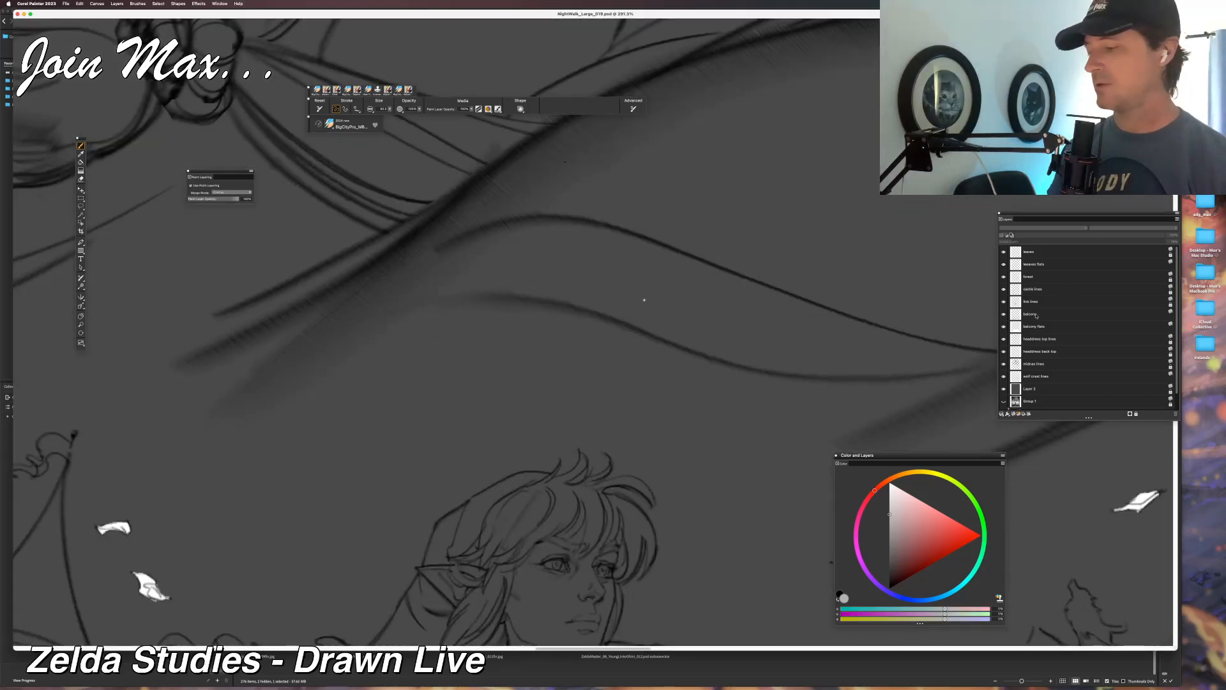
Hide the balcony flats and leaves flats layers so only the line art shows over the grey background.
key("f")
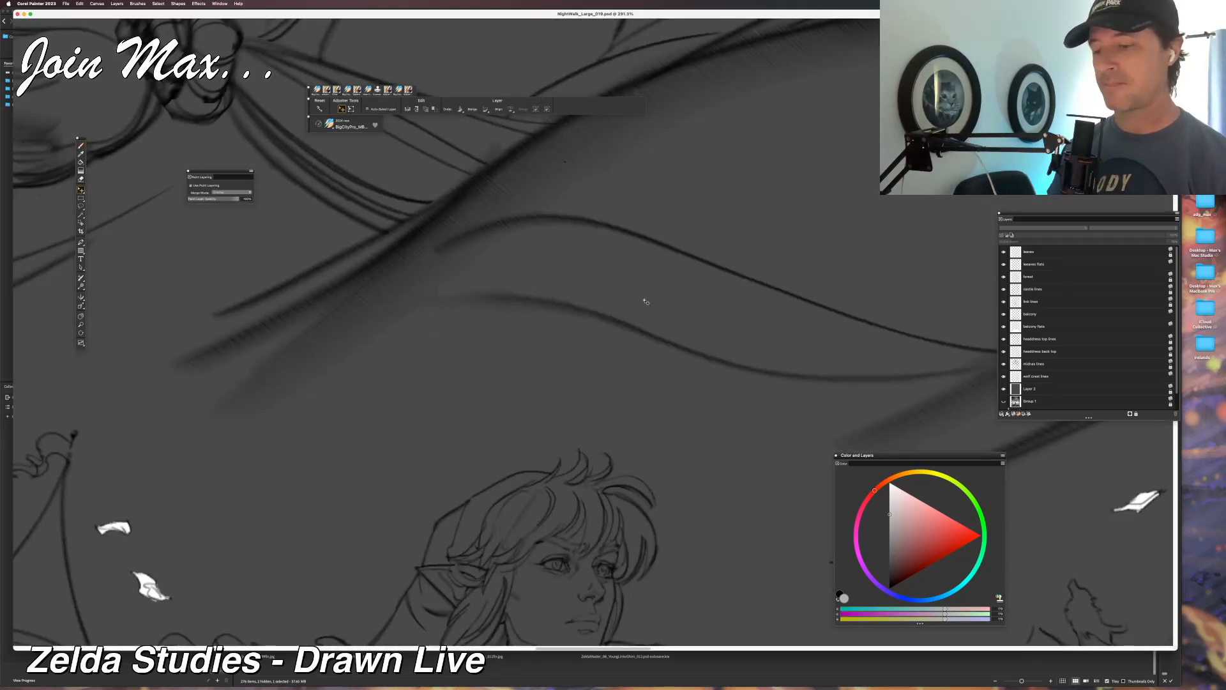
left_click(644, 301)
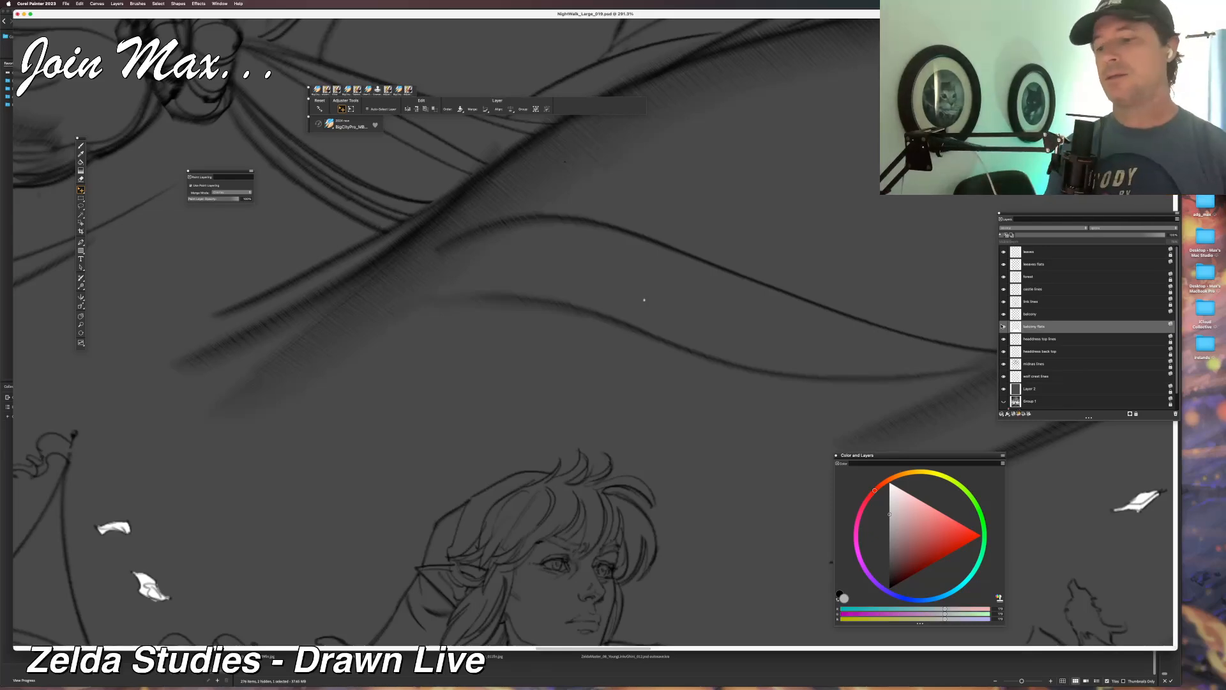
key("l")
left_click(578, 385)
scroll(577, 385, "down", 5)
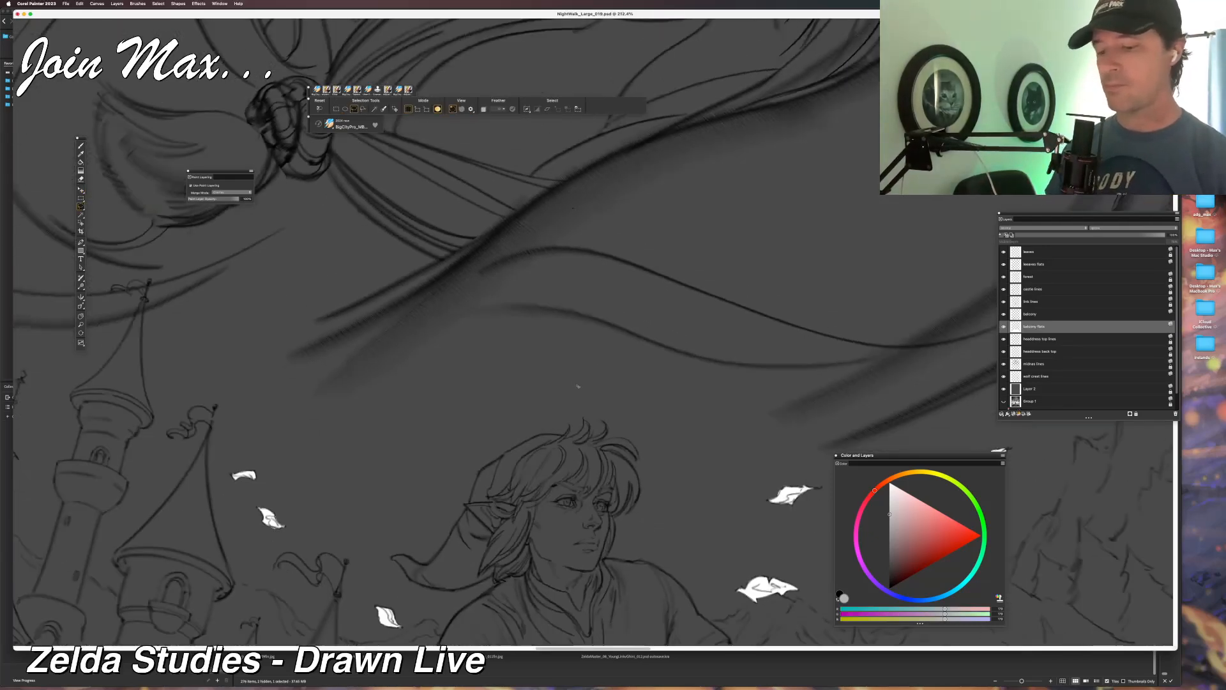
scroll(568, 339, "down", 5)
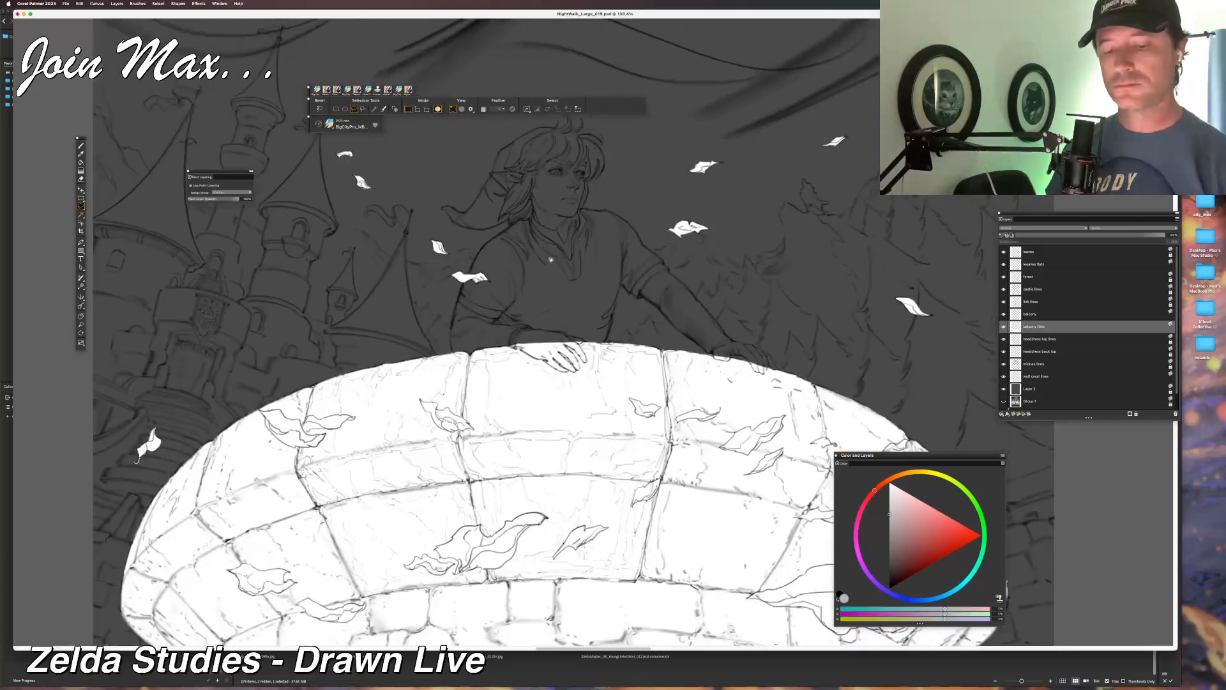
left_click(1003, 327)
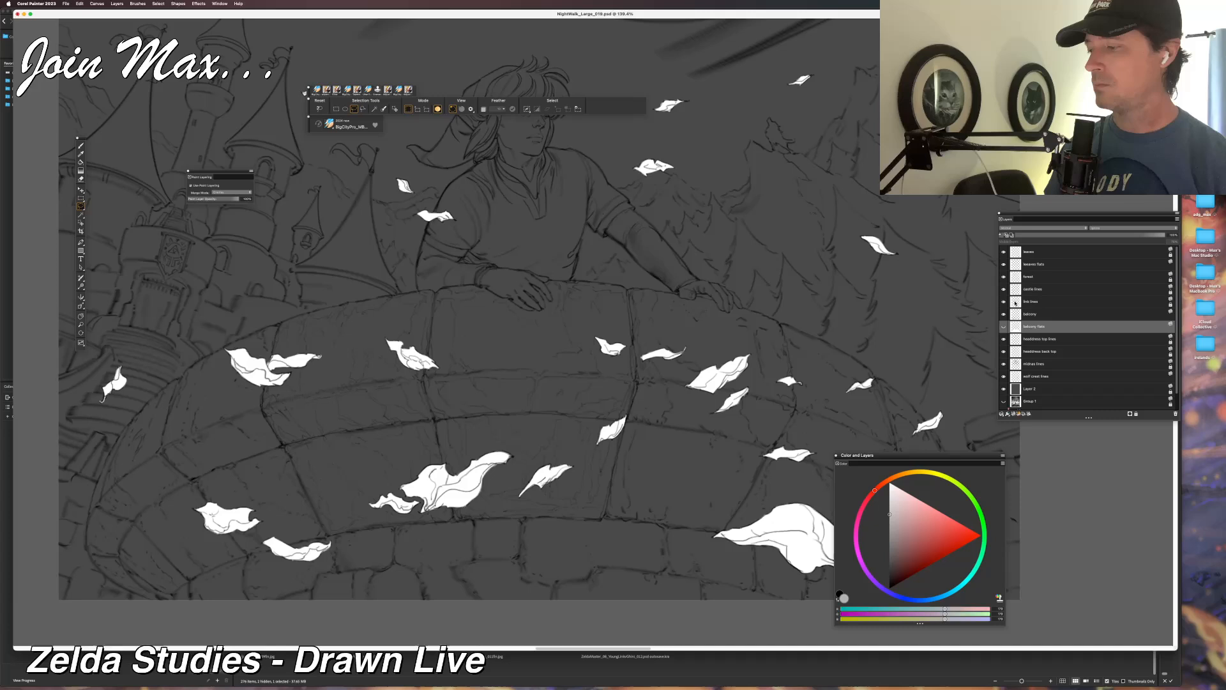
left_click(1003, 263)
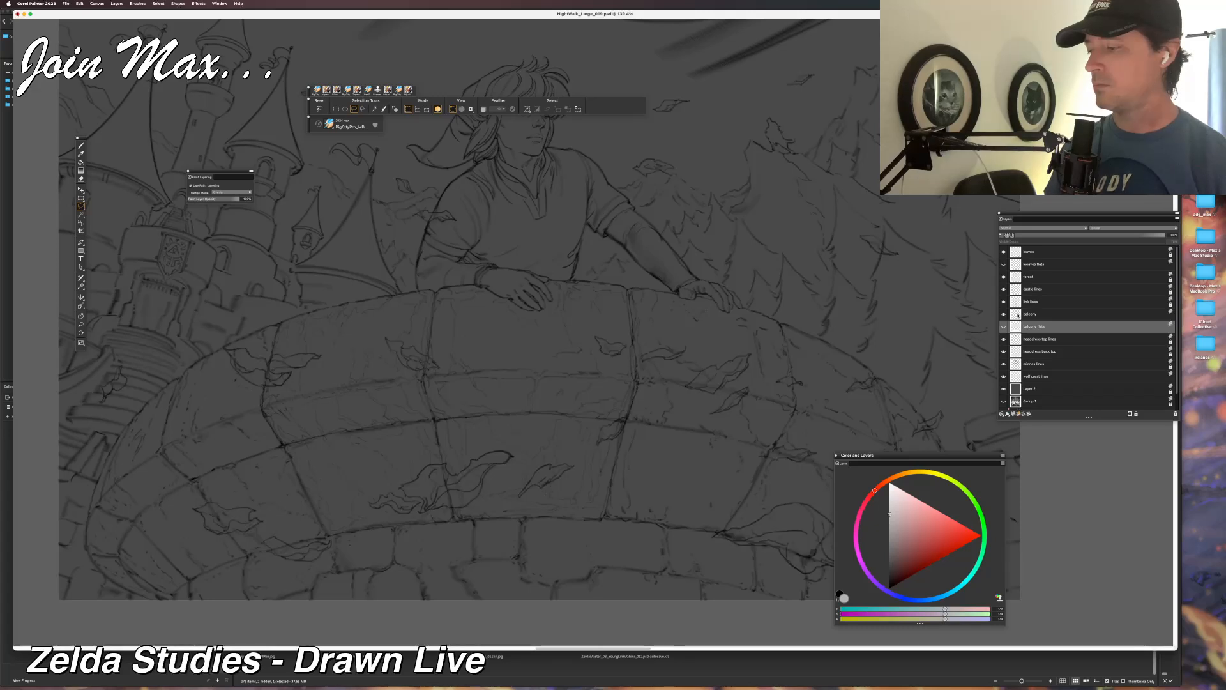
Add a new layer directly above the balcony layer and name it "link flats".
left_click(1018, 314)
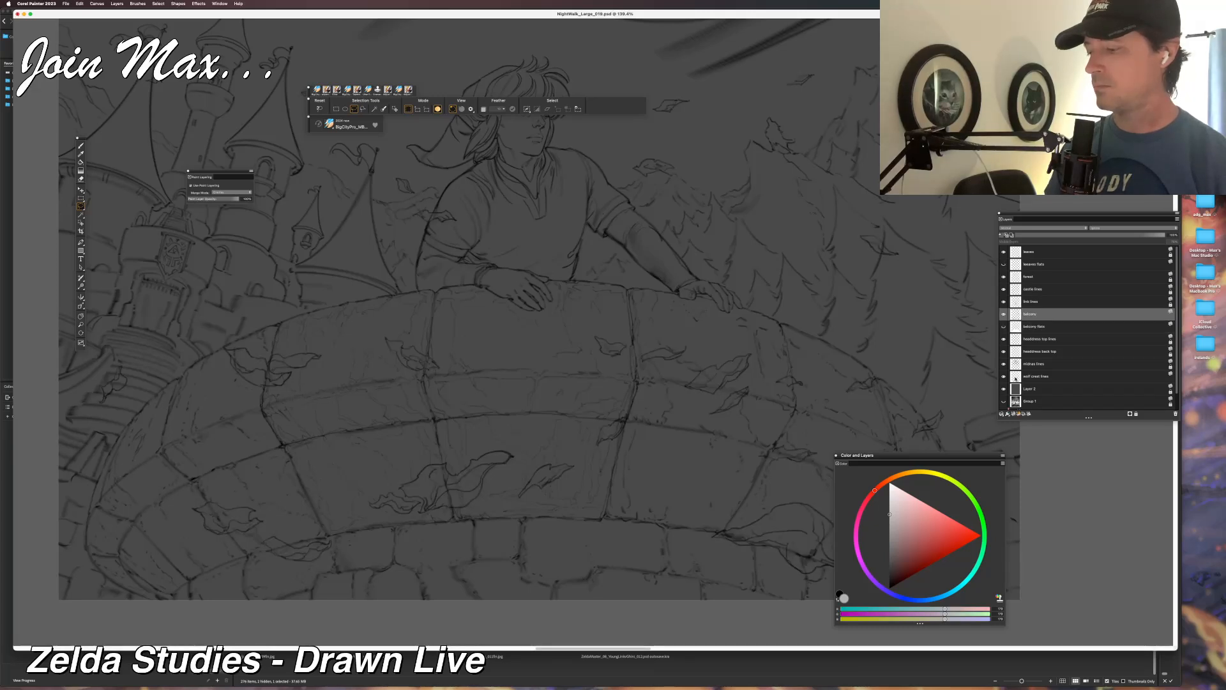
left_click(1015, 414)
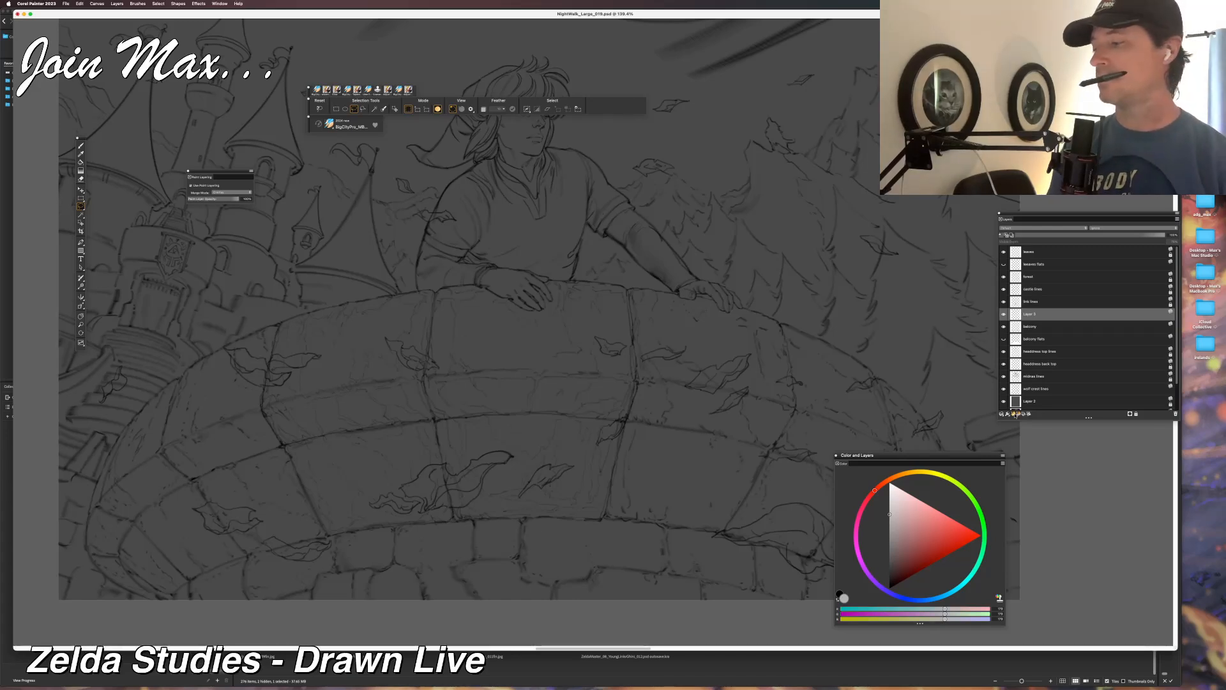
double_click(1066, 320)
type("link flats")
key("Return")
Brush pure white over the middle of Link's shirt and up his neck and cheek on the link flats layer.
key("b")
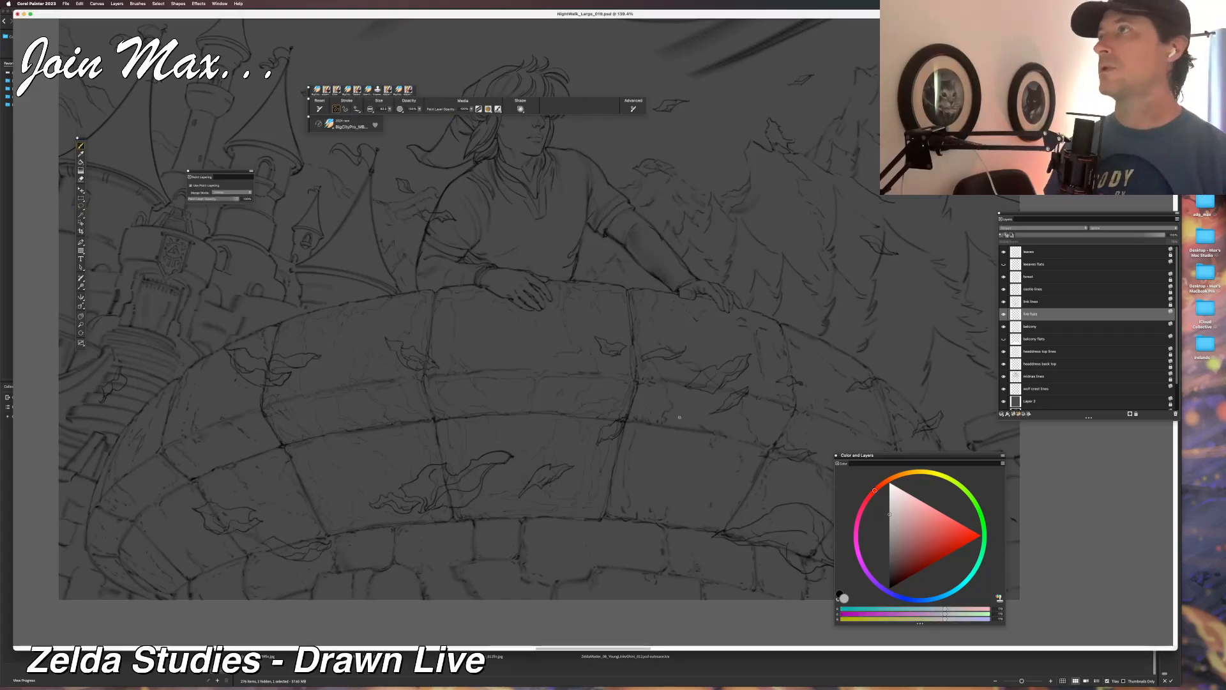
key("super+equal")
key("super+equal")
left_click_drag(542, 262, 603, 447)
mouse_move(607, 379)
left_mouse_down()
mouse_move(617, 429)
mouse_move(608, 463)
left_mouse_up()
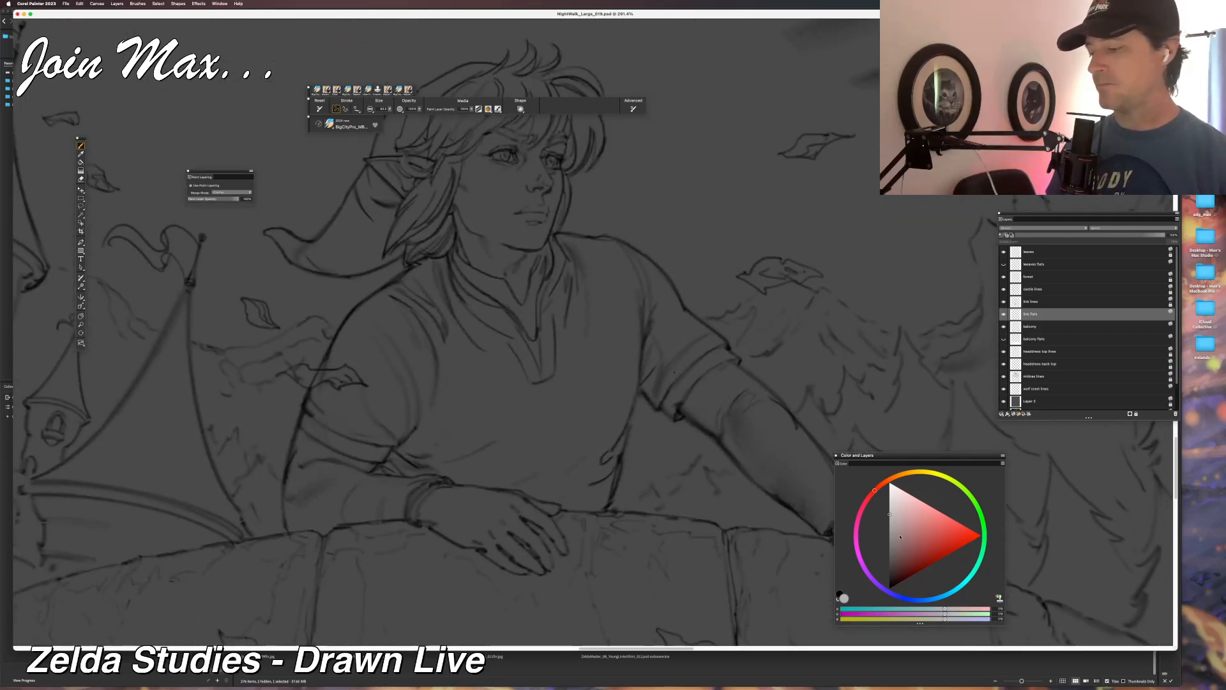
left_click_drag(900, 537, 888, 481)
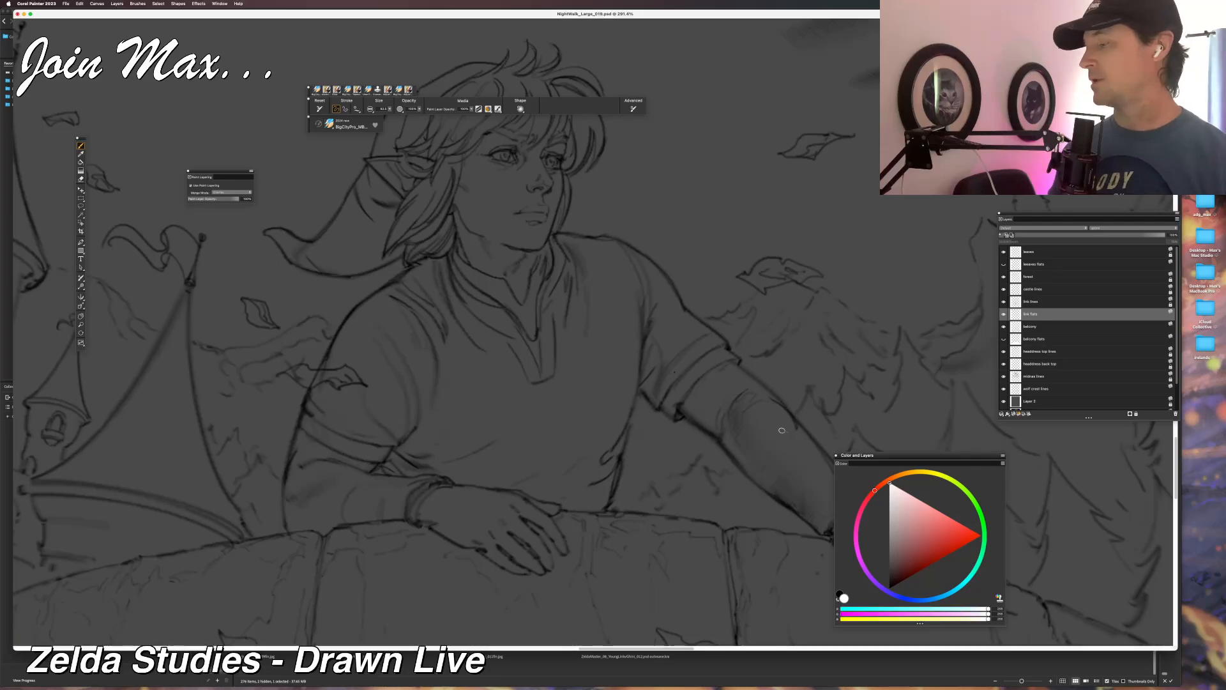
mouse_move(479, 365)
left_mouse_down()
mouse_move(470, 348)
mouse_move(460, 409)
mouse_move(521, 364)
mouse_move(530, 389)
mouse_move(568, 323)
mouse_move(549, 428)
left_mouse_up()
mouse_move(511, 272)
left_mouse_down()
mouse_move(479, 256)
mouse_move(412, 357)
mouse_move(402, 421)
mouse_move(422, 457)
mouse_move(459, 441)
mouse_move(482, 469)
mouse_move(495, 441)
left_mouse_up()
mouse_move(580, 351)
left_mouse_down()
mouse_move(578, 421)
mouse_move(552, 460)
mouse_move(518, 470)
mouse_move(483, 452)
left_mouse_up()
mouse_move(578, 339)
left_mouse_down()
mouse_move(588, 434)
mouse_move(610, 313)
mouse_move(620, 422)
mouse_move(606, 403)
left_mouse_up()
mouse_move(627, 361)
left_mouse_down()
mouse_move(616, 275)
mouse_move(575, 268)
mouse_move(556, 325)
left_mouse_up()
mouse_move(504, 164)
left_mouse_down()
mouse_move(519, 224)
mouse_move(516, 391)
left_mouse_up()
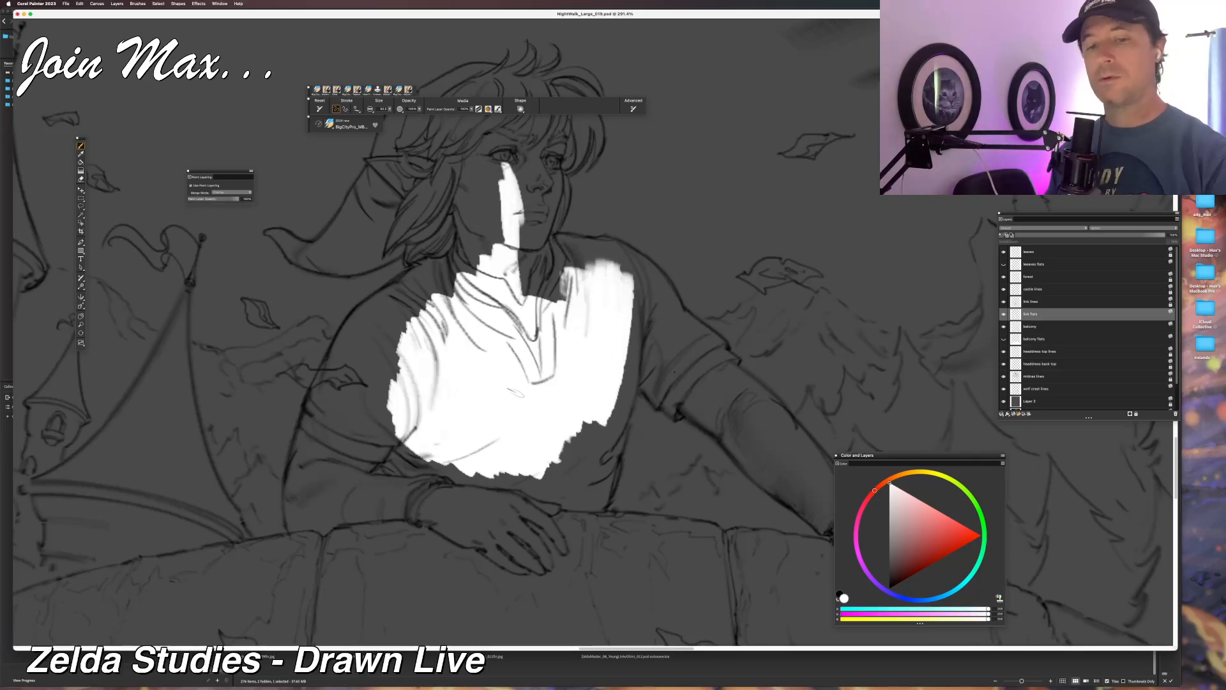
Turn off paint layering and fill Link's face, neck and the hair beside his ear with white.
left_click(191, 186)
mouse_move(516, 216)
left_mouse_down()
mouse_move(529, 284)
mouse_move(537, 239)
mouse_move(543, 285)
left_mouse_up()
mouse_move(497, 205)
left_mouse_down()
mouse_move(487, 186)
mouse_move(475, 228)
mouse_move(459, 198)
mouse_move(450, 278)
mouse_move(472, 198)
left_mouse_up()
left_click_drag(410, 263, 412, 226)
left_click_drag(390, 110, 382, 122)
mouse_move(412, 257)
left_mouse_down()
mouse_move(421, 233)
mouse_move(424, 274)
mouse_move(442, 293)
left_mouse_up()
mouse_move(413, 141)
left_mouse_down()
mouse_move(423, 221)
mouse_move(454, 152)
mouse_move(497, 167)
mouse_move(517, 159)
mouse_move(482, 264)
left_mouse_up()
mouse_move(476, 213)
left_mouse_down()
mouse_move(500, 225)
mouse_move(514, 331)
left_mouse_up()
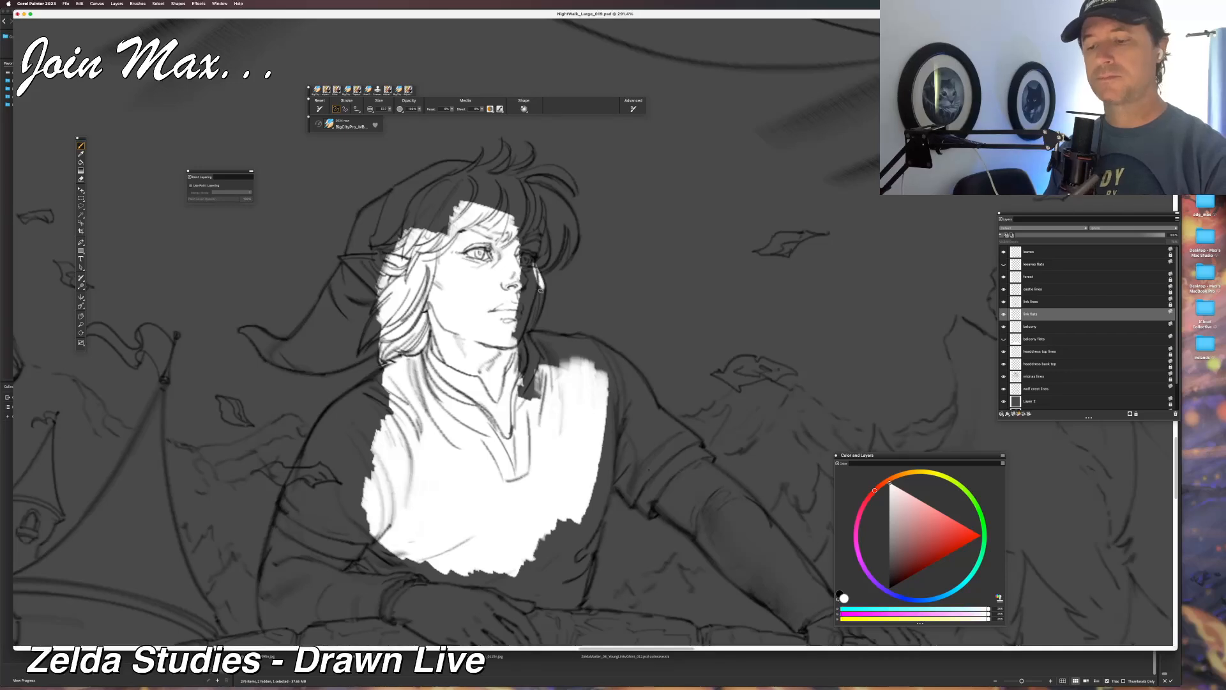
Fill the far edge of Link's face with white, from the eye down past the jaw.
left_click_drag(542, 283, 538, 317)
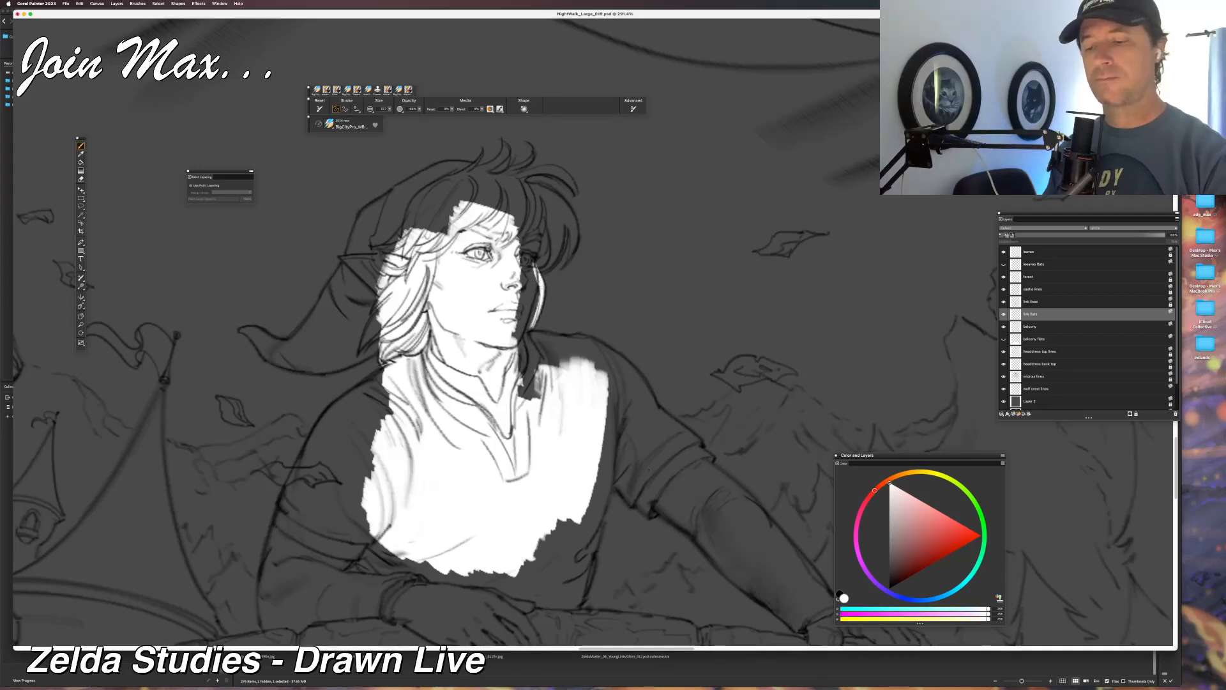
left_click_drag(535, 268, 520, 318)
left_click_drag(529, 254, 529, 275)
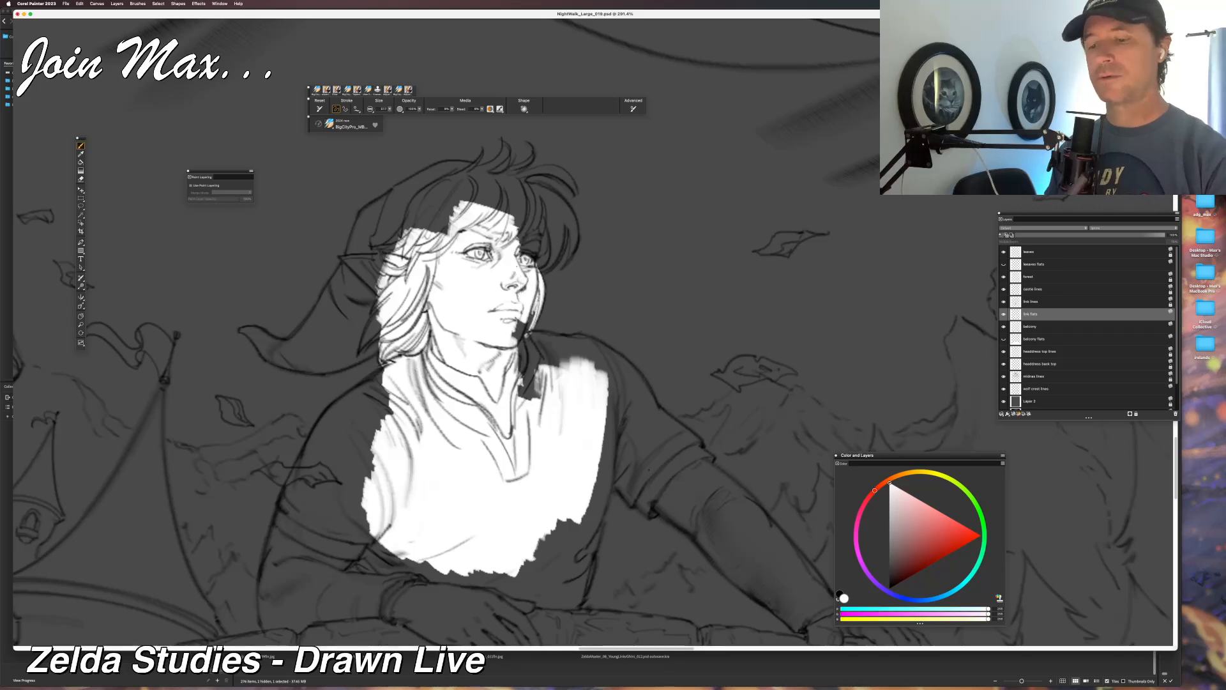
left_click_drag(529, 318, 516, 359)
Fill Link's fringe and the hair on the far side of his face with white, undoing strokes that stray outside the lines.
left_click_drag(521, 203, 555, 196)
key("super+z")
mouse_move(528, 237)
left_mouse_down()
mouse_move(535, 262)
mouse_move(548, 225)
mouse_move(509, 197)
left_mouse_up()
mouse_move(540, 264)
left_mouse_down()
mouse_move(564, 221)
mouse_move(564, 240)
mouse_move(537, 196)
mouse_move(522, 193)
mouse_move(563, 220)
mouse_move(527, 189)
mouse_move(566, 208)
mouse_move(556, 200)
left_mouse_up()
key("super+z")
key("super+z")
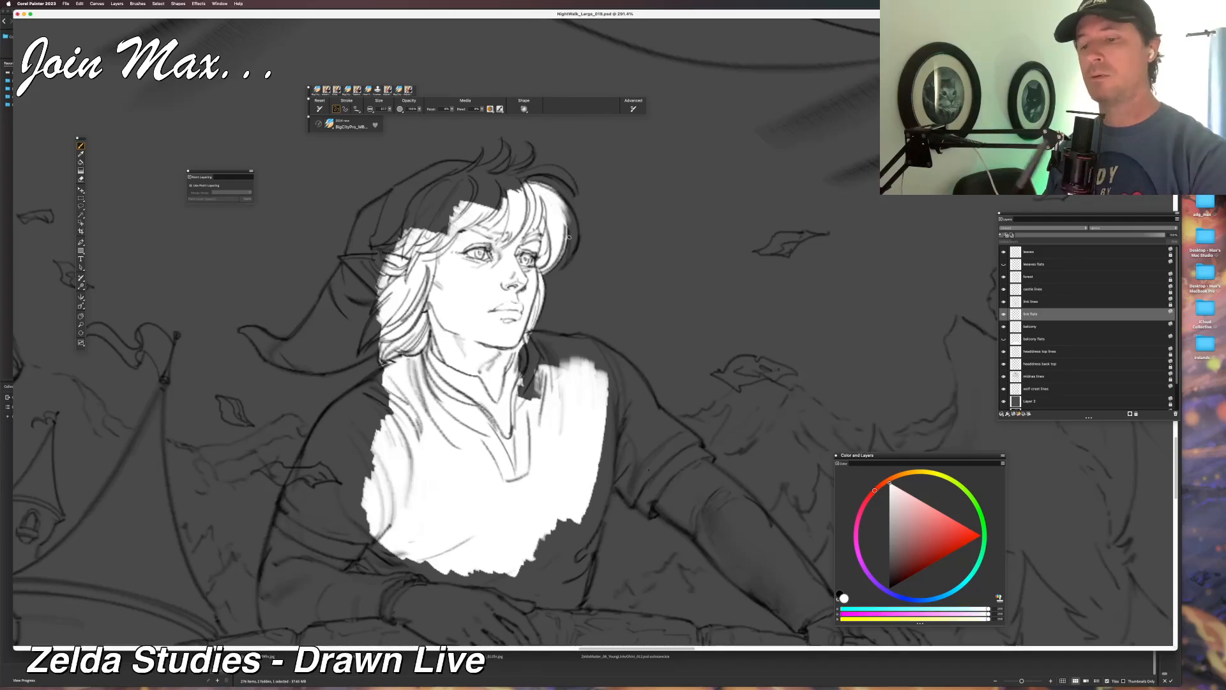
left_click_drag(567, 263, 570, 217)
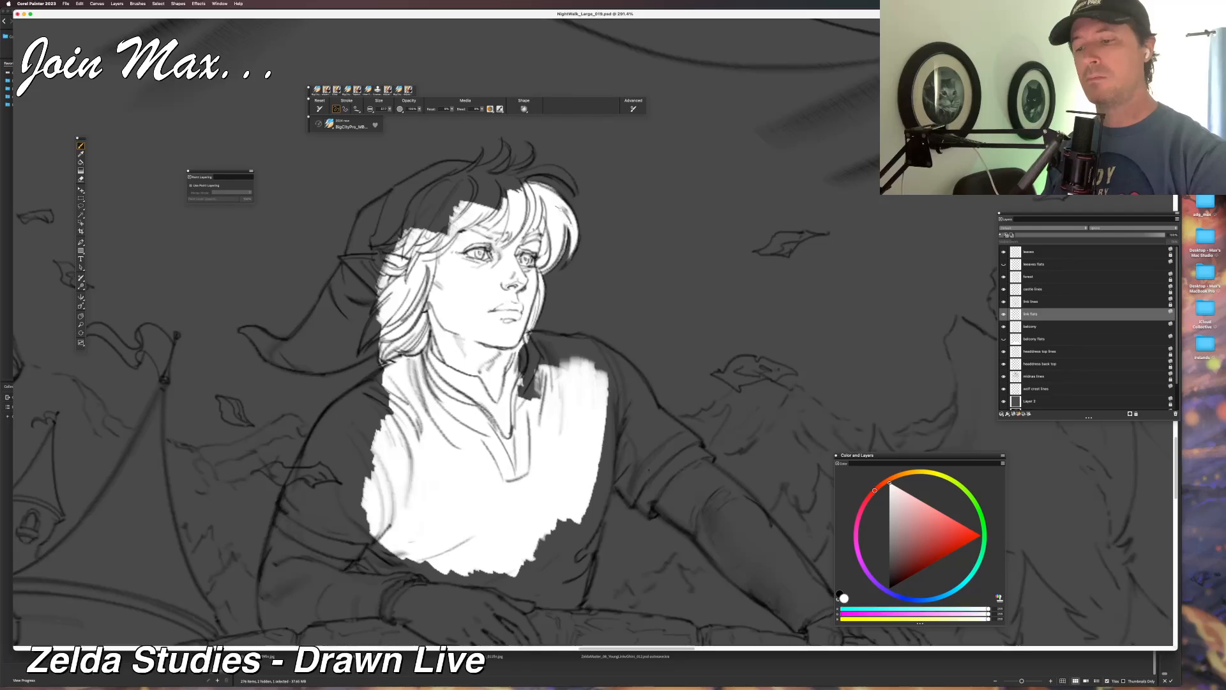
mouse_move(428, 186)
left_mouse_down()
mouse_move(426, 198)
mouse_move(438, 187)
mouse_move(448, 203)
mouse_move(460, 188)
mouse_move(501, 188)
left_mouse_up()
Fill the shoulder and upper sleeve of Link's bent arm with white.
scroll(383, 269, "down", 5)
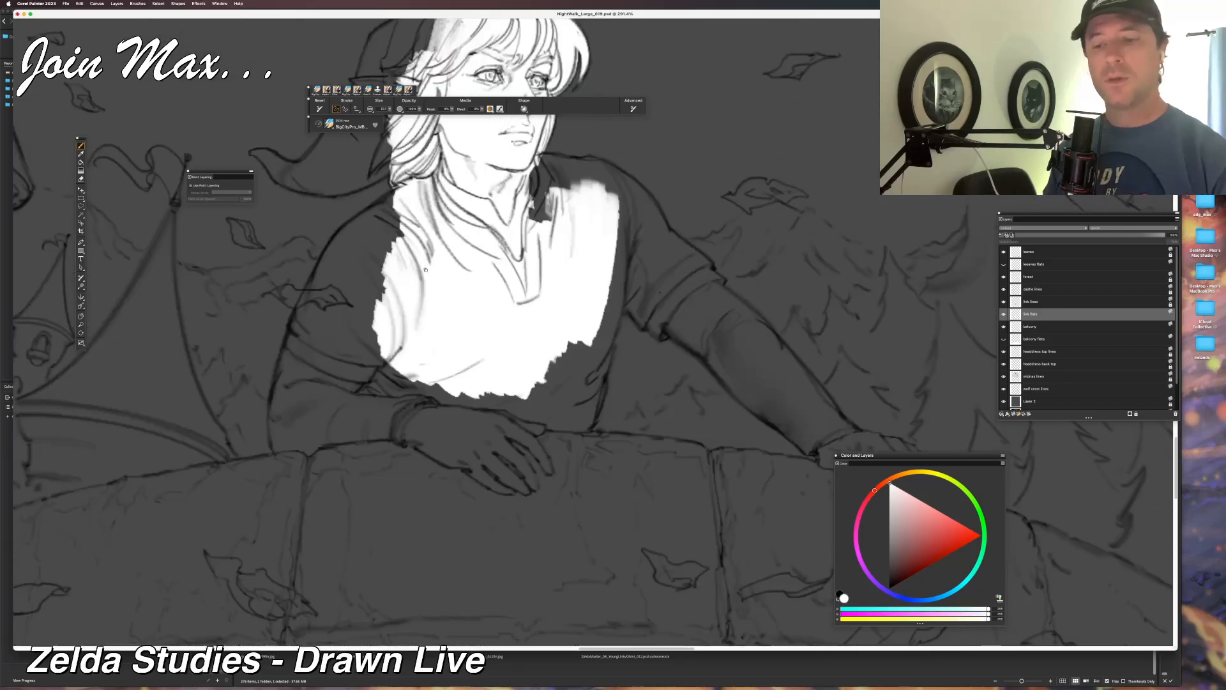
mouse_move(380, 255)
left_mouse_down()
mouse_move(342, 345)
mouse_move(358, 377)
mouse_move(445, 396)
left_mouse_up()
scroll(445, 383, "left", 10)
scroll(445, 384, "up", 3)
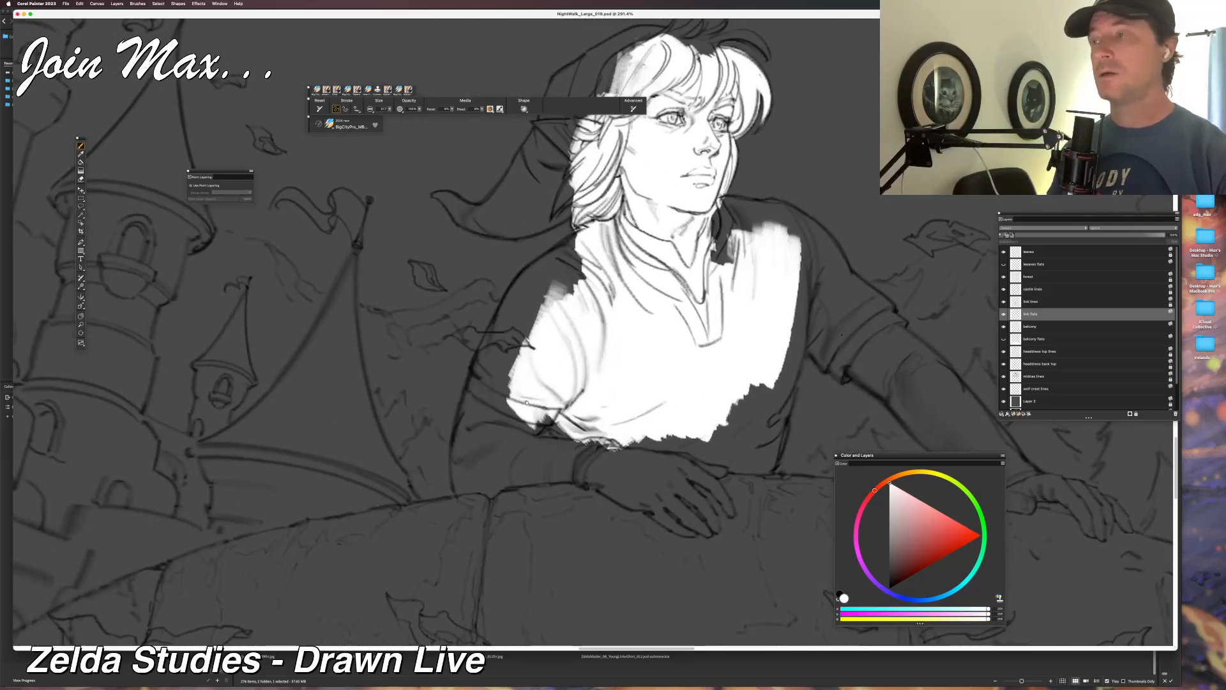
mouse_move(571, 253)
left_mouse_down()
mouse_move(525, 292)
mouse_move(572, 242)
mouse_move(547, 264)
mouse_move(566, 285)
mouse_move(578, 270)
mouse_move(511, 339)
mouse_move(504, 376)
mouse_move(507, 304)
mouse_move(495, 333)
left_mouse_up()
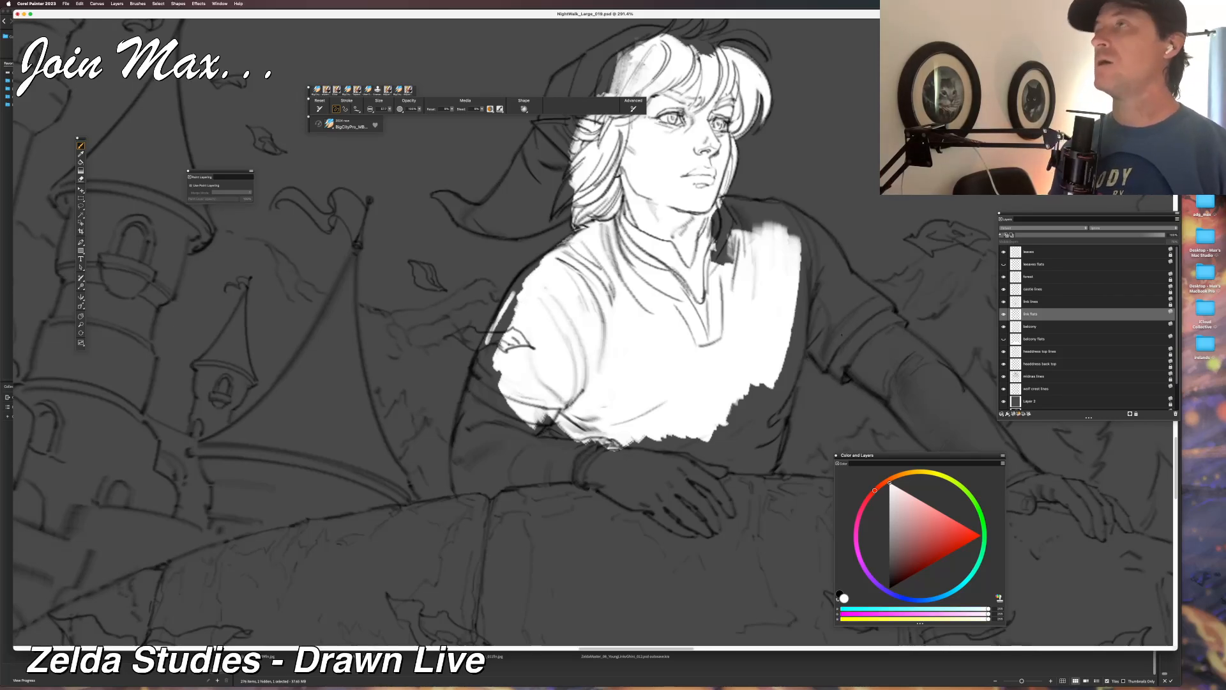
Fill the rest of the bent arm's sleeve and its forearm with white down to the balcony edge, undoing stray strokes.
key("Tab")
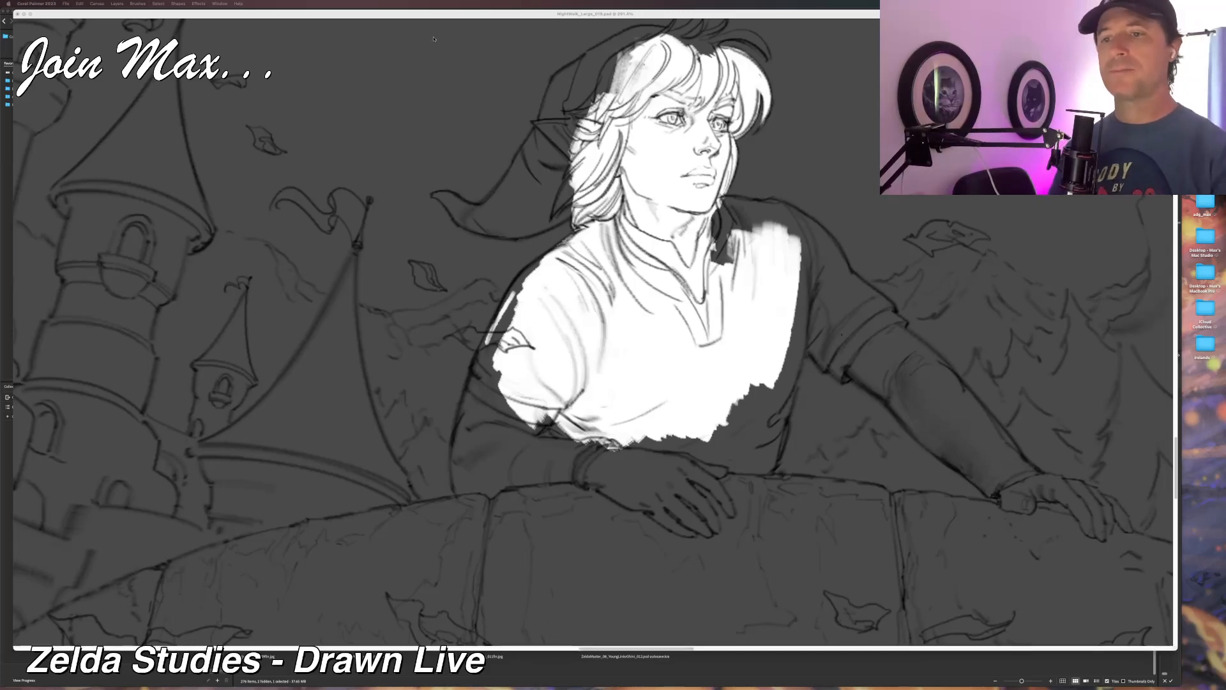
key("Tab")
mouse_move(516, 316)
left_mouse_down()
mouse_move(494, 350)
mouse_move(520, 282)
mouse_move(480, 375)
mouse_move(474, 422)
mouse_move(487, 441)
mouse_move(511, 457)
mouse_move(629, 447)
left_mouse_up()
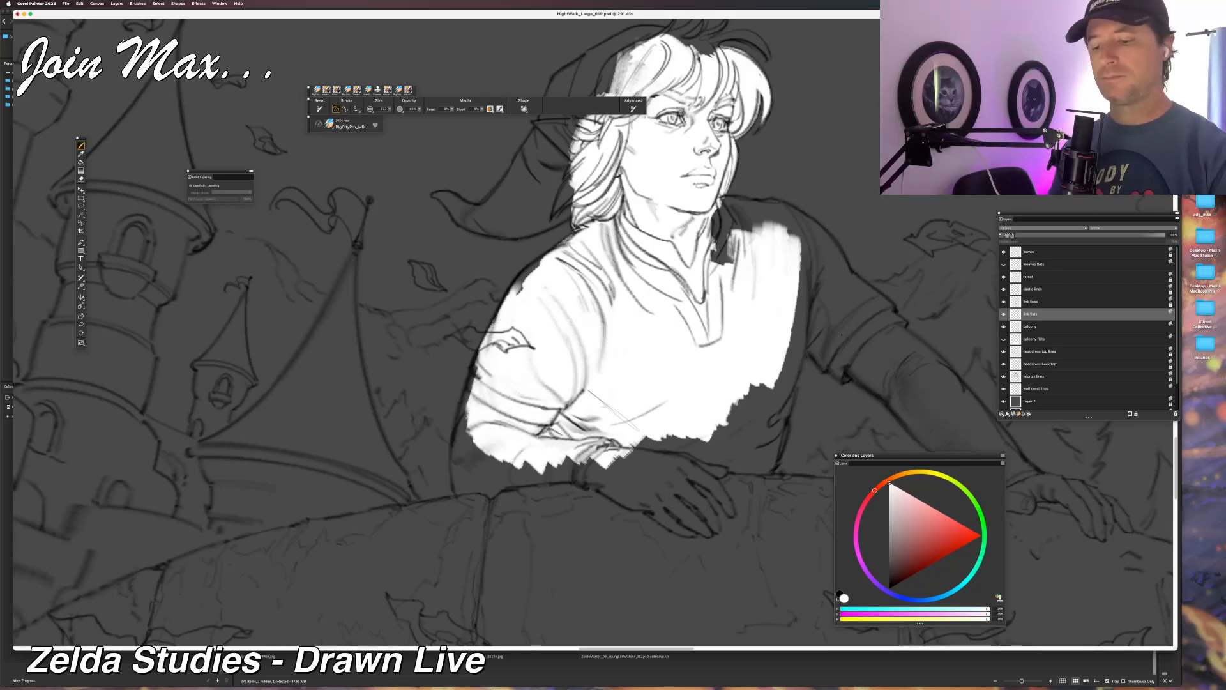
mouse_move(474, 370)
left_mouse_down()
mouse_move(463, 427)
mouse_move(485, 473)
mouse_move(472, 405)
mouse_move(458, 478)
left_mouse_up()
left_click_drag(456, 419, 454, 483)
key("super+z")
key("super+z")
key("super+z")
key("super+z")
mouse_move(462, 423)
left_mouse_down()
mouse_move(458, 481)
mouse_move(575, 476)
mouse_move(530, 481)
mouse_move(591, 458)
mouse_move(629, 469)
mouse_move(696, 447)
left_mouse_up()
Extend the white fill across the lower torso and out to the shirt's edge beneath the outstretched arm.
left_click_drag(625, 324, 474, 348)
mouse_move(562, 412)
left_mouse_down()
mouse_move(610, 389)
mouse_move(603, 403)
mouse_move(629, 402)
left_mouse_up()
mouse_move(656, 329)
left_mouse_down()
mouse_move(639, 434)
mouse_move(656, 285)
left_mouse_up()
key("super+z")
key("super+z")
mouse_move(632, 426)
left_mouse_down()
mouse_move(649, 318)
mouse_move(627, 433)
left_mouse_up()
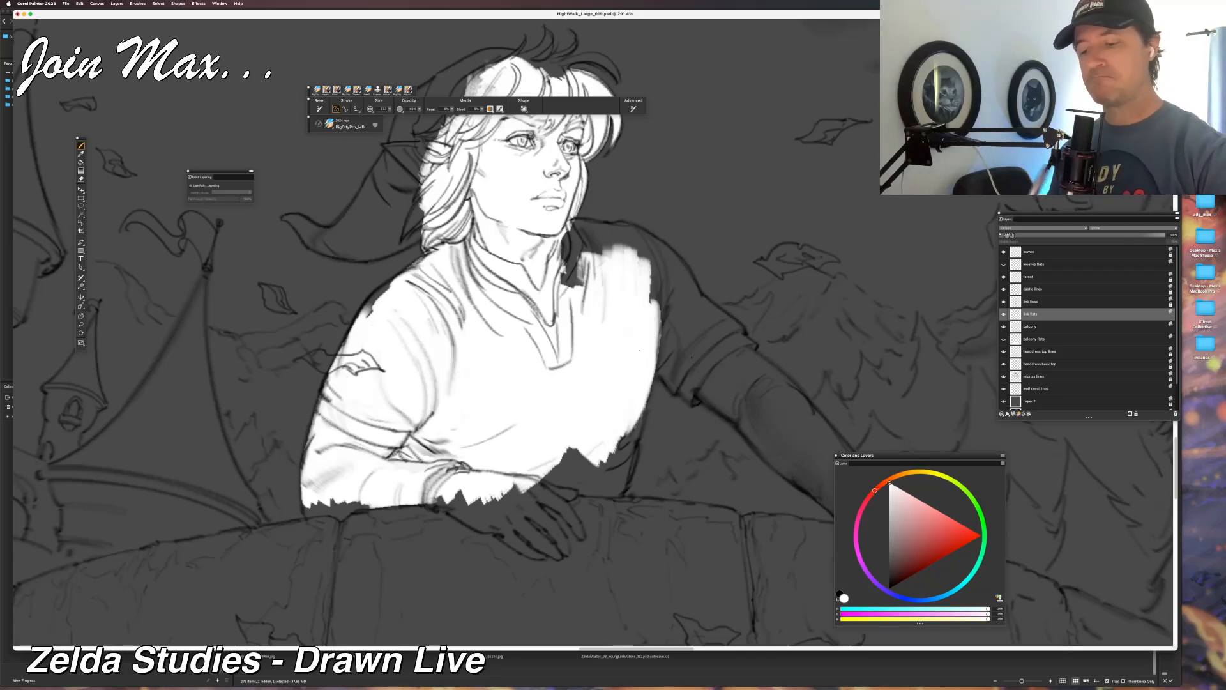
Fill the shoulder and short sleeve of Link's outstretched arm with white up to the outline.
left_click_drag(650, 301, 714, 365)
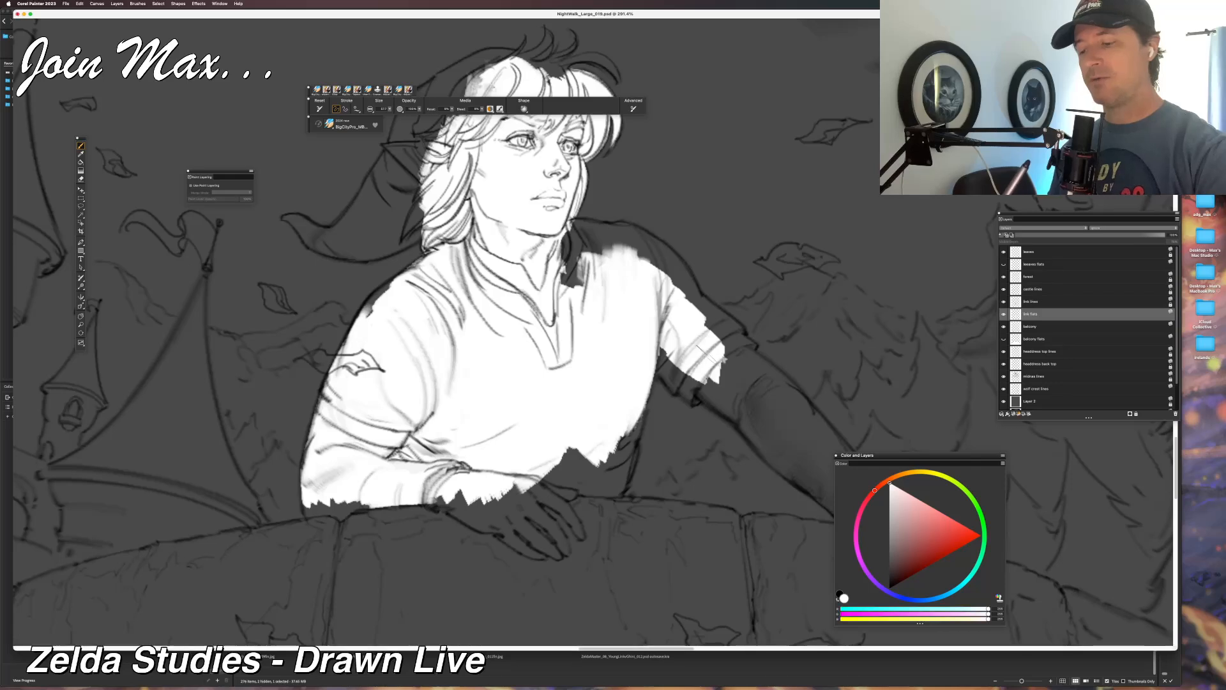
left_click_drag(589, 383, 392, 457)
mouse_move(404, 299)
left_mouse_down()
mouse_move(380, 308)
mouse_move(408, 295)
mouse_move(446, 307)
mouse_move(505, 381)
left_mouse_up()
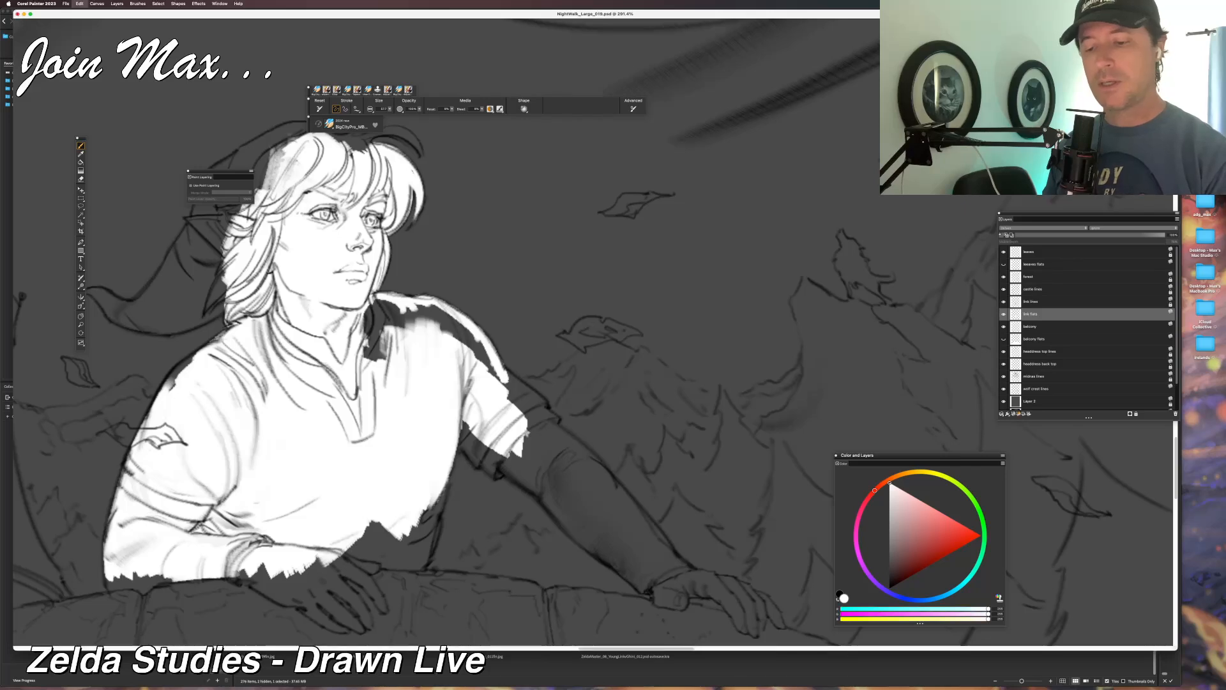
left_click_drag(467, 333, 487, 377)
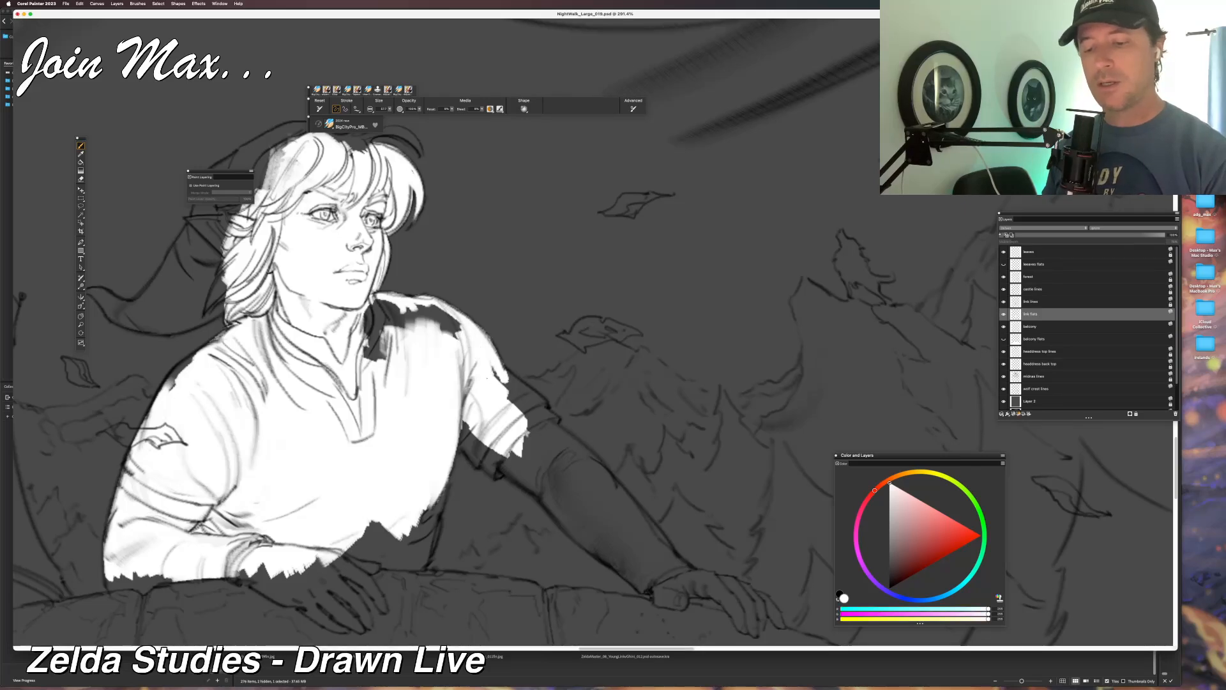
key("super+z")
left_click_drag(486, 336, 490, 376)
mouse_move(382, 312)
left_mouse_down()
mouse_move(367, 351)
mouse_move(378, 314)
mouse_move(412, 309)
mouse_move(394, 300)
mouse_move(470, 332)
left_mouse_up()
mouse_move(465, 465)
left_mouse_down()
mouse_move(449, 375)
mouse_move(465, 361)
mouse_move(511, 370)
mouse_move(534, 326)
mouse_move(541, 362)
left_mouse_up()
mouse_move(526, 318)
left_mouse_down()
mouse_move(542, 329)
mouse_move(539, 350)
mouse_move(498, 295)
mouse_move(531, 312)
left_mouse_up()
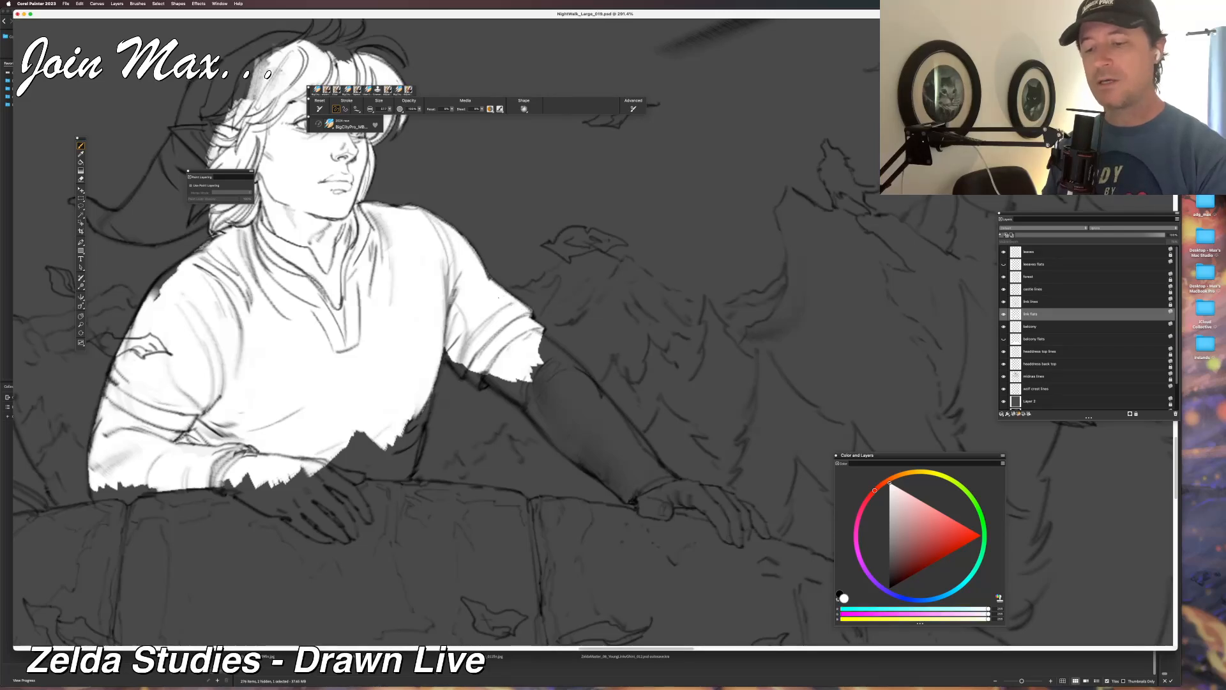
Fill the centre and upper edge of the outstretched forearm with white.
mouse_move(542, 367)
left_mouse_down()
mouse_move(557, 404)
mouse_move(540, 399)
mouse_move(569, 431)
mouse_move(584, 440)
mouse_move(588, 423)
mouse_move(619, 460)
mouse_move(572, 374)
mouse_move(635, 479)
mouse_move(617, 452)
mouse_move(627, 478)
left_mouse_up()
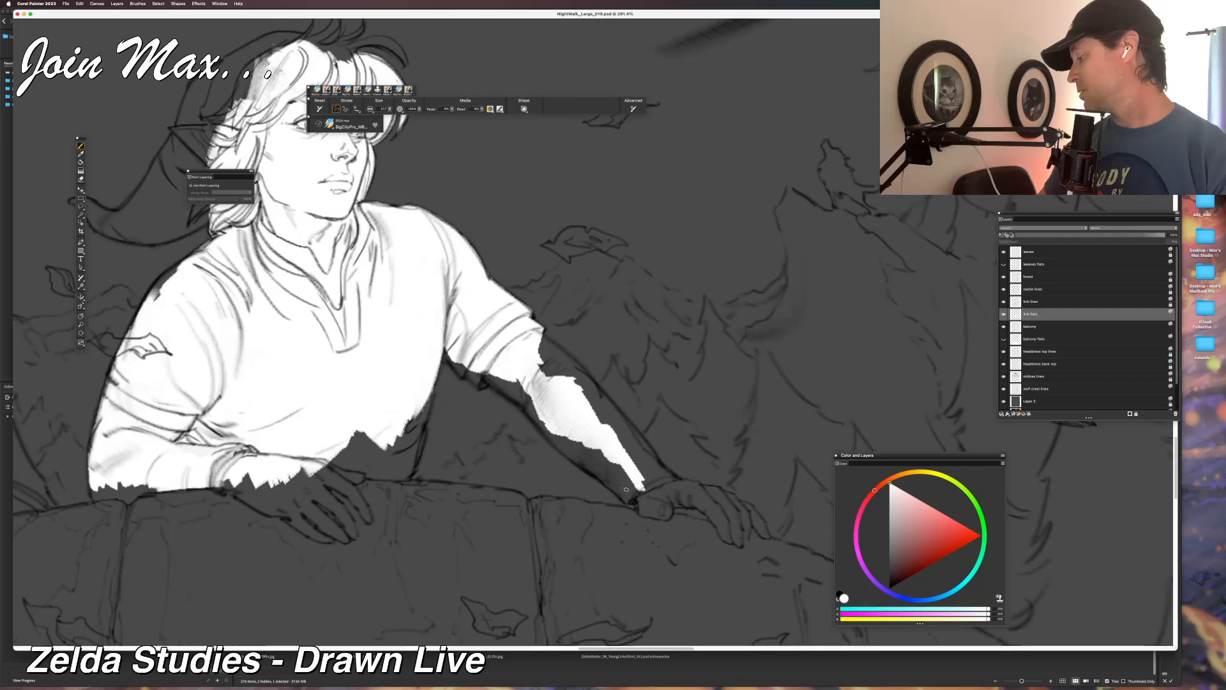
mouse_move(606, 432)
left_mouse_down()
mouse_move(626, 447)
mouse_move(607, 401)
mouse_move(641, 442)
mouse_move(580, 386)
mouse_move(602, 417)
mouse_move(562, 359)
mouse_move(585, 377)
left_mouse_up()
left_click_drag(545, 337, 595, 387)
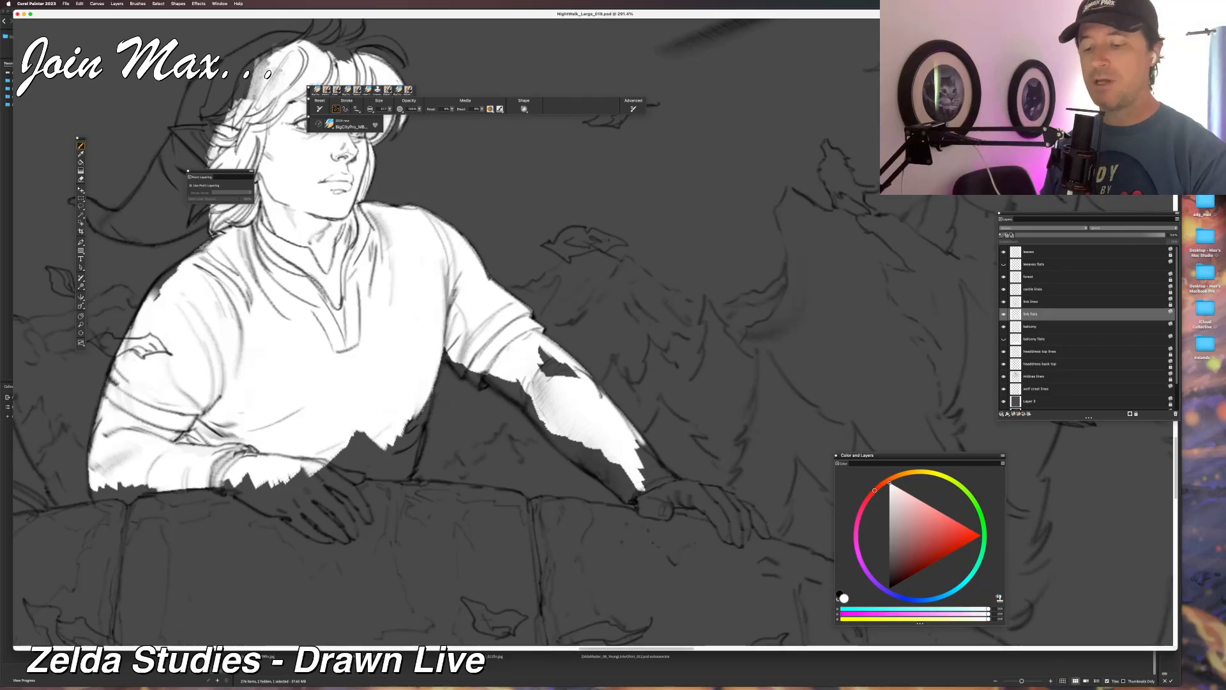
left_click_drag(545, 345, 574, 383)
Fill the sleeve cuff's underside, the lower forearm and the wrist of the outstretched arm with white, undoing stray strokes.
mouse_move(480, 372)
left_mouse_down()
mouse_move(528, 409)
mouse_move(519, 383)
mouse_move(567, 449)
left_mouse_up()
key("super+z")
key("super+z")
key("super+z")
key("super+z")
left_click_drag(521, 409, 618, 493)
key("super+z")
key("super+z")
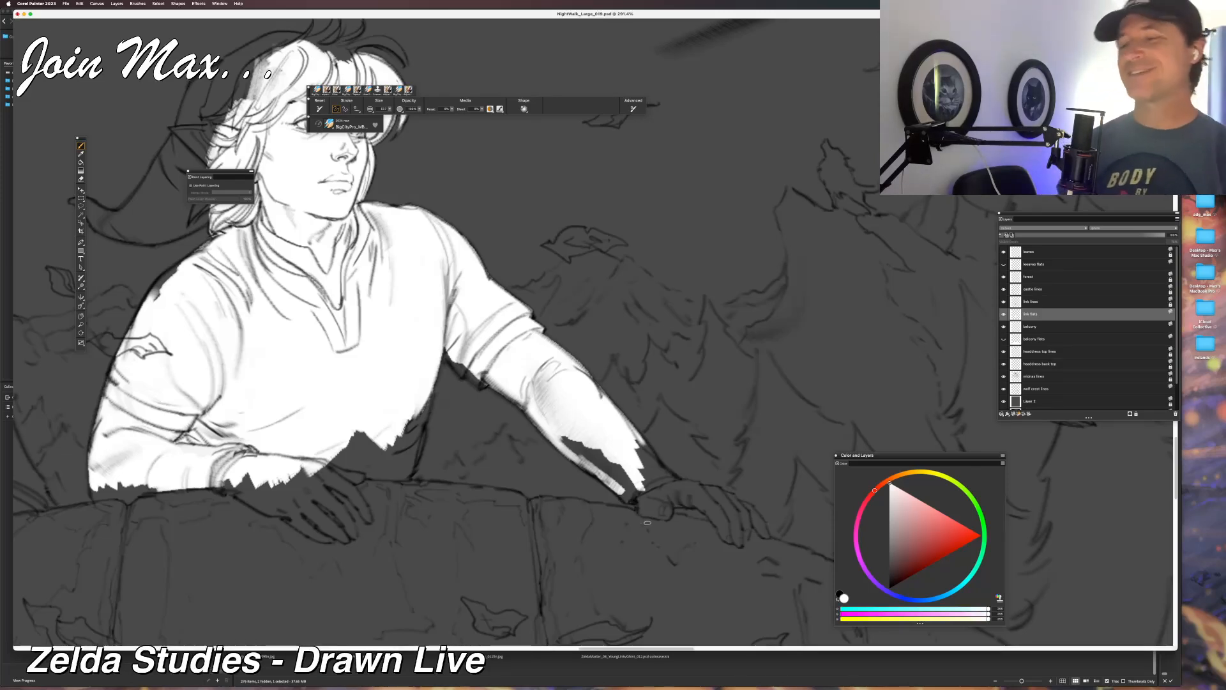
mouse_move(623, 498)
left_mouse_down()
mouse_move(578, 440)
mouse_move(619, 451)
mouse_move(586, 448)
left_mouse_up()
left_click_drag(643, 476, 659, 500)
mouse_move(641, 447)
left_mouse_down()
mouse_move(660, 481)
mouse_move(657, 469)
left_mouse_up()
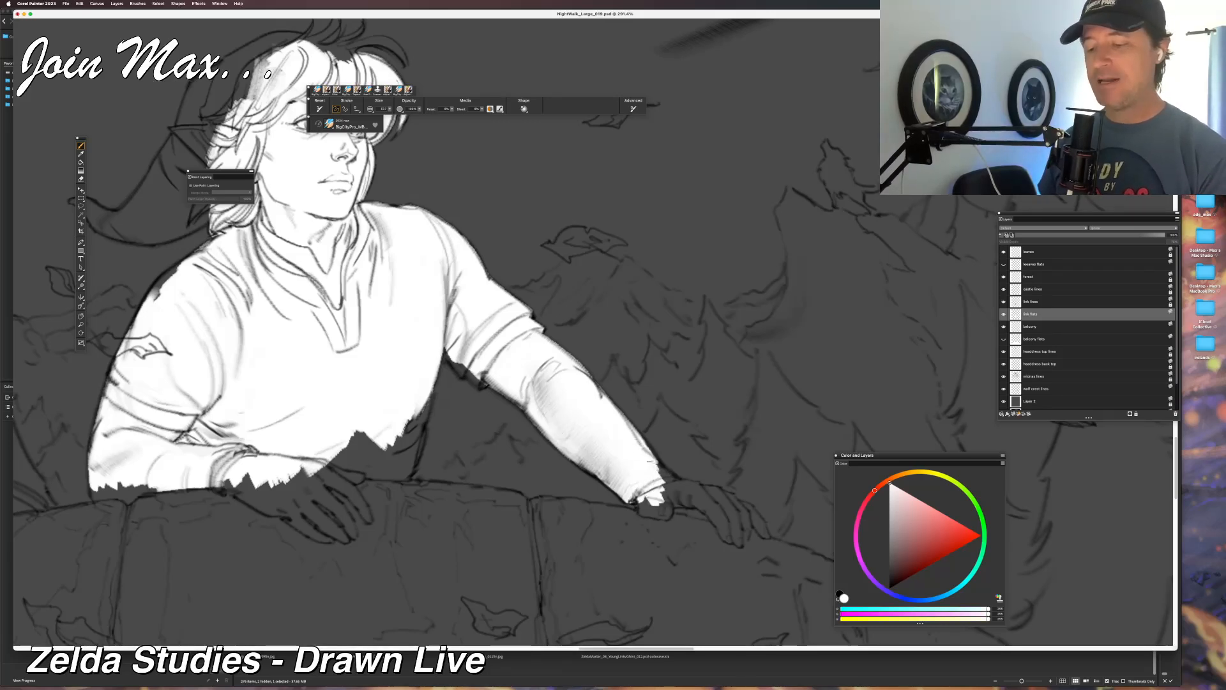
Fill the outstretched arm's hand, fingers and thumb with white, undoing strokes that miss the outline.
mouse_move(658, 473)
left_mouse_down()
mouse_move(667, 489)
mouse_move(681, 484)
mouse_move(661, 500)
mouse_move(567, 441)
mouse_move(593, 452)
mouse_move(538, 442)
mouse_move(590, 453)
mouse_move(553, 434)
mouse_move(596, 442)
mouse_move(568, 419)
mouse_move(609, 446)
mouse_move(588, 422)
mouse_move(600, 430)
mouse_move(614, 465)
mouse_move(617, 447)
left_mouse_up()
key("super+z")
key("super+z")
key("super+z")
key("super+z")
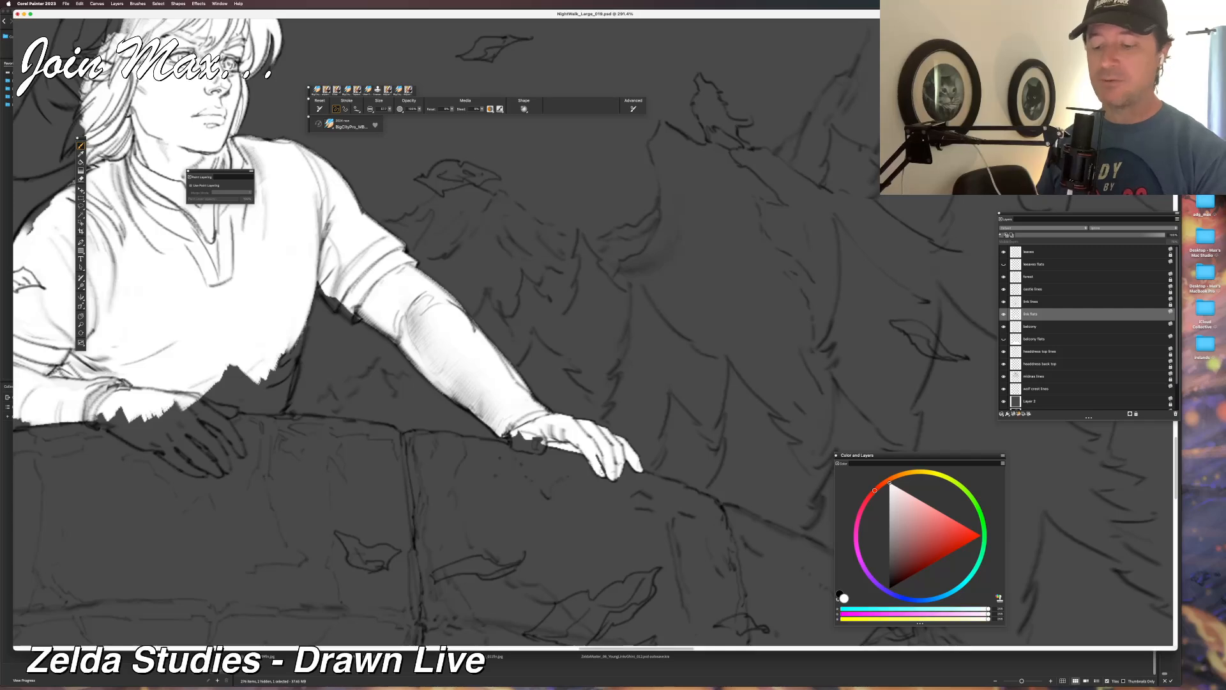
left_click_drag(518, 435, 536, 447)
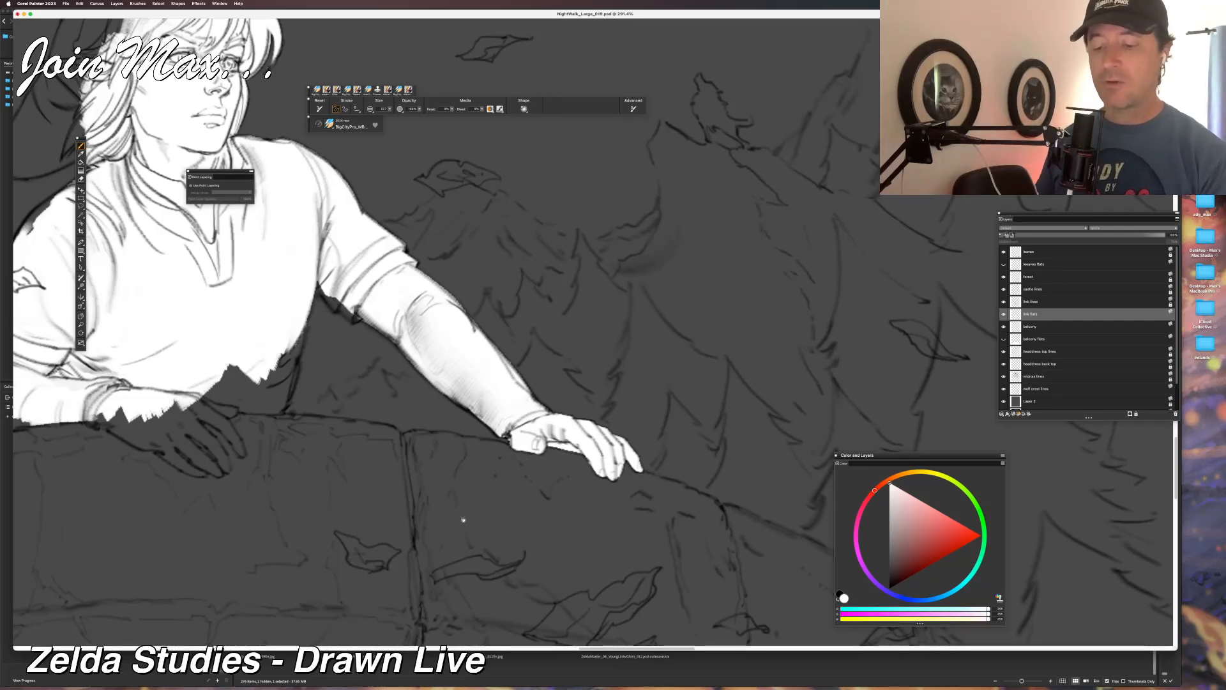
Fill the upper back of Link's other hand and its first fingers with white, undoing strokes that miss the outline.
left_click_drag(362, 515, 611, 534)
mouse_move(409, 427)
left_mouse_down()
mouse_move(447, 433)
mouse_move(431, 459)
mouse_move(439, 403)
mouse_move(456, 439)
mouse_move(441, 447)
mouse_move(441, 423)
mouse_move(450, 431)
mouse_move(465, 415)
mouse_move(477, 427)
left_mouse_up()
key("super+z")
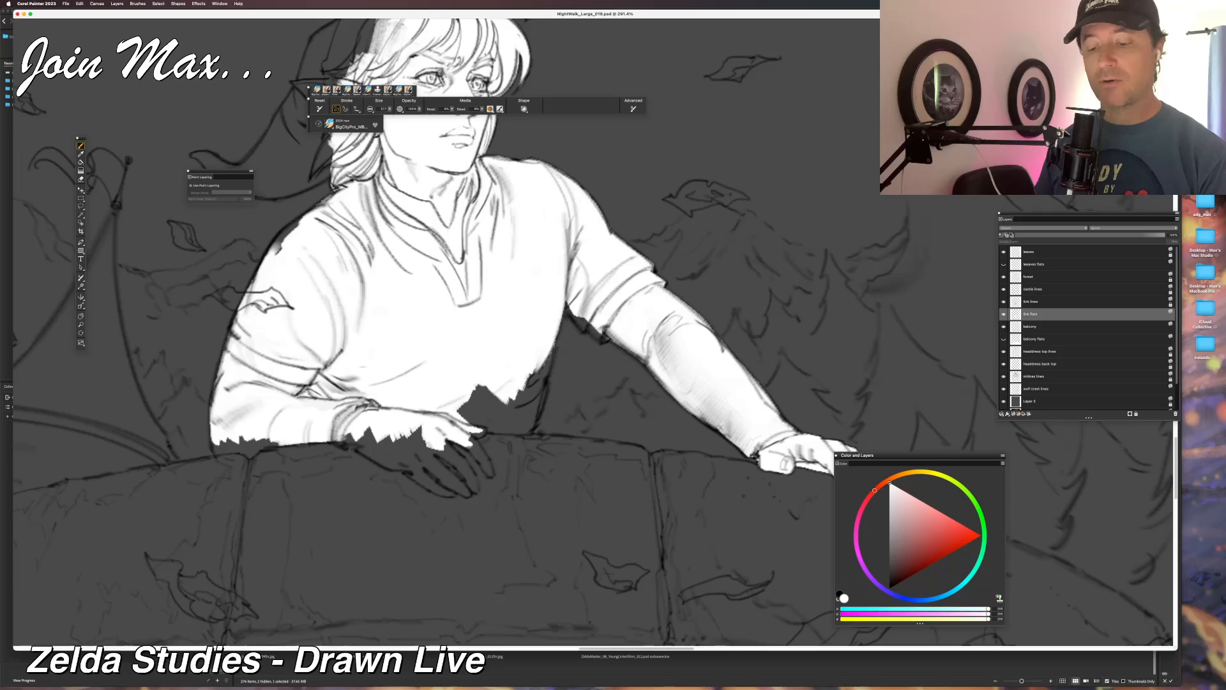
left_click_drag(479, 456, 489, 477)
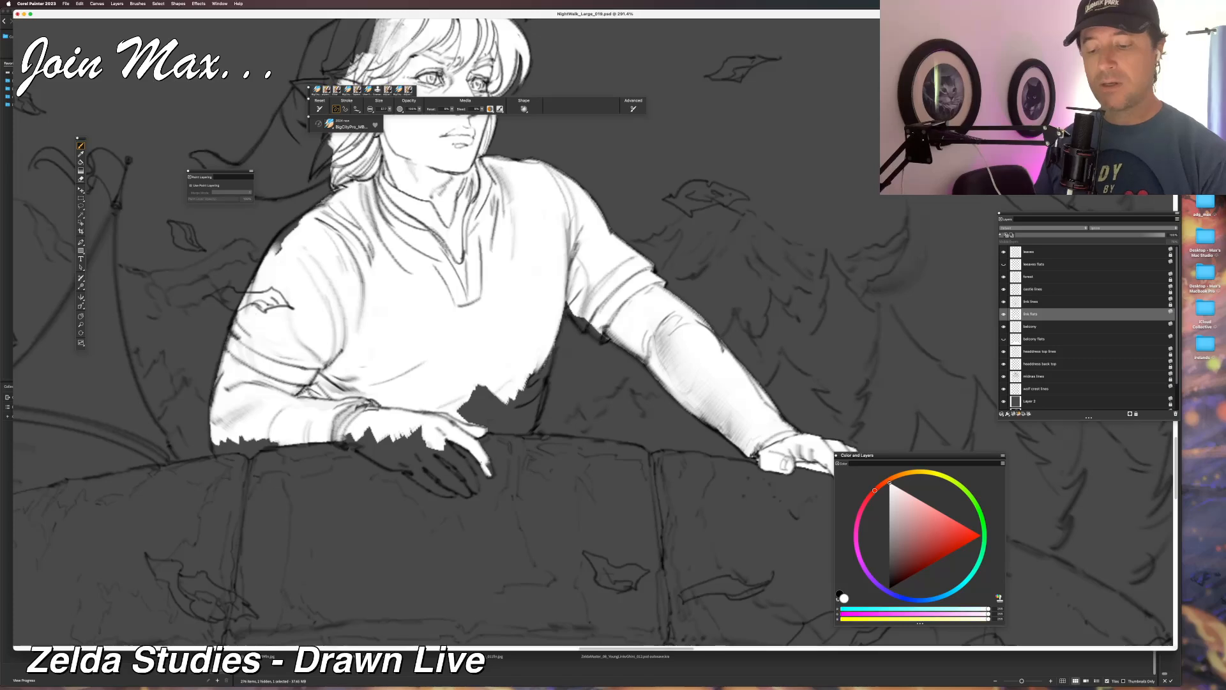
key("super+z")
left_click_drag(442, 446, 454, 461)
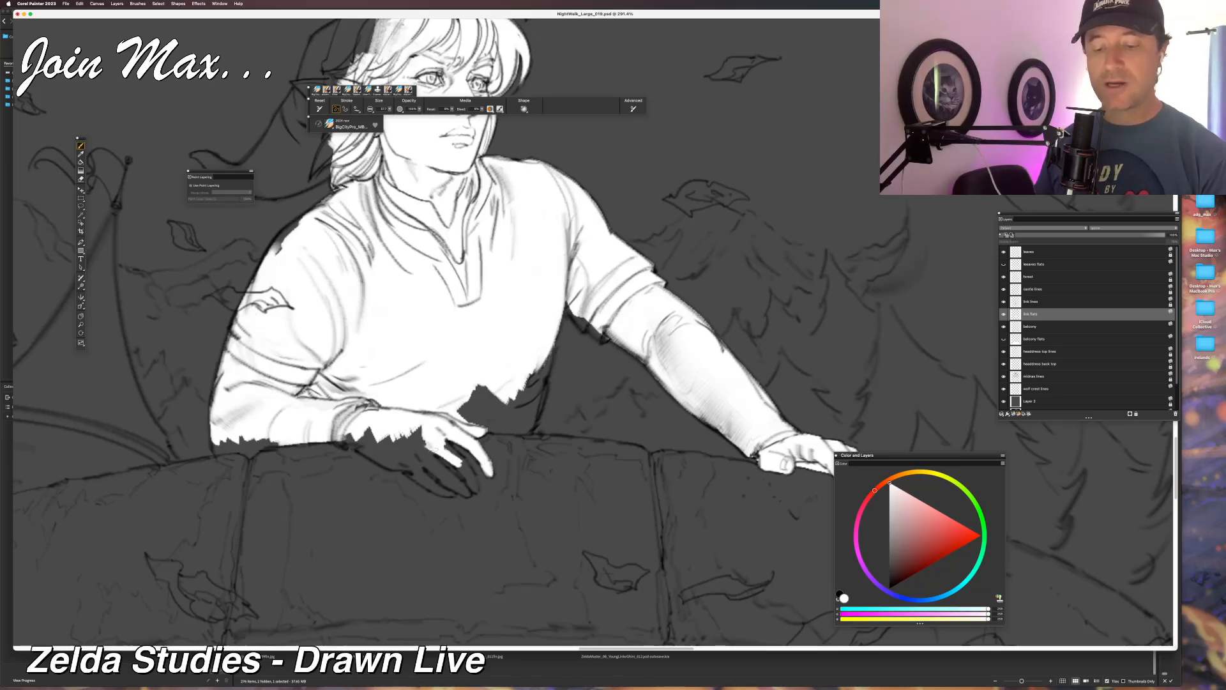
Fill the rest of the resting hand, its remaining fingers and the elbow's lower edge along the balcony with white.
left_click_drag(458, 457, 475, 490)
mouse_move(422, 460)
left_mouse_down()
mouse_move(451, 478)
mouse_move(427, 446)
mouse_move(383, 457)
mouse_move(361, 439)
mouse_move(391, 456)
mouse_move(328, 441)
mouse_move(420, 470)
left_mouse_up()
key("super+z")
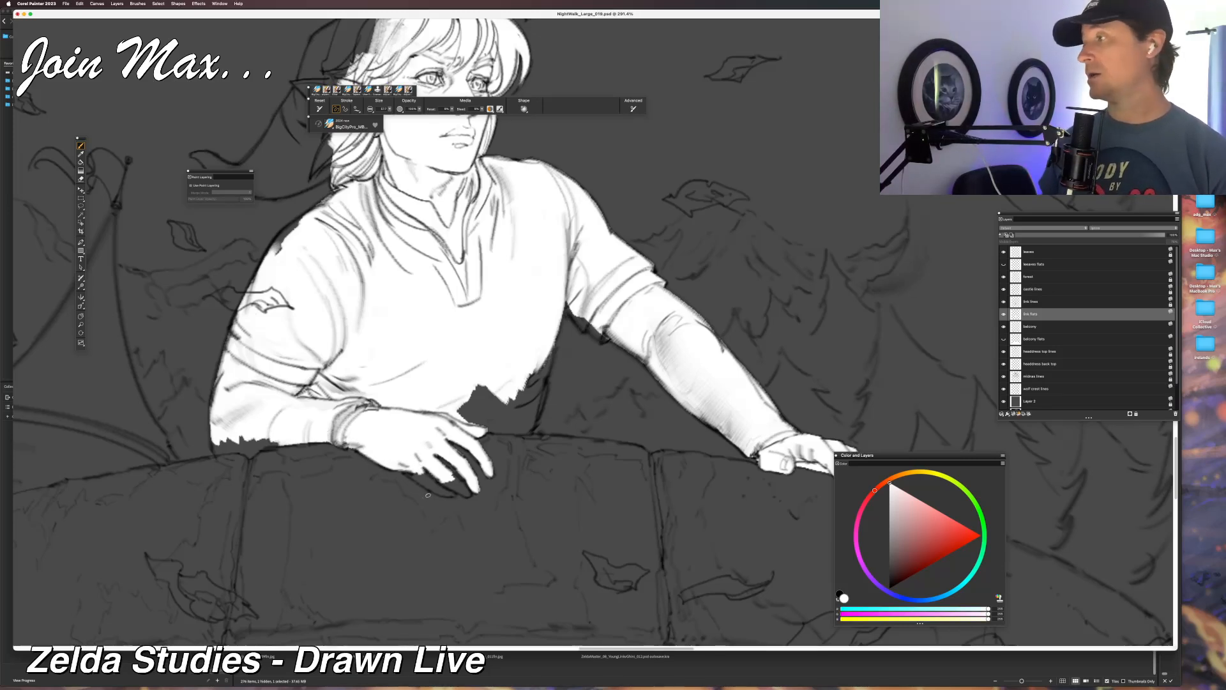
mouse_move(415, 471)
left_mouse_down()
mouse_move(459, 492)
mouse_move(452, 473)
left_mouse_up()
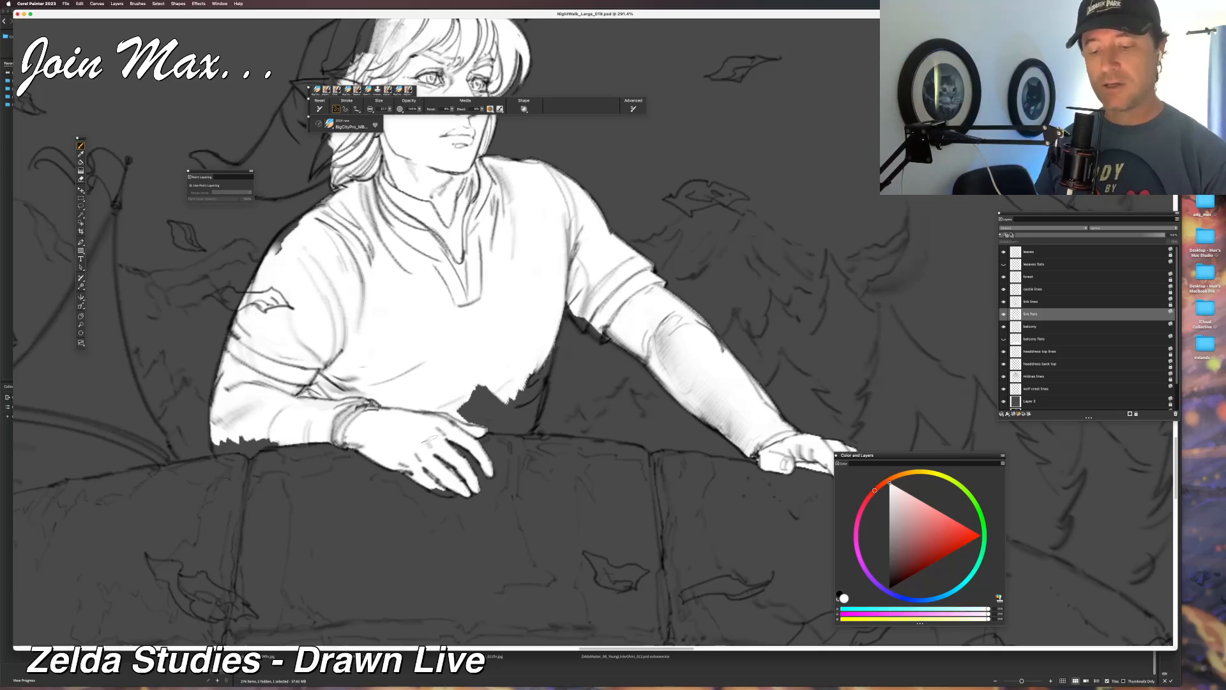
mouse_move(440, 489)
left_mouse_down()
mouse_move(453, 494)
mouse_move(440, 490)
left_mouse_up()
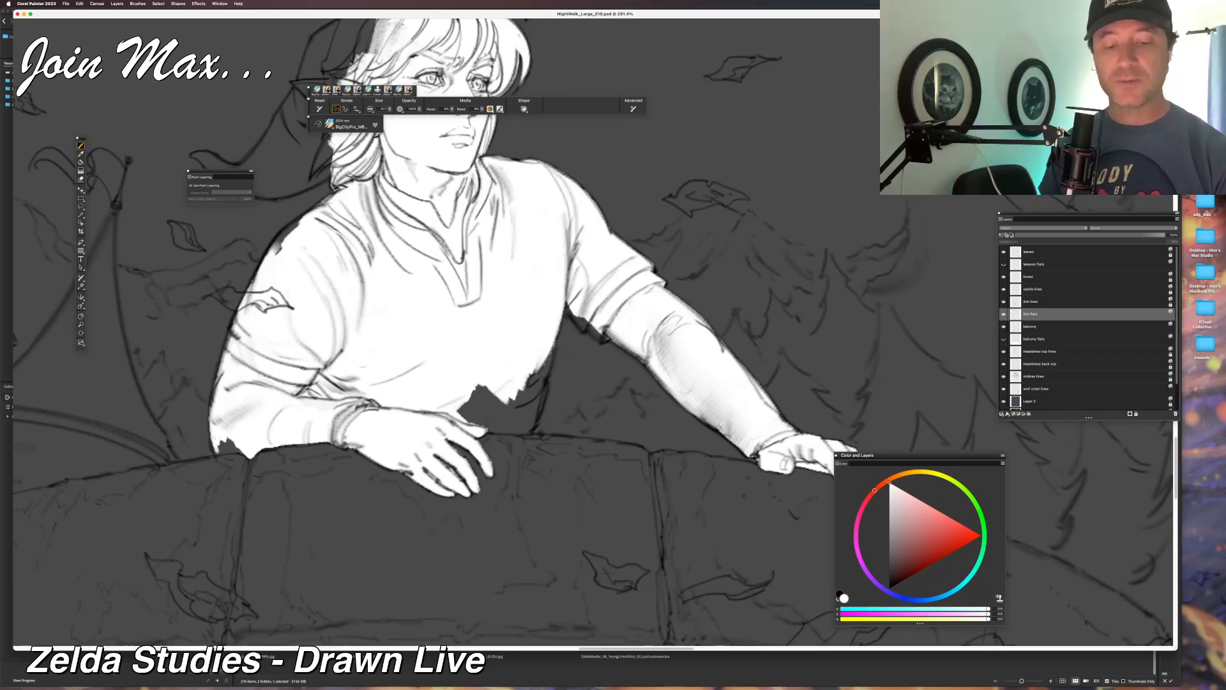
left_click_drag(217, 449, 235, 453)
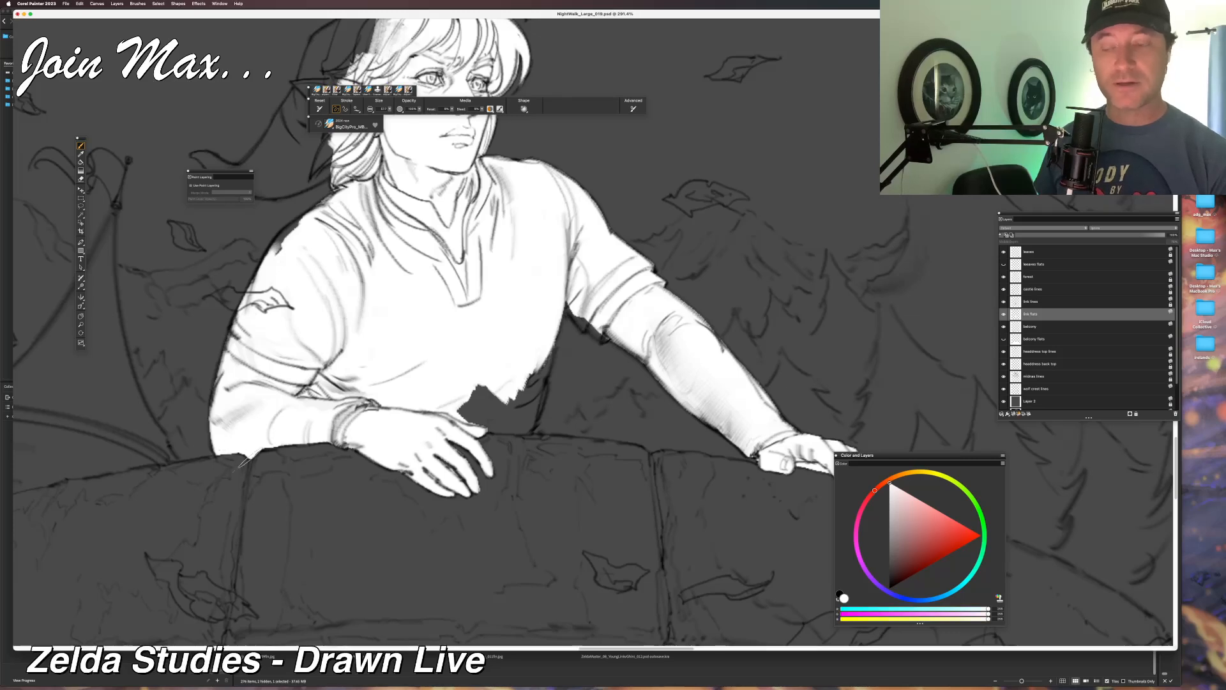
Fill the tunic's lower edge above the balcony and the gap under the outstretched arm's sleeve with white, undoing stray strokes.
left_click_drag(363, 313, 395, 264)
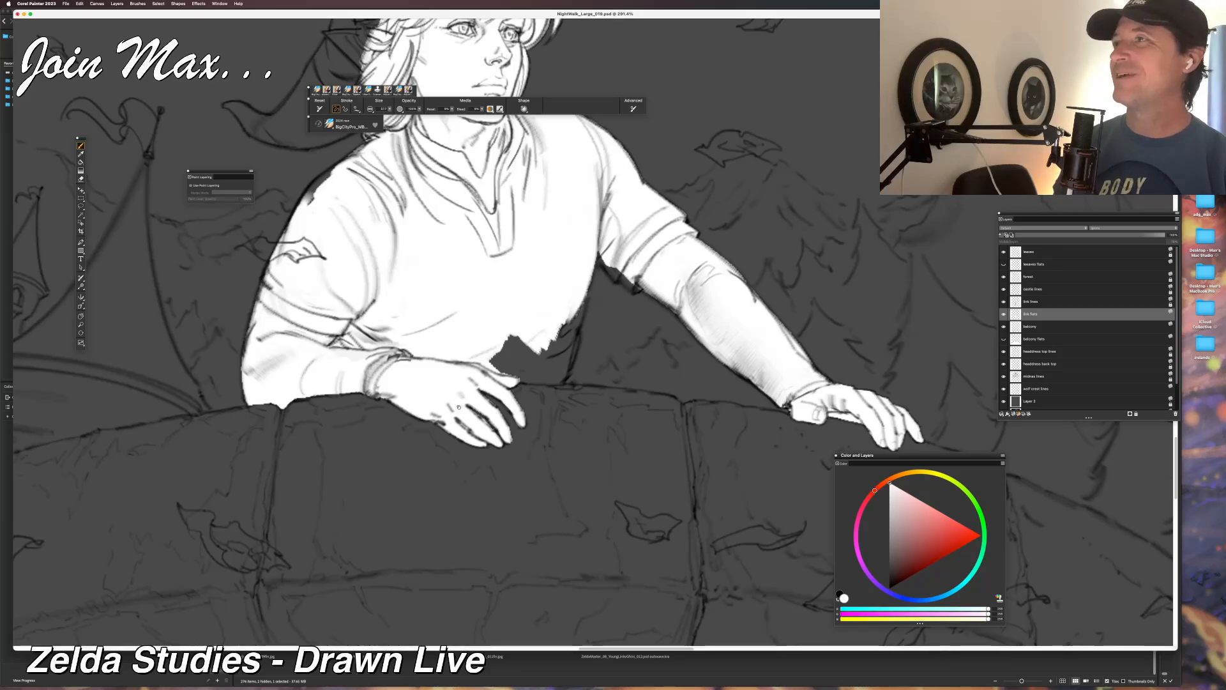
mouse_move(504, 345)
left_mouse_down()
mouse_move(521, 365)
mouse_move(537, 361)
mouse_move(570, 316)
mouse_move(578, 344)
mouse_move(575, 319)
left_mouse_up()
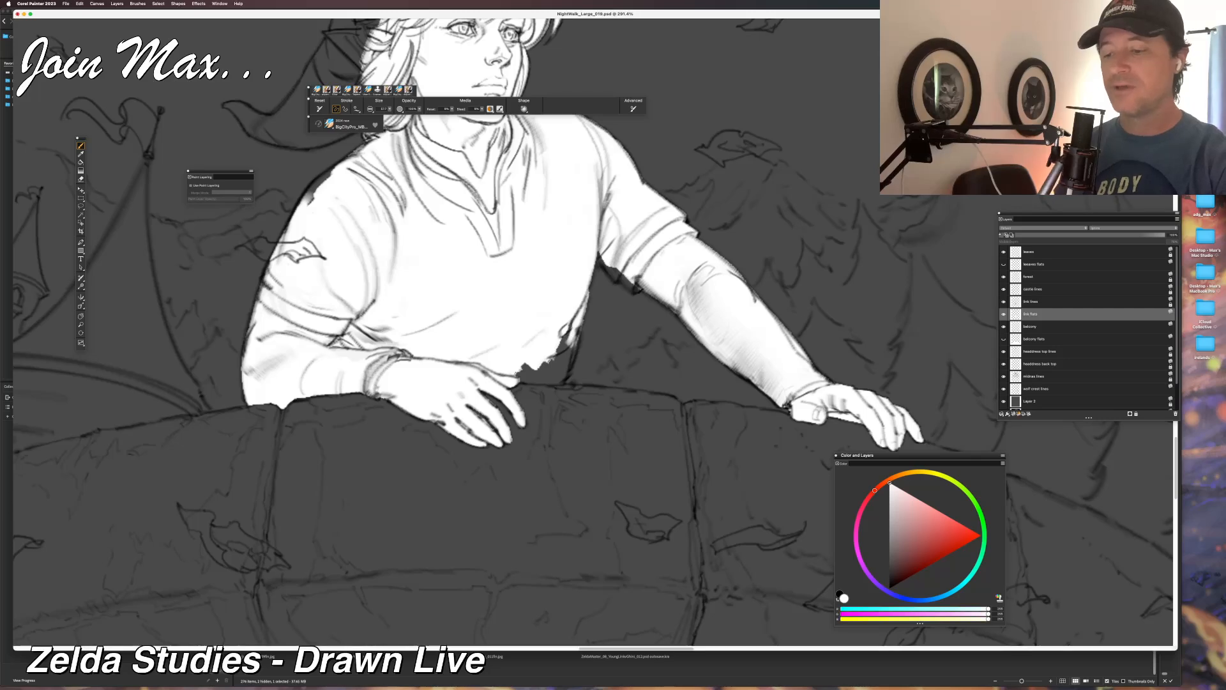
mouse_move(593, 278)
left_mouse_down()
mouse_move(585, 299)
mouse_move(593, 265)
left_mouse_up()
mouse_move(565, 335)
left_mouse_down()
mouse_move(548, 355)
mouse_move(568, 329)
mouse_move(561, 364)
mouse_move(572, 332)
mouse_move(573, 371)
left_mouse_up()
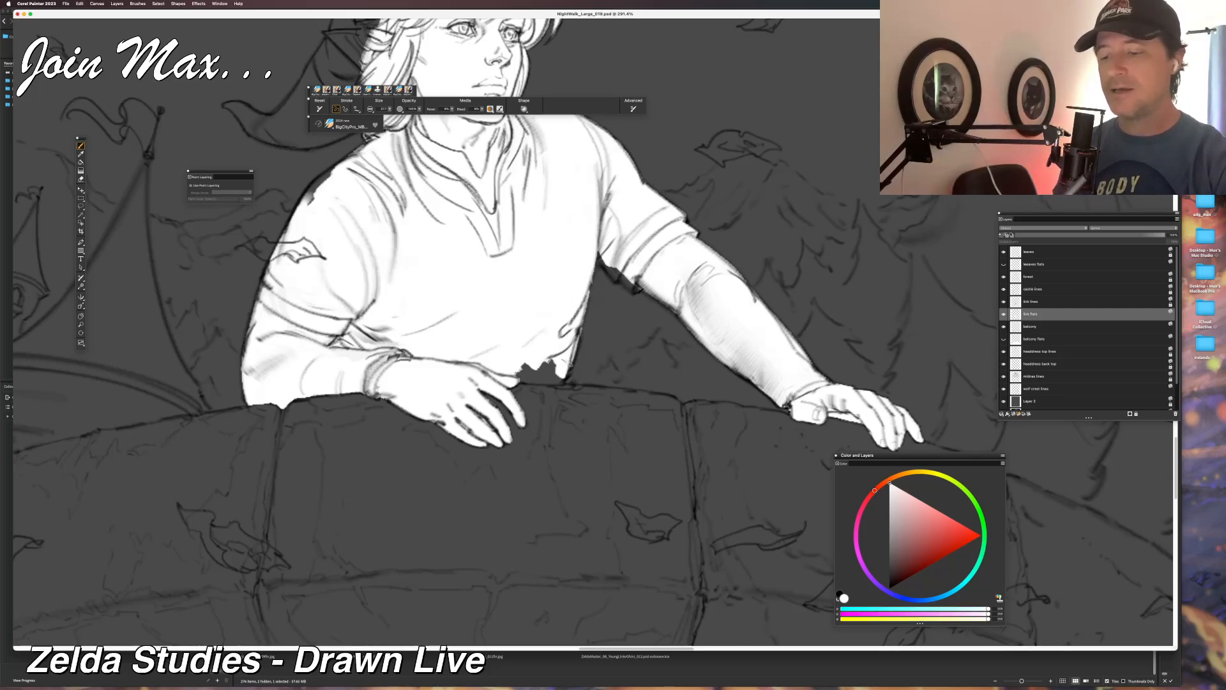
left_click_drag(578, 327, 560, 381)
key("super+z")
key("super+z")
key("super+z")
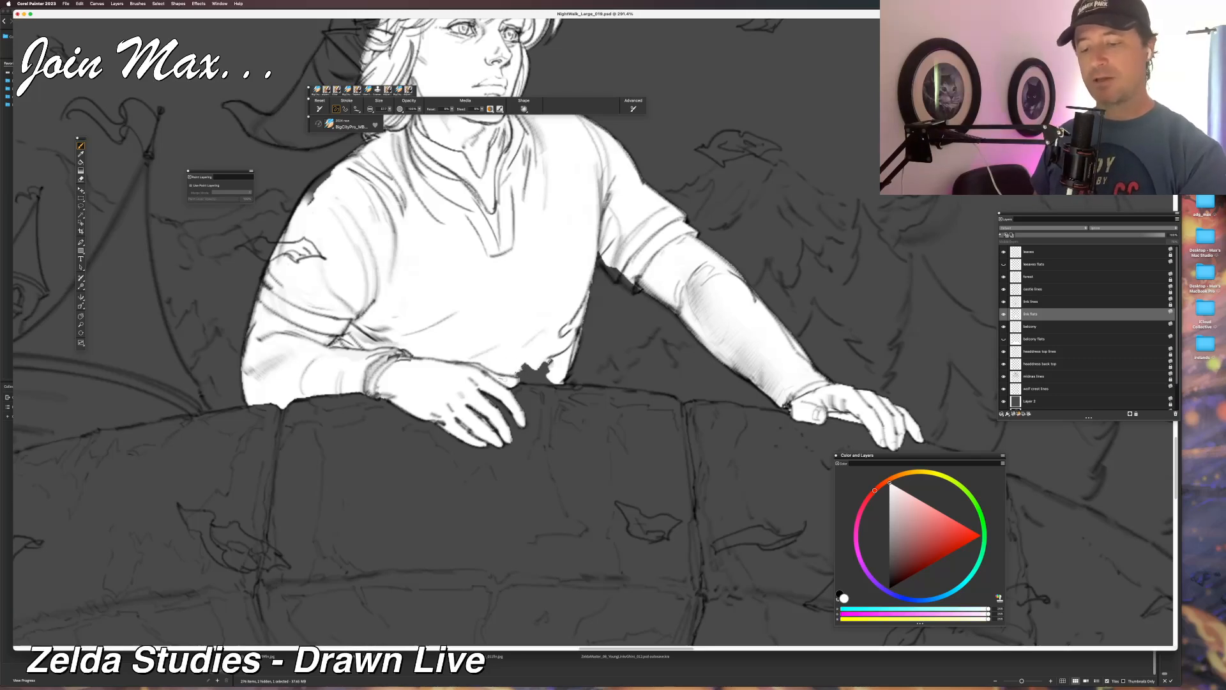
mouse_move(520, 370)
left_mouse_down()
mouse_move(546, 363)
mouse_move(539, 346)
mouse_move(523, 382)
left_mouse_up()
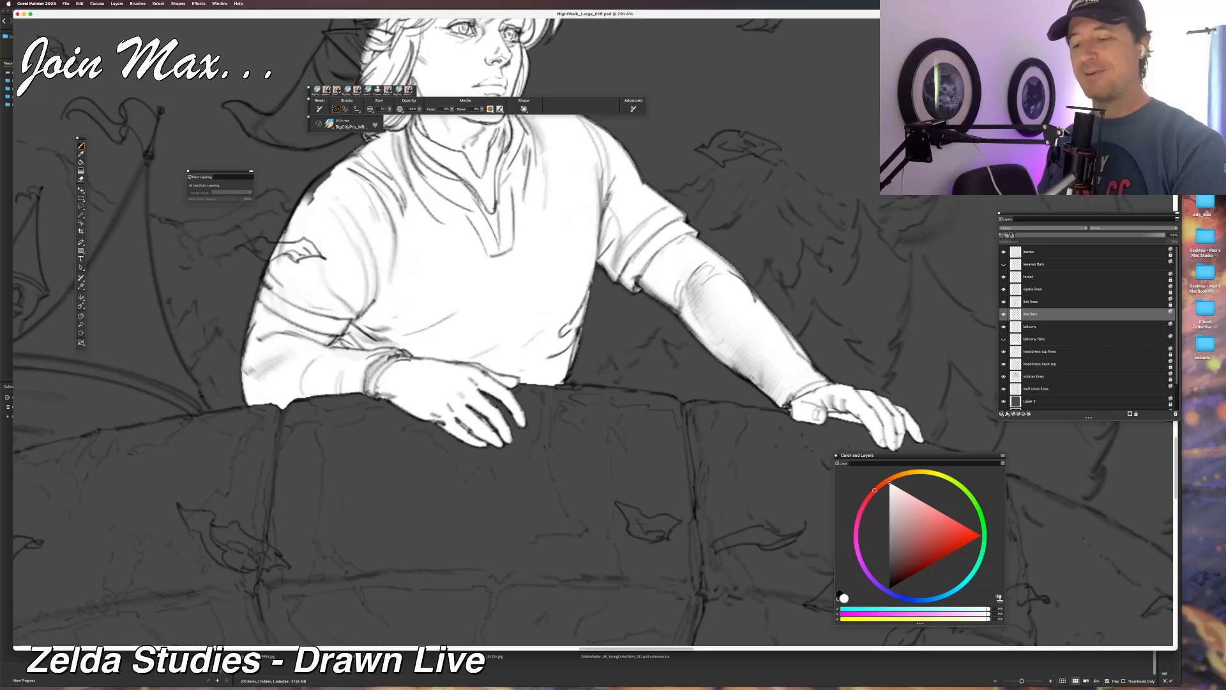
Fill the back of Link's hat behind the hair and ear with white, undoing strokes that miss the outline.
left_click_drag(403, 335, 555, 609)
mouse_move(500, 302)
left_mouse_down()
mouse_move(494, 382)
mouse_move(482, 282)
mouse_move(485, 369)
mouse_move(520, 343)
mouse_move(459, 475)
left_mouse_up()
mouse_move(495, 278)
left_mouse_down()
mouse_move(521, 253)
mouse_move(575, 254)
left_mouse_up()
left_click_drag(498, 265, 482, 304)
key("super+z")
mouse_move(496, 262)
left_mouse_down()
mouse_move(487, 324)
mouse_move(477, 302)
mouse_move(454, 361)
left_mouse_up()
key("super+z")
key("super+z")
key("super+z")
mouse_move(480, 341)
left_mouse_down()
mouse_move(476, 373)
mouse_move(488, 402)
left_mouse_up()
mouse_move(447, 322)
left_mouse_down()
mouse_move(506, 265)
mouse_move(502, 318)
mouse_move(512, 299)
mouse_move(490, 344)
left_mouse_up()
key("super+z")
key("super+z")
key("super+z")
key("super+z")
Fill the hat's crown along its upper outline with white, undoing stray strokes.
mouse_move(513, 320)
left_mouse_down()
mouse_move(508, 359)
mouse_move(527, 348)
left_mouse_up()
left_click_drag(585, 229, 458, 382)
mouse_move(583, 323)
left_mouse_down()
mouse_move(606, 309)
mouse_move(566, 329)
mouse_move(589, 339)
mouse_move(513, 308)
mouse_move(587, 320)
mouse_move(682, 296)
left_mouse_up()
key("super+z")
key("super+z")
mouse_move(595, 298)
left_mouse_down()
mouse_move(584, 305)
mouse_move(634, 285)
mouse_move(649, 294)
left_mouse_up()
key("super+z")
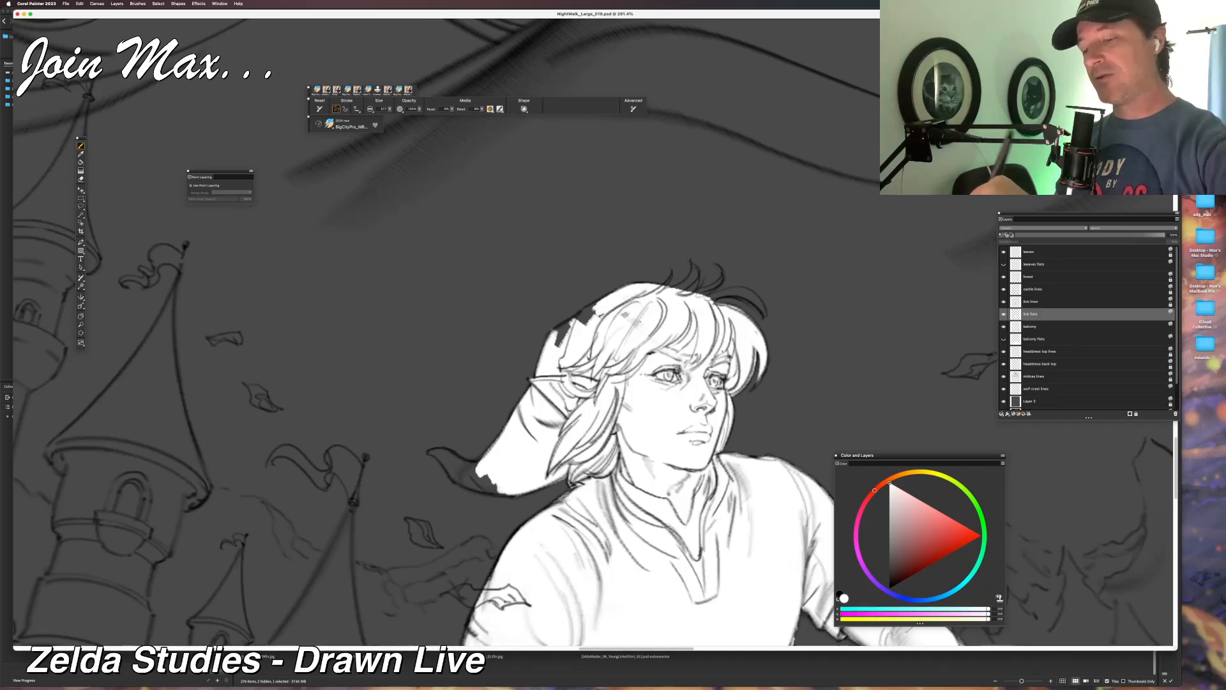
mouse_move(568, 323)
left_mouse_down()
mouse_move(599, 302)
mouse_move(604, 313)
mouse_move(557, 332)
mouse_move(555, 346)
left_mouse_up()
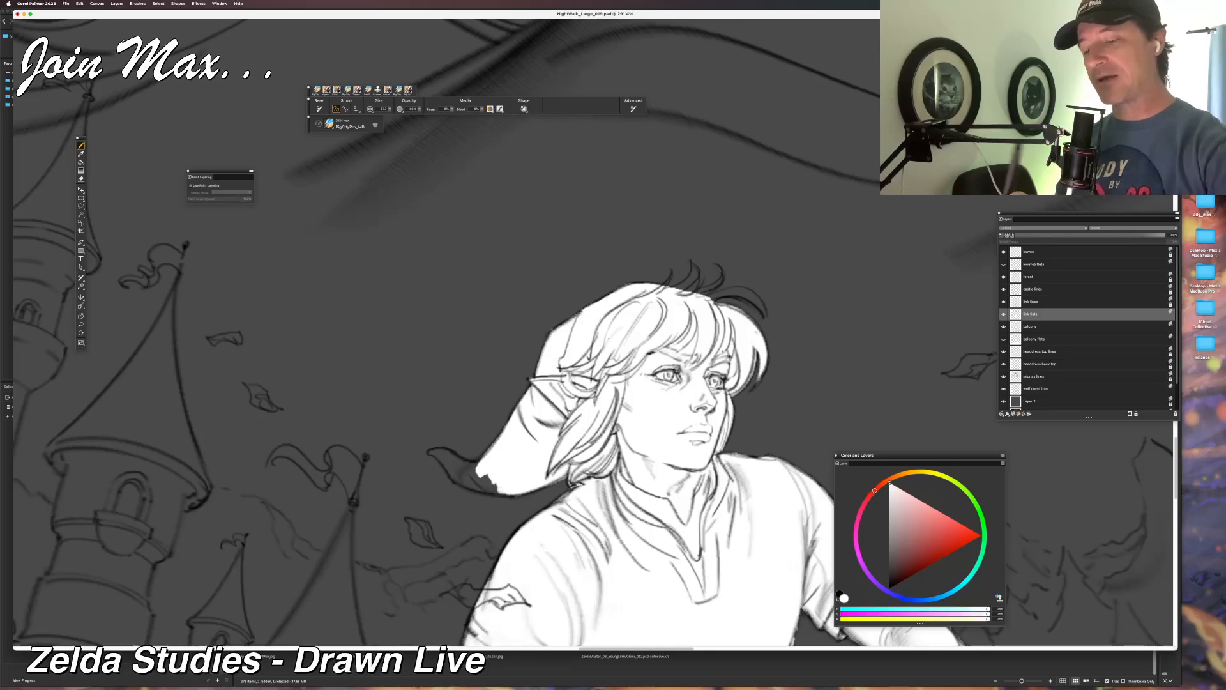
Fill the hat's lower end and its curled tip with white, undoing strokes that cross the outline.
left_click_drag(497, 389, 564, 276)
mouse_move(547, 361)
left_mouse_down()
mouse_move(565, 379)
mouse_move(529, 368)
left_mouse_up()
key("super+z")
key("super+z")
key("super+z")
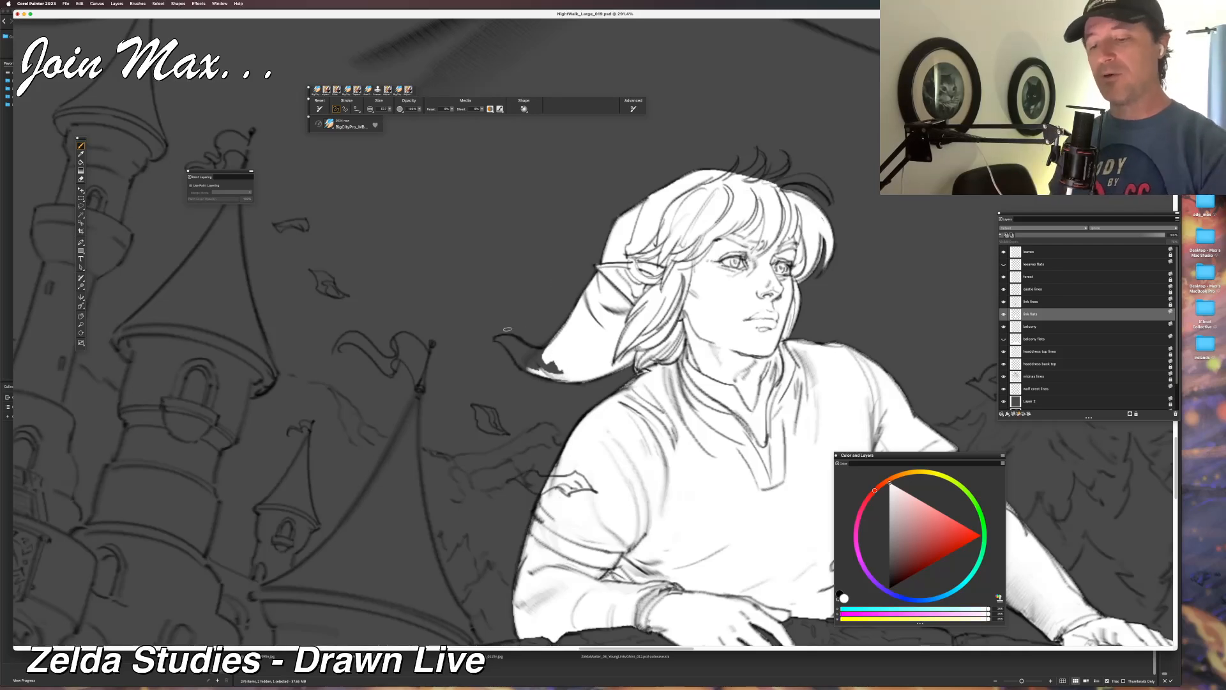
mouse_move(497, 339)
left_mouse_down()
mouse_move(520, 361)
mouse_move(375, 406)
left_mouse_up()
mouse_move(405, 365)
left_mouse_down()
mouse_move(455, 374)
mouse_move(441, 386)
mouse_move(470, 400)
mouse_move(423, 380)
mouse_move(464, 409)
left_mouse_up()
key("super+z")
key("super+z")
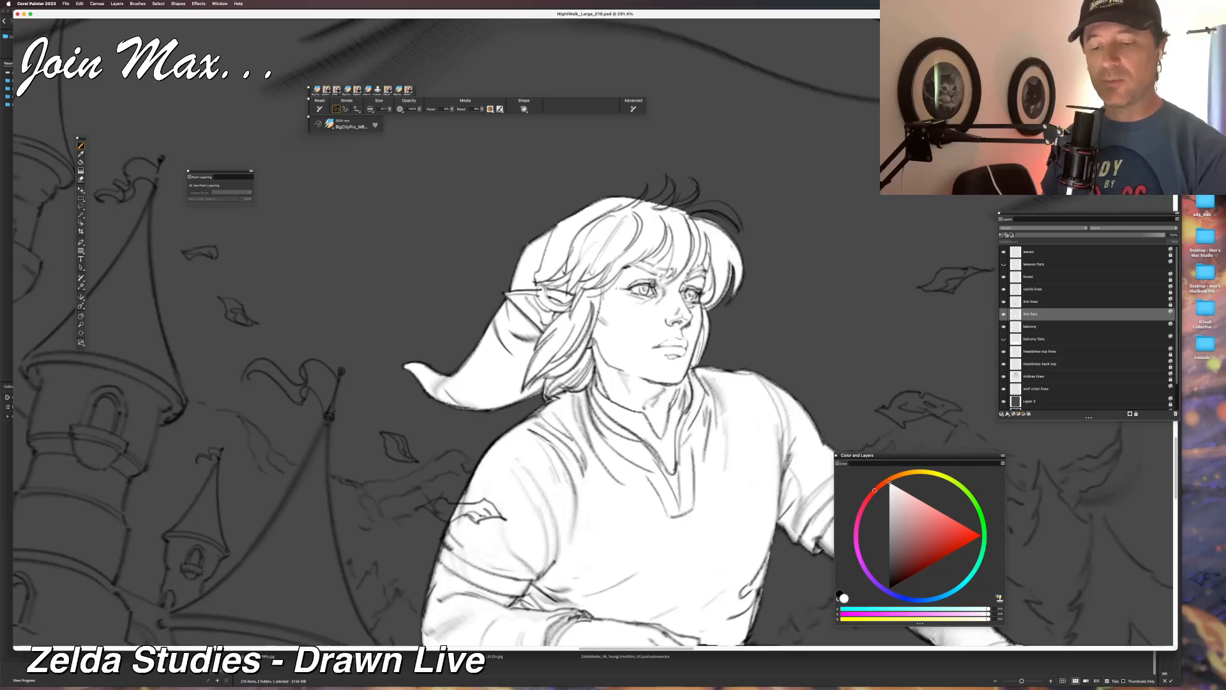
Adjust the brush size and fill the loose hair tufts on top of Link's head with white.
left_click_drag(551, 480, 366, 585)
left_click_drag(390, 110, 388, 110)
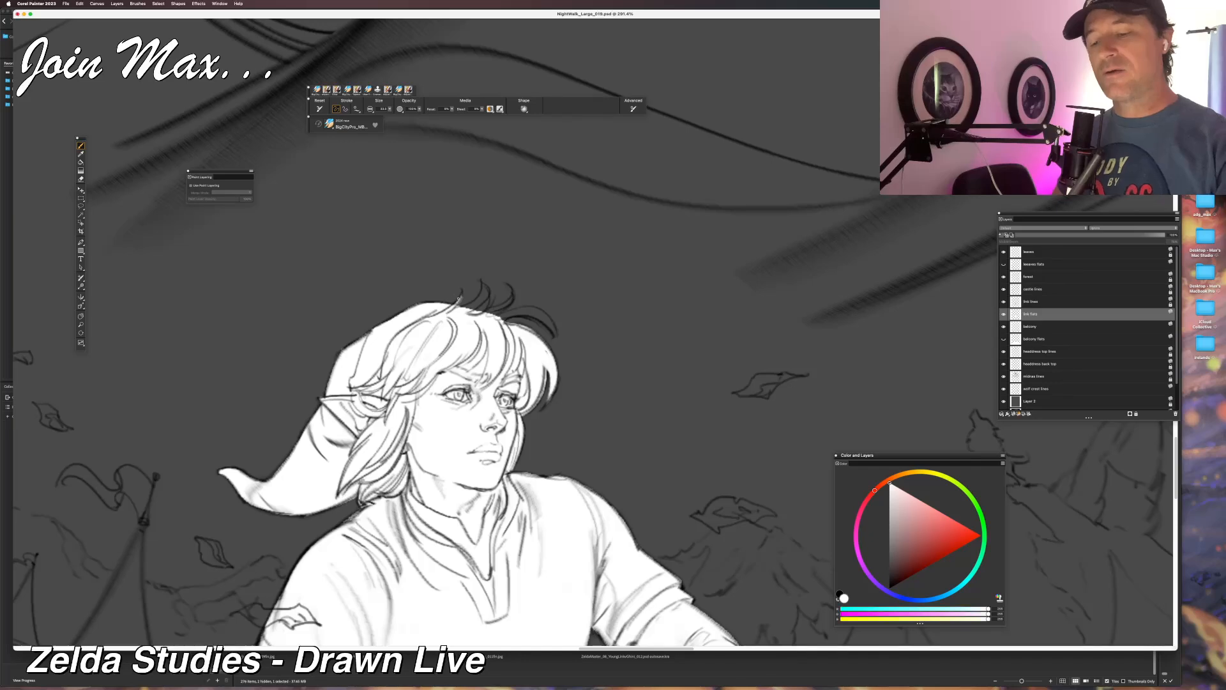
left_click_drag(483, 284, 476, 311)
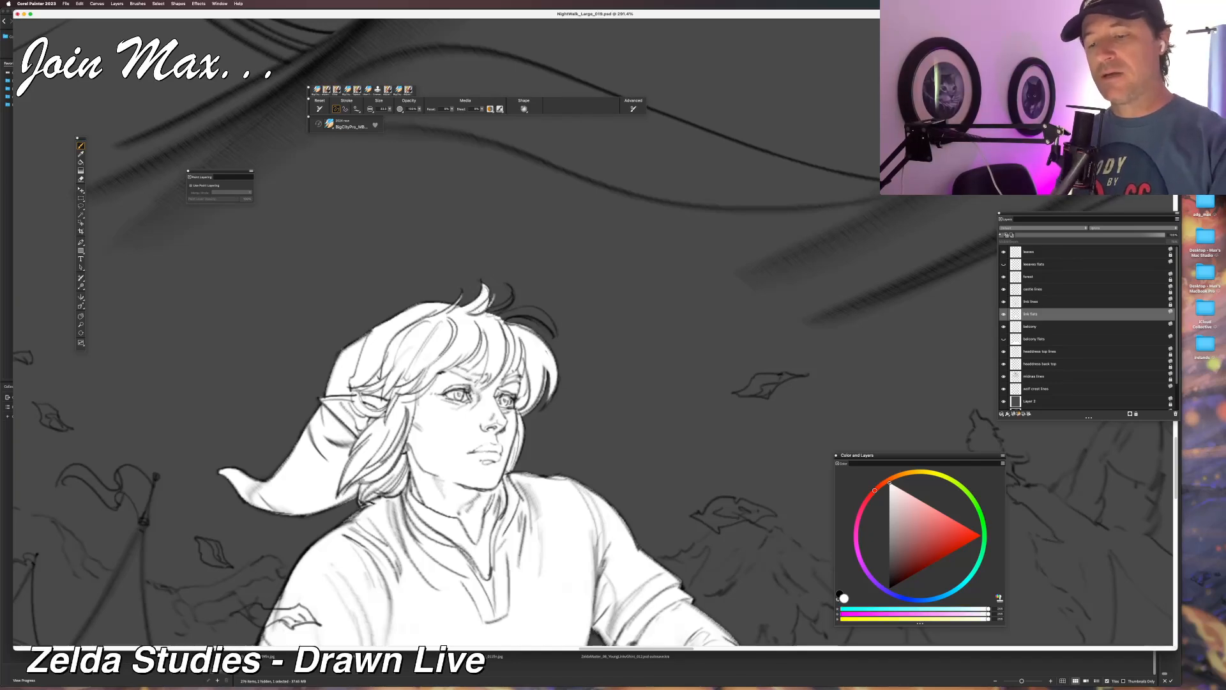
left_click_drag(509, 298, 489, 311)
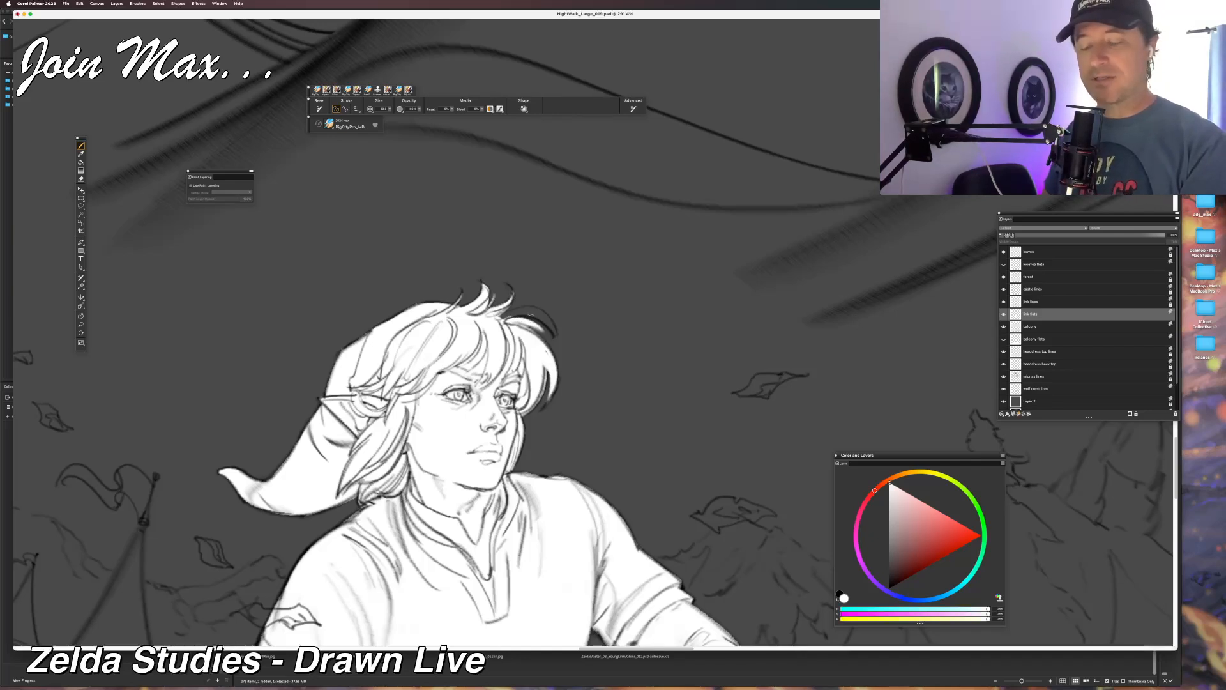
mouse_move(525, 314)
left_mouse_down()
mouse_move(555, 335)
mouse_move(545, 312)
mouse_move(506, 314)
left_mouse_up()
key("super+z")
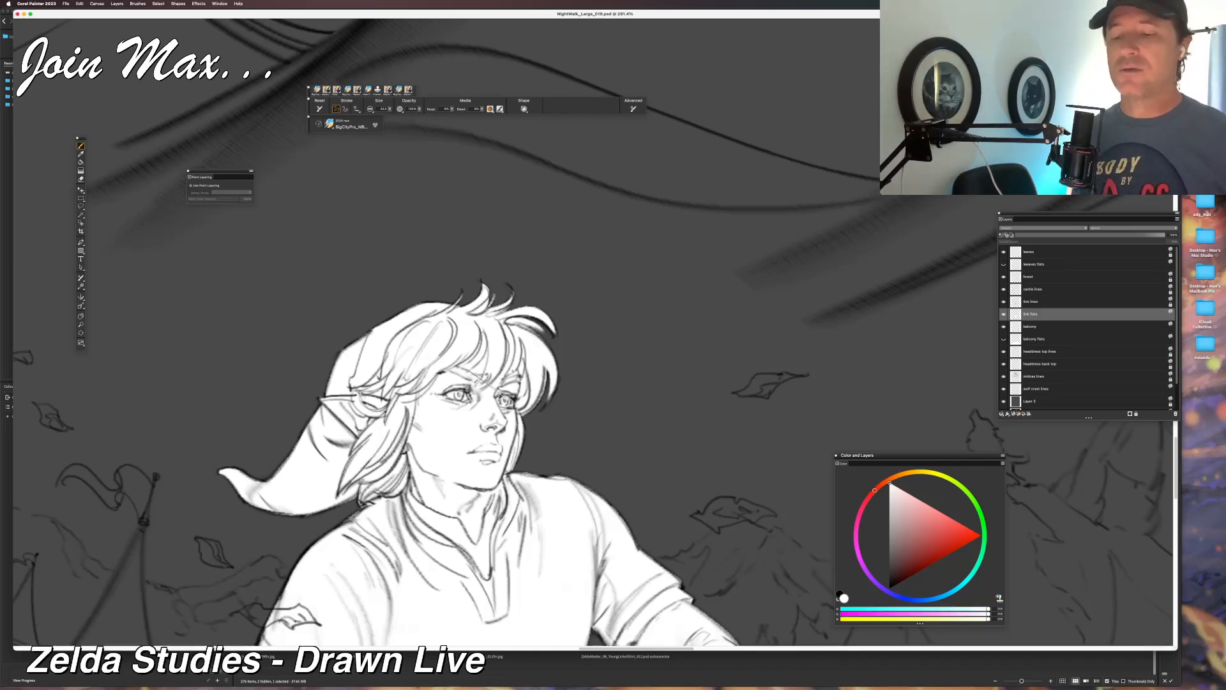
Examine Link's white silhouette at smaller magnifications within the whole illustration.
key("super+minus")
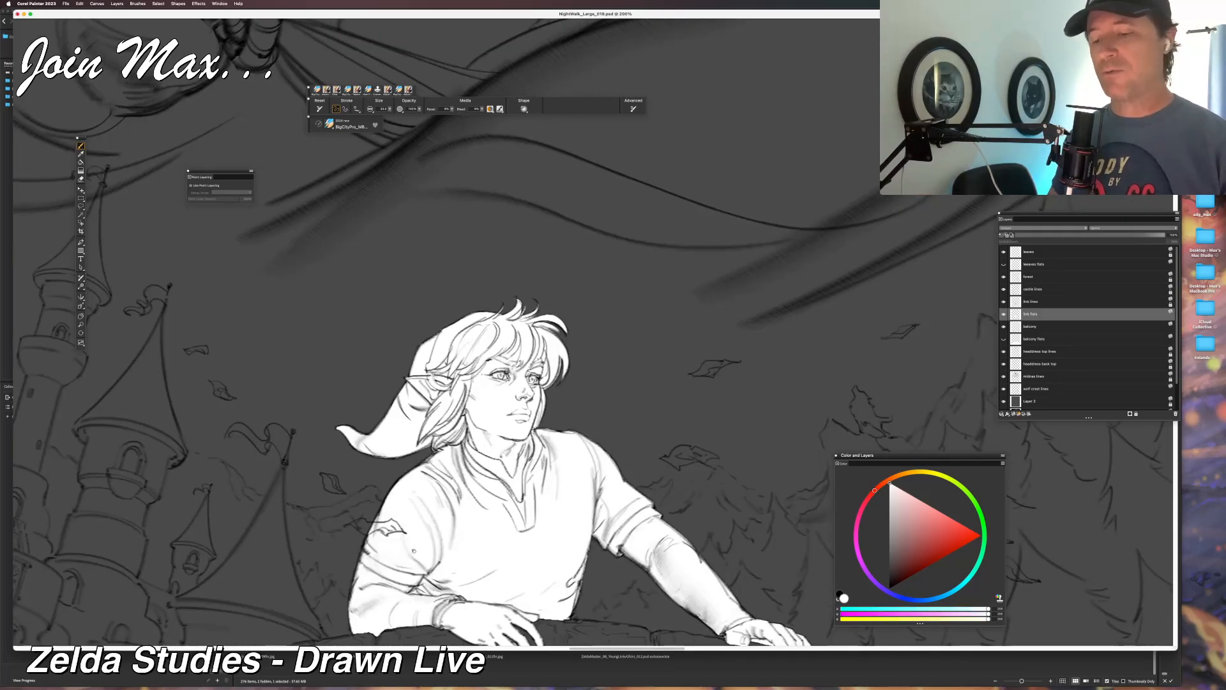
left_click_drag(417, 542, 429, 439)
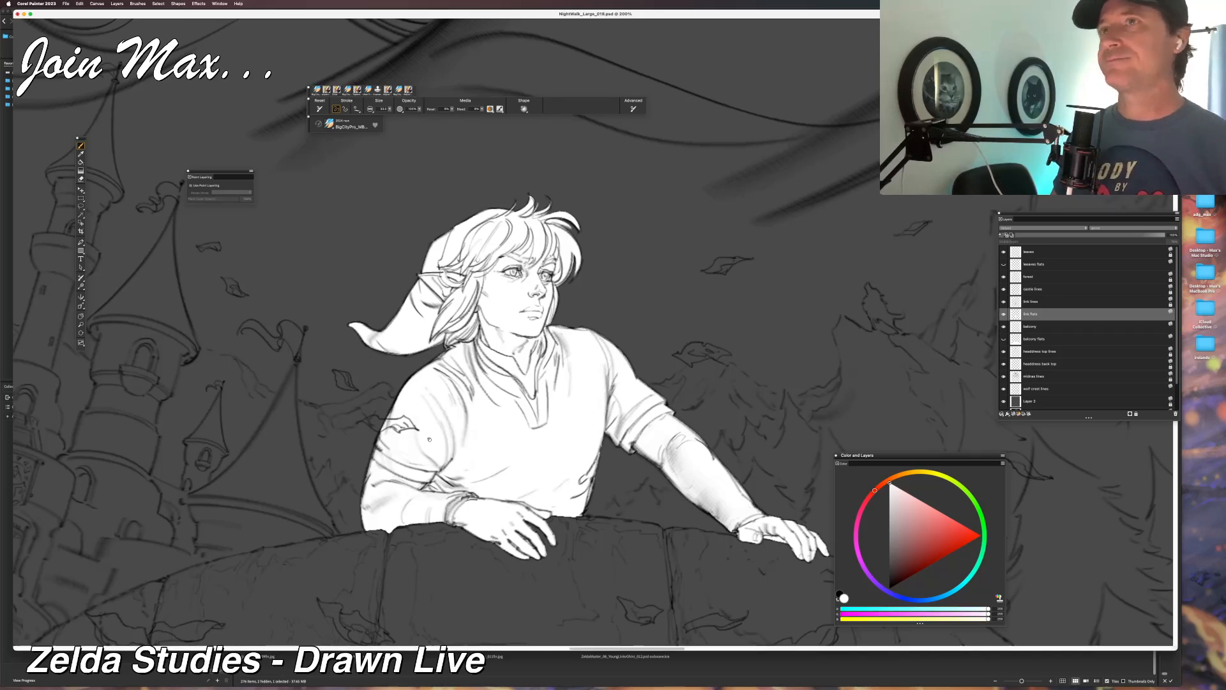
key("super+minus")
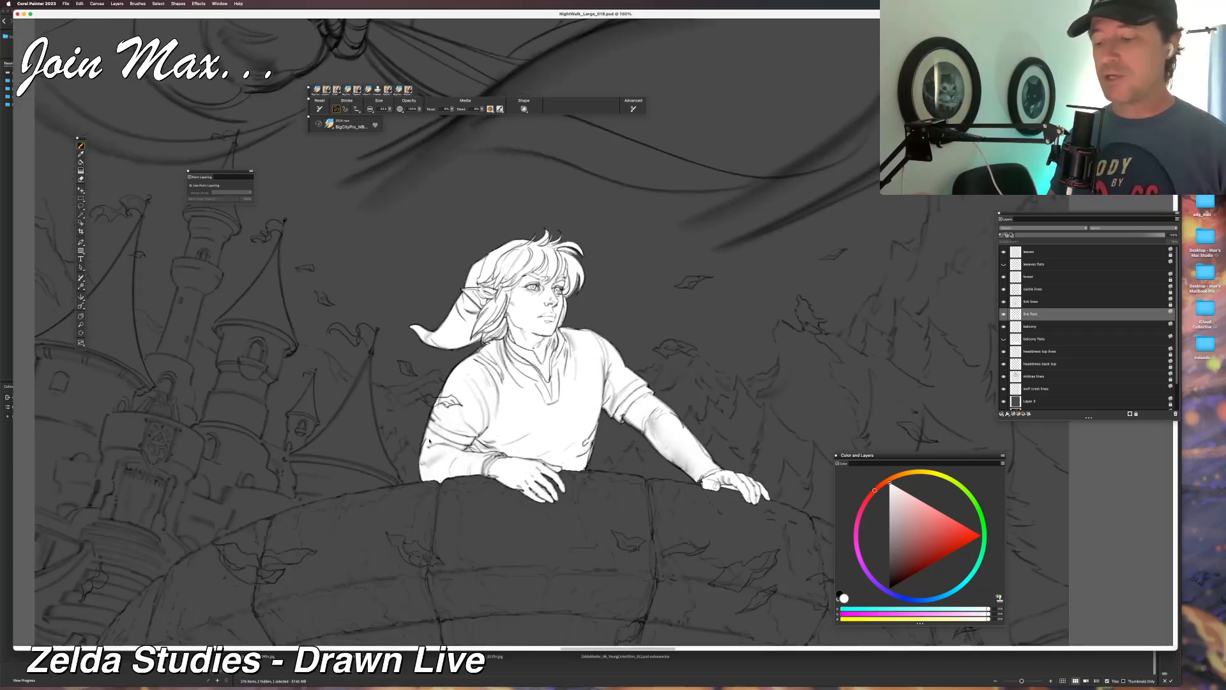
key("super+equal")
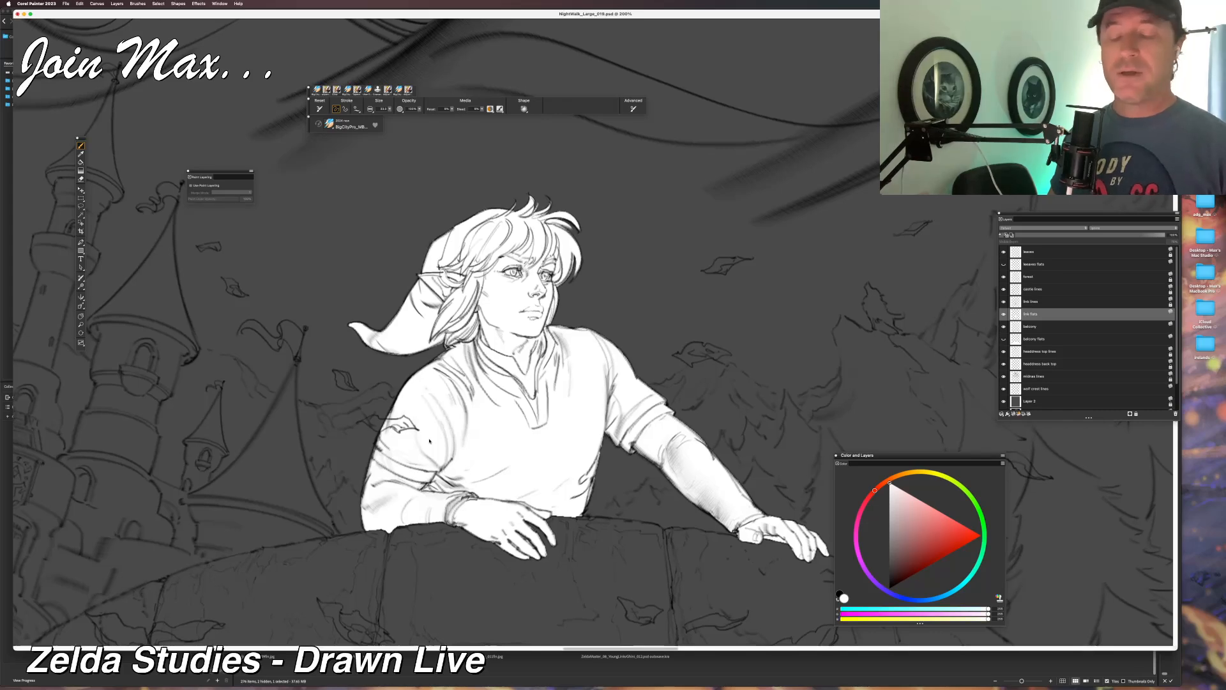
key("super+minus")
scroll(380, 442, "down", 3)
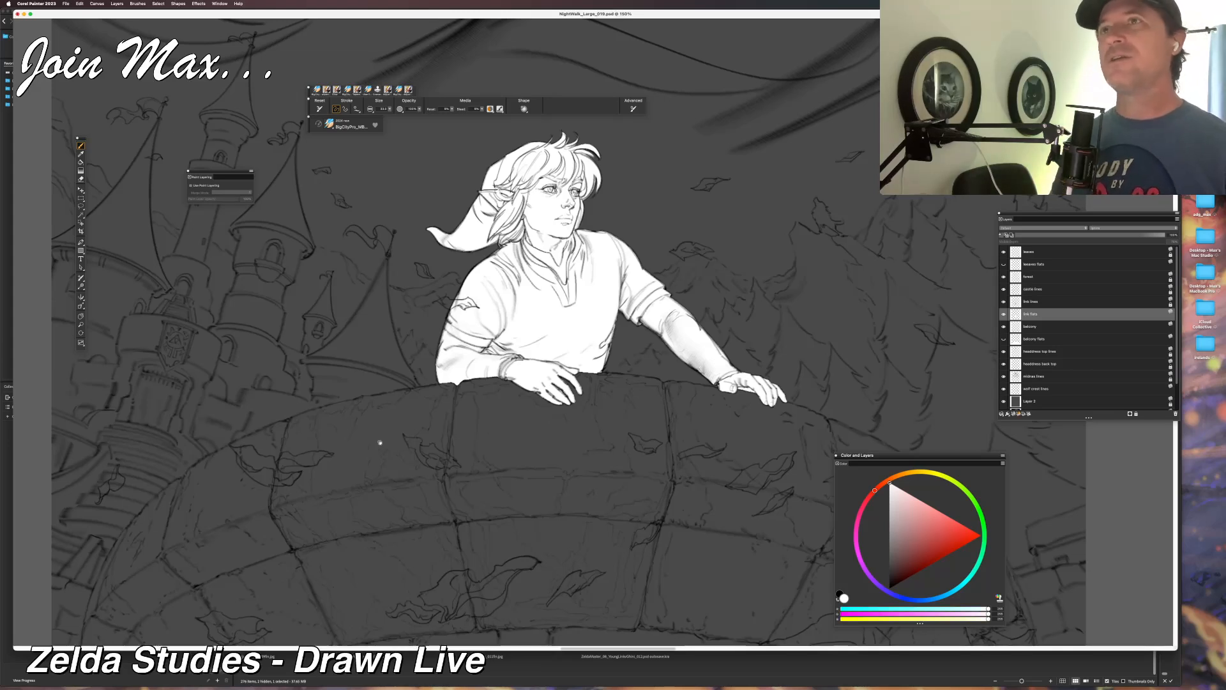
mouse_move(415, 460)
left_mouse_down()
mouse_move(433, 457)
mouse_move(448, 527)
left_mouse_up()
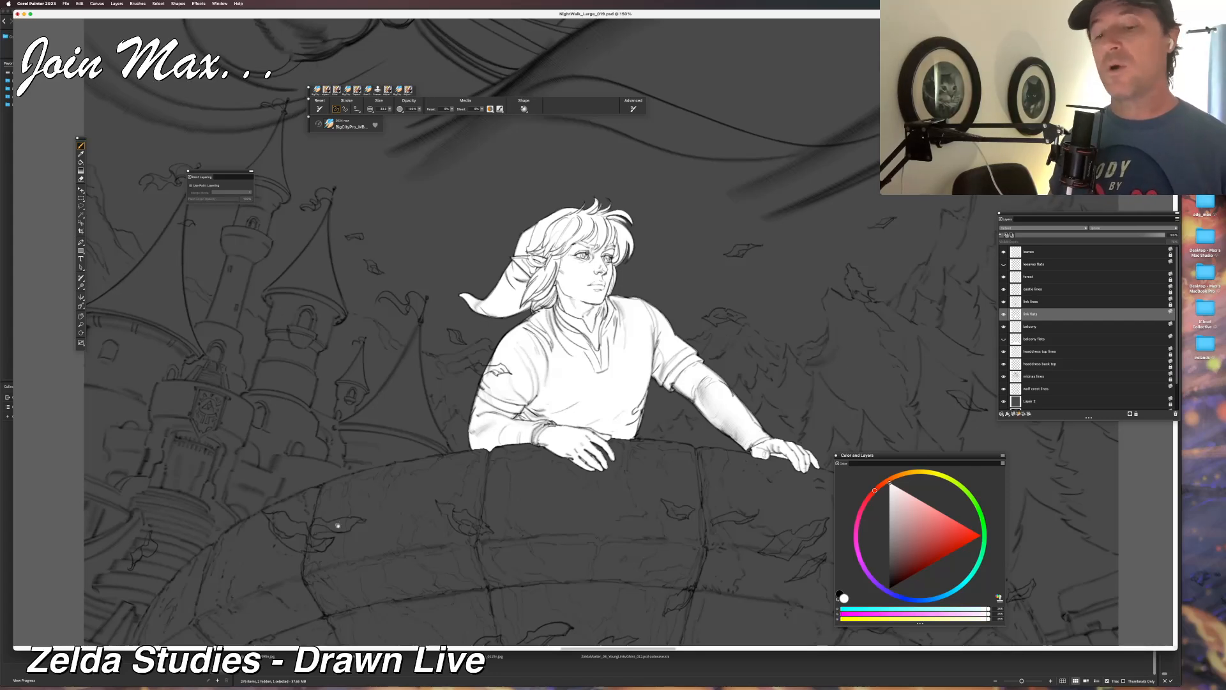
left_click_drag(338, 525, 386, 458)
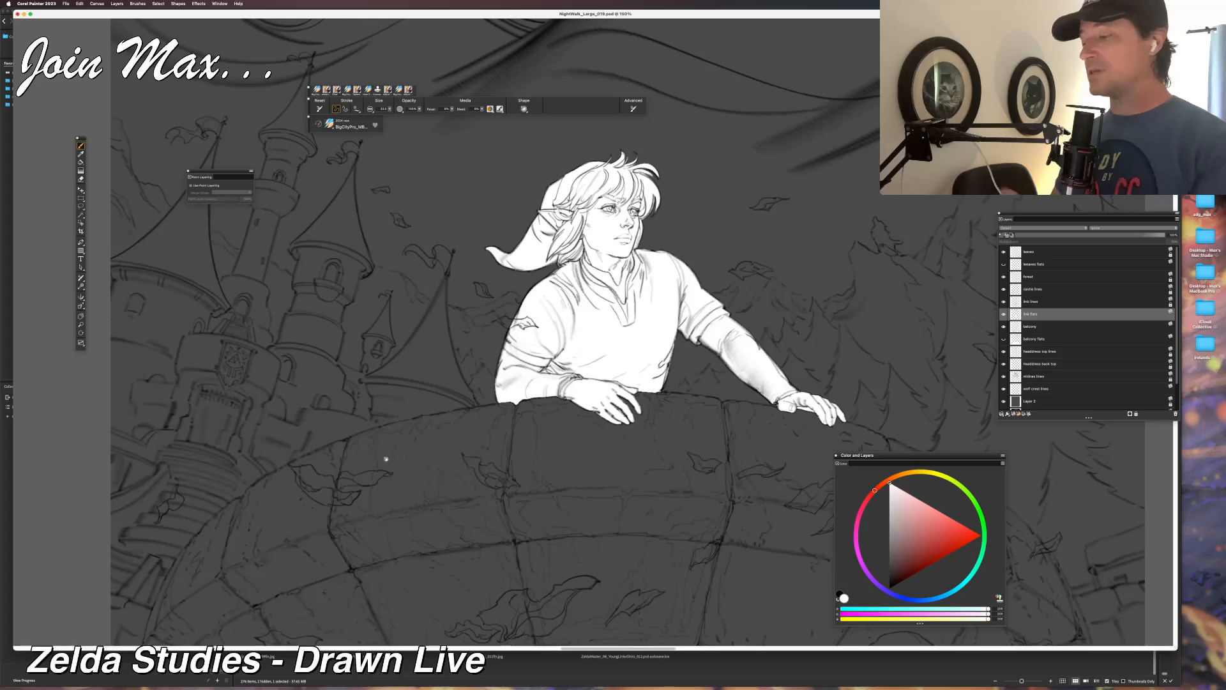
Show the balcony flats layer and inspect its white fill beneath the Link figure.
left_click(1004, 339)
left_click_drag(520, 571, 423, 431)
left_click(1003, 264)
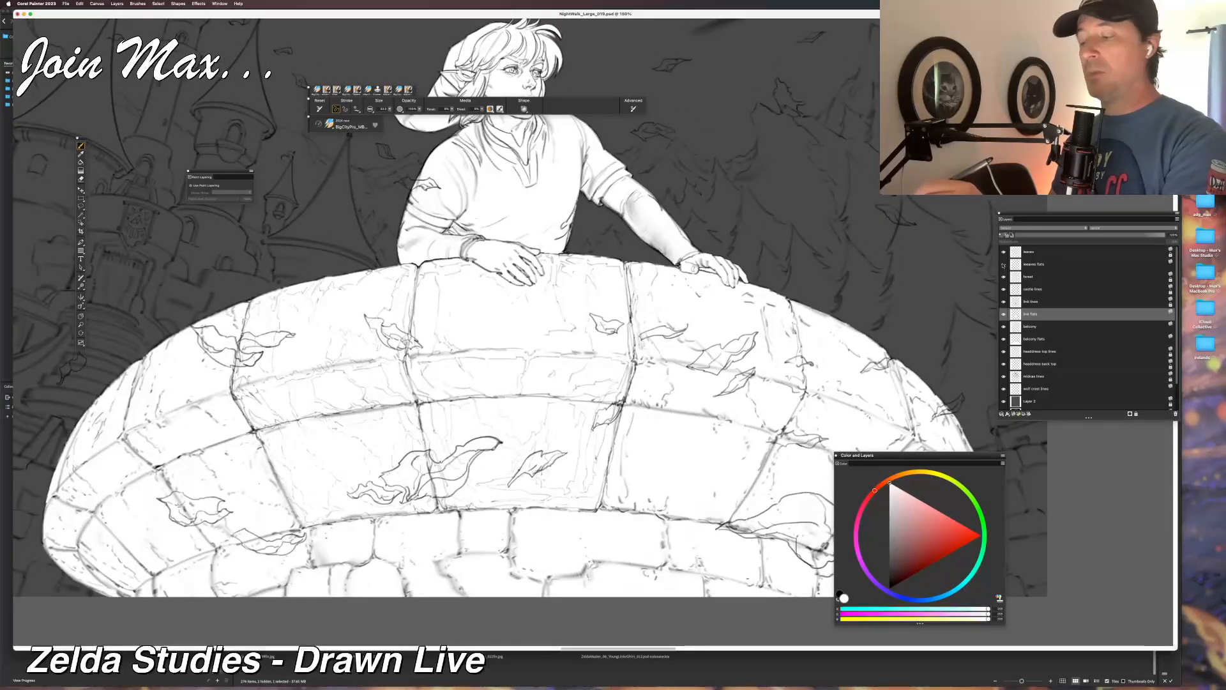
left_click_drag(439, 405, 619, 404)
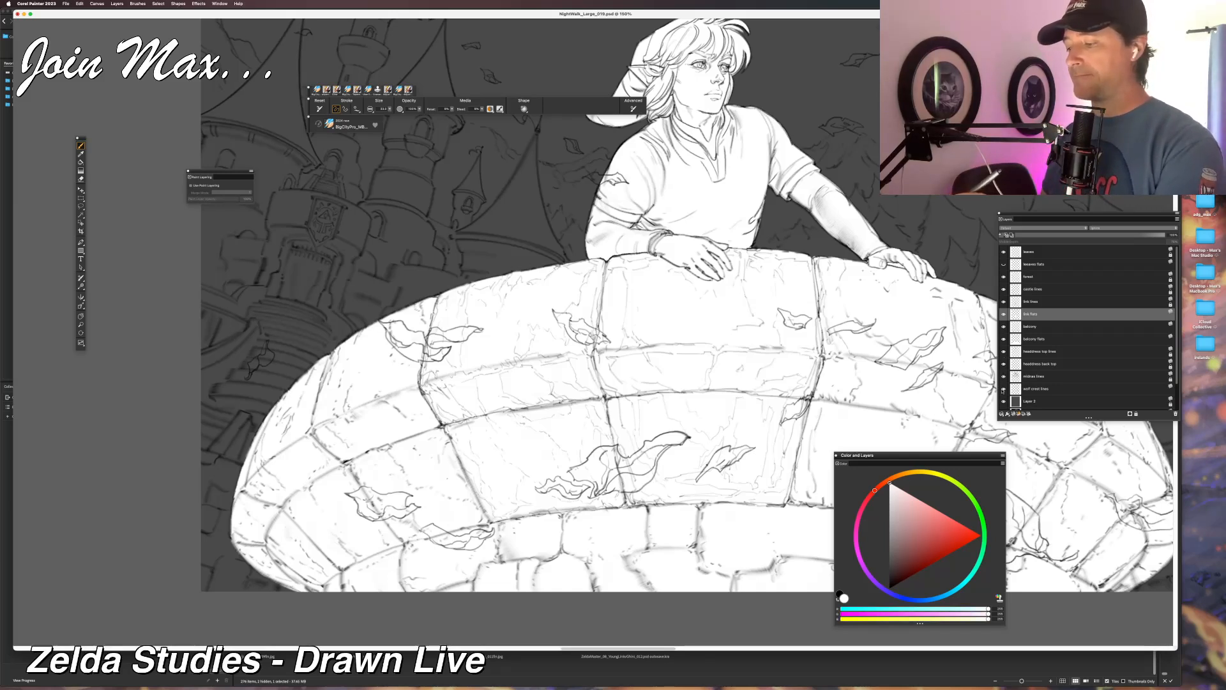
Toggle the castle lines and balcony layers off and on to check which artwork each one holds.
left_click(1004, 291)
left_click(1003, 290)
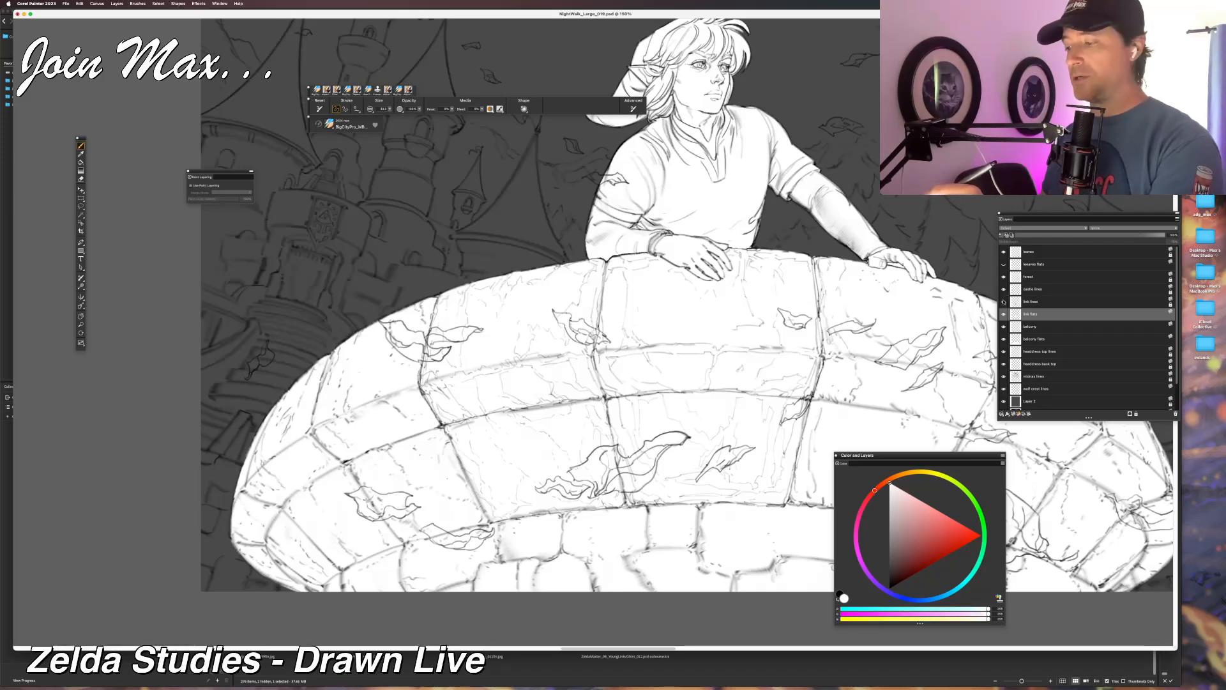
left_click(1004, 327)
left_click(1004, 327)
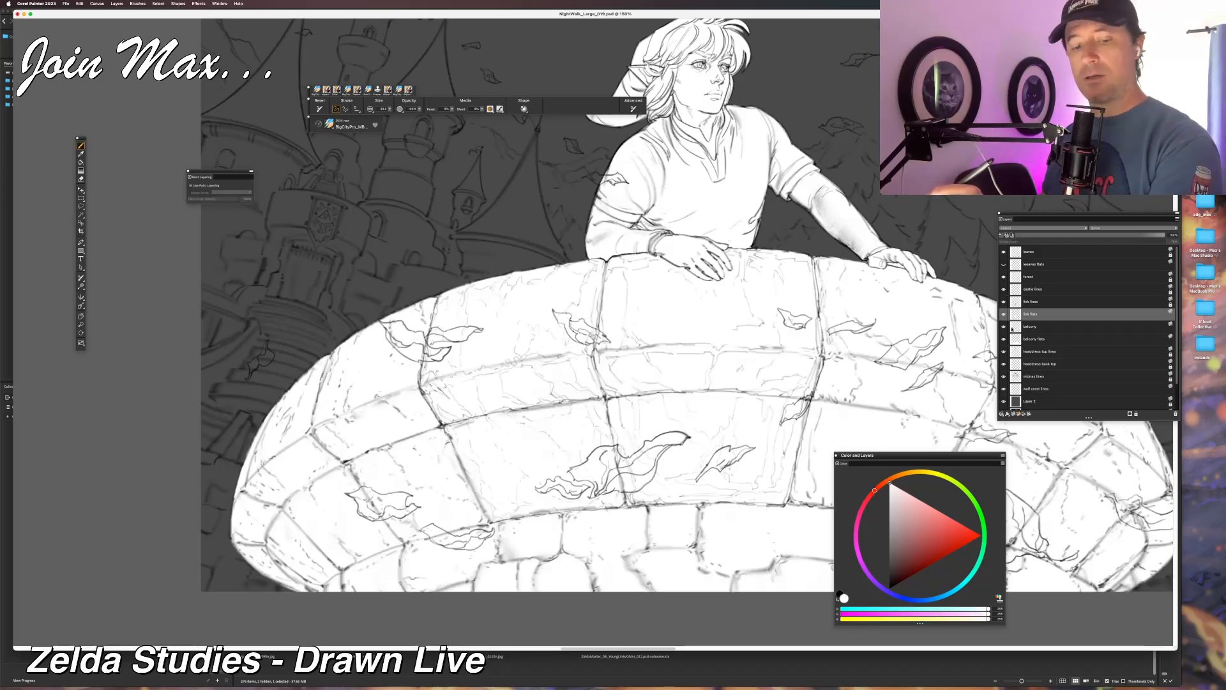
Create a new layer directly beneath the balcony flats layer.
left_click(1015, 327)
left_click(1017, 337)
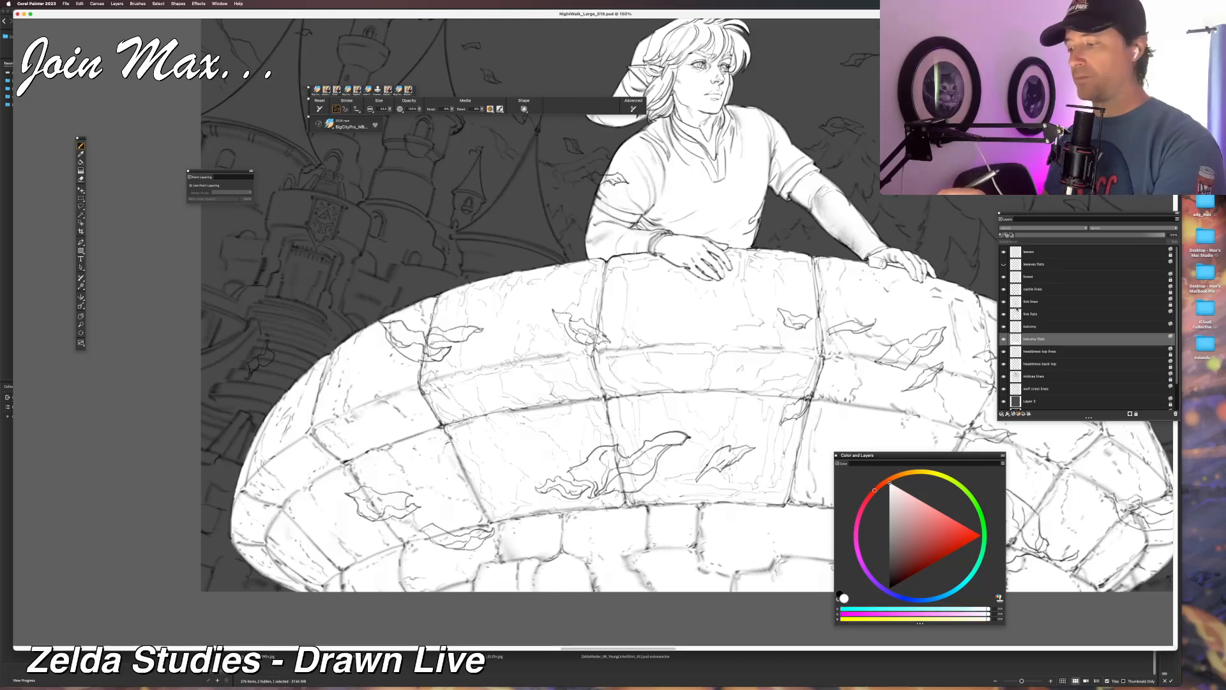
left_click(1016, 352)
left_click(1014, 413)
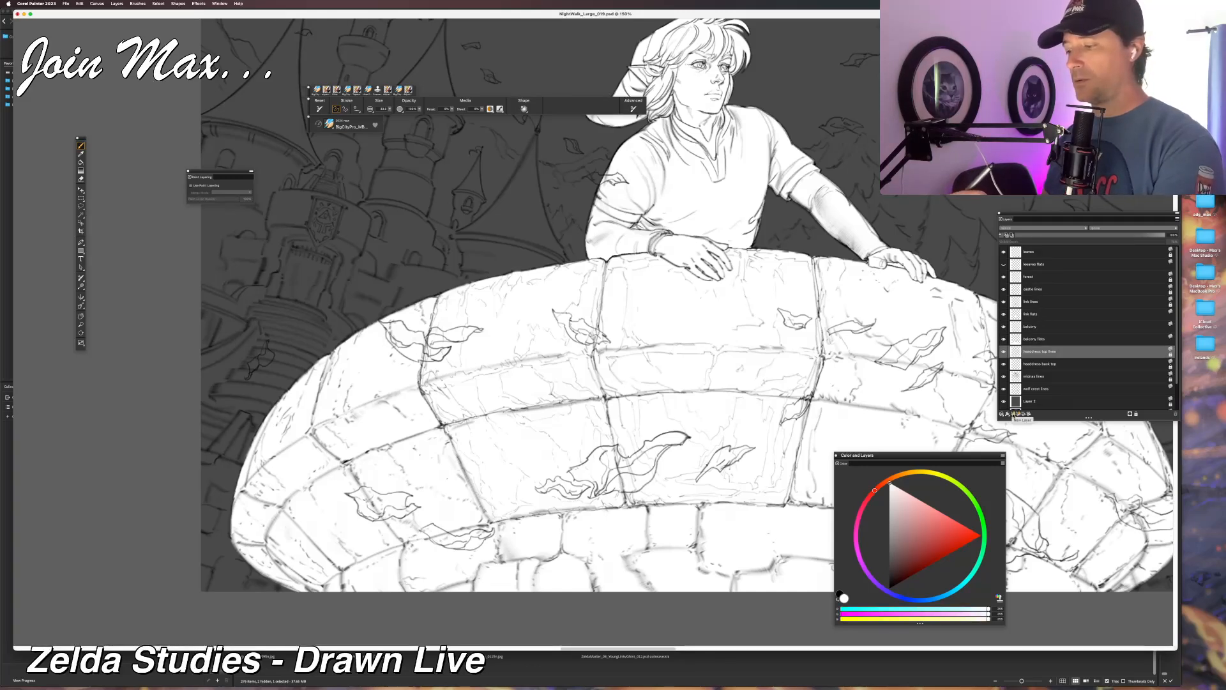
Hide the castle lines layer and rename the new layer "balcony back flats".
left_click(1003, 290)
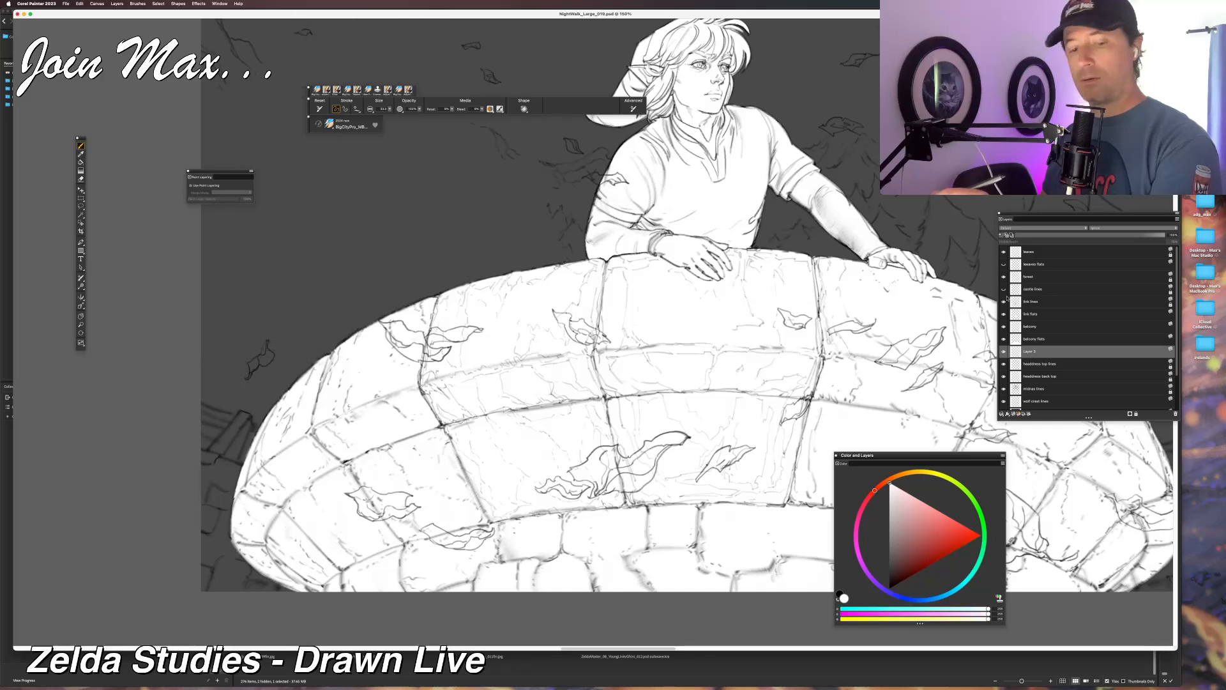
double_click(1029, 352)
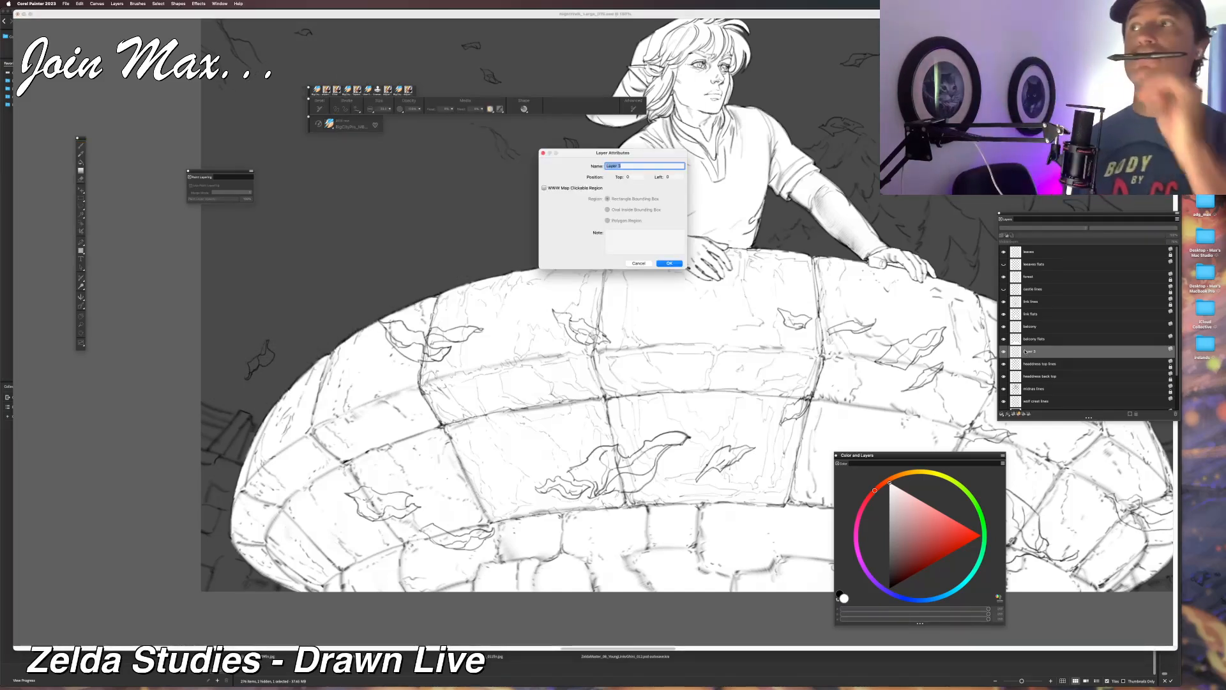
type("bal")
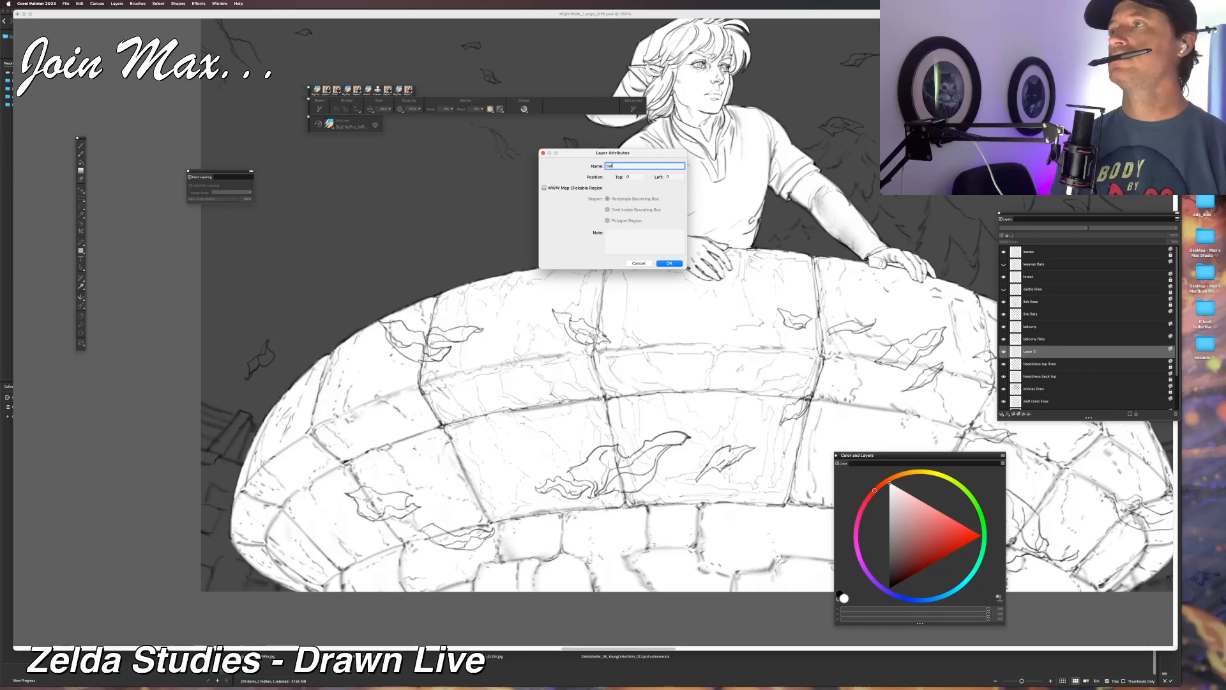
type("cony back")
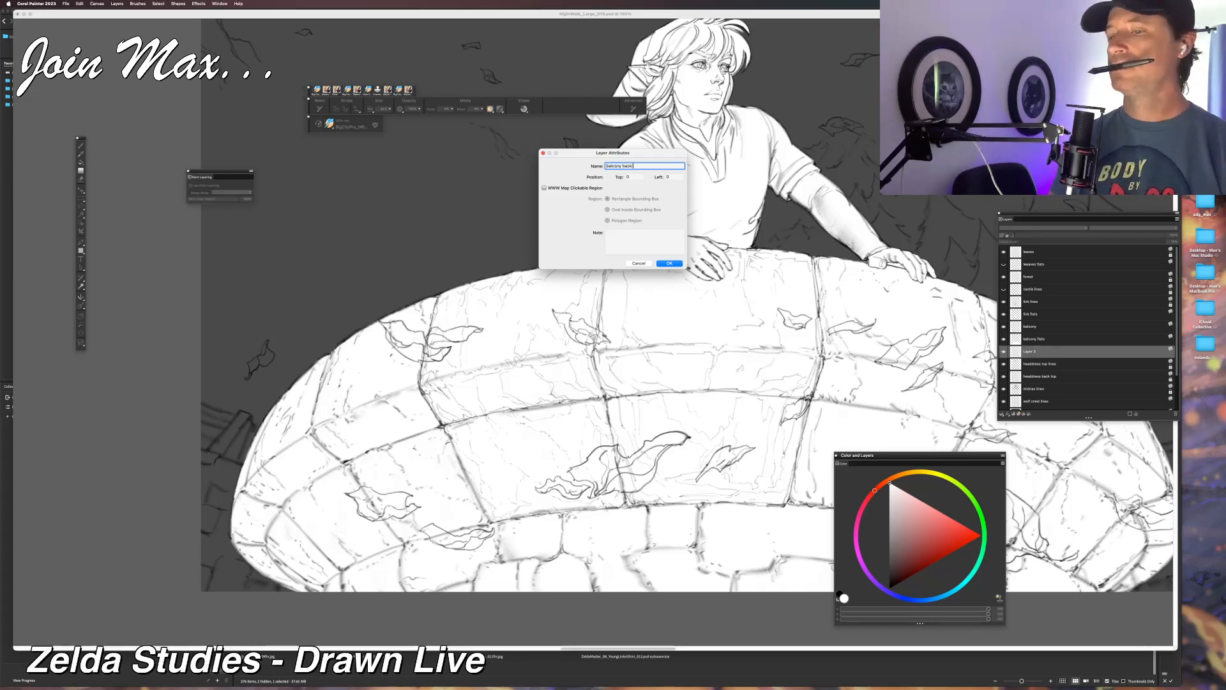
type(" liats")
key("Return")
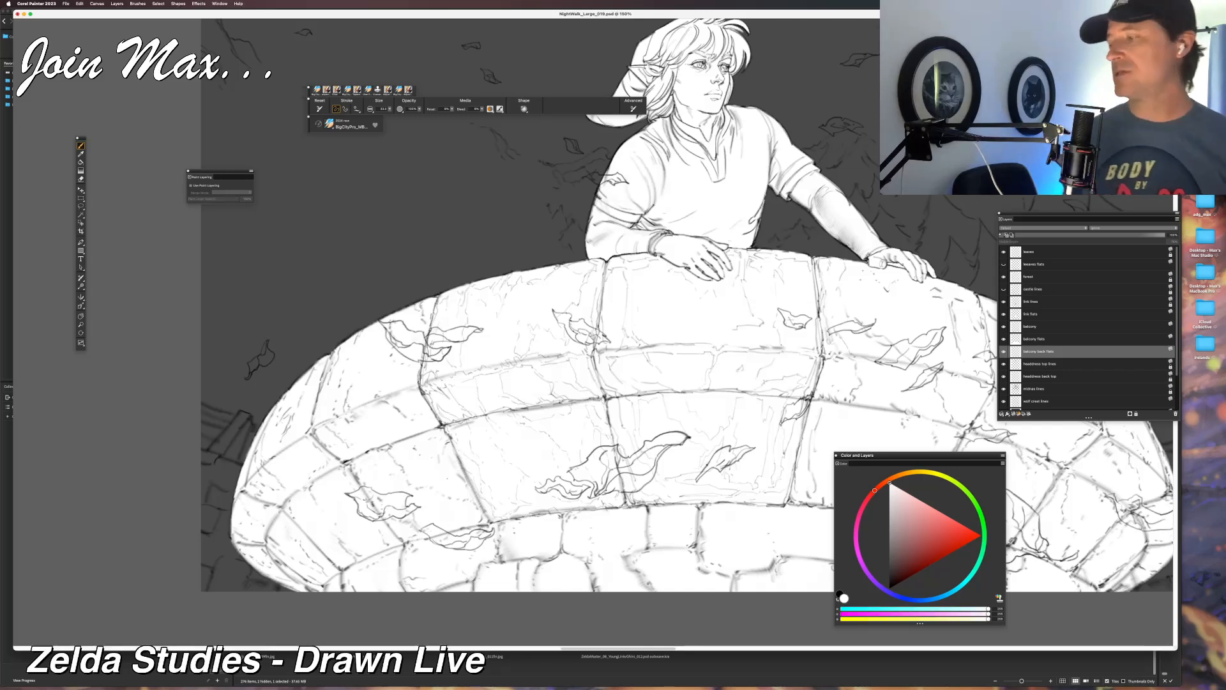
Paint flat white over the stone wall and railing visible behind the balcony's left end, undoing stray strokes.
left_click(81, 153)
left_click(80, 146)
mouse_move(227, 461)
left_mouse_down()
mouse_move(222, 495)
mouse_move(281, 507)
mouse_move(356, 444)
mouse_move(302, 484)
mouse_move(280, 472)
mouse_move(289, 506)
mouse_move(366, 523)
left_mouse_up()
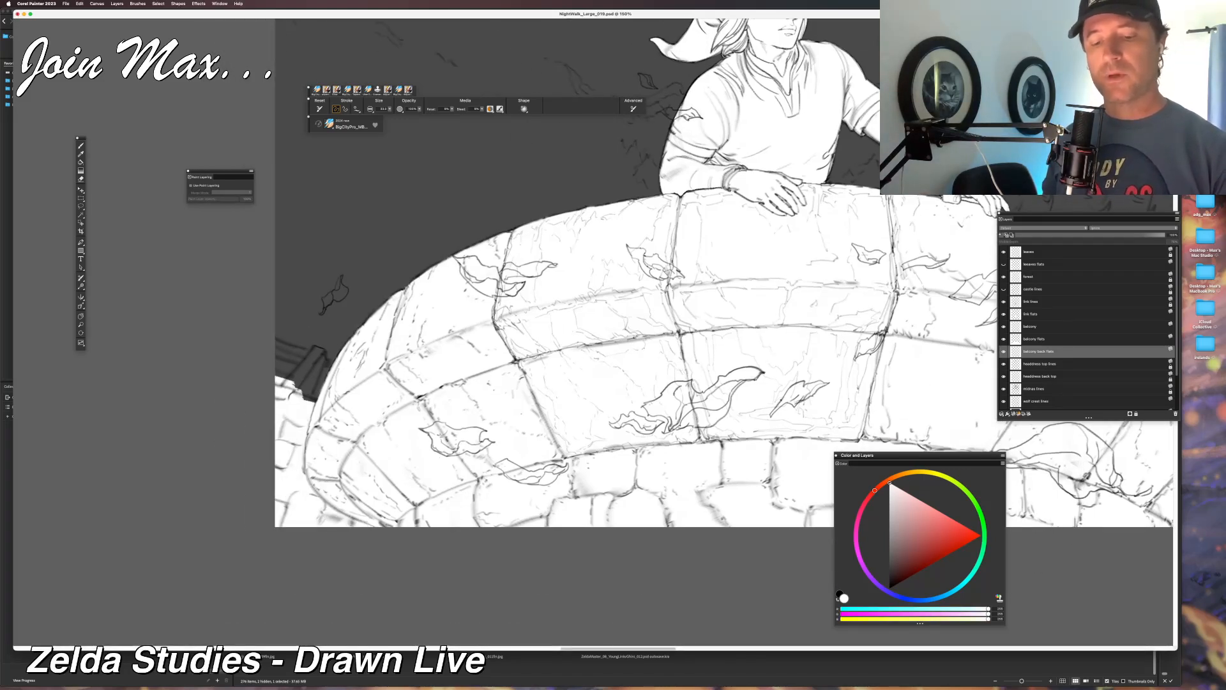
mouse_move(294, 387)
left_mouse_down()
mouse_move(314, 397)
mouse_move(278, 373)
left_mouse_up()
mouse_move(279, 373)
left_mouse_down()
mouse_move(322, 376)
mouse_move(374, 416)
left_mouse_up()
key("super+equal")
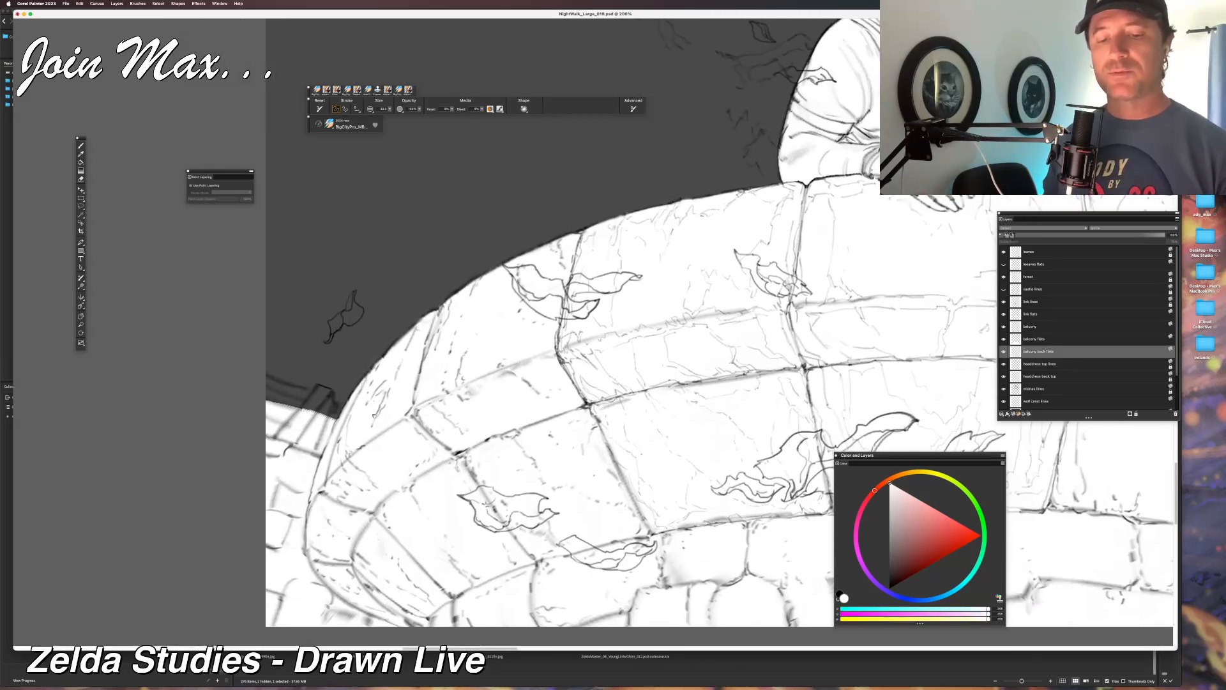
mouse_move(267, 382)
left_mouse_down()
mouse_move(320, 401)
mouse_move(309, 391)
mouse_move(278, 383)
mouse_move(337, 416)
mouse_move(322, 406)
left_mouse_up()
key("super+z")
key("super+z")
key("super+z")
key("super+z")
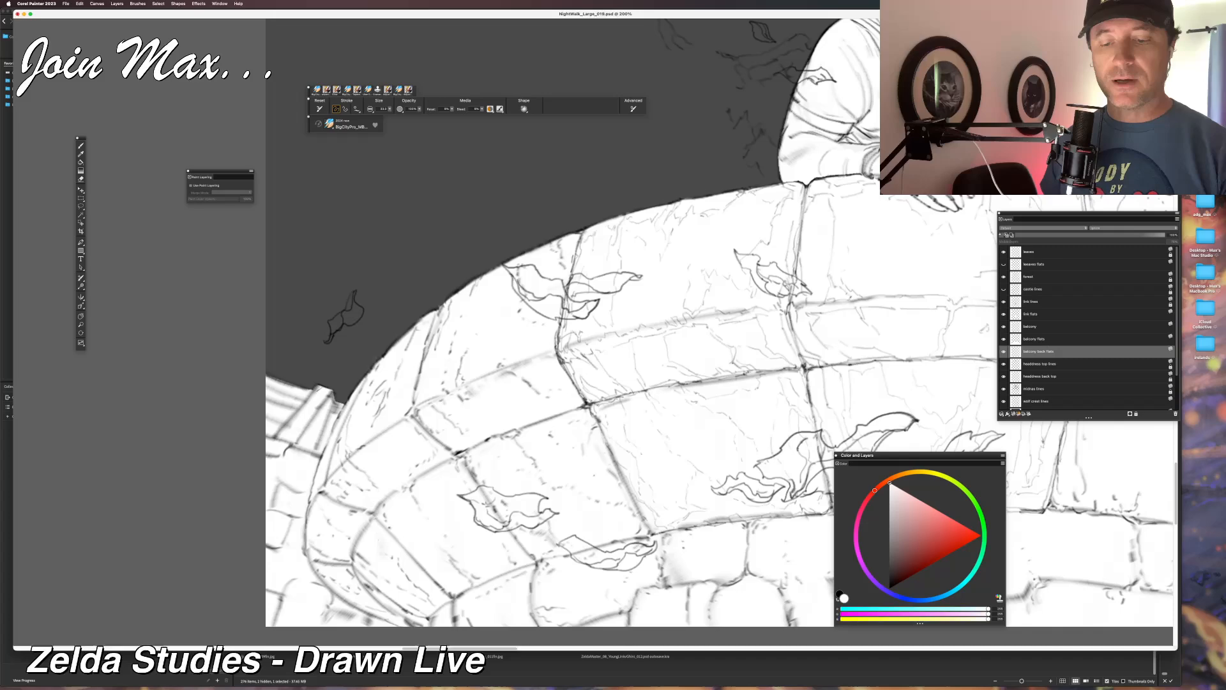
Examine the white balcony back fill together with the balcony and Link at a smaller magnification.
key("super+minus")
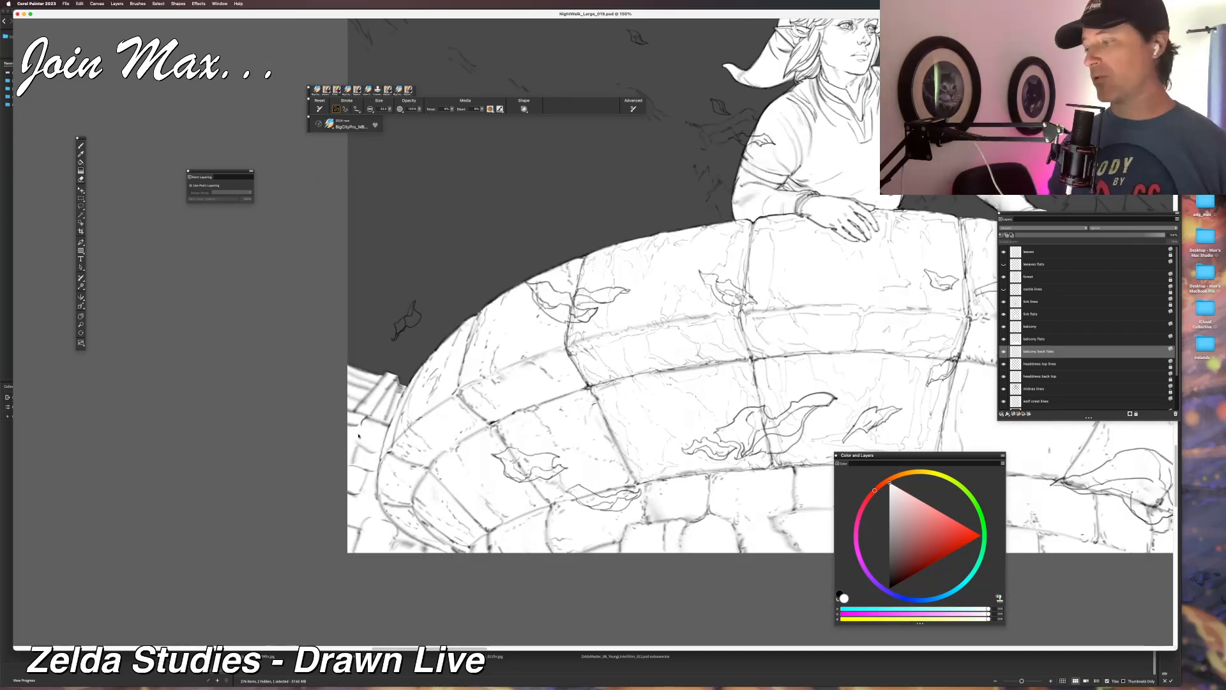
scroll(509, 381, "up", 3)
scroll(509, 382, "right", 5)
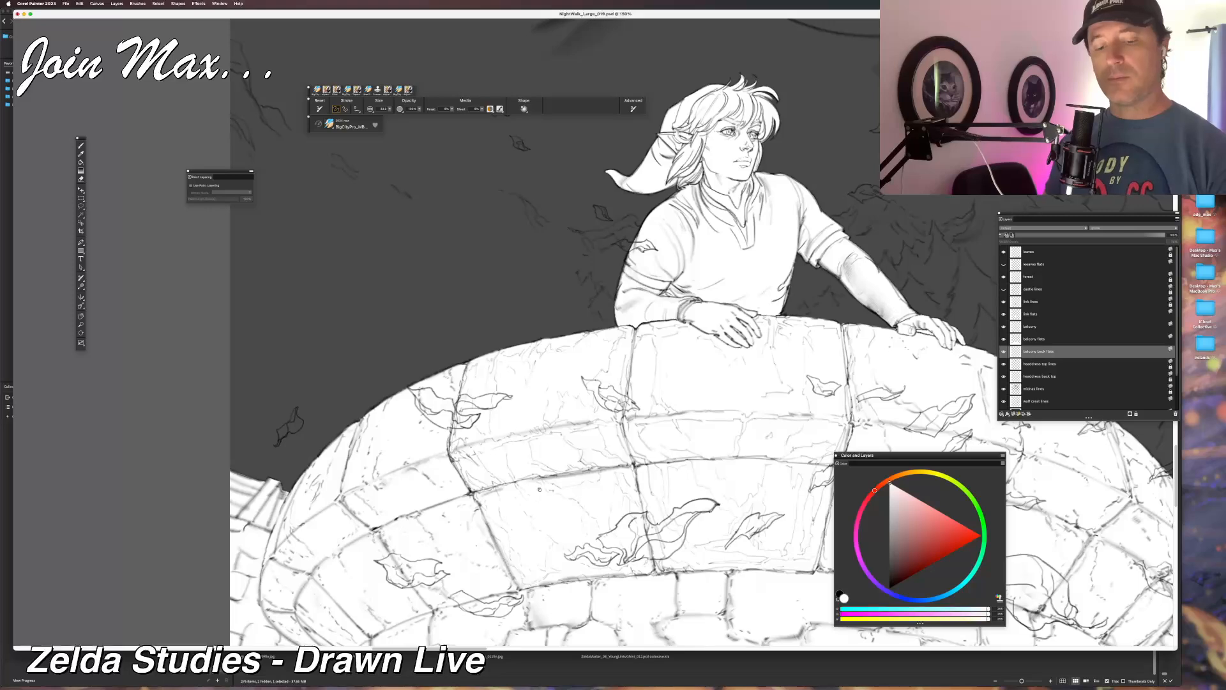
mouse_move(548, 451)
left_mouse_down()
mouse_move(519, 473)
mouse_move(546, 457)
left_mouse_up()
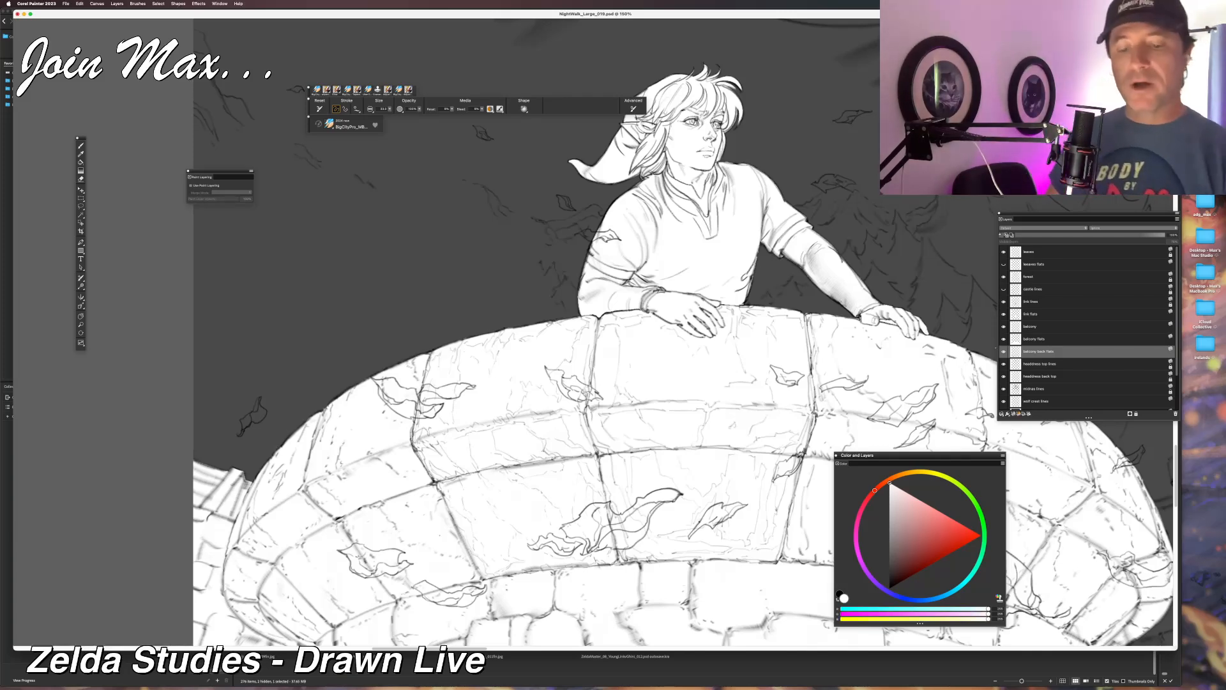
scroll(595, 332, "down", 2)
left_click_drag(812, 269, 689, 294)
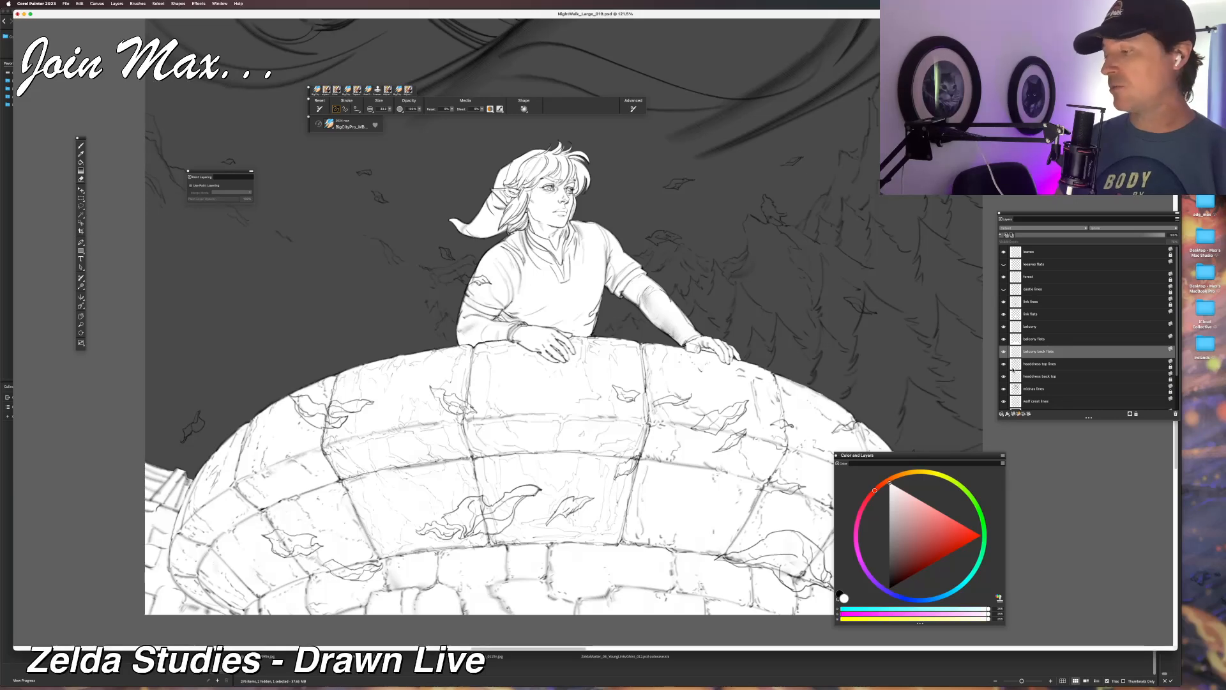
scroll(1013, 377, "down", 1)
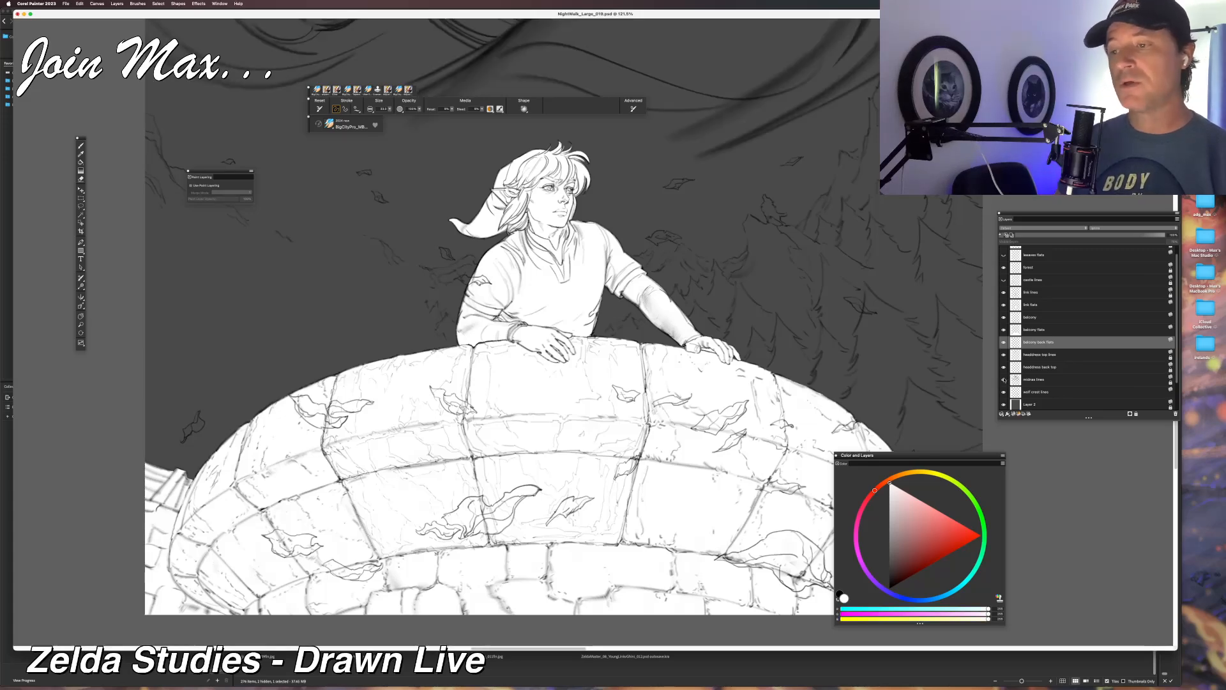
Toggle the headdress top lines, headdress back top and midnas lines layers to check which artwork each one holds.
left_click_drag(868, 301, 843, 554)
left_click_drag(856, 372, 836, 510)
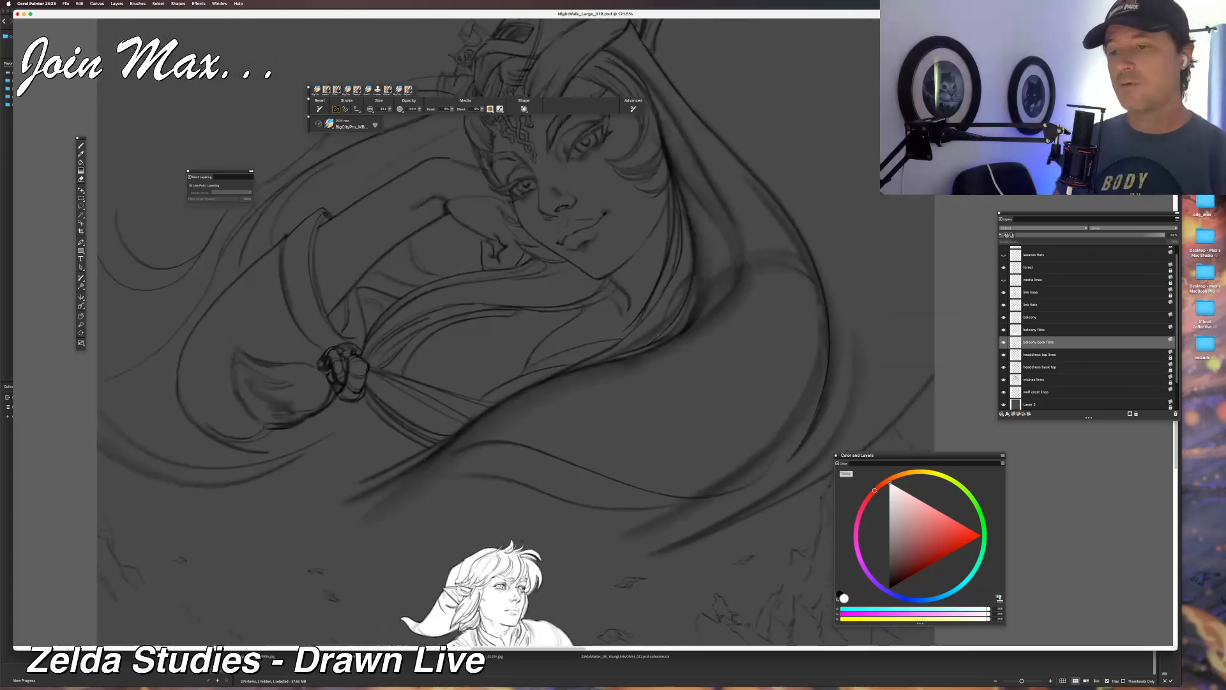
left_click(1003, 356)
left_click(1003, 356)
left_click(1004, 367)
left_click(1004, 367)
left_click(1003, 380)
left_click(1003, 380)
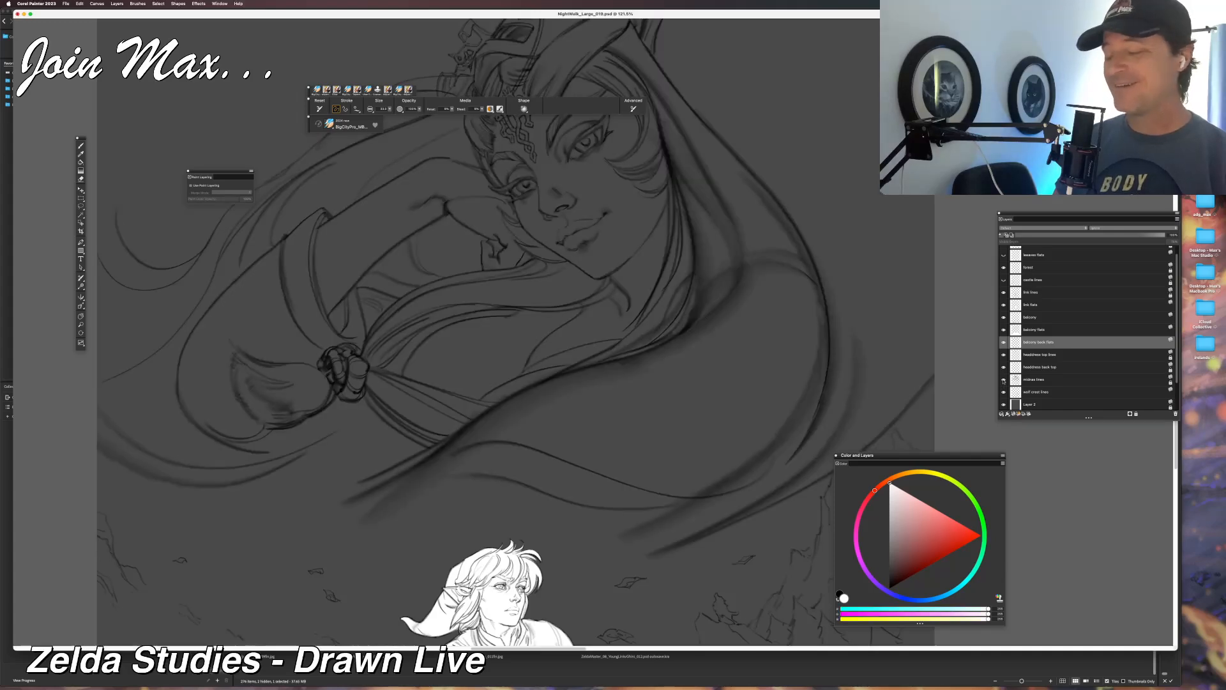
mouse_move(744, 388)
left_mouse_down()
mouse_move(791, 301)
mouse_move(830, 173)
left_mouse_up()
mouse_move(670, 396)
left_mouse_down()
mouse_move(769, 191)
mouse_move(791, 172)
left_mouse_up()
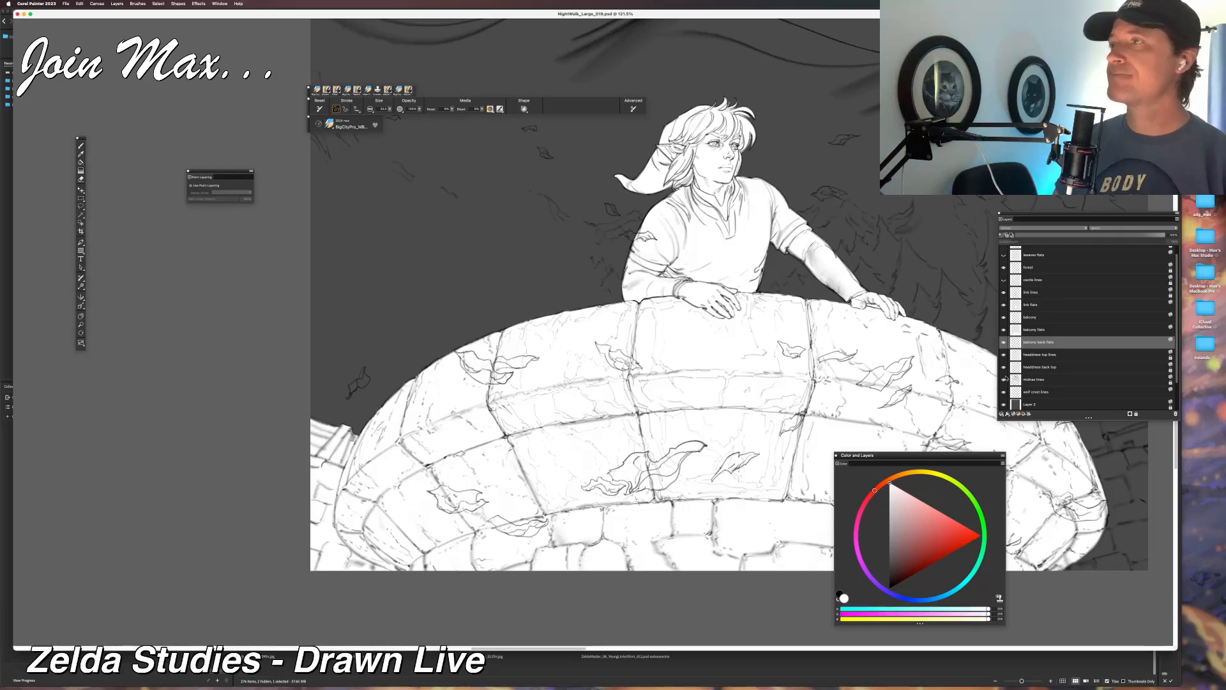
scroll(1012, 363, "down", 3)
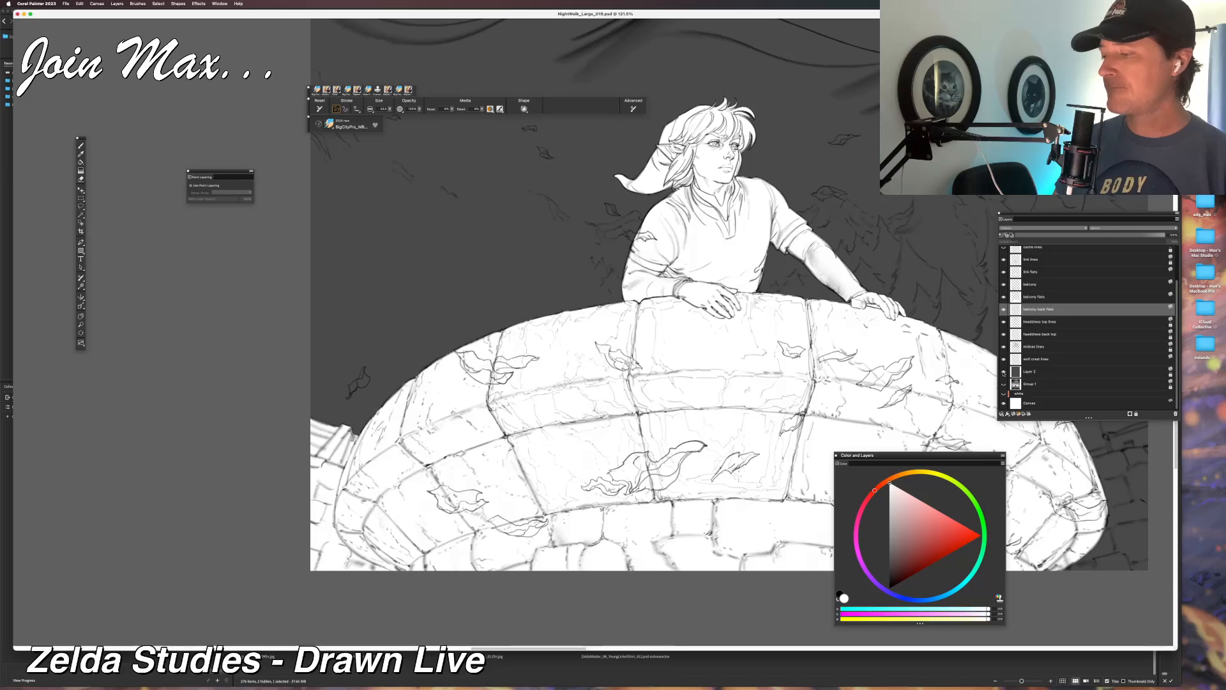
Show the castle lines layer again and create a new layer directly above the Link lines.
scroll(1012, 276, "up", 3)
left_click(1003, 277)
left_click(1032, 289)
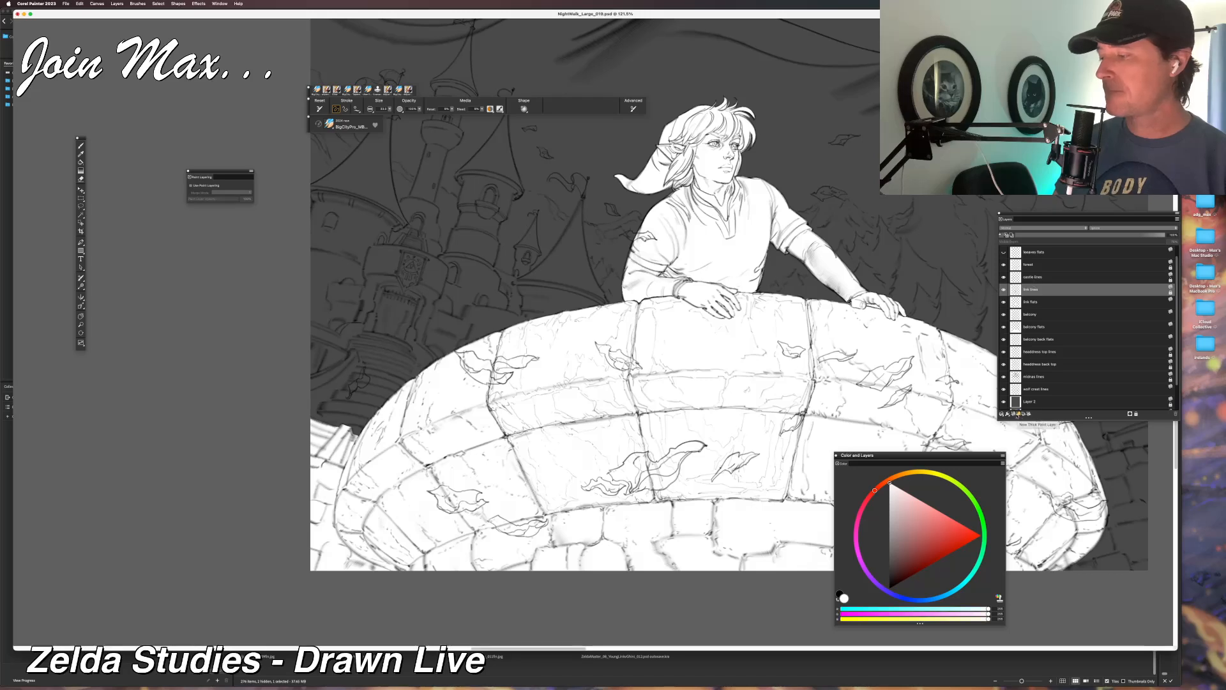
left_click(1019, 413)
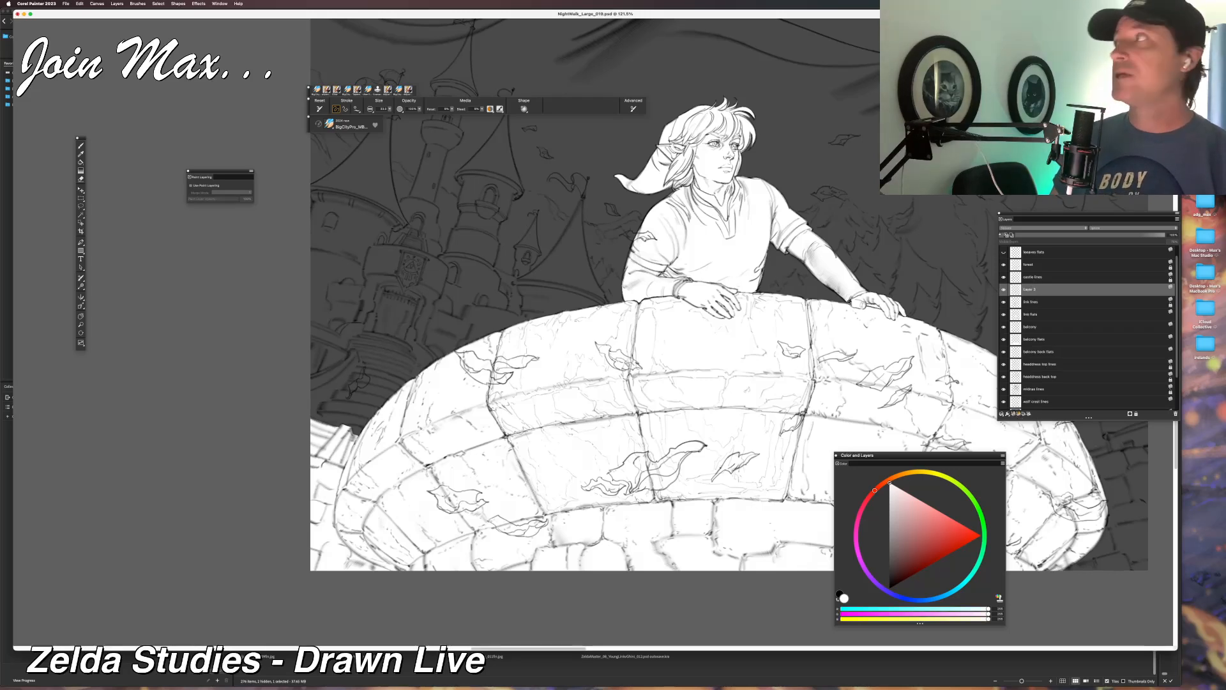
key("super+Tab")
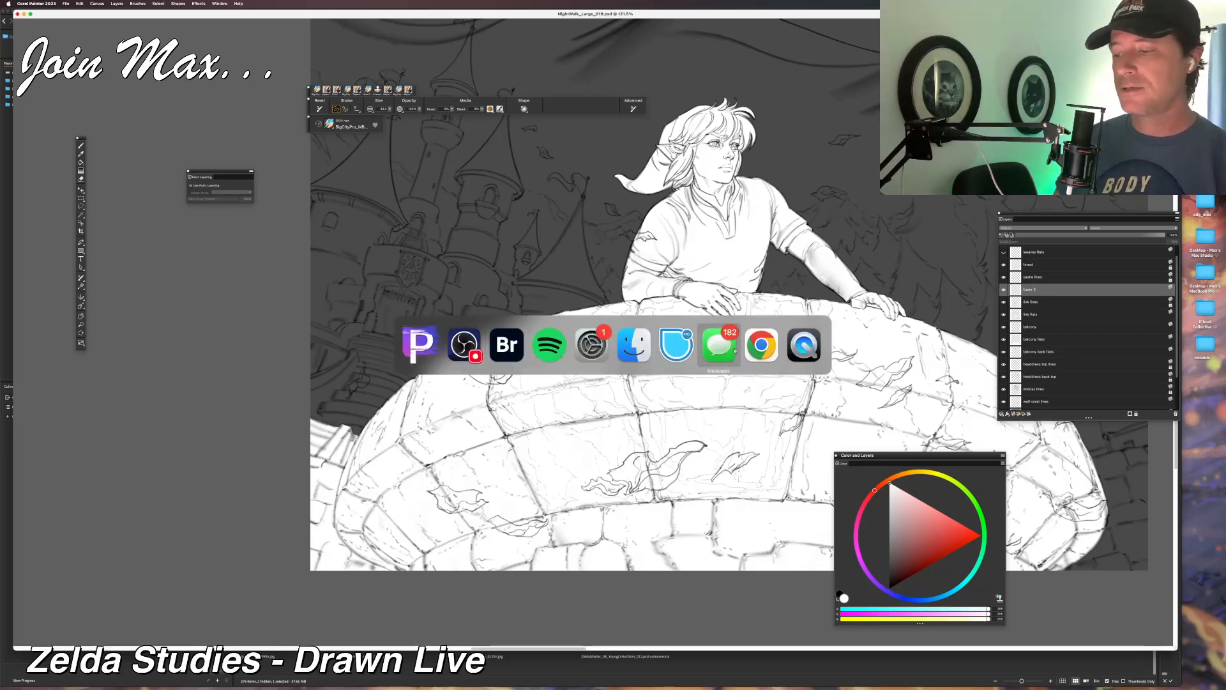
left_click(753, 348)
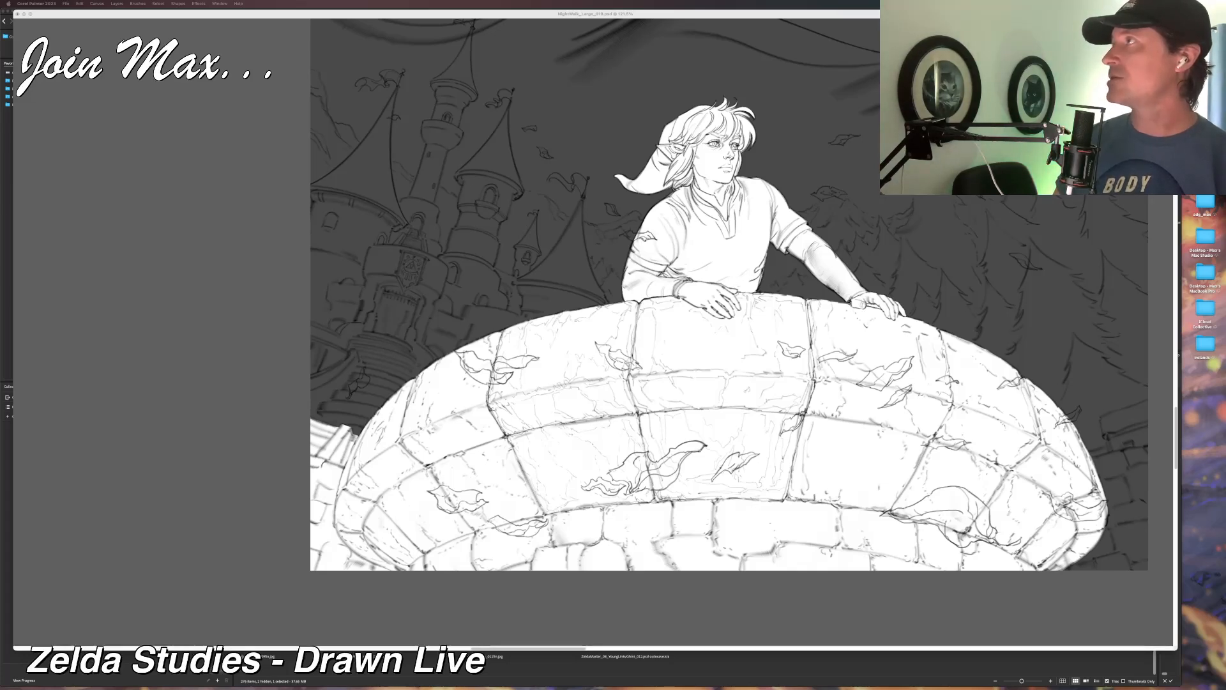
left_click(702, 19)
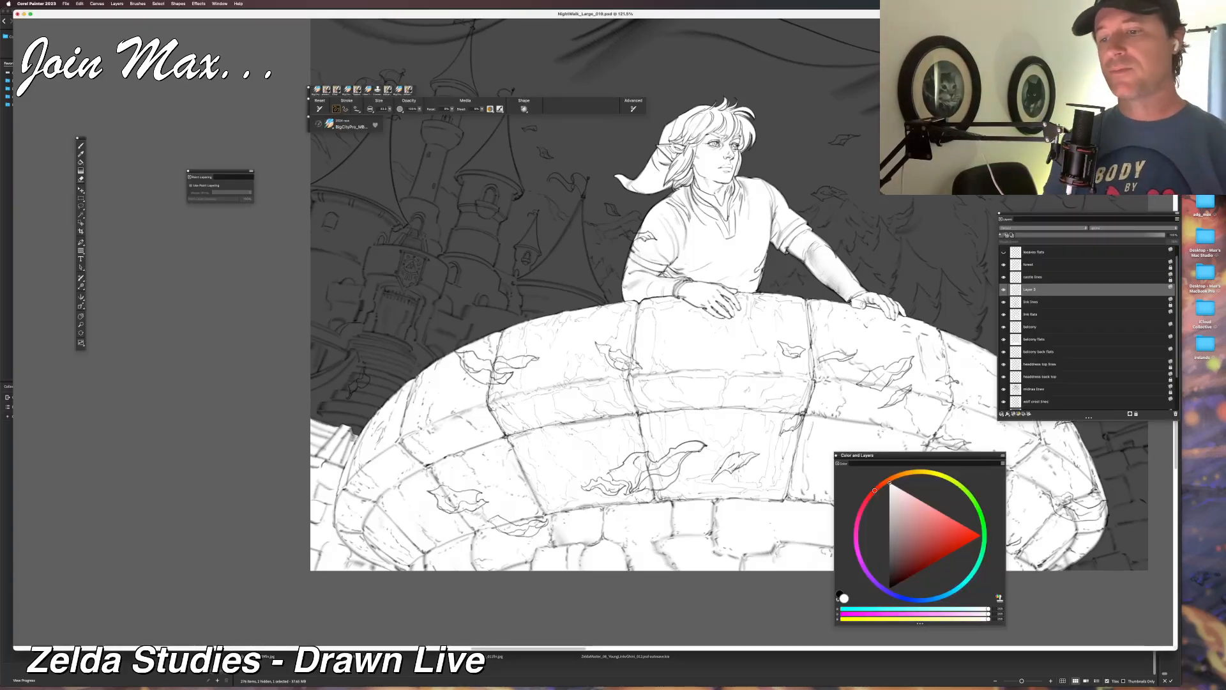
mouse_move(317, 345)
left_mouse_down()
mouse_move(396, 392)
mouse_move(352, 449)
left_mouse_up()
key("super+z")
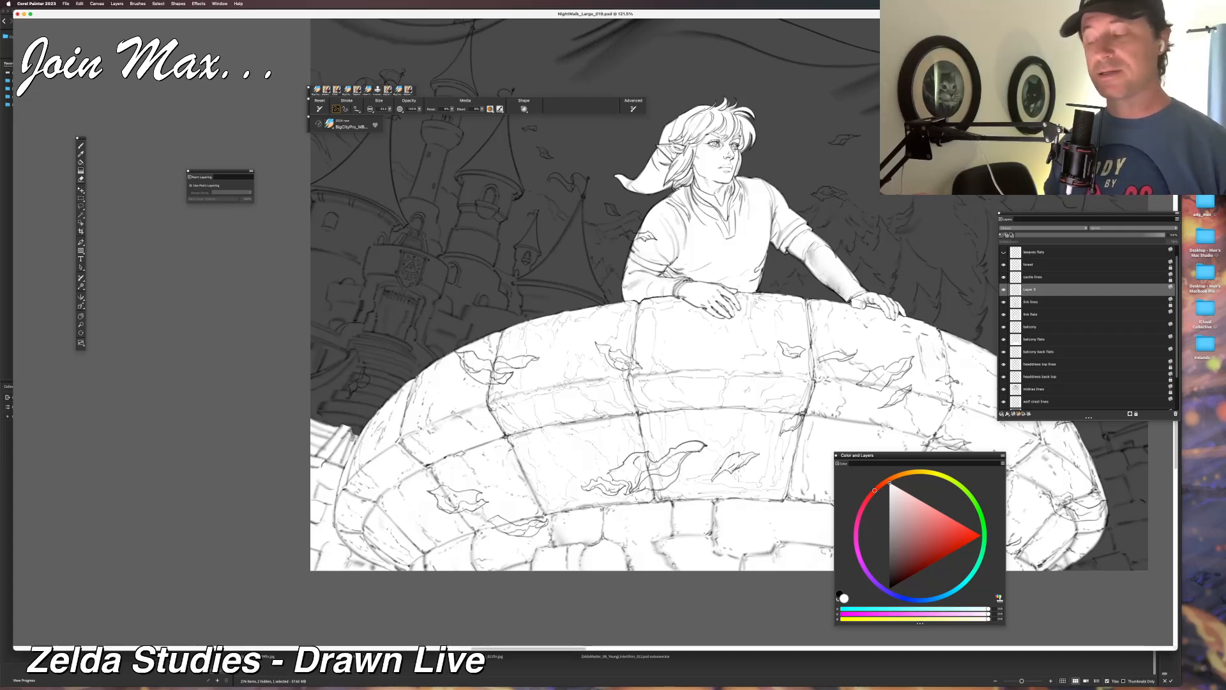
Move the new layer and the castle lines beneath balcony back flats, and rename the new layer "castle line flats".
left_click_drag(1018, 289, 1011, 339)
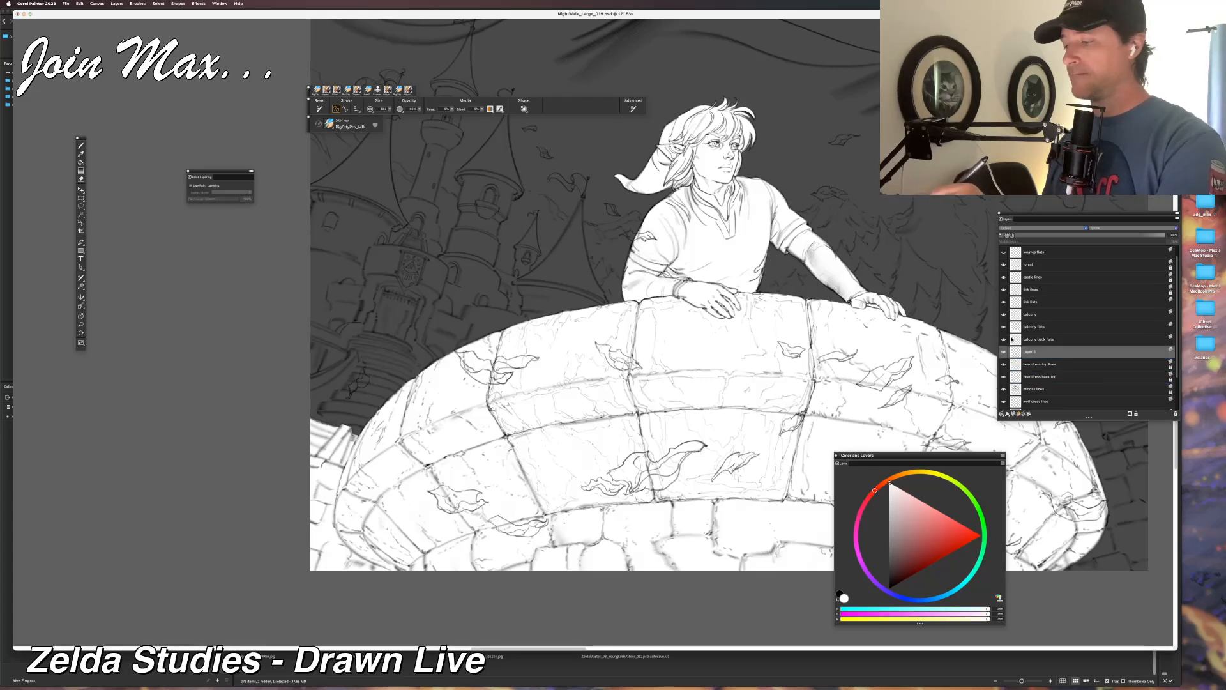
left_click_drag(1016, 277, 1013, 344)
left_click(1030, 351)
double_click(1030, 351)
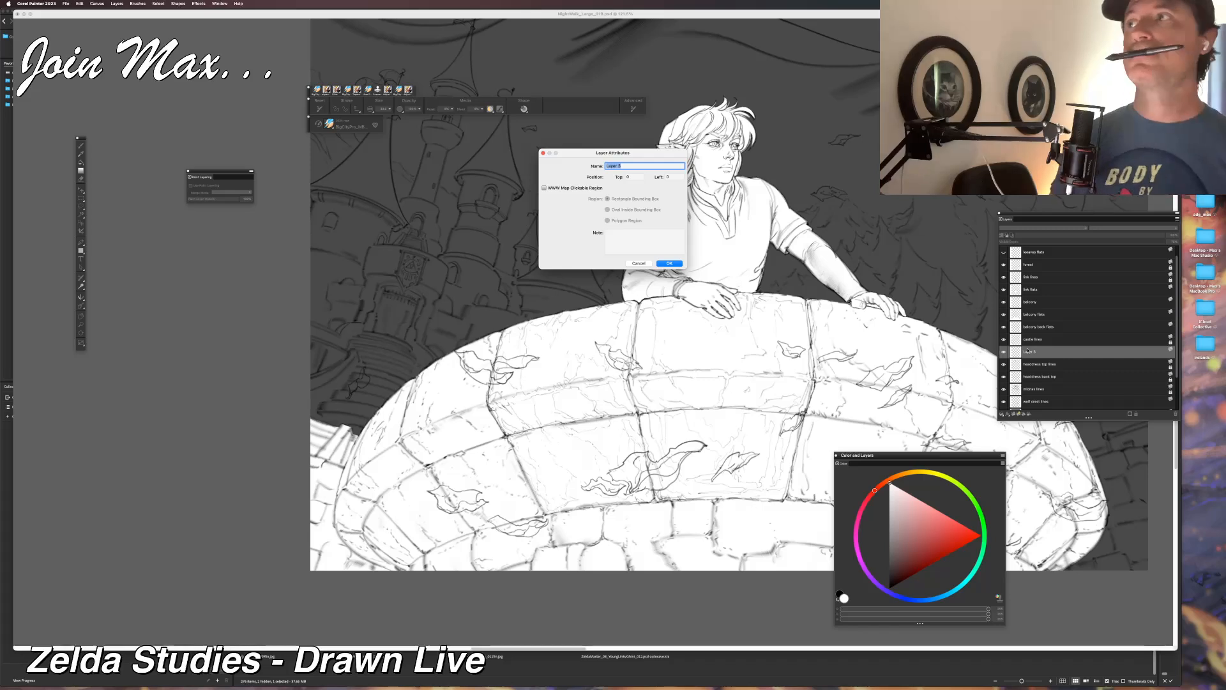
type("castl")
type("e line flats")
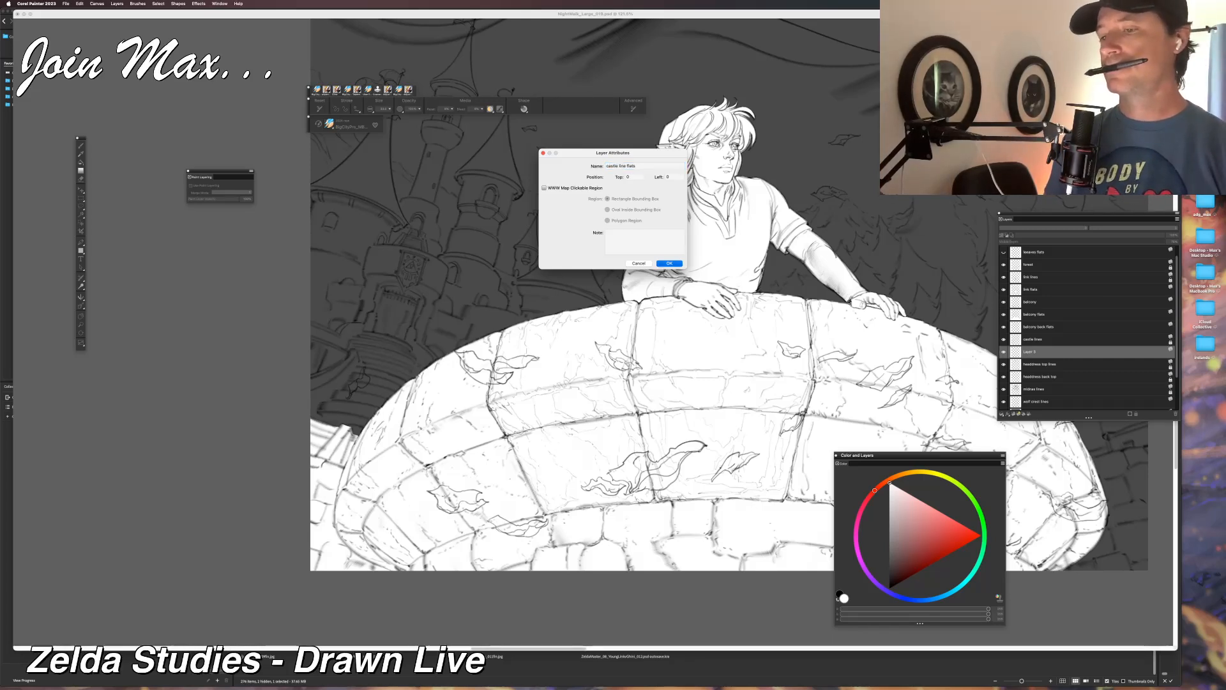
key("Return")
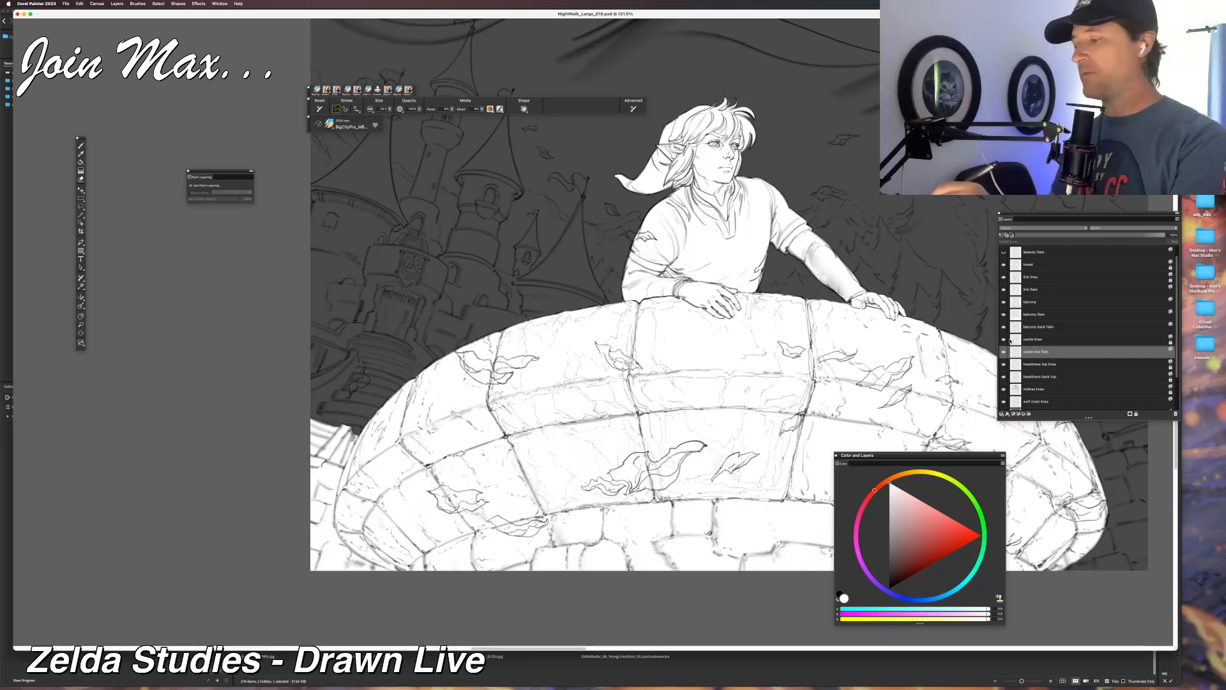
Block in the lower castle walls, stairs and battlements behind the balcony with flat white.
mouse_move(387, 302)
left_mouse_down()
mouse_move(356, 422)
mouse_move(368, 318)
mouse_move(430, 328)
mouse_move(446, 310)
mouse_move(381, 281)
mouse_move(352, 380)
mouse_move(324, 402)
mouse_move(320, 326)
mouse_move(317, 408)
mouse_move(353, 396)
left_mouse_up()
mouse_move(323, 319)
left_mouse_down()
mouse_move(317, 265)
mouse_move(485, 306)
mouse_move(466, 341)
mouse_move(519, 311)
mouse_move(511, 294)
mouse_move(458, 275)
mouse_move(471, 270)
mouse_move(584, 307)
left_mouse_up()
left_click_drag(580, 204, 603, 295)
mouse_move(400, 335)
left_mouse_down()
mouse_move(394, 359)
mouse_move(384, 319)
mouse_move(358, 306)
mouse_move(336, 328)
left_mouse_up()
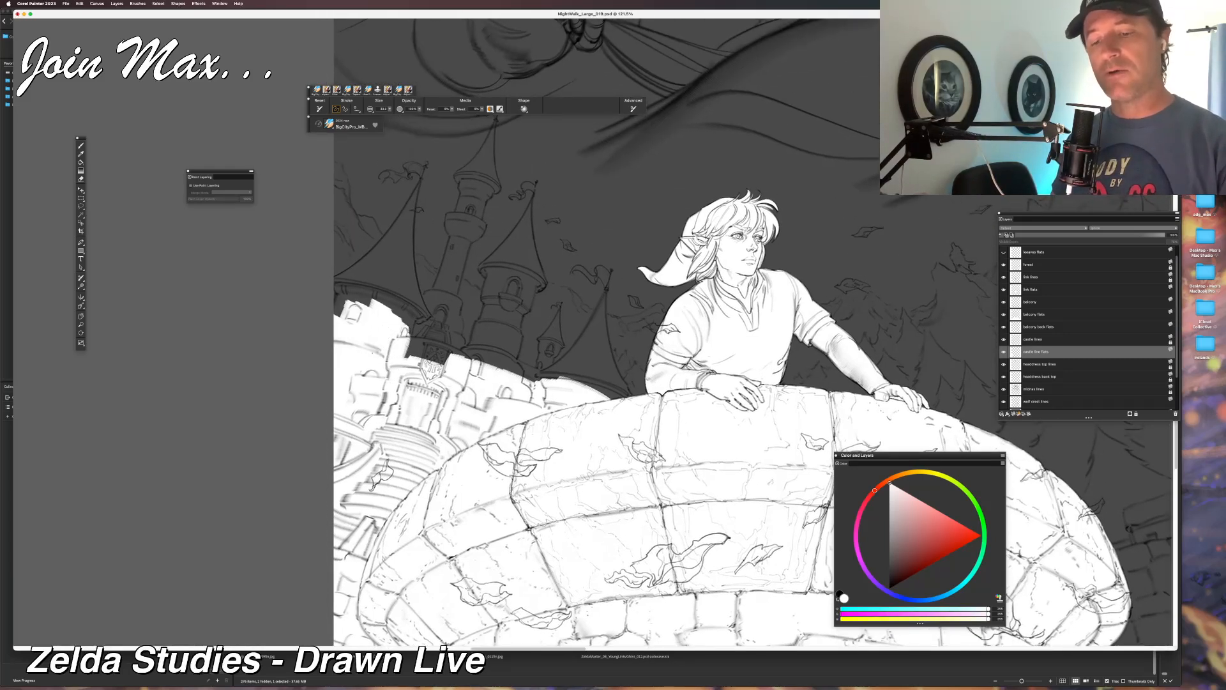
Fill the turret above the castle's crest and gate with white, undoing strokes that miss its outline.
mouse_move(424, 318)
left_mouse_down()
mouse_move(417, 348)
mouse_move(437, 358)
mouse_move(444, 326)
mouse_move(459, 353)
mouse_move(445, 311)
mouse_move(427, 293)
mouse_move(426, 323)
mouse_move(411, 288)
mouse_move(407, 299)
left_mouse_up()
key("super+plus")
key("super+z")
key("super+z")
mouse_move(417, 281)
left_mouse_down()
mouse_move(394, 281)
mouse_move(431, 298)
mouse_move(384, 299)
mouse_move(394, 317)
mouse_move(402, 284)
mouse_move(395, 321)
mouse_move(429, 321)
left_mouse_up()
key("super+z")
key("super+z")
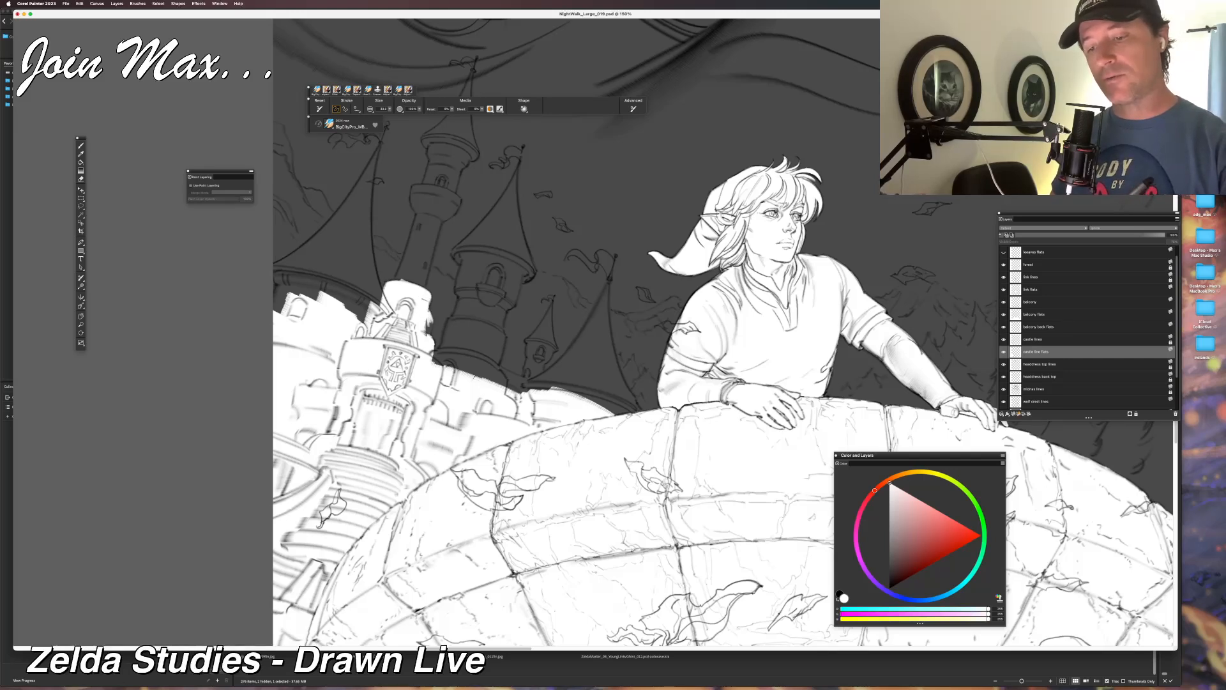
Paint white over the lower part of the leftmost castle tower's roof and over the flag at its peak.
left_click_drag(426, 319, 428, 333)
mouse_move(383, 274)
left_mouse_down()
mouse_move(504, 337)
mouse_move(471, 374)
left_mouse_up()
mouse_move(477, 319)
left_mouse_down()
mouse_move(481, 377)
mouse_move(489, 365)
left_mouse_up()
mouse_move(466, 284)
left_mouse_down()
mouse_move(431, 358)
mouse_move(434, 345)
mouse_move(434, 368)
mouse_move(452, 373)
mouse_move(399, 361)
left_mouse_up()
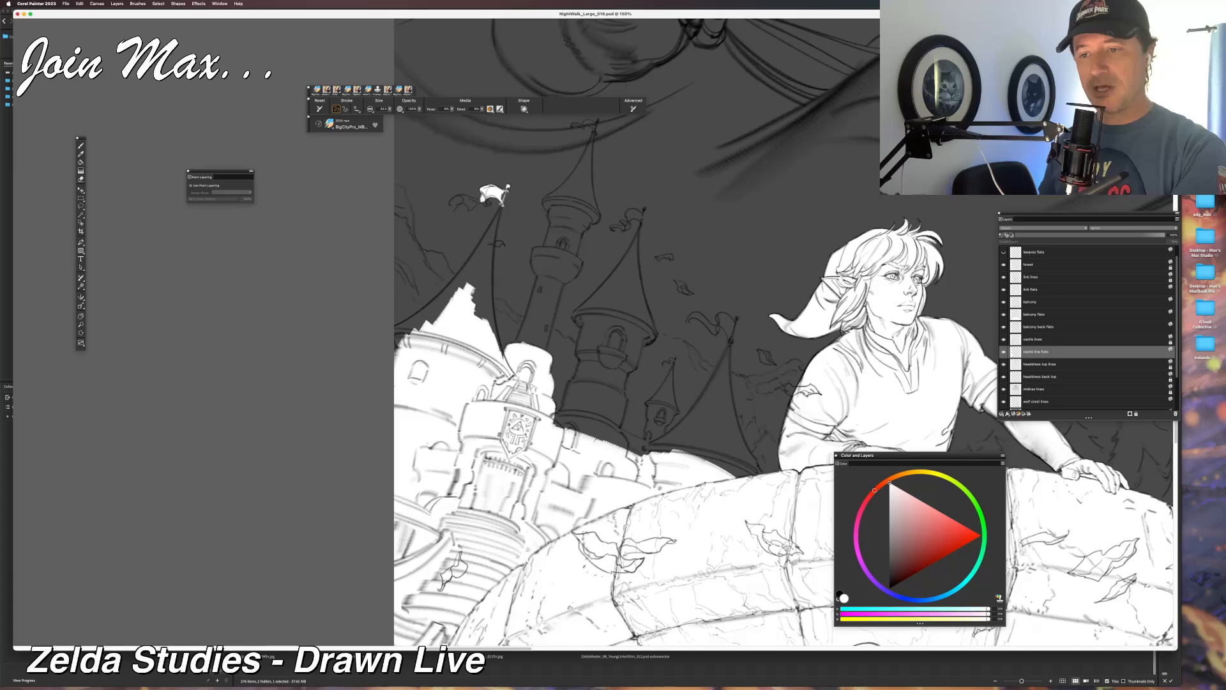
key("super+z")
left_click_drag(484, 189, 502, 187)
key("super+z")
key("super+z")
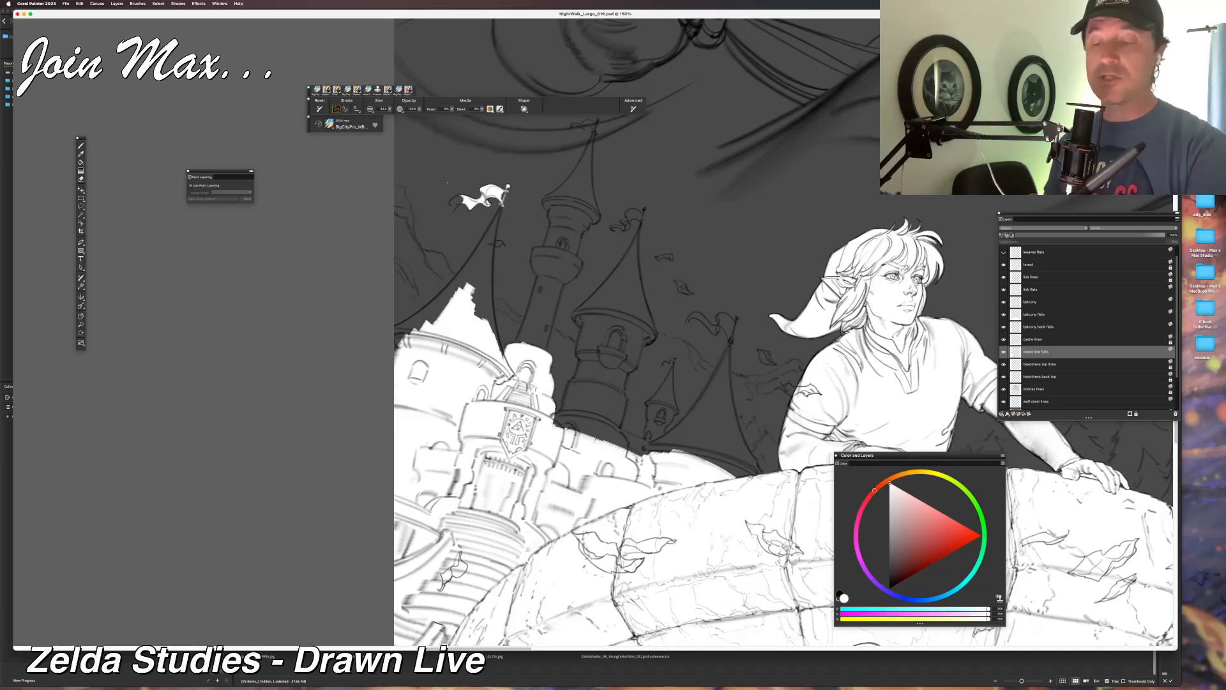
Fill the narrow upper spire of the leftmost tower's roof with white, from its tip to the filled base.
left_click_drag(501, 207, 473, 257)
key("super+z")
left_click_drag(501, 207, 461, 274)
left_click_drag(501, 208, 492, 267)
key("super+z")
key("super+z")
left_click_drag(500, 215, 489, 277)
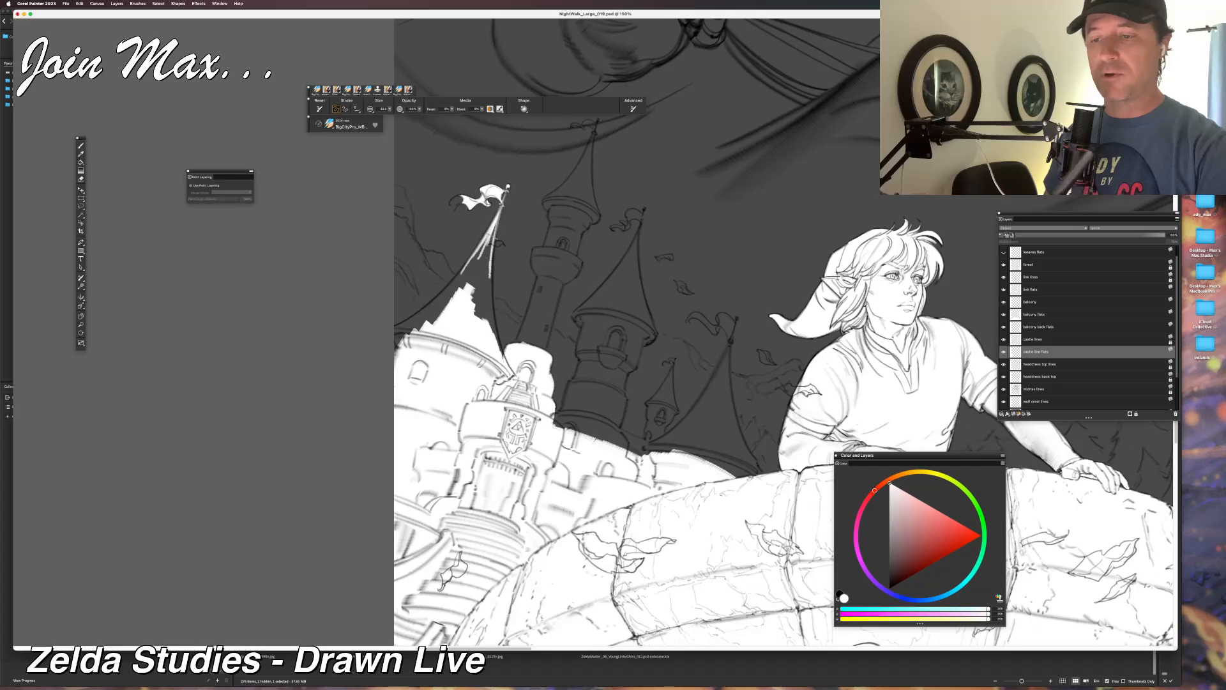
left_click_drag(497, 222, 474, 298)
left_click_drag(490, 228, 465, 287)
key("super+z")
left_click_drag(482, 251, 461, 289)
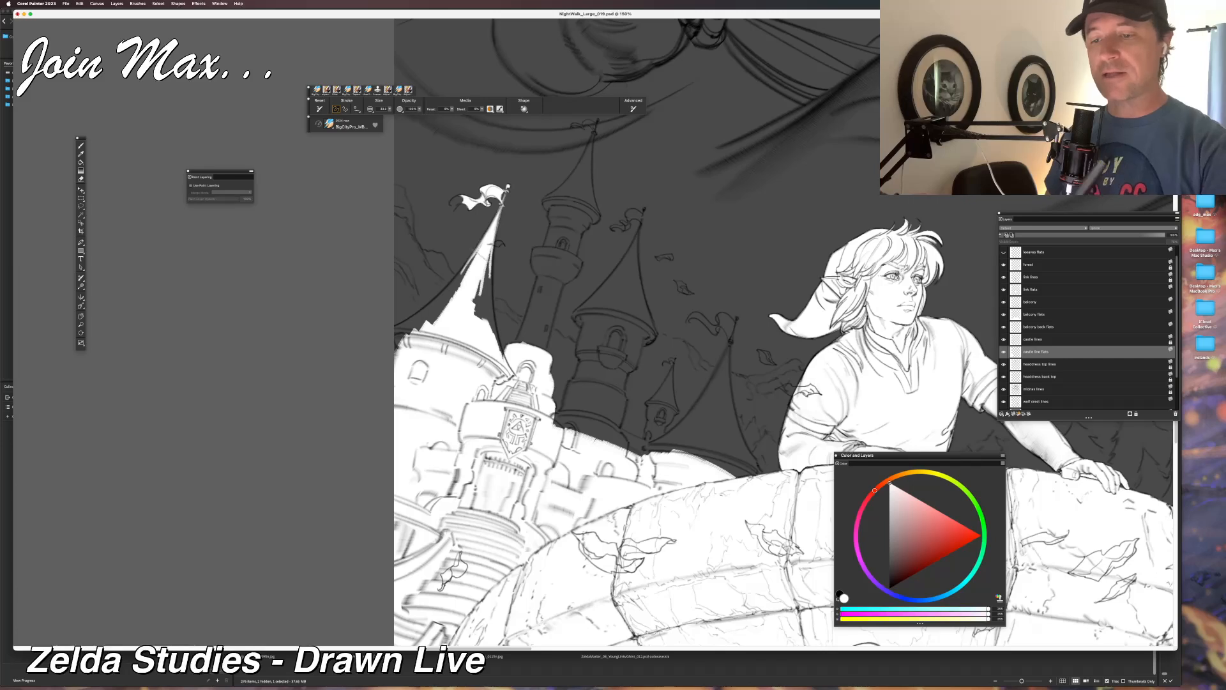
Extend the white fill along the curved left slope of the leftmost tower's roof, undoing strokes outside the line.
left_click_drag(484, 244, 412, 325)
left_click_drag(459, 272, 406, 328)
key("super+z")
key("super+z")
mouse_move(455, 281)
left_mouse_down()
mouse_move(400, 330)
mouse_move(429, 325)
mouse_move(395, 341)
mouse_move(395, 327)
mouse_move(394, 350)
left_mouse_up()
left_click_drag(426, 306, 404, 321)
key("super+z")
key("super+z")
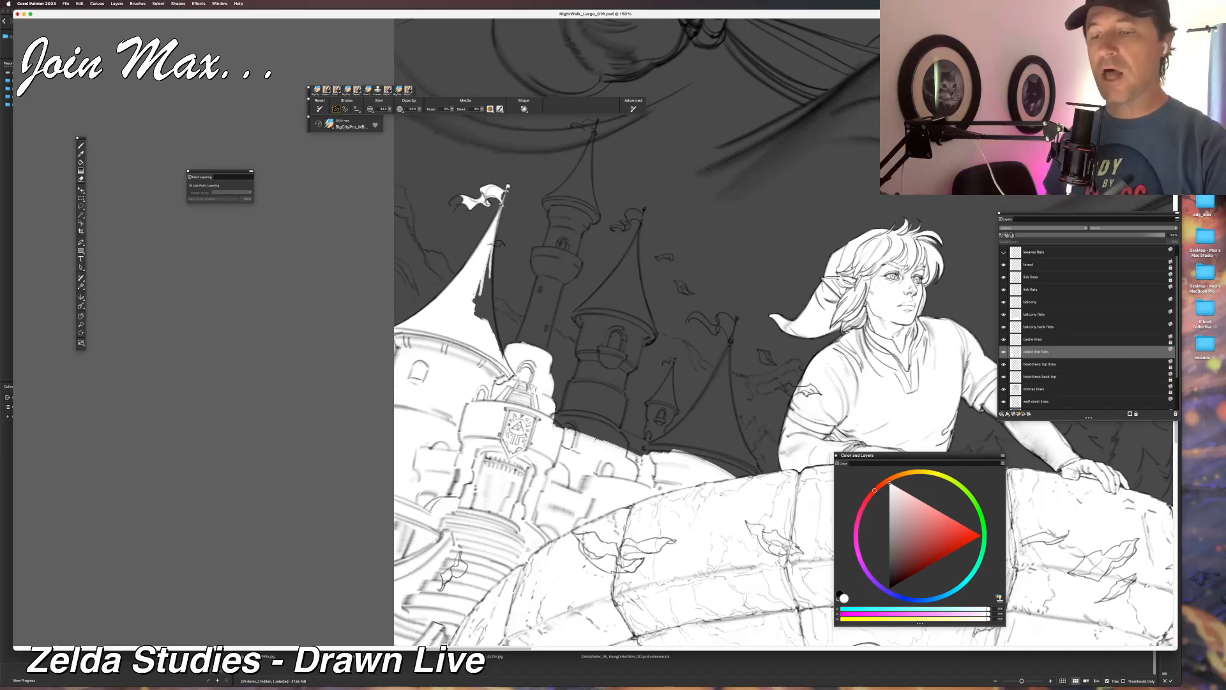
Complete the right edge of the leftmost tower's roof with flat white down to the eave.
left_click_drag(487, 309, 486, 321)
left_click_drag(492, 247, 494, 335)
left_click_drag(485, 310, 482, 319)
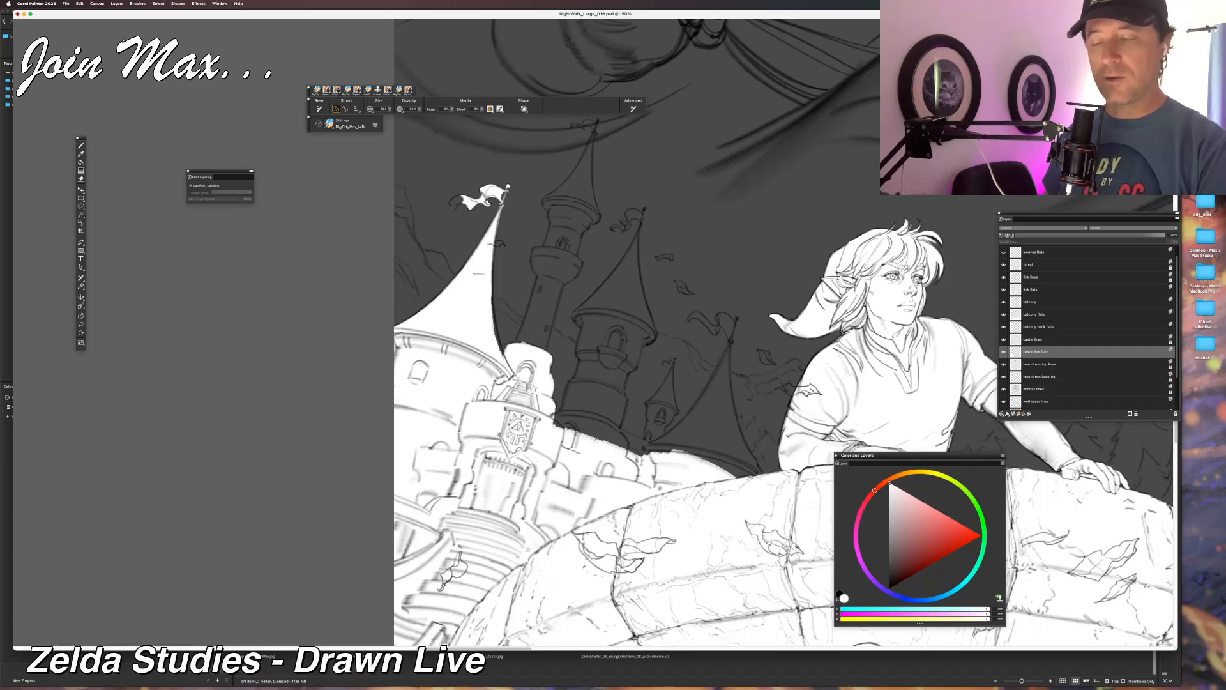
Fill the slender second tower with white from its shaft through the balcony ring to the windowed section under the roof.
left_click_drag(492, 296, 494, 329)
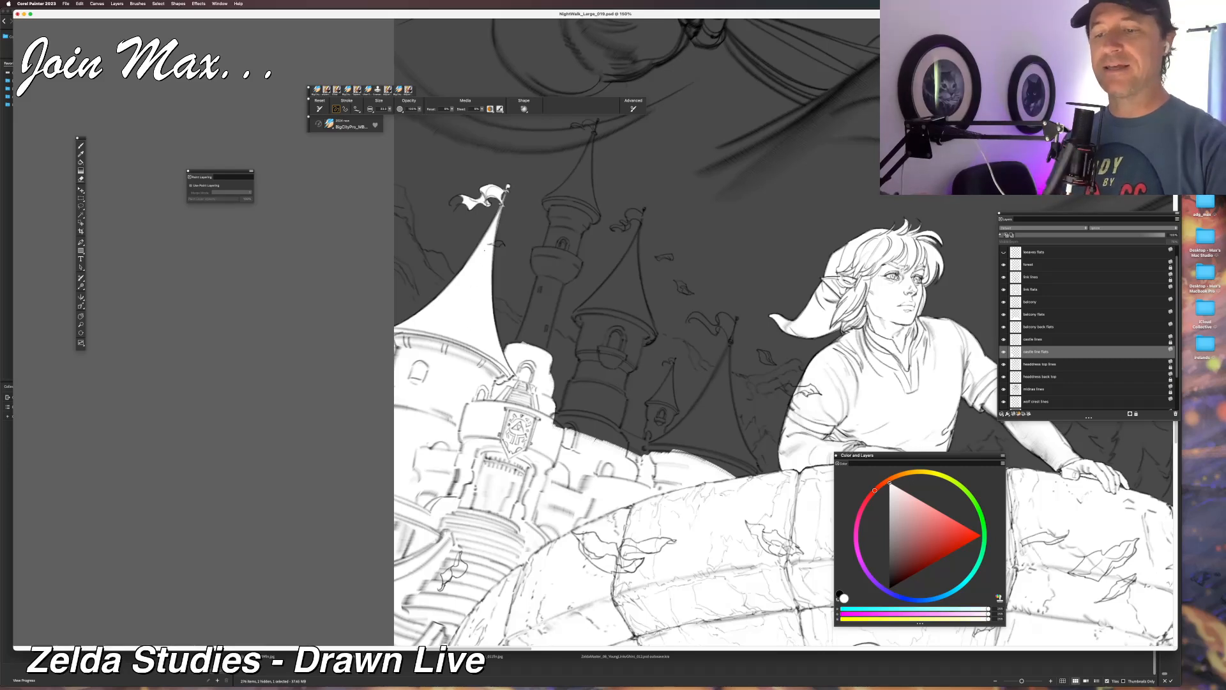
mouse_move(555, 274)
left_mouse_down()
mouse_move(532, 339)
mouse_move(545, 349)
left_mouse_up()
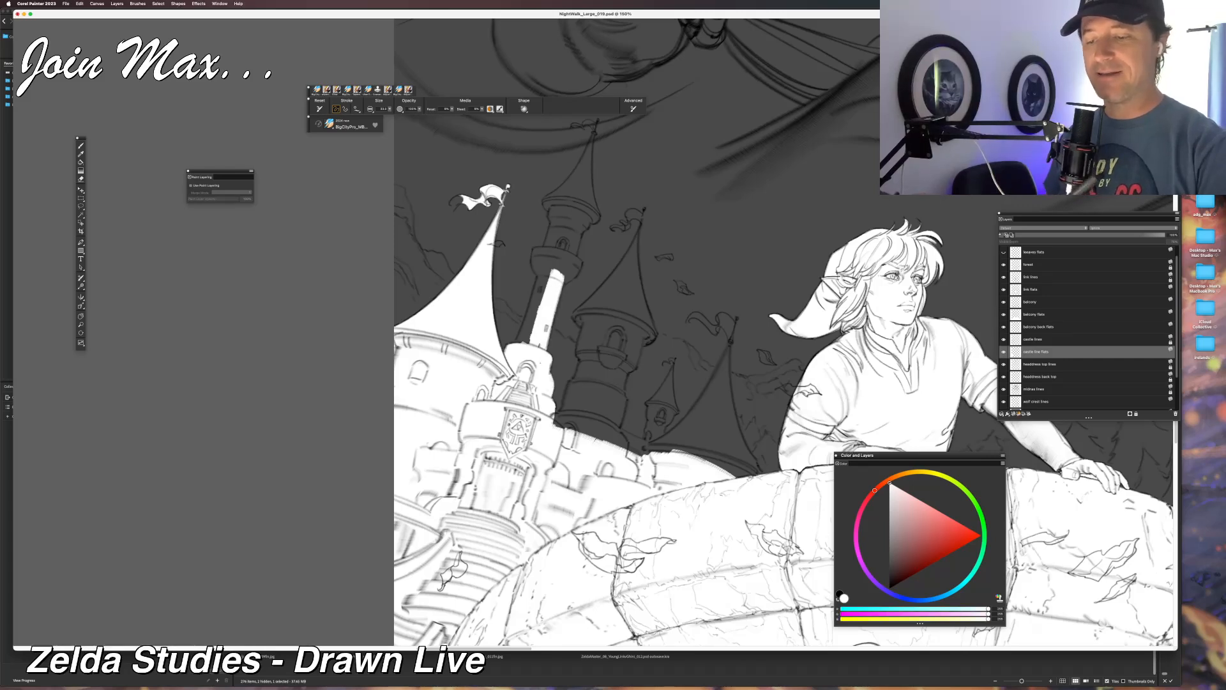
left_click_drag(558, 298, 546, 351)
key("super+z")
key("super+z")
key("super+z")
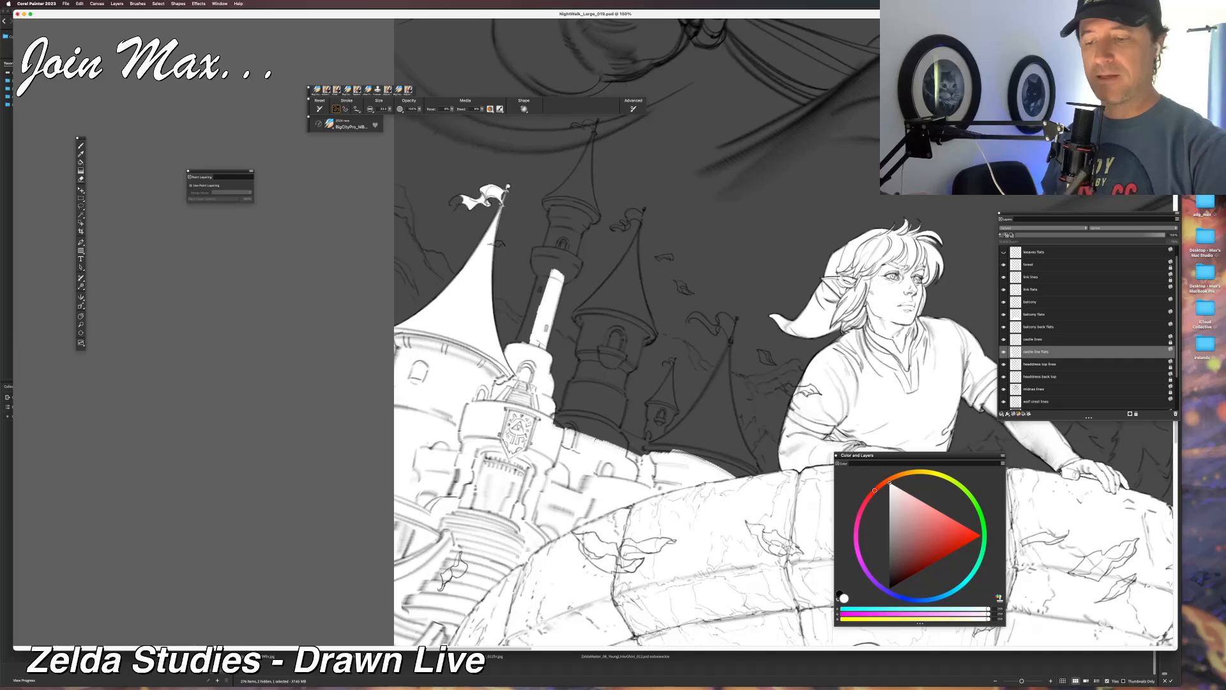
left_click_drag(540, 305, 526, 342)
left_click_drag(542, 268, 518, 342)
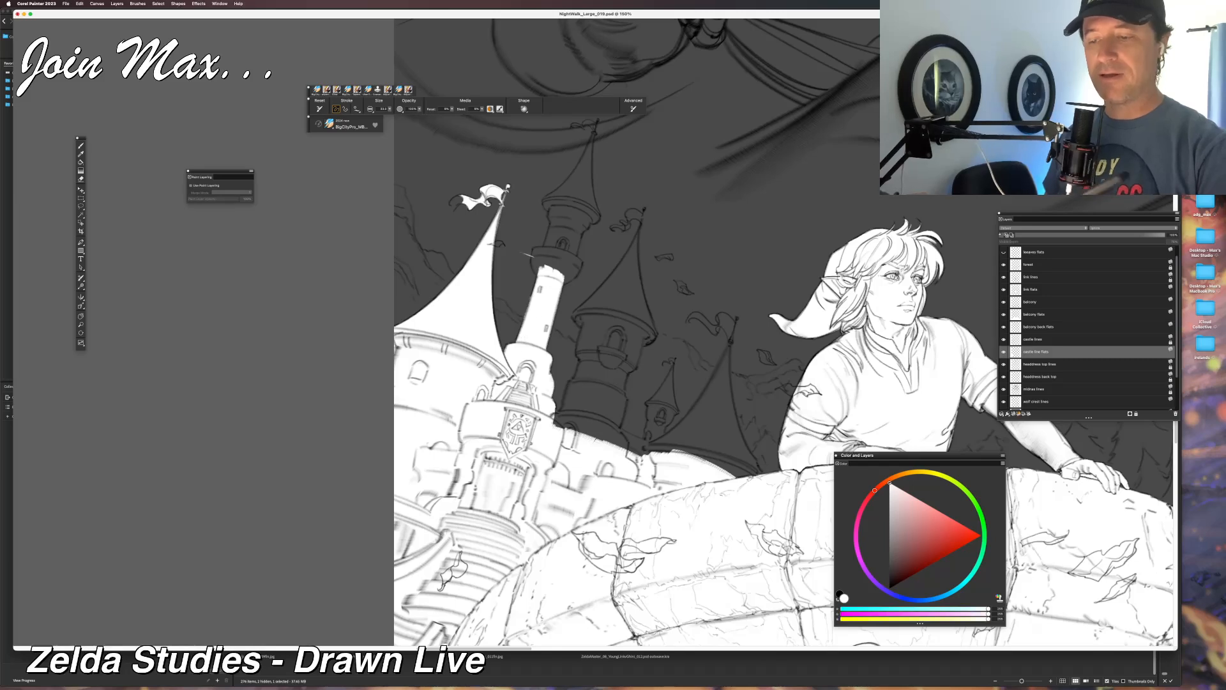
mouse_move(564, 271)
left_mouse_down()
mouse_move(568, 222)
mouse_move(580, 232)
mouse_move(574, 217)
mouse_move(551, 225)
mouse_move(545, 257)
mouse_move(551, 216)
mouse_move(548, 254)
mouse_move(580, 263)
mouse_move(537, 273)
left_mouse_up()
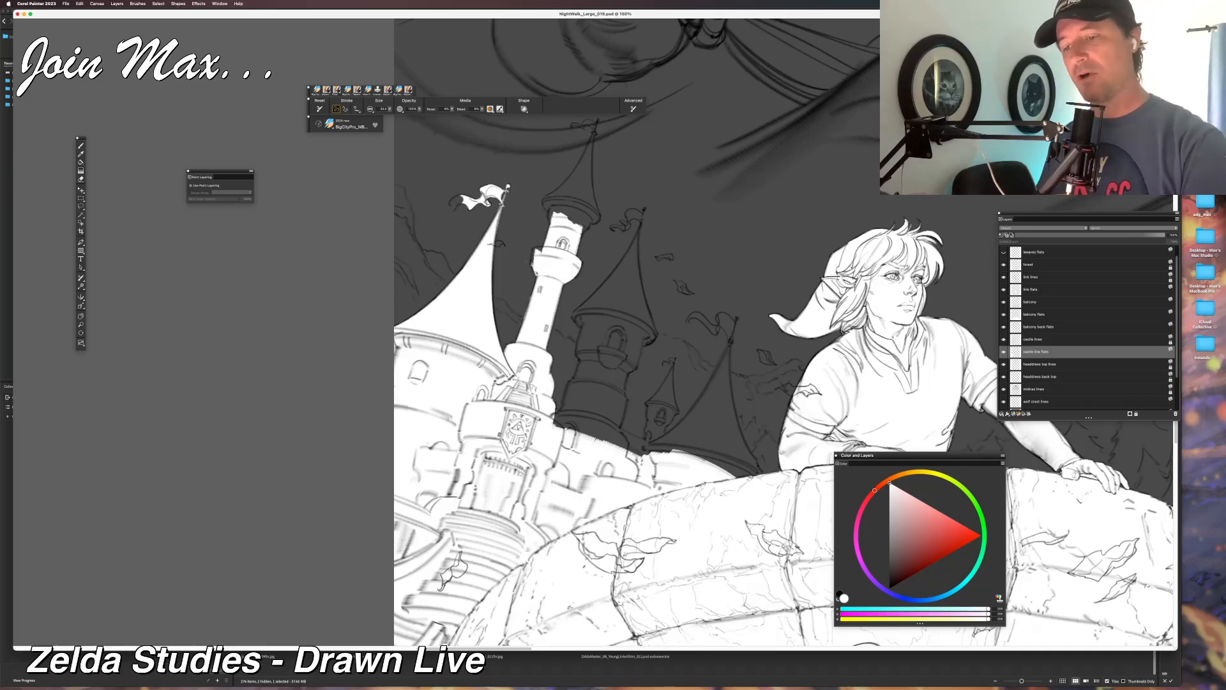
mouse_move(536, 248)
left_mouse_down()
mouse_move(534, 263)
mouse_move(533, 250)
left_mouse_up()
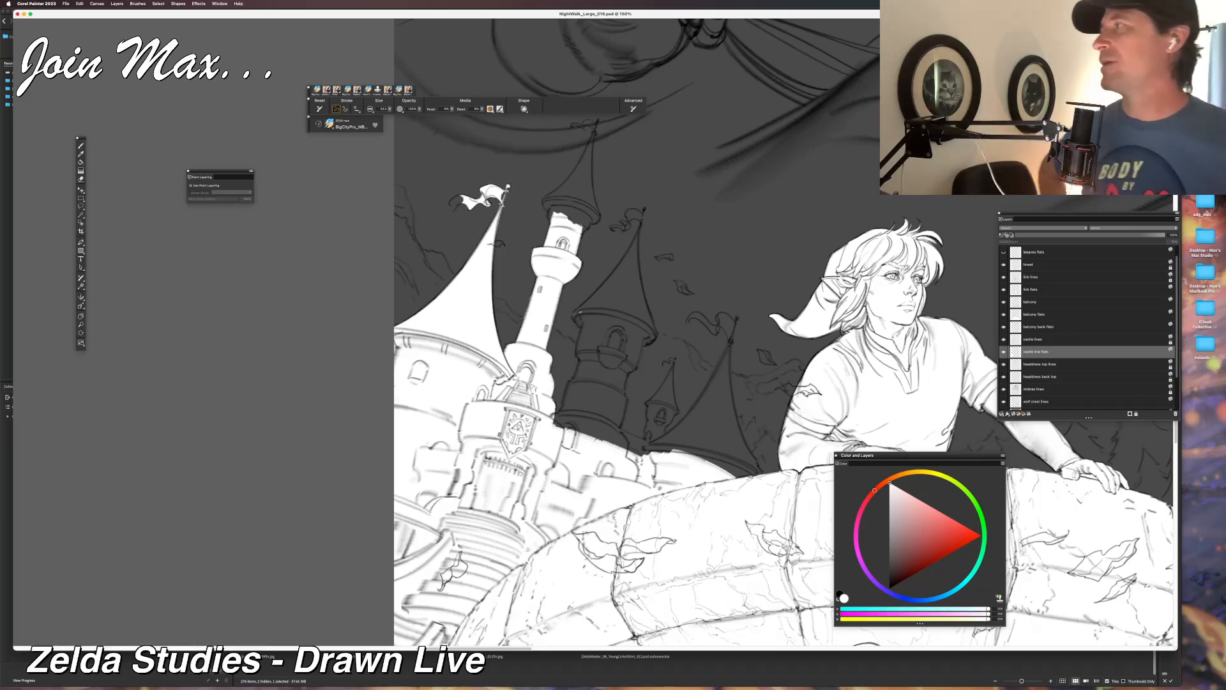
Paint the lower part and left eave of the slender tower's pointed roof flat white, undoing stray strokes.
mouse_move(570, 217)
left_mouse_down()
mouse_move(581, 182)
mouse_move(582, 230)
mouse_move(599, 218)
mouse_move(594, 197)
mouse_move(597, 211)
left_mouse_up()
key("super+z")
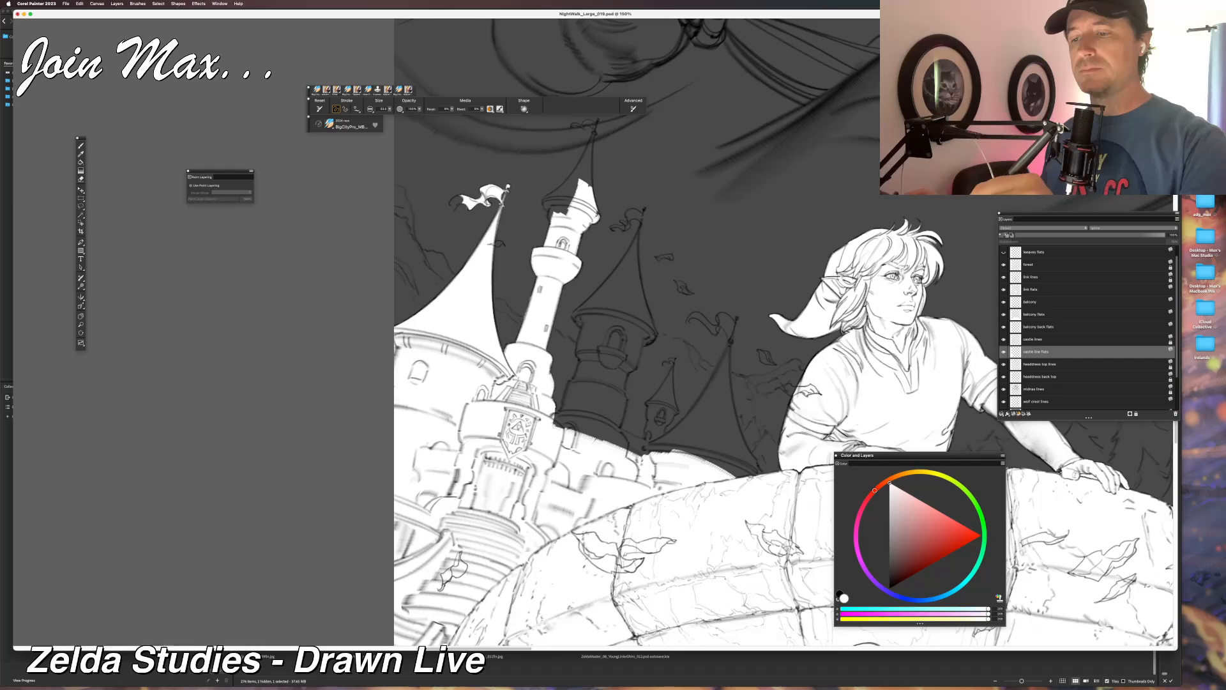
mouse_move(578, 171)
left_mouse_down()
mouse_move(553, 196)
mouse_move(561, 216)
left_mouse_up()
mouse_move(584, 164)
left_mouse_down()
mouse_move(587, 182)
mouse_move(550, 198)
left_mouse_up()
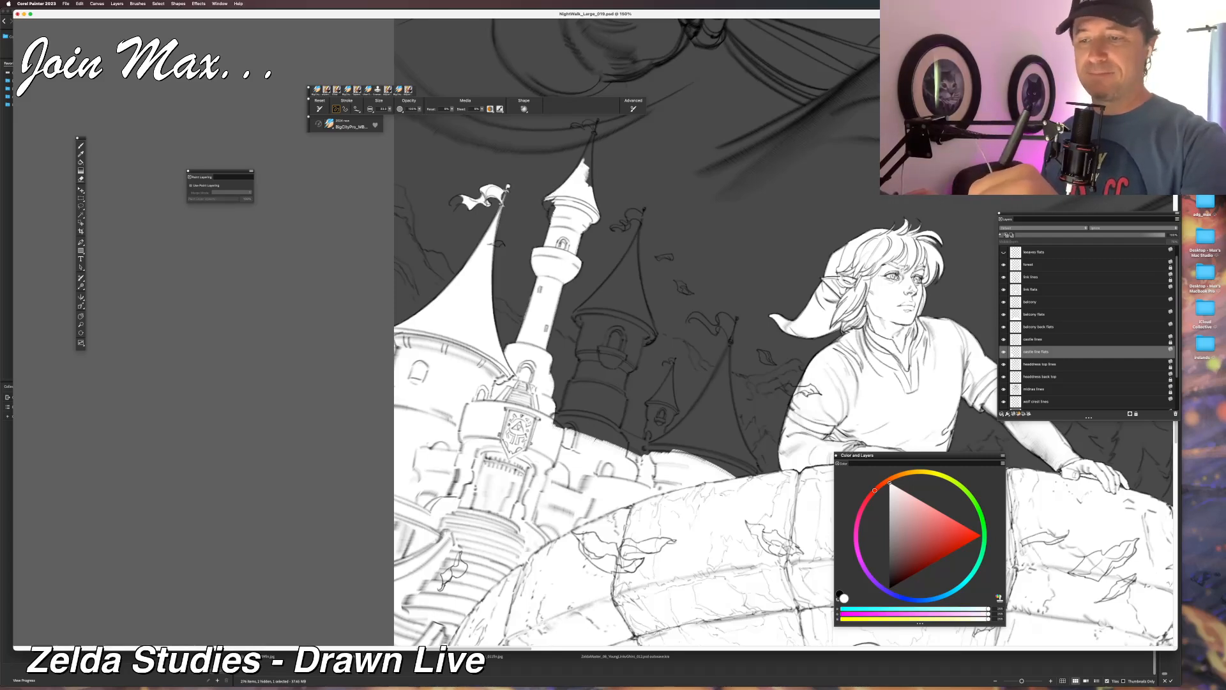
key("super+z")
left_click_drag(547, 197, 554, 211)
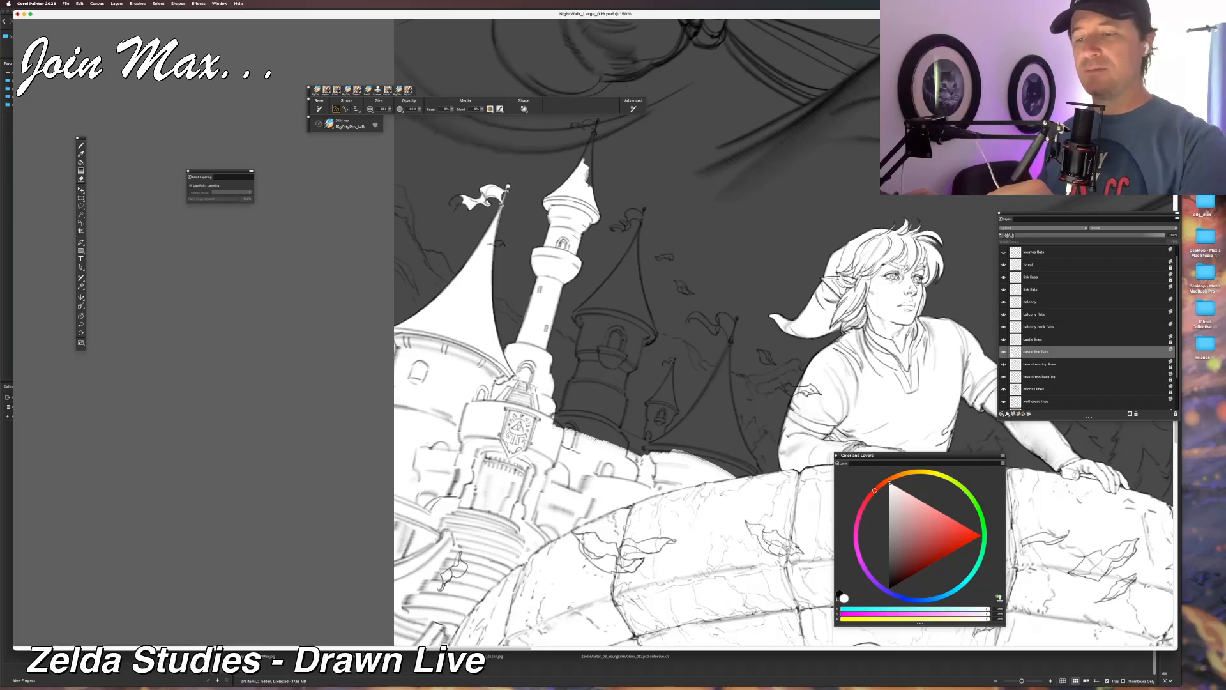
Complete the slender tower's white fill along the right edge and spire tip, and cover the flag at its peak.
mouse_move(589, 154)
left_mouse_down()
mouse_move(569, 282)
mouse_move(556, 299)
mouse_move(570, 281)
mouse_move(565, 293)
left_mouse_up()
left_click_drag(573, 270, 567, 292)
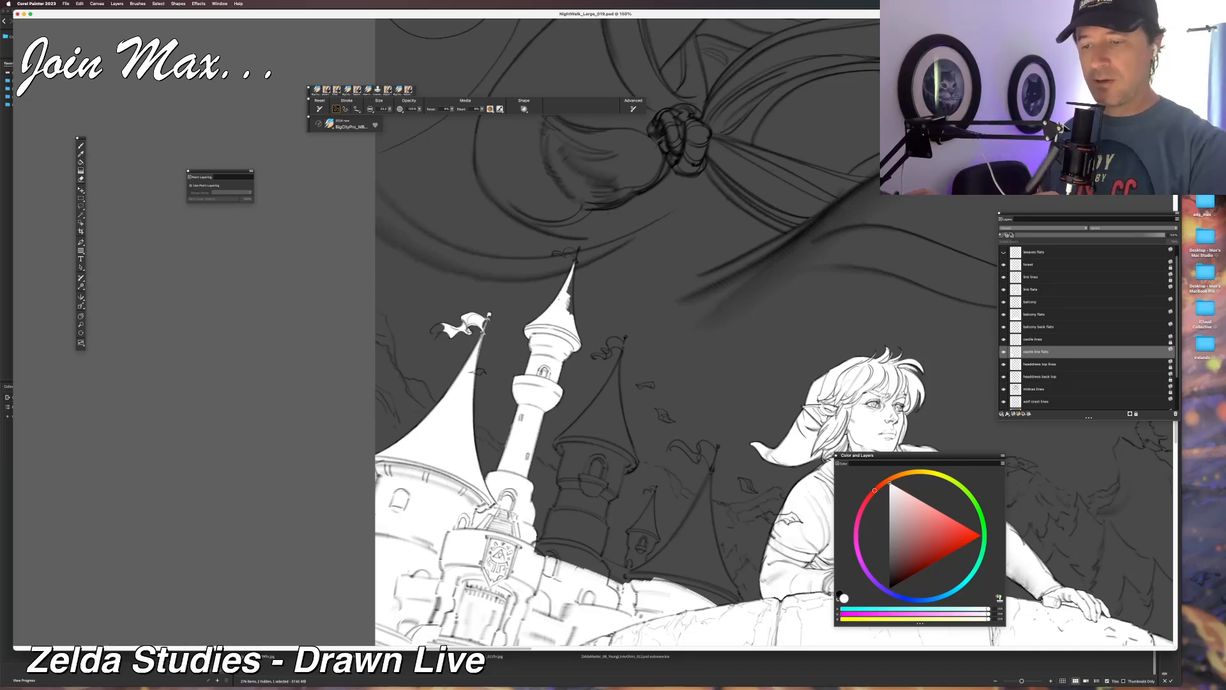
left_click_drag(575, 261, 567, 312)
key("super+z")
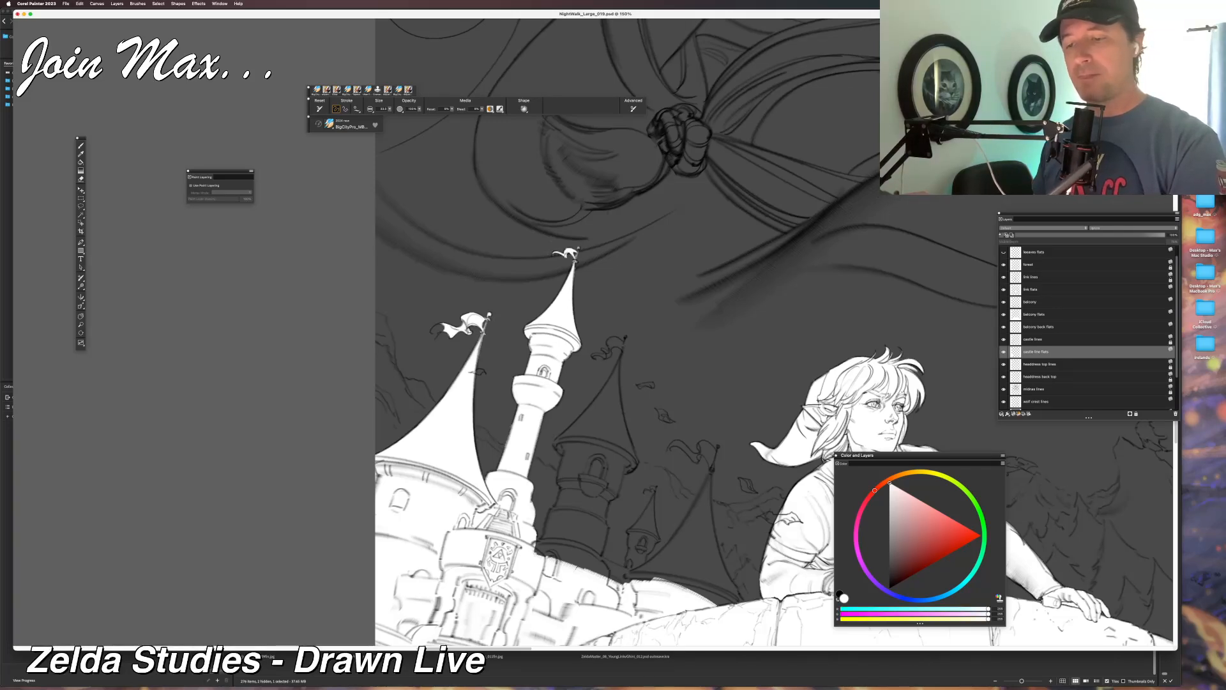
Block in white the wall at the foot of the round middle tower and the lower part of its body.
scroll(767, 332, "down", 5)
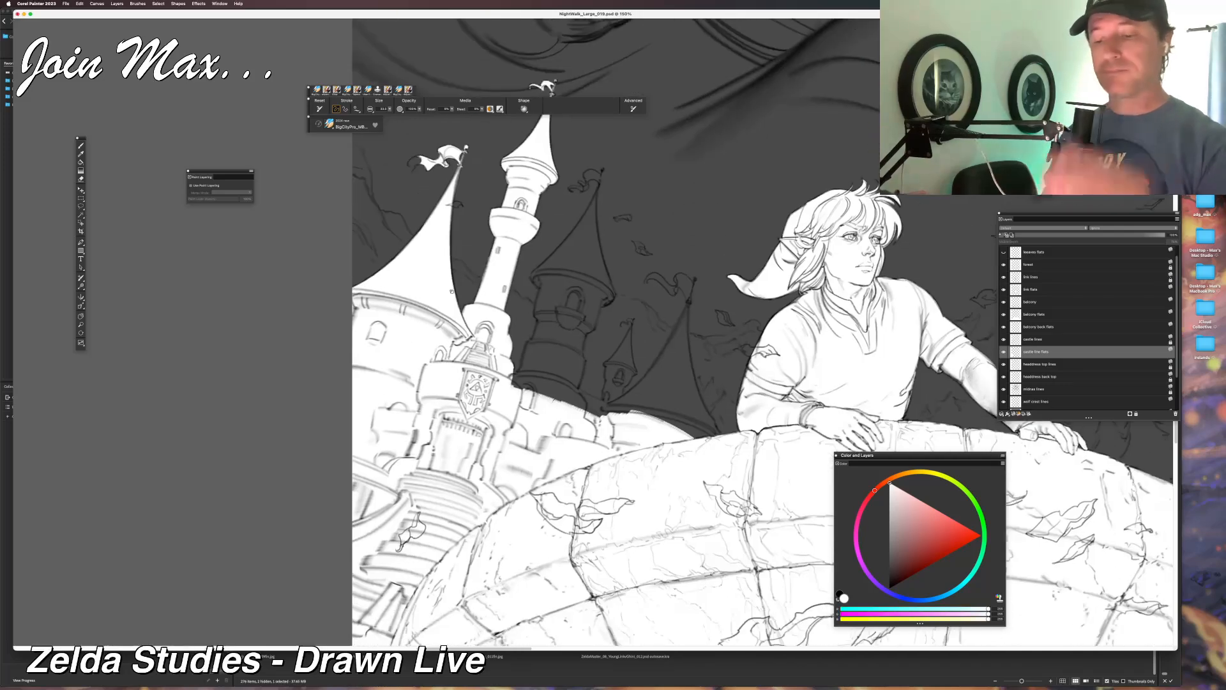
mouse_move(575, 399)
left_mouse_down()
mouse_move(552, 383)
mouse_move(587, 384)
mouse_move(609, 405)
mouse_move(559, 390)
left_mouse_up()
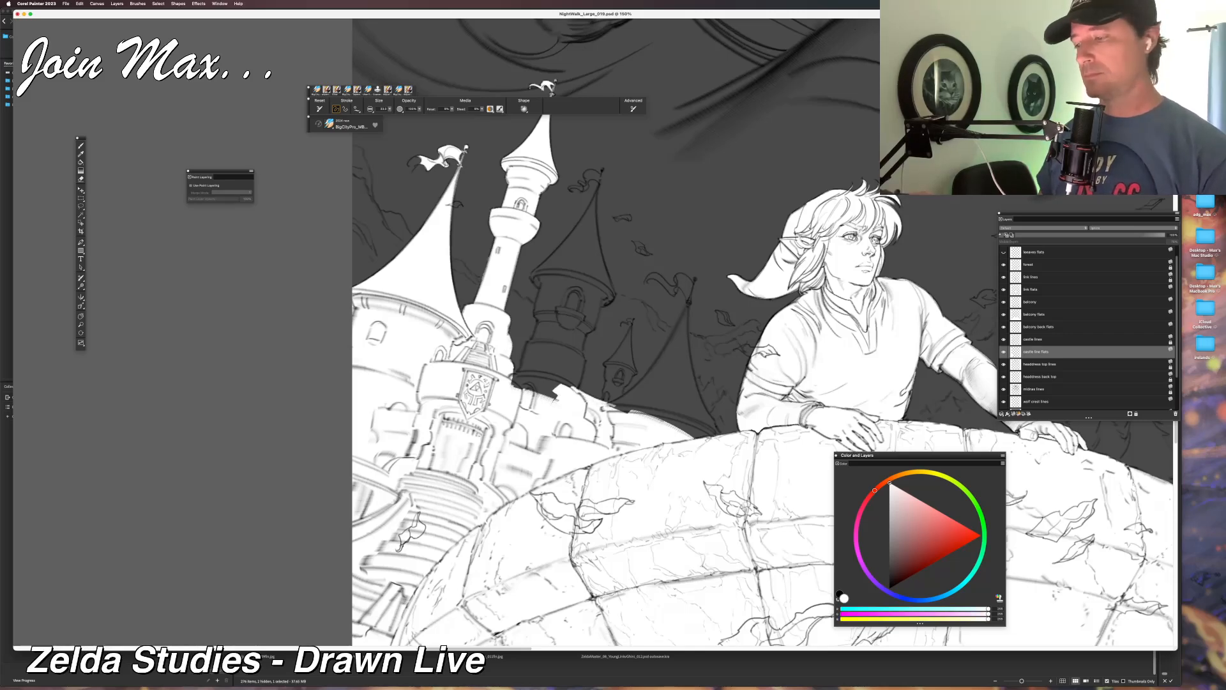
key("super+equal")
key("super+equal")
key("super+minus")
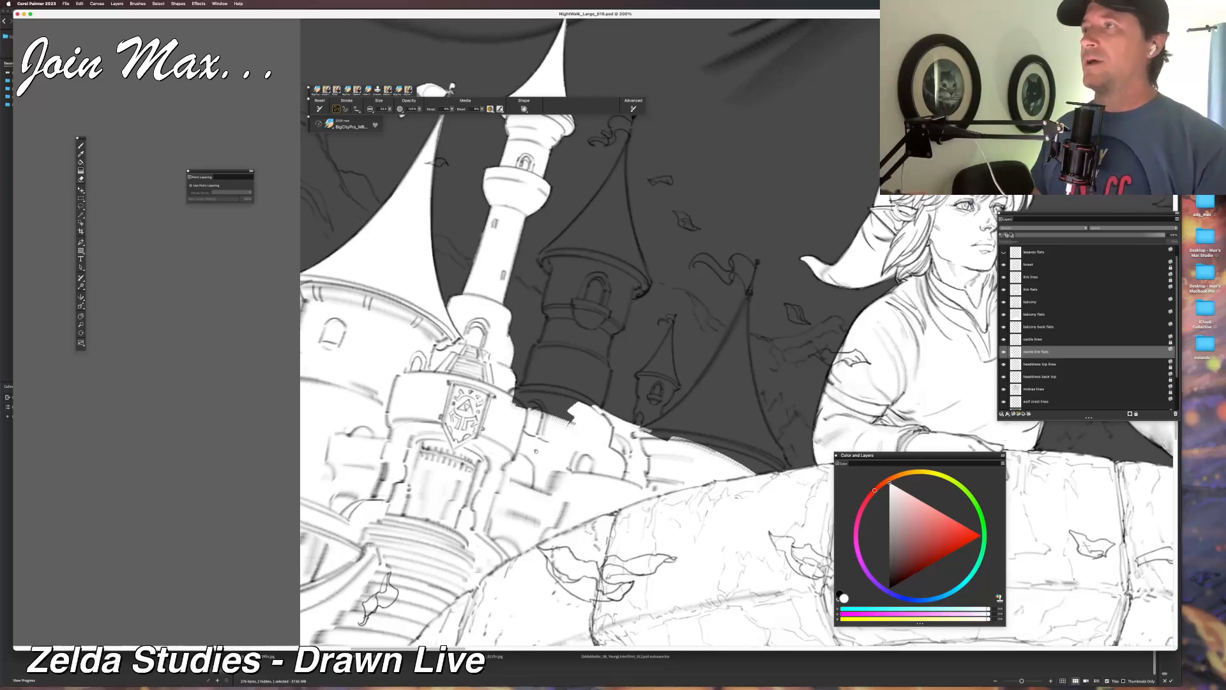
mouse_move(565, 412)
left_mouse_down()
mouse_move(585, 344)
mouse_move(588, 390)
mouse_move(594, 364)
left_mouse_up()
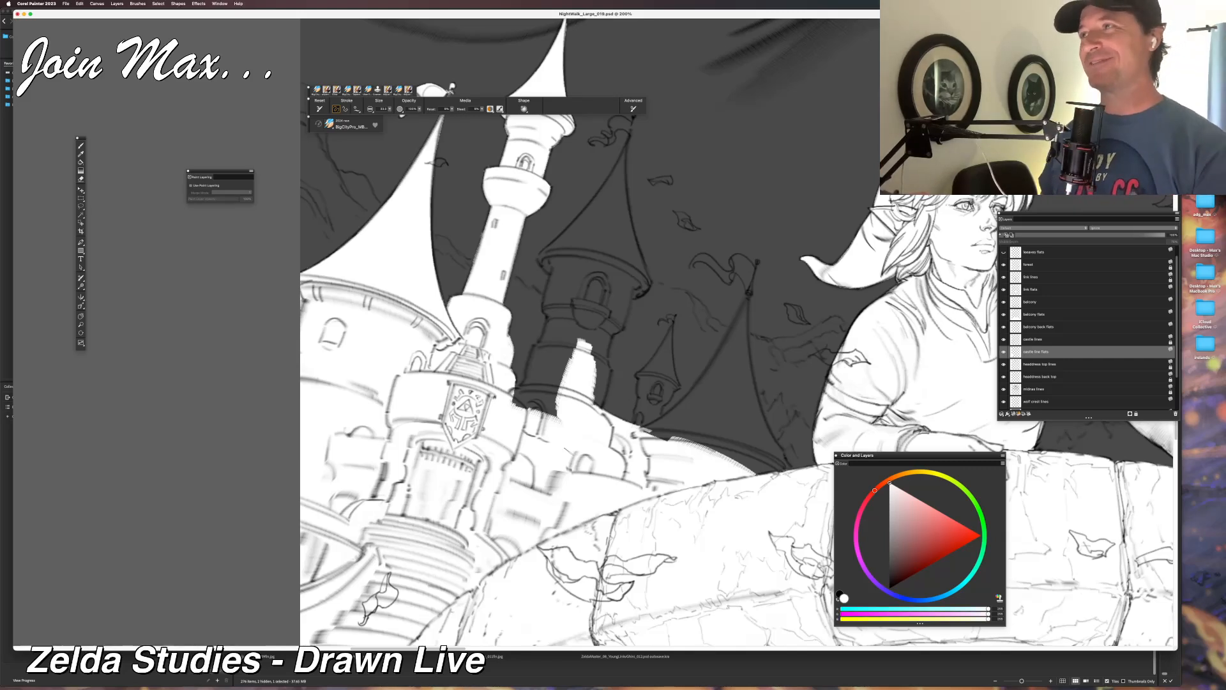
mouse_move(575, 326)
left_mouse_down()
mouse_move(562, 316)
mouse_move(543, 416)
mouse_move(538, 389)
mouse_move(537, 406)
left_mouse_up()
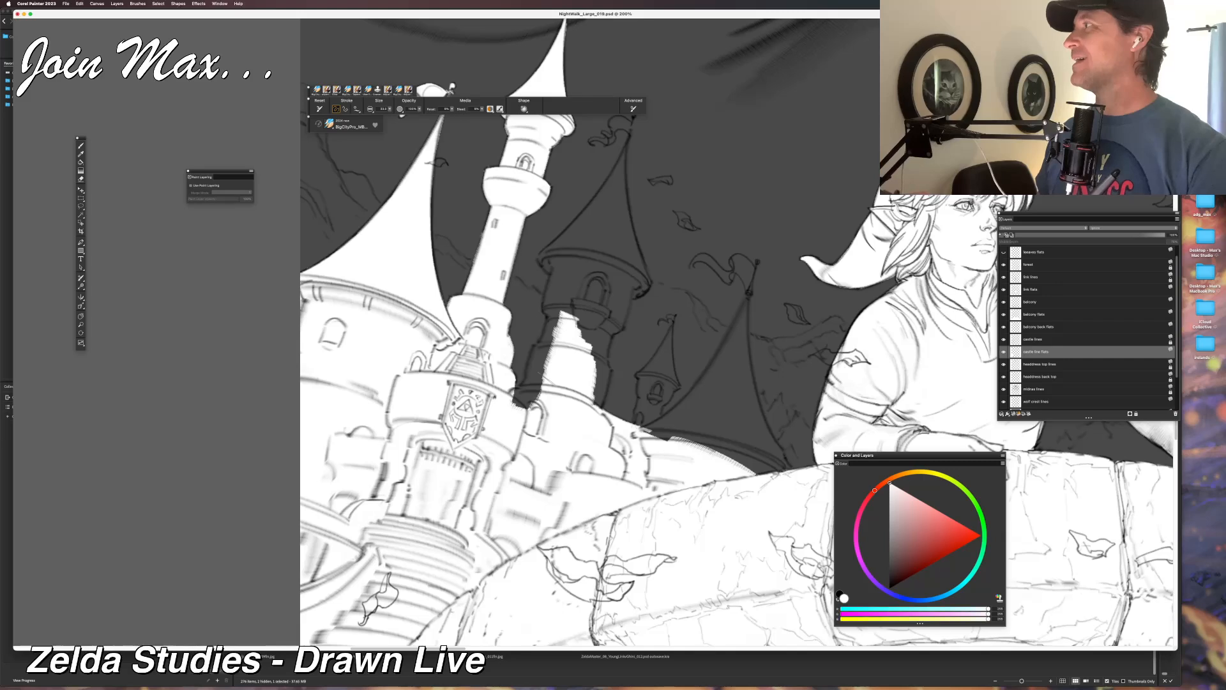
mouse_move(513, 404)
left_mouse_down()
mouse_move(540, 387)
mouse_move(530, 409)
left_mouse_up()
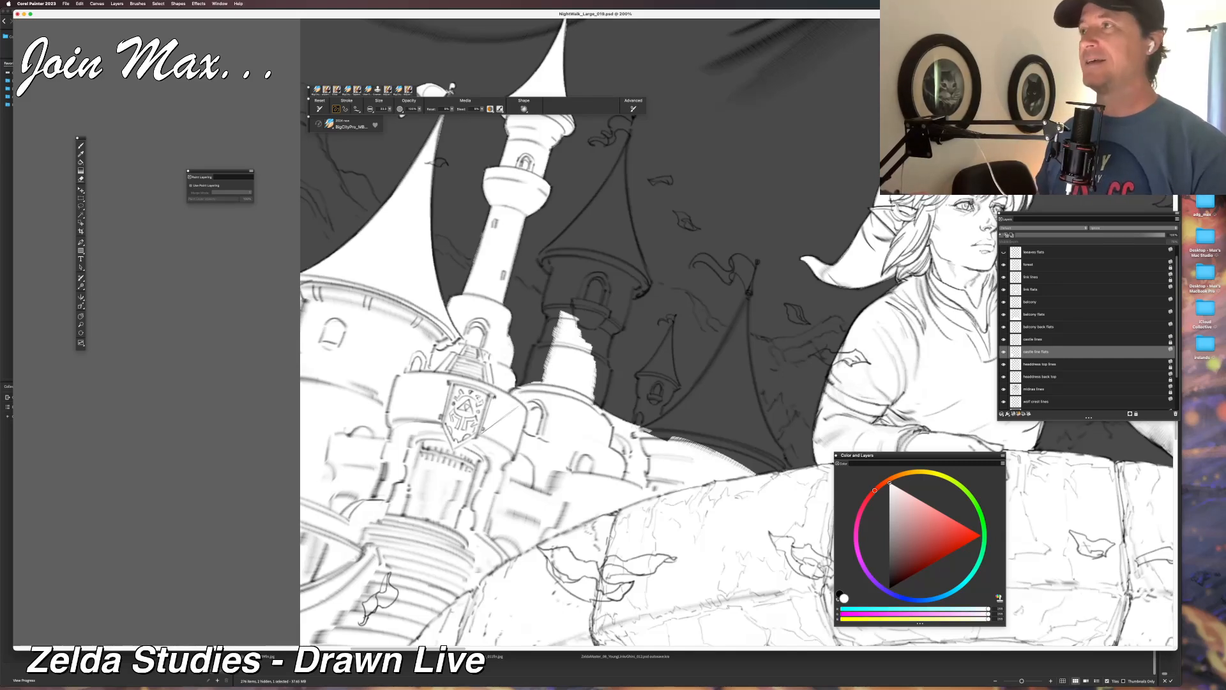
Extend the white fill up the left side of the round middle tower's body, undoing strokes outside the line.
left_click_drag(539, 347, 538, 382)
mouse_move(564, 322)
left_mouse_down()
mouse_move(540, 355)
mouse_move(543, 343)
left_mouse_up()
key("super+z")
left_click_drag(554, 301, 544, 345)
mouse_move(558, 276)
left_mouse_down()
mouse_move(572, 281)
mouse_move(550, 339)
left_mouse_up()
key("super+z")
key("super+z")
left_click_drag(554, 297, 550, 339)
left_click_drag(566, 283, 563, 327)
Fill the round middle tower's windowed upper section and right edge with white, reaching into the base of its roof.
mouse_move(603, 262)
left_mouse_down()
mouse_move(586, 356)
mouse_move(604, 319)
mouse_move(613, 327)
left_mouse_up()
mouse_move(631, 277)
left_mouse_down()
mouse_move(622, 327)
mouse_move(601, 332)
left_mouse_up()
mouse_move(630, 254)
left_mouse_down()
mouse_move(613, 295)
mouse_move(633, 300)
left_mouse_up()
left_click_drag(616, 231, 582, 268)
mouse_move(608, 339)
left_mouse_down()
mouse_move(600, 406)
mouse_move(595, 391)
left_mouse_up()
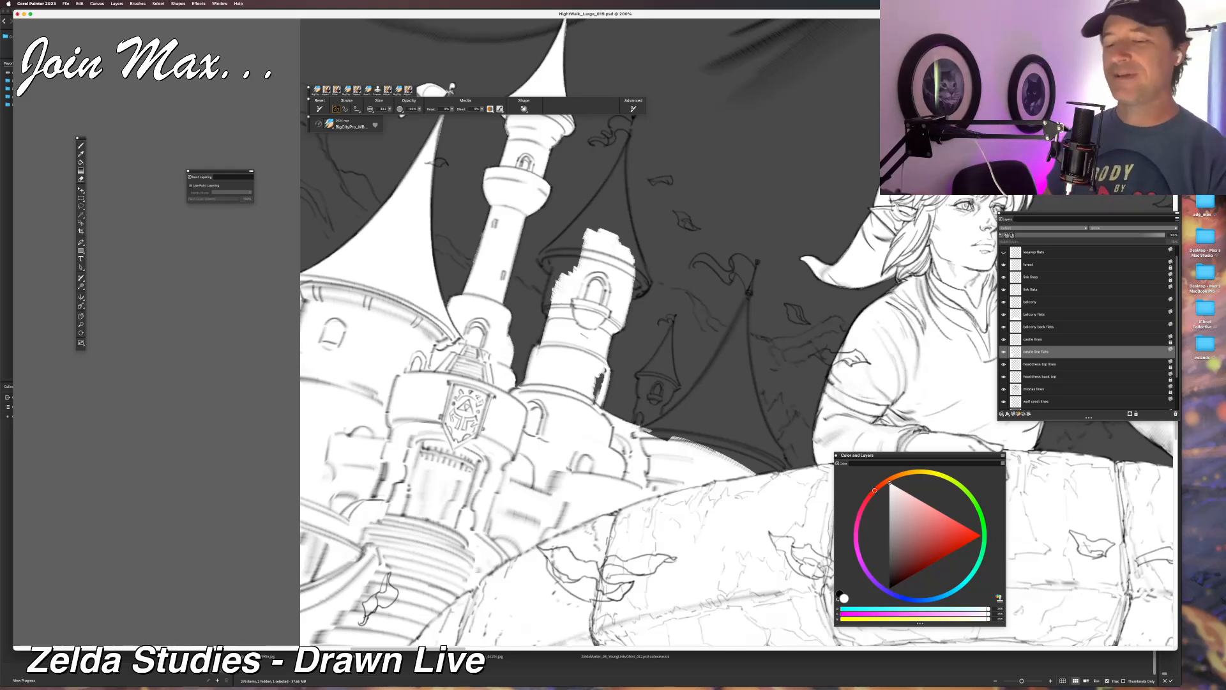
left_click_drag(604, 371, 599, 387)
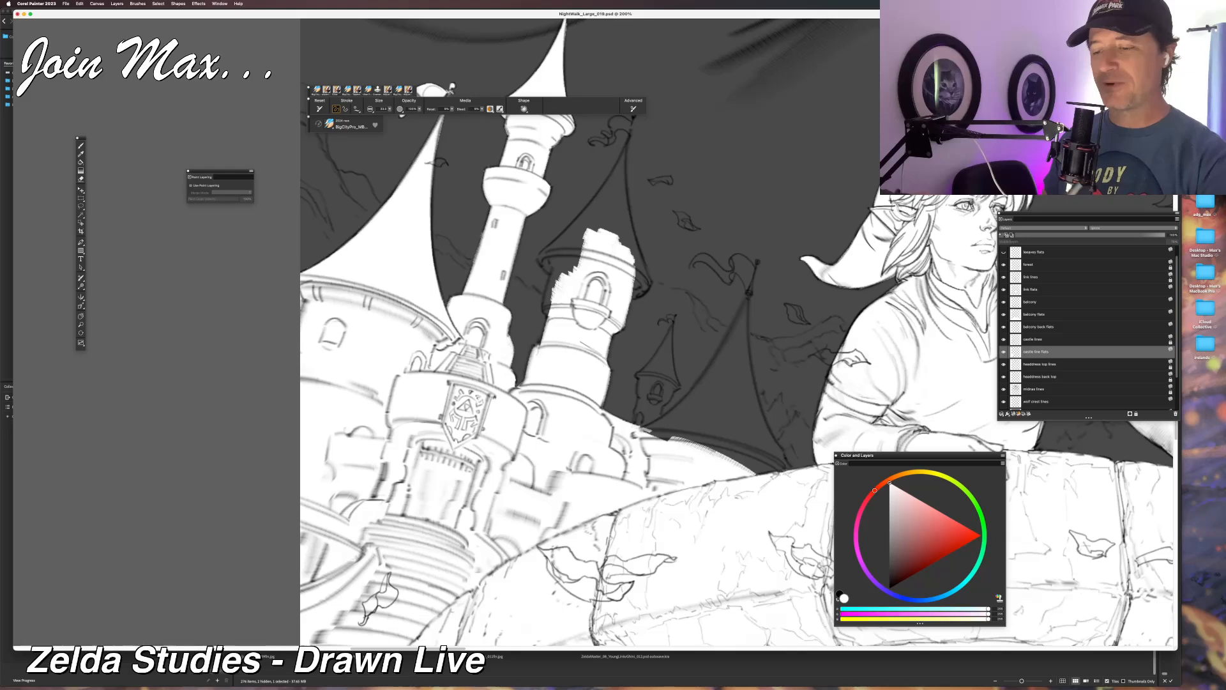
left_click_drag(560, 296, 582, 244)
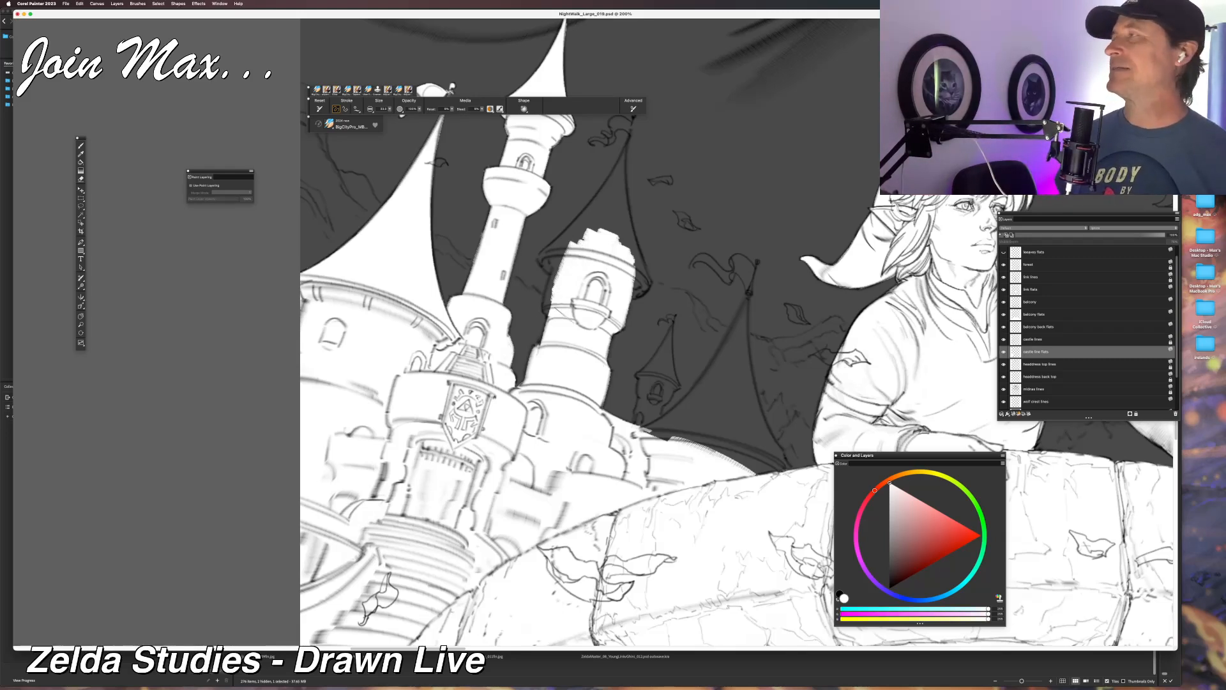
key("Tab")
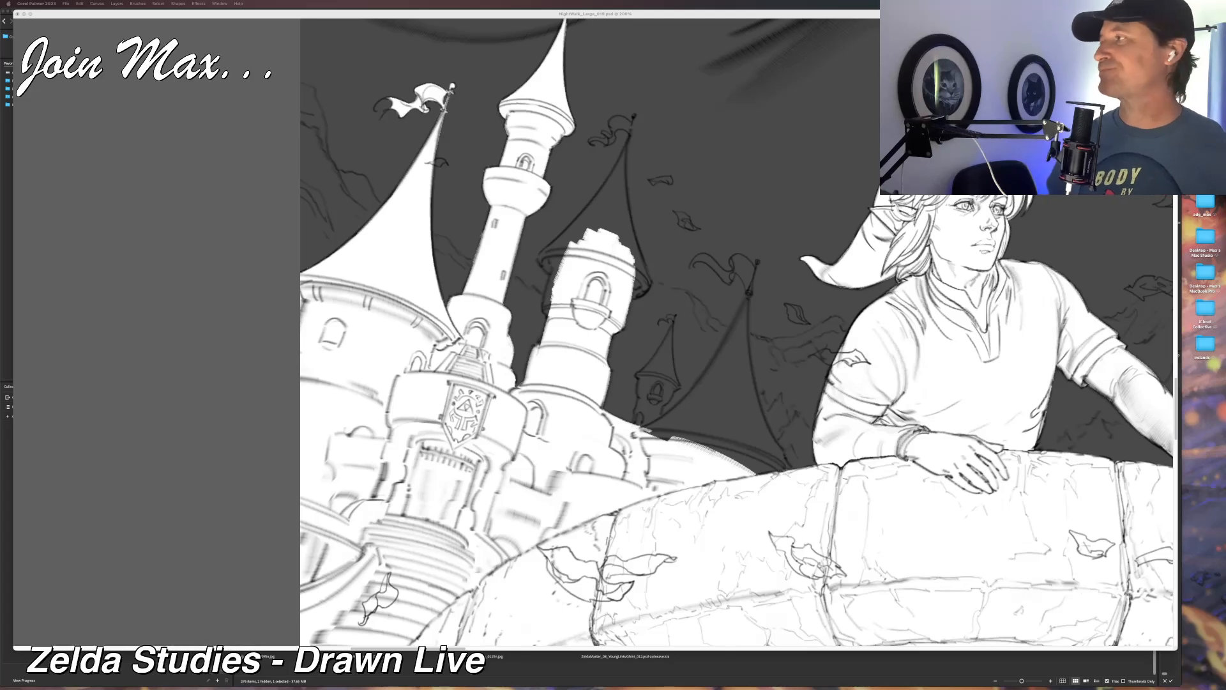
key("Tab")
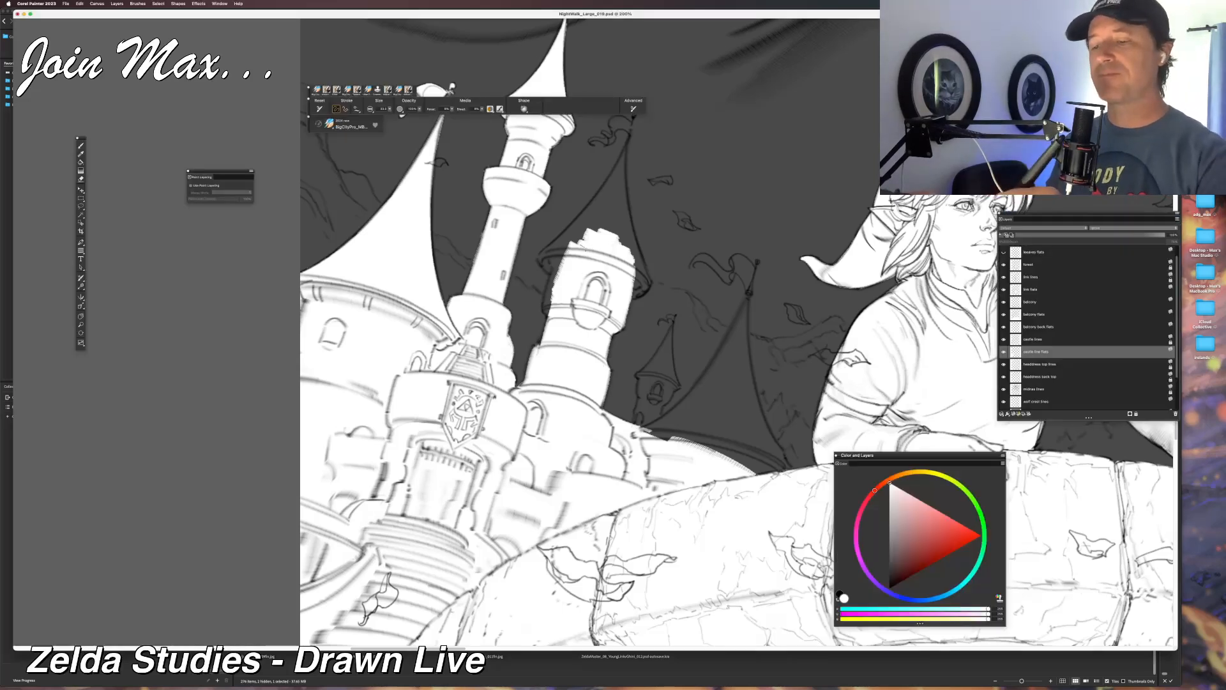
Paint white along the upper left wall and the right eave of the round middle tower, undoing misplaced strokes.
mouse_move(557, 261)
left_mouse_down()
mouse_move(550, 300)
mouse_move(565, 250)
mouse_move(546, 310)
left_mouse_up()
key("super+z")
key("super+z")
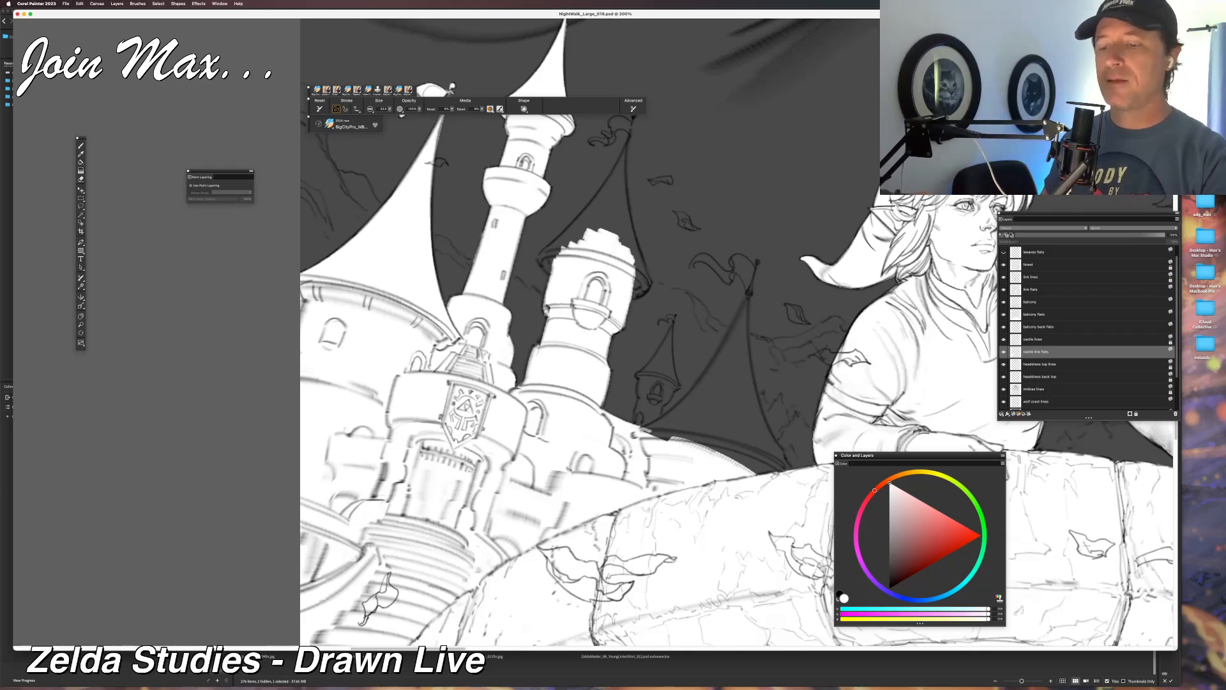
mouse_move(632, 267)
left_mouse_down()
mouse_move(642, 284)
mouse_move(627, 294)
mouse_move(638, 272)
mouse_move(627, 248)
left_mouse_up()
left_click_drag(516, 328, 485, 432)
left_click_drag(604, 355, 616, 385)
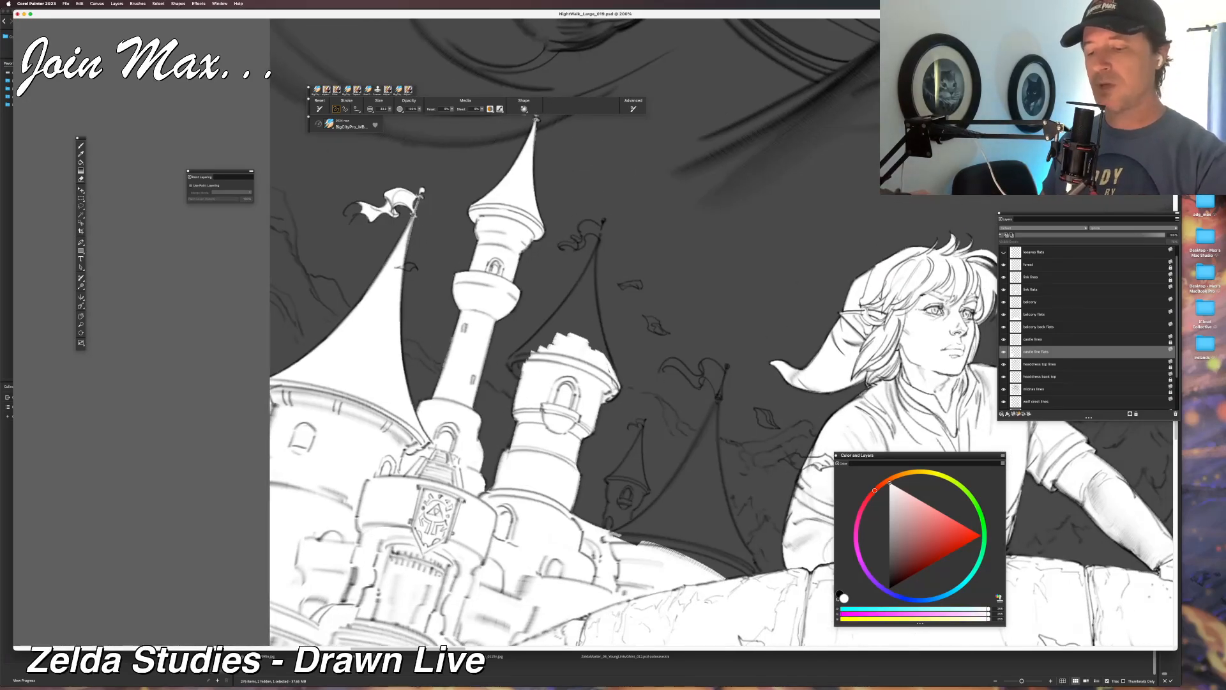
Fill the lower part of the round middle tower's roof with white, including its left eave.
left_click_drag(593, 335, 608, 362)
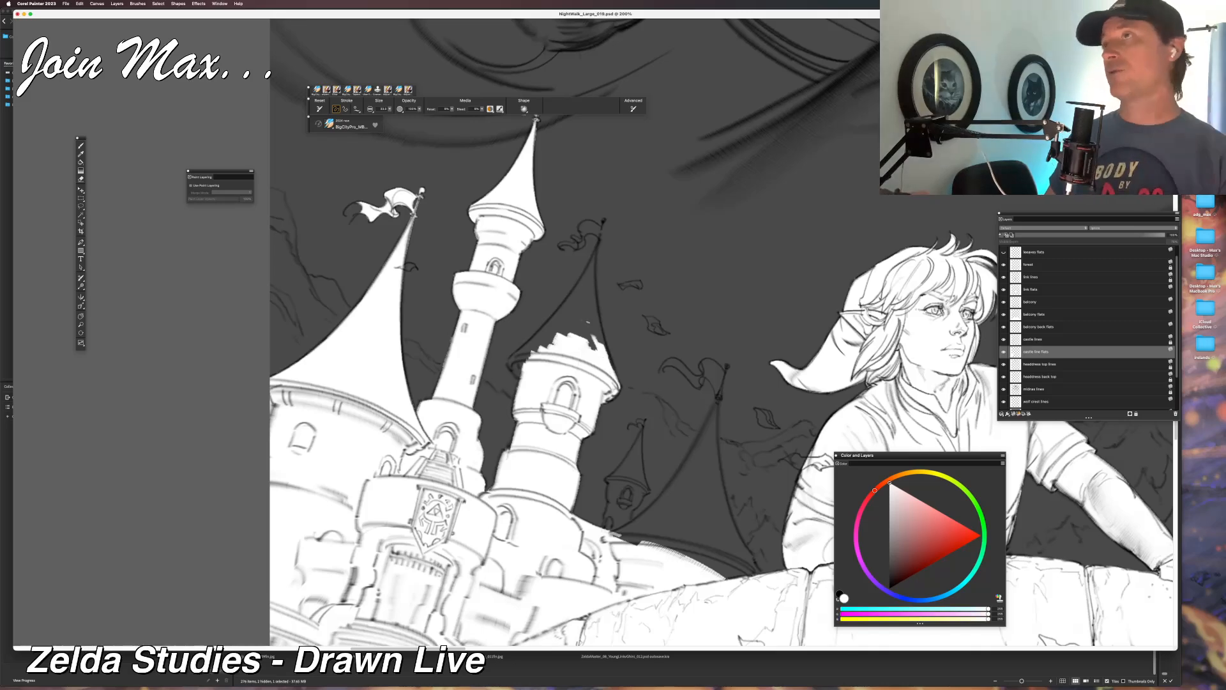
left_click_drag(578, 303, 594, 348)
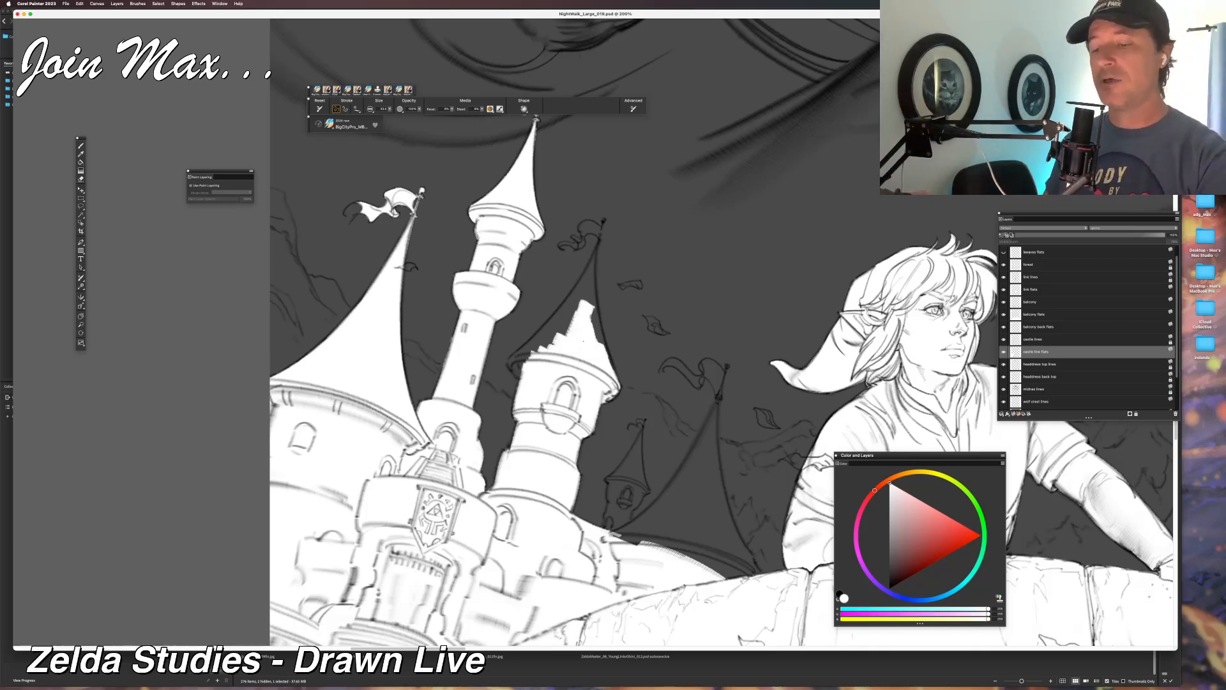
key("super+equal")
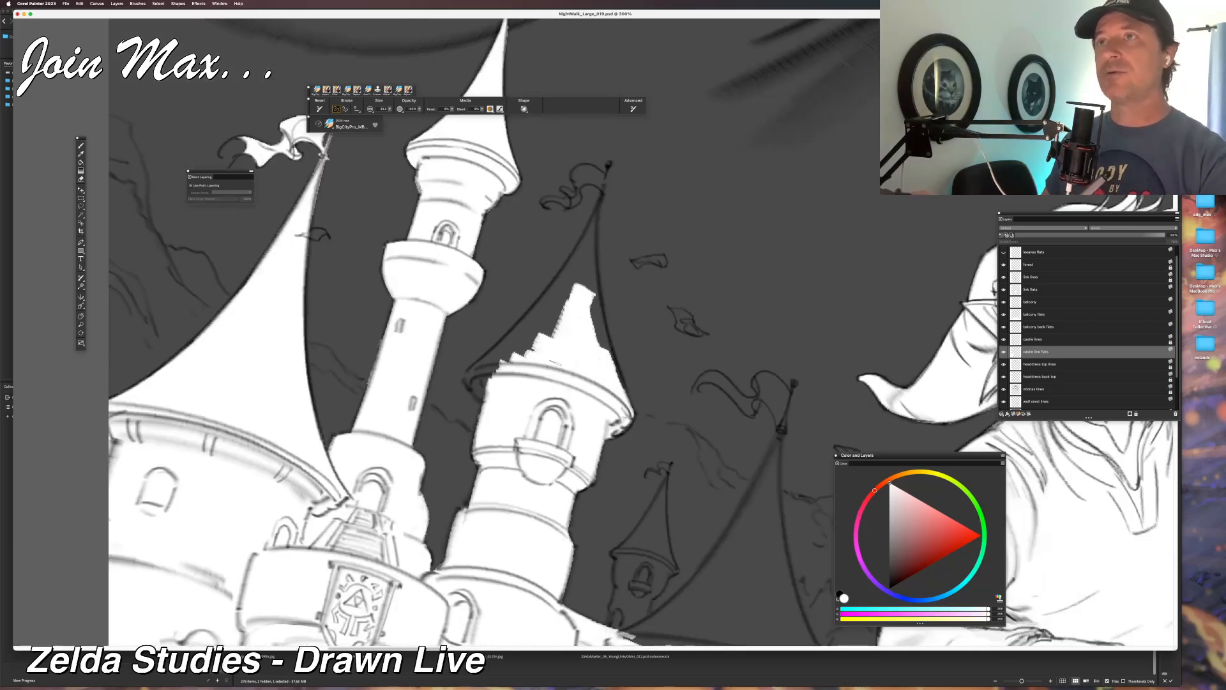
mouse_move(474, 368)
left_mouse_down()
mouse_move(520, 338)
mouse_move(512, 345)
mouse_move(548, 356)
left_mouse_up()
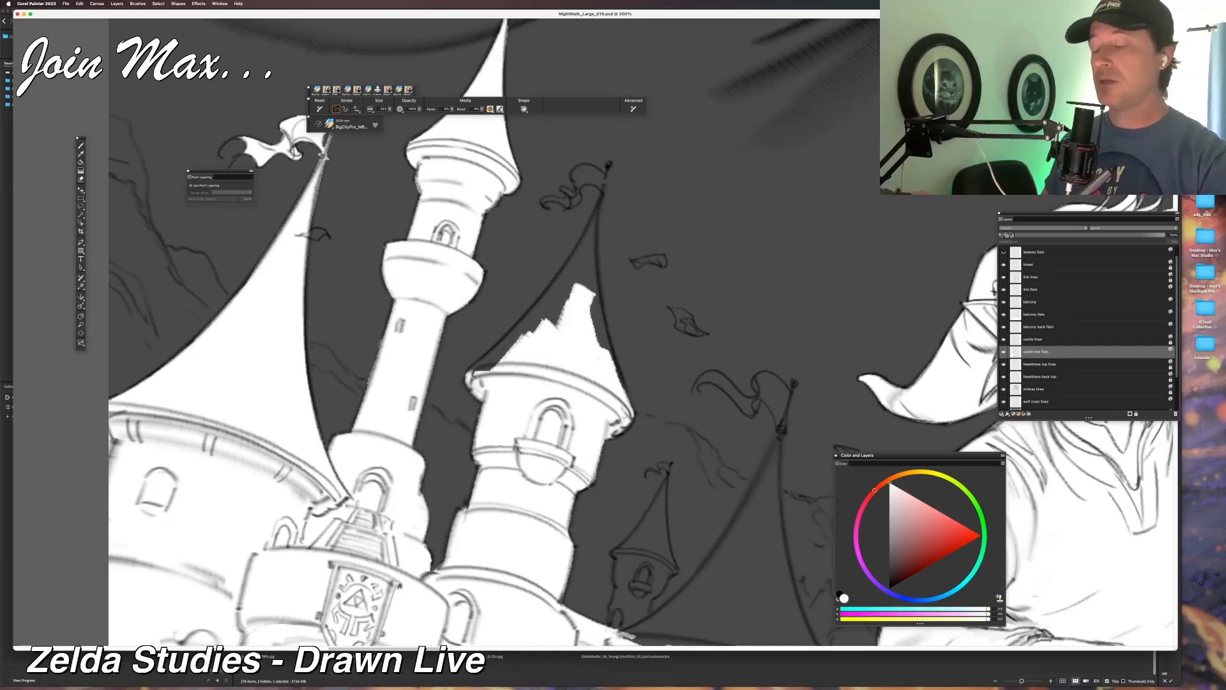
mouse_move(512, 341)
left_mouse_down()
mouse_move(481, 369)
mouse_move(517, 338)
mouse_move(511, 352)
left_mouse_up()
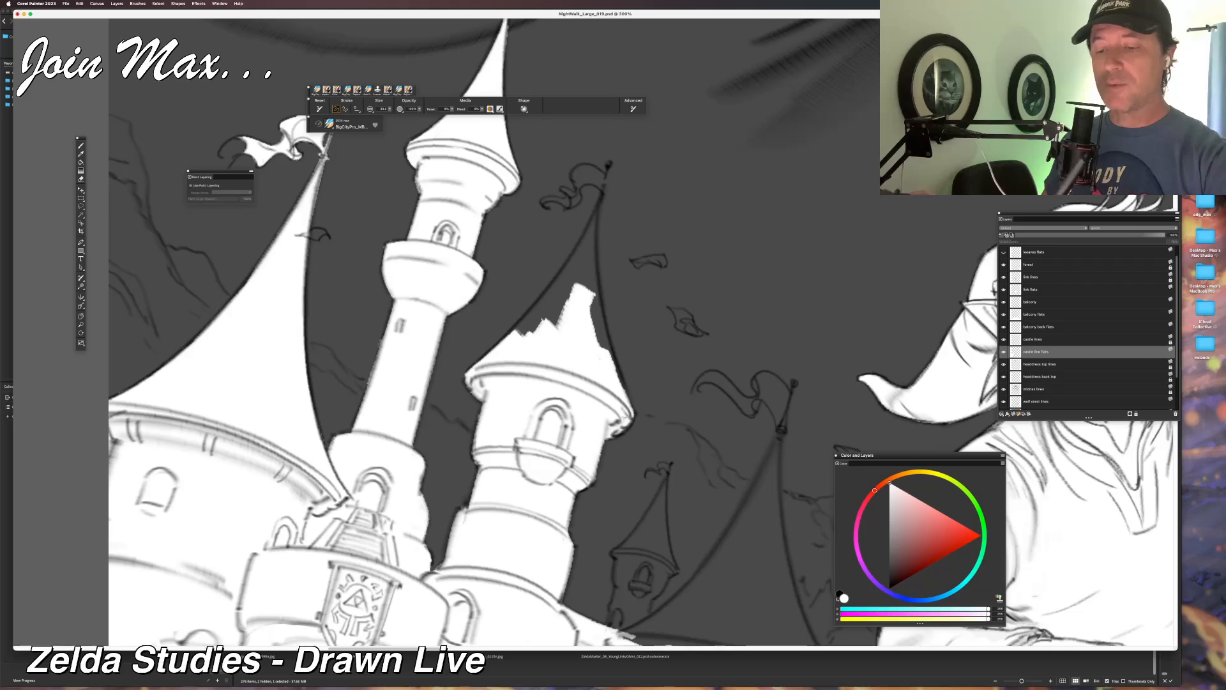
left_click_drag(502, 344, 478, 364)
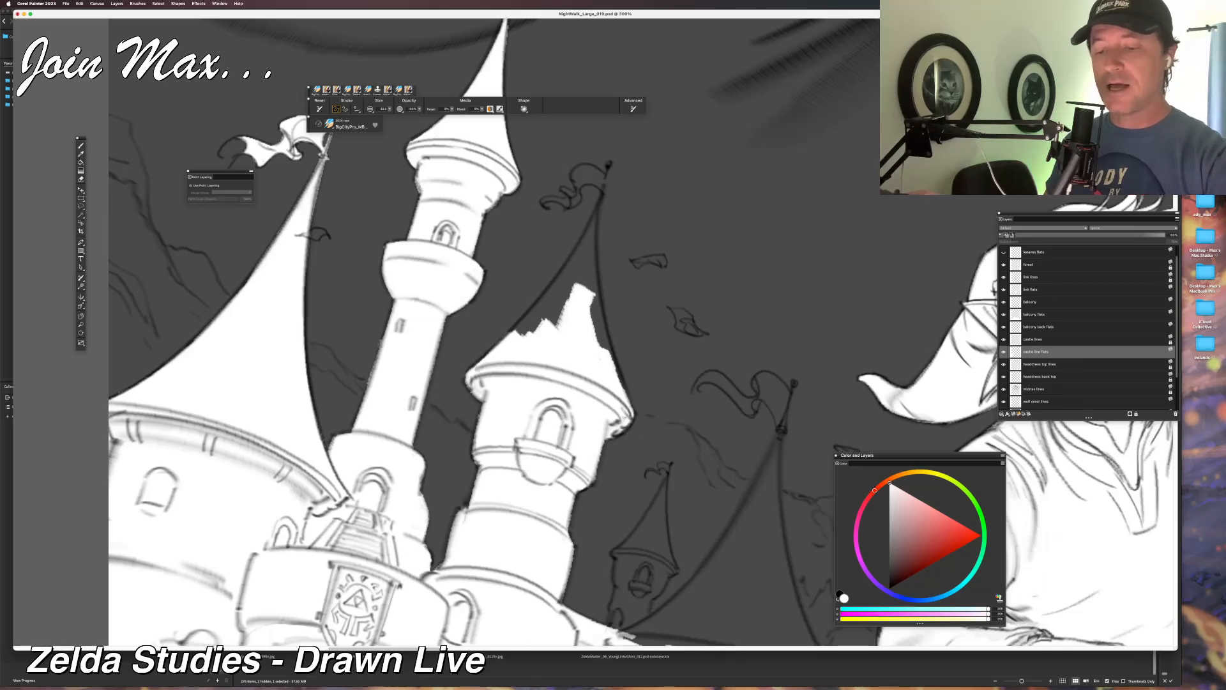
Extend the white fill up the left and right slopes of the round middle tower's roof.
mouse_move(503, 343)
left_mouse_down()
mouse_move(556, 285)
mouse_move(509, 334)
mouse_move(553, 289)
mouse_move(541, 308)
mouse_move(567, 291)
left_mouse_up()
key("super+z")
key("super+z")
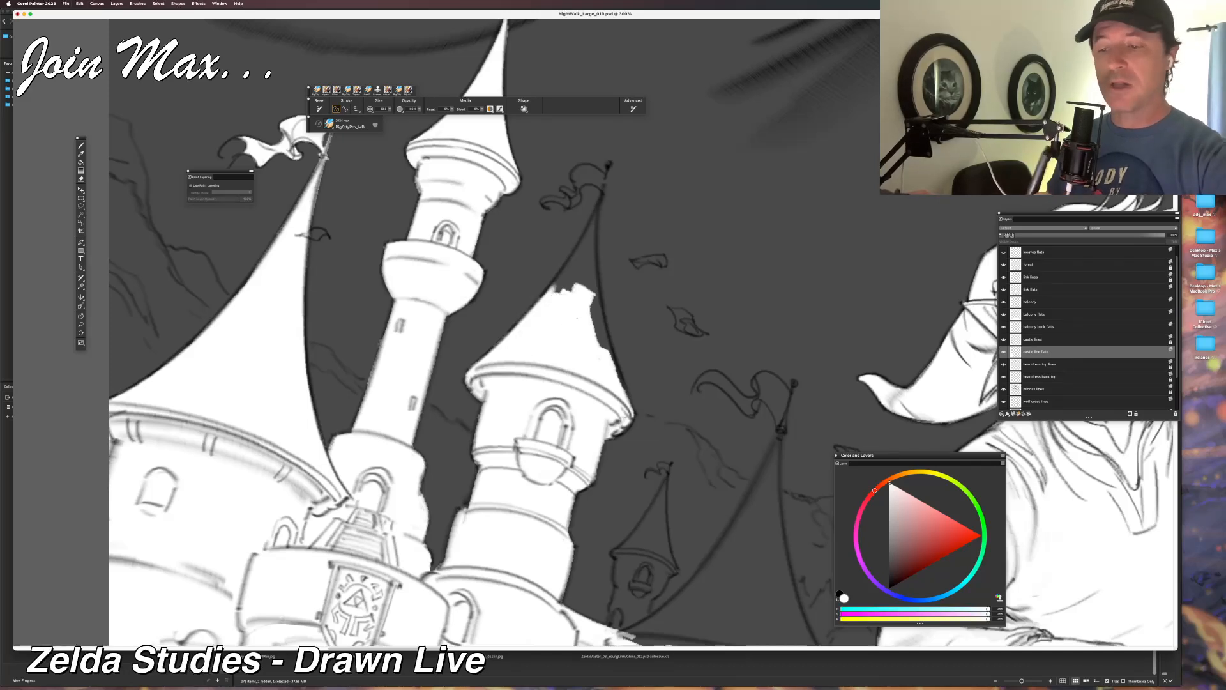
mouse_move(624, 392)
left_mouse_down()
mouse_move(598, 302)
mouse_move(606, 347)
left_mouse_up()
left_click_drag(598, 297, 618, 377)
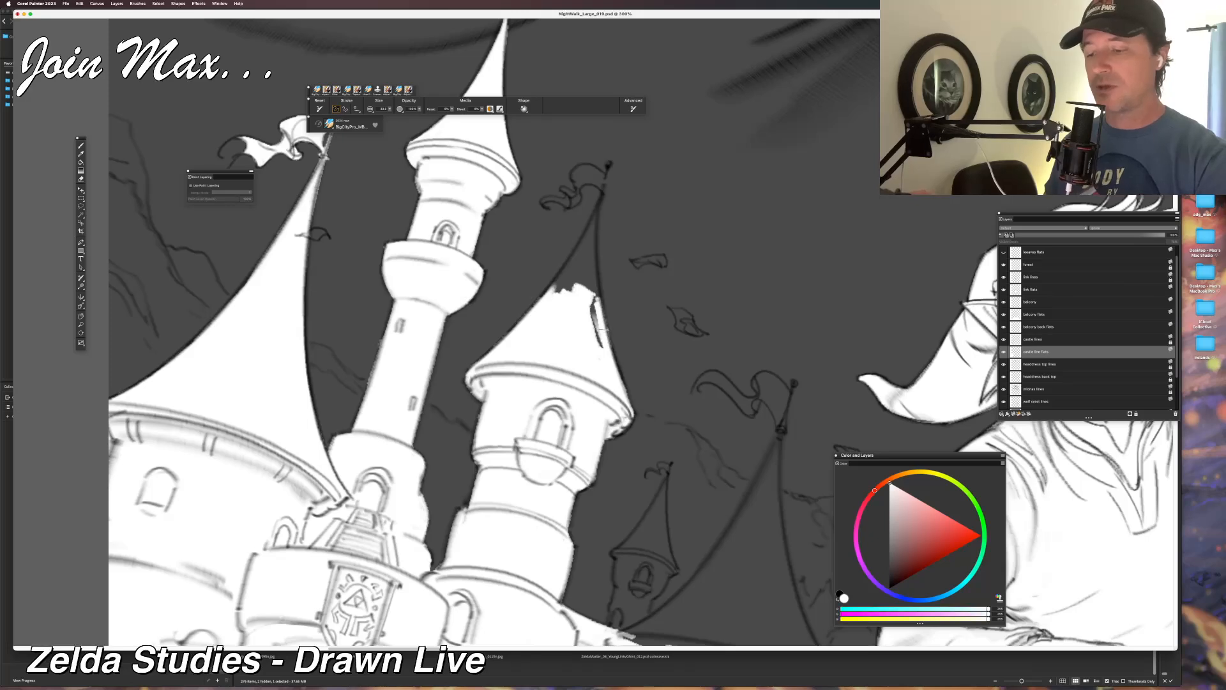
mouse_move(594, 303)
left_mouse_down()
mouse_move(600, 346)
mouse_move(578, 286)
left_mouse_up()
Paint the upper right edge of the round middle tower's spire white and cover the flagpole at its peak.
left_click_drag(603, 182, 538, 370)
left_click_drag(572, 291, 566, 379)
key("super+z")
left_click_drag(570, 291, 568, 383)
left_click_drag(576, 277, 561, 350)
left_click_drag(580, 258, 574, 274)
left_click(581, 247)
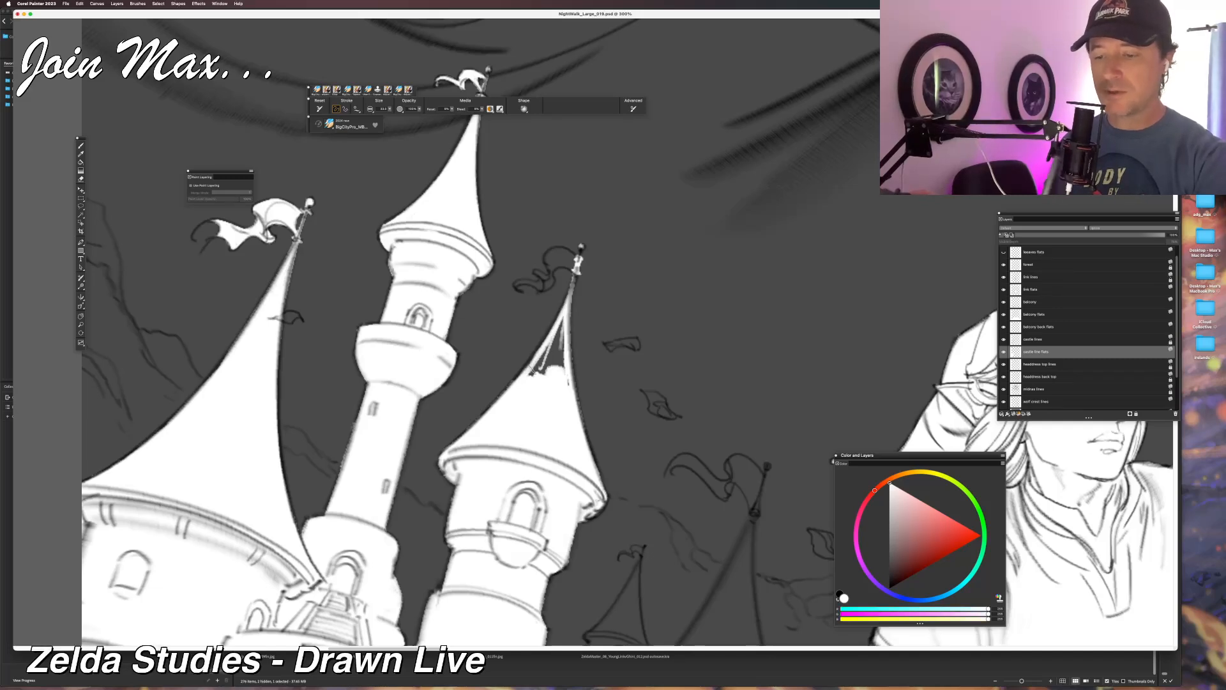
Complete the upper left slope of the round middle tower's spire and fill its remaining inner gap with white.
left_click_drag(548, 345, 532, 373)
mouse_move(562, 324)
left_mouse_down()
mouse_move(545, 373)
mouse_move(533, 374)
left_mouse_up()
key("super+z")
key("super+z")
mouse_move(555, 324)
left_mouse_down()
mouse_move(537, 373)
mouse_move(547, 363)
mouse_move(537, 354)
left_mouse_up()
key("super+z")
key("super+z")
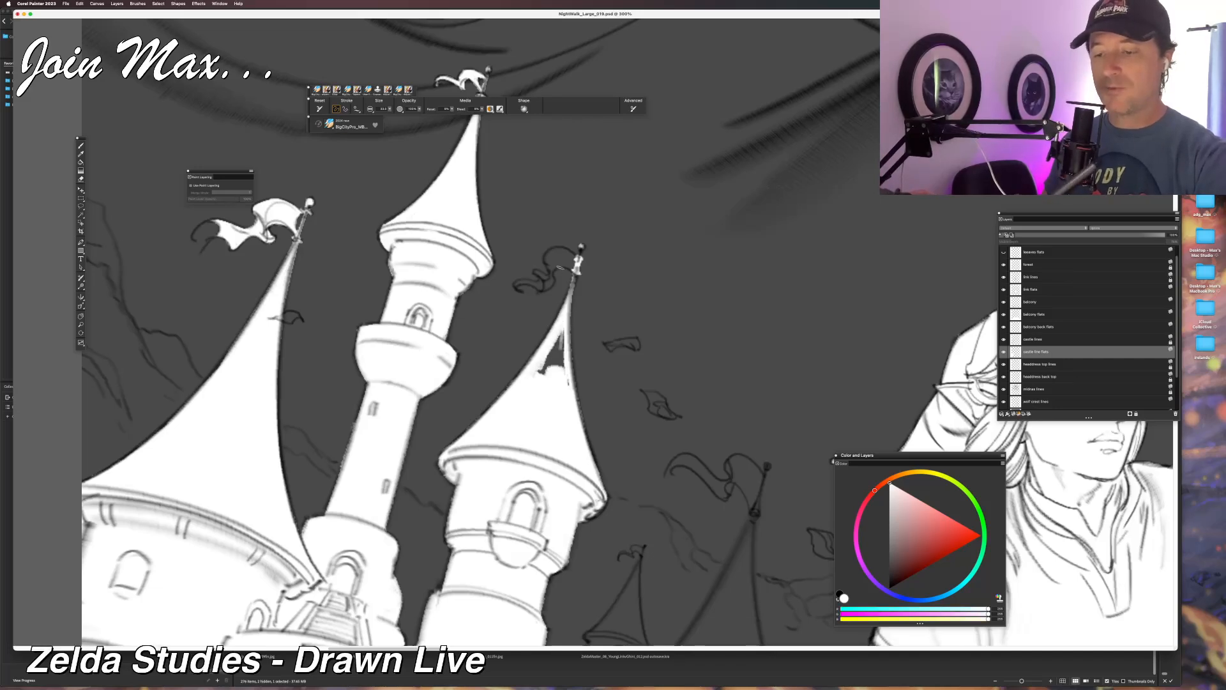
mouse_move(562, 327)
left_mouse_down()
mouse_move(548, 372)
mouse_move(565, 373)
mouse_move(539, 372)
left_mouse_up()
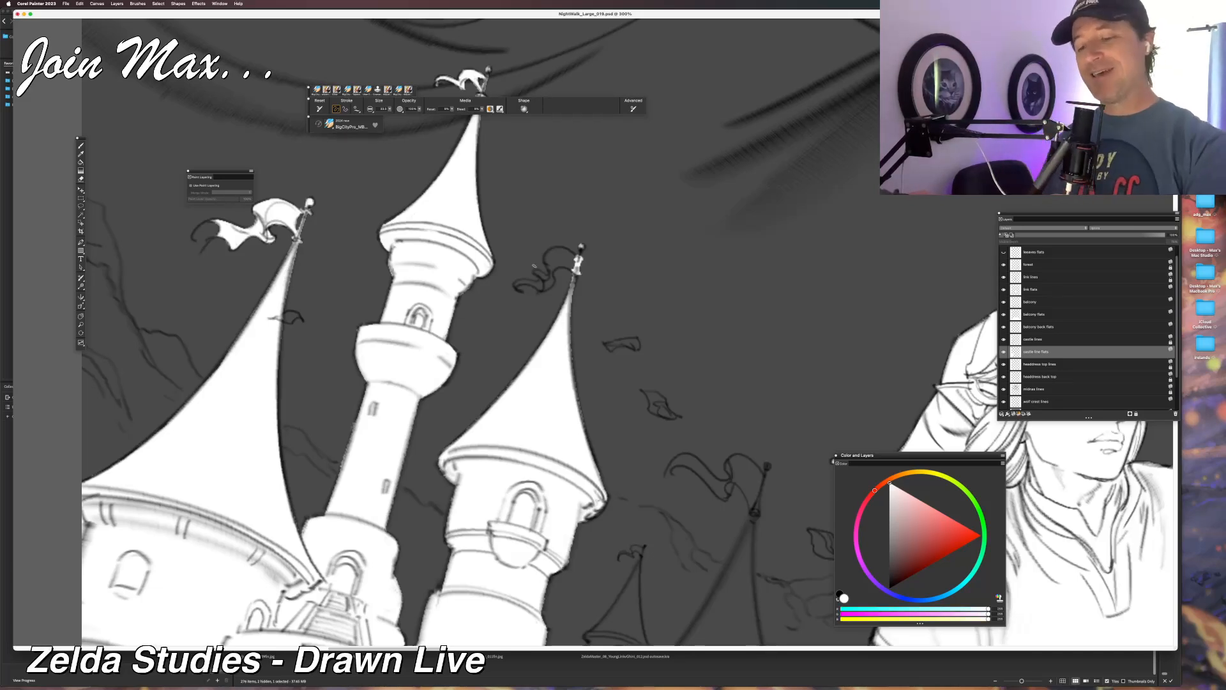
Fill the waving flag above the round middle tower with white, including its curled tail.
mouse_move(540, 275)
left_mouse_down()
mouse_move(551, 286)
mouse_move(554, 266)
left_mouse_up()
mouse_move(554, 263)
left_mouse_down()
mouse_move(578, 253)
mouse_move(573, 268)
mouse_move(574, 255)
mouse_move(554, 262)
left_mouse_up()
key("super+z")
mouse_move(566, 253)
left_mouse_down()
mouse_move(560, 262)
mouse_move(573, 252)
left_mouse_up()
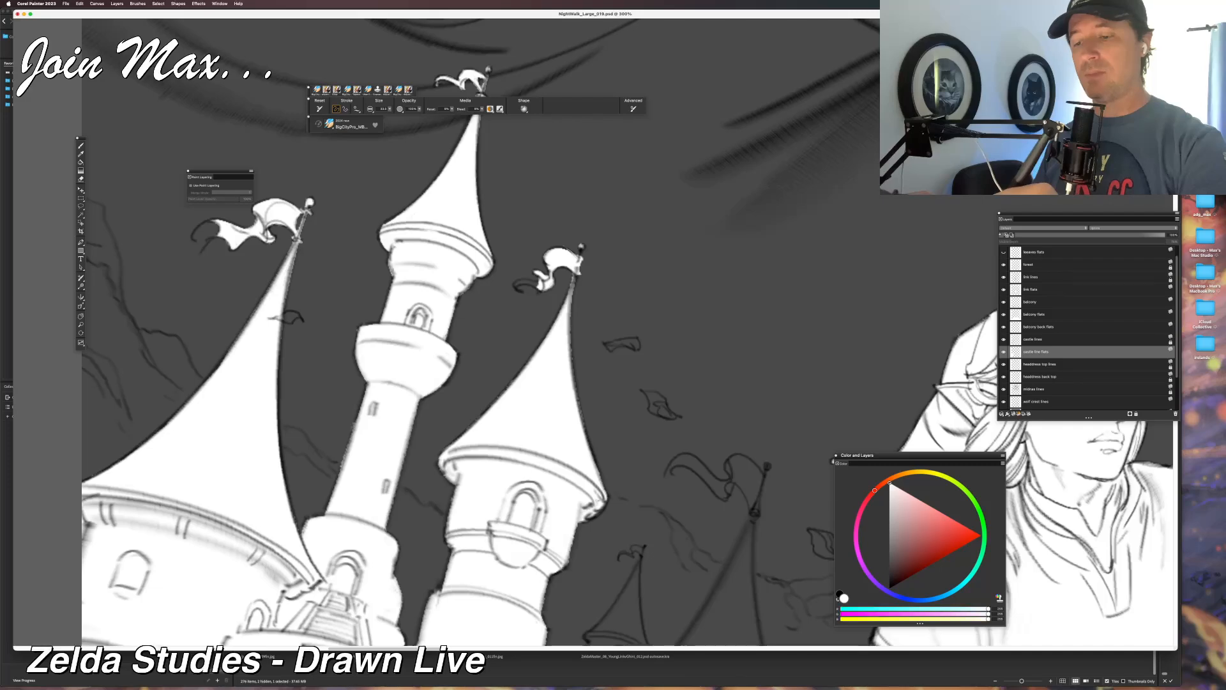
left_click_drag(518, 289, 538, 283)
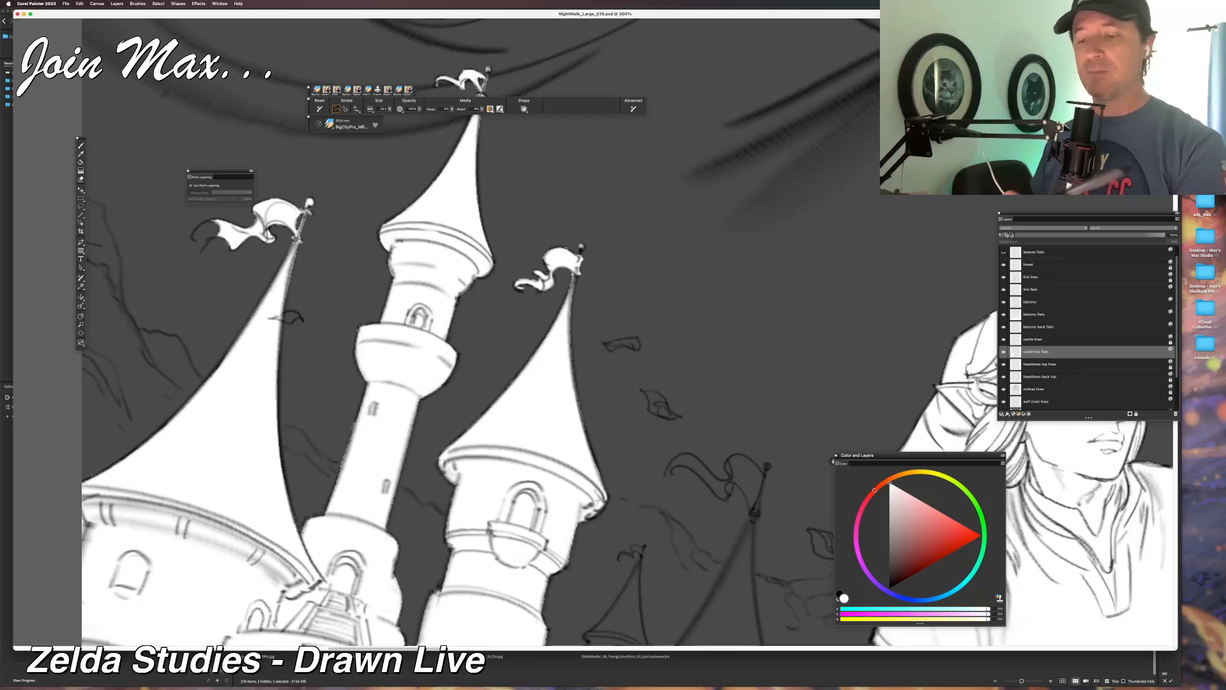
Fill the lower part of the large roof beside the balcony with white, starting up its left slope.
key("super+minus")
left_click_drag(471, 626, 380, 419)
key("super+plus")
left_click_drag(496, 424, 626, 474)
mouse_move(541, 413)
left_mouse_down()
mouse_move(578, 442)
mouse_move(668, 474)
left_mouse_up()
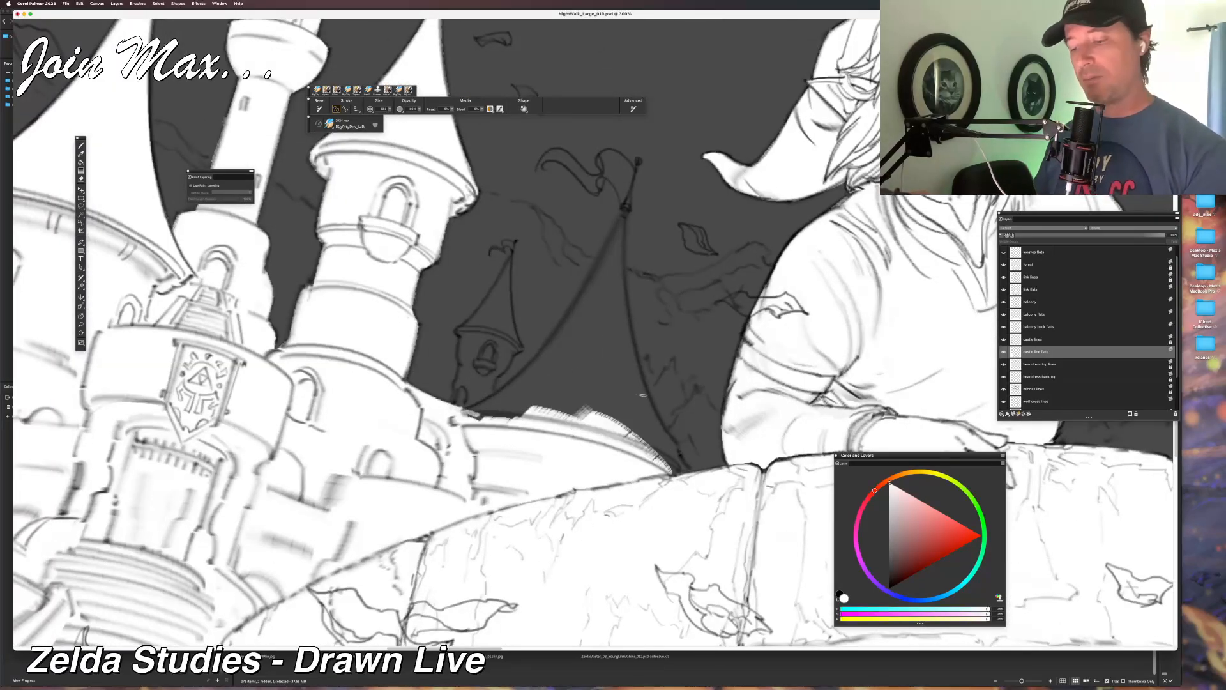
mouse_move(658, 424)
left_mouse_down()
mouse_move(683, 466)
mouse_move(666, 477)
mouse_move(656, 424)
mouse_move(612, 372)
left_mouse_up()
mouse_move(519, 391)
left_mouse_down()
mouse_move(474, 414)
mouse_move(528, 384)
left_mouse_up()
left_click_drag(528, 383, 470, 410)
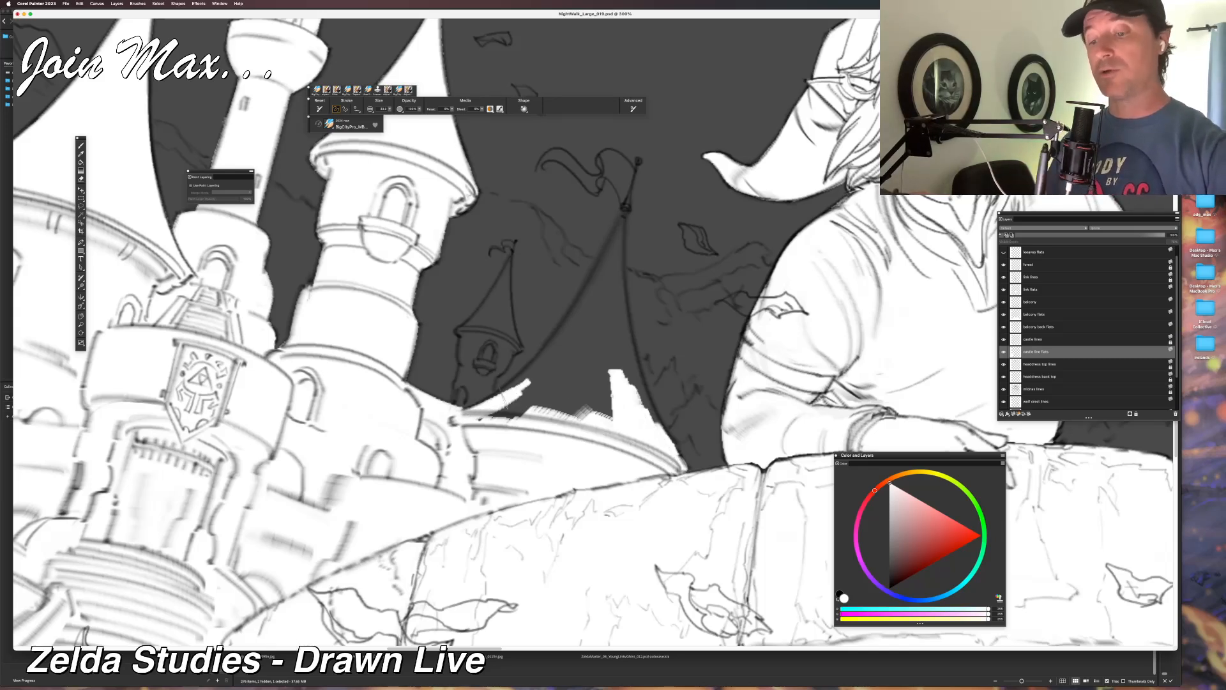
Extend the white fill up the left slope of the roof beside the balcony to its peak.
left_click_drag(509, 389, 538, 370)
mouse_move(474, 406)
left_mouse_down()
mouse_move(543, 361)
mouse_move(493, 417)
mouse_move(585, 345)
mouse_move(622, 370)
left_mouse_up()
key("super+z")
left_click_drag(551, 336, 493, 422)
mouse_move(541, 366)
left_mouse_down()
mouse_move(475, 435)
mouse_move(504, 414)
left_mouse_up()
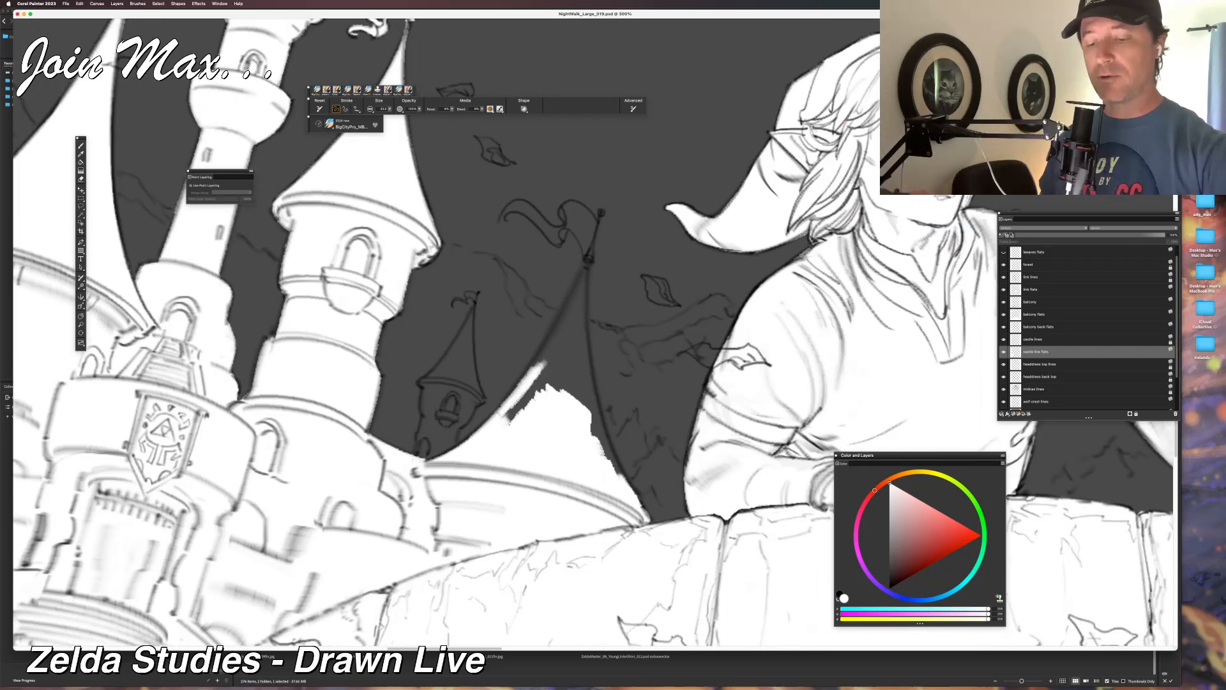
mouse_move(560, 353)
left_mouse_down()
mouse_move(515, 415)
mouse_move(578, 287)
mouse_move(560, 314)
left_mouse_up()
key("super+z")
mouse_move(584, 266)
left_mouse_down()
mouse_move(542, 357)
mouse_move(496, 411)
left_mouse_up()
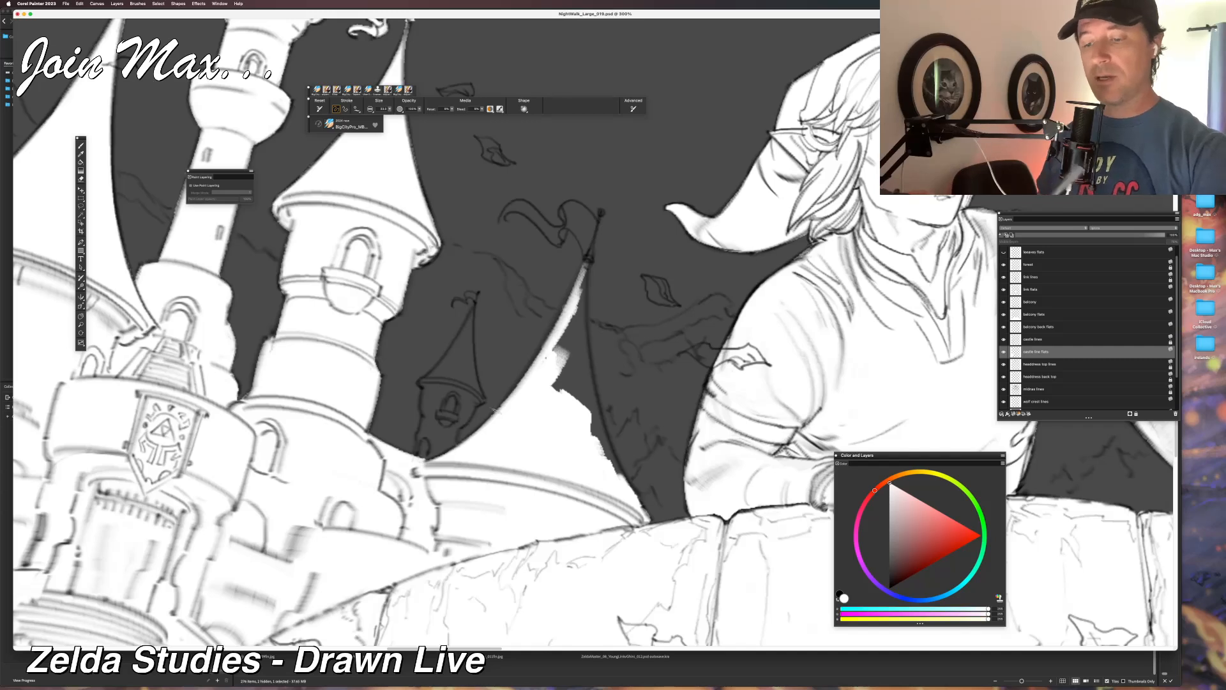
Fill the upper interior and right slope of the roof beside the balcony with white.
mouse_move(566, 333)
left_mouse_down()
mouse_move(564, 385)
mouse_move(583, 403)
left_mouse_up()
left_click_drag(587, 266, 582, 332)
mouse_move(586, 267)
left_mouse_down()
mouse_move(585, 387)
mouse_move(578, 296)
mouse_move(574, 336)
mouse_move(586, 379)
left_mouse_up()
left_click_drag(585, 306, 593, 412)
left_click_drag(585, 317, 595, 407)
left_click_drag(588, 346, 604, 446)
left_click_drag(582, 331, 605, 450)
left_click_drag(589, 358, 609, 450)
key("super+z")
key("super+z")
key("super+z")
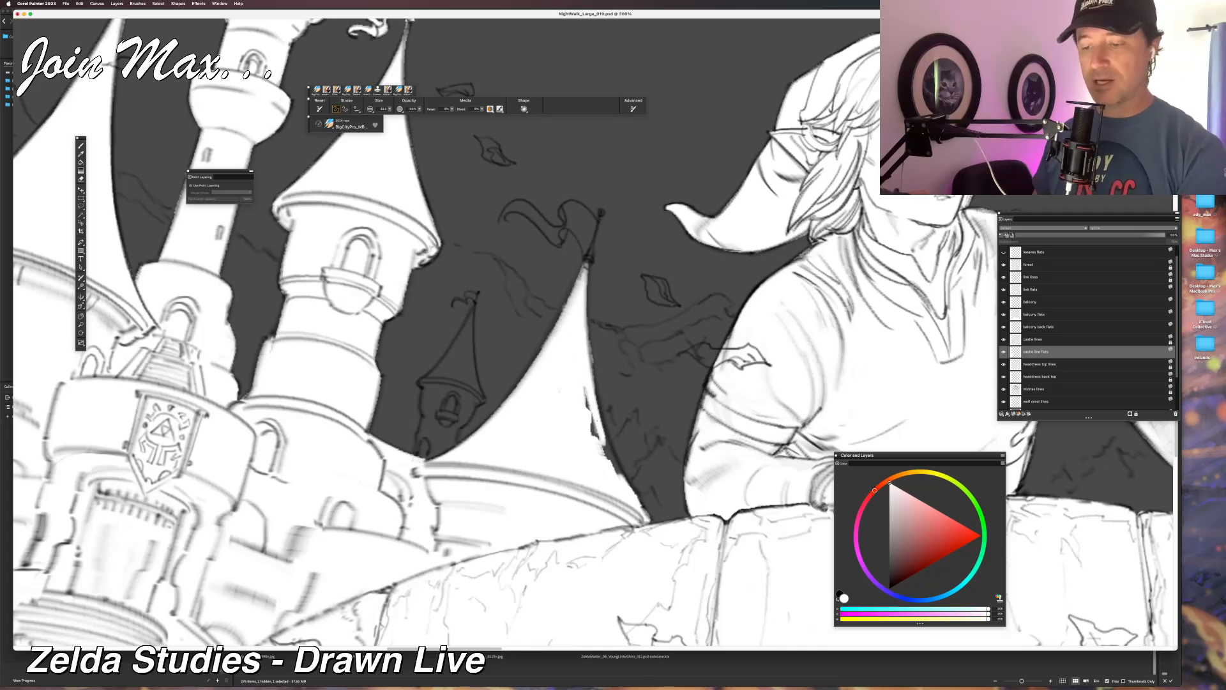
Close the remaining gaps along the lower right edge of the roof beside the balcony with white.
left_click_drag(595, 409, 608, 450)
left_click_drag(591, 384, 623, 476)
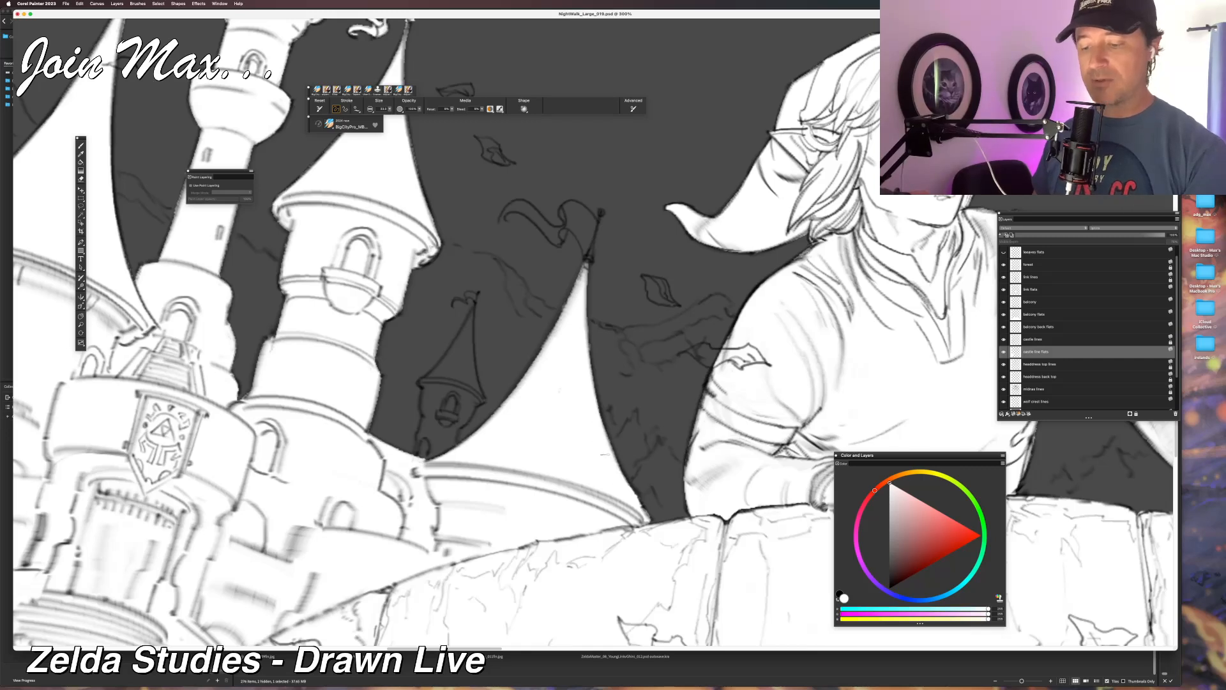
left_click_drag(593, 396, 623, 478)
key("super+z")
key("super+z")
left_click_drag(592, 387, 609, 441)
key("super+z")
left_click_drag(593, 382, 613, 453)
key("super+z")
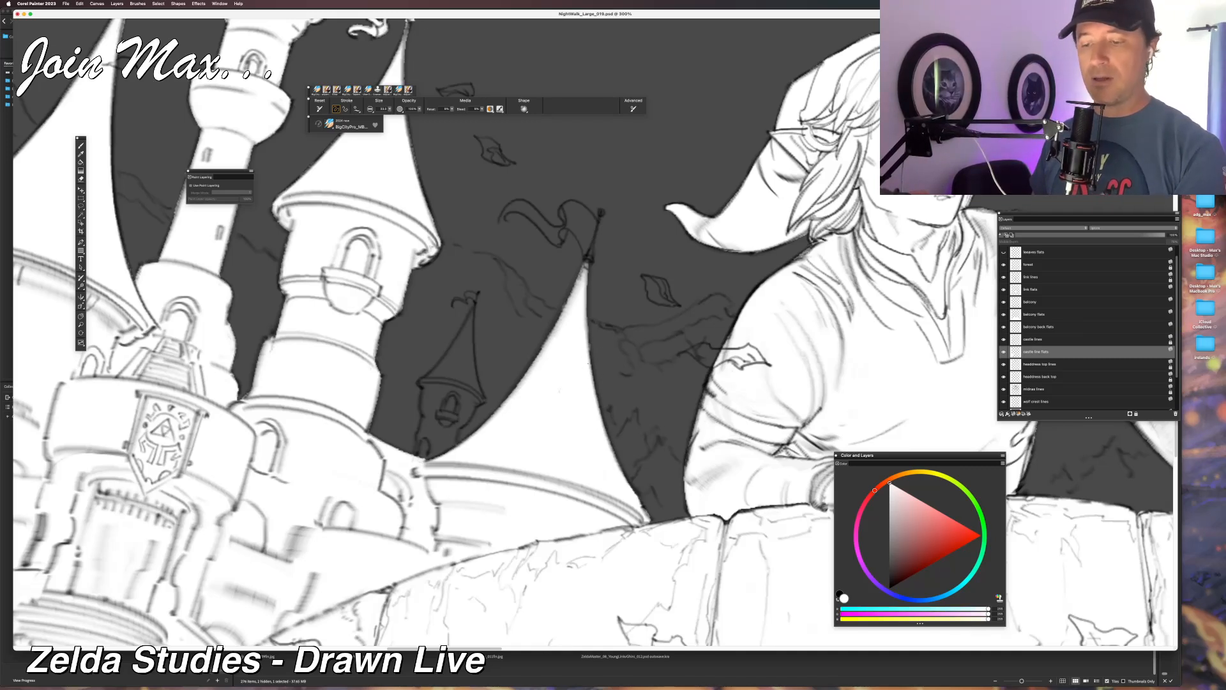
Paint the flagpole and waving flag above the roof beside the balcony white.
left_click_drag(584, 258, 594, 236)
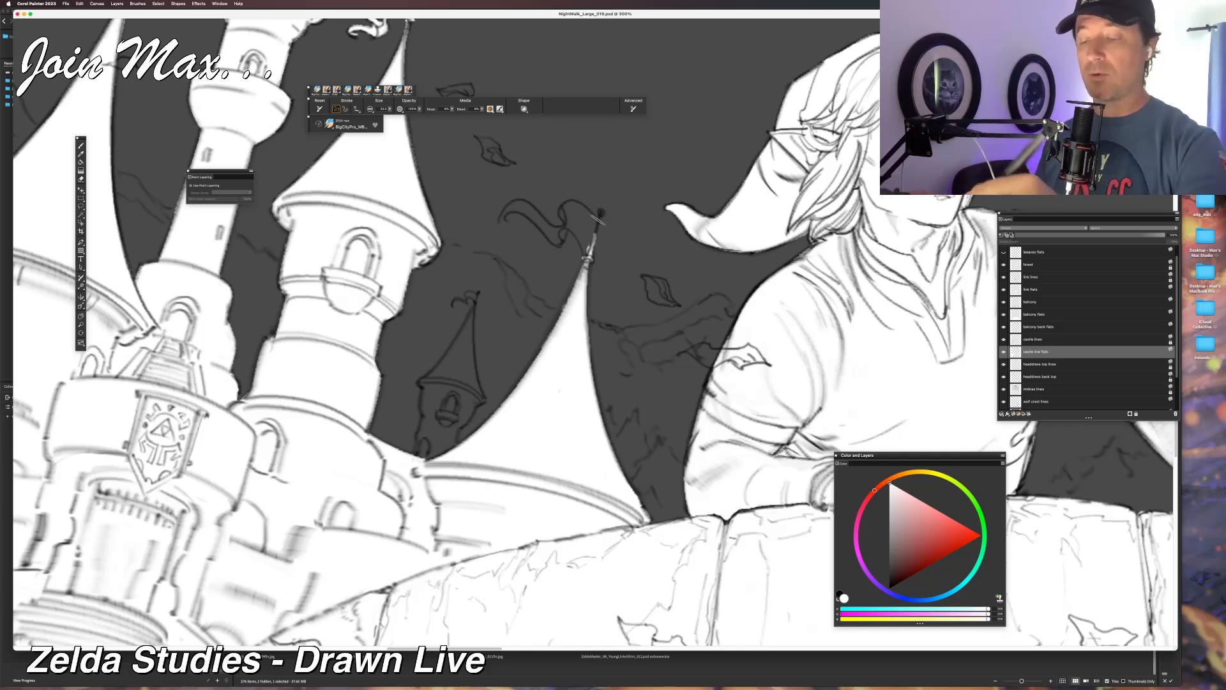
left_click_drag(594, 238, 599, 218)
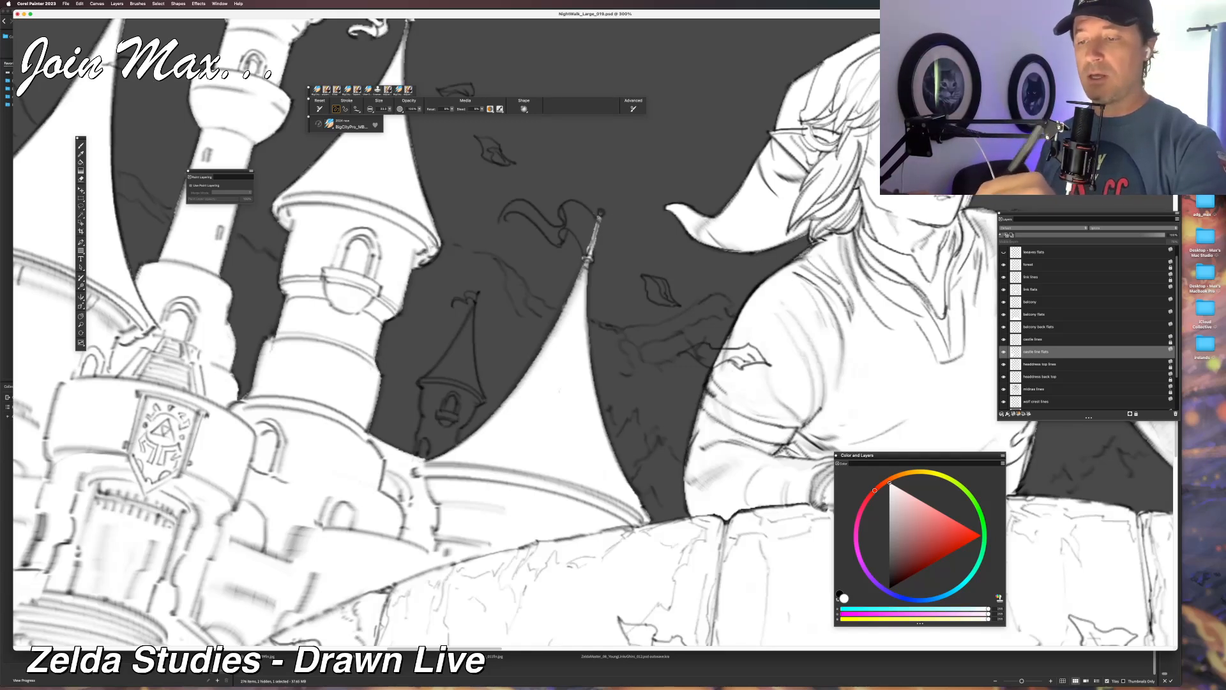
left_click_drag(520, 309, 506, 391)
mouse_move(562, 292)
left_mouse_down()
mouse_move(565, 312)
mouse_move(580, 302)
mouse_move(571, 331)
mouse_move(549, 292)
mouse_move(555, 304)
mouse_move(563, 288)
mouse_move(575, 297)
left_mouse_up()
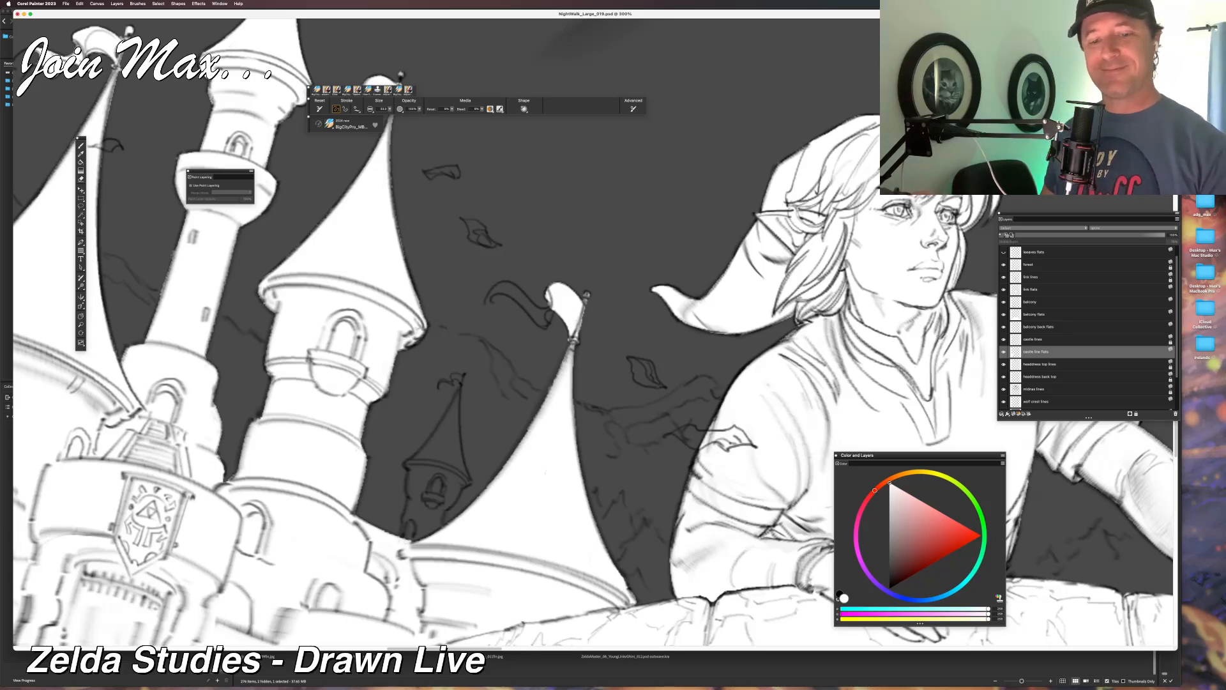
mouse_move(550, 308)
left_mouse_down()
mouse_move(545, 324)
mouse_move(549, 313)
mouse_move(492, 288)
mouse_move(539, 309)
mouse_move(504, 285)
left_mouse_up()
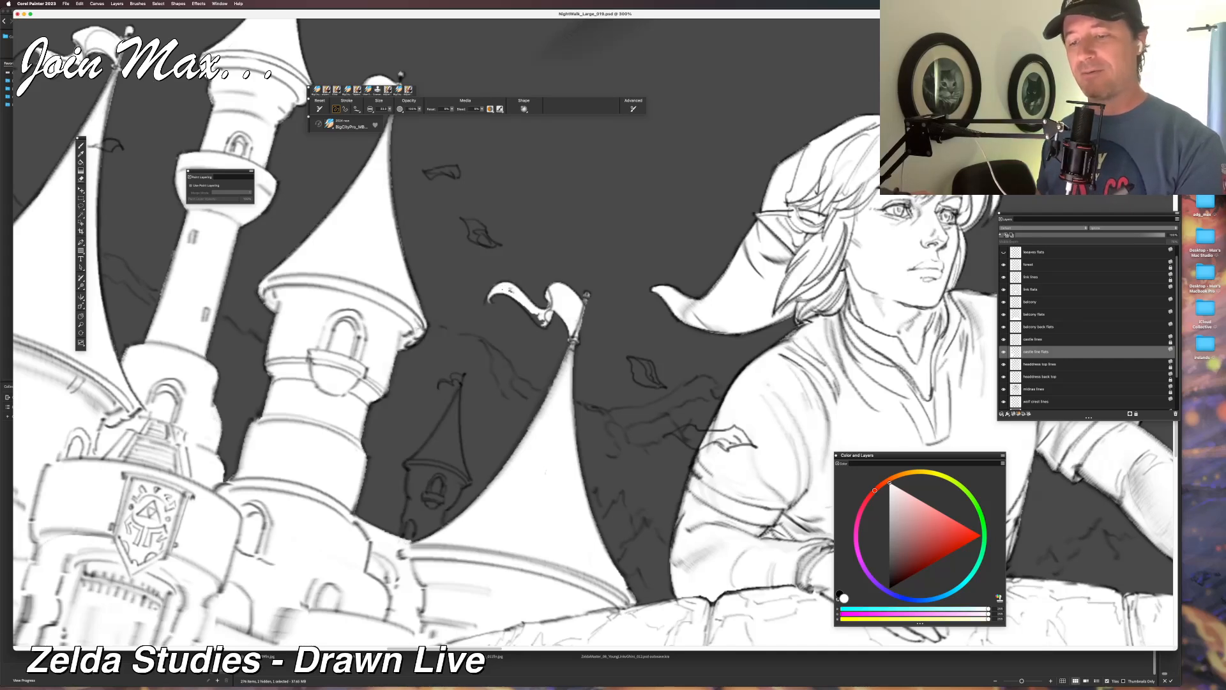
left_click_drag(525, 307, 539, 314)
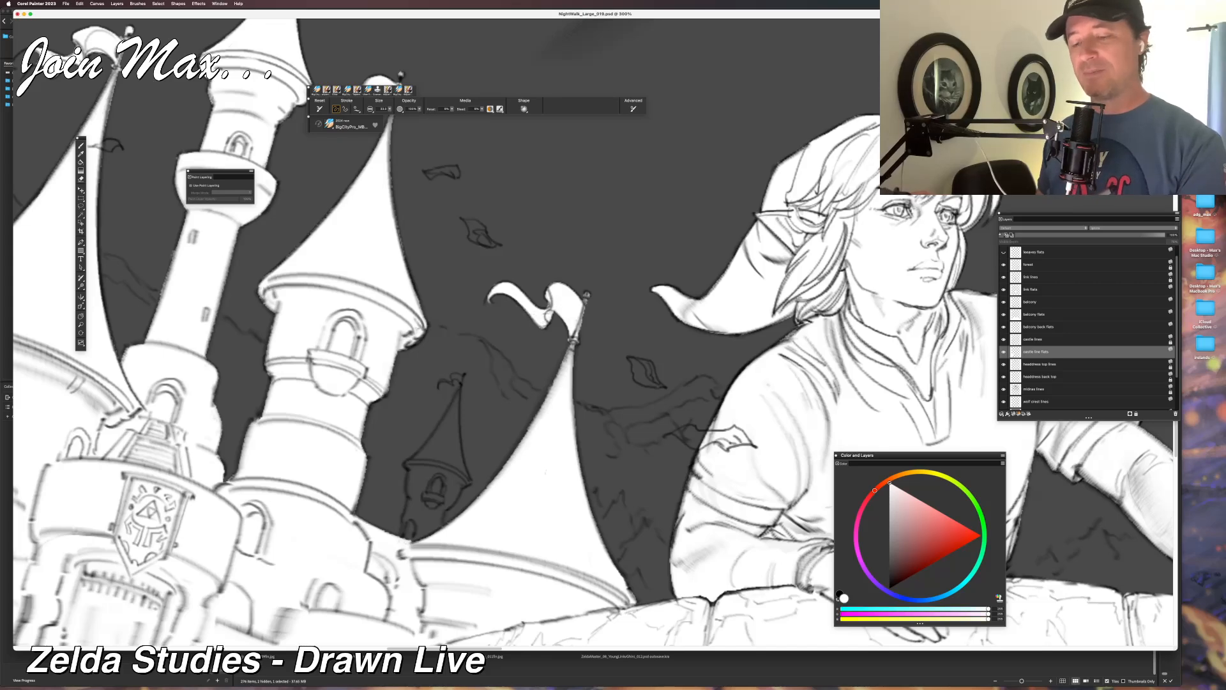
Fill the body, base and eaves of the small distant tower between the two large roofs with white.
key("super+minus")
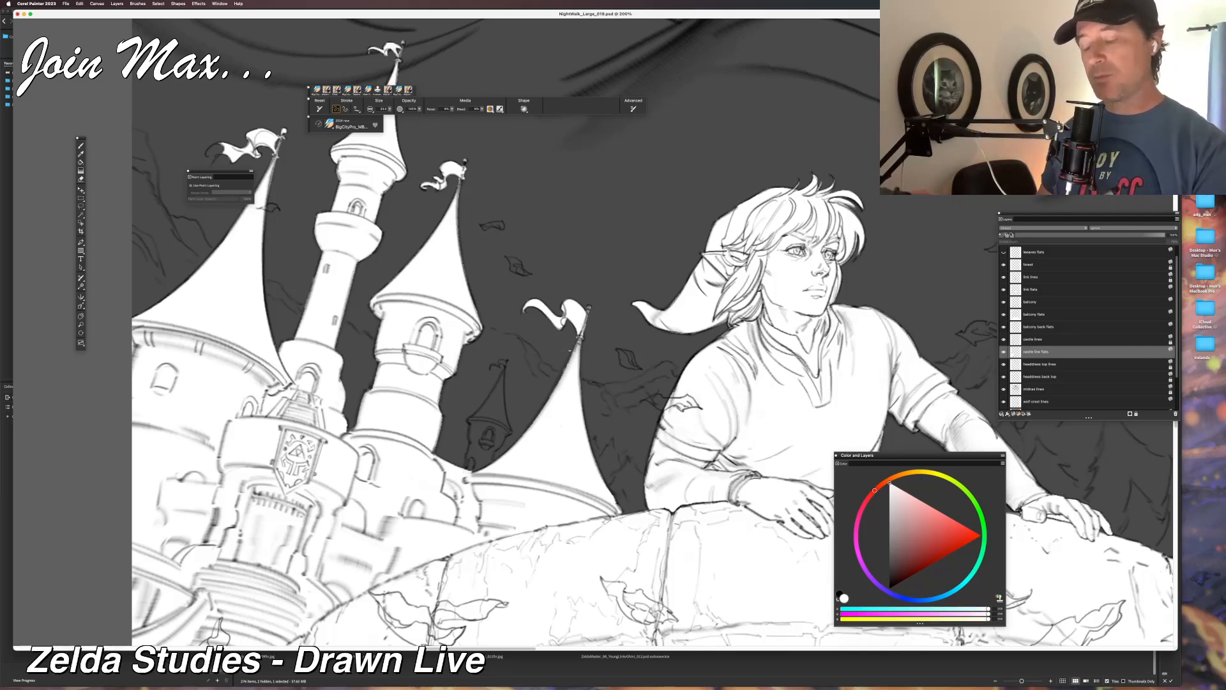
key("super+plus")
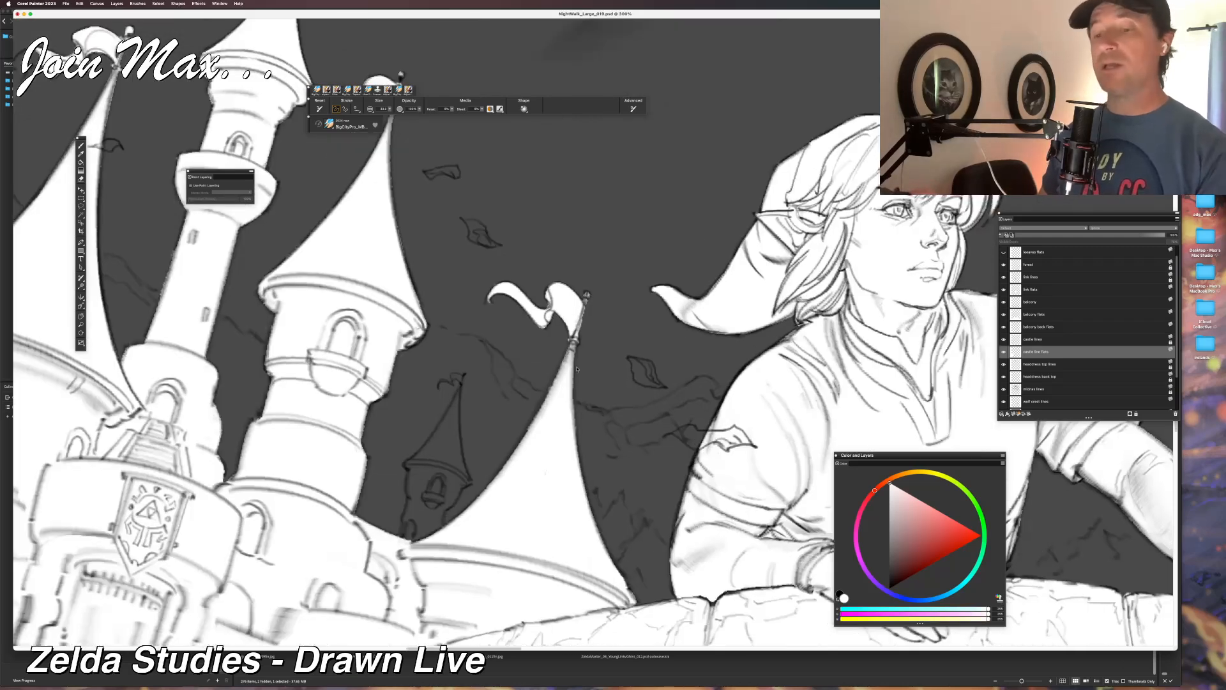
left_click_drag(415, 500, 488, 406)
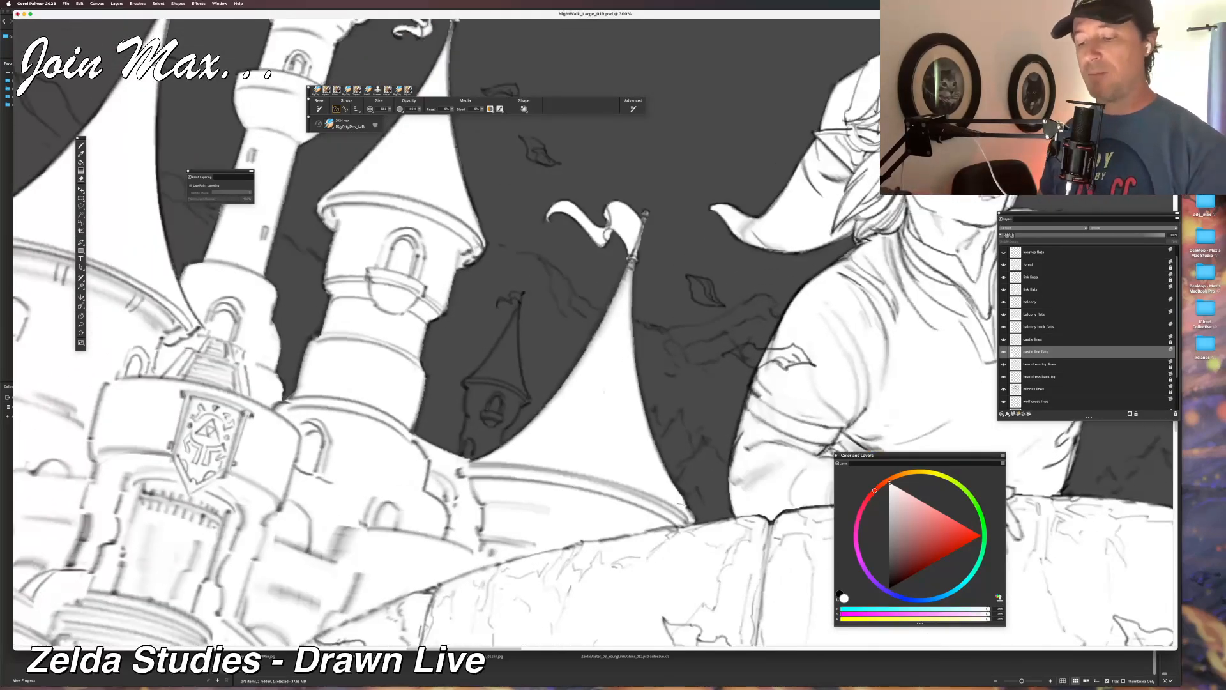
mouse_move(679, 499)
left_mouse_down()
mouse_move(687, 507)
mouse_move(676, 500)
left_mouse_up()
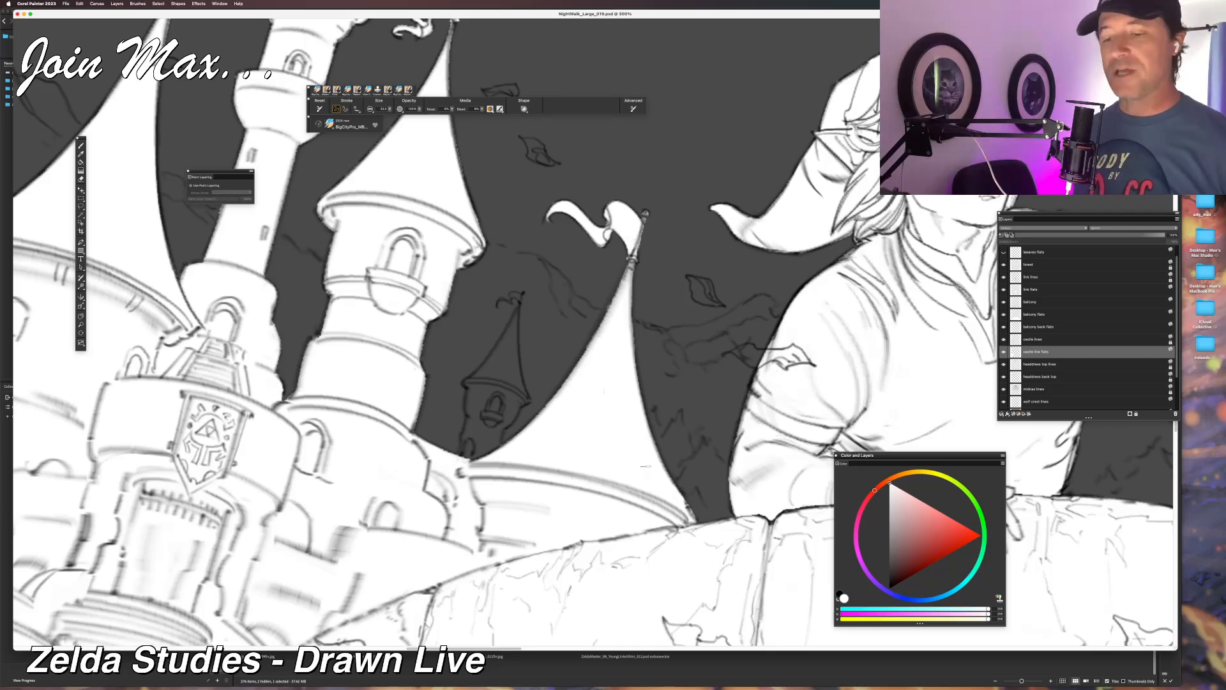
mouse_move(503, 391)
left_mouse_down()
mouse_move(492, 432)
mouse_move(521, 381)
mouse_move(505, 425)
mouse_move(516, 383)
mouse_move(505, 425)
mouse_move(518, 393)
mouse_move(511, 409)
mouse_move(517, 367)
mouse_move(524, 405)
left_mouse_up()
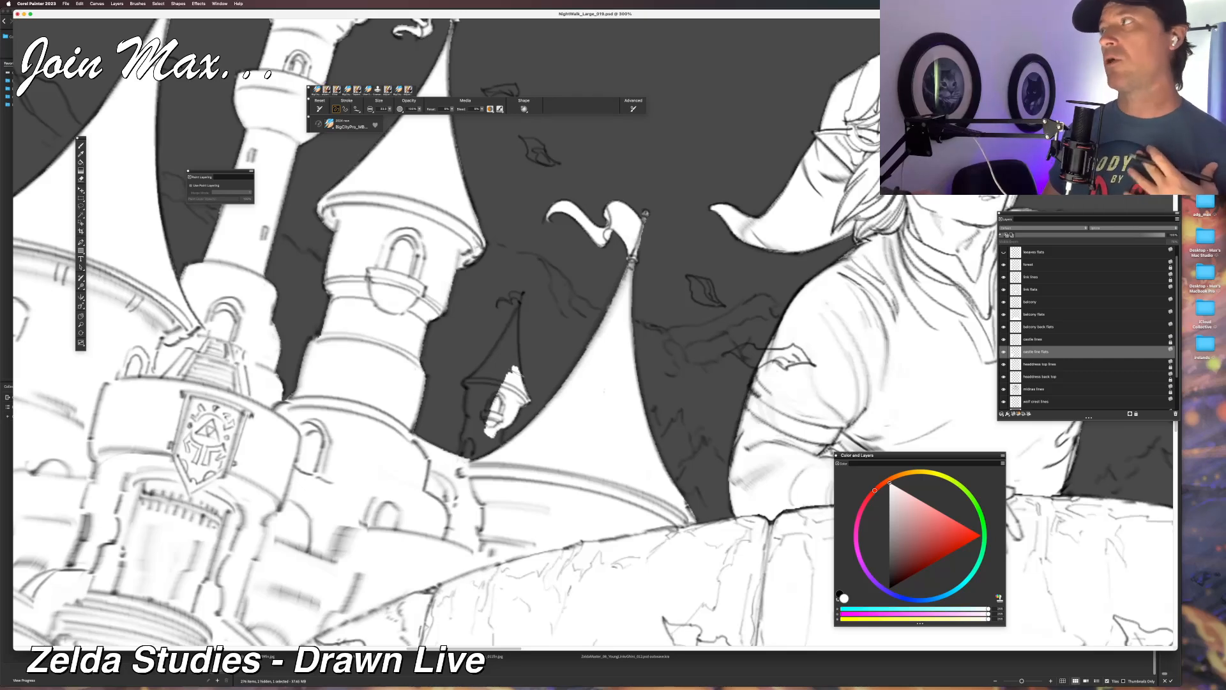
left_click_drag(511, 366, 486, 412)
mouse_move(486, 412)
left_mouse_down()
mouse_move(500, 364)
mouse_move(511, 369)
mouse_move(469, 415)
mouse_move(471, 384)
mouse_move(480, 447)
left_mouse_up()
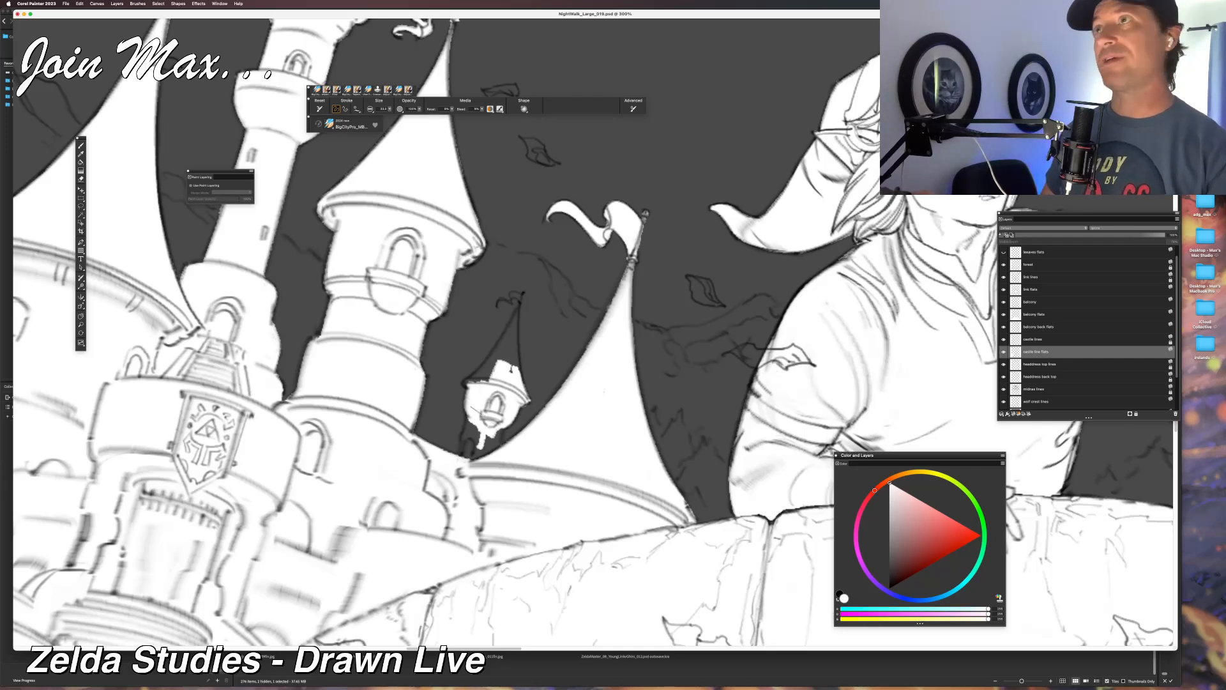
mouse_move(466, 419)
left_mouse_down()
mouse_move(463, 456)
mouse_move(501, 447)
left_mouse_up()
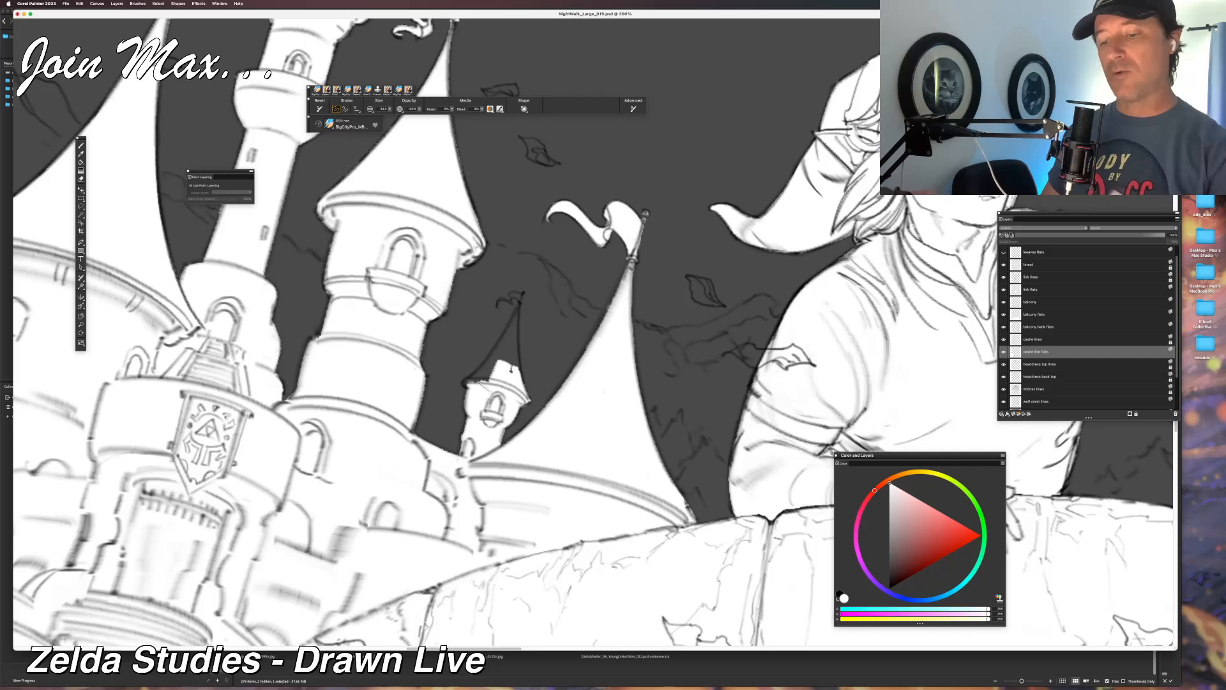
Fill the small distant tower's cone roof up to its peak and its tiny flag with white.
mouse_move(502, 341)
left_mouse_down()
mouse_move(479, 381)
mouse_move(517, 310)
mouse_move(518, 366)
left_mouse_up()
mouse_move(516, 311)
left_mouse_down()
mouse_move(522, 375)
mouse_move(514, 316)
left_mouse_up()
left_click_drag(513, 317, 515, 372)
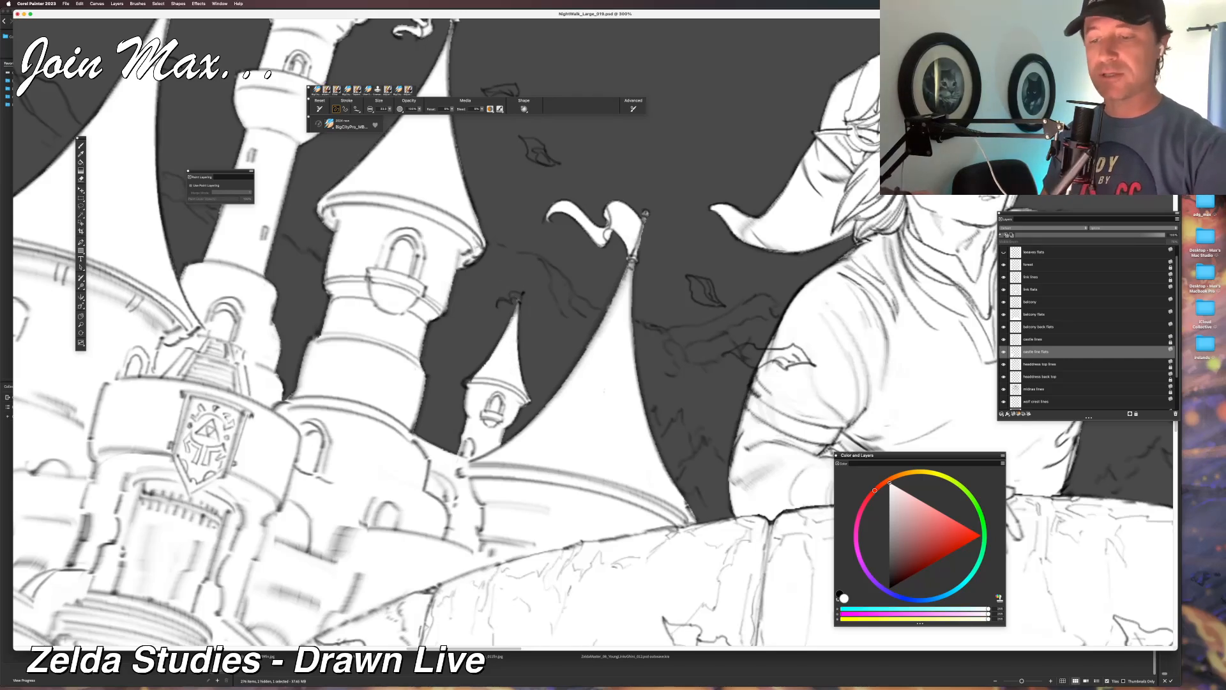
left_click_drag(519, 298, 513, 295)
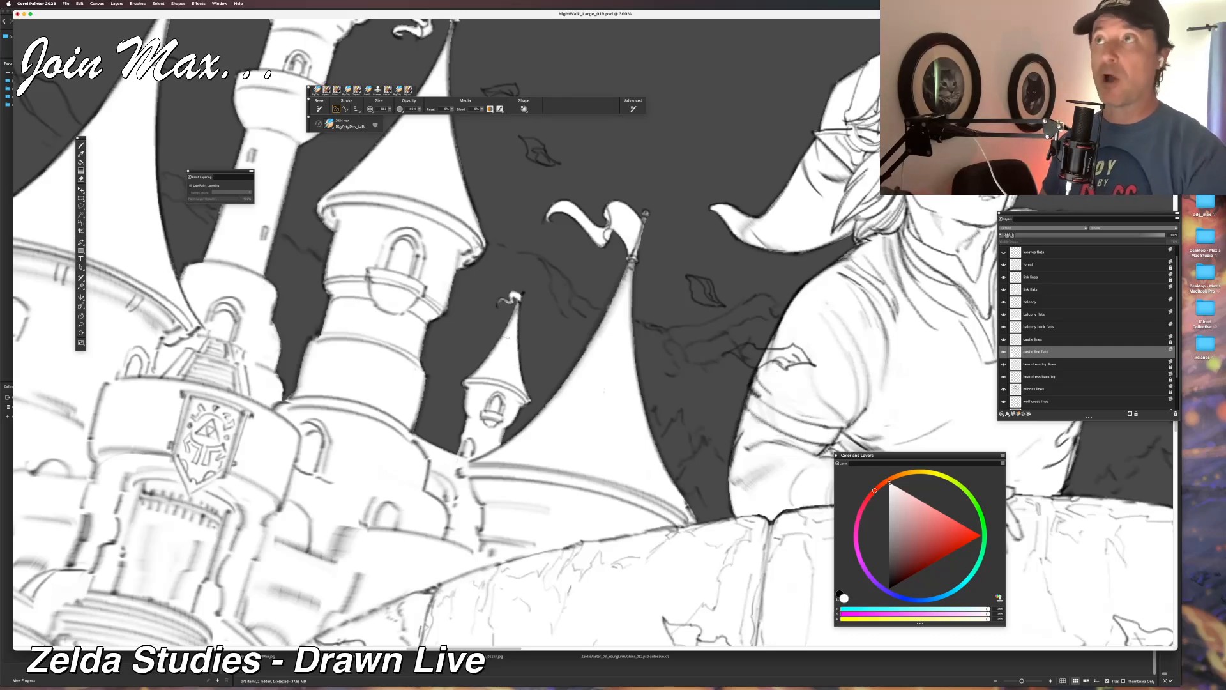
Review the filled castle silhouette against the whole illustration.
key("super+minus")
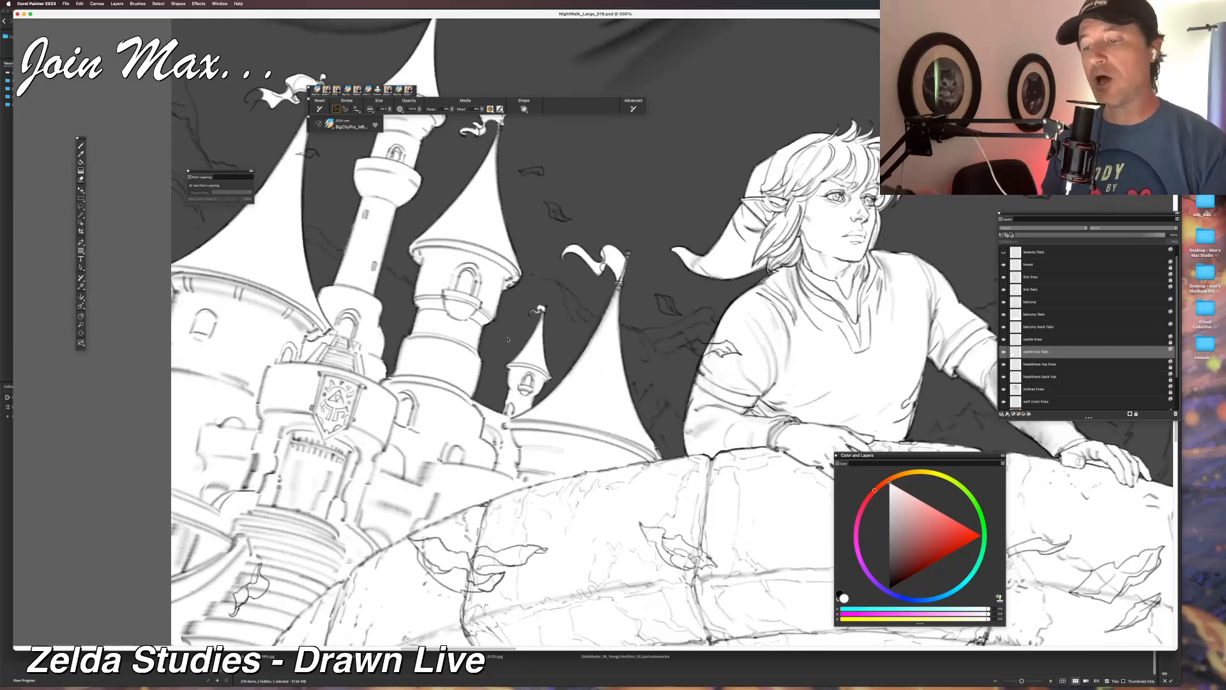
key("super+minus")
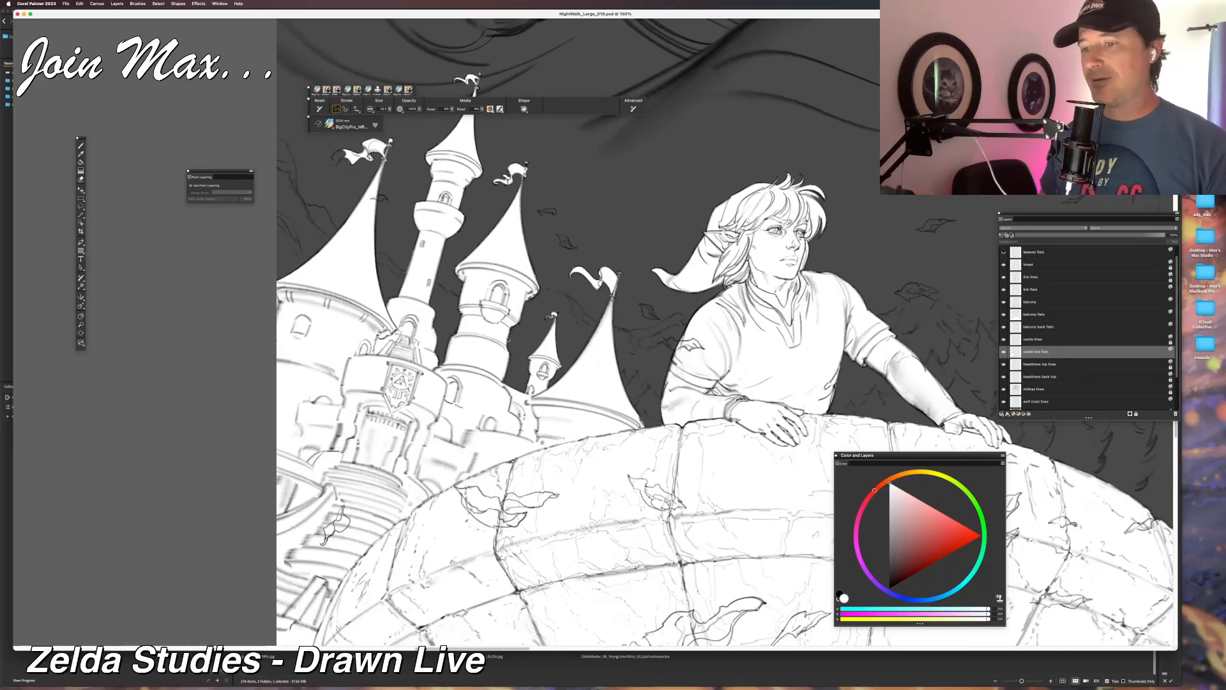
left_click_drag(370, 556, 313, 568)
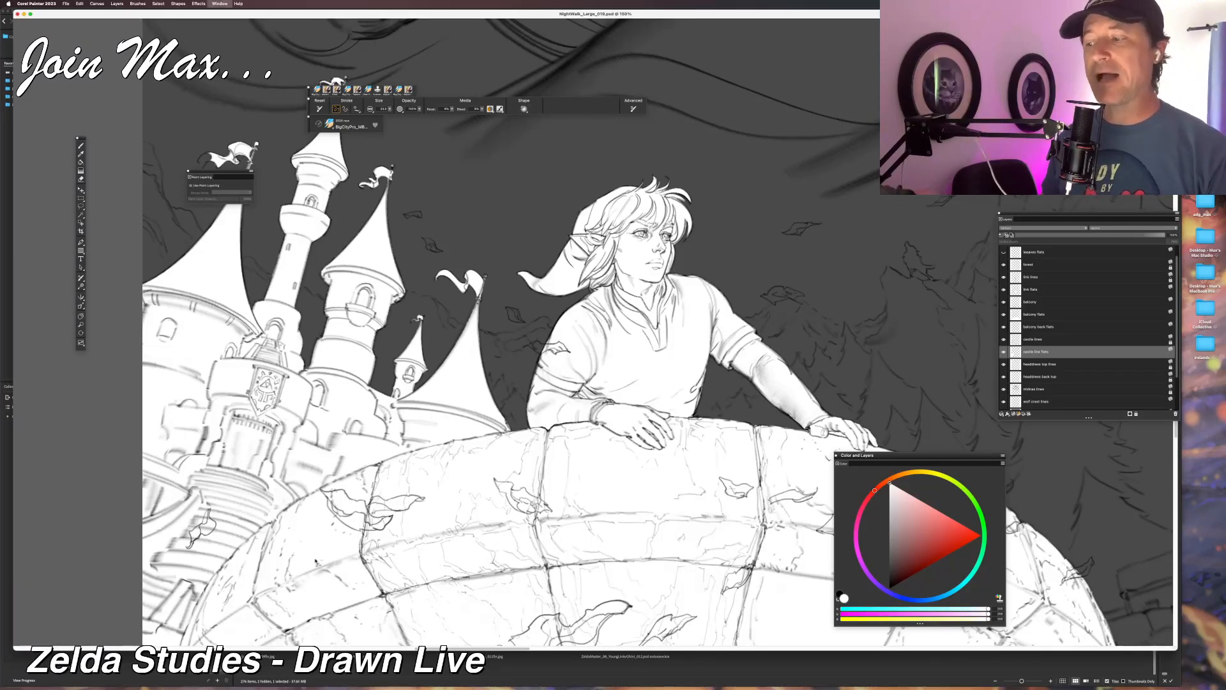
key("super+minus")
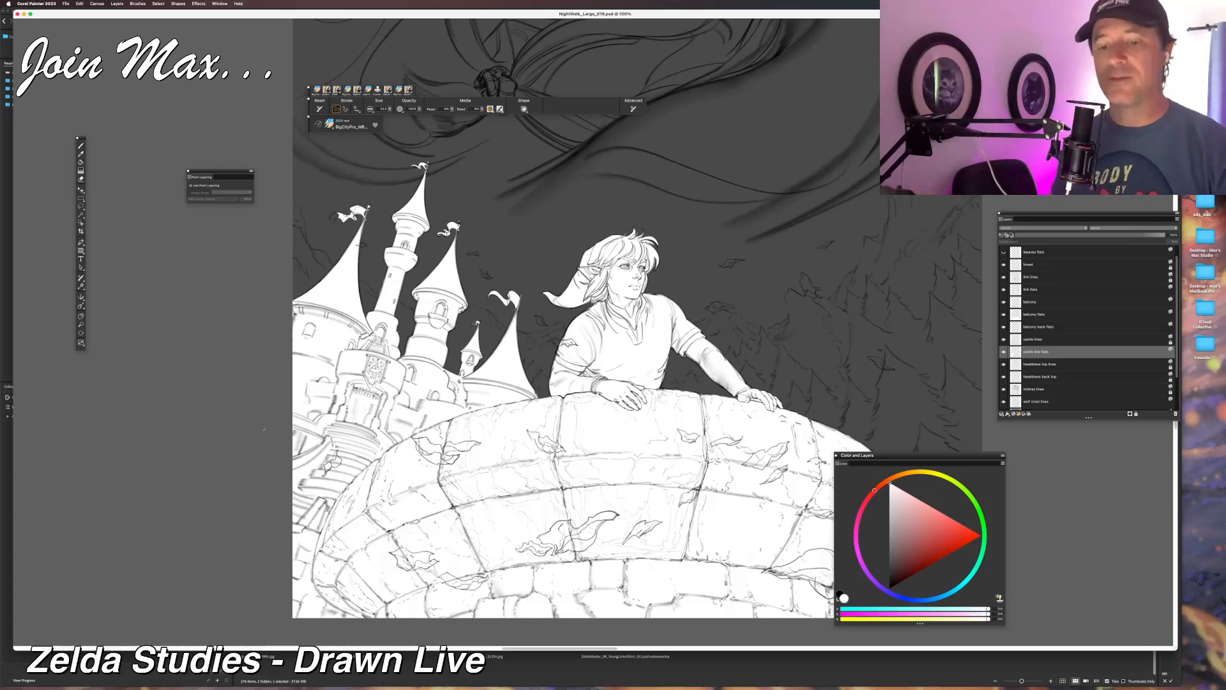
mouse_move(351, 513)
left_mouse_down()
mouse_move(319, 541)
mouse_move(267, 493)
mouse_move(254, 512)
mouse_move(269, 525)
left_mouse_up()
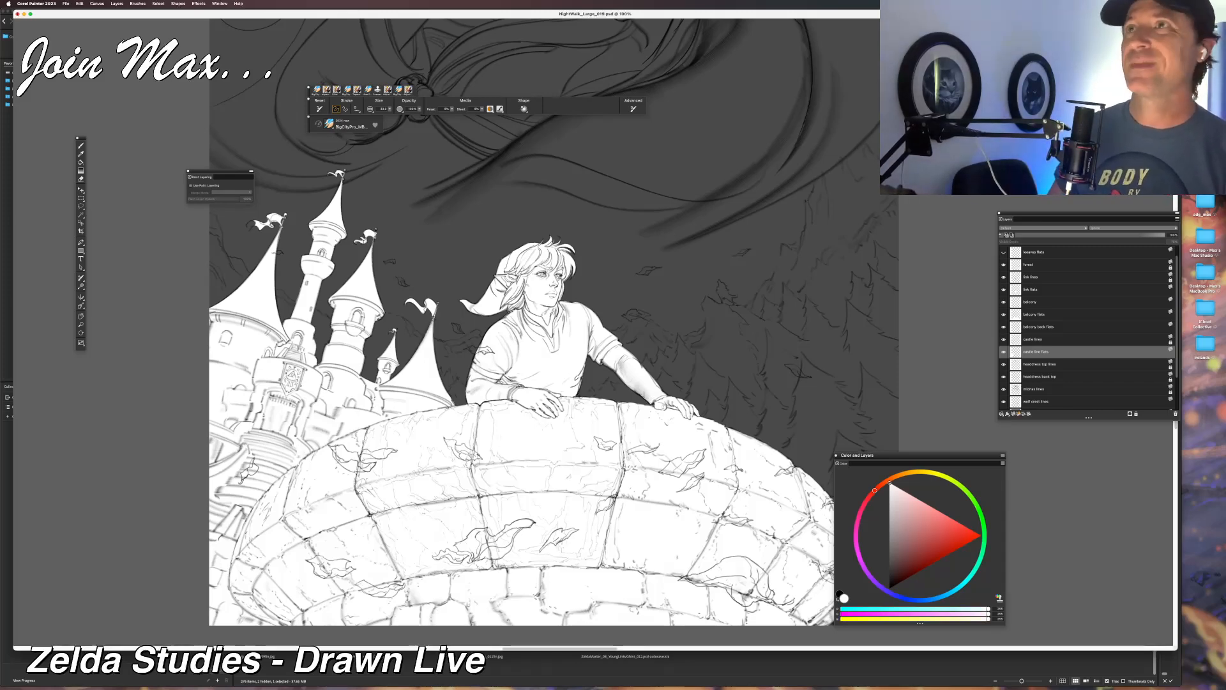
key("super+equal")
key("super+minus")
scroll(397, 521, "right", 2)
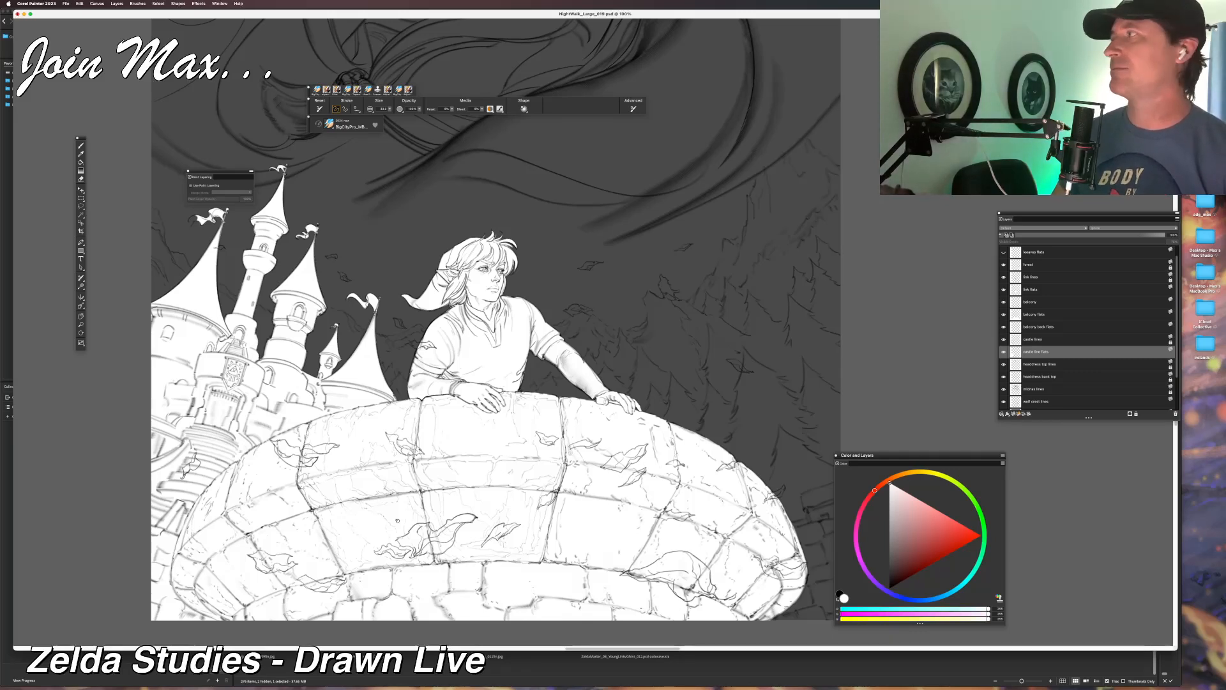
left_click_drag(397, 521, 288, 483)
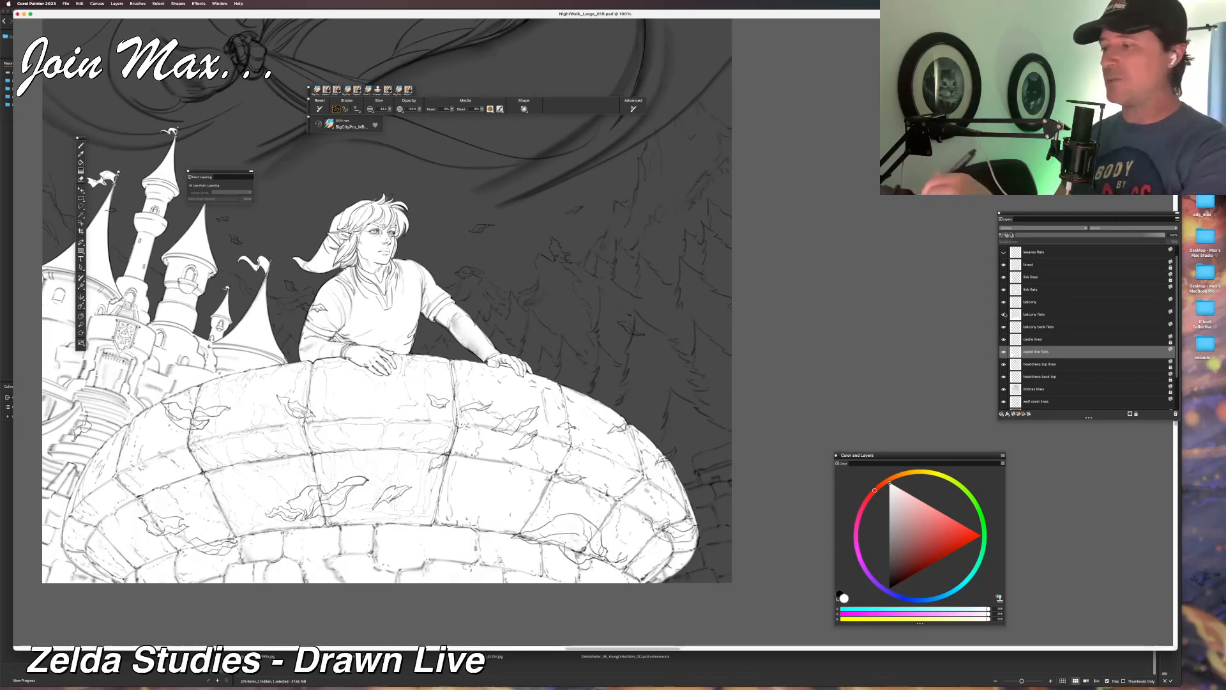
Toggle the castle lines, balcony flats, balcony back flats and castle flats layers off and on to check their contents.
left_click(1003, 339)
left_click(1003, 339)
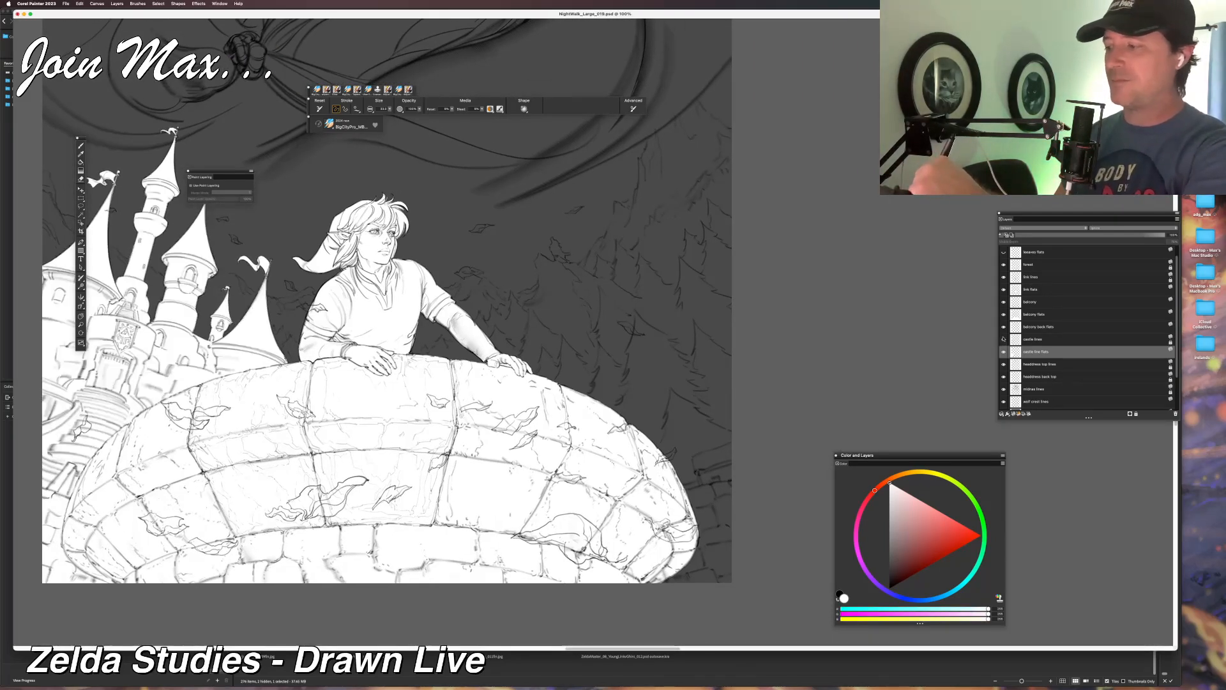
left_click(1003, 327)
left_click(1003, 327)
left_click(1004, 315)
left_click(1004, 315)
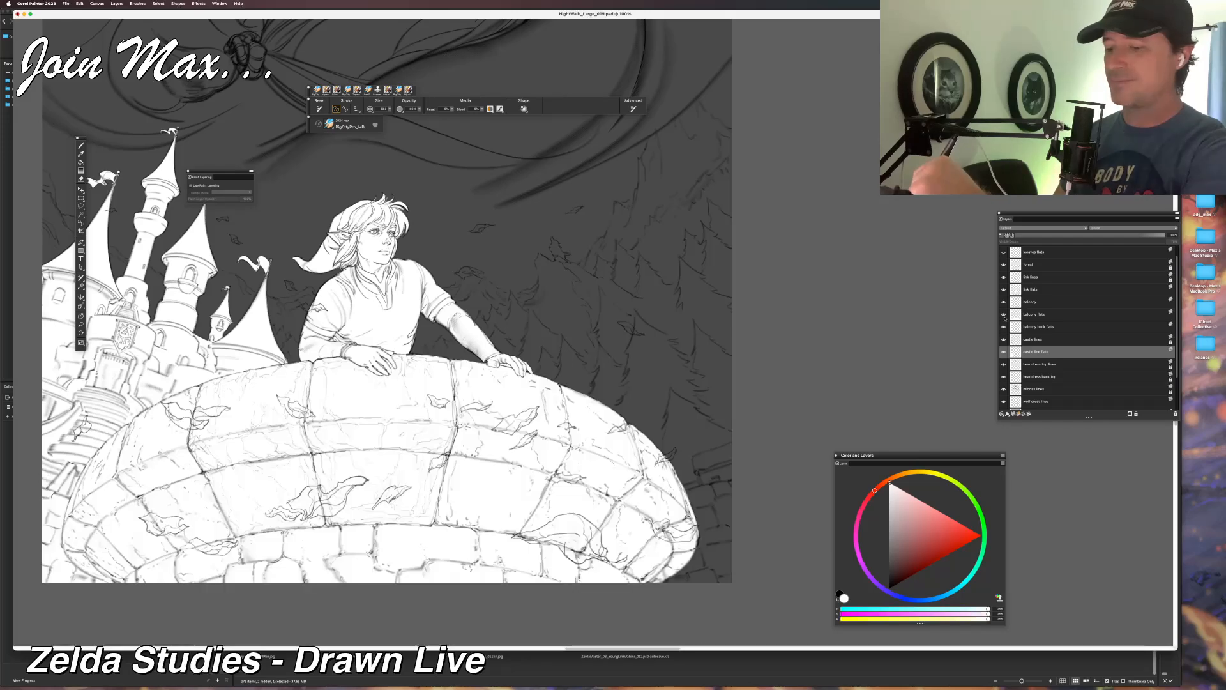
left_click(1004, 352)
left_click(1004, 352)
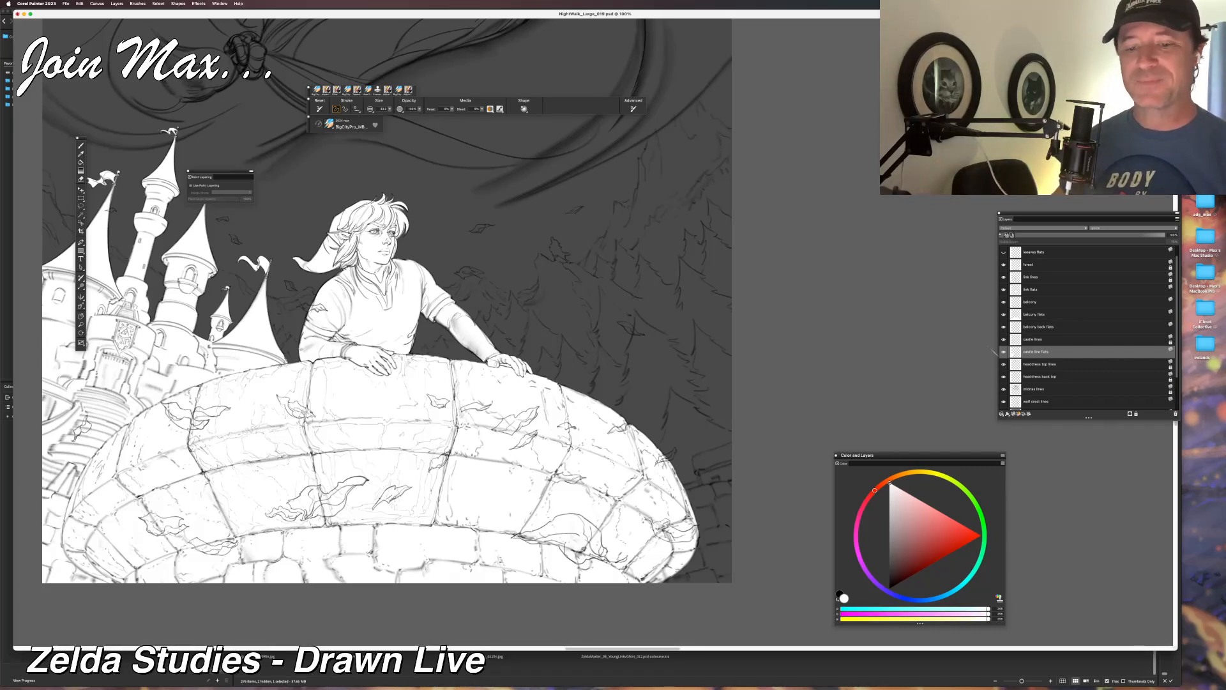
Toggle the two line layers directly above Layer 2 off and on to check what each contains.
scroll(1086, 332, "down", 3)
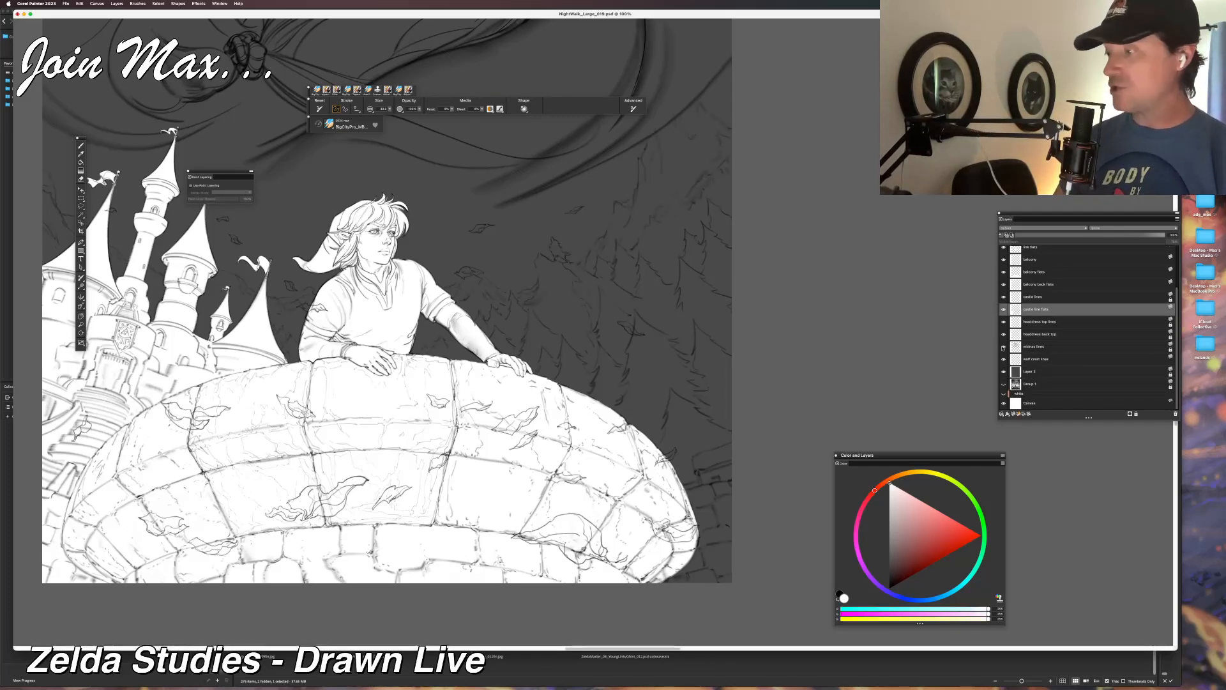
left_click(1003, 347)
left_click(1004, 347)
left_click(1002, 359)
left_click(1003, 359)
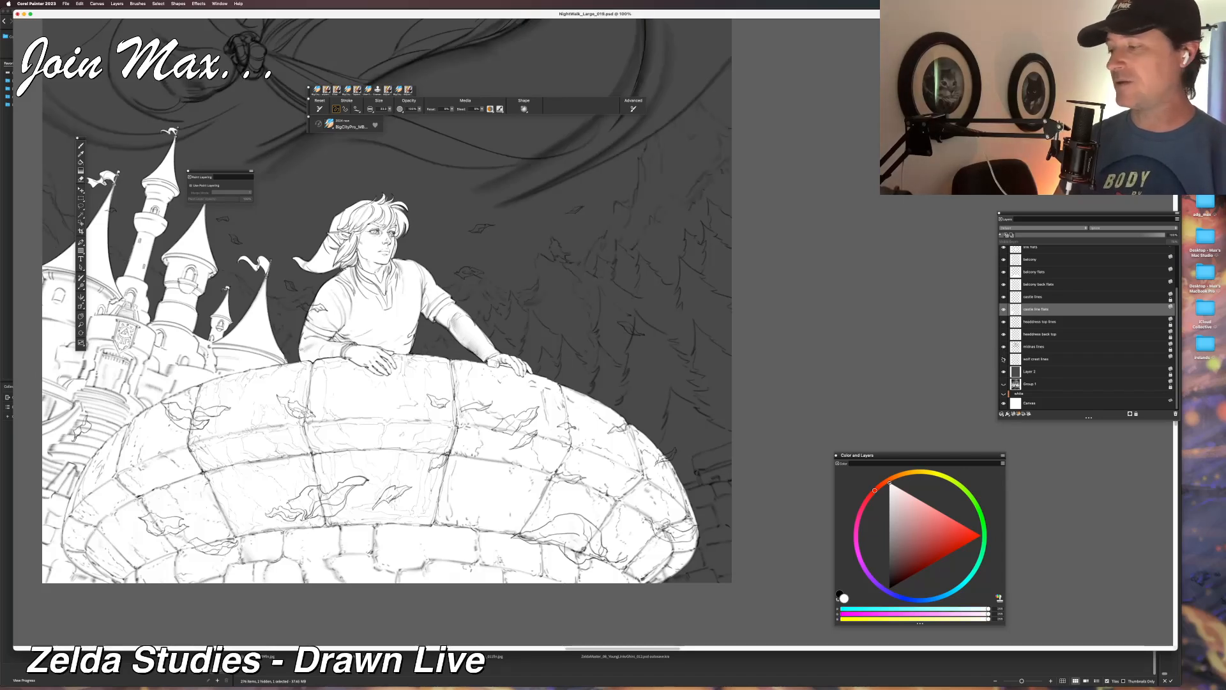
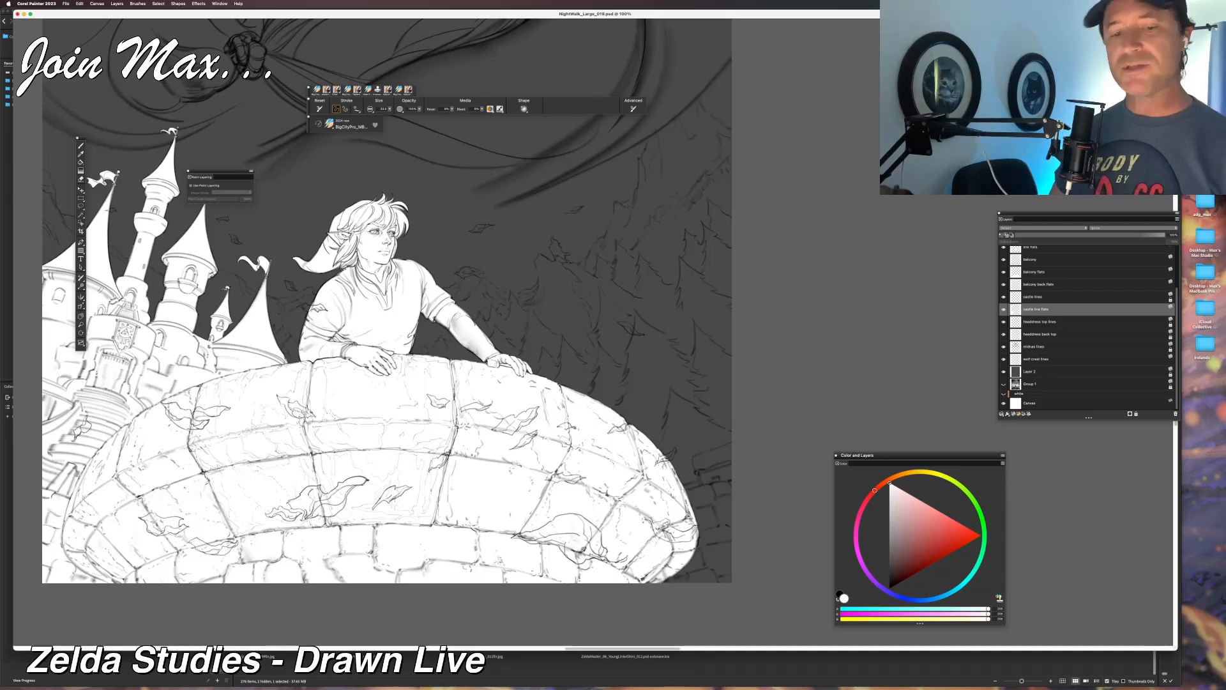
Toggle the castle line flats, castle lines and balcony layers off and on to check what each contains.
key("f")
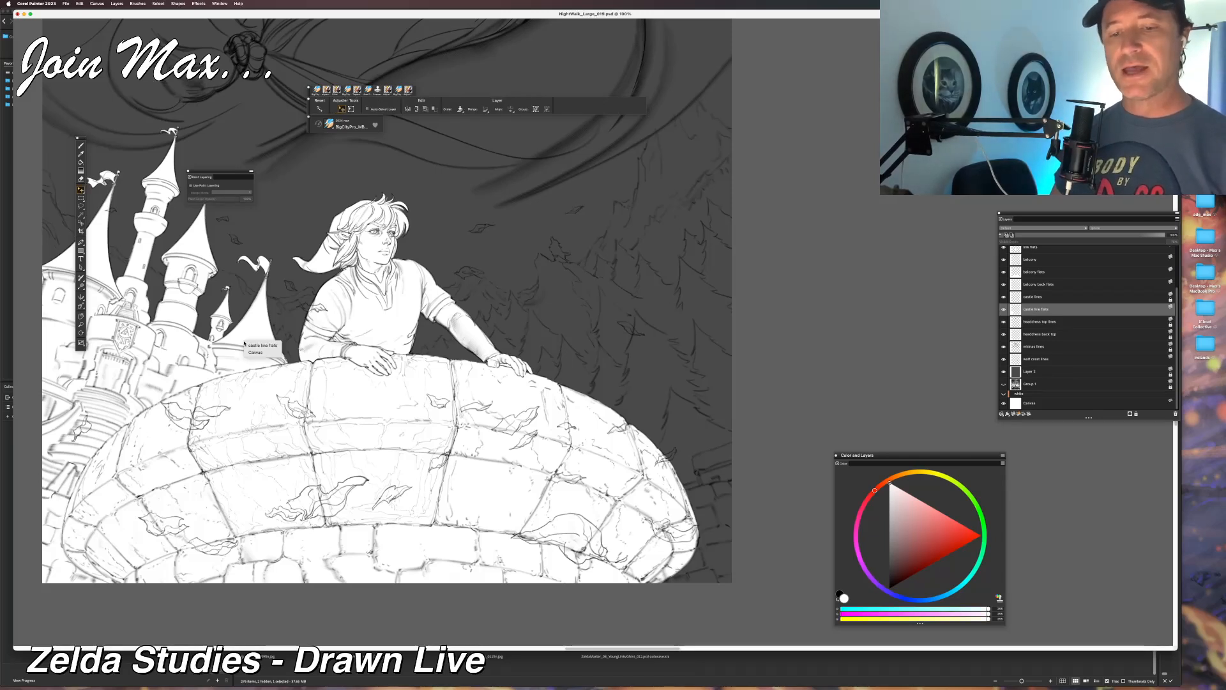
left_click(1005, 311)
left_click(1004, 310)
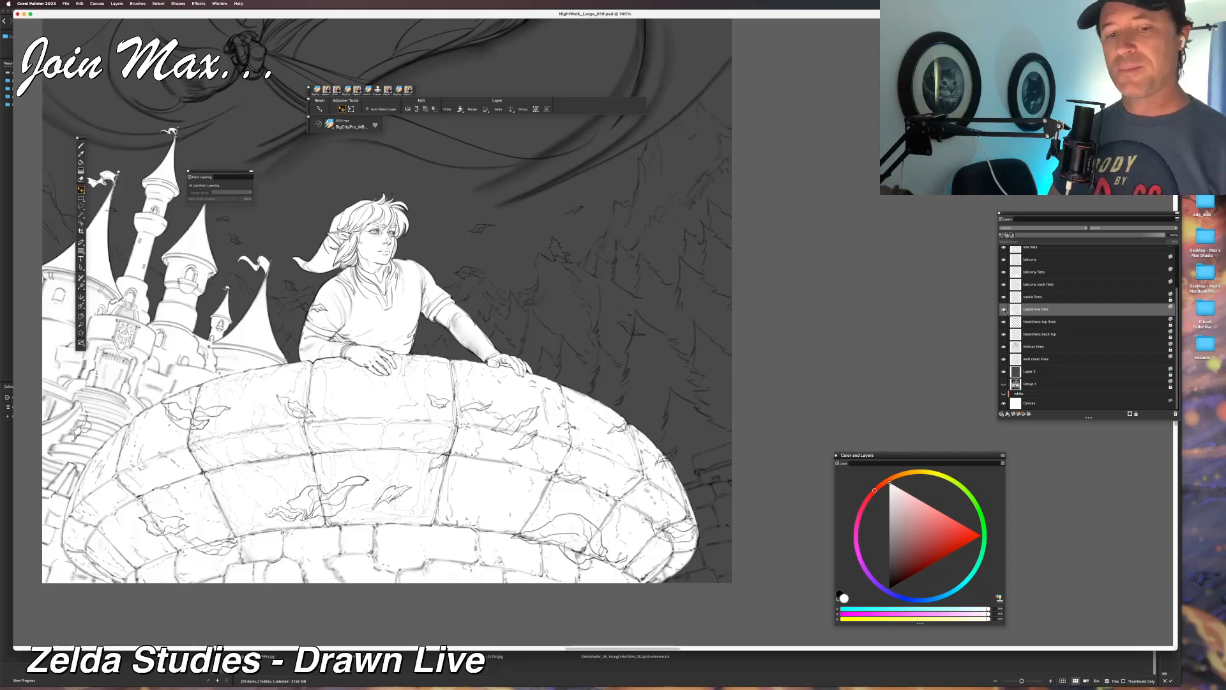
left_click(1004, 298)
left_click(1004, 298)
left_click(1004, 298)
left_click(1005, 298)
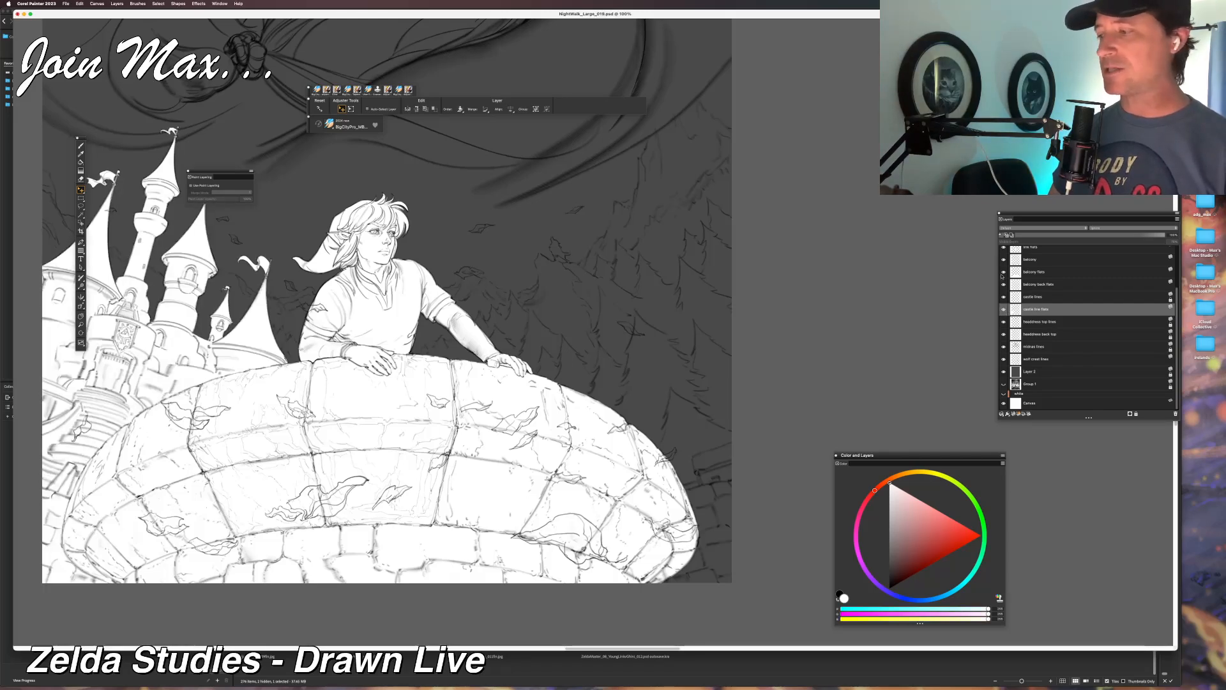
left_click(1003, 259)
left_click(1003, 260)
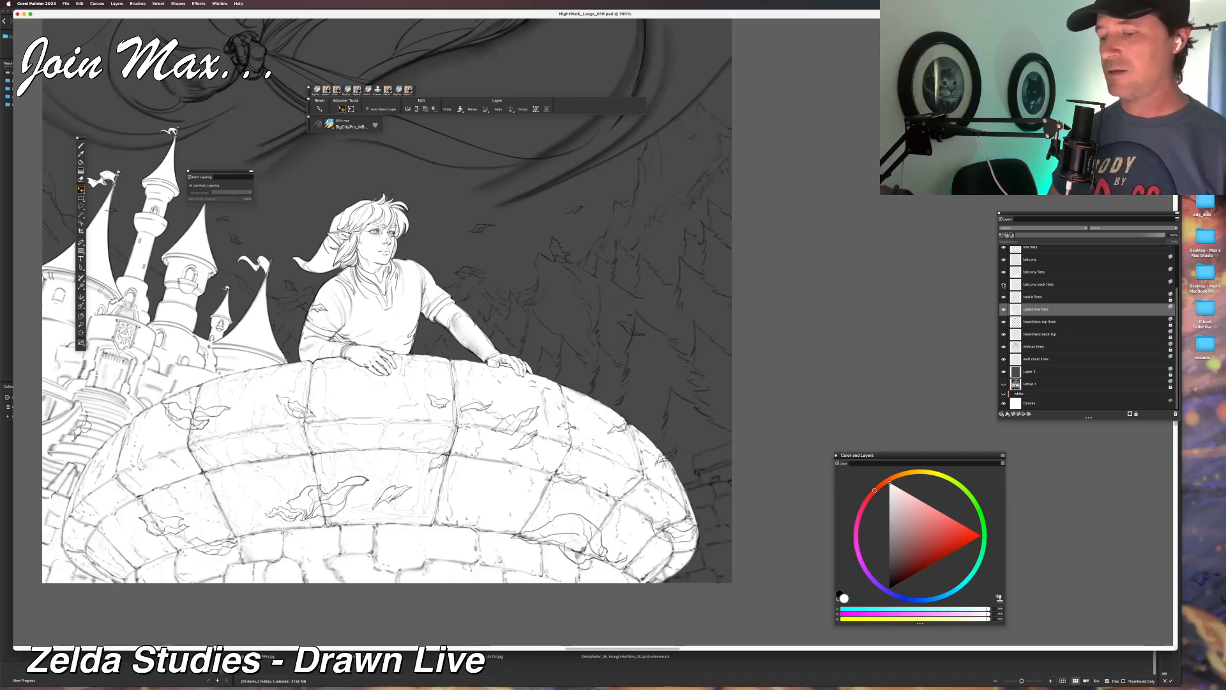
On the balcony back flats layer, fill the stone back wall and its raised block beside the balcony's far end with white.
left_click(1033, 287)
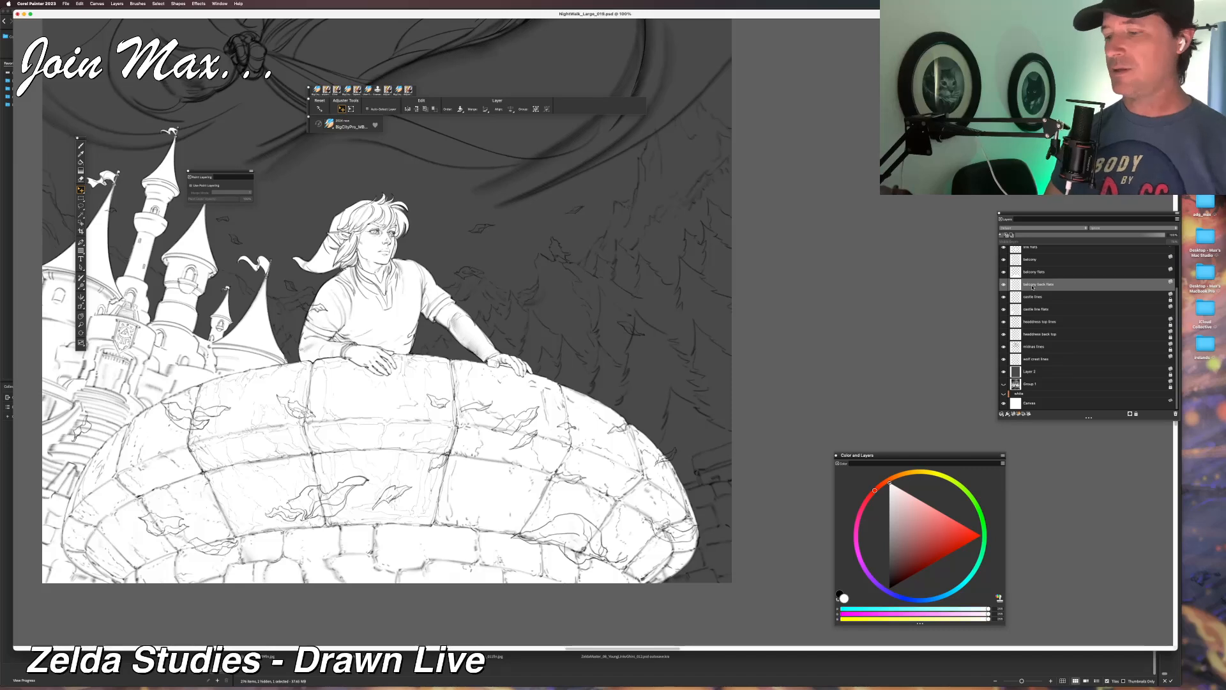
key("b")
mouse_move(730, 518)
left_mouse_down()
mouse_move(678, 575)
mouse_move(728, 583)
left_mouse_up()
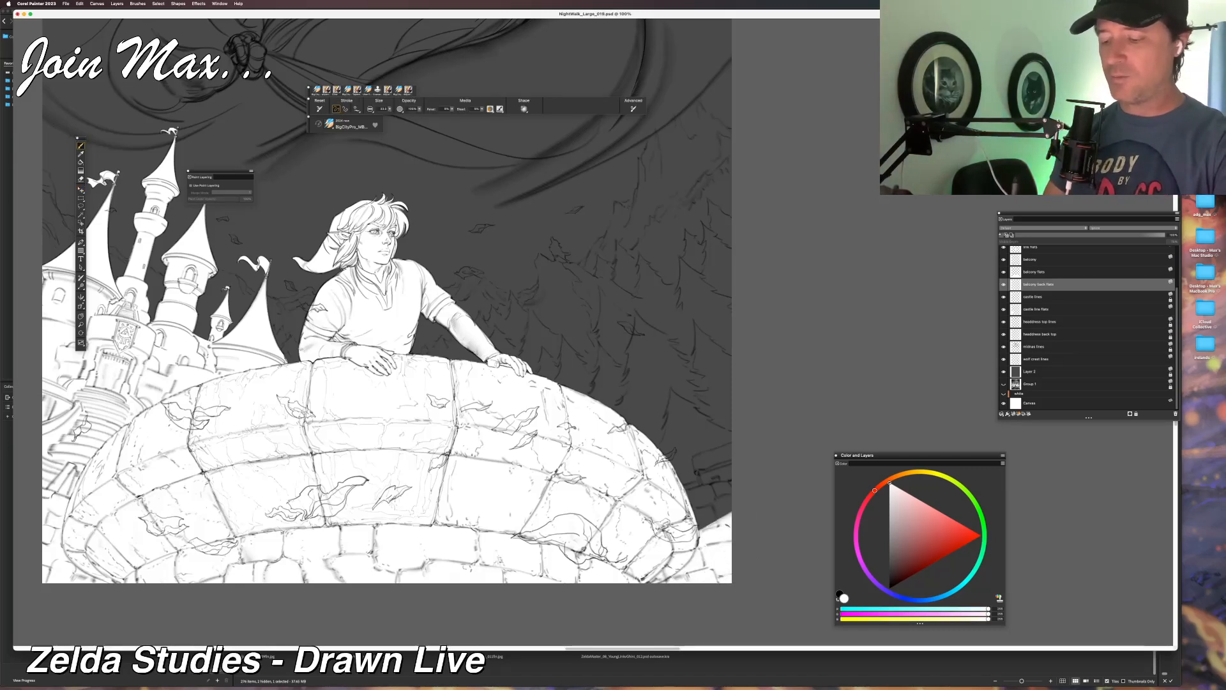
mouse_move(730, 510)
left_mouse_down()
mouse_move(699, 530)
mouse_move(695, 520)
left_mouse_up()
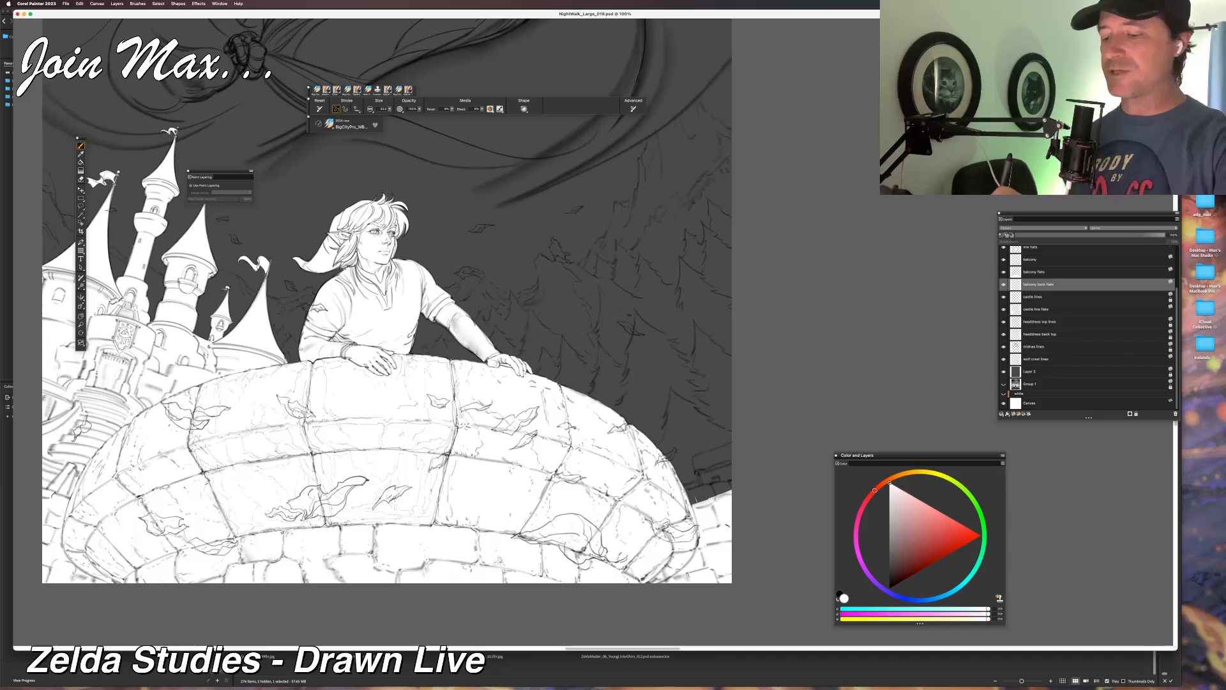
mouse_move(730, 483)
left_mouse_down()
mouse_move(691, 502)
mouse_move(688, 493)
left_mouse_up()
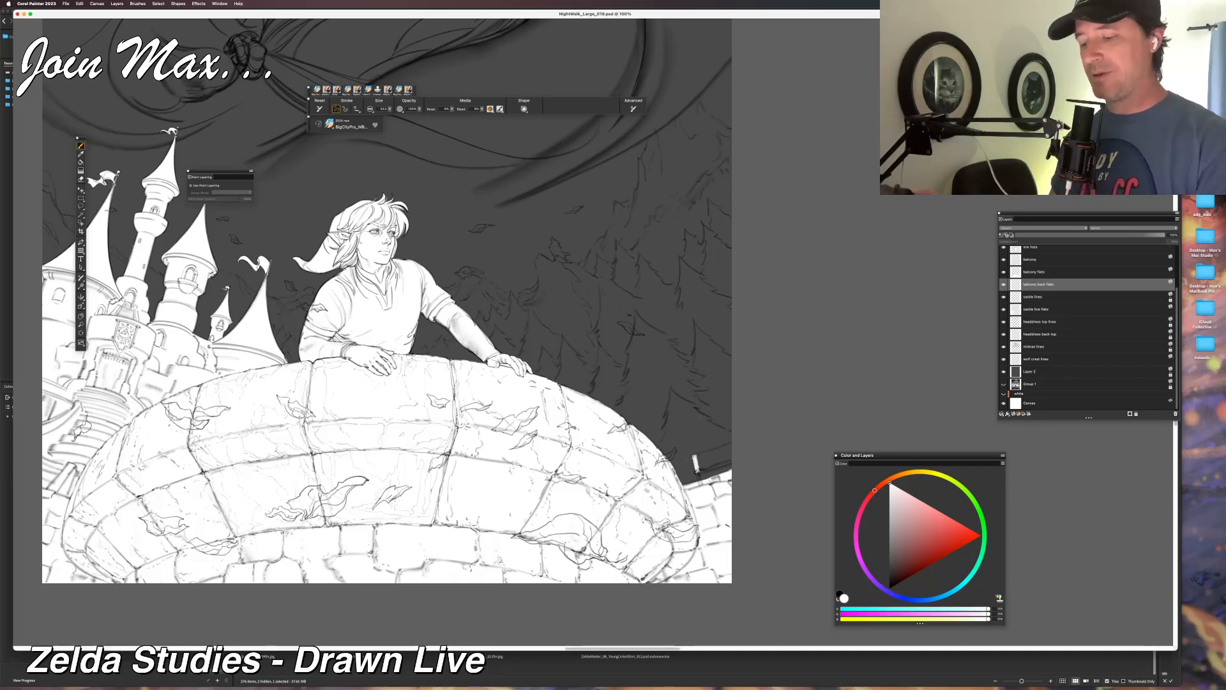
mouse_move(700, 476)
left_mouse_down()
mouse_move(731, 441)
mouse_move(698, 455)
mouse_move(729, 450)
mouse_move(712, 456)
left_mouse_up()
key("super+z")
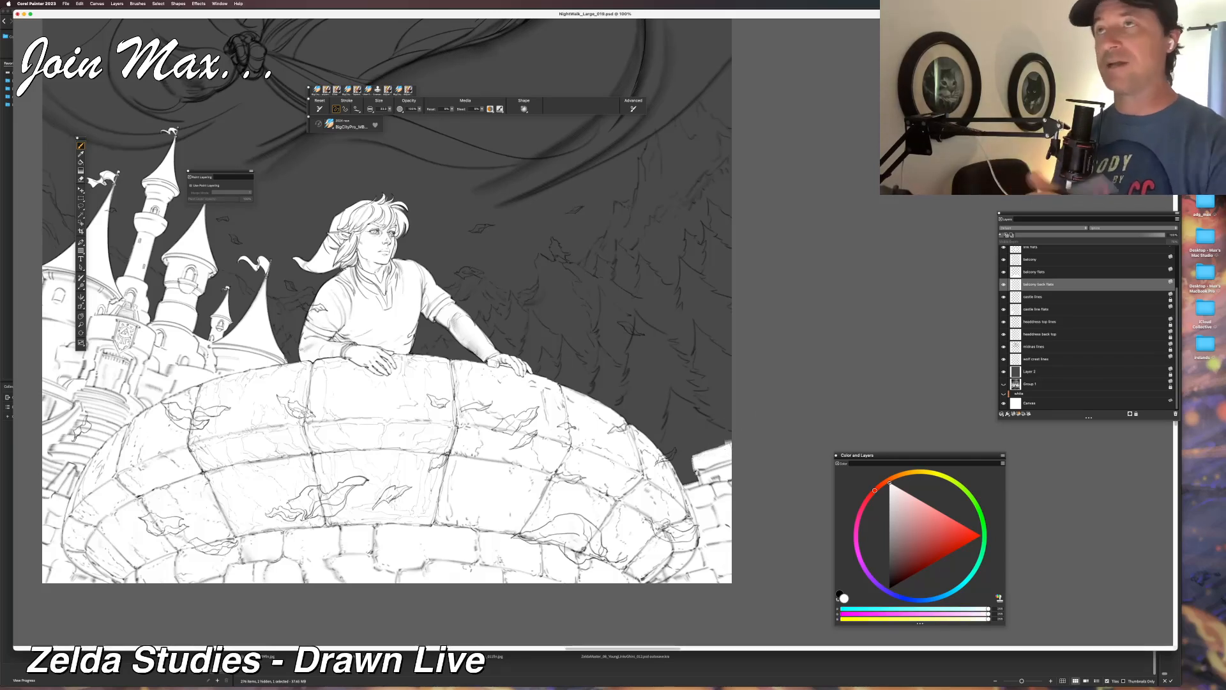
key("n")
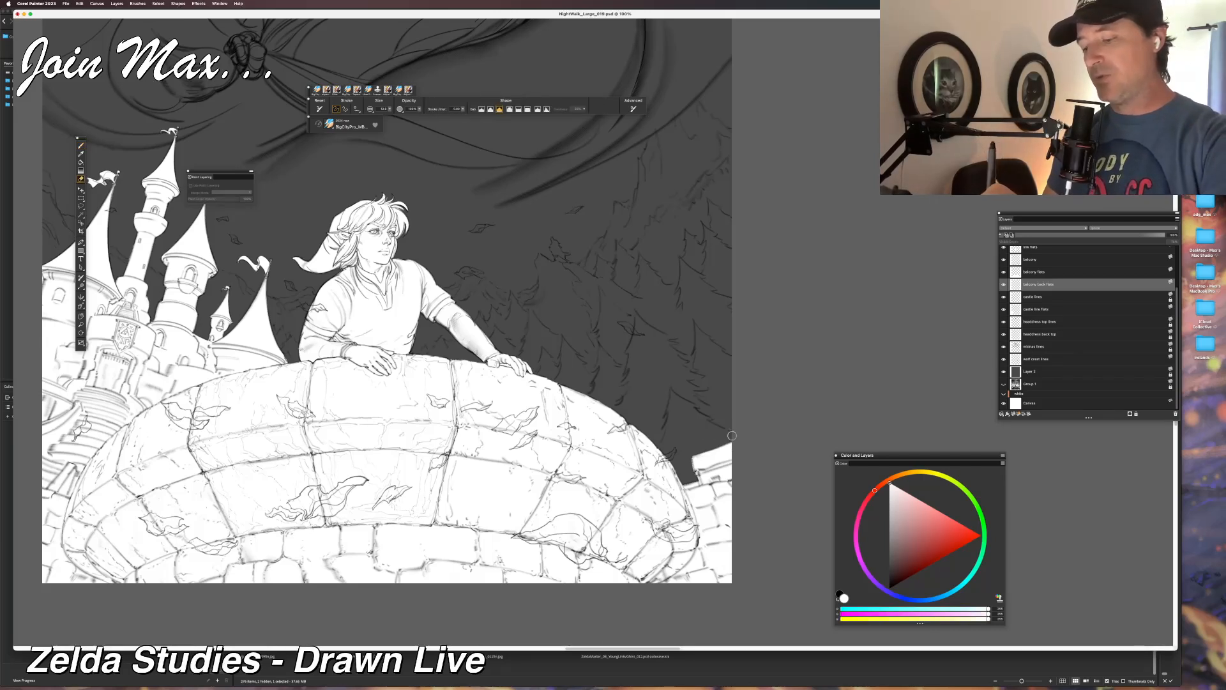
key("b")
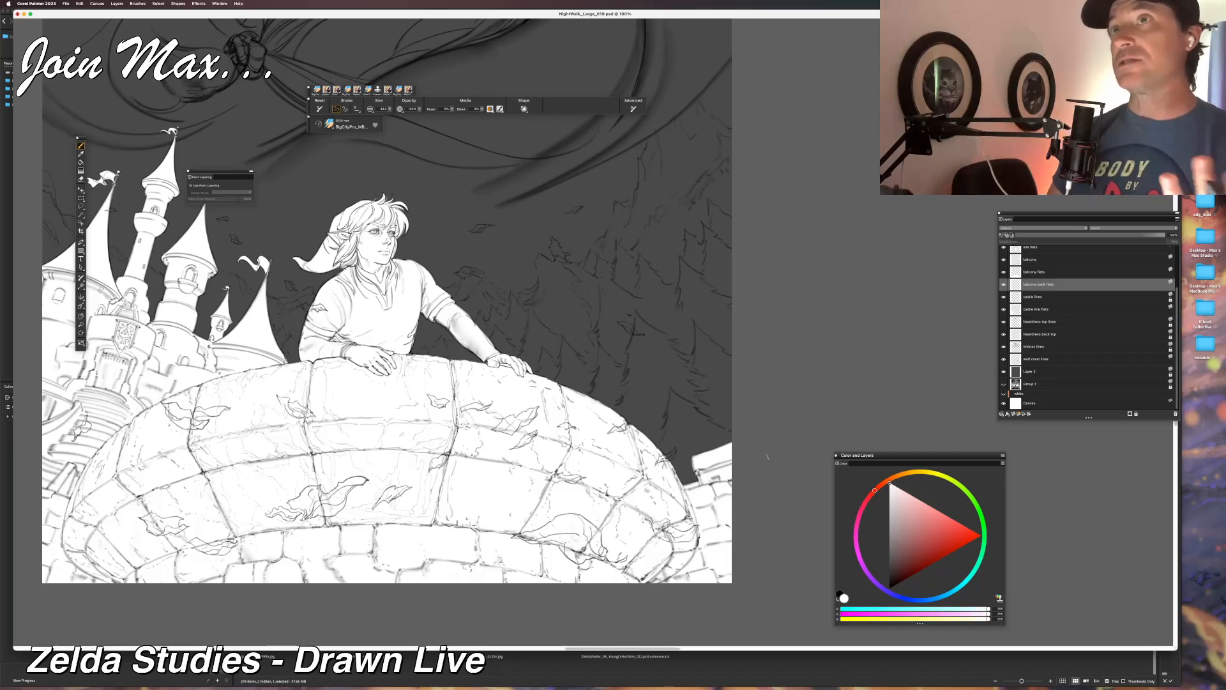
key("n")
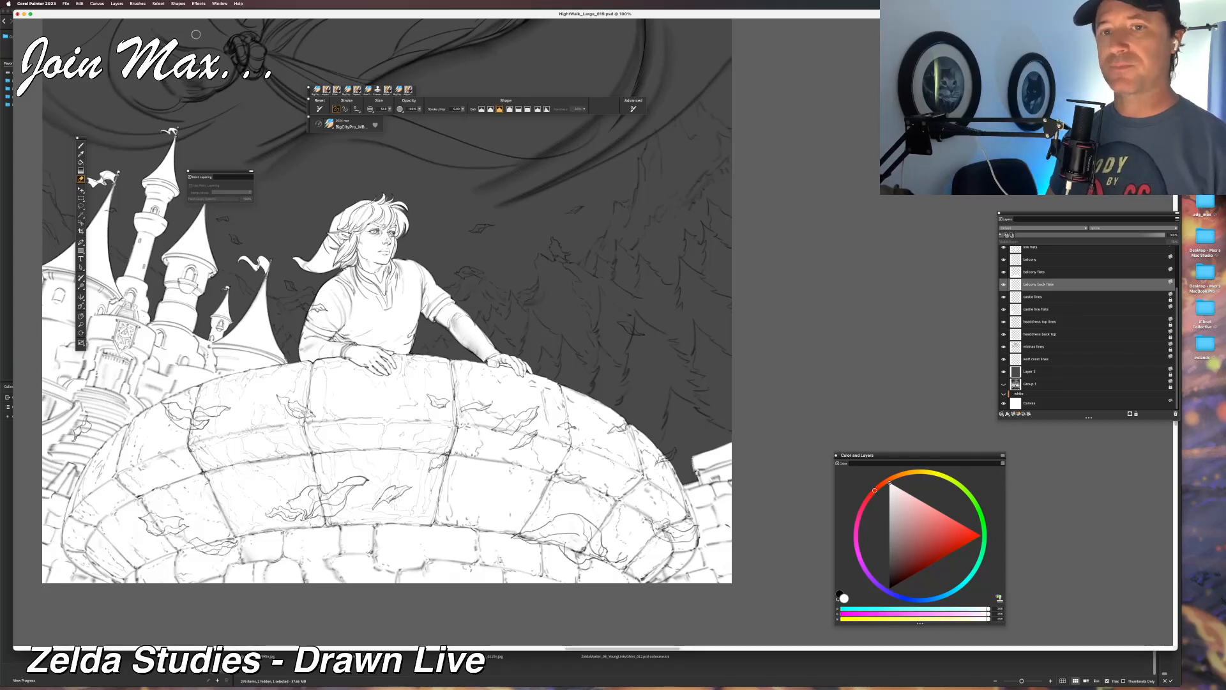
Move the forest layer directly beneath castle line flats and toggle its visibility to check its contents.
left_click_drag(324, 232, 347, 259)
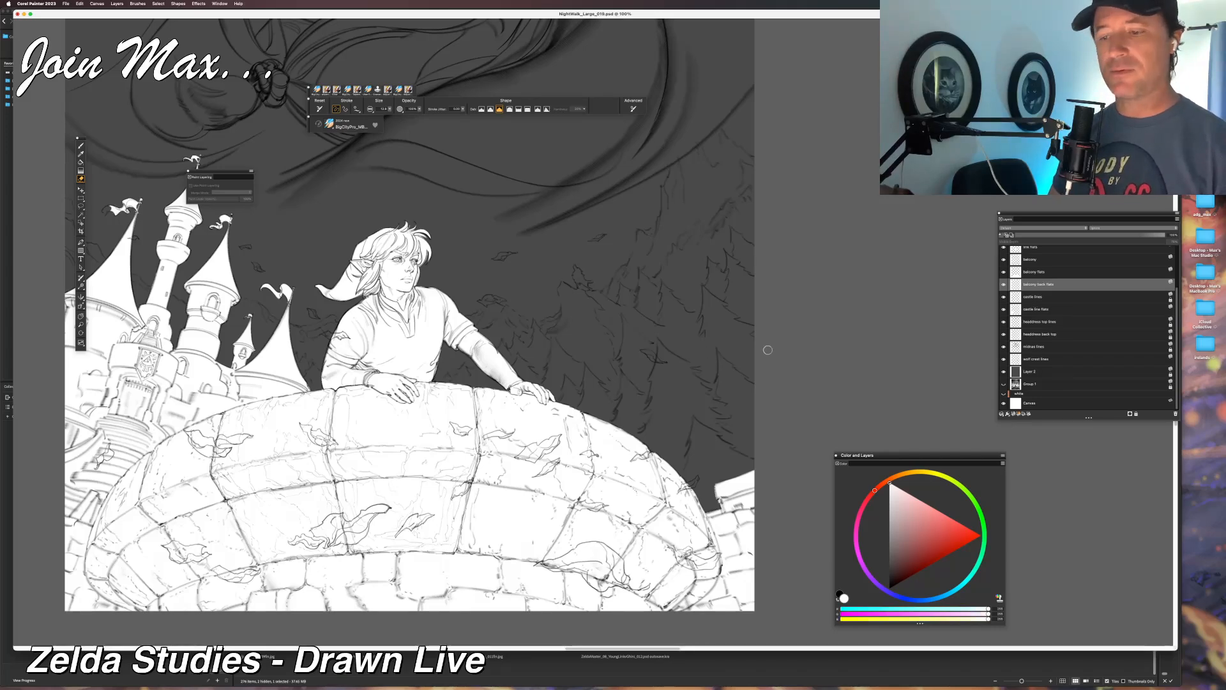
scroll(853, 312, "up", 2)
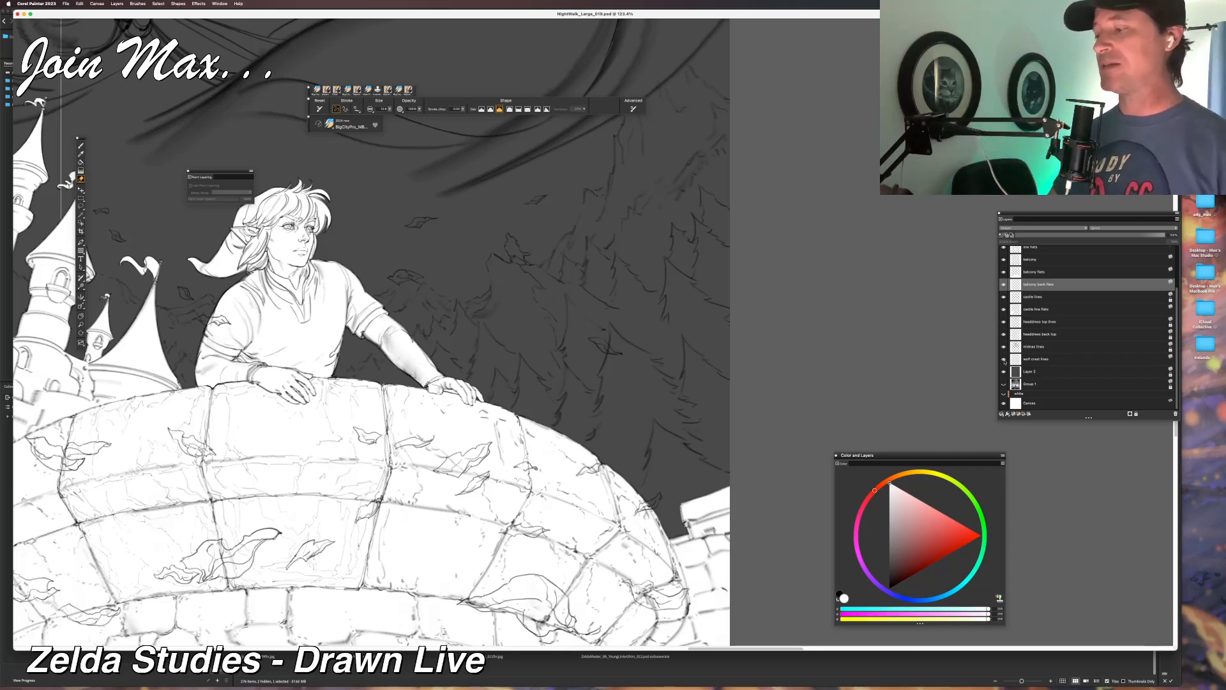
left_click(1028, 359)
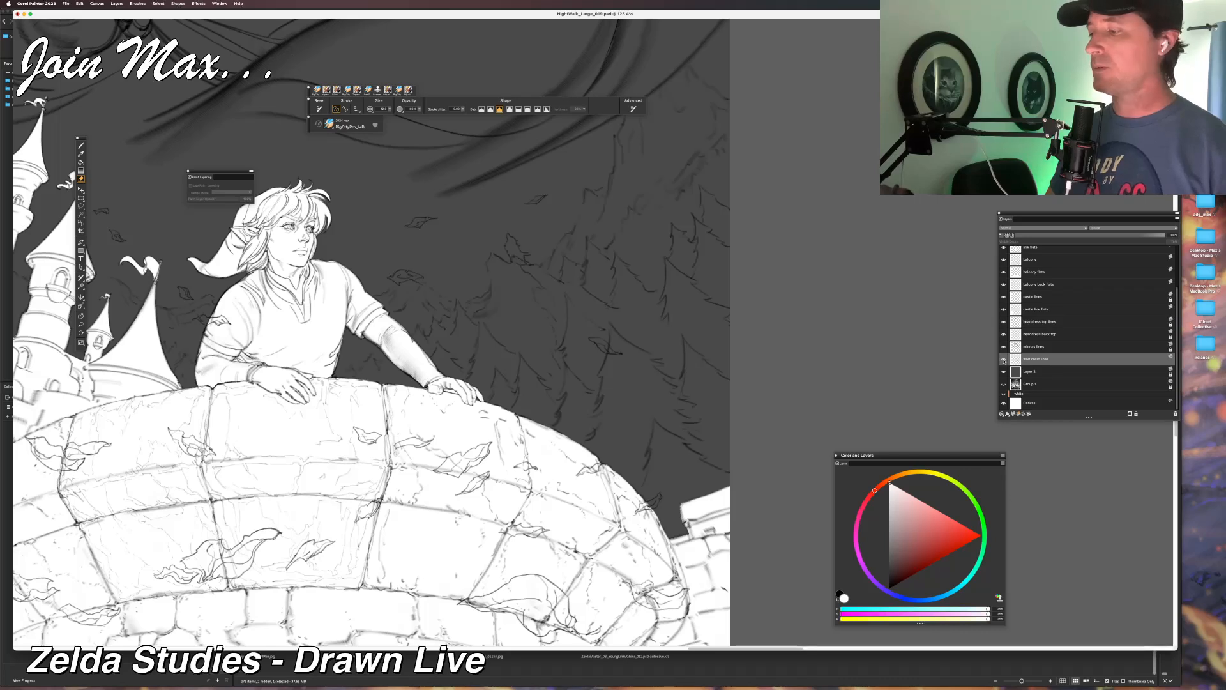
scroll(1012, 306, "up", 3)
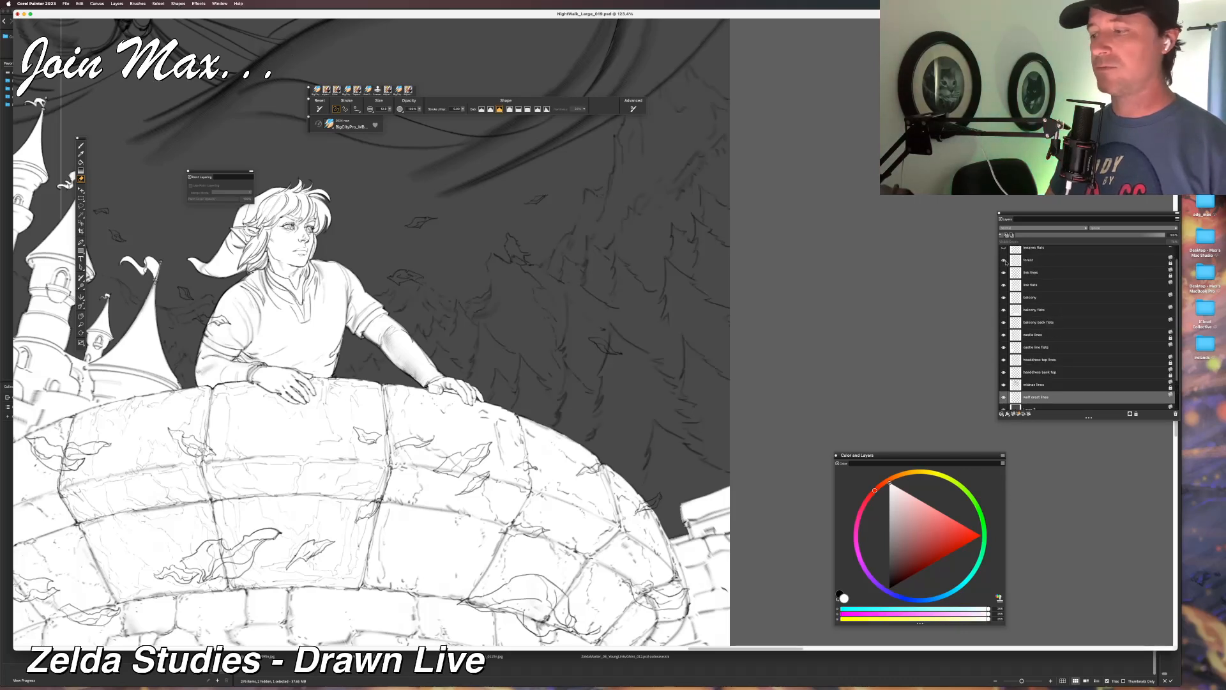
left_click_drag(1017, 262, 1010, 358)
left_click(1004, 348)
left_click(1005, 348)
left_click(1004, 348)
left_click(1004, 348)
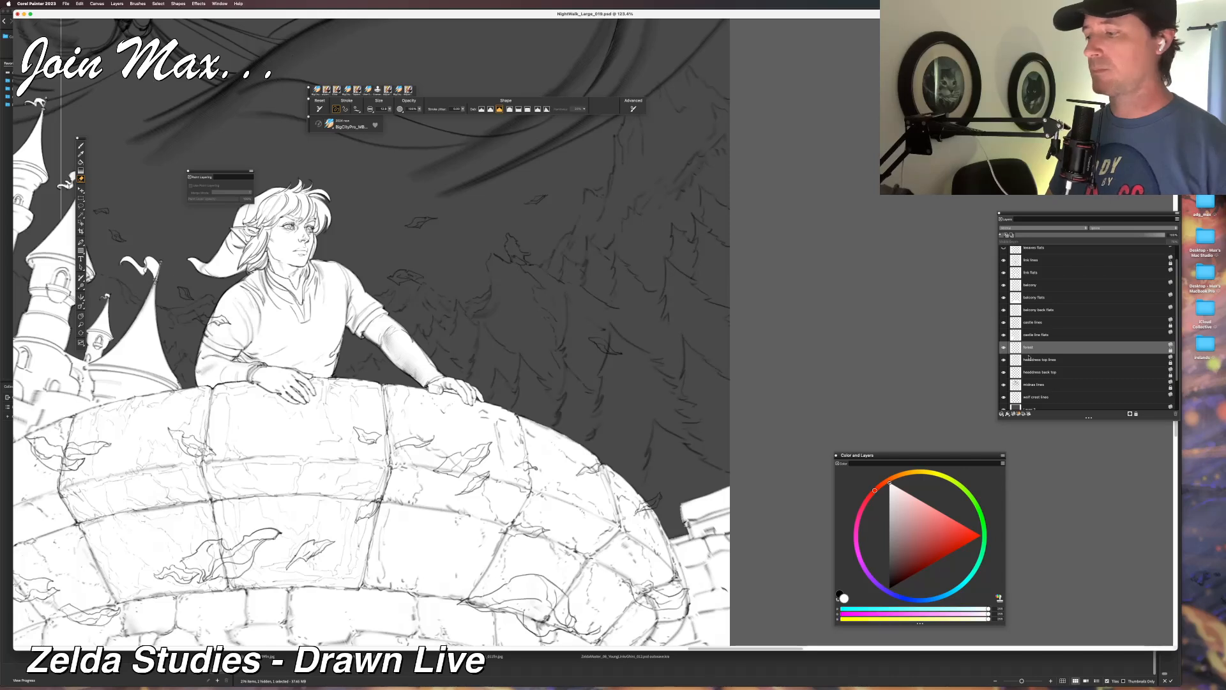
Create a new layer directly beneath the forest layer and name it "forest flats".
left_click(1027, 361)
key("super+shift+n")
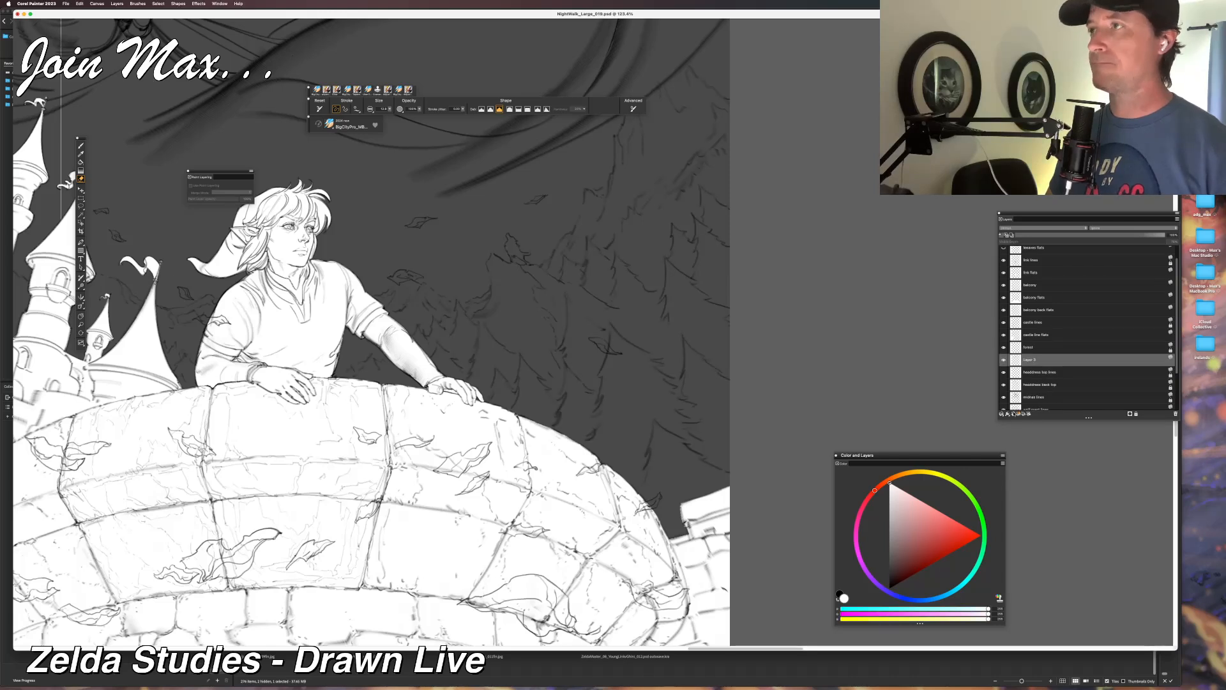
double_click(1034, 360)
type("forest flats")
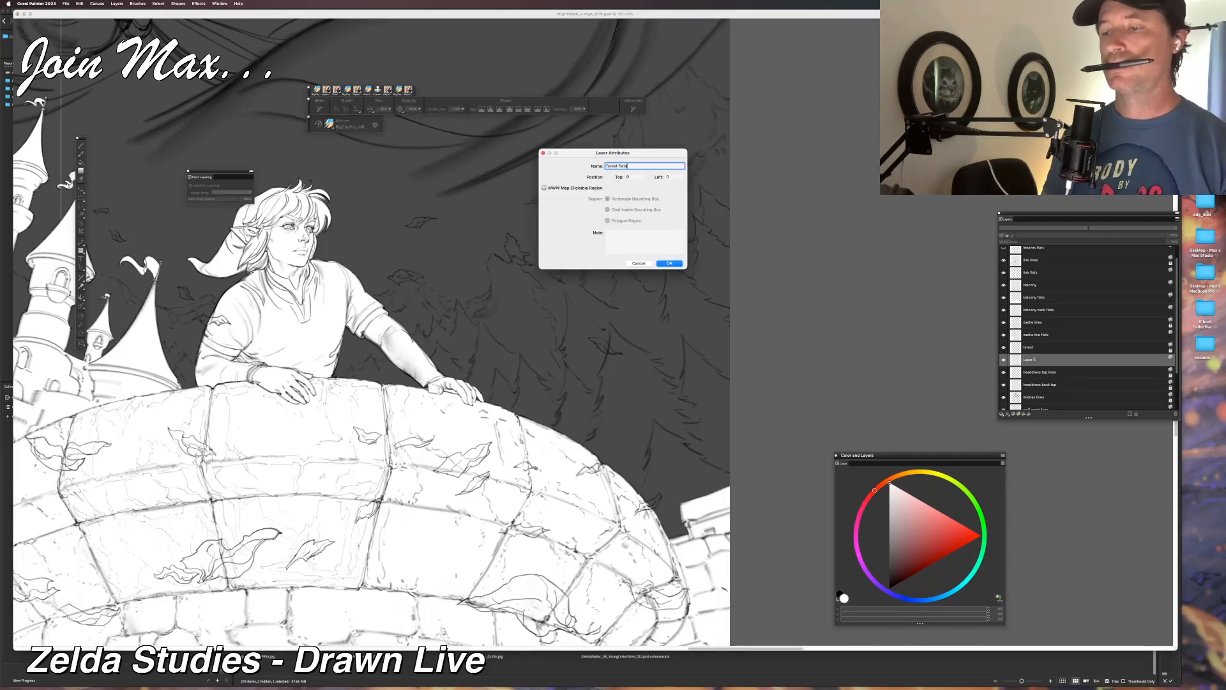
key("Return")
Fill the large group of trees behind the balcony's far end with white, following their stepped, jagged outline.
key("b")
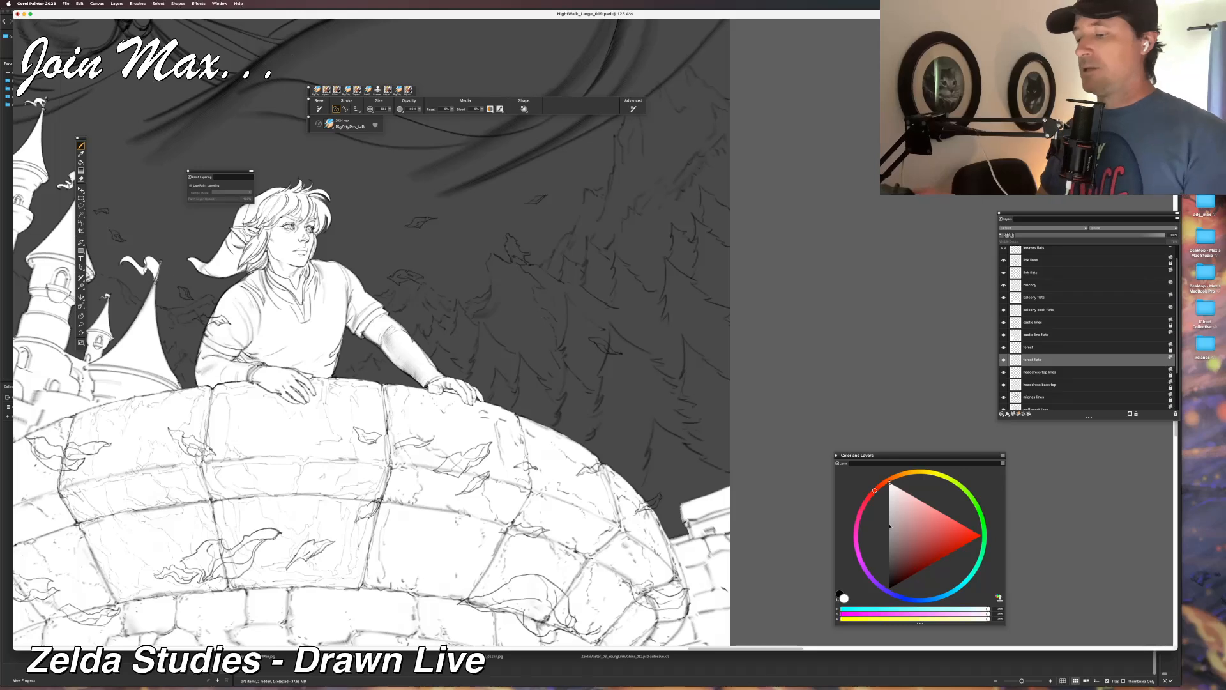
mouse_move(636, 437)
left_mouse_down()
mouse_move(646, 497)
mouse_move(684, 409)
mouse_move(700, 498)
mouse_move(715, 434)
mouse_move(727, 473)
mouse_move(718, 358)
mouse_move(700, 338)
mouse_move(697, 390)
mouse_move(623, 447)
mouse_move(603, 441)
left_mouse_up()
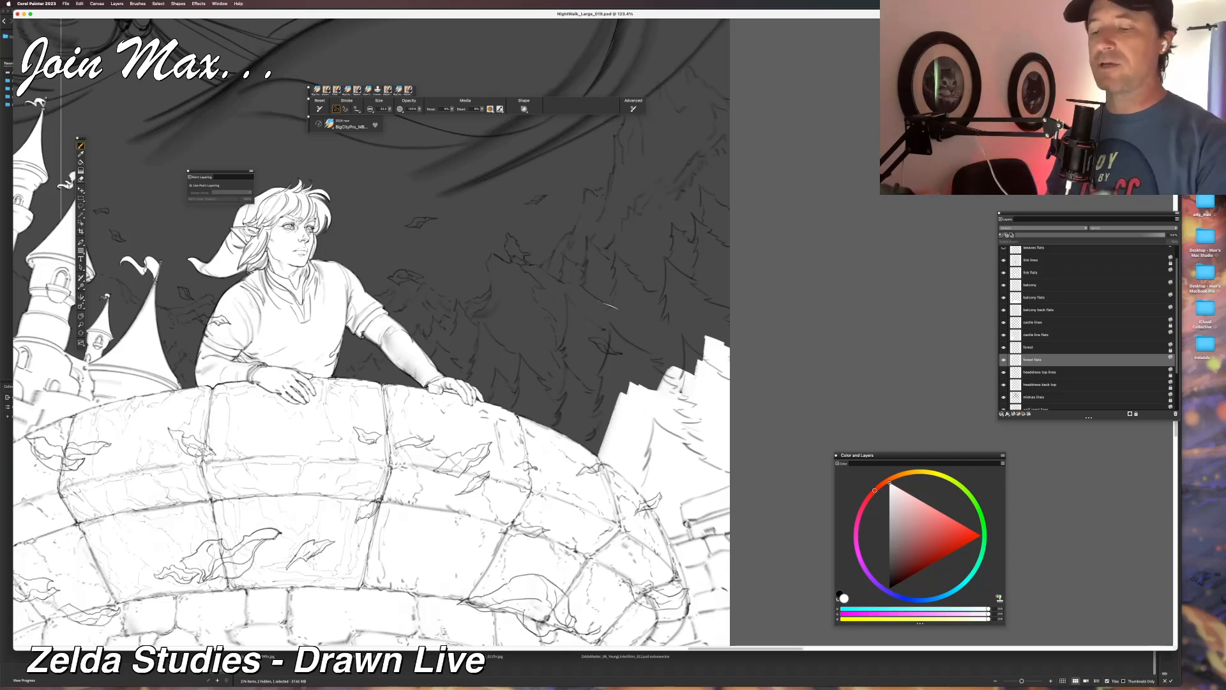
mouse_move(619, 303)
left_mouse_down()
mouse_move(597, 384)
mouse_move(607, 417)
left_mouse_up()
mouse_move(629, 348)
left_mouse_down()
mouse_move(699, 332)
mouse_move(725, 313)
mouse_move(726, 280)
mouse_move(678, 299)
left_mouse_up()
mouse_move(612, 370)
left_mouse_down()
mouse_move(599, 446)
mouse_move(578, 399)
mouse_move(564, 425)
left_mouse_up()
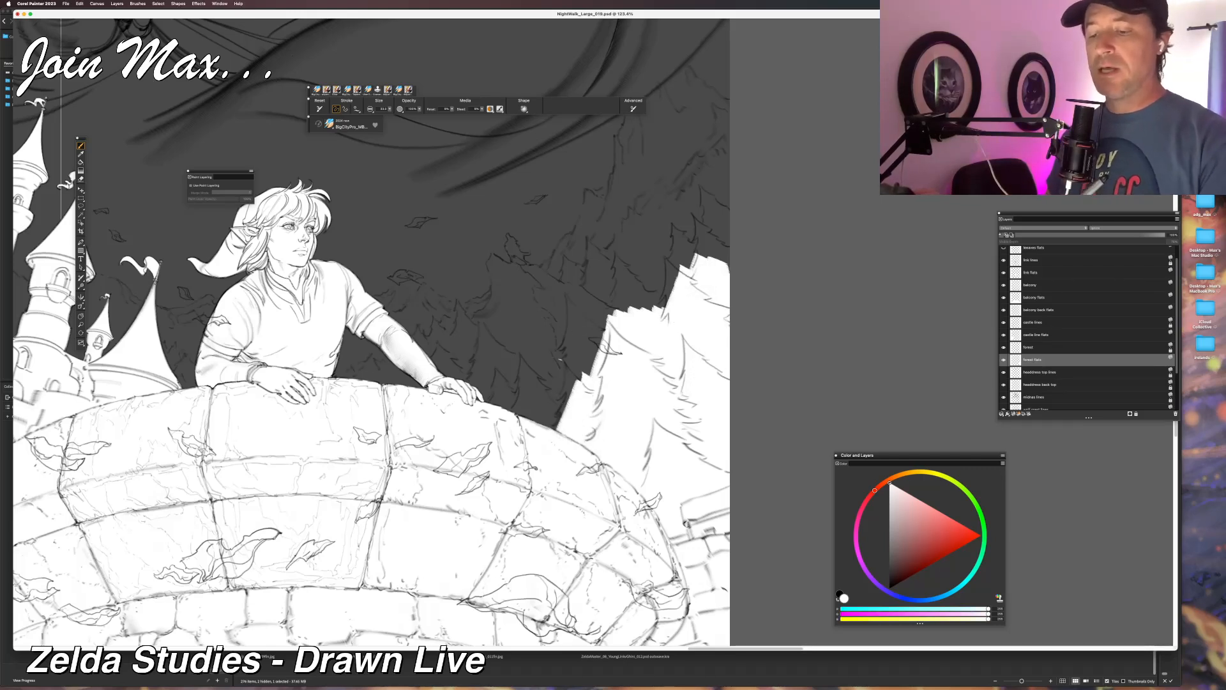
Extend the white forest silhouette inward over the smaller trees near the balcony rim, redoing the spiky top edge.
mouse_move(560, 361)
left_mouse_down()
mouse_move(562, 399)
mouse_move(570, 371)
mouse_move(550, 426)
left_mouse_up()
mouse_move(562, 379)
left_mouse_down()
mouse_move(567, 361)
mouse_move(580, 378)
mouse_move(591, 330)
left_mouse_up()
key("super+z")
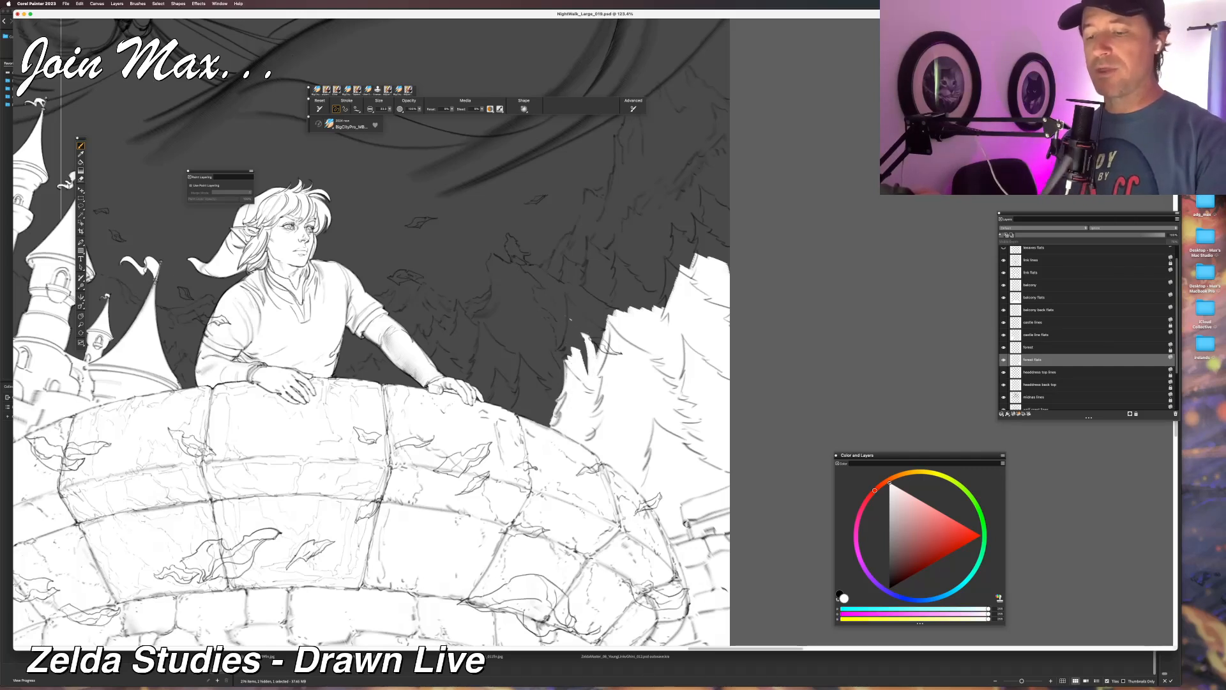
mouse_move(578, 373)
left_mouse_down()
mouse_move(585, 333)
mouse_move(599, 348)
left_mouse_up()
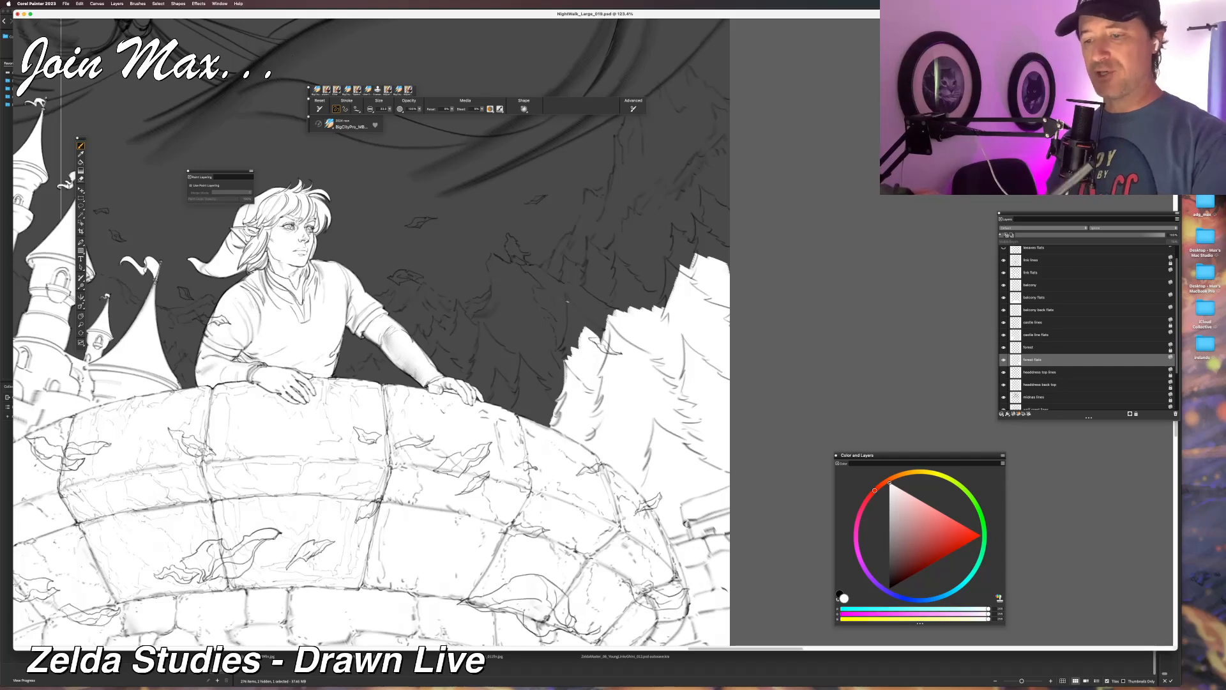
Paint the tall pointed tree at the inner edge of the forest silhouette white up to its tip, redoing unsatisfactory strokes.
left_click_drag(567, 295, 563, 352)
key("super+z")
left_click_drag(567, 295, 567, 355)
left_click_drag(576, 337, 565, 362)
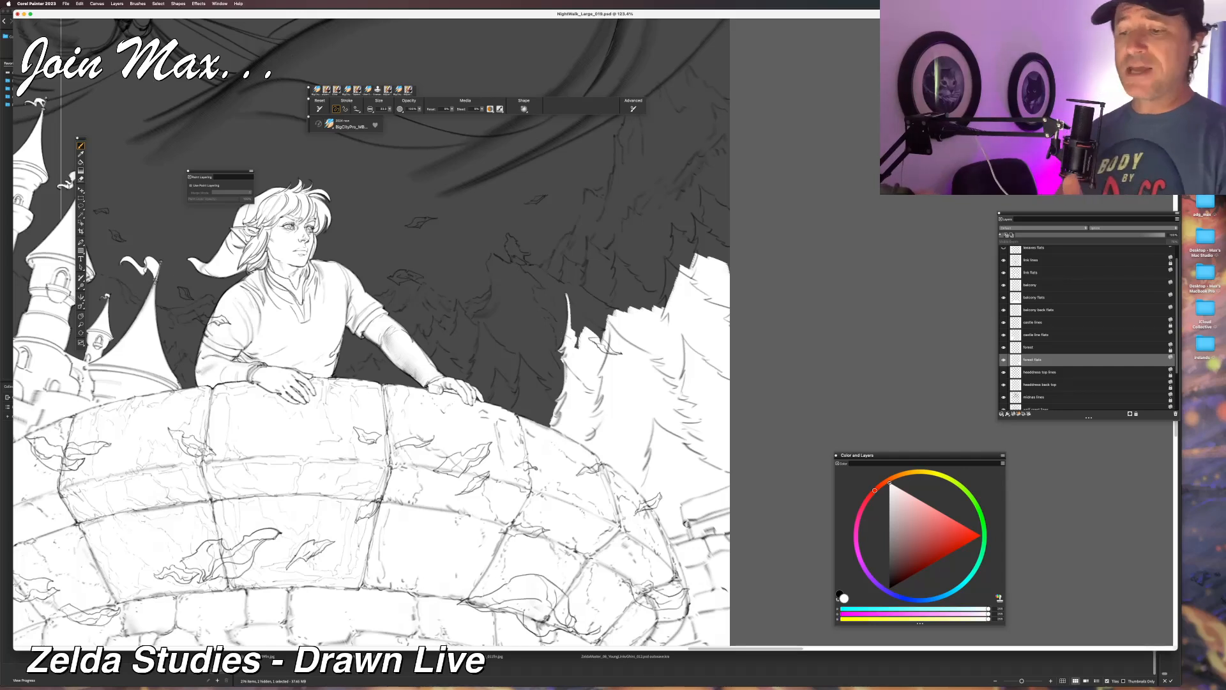
left_click_drag(567, 294, 605, 330)
key("super+z")
key("super+z")
mouse_move(567, 295)
left_mouse_down()
mouse_move(606, 330)
mouse_move(574, 333)
mouse_move(578, 348)
left_mouse_up()
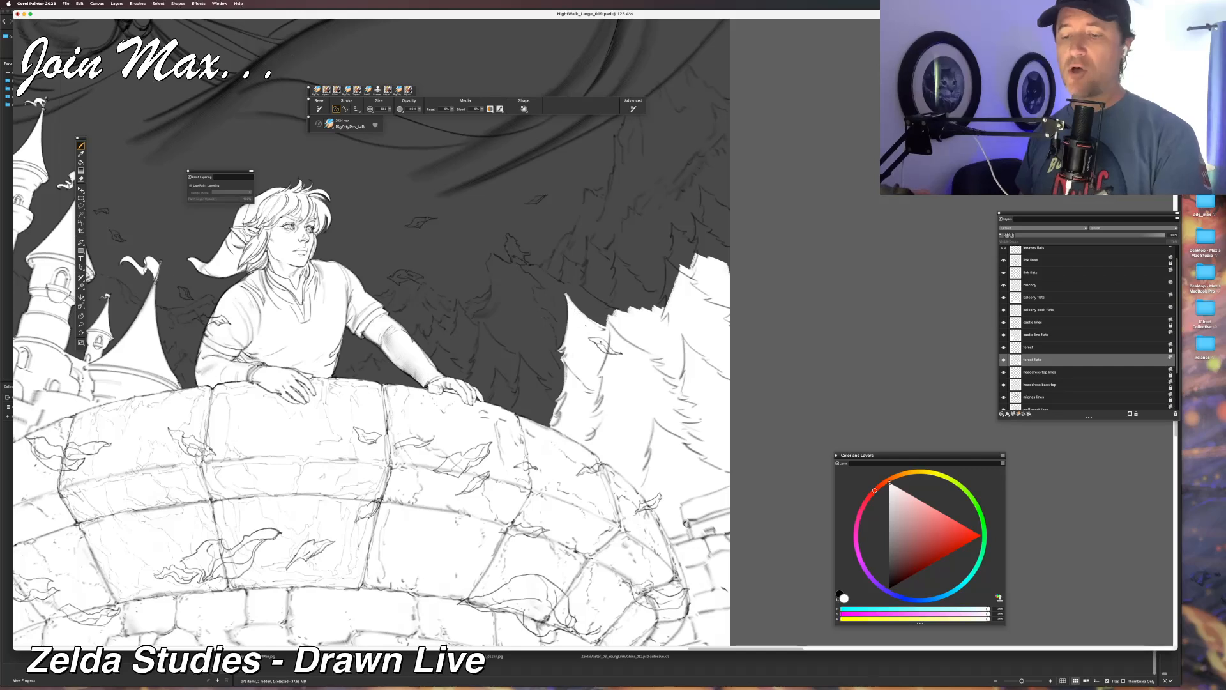
Rework the tip and jagged outer edge of the tall pointed tree in white, undoing unsatisfactory strokes.
left_click_drag(565, 294, 562, 332)
key("super+z")
key("super+z")
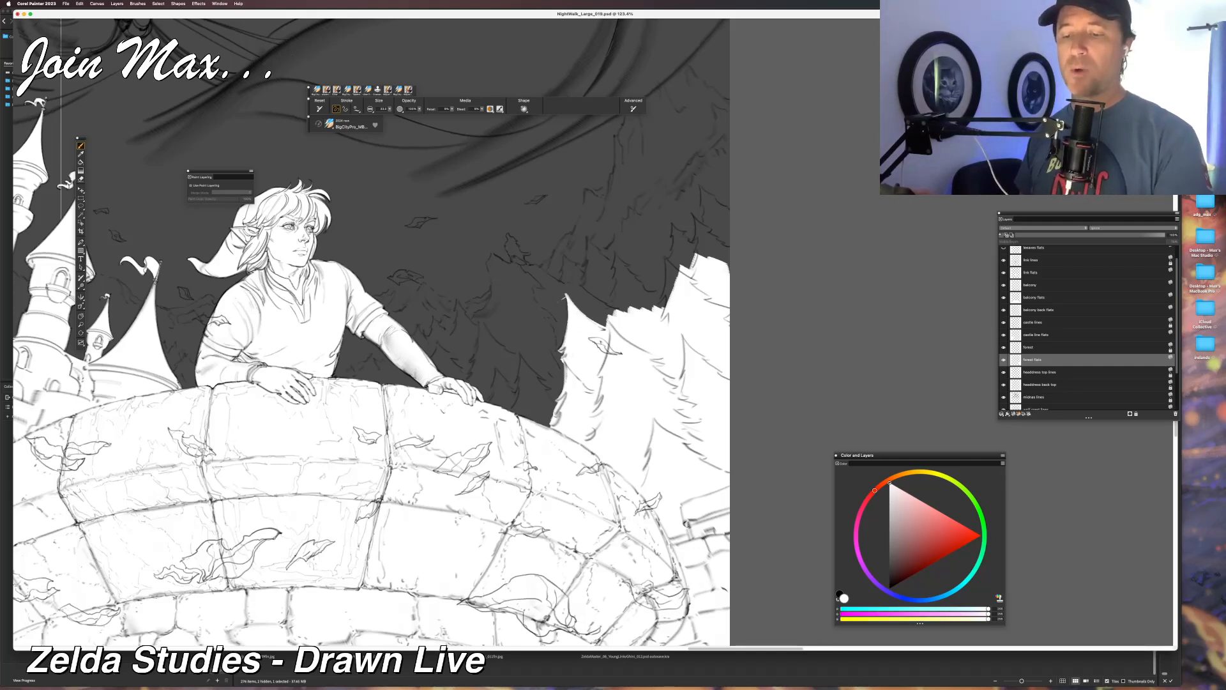
key("super+z")
left_click_drag(566, 295, 566, 308)
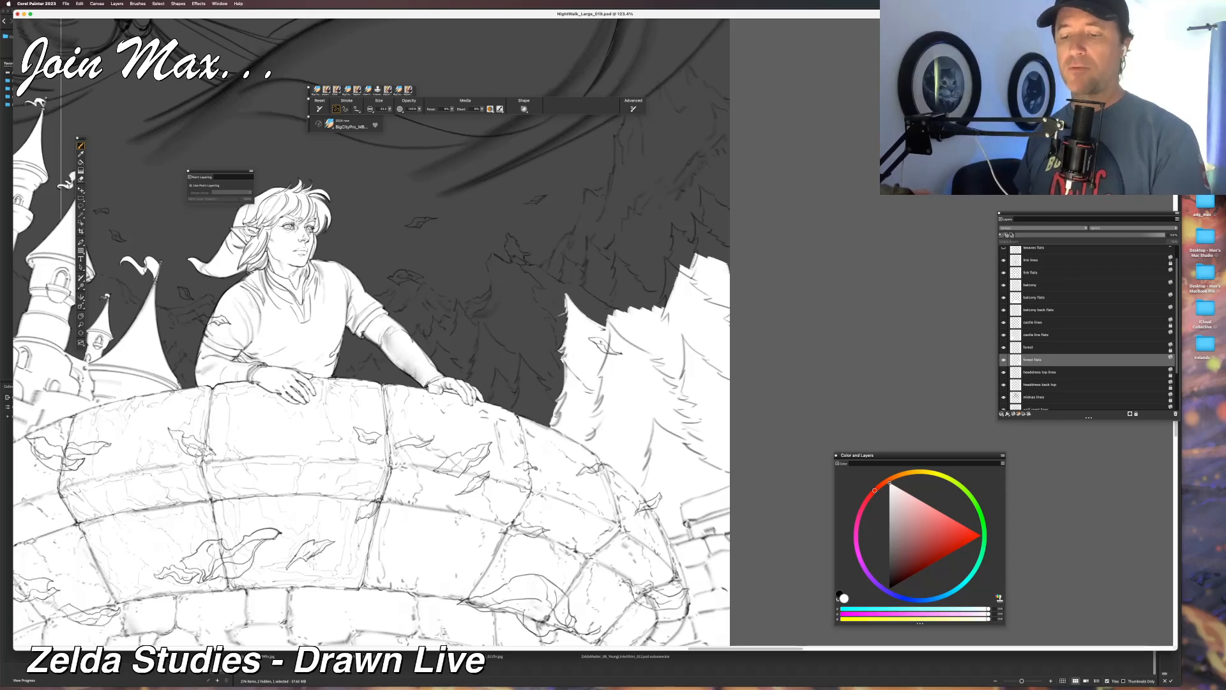
key("super+z")
key("super+z")
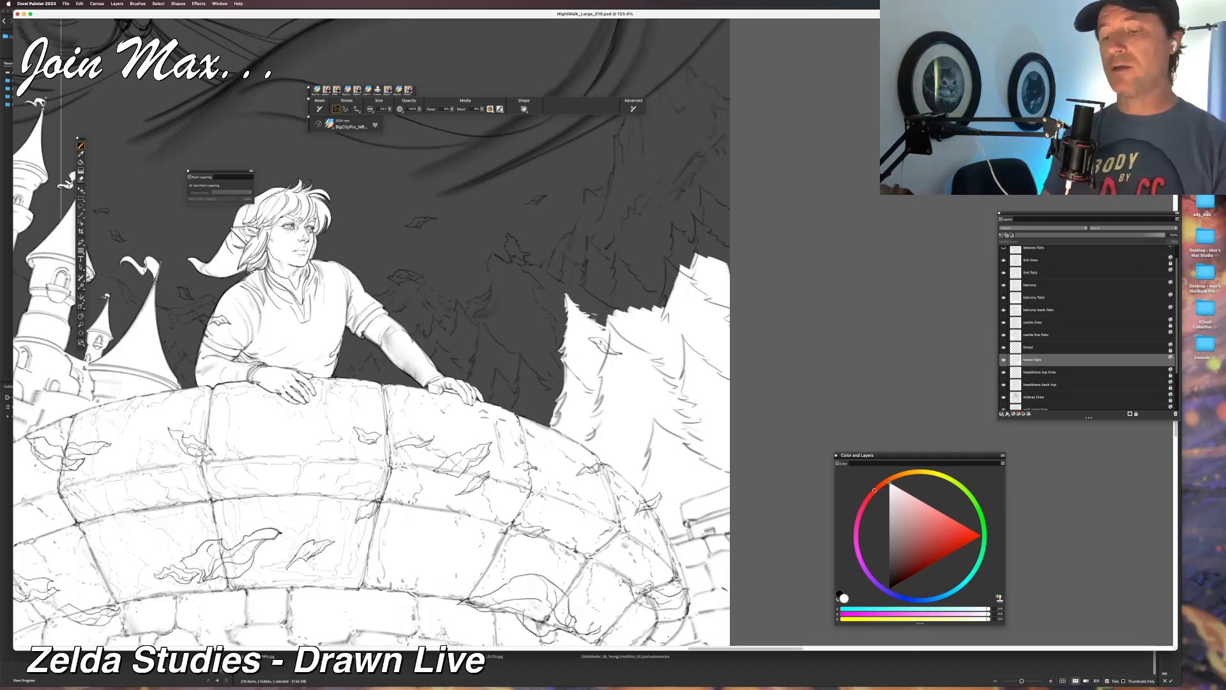
Fill the low trees between the tall pointed tree and the character's outstretched arm with white.
mouse_move(471, 354)
left_mouse_down()
mouse_move(476, 380)
mouse_move(527, 409)
mouse_move(504, 373)
left_mouse_up()
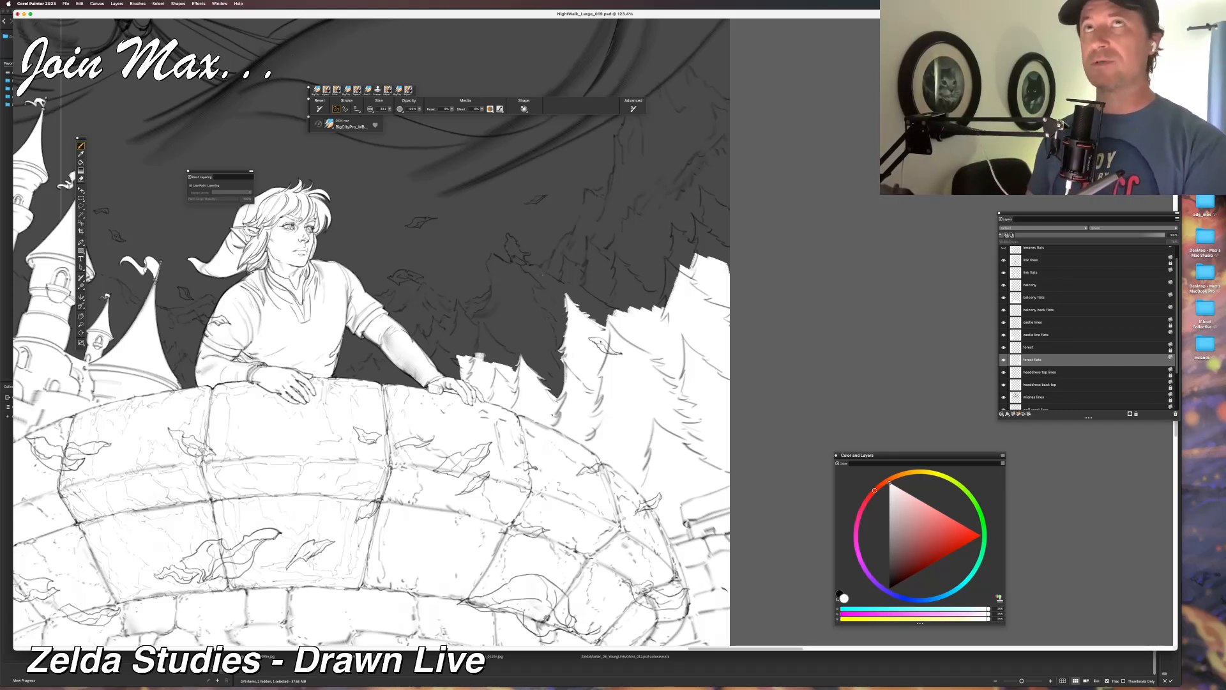
key("l")
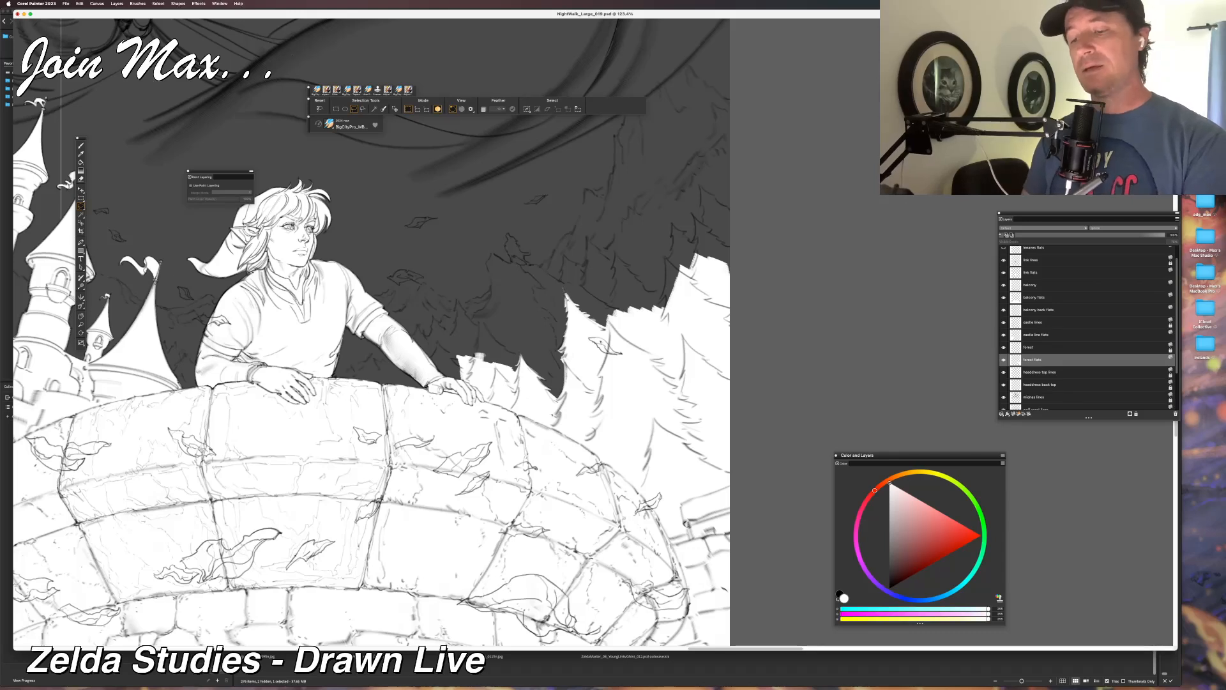
key("b")
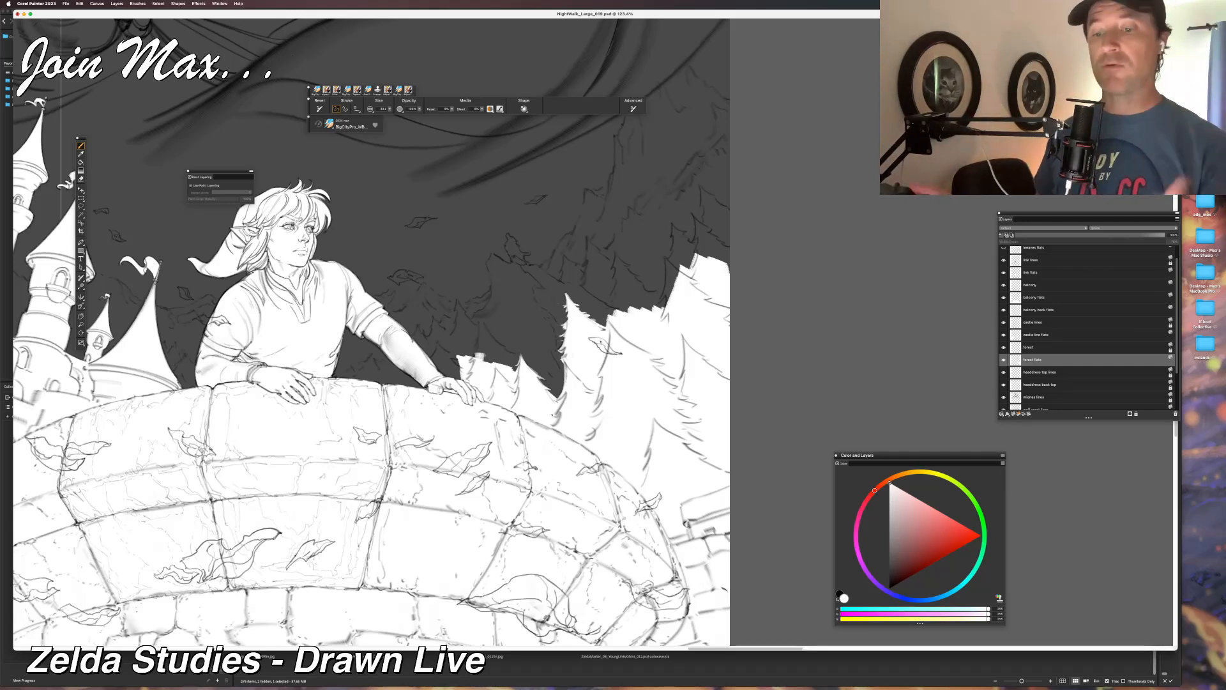
mouse_move(459, 359)
left_mouse_down()
mouse_move(445, 365)
mouse_move(435, 352)
mouse_move(418, 384)
mouse_move(400, 372)
left_mouse_up()
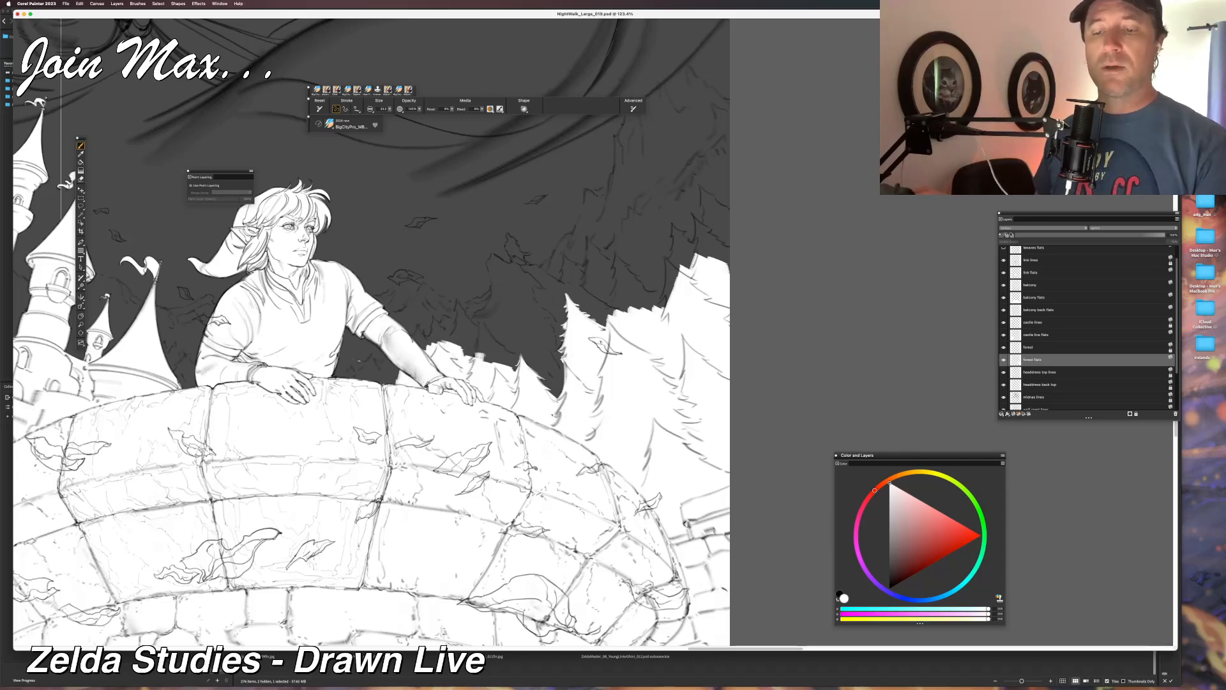
left_click_drag(463, 461, 373, 545)
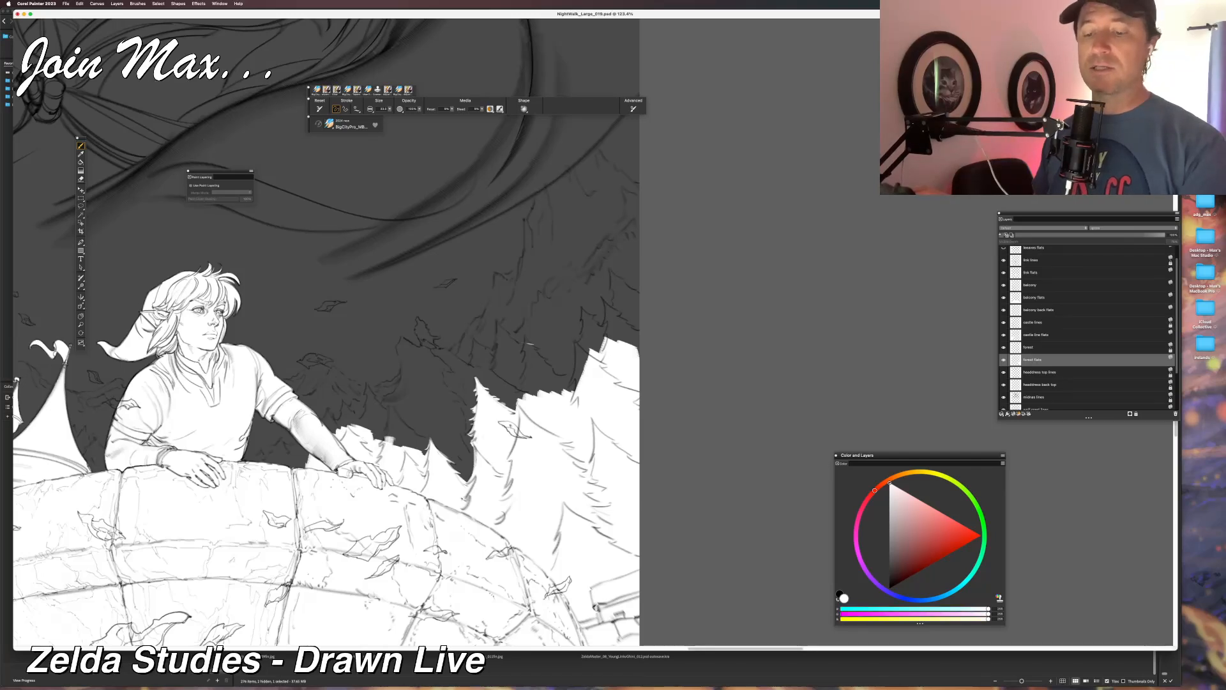
Fill the mid-height trees white and build up the tallest tree at the canvas edge with jagged branches to its tip.
mouse_move(523, 361)
left_mouse_down()
mouse_move(539, 389)
mouse_move(550, 374)
mouse_move(537, 395)
left_mouse_up()
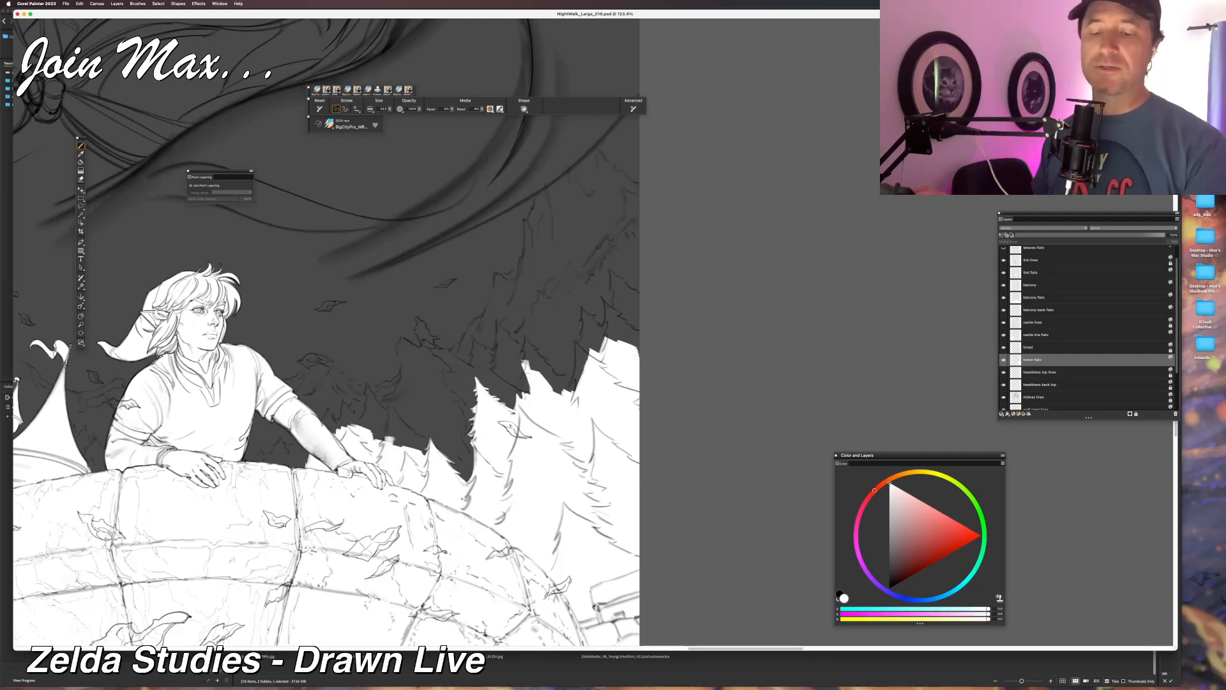
mouse_move(557, 394)
left_mouse_down()
mouse_move(587, 345)
mouse_move(603, 342)
left_mouse_up()
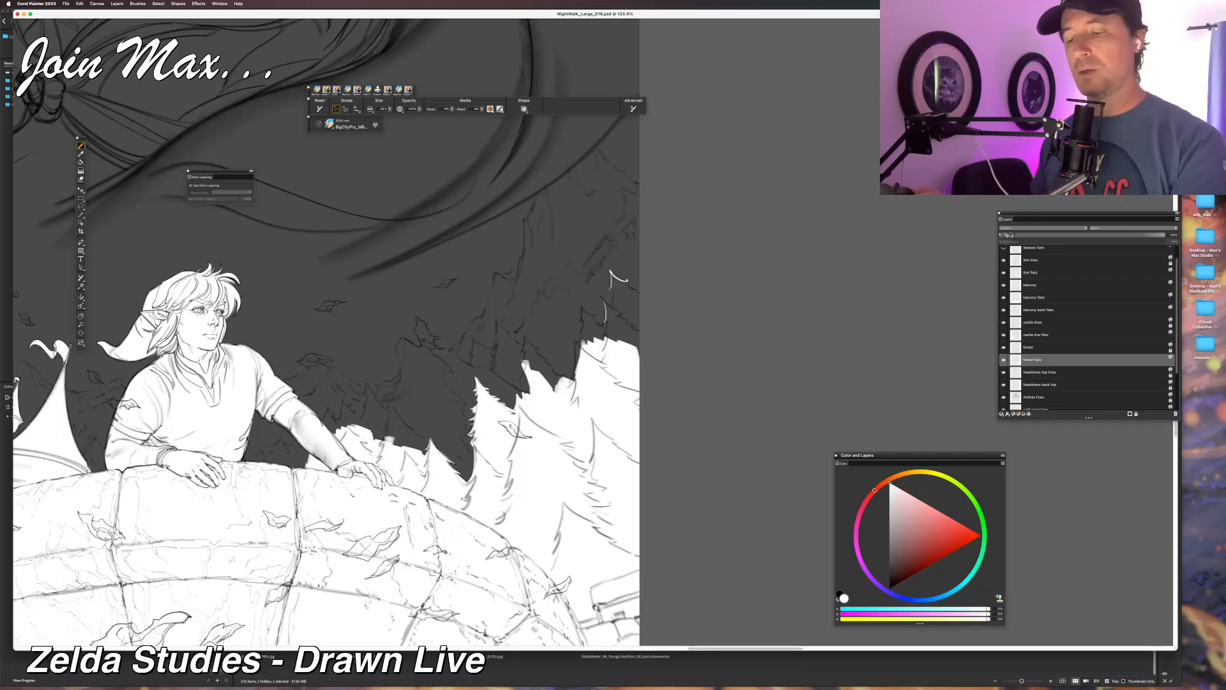
mouse_move(613, 275)
left_mouse_down()
mouse_move(616, 311)
mouse_move(618, 281)
mouse_move(636, 295)
mouse_move(619, 345)
mouse_move(637, 355)
left_mouse_up()
left_click_drag(604, 298, 621, 341)
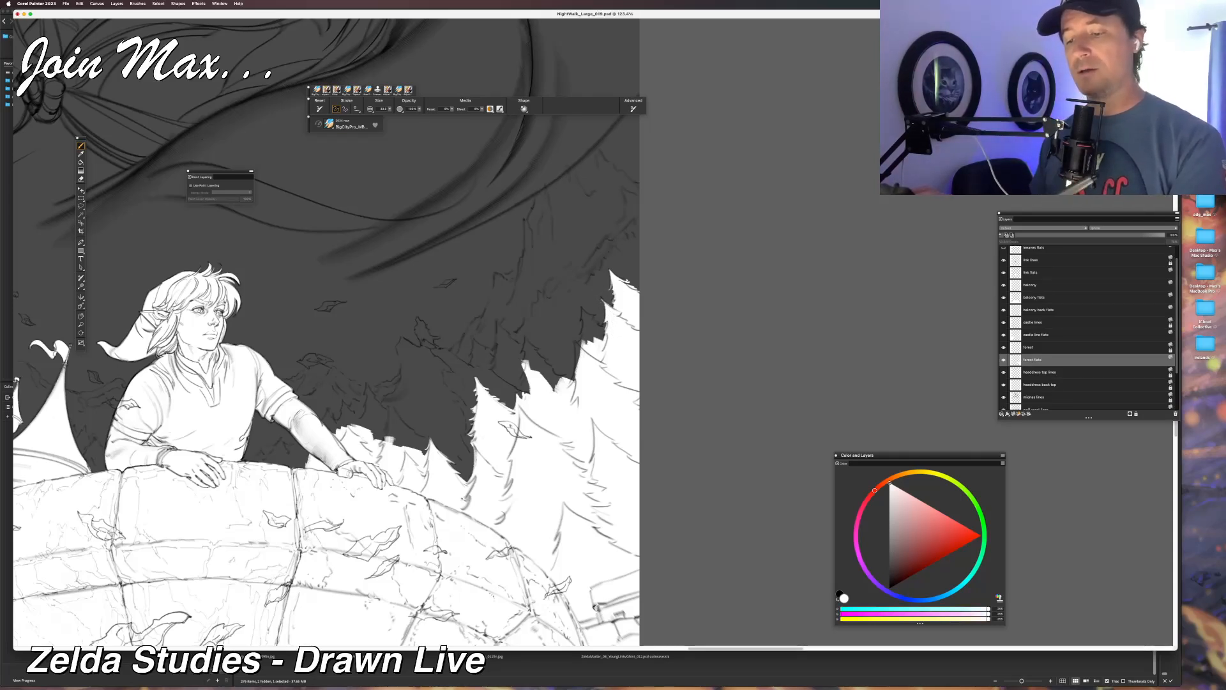
left_click_drag(609, 295, 619, 302)
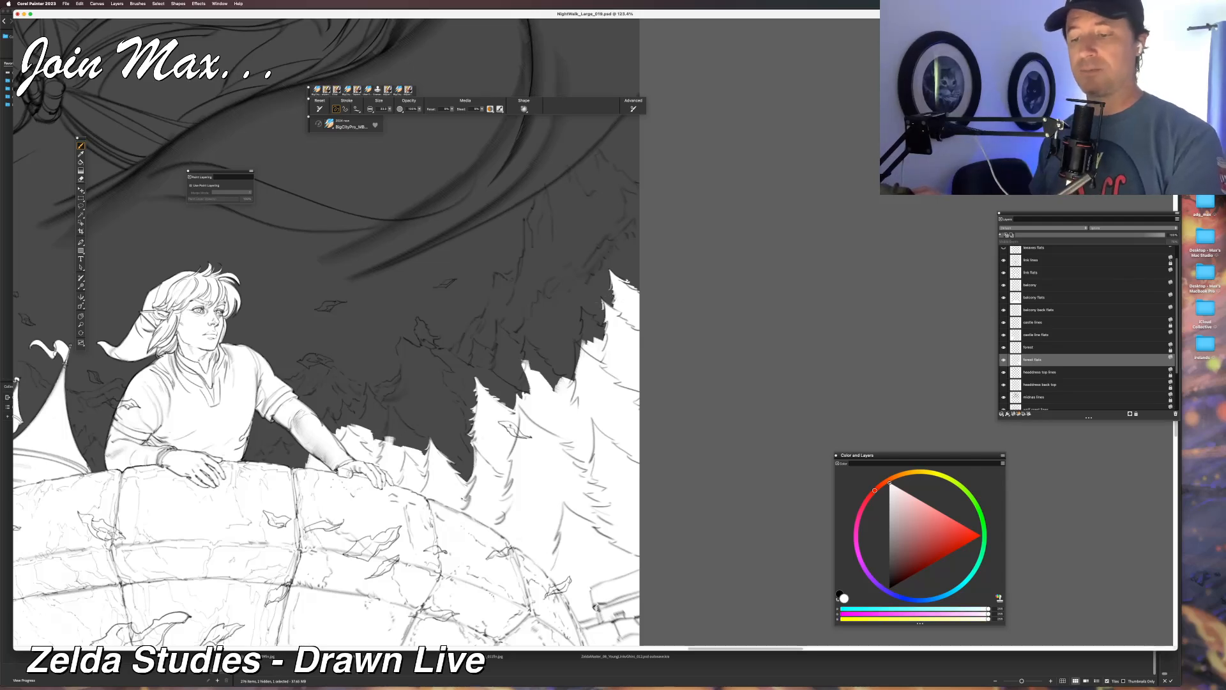
left_click_drag(604, 301, 614, 306)
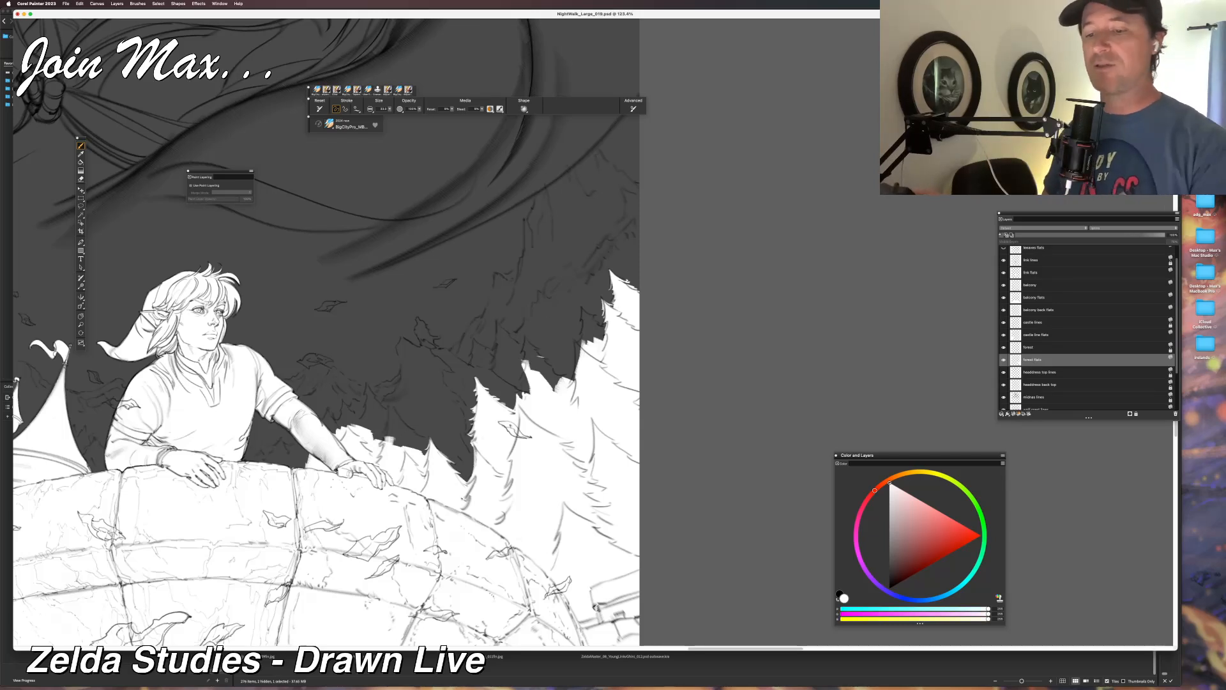
Paint white pointed tips on the shorter trees inward from the tallest edge tree, redoing an unsatisfactory stroke.
left_click_drag(524, 341, 537, 365)
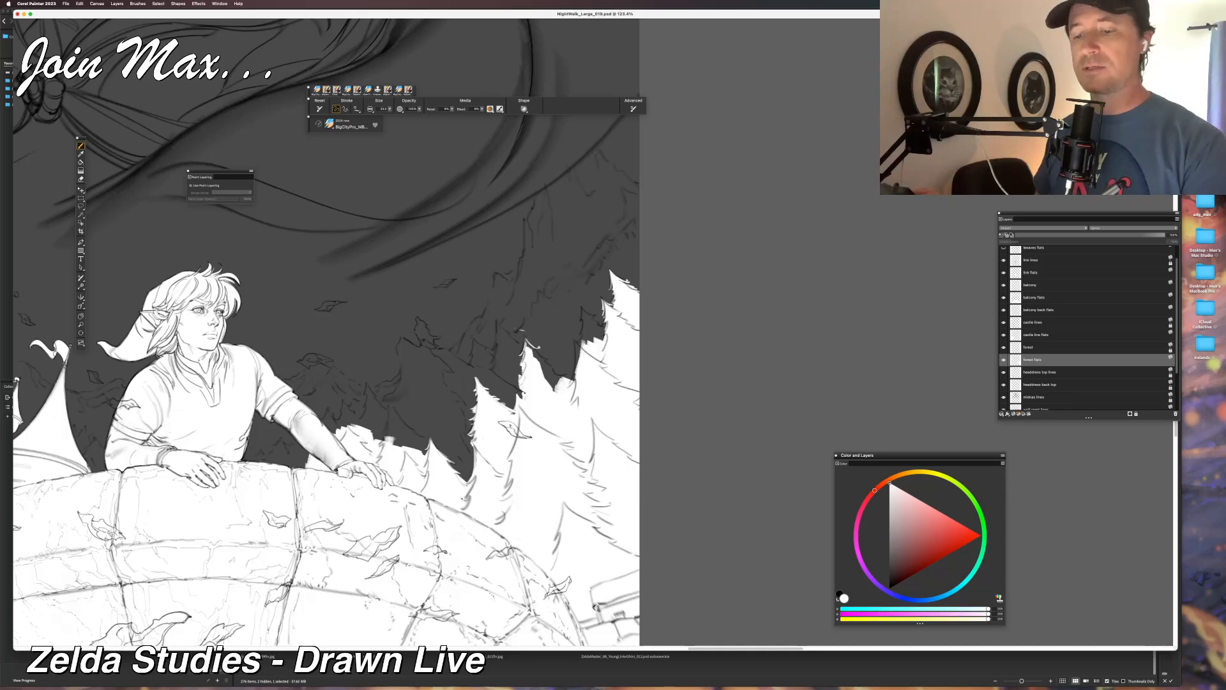
mouse_move(527, 344)
left_mouse_down()
mouse_move(548, 360)
mouse_move(552, 390)
left_mouse_up()
mouse_move(575, 342)
left_mouse_down()
mouse_move(575, 378)
mouse_move(588, 342)
mouse_move(579, 323)
mouse_move(598, 314)
mouse_move(579, 325)
mouse_move(581, 342)
left_mouse_up()
key("super+z")
mouse_move(586, 329)
left_mouse_down()
mouse_move(592, 343)
mouse_move(598, 319)
mouse_move(604, 336)
left_mouse_up()
left_click_drag(594, 333, 604, 340)
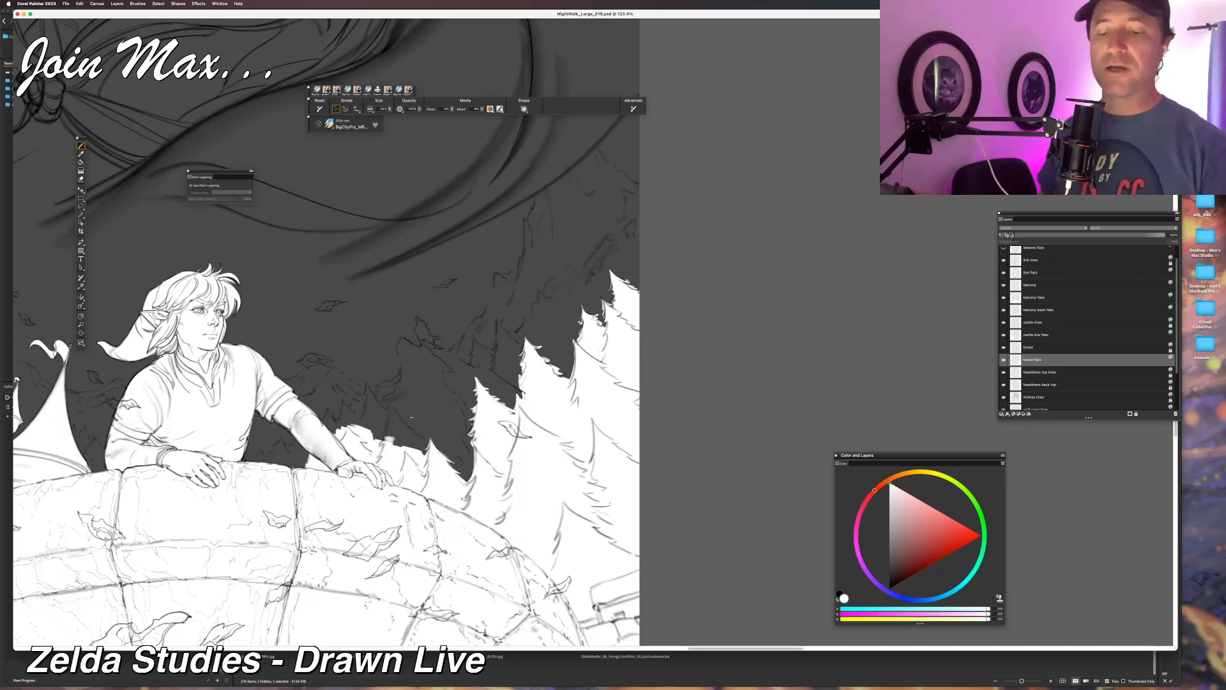
Paint the low trees just above the character's outstretched forearm white with a pointed top, redoing unsatisfactory strokes.
mouse_move(388, 401)
left_mouse_down()
mouse_move(386, 437)
mouse_move(410, 426)
mouse_move(392, 446)
left_mouse_up()
mouse_move(386, 418)
left_mouse_down()
mouse_move(383, 435)
mouse_move(408, 448)
mouse_move(411, 426)
mouse_move(428, 447)
left_mouse_up()
mouse_move(415, 439)
left_mouse_down()
mouse_move(426, 453)
mouse_move(426, 441)
left_mouse_up()
key("super+z")
key("super+z")
key("super+z")
mouse_move(404, 435)
left_mouse_down()
mouse_move(425, 453)
mouse_move(366, 439)
left_mouse_up()
left_click_drag(378, 414, 290, 465)
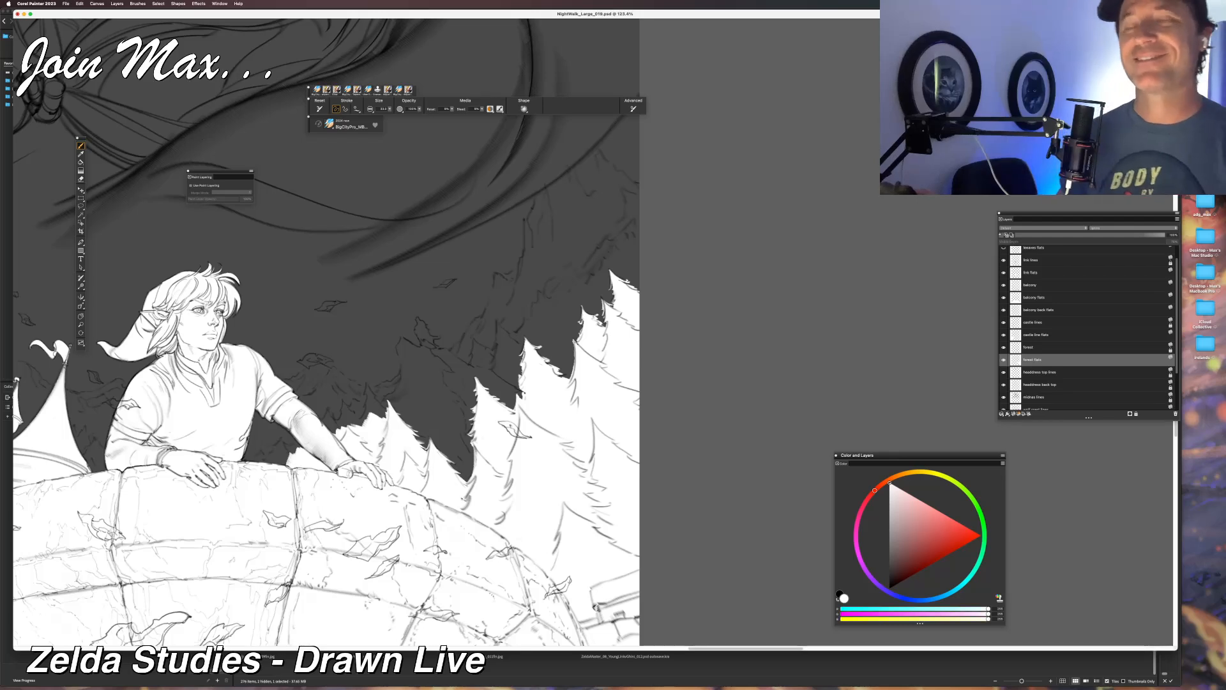
Add small white treetops along the forearm and fill the trees in the gap between the character's torso and arm.
mouse_move(283, 442)
left_mouse_down()
mouse_move(283, 465)
mouse_move(273, 449)
mouse_move(268, 459)
mouse_move(280, 461)
left_mouse_up()
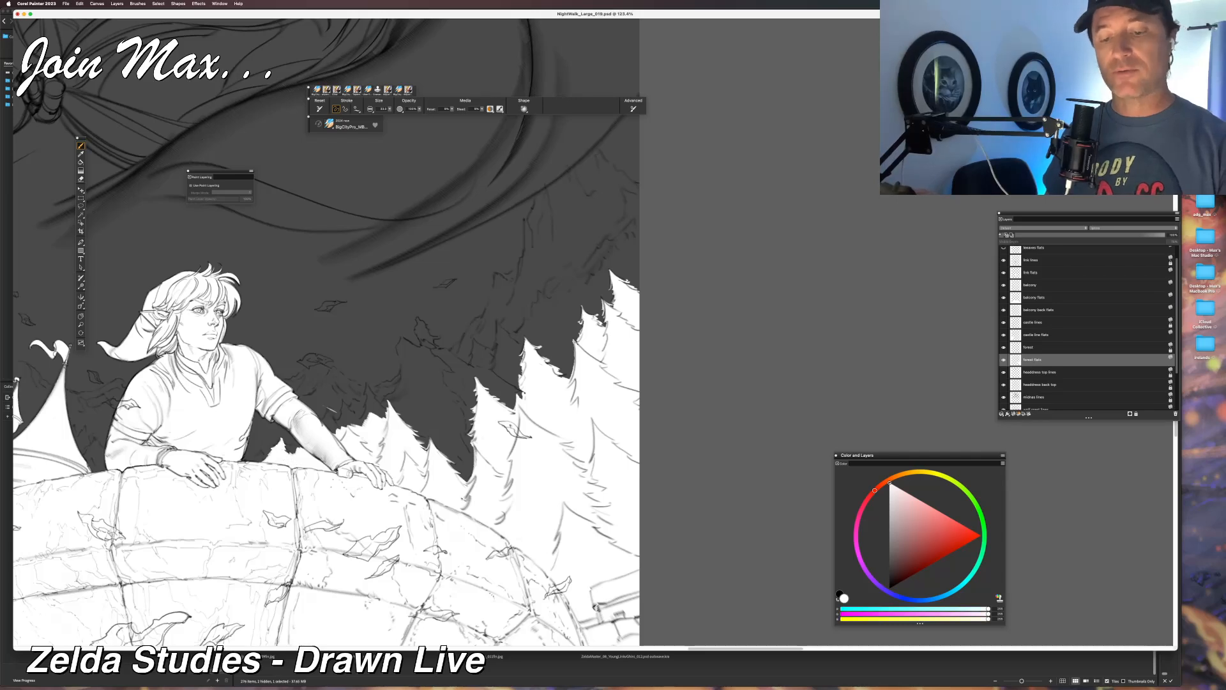
left_click_drag(326, 410, 333, 434)
key("super+z")
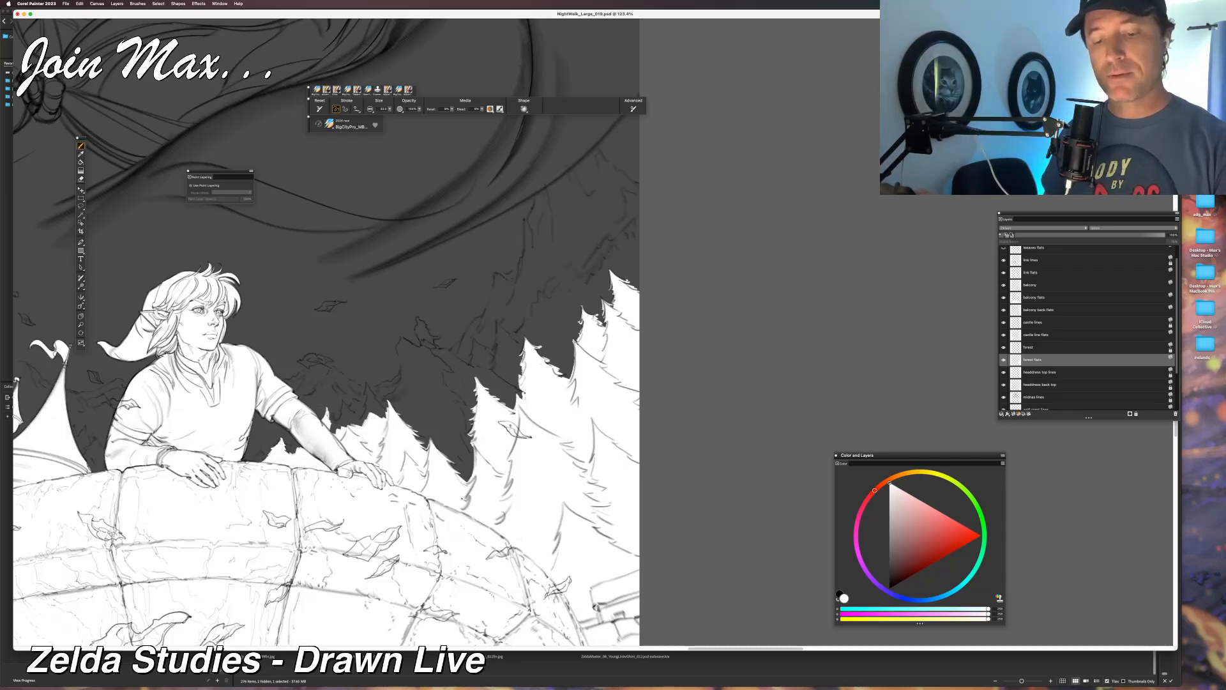
left_click_drag(329, 413, 332, 434)
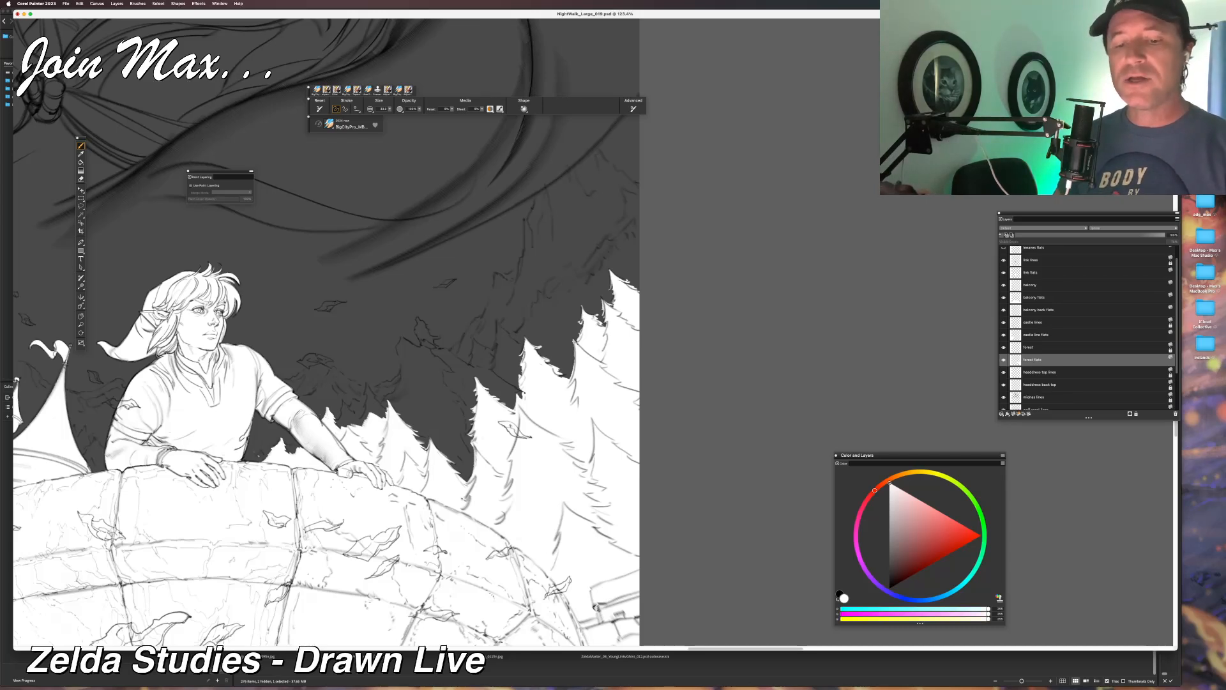
left_click_drag(262, 447, 251, 456)
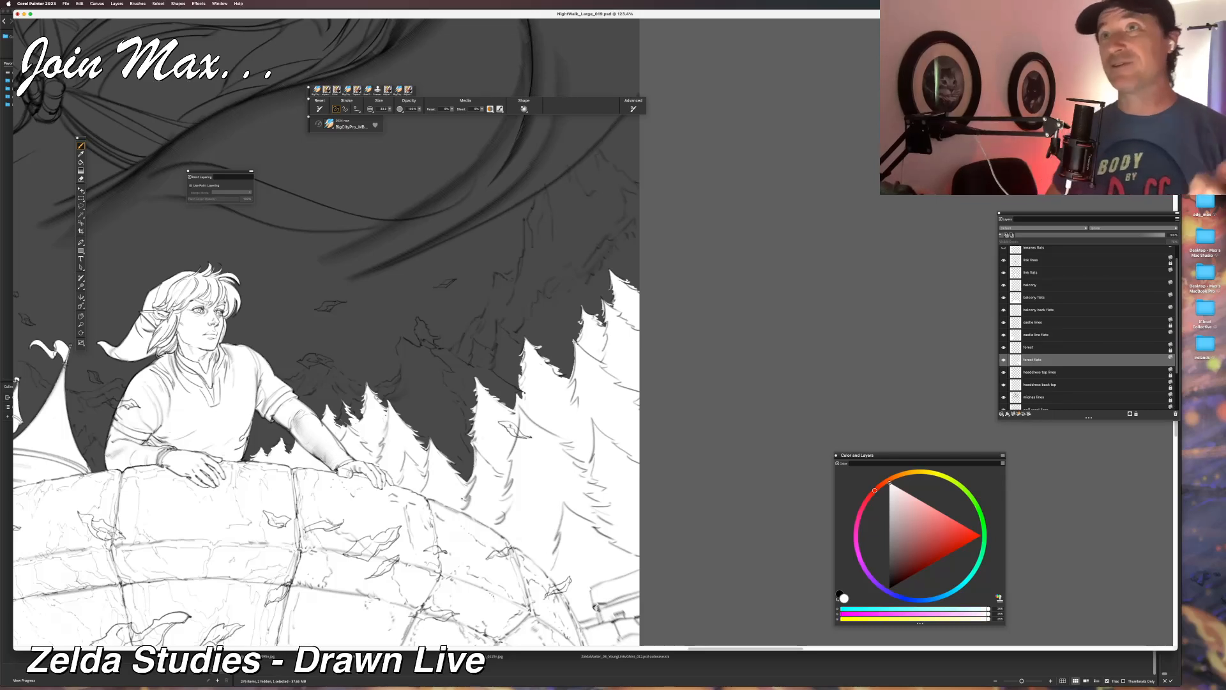
left_click_drag(342, 403, 349, 420)
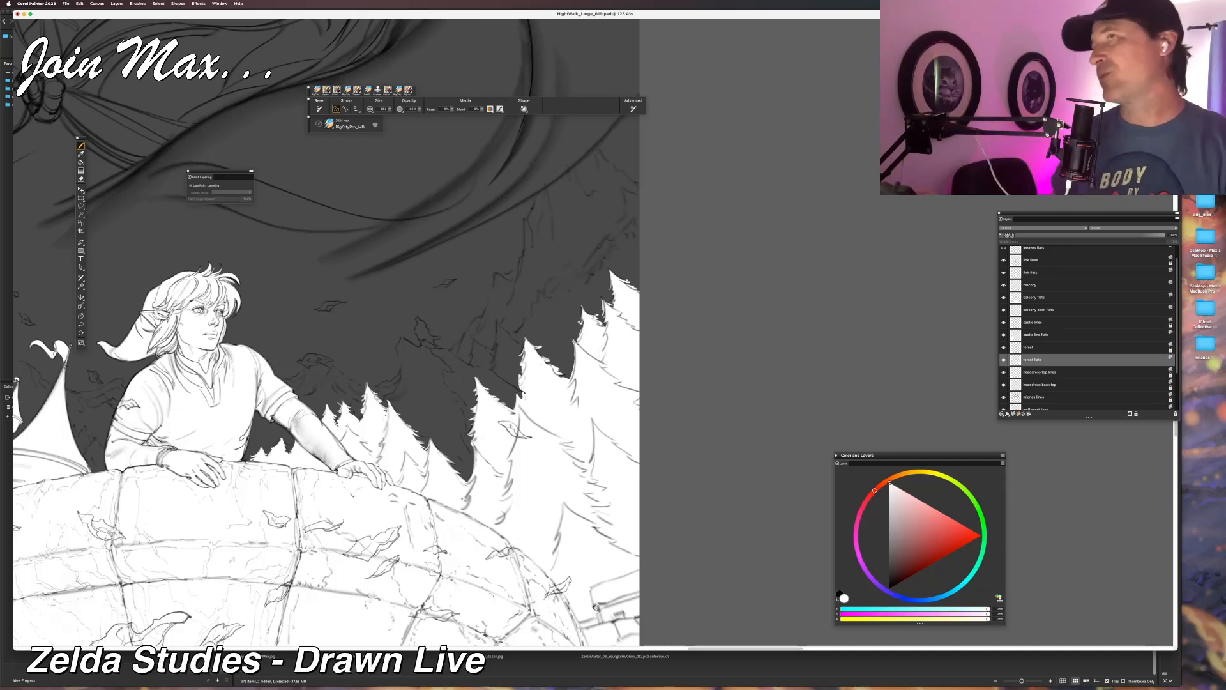
Paint the pointed tree overlapping the inner side of the next taller one white, undoing unsatisfactory strokes.
mouse_move(303, 463)
left_mouse_down()
mouse_move(360, 448)
mouse_move(490, 452)
left_mouse_up()
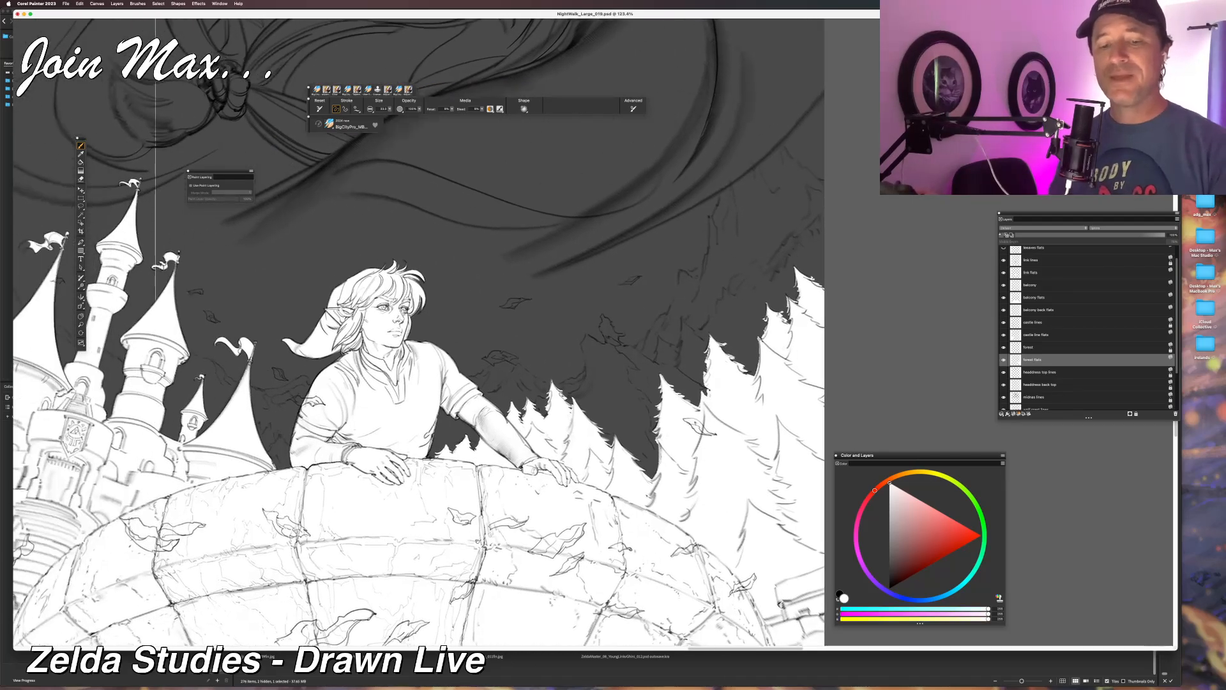
left_click_drag(477, 541, 214, 560)
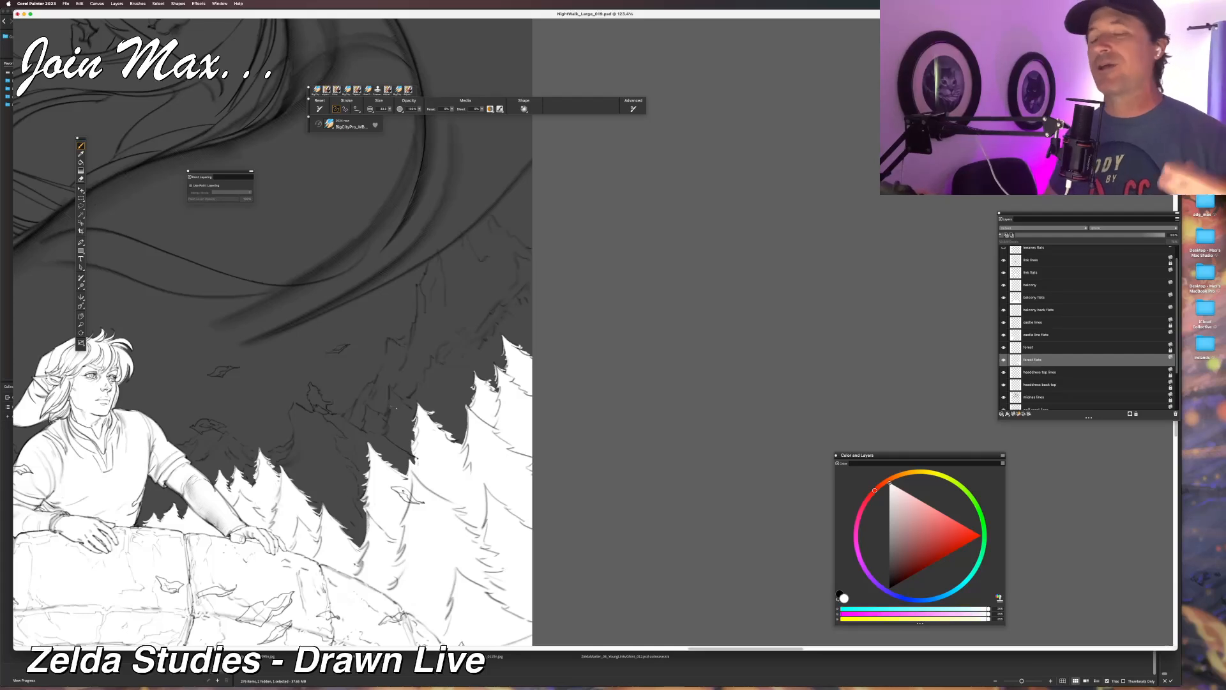
mouse_move(389, 387)
left_mouse_down()
mouse_move(408, 405)
mouse_move(414, 455)
left_mouse_up()
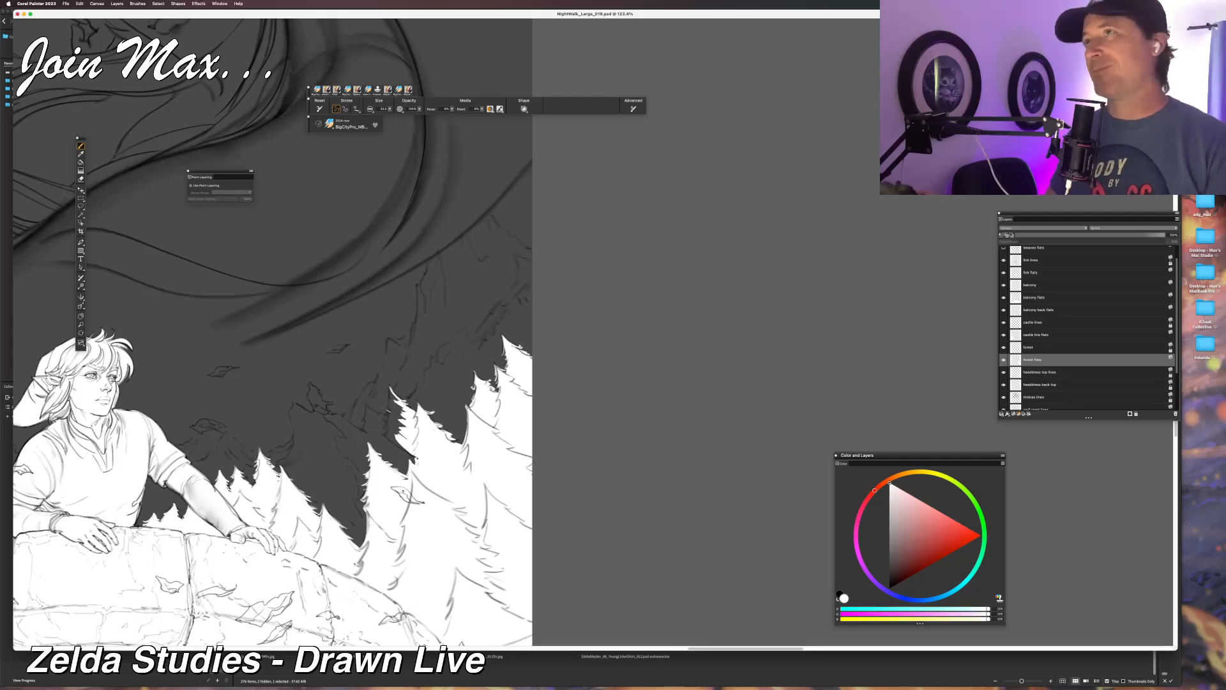
mouse_move(385, 435)
left_mouse_down()
mouse_move(416, 456)
mouse_move(406, 442)
left_mouse_up()
key("super+z")
key("super+z")
key("super+z")
Extend the new pointed tree's white silhouette inward with a smaller jagged tree, redoing unsatisfactory strokes.
mouse_move(393, 422)
left_mouse_down()
mouse_move(406, 433)
mouse_move(397, 427)
left_mouse_up()
mouse_move(389, 410)
left_mouse_down()
mouse_move(387, 428)
mouse_move(390, 411)
mouse_move(403, 419)
mouse_move(364, 425)
left_mouse_up()
key("super+z")
mouse_move(361, 405)
left_mouse_down()
mouse_move(361, 419)
mouse_move(387, 415)
left_mouse_up()
key("super+z")
left_click_drag(368, 407, 364, 429)
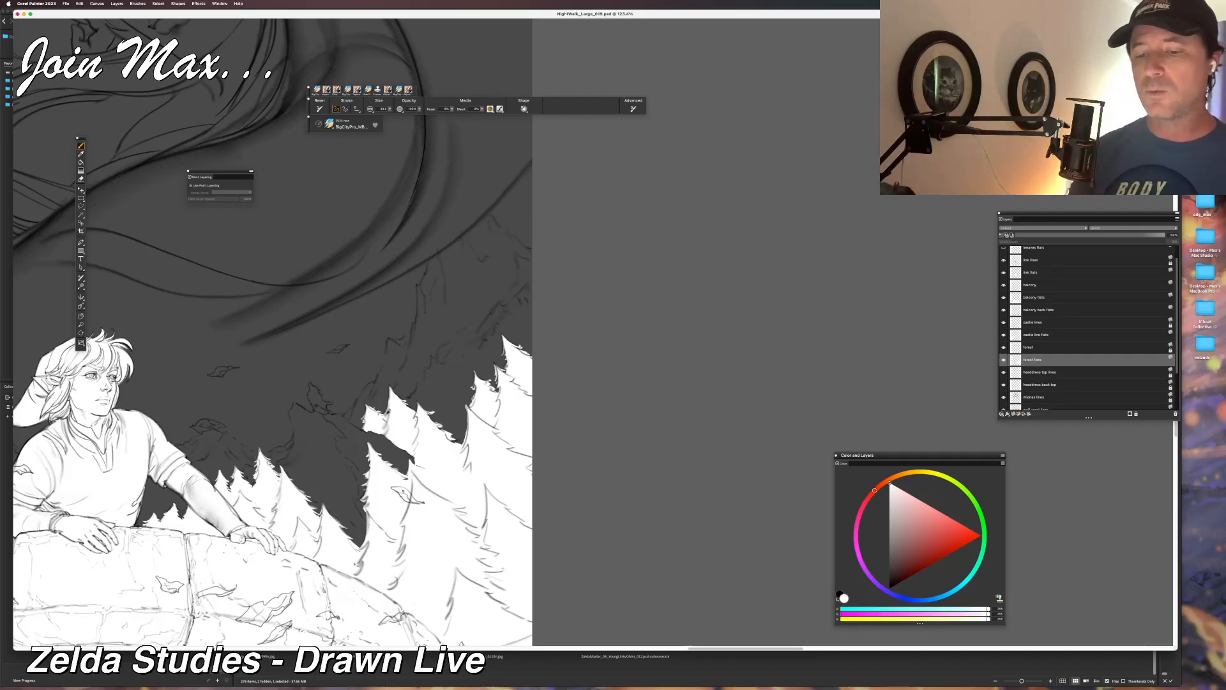
Add a new layer directly beneath the wolf crest lines layer and save the artwork as version 020.
key("super+minus")
key("super+minus")
left_click_drag(395, 498, 540, 477)
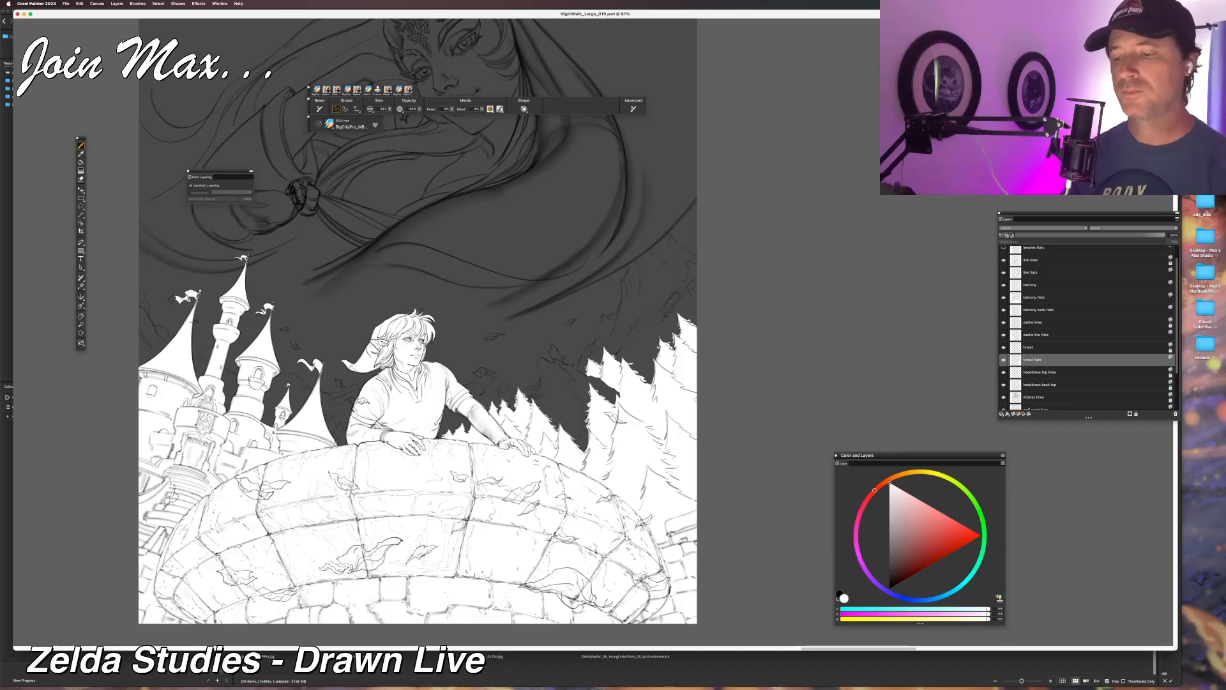
key("super+equal")
key("super+equal")
key("super+equal")
left_click_drag(447, 383, 359, 368)
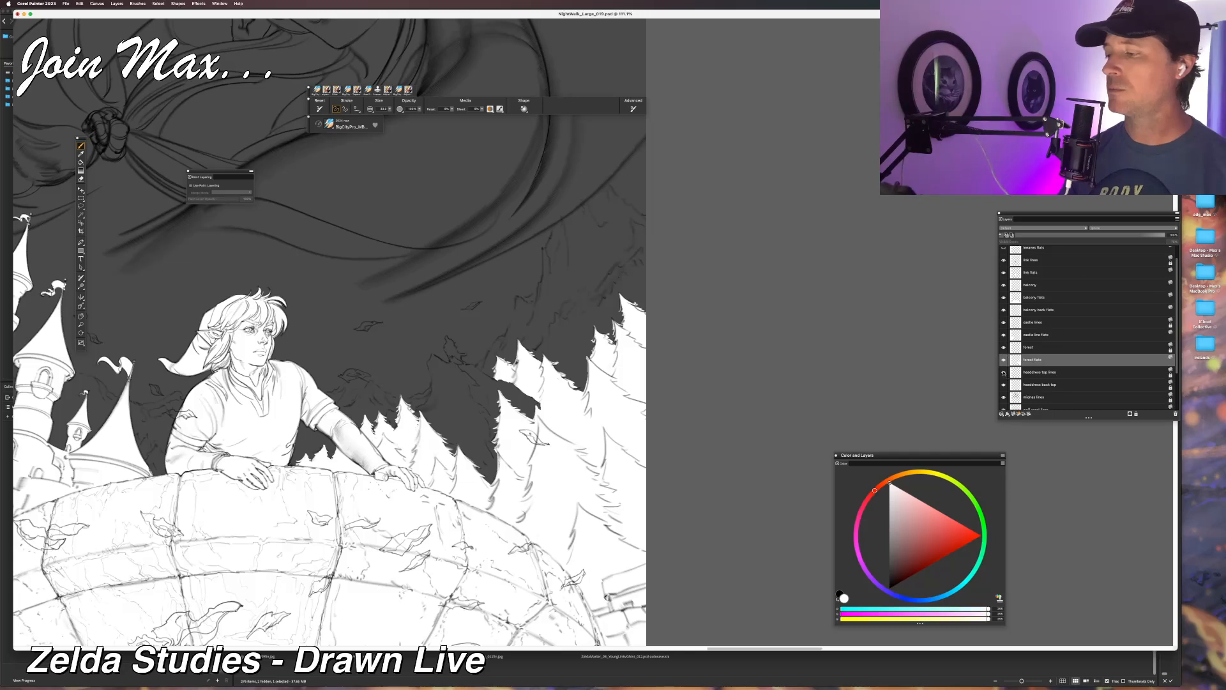
scroll(1004, 382, "down", 2)
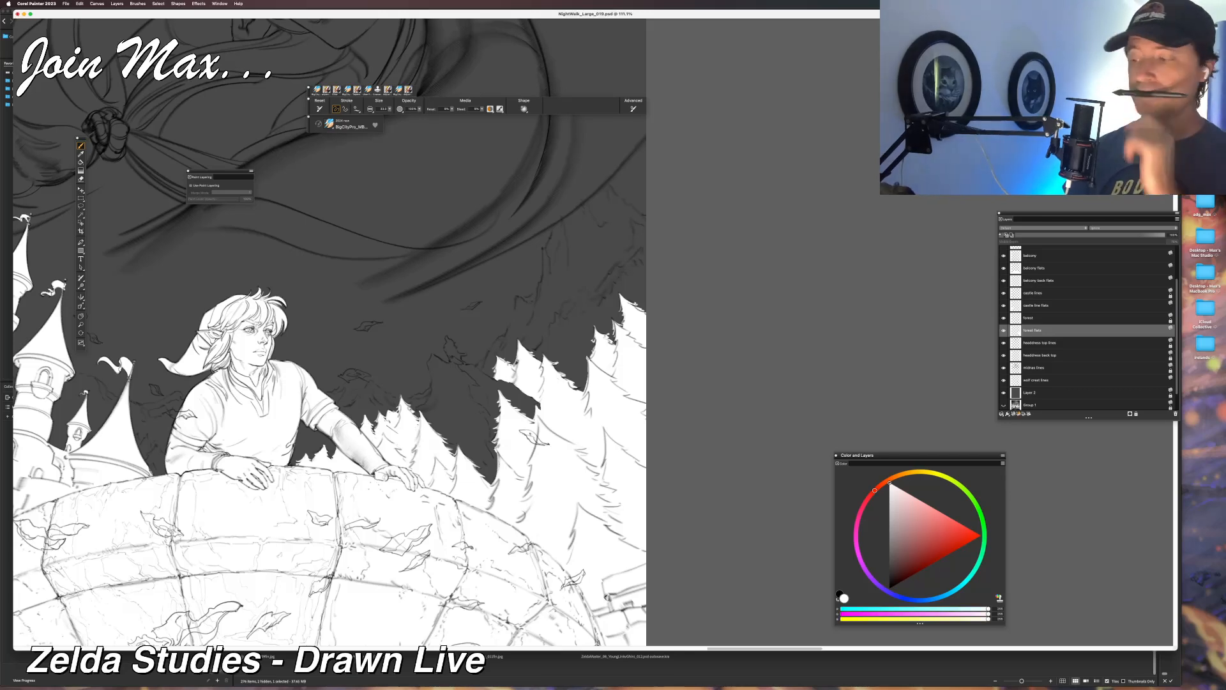
left_click(1045, 381)
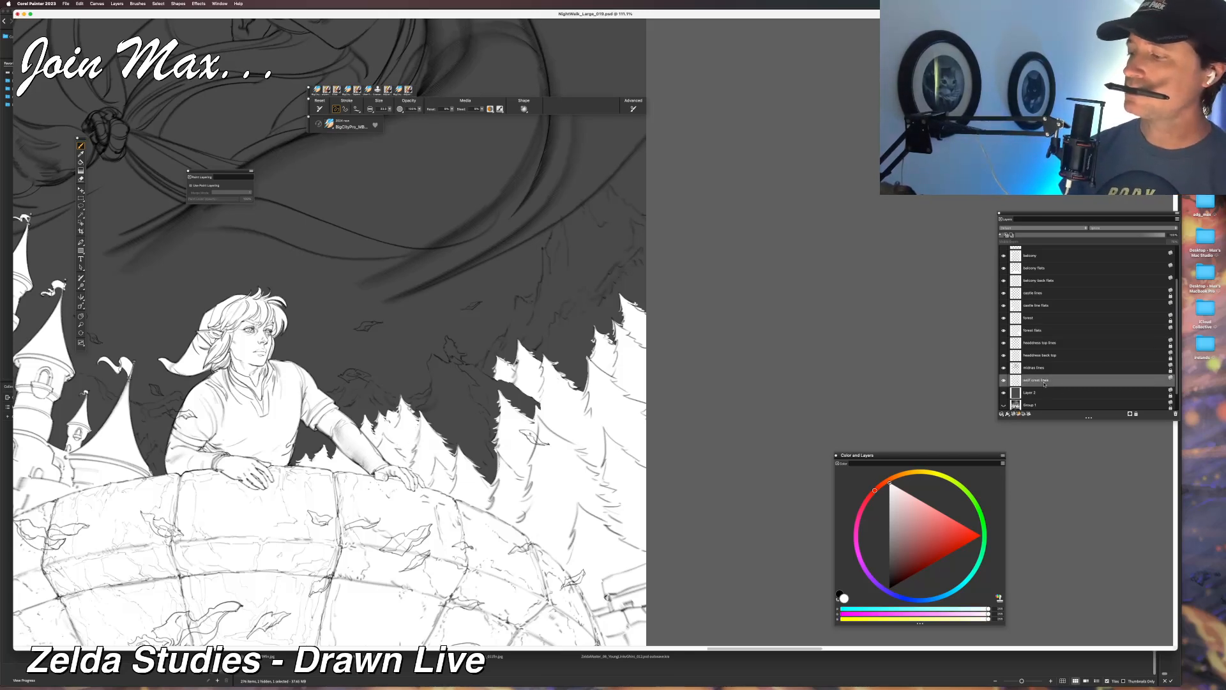
left_click_drag(1027, 407, 1027, 380)
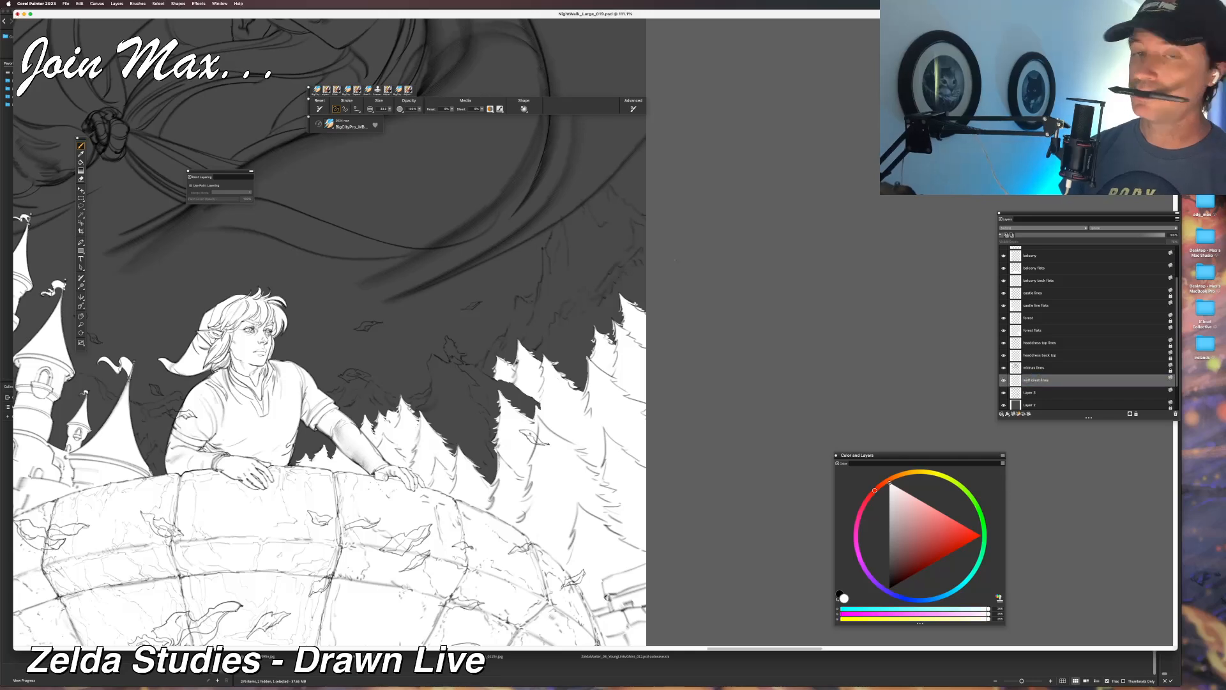
left_click(69, 8)
left_click(71, 96)
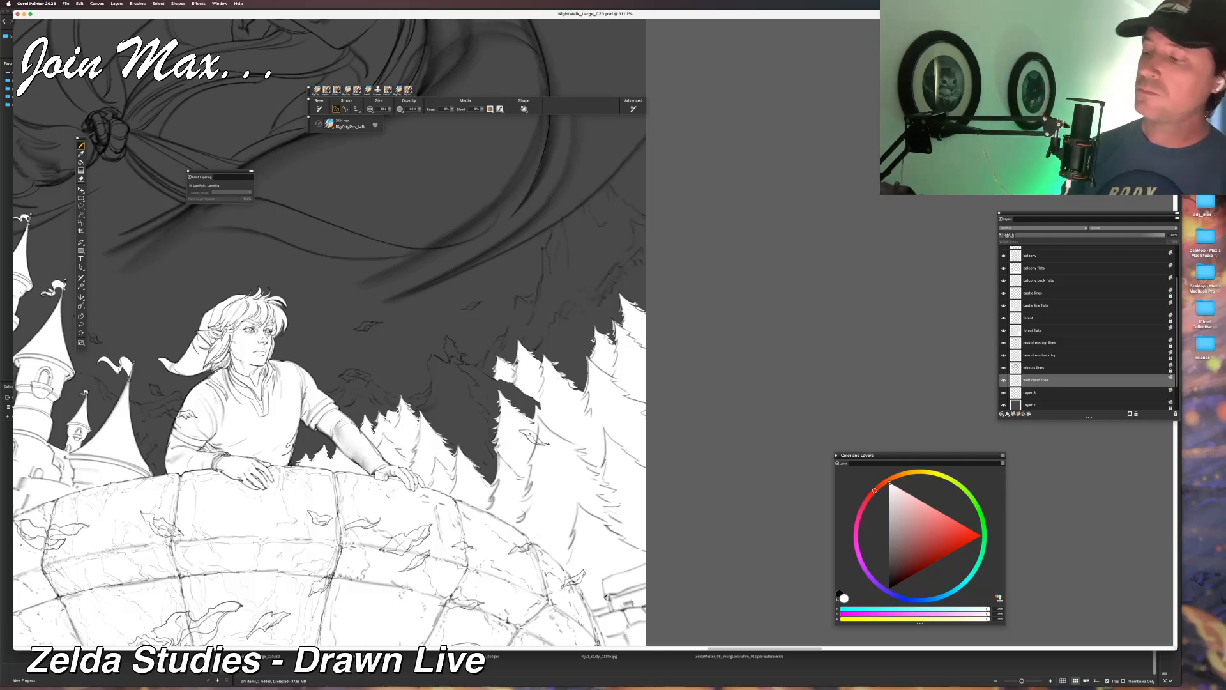
Rename the new layer below the wolf crest lines as "wolf crest fill".
left_click(1041, 394)
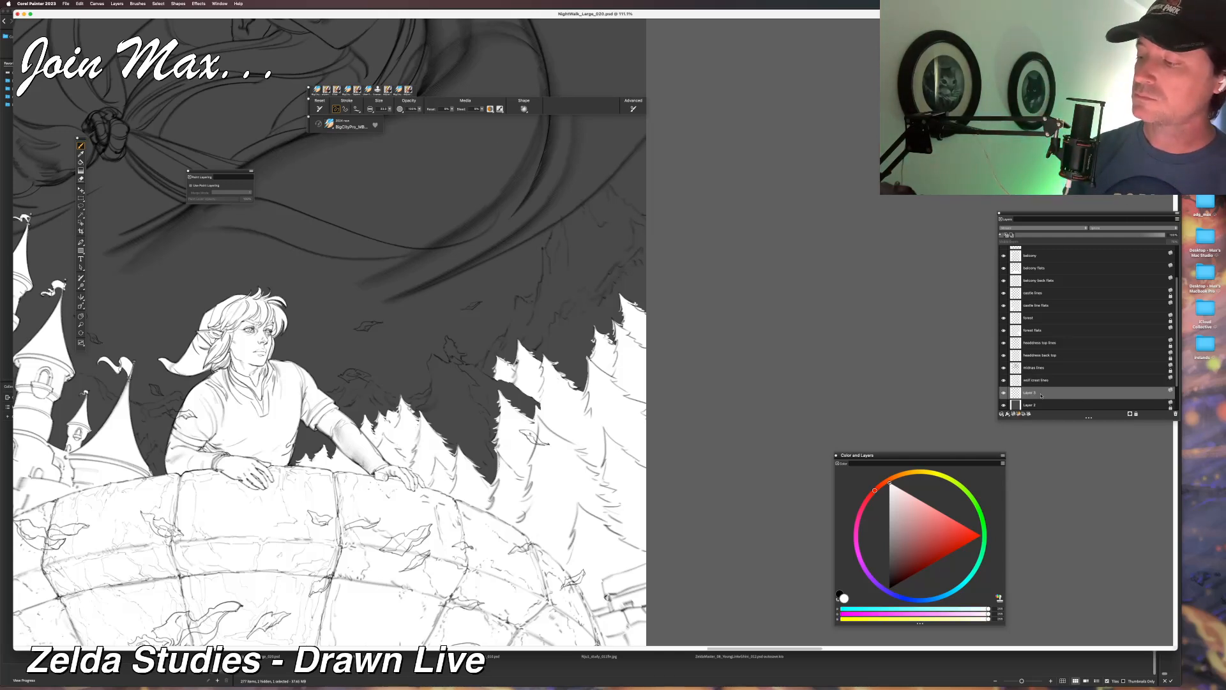
double_click(1041, 394)
type("wolf crest fil")
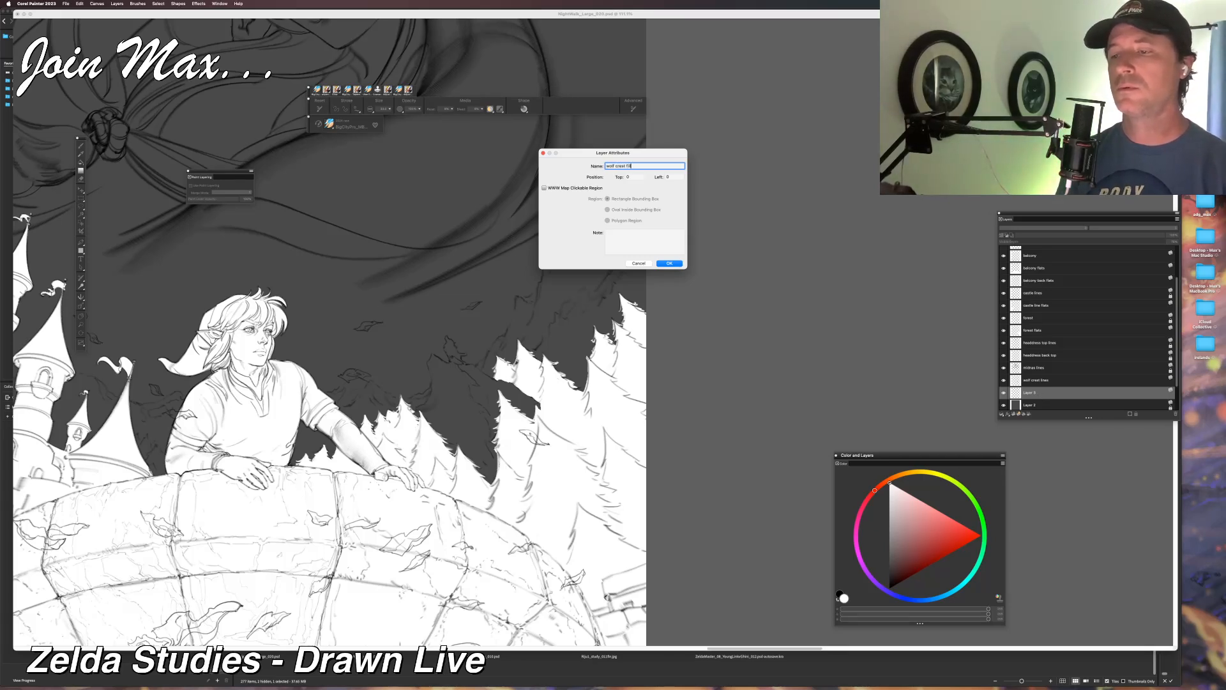
key("Return")
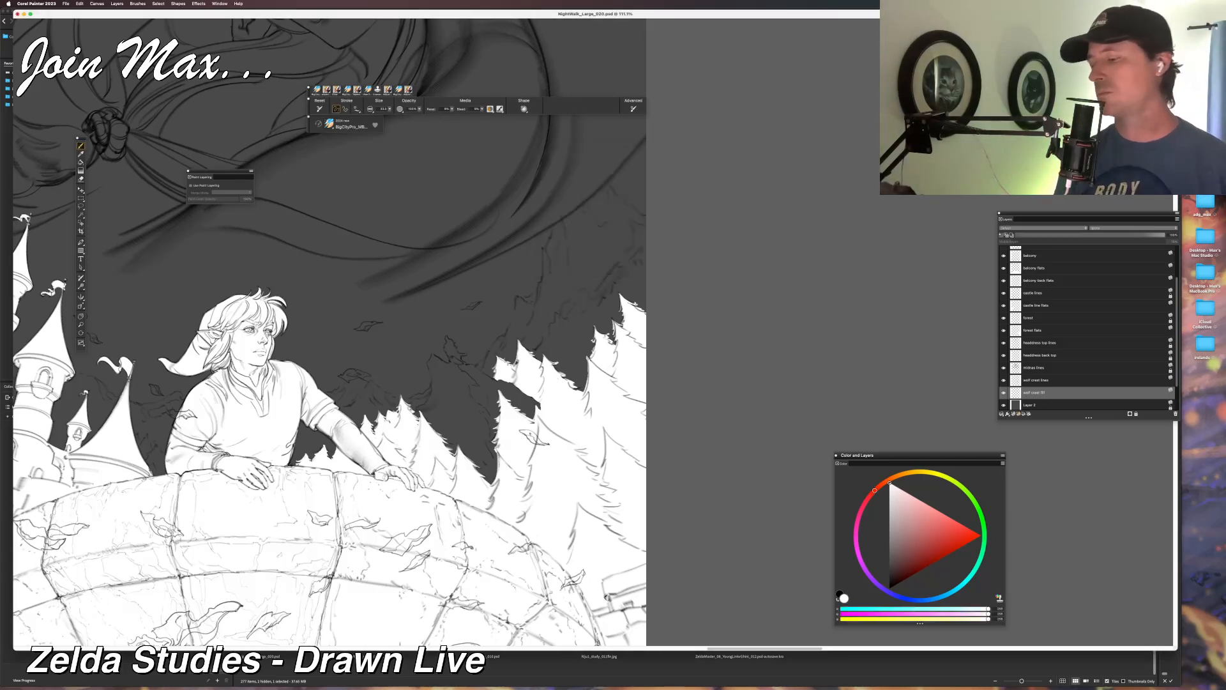
Fill the lower part of the rocky crest between the trees with white on the wolf crest fill layer.
mouse_move(473, 416)
left_mouse_down()
mouse_move(492, 474)
mouse_move(444, 414)
mouse_move(469, 401)
left_mouse_up()
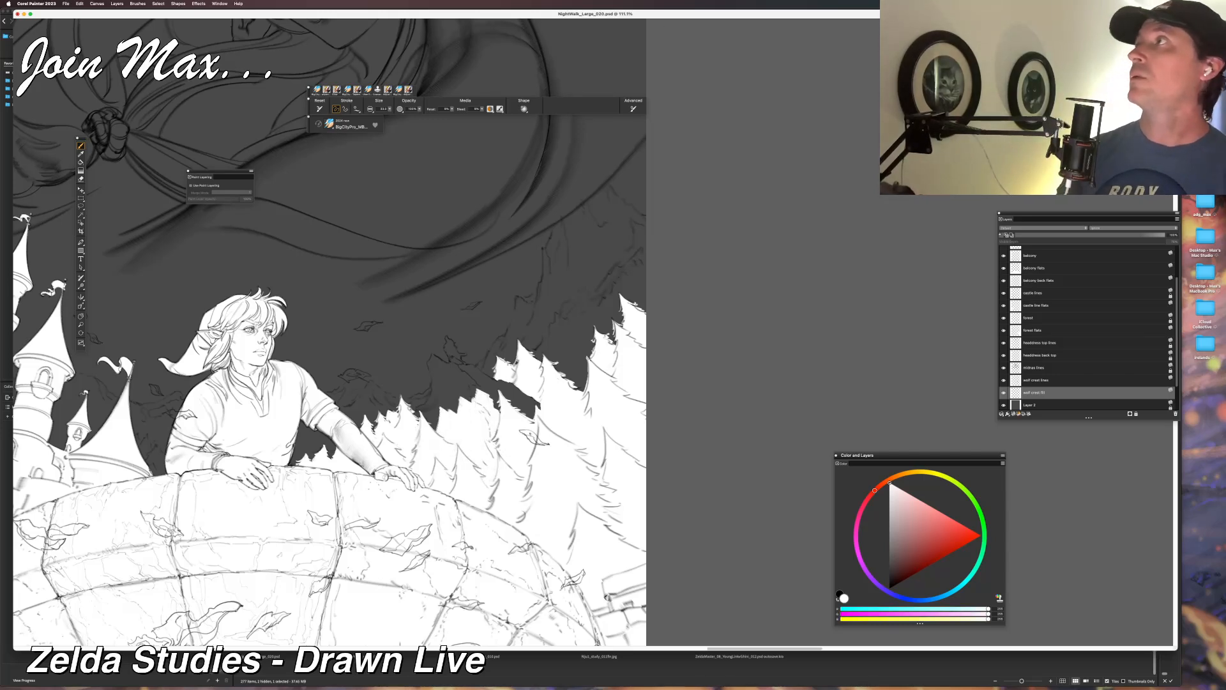
key("Tab")
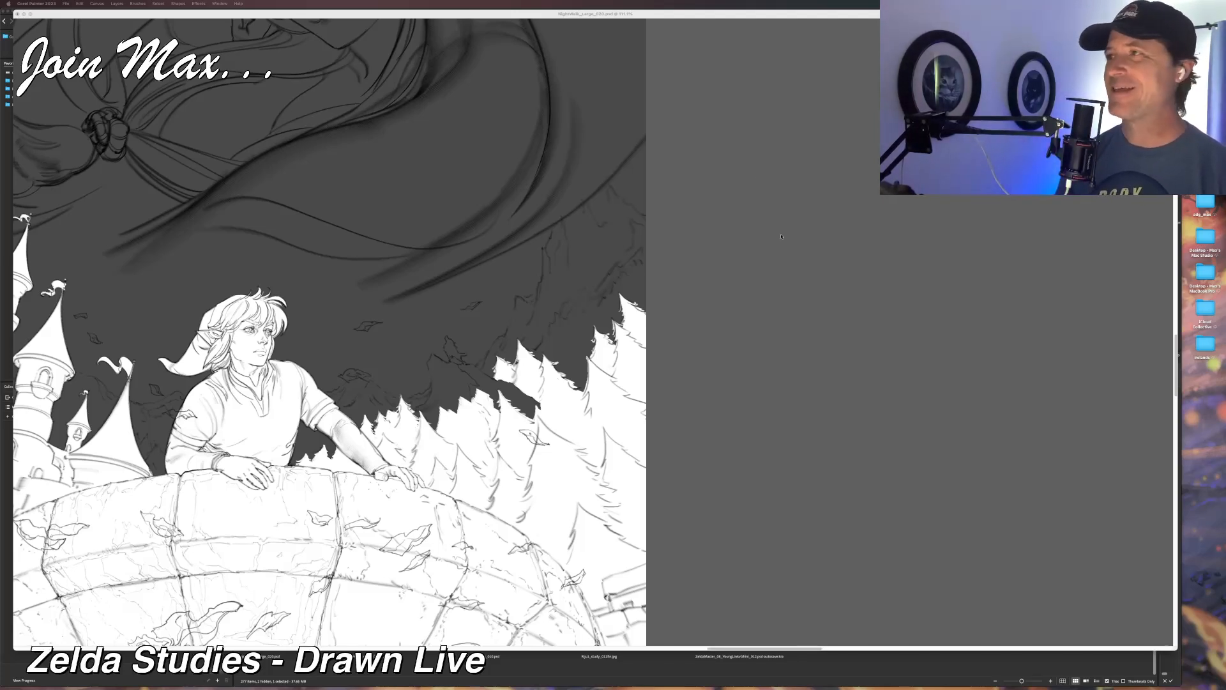
key("Tab")
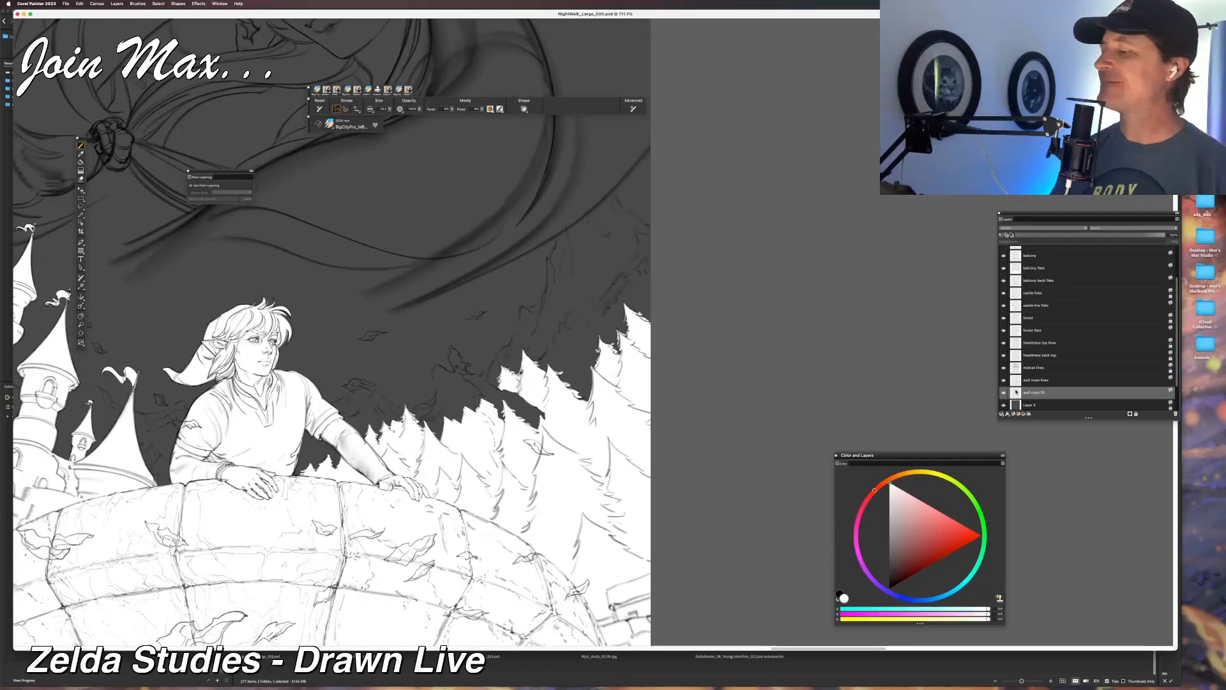
scroll(593, 333, "up", 1)
scroll(751, 278, "down", 2)
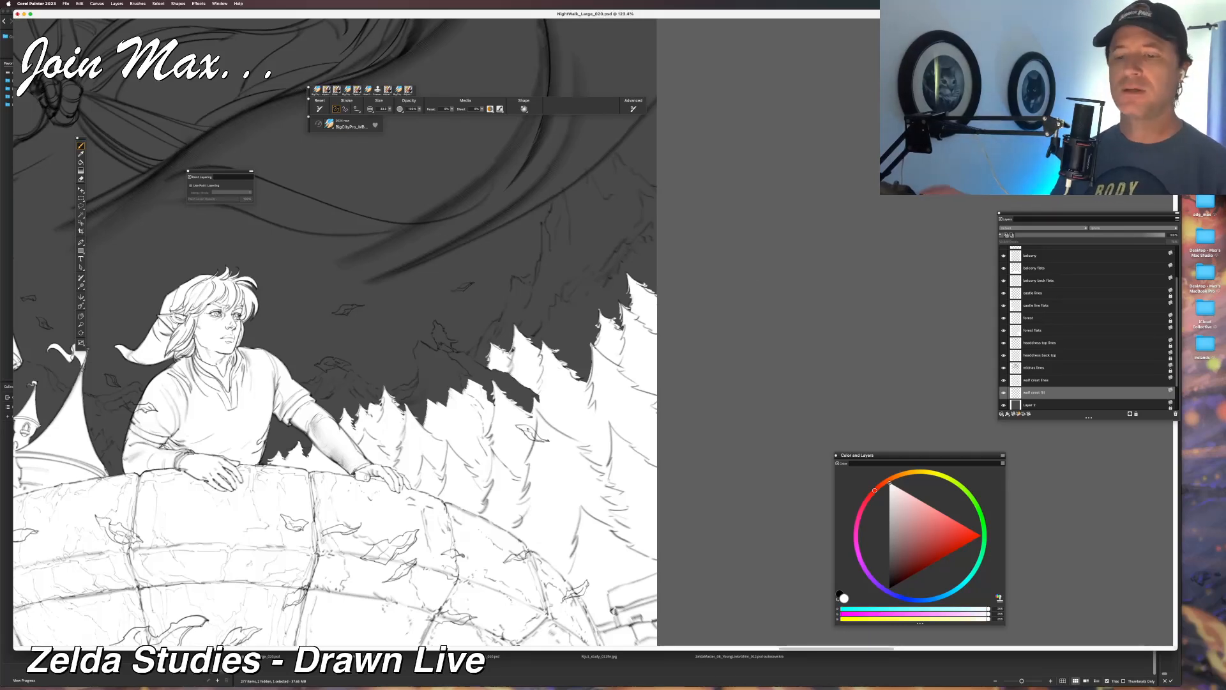
Try a first white fill stroke inside the howling wolf standing on the rocky crest.
mouse_move(450, 366)
left_mouse_down()
mouse_move(459, 391)
mouse_move(468, 386)
mouse_move(443, 403)
left_mouse_up()
key("super+plus")
key("super+plus")
key("super+plus")
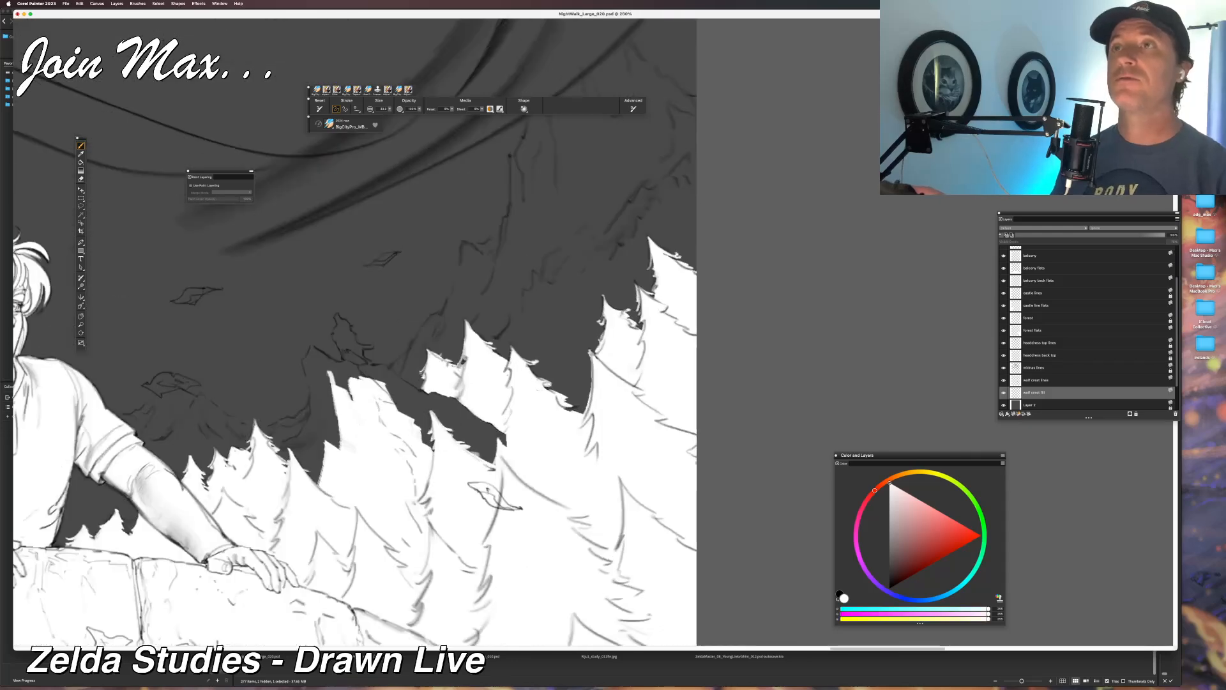
left_click_drag(413, 502, 524, 519)
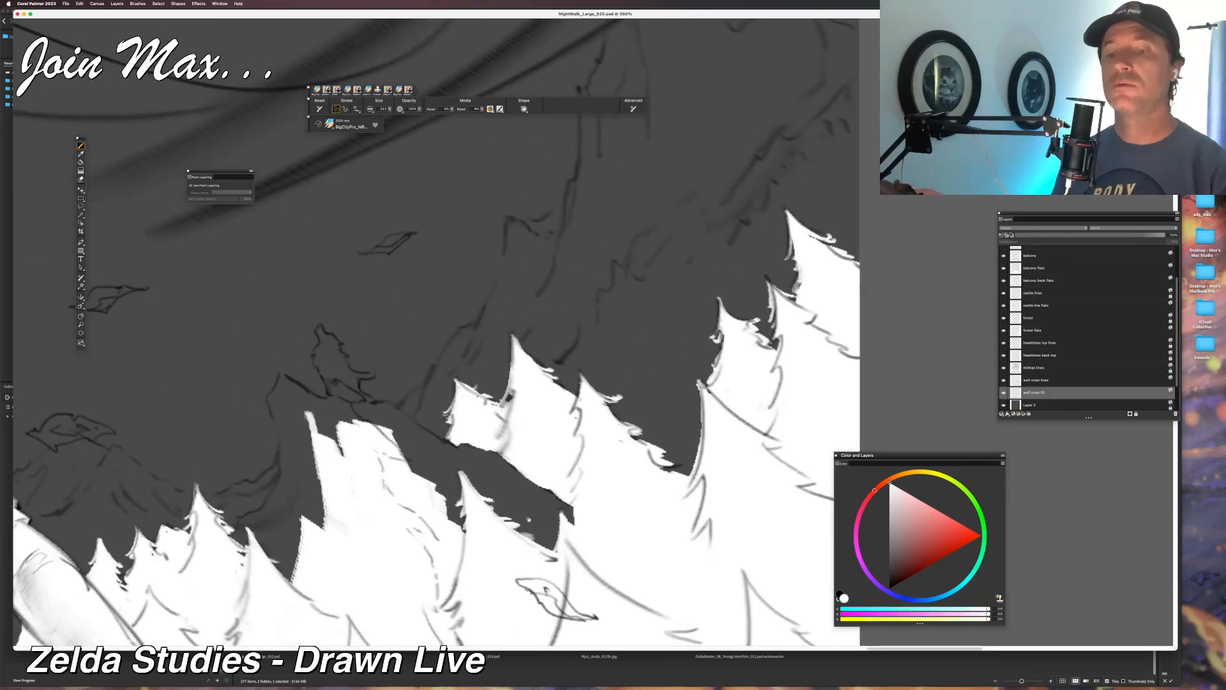
mouse_move(325, 384)
left_mouse_down()
mouse_move(328, 347)
mouse_move(320, 361)
left_mouse_up()
key("super+z")
key("super+z")
key("super+z")
key("super+z")
left_click_drag(326, 388, 322, 370)
key("super+z")
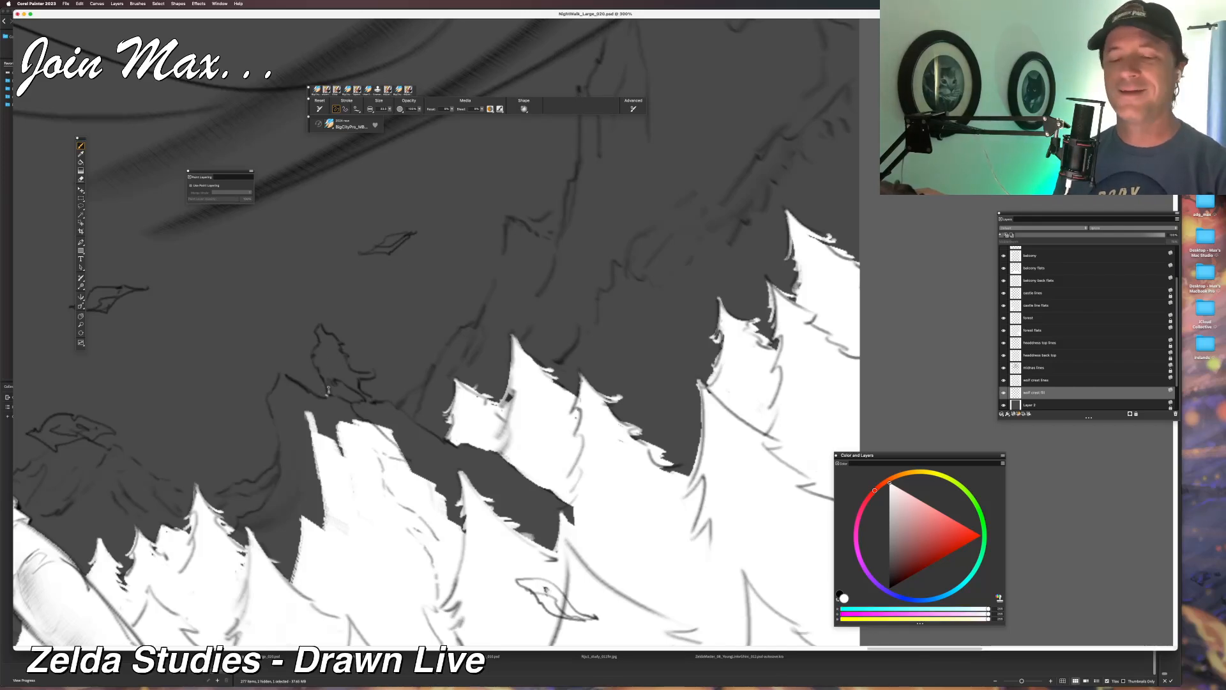
Fill the howling wolf on the crest with solid white, covering its front legs, head, body, hind leg and tail.
left_click_drag(328, 391, 324, 374)
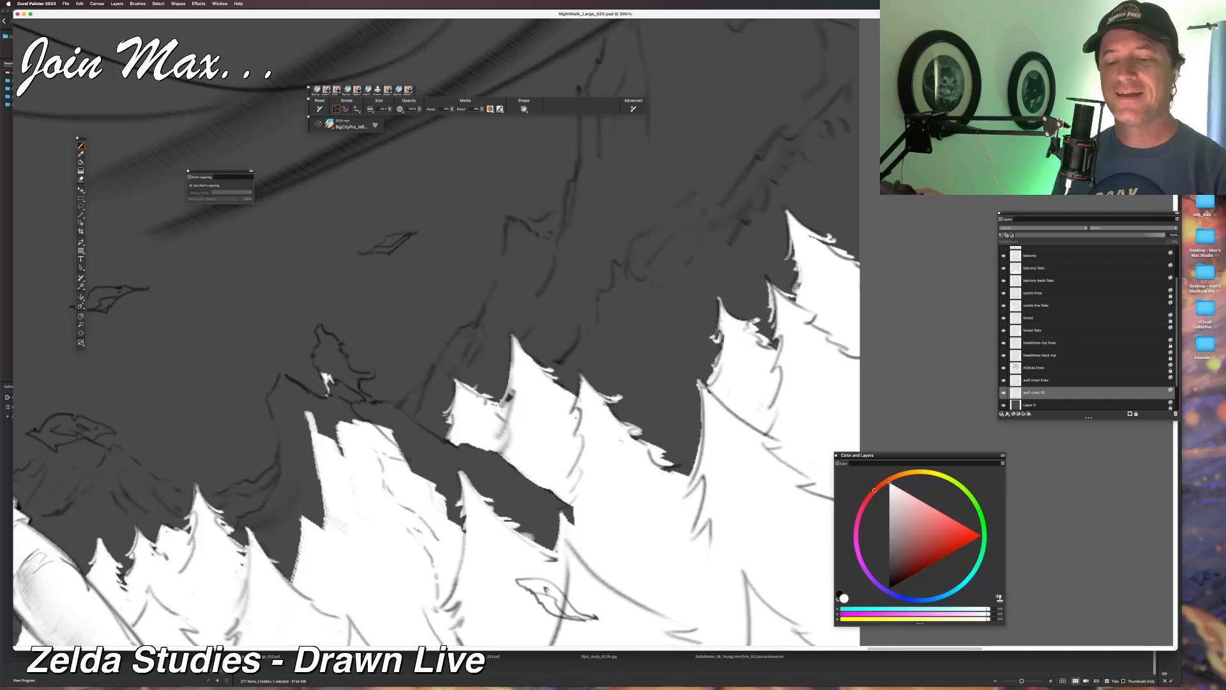
mouse_move(327, 378)
left_mouse_down()
mouse_move(318, 329)
mouse_move(326, 343)
left_mouse_up()
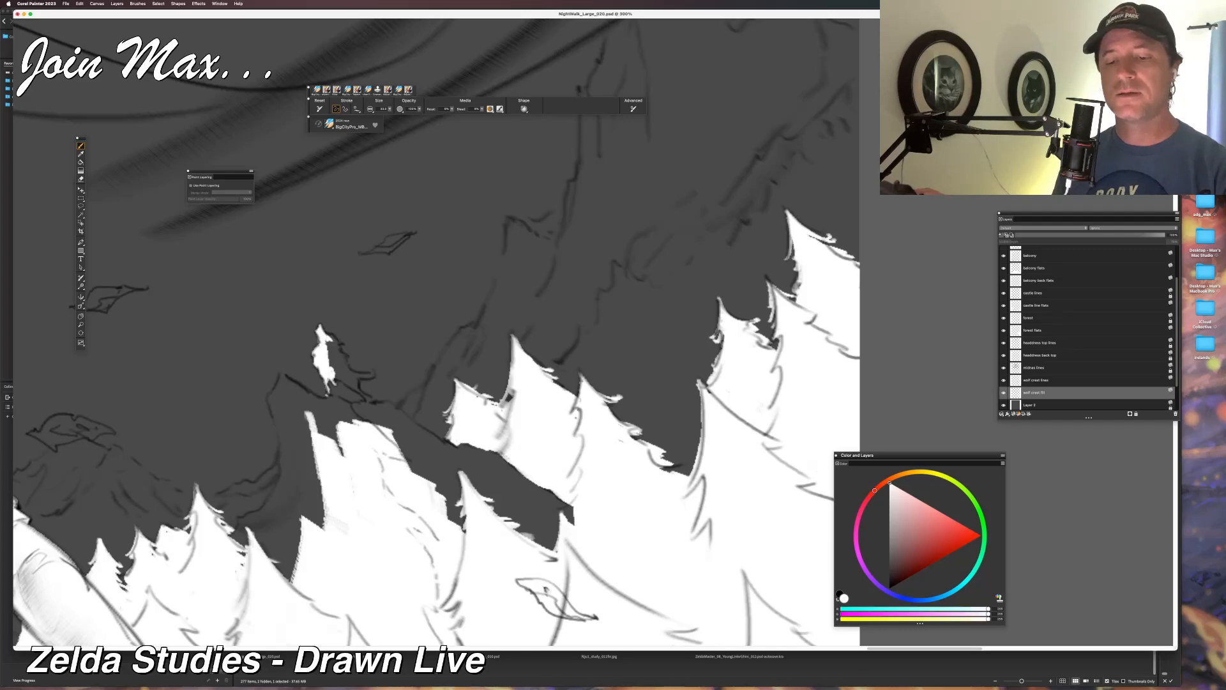
left_click_drag(329, 334, 330, 363)
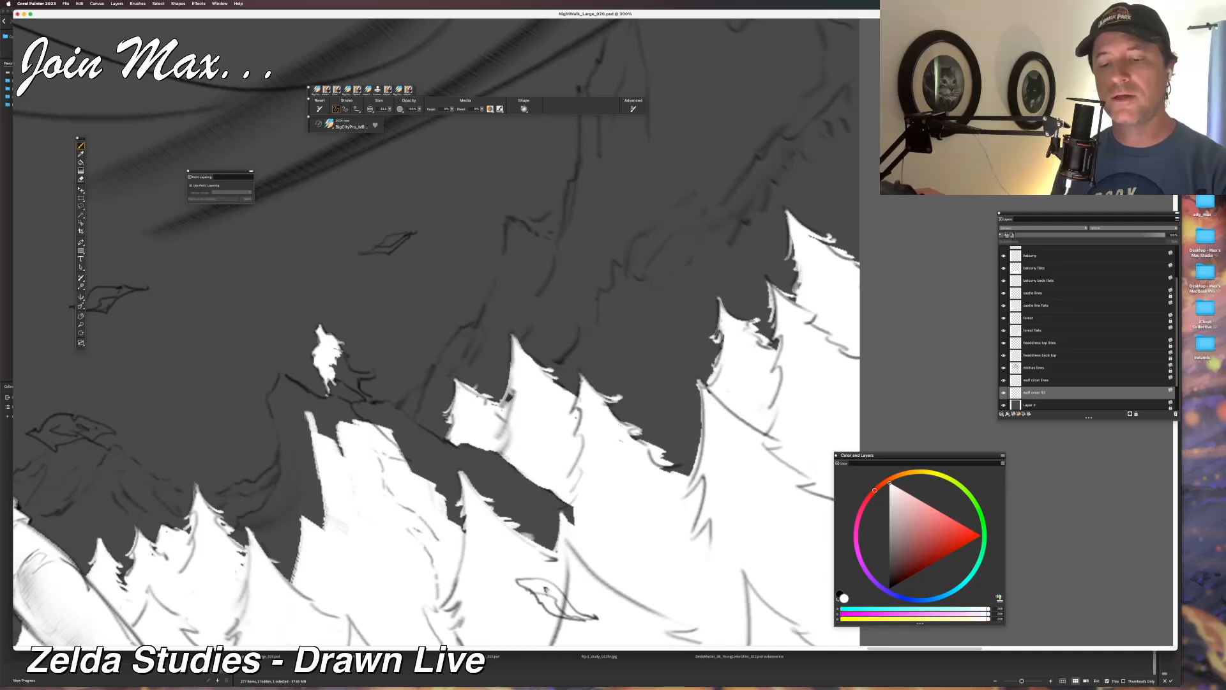
mouse_move(340, 356)
left_mouse_down()
mouse_move(342, 374)
mouse_move(330, 357)
left_mouse_up()
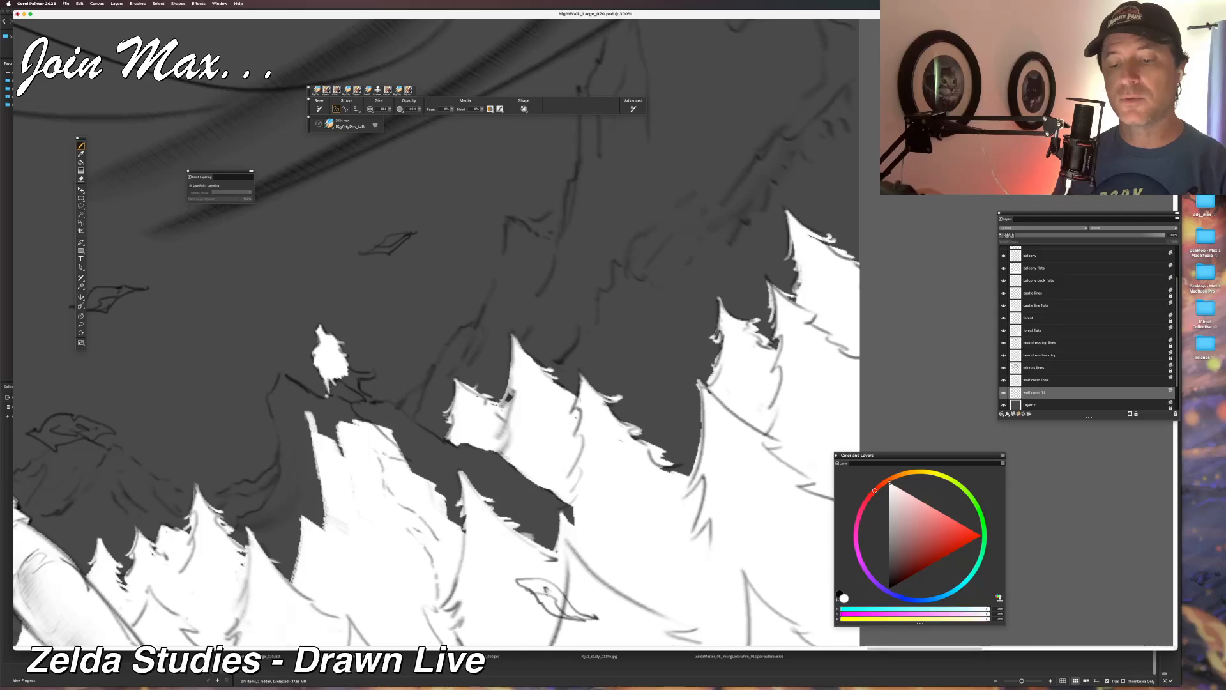
mouse_move(340, 378)
left_mouse_down()
mouse_move(359, 388)
mouse_move(342, 377)
left_mouse_up()
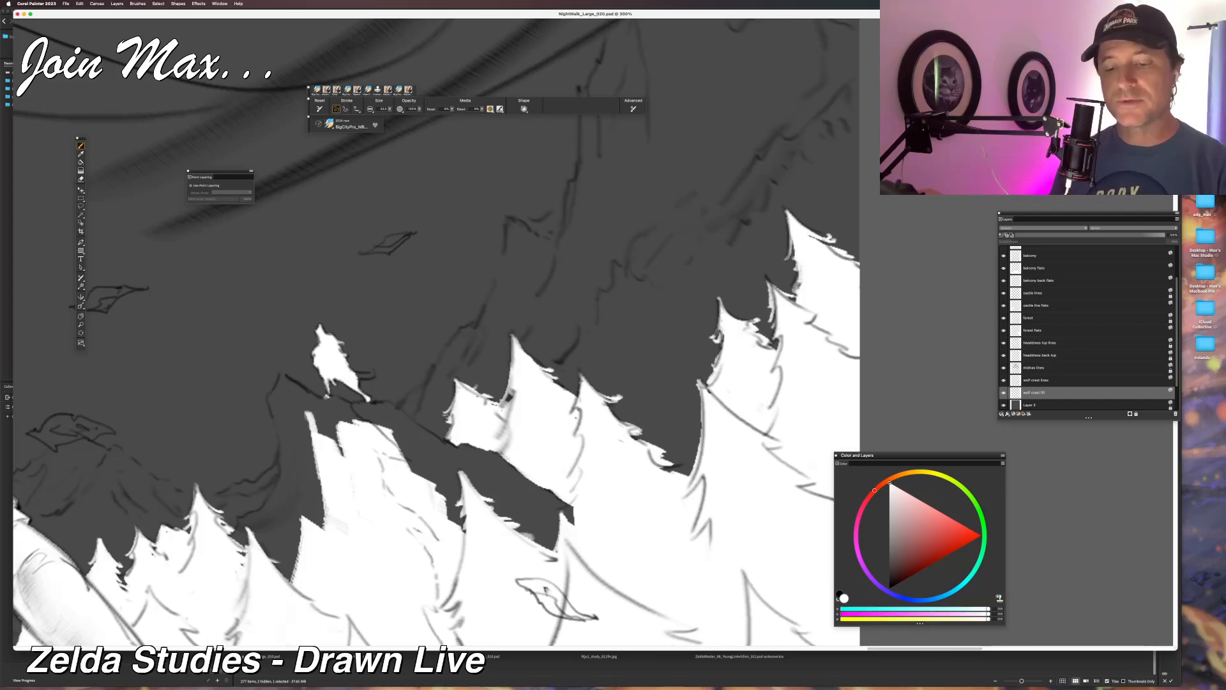
left_click_drag(355, 372, 364, 380)
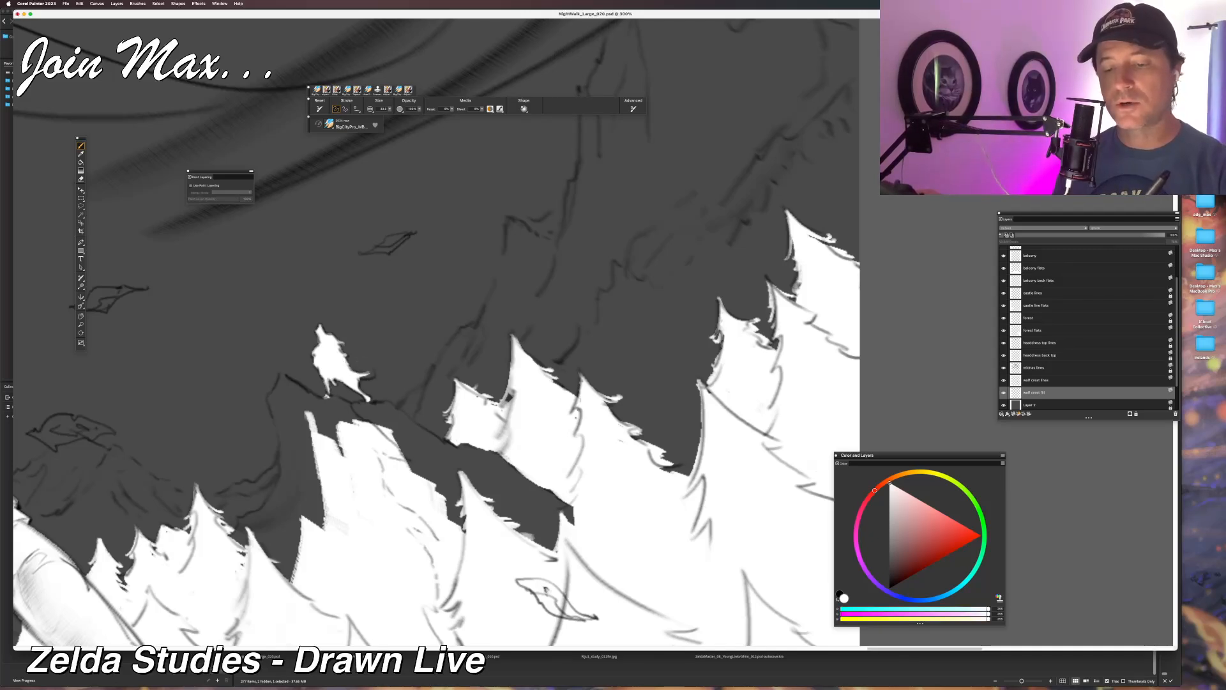
left_click_drag(372, 367, 369, 375)
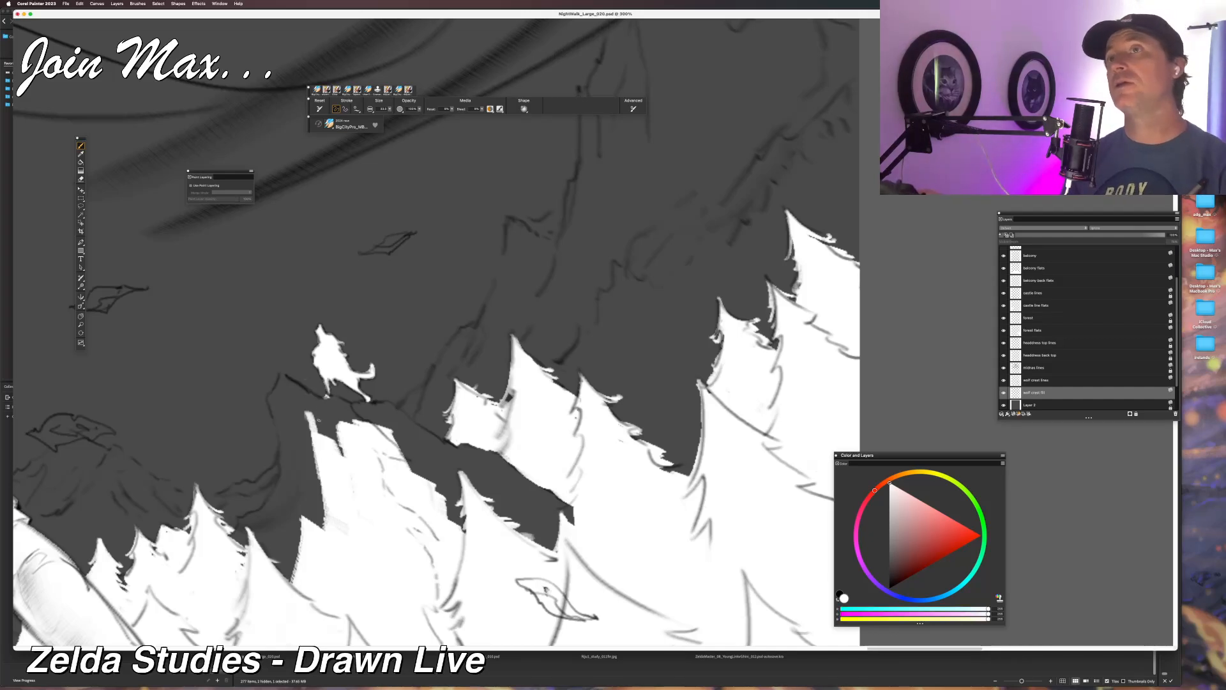
Extend the crest's white fill up to its pointed peak and roughly down the cliff face beneath it.
scroll(487, 502, "left", 5)
scroll(361, 475, "right", 3)
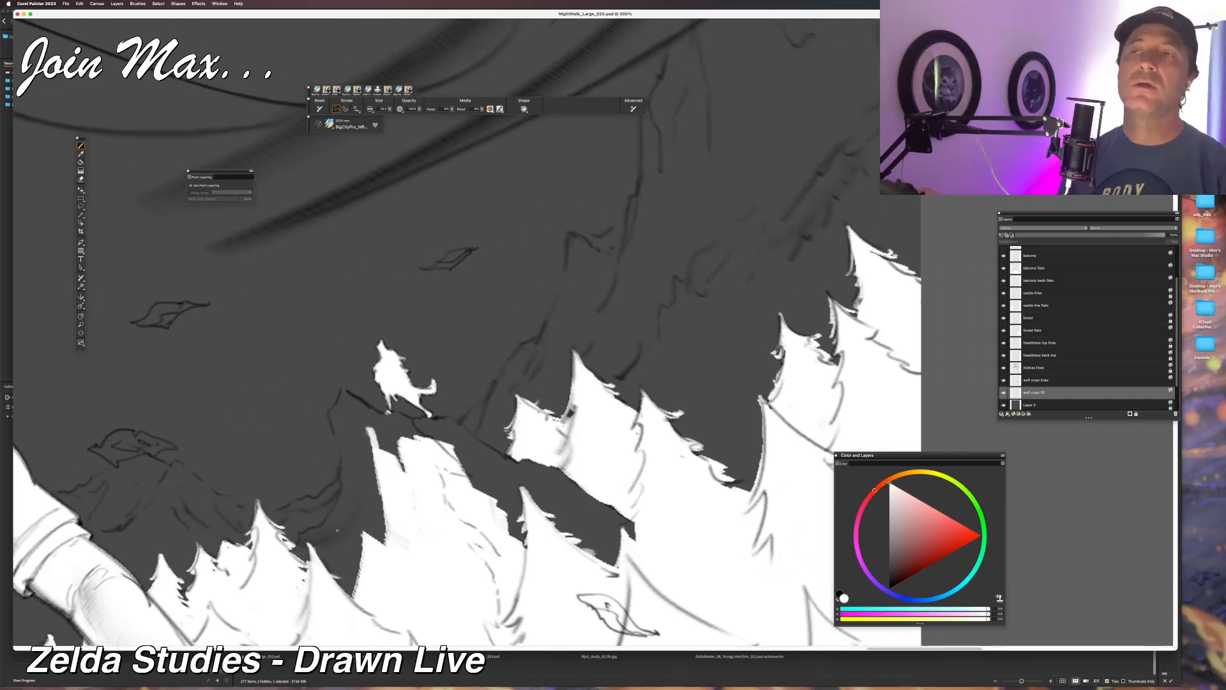
mouse_move(313, 413)
left_mouse_down()
mouse_move(339, 409)
mouse_move(343, 450)
mouse_move(371, 463)
mouse_move(413, 437)
left_mouse_up()
key("super+z")
mouse_move(385, 495)
left_mouse_down()
mouse_move(382, 545)
mouse_move(373, 538)
left_mouse_up()
left_click_drag(369, 475, 365, 533)
mouse_move(395, 484)
left_mouse_down()
mouse_move(453, 422)
mouse_move(415, 439)
mouse_move(395, 505)
left_mouse_up()
key("super+minus")
key("super+equal")
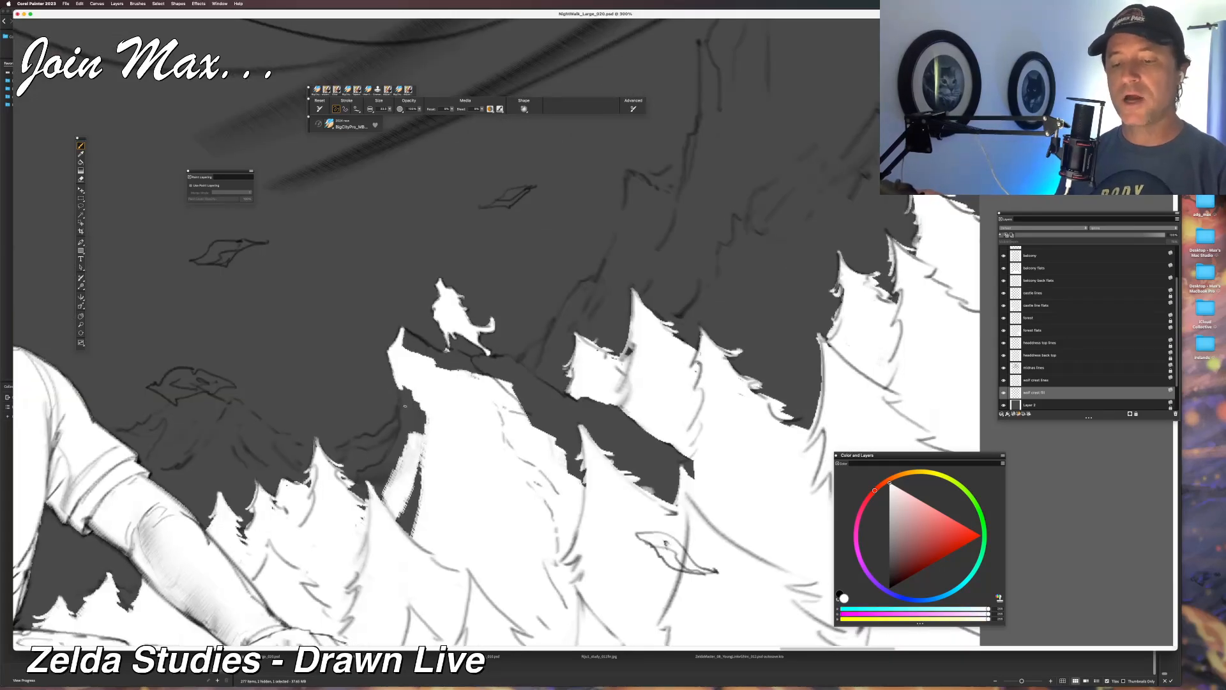
Close the dark gap in the crest's cliff face and fill white out to its sketched outer edge.
mouse_move(404, 385)
left_mouse_down()
mouse_move(406, 446)
mouse_move(411, 389)
mouse_move(422, 455)
mouse_move(409, 536)
left_mouse_up()
left_click_drag(401, 425, 391, 486)
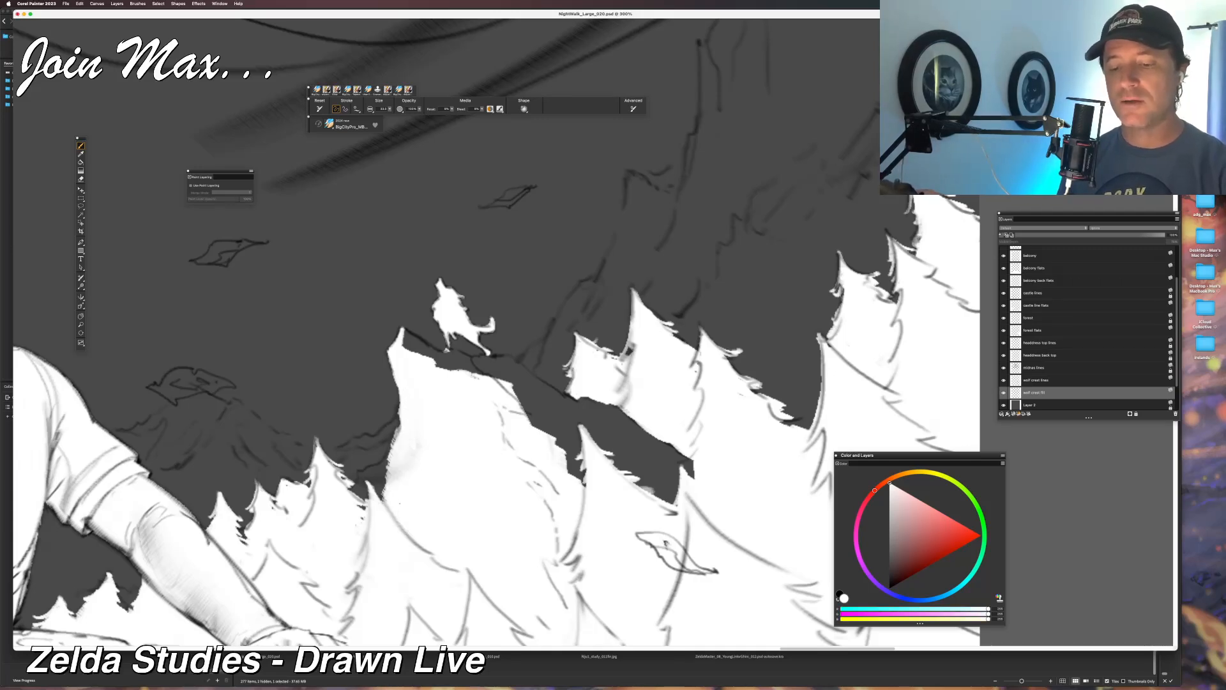
left_click_drag(400, 427, 386, 467)
left_click_drag(398, 421, 395, 427)
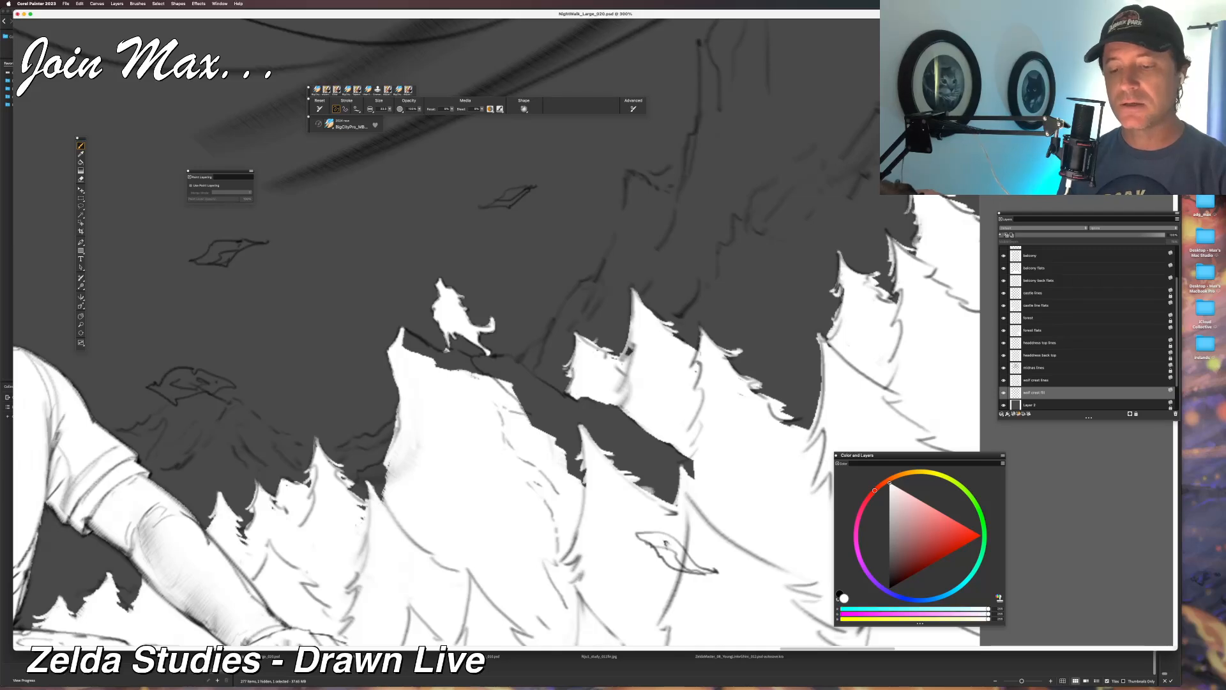
mouse_move(387, 456)
left_mouse_down()
mouse_move(361, 508)
mouse_move(362, 480)
mouse_move(352, 492)
mouse_move(368, 495)
mouse_move(377, 465)
mouse_move(379, 479)
left_mouse_up()
mouse_move(414, 308)
left_mouse_down()
mouse_move(273, 353)
mouse_move(292, 399)
mouse_move(284, 390)
mouse_move(311, 413)
mouse_move(302, 403)
left_mouse_up()
key("super+z")
key("super+z")
Fill the foot of the cliff down to the small trees and the ridge beneath the wolf's feet with white.
mouse_move(285, 389)
left_mouse_down()
mouse_move(301, 405)
mouse_move(263, 383)
mouse_move(331, 404)
mouse_move(309, 405)
mouse_move(423, 492)
mouse_move(438, 523)
left_mouse_up()
left_click_drag(319, 552, 451, 476)
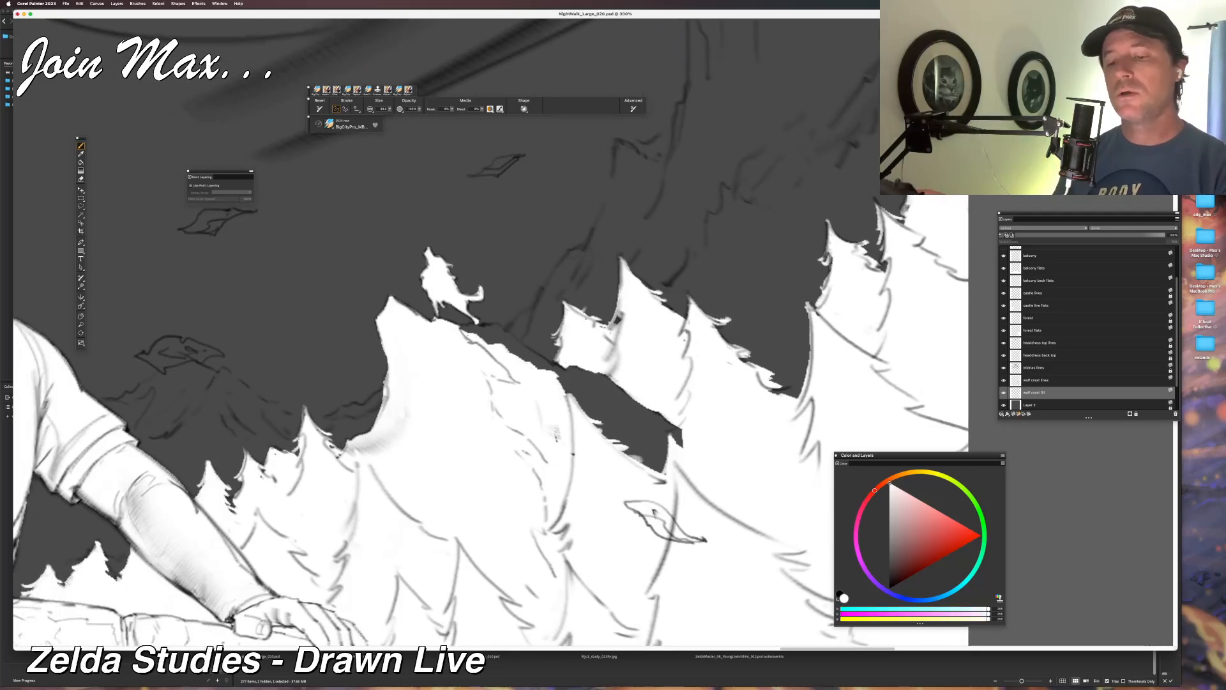
mouse_move(476, 327)
left_mouse_down()
mouse_move(516, 346)
mouse_move(511, 354)
mouse_move(476, 333)
left_mouse_up()
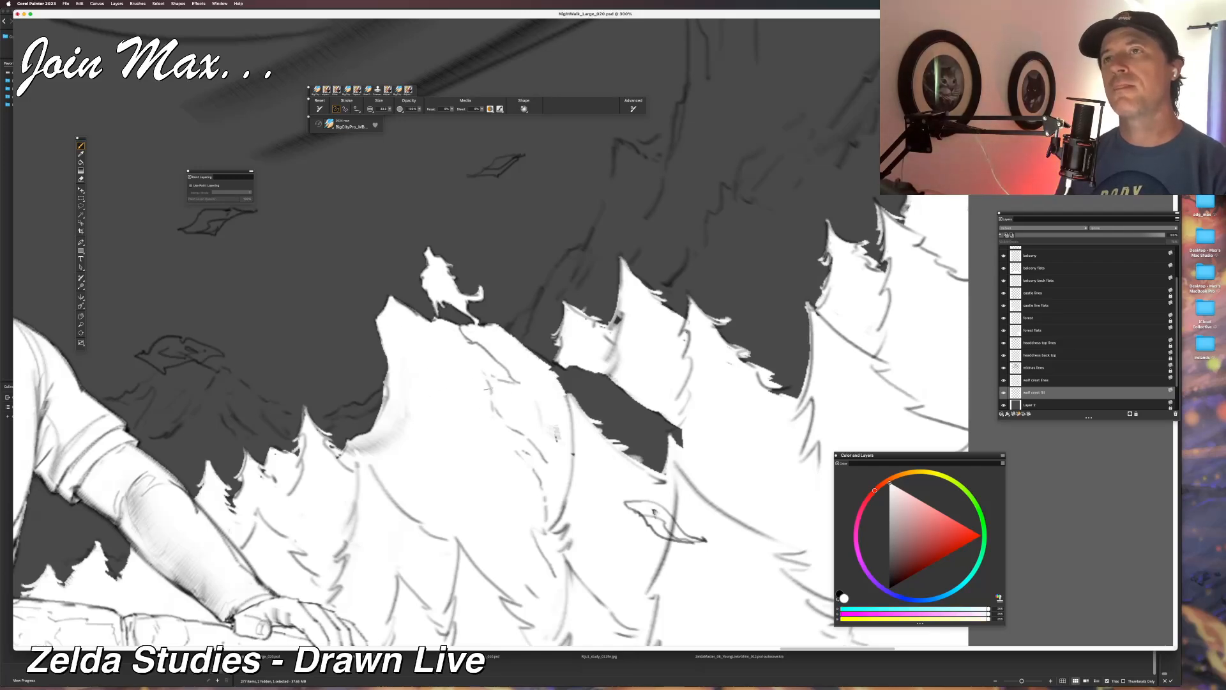
Fill the remaining dark band along the crest's descending slope between the trees with white.
scroll(495, 412, "up", 5)
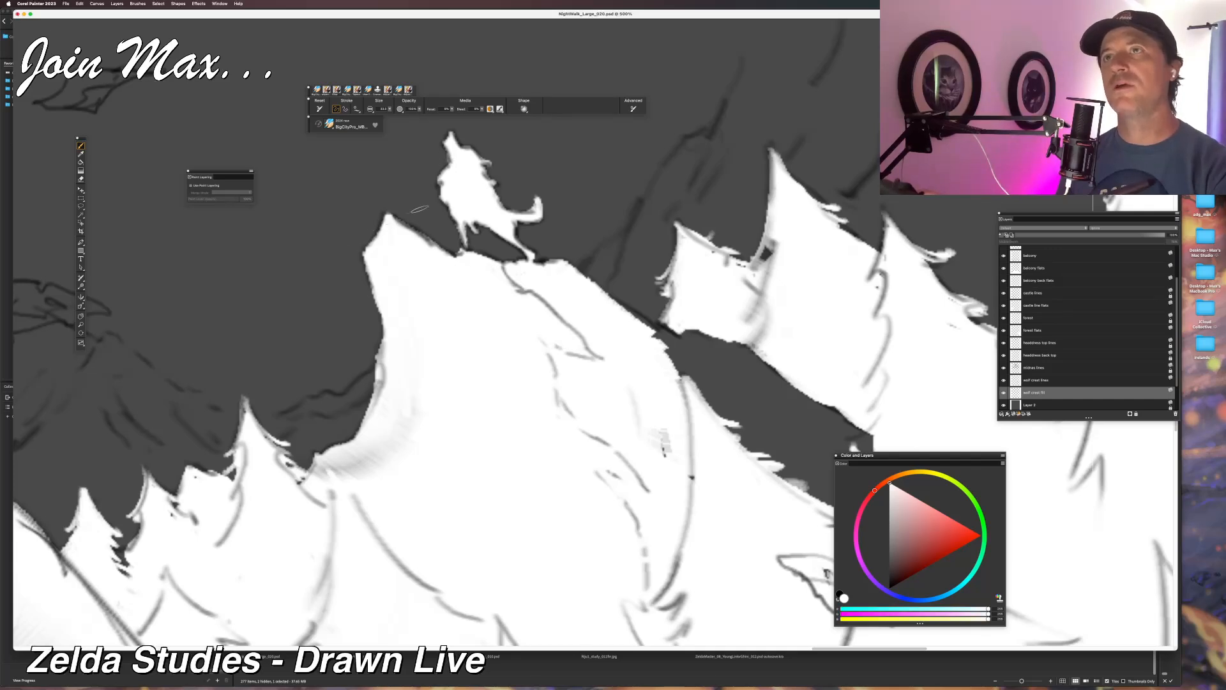
mouse_move(492, 466)
left_mouse_down()
mouse_move(436, 483)
mouse_move(462, 466)
mouse_move(280, 484)
left_mouse_up()
key("super+minus")
left_click_drag(418, 462, 402, 414)
mouse_move(456, 466)
left_mouse_down()
mouse_move(549, 495)
mouse_move(556, 470)
left_mouse_up()
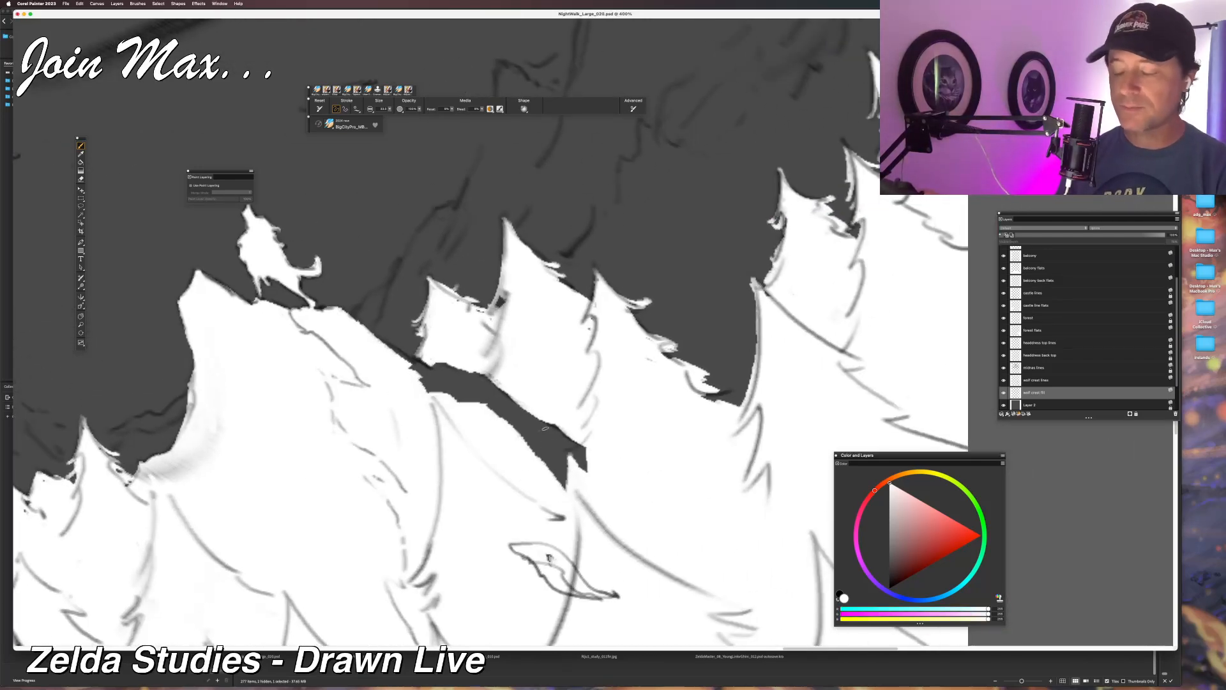
scroll(541, 475, "right", 4)
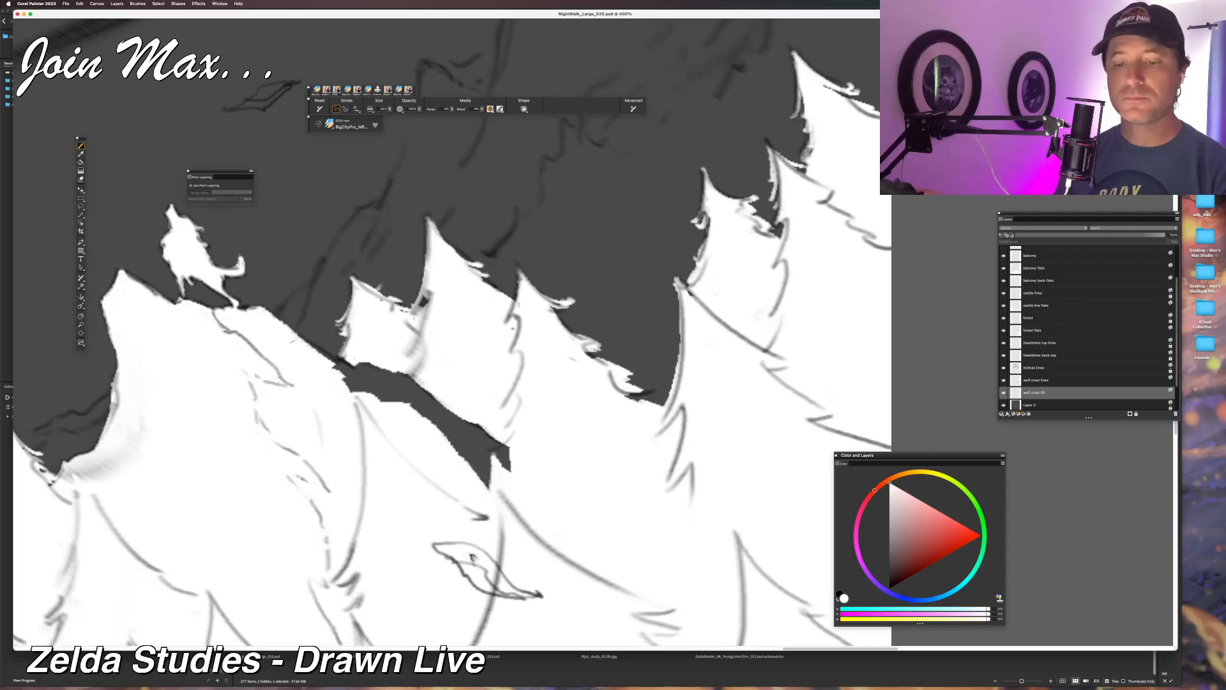
mouse_move(334, 367)
left_mouse_down()
mouse_move(375, 386)
mouse_move(378, 353)
mouse_move(391, 403)
mouse_move(354, 363)
mouse_move(419, 395)
mouse_move(397, 373)
mouse_move(408, 372)
mouse_move(391, 407)
mouse_move(430, 449)
mouse_move(453, 423)
mouse_move(459, 469)
mouse_move(475, 466)
mouse_move(492, 497)
mouse_move(510, 470)
left_mouse_up()
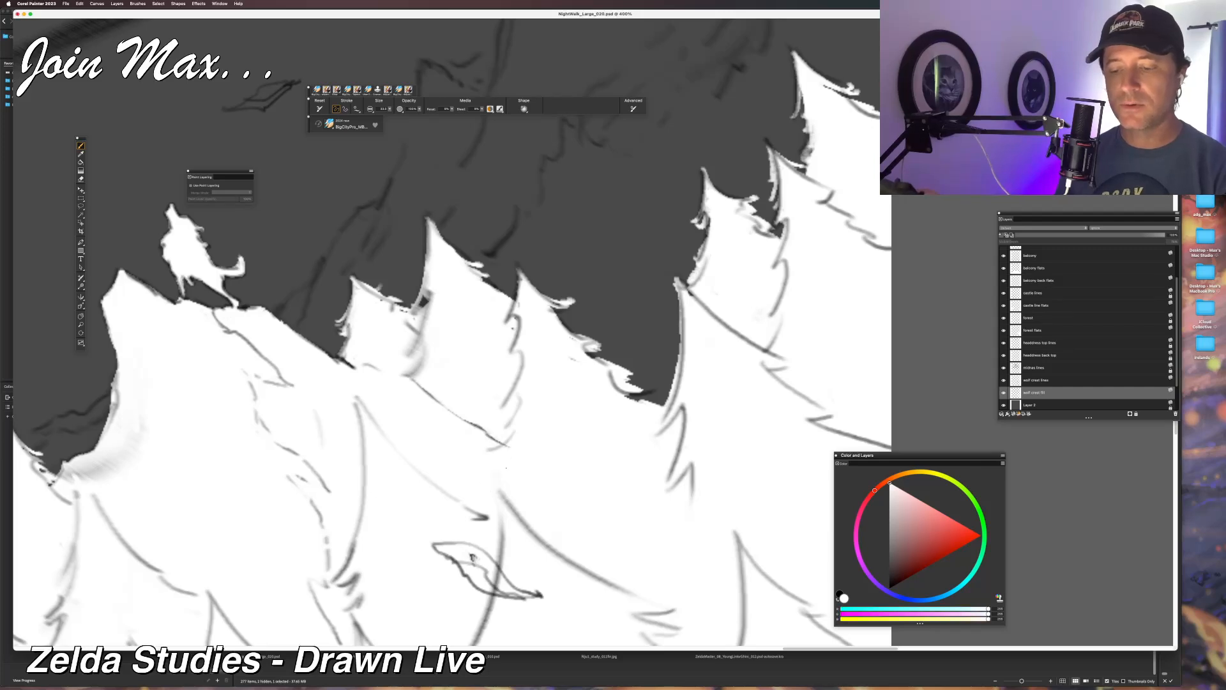
Add a new layer directly above Layer 2, beneath the wolf crest fill layer.
key("super+minus")
key("super+minus")
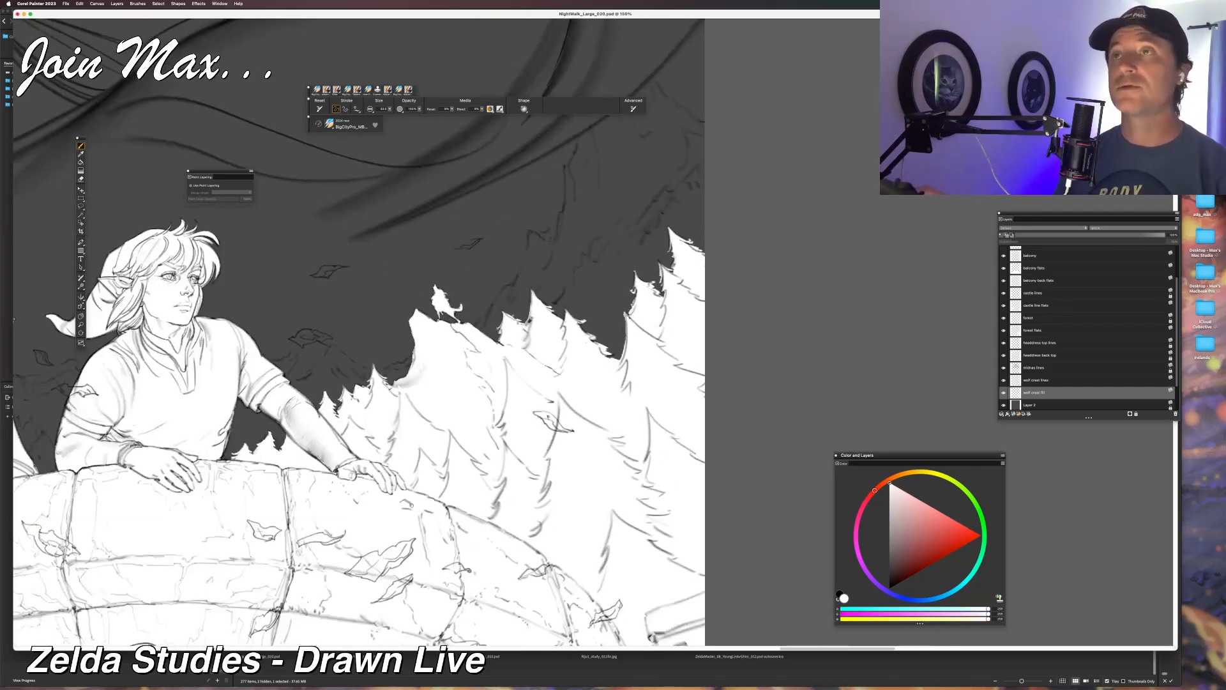
left_click_drag(512, 502, 545, 480)
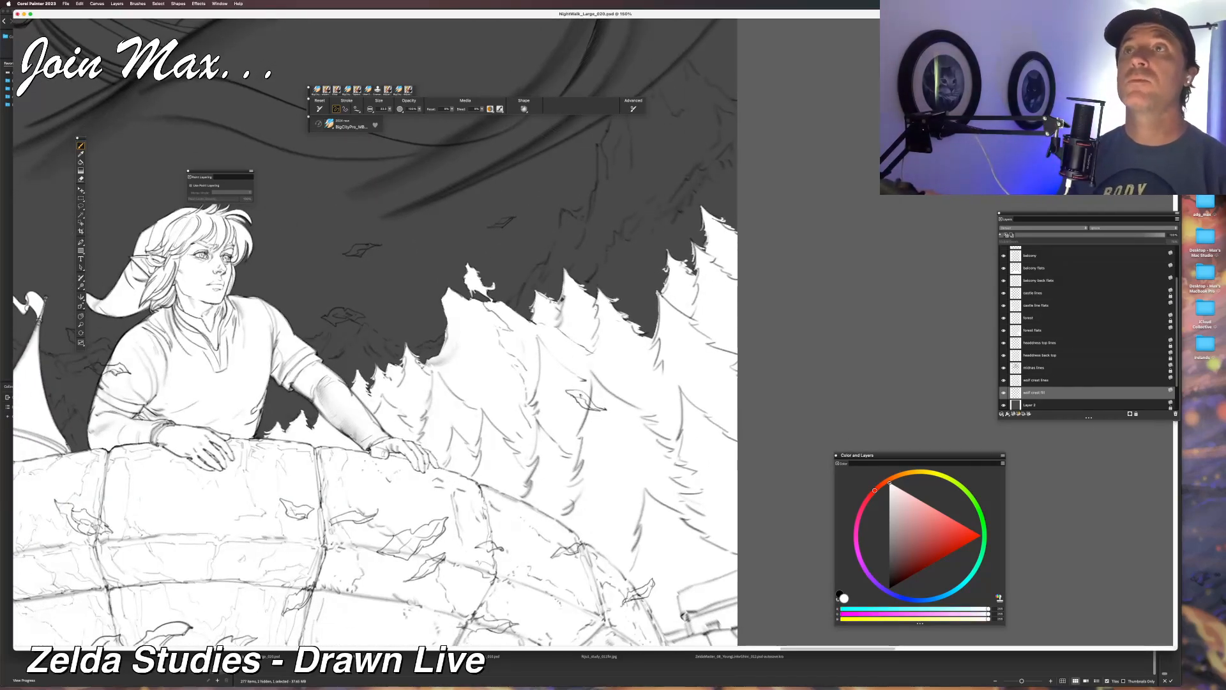
left_click_drag(365, 454, 438, 533)
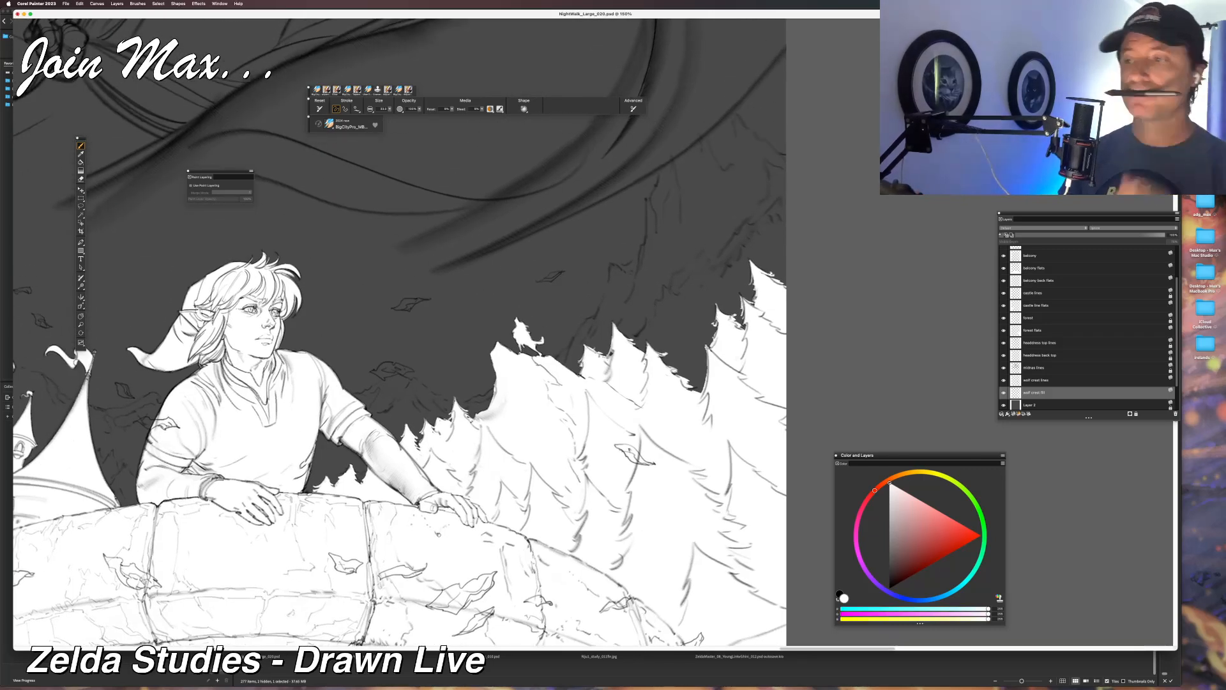
scroll(1056, 397, "down", 2)
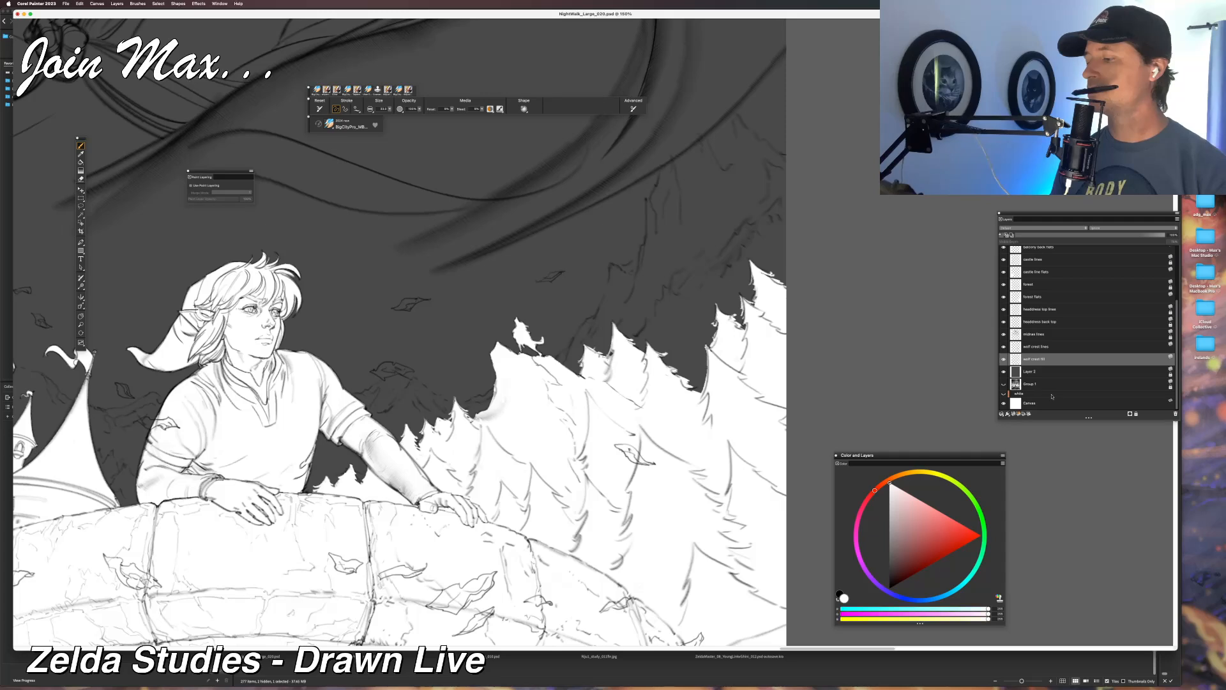
left_click(1041, 376)
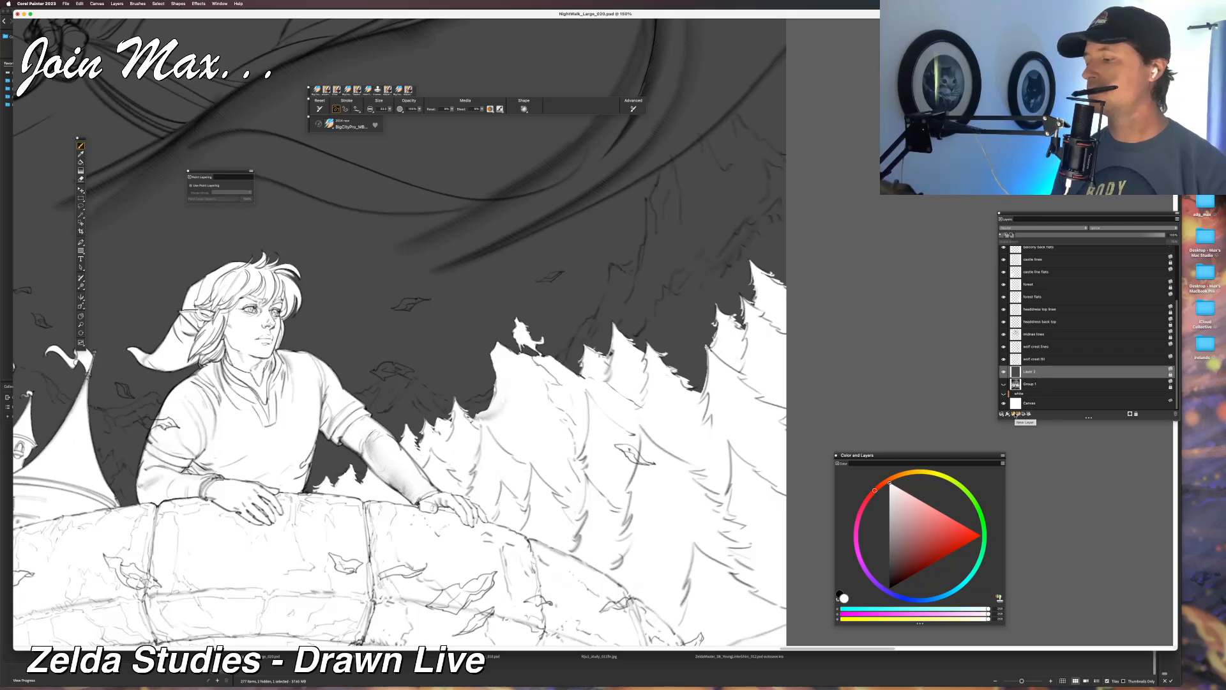
left_click(1016, 415)
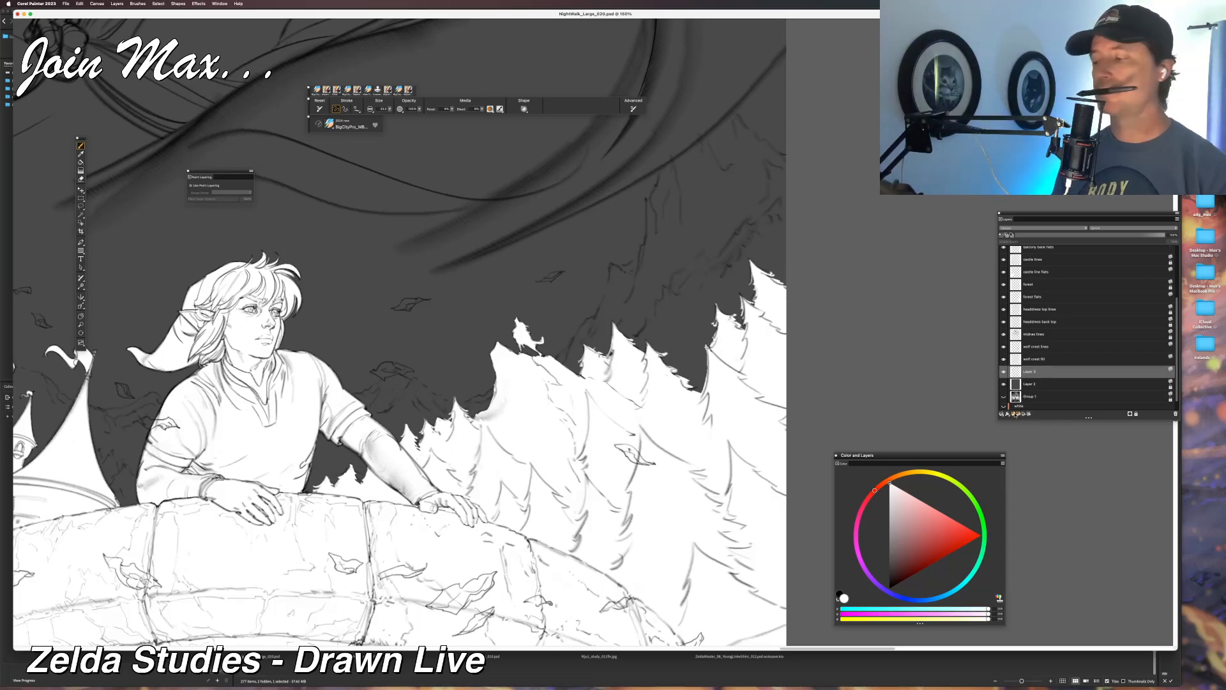
left_click(1035, 346)
left_click(1035, 295)
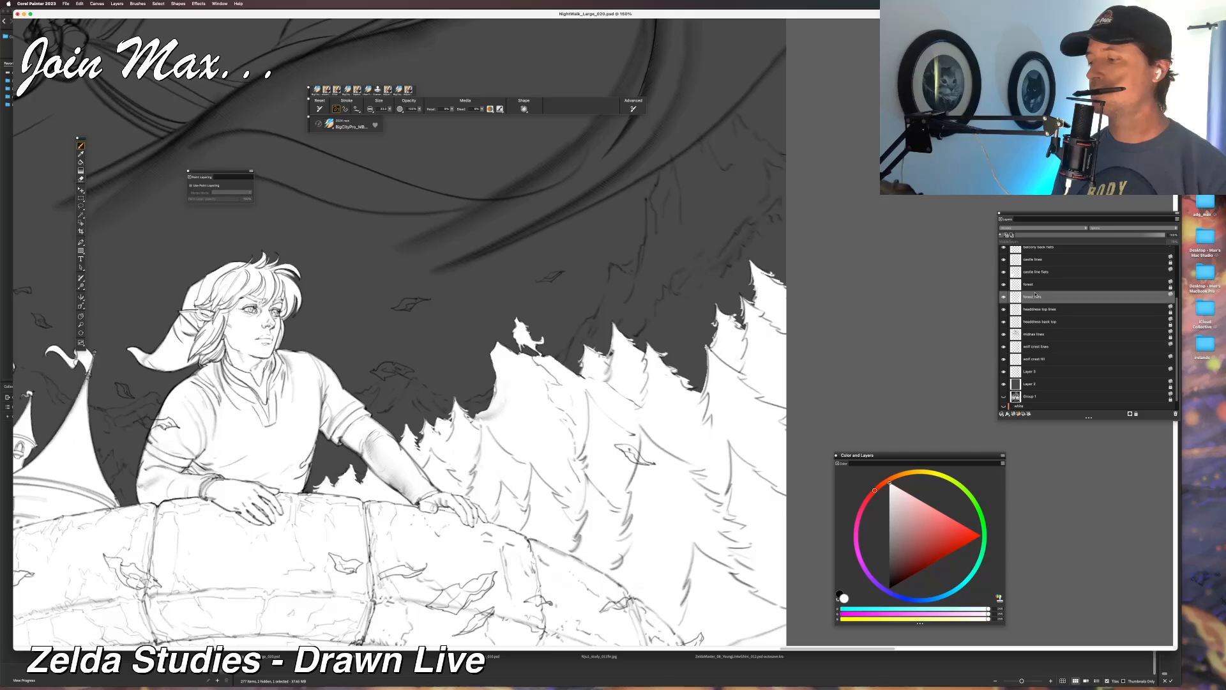
left_click_drag(607, 322, 811, 338)
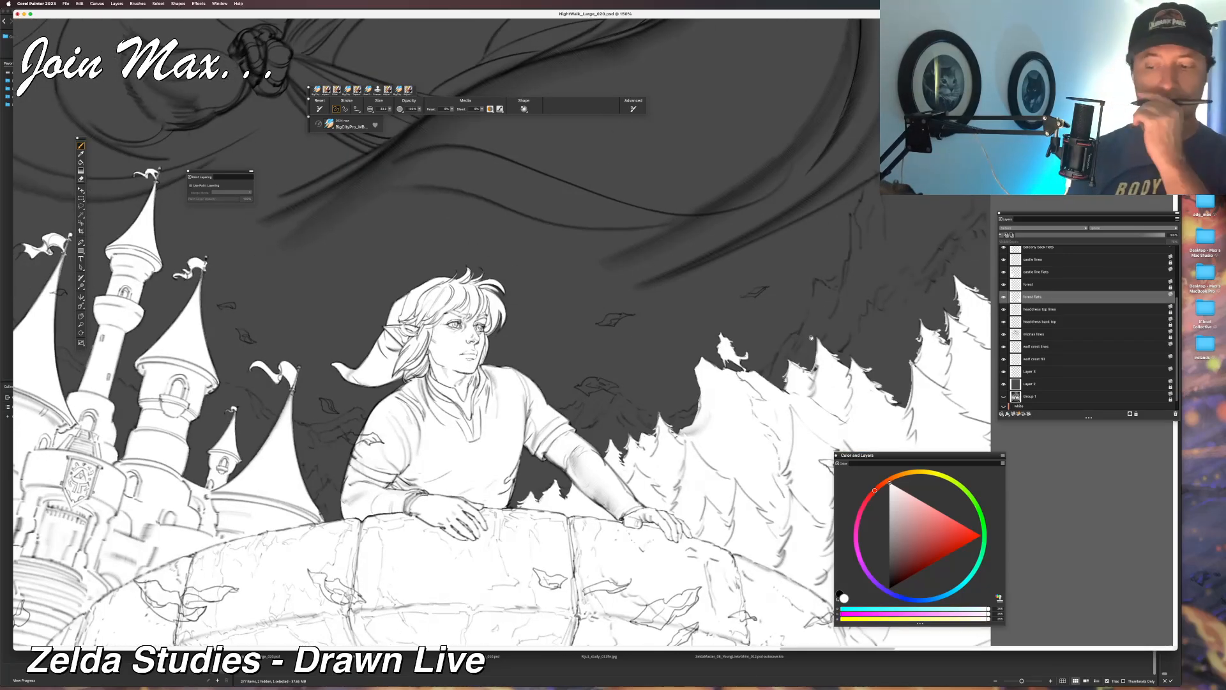
left_click_drag(308, 480, 332, 520)
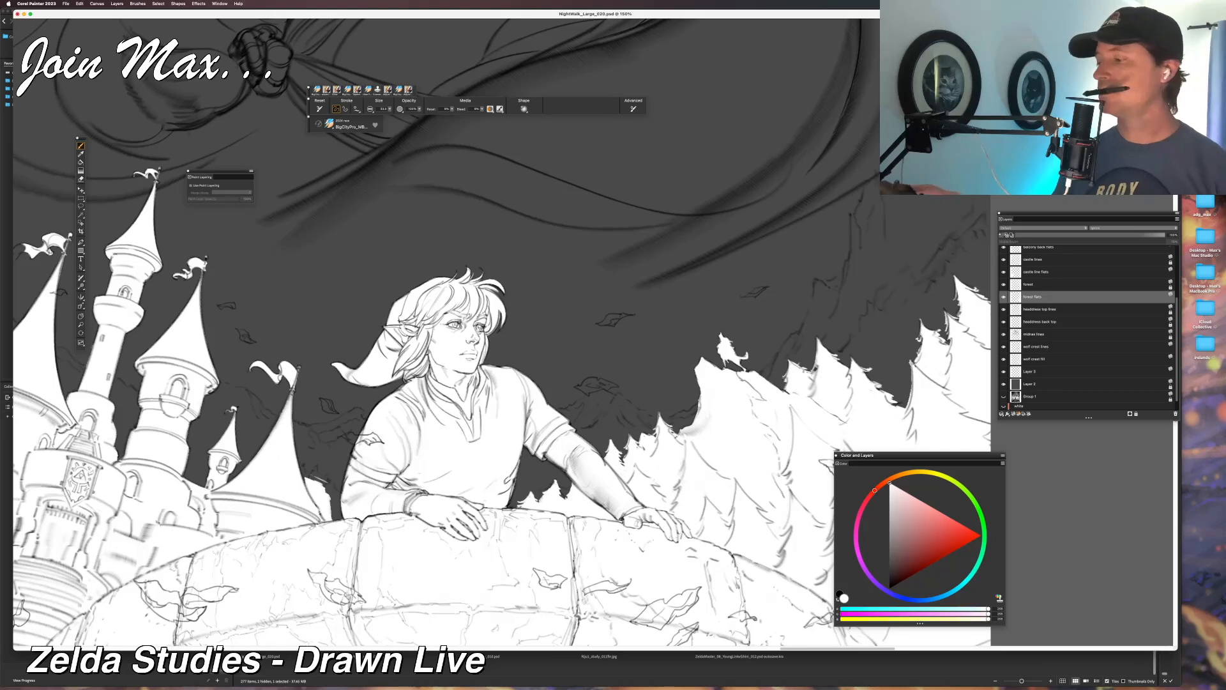
key("super+z")
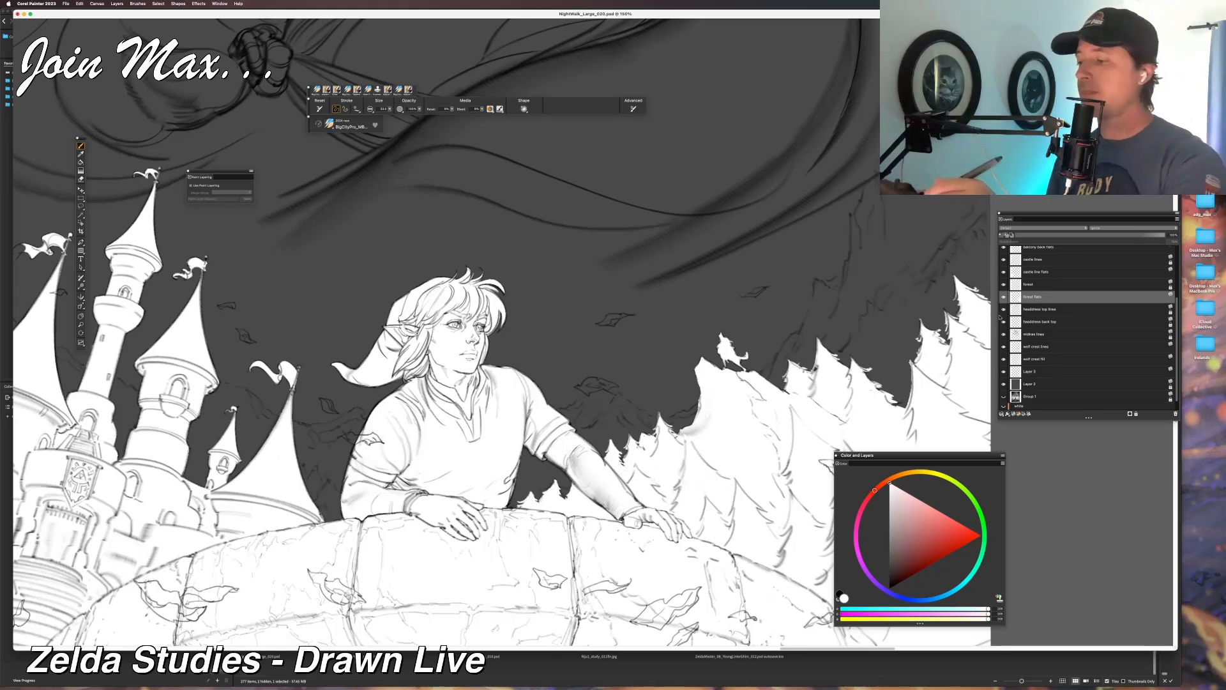
Rename the new layer below the wolf crest fill as "mountain fill".
left_click(1004, 360)
left_click(1004, 361)
left_click(1028, 374)
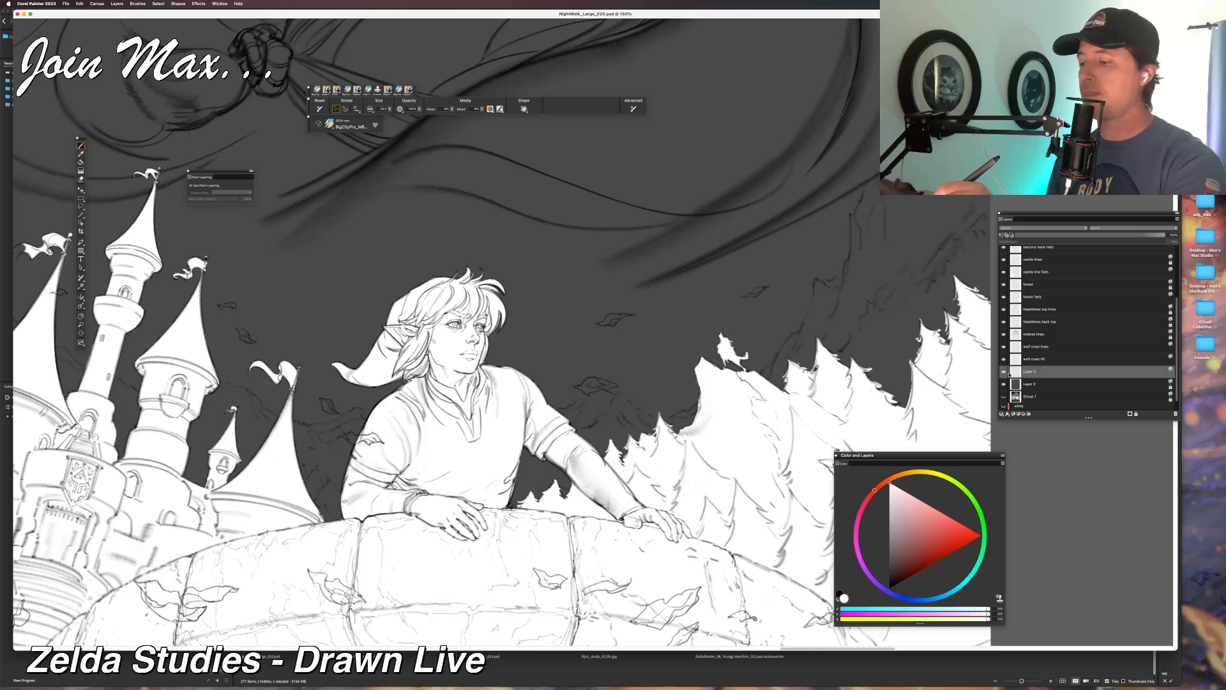
double_click(1028, 373)
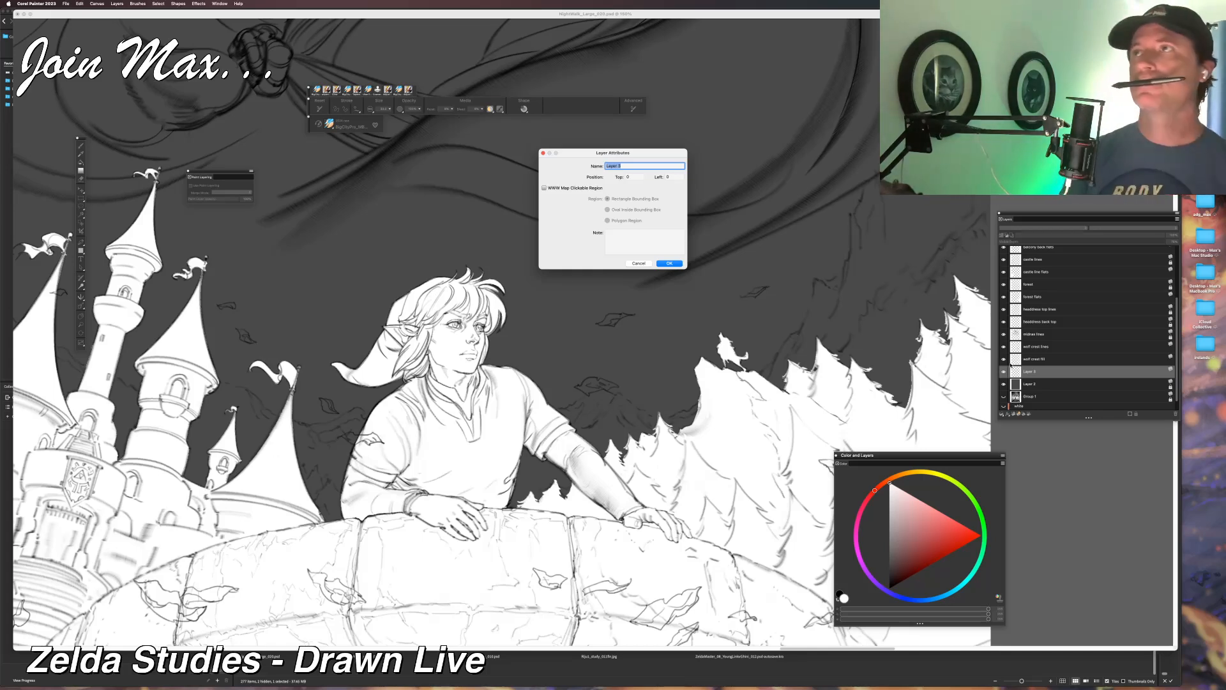
type("mountain fill")
key("Return")
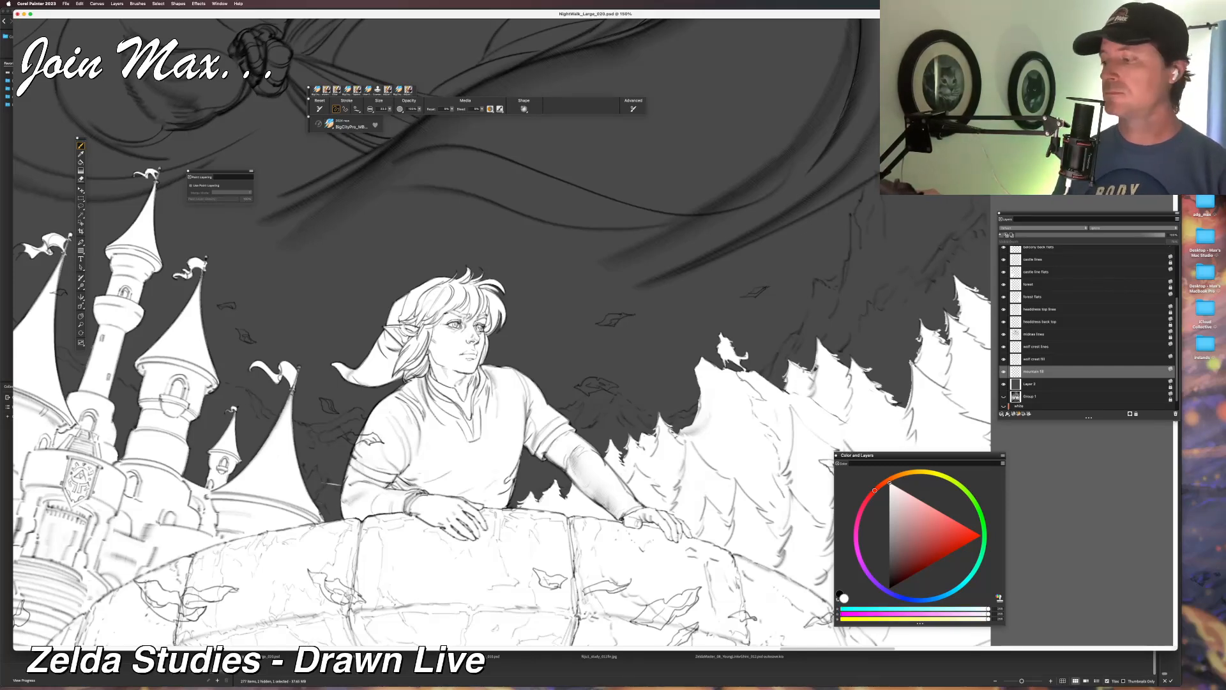
Fill the distant mountains on both sides of the boy and the lower slope of the tall mountain above the forest with white.
mouse_move(332, 479)
left_mouse_down()
mouse_move(336, 505)
mouse_move(303, 461)
mouse_move(323, 459)
mouse_move(353, 495)
left_mouse_up()
mouse_move(531, 474)
left_mouse_down()
mouse_move(540, 459)
mouse_move(518, 502)
mouse_move(569, 492)
left_mouse_up()
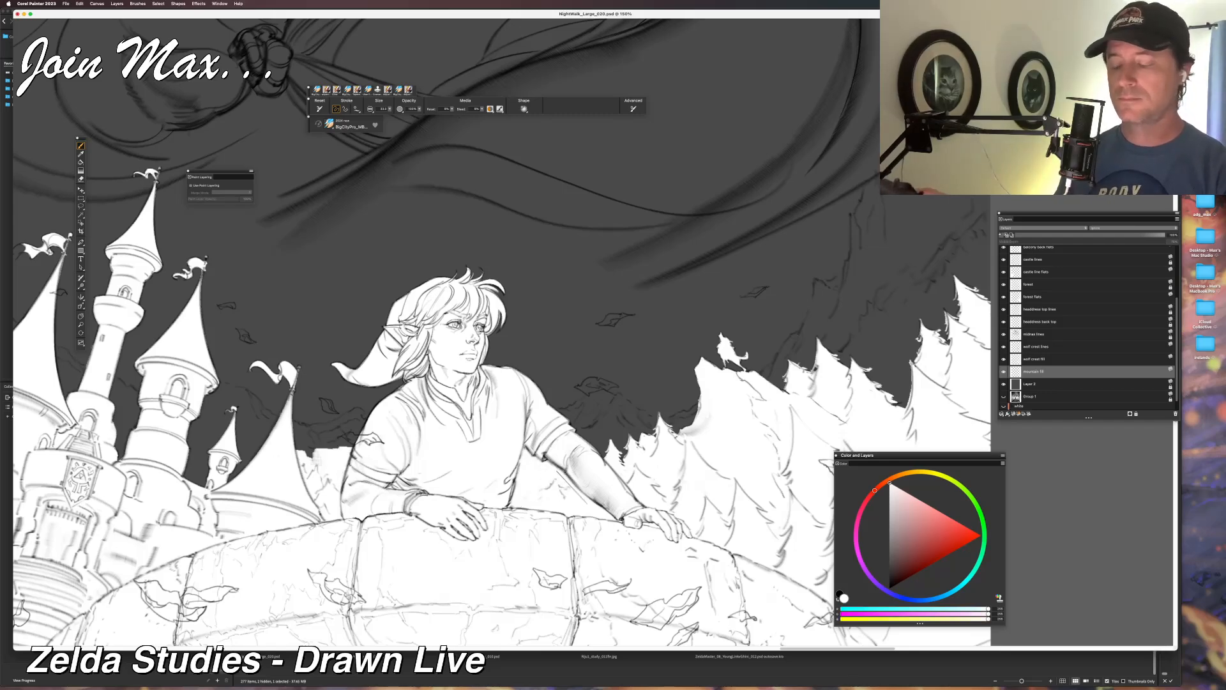
key("super+minus")
mouse_move(428, 481)
left_mouse_down()
mouse_move(301, 481)
mouse_move(264, 521)
mouse_move(192, 534)
left_mouse_up()
mouse_move(546, 415)
left_mouse_down()
mouse_move(578, 349)
mouse_move(547, 451)
mouse_move(594, 337)
mouse_move(601, 375)
left_mouse_up()
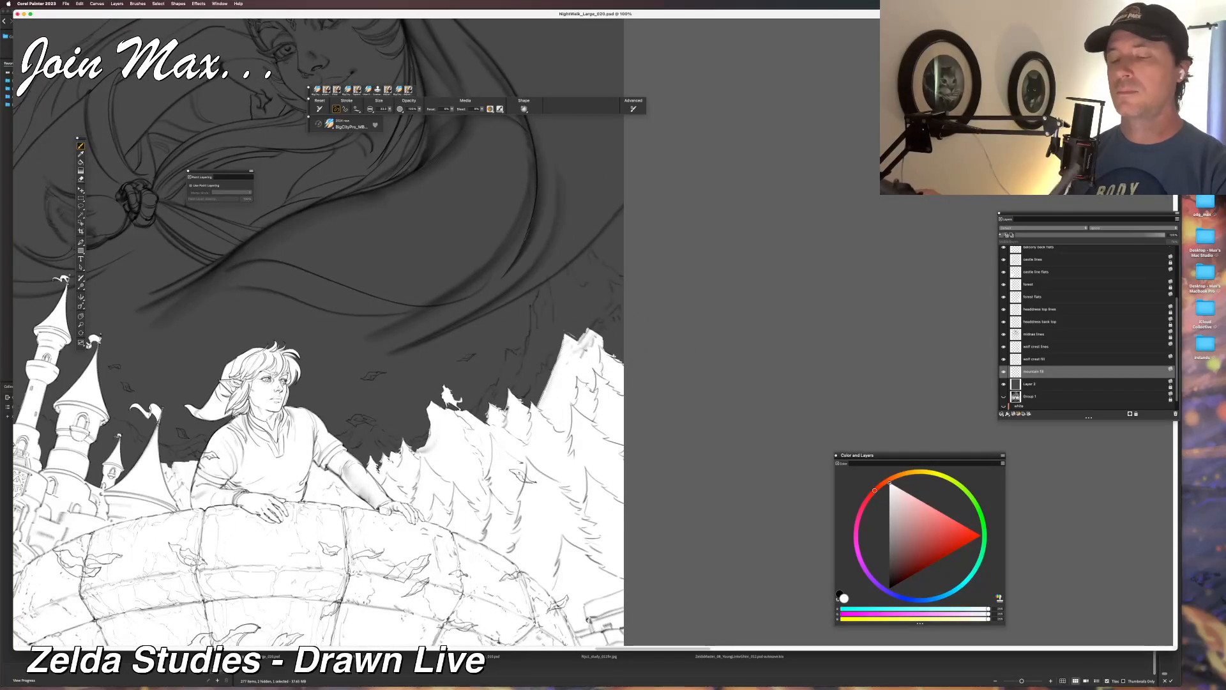
Extend the white fill up the body of the tall mountain towards its summit.
left_click_drag(593, 348, 597, 305)
mouse_move(598, 305)
left_mouse_down()
mouse_move(622, 361)
mouse_move(597, 346)
left_mouse_up()
mouse_move(556, 251)
left_mouse_down()
mouse_move(540, 304)
mouse_move(546, 348)
left_mouse_up()
mouse_move(562, 283)
left_mouse_down()
mouse_move(548, 370)
mouse_move(602, 301)
mouse_move(622, 295)
left_mouse_up()
key("super+plus")
left_click_drag(555, 180, 470, 326)
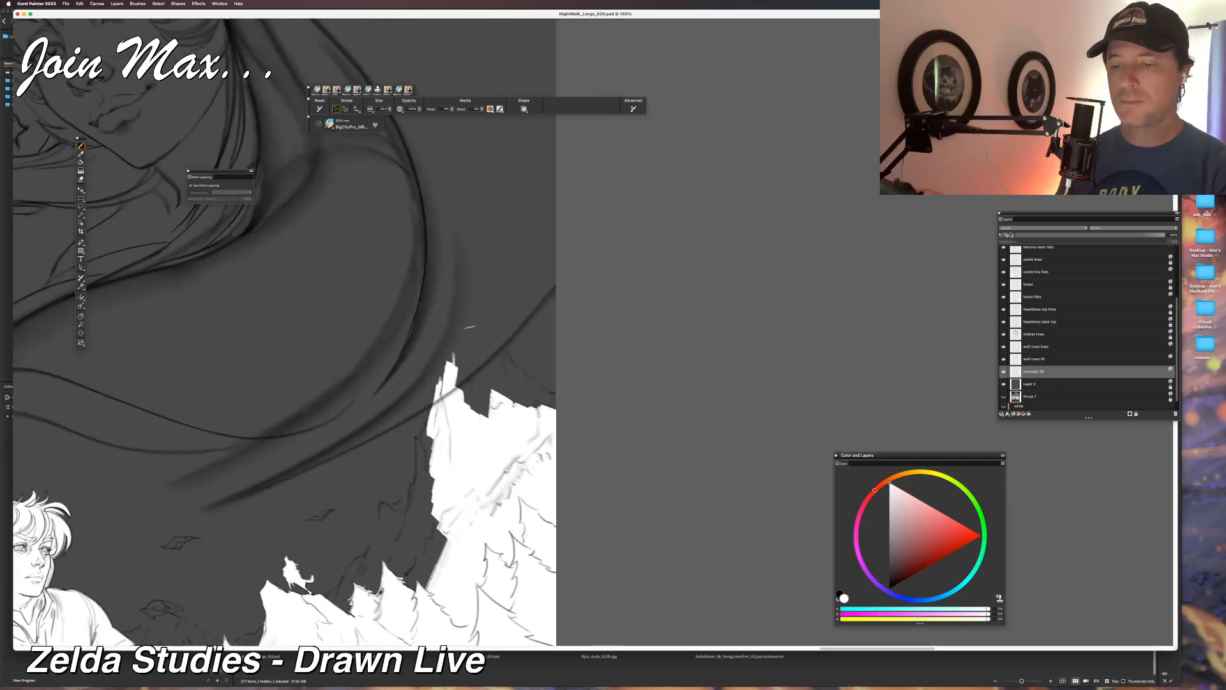
Shape the tall mountain's summit and its outer descending shoulder, and fill the peak solid white.
left_click_drag(455, 335, 442, 382)
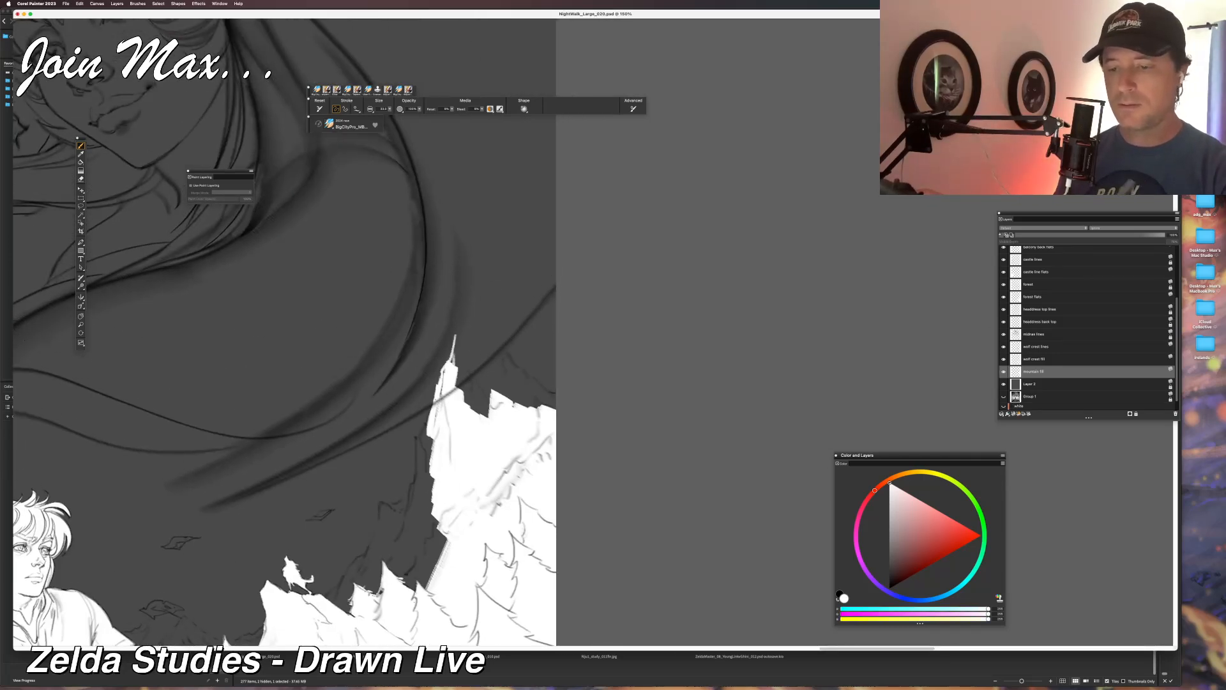
mouse_move(456, 334)
left_mouse_down()
mouse_move(454, 364)
mouse_move(472, 351)
left_mouse_up()
mouse_move(462, 319)
left_mouse_down()
mouse_move(453, 341)
mouse_move(502, 353)
mouse_move(523, 385)
left_mouse_up()
mouse_move(506, 349)
left_mouse_down()
mouse_move(539, 408)
mouse_move(481, 355)
mouse_move(463, 396)
mouse_move(487, 418)
left_mouse_up()
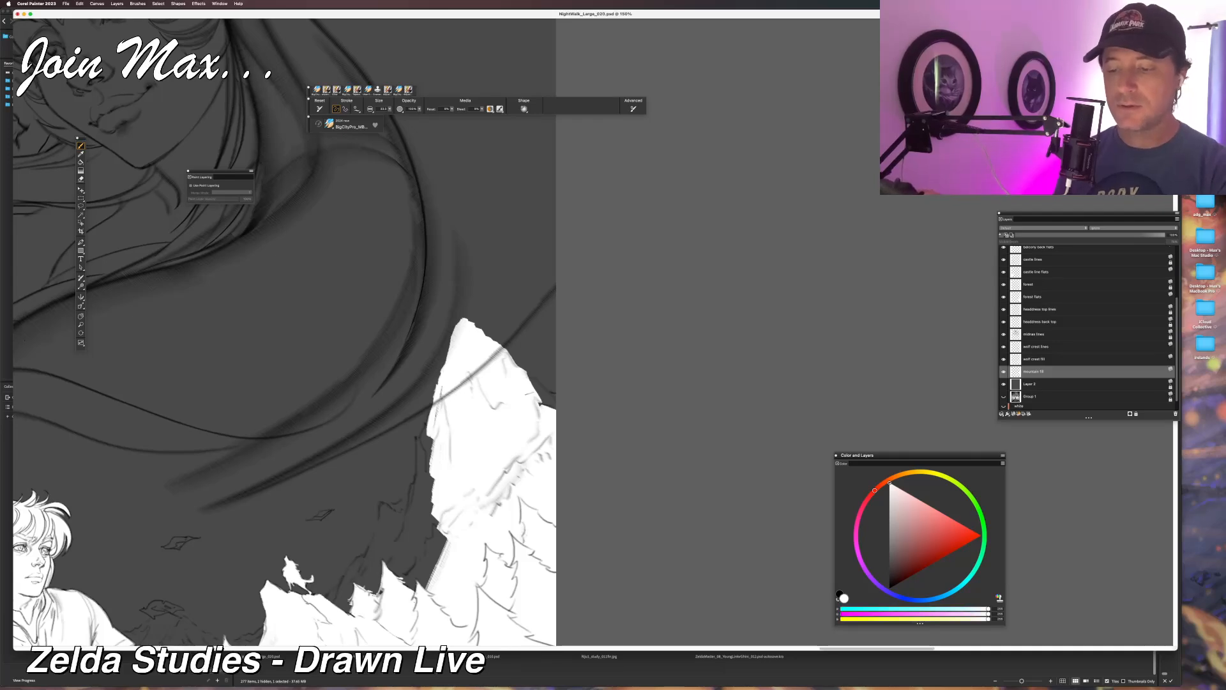
Fill the tall mountain's steep inner face with white, following its rocky outline down to the treetops.
mouse_move(531, 378)
left_mouse_down()
mouse_move(554, 407)
mouse_move(647, 338)
left_mouse_up()
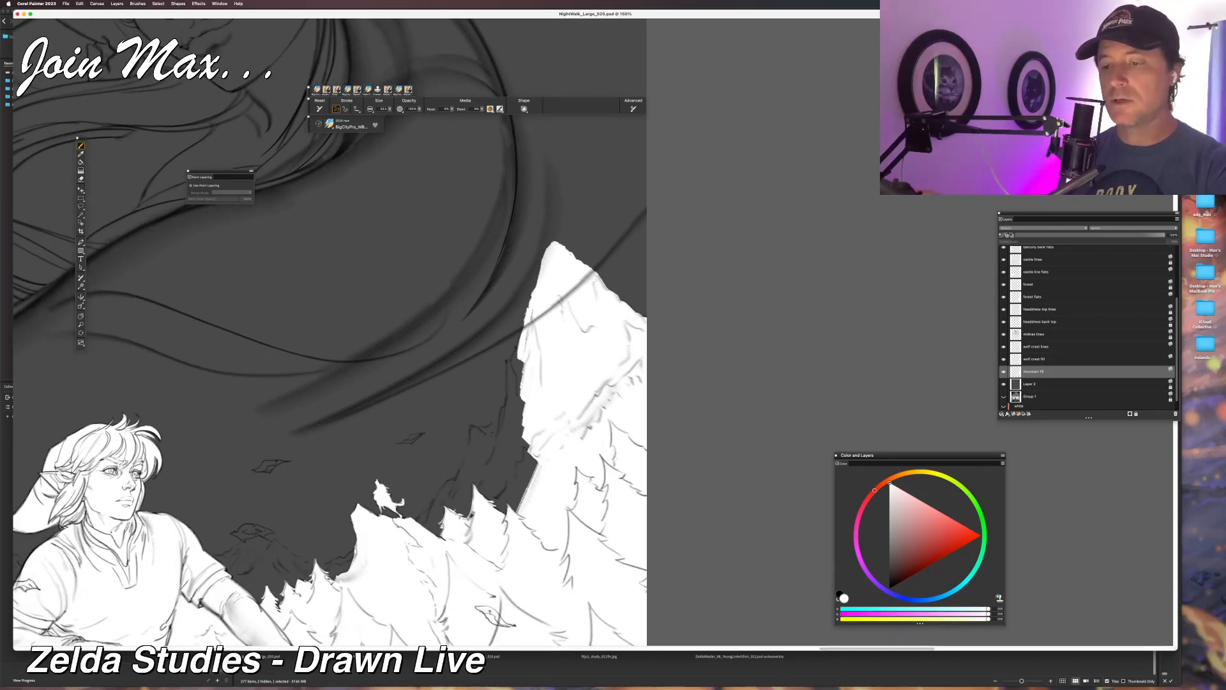
left_click_drag(541, 262, 520, 336)
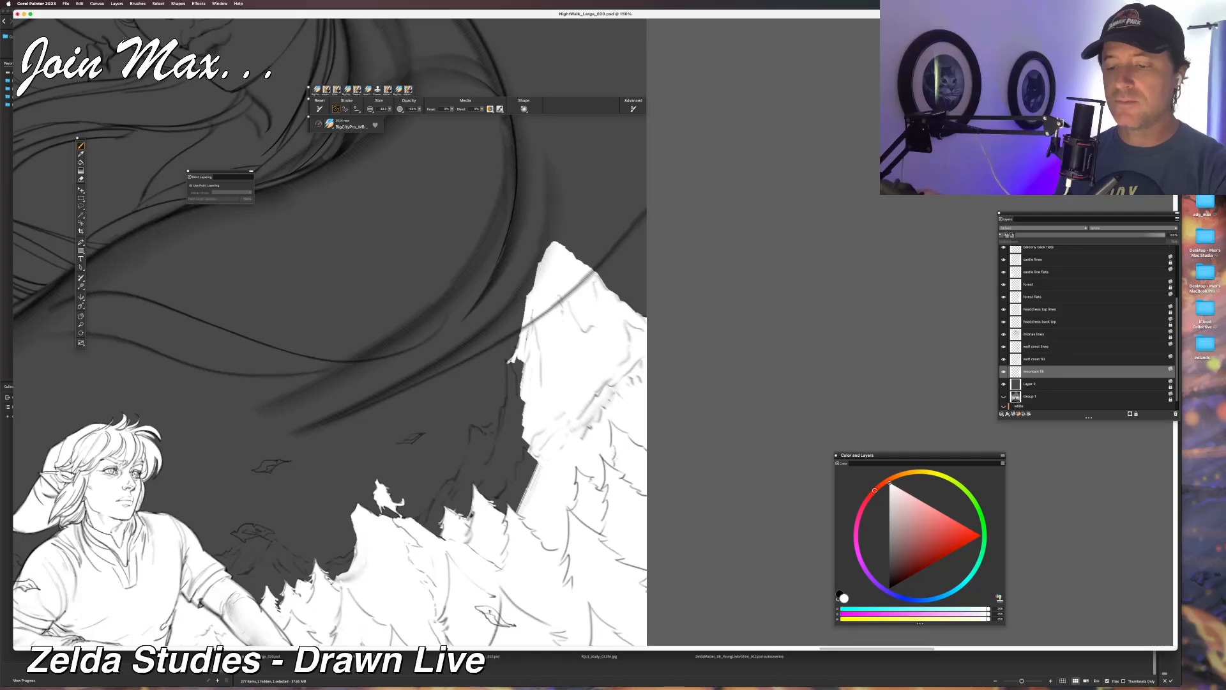
left_click_drag(509, 363, 513, 391)
left_click_drag(527, 329, 505, 482)
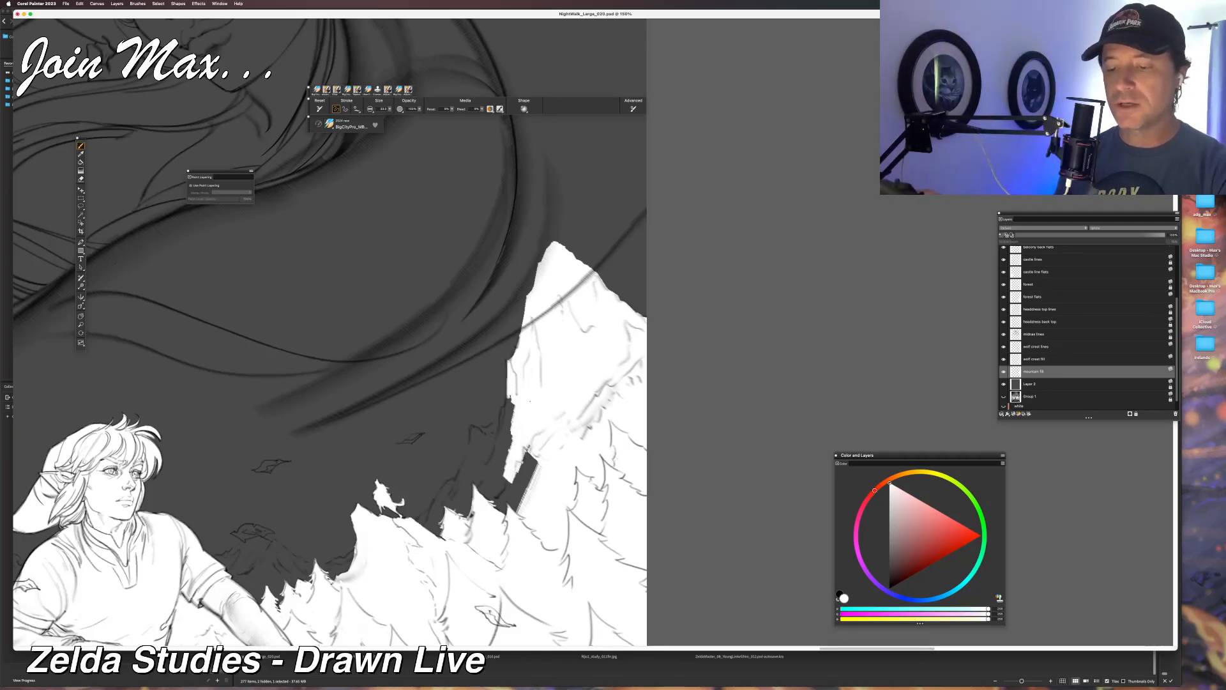
left_click_drag(536, 443, 502, 514)
mouse_move(510, 396)
left_mouse_down()
mouse_move(493, 451)
mouse_move(504, 446)
mouse_move(505, 511)
left_mouse_up()
mouse_move(495, 450)
left_mouse_down()
mouse_move(469, 514)
mouse_move(442, 520)
left_mouse_up()
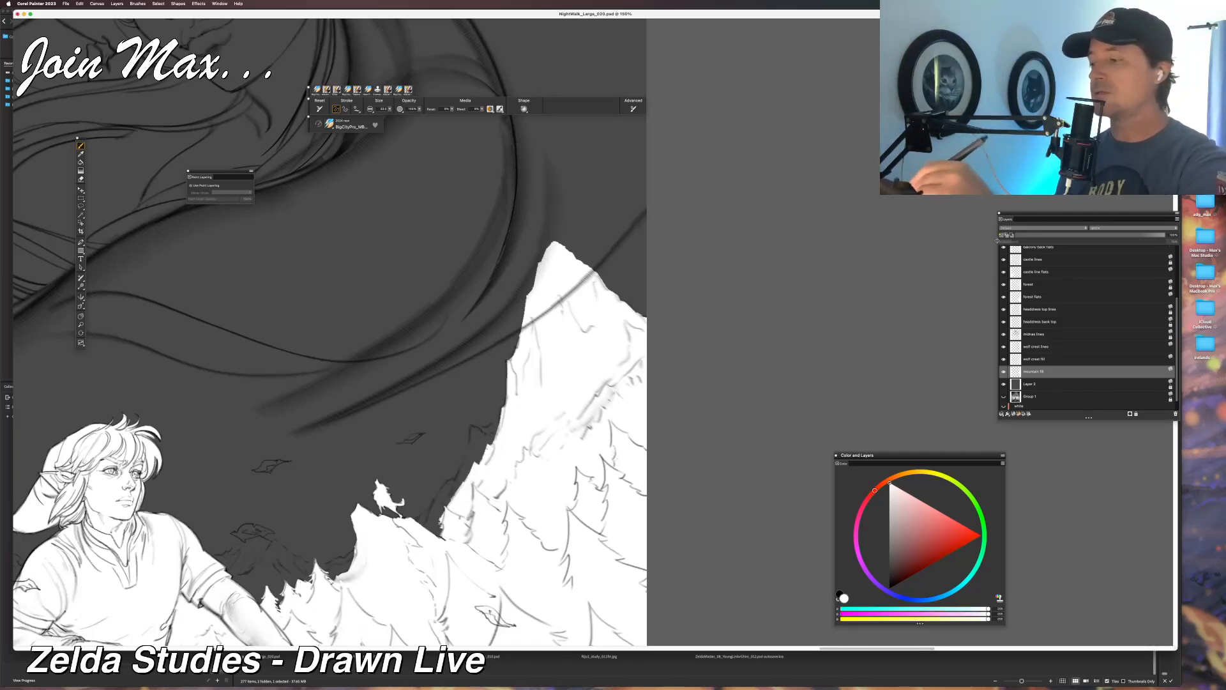
left_click(981, 535)
left_click_drag(448, 310, 591, 428)
key("super+z")
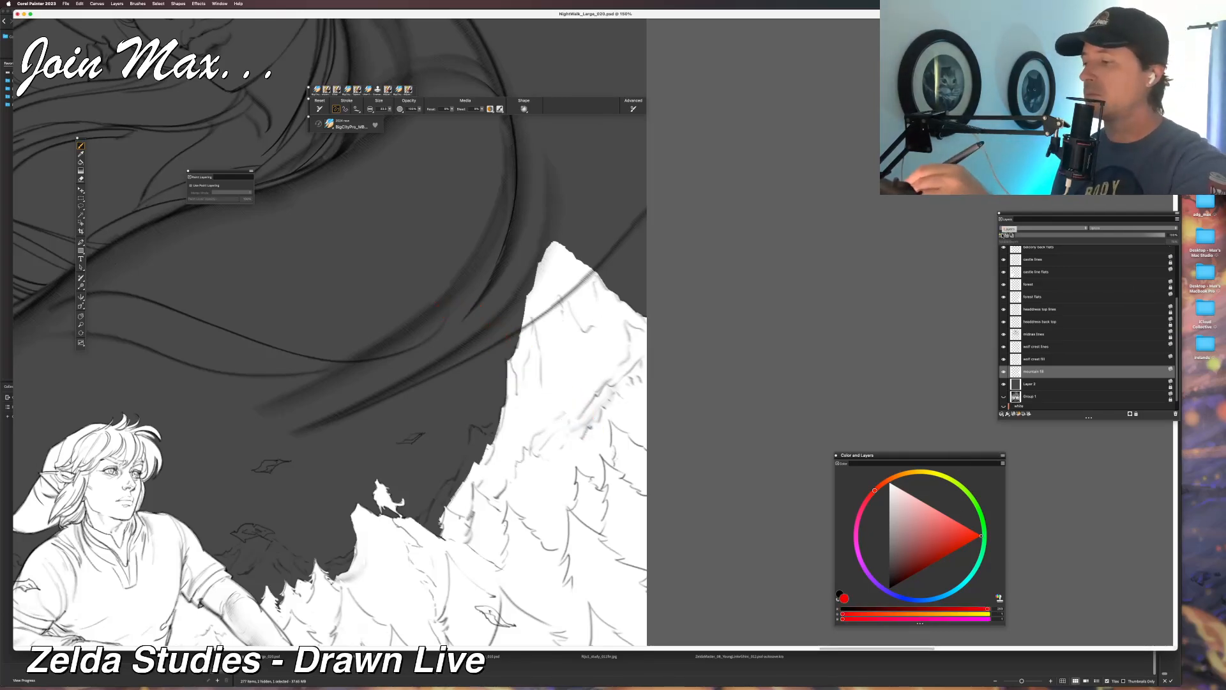
mouse_move(521, 342)
left_mouse_down()
mouse_move(578, 409)
mouse_move(578, 447)
mouse_move(511, 476)
left_mouse_up()
mouse_move(539, 265)
left_mouse_down()
mouse_move(537, 352)
mouse_move(558, 259)
mouse_move(568, 364)
mouse_move(572, 262)
mouse_move(571, 377)
mouse_move(591, 275)
mouse_move(604, 377)
mouse_move(621, 313)
mouse_move(623, 376)
mouse_move(639, 364)
mouse_move(578, 428)
mouse_move(540, 434)
mouse_move(527, 422)
mouse_move(474, 491)
left_mouse_up()
key("super+z")
key("super+z")
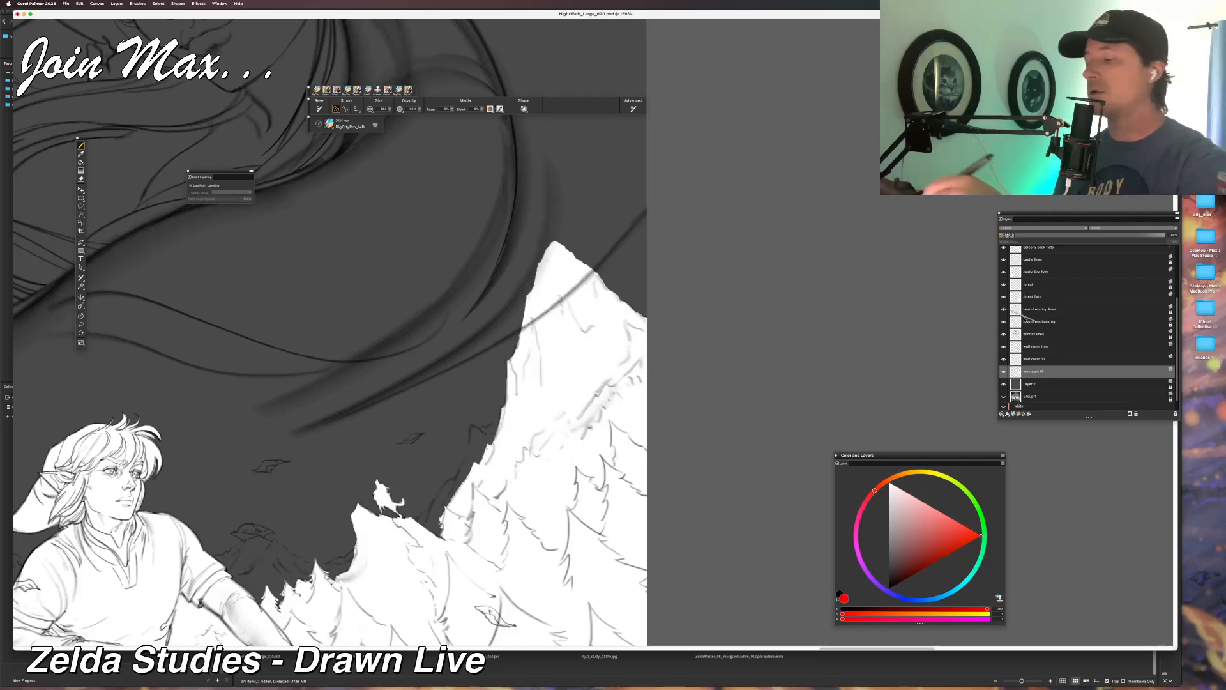
left_click(890, 484)
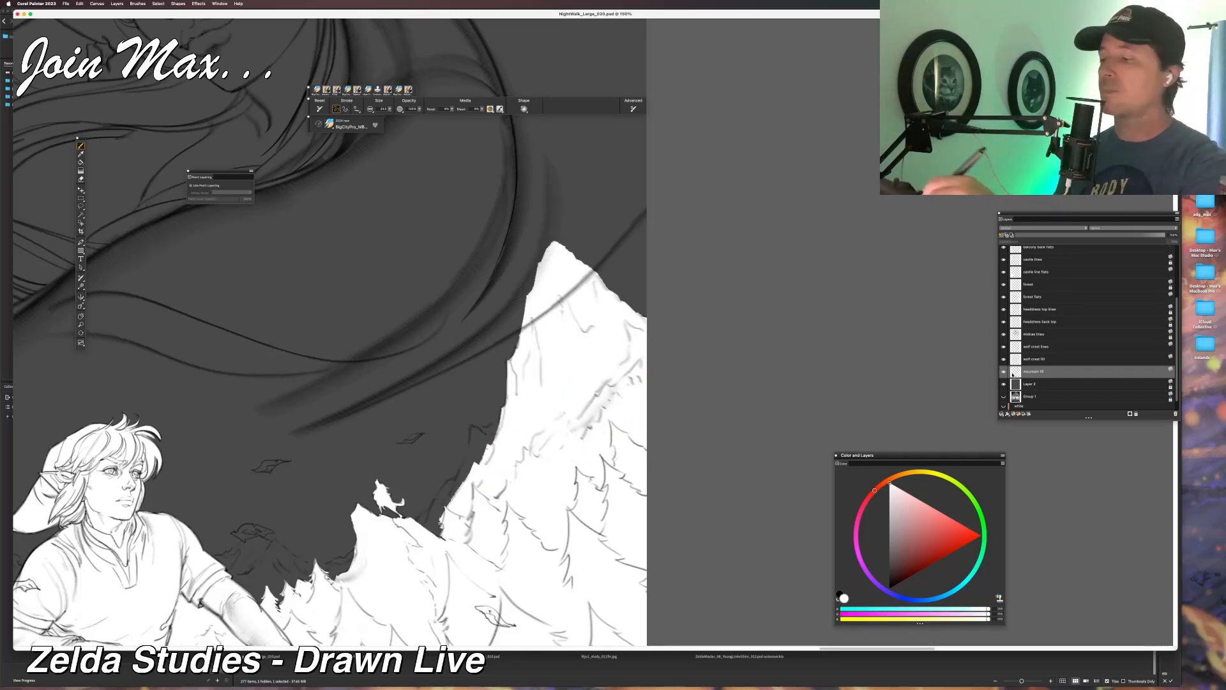
left_click(1001, 236)
Add the small rocky outcrop beneath the steep face and fill the ridge down to the slope behind the wolf with white.
left_click_drag(397, 414, 411, 334)
mouse_move(502, 358)
left_mouse_down()
mouse_move(481, 397)
mouse_move(499, 364)
mouse_move(491, 353)
left_mouse_up()
key("super+z")
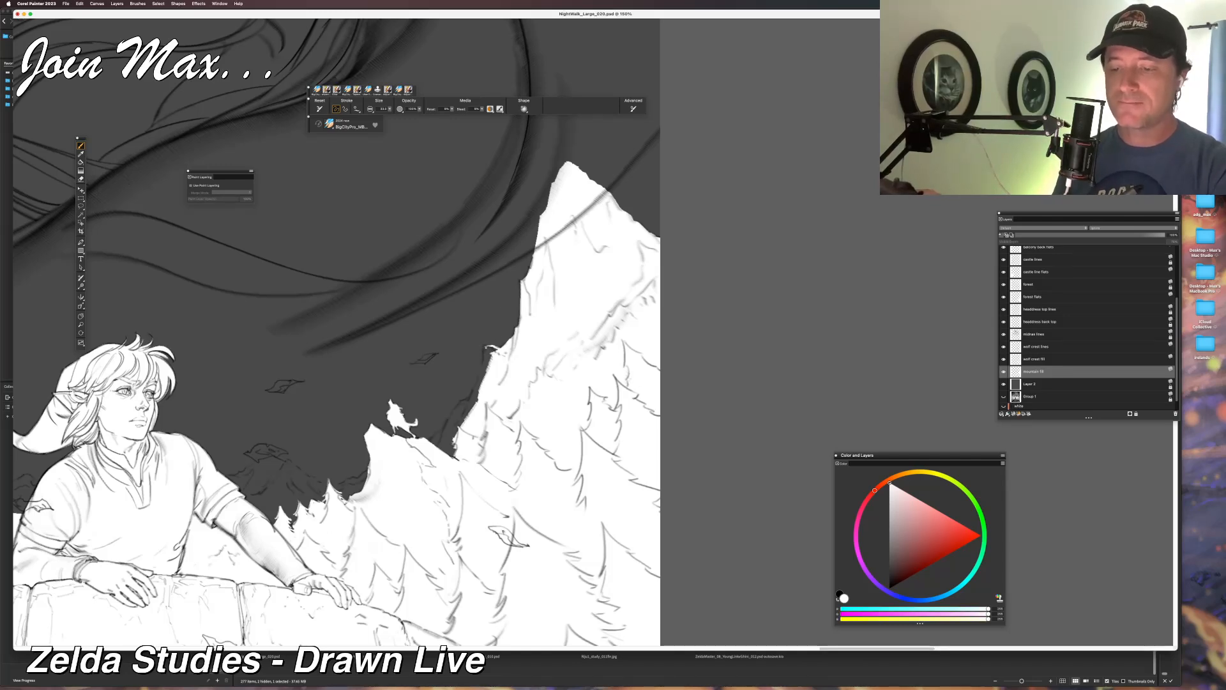
left_click_drag(486, 347, 487, 369)
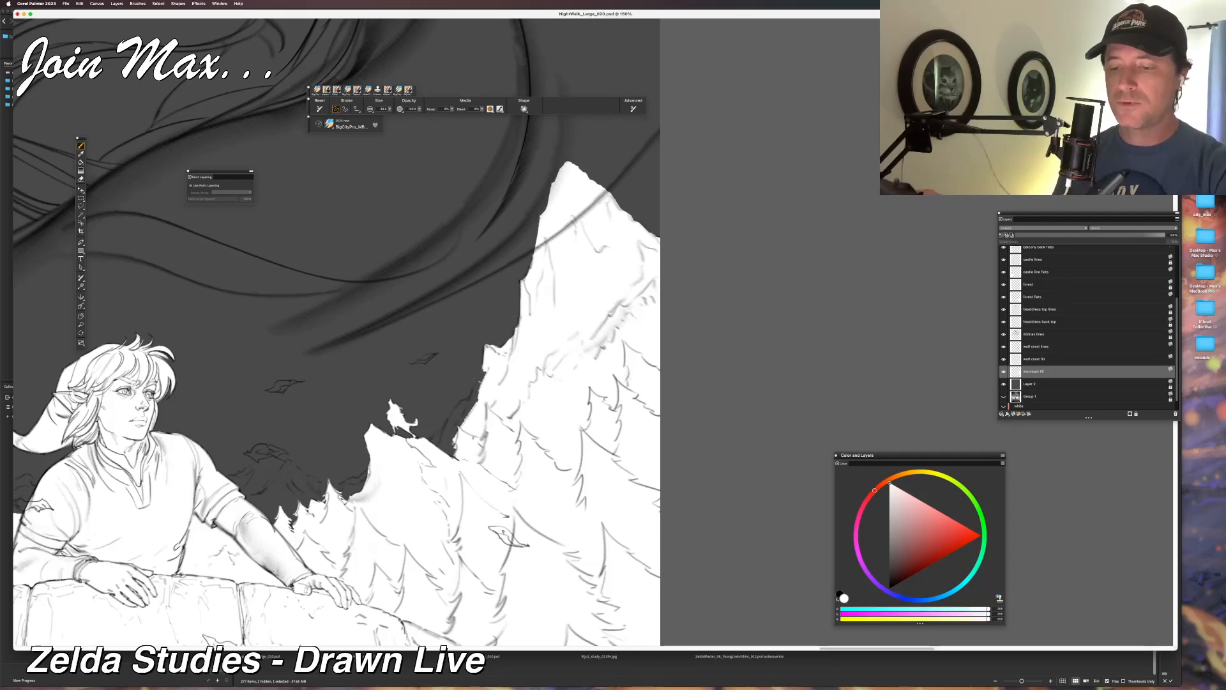
left_click_drag(482, 372, 461, 422)
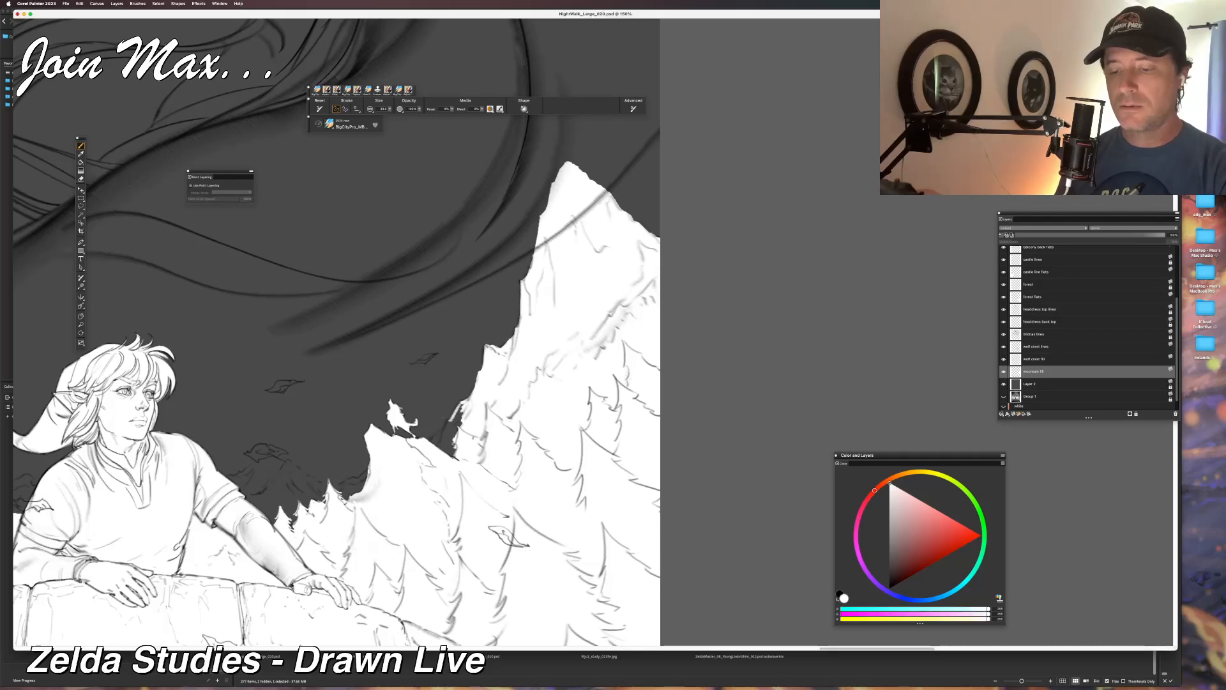
left_click_drag(439, 414, 457, 459)
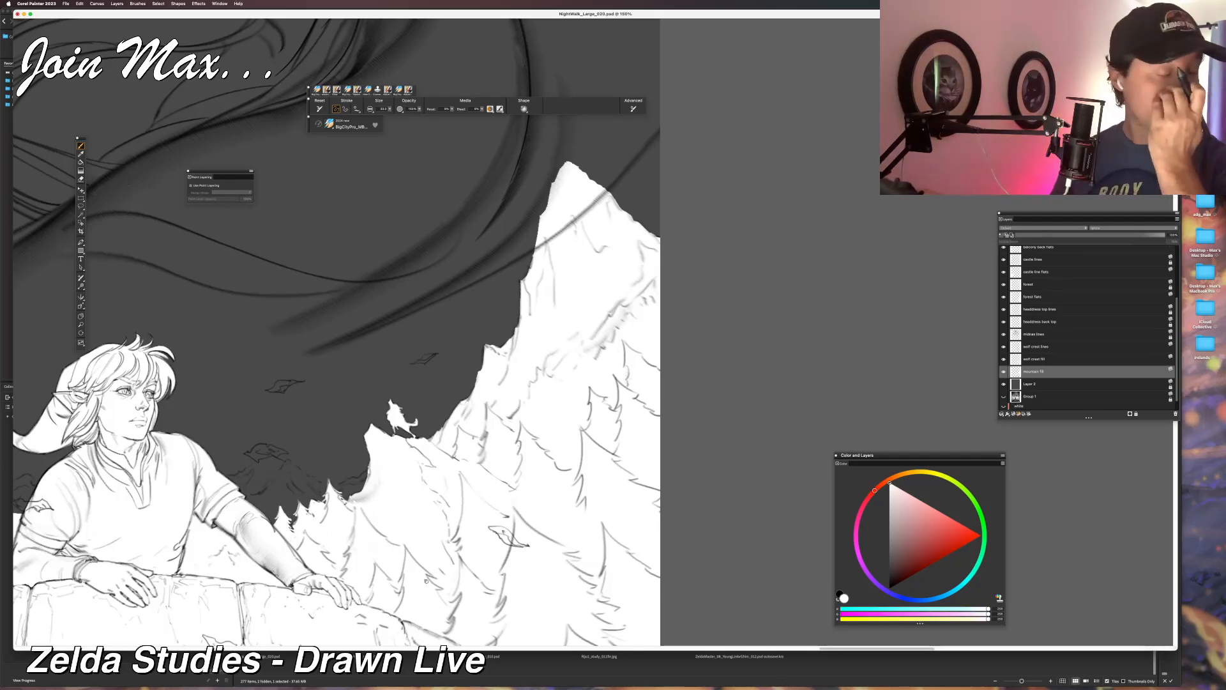
Fill the distant jagged peak between the boy's arm and the wolf crest with white.
left_click_drag(426, 581, 495, 562)
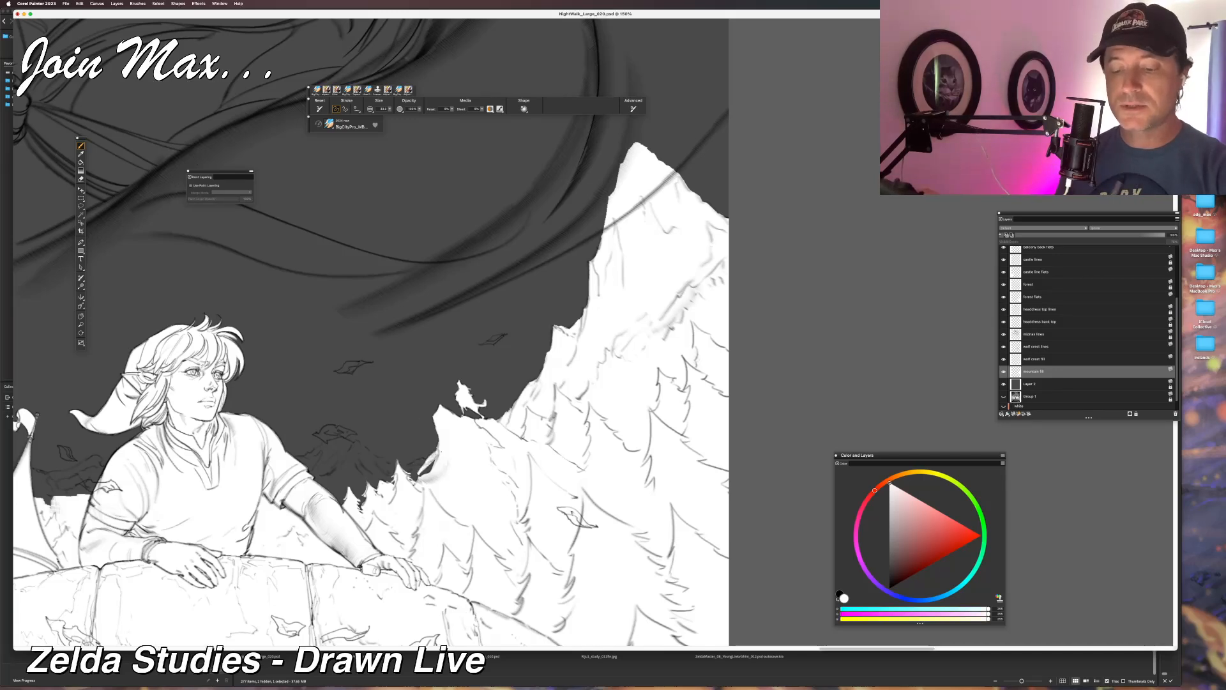
mouse_move(426, 465)
left_mouse_down()
mouse_move(410, 477)
mouse_move(397, 456)
mouse_move(411, 480)
mouse_move(429, 470)
left_mouse_up()
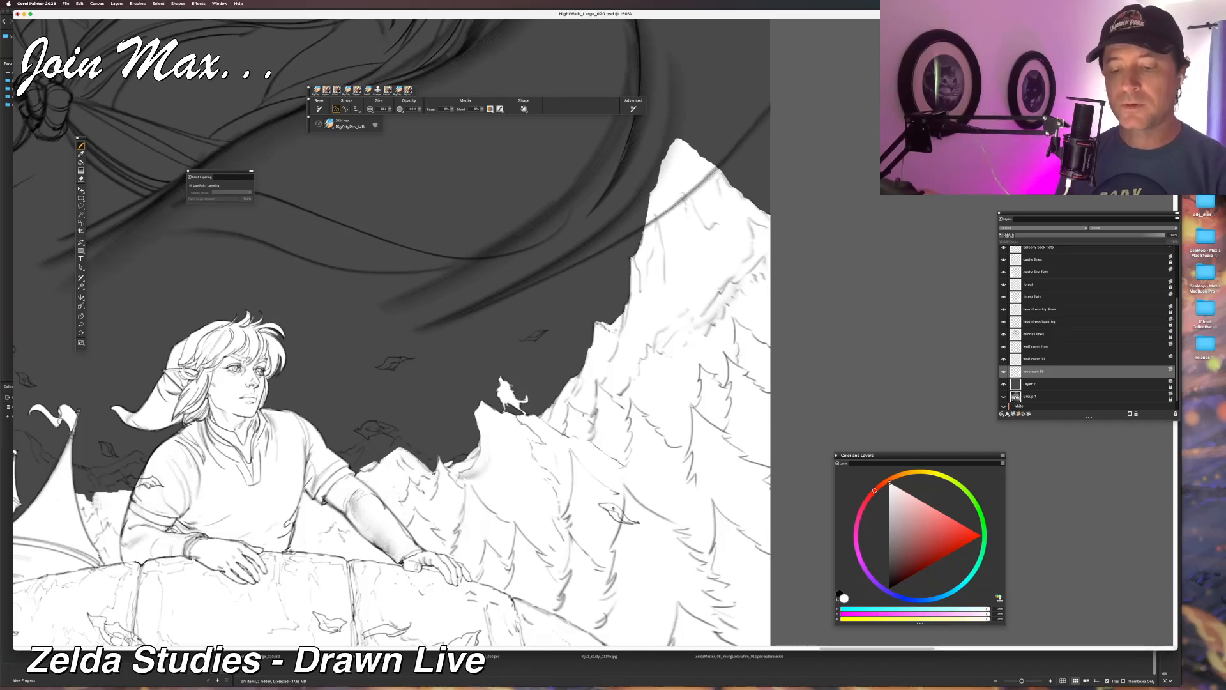
mouse_move(365, 438)
left_mouse_down()
mouse_move(401, 448)
mouse_move(398, 438)
mouse_move(414, 454)
mouse_move(379, 452)
mouse_move(435, 468)
mouse_move(376, 457)
left_mouse_up()
left_click_drag(449, 465, 460, 461)
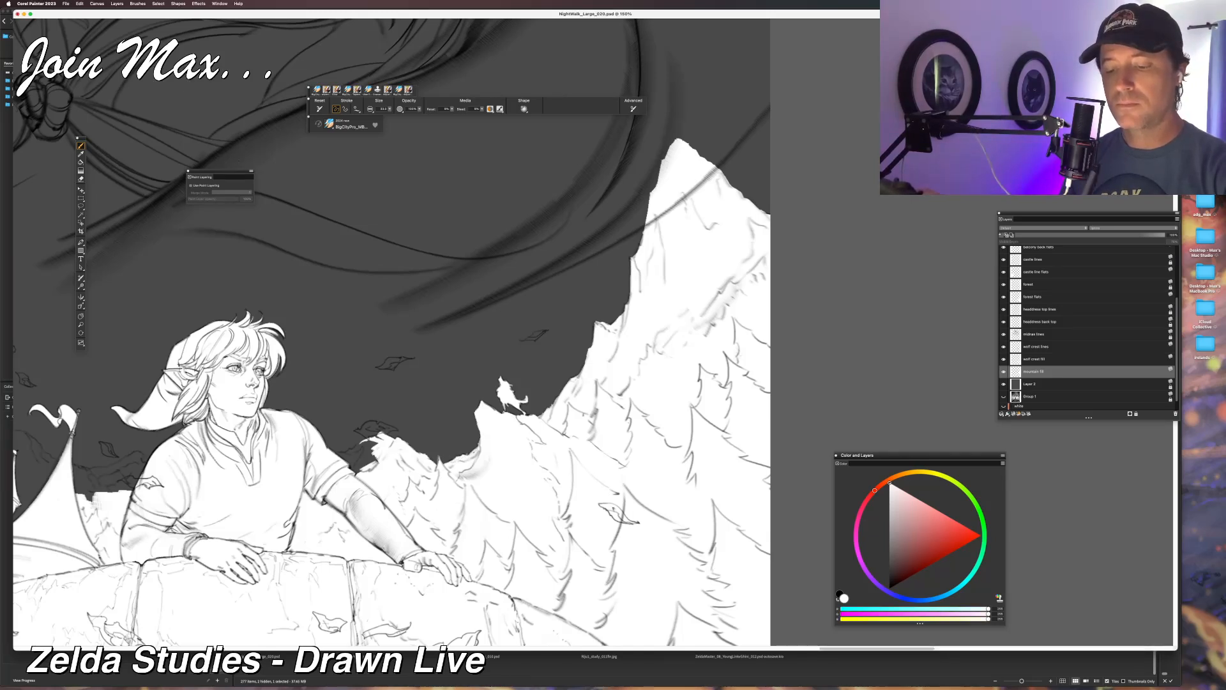
left_click_drag(383, 389, 464, 394)
mouse_move(458, 452)
left_mouse_down()
mouse_move(432, 463)
mouse_move(458, 447)
mouse_move(444, 442)
left_mouse_up()
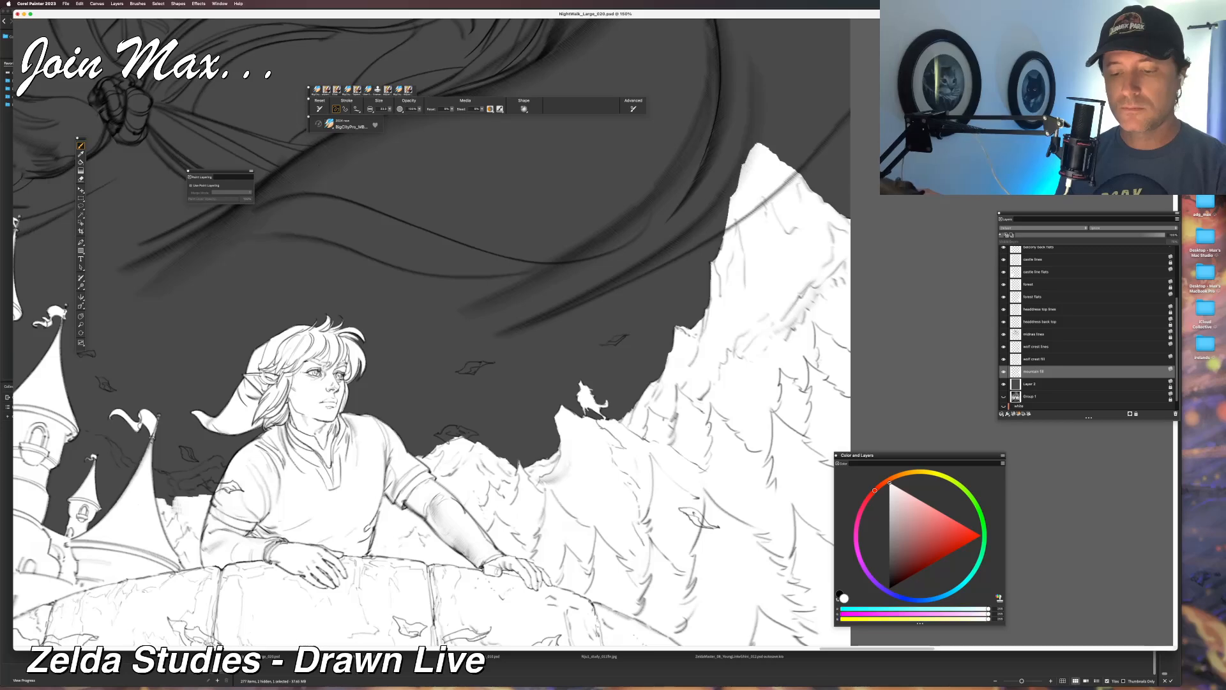
Fill the steep mountain at the canvas's outer edge behind the castle with white.
left_click_drag(240, 578, 474, 566)
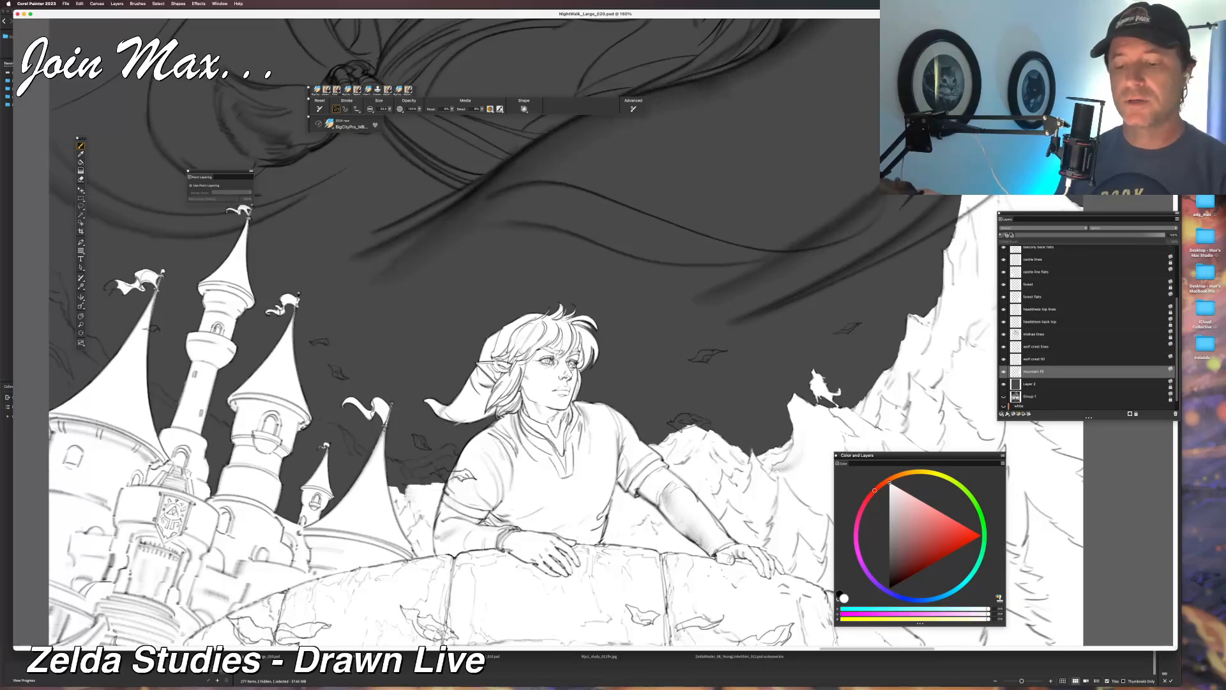
mouse_move(451, 446)
left_mouse_down()
mouse_move(445, 474)
mouse_move(391, 480)
left_mouse_up()
mouse_move(301, 464)
left_mouse_down()
mouse_move(289, 517)
mouse_move(291, 479)
mouse_move(338, 495)
mouse_move(307, 457)
mouse_move(358, 491)
left_mouse_up()
mouse_move(269, 495)
left_mouse_down()
mouse_move(373, 509)
mouse_move(302, 484)
mouse_move(321, 458)
mouse_move(335, 464)
mouse_move(263, 420)
mouse_move(278, 421)
left_mouse_up()
mouse_move(182, 393)
left_mouse_down()
mouse_move(158, 418)
mouse_move(178, 358)
mouse_move(215, 429)
mouse_move(327, 477)
left_mouse_up()
left_click(231, 382)
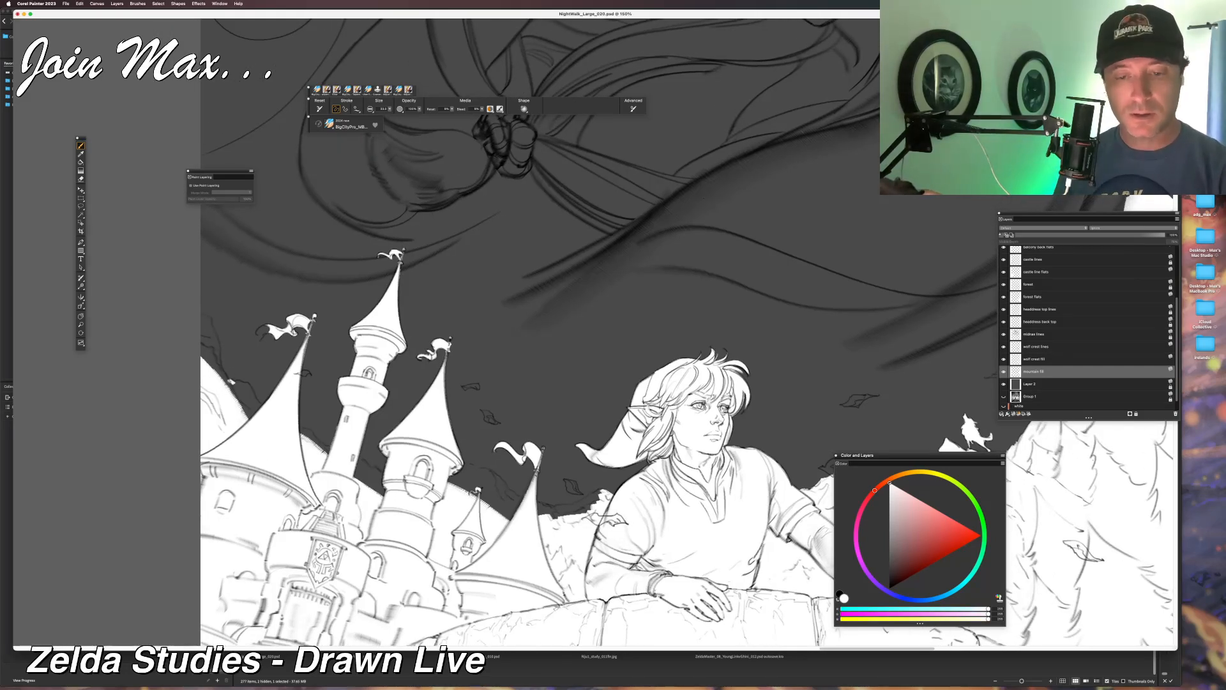
mouse_move(246, 384)
left_mouse_down()
mouse_move(261, 406)
mouse_move(239, 389)
mouse_move(251, 420)
mouse_move(245, 388)
left_mouse_up()
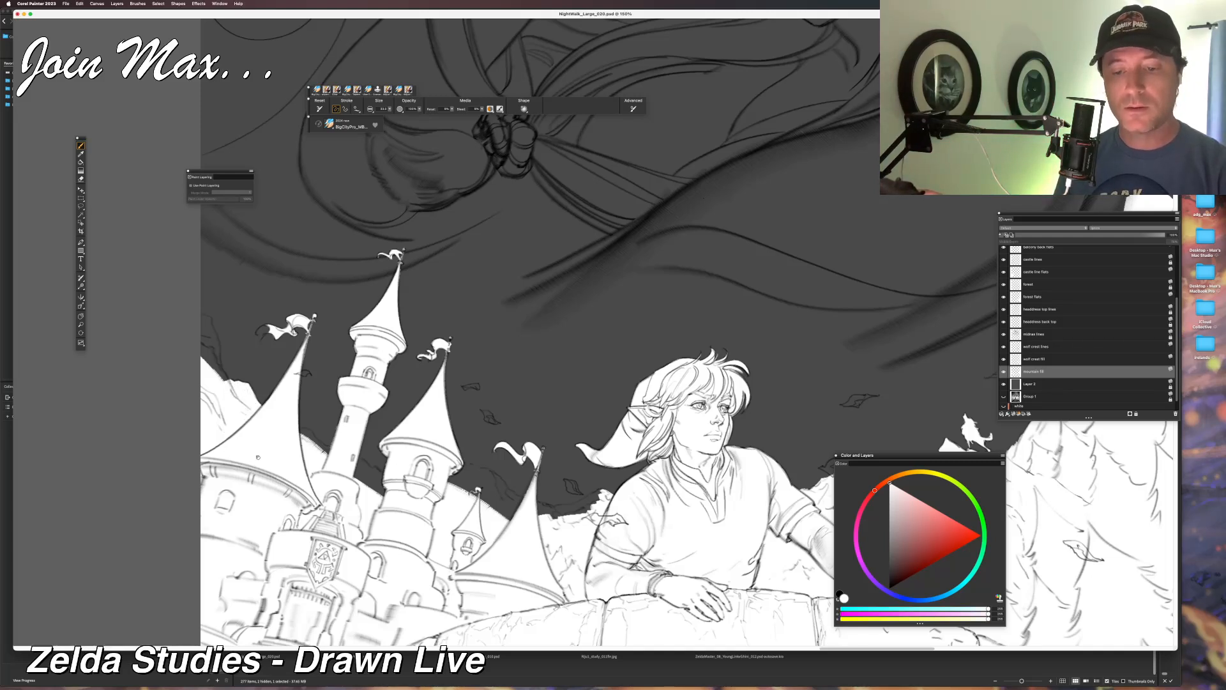
left_click_drag(254, 463, 327, 533)
mouse_move(281, 387)
left_mouse_down()
mouse_move(277, 425)
mouse_move(288, 433)
mouse_move(287, 411)
mouse_move(297, 449)
left_mouse_up()
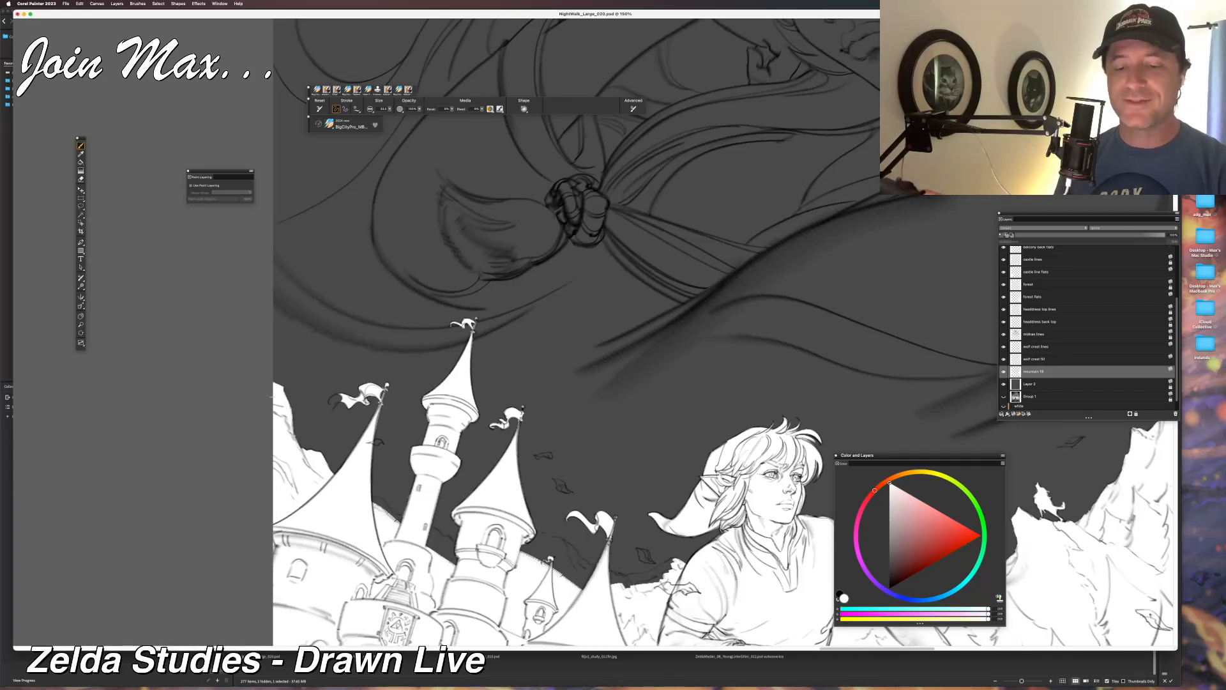
Fill the mountain ridge showing between the castle towers and running down to the boy with white.
left_click_drag(378, 499, 271, 474)
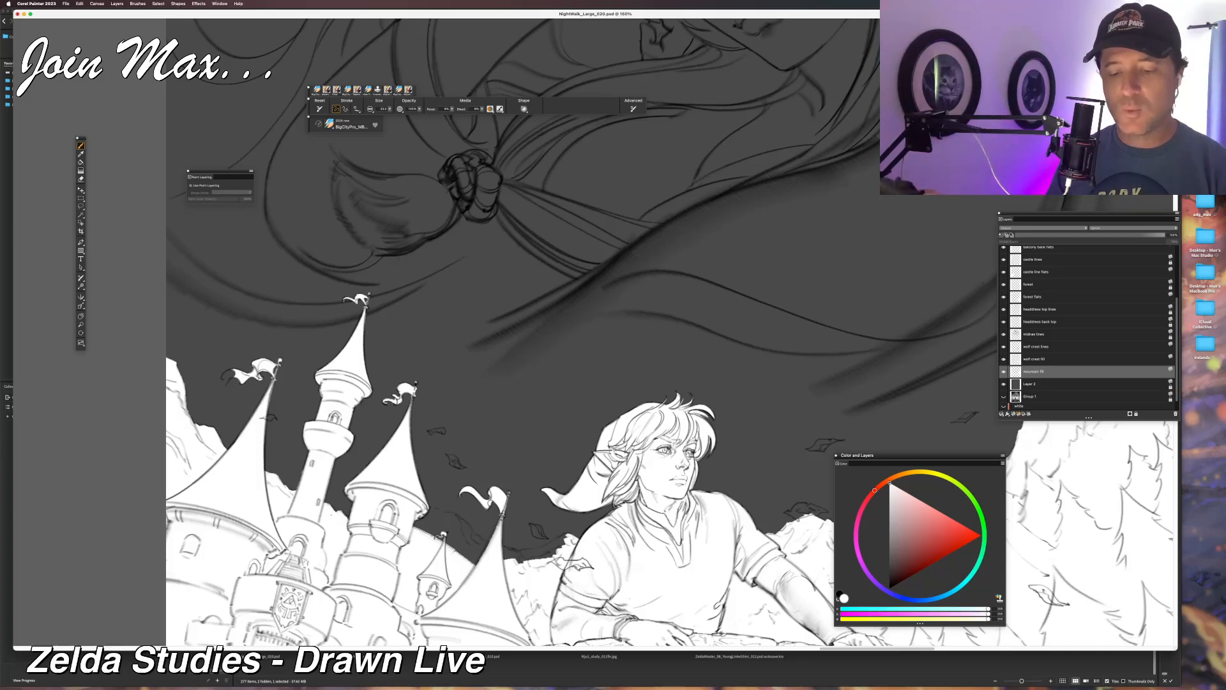
mouse_move(435, 507)
left_mouse_down()
mouse_move(332, 501)
mouse_move(367, 555)
mouse_move(369, 540)
left_mouse_up()
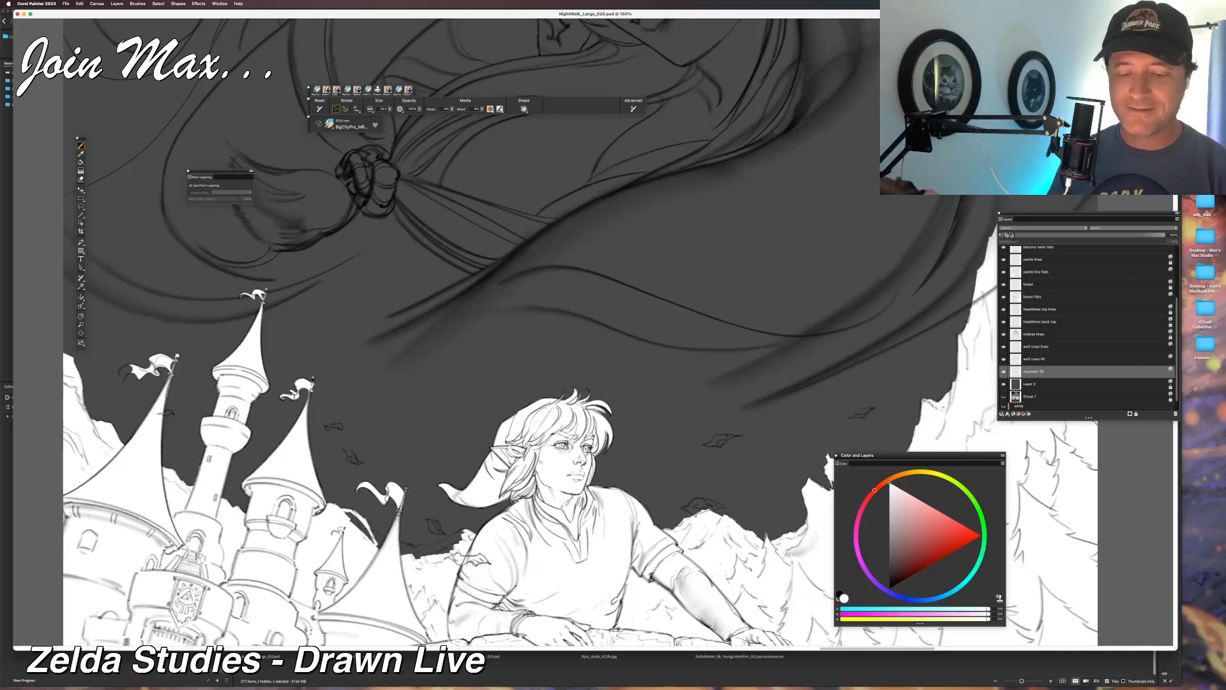
left_click_drag(372, 540, 351, 517)
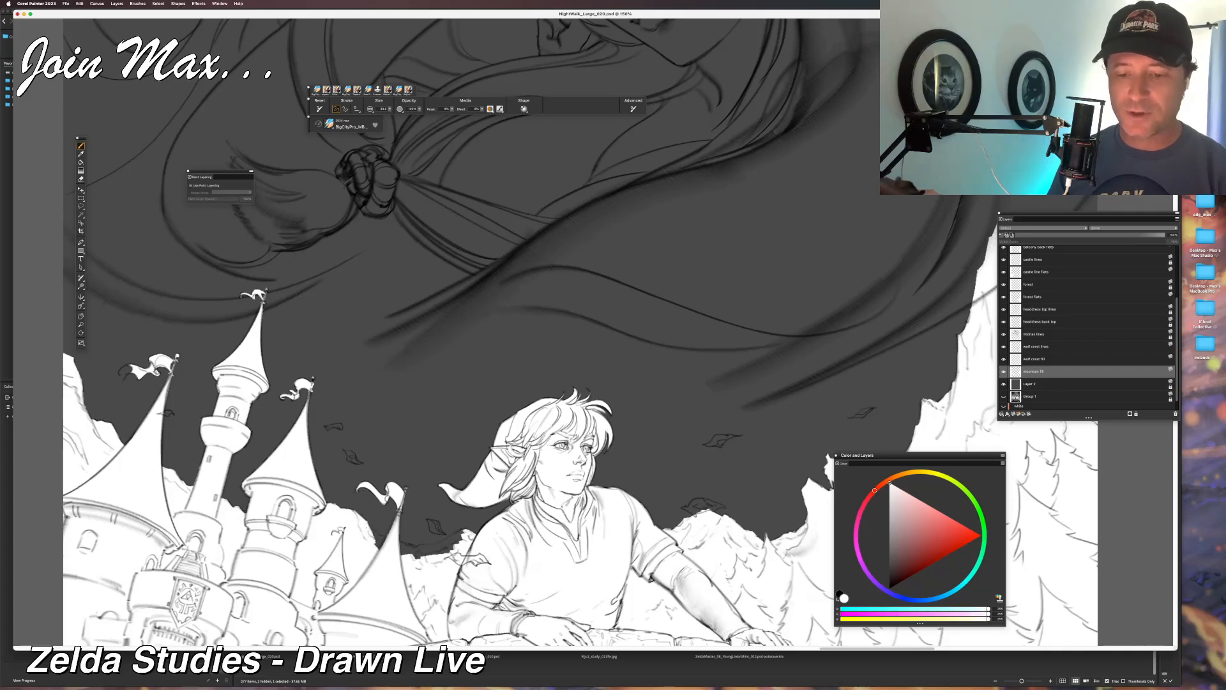
left_click_drag(349, 565, 301, 556)
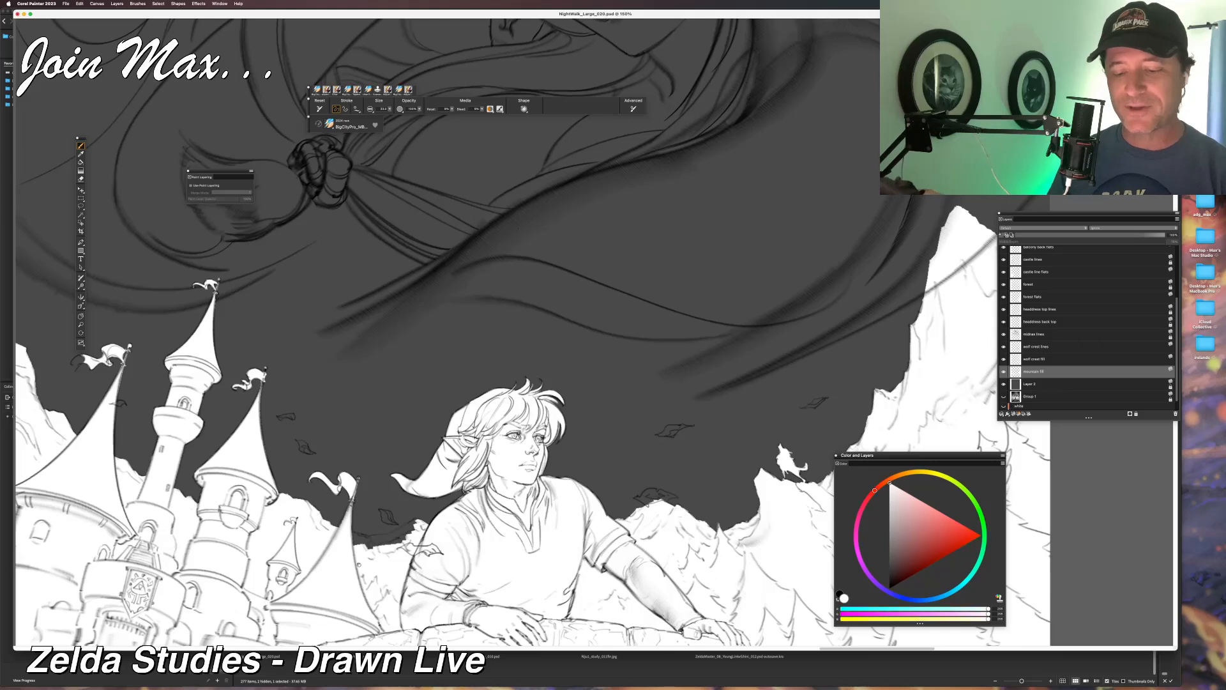
left_click_drag(334, 546, 261, 532)
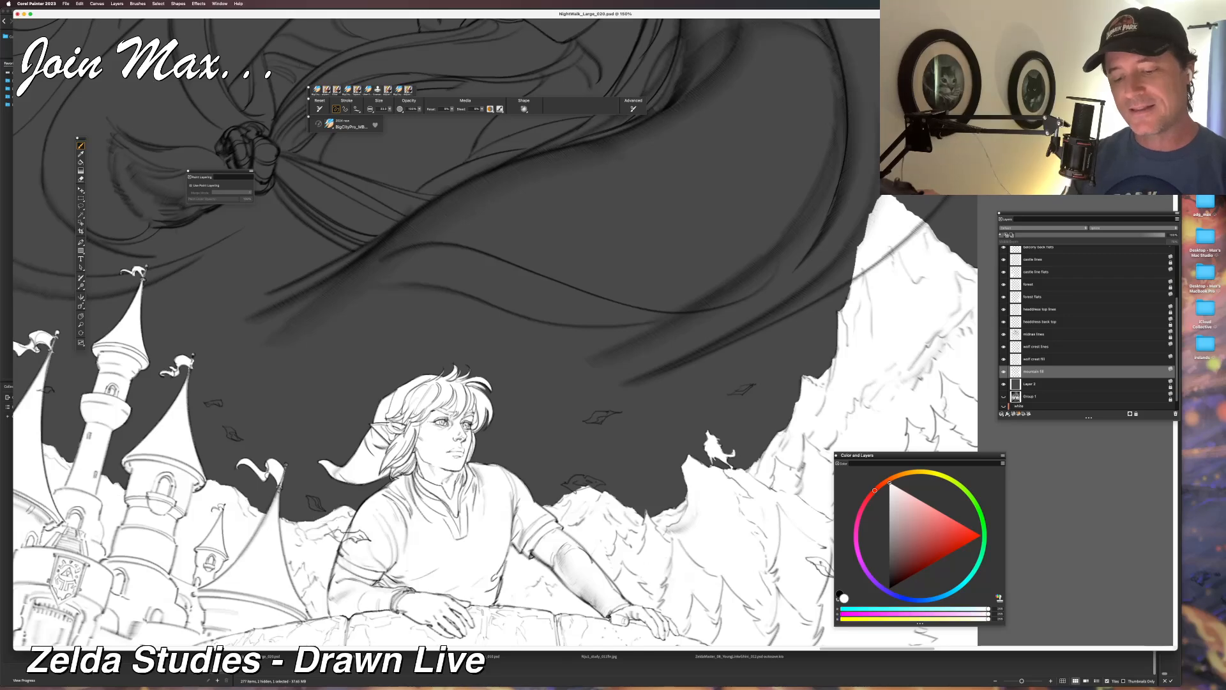
left_click_drag(288, 555, 442, 560)
left_click_drag(556, 529, 364, 567)
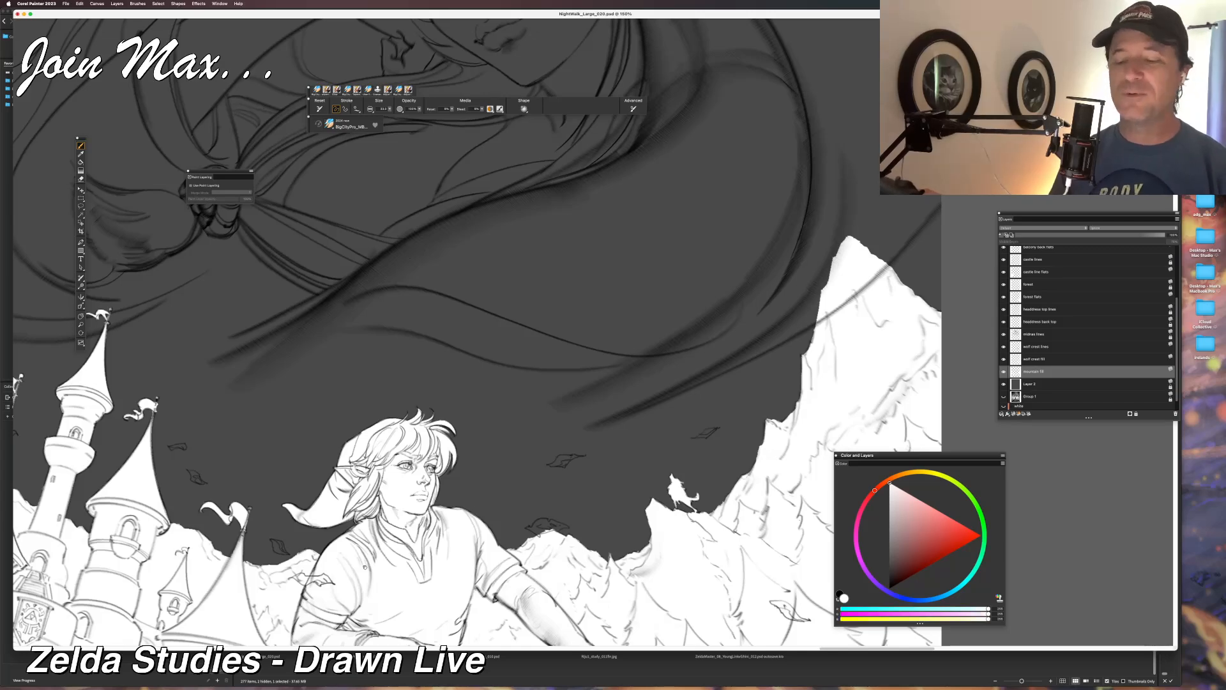
Make the hidden layer with the white fills of the flying leaves visible.
key("super+minus")
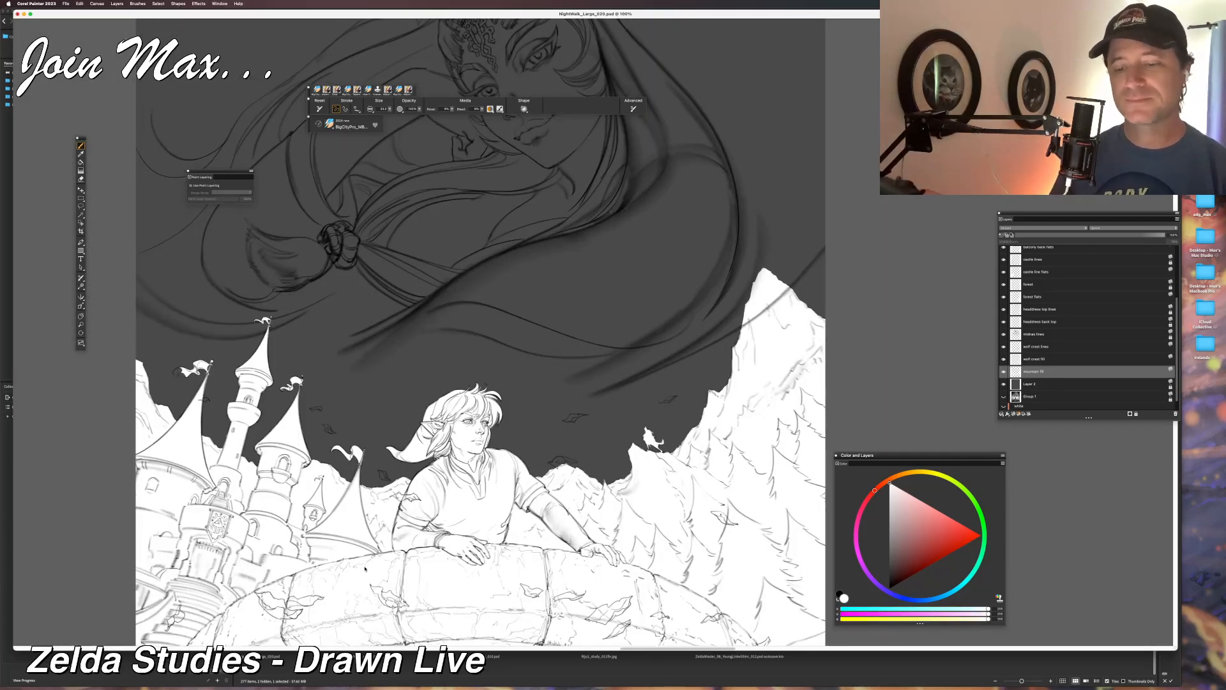
key("super+minus")
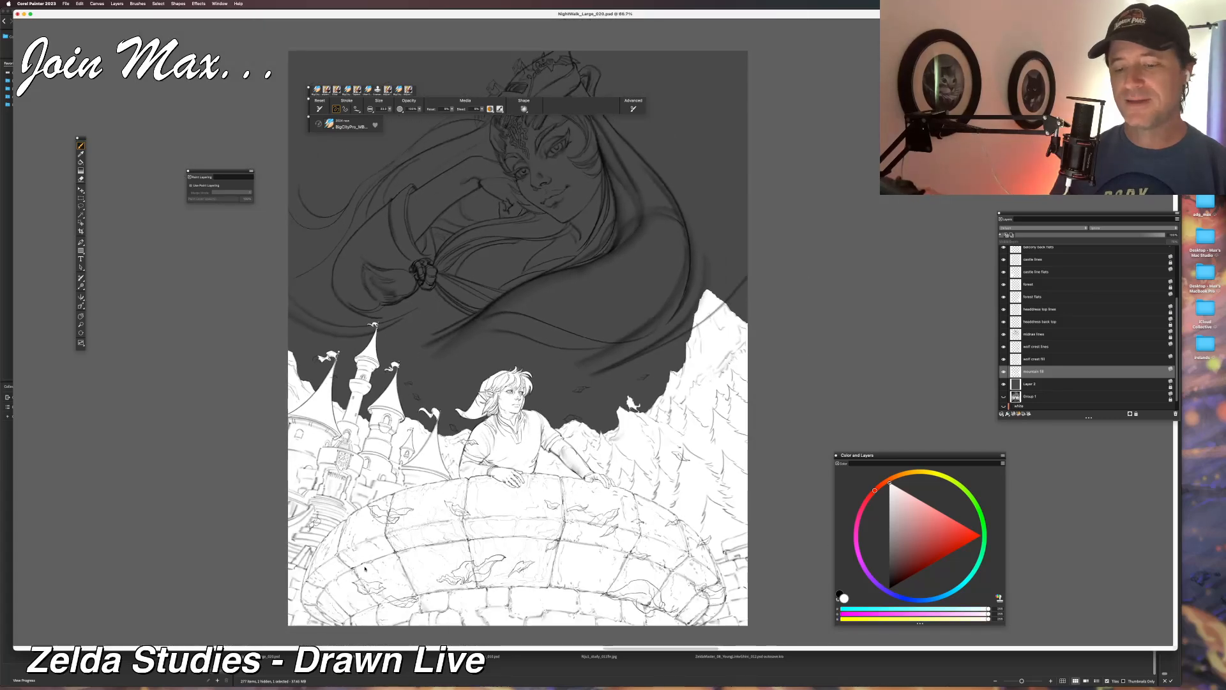
key("super+equal")
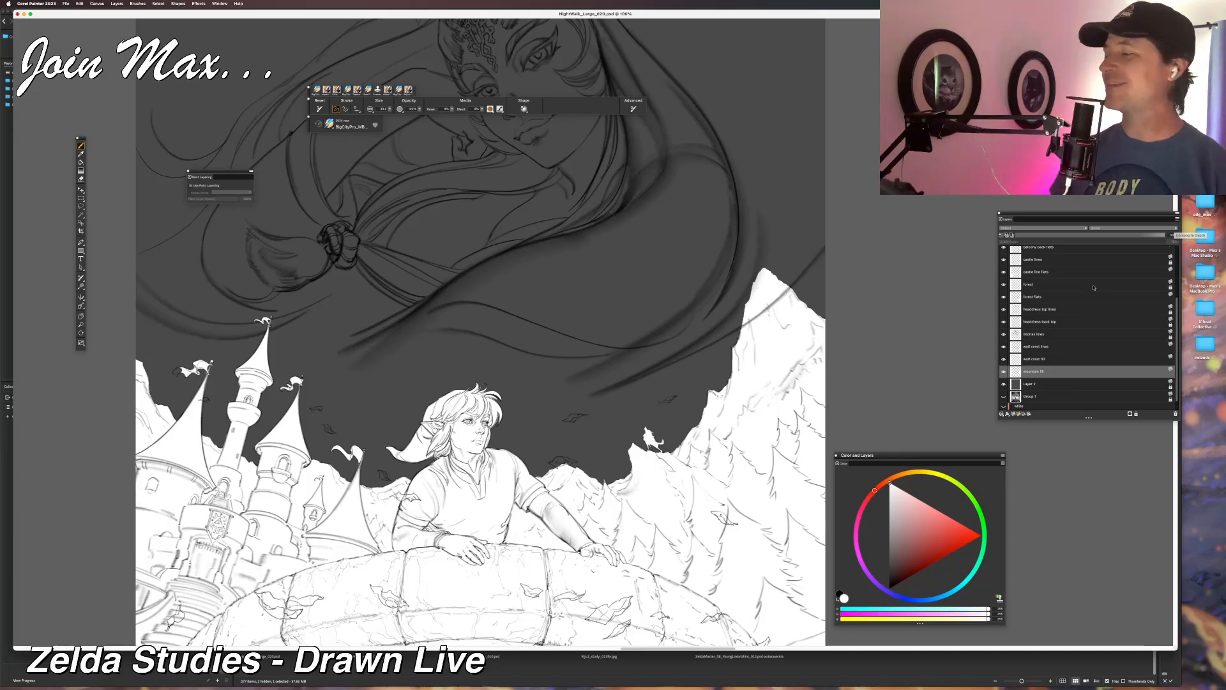
scroll(1057, 278, "up", 4)
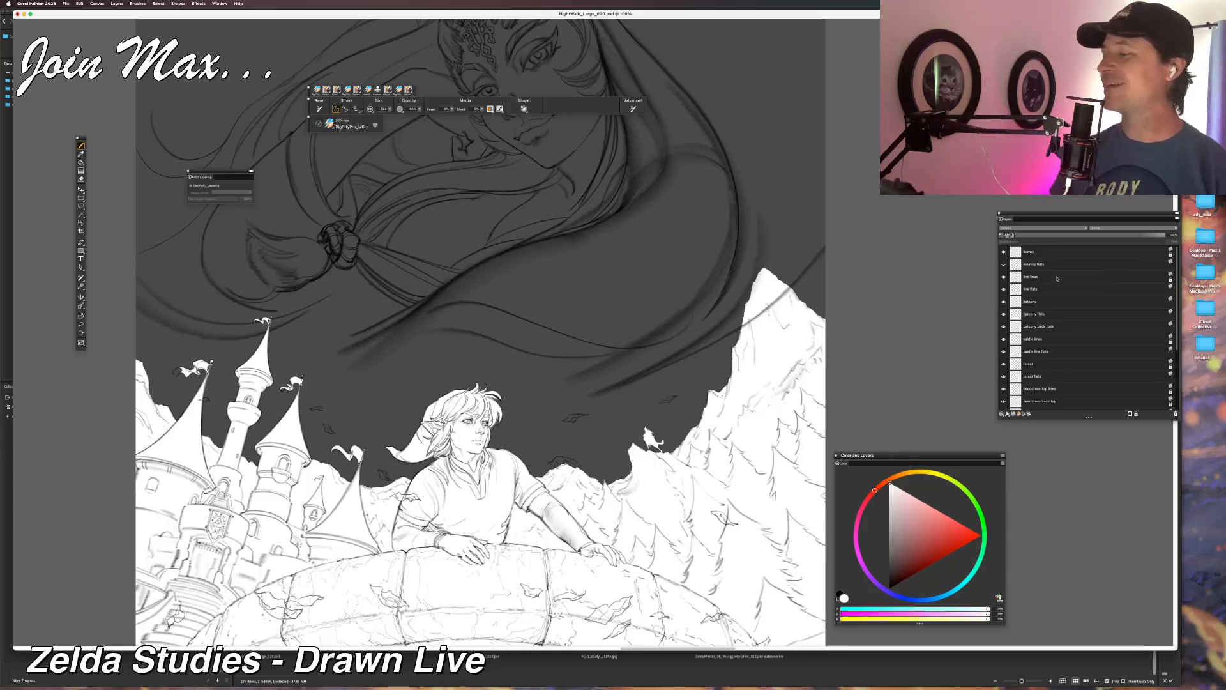
left_click(1003, 264)
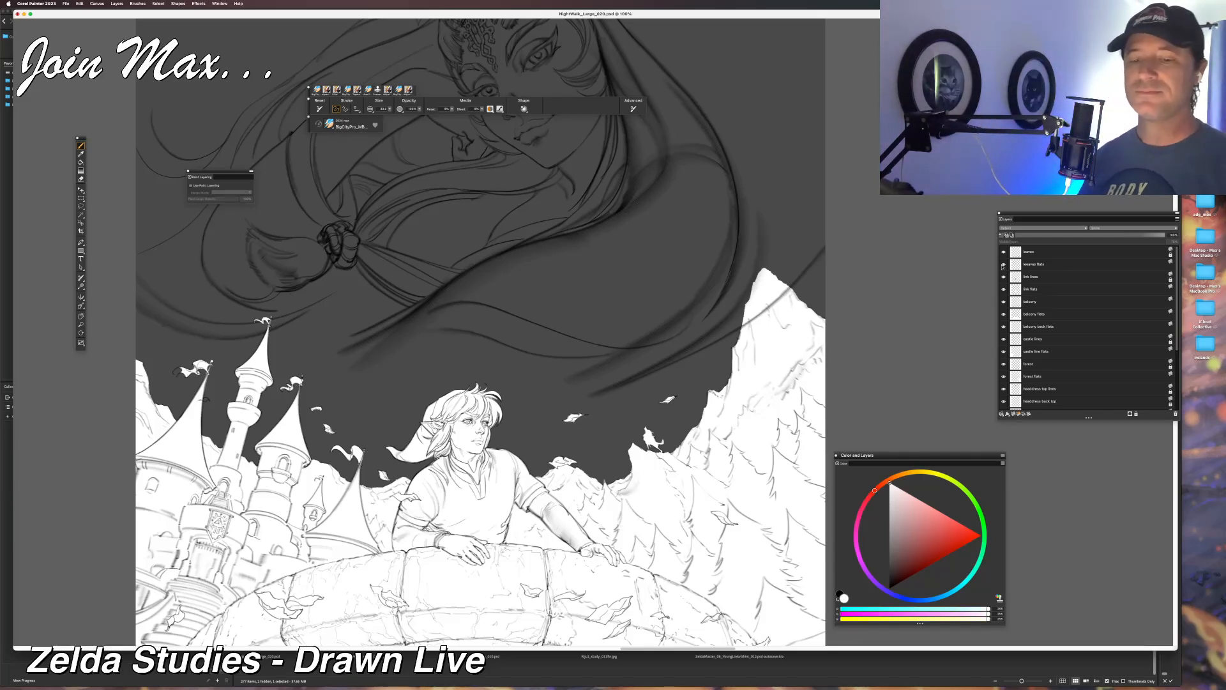
Check the mountain silhouettes against the whole composition by hiding and showing the mountain fill layer.
key("super+minus")
left_click_drag(505, 358, 484, 537)
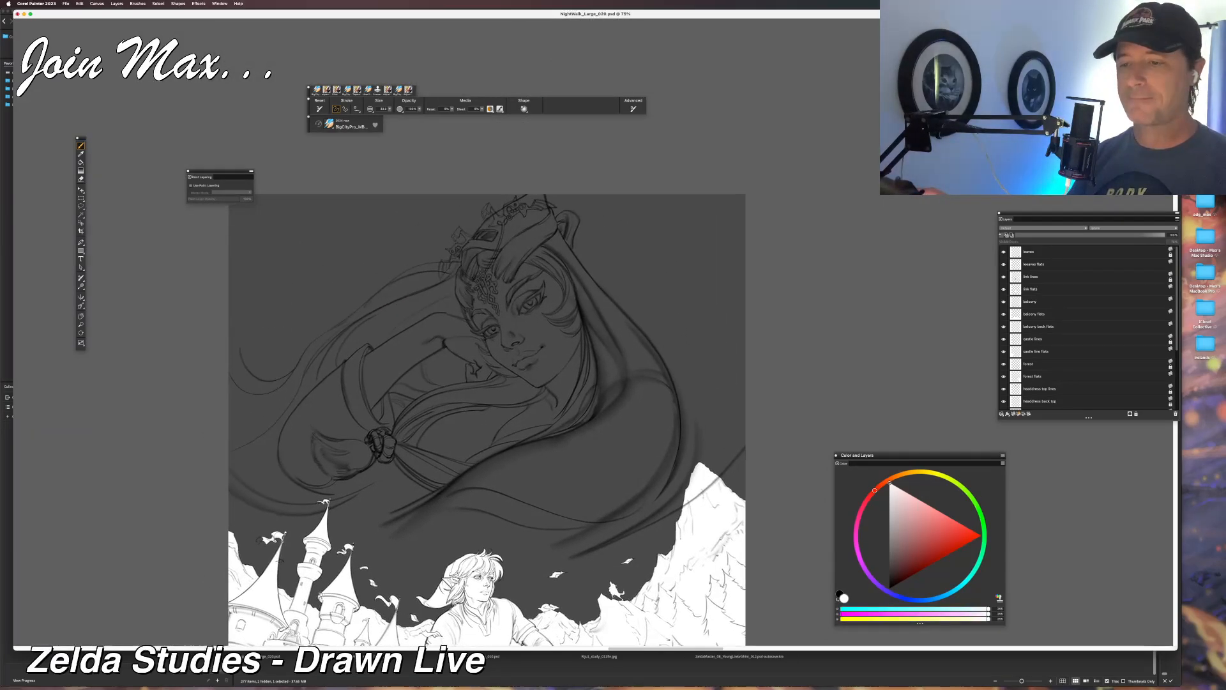
key("super+plus")
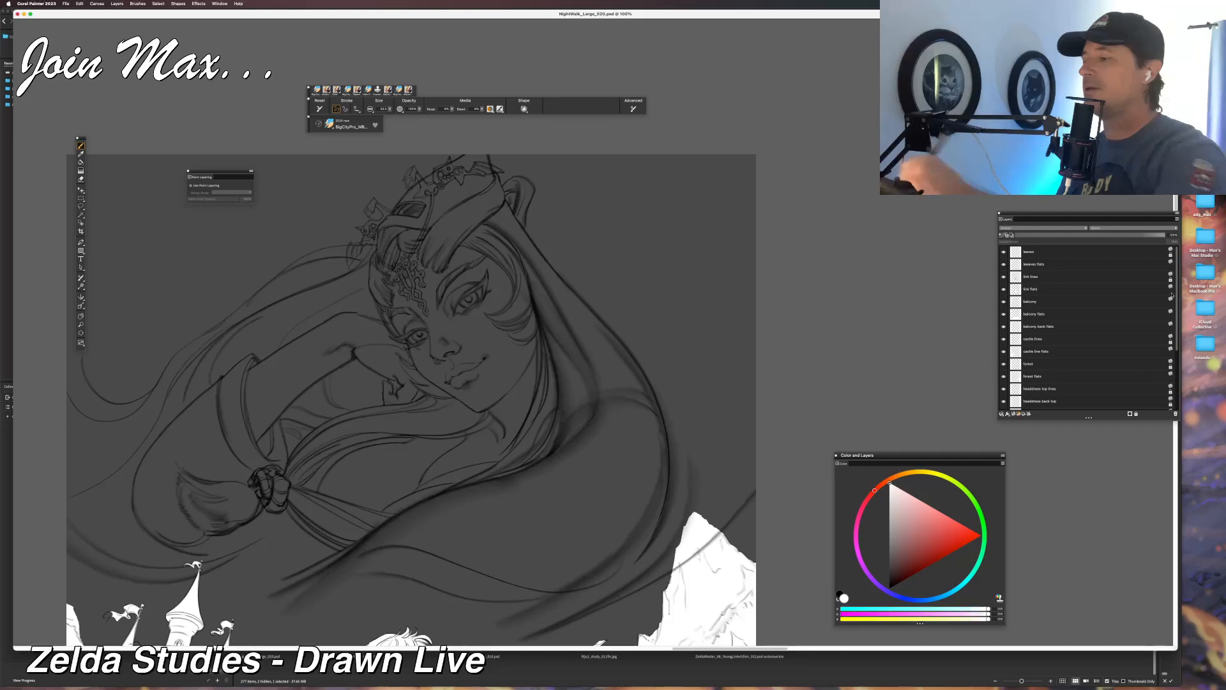
scroll(1172, 295, "down", 5)
left_click(1003, 359)
left_click(1003, 359)
left_click(1004, 359)
left_click(1003, 359)
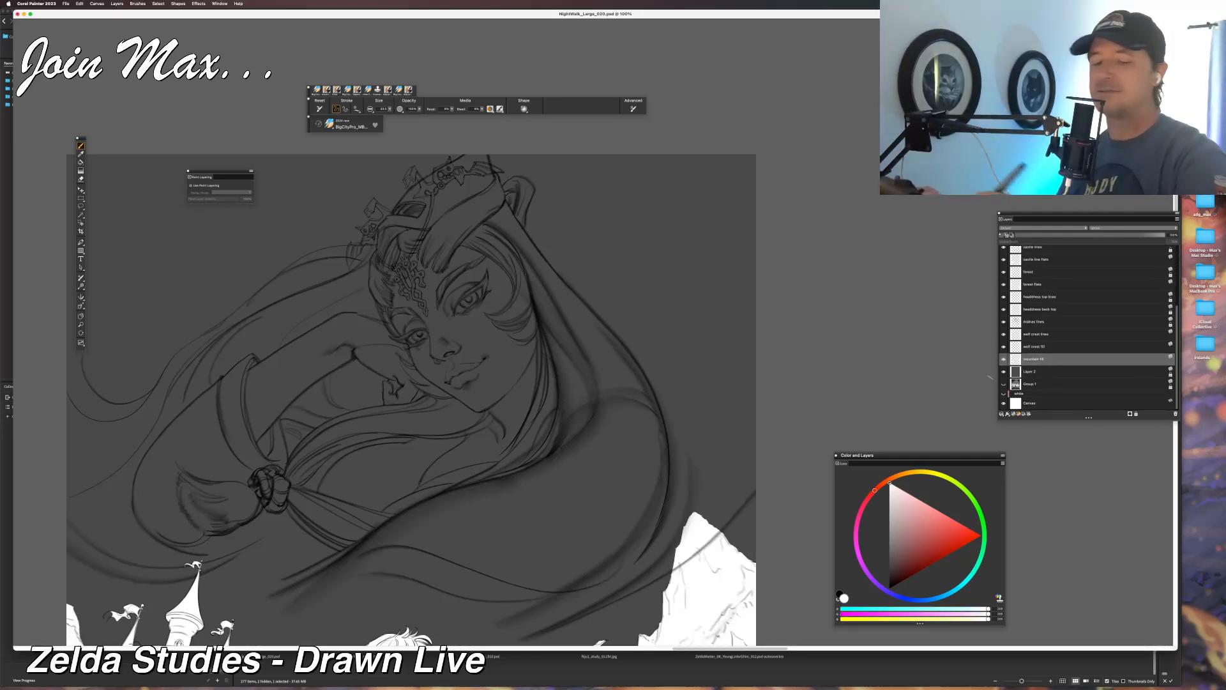
key("super+minus")
key("super+plus")
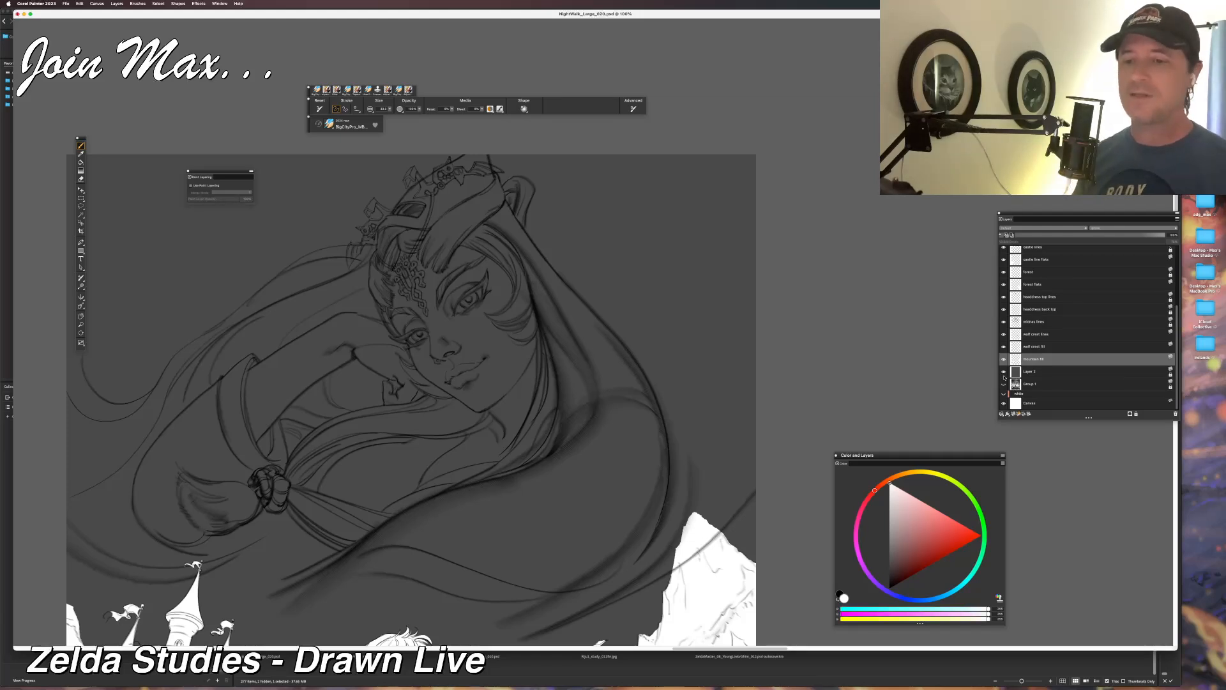
key("super+minus")
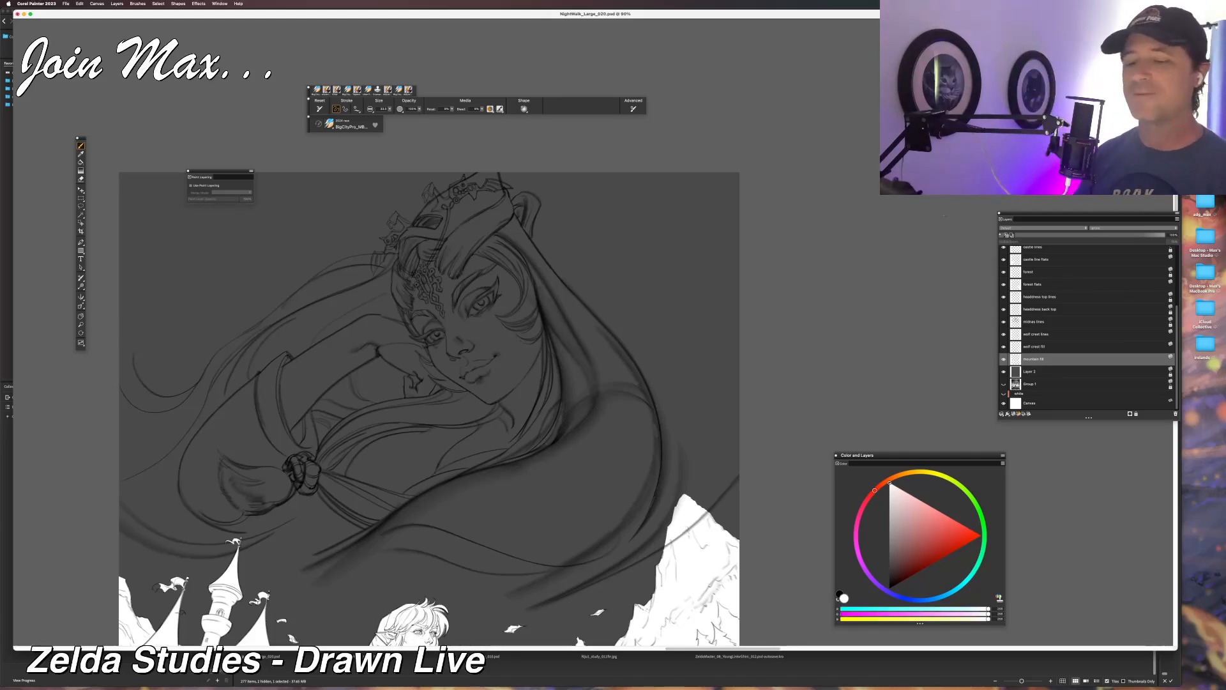
left_click(1004, 359)
left_click(1003, 359)
scroll(224, 444, "down", 5)
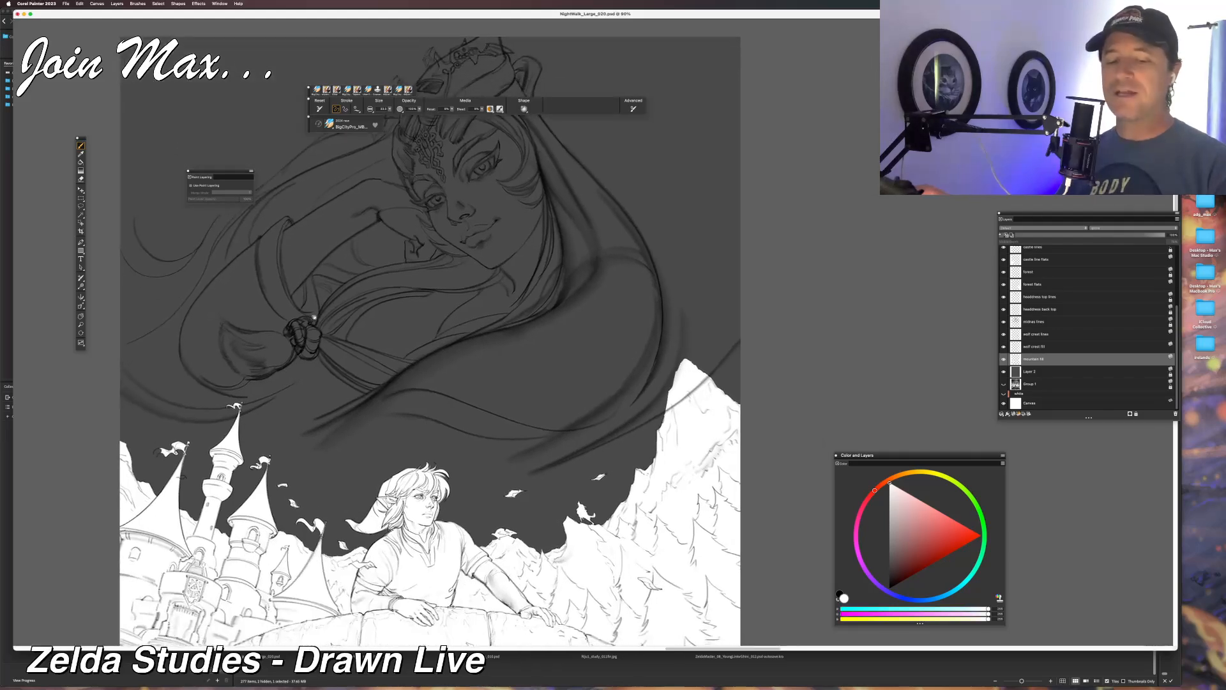
scroll(224, 444, "up", 5)
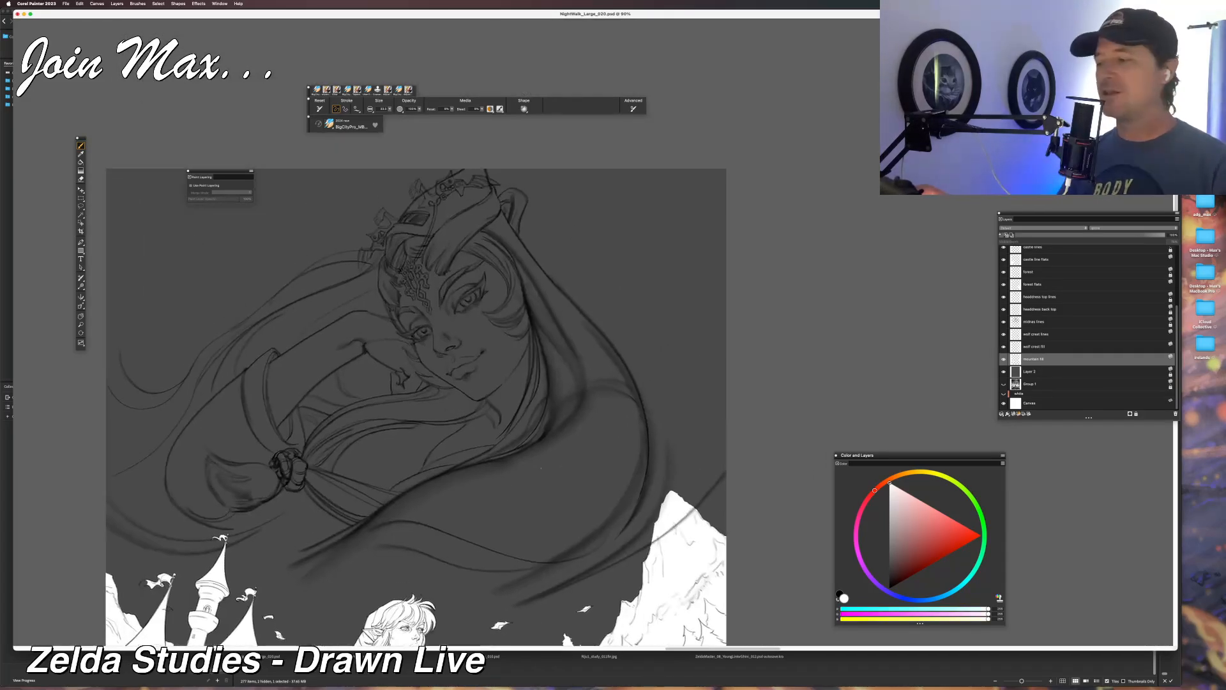
left_click(1003, 359)
left_click(1004, 359)
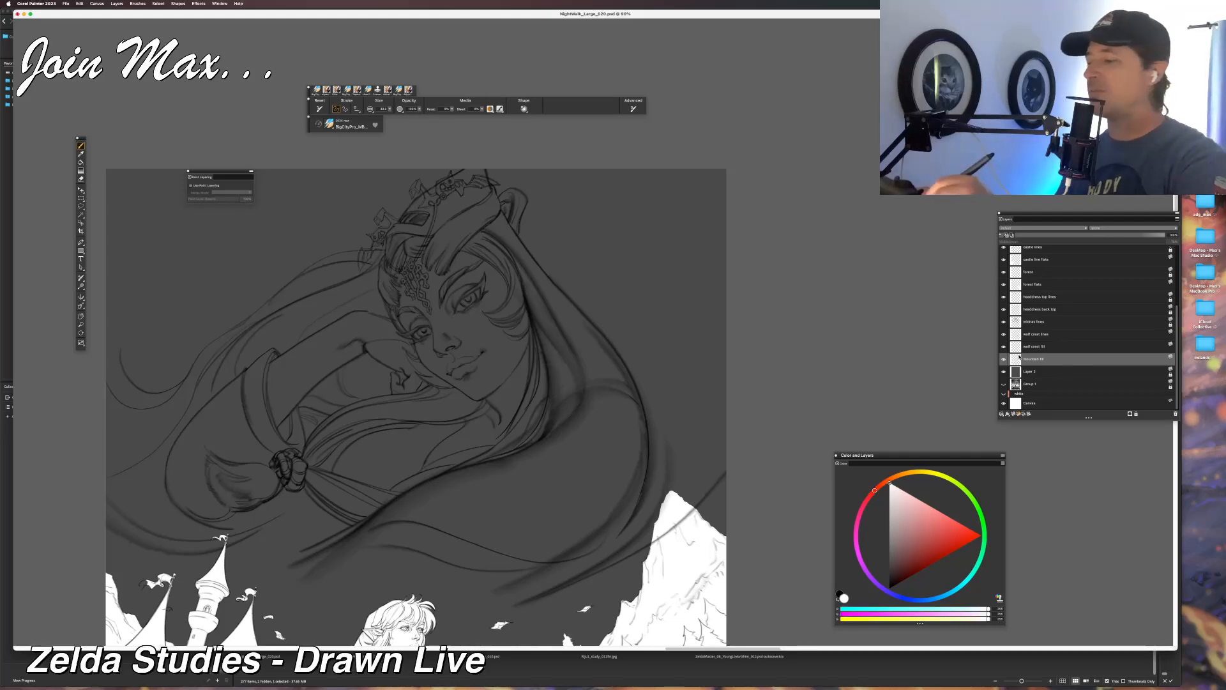
left_click_drag(427, 428, 460, 333)
key("super+z")
scroll(349, 369, "down", 6)
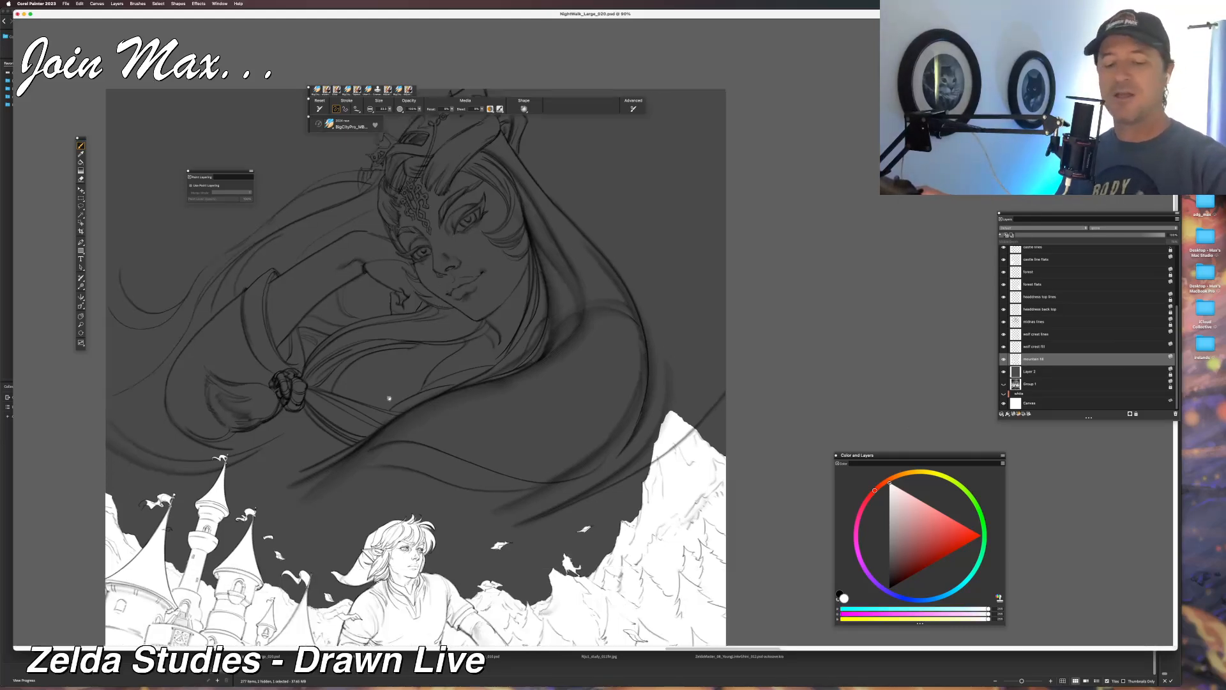
scroll(349, 369, "down", 2)
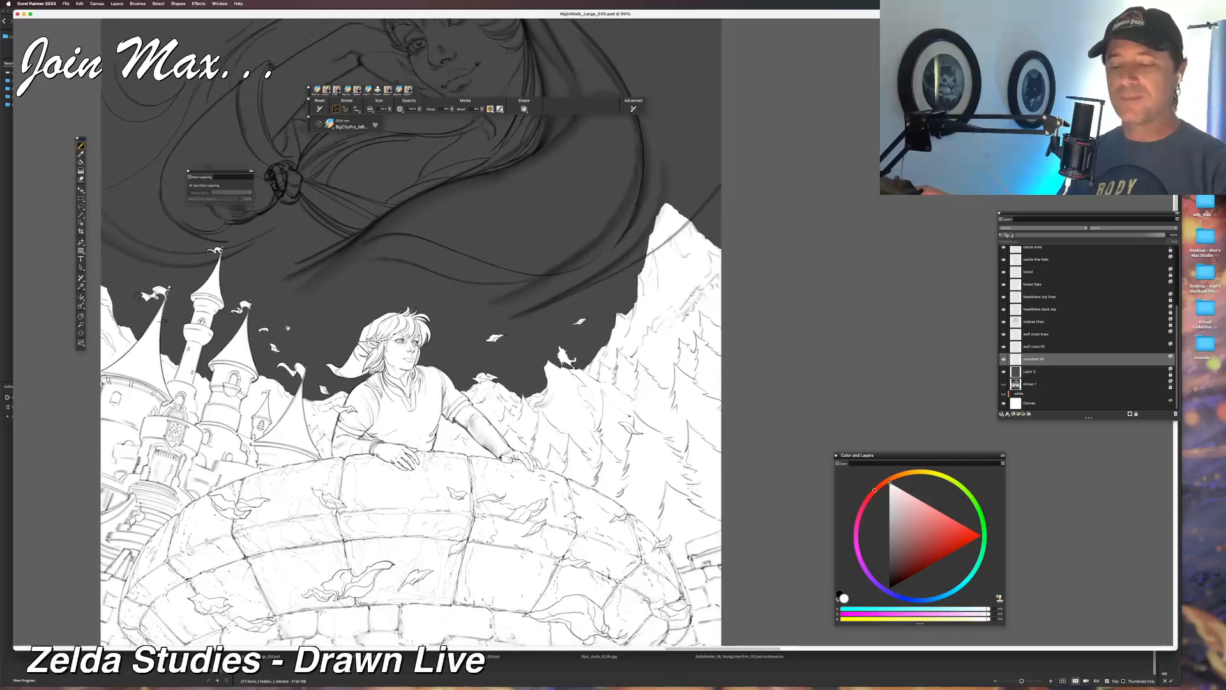
scroll(296, 410, "up", 2)
scroll(296, 409, "up", 4)
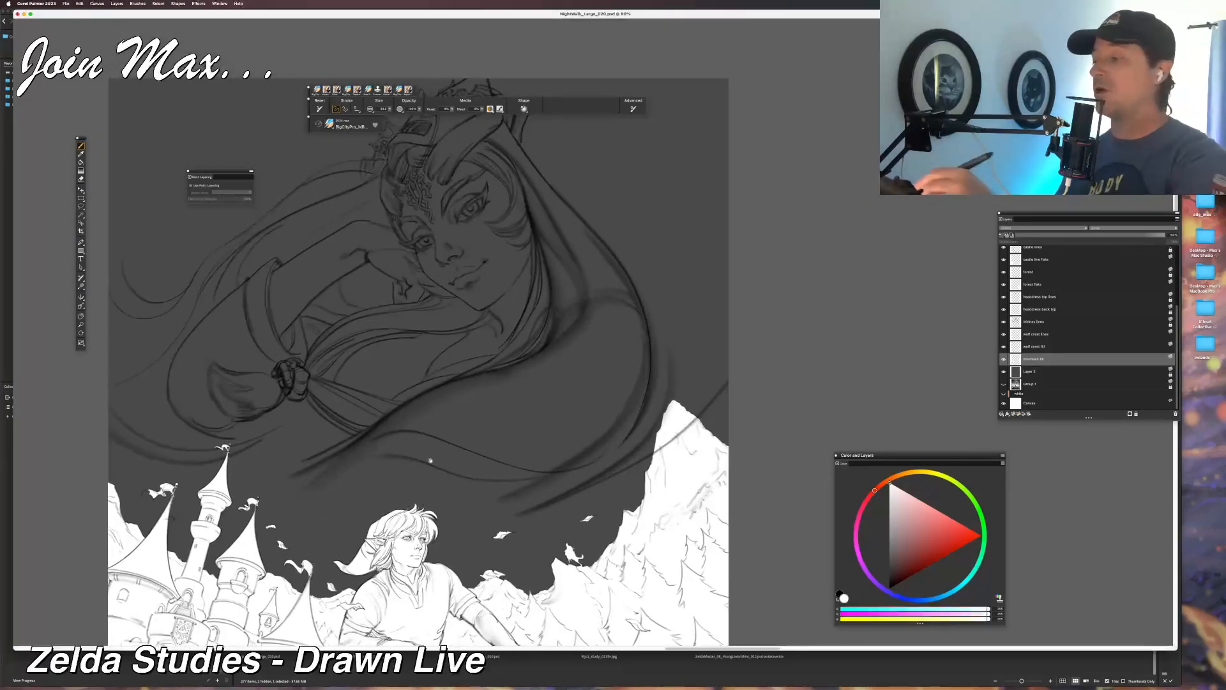
Add a new layer directly below the Midna line art and name it "midna fills".
left_click(1004, 333)
left_click(1004, 333)
left_click(1016, 334)
left_click(1013, 414)
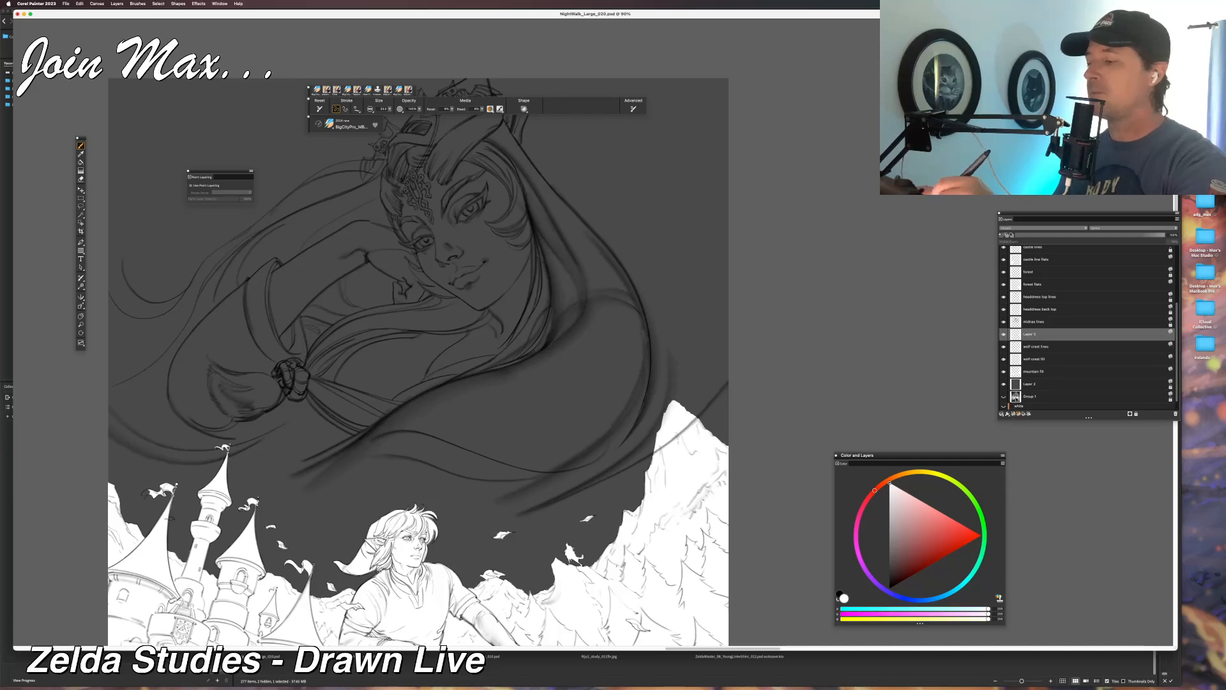
double_click(1035, 336)
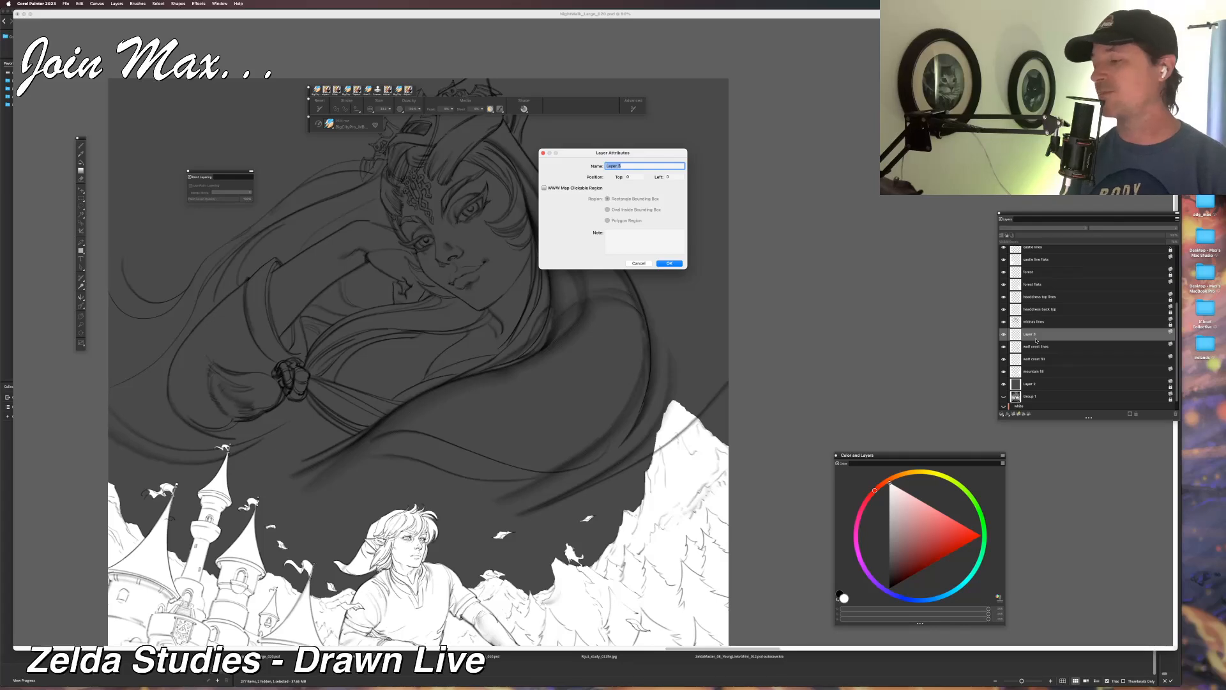
type("mid")
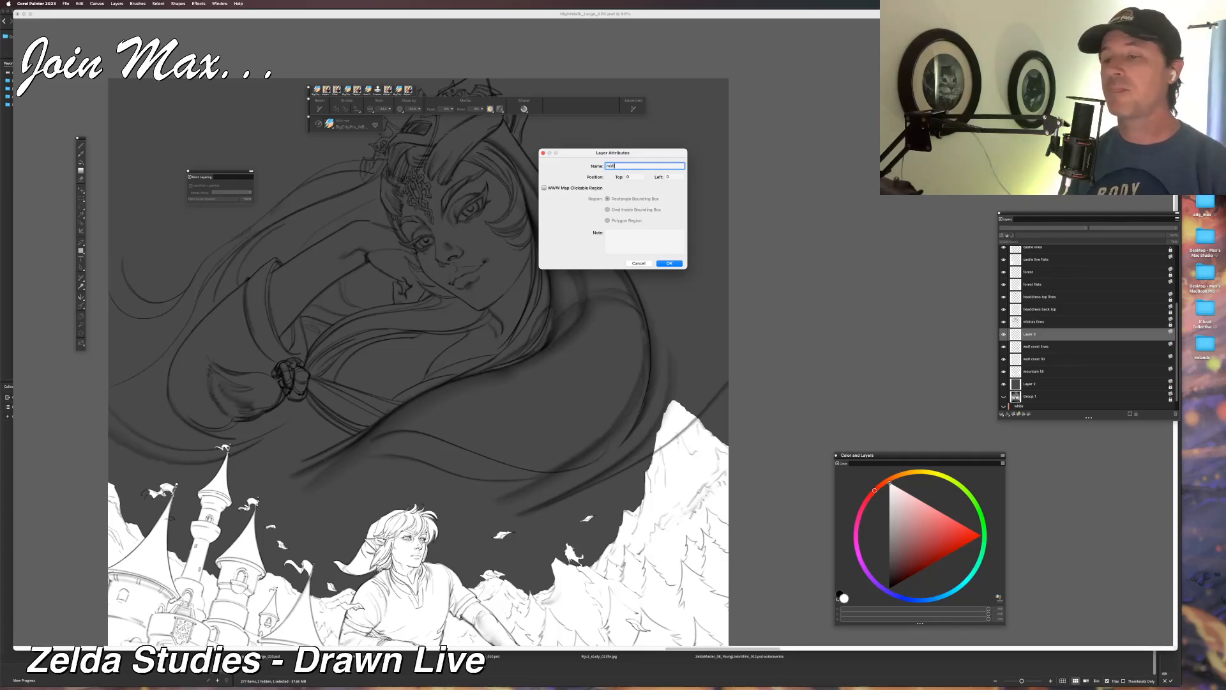
type("na fills")
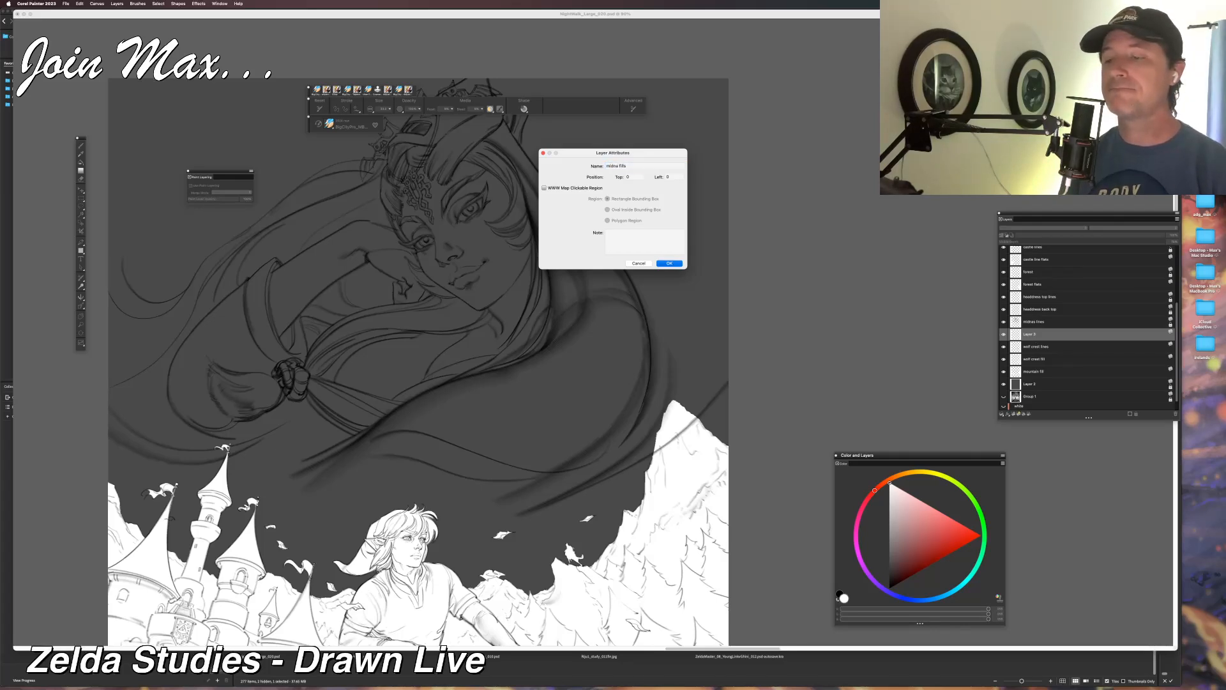
key("Return")
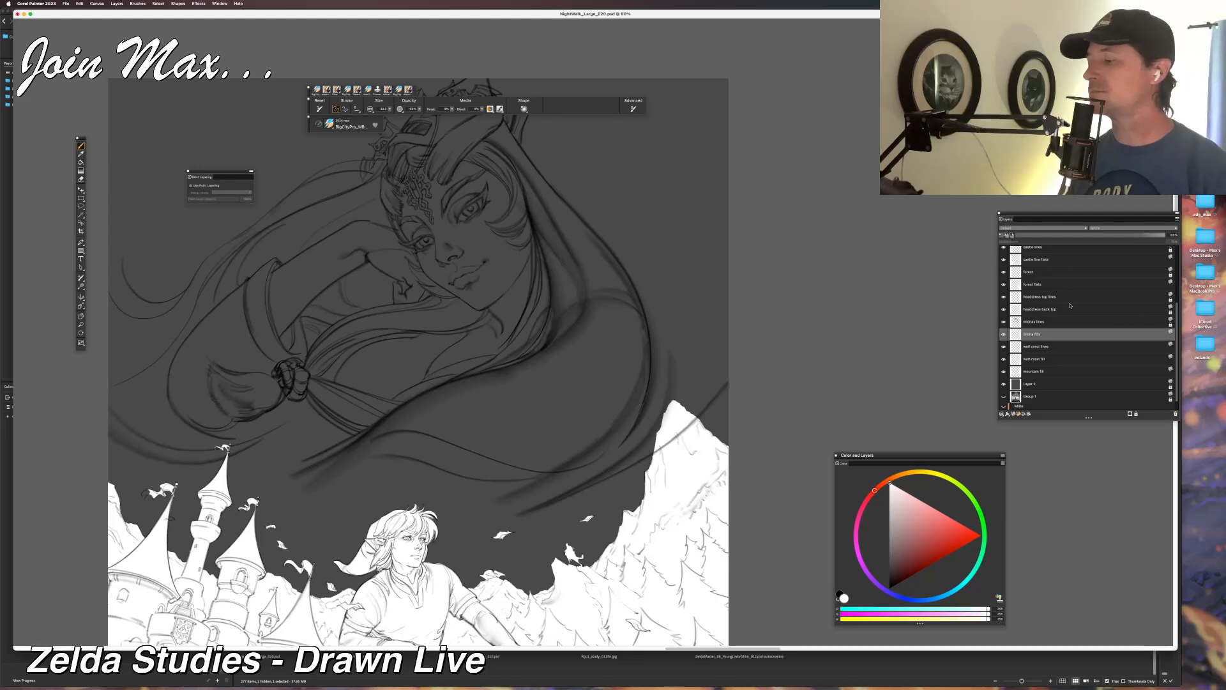
Add a new layer directly below the headdress top lines and name it "headdress flats".
left_click(1040, 309)
left_click(1012, 415)
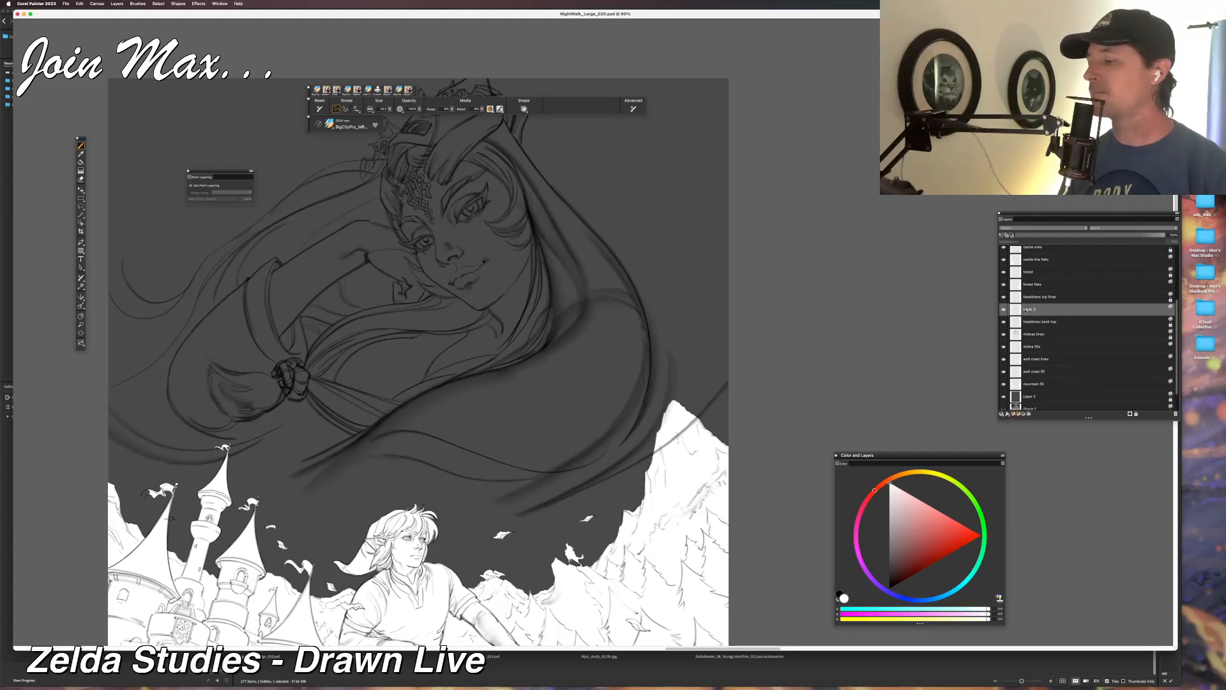
double_click(1028, 309)
type("headdress flat")
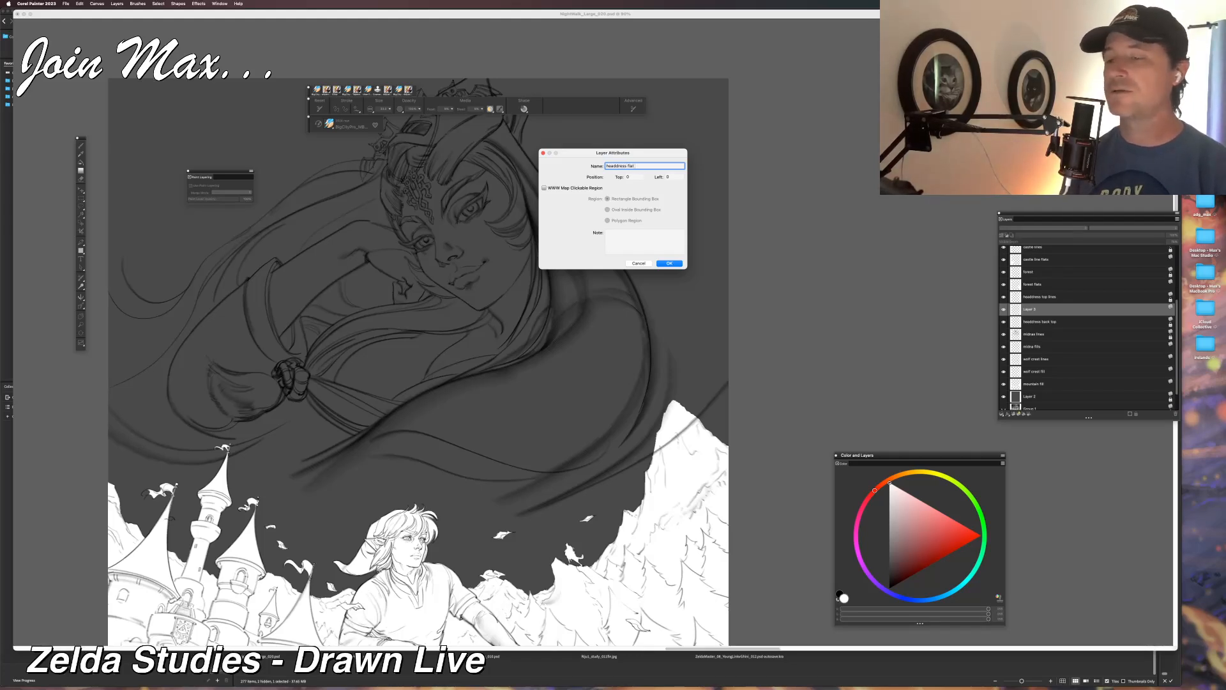
key("BackSpace")
key("BackSpace")
key("BackSpace")
type("s")
key("Return")
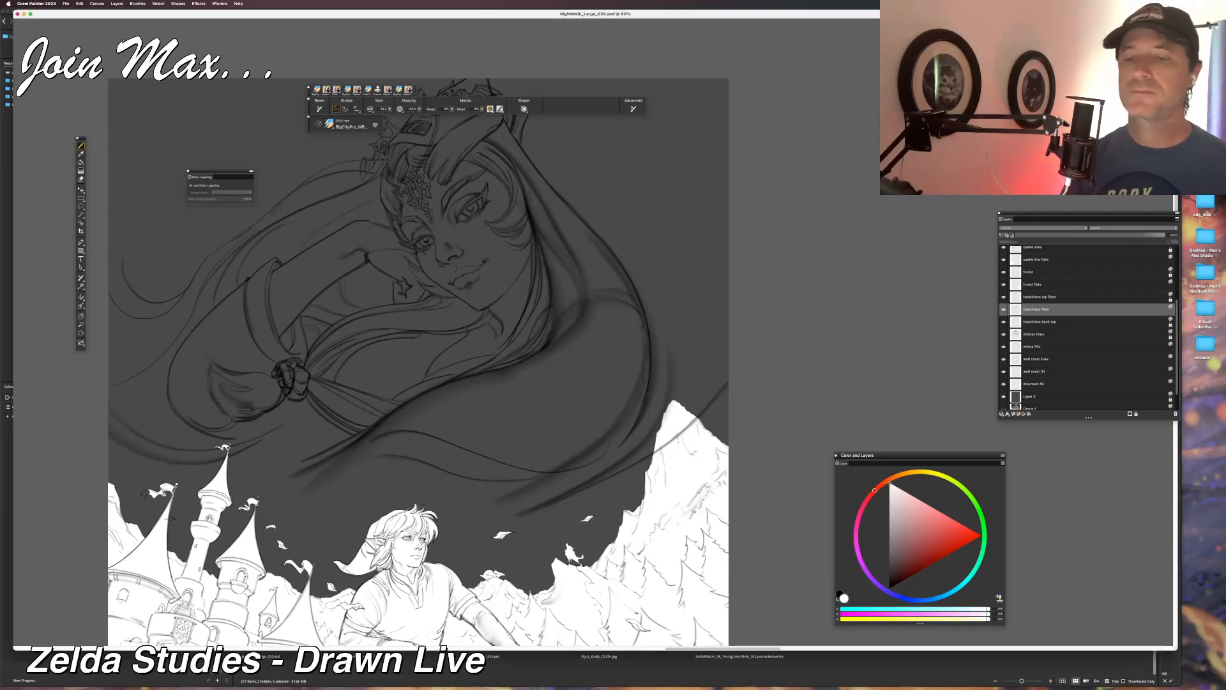
Paint the spiked upper part and the central and outer strands of Midna's forehead ornament in white.
scroll(438, 395, "up", 4)
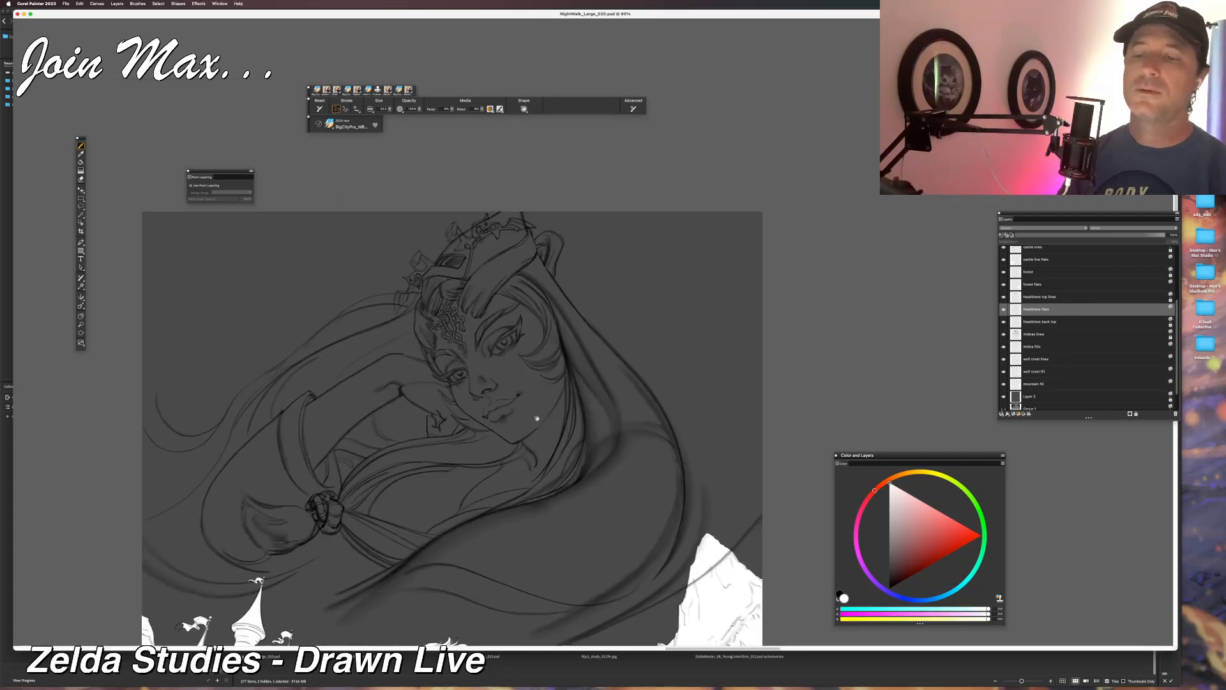
left_click_drag(439, 395, 529, 456)
scroll(496, 439, "up", 3)
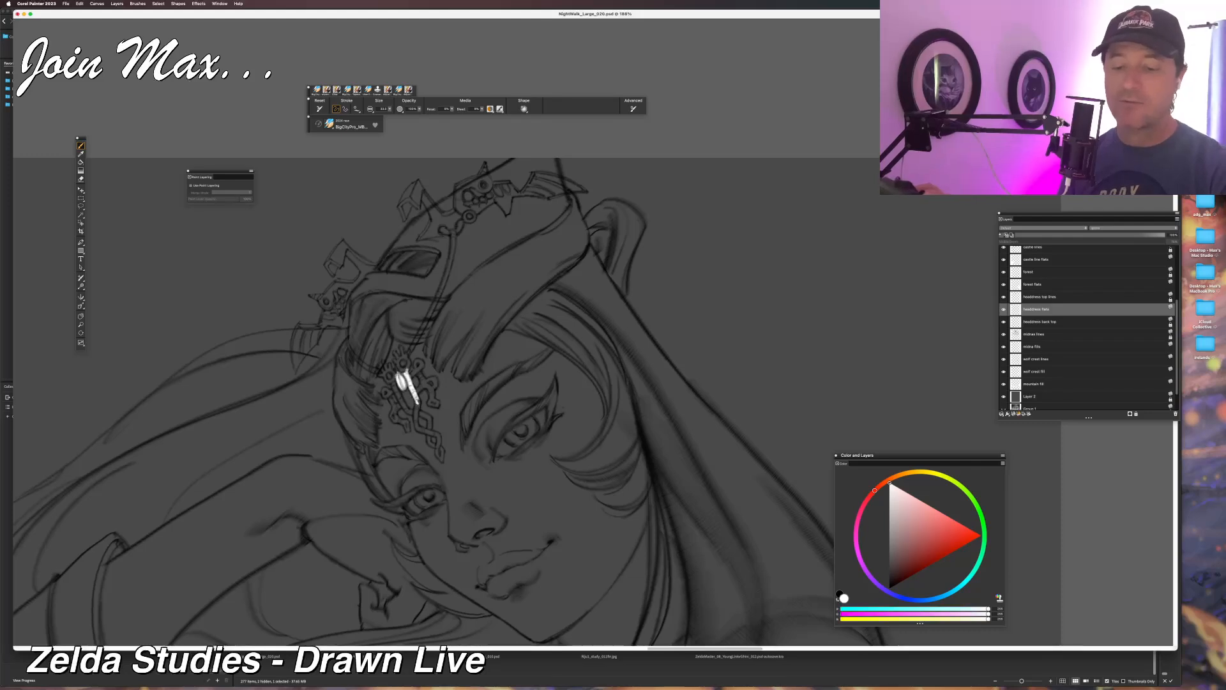
left_click_drag(409, 389, 417, 417)
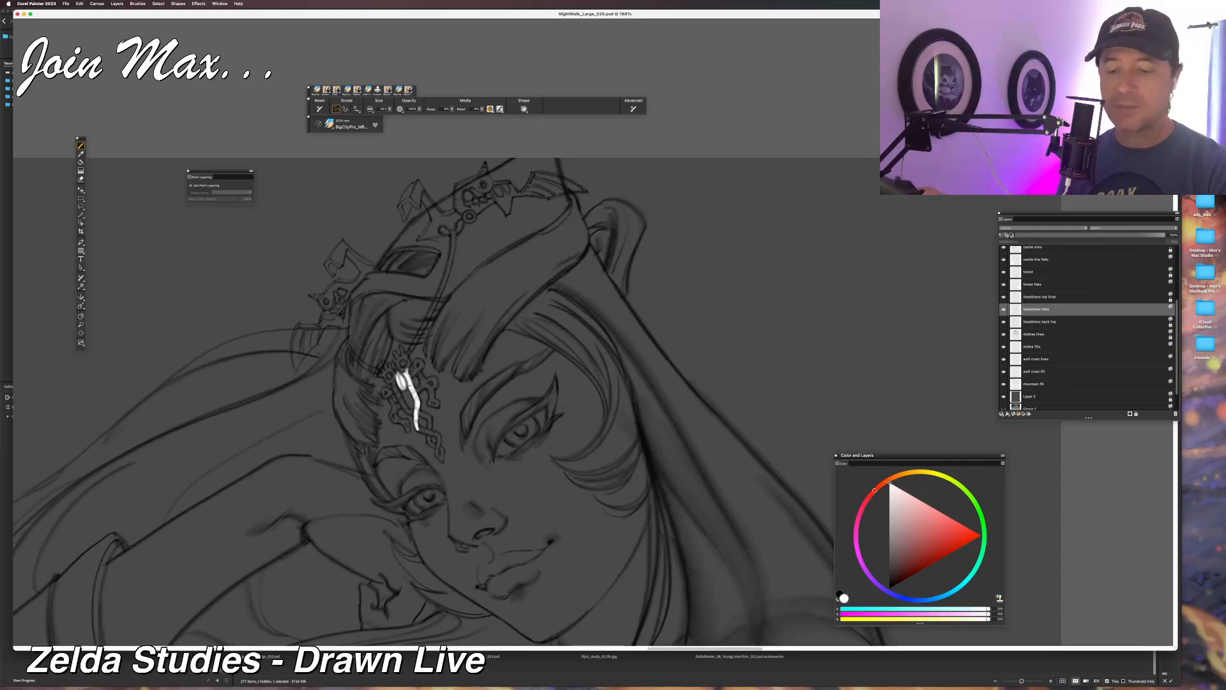
mouse_move(418, 414)
left_mouse_down()
mouse_move(432, 420)
mouse_move(419, 417)
left_mouse_up()
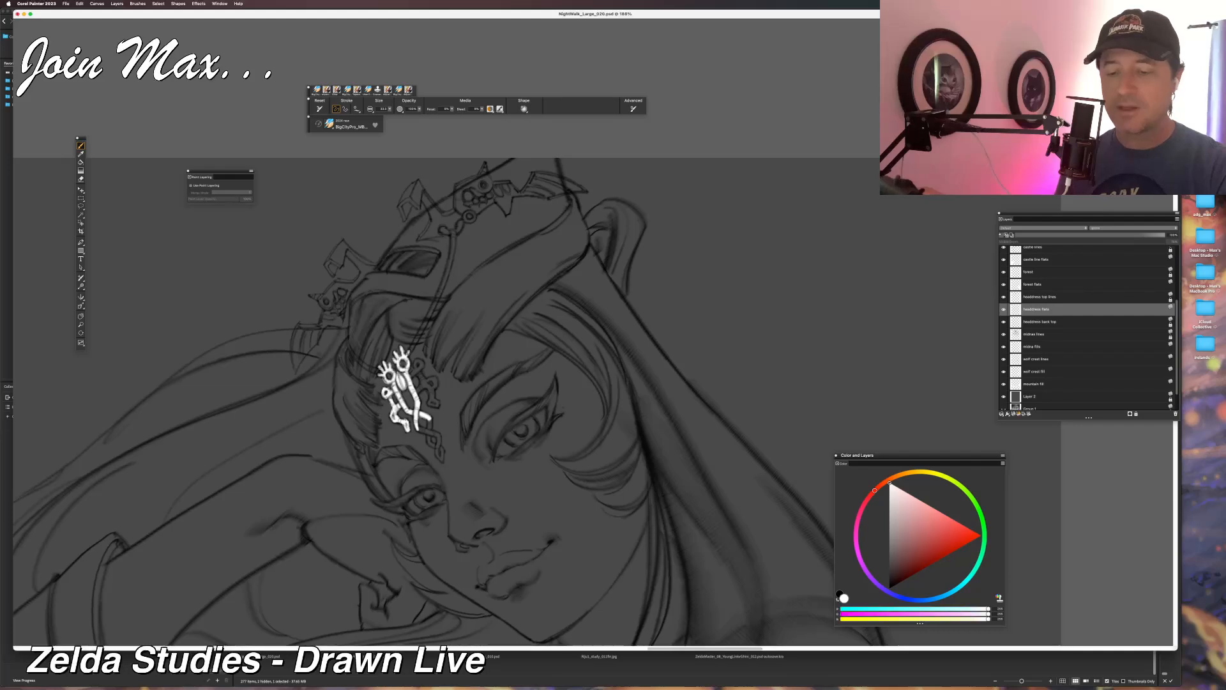
Paint the diamond-shaped links at the lower tip of the forehead ornament in white.
mouse_move(431, 420)
left_mouse_down()
mouse_move(385, 445)
mouse_move(383, 461)
left_mouse_up()
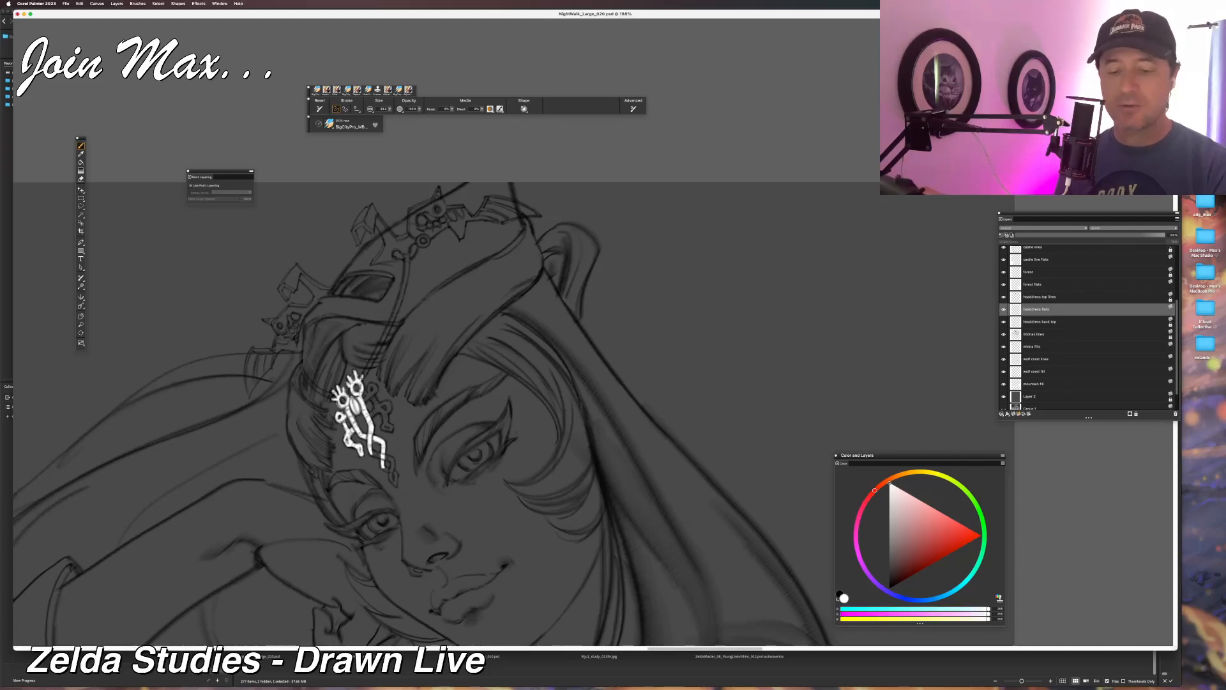
left_click_drag(372, 453, 392, 458)
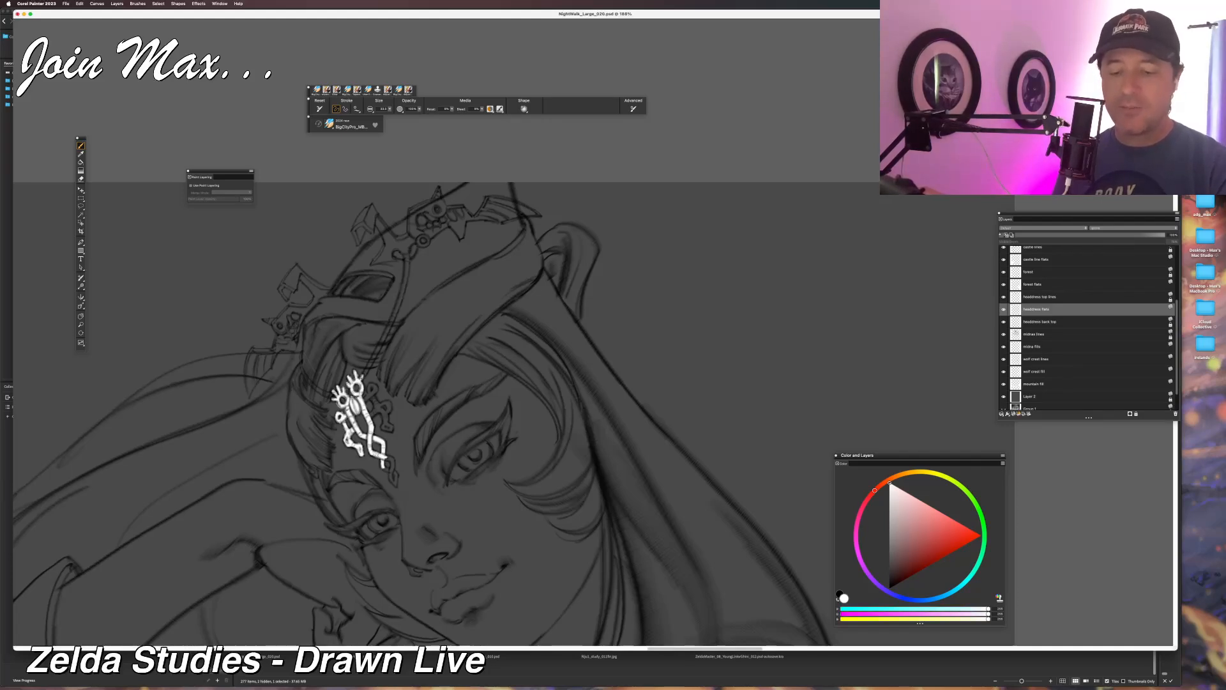
key("super+z")
left_click_drag(384, 455, 392, 469)
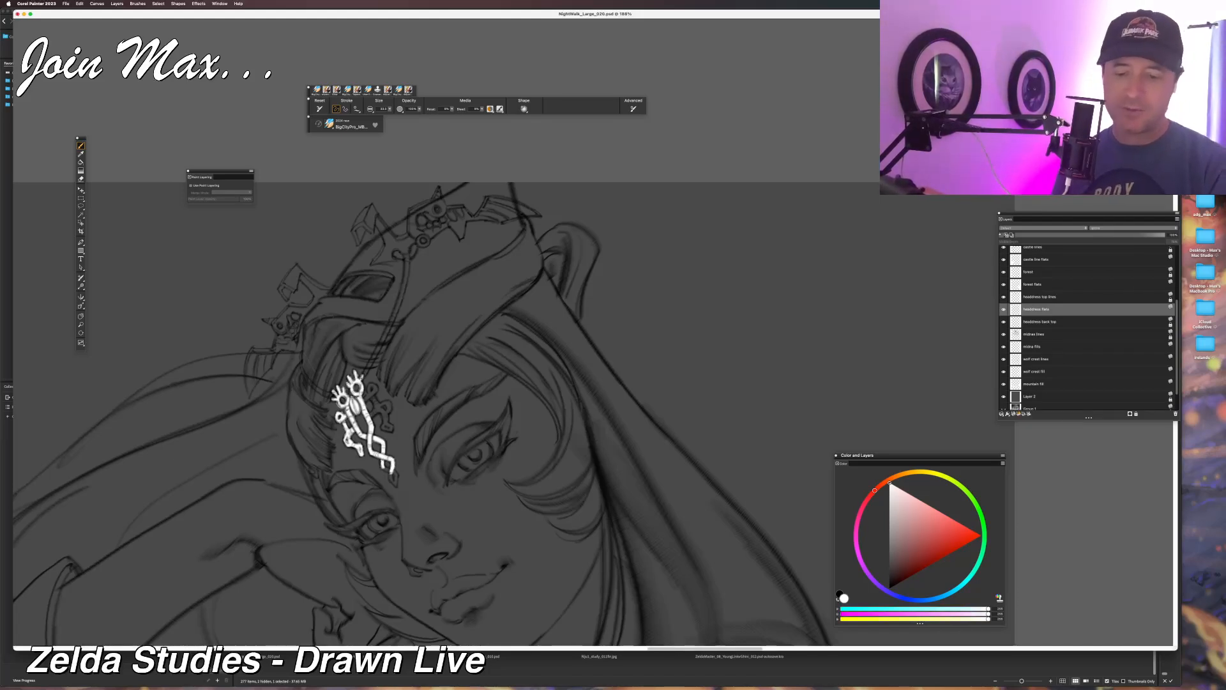
left_click_drag(390, 472, 396, 485)
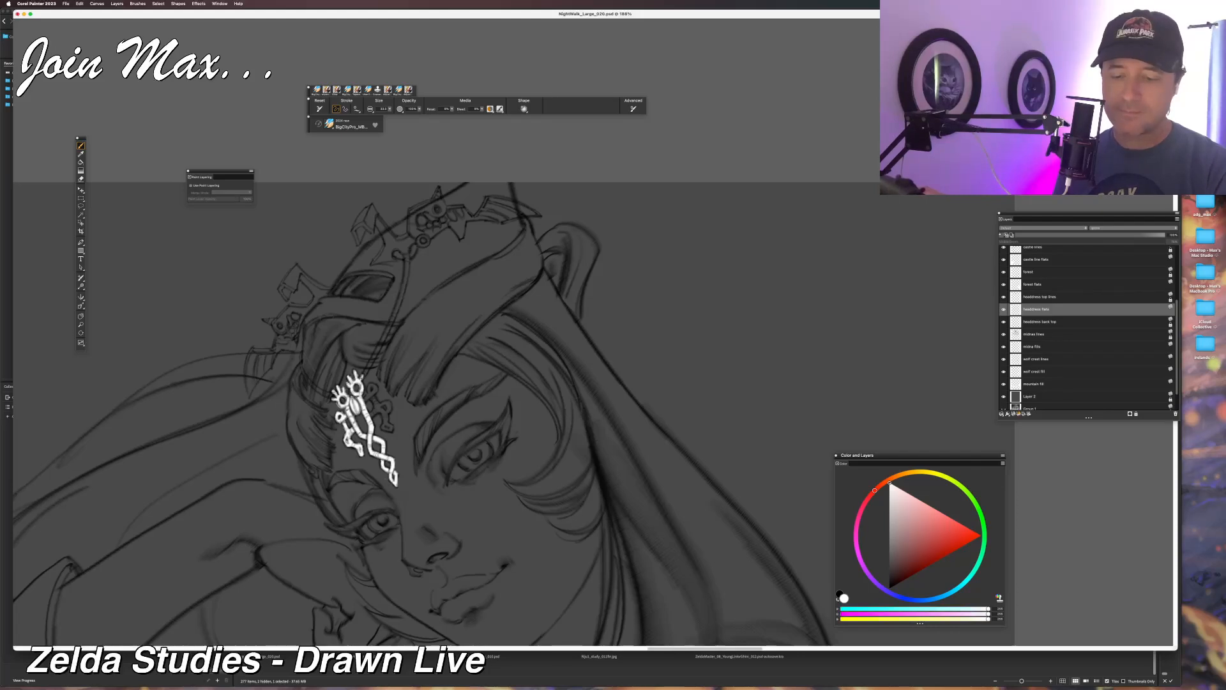
Paint the remaining branch of the forehead ornament, on the side of the larger eye, in white.
left_click_drag(333, 549, 301, 597)
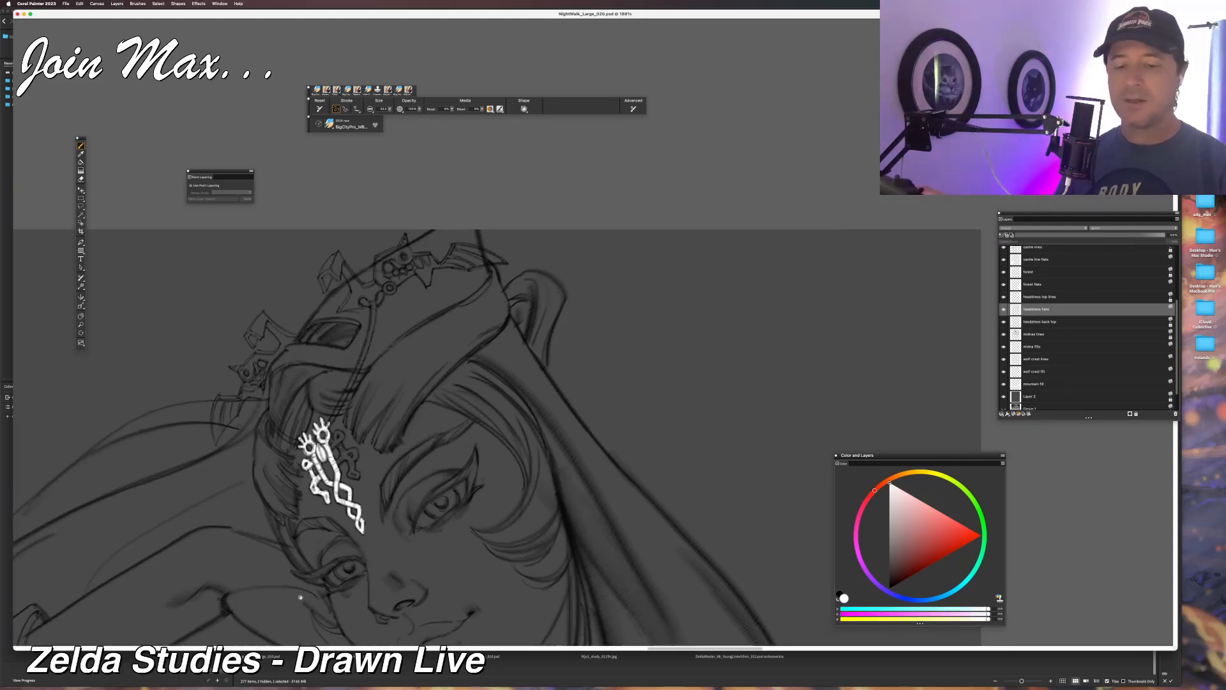
key("super+minus")
key("super+minus")
left_click_drag(348, 537, 358, 571)
key("super+plus")
key("super+plus")
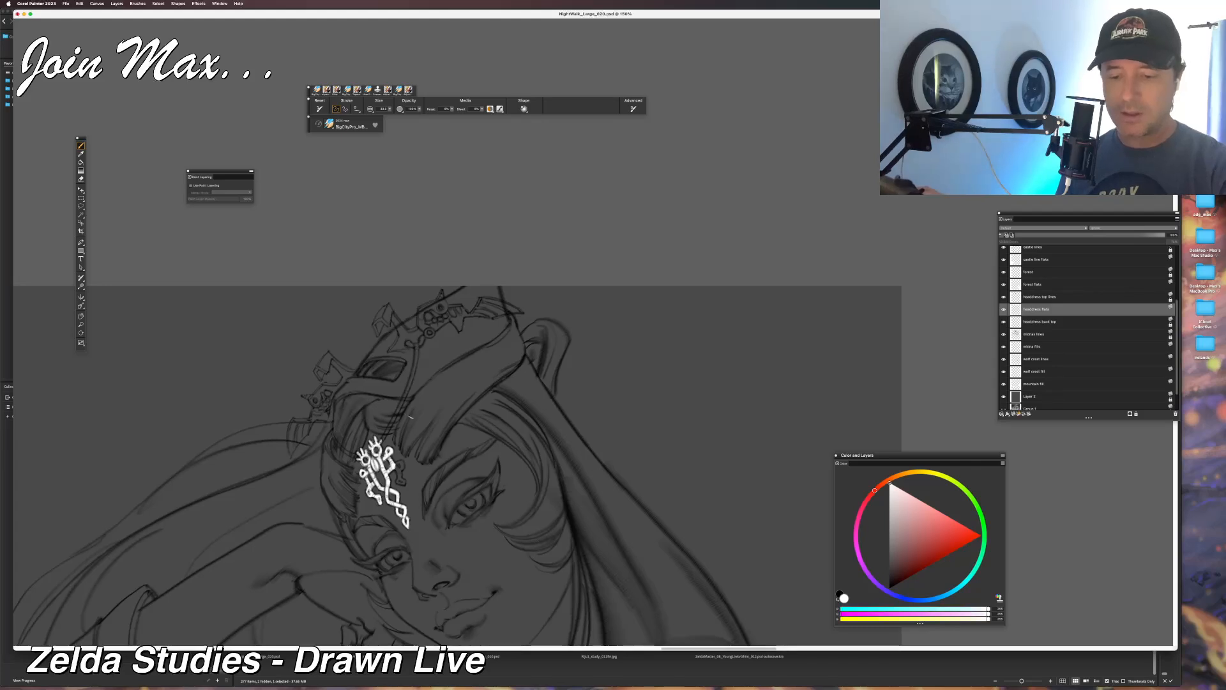
left_click_drag(394, 467, 401, 479)
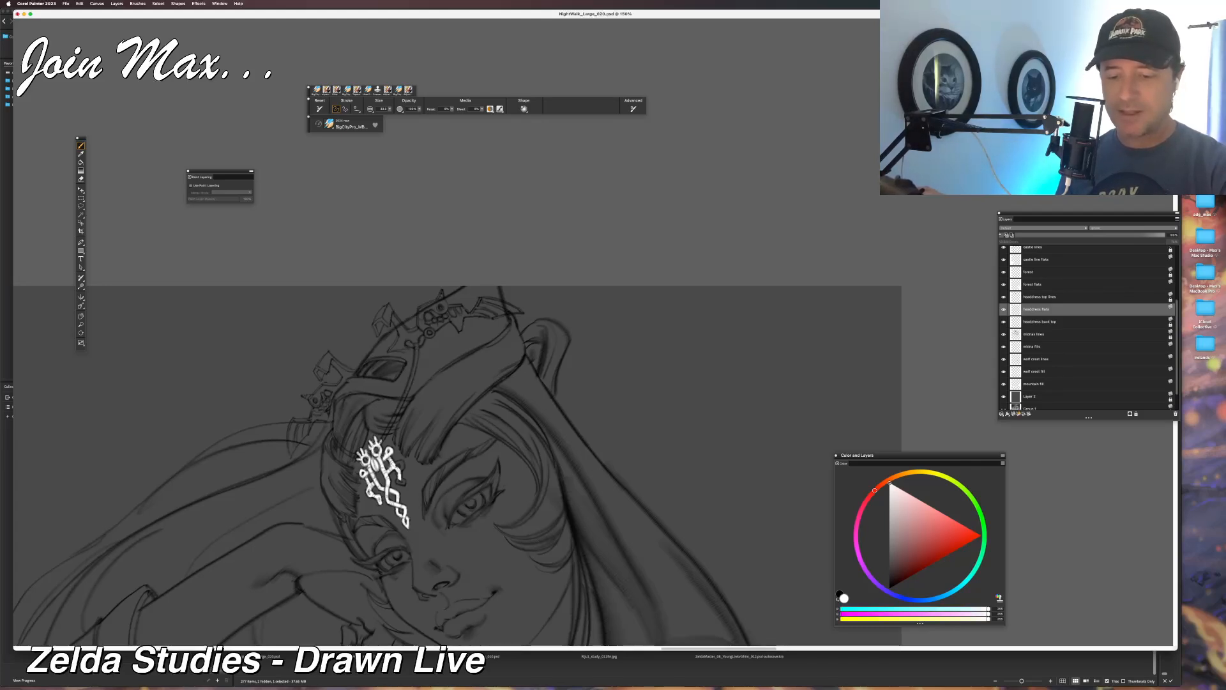
key("super+z")
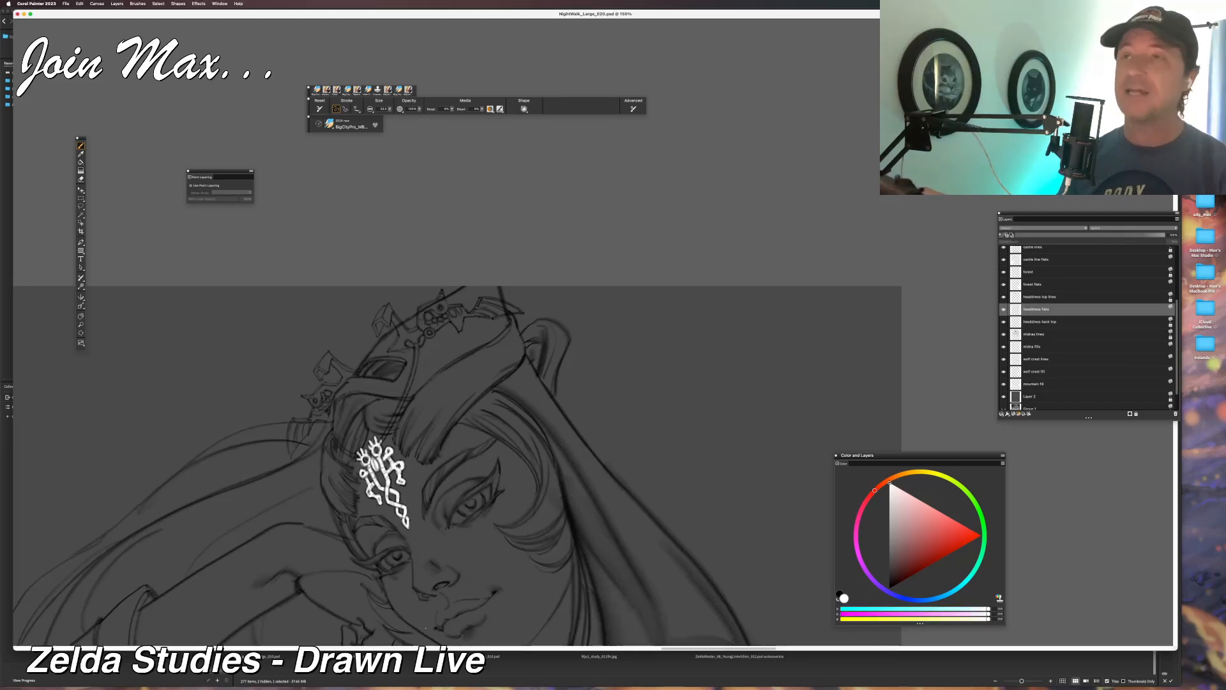
Paint the long curved strand linking the forehead ornament to the top of the headdress in white.
scroll(339, 583, "down", 3)
mouse_move(339, 584)
left_mouse_down()
mouse_move(337, 559)
mouse_move(340, 596)
left_mouse_up()
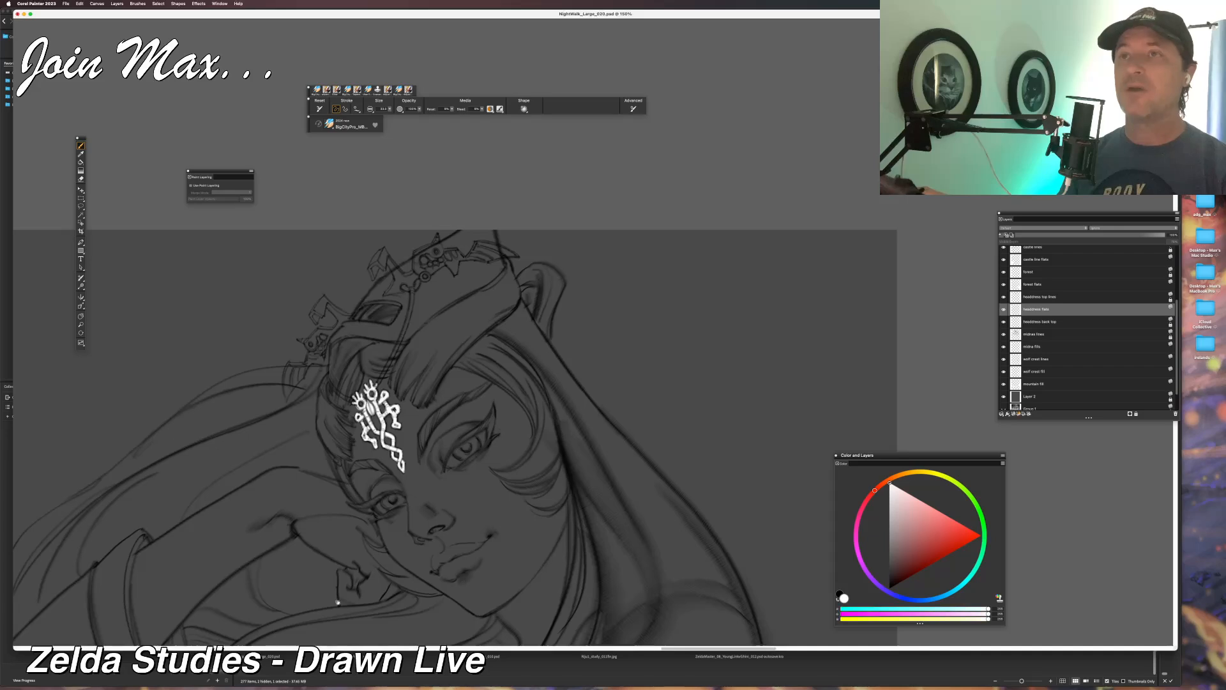
mouse_move(379, 383)
left_mouse_down()
mouse_move(396, 346)
mouse_move(368, 413)
left_mouse_up()
left_click_drag(362, 455, 384, 385)
key("super+z")
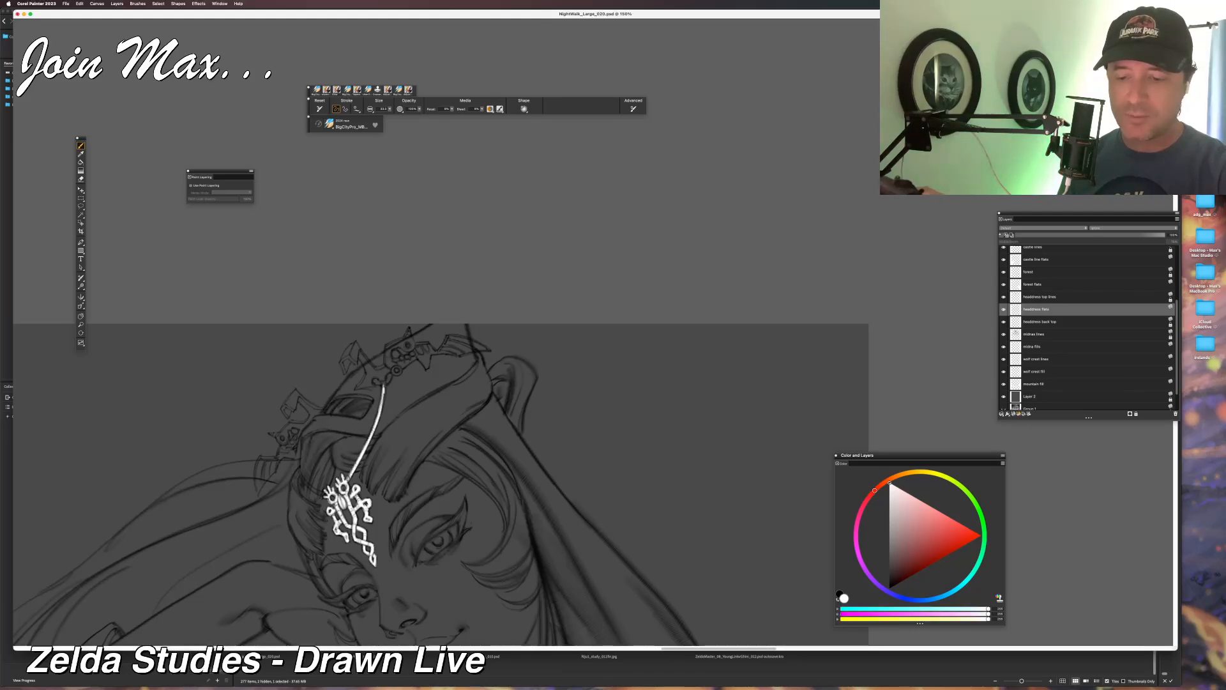
left_click_drag(376, 429, 383, 408)
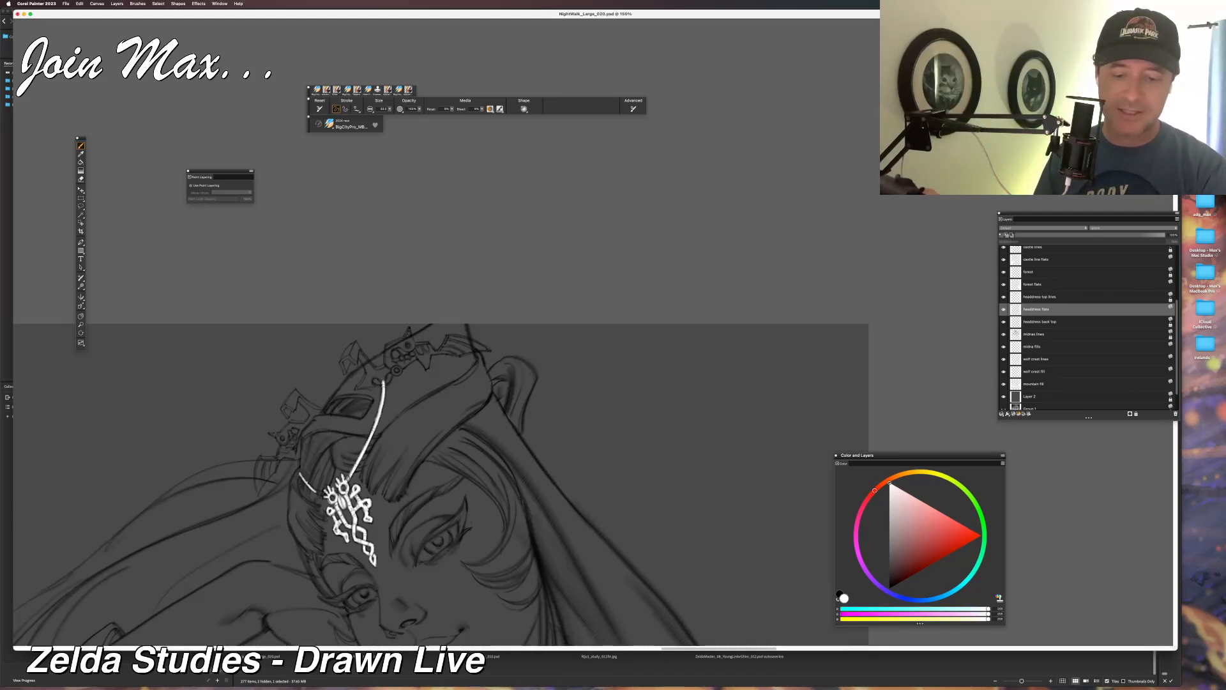
Try to paint the short strand across the hair beside the forehead ornament in white.
mouse_move(298, 472)
left_mouse_down()
mouse_move(321, 493)
mouse_move(302, 481)
left_mouse_up()
key("super+z")
key("super+z")
key("super+z")
key("super+z")
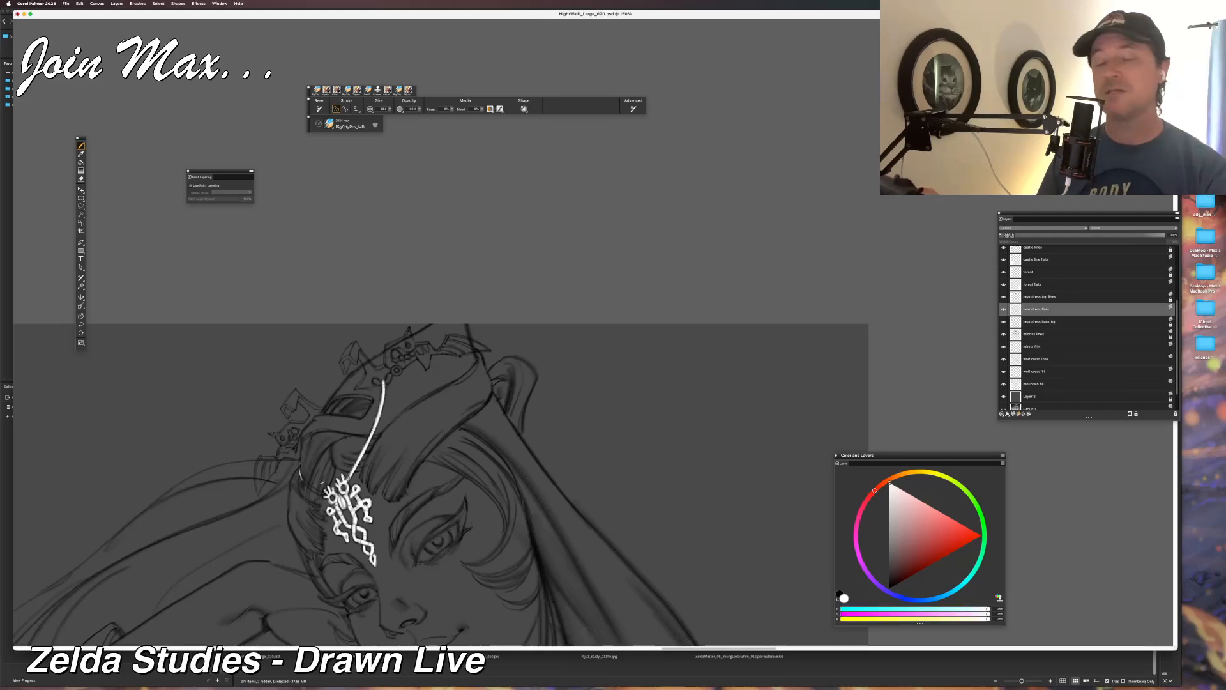
Repaint the short strand curving across the hair beside the forehead ornament in white.
left_click_drag(300, 472, 319, 494)
key("super+z")
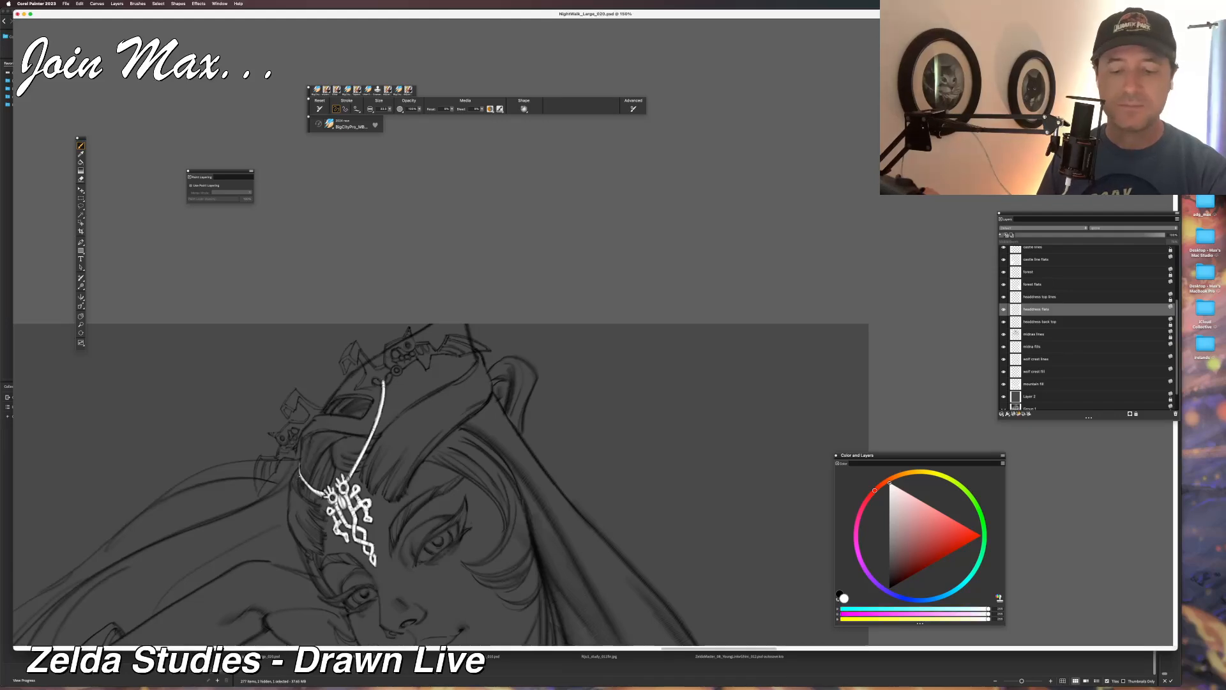
left_click_drag(303, 481, 319, 493)
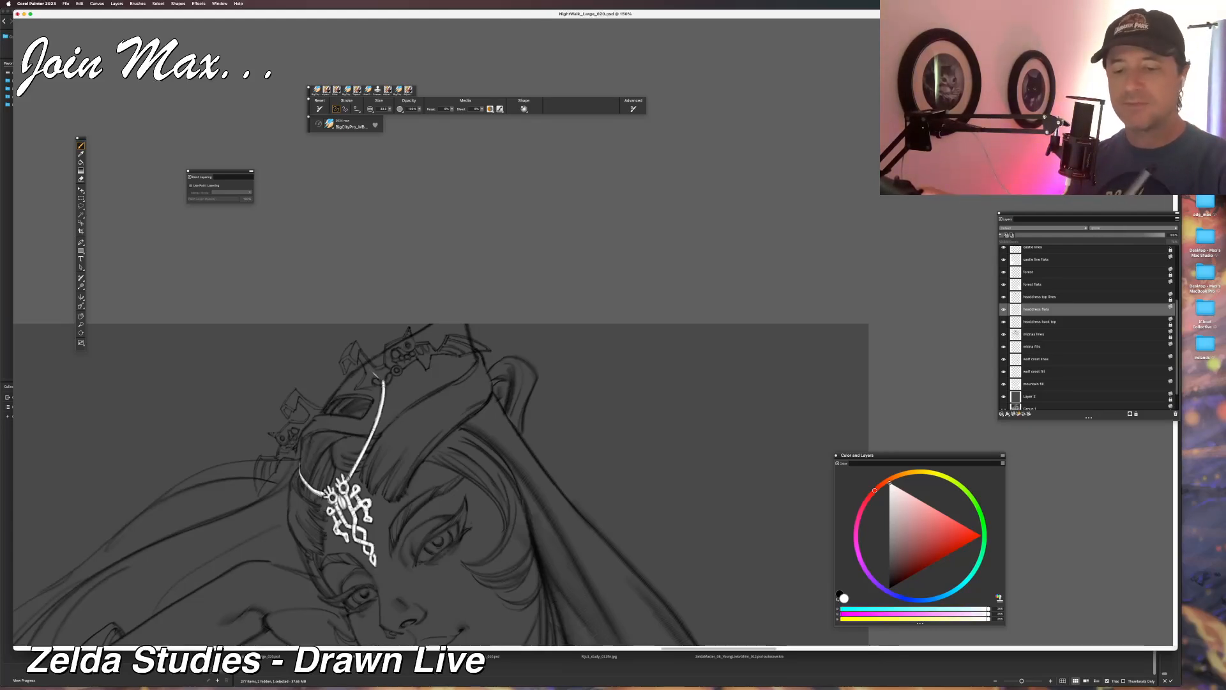
Paint the joint above the long strand and the angular horn rising from it in white, and save the file.
left_click_drag(383, 382, 382, 378)
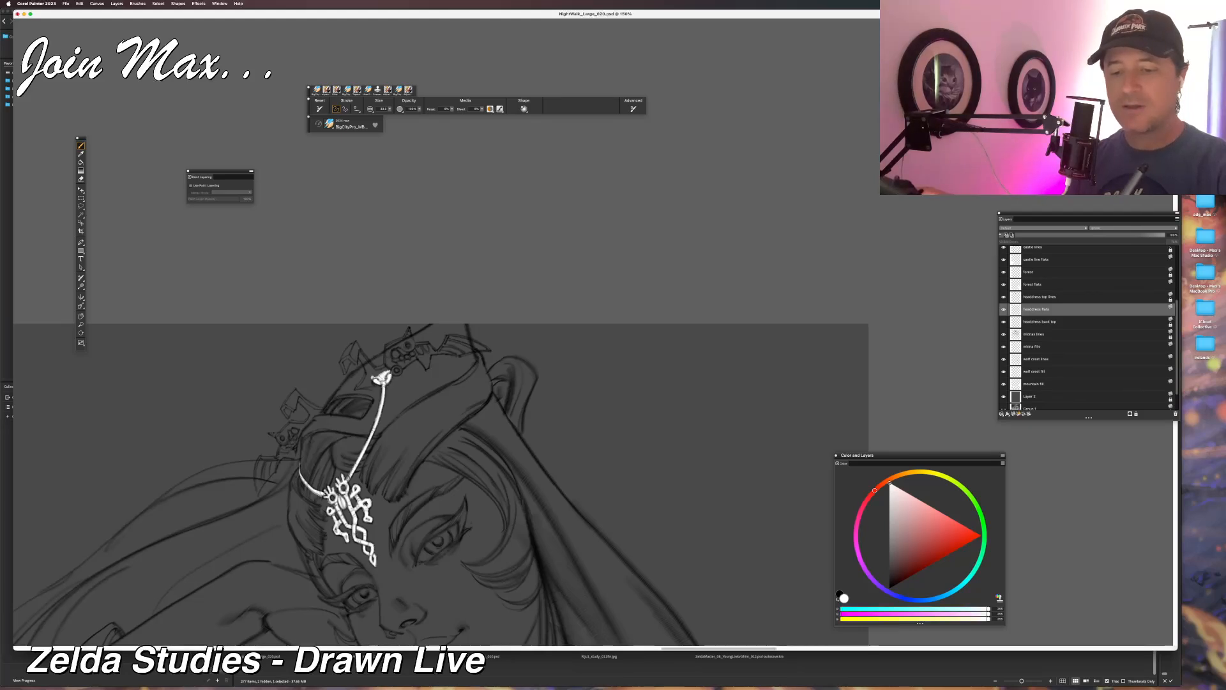
mouse_move(373, 376)
left_mouse_down()
mouse_move(395, 364)
mouse_move(369, 376)
mouse_move(363, 354)
left_mouse_up()
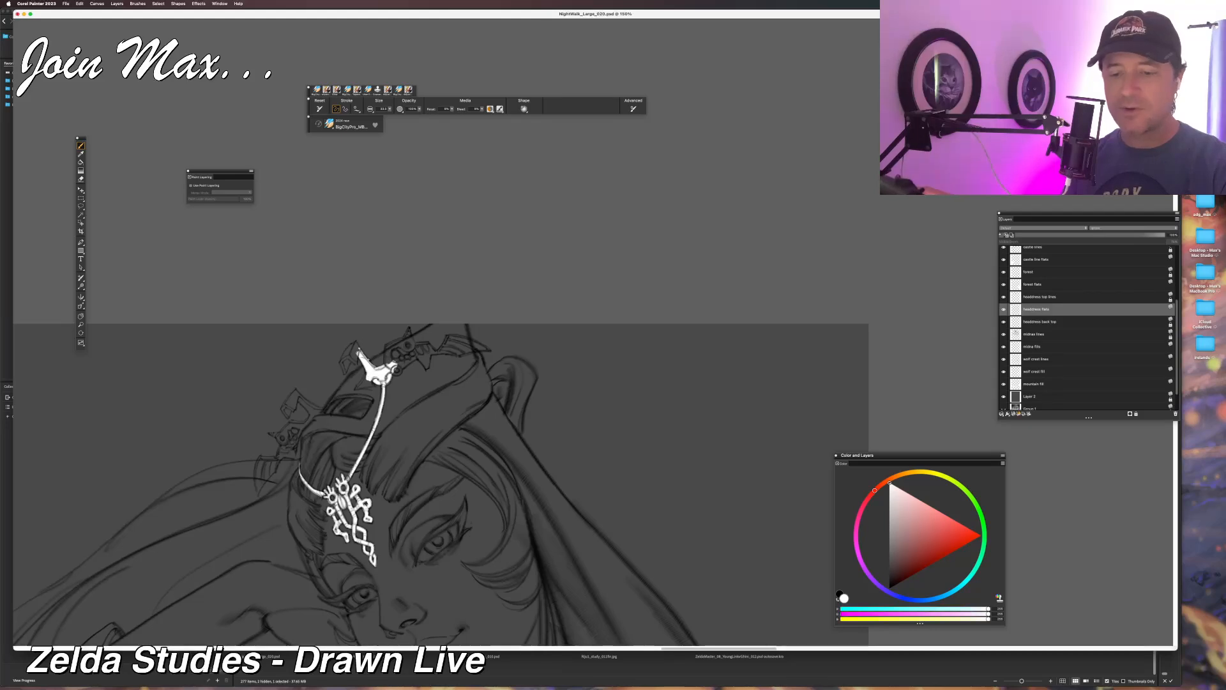
mouse_move(359, 355)
left_mouse_down()
mouse_move(344, 356)
mouse_move(346, 346)
mouse_move(345, 372)
left_mouse_up()
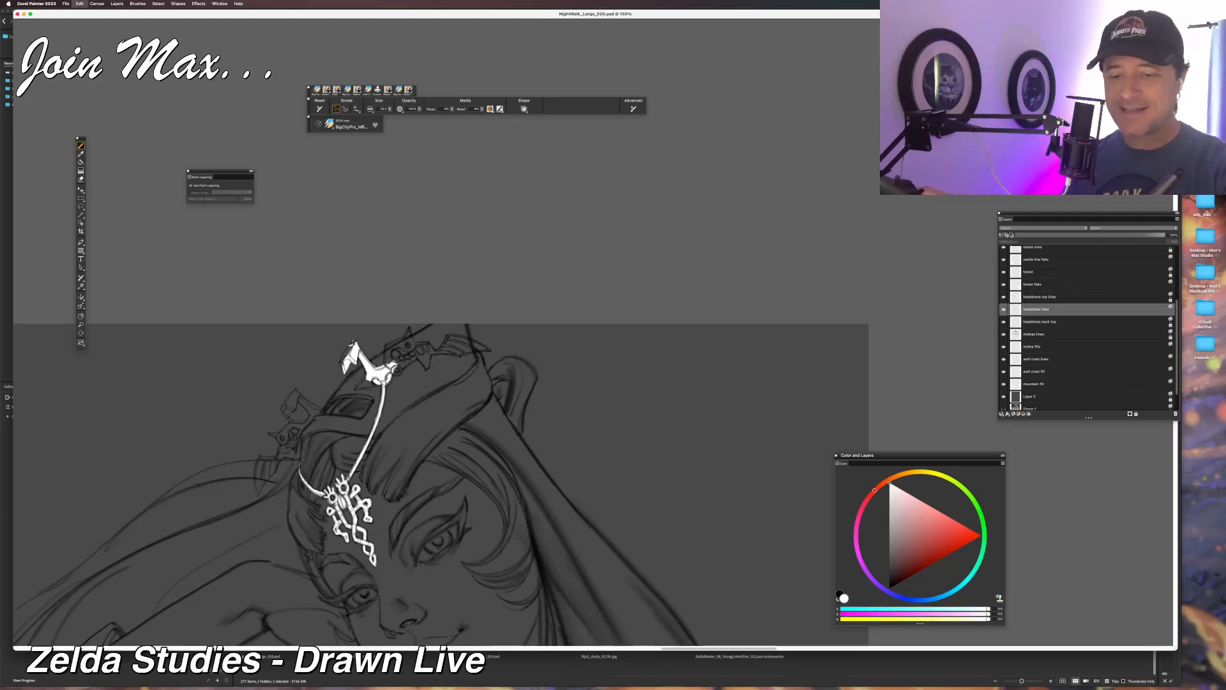
left_click(66, 4)
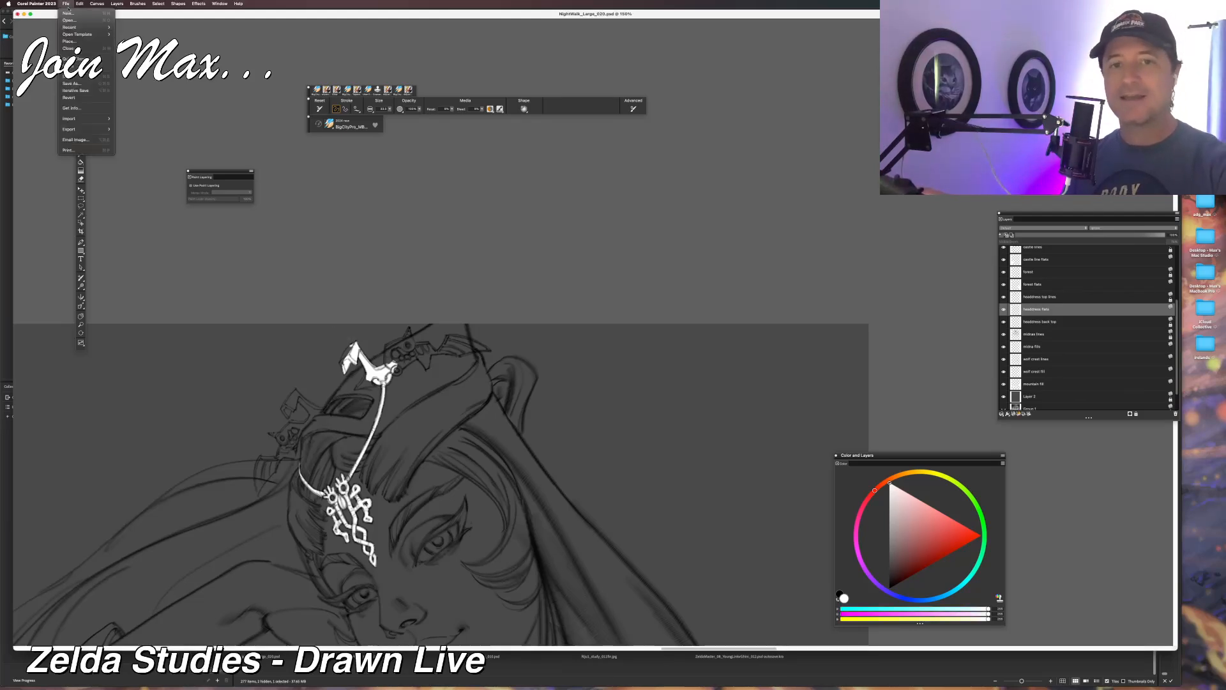
left_click(86, 76)
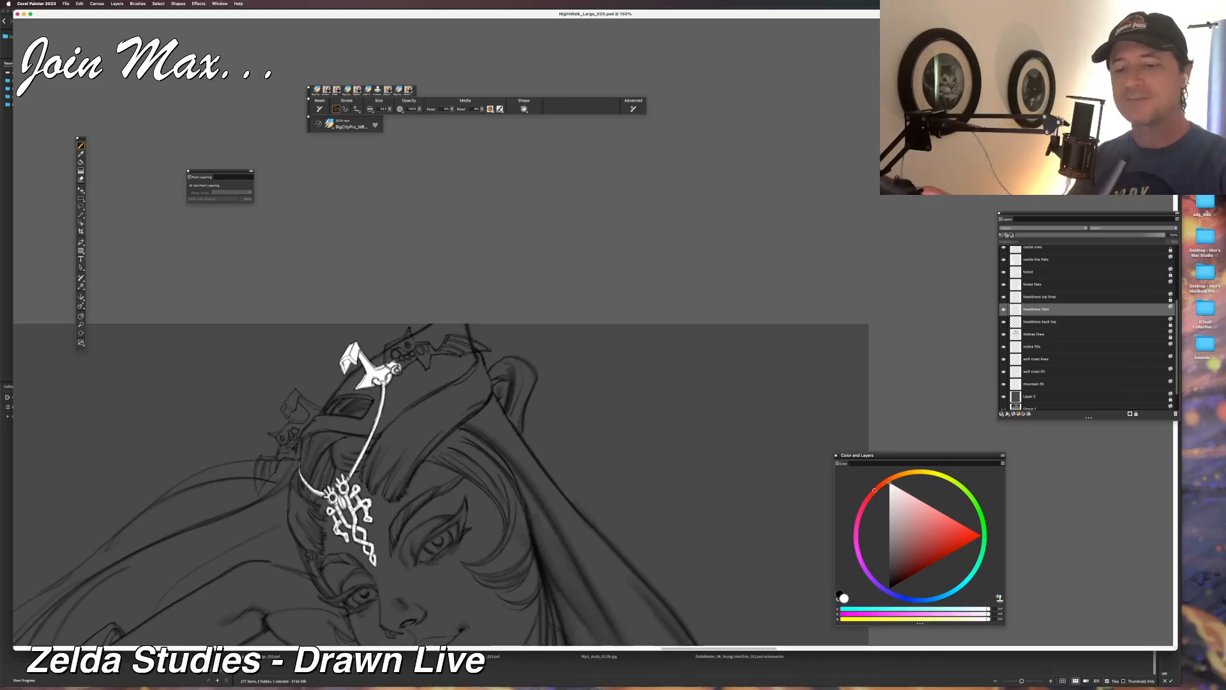
Paint the creature-shaped ornament at the top of the headdress and its pointed side piece in white.
mouse_move(395, 366)
left_mouse_down()
mouse_move(419, 359)
mouse_move(391, 361)
mouse_move(395, 348)
mouse_move(387, 360)
mouse_move(385, 345)
mouse_move(405, 337)
left_mouse_up()
key("super+z")
key("super+z")
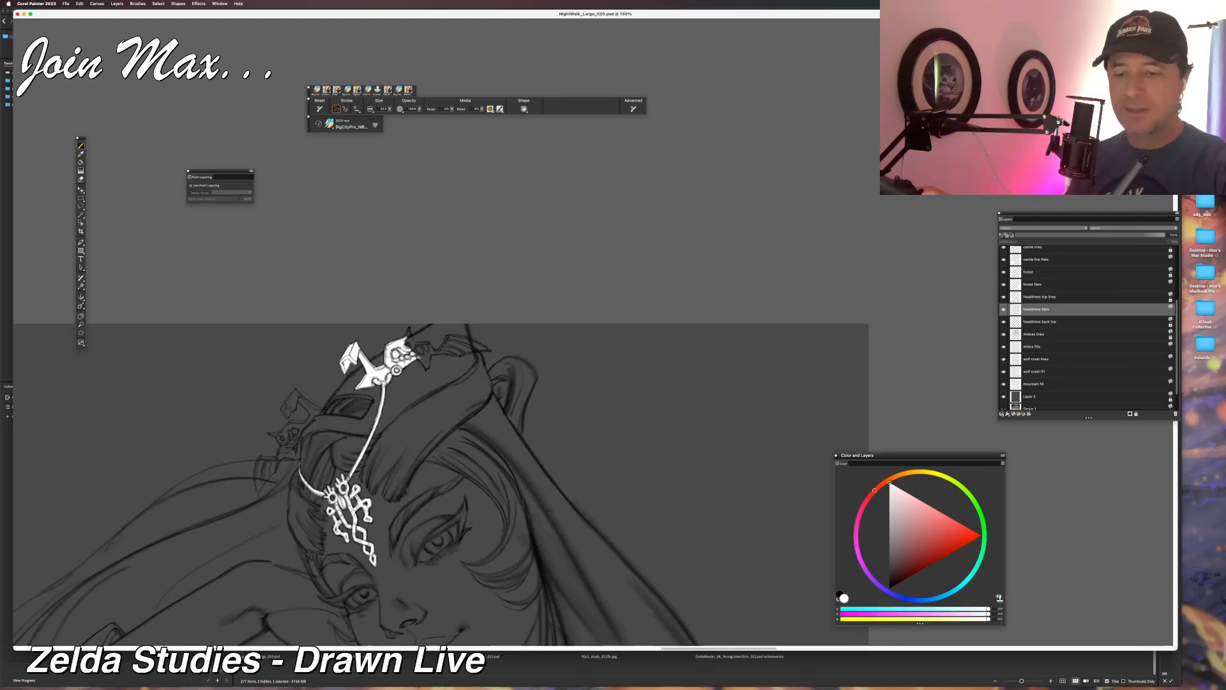
key("super+z")
key("super+z")
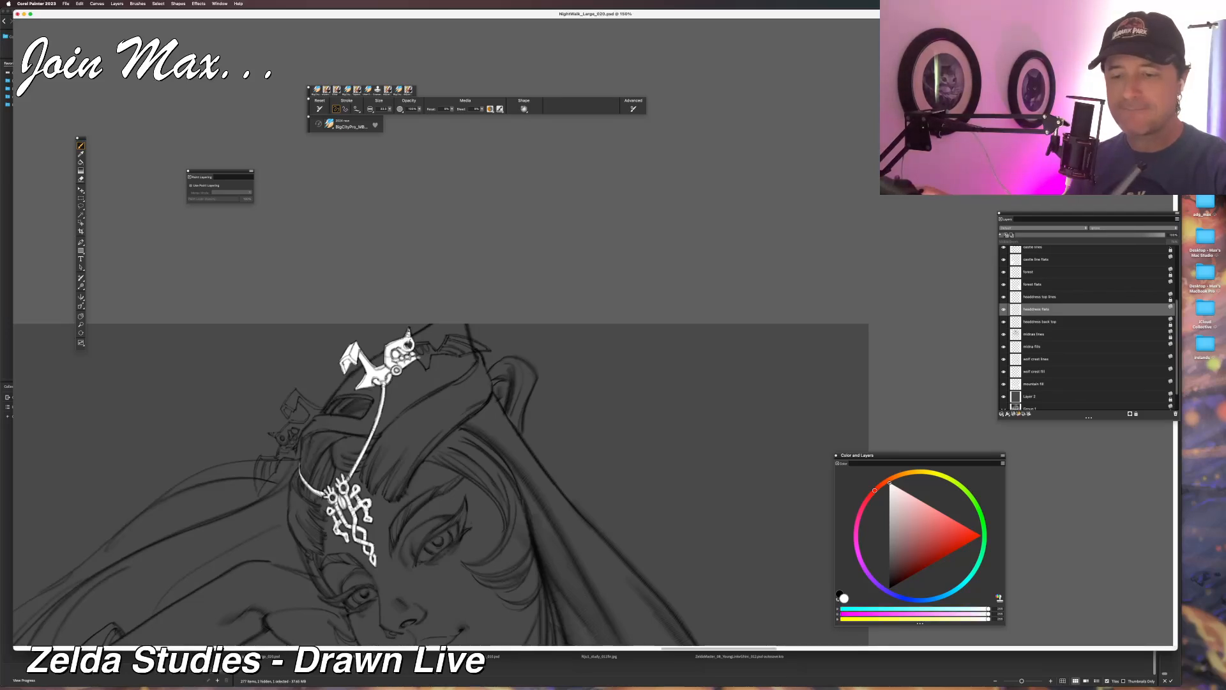
left_click_drag(413, 347, 429, 366)
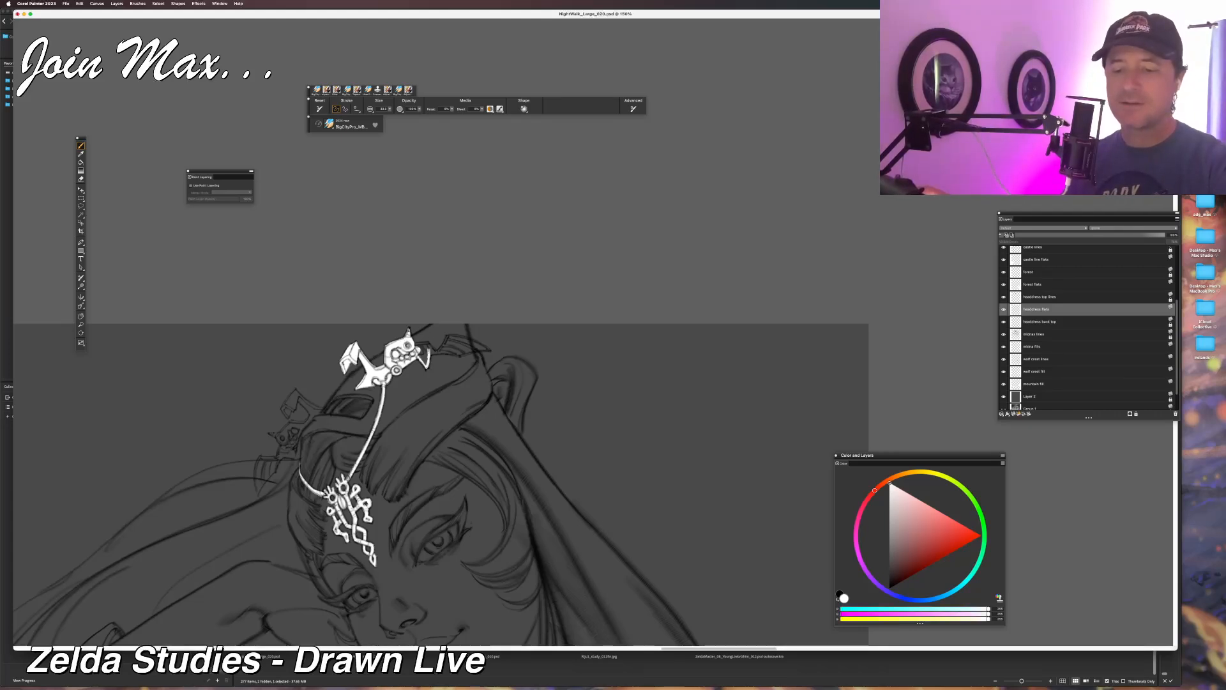
left_click_drag(422, 345, 434, 351)
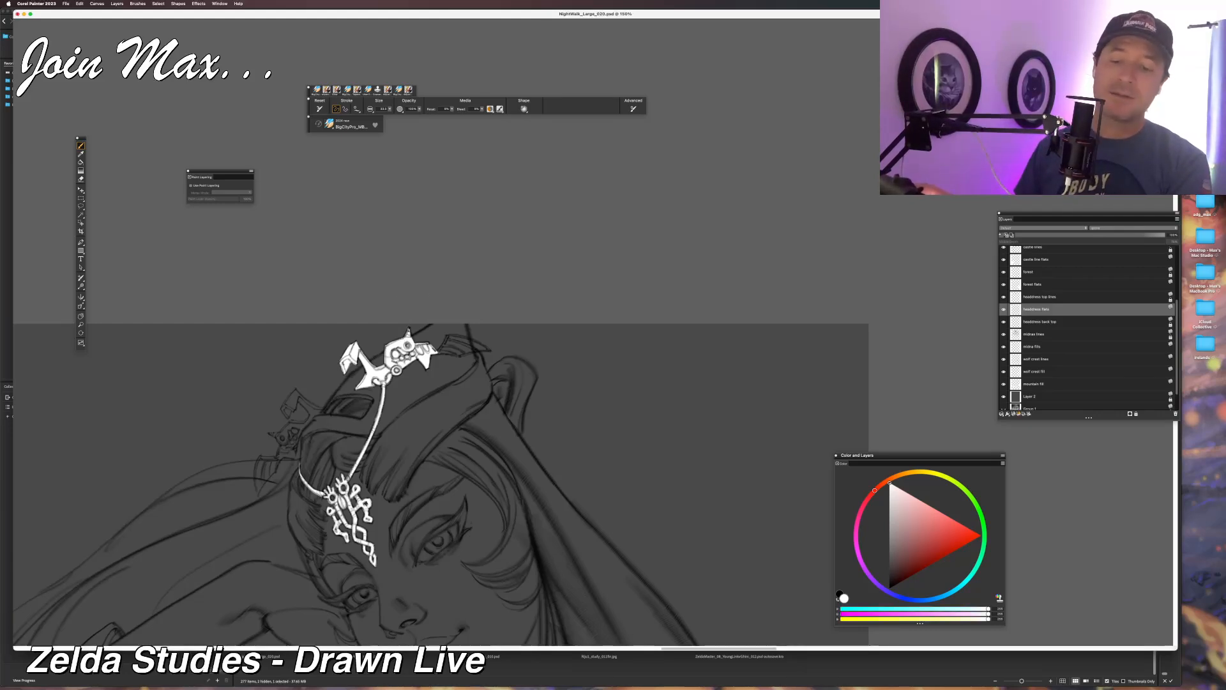
Paint the ribbed wing at the far end of the top headdress ornament in white.
left_click_drag(455, 345, 489, 350)
key("super+z")
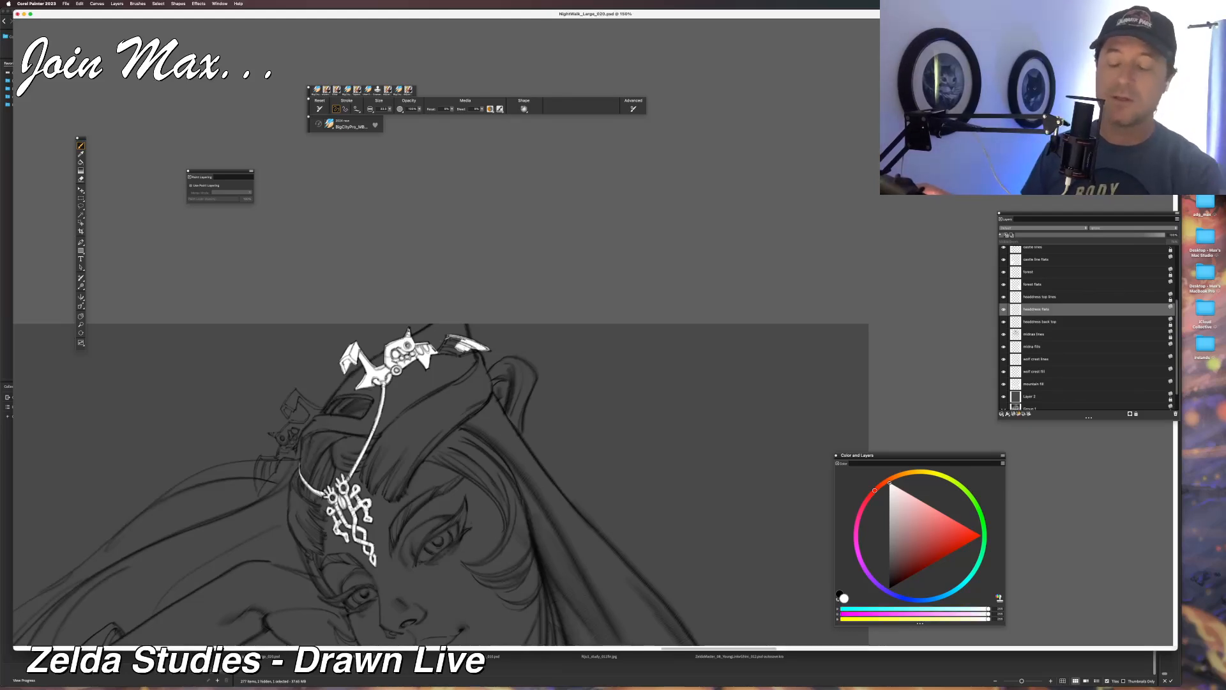
mouse_move(456, 348)
left_mouse_down()
mouse_move(484, 352)
mouse_move(446, 343)
mouse_move(460, 338)
left_mouse_up()
key("super+z")
key("super+z")
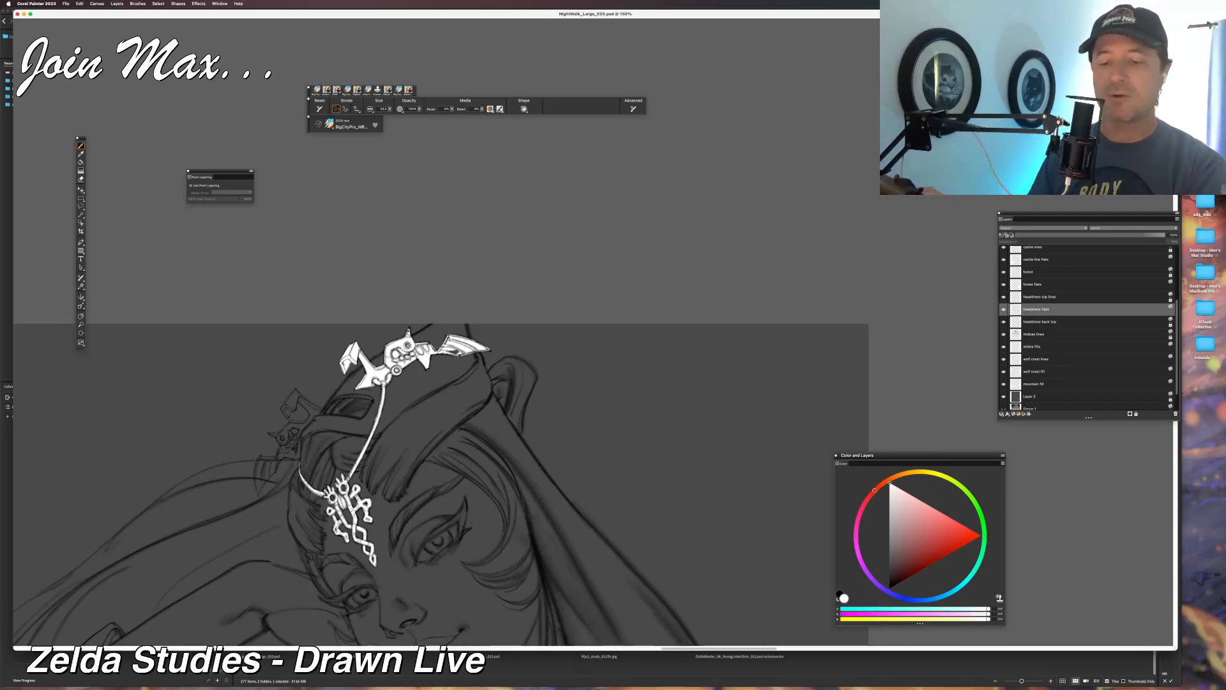
left_click_drag(449, 351, 457, 354)
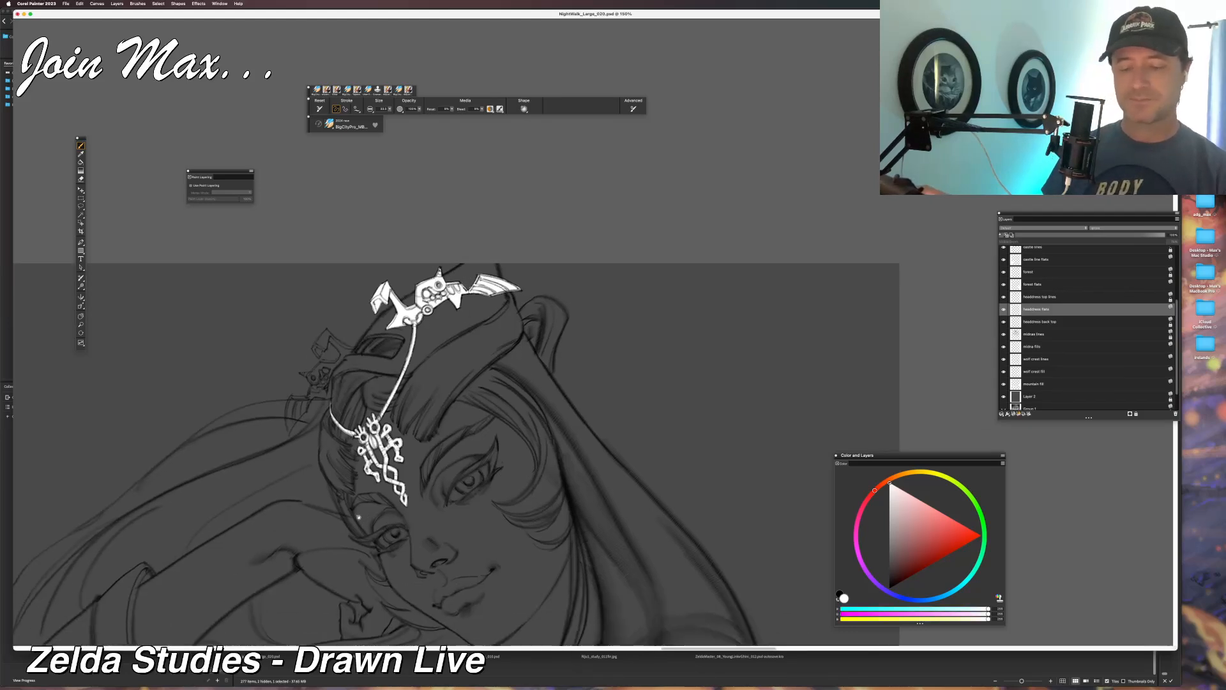
key("super+minus")
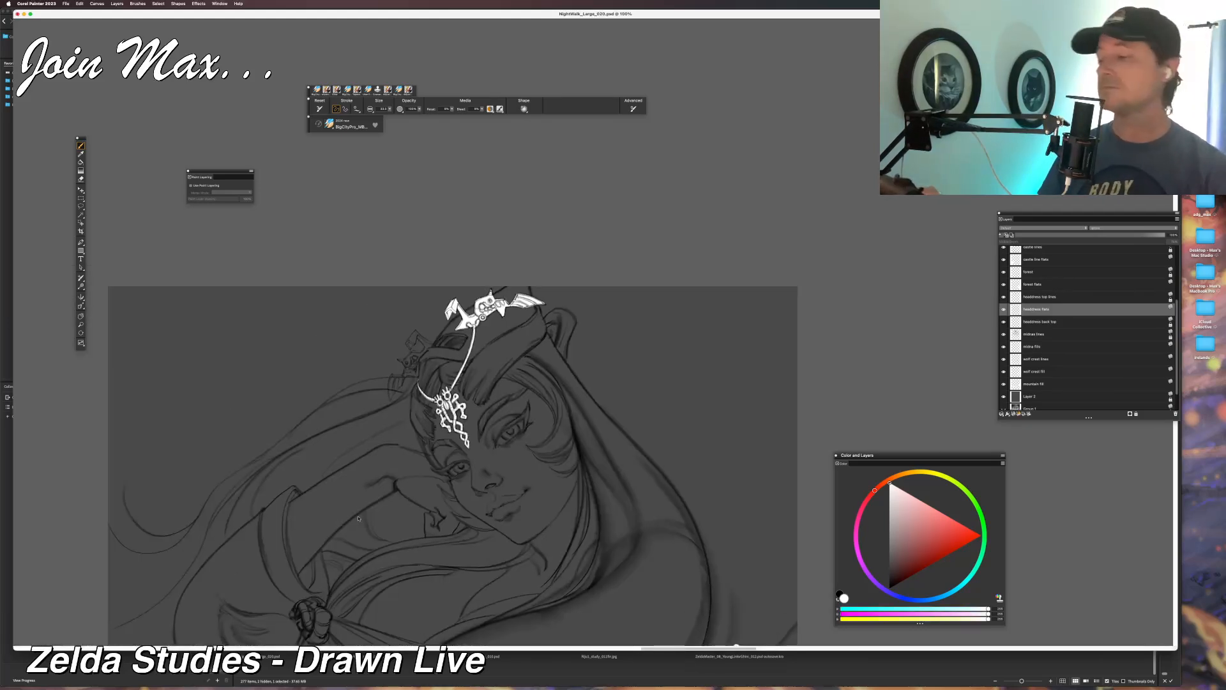
left_click(1024, 322)
left_click(1023, 334)
key("super+shift+n")
double_click(1030, 336)
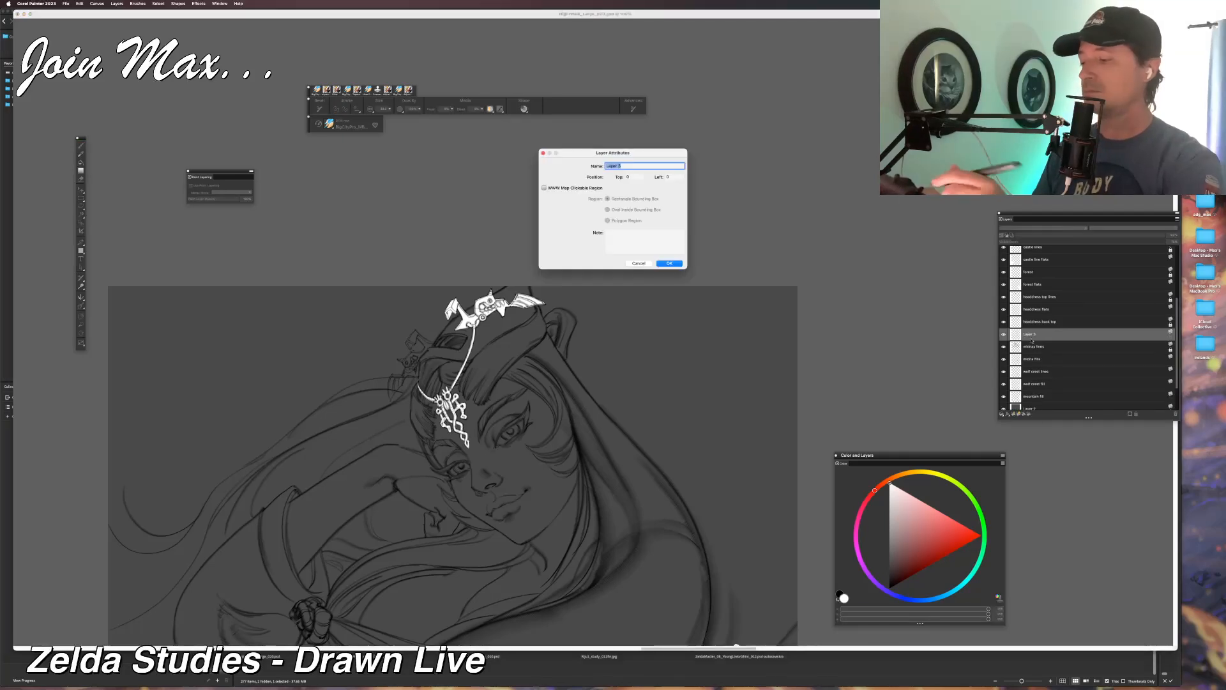
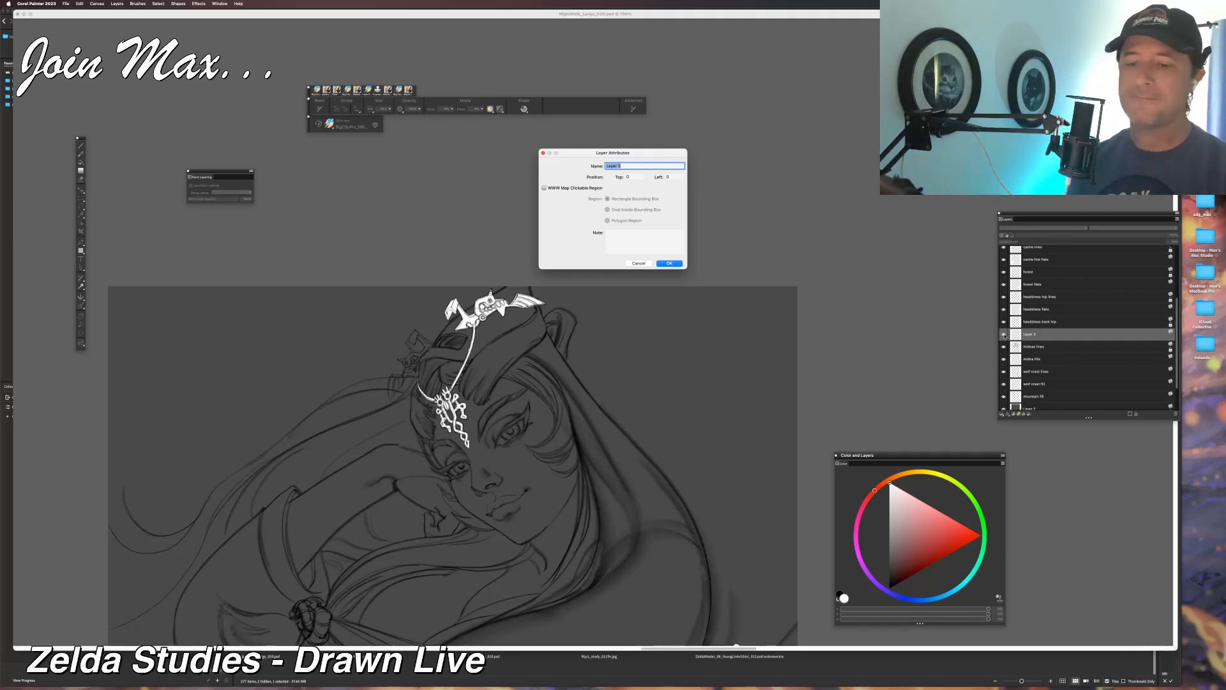
type("back")
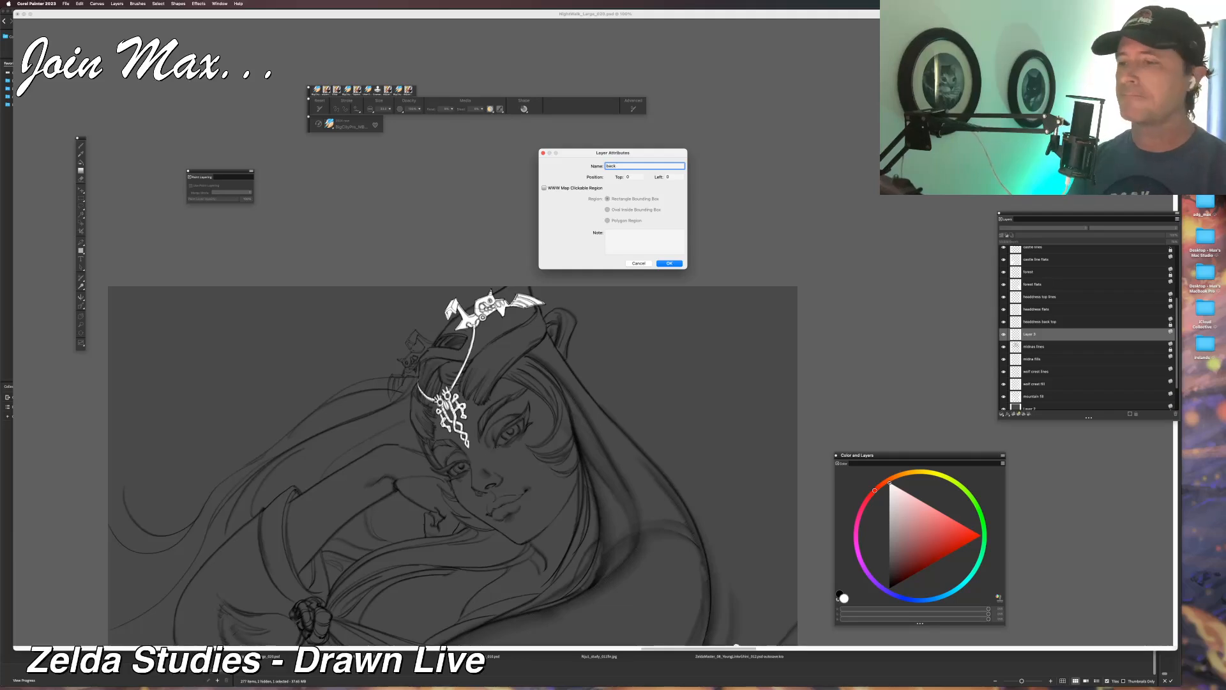
left_click(639, 264)
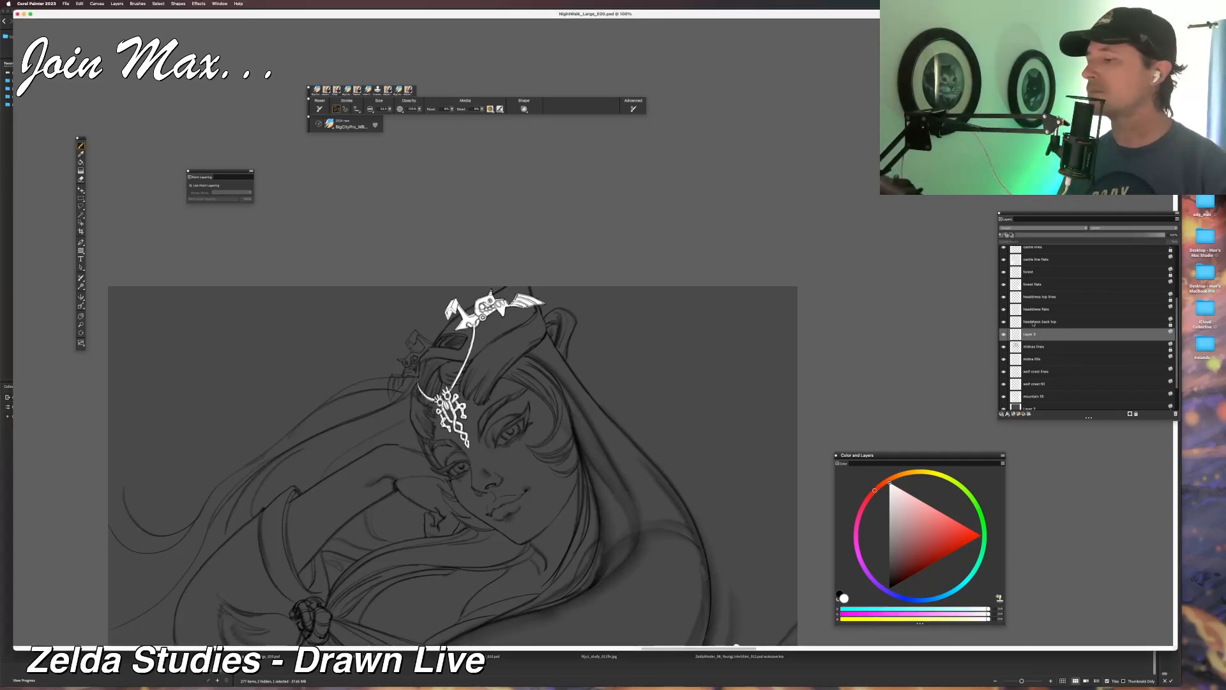
Move the headdress flats layer one place below the neighbouring headdress layer and delete the empty new layer.
left_click_drag(1031, 336, 1029, 335)
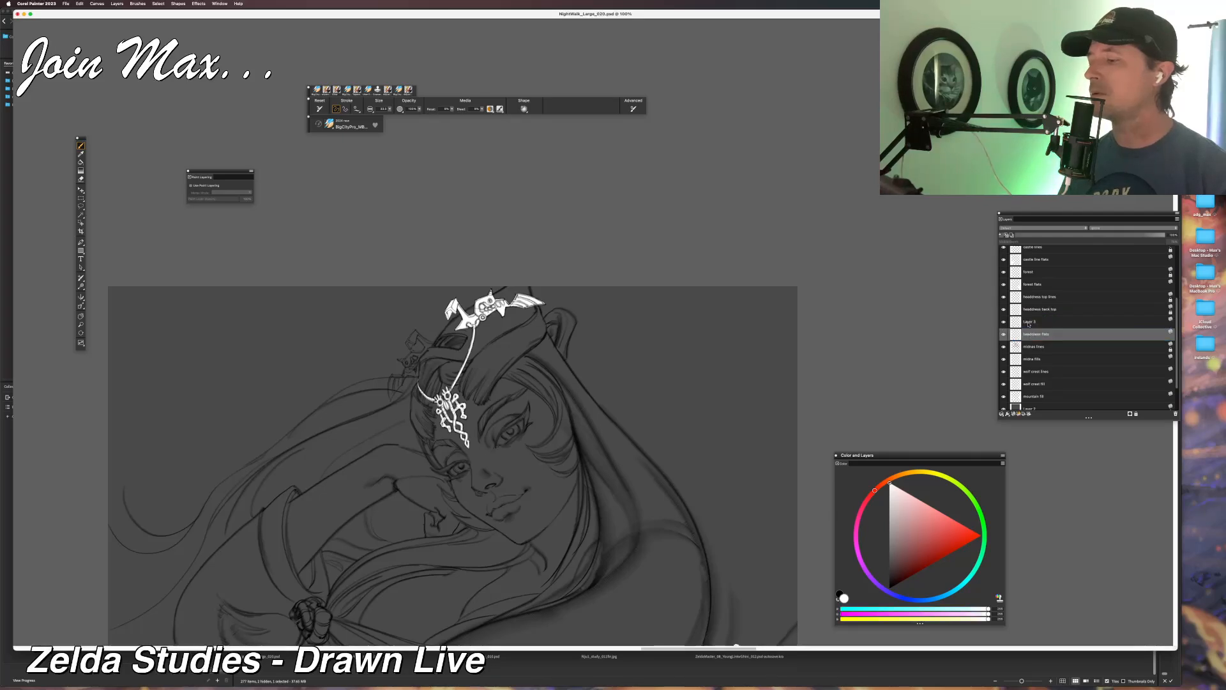
left_click(1029, 324)
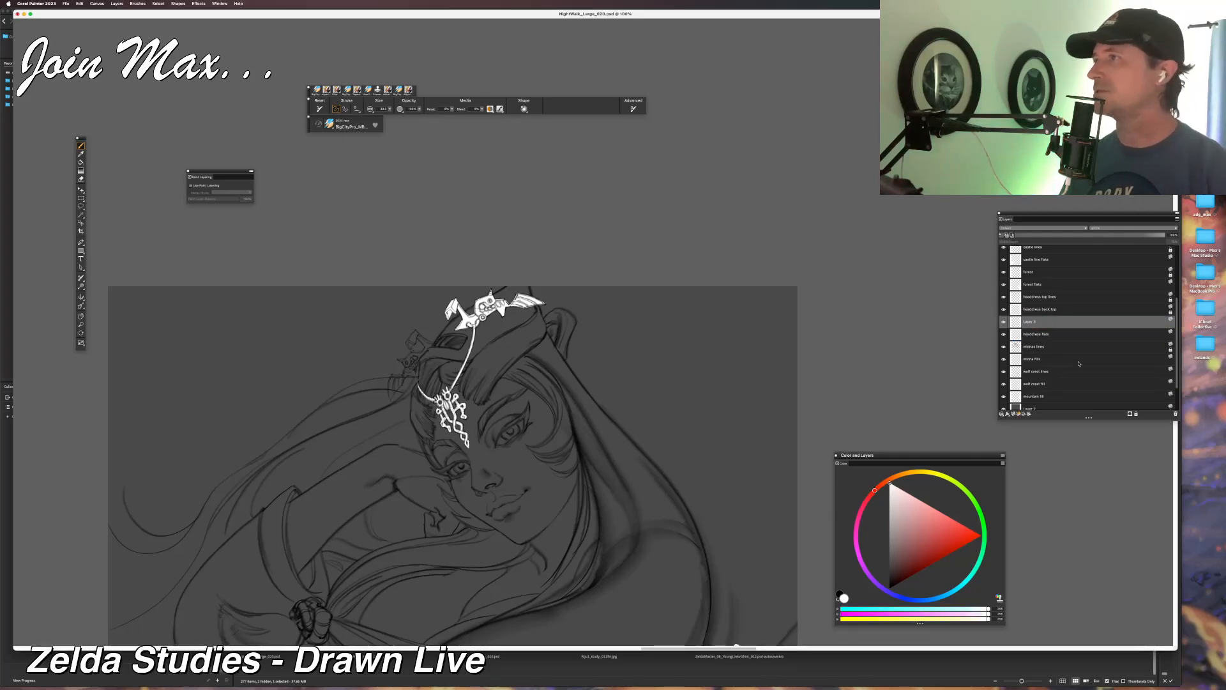
left_click(1175, 414)
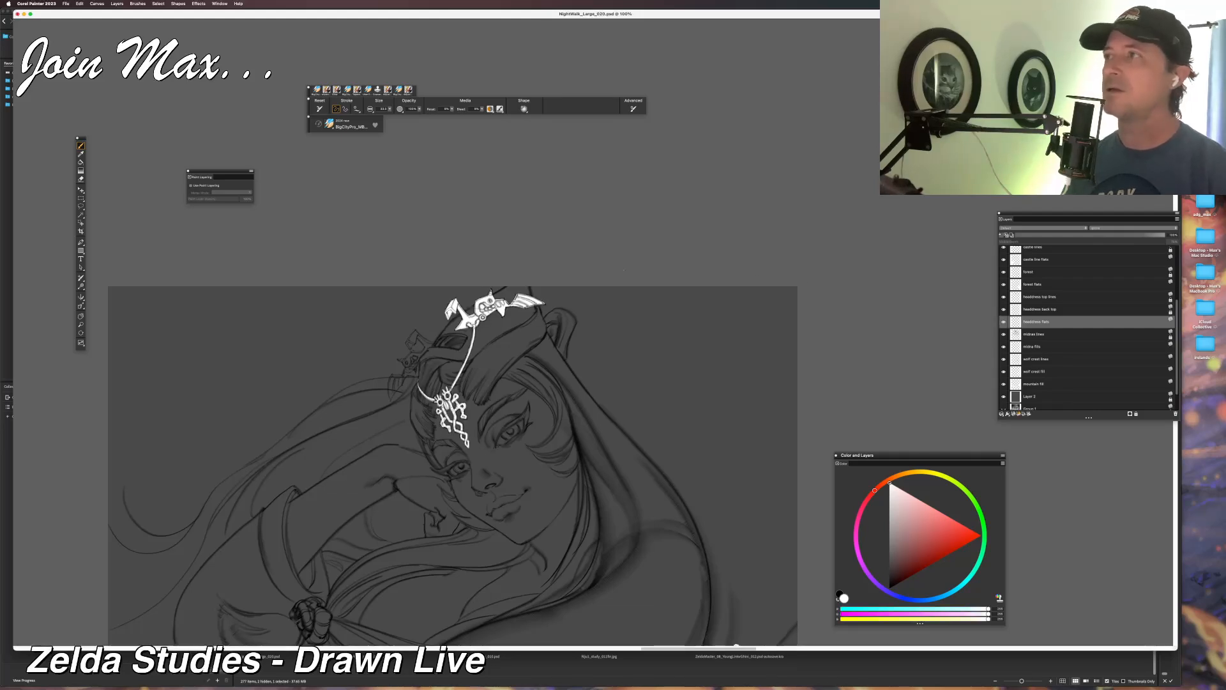
Paint the small creature-shaped ornament on the side of the head, above the short strand, in white.
scroll(624, 270, "up", 2)
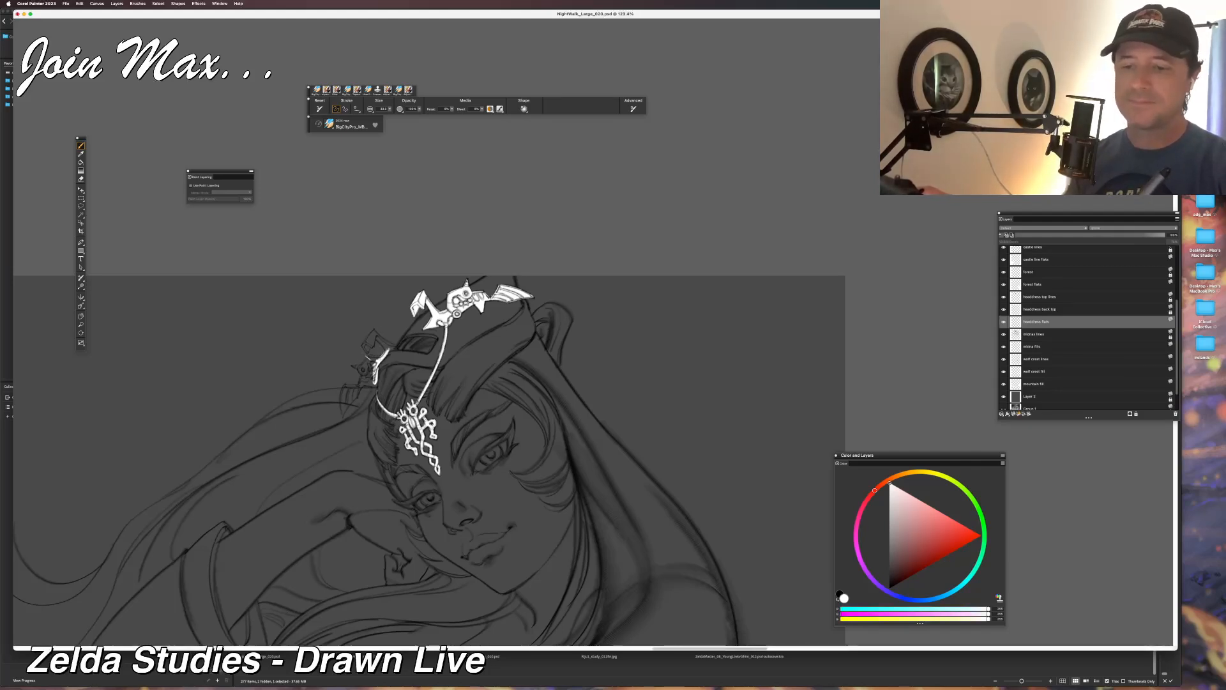
left_click_drag(373, 359, 374, 373)
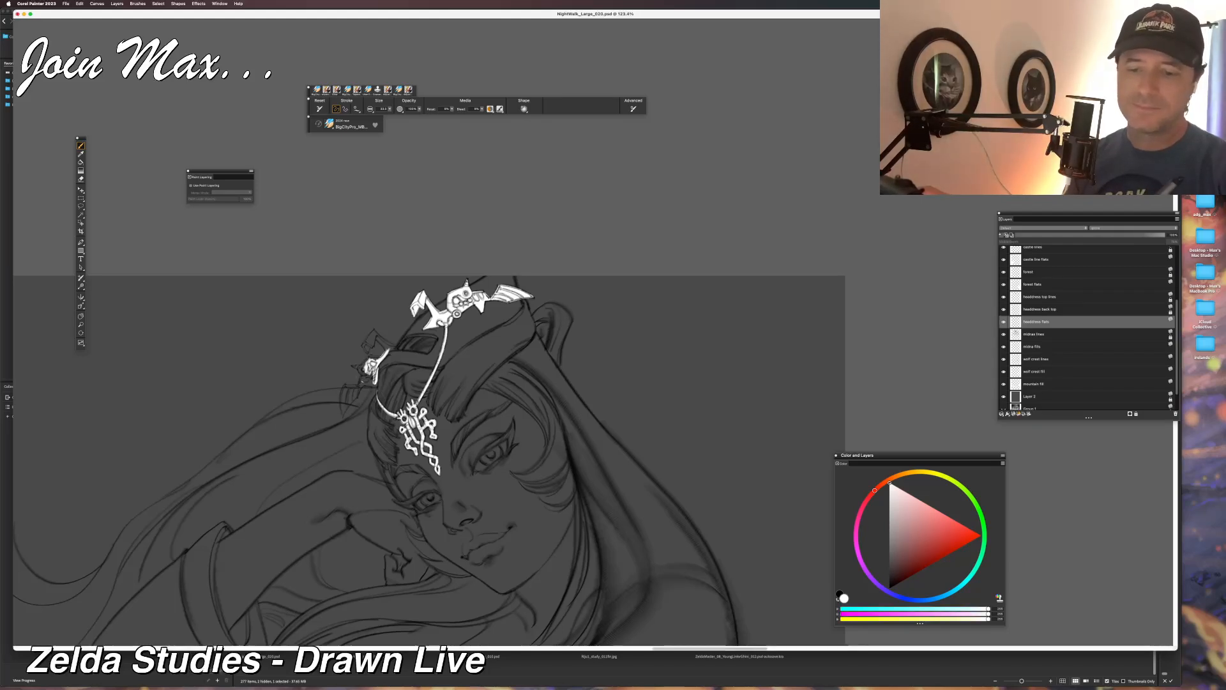
left_click_drag(368, 373, 370, 384)
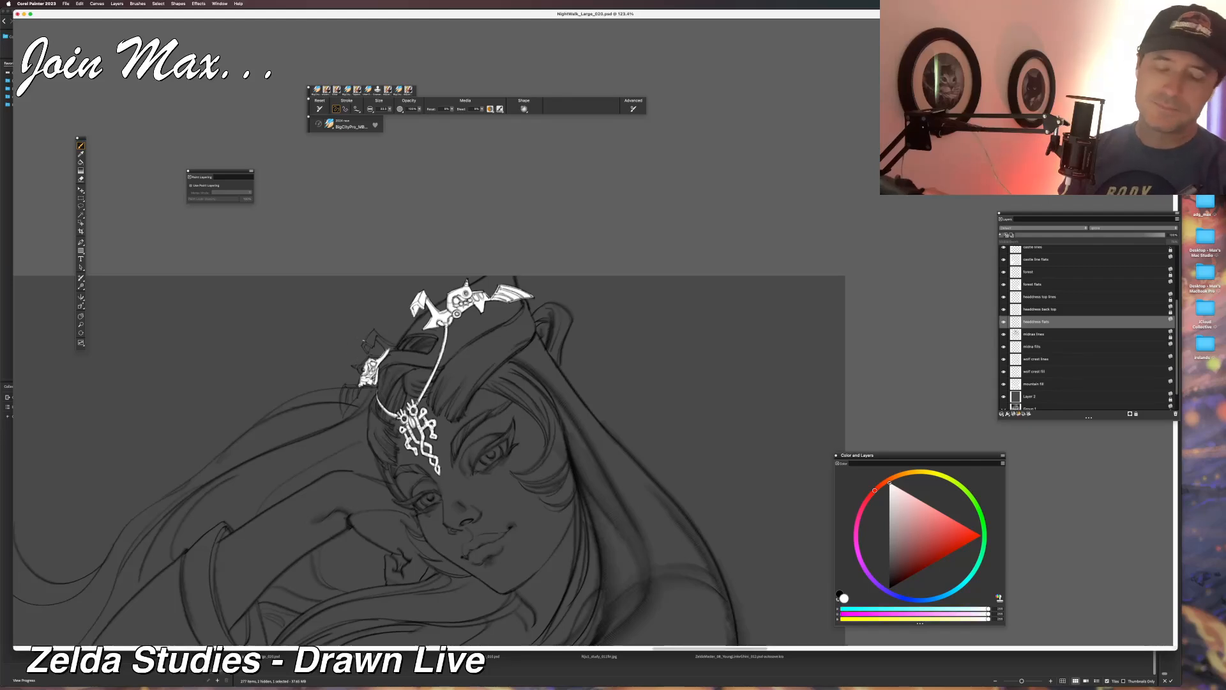
Paint the detached angular horn above the side ornament of the headdress in white.
key("super+equal")
key("super+equal")
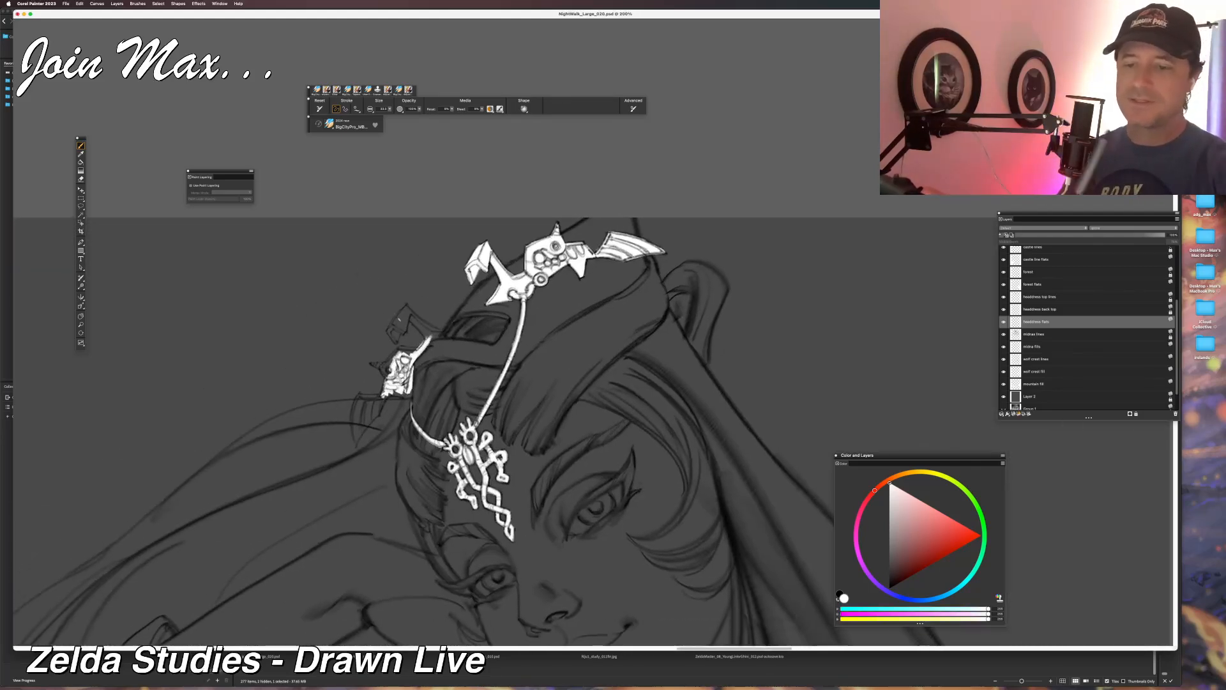
left_click_drag(403, 312, 391, 323)
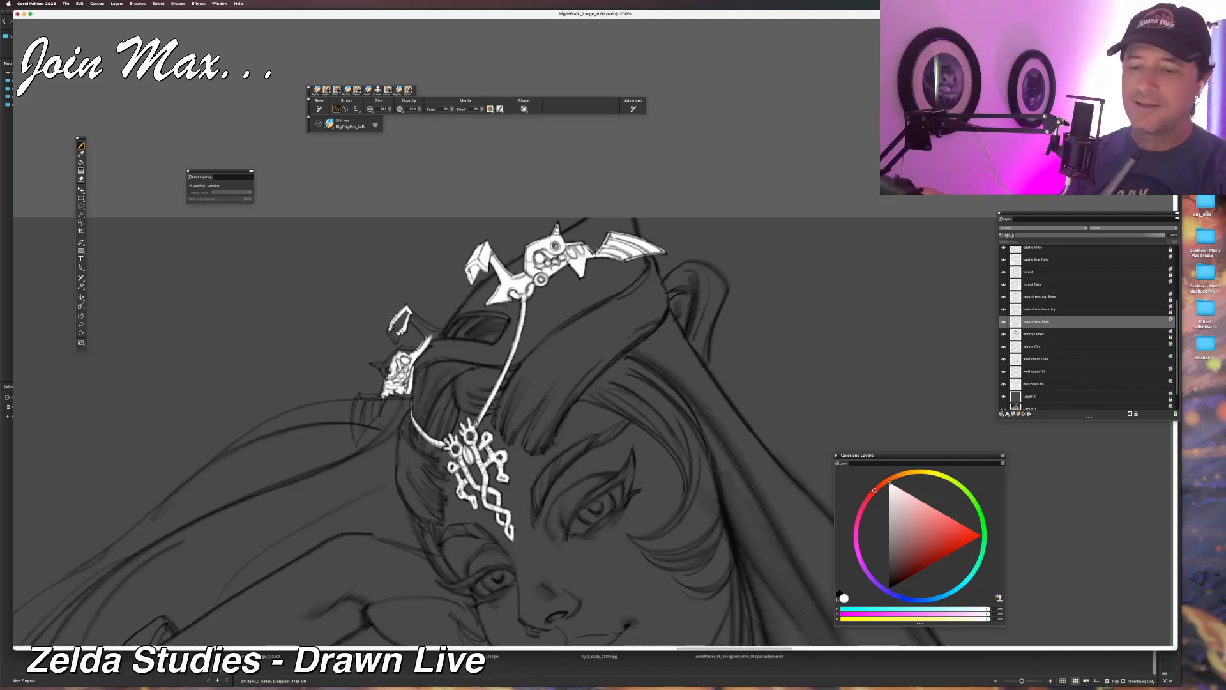
left_click_drag(406, 312, 395, 331)
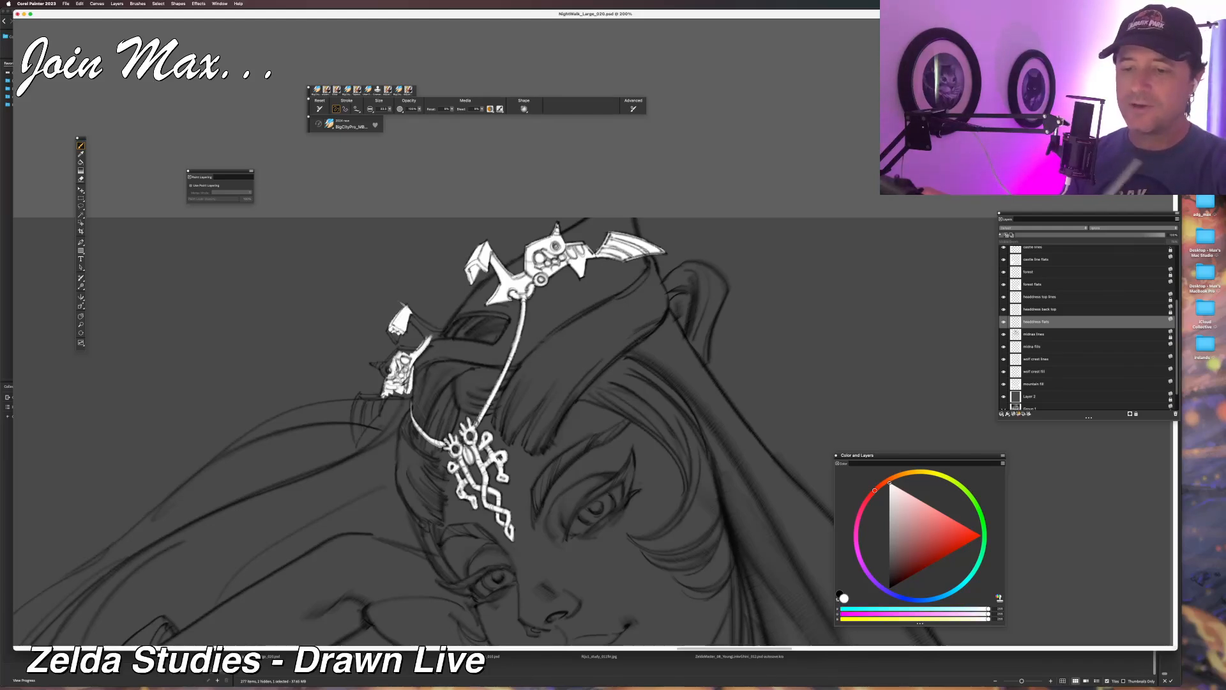
key("super+z")
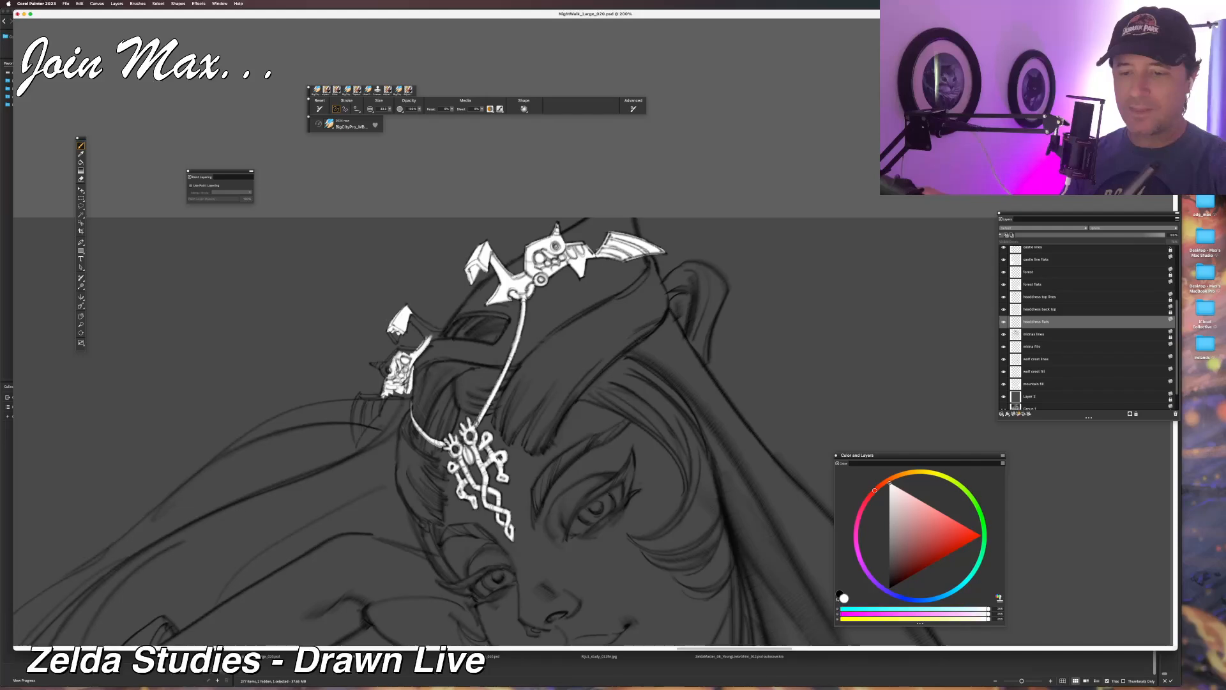
left_click_drag(390, 331, 396, 339)
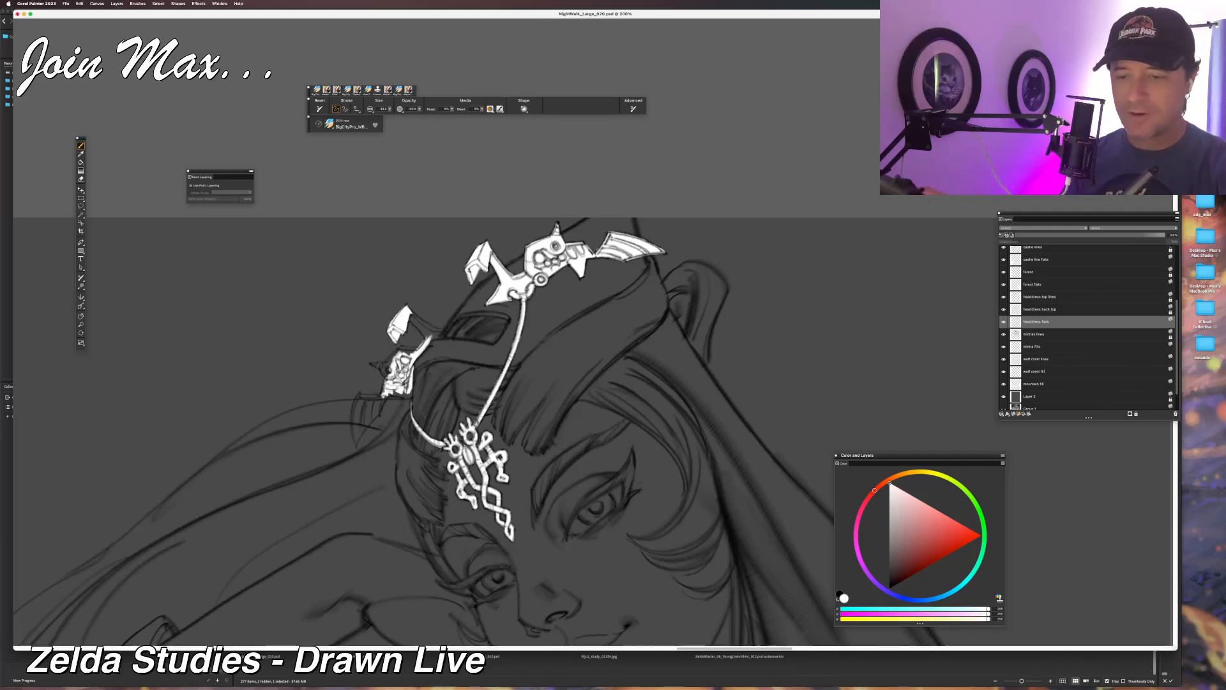
left_click_drag(411, 315, 426, 336)
Switch to Adobe Bridge and preview the latest saved version of the NightWalk_Large illustration.
key("super+Tab")
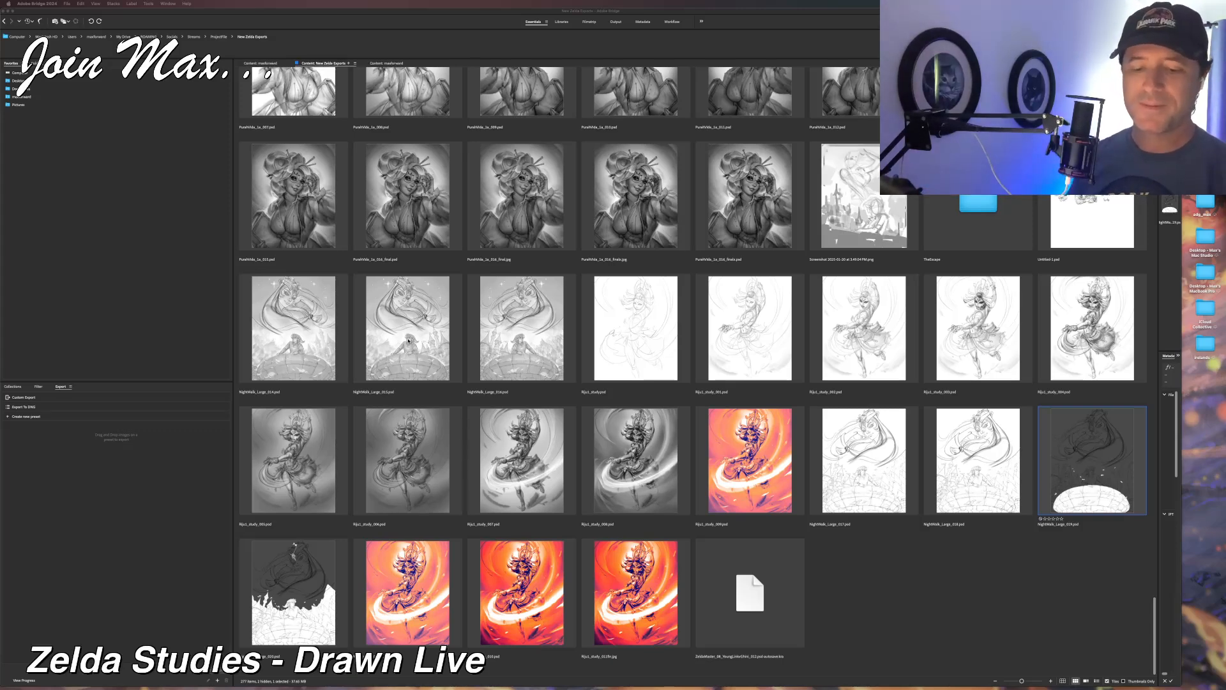
left_click(253, 555)
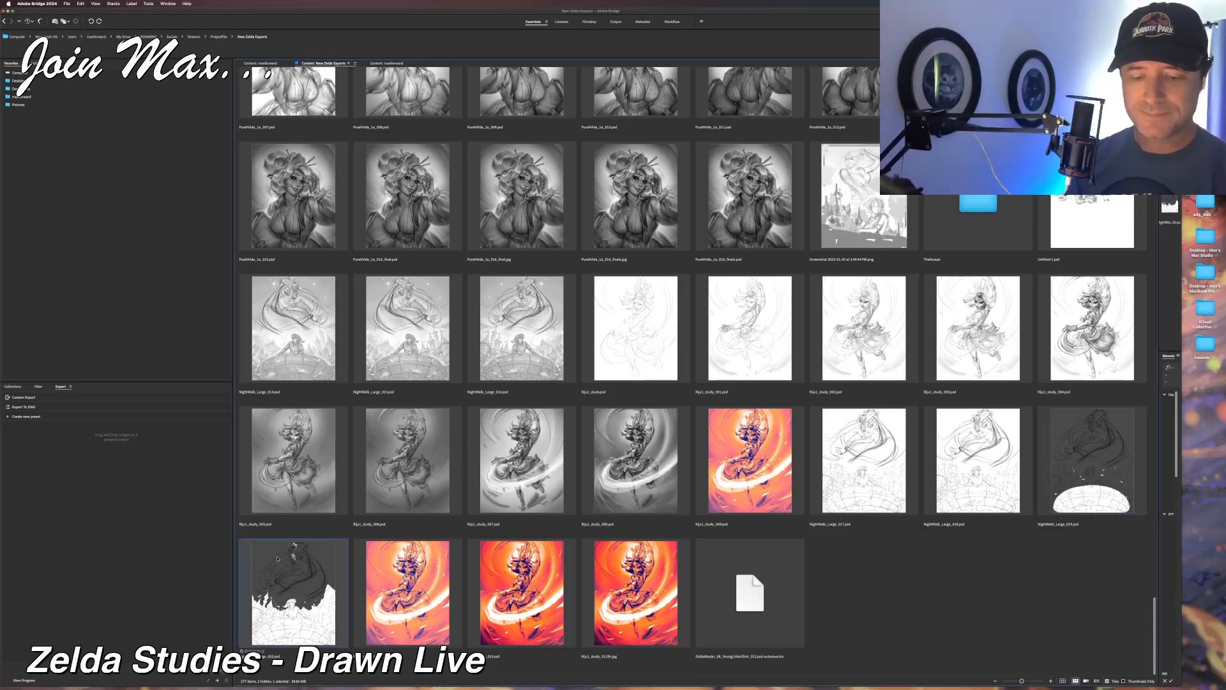
key("space")
key("space")
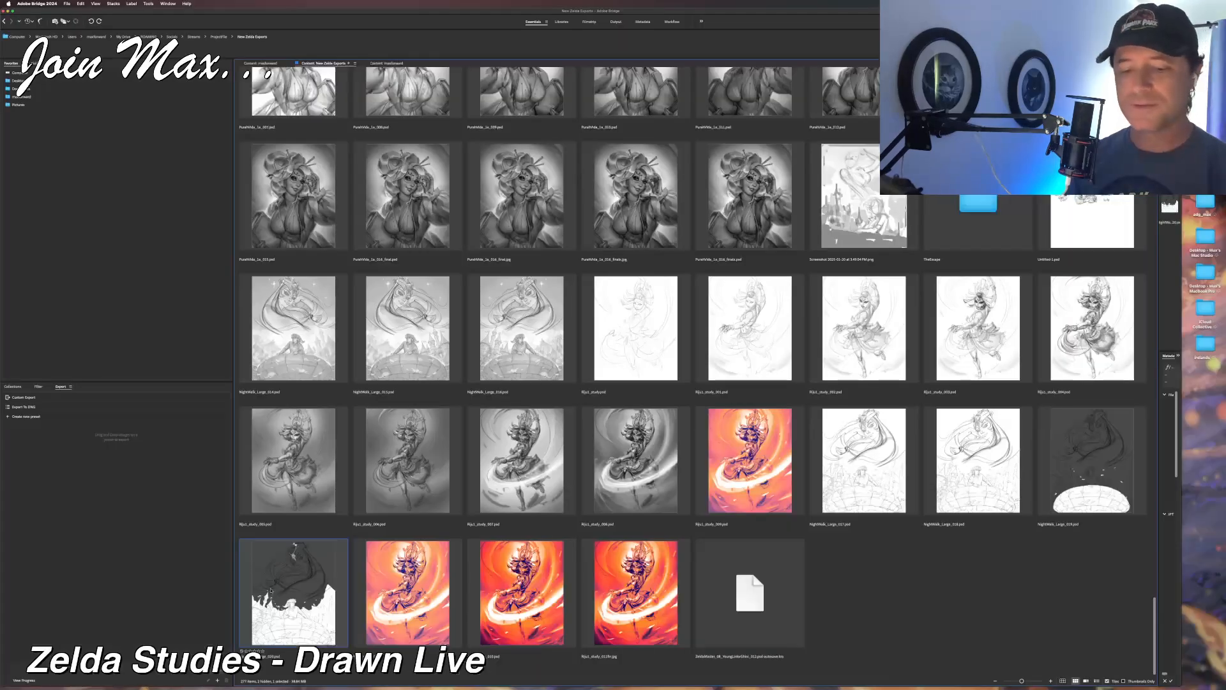
Relaunch Corel Painter with the NightWalk_Large_020.psd illustration and send the crash report.
left_click(382, 677)
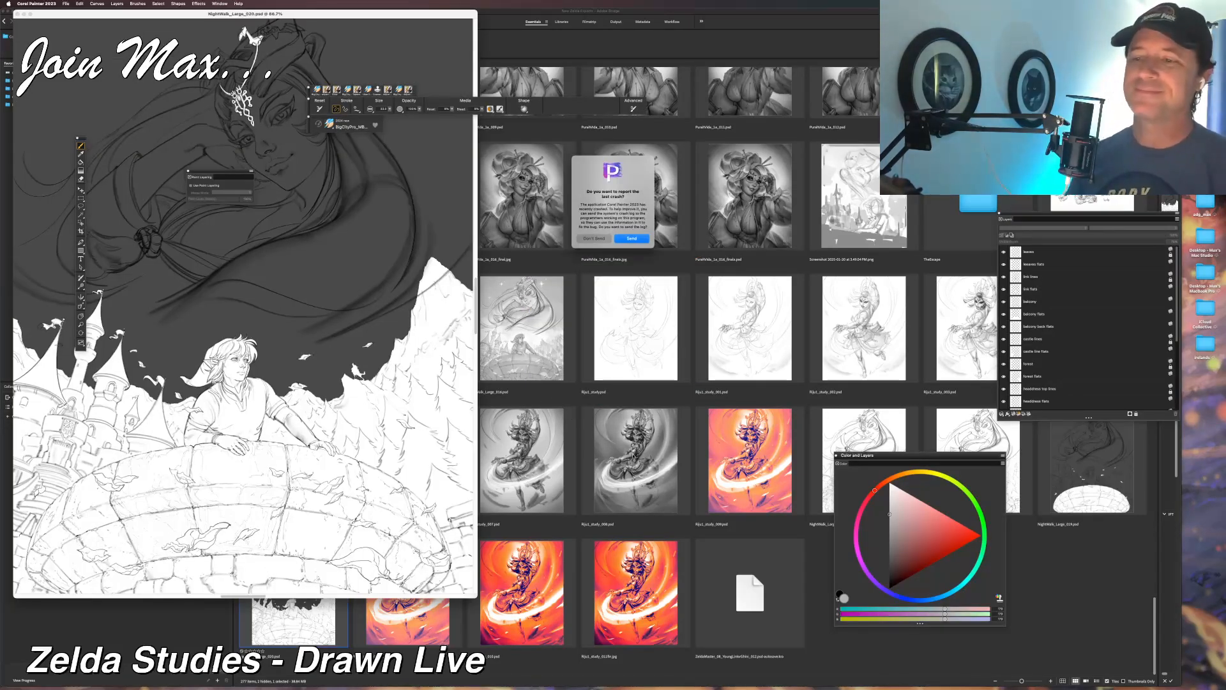
left_click(632, 239)
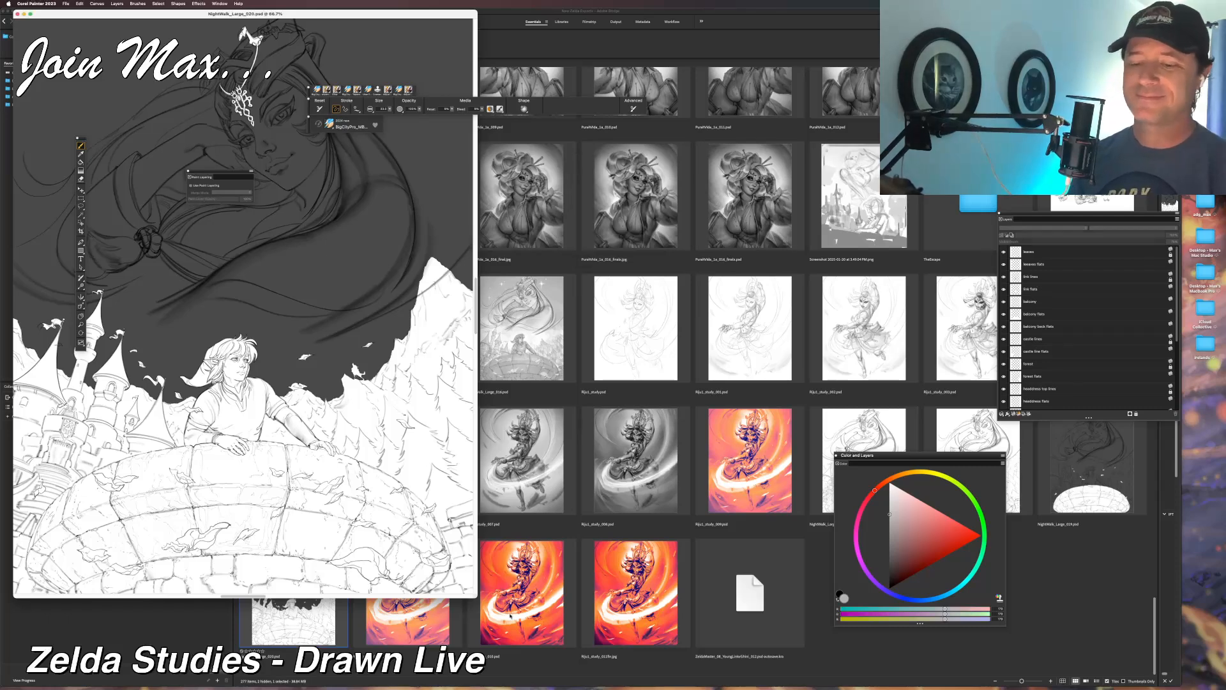
Enlarge the illustration's document window and bring Midna's headdress into close view.
left_click_drag(476, 595, 1010, 687)
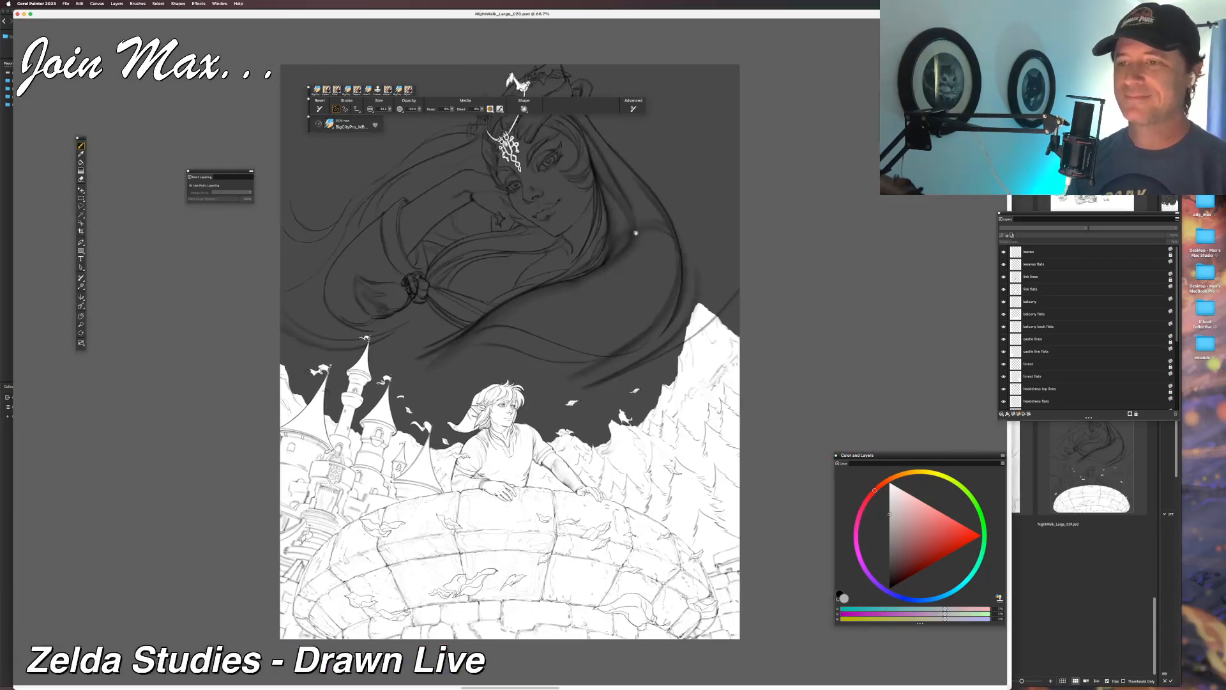
scroll(635, 231, "up", 5)
scroll(608, 377, "up", 5)
left_click_drag(593, 345, 536, 484)
scroll(517, 427, "up", 3)
Move the headdress flats layer below the headdress back top layer in the layer stack.
scroll(1068, 332, "down", 5)
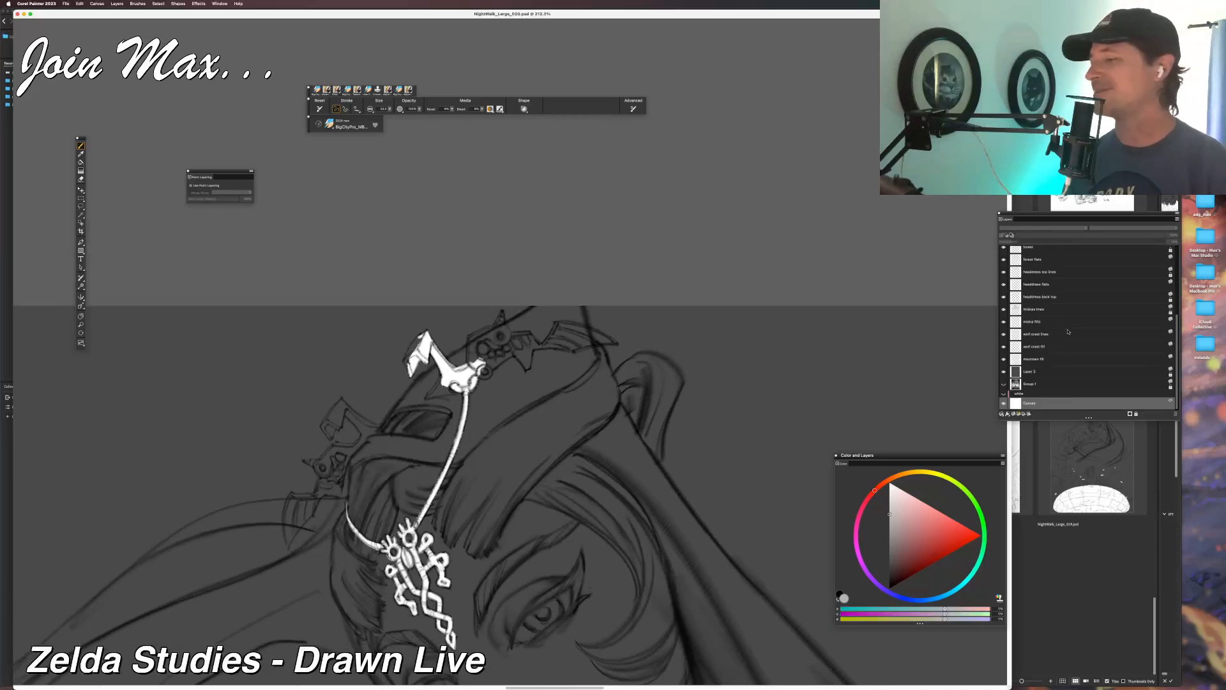
left_click(1004, 297)
left_click(1003, 297)
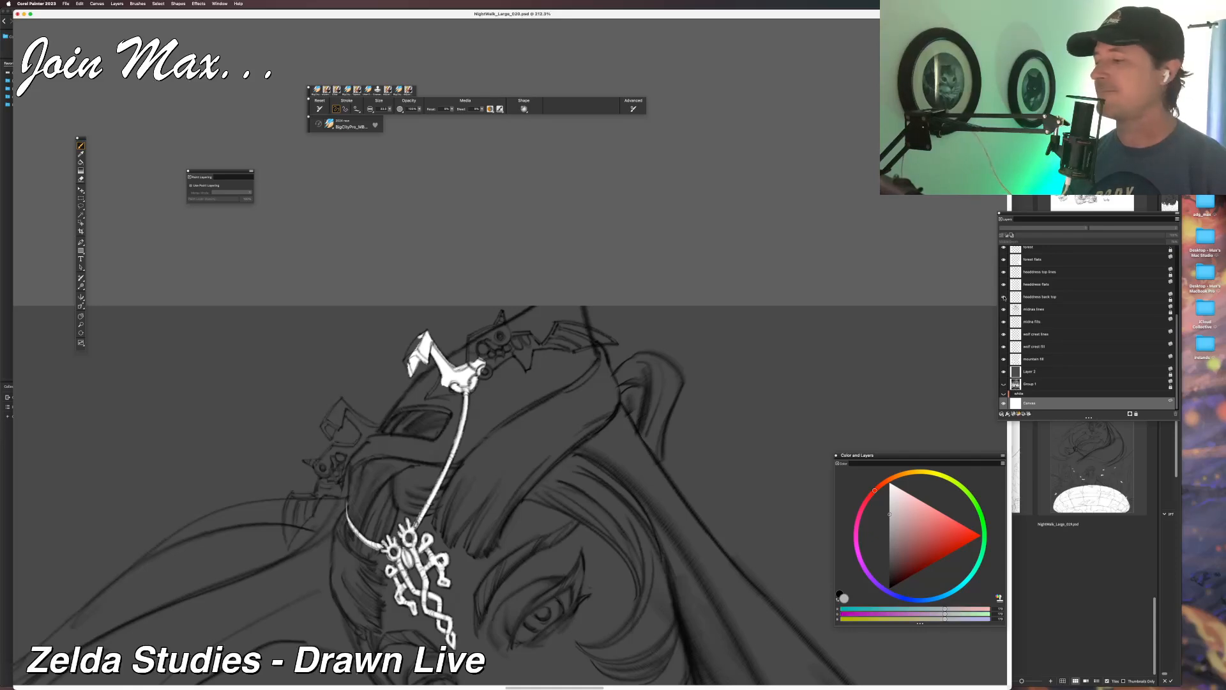
left_click(1016, 285)
left_click_drag(1016, 285, 1016, 302)
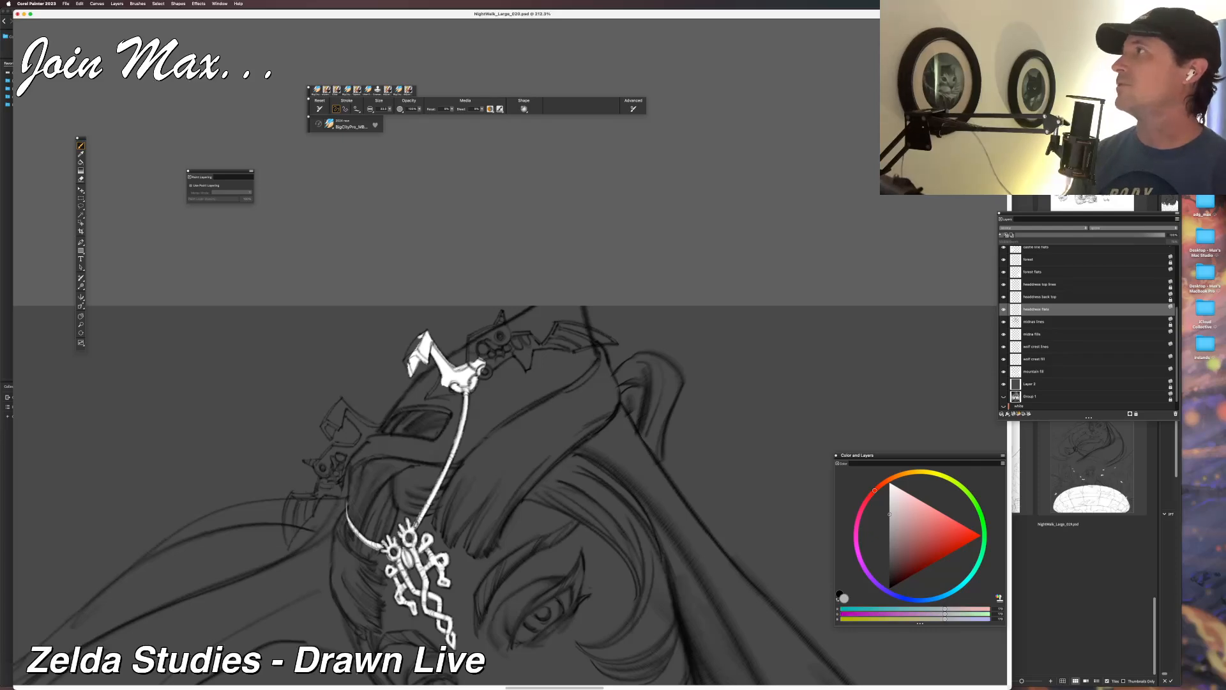
key("super+Tab")
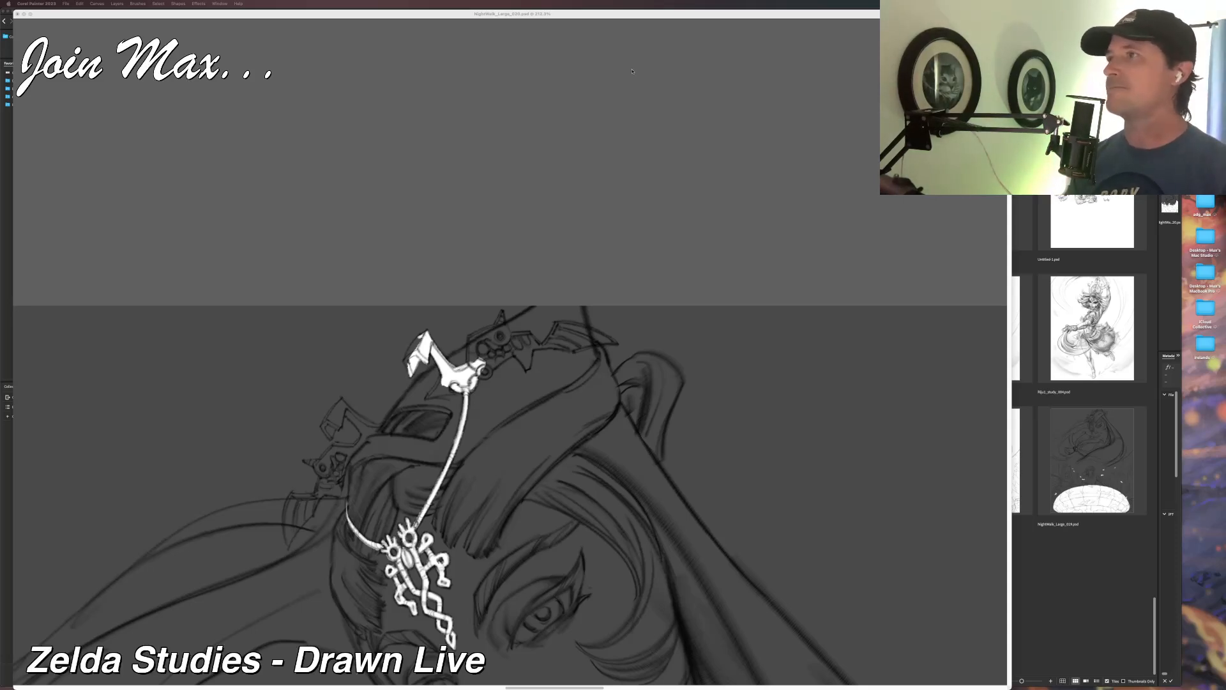
left_click(616, 13)
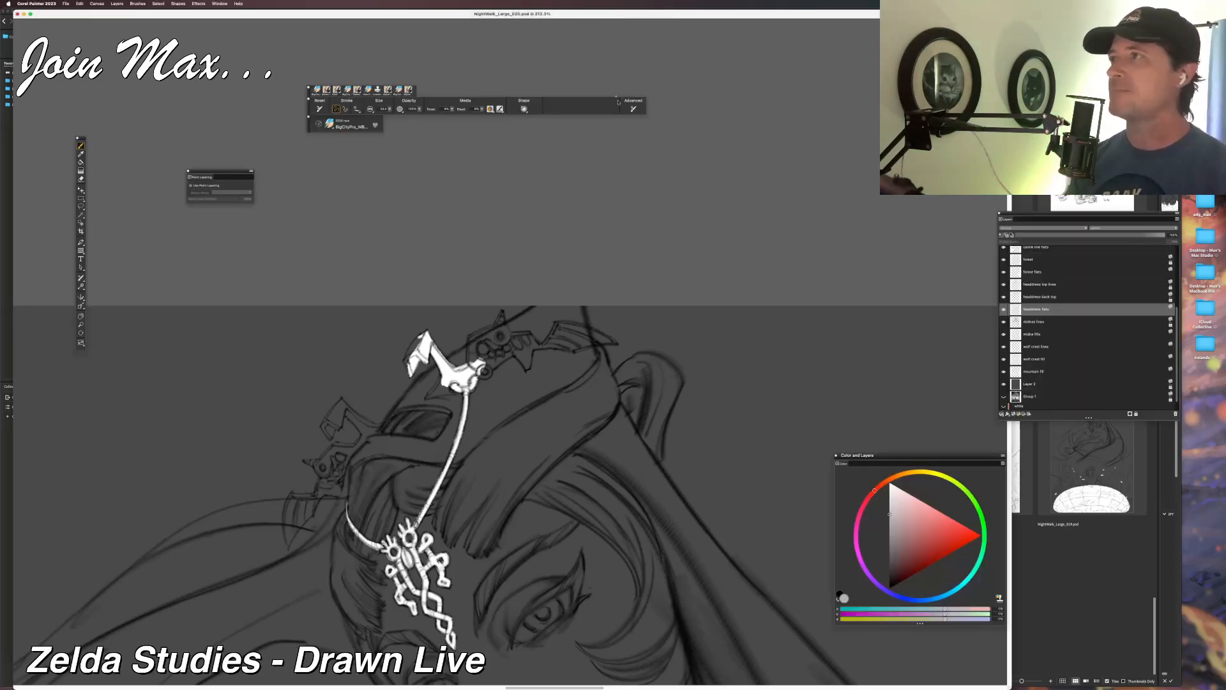
Set the paint color to pure white and fill the ring and horned skull of the headdress's upper ornament.
left_click_drag(639, 162, 564, 169)
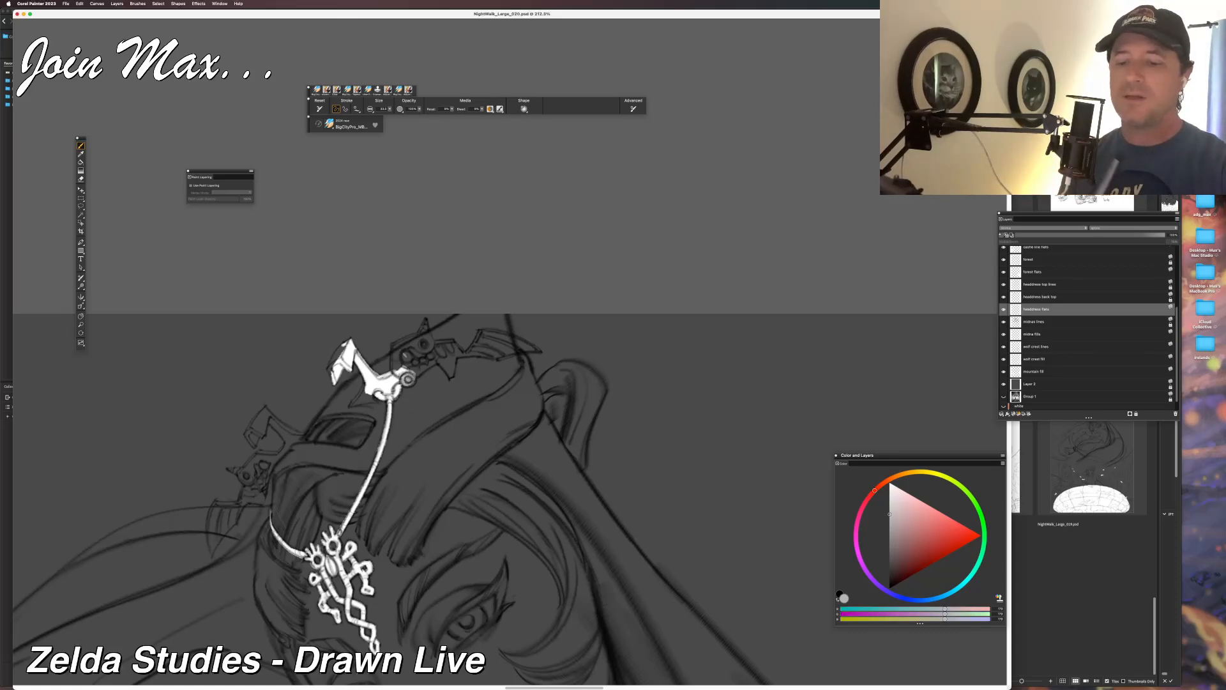
left_click_drag(910, 539, 890, 484)
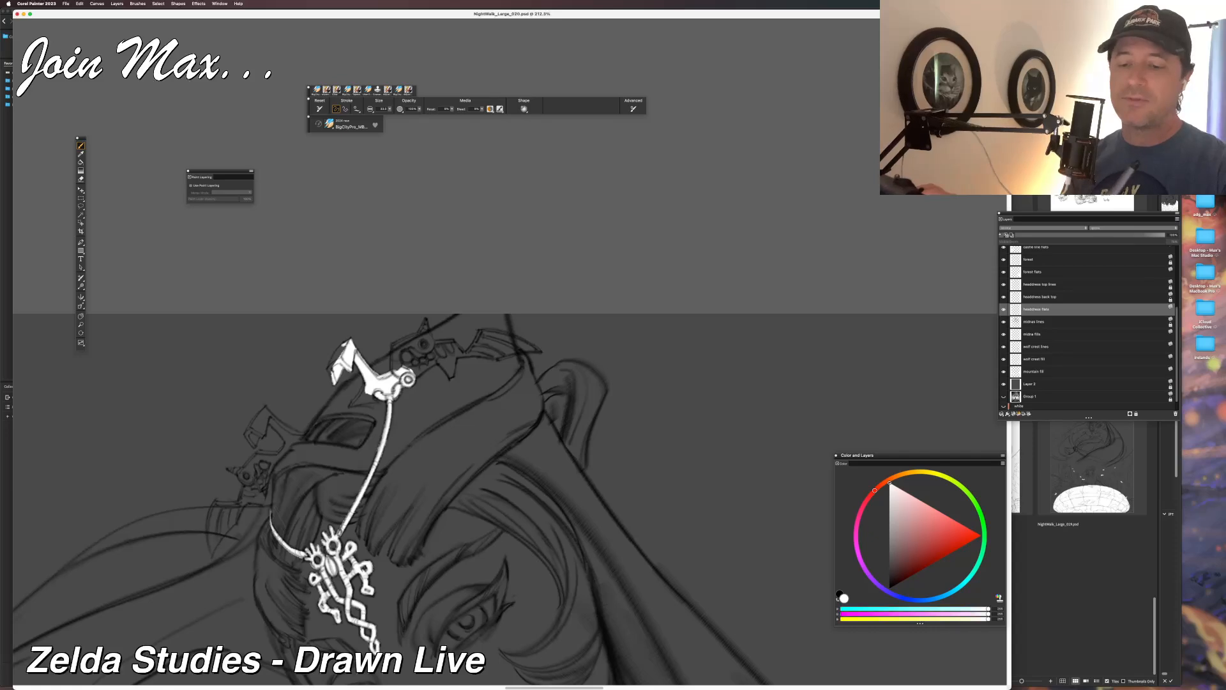
mouse_move(416, 365)
left_mouse_down()
mouse_move(393, 358)
mouse_move(421, 354)
mouse_move(425, 322)
mouse_move(429, 353)
mouse_move(422, 326)
mouse_move(415, 336)
left_mouse_up()
key("super+z")
key("super+z")
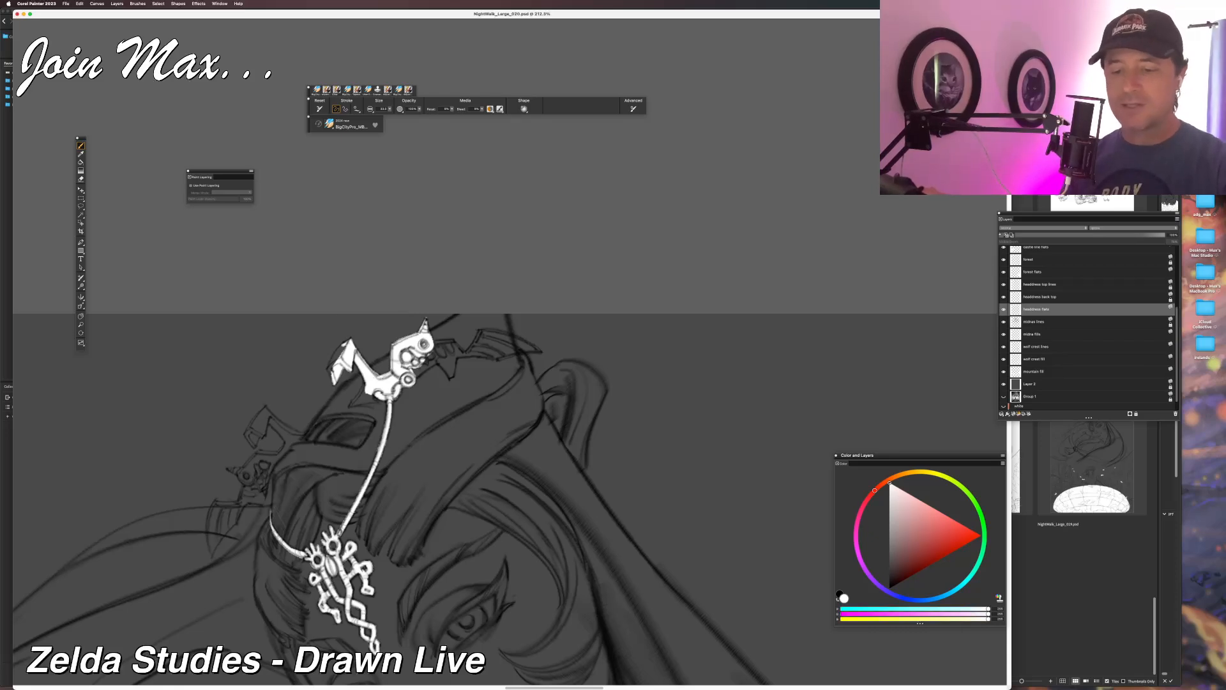
Fill the edge of the upper ornament's angular horn and the pointed spike beneath it in white.
mouse_move(330, 366)
left_mouse_down()
mouse_move(345, 345)
mouse_move(334, 364)
left_mouse_up()
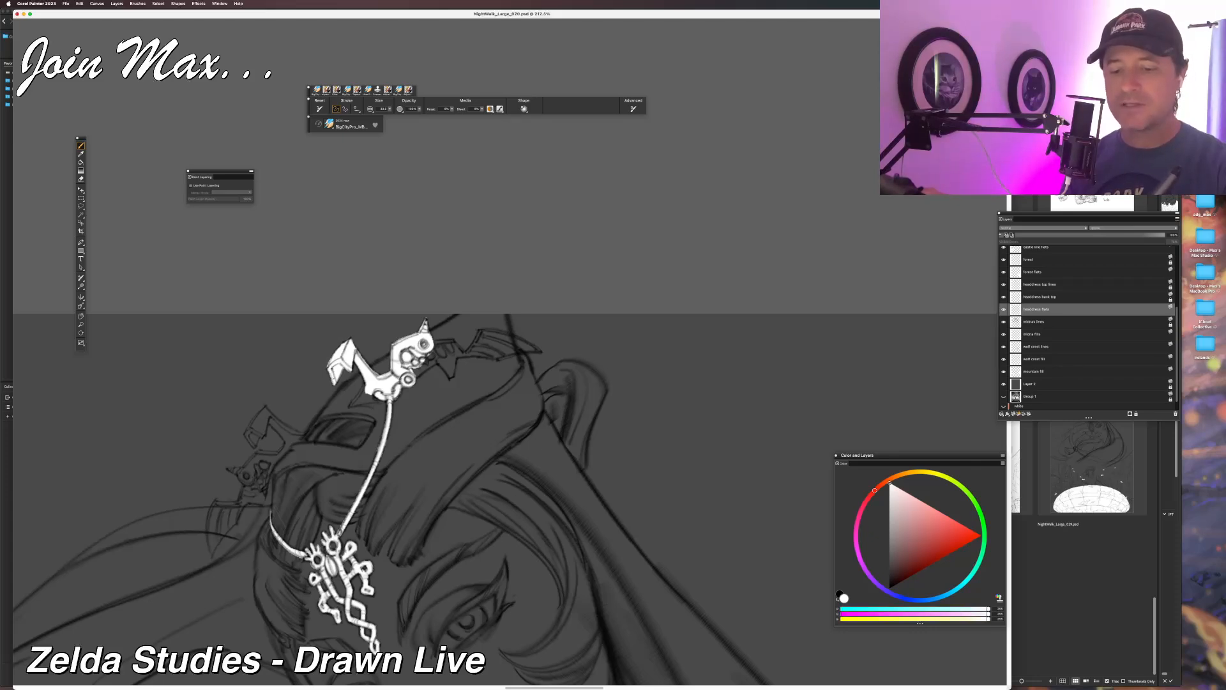
left_click_drag(352, 406, 368, 385)
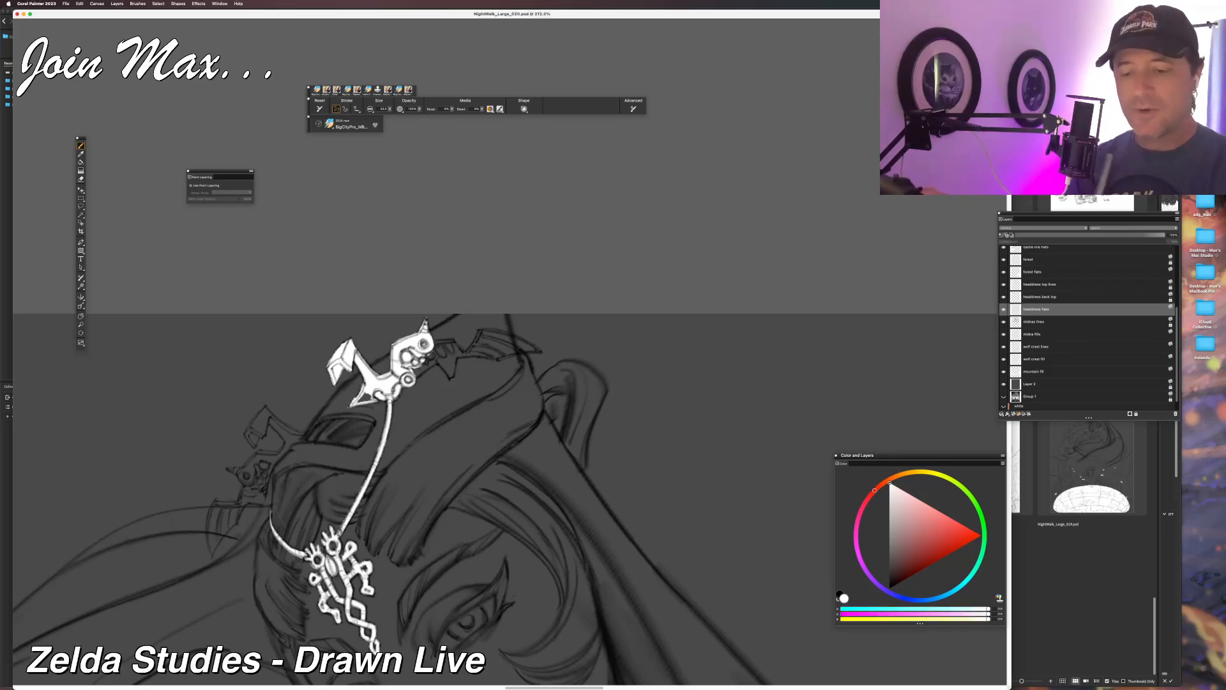
left_click_drag(357, 403, 369, 394)
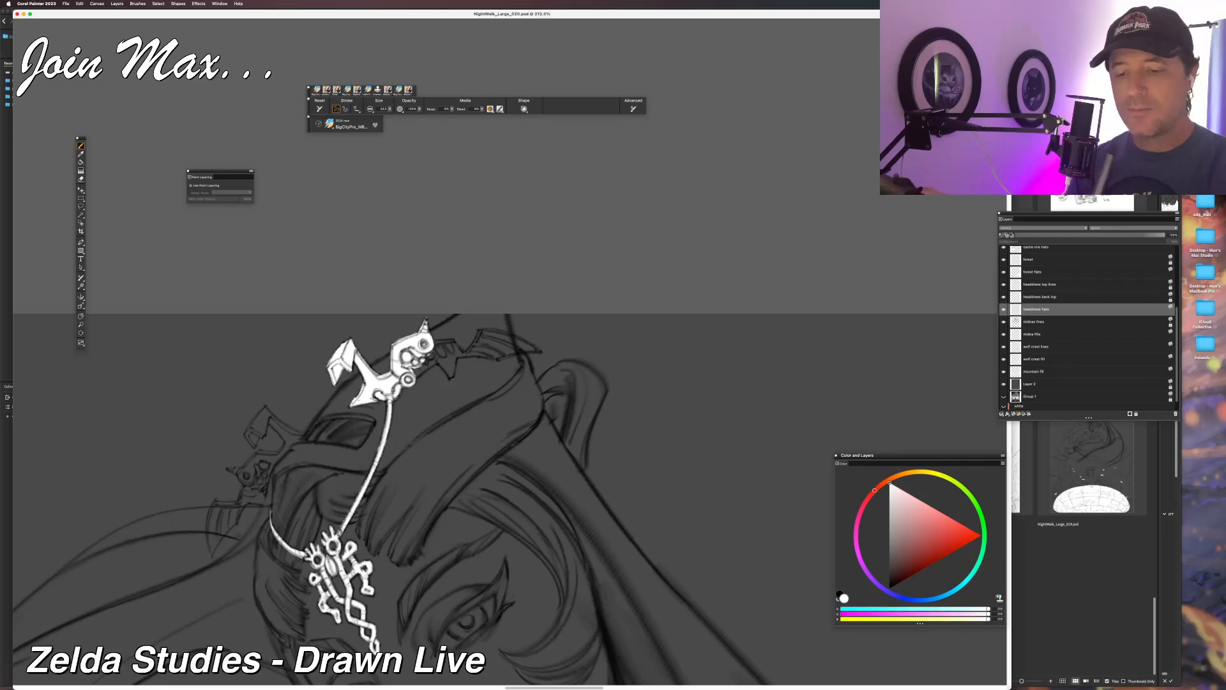
key("super+z")
Paint the upper ornament's teeth and pointed jaw section beside the skull in white.
mouse_move(362, 384)
left_mouse_down()
mouse_move(357, 396)
mouse_move(453, 351)
mouse_move(455, 373)
left_mouse_up()
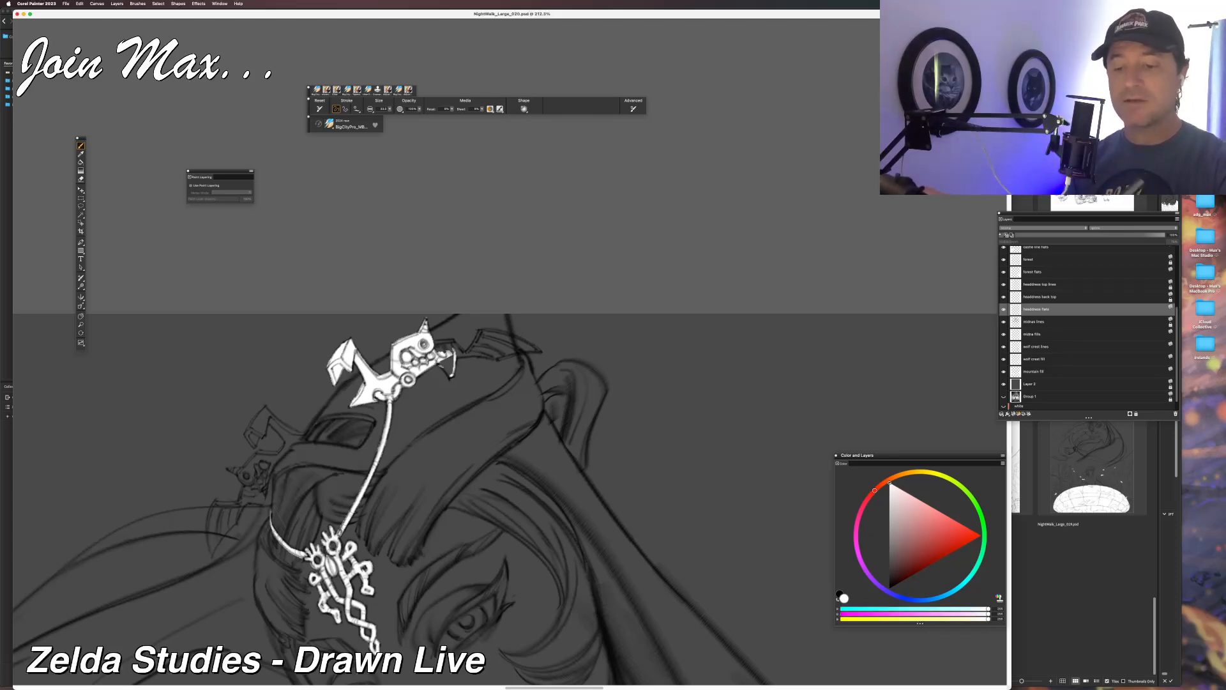
mouse_move(436, 362)
left_mouse_down()
mouse_move(453, 376)
mouse_move(456, 342)
mouse_move(467, 354)
left_mouse_up()
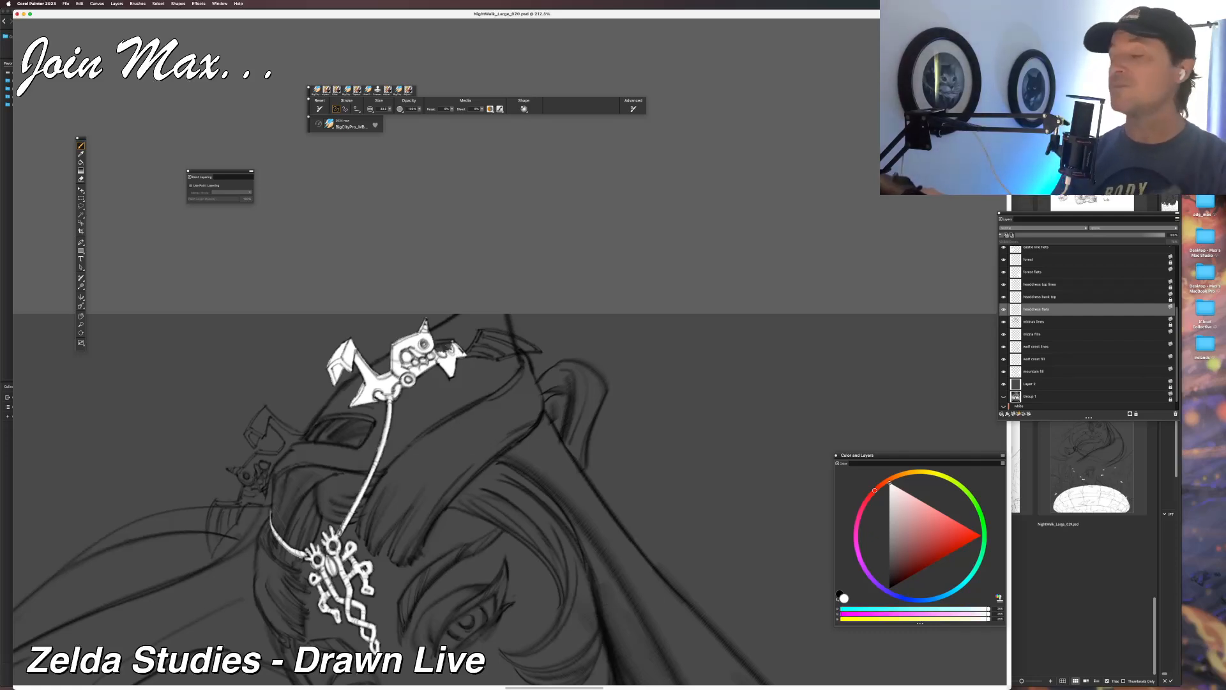
left_click_drag(450, 347, 435, 342)
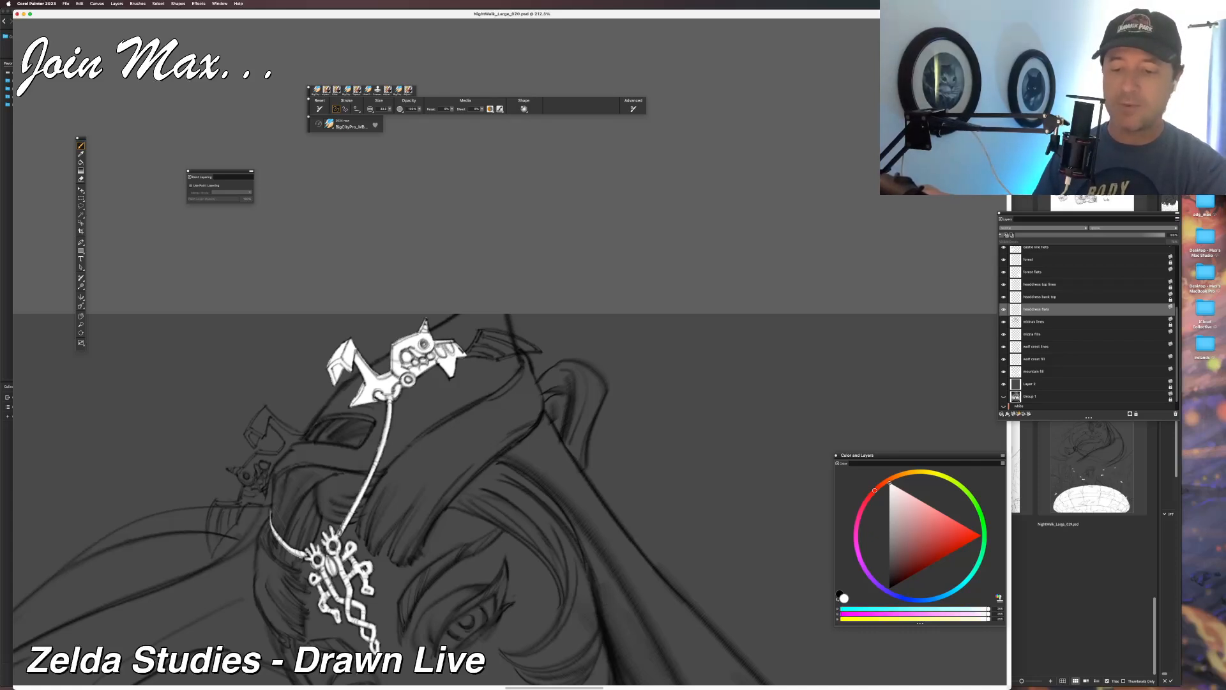
Paint the ribbed wing-shaped piece at the end of the upper headdress ornament in white.
mouse_move(479, 354)
left_mouse_down()
mouse_move(478, 334)
mouse_move(541, 350)
mouse_move(487, 334)
mouse_move(475, 349)
mouse_move(492, 340)
left_mouse_up()
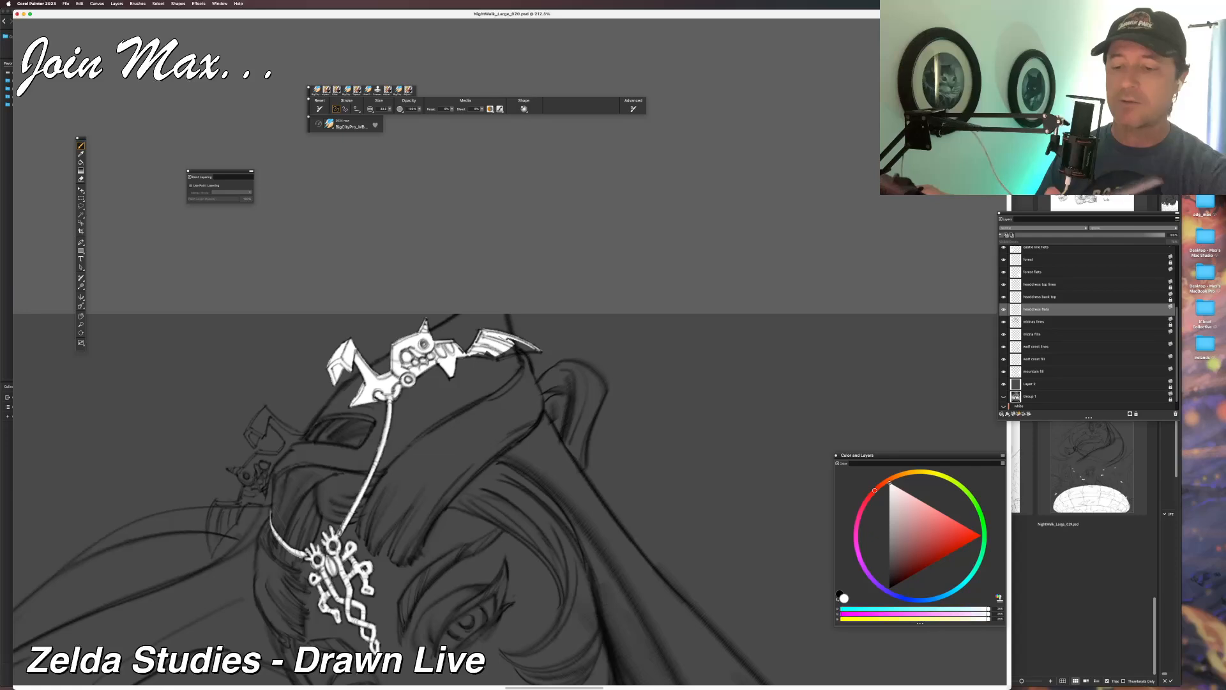
left_click_drag(471, 354, 534, 349)
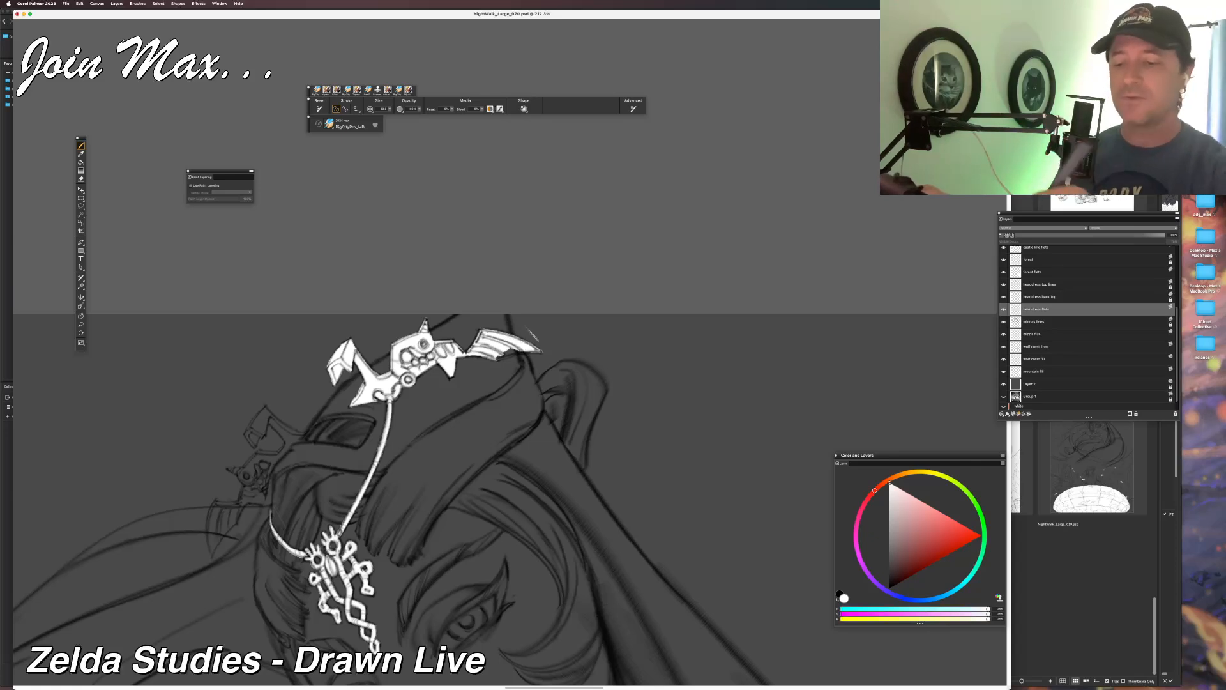
mouse_move(501, 357)
left_mouse_down()
mouse_move(530, 348)
mouse_move(518, 348)
left_mouse_up()
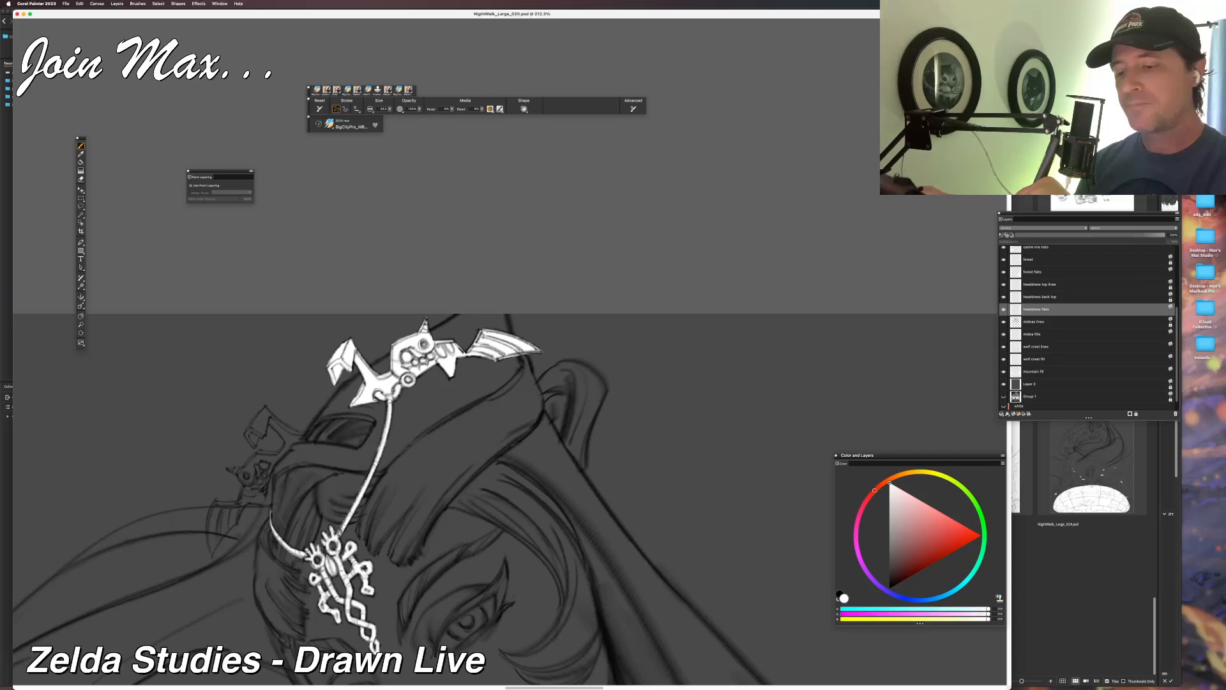
Paint the skull and bent angular horn of the second ornament, on the far side of the headdress, in white.
left_click_drag(493, 343, 563, 322)
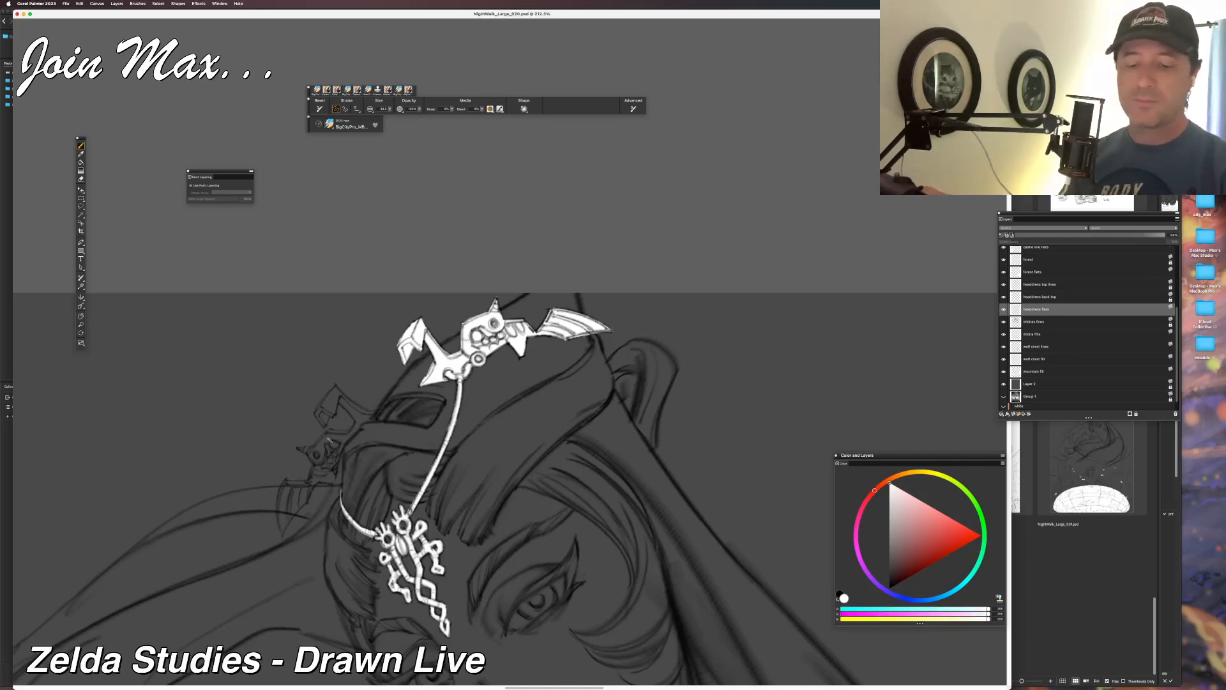
mouse_move(328, 461)
left_mouse_down()
mouse_move(335, 480)
mouse_move(337, 447)
mouse_move(323, 461)
mouse_move(312, 451)
mouse_move(326, 436)
mouse_move(311, 450)
mouse_move(330, 434)
mouse_move(344, 443)
mouse_move(374, 411)
mouse_move(353, 412)
mouse_move(370, 412)
left_mouse_up()
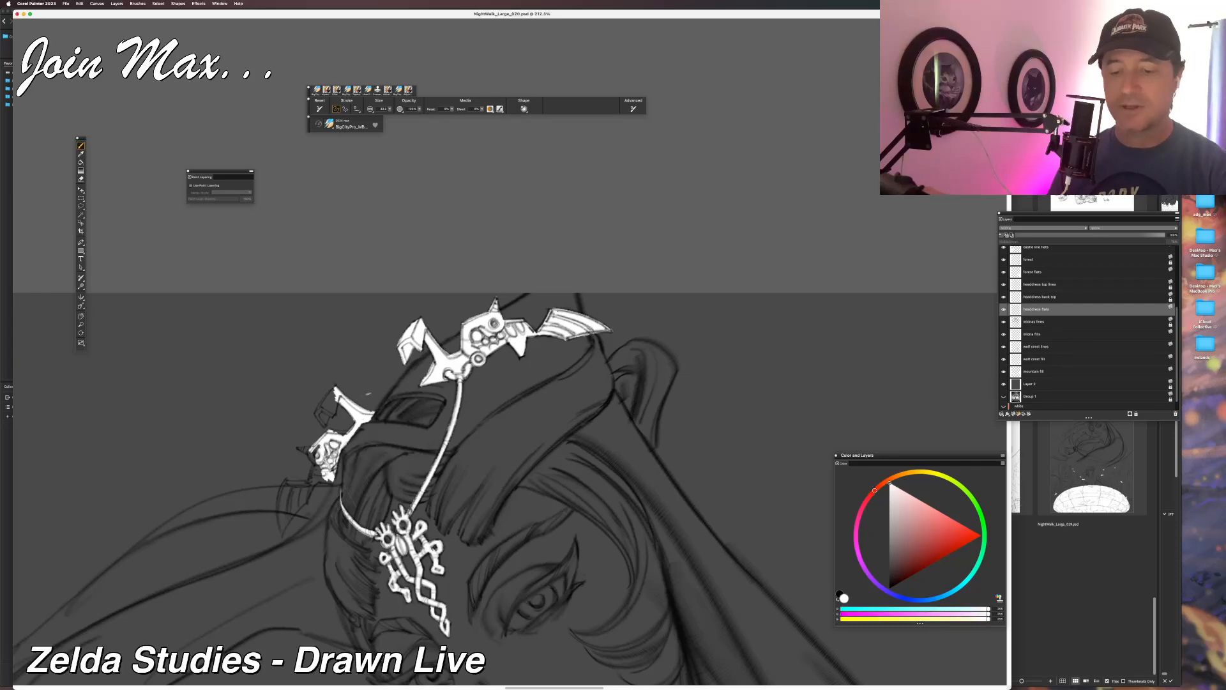
mouse_move(337, 394)
left_mouse_down()
mouse_move(334, 414)
mouse_move(319, 409)
left_mouse_up()
left_click_drag(334, 389, 319, 416)
left_click_drag(335, 395, 326, 414)
left_click_drag(332, 408, 326, 418)
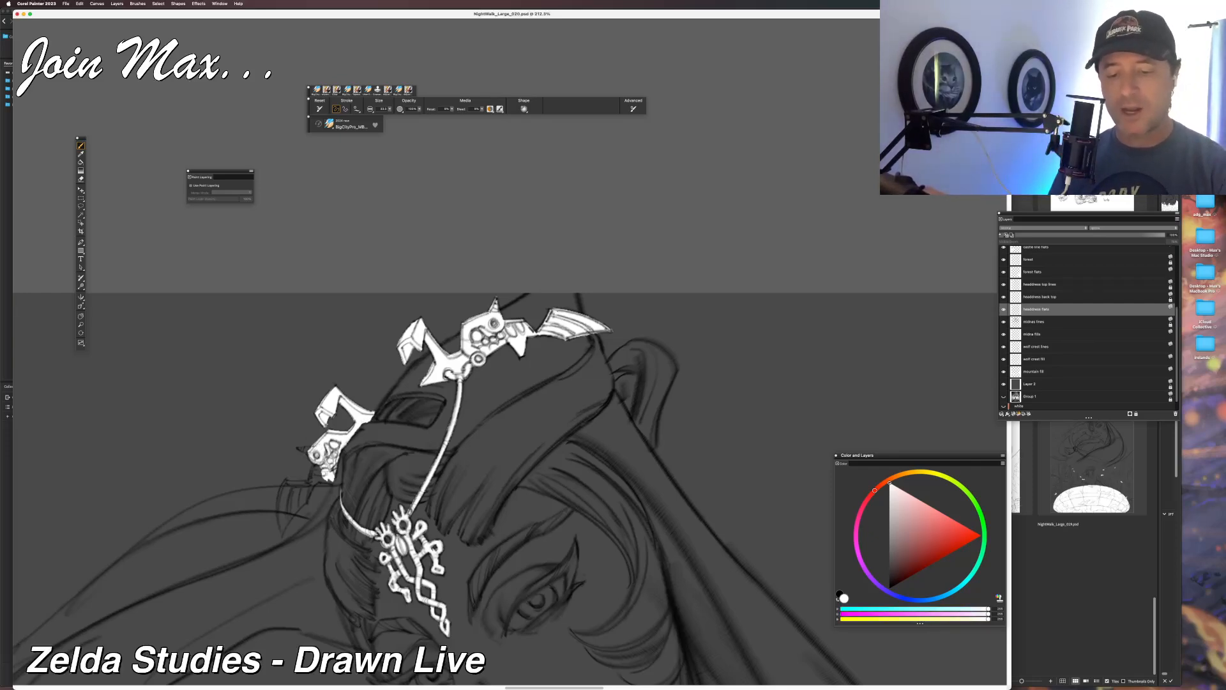
Paint the second ornament's jaw and the ribbed fan-shaped piece below it in white.
mouse_move(321, 465)
left_mouse_down()
mouse_move(308, 489)
mouse_move(320, 476)
left_mouse_up()
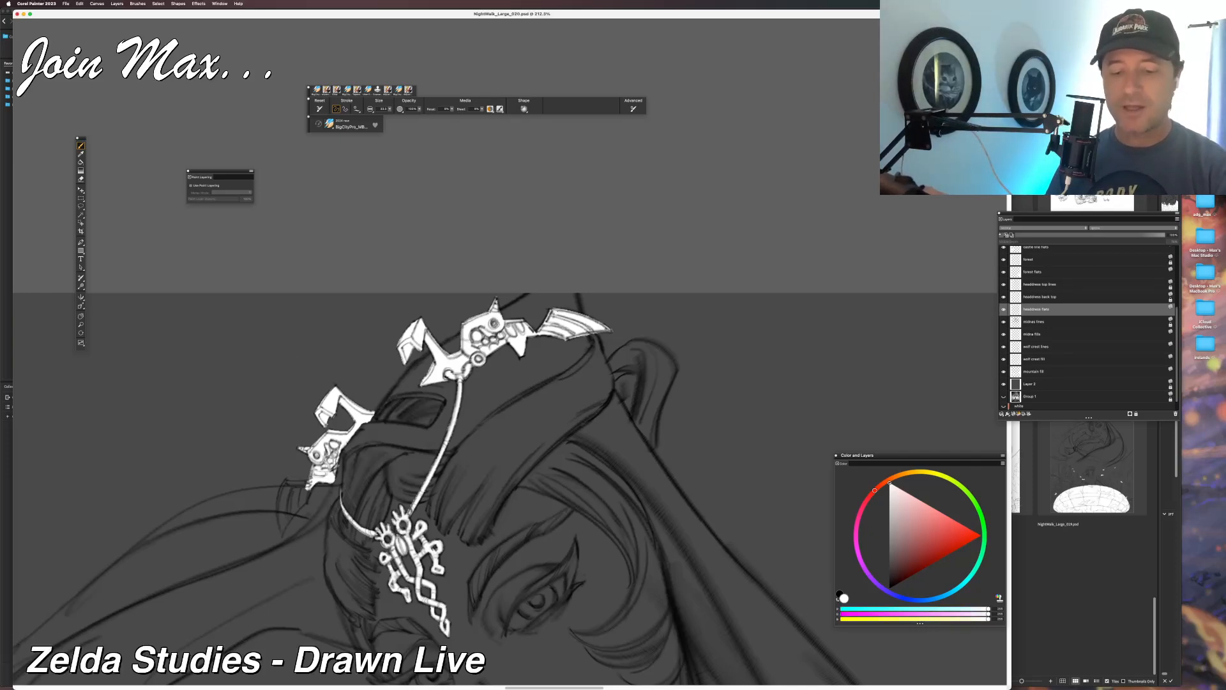
mouse_move(287, 507)
left_mouse_down()
mouse_move(284, 516)
mouse_move(285, 482)
mouse_move(280, 504)
mouse_move(292, 492)
mouse_move(306, 499)
left_mouse_up()
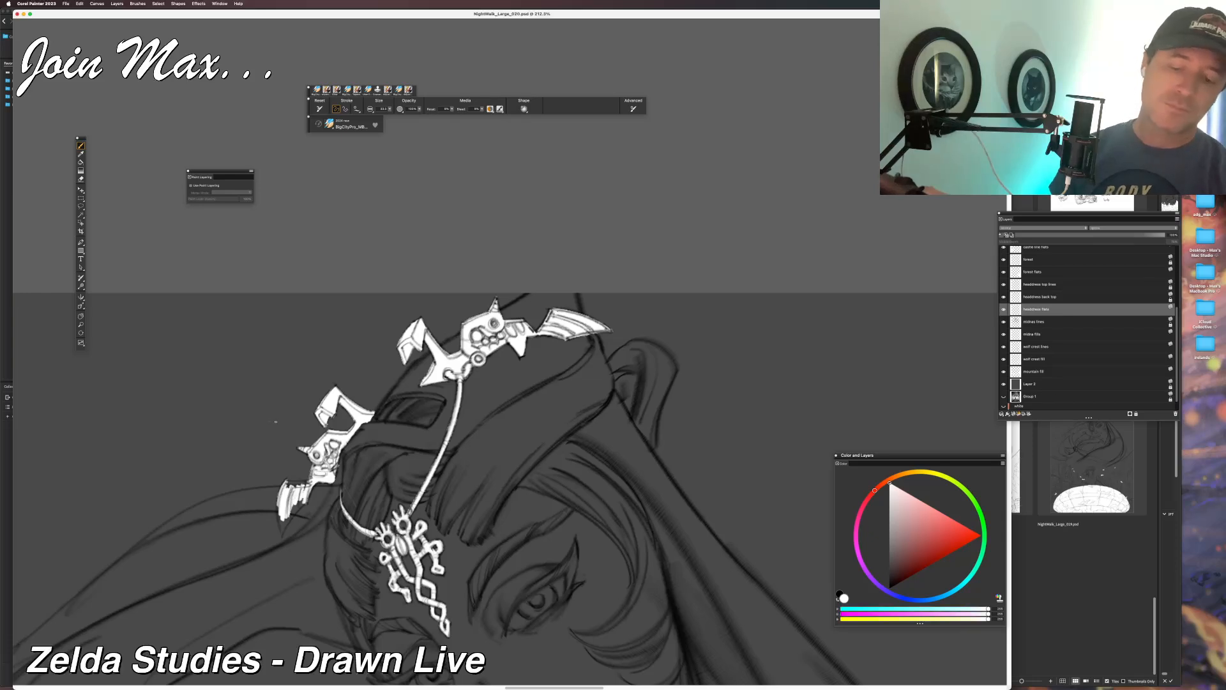
left_click_drag(316, 498, 348, 480)
key("super+z")
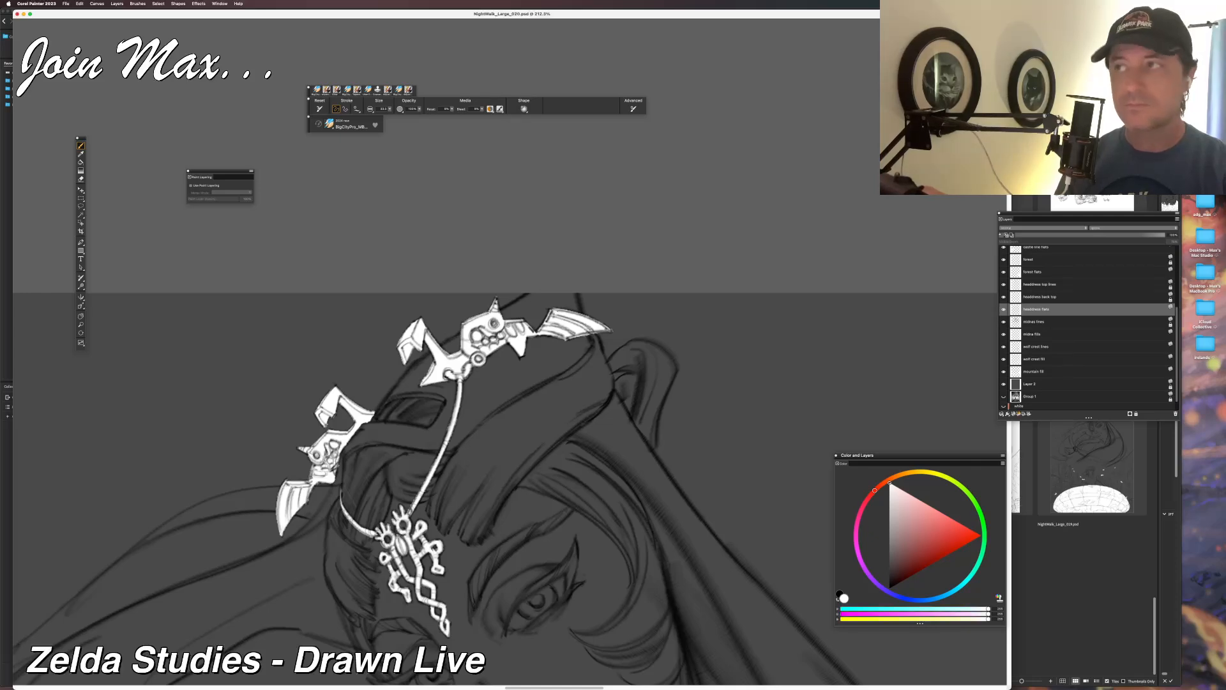
Save the painting as a new incremental version with Iterative Save.
left_click_drag(370, 548, 433, 544)
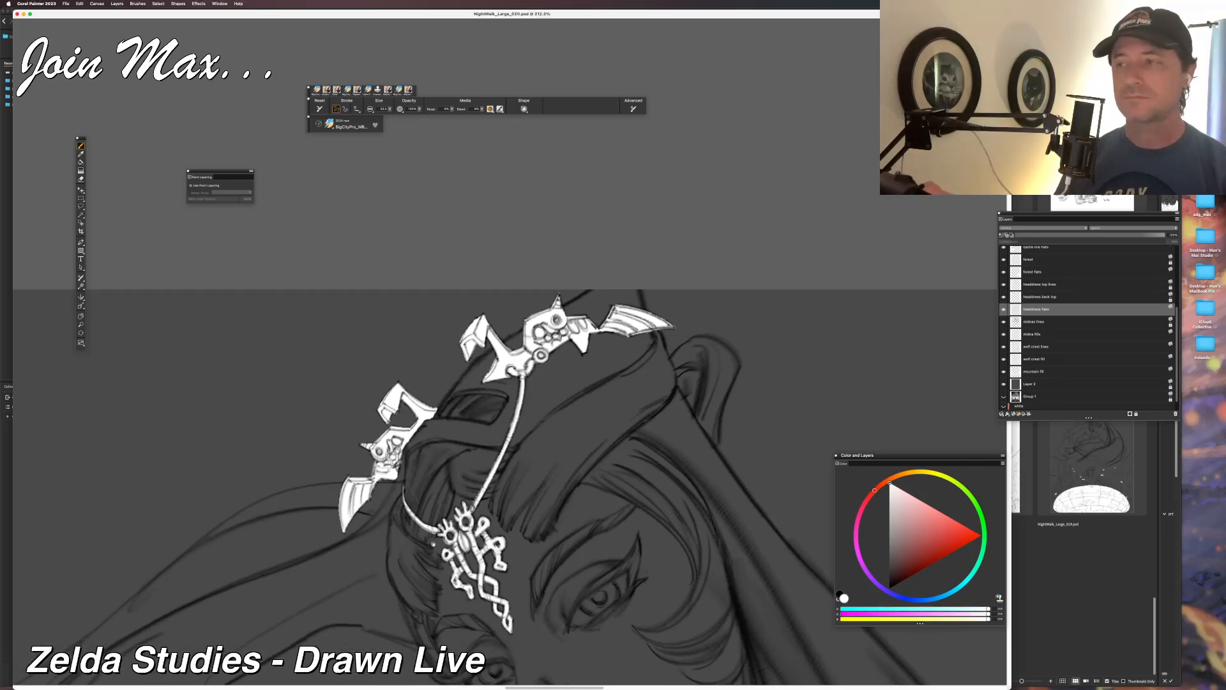
key("super+minus")
key("super+minus")
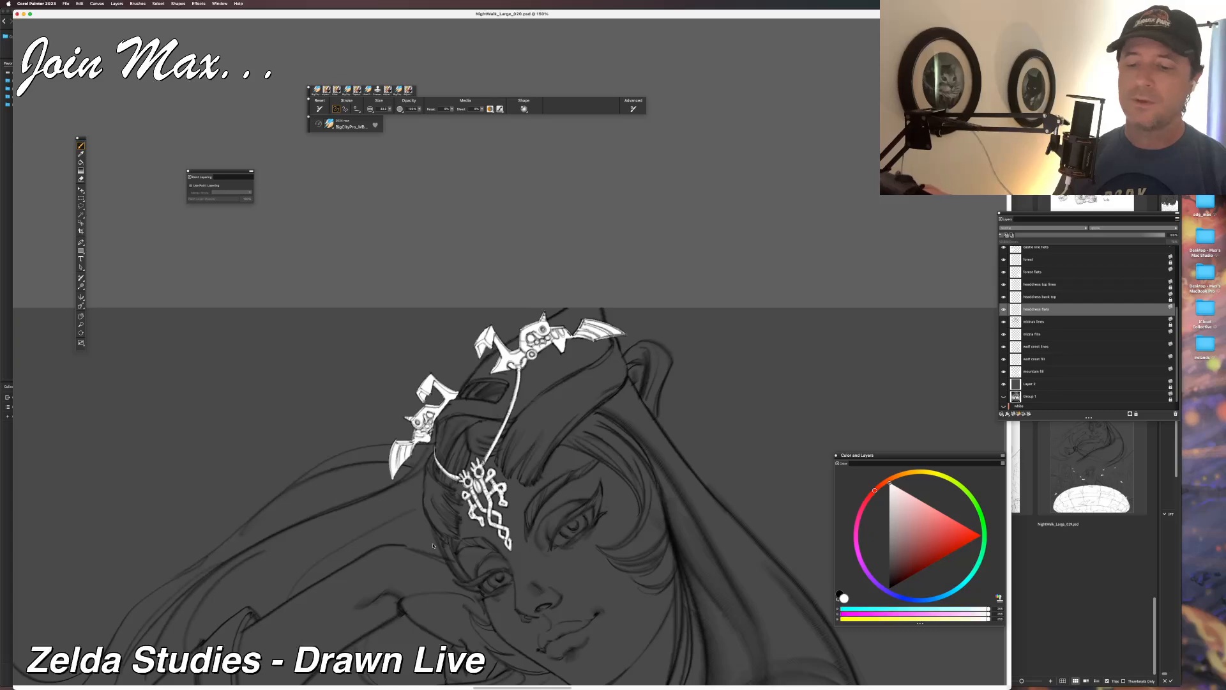
left_click(66, 4)
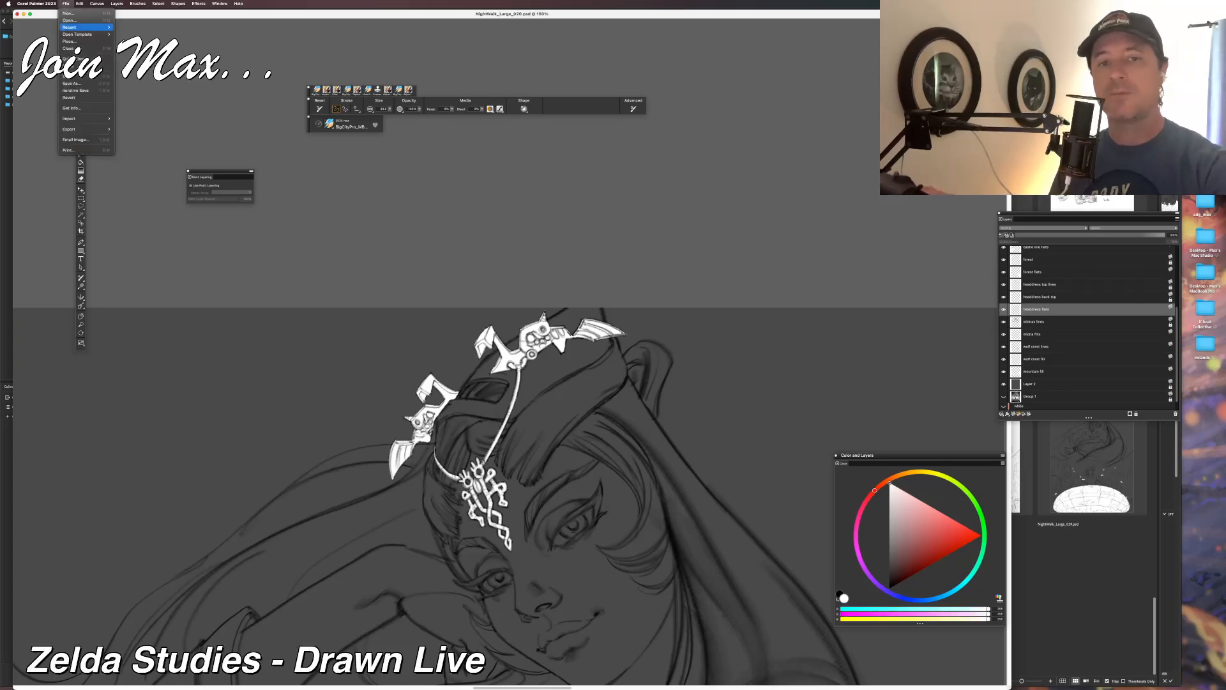
left_click(73, 91)
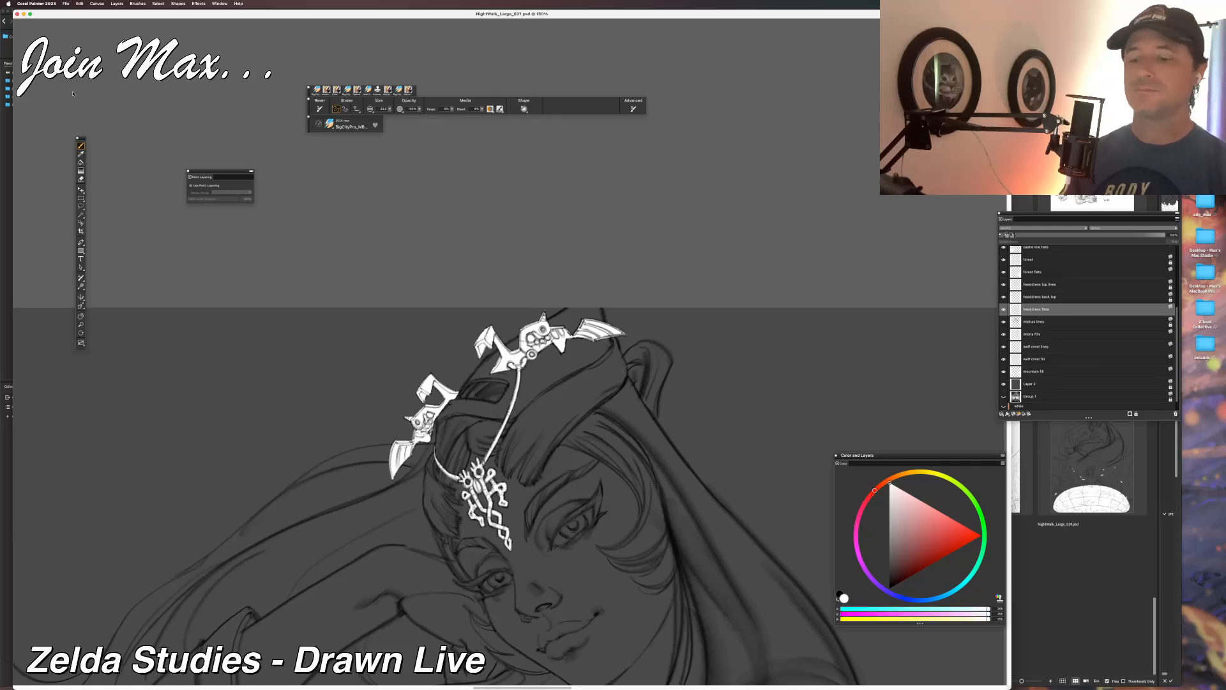
Examine the white headdress against the surrounding character sketch at several magnifications.
scroll(73, 94, "down", 4)
left_click_drag(362, 281, 314, 207)
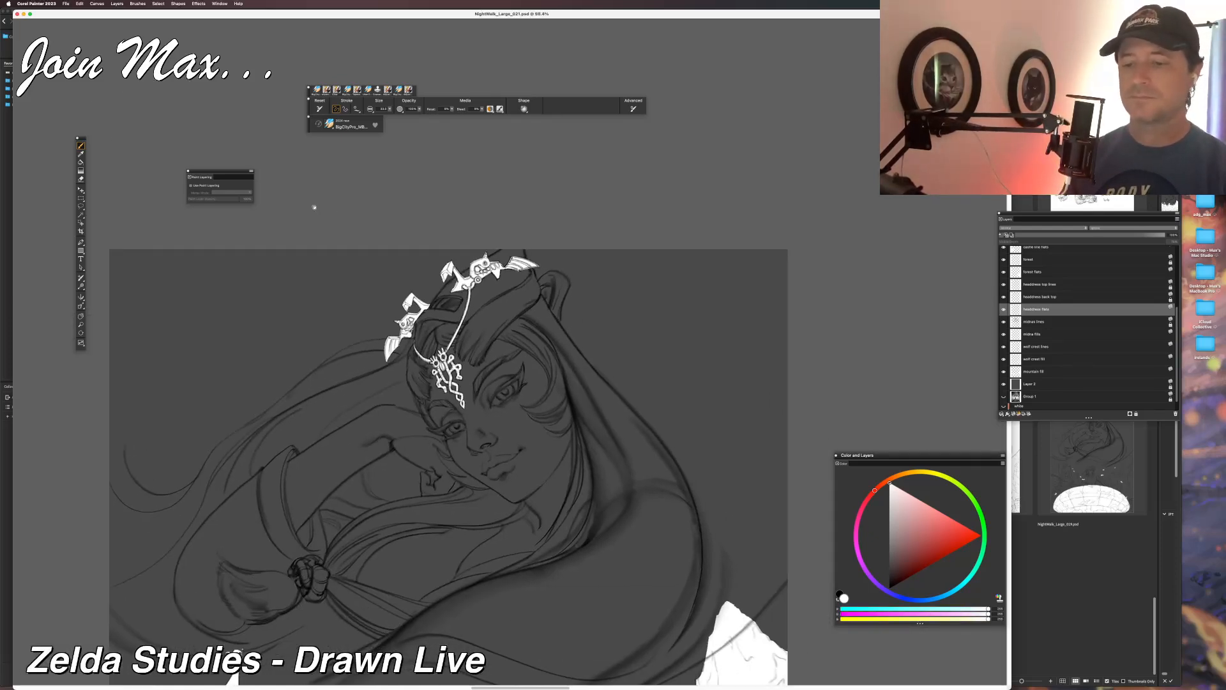
scroll(509, 351, "up", 2)
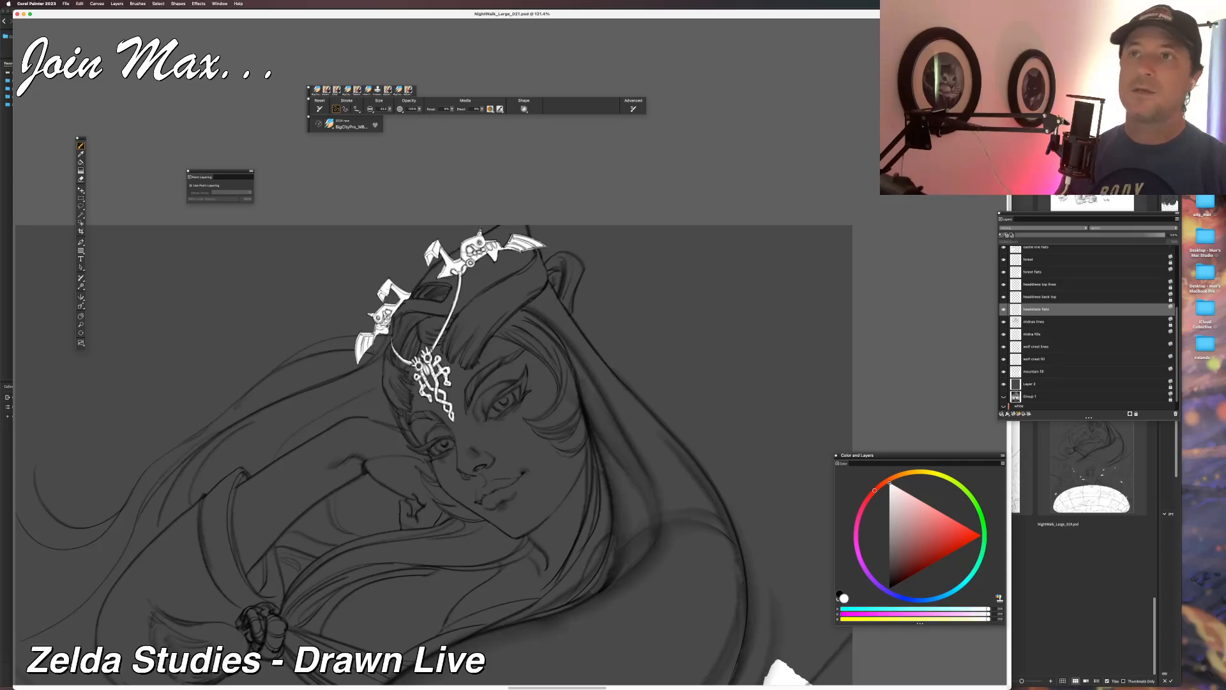
scroll(521, 367, "up", 1)
scroll(519, 361, "down", 2)
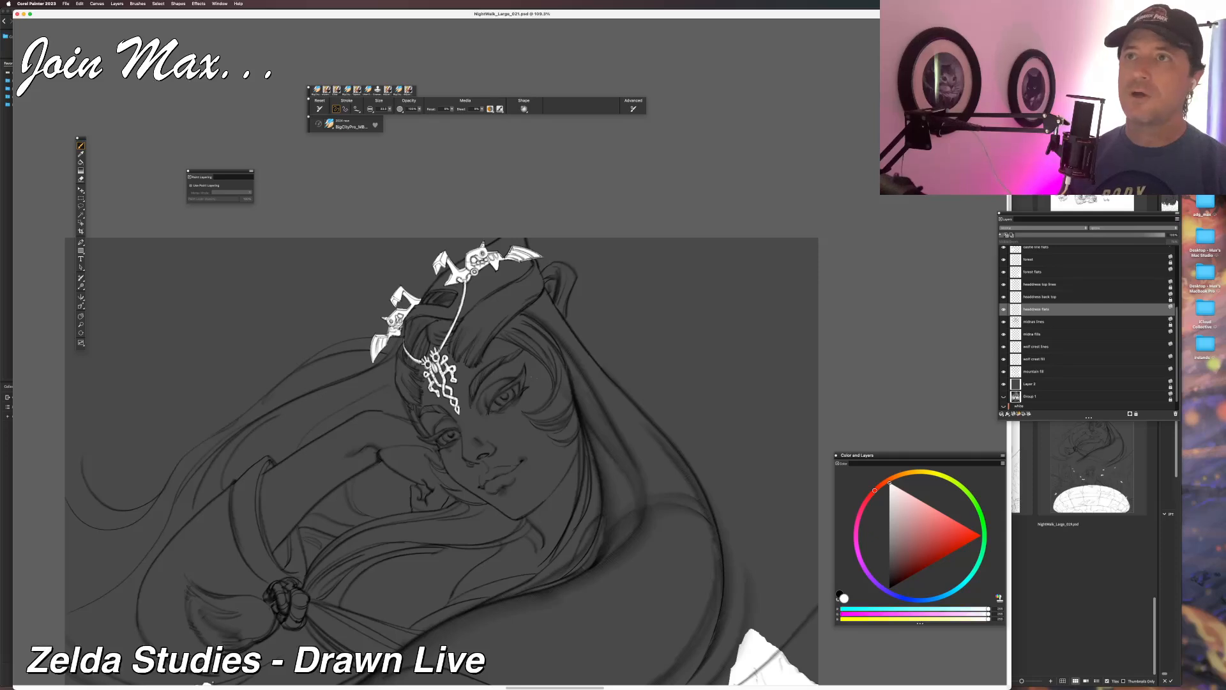
left_click_drag(523, 368, 512, 397)
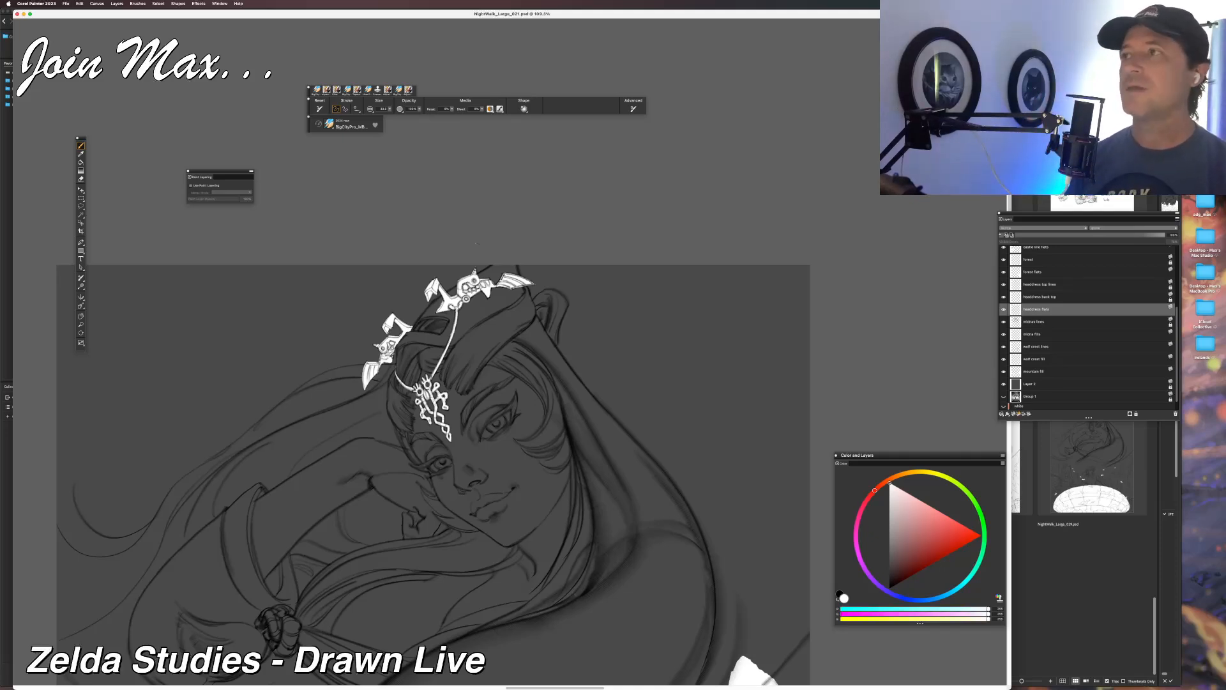
key("super+plus")
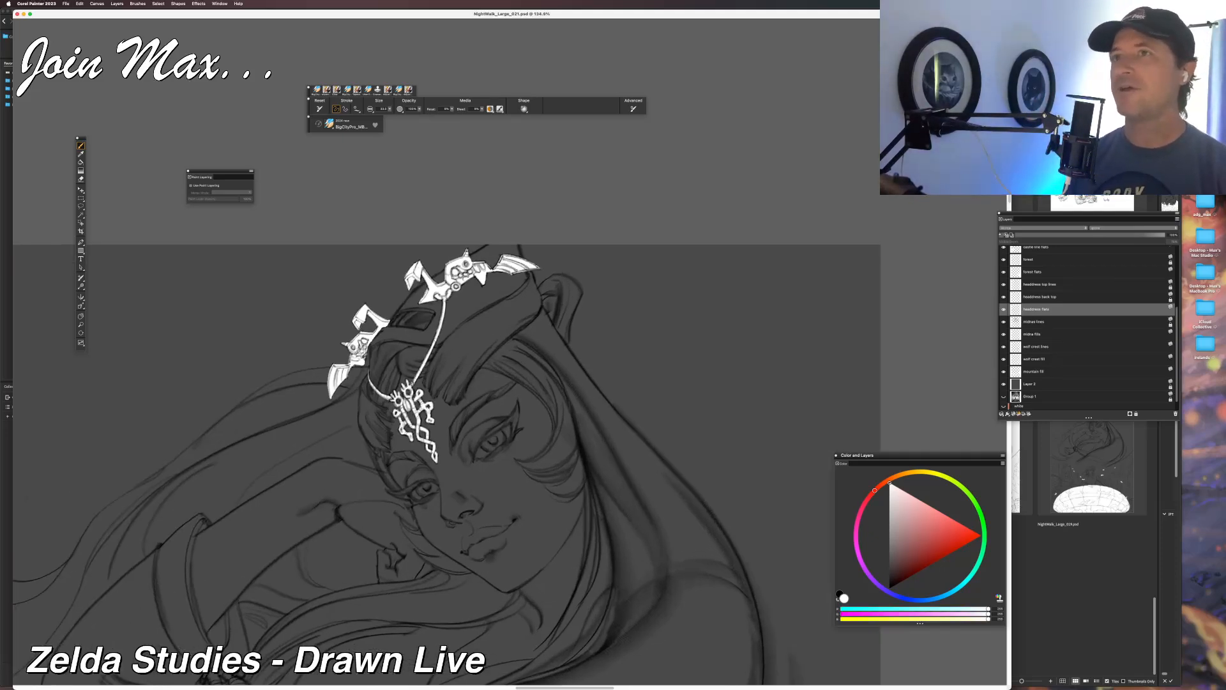
scroll(459, 305, "up", 2)
scroll(458, 383, "down", 3)
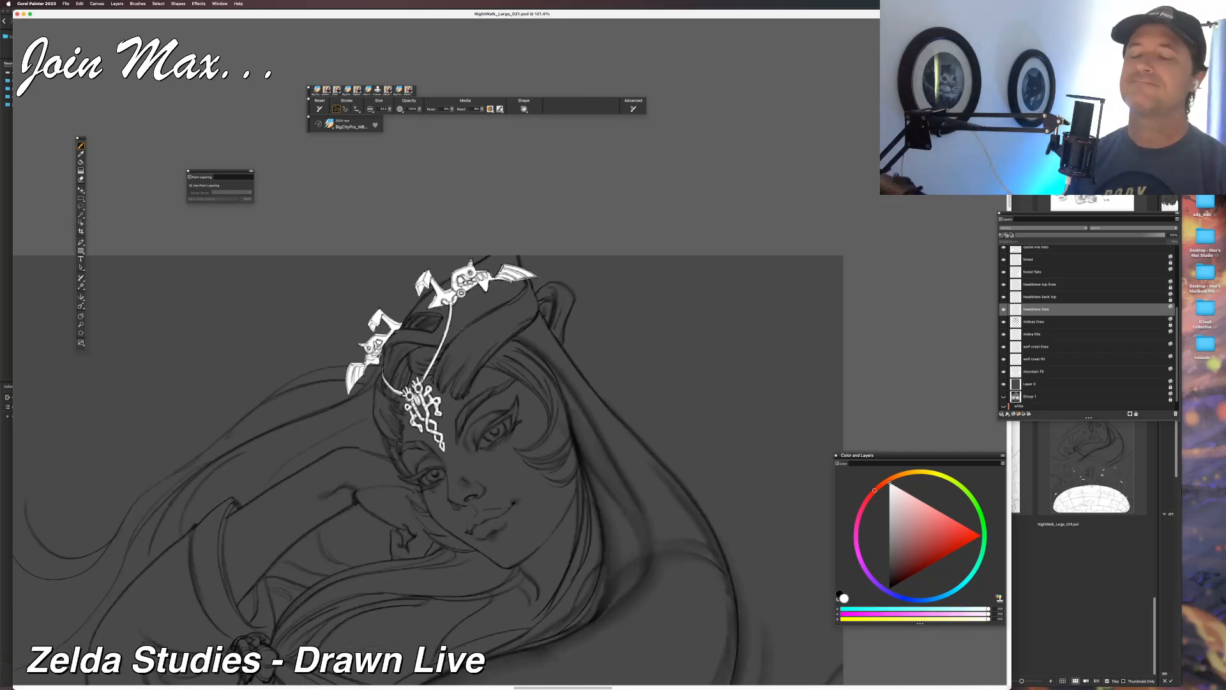
scroll(456, 445, "up", 1)
left_click_drag(457, 444, 490, 408)
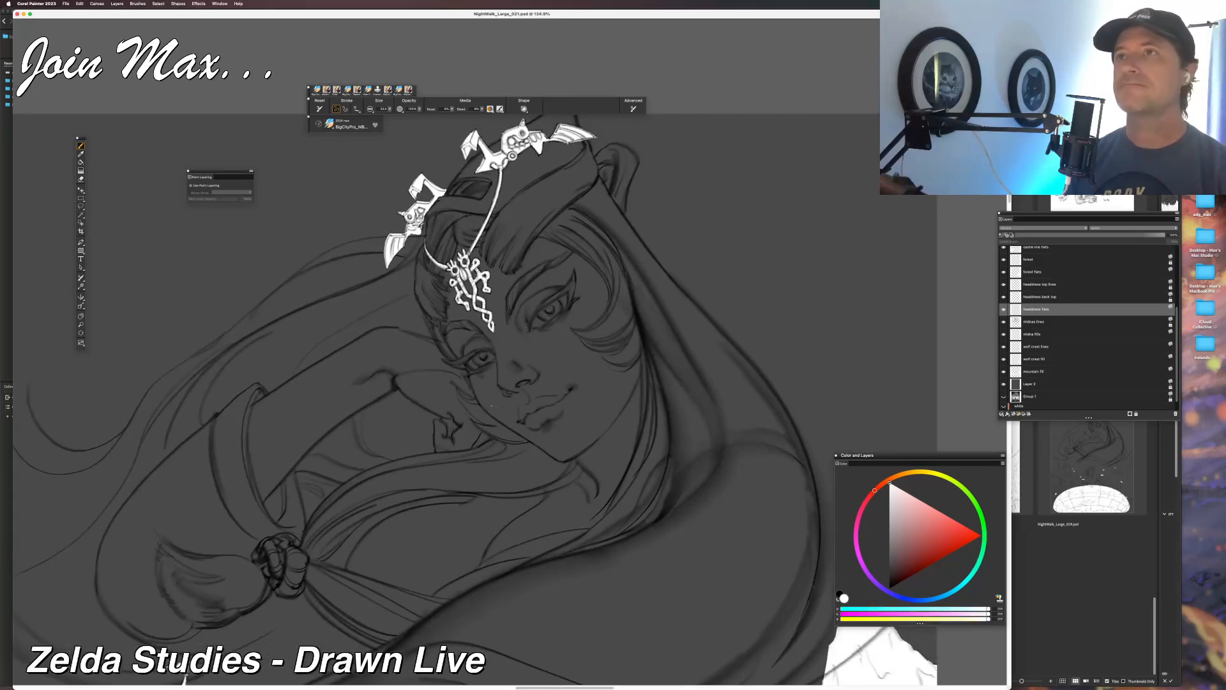
scroll(499, 401, "up", 1)
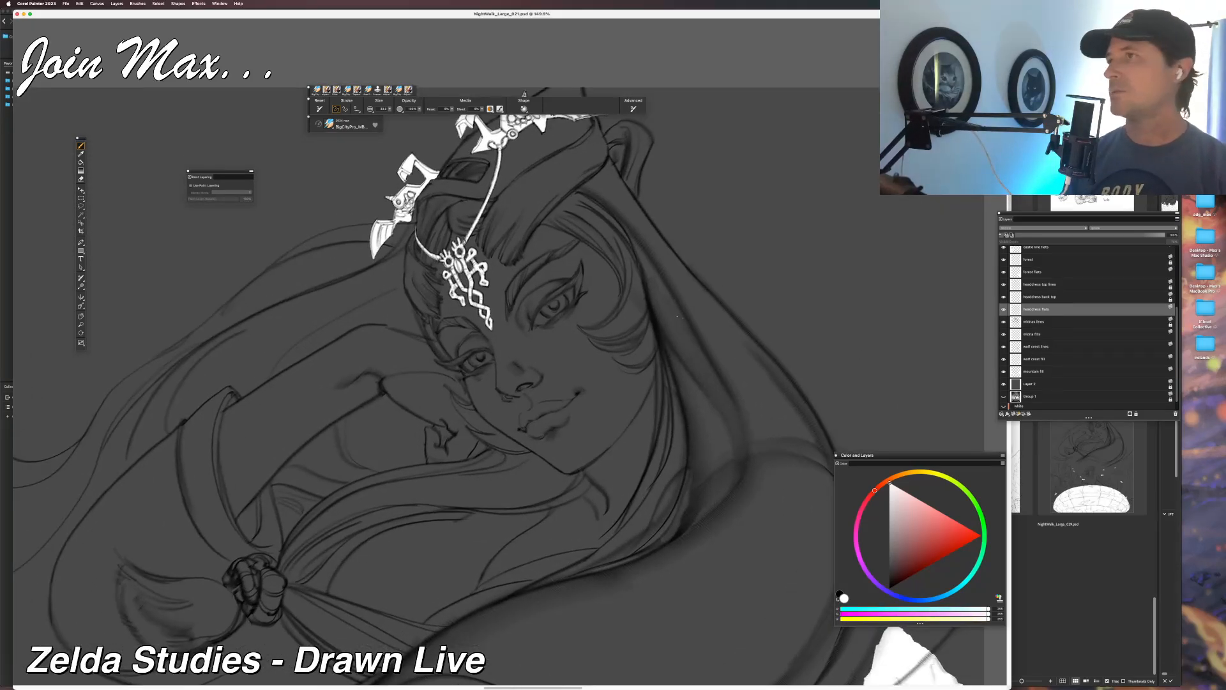
mouse_move(556, 447)
left_mouse_down()
mouse_move(482, 492)
mouse_move(556, 440)
left_mouse_up()
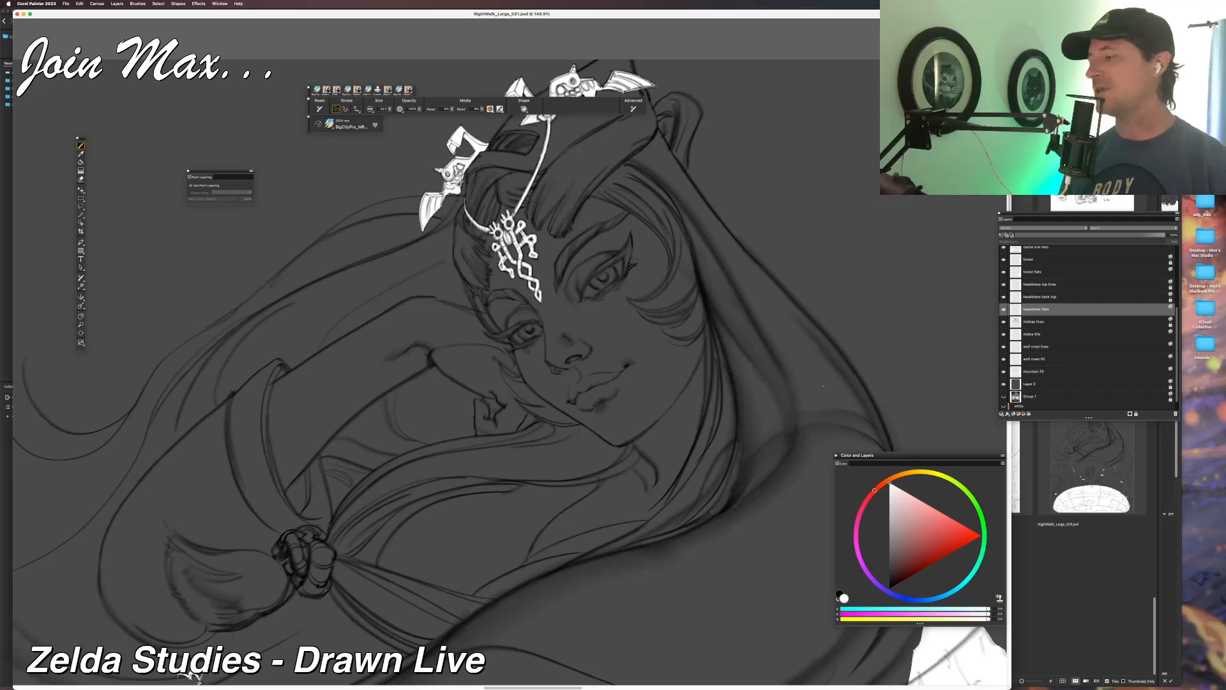
Check the headdress fill and character line layers by toggling their visibility, and make the character's fill layer below the lines active.
left_click(1004, 310)
left_click(1004, 310)
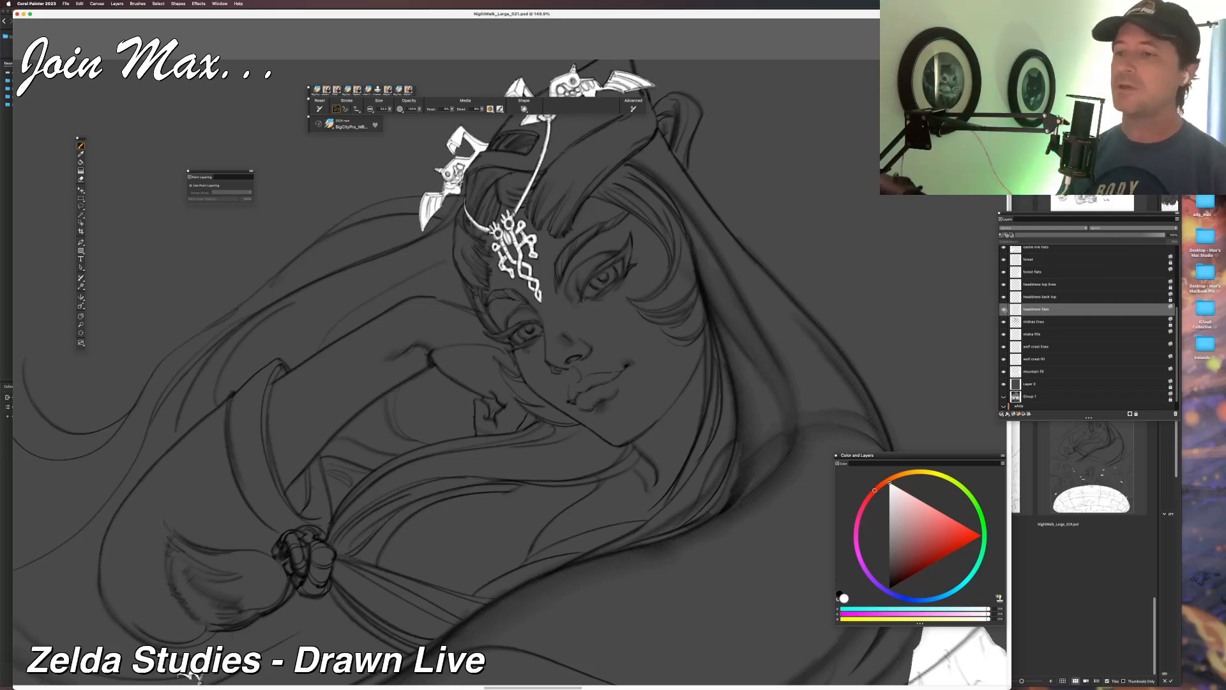
left_click(1004, 322)
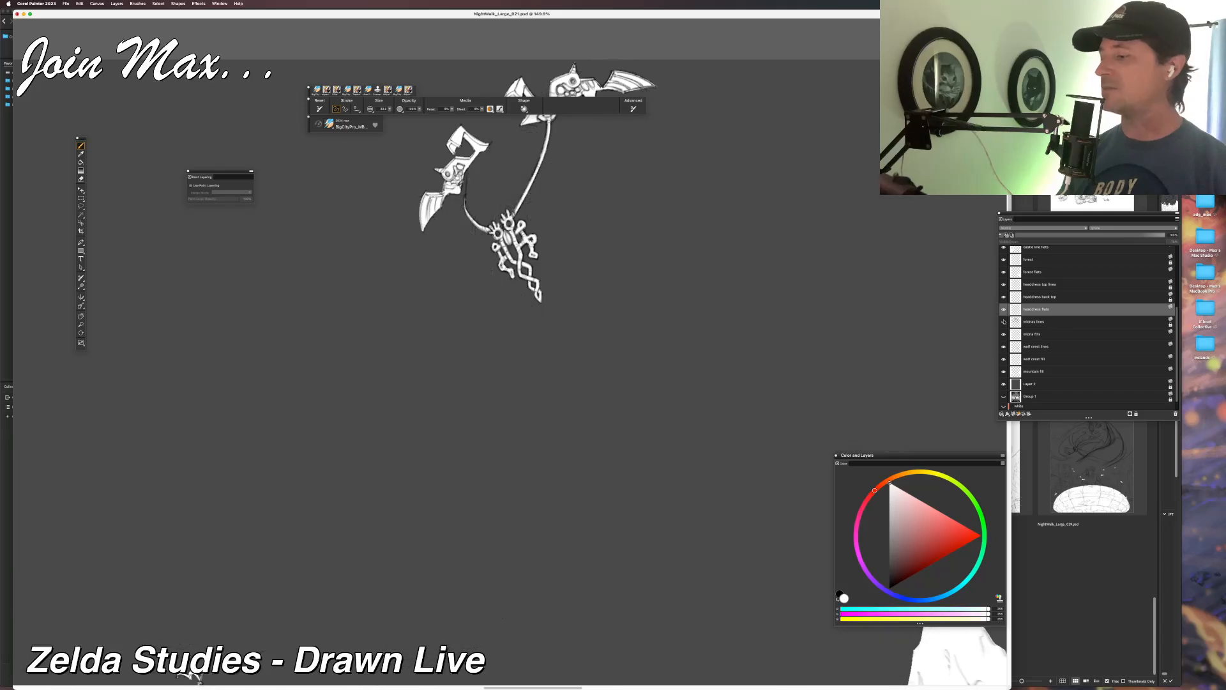
left_click(1004, 322)
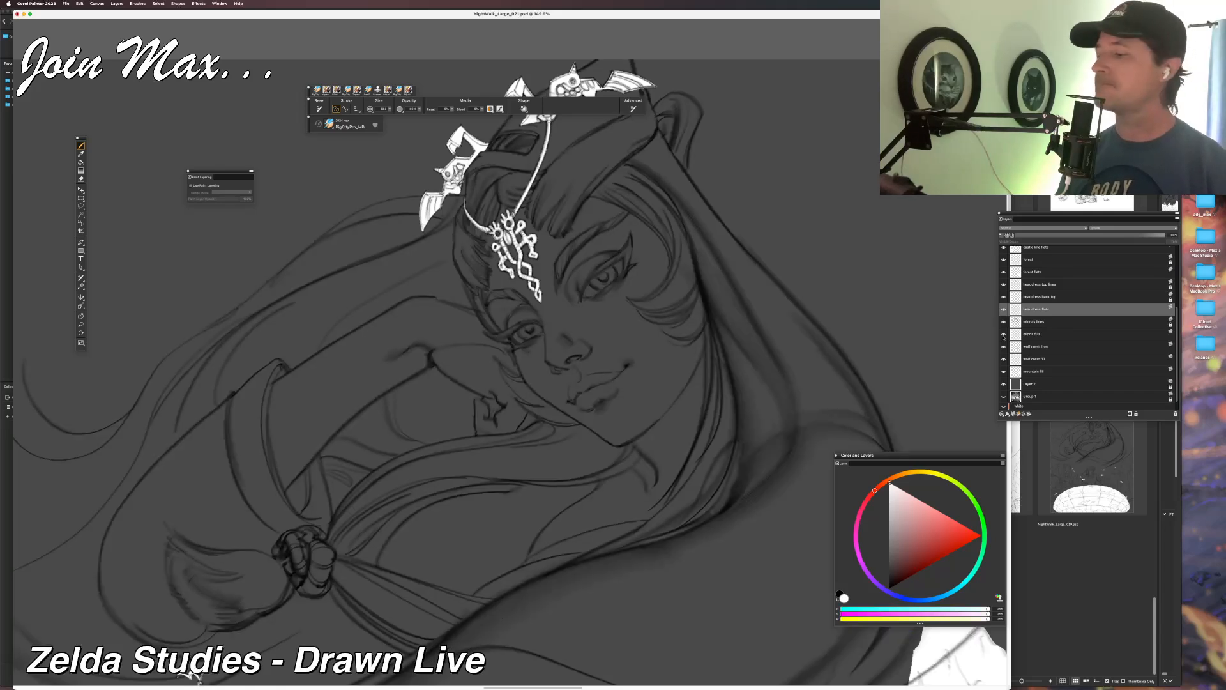
left_click(1022, 334)
left_click_drag(758, 329, 605, 400)
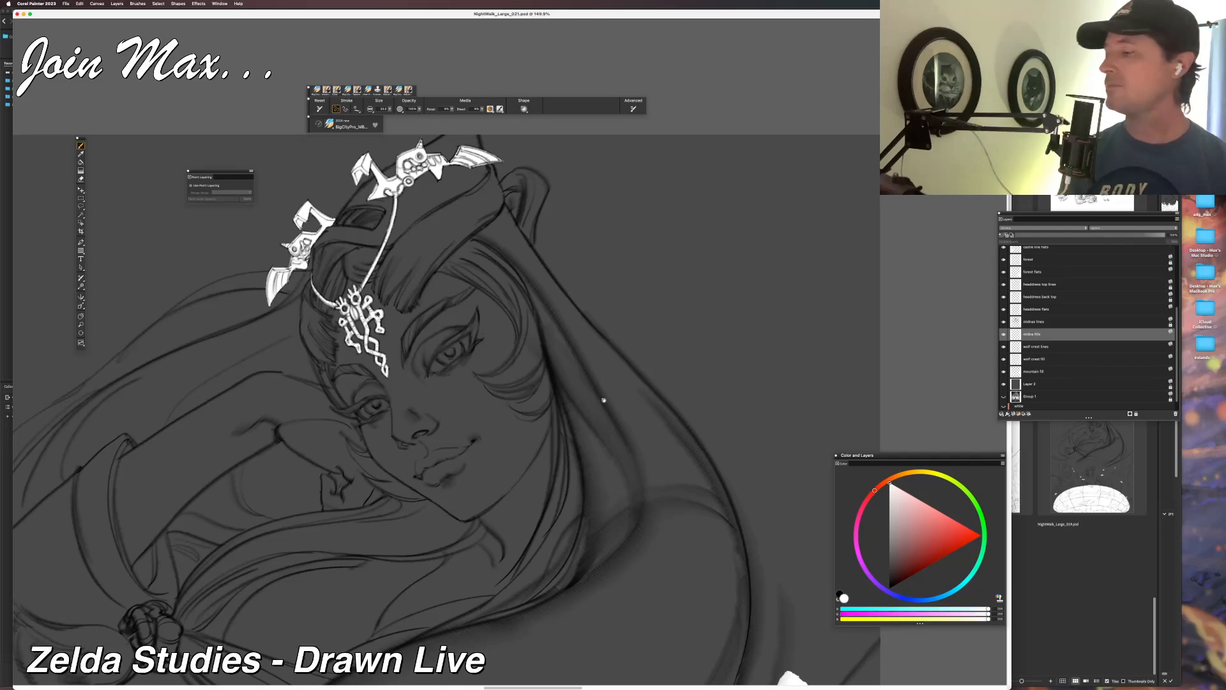
Paint a solid white fill beneath the face lines, covering the large eye, cheek, nose, lips and front hair strands.
mouse_move(439, 312)
left_mouse_down()
mouse_move(436, 402)
mouse_move(416, 382)
mouse_move(406, 388)
mouse_move(428, 417)
mouse_move(451, 395)
mouse_move(504, 402)
mouse_move(518, 441)
mouse_move(511, 492)
mouse_move(536, 534)
mouse_move(547, 485)
left_mouse_up()
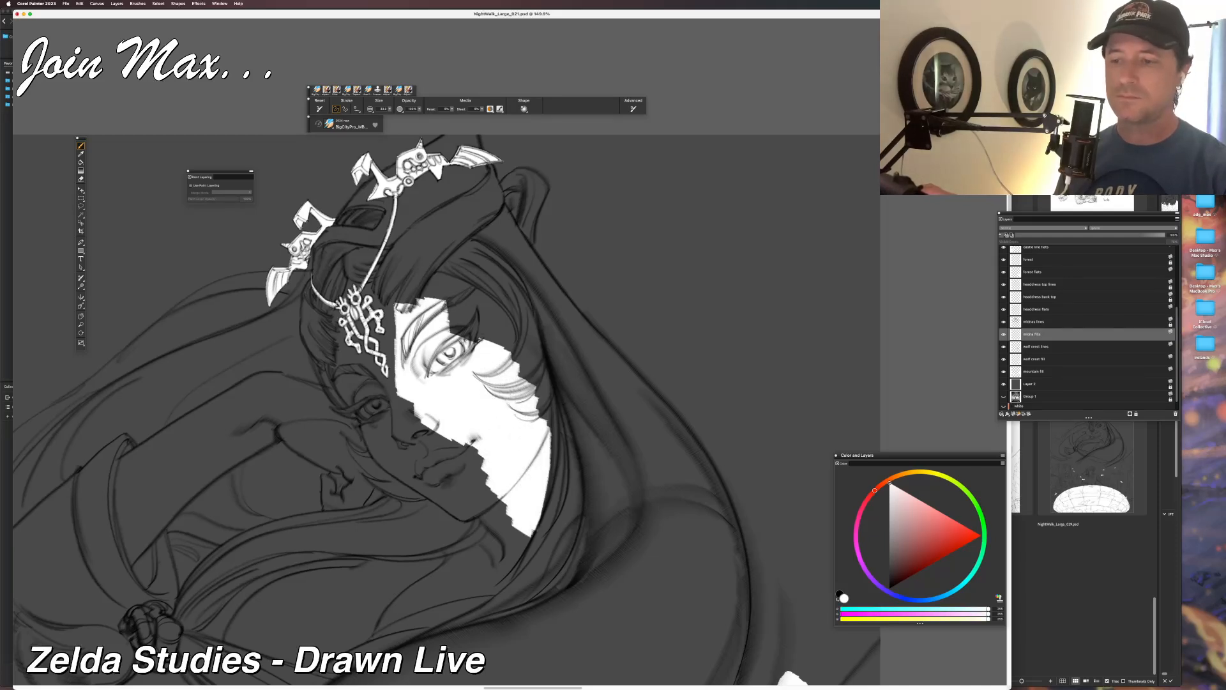
mouse_move(541, 415)
left_mouse_down()
mouse_move(508, 300)
mouse_move(457, 272)
mouse_move(434, 290)
mouse_move(441, 262)
mouse_move(402, 255)
mouse_move(383, 332)
mouse_move(396, 435)
mouse_move(504, 511)
left_mouse_up()
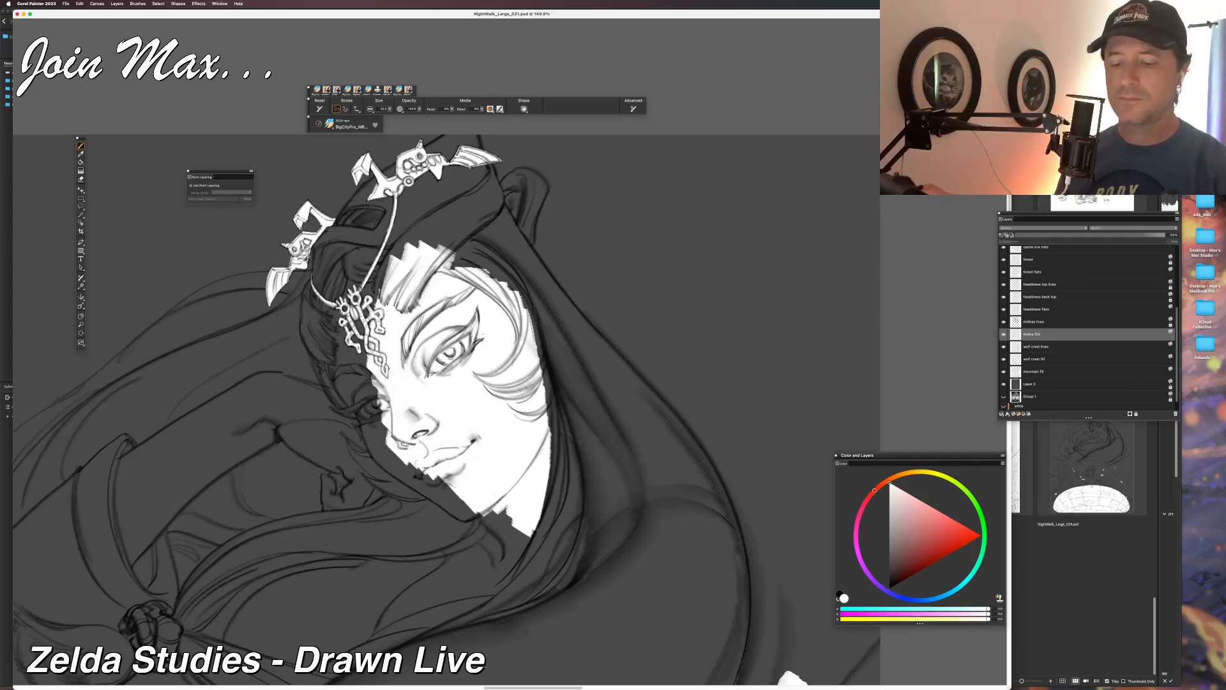
left_click_drag(345, 545, 371, 472)
mouse_move(503, 442)
left_mouse_down()
mouse_move(532, 479)
mouse_move(498, 489)
left_mouse_up()
Undo the last three strokes and paint the white fill along the jaw and down the neck to its base.
key("super+z")
key("super+z")
key("super+z")
mouse_move(500, 440)
left_mouse_down()
mouse_move(529, 468)
mouse_move(520, 441)
mouse_move(545, 462)
mouse_move(518, 506)
left_mouse_up()
left_click_drag(557, 456, 509, 521)
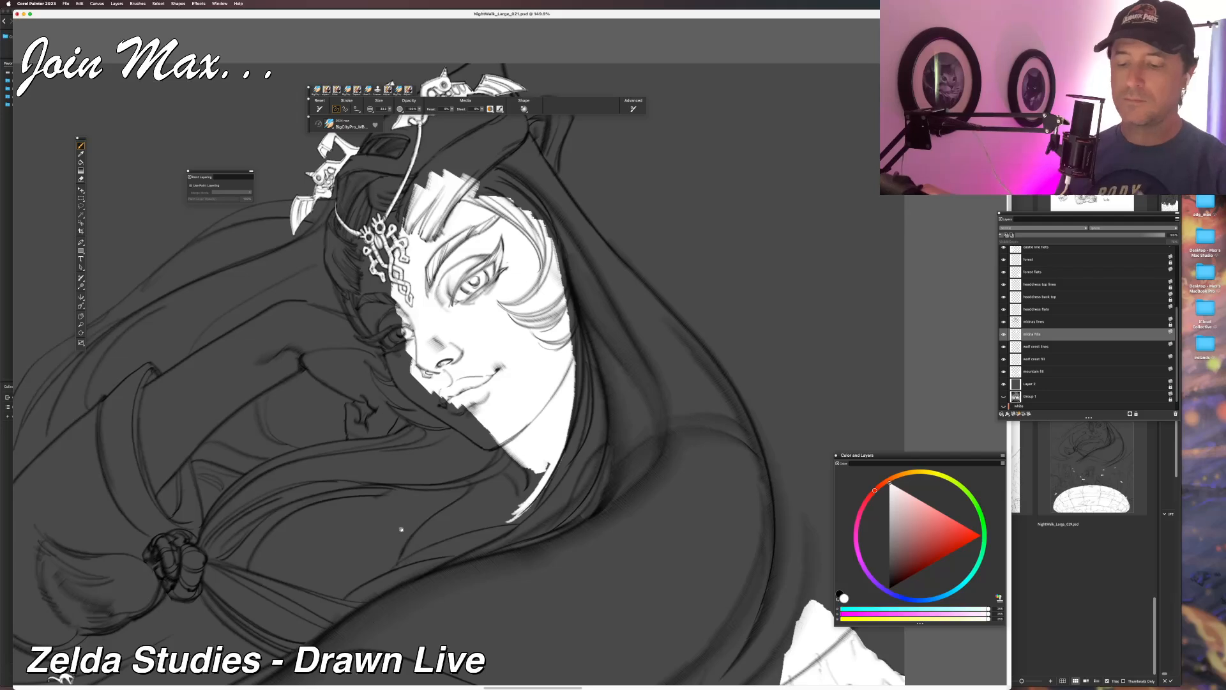
left_click_drag(408, 520, 484, 481)
mouse_move(593, 422)
left_mouse_down()
mouse_move(549, 461)
mouse_move(561, 451)
mouse_move(554, 473)
mouse_move(581, 471)
mouse_move(553, 487)
left_mouse_up()
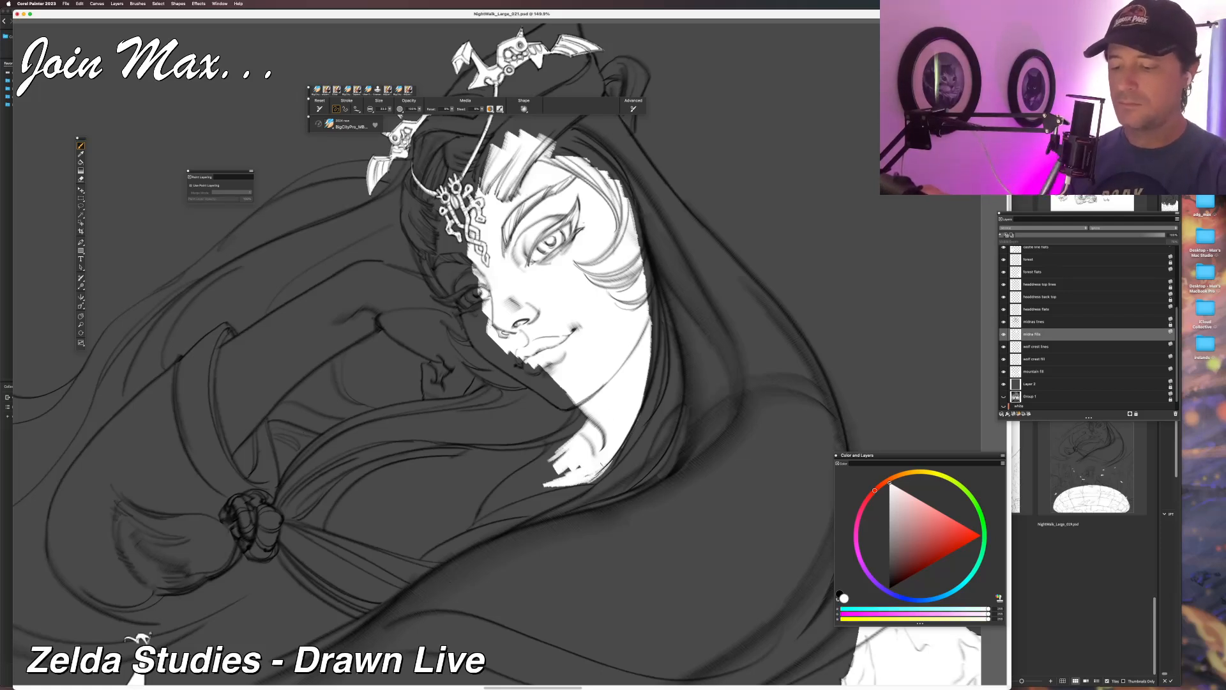
Refine the white fill along the face's outer edge beside the dark hood, undoing the first stroke.
left_click_drag(641, 402, 640, 231)
key("super+z")
left_click_drag(652, 338, 633, 213)
left_click_drag(650, 304, 637, 225)
left_click_drag(648, 282, 625, 191)
Extend the white fill from the base of the neck across the exposed upper chest, undoing the last stroke.
mouse_move(543, 428)
left_mouse_down()
mouse_move(558, 440)
mouse_move(485, 503)
left_mouse_up()
left_click_drag(524, 467, 500, 503)
left_click_drag(570, 438, 529, 492)
mouse_move(606, 465)
left_mouse_down()
mouse_move(593, 483)
mouse_move(592, 447)
mouse_move(623, 438)
mouse_move(598, 481)
left_mouse_up()
key("super+z")
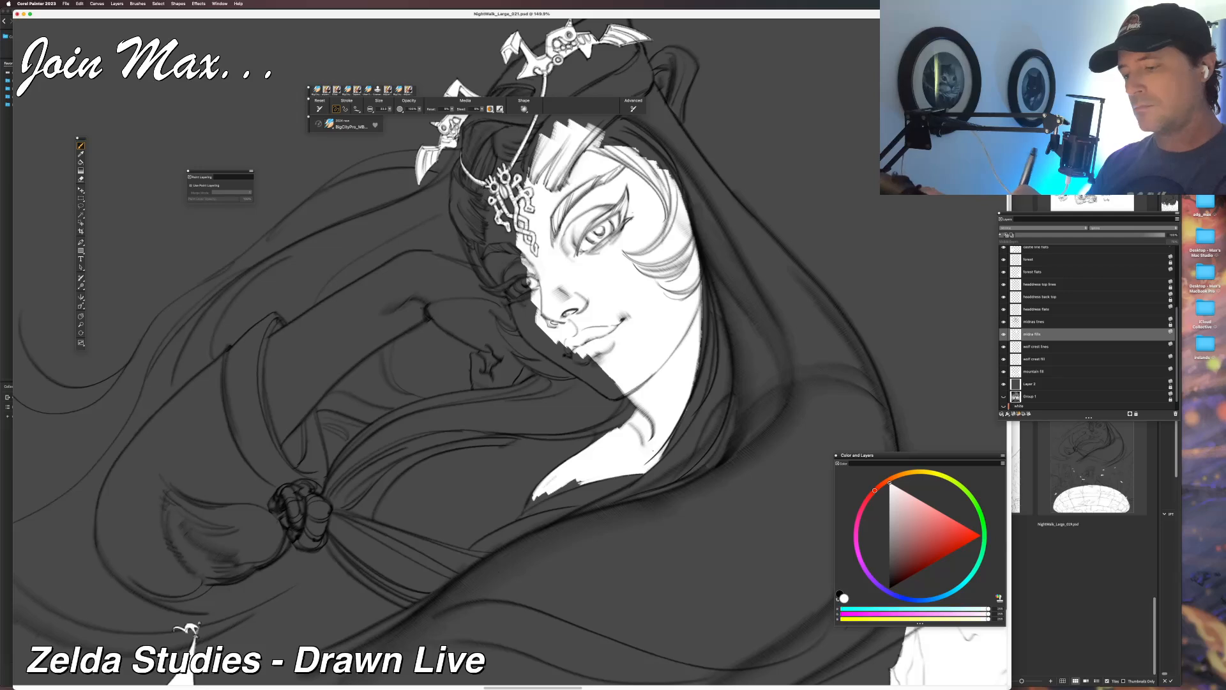
Fill the pointed end of the exposed chest area white up to its outlines, undoing stray strokes.
mouse_move(583, 483)
left_mouse_down()
mouse_move(540, 502)
mouse_move(554, 491)
left_mouse_up()
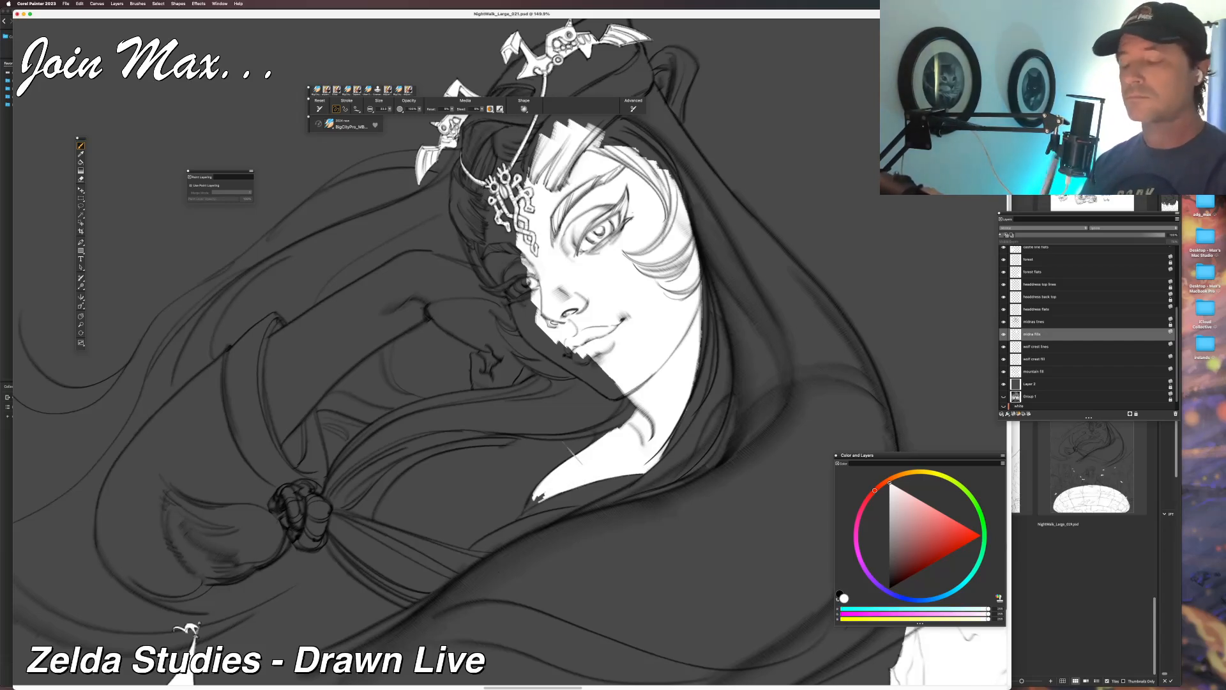
left_click_drag(540, 493, 524, 507)
key("super+z")
key("super+z")
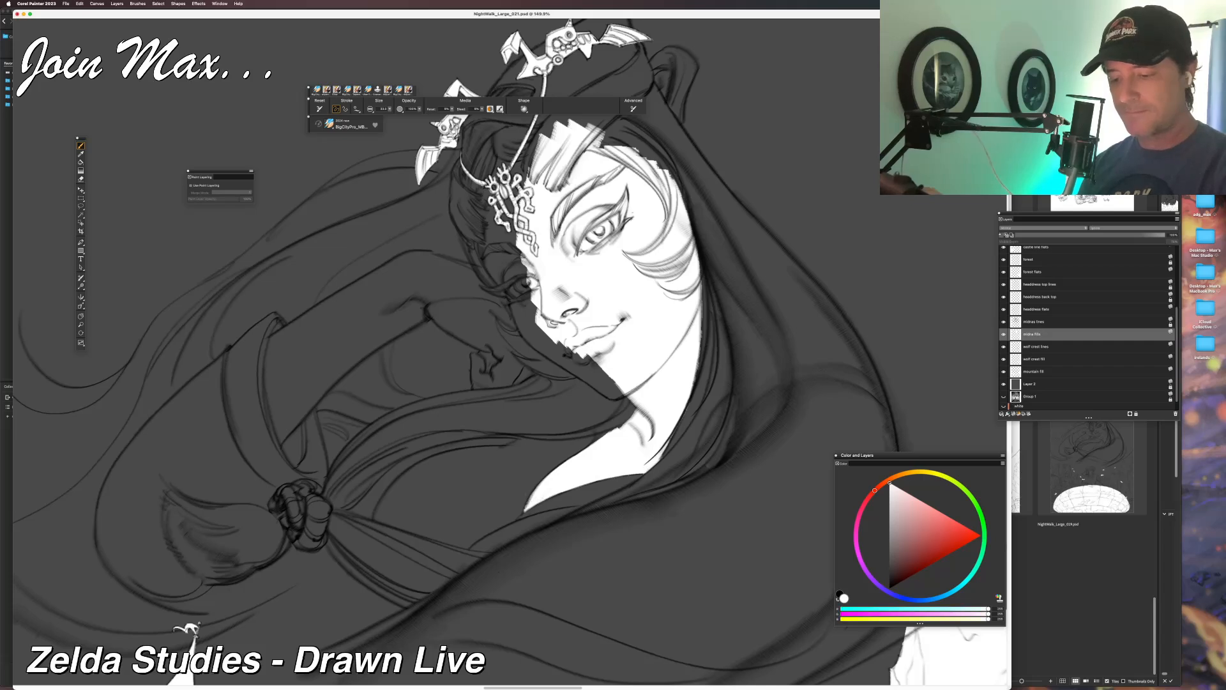
key("super+z")
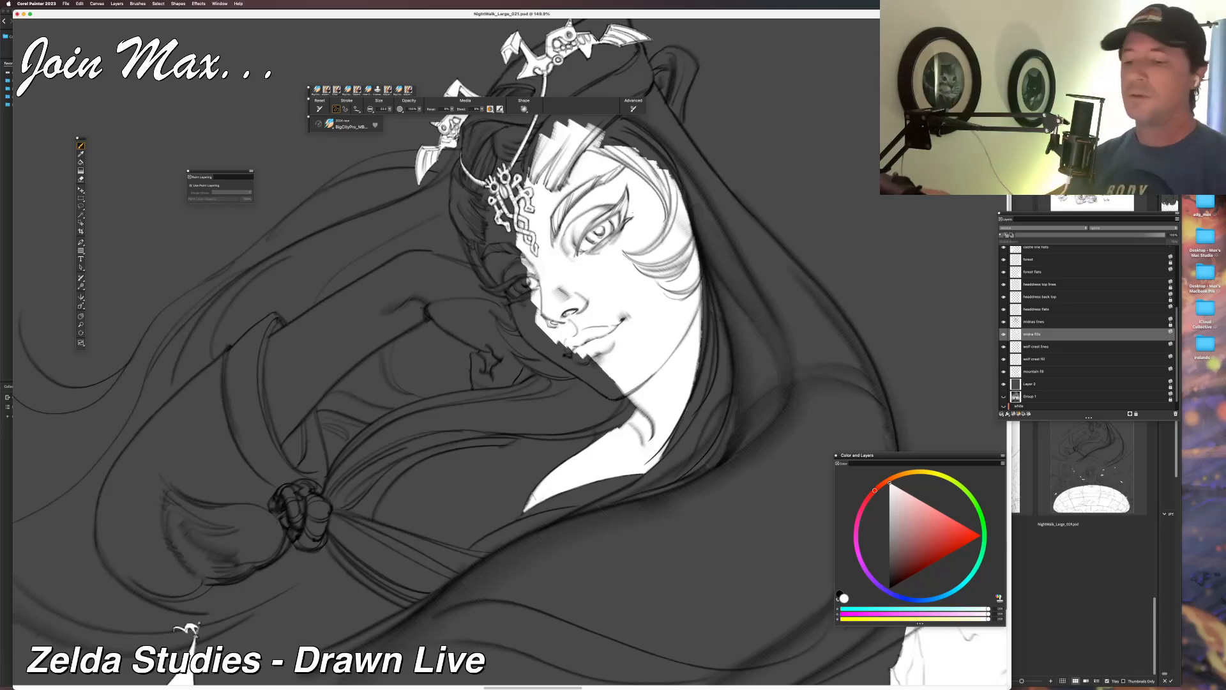
Paint white across the forehead and front hair, and smooth the fill's edge along the hair strands at the temple.
left_click_drag(428, 488, 334, 652)
mouse_move(424, 406)
left_mouse_down()
mouse_move(404, 359)
mouse_move(421, 314)
mouse_move(465, 272)
mouse_move(505, 269)
mouse_move(540, 307)
mouse_move(529, 287)
left_mouse_up()
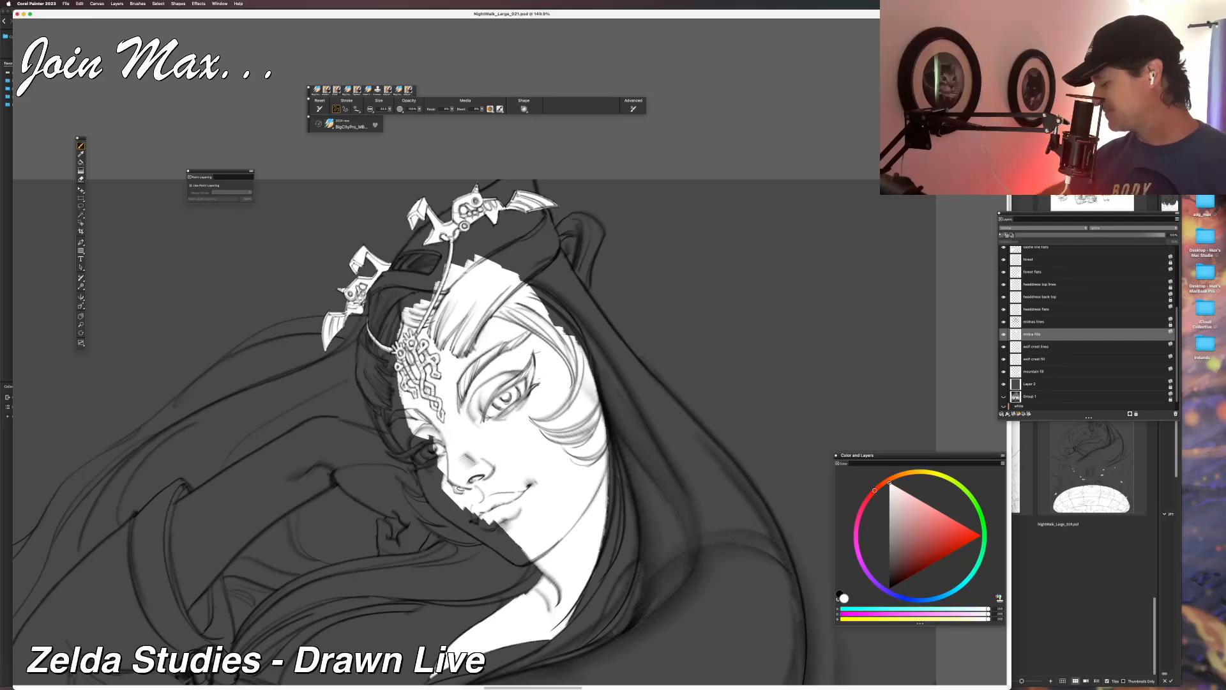
mouse_move(568, 334)
left_mouse_down()
mouse_move(548, 306)
mouse_move(544, 263)
mouse_move(542, 302)
left_mouse_up()
key("super+z")
left_click_drag(584, 356, 519, 278)
left_click_drag(585, 354, 556, 300)
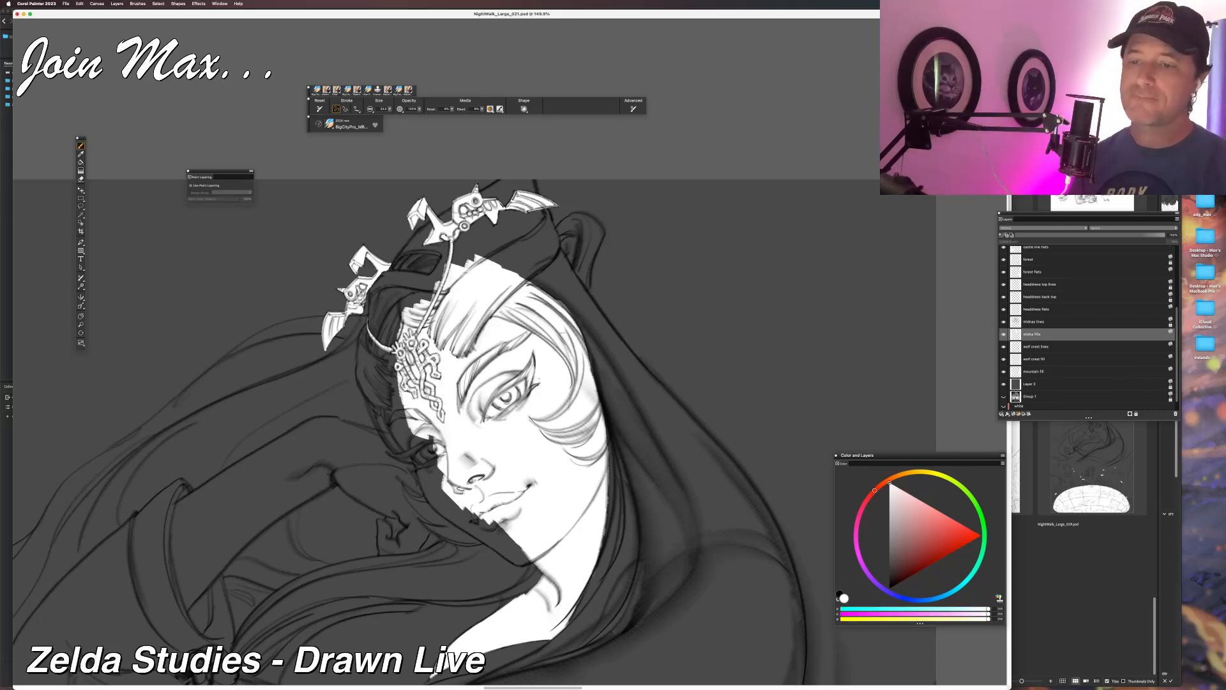
Lasso the excess white above the front hair lock, delete it, clear the selection and return to the Brush tool.
key("space")
mouse_move(468, 252)
left_mouse_down()
mouse_move(527, 301)
mouse_move(497, 310)
mouse_move(535, 291)
left_mouse_up()
key("l")
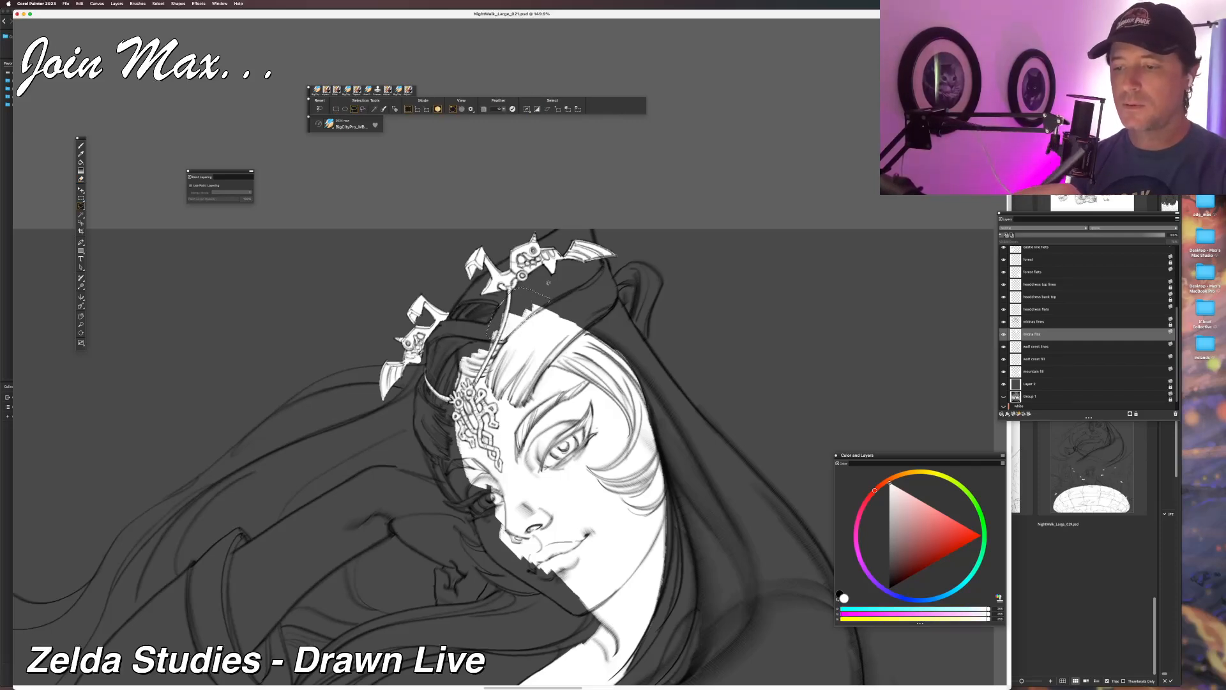
key("Delete")
key("super+d")
key("b")
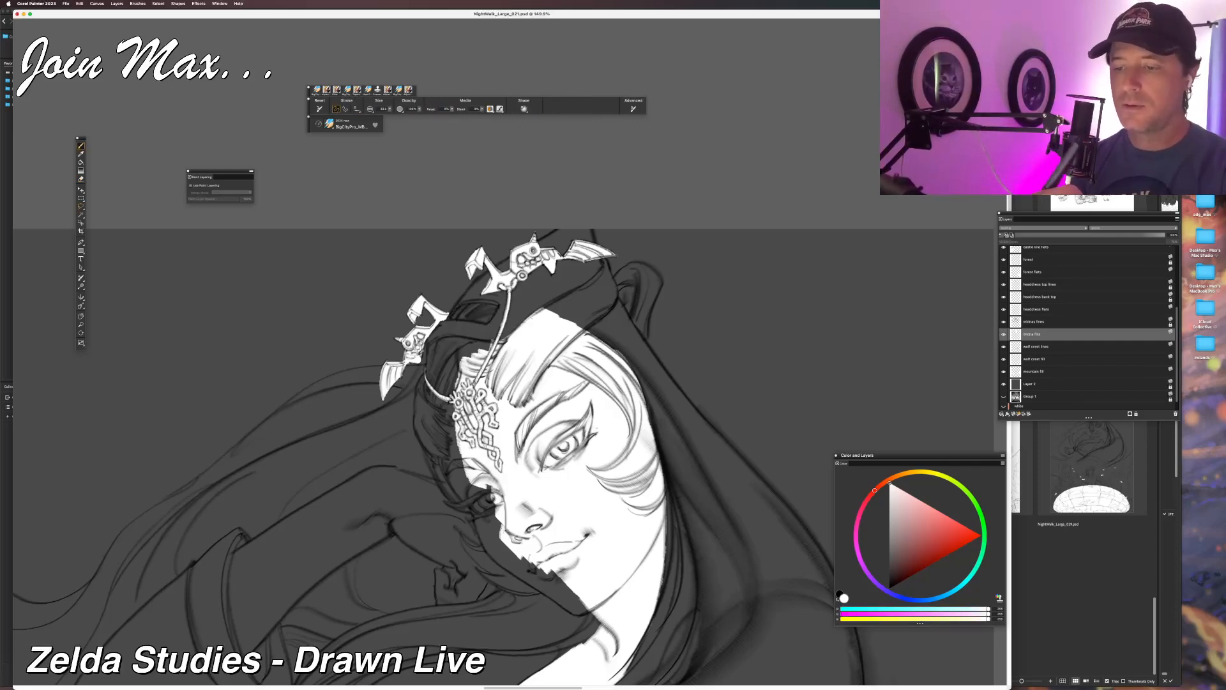
key("n")
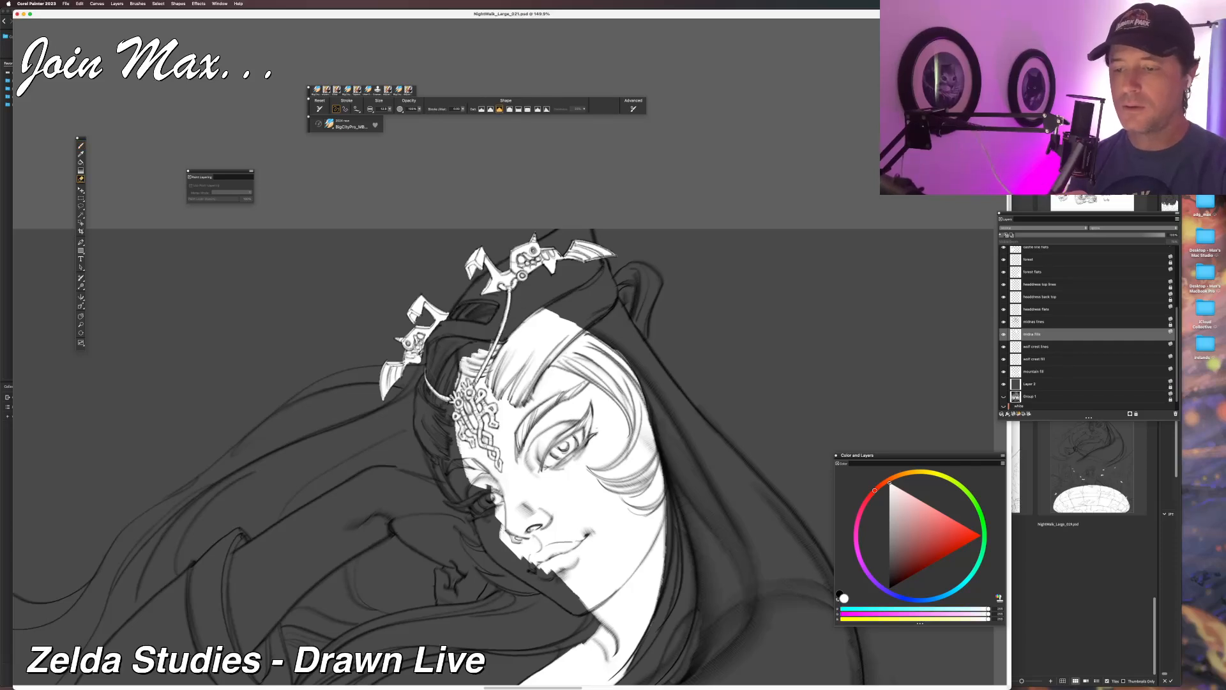
key("b")
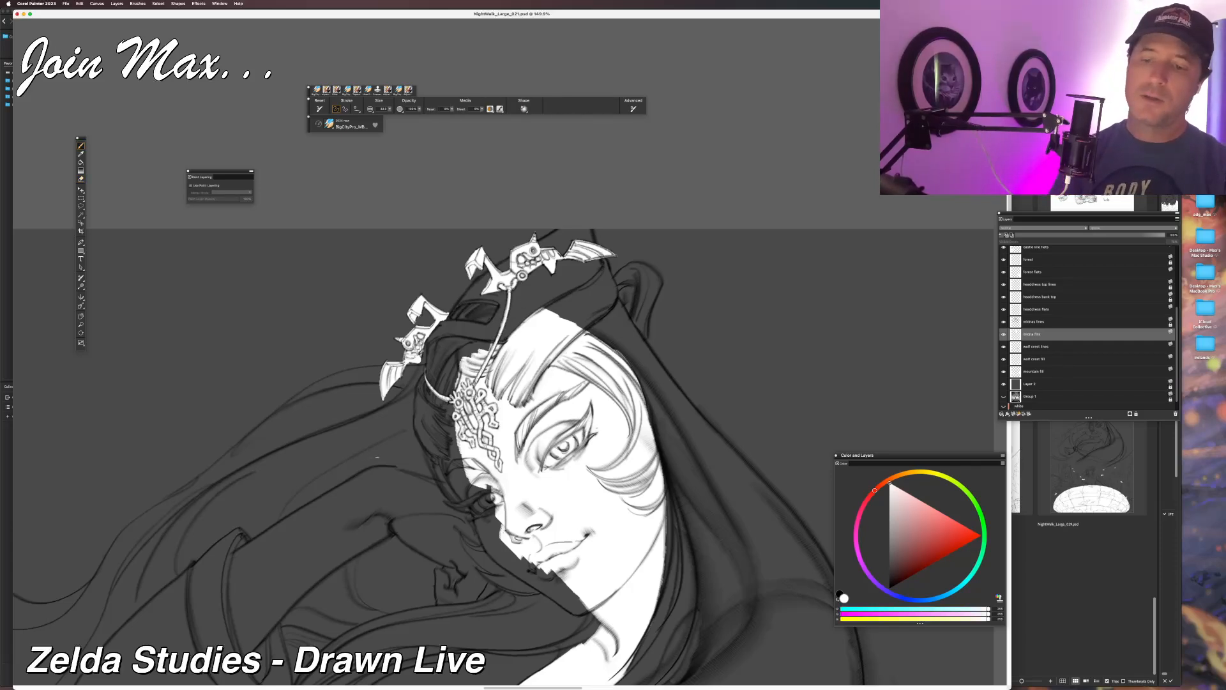
Fill the forehead behind the hanging ornament and the long swept hair lock up to the headdress wing with white.
left_click_drag(456, 443, 452, 364)
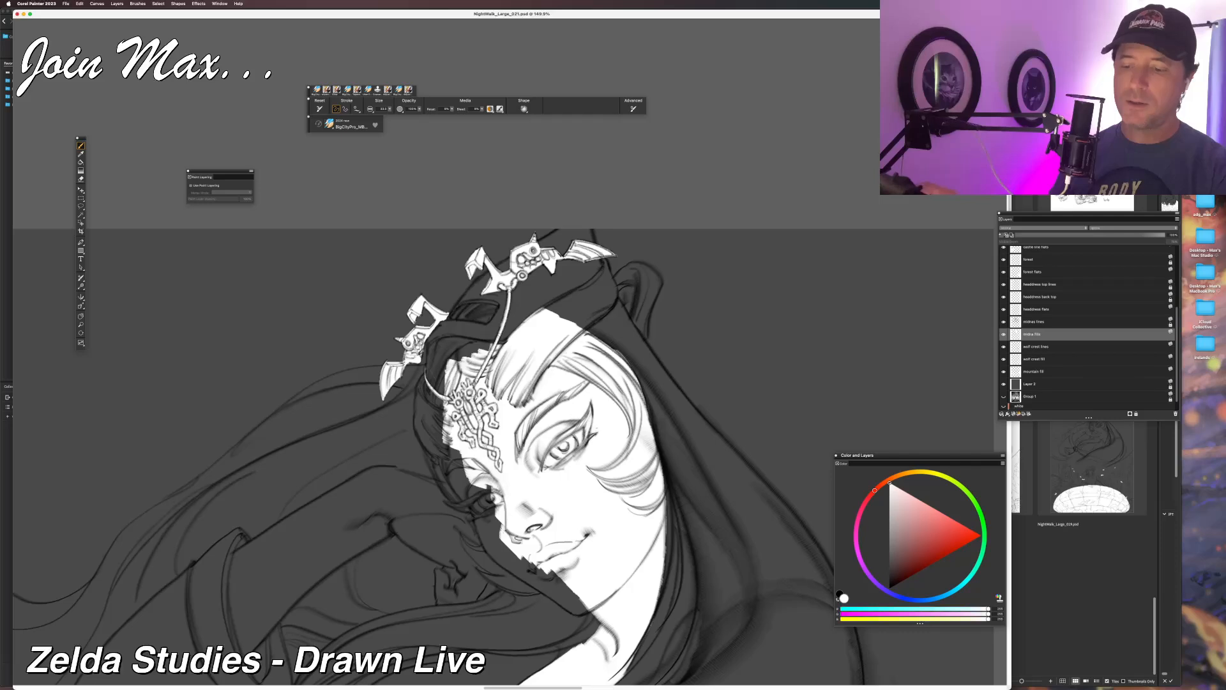
left_click_drag(588, 332, 614, 349)
left_click_drag(443, 375, 389, 478)
mouse_move(533, 428)
left_mouse_down()
mouse_move(557, 402)
mouse_move(531, 433)
mouse_move(556, 415)
left_mouse_up()
left_click_drag(559, 407, 549, 366)
mouse_move(549, 366)
left_mouse_down()
mouse_move(560, 410)
mouse_move(529, 373)
mouse_move(541, 369)
mouse_move(527, 395)
left_mouse_up()
mouse_move(546, 376)
left_mouse_down()
mouse_move(488, 413)
mouse_move(529, 430)
left_mouse_up()
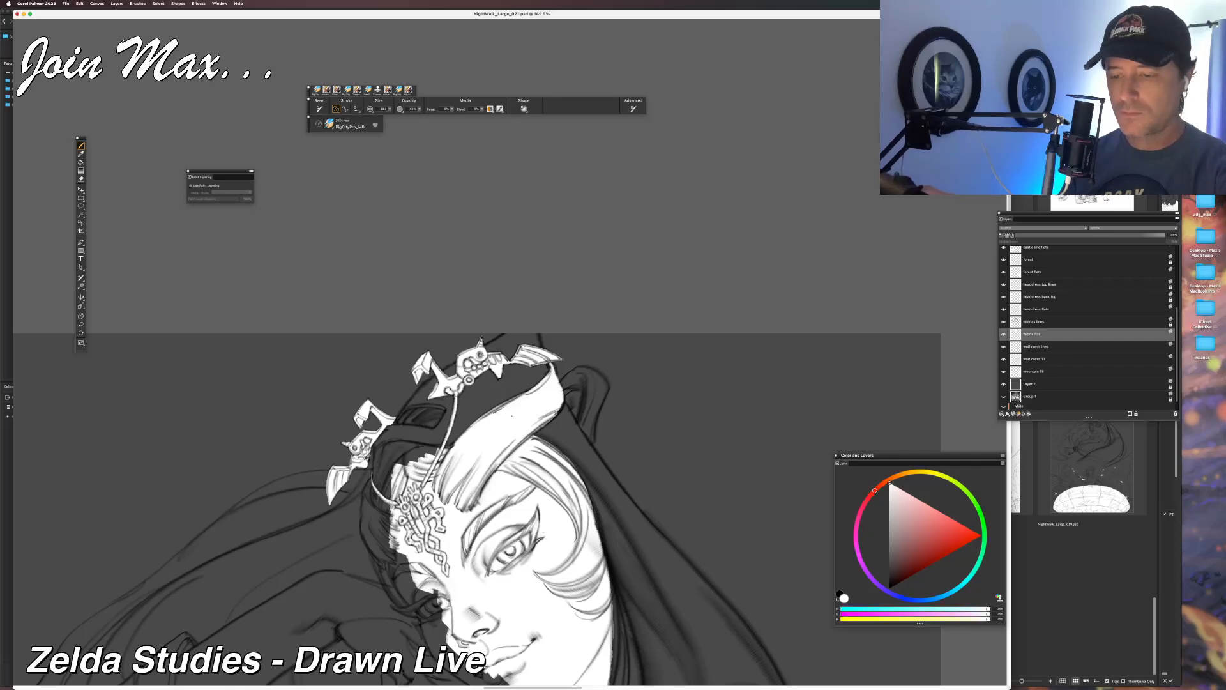
Paint white inside the eye-shaped opening on the hood between the two winged headdress ornaments.
mouse_move(371, 482)
left_mouse_down()
mouse_move(379, 405)
mouse_move(335, 521)
left_mouse_up()
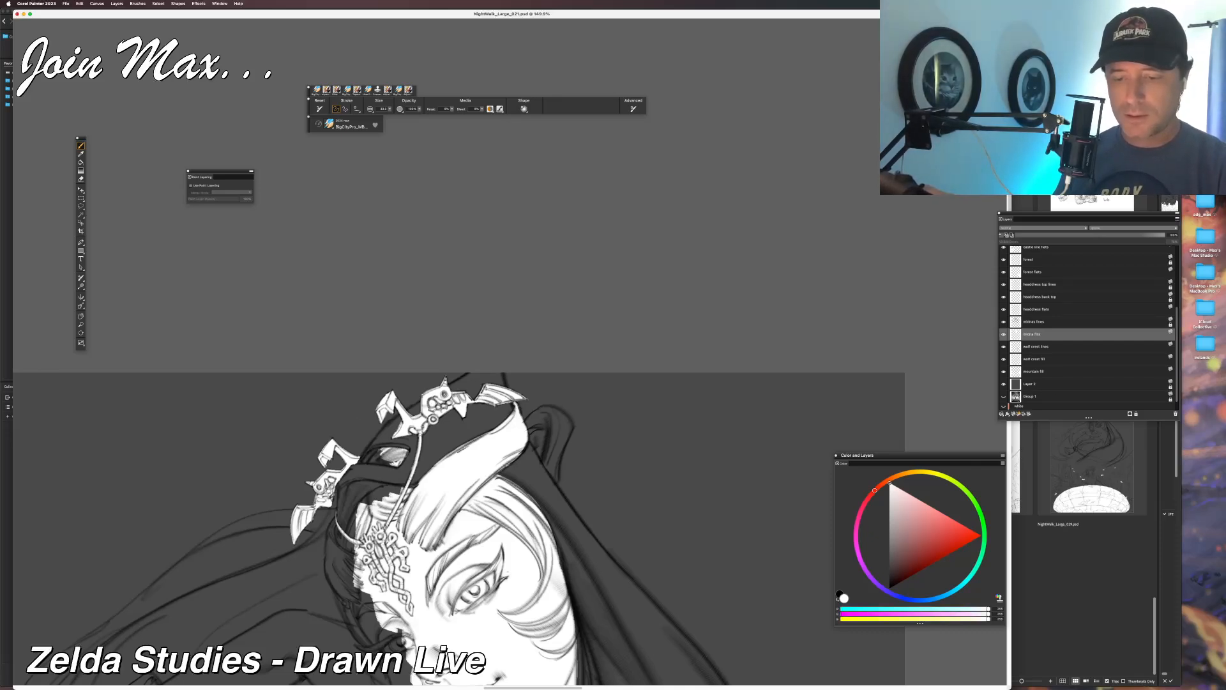
key("super+plus")
left_click_drag(292, 487, 349, 431)
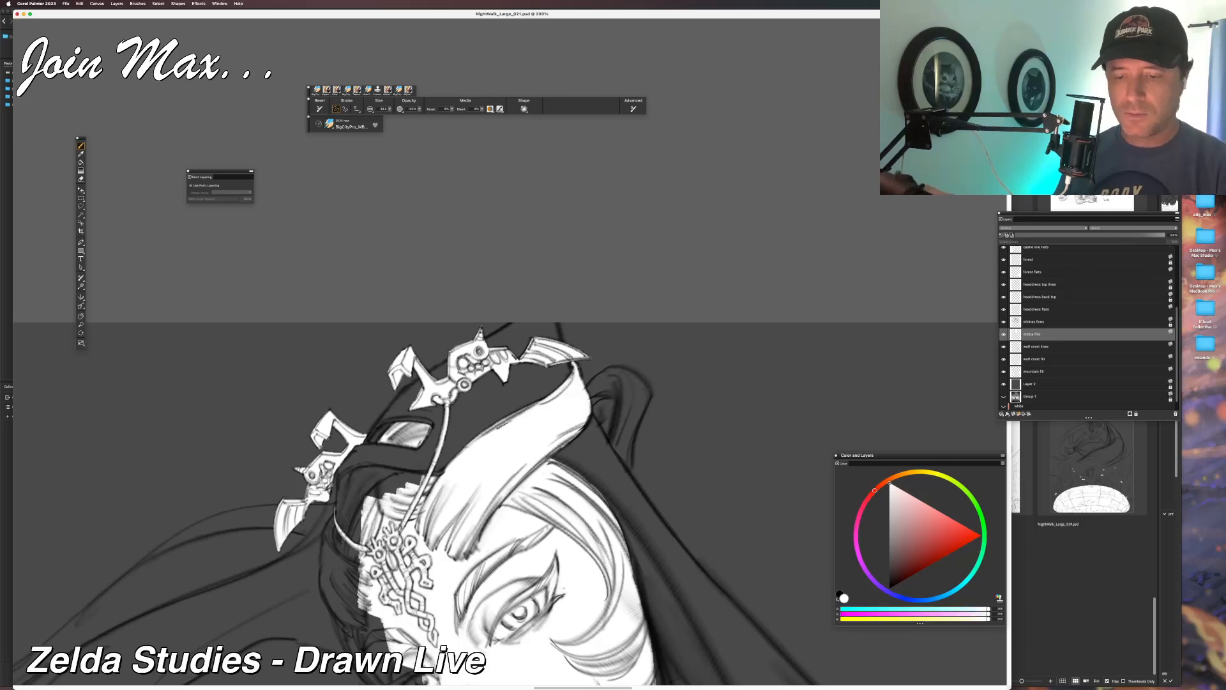
Fill the hair between the lower winged headdress ornament, the forehead ornament and the far eye with white.
mouse_move(357, 471)
left_mouse_down()
mouse_move(421, 475)
mouse_move(382, 480)
mouse_move(397, 490)
left_mouse_up()
left_click_drag(325, 533, 328, 443)
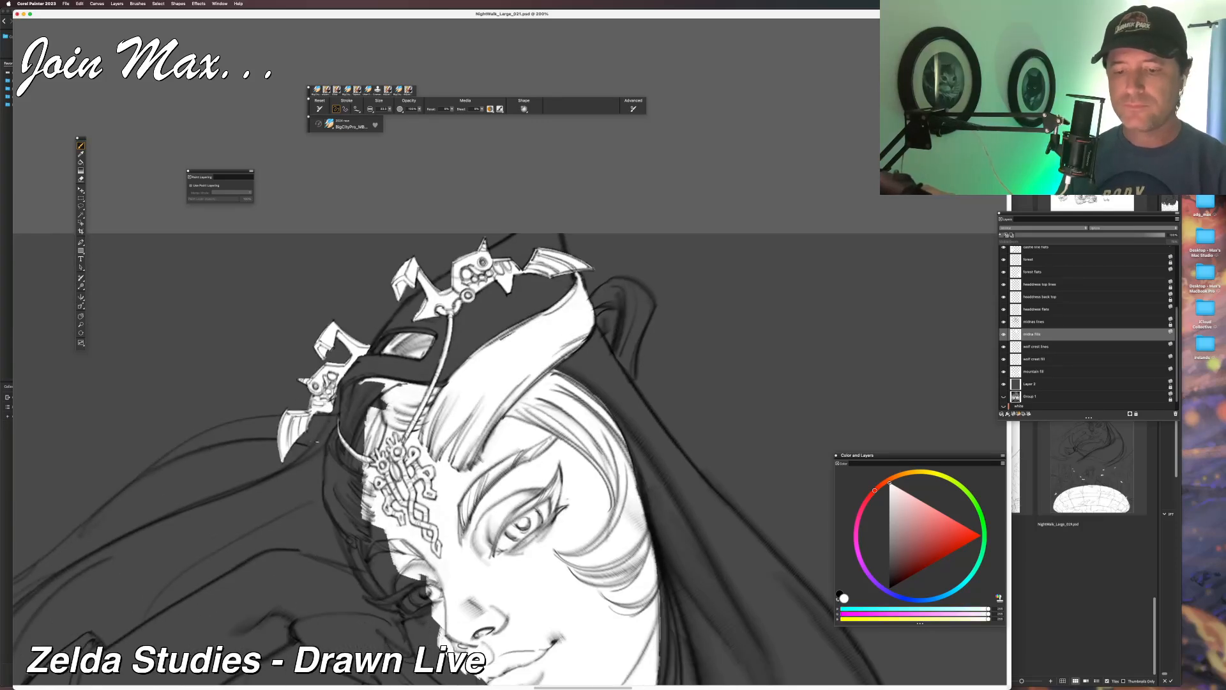
mouse_move(345, 397)
left_mouse_down()
mouse_move(365, 379)
mouse_move(389, 402)
mouse_move(343, 415)
mouse_move(357, 448)
left_mouse_up()
mouse_move(353, 414)
left_mouse_down()
mouse_move(363, 452)
mouse_move(348, 469)
left_mouse_up()
left_click_drag(363, 470, 356, 489)
mouse_move(339, 426)
left_mouse_down()
mouse_move(323, 497)
mouse_move(336, 486)
mouse_move(342, 525)
mouse_move(382, 535)
mouse_move(392, 555)
left_mouse_up()
mouse_move(324, 471)
left_mouse_down()
mouse_move(324, 498)
mouse_move(354, 538)
left_mouse_up()
key("super+z")
mouse_move(331, 497)
left_mouse_down()
mouse_move(392, 588)
mouse_move(419, 595)
left_mouse_up()
left_click_drag(332, 586, 305, 479)
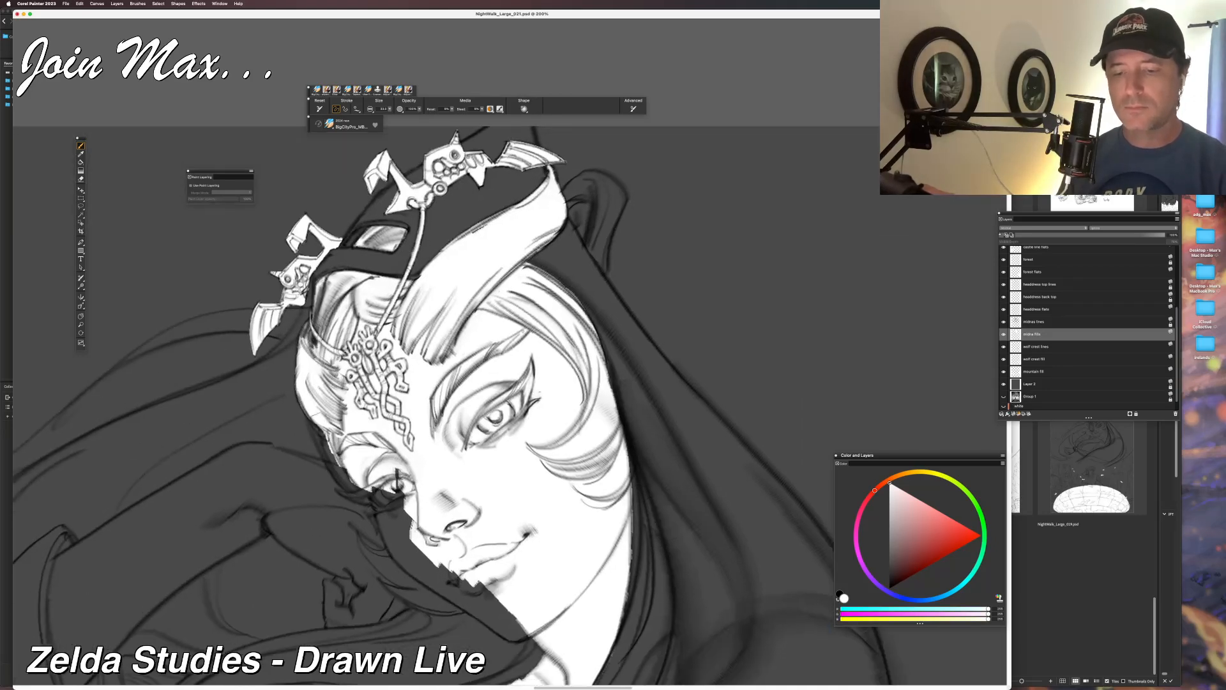
Paint white beneath the far eye and its lashes, keeping the fill inside the outer contour of the face.
left_click_drag(315, 423, 343, 472)
left_click_drag(345, 522, 395, 534)
key("super+z")
left_click_drag(362, 438, 392, 496)
mouse_move(367, 440)
left_mouse_down()
mouse_move(391, 493)
mouse_move(416, 514)
mouse_move(430, 506)
mouse_move(397, 506)
mouse_move(421, 511)
left_mouse_up()
key("super+z")
key("super+z")
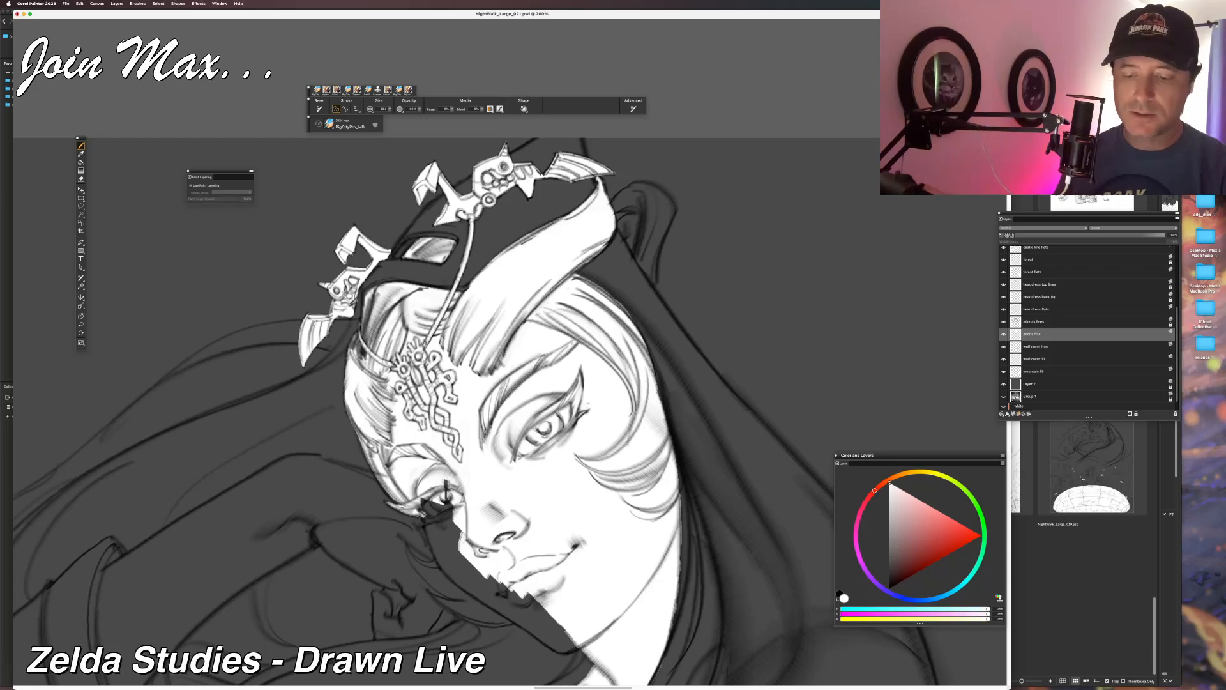
mouse_move(446, 495)
left_mouse_down()
mouse_move(428, 511)
mouse_move(447, 533)
mouse_move(450, 489)
mouse_move(462, 542)
left_mouse_up()
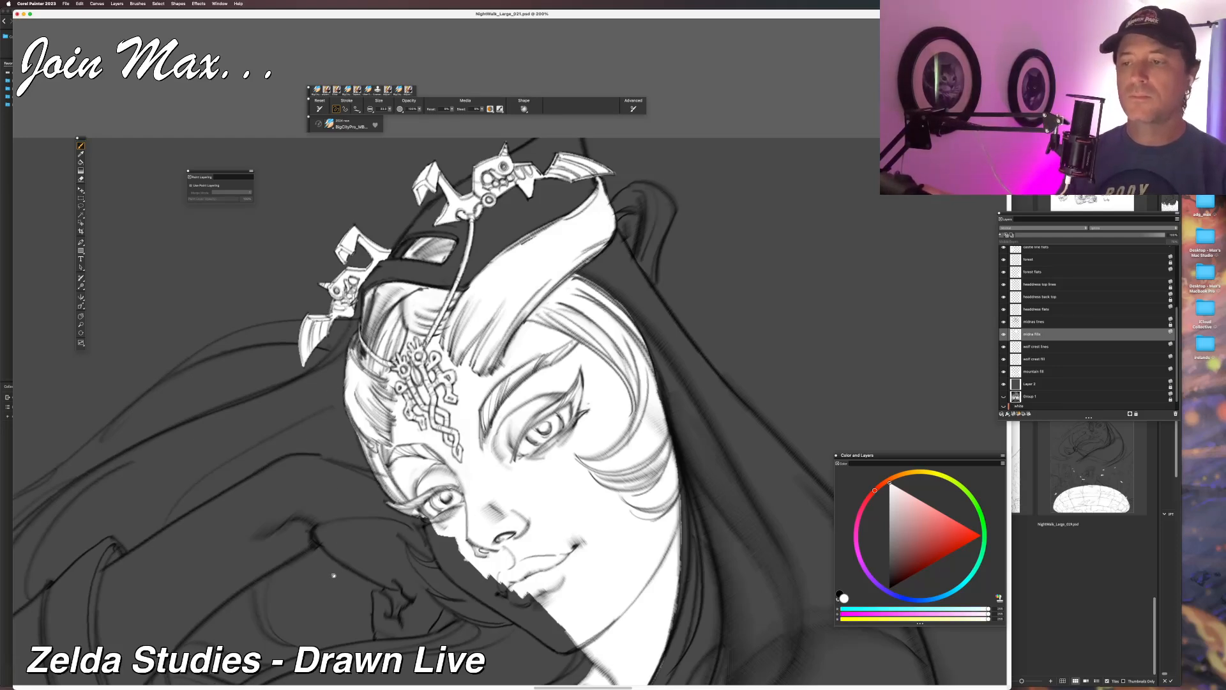
Fill the far cheek with white from below the eye down along the jawline beside the mouth.
left_click_drag(404, 424, 369, 473)
scroll(369, 473, "down", 5)
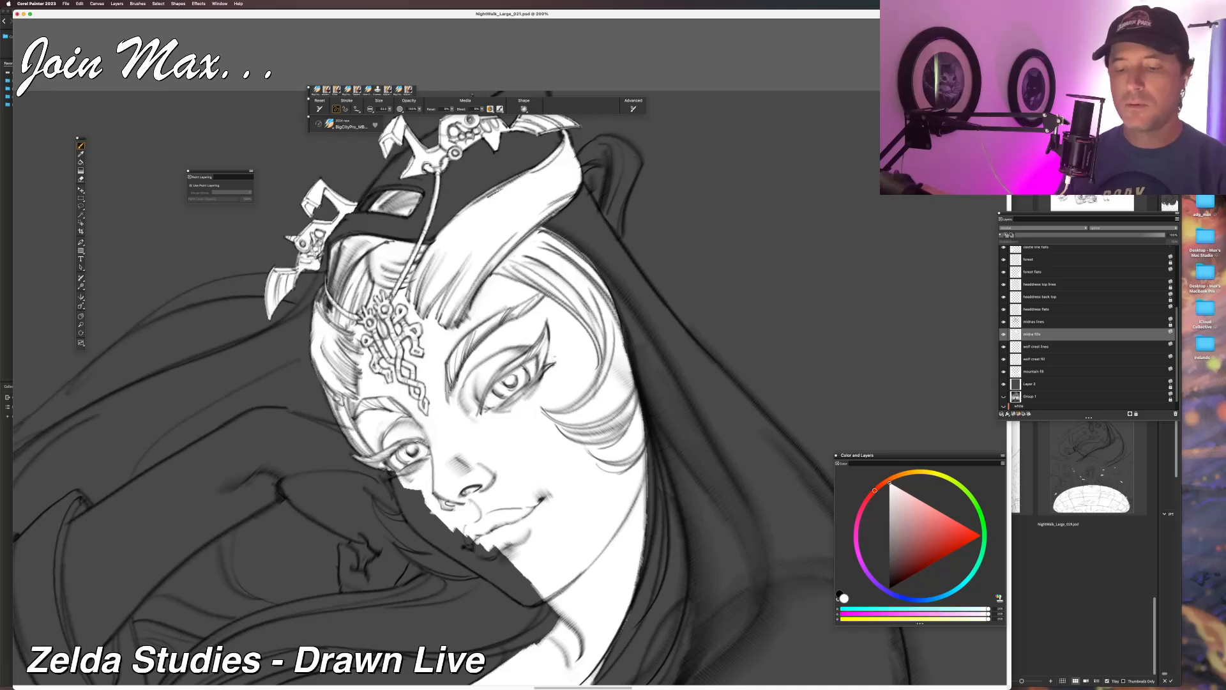
left_click_drag(404, 511, 465, 540)
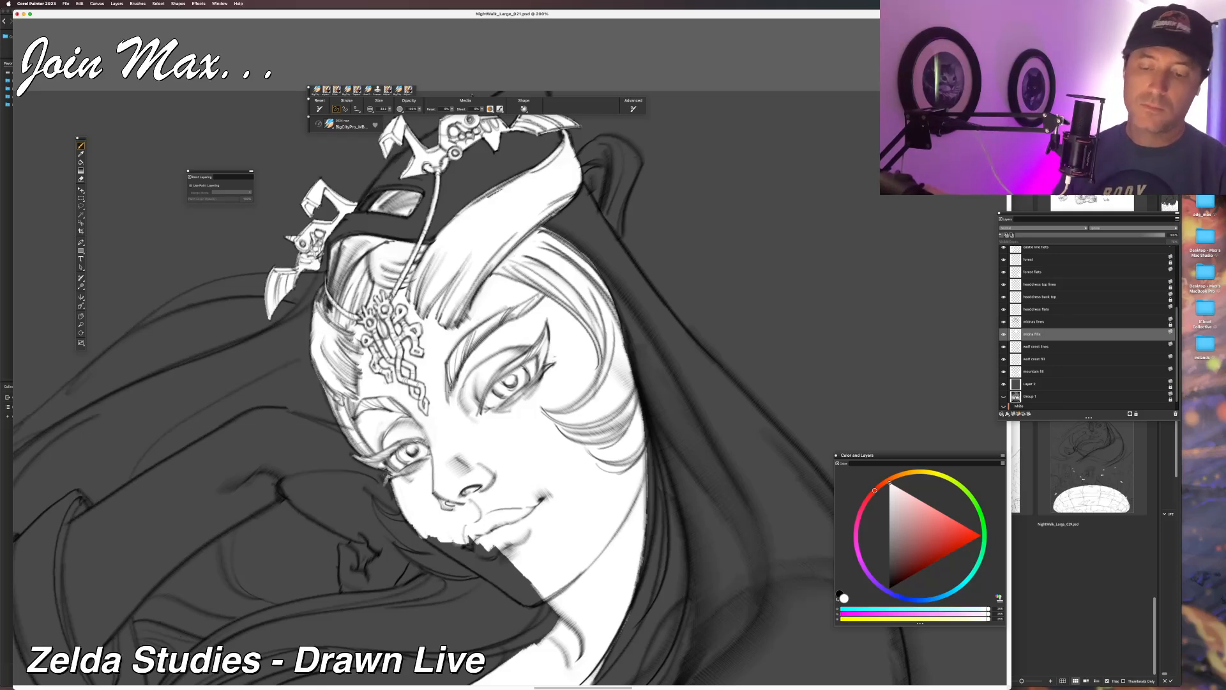
mouse_move(447, 514)
left_mouse_down()
mouse_move(340, 457)
mouse_move(365, 508)
mouse_move(412, 520)
mouse_move(436, 548)
mouse_move(410, 548)
left_mouse_up()
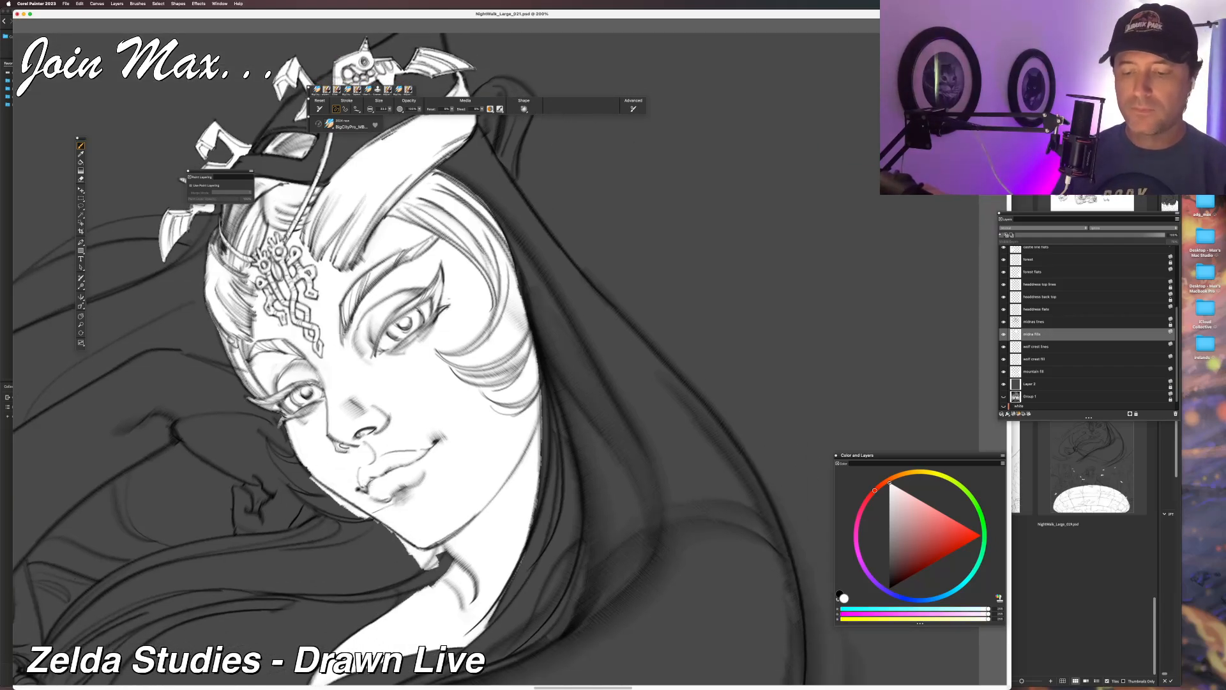
Undo the last lip and chin strokes and repaint the lips and chin in white cleanly up to the jawline.
key("super+z")
key("super+z")
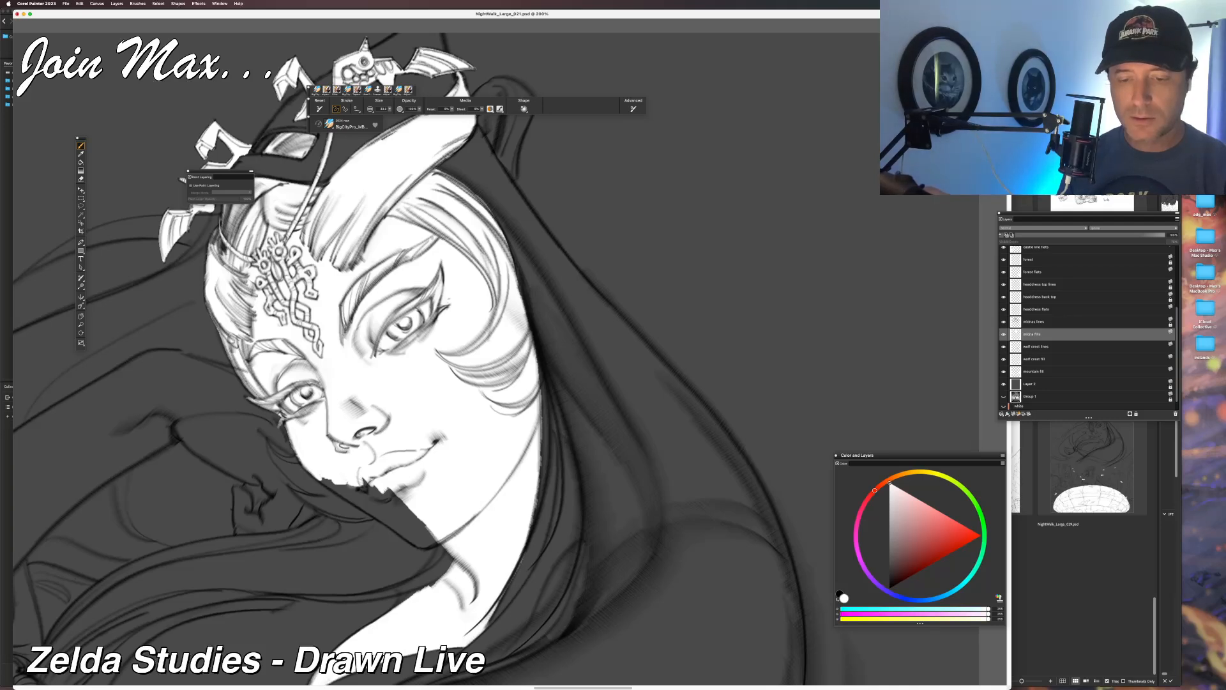
left_click_drag(350, 486, 430, 533)
mouse_move(323, 483)
left_mouse_down()
mouse_move(382, 516)
mouse_move(364, 505)
left_mouse_up()
key("super+z")
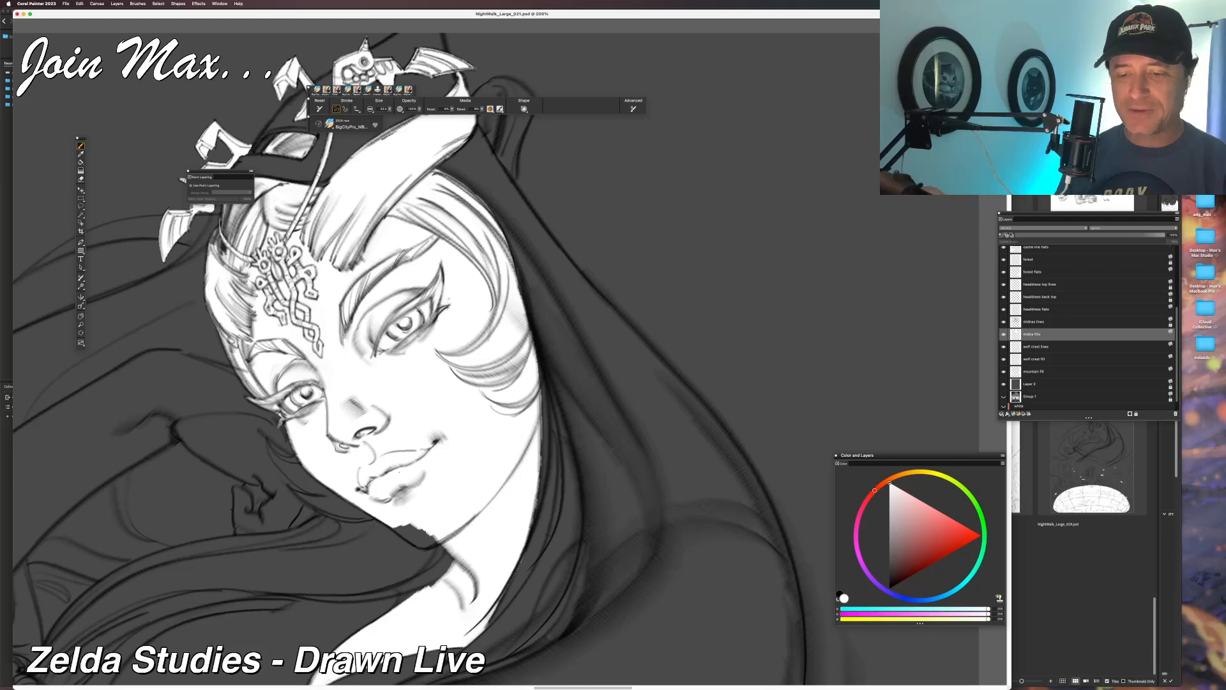
mouse_move(414, 542)
left_mouse_down()
mouse_move(368, 510)
mouse_move(434, 540)
left_mouse_up()
key("super+z")
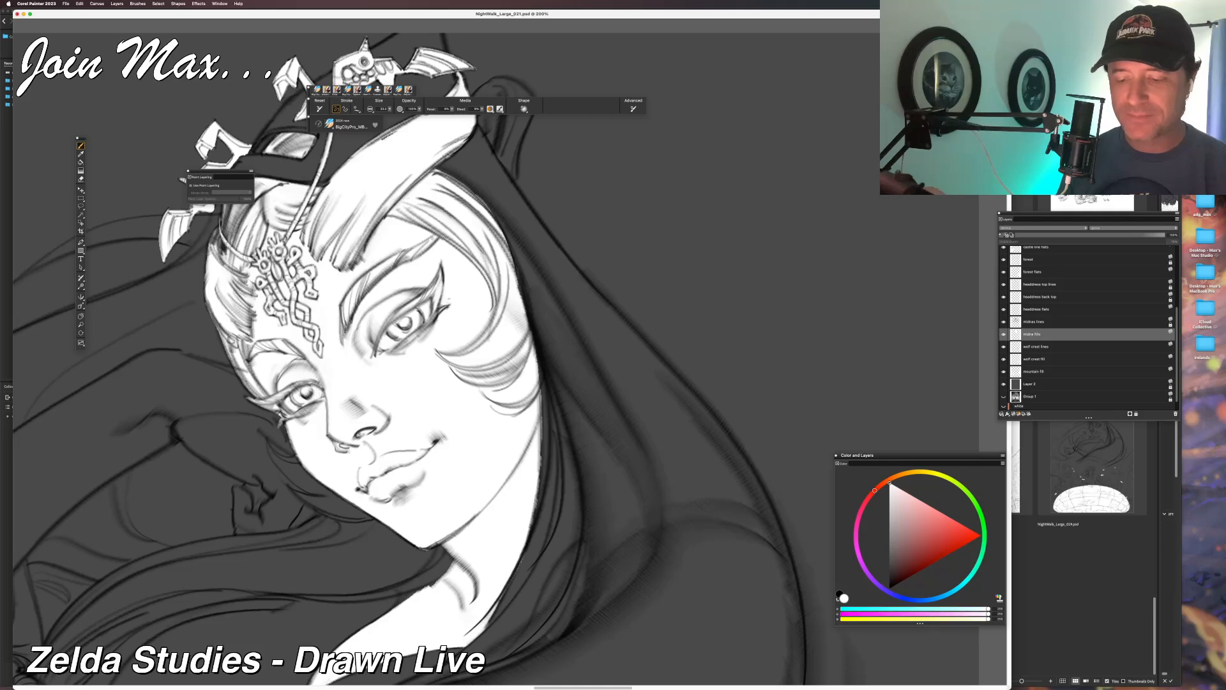
Review the filled face and neck against the cloak and the whole composition.
key("n")
key("b")
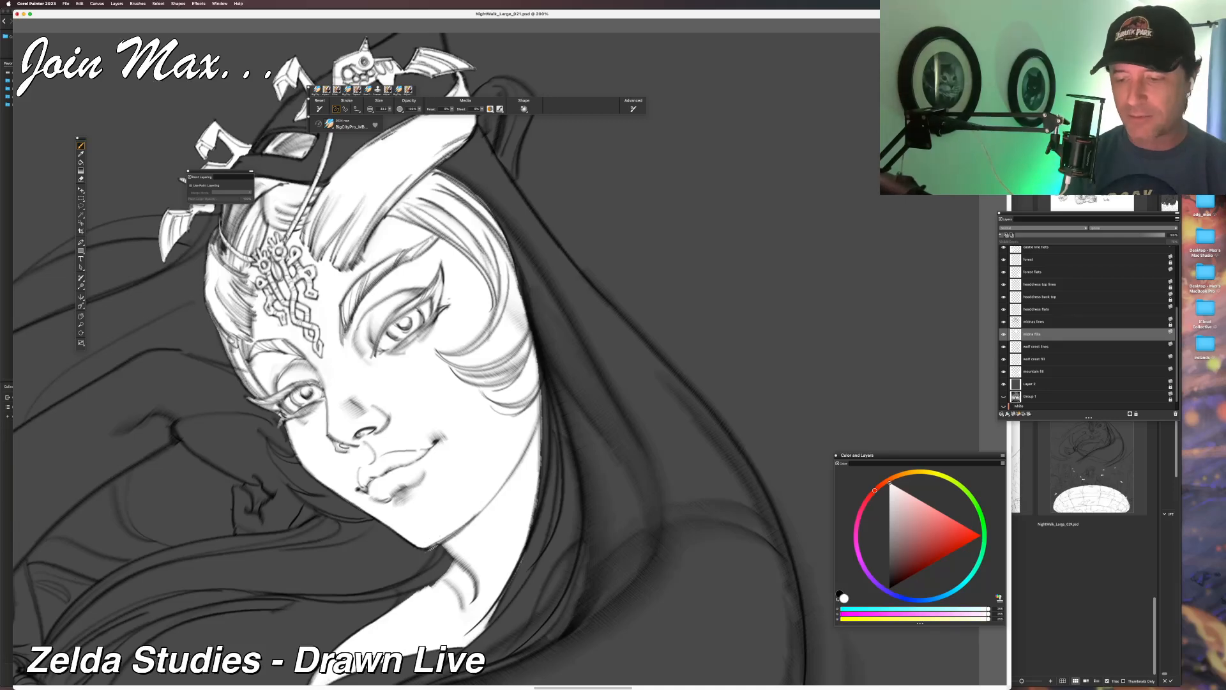
left_click_drag(293, 575, 349, 494)
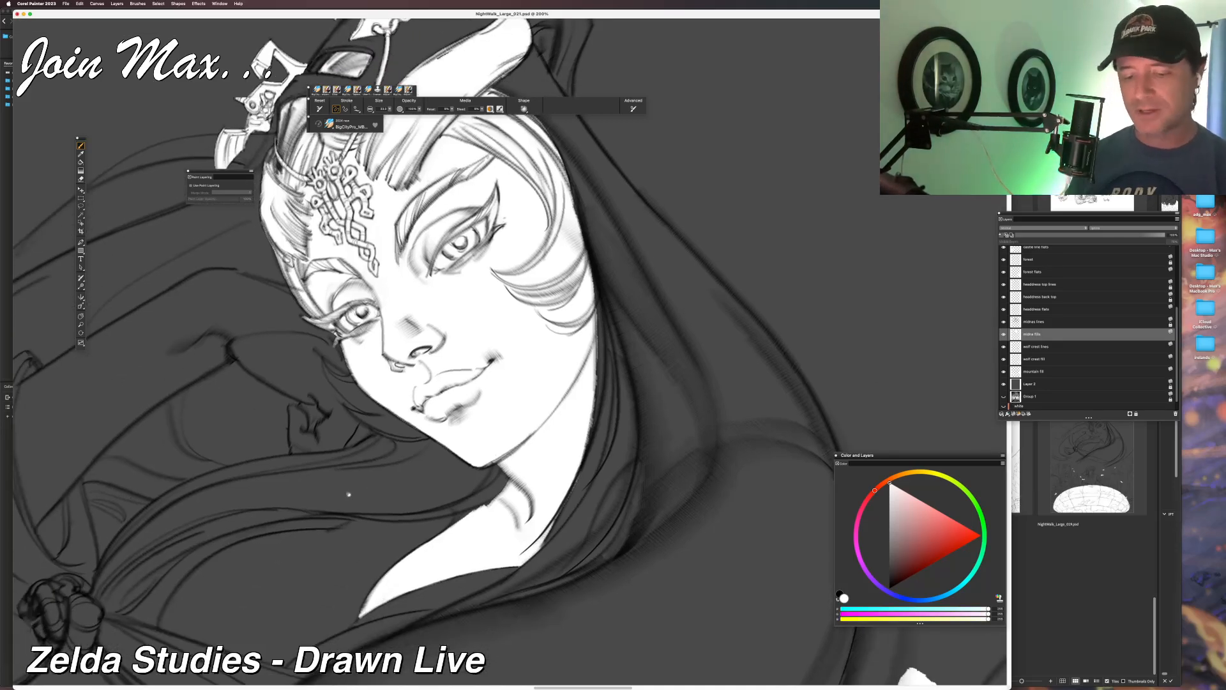
key("super+minus")
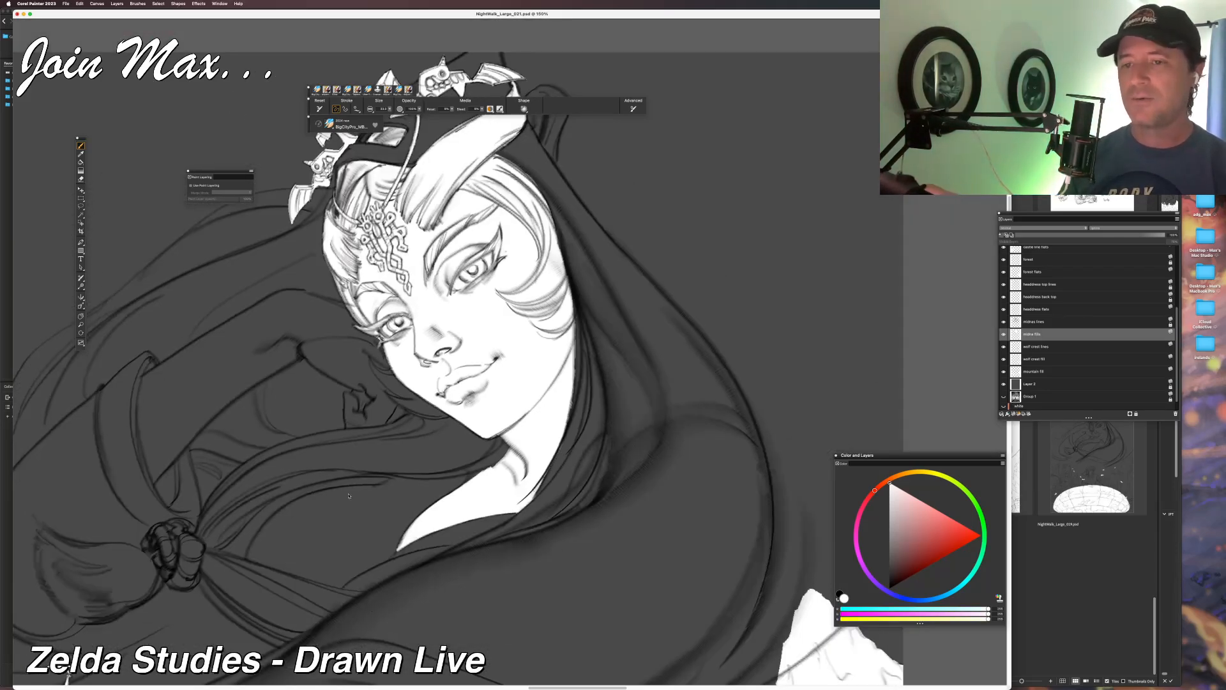
left_click_drag(284, 548, 320, 464)
mouse_move(181, 497)
left_mouse_down()
mouse_move(310, 598)
mouse_move(237, 458)
left_mouse_up()
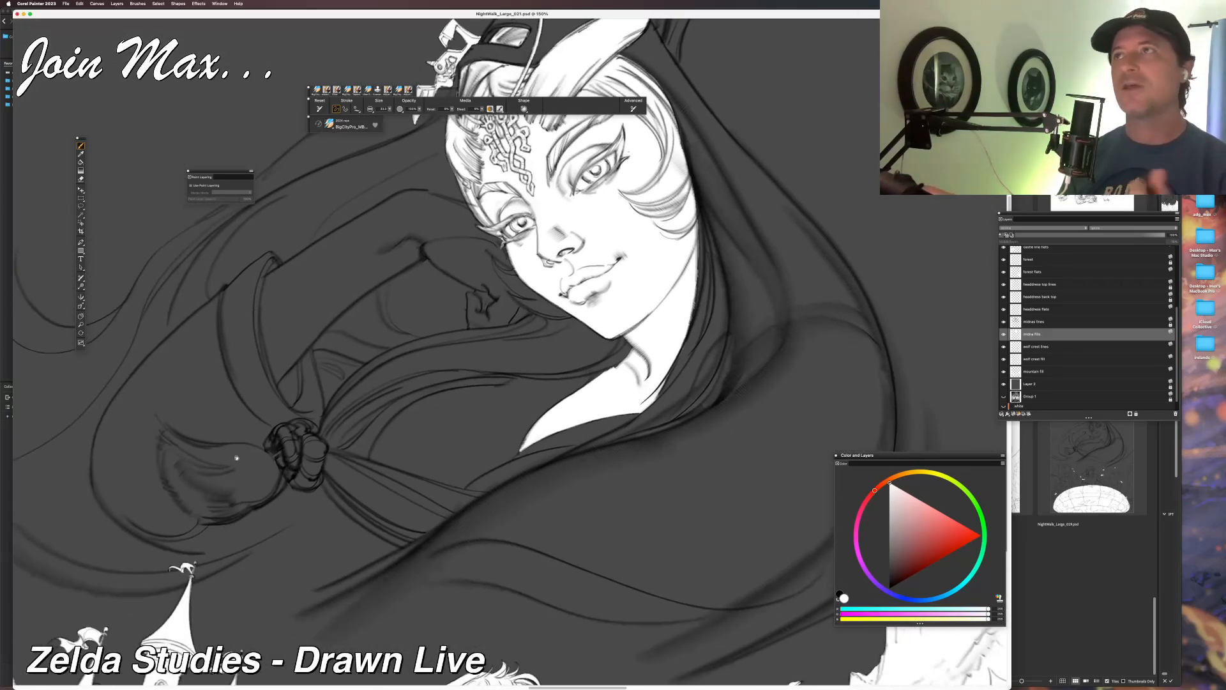
left_click_drag(396, 407, 338, 480)
key("super+minus")
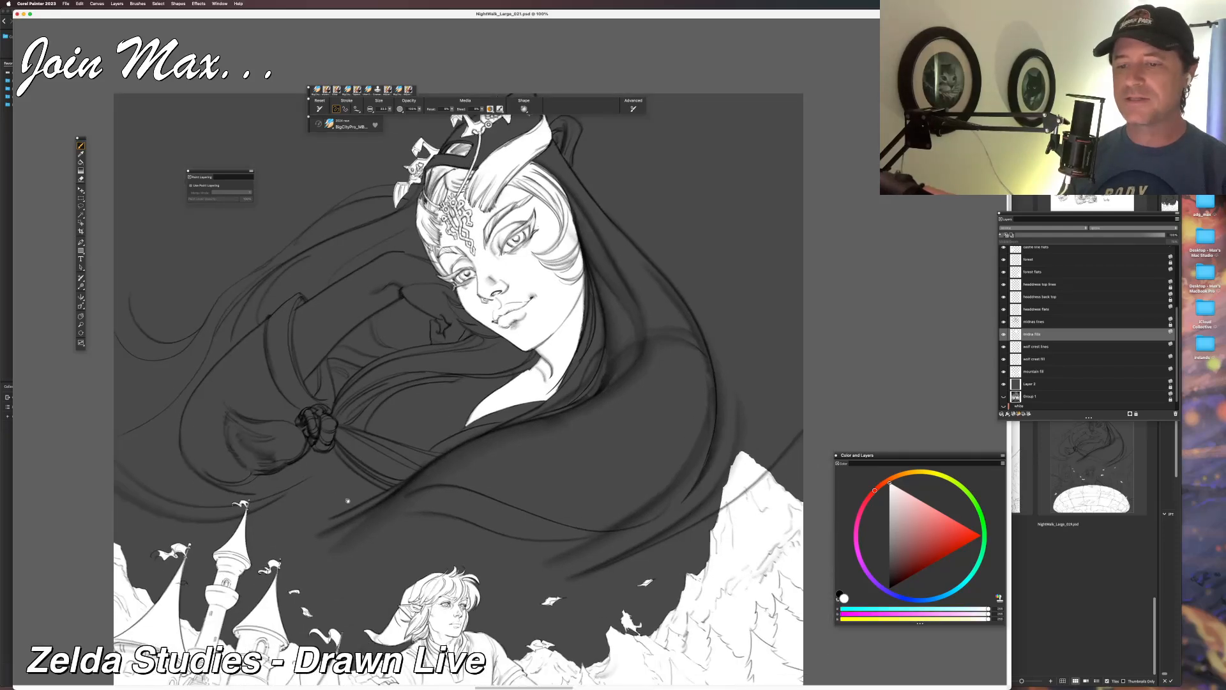
Paint white into the upper part of the hair lock that curls out beside the far cheek.
key("super+plus")
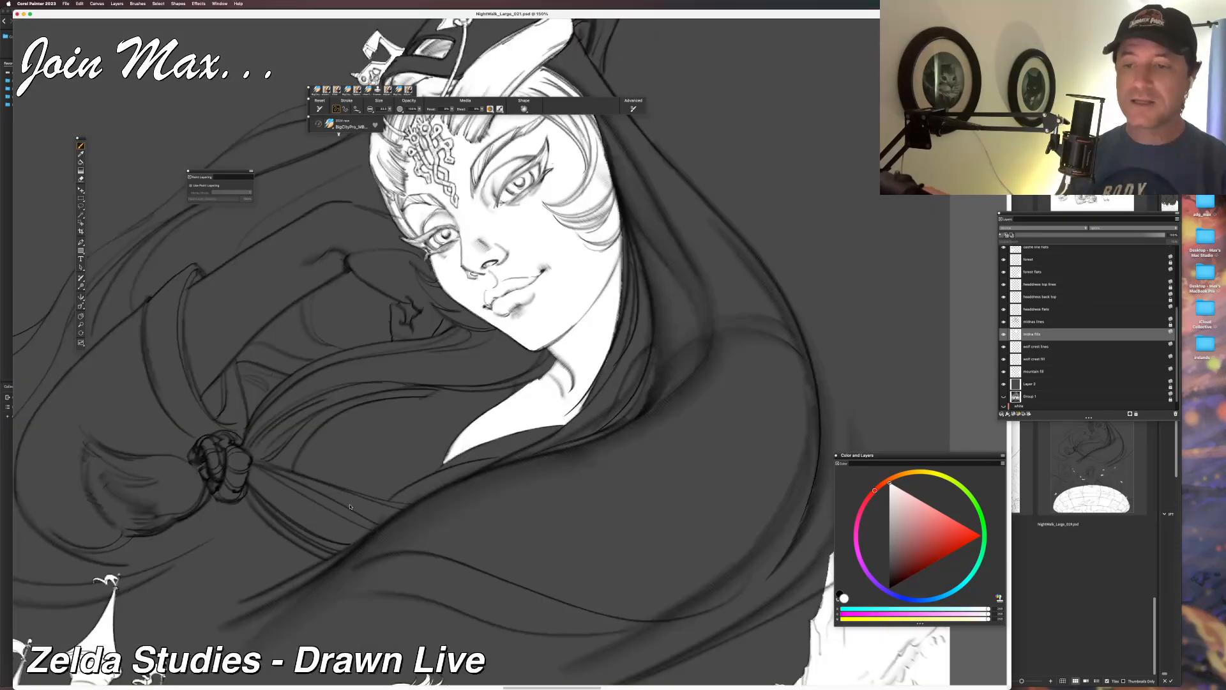
left_click_drag(350, 506, 289, 661)
key("super+equal")
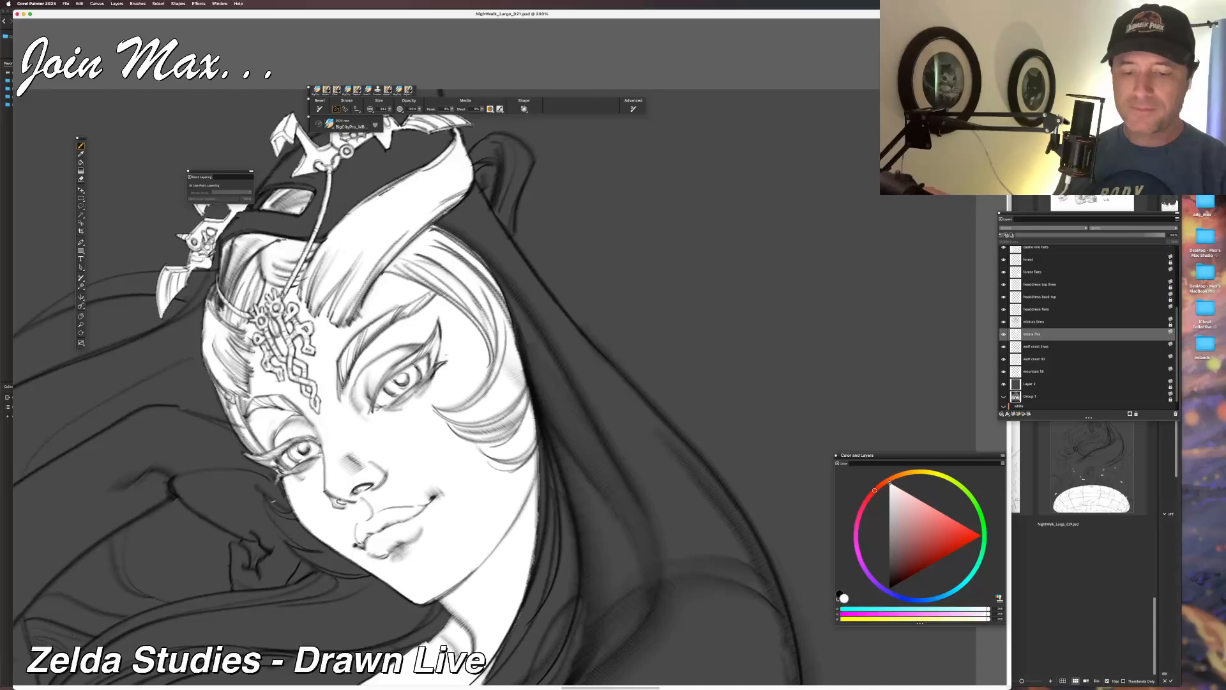
mouse_move(265, 498)
left_mouse_down()
mouse_move(294, 535)
mouse_move(282, 519)
mouse_move(295, 519)
left_mouse_up()
key("super+z")
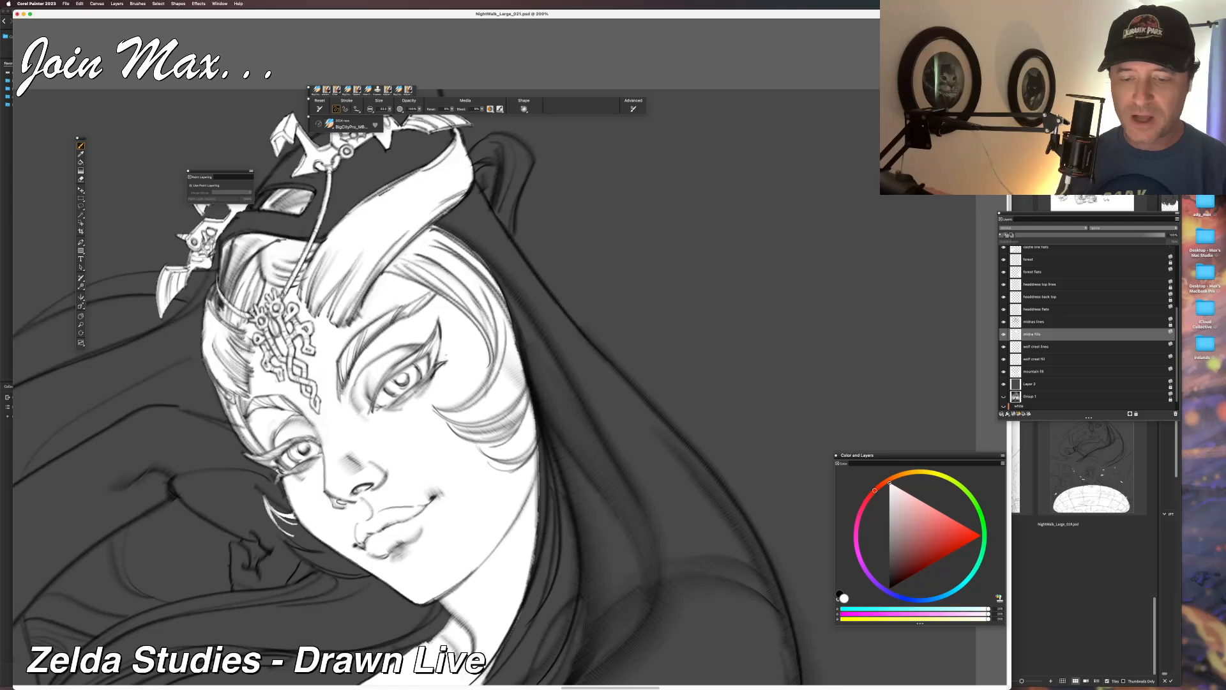
left_click_drag(297, 522, 309, 538)
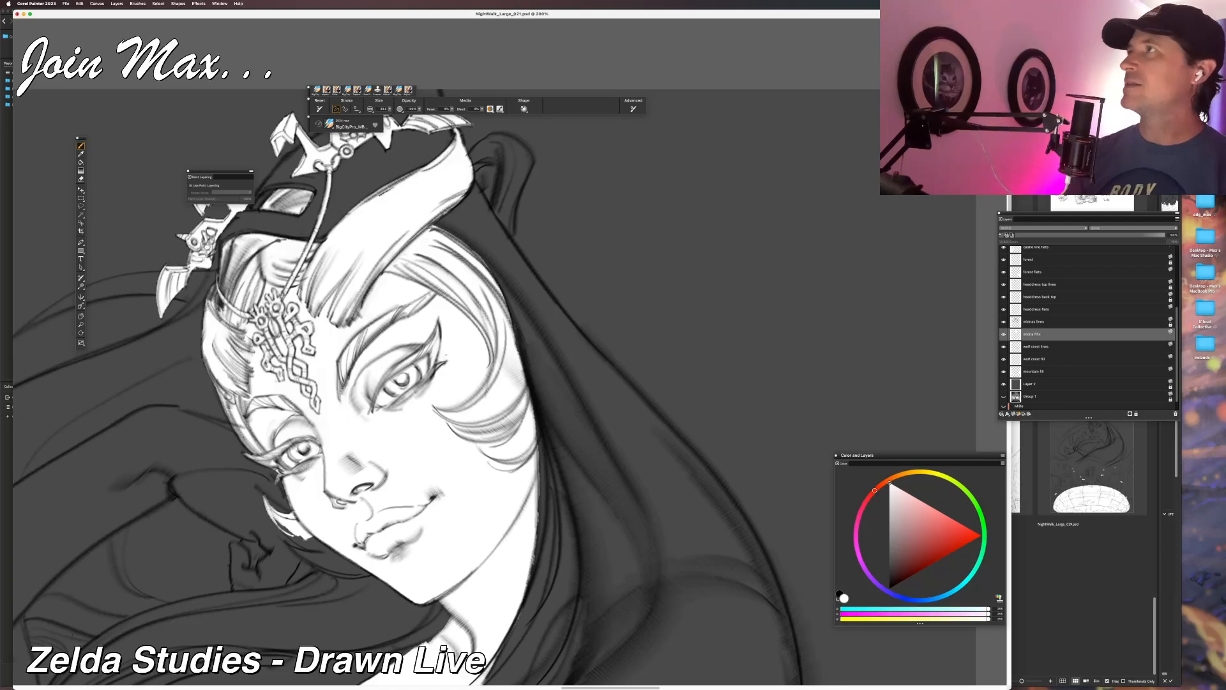
key("super+Tab")
key("super+Tab")
key("super+Tab")
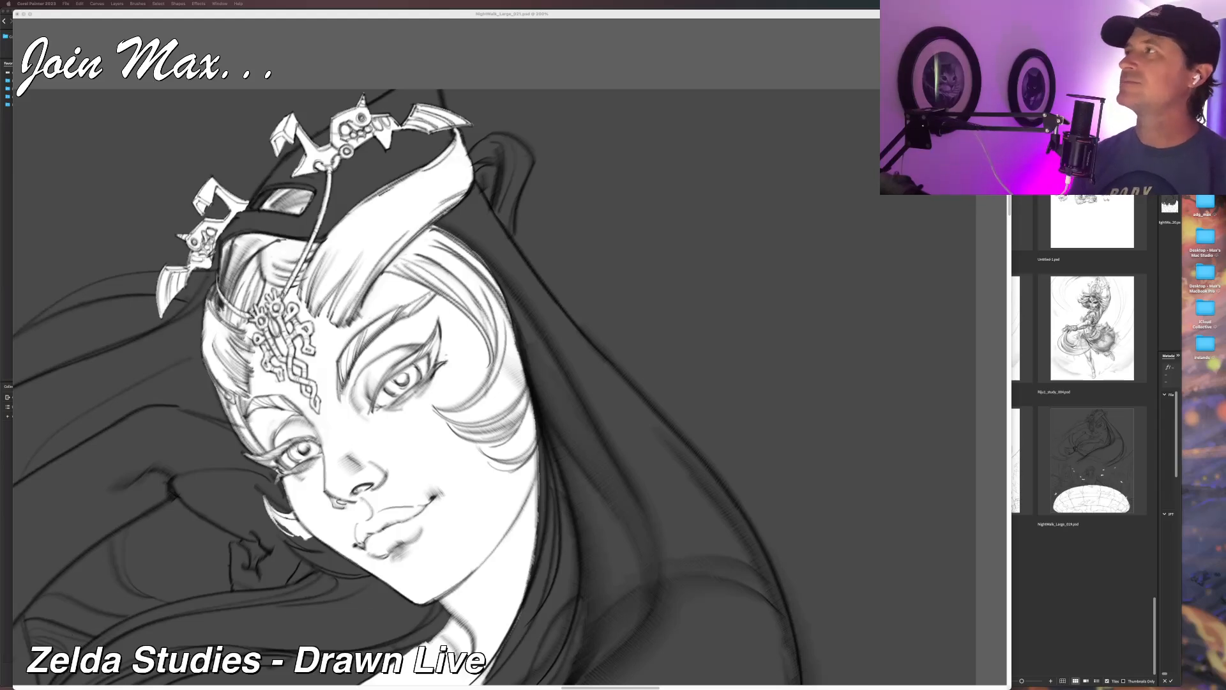
key("super+Tab")
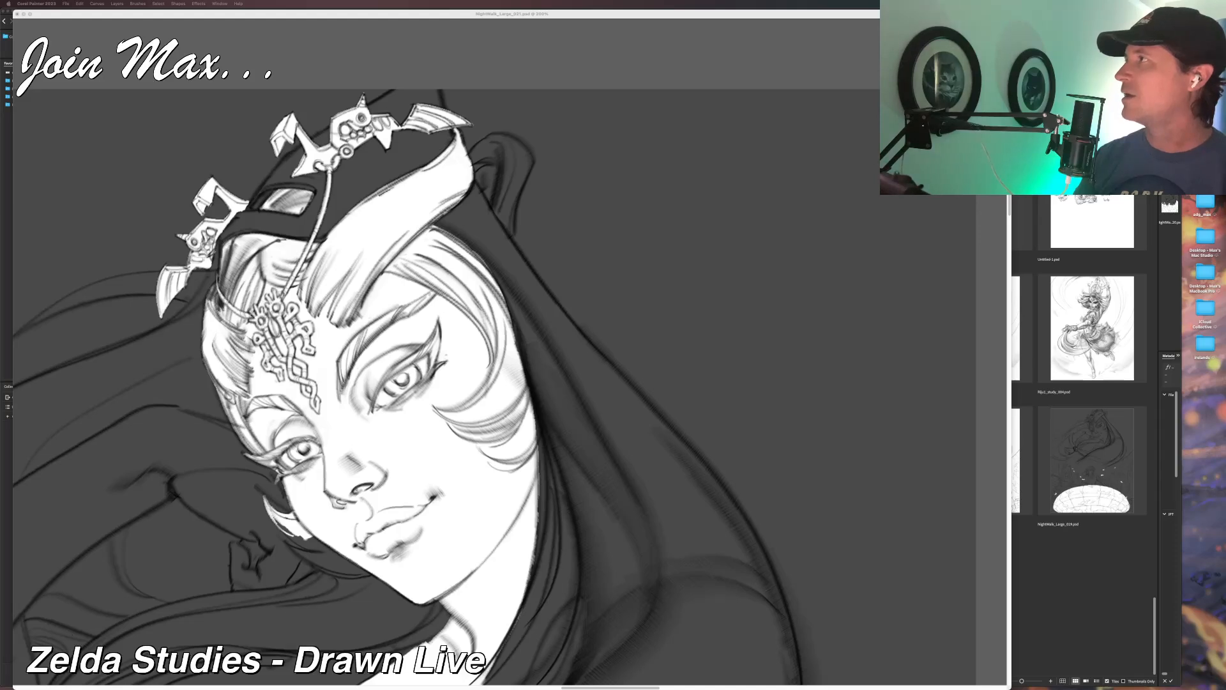
key("super+Tab")
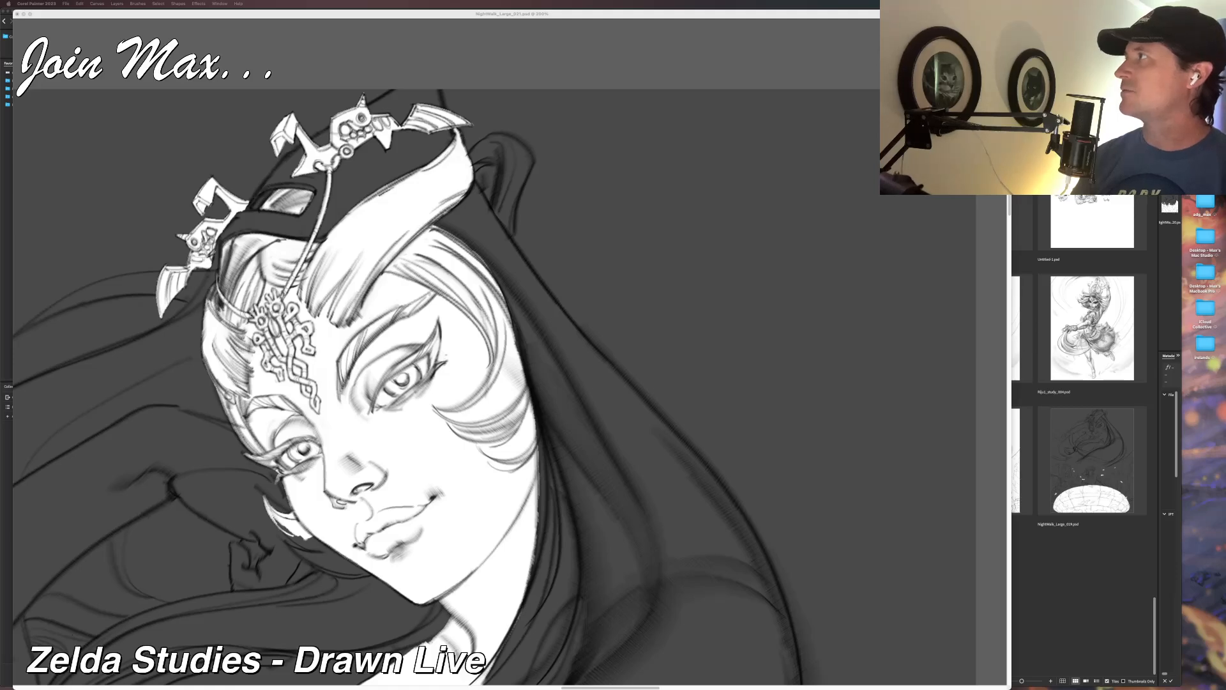
left_click(624, 85)
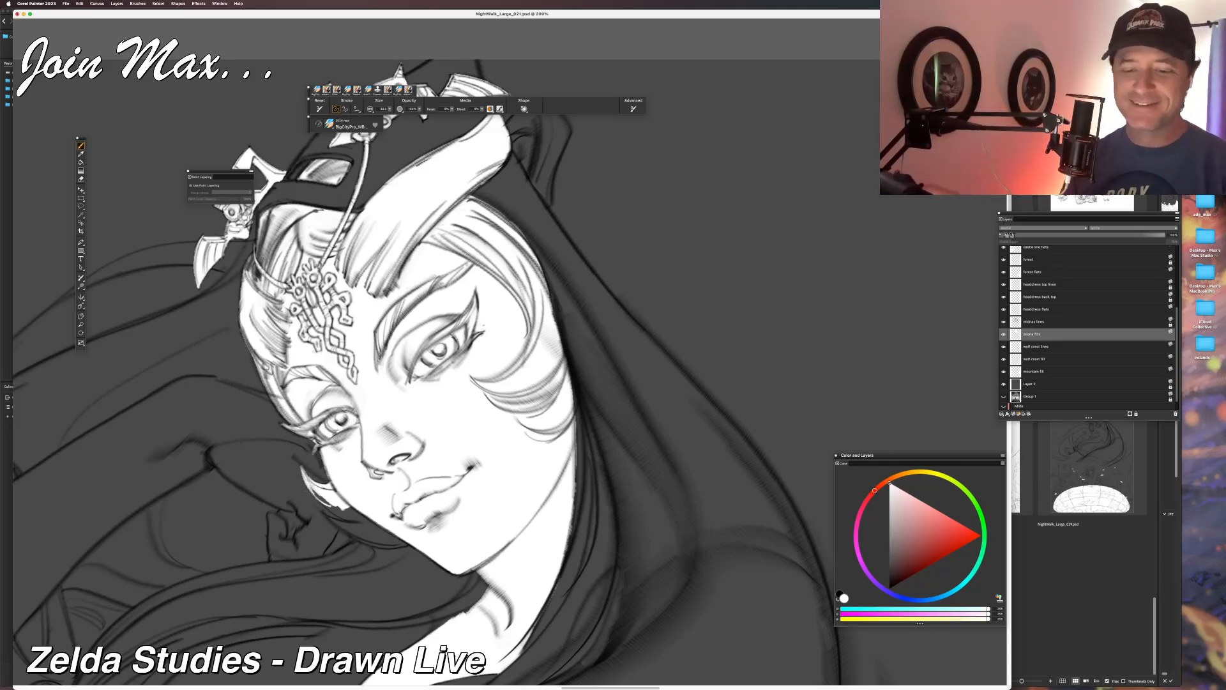
Extend the white fill through the rest of the curling hair lock beneath the far cheek, along the jaw.
left_click_drag(309, 485, 362, 522)
left_click_drag(318, 500, 363, 527)
key("super+z")
key("super+z")
mouse_move(314, 500)
left_mouse_down()
mouse_move(381, 534)
mouse_move(369, 540)
mouse_move(407, 546)
mouse_move(395, 547)
left_mouse_up()
key("super+z")
key("super+z")
key("super+z")
key("super+z")
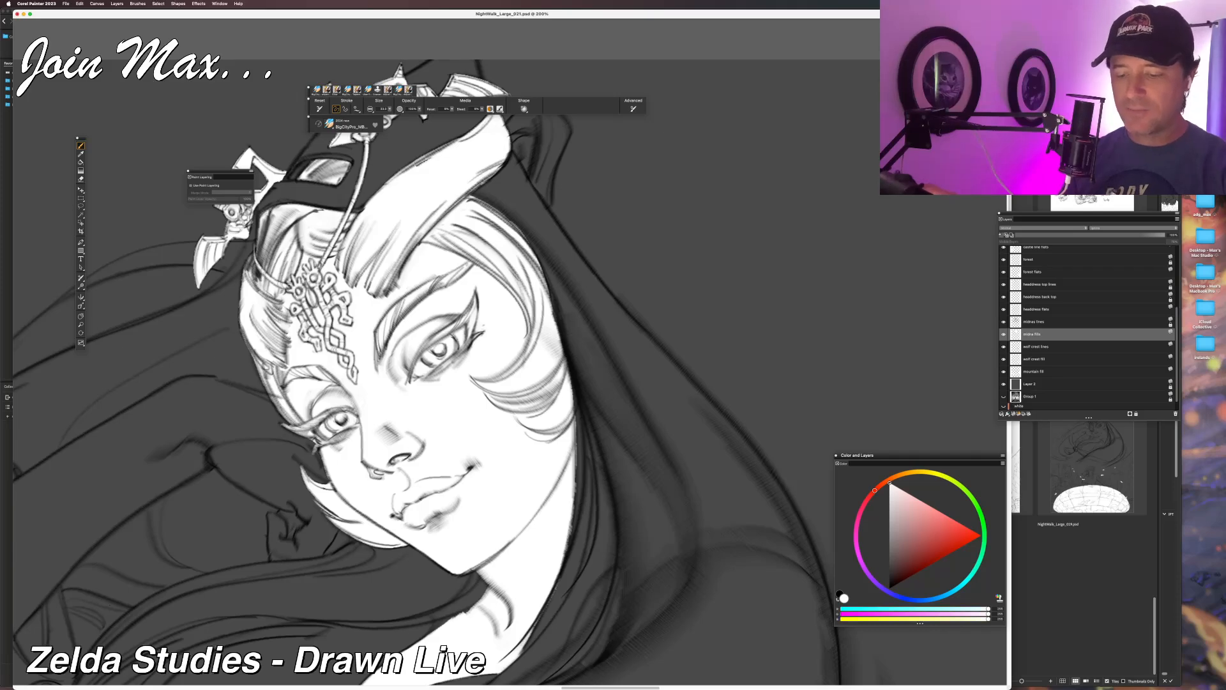
Add a new layer directly above the wolf crest lines layer and name it "midna fills 2".
key("super+minus")
left_click_drag(269, 614, 269, 479)
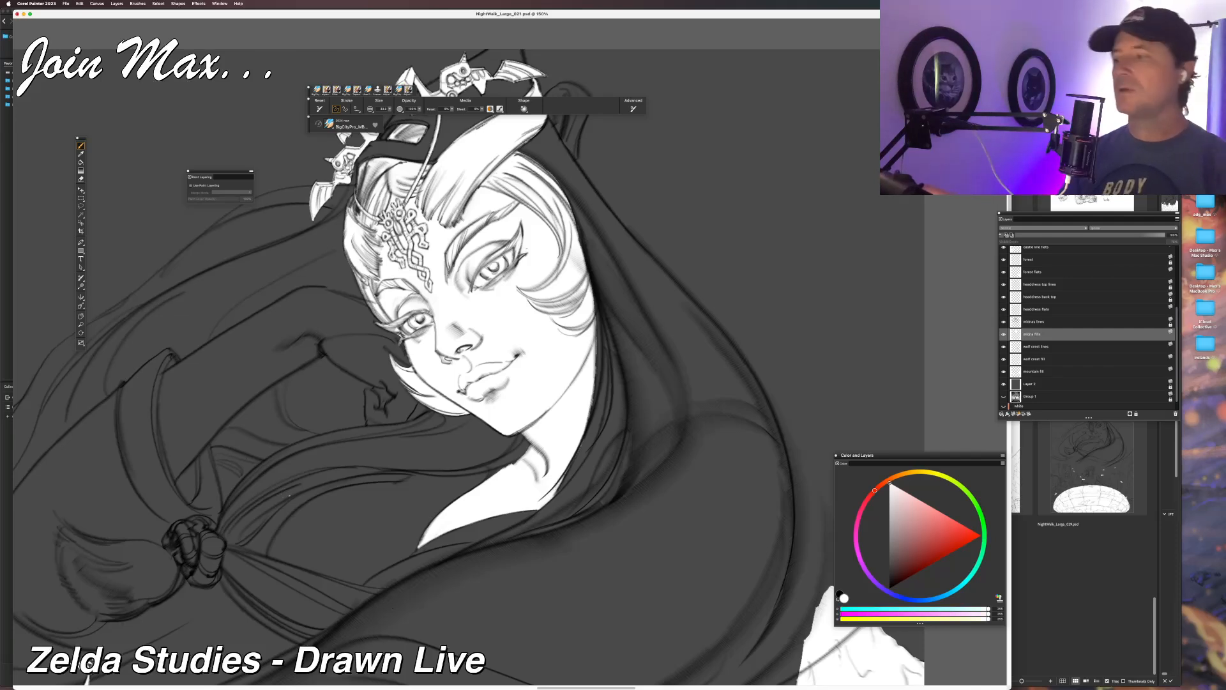
left_click(1054, 346)
left_click(1014, 414)
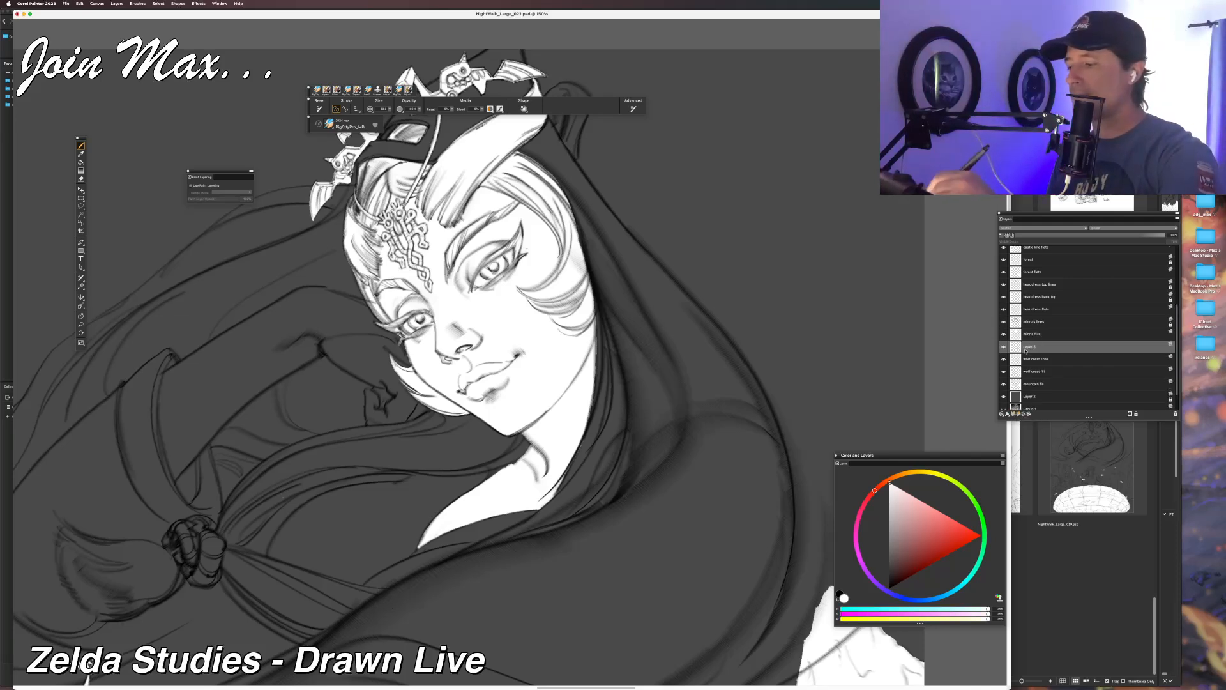
double_click(1030, 348)
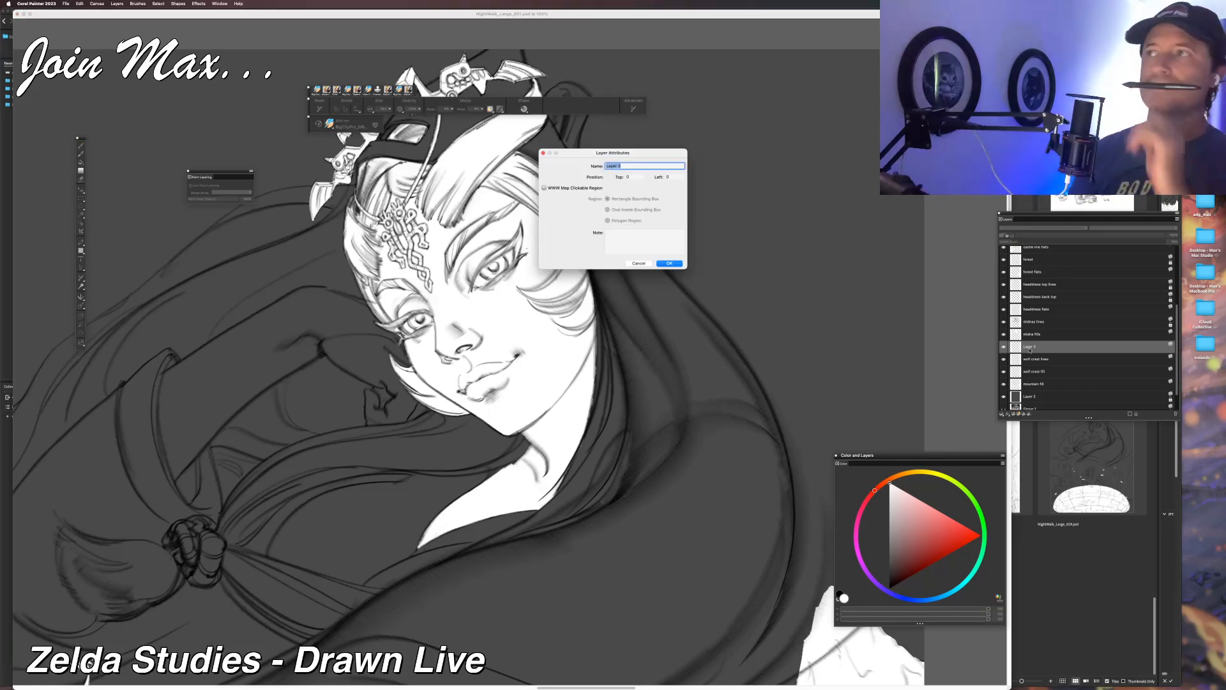
type("m")
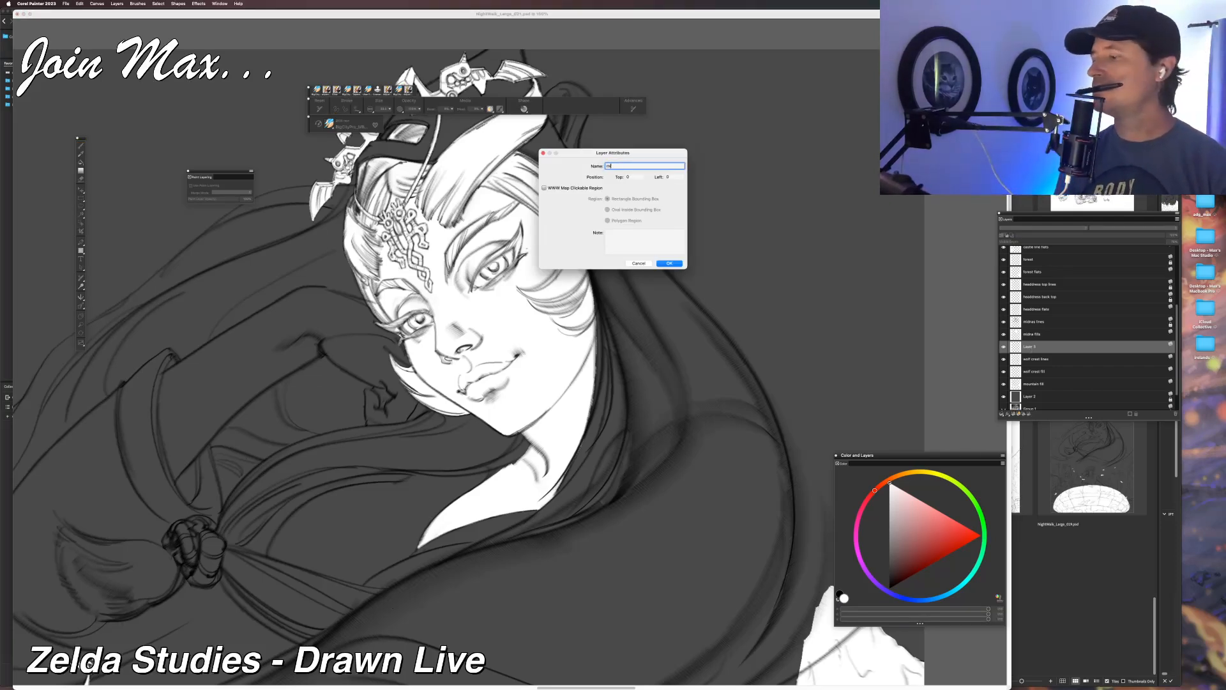
type("idna fills 2")
key("Return")
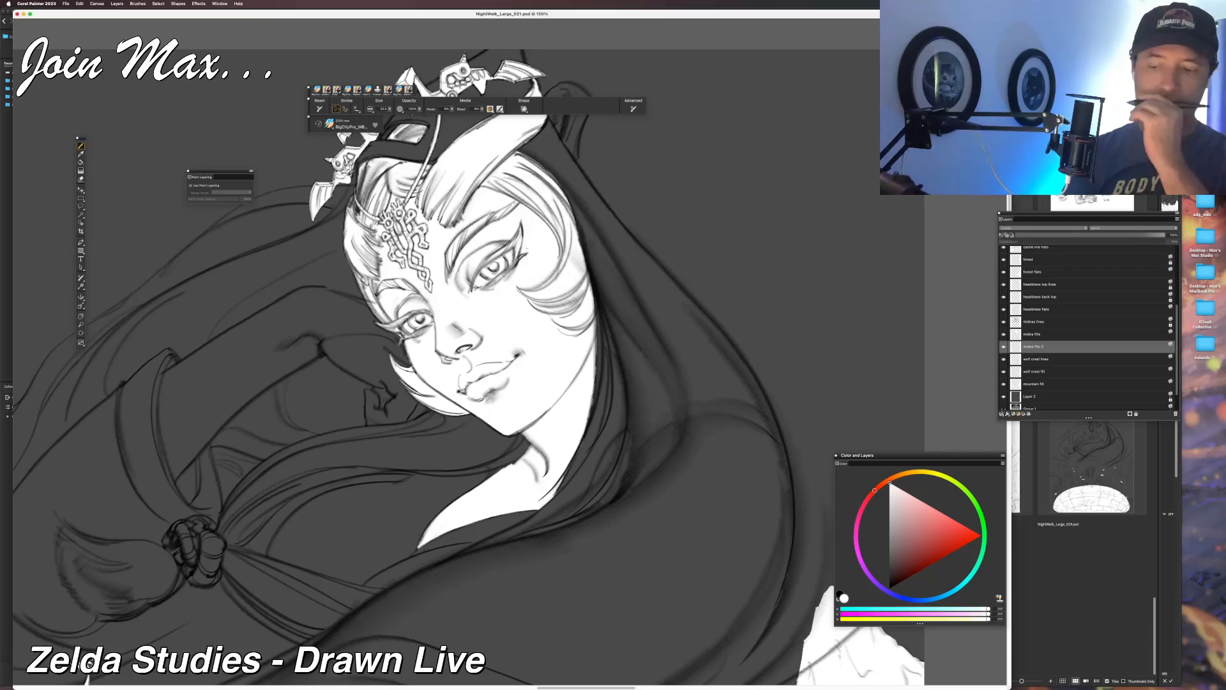
Block in white over the cloak folds around the neck and across the near shoulder.
key("super+minus")
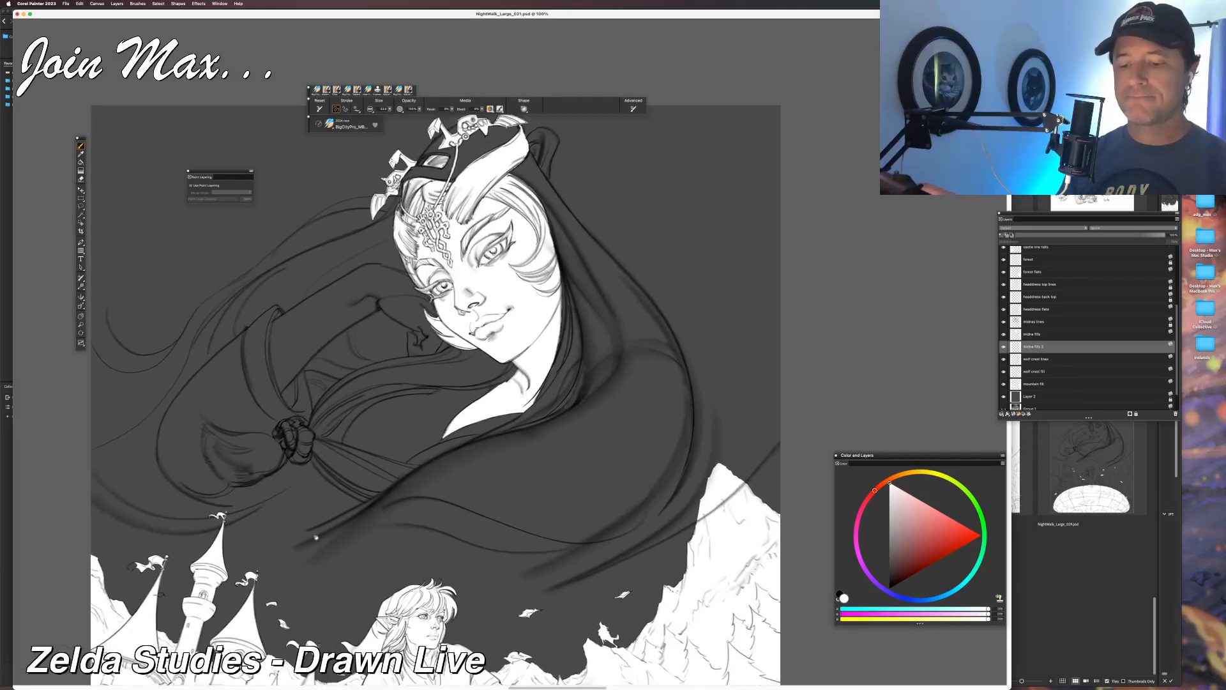
key("super+plus")
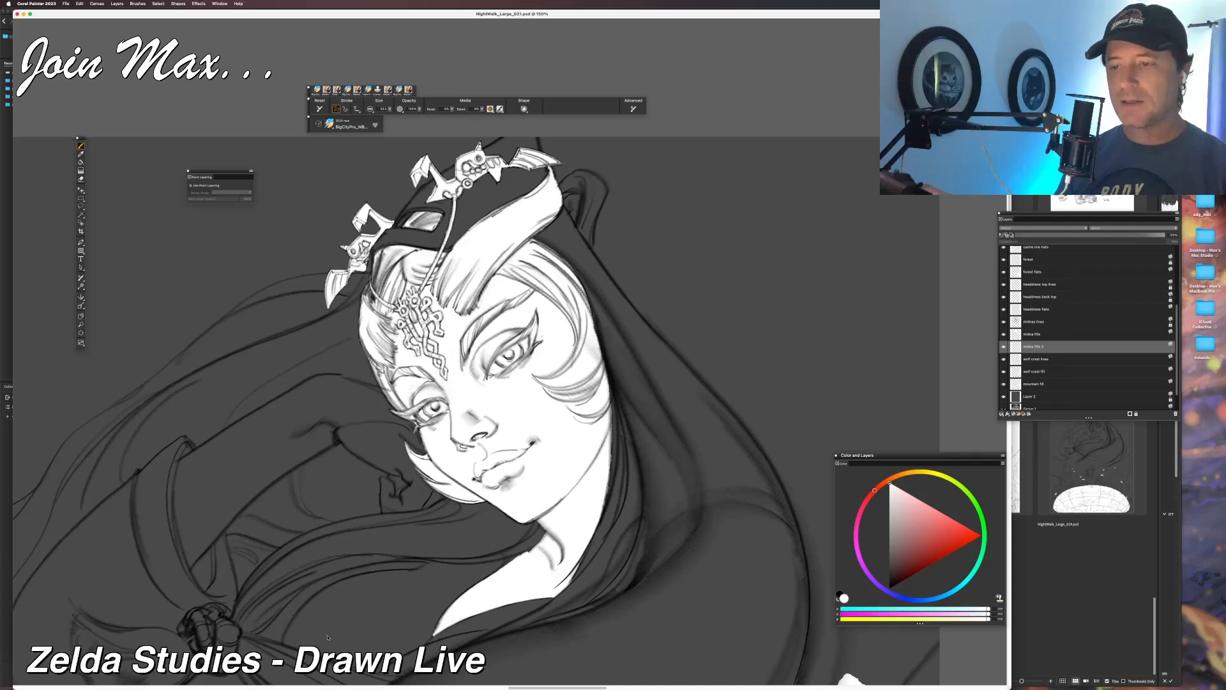
mouse_move(324, 552)
left_mouse_down()
mouse_move(281, 422)
mouse_move(261, 355)
left_mouse_up()
left_click_drag(290, 526, 251, 539)
mouse_move(487, 573)
left_mouse_down()
mouse_move(528, 439)
mouse_move(483, 573)
mouse_move(454, 567)
mouse_move(502, 429)
mouse_move(450, 532)
mouse_move(495, 377)
mouse_move(520, 364)
mouse_move(550, 498)
mouse_move(486, 597)
mouse_move(569, 492)
mouse_move(571, 454)
mouse_move(543, 601)
mouse_move(598, 463)
left_mouse_up()
left_click_drag(558, 518, 589, 544)
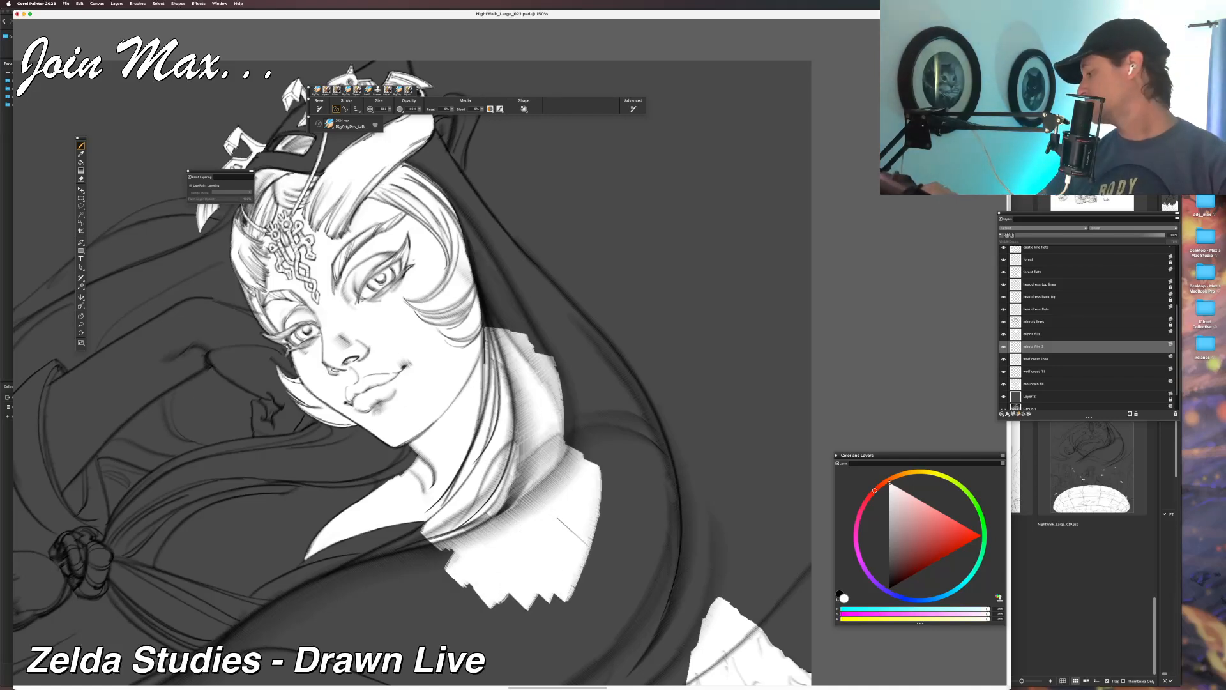
mouse_move(588, 544)
left_mouse_down()
mouse_move(543, 533)
mouse_move(606, 475)
mouse_move(614, 636)
mouse_move(625, 456)
mouse_move(644, 635)
mouse_move(662, 450)
mouse_move(671, 652)
left_mouse_up()
left_click_drag(641, 447, 651, 461)
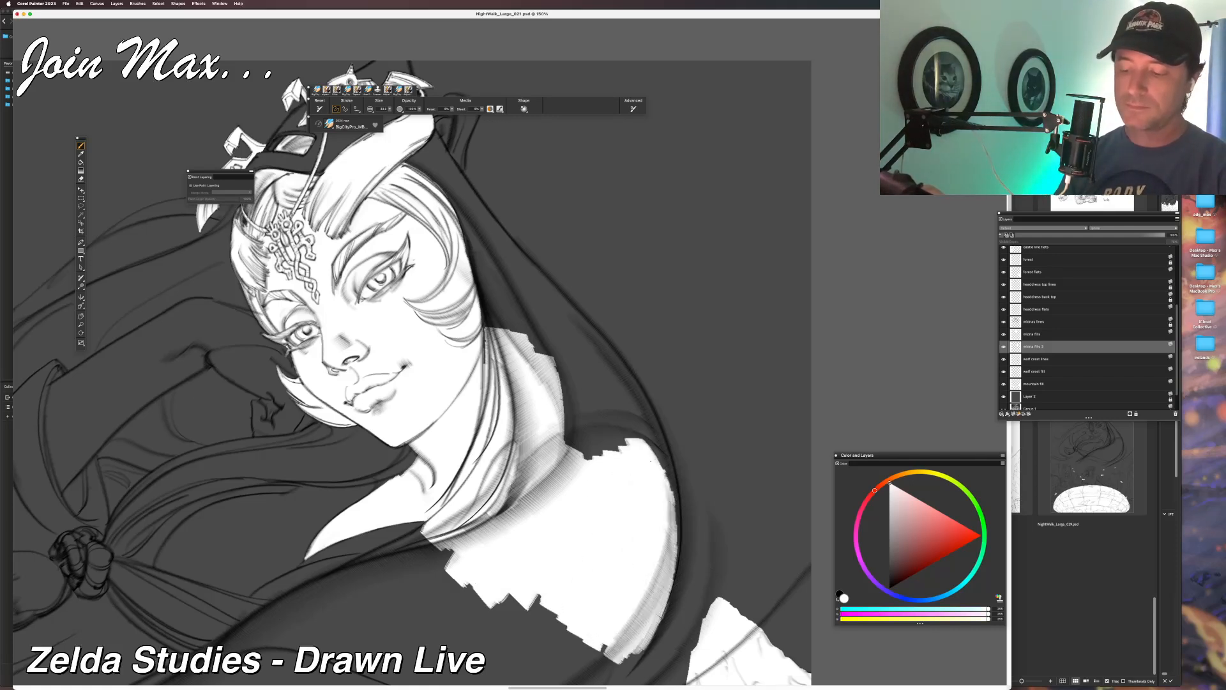
Refine the white fill's edge along the cloak's outer contour at the near shoulder, undoing stray strokes.
left_click_drag(674, 553, 658, 608)
mouse_move(676, 500)
left_mouse_down()
mouse_move(660, 611)
mouse_move(674, 591)
left_mouse_up()
key("super+z")
key("super+z")
mouse_move(668, 482)
left_mouse_down()
mouse_move(674, 586)
mouse_move(678, 484)
mouse_move(664, 452)
left_mouse_up()
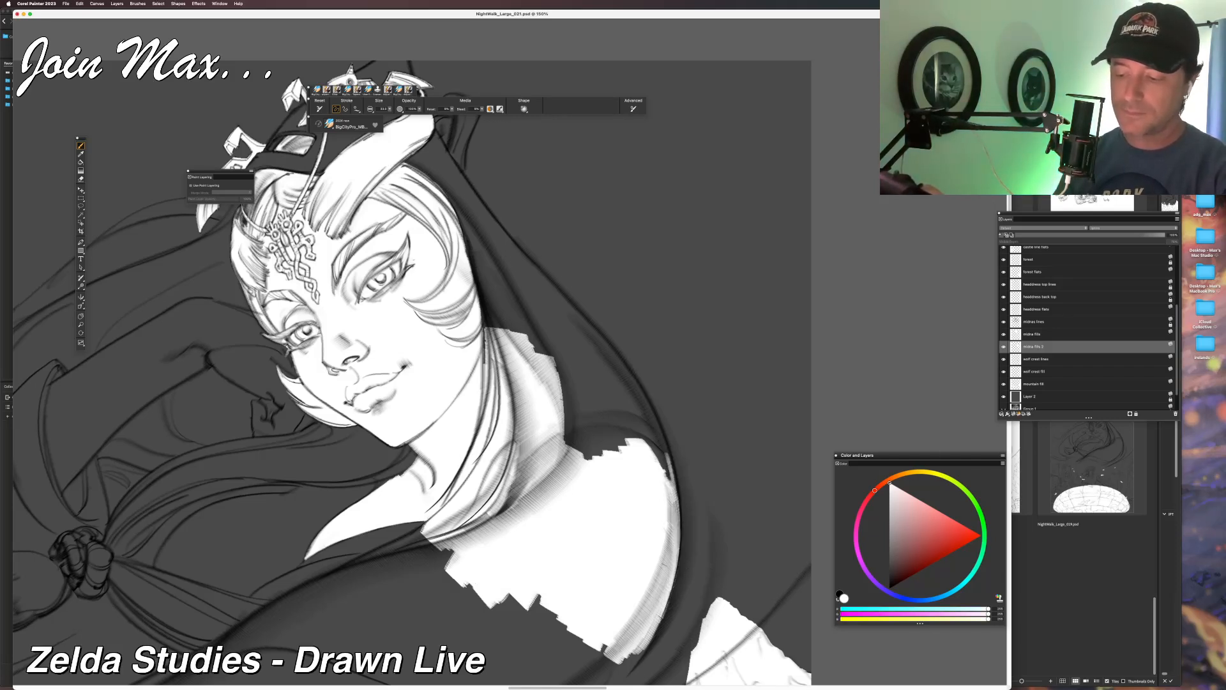
Paint the white fill upward along the cloak's outer contour above the near shoulder, undoing and redoing strokes that miss the line.
left_click_drag(678, 528, 659, 433)
left_click_drag(675, 494, 647, 409)
key("super+z")
left_click_drag(667, 457, 626, 375)
key("super+z")
left_click_drag(657, 417, 619, 366)
key("super+z")
left_click_drag(648, 408, 625, 374)
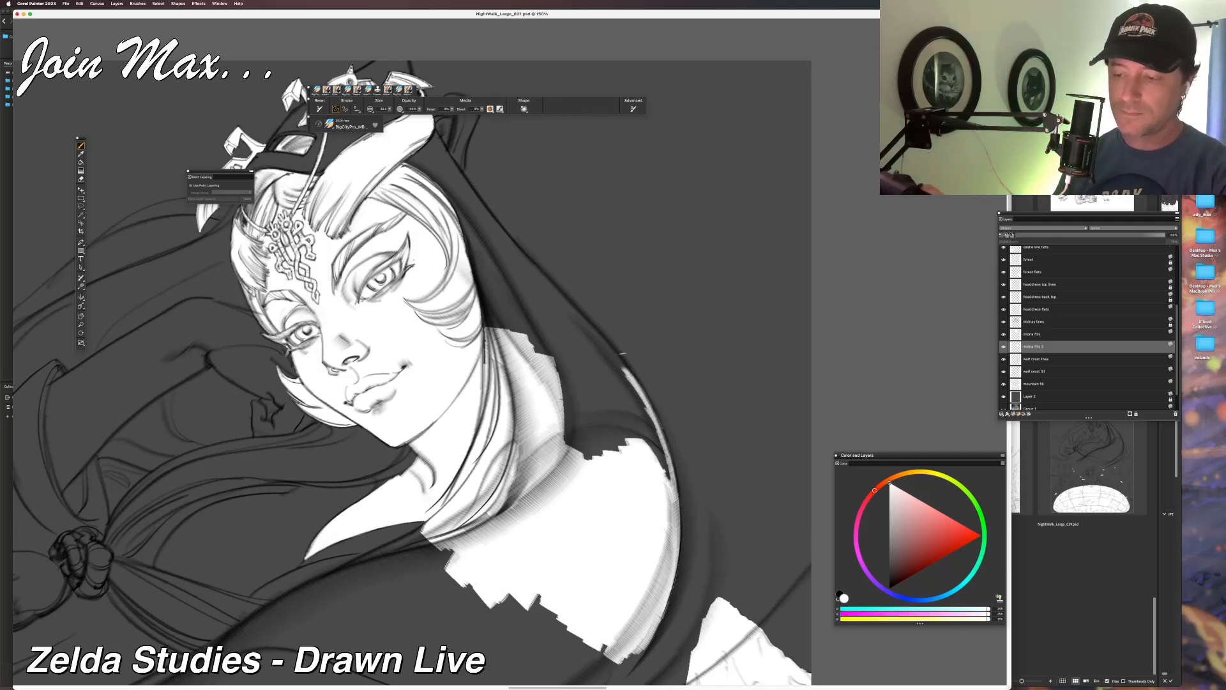
Carry the white edge farther up the cloak's outer contour and fill the folds between the neck and the near shoulder.
left_click_drag(664, 447, 573, 316)
left_click_drag(639, 381, 577, 320)
key("super+z")
left_click_drag(631, 372, 557, 297)
key("super+z")
left_click_drag(627, 366, 559, 297)
key("super+z")
left_click_drag(601, 337, 554, 292)
mouse_move(613, 358)
left_mouse_down()
mouse_move(544, 292)
mouse_move(580, 424)
mouse_move(565, 315)
mouse_move(593, 441)
mouse_move(555, 415)
left_mouse_up()
mouse_move(665, 479)
left_mouse_down()
mouse_move(639, 396)
mouse_move(597, 367)
mouse_move(620, 392)
left_mouse_up()
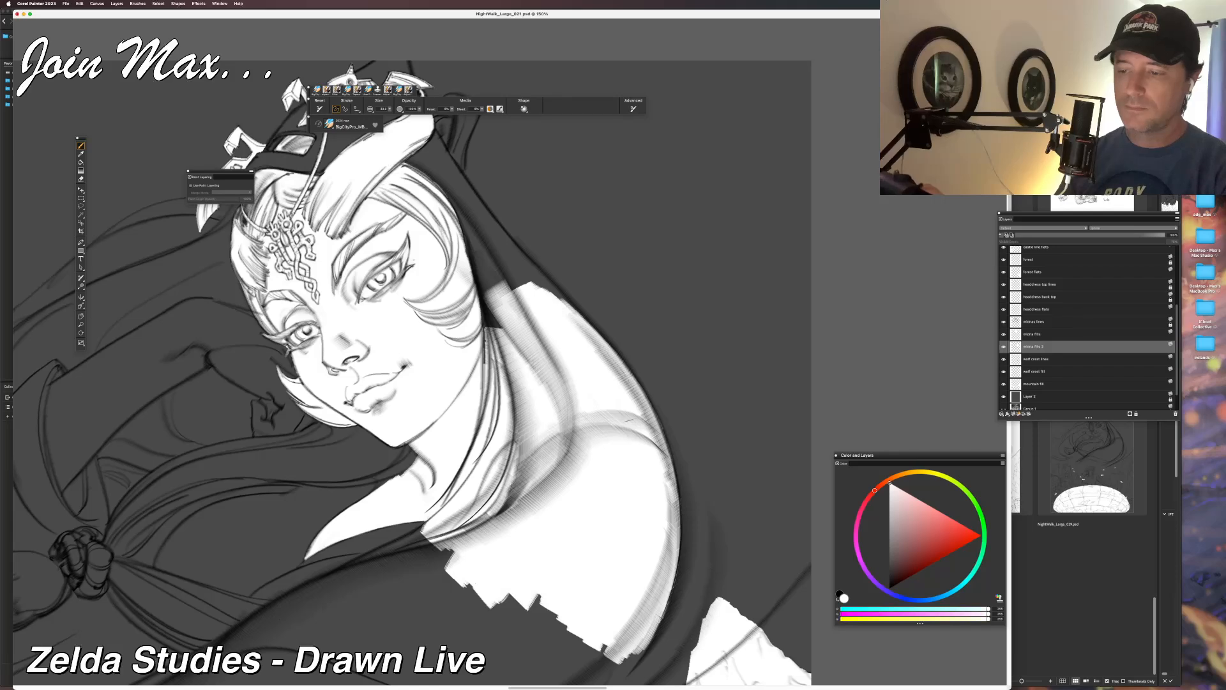
left_click_drag(575, 358, 599, 535)
left_click_drag(518, 537, 494, 417)
mouse_move(514, 479)
left_mouse_down()
mouse_move(478, 382)
mouse_move(543, 450)
left_mouse_up()
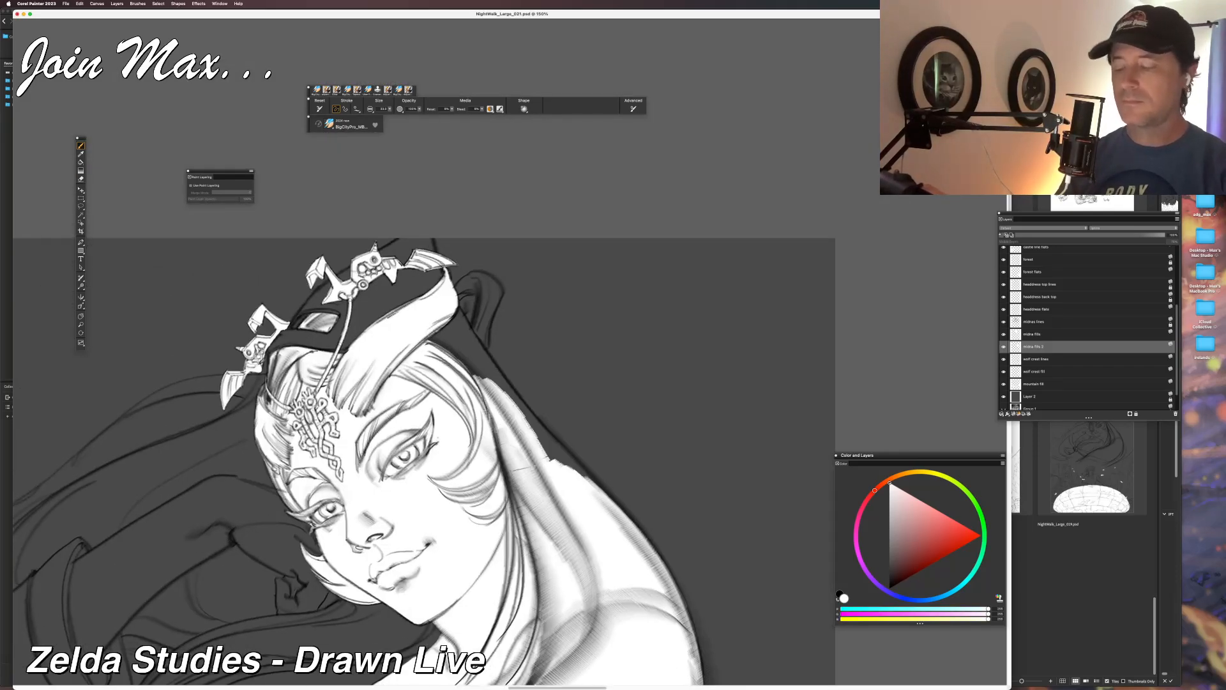
Fill the upper part of the cloak beside the hair with white, following its outer line up to the headdress.
mouse_move(480, 375)
left_mouse_down()
mouse_move(550, 456)
mouse_move(528, 408)
mouse_move(539, 428)
left_mouse_up()
key("super+z")
key("super+z")
left_click_drag(498, 374, 568, 459)
left_click_drag(524, 399, 581, 469)
key("super+z")
left_click_drag(538, 421, 627, 516)
left_click_drag(541, 435, 590, 483)
mouse_move(483, 364)
left_mouse_down()
mouse_move(495, 382)
mouse_move(478, 375)
left_mouse_up()
left_click_drag(454, 446, 506, 552)
left_click_drag(510, 437, 481, 465)
mouse_move(511, 433)
left_mouse_down()
mouse_move(493, 460)
mouse_move(535, 469)
left_mouse_up()
left_click_drag(511, 416, 539, 468)
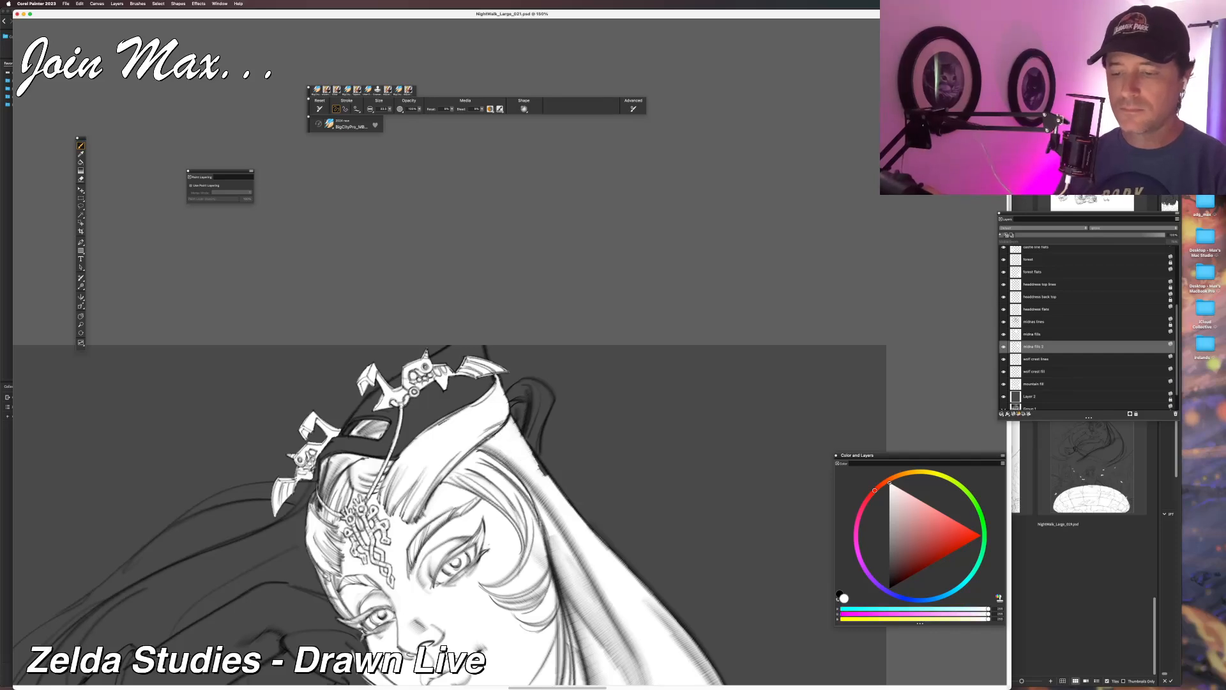
left_click_drag(511, 413, 548, 476)
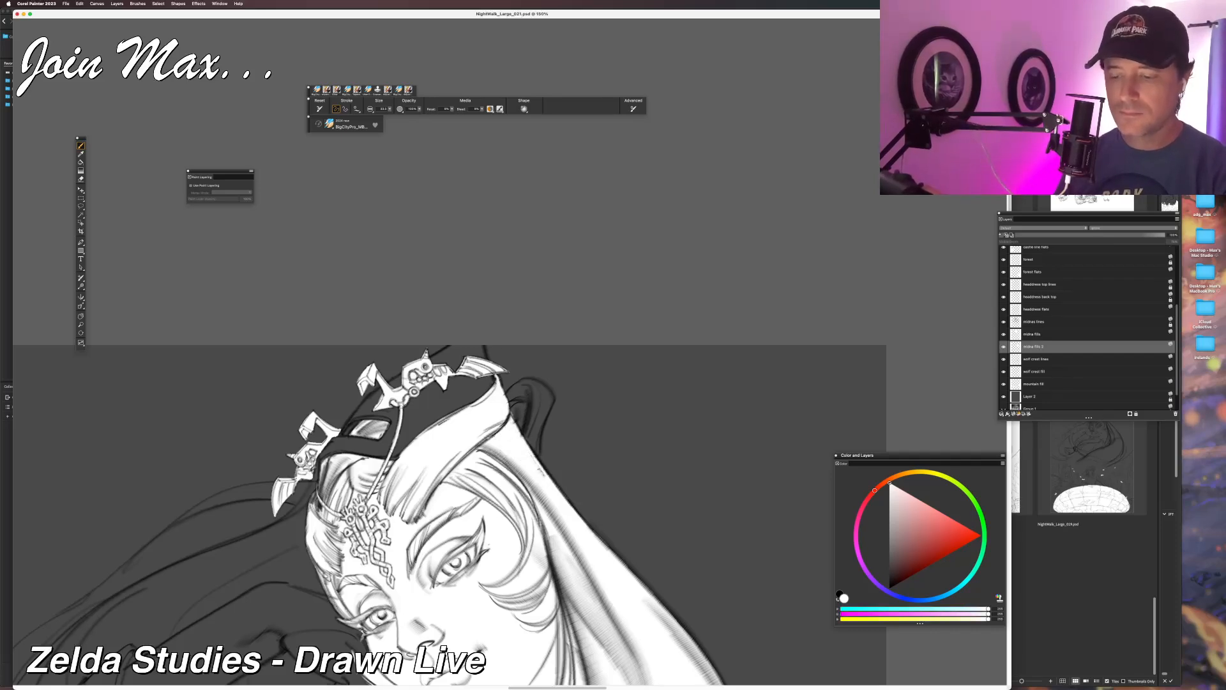
Paint white inside the curled loop behind the headdress and tidy the fill along its rounded edge.
left_click_drag(529, 391, 532, 436)
left_click_drag(531, 393, 543, 451)
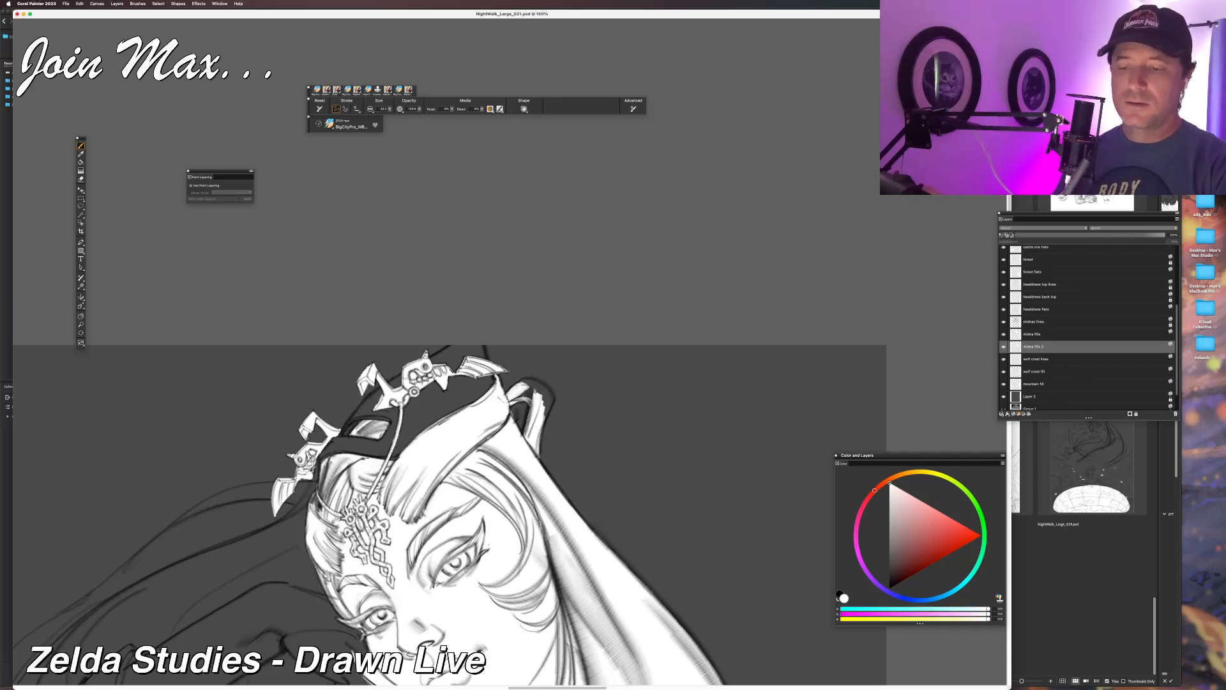
left_click_drag(518, 395, 553, 383)
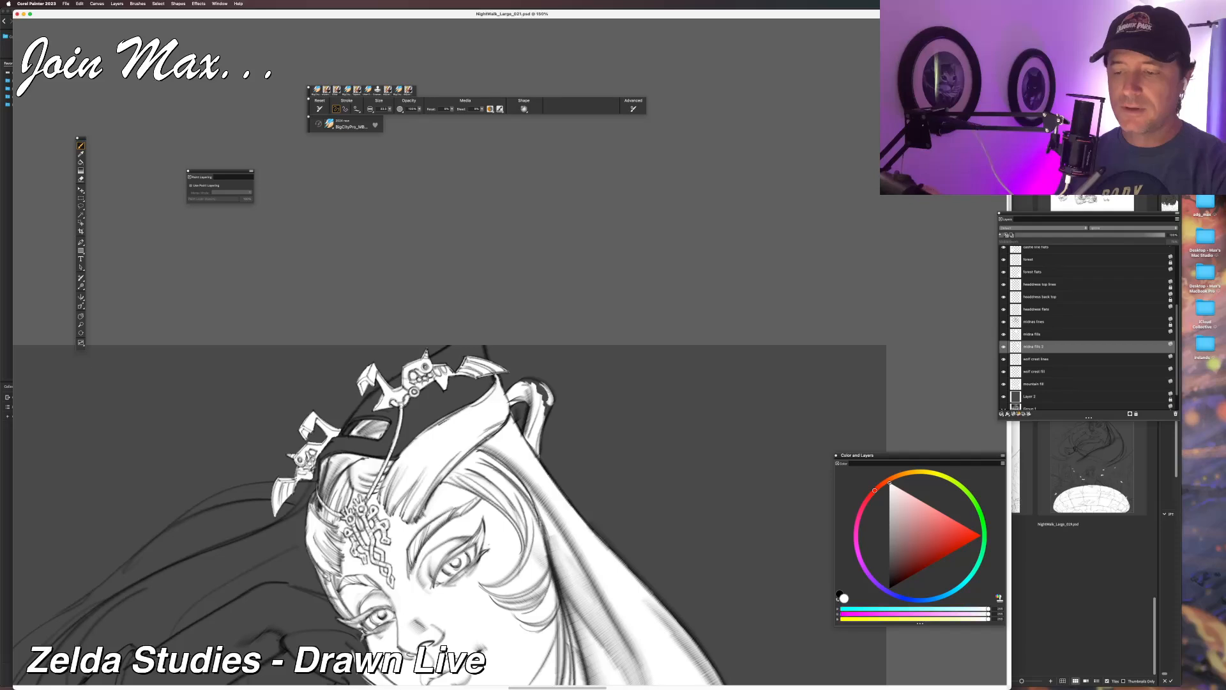
mouse_move(546, 424)
left_mouse_down()
mouse_move(541, 384)
mouse_move(528, 381)
left_mouse_up()
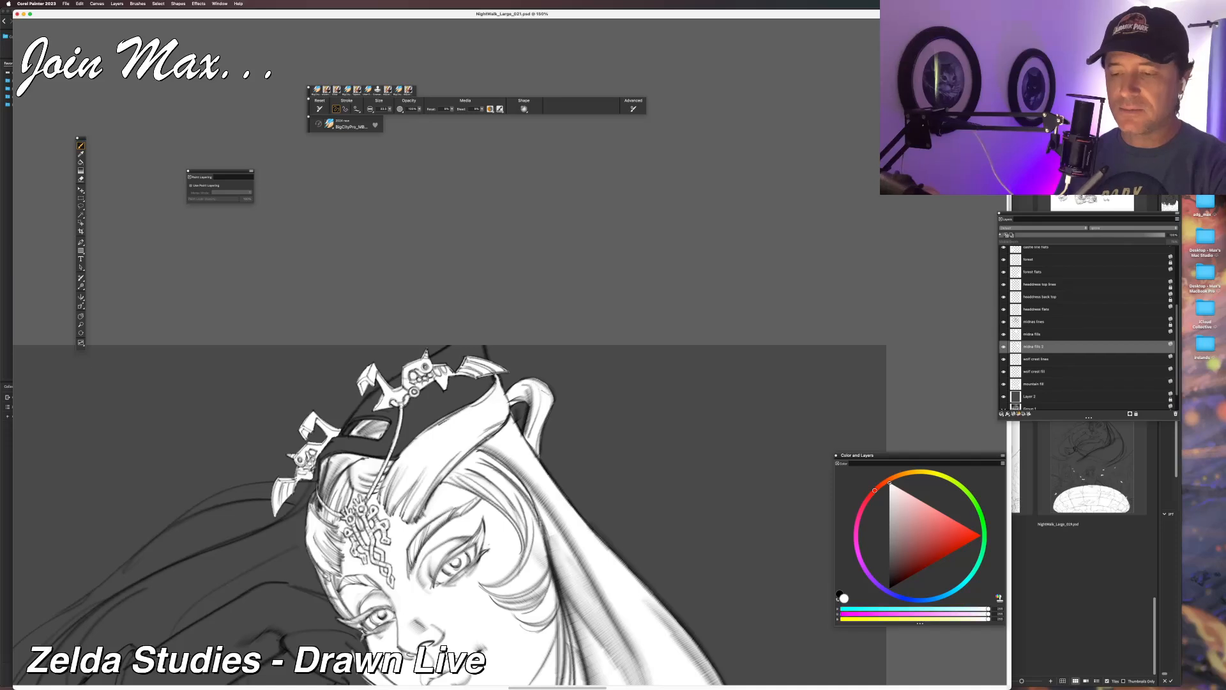
left_click_drag(550, 390, 539, 380)
key("super+z")
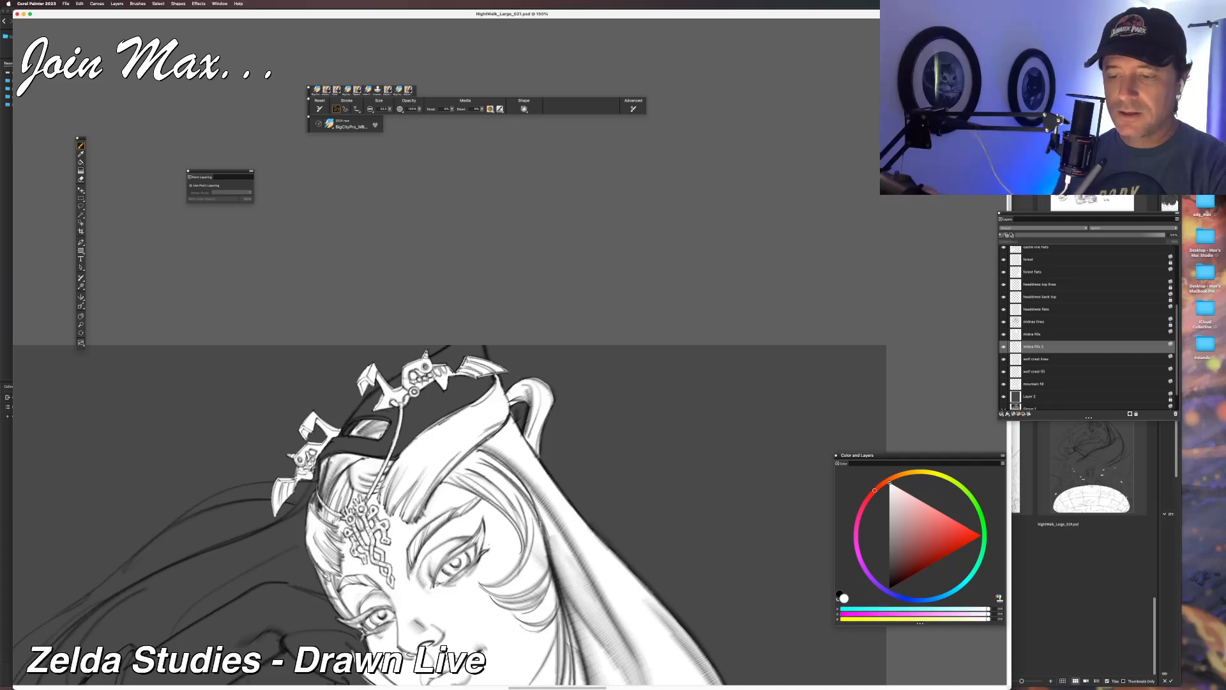
Fill the dark crown area inside and behind the headdress with white, undoing stray strokes.
mouse_move(421, 413)
left_mouse_down()
mouse_move(408, 434)
mouse_move(447, 396)
mouse_move(479, 390)
mouse_move(367, 466)
mouse_move(444, 488)
mouse_move(428, 469)
left_mouse_up()
mouse_move(483, 413)
left_mouse_down()
mouse_move(532, 397)
mouse_move(536, 438)
mouse_move(542, 427)
mouse_move(530, 448)
left_mouse_up()
key("super+z")
mouse_move(528, 399)
left_mouse_down()
mouse_move(534, 439)
mouse_move(560, 423)
left_mouse_up()
mouse_move(463, 467)
left_mouse_down()
mouse_move(426, 471)
mouse_move(448, 470)
mouse_move(456, 434)
mouse_move(491, 401)
mouse_move(474, 416)
left_mouse_up()
key("super+z")
key("super+z")
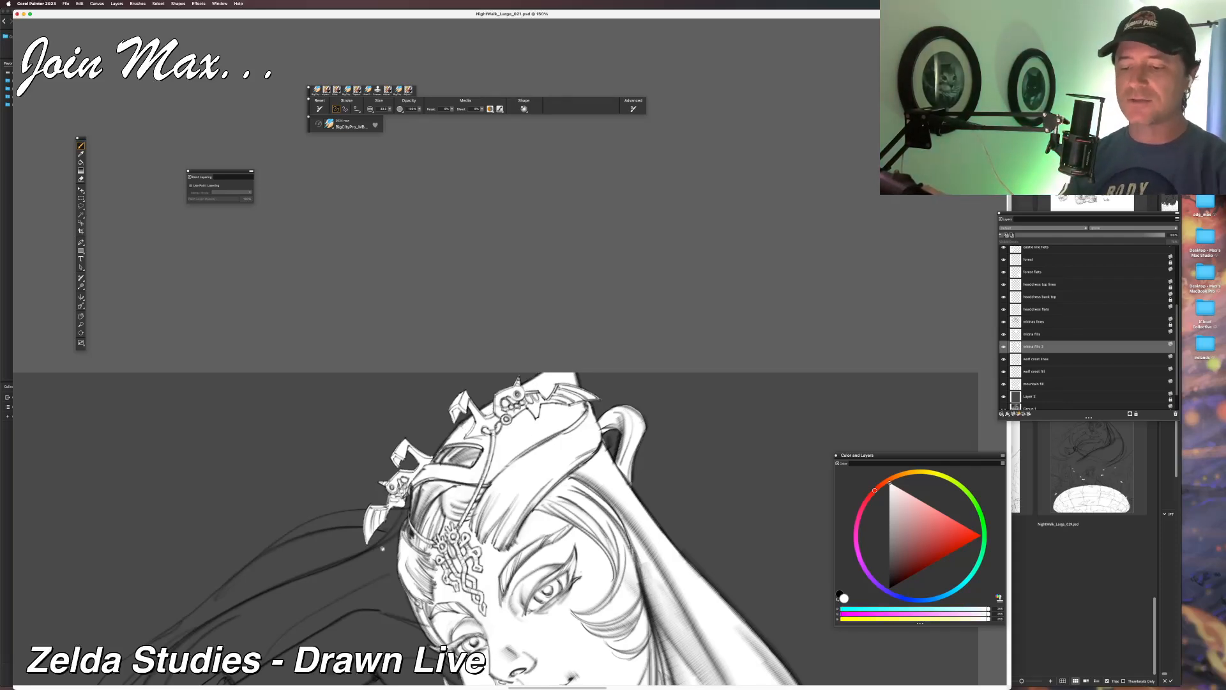
Brush white along the outer cloak fold around the near shoulder, sweeping it down into wispy ends and undoing poor strokes.
scroll(547, 451, "down", 3)
scroll(547, 451, "left", 2)
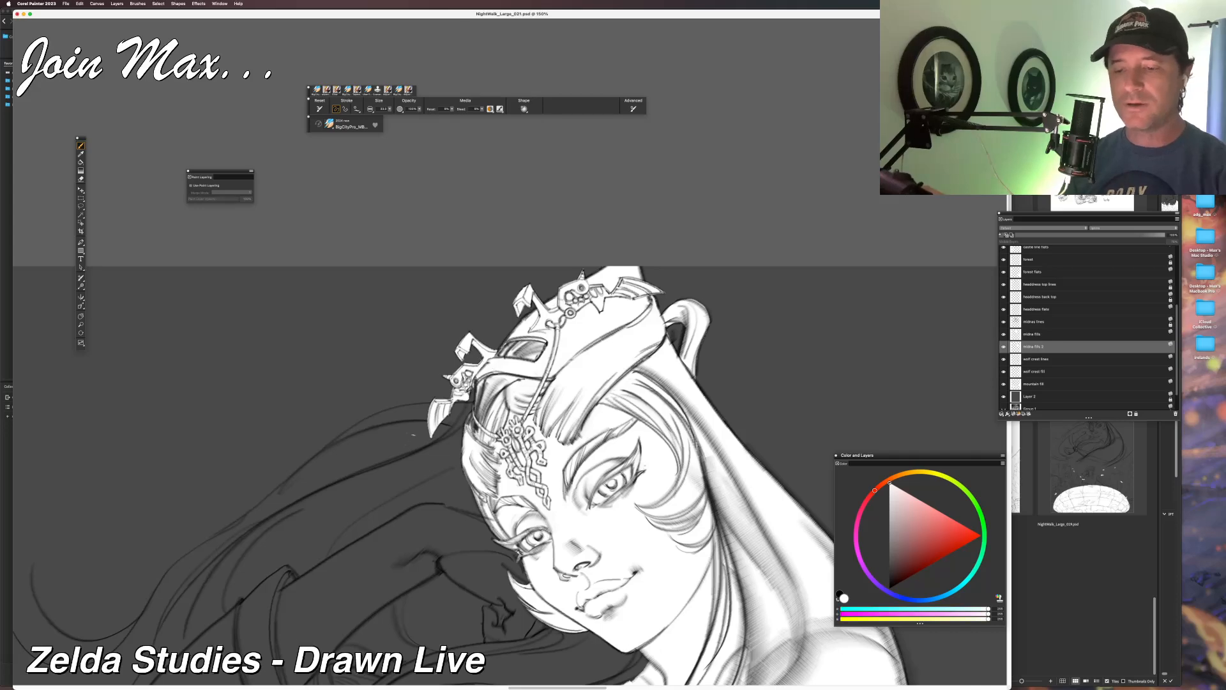
scroll(413, 434, "down", 5)
scroll(413, 434, "right", 3)
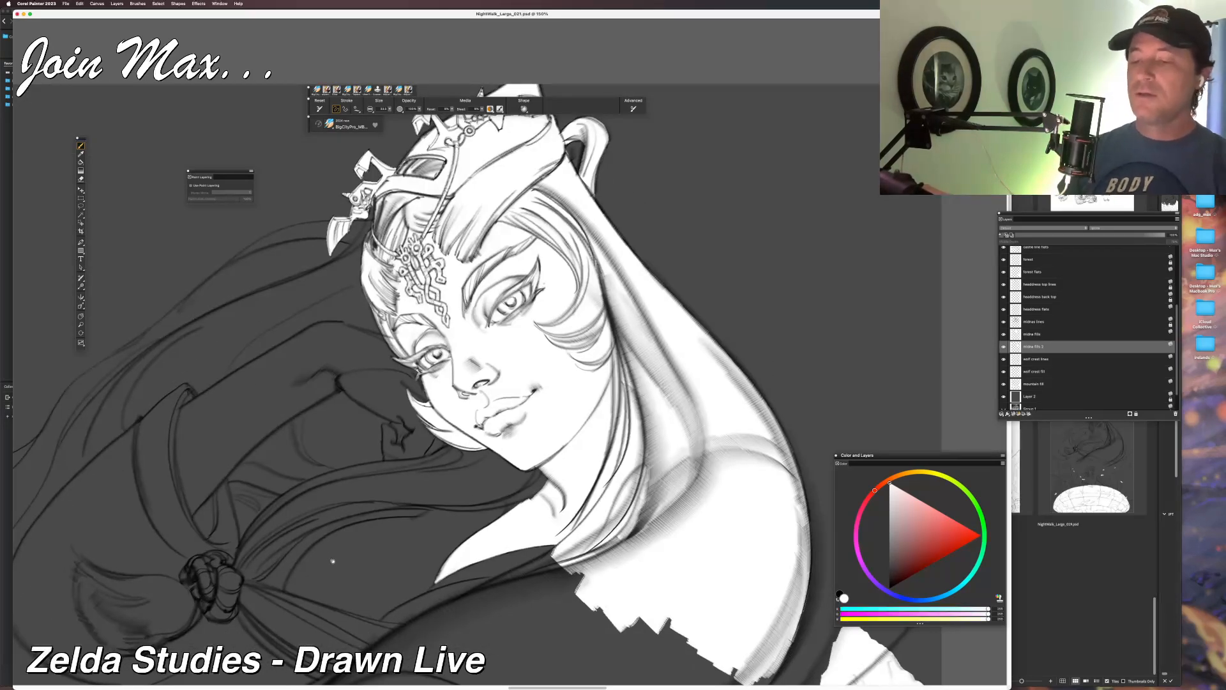
scroll(330, 605, "down", 4)
scroll(331, 605, "right", 1)
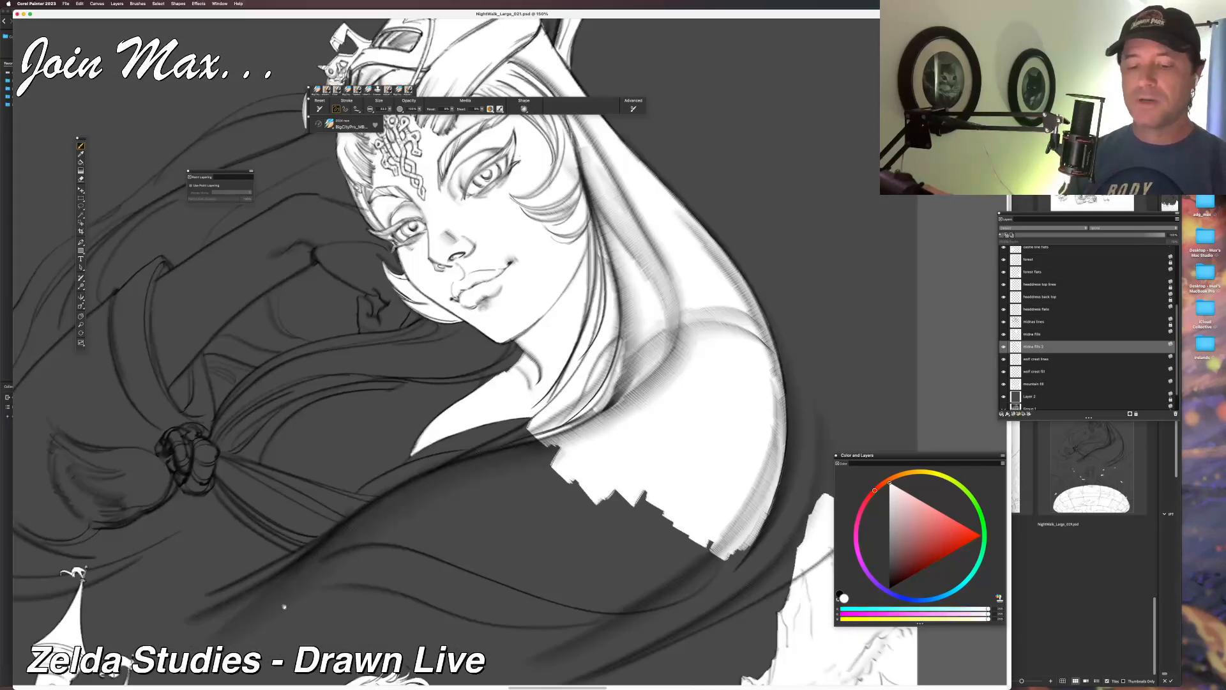
key("super+minus")
mouse_move(665, 443)
left_mouse_down()
mouse_move(475, 504)
mouse_move(435, 589)
mouse_move(506, 495)
mouse_move(504, 432)
mouse_move(471, 578)
mouse_move(484, 371)
left_mouse_up()
mouse_move(474, 574)
left_mouse_down()
mouse_move(495, 552)
mouse_move(518, 453)
left_mouse_up()
left_click_drag(497, 555, 495, 376)
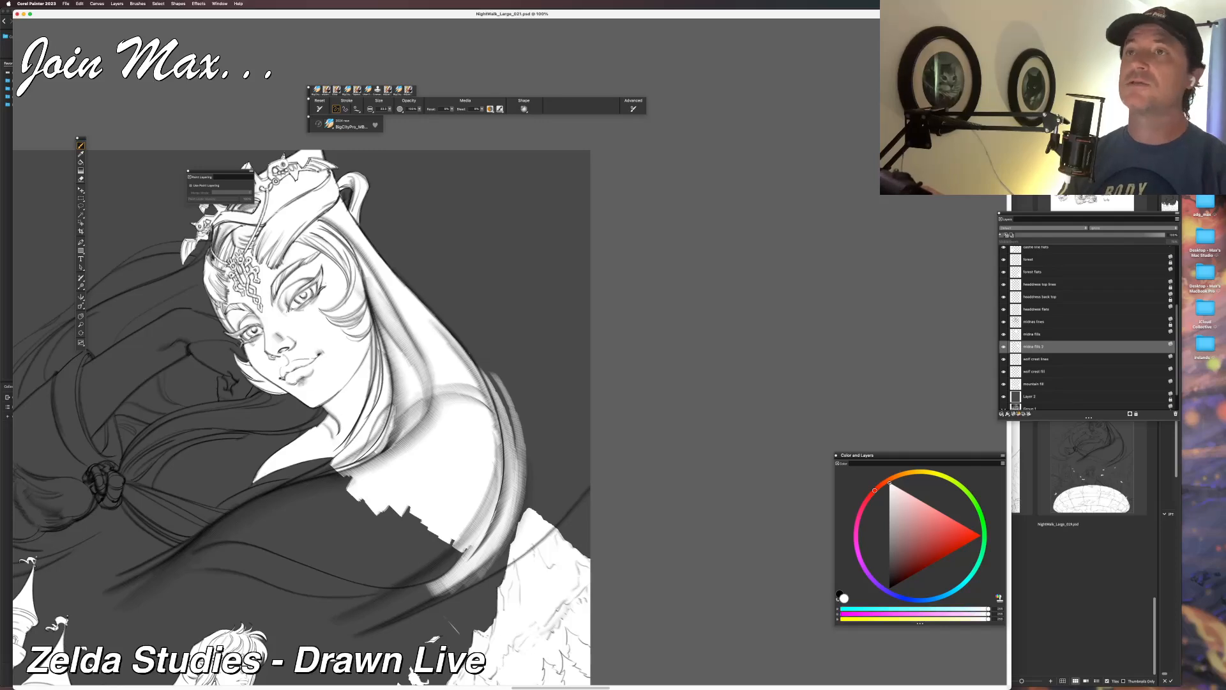
left_click_drag(463, 616, 578, 525)
mouse_move(483, 536)
left_mouse_down()
mouse_move(594, 451)
mouse_move(469, 532)
left_mouse_up()
left_click_drag(573, 453, 457, 520)
mouse_move(566, 449)
left_mouse_down()
mouse_move(455, 499)
mouse_move(478, 508)
mouse_move(483, 489)
left_mouse_up()
key("super+z")
key("super+z")
key("super+z")
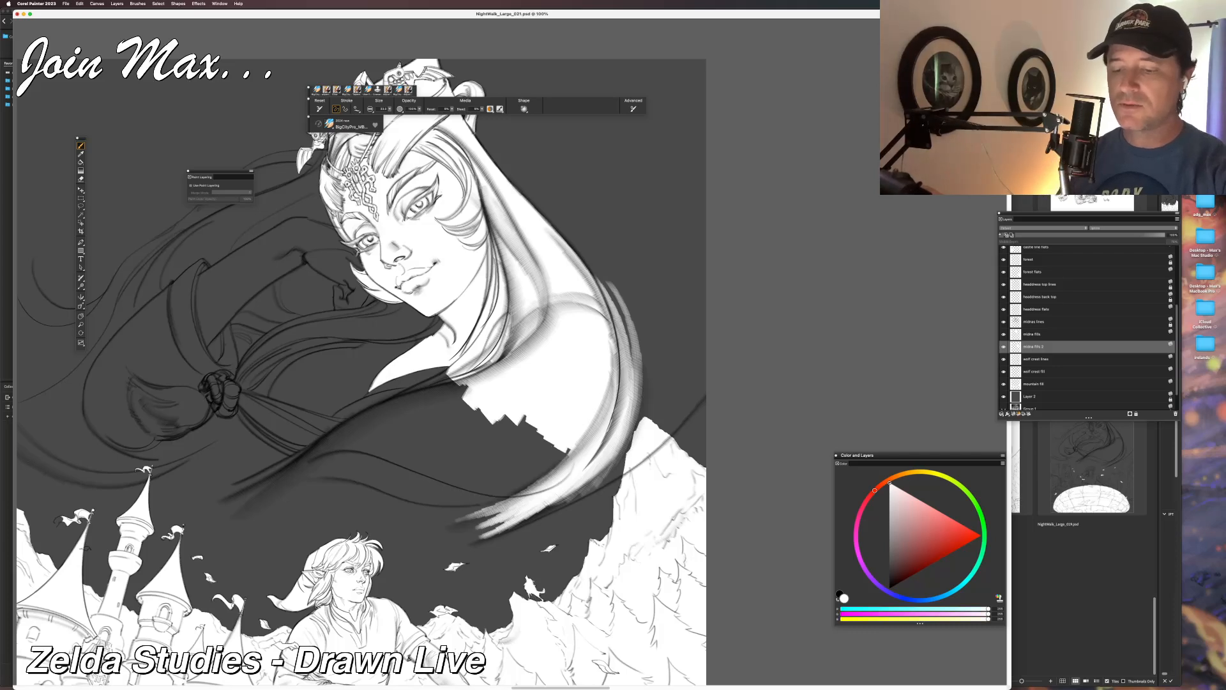
Paint the cloak's long lower sweep in white toward its trailing tip and fill the gap below the shoulder.
left_click_drag(374, 483, 565, 452)
left_click_drag(341, 473, 565, 463)
key("super+z")
key("super+z")
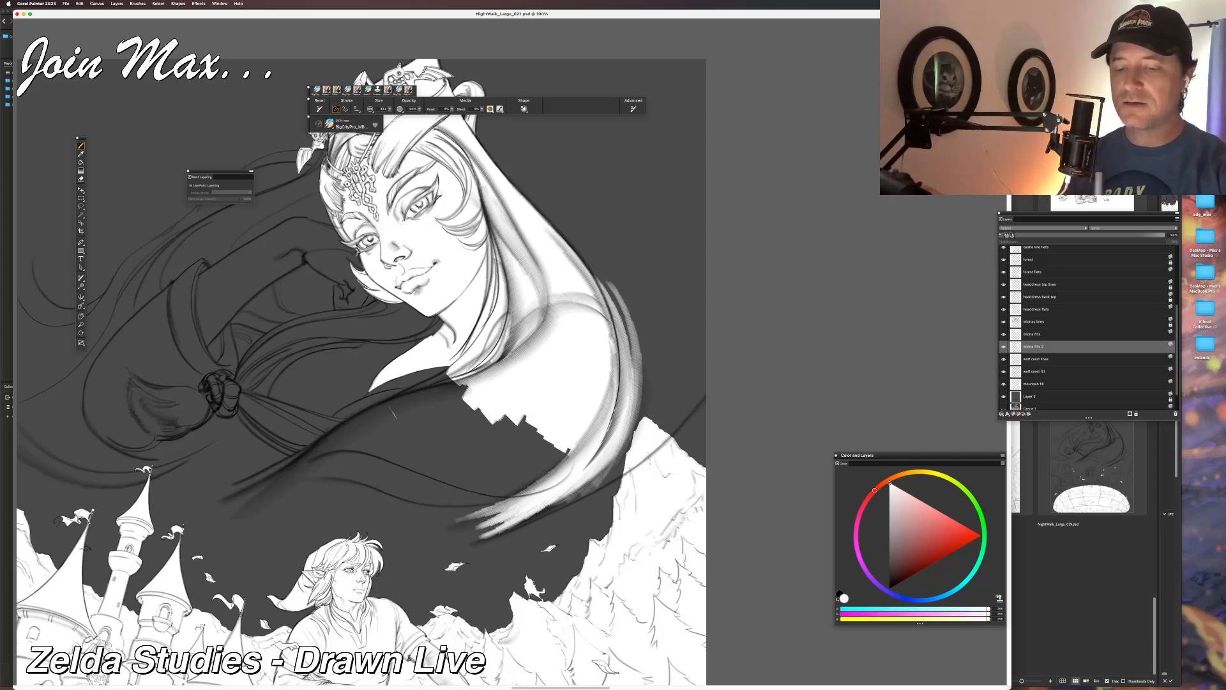
left_click_drag(271, 489, 529, 504)
mouse_move(339, 473)
left_mouse_down()
mouse_move(455, 497)
mouse_move(543, 487)
left_mouse_up()
mouse_move(357, 480)
left_mouse_down()
mouse_move(533, 377)
mouse_move(496, 477)
mouse_move(531, 424)
mouse_move(569, 408)
mouse_move(530, 479)
mouse_move(566, 428)
mouse_move(427, 490)
left_mouse_up()
mouse_move(508, 442)
left_mouse_down()
mouse_move(455, 475)
mouse_move(505, 424)
mouse_move(436, 475)
mouse_move(453, 471)
left_mouse_up()
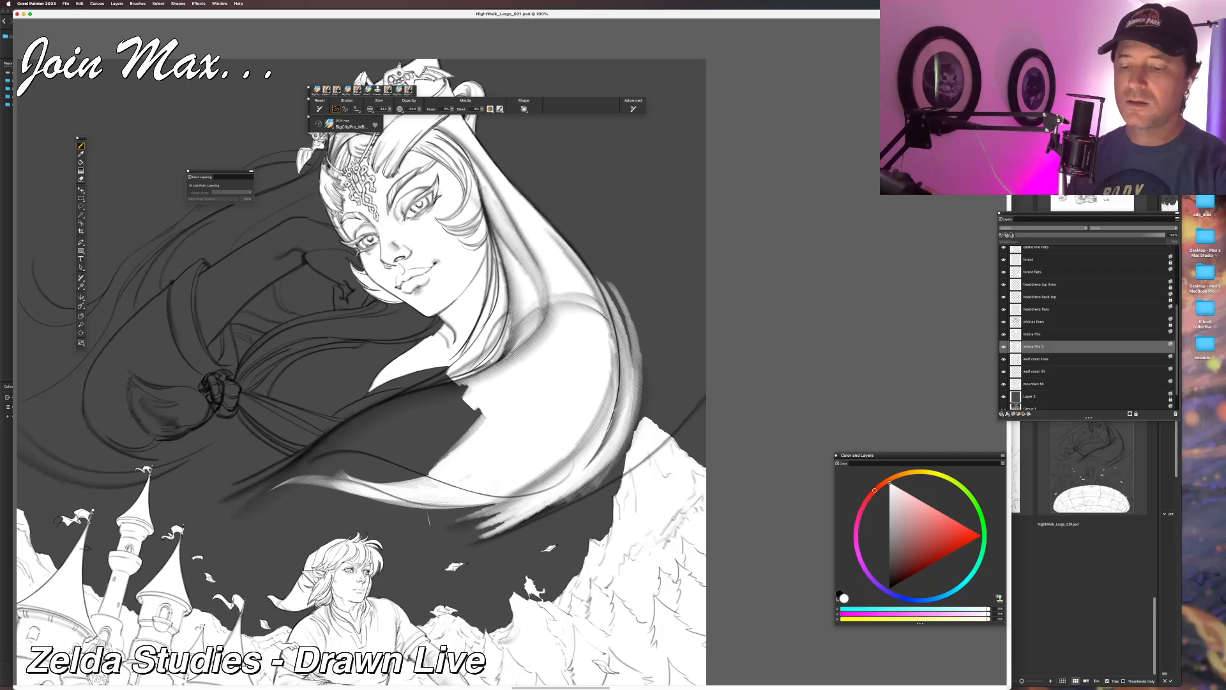
Brush white wisps along the cloak strands that flick up over the mountain, undoing and redoing misplaced strokes.
left_click_drag(706, 359, 535, 513)
mouse_move(683, 303)
left_mouse_down()
mouse_move(681, 350)
mouse_move(527, 519)
left_mouse_up()
key("super+z")
mouse_move(686, 337)
left_mouse_down()
mouse_move(668, 411)
mouse_move(524, 518)
left_mouse_up()
key("super+z")
left_click_drag(682, 340, 536, 506)
left_click_drag(657, 384, 580, 483)
key("super+z")
left_click_drag(652, 379, 597, 474)
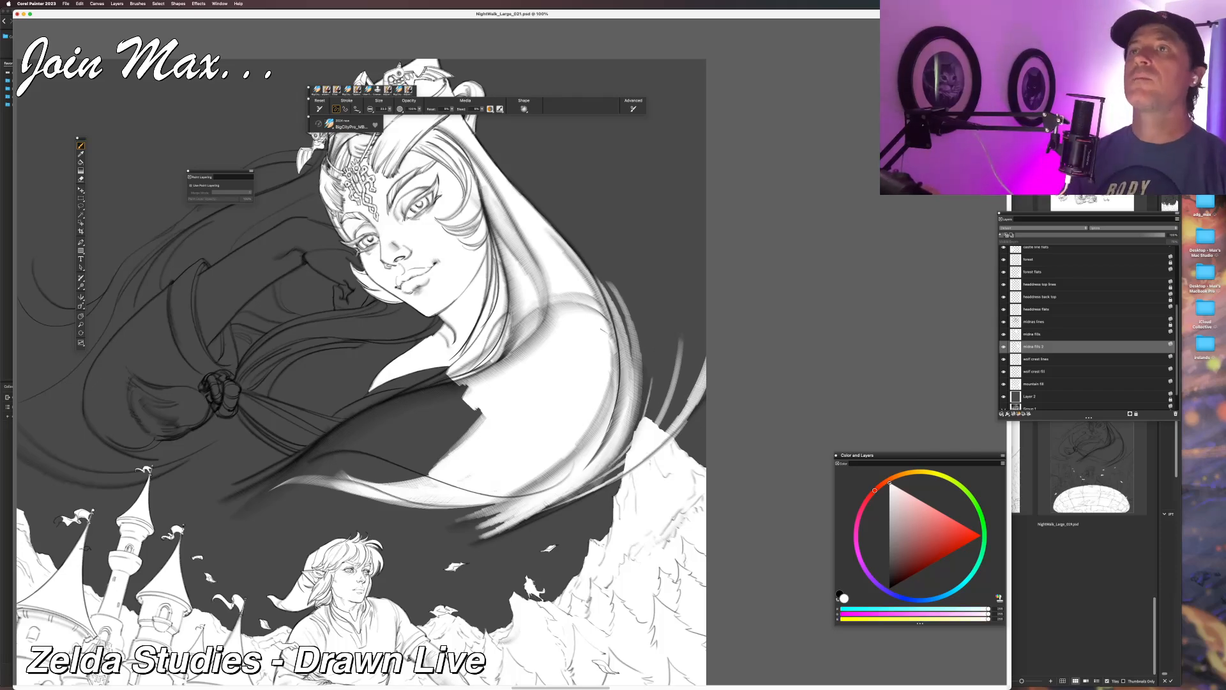
key("super+minus")
key("super+equal")
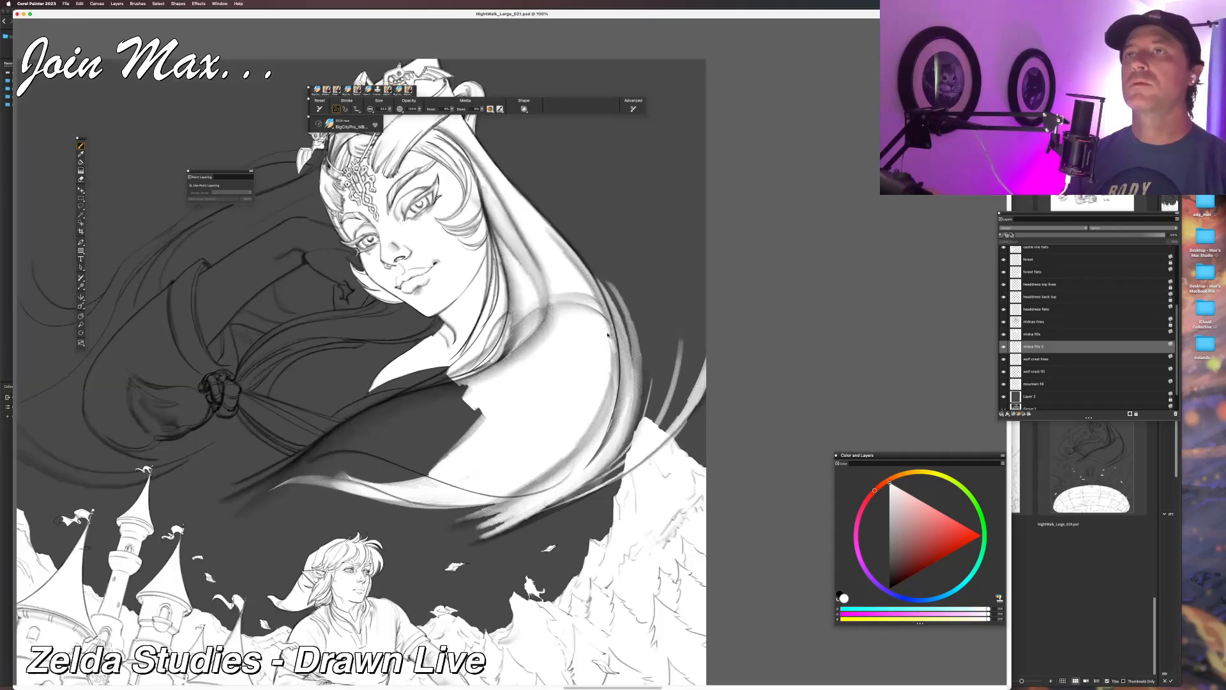
Fill the cloak's upper fold across the chest with white and extend the lower sweep toward its trailing tip.
mouse_move(451, 373)
left_mouse_down()
mouse_move(553, 441)
mouse_move(496, 505)
mouse_move(552, 446)
mouse_move(457, 498)
mouse_move(475, 505)
mouse_move(553, 474)
mouse_move(543, 511)
mouse_move(497, 537)
left_mouse_up()
key("super+z")
left_click_drag(369, 570, 574, 570)
key("super+z")
left_click_drag(376, 566, 498, 556)
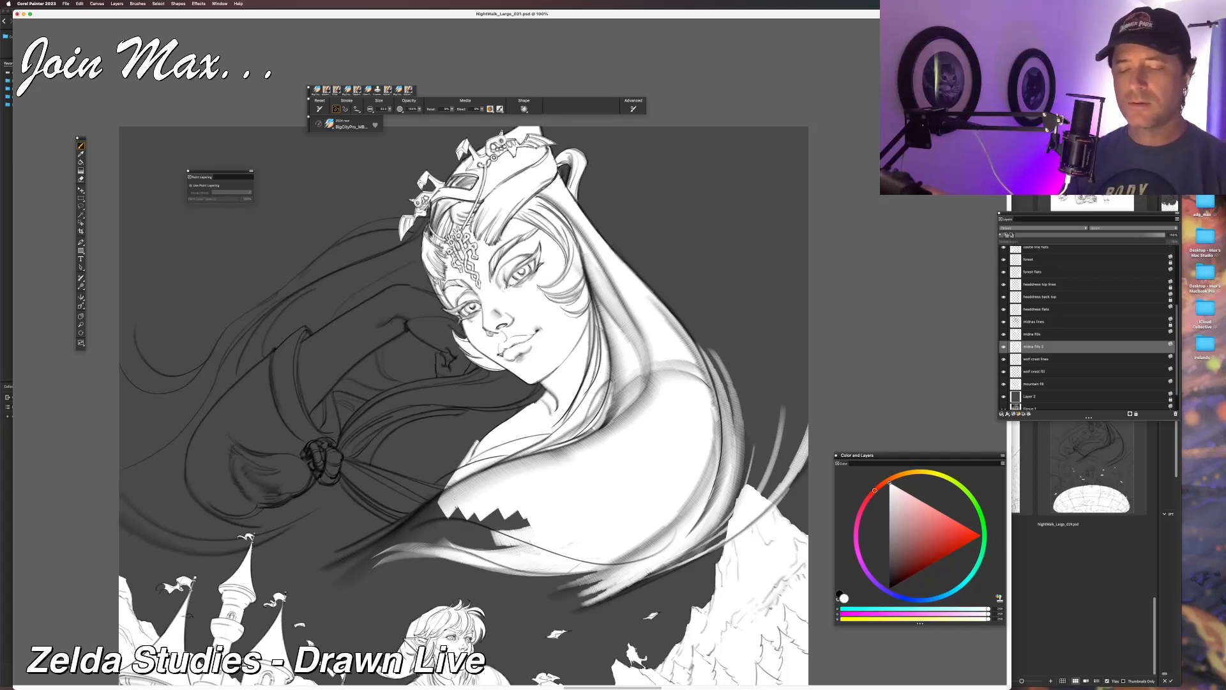
mouse_move(335, 567)
left_mouse_down()
mouse_move(399, 550)
mouse_move(562, 556)
left_mouse_up()
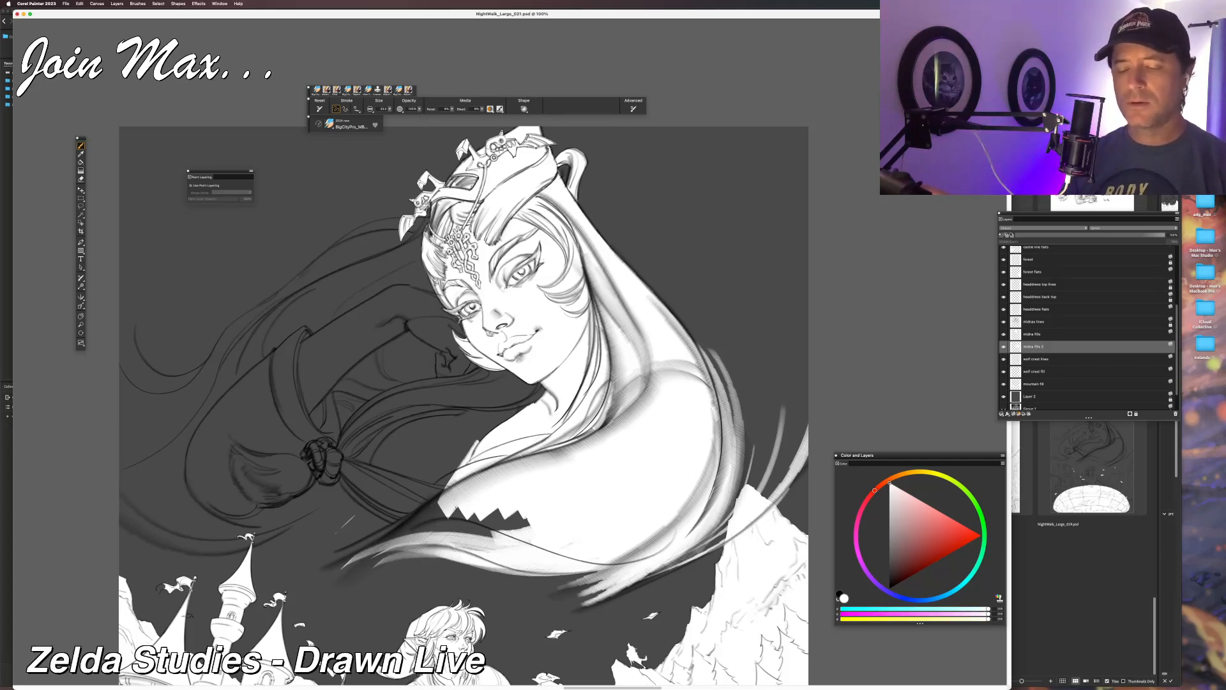
left_click_drag(409, 531, 521, 550)
left_click_drag(391, 541, 529, 529)
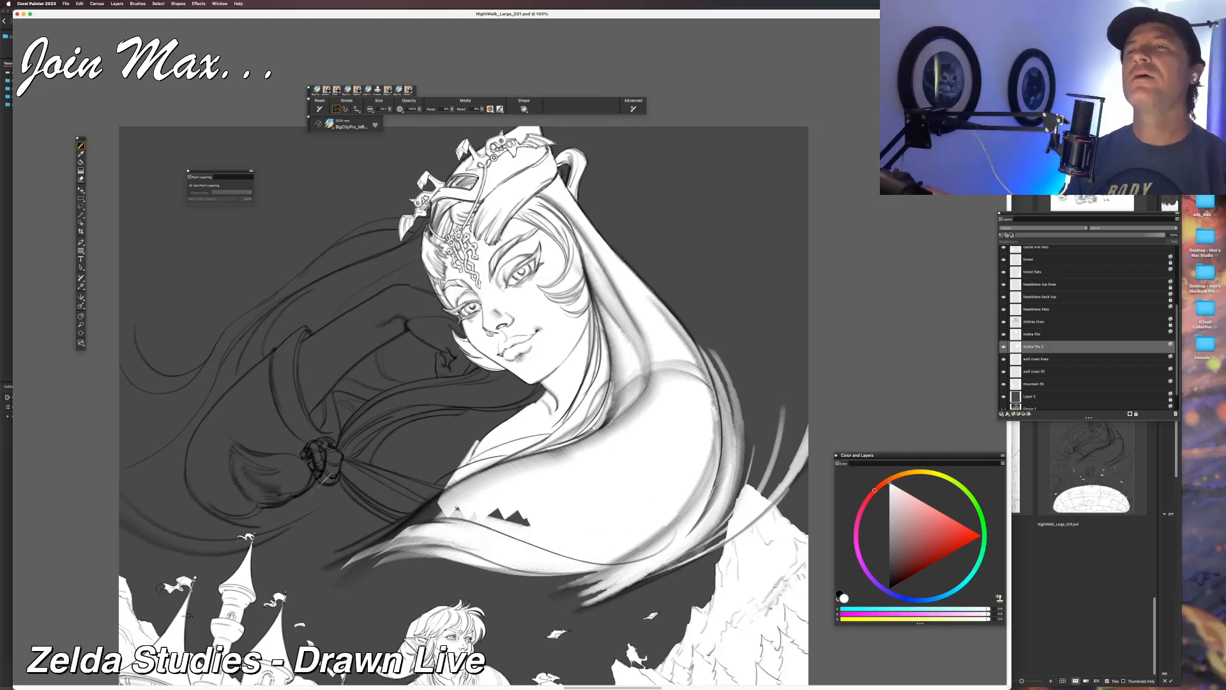
Taper the white fill along the upper edge of the cloak's trailing tip, retrying strokes, and close the remaining gaps.
mouse_move(319, 562)
left_mouse_down()
mouse_move(397, 533)
mouse_move(536, 536)
left_mouse_up()
key("super+z")
left_click_drag(320, 562, 540, 542)
key("super+z")
left_click_drag(308, 566, 536, 538)
key("super+z")
left_click_drag(307, 567, 528, 516)
key("super+z")
left_click_drag(306, 567, 443, 510)
key("super+z")
left_click_drag(329, 523, 343, 510)
mouse_move(320, 565)
left_mouse_down()
mouse_move(442, 489)
mouse_move(457, 510)
mouse_move(441, 507)
mouse_move(518, 513)
mouse_move(528, 526)
left_mouse_up()
Block in white over the chest and far shoulder between the neck and the gathered hair strands.
mouse_move(417, 514)
left_mouse_down()
mouse_move(467, 461)
mouse_move(471, 440)
mouse_move(450, 435)
mouse_move(535, 396)
left_mouse_up()
left_click_drag(511, 414, 539, 382)
left_click_drag(483, 426, 531, 378)
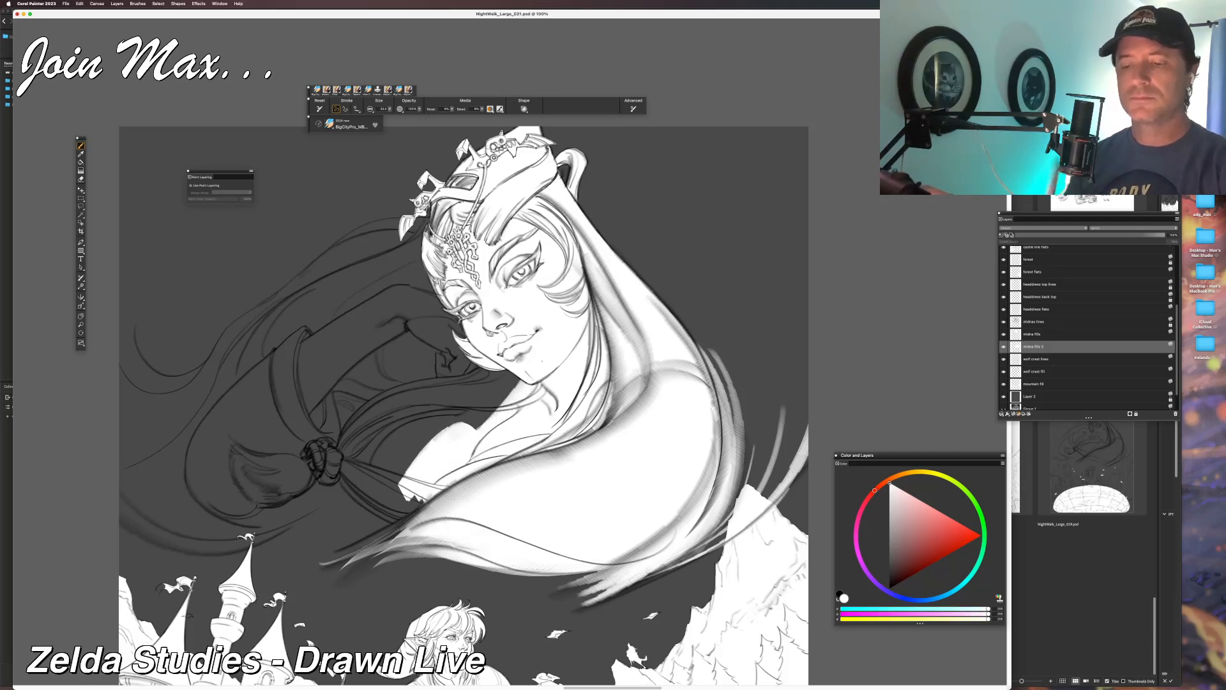
left_click_drag(297, 403, 362, 423)
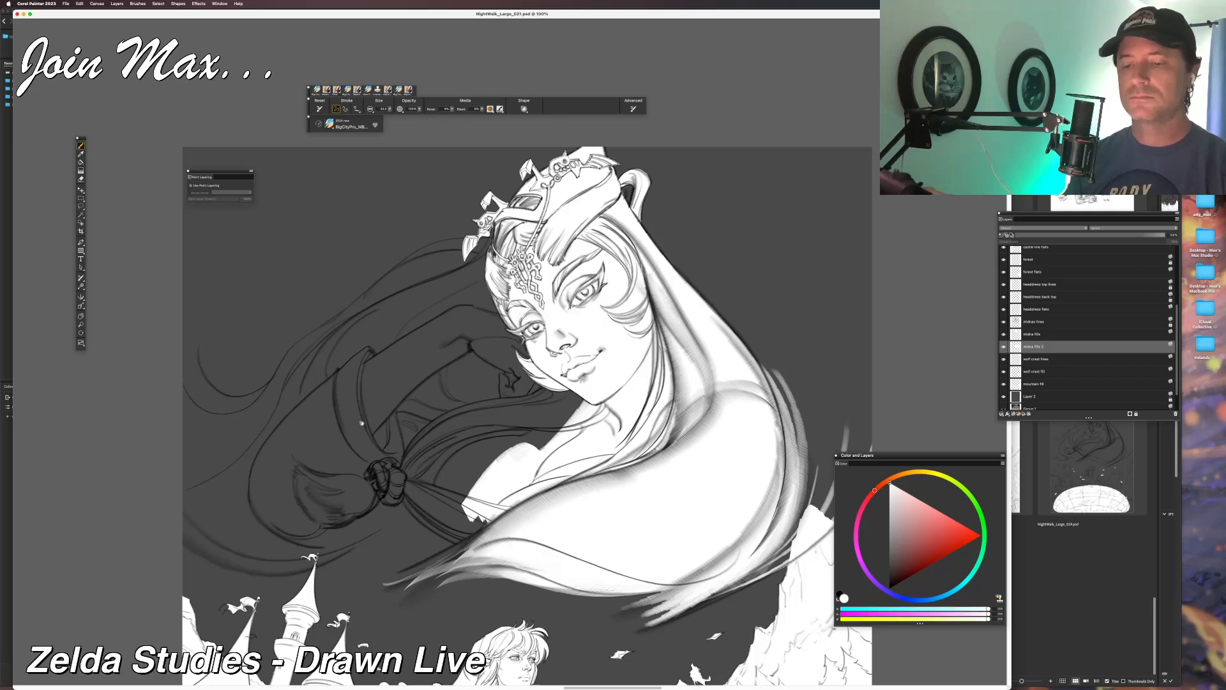
mouse_move(545, 384)
left_mouse_down()
mouse_move(516, 409)
mouse_move(543, 436)
mouse_move(479, 460)
mouse_move(460, 485)
mouse_move(460, 521)
mouse_move(486, 533)
left_mouse_up()
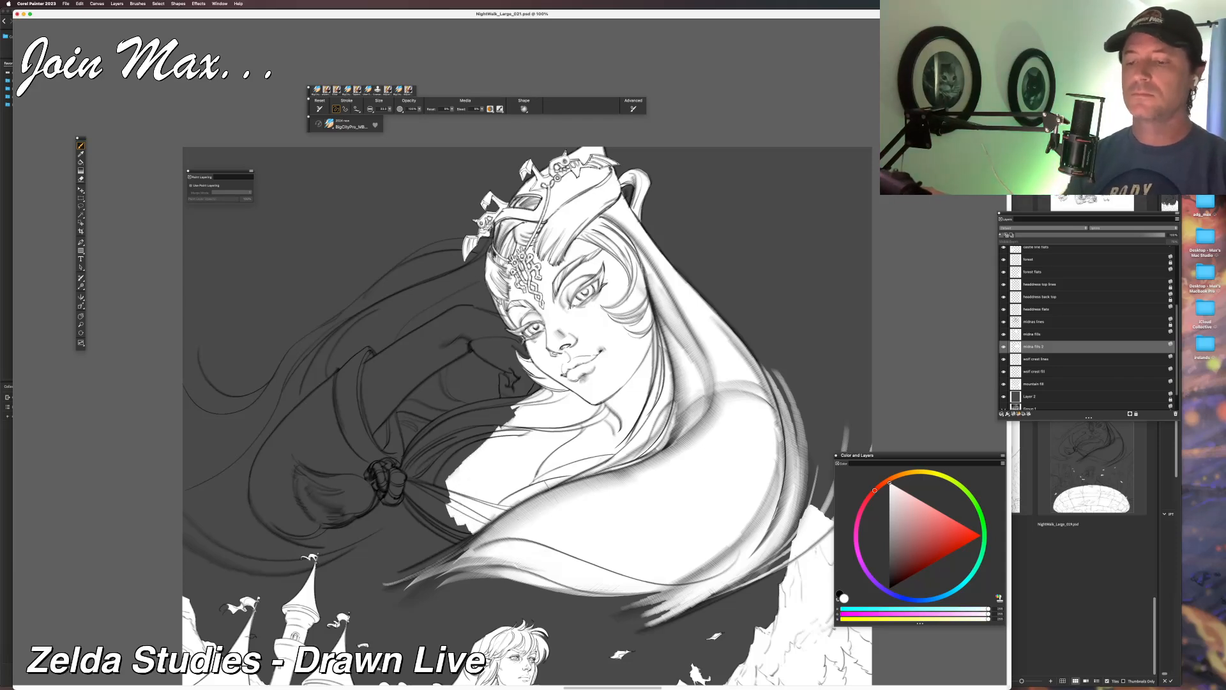
Extend the white fill through the gathered hair strands, following their upper contour to the clenched hand.
left_click_drag(454, 437, 438, 422)
mouse_move(512, 413)
left_mouse_down()
mouse_move(454, 442)
mouse_move(510, 407)
left_mouse_up()
mouse_move(445, 442)
left_mouse_down()
mouse_move(446, 493)
mouse_move(415, 484)
mouse_move(452, 519)
left_mouse_up()
left_click_drag(447, 516, 408, 474)
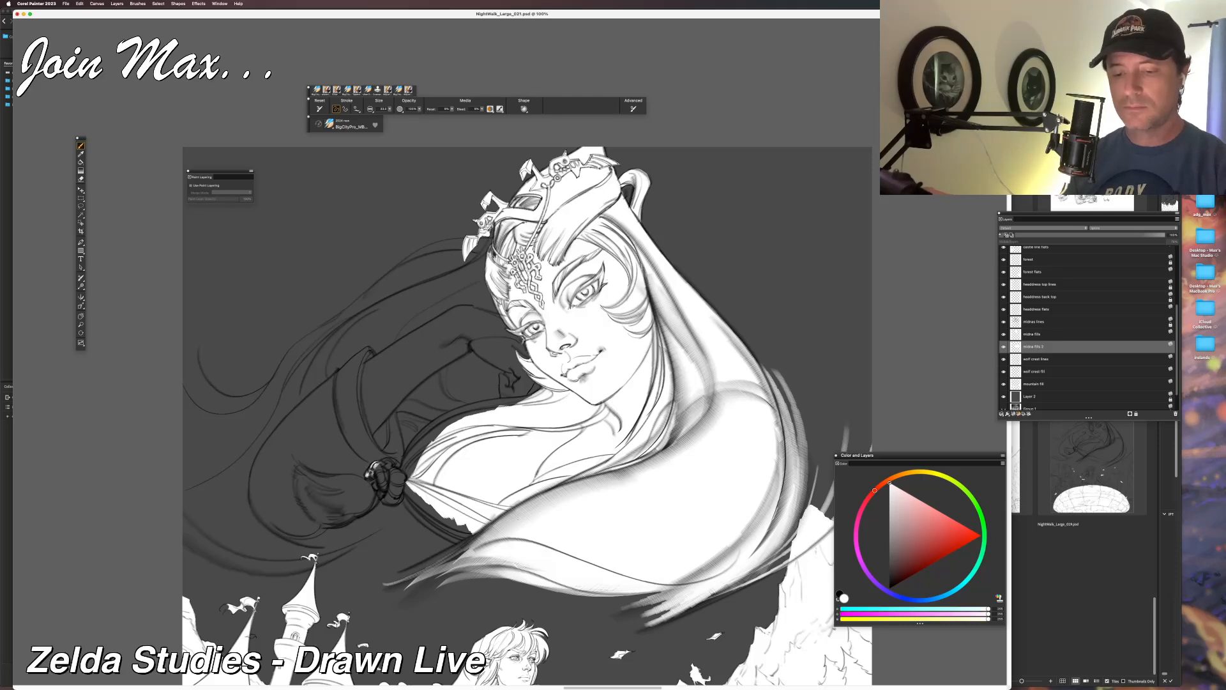
Fill the clenched hand gripping the hair with white, working around its knuckles and outer edge.
mouse_move(369, 476)
left_mouse_down()
mouse_move(387, 490)
mouse_move(386, 477)
mouse_move(391, 501)
mouse_move(367, 494)
left_mouse_up()
key("super+z")
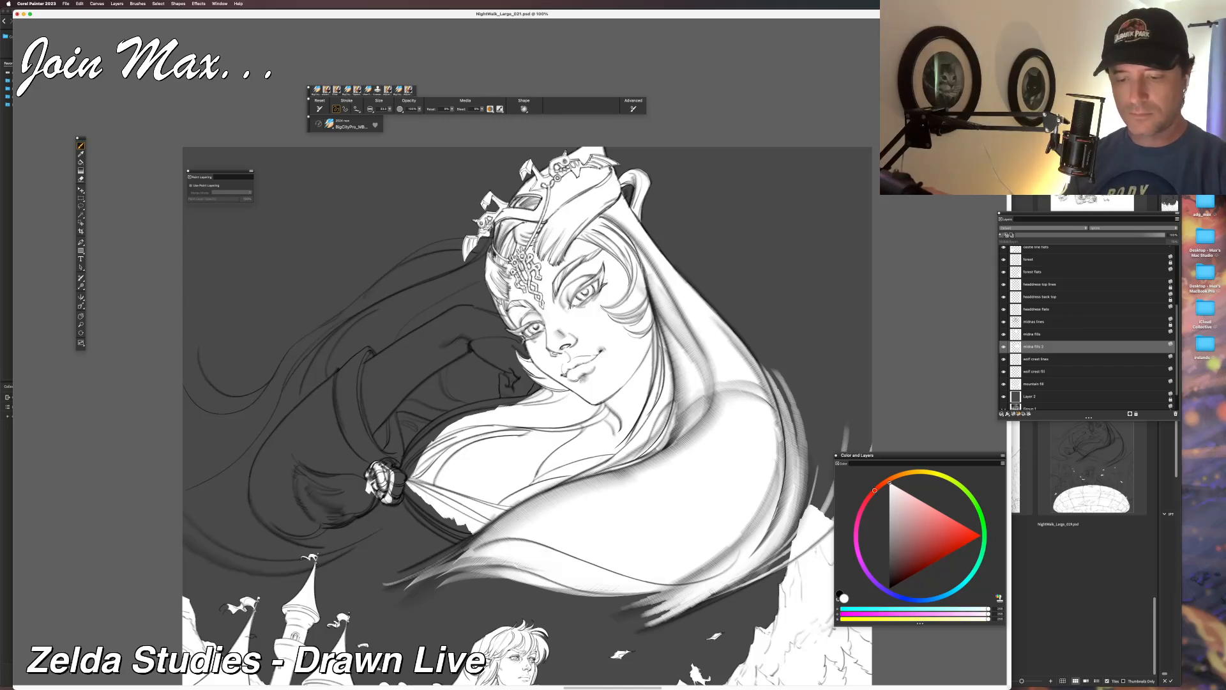
mouse_move(398, 490)
left_mouse_down()
mouse_move(401, 502)
mouse_move(408, 480)
mouse_move(410, 498)
mouse_move(399, 468)
left_mouse_up()
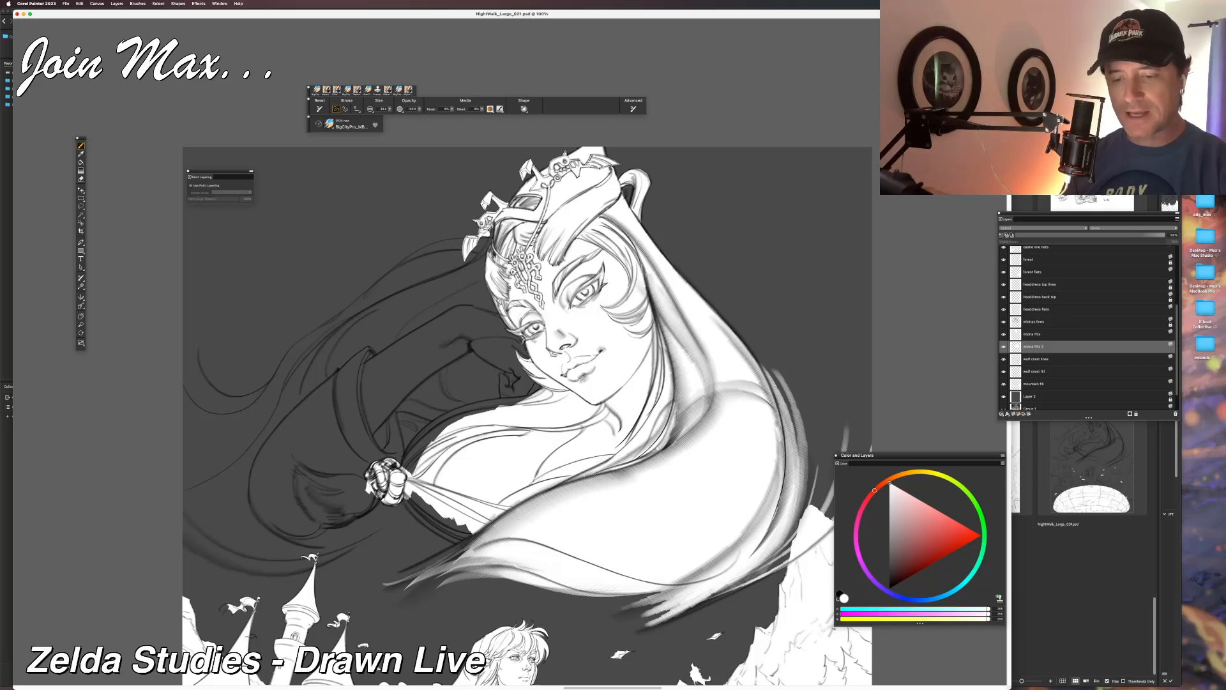
left_click_drag(387, 471, 397, 463)
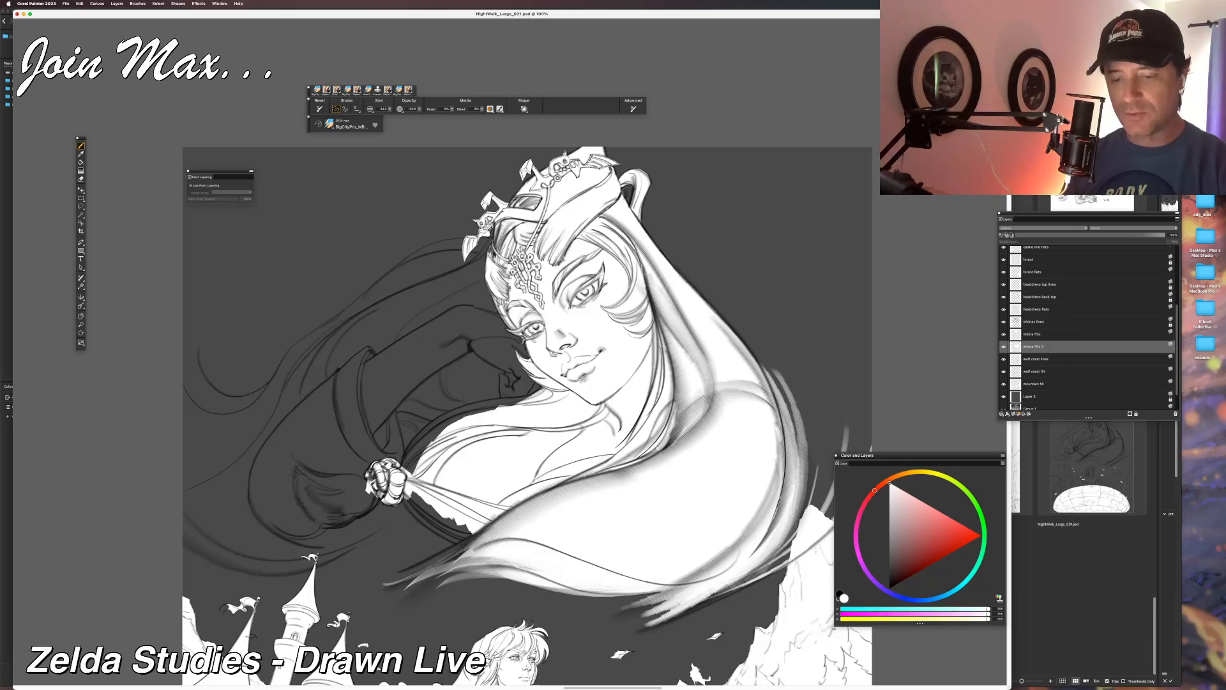
Fill the lower hair strands running from the clenched hand to the cloak with white.
left_click_drag(407, 501, 454, 532)
left_click_drag(403, 500, 465, 534)
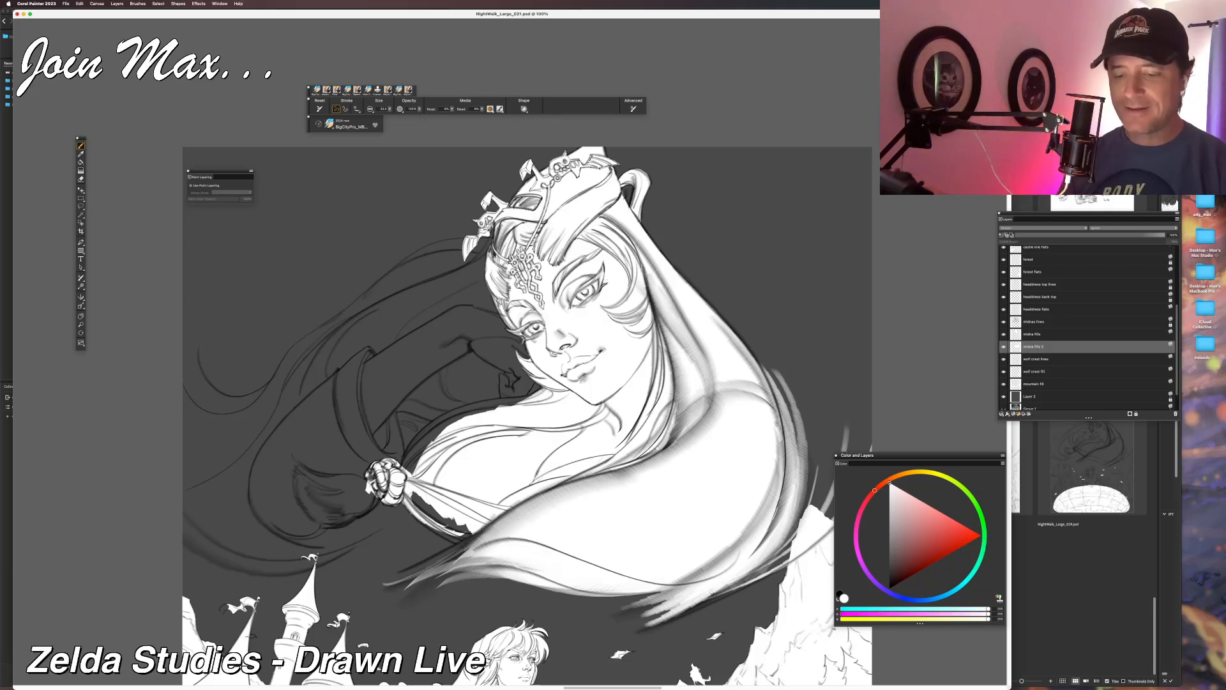
key("super+z")
mouse_move(405, 501)
left_mouse_down()
mouse_move(471, 537)
mouse_move(456, 544)
left_mouse_up()
mouse_move(465, 527)
left_mouse_down()
mouse_move(429, 505)
mouse_move(437, 515)
left_mouse_up()
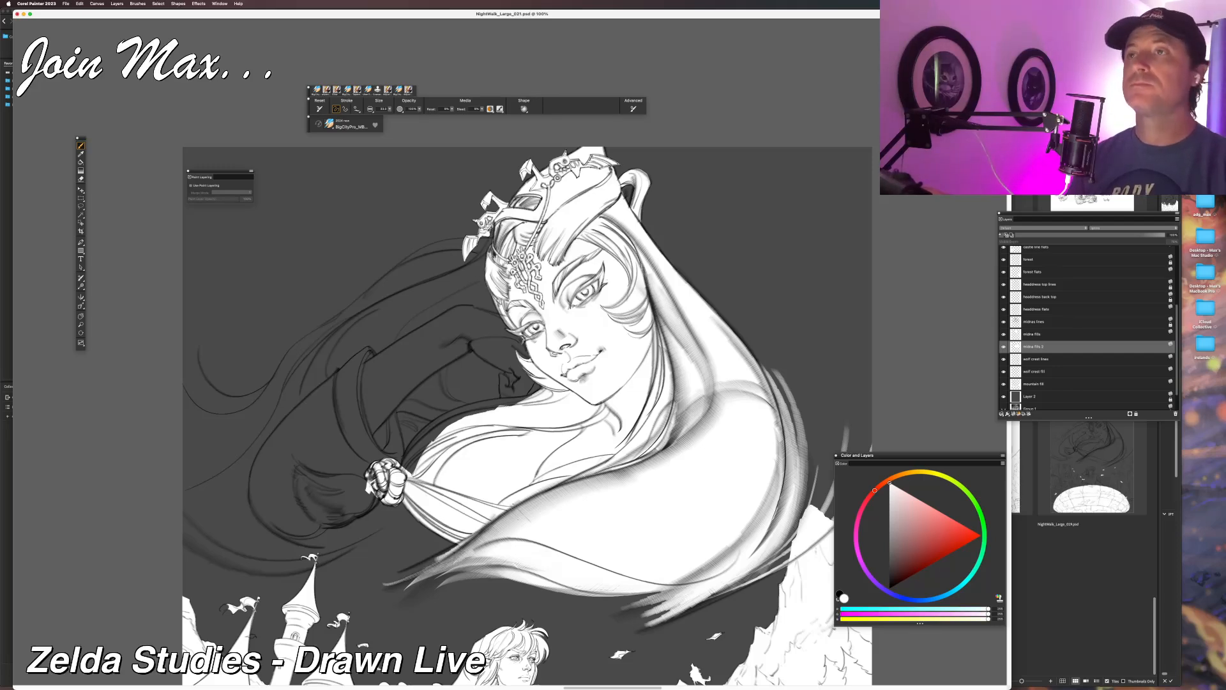
Brush thin white wisps outward from the cloak's trailing tip and smooth its lower edge, undoing stray strokes.
key("super+z")
mouse_move(381, 580)
left_mouse_down()
mouse_move(460, 547)
mouse_move(381, 579)
left_mouse_up()
key("super+z")
key("super+z")
left_click_drag(460, 547, 370, 581)
left_click_drag(457, 546, 334, 580)
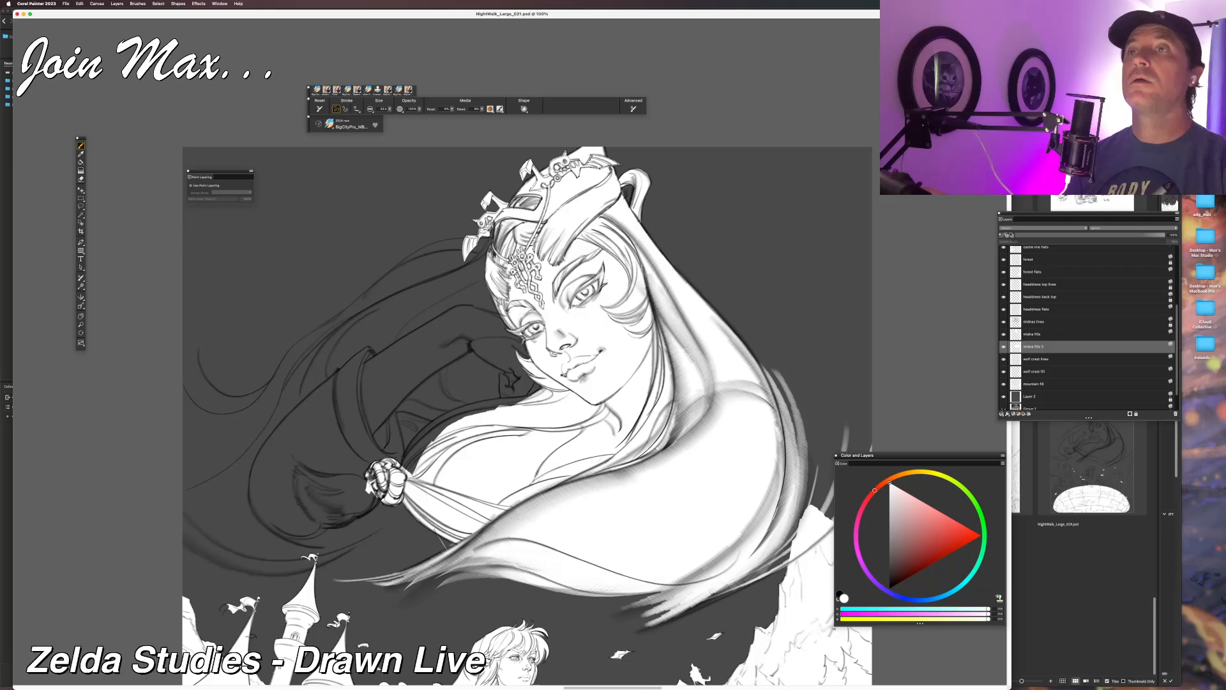
left_click_drag(379, 592, 493, 557)
key("super+z")
left_click_drag(391, 591, 518, 558)
key("super+z")
mouse_move(397, 591)
left_mouse_down()
mouse_move(480, 560)
mouse_move(540, 558)
left_mouse_up()
left_click_drag(439, 571, 541, 565)
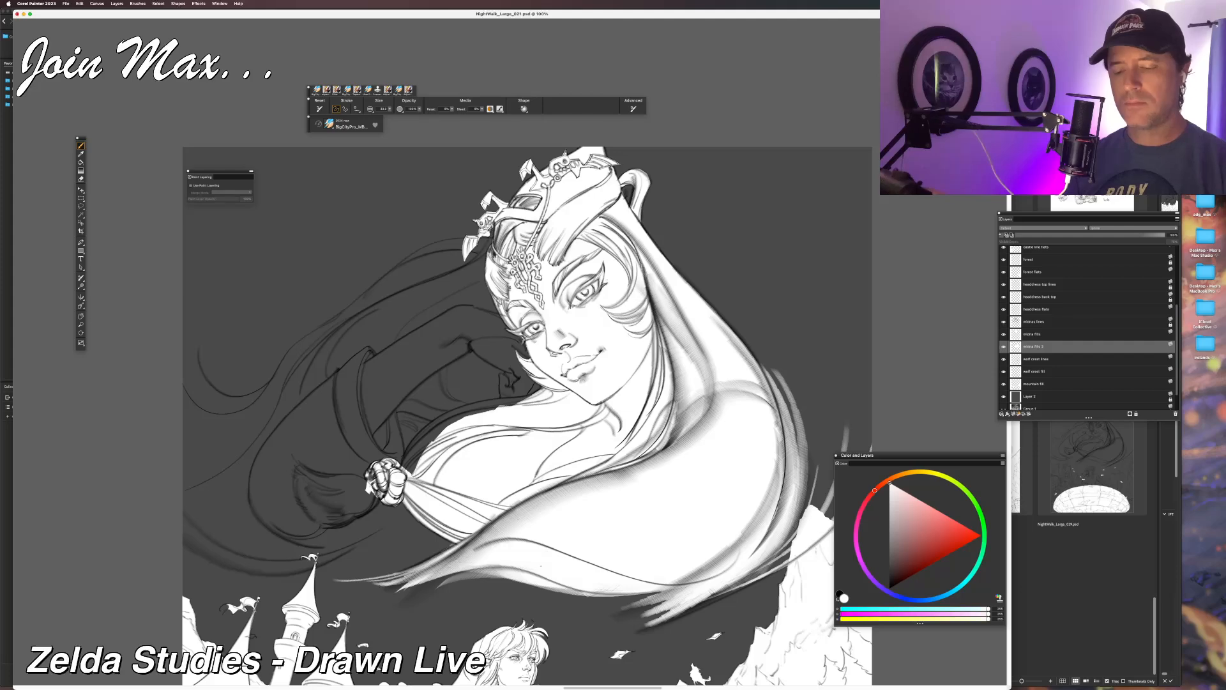
key("super+minus")
key("super+minus")
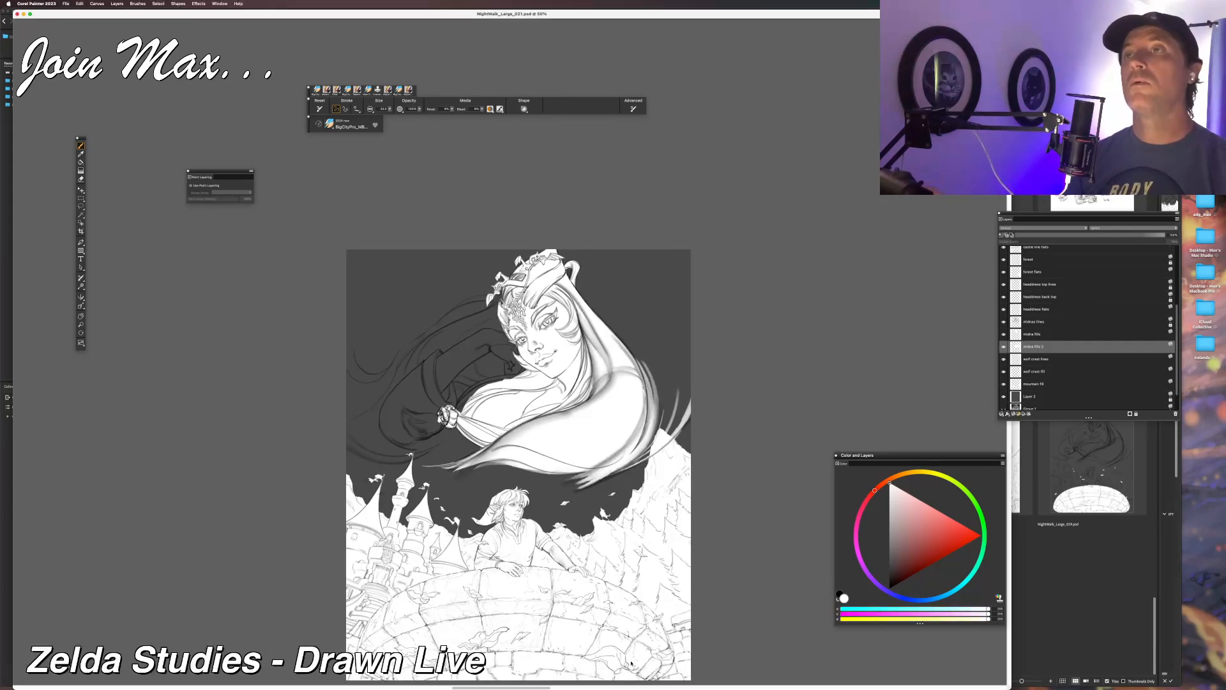
key("super+equal")
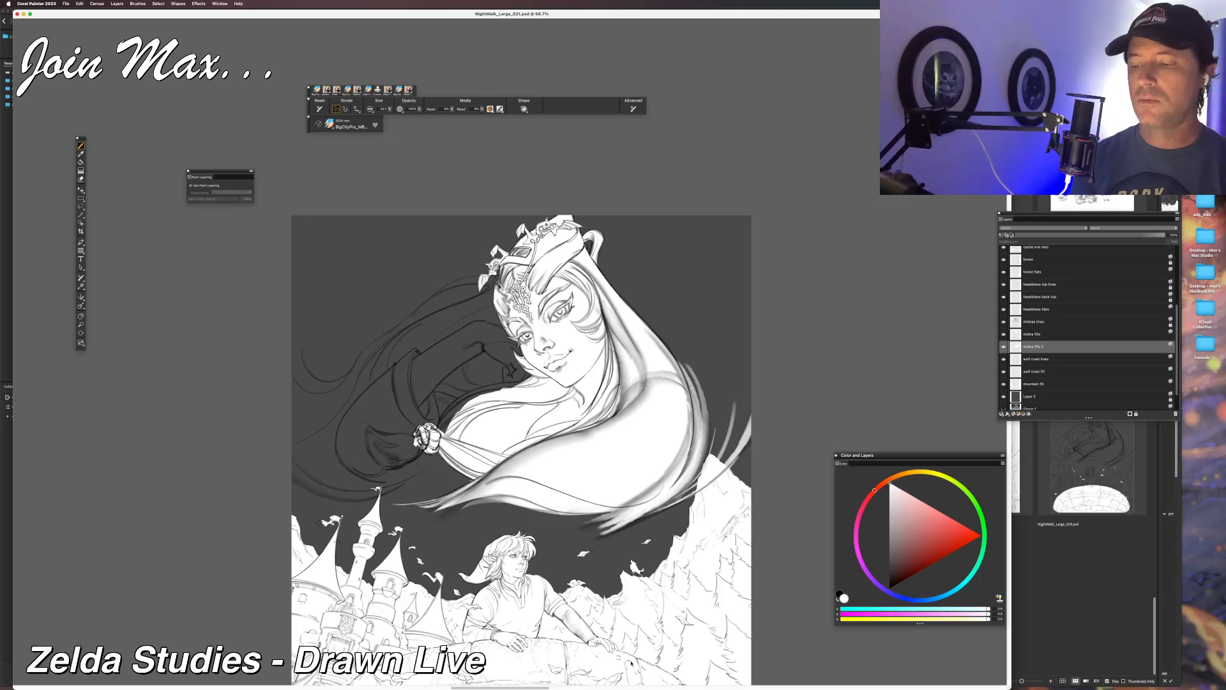
Start filling the loose sleeve around the clenched hand with white, covering the folds above and beside the fist.
key("l")
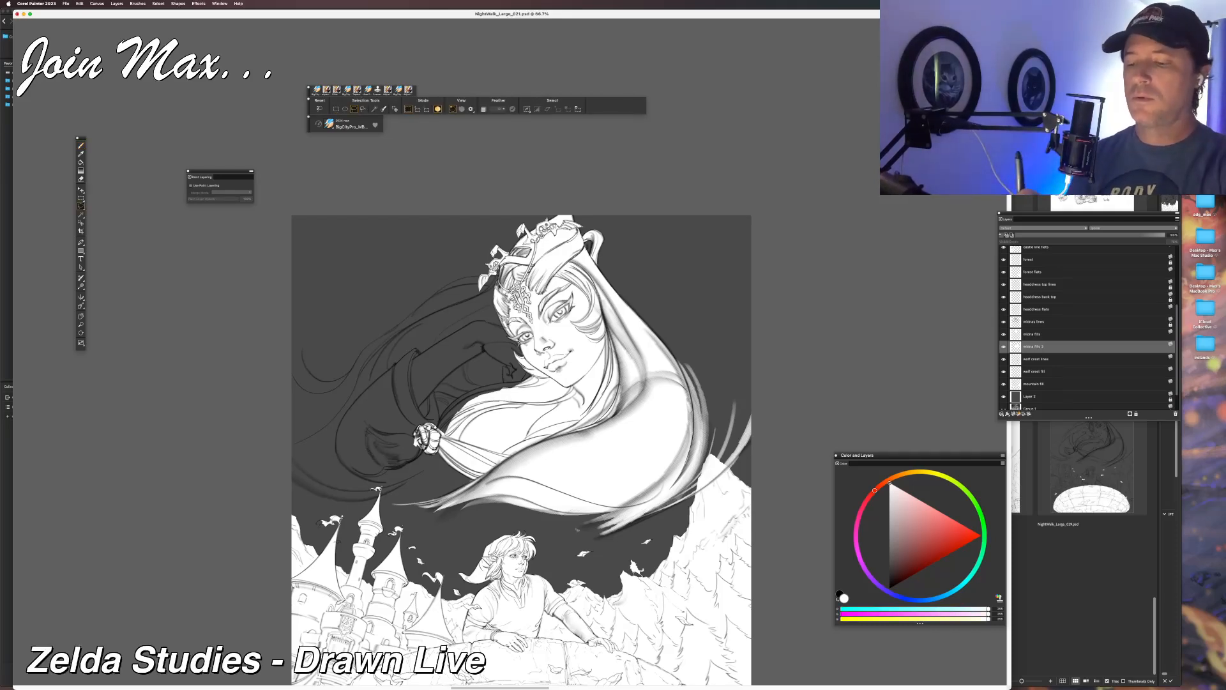
key("b")
left_click_drag(650, 483, 649, 547)
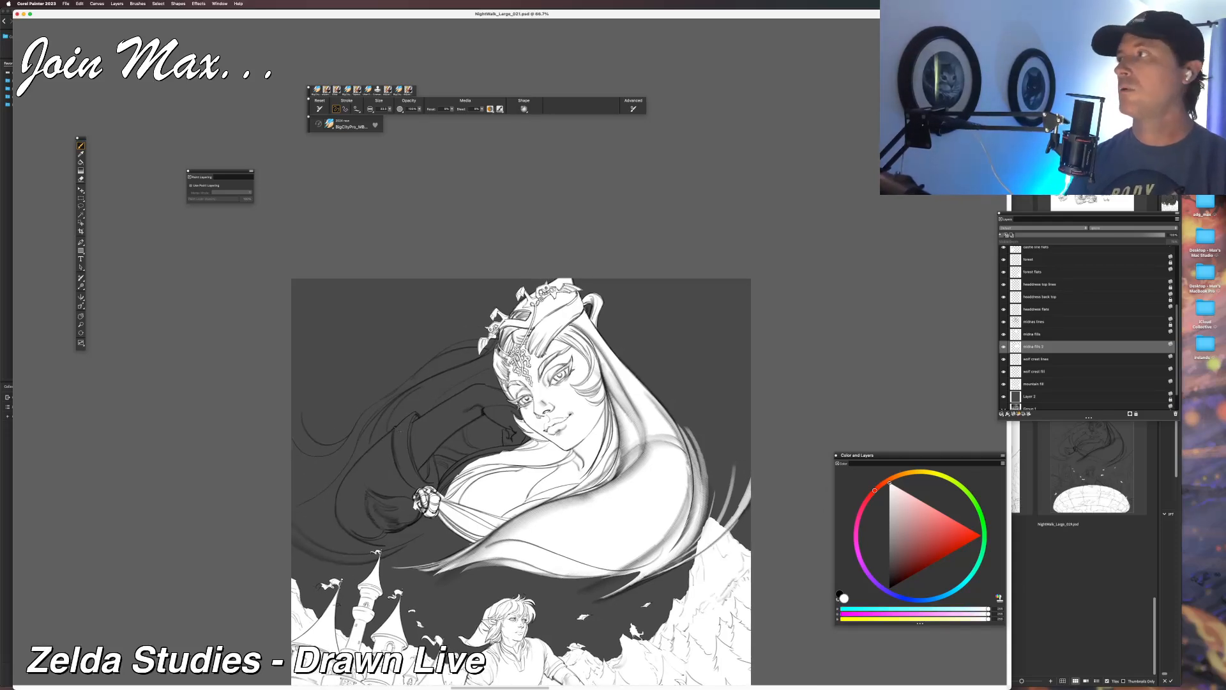
key("super+equal")
key("super+equal")
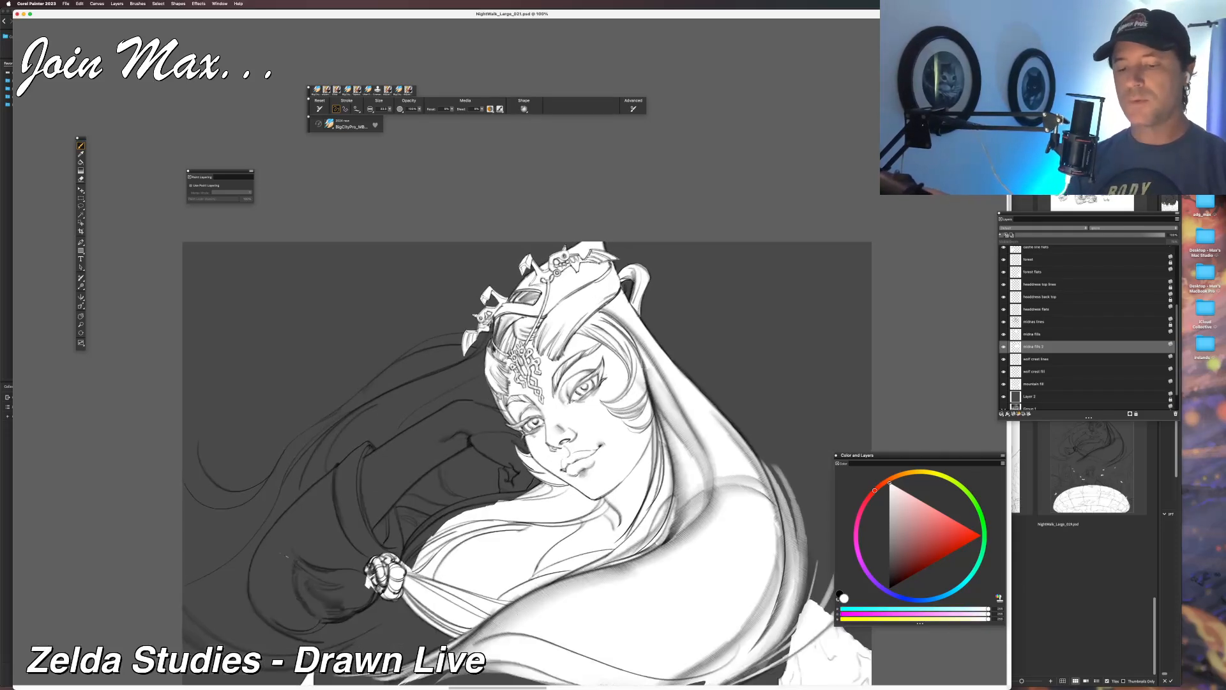
left_click_drag(346, 517, 418, 476)
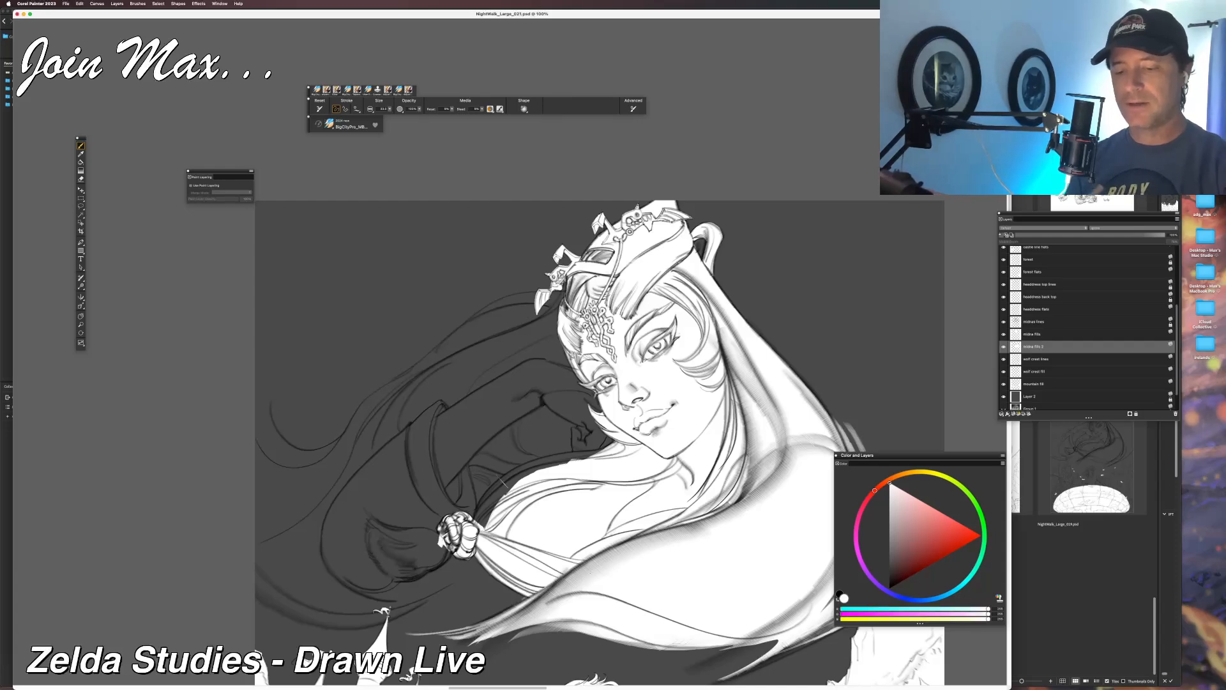
mouse_move(409, 486)
left_mouse_down()
mouse_move(437, 542)
mouse_move(441, 466)
mouse_move(415, 473)
mouse_move(450, 511)
mouse_move(458, 483)
mouse_move(459, 511)
mouse_move(468, 460)
mouse_move(473, 508)
mouse_move(446, 436)
mouse_move(464, 442)
mouse_move(425, 460)
mouse_move(379, 536)
mouse_move(387, 556)
mouse_move(425, 558)
left_mouse_up()
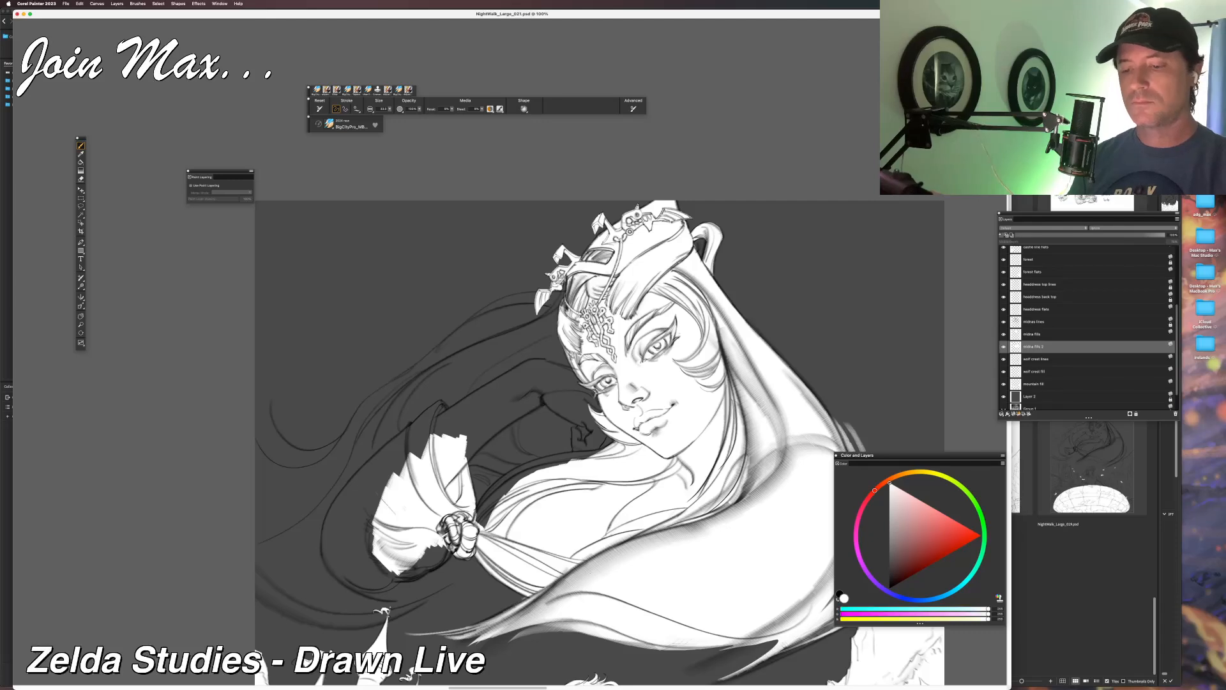
Extend the sleeve's white fill outward from the folds and along its lower edge, undoing stray strokes.
mouse_move(420, 565)
left_mouse_down()
mouse_move(441, 548)
mouse_move(364, 592)
mouse_move(385, 588)
mouse_move(353, 588)
mouse_move(431, 571)
left_mouse_up()
key("super+z")
key("super+z")
key("super+z")
key("super+z")
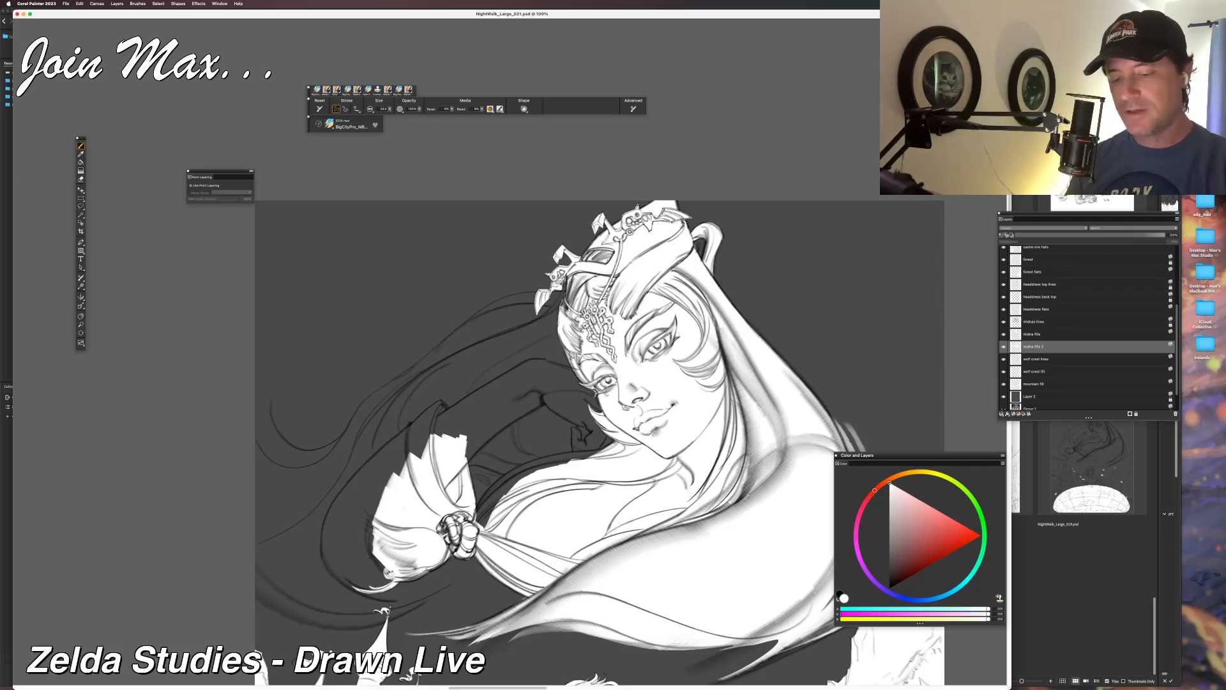
mouse_move(371, 556)
left_mouse_down()
mouse_move(359, 567)
mouse_move(382, 572)
mouse_move(368, 580)
left_mouse_up()
left_click_drag(374, 527, 352, 583)
left_click_drag(382, 491, 339, 562)
mouse_move(426, 439)
left_mouse_down()
mouse_move(373, 485)
mouse_move(400, 473)
left_mouse_up()
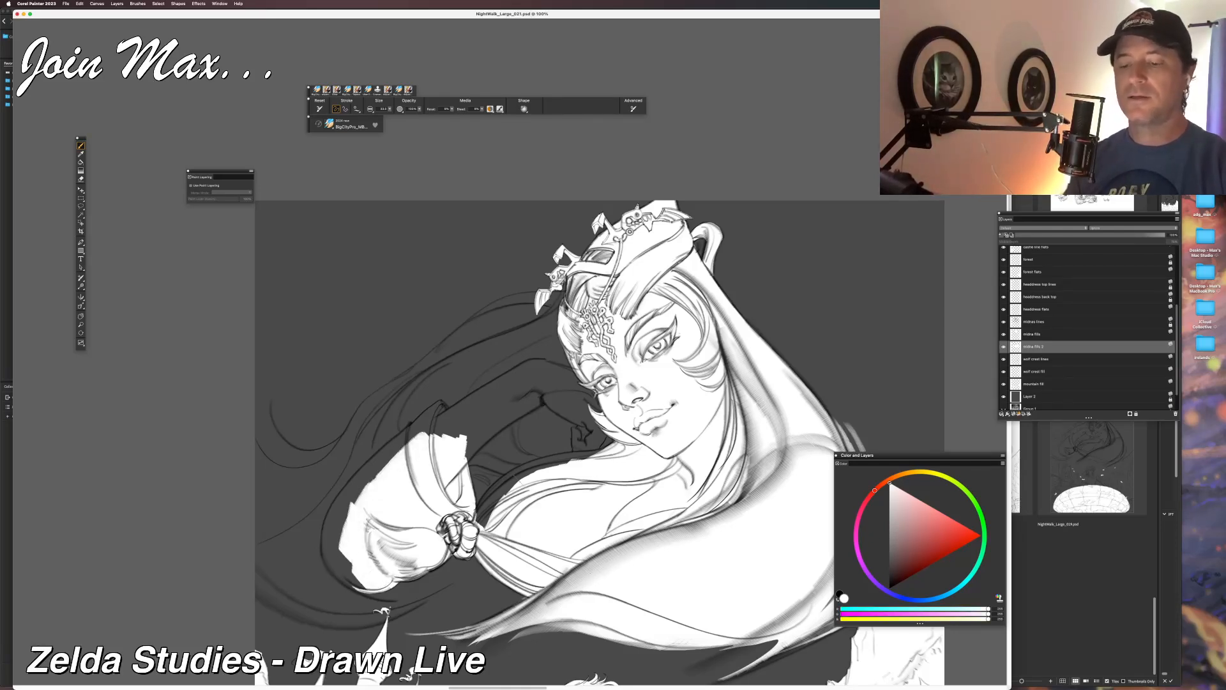
Fill the remaining gaps along the upper contour of the hair strands between the clenched hand and neck with white.
mouse_move(513, 478)
left_mouse_down()
mouse_move(477, 506)
mouse_move(483, 529)
left_mouse_up()
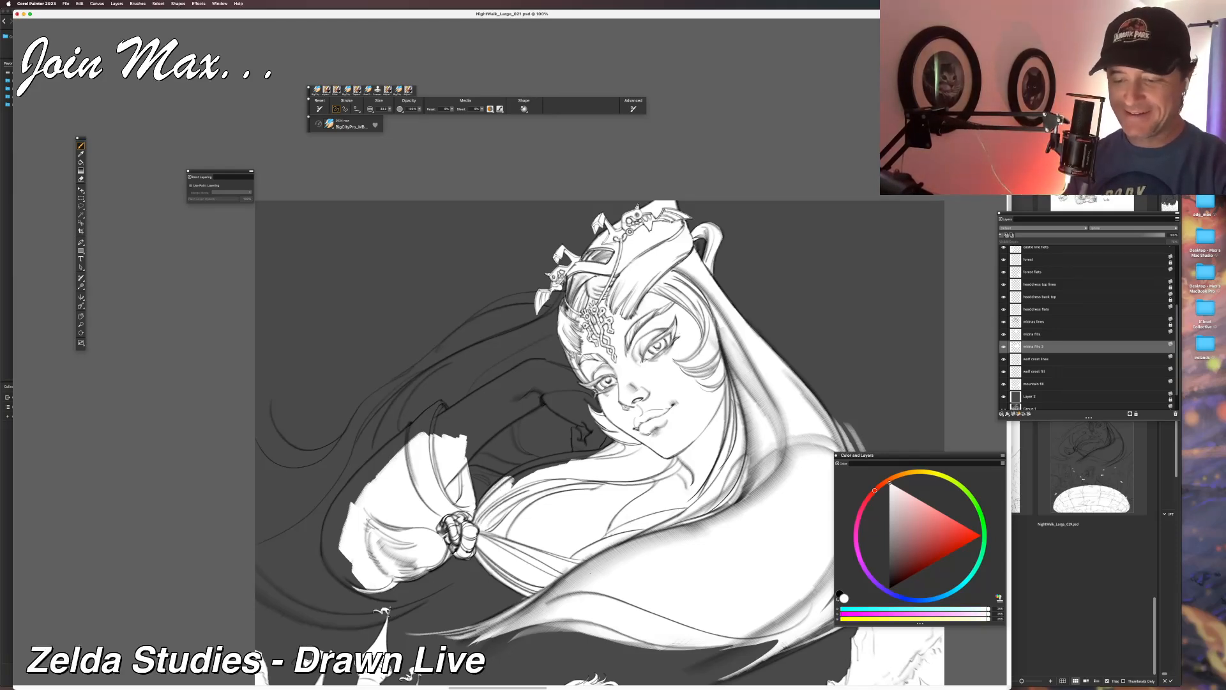
left_click_drag(537, 460, 497, 485)
key("super+z")
mouse_move(523, 467)
left_mouse_down()
mouse_move(487, 493)
mouse_move(555, 464)
left_mouse_up()
left_click_drag(452, 509, 269, 530)
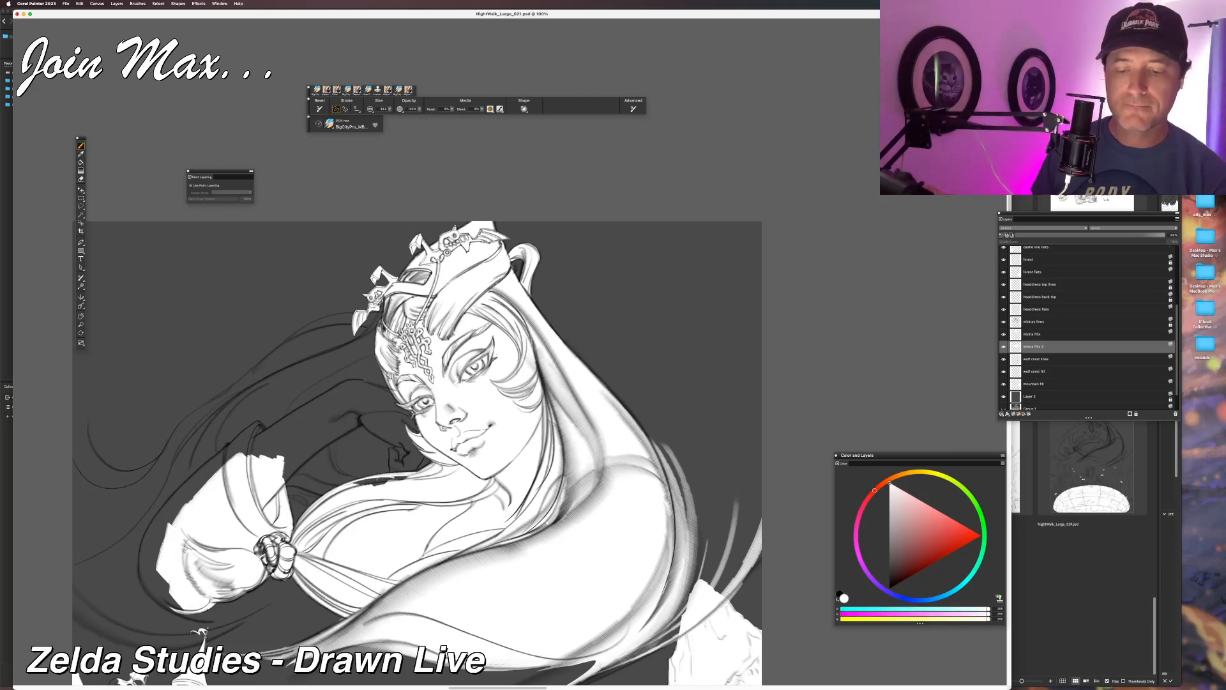
left_click_drag(360, 486, 410, 478)
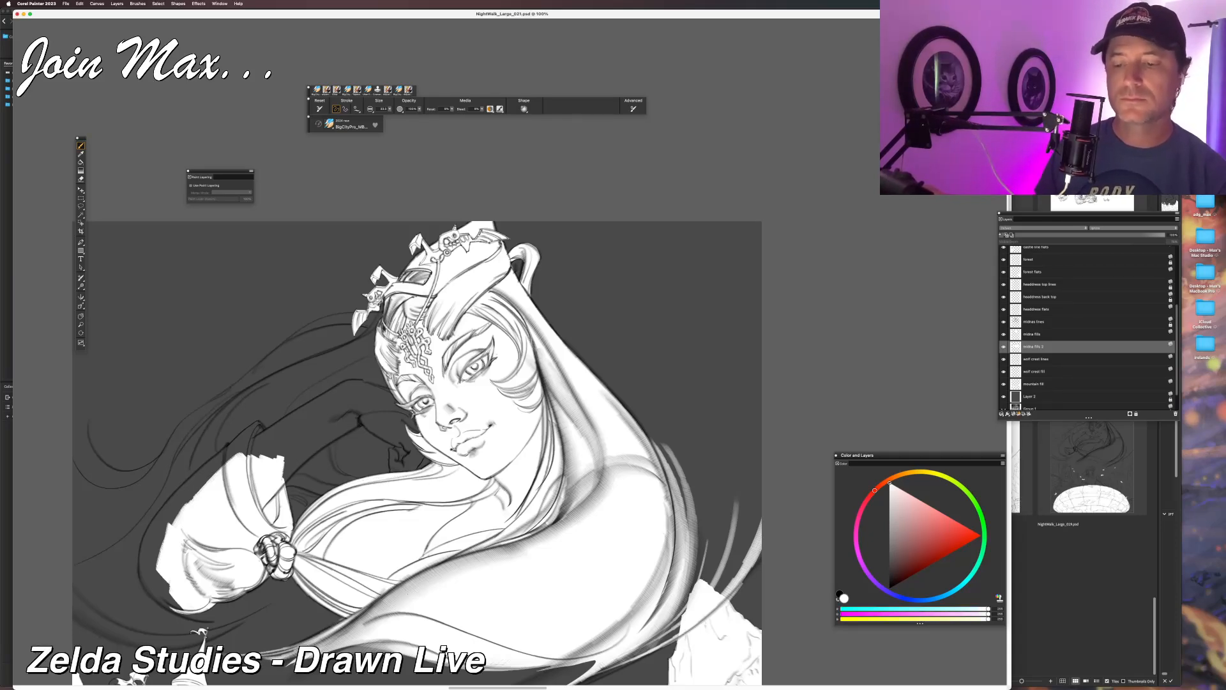
Fill the star-marked shape beside the cheek and the adjoining part of the arm with white, undoing stray strokes.
mouse_move(424, 458)
left_mouse_down()
mouse_move(402, 470)
mouse_move(395, 455)
mouse_move(397, 468)
left_mouse_up()
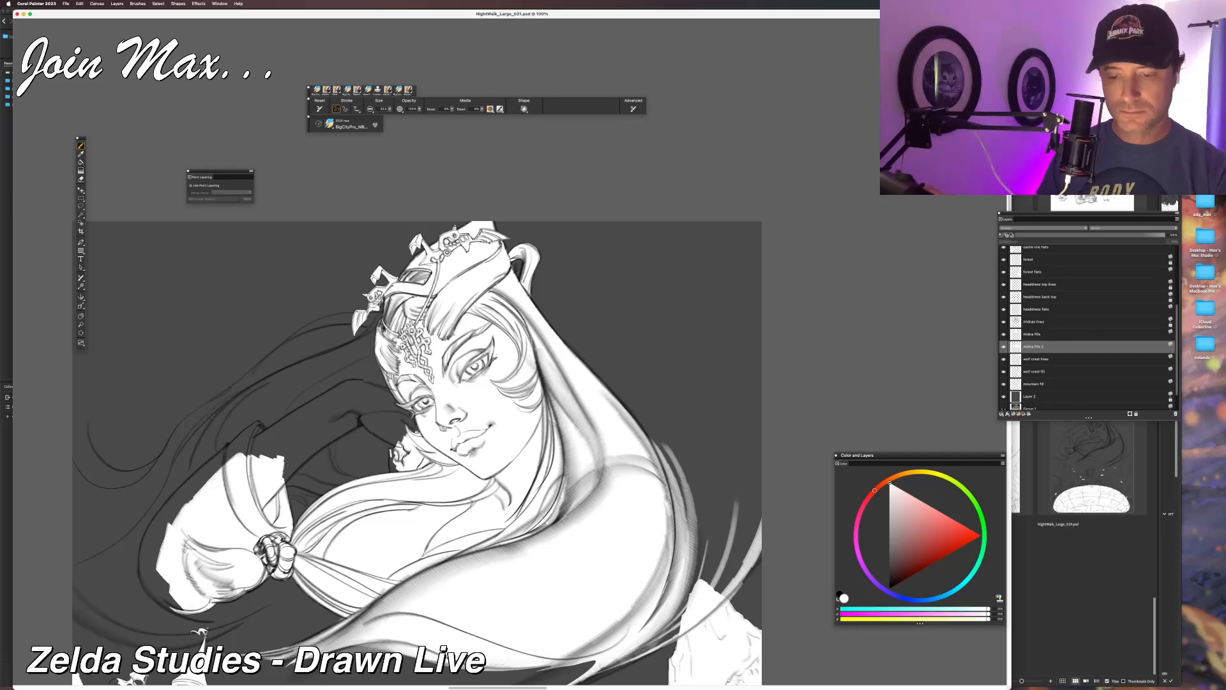
left_click_drag(395, 455, 392, 470)
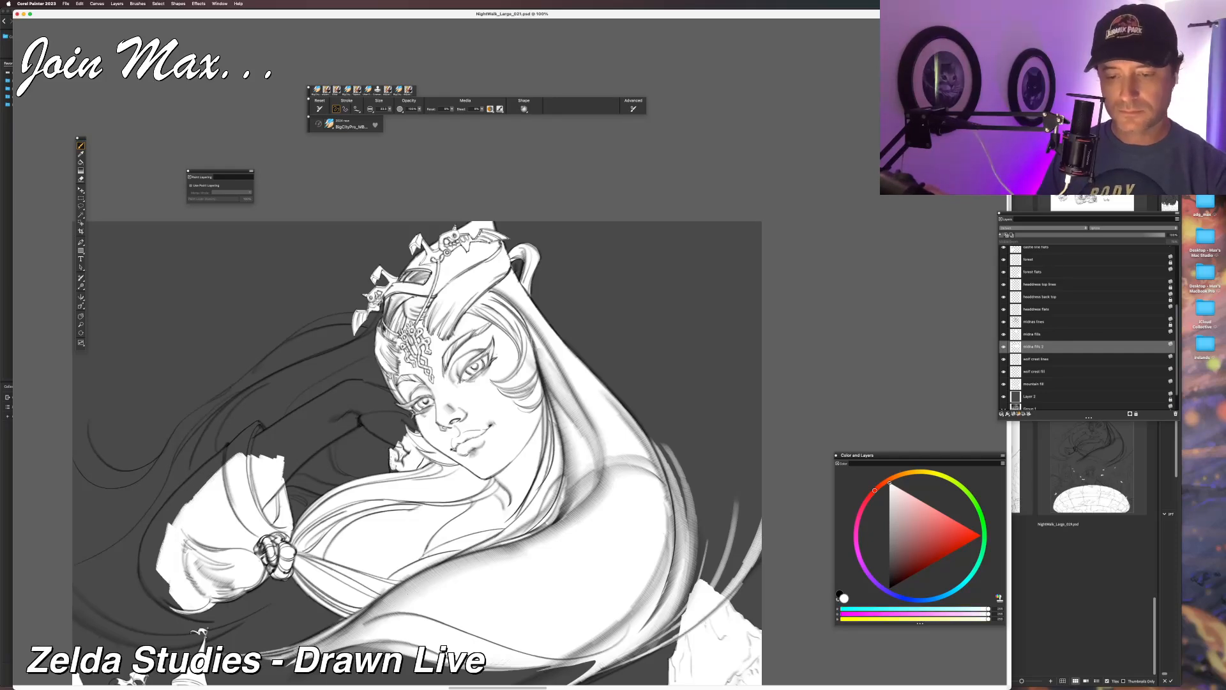
left_click_drag(403, 419, 396, 443)
left_click_drag(409, 409, 401, 431)
left_click_drag(360, 392, 387, 445)
mouse_move(387, 445)
left_mouse_down()
mouse_move(370, 460)
mouse_move(424, 474)
left_mouse_up()
mouse_move(382, 445)
left_mouse_down()
mouse_move(432, 467)
mouse_move(388, 434)
mouse_move(418, 437)
left_mouse_up()
key("super+z")
key("super+z")
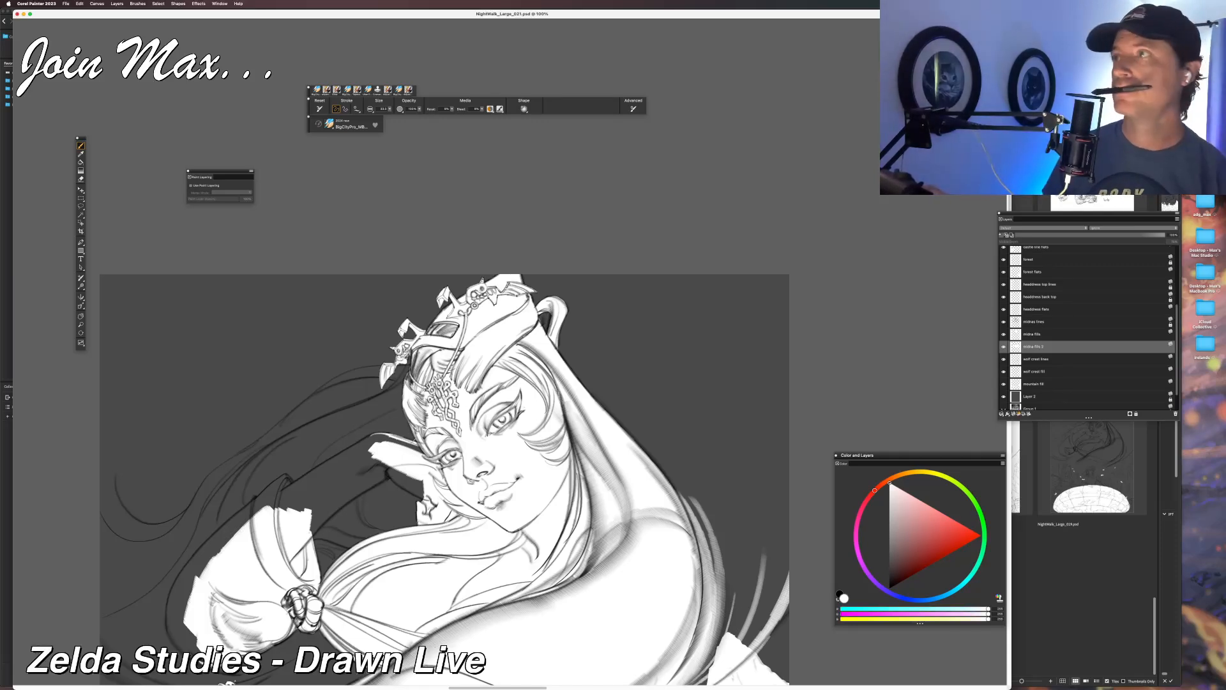
key("super+Tab")
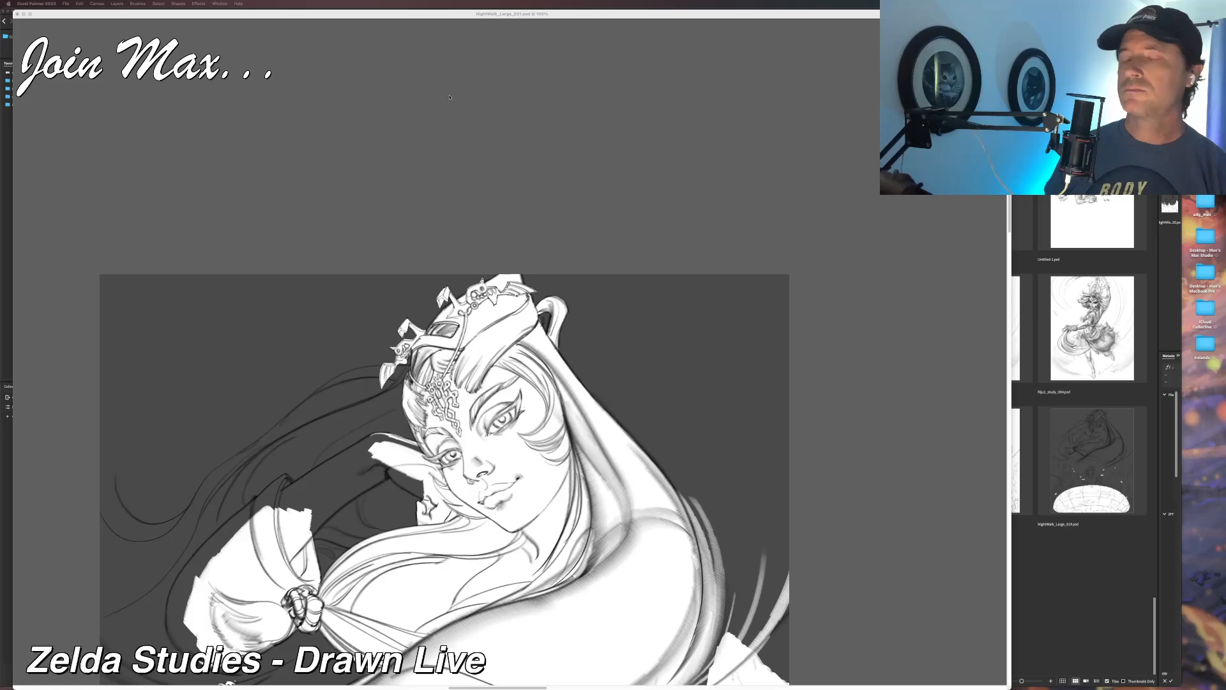
left_click(458, 14)
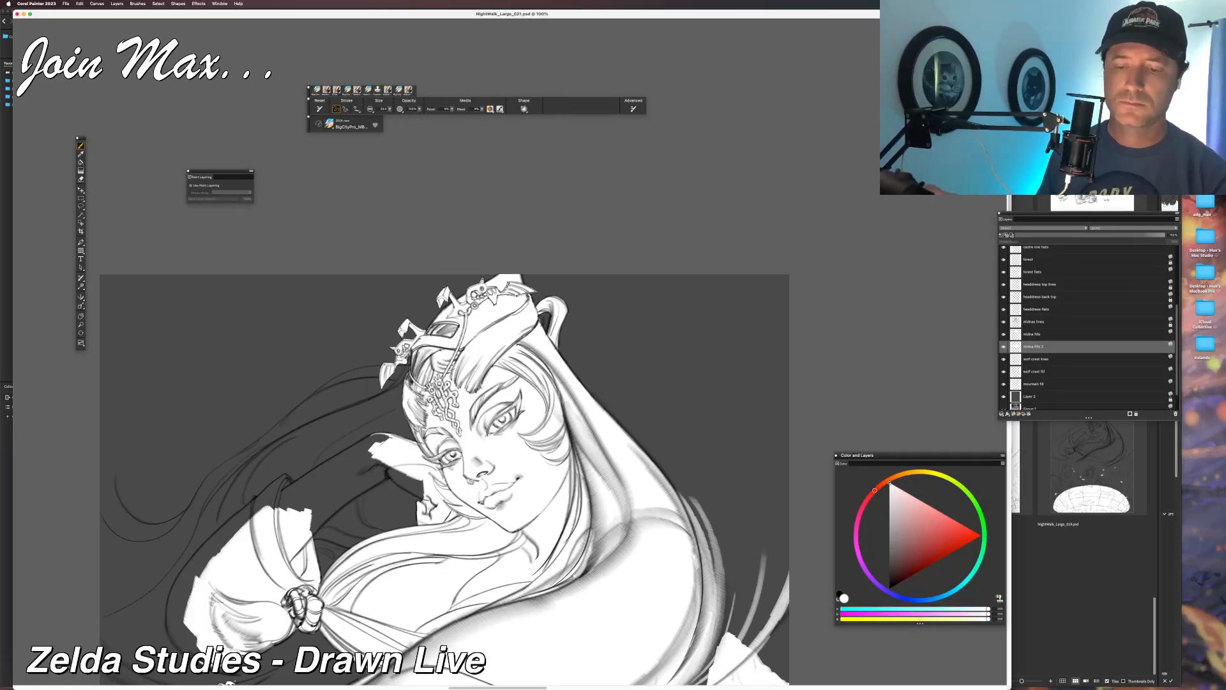
Fill the bare arm with white from beside the face down to the sleeve cuff, closing the gaps along its upper contour.
mouse_move(391, 474)
left_mouse_down()
mouse_move(422, 498)
mouse_move(400, 474)
mouse_move(548, 437)
mouse_move(472, 453)
left_mouse_up()
mouse_move(524, 420)
left_mouse_down()
mouse_move(460, 454)
mouse_move(452, 487)
left_mouse_up()
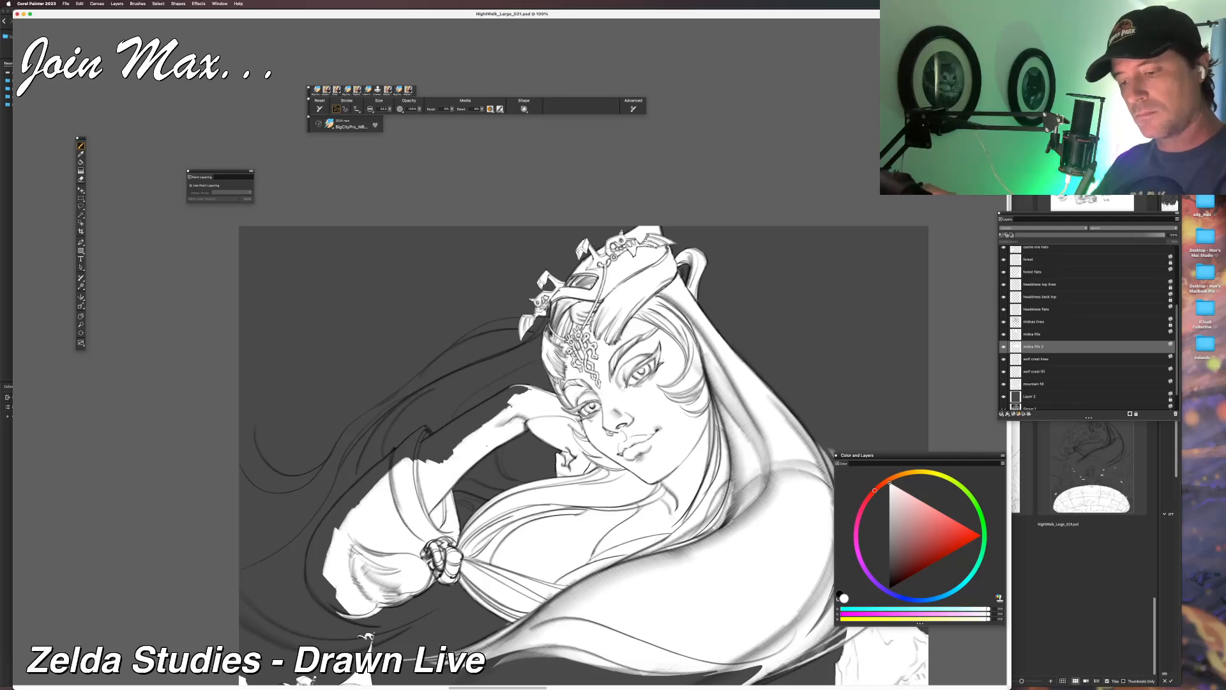
mouse_move(501, 413)
left_mouse_down()
mouse_move(438, 459)
mouse_move(556, 421)
left_mouse_up()
left_click_drag(581, 382, 505, 438)
left_click_drag(531, 431, 490, 437)
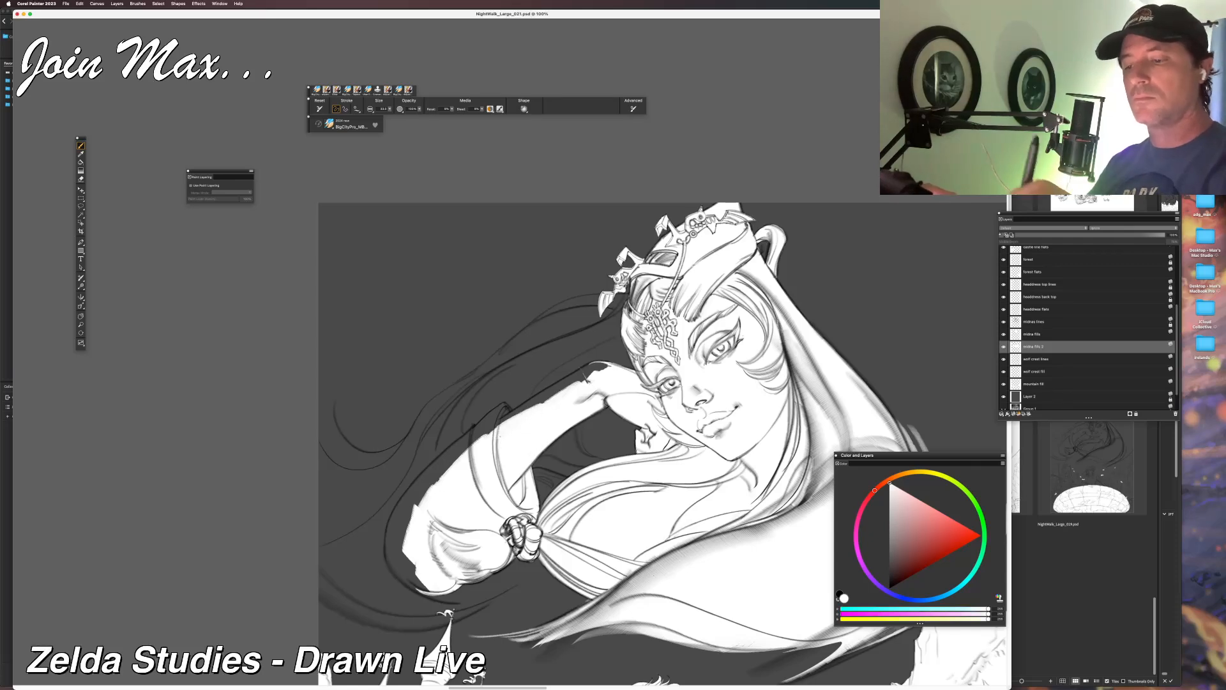
left_click_drag(597, 365, 546, 399)
mouse_move(588, 364)
left_mouse_down()
mouse_move(547, 399)
mouse_move(597, 370)
left_mouse_up()
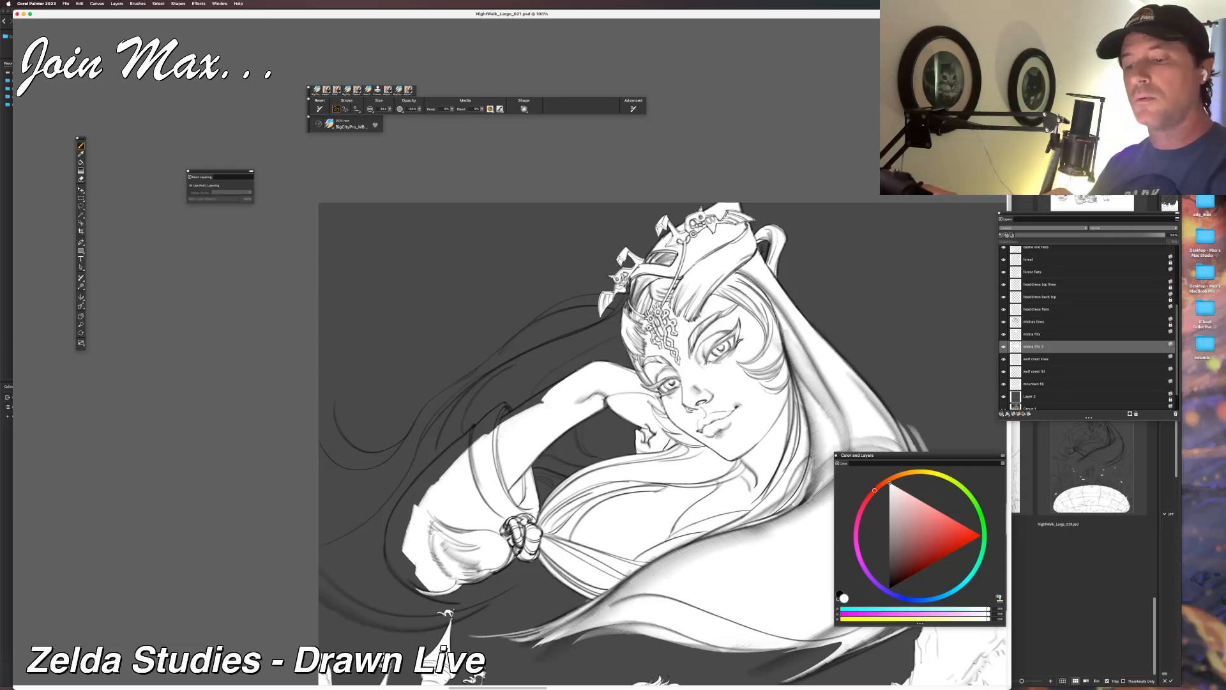
Fill the sleeve cuff's outer rim with white where it meets the arm, undoing stray strokes.
mouse_move(568, 377)
left_mouse_down()
mouse_move(493, 427)
mouse_move(530, 401)
mouse_move(504, 419)
left_mouse_up()
key("super+z")
key("super+z")
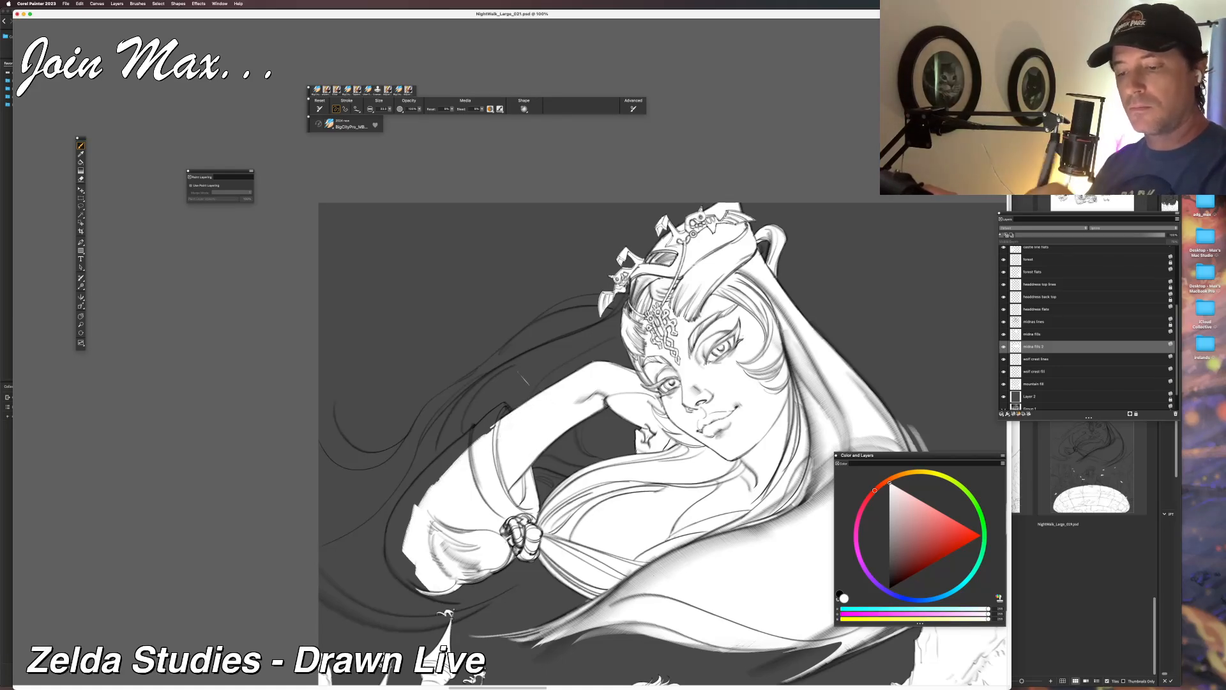
left_click_drag(505, 405, 465, 451)
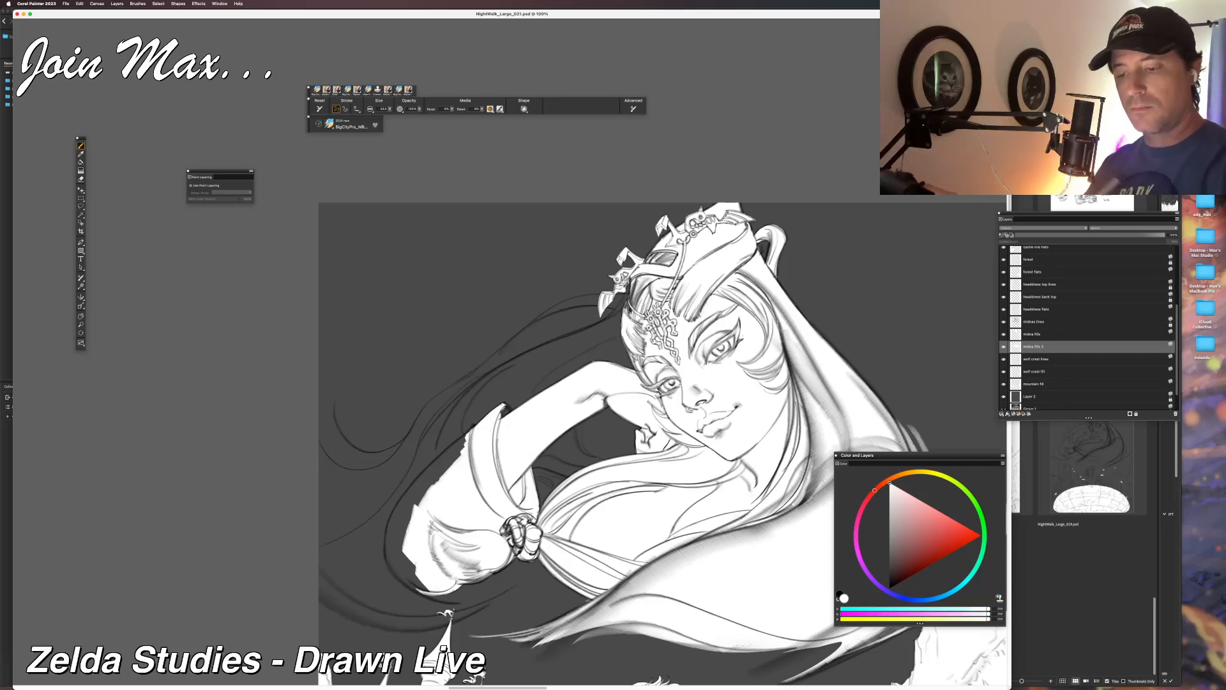
left_click_drag(508, 408, 502, 418)
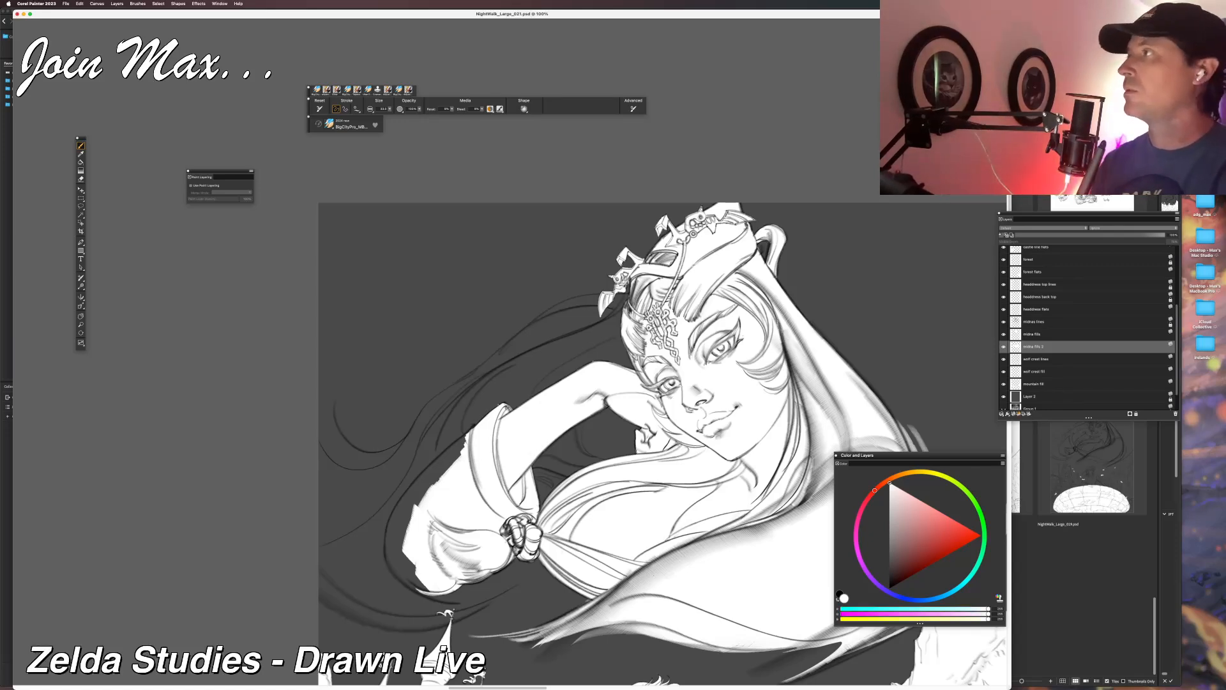
Extend the white fill down the sleeve's upper outer edge from the cuff, following the line art.
key("n")
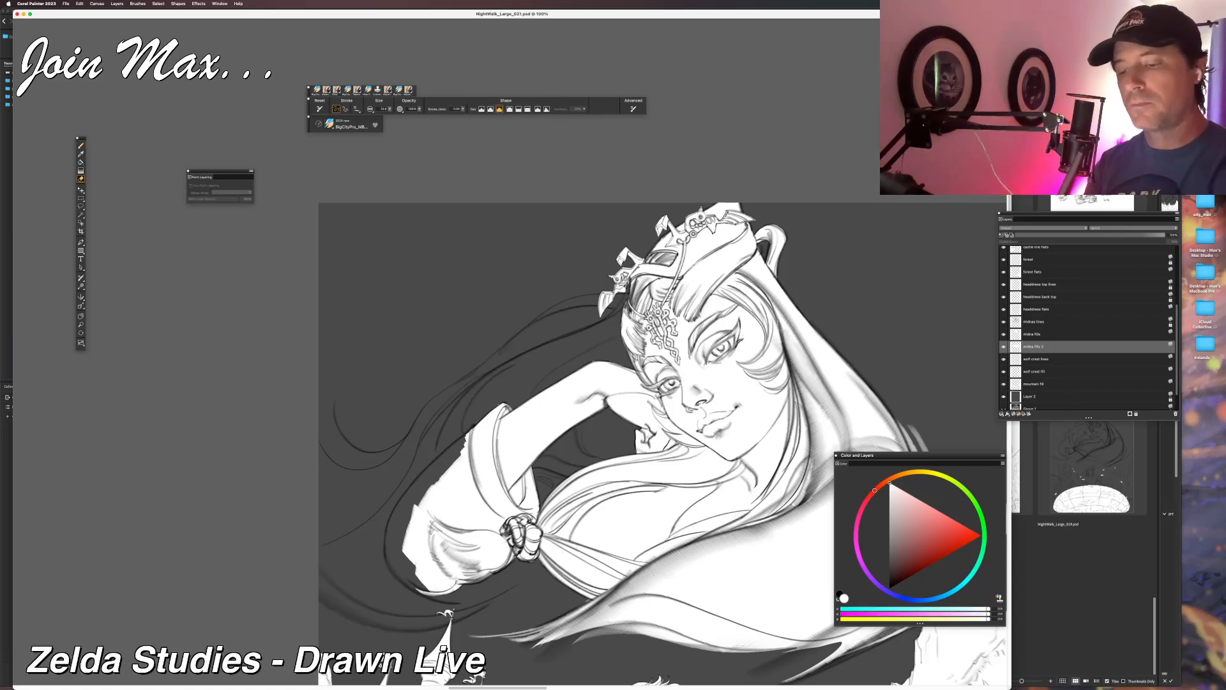
key("b")
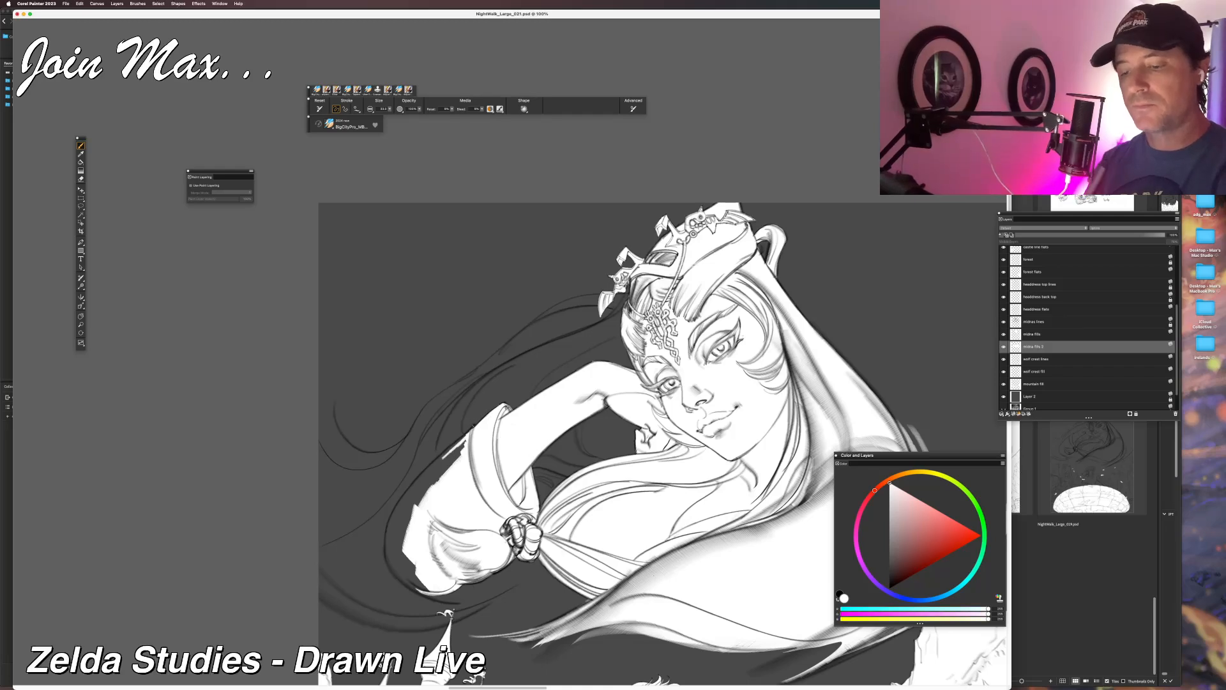
left_click_drag(456, 444, 431, 489)
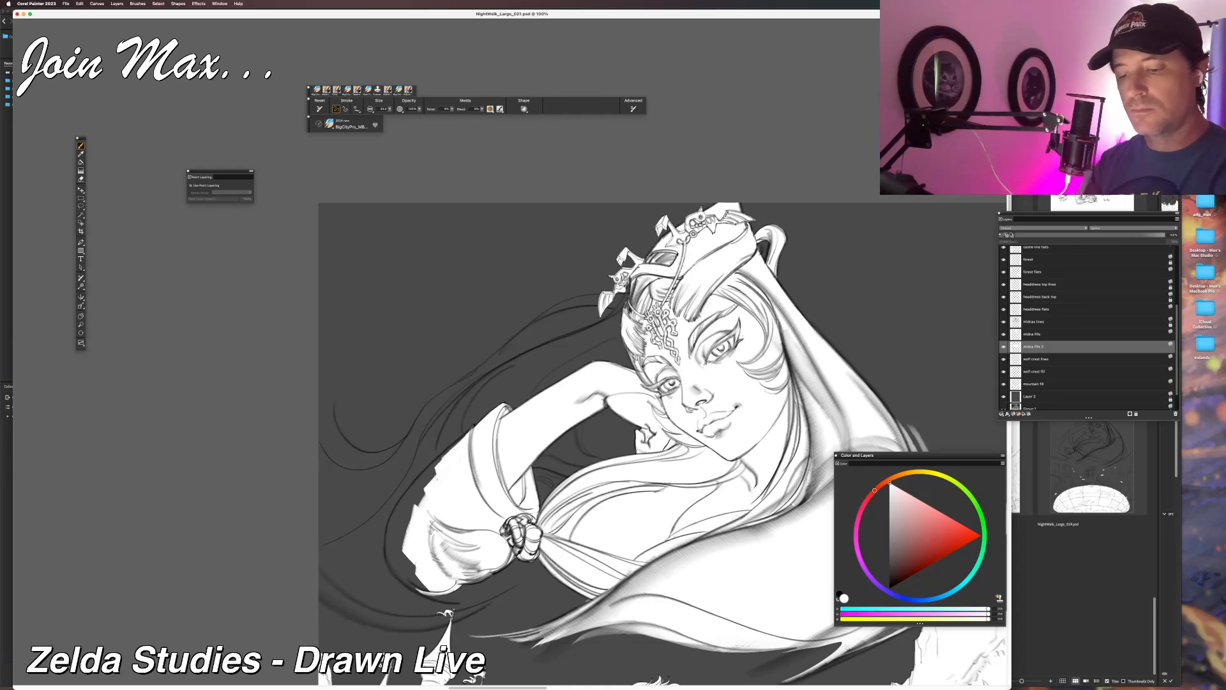
mouse_move(460, 441)
left_mouse_down()
mouse_move(416, 486)
mouse_move(405, 530)
left_mouse_up()
left_click_drag(429, 474, 394, 514)
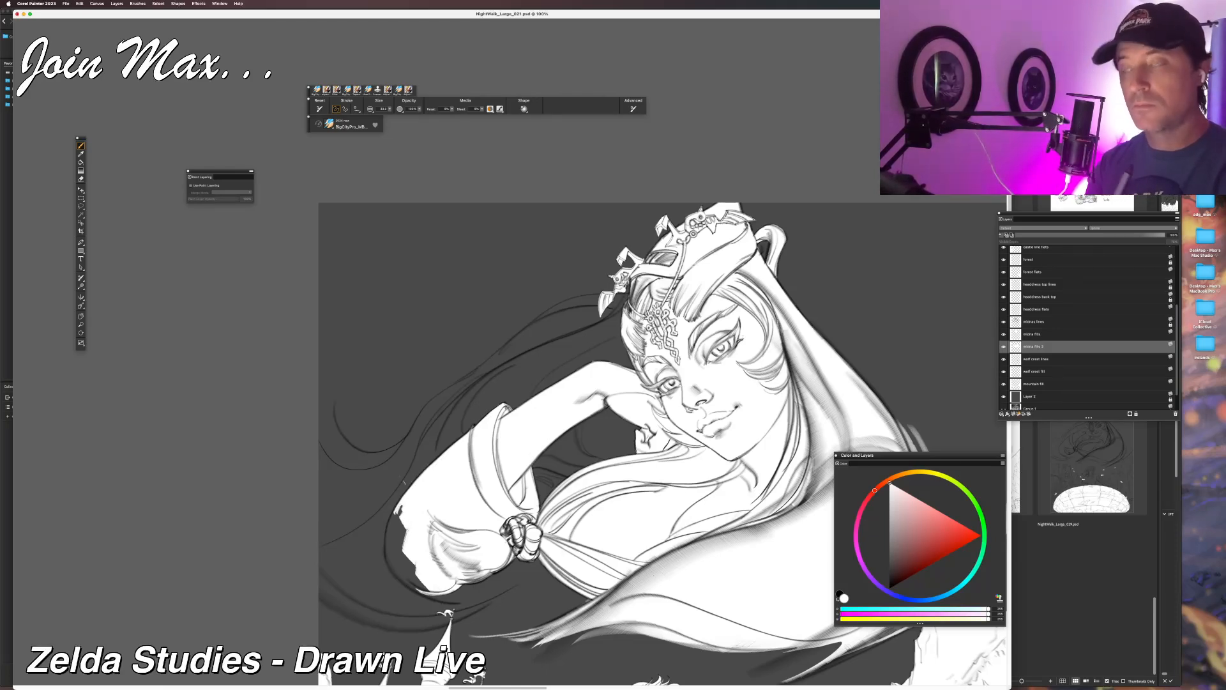
Fill the sleeve's outer curve with white down towards its rounded lower end, undoing stray edge strokes.
key("super+equal")
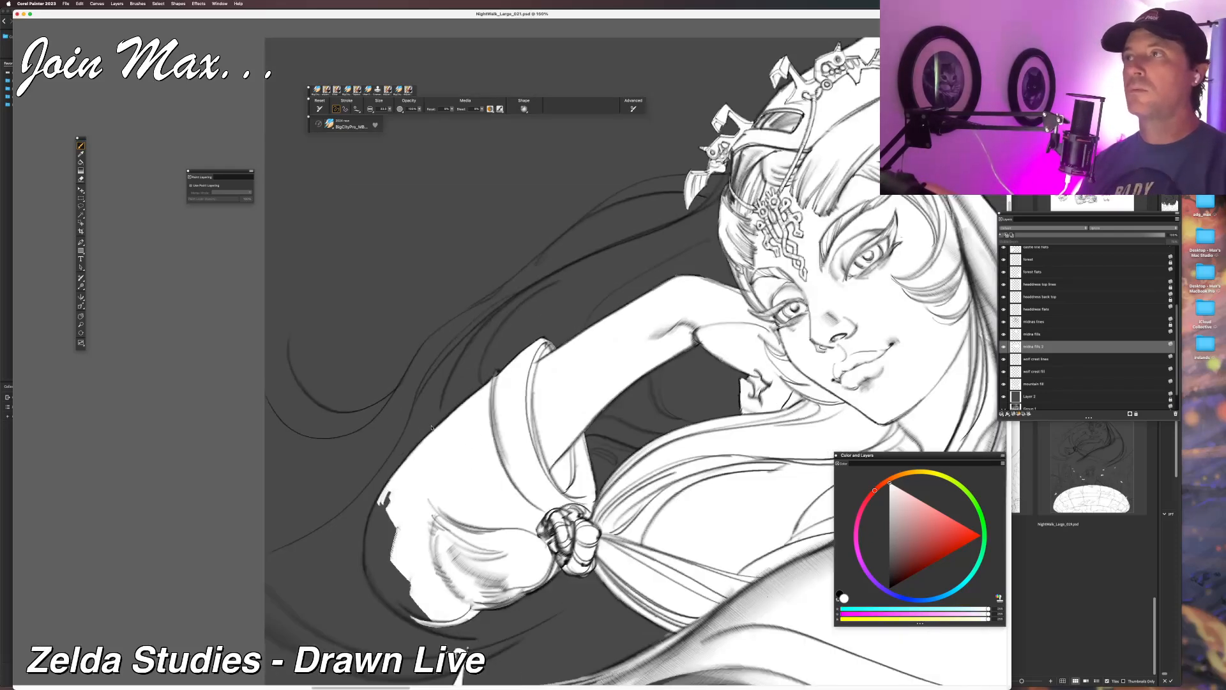
mouse_move(410, 455)
left_mouse_down()
mouse_move(385, 534)
mouse_move(415, 606)
left_mouse_up()
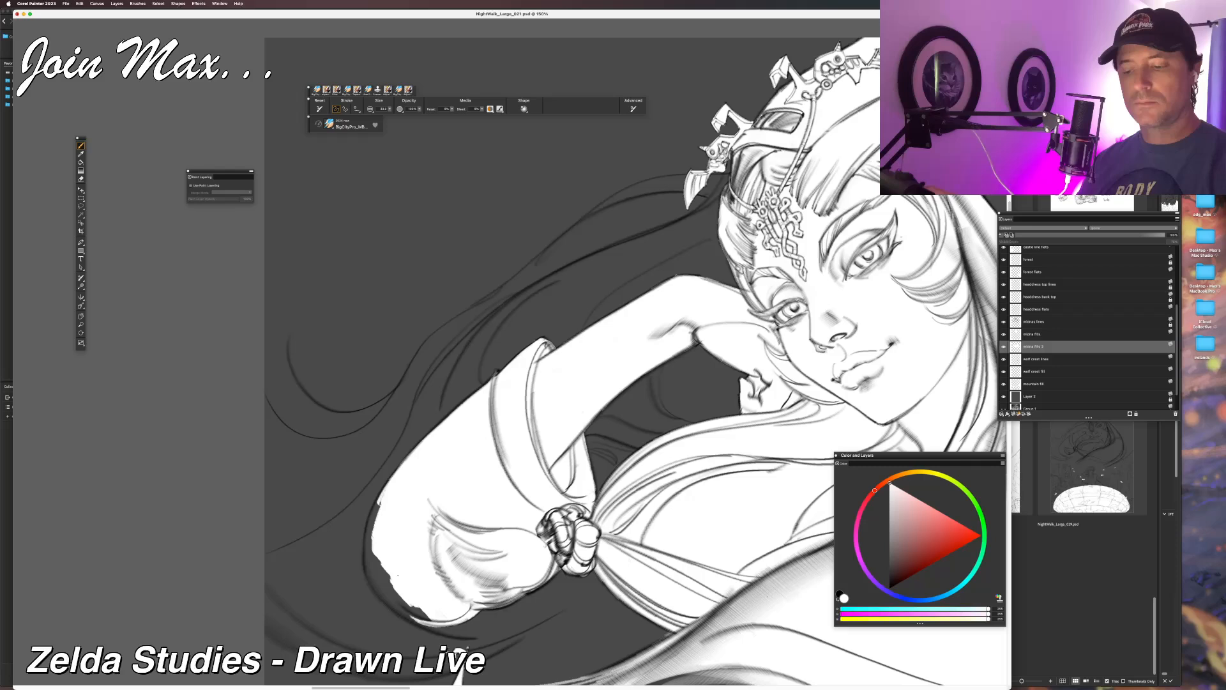
mouse_move(378, 487)
left_mouse_down()
mouse_move(380, 543)
mouse_move(368, 551)
mouse_move(401, 598)
mouse_move(353, 530)
left_mouse_up()
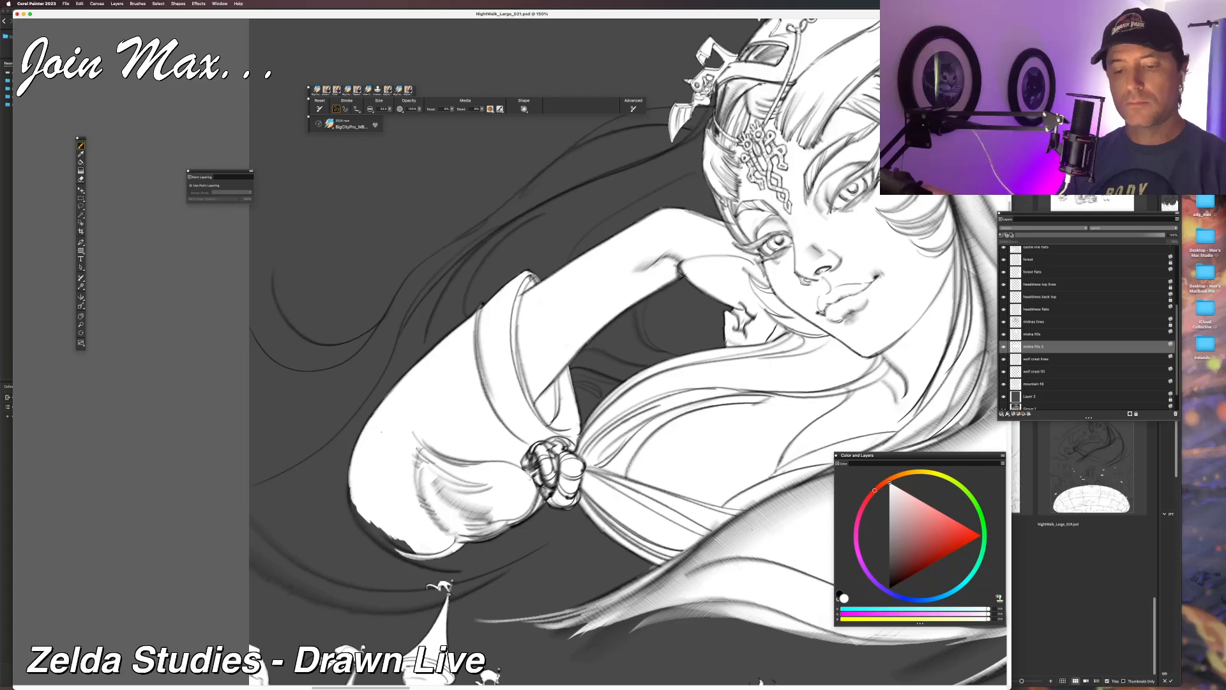
left_click_drag(353, 478, 367, 526)
key("super+z")
key("super+z")
key("super+z")
Save the artwork as a new version with Iterative Save.
left_click(67, 5)
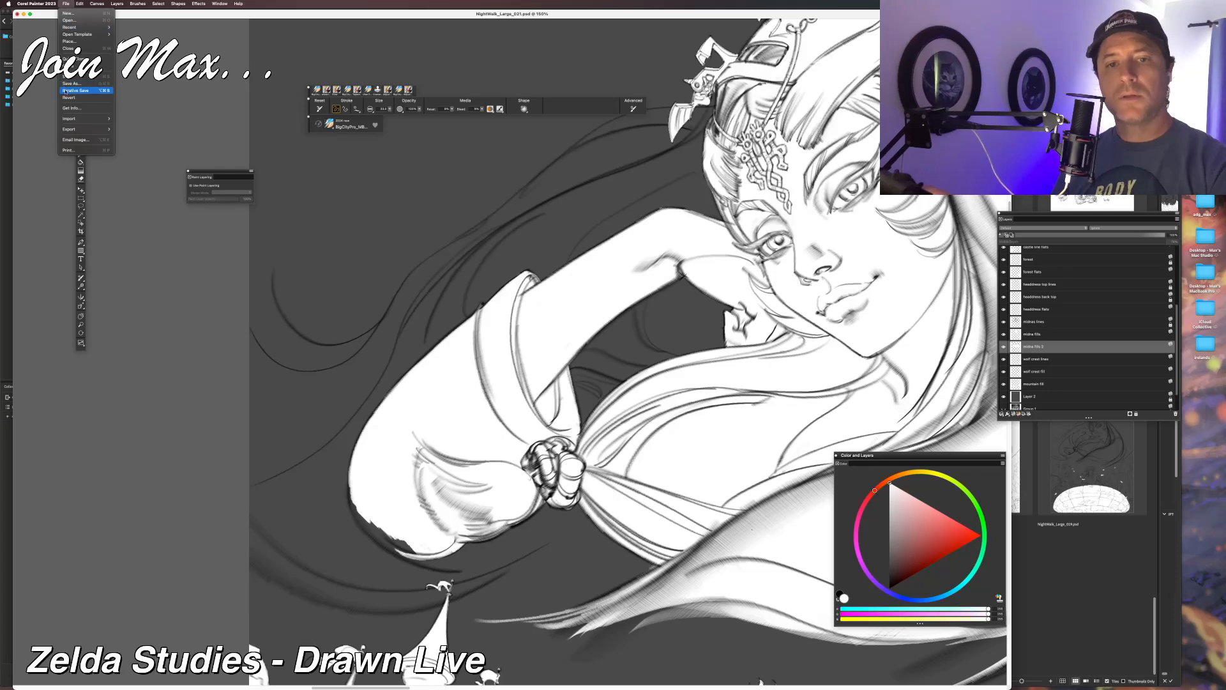
left_click(68, 91)
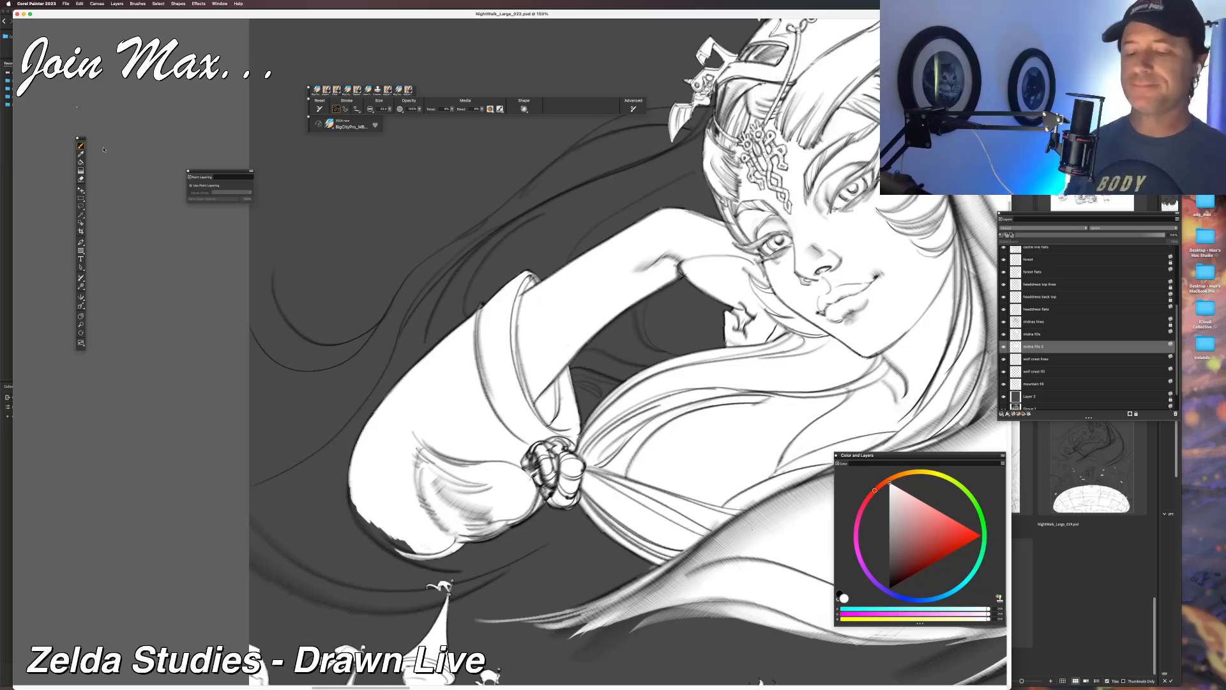
Fill the last dark gap along the sleeve's rounded lower edge with white, redoing strokes that miss the contour.
left_click_drag(351, 479, 363, 521)
key("super+z")
key("super+z")
left_click_drag(350, 478, 364, 525)
key("super+z")
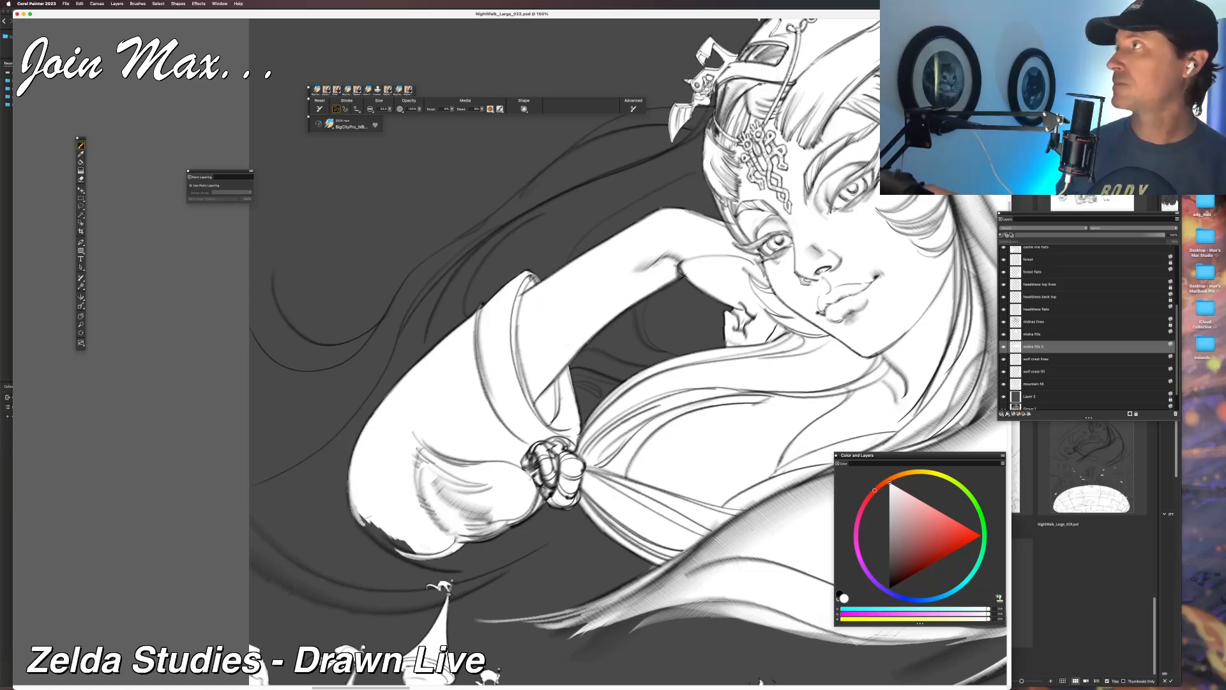
mouse_move(353, 506)
left_mouse_down()
mouse_move(415, 560)
mouse_move(386, 538)
left_mouse_up()
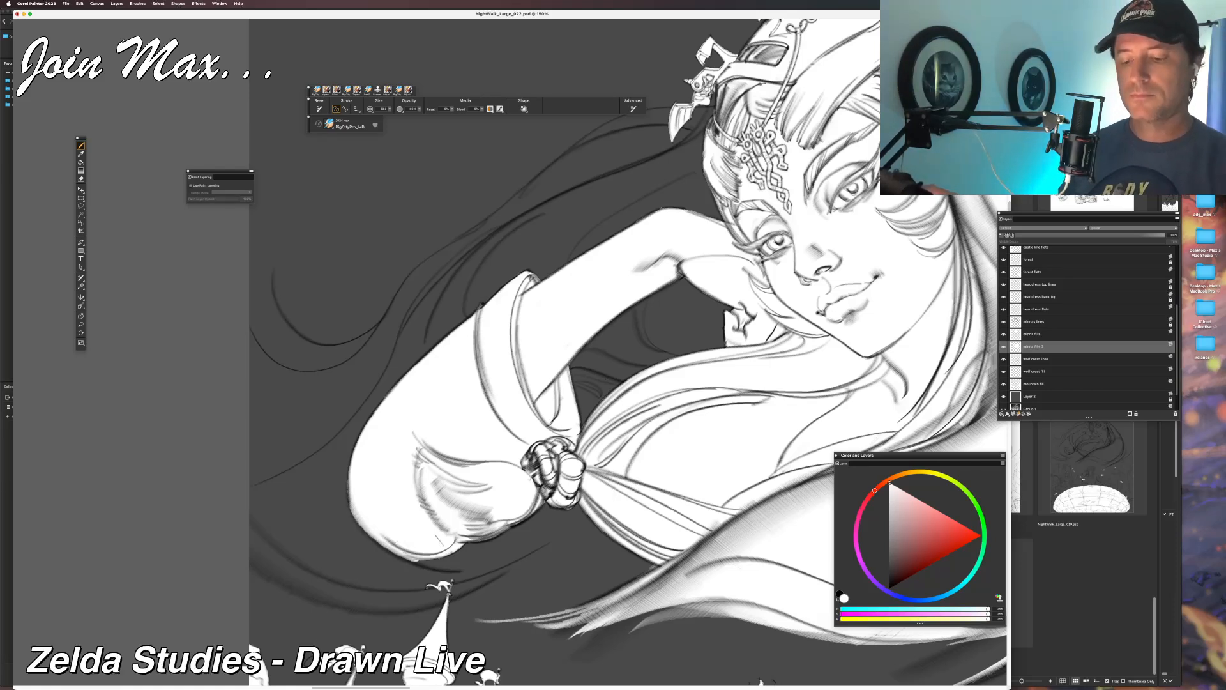
left_click_drag(446, 471, 290, 608)
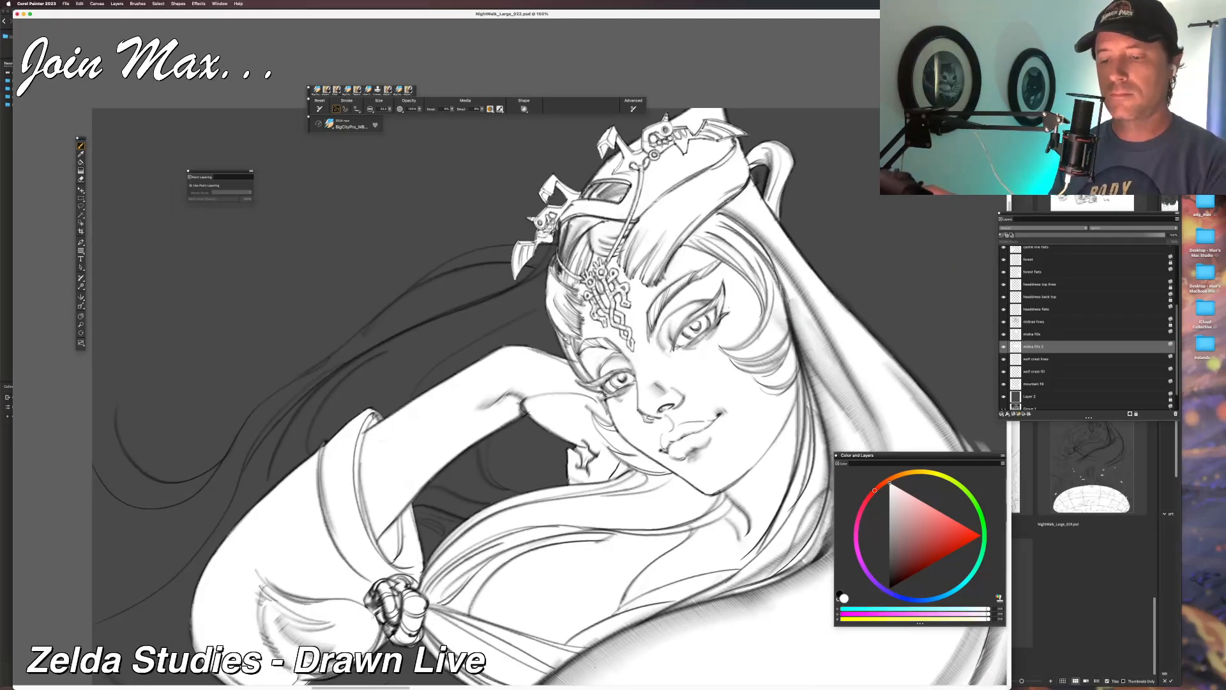
key("super+minus")
key("super+minus")
left_click_drag(343, 580, 304, 409)
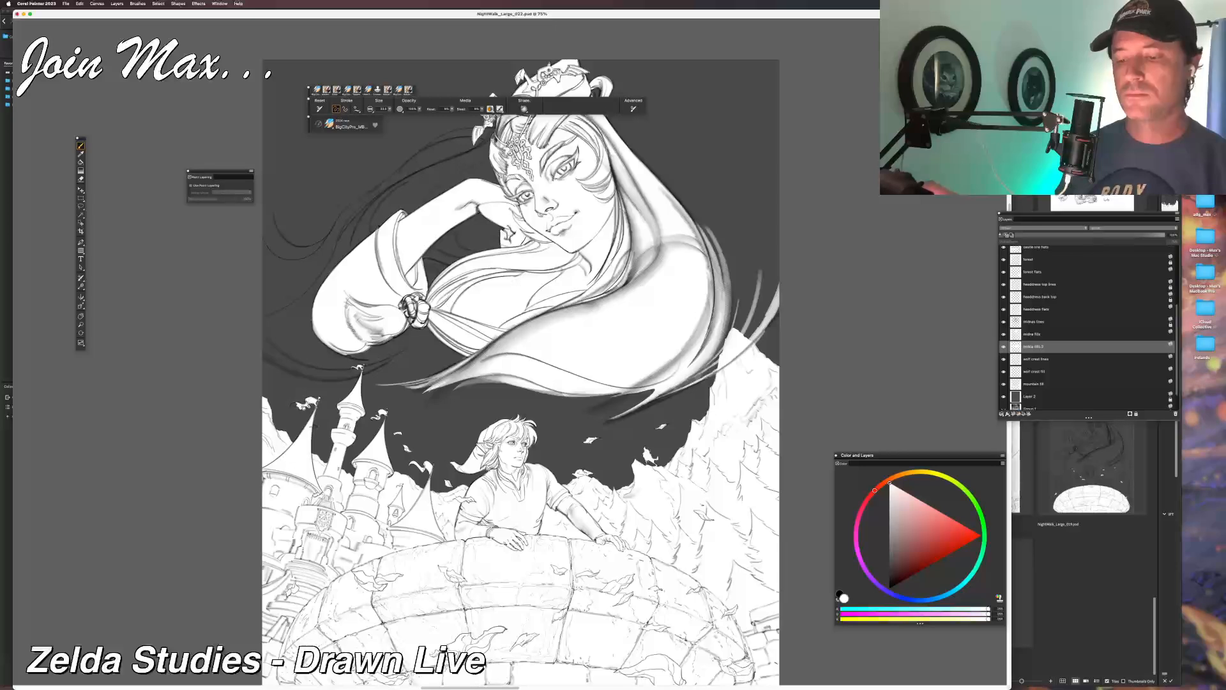
key("super+minus")
key("super+plus")
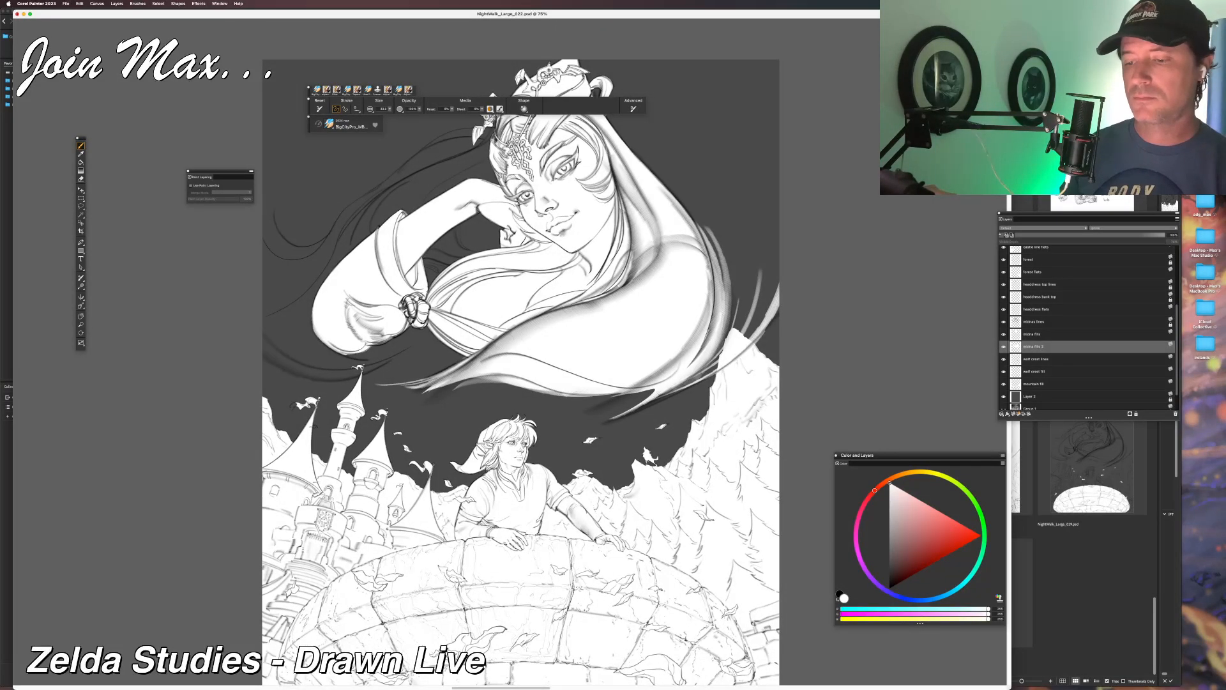
Examine the white fills on the character's cloak, sleeve and headdress at several magnifications.
left_click_drag(340, 488, 351, 609)
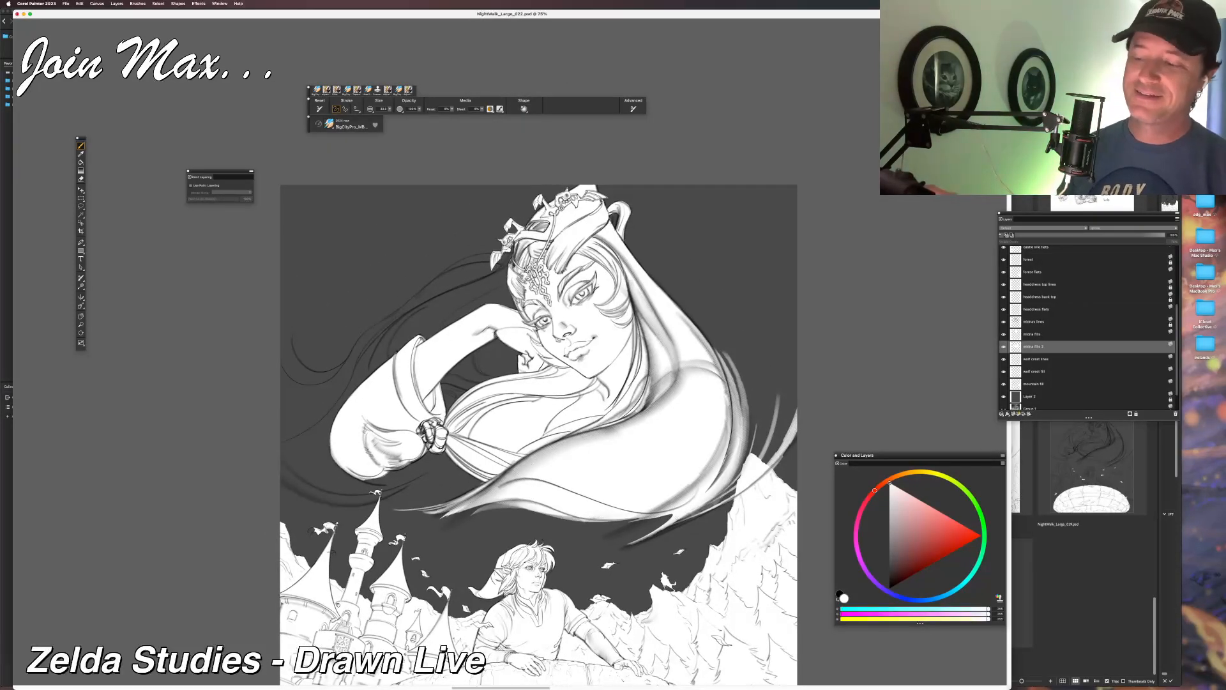
key("super+minus")
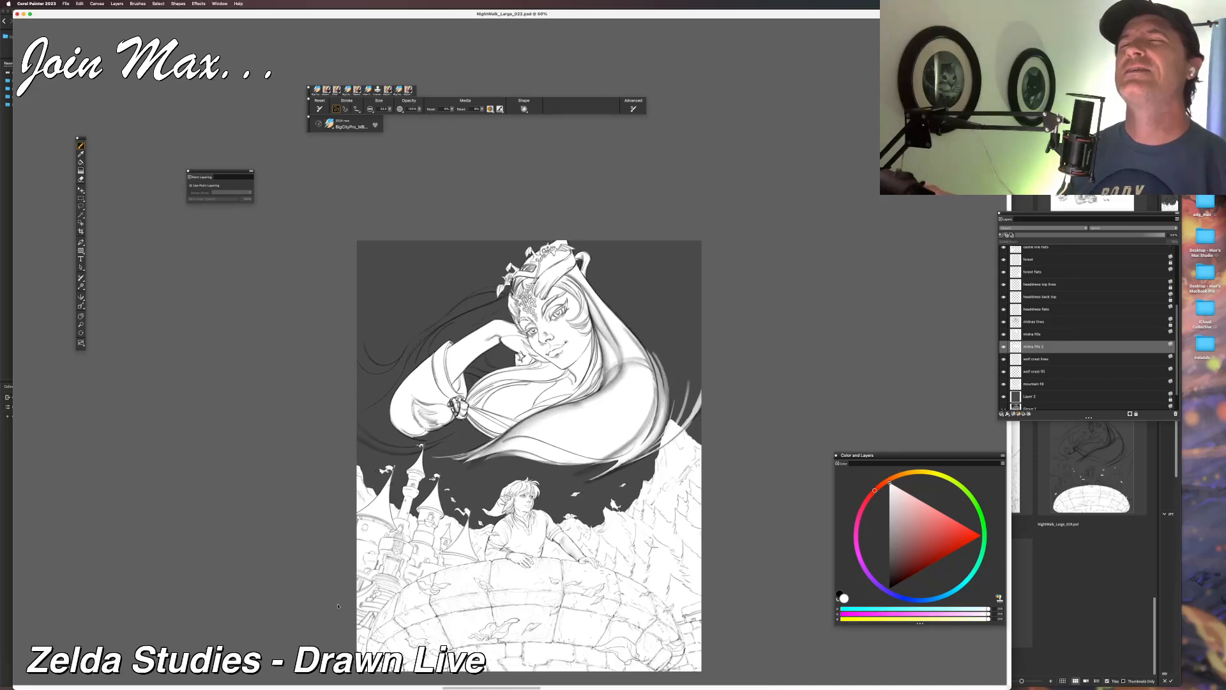
key("super+equal")
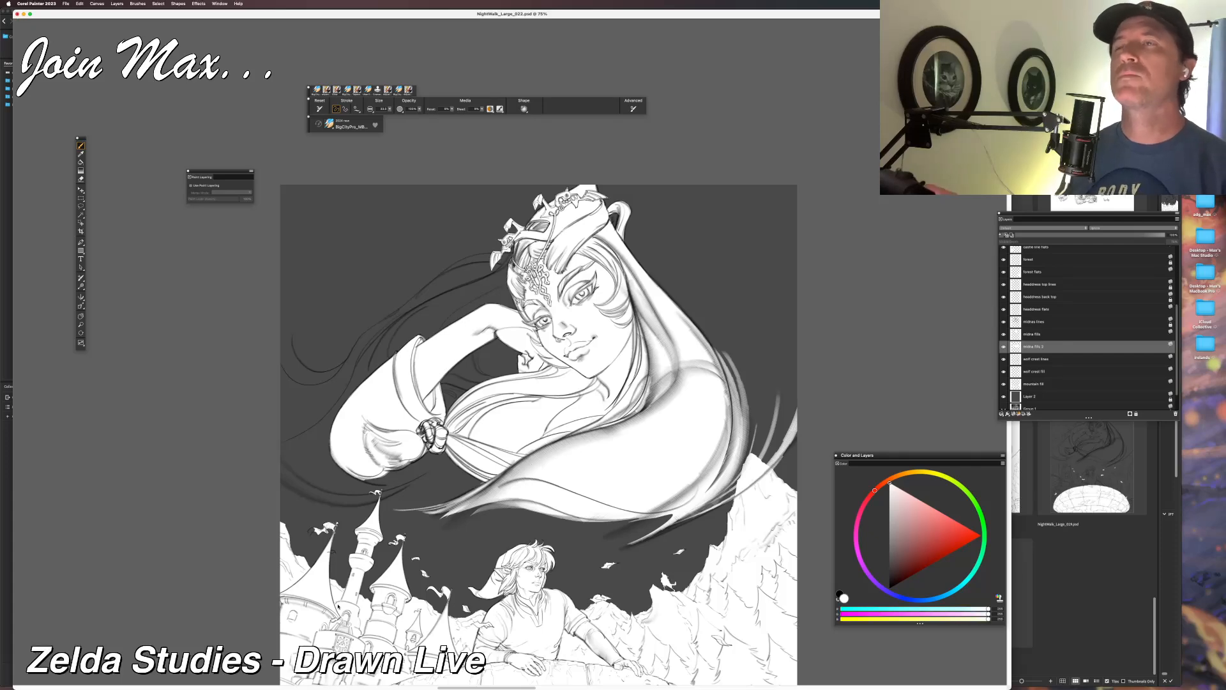
key("super+minus")
key("super+minus")
key("super+minus")
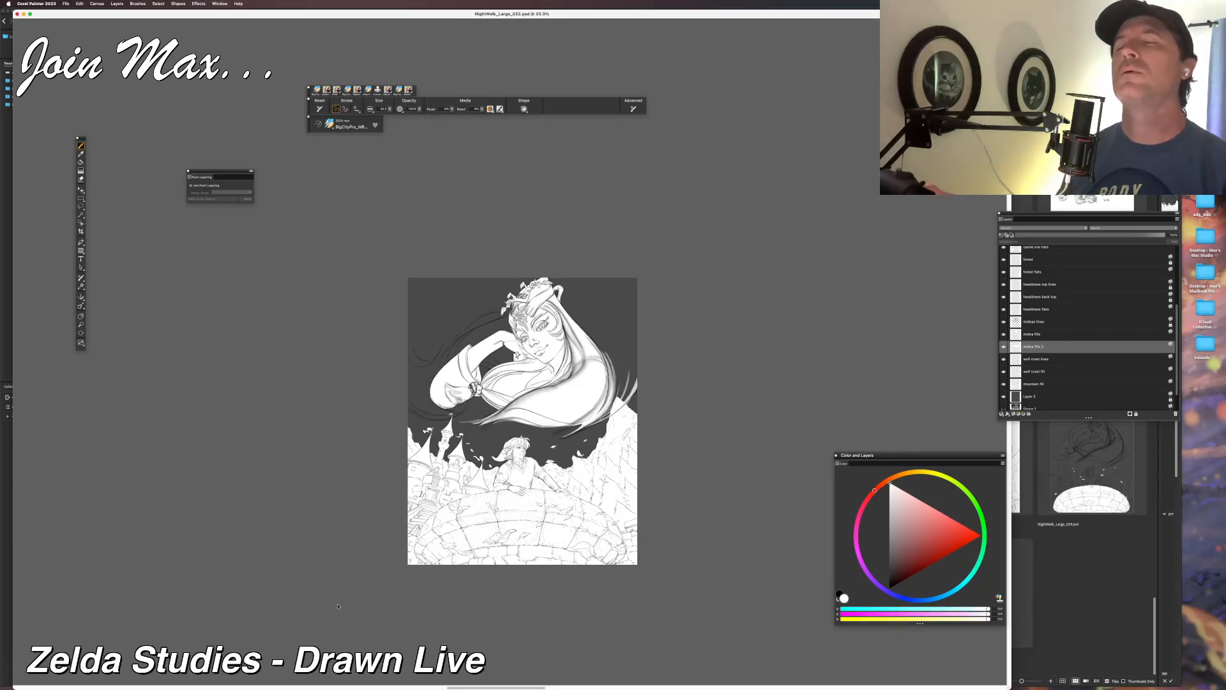
key("super+equal")
key("super+equal")
key("super+equal")
key("super+equal")
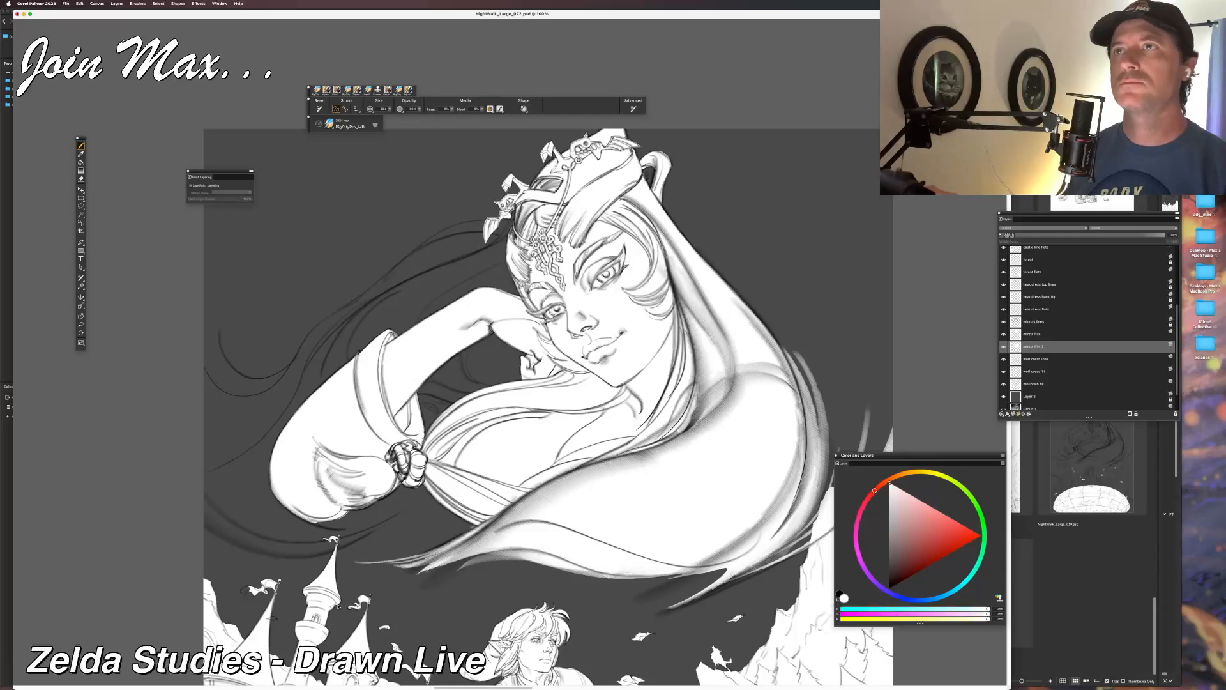
Add a new layer directly above the wolf crest lines layer and name it "midna fills 3".
left_click(1020, 361)
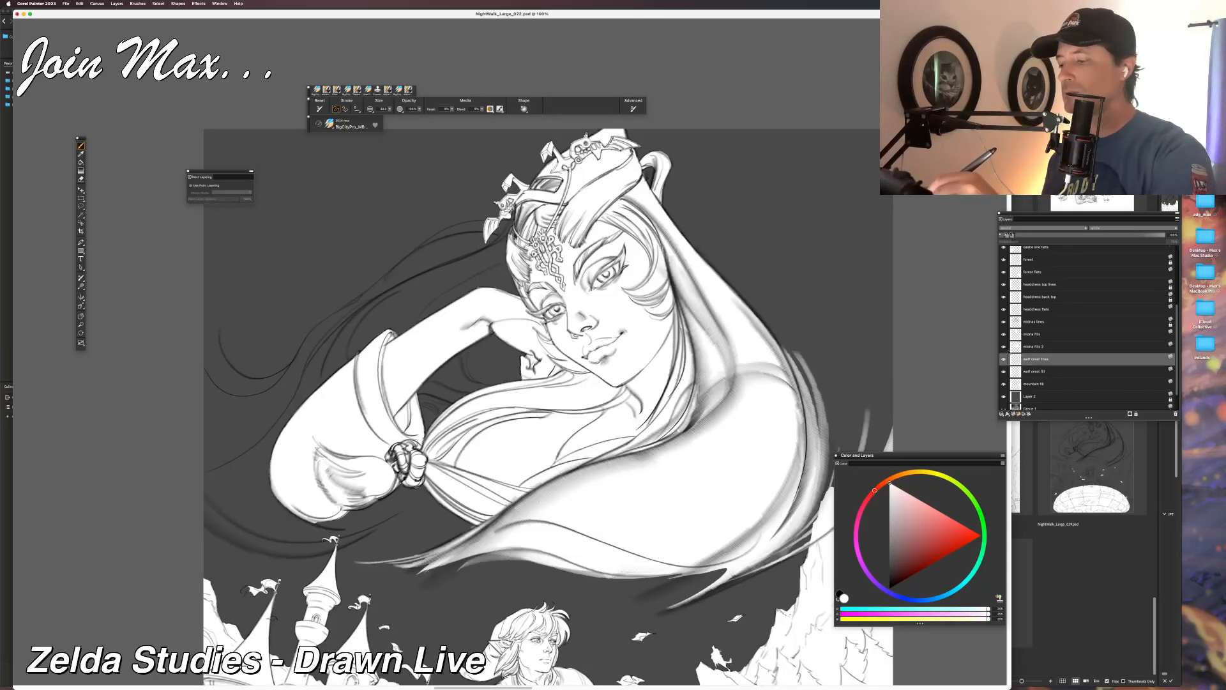
left_click(1013, 414)
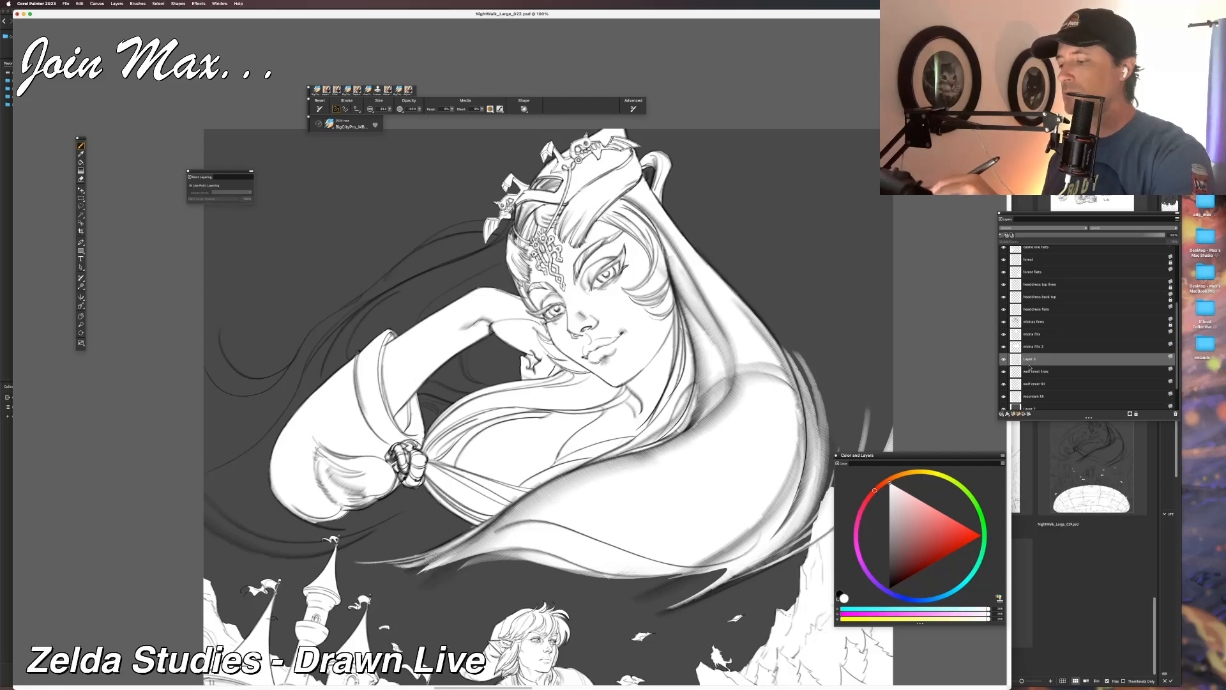
double_click(1030, 359)
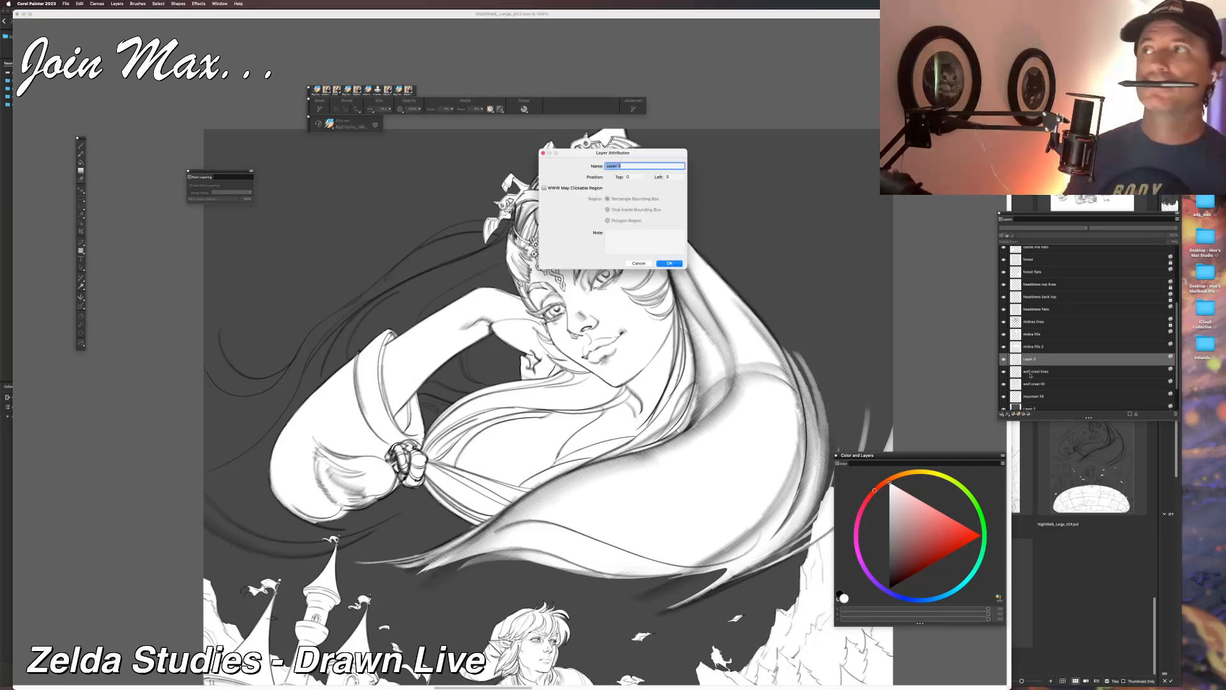
type("midna")
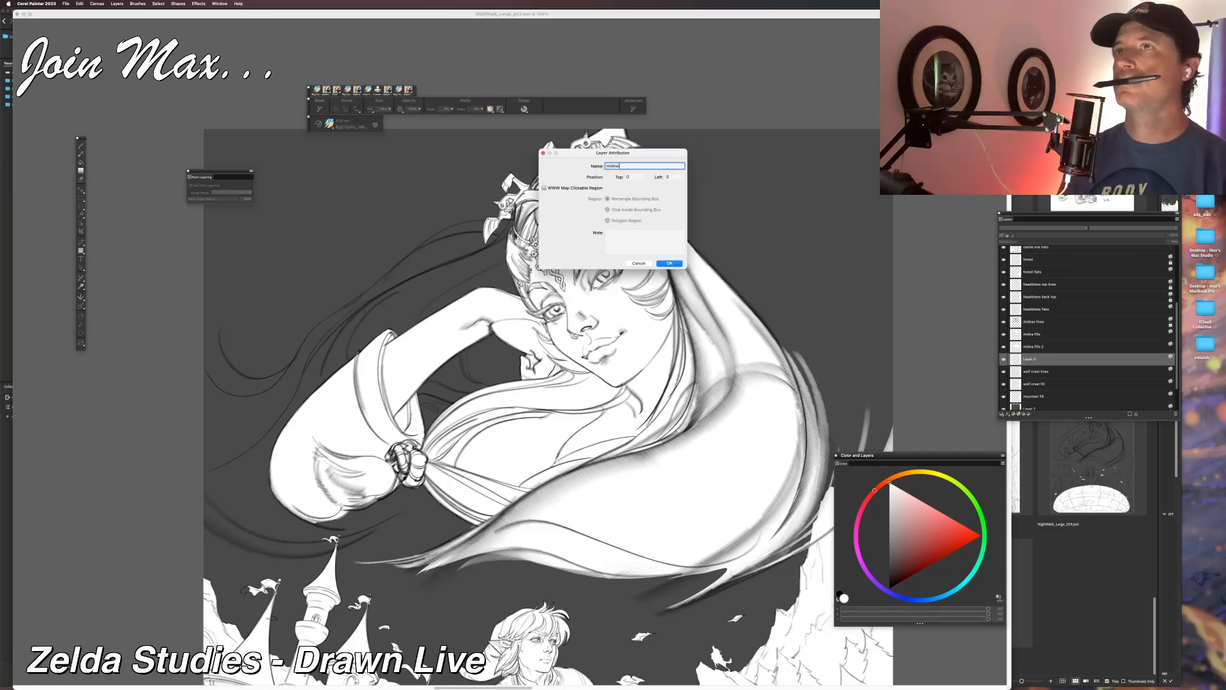
type(" fills 2")
key("Return")
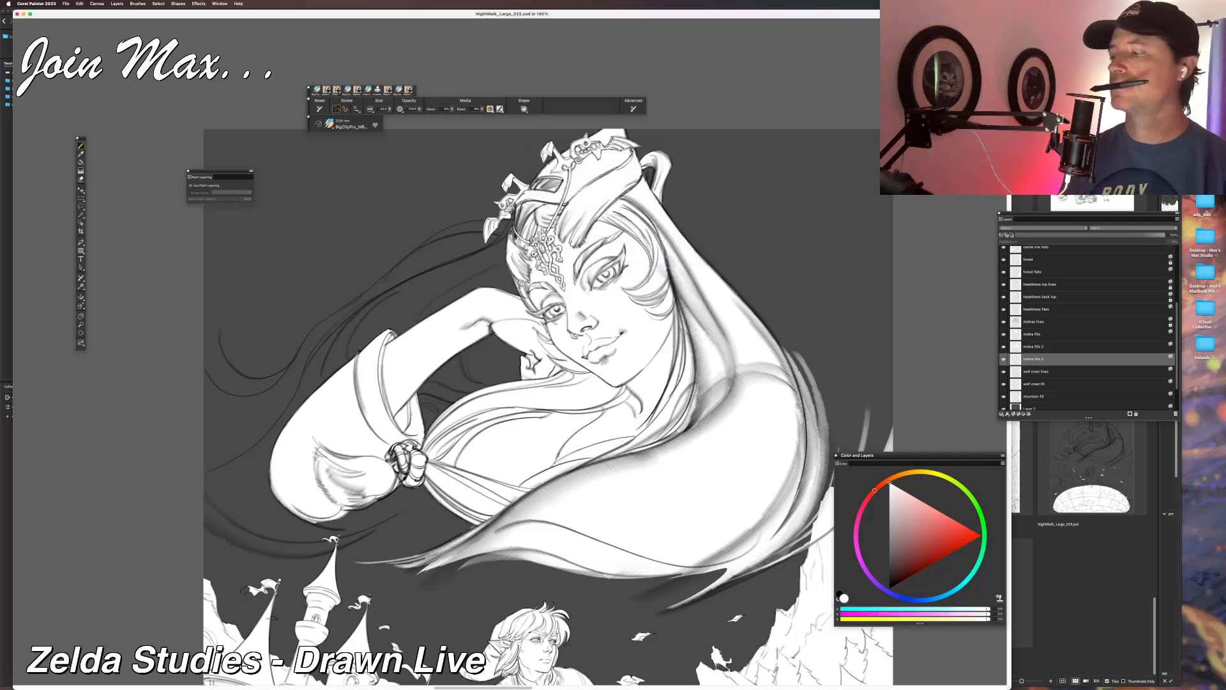
double_click(1035, 360)
type("3")
key("Return")
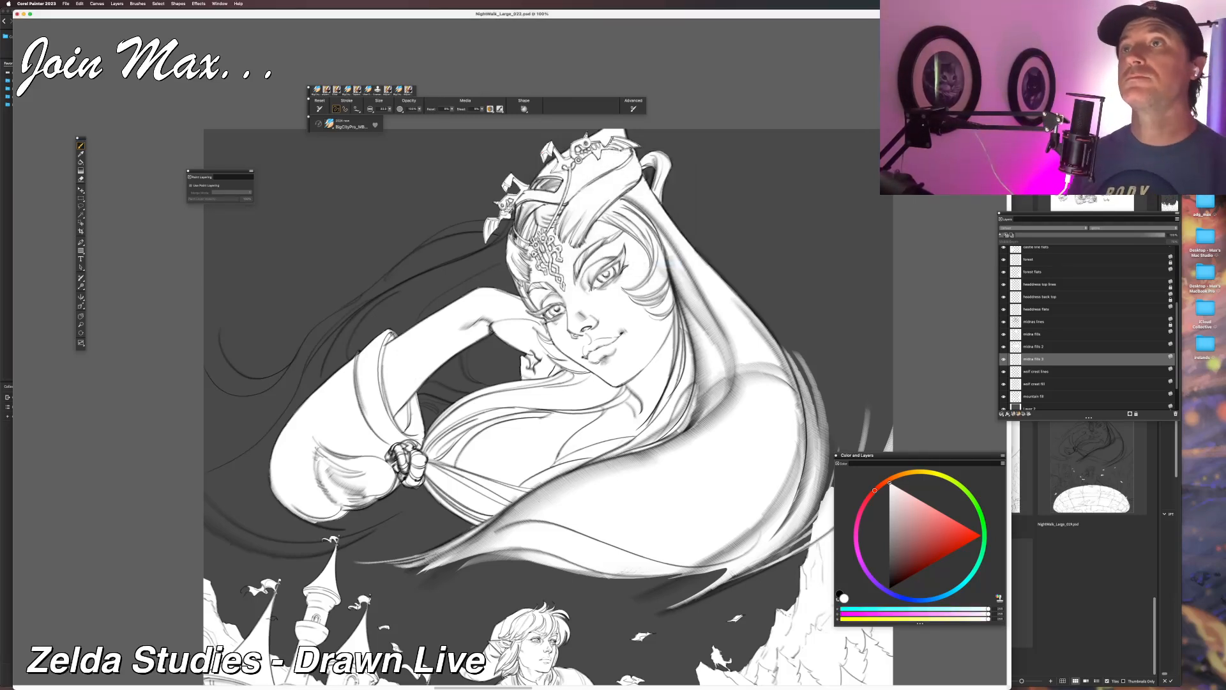
Paint white beneath the sleeve's lower edge and in the gap between the sleeve clasp and the cloak, undoing a stray stroke.
mouse_move(259, 484)
left_mouse_down()
mouse_move(262, 504)
mouse_move(421, 491)
mouse_move(281, 540)
mouse_move(365, 513)
left_mouse_up()
left_click_drag(296, 535, 341, 524)
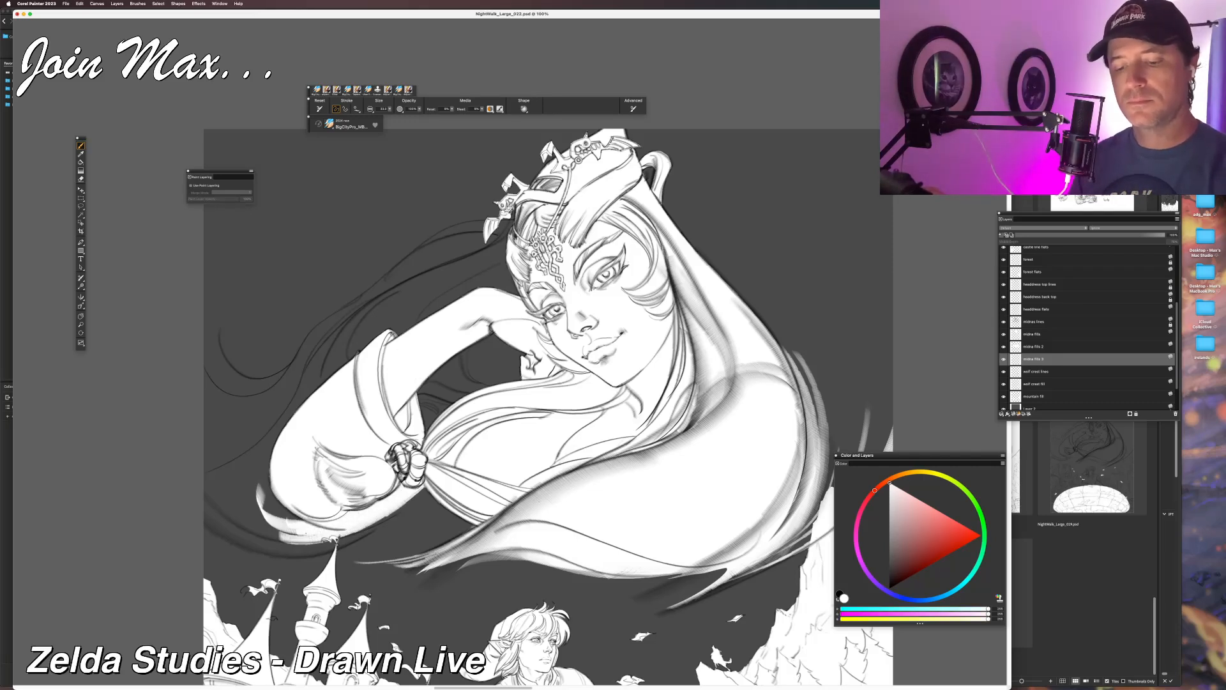
left_click_drag(426, 488, 340, 541)
left_click_drag(400, 516, 319, 548)
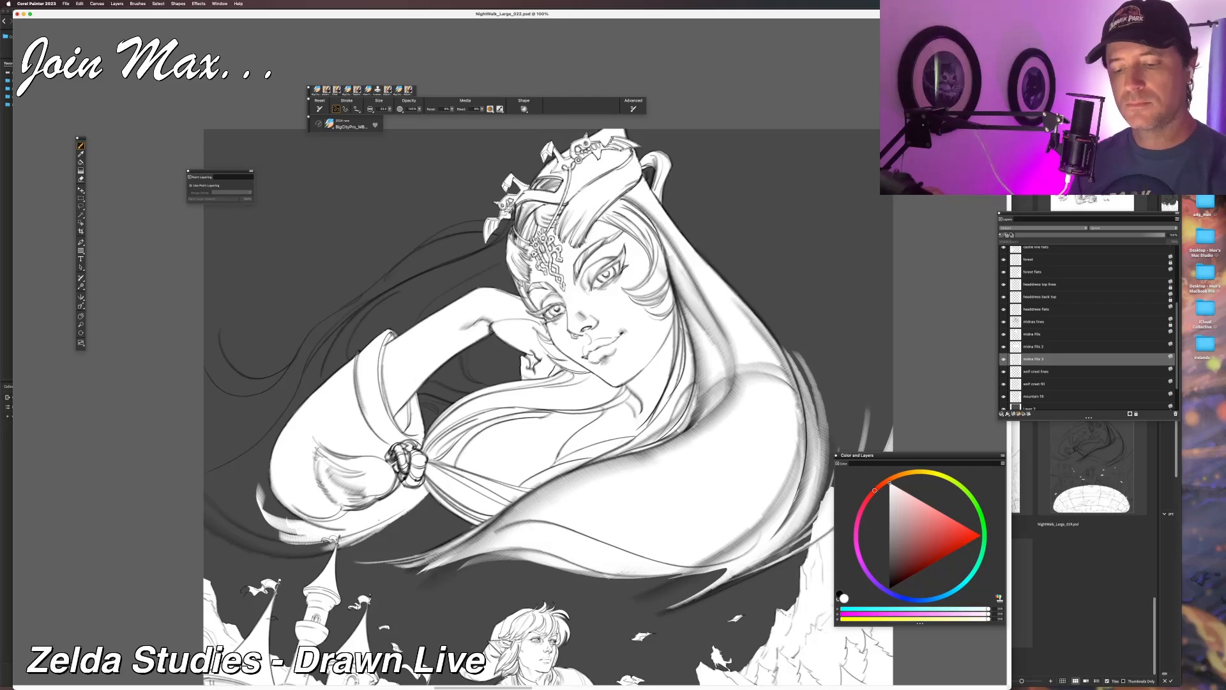
mouse_move(423, 488)
left_mouse_down()
mouse_move(475, 532)
mouse_move(437, 518)
mouse_move(467, 534)
left_mouse_up()
mouse_move(414, 504)
left_mouse_down()
mouse_move(466, 538)
mouse_move(455, 552)
left_mouse_up()
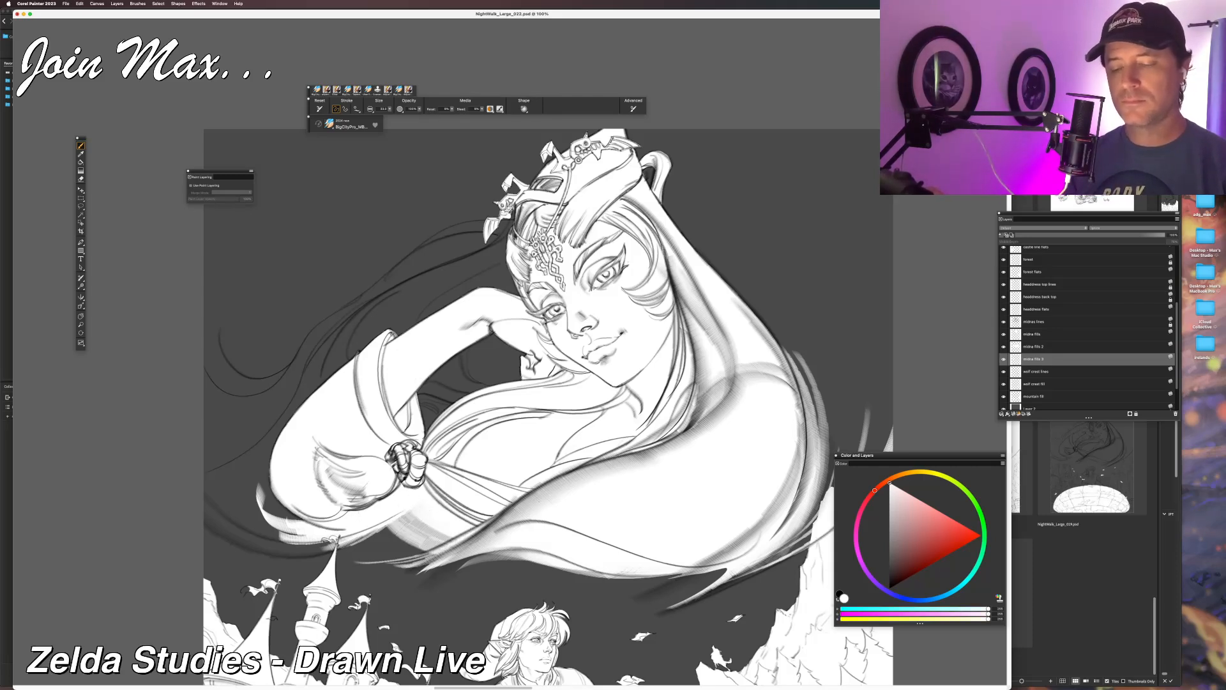
key("super+minus")
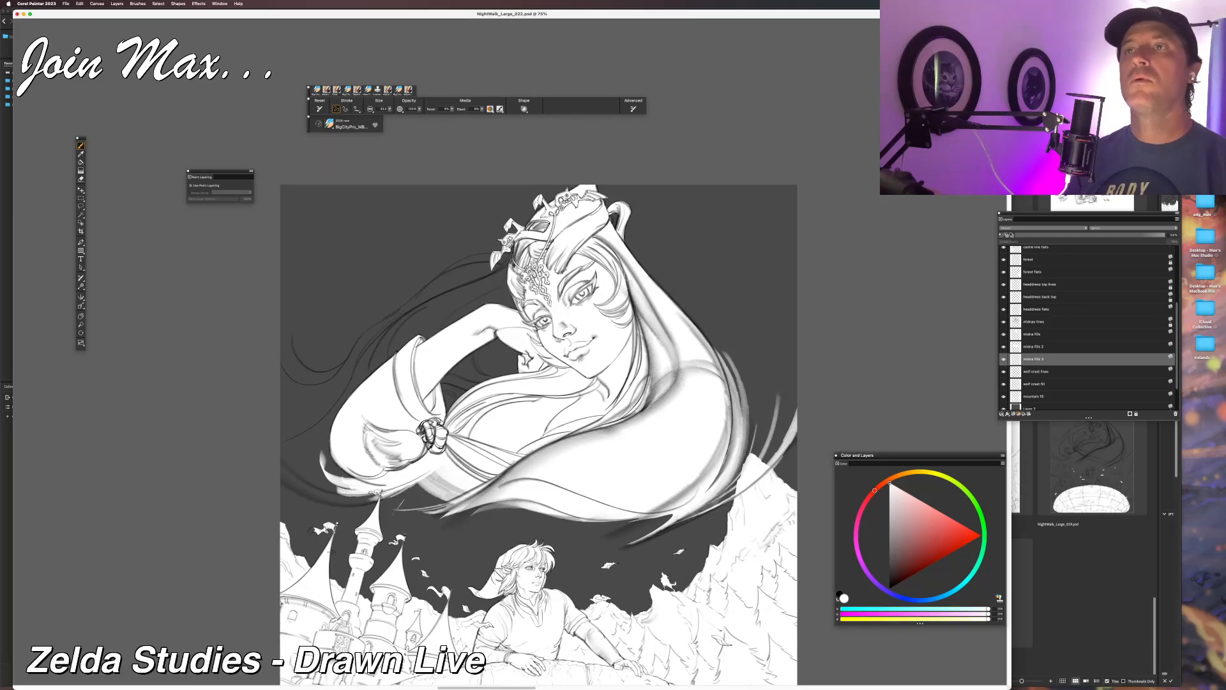
mouse_move(411, 487)
left_mouse_down()
mouse_move(457, 505)
mouse_move(448, 509)
left_mouse_up()
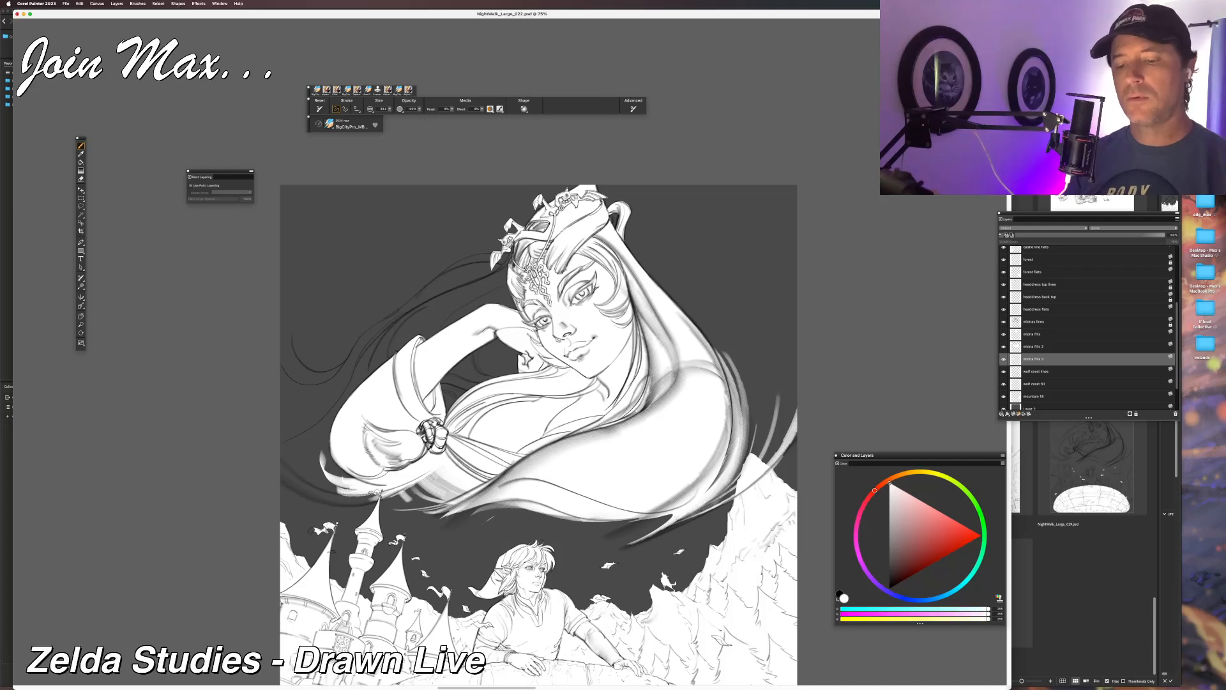
key("super+z")
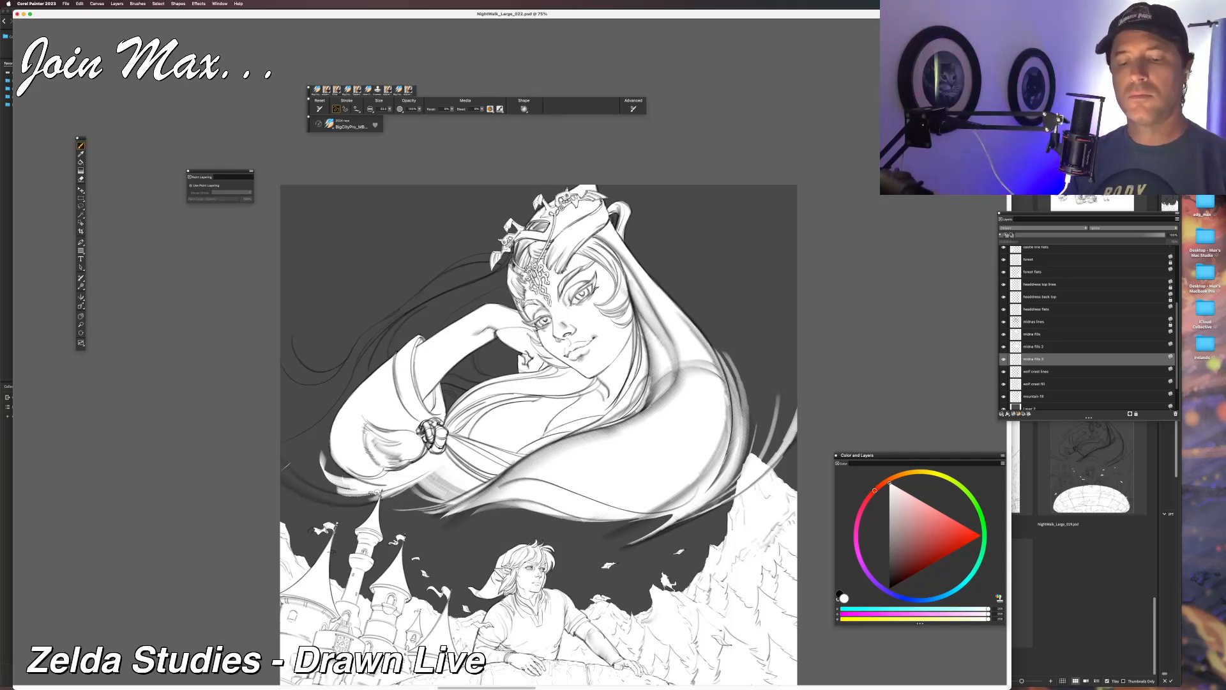
Extend the white fill along the flowing sweep beneath the sleeve to the canvas's left edge and up the sleeve's outer side.
left_click_drag(283, 469, 385, 495)
left_click_drag(281, 461, 386, 494)
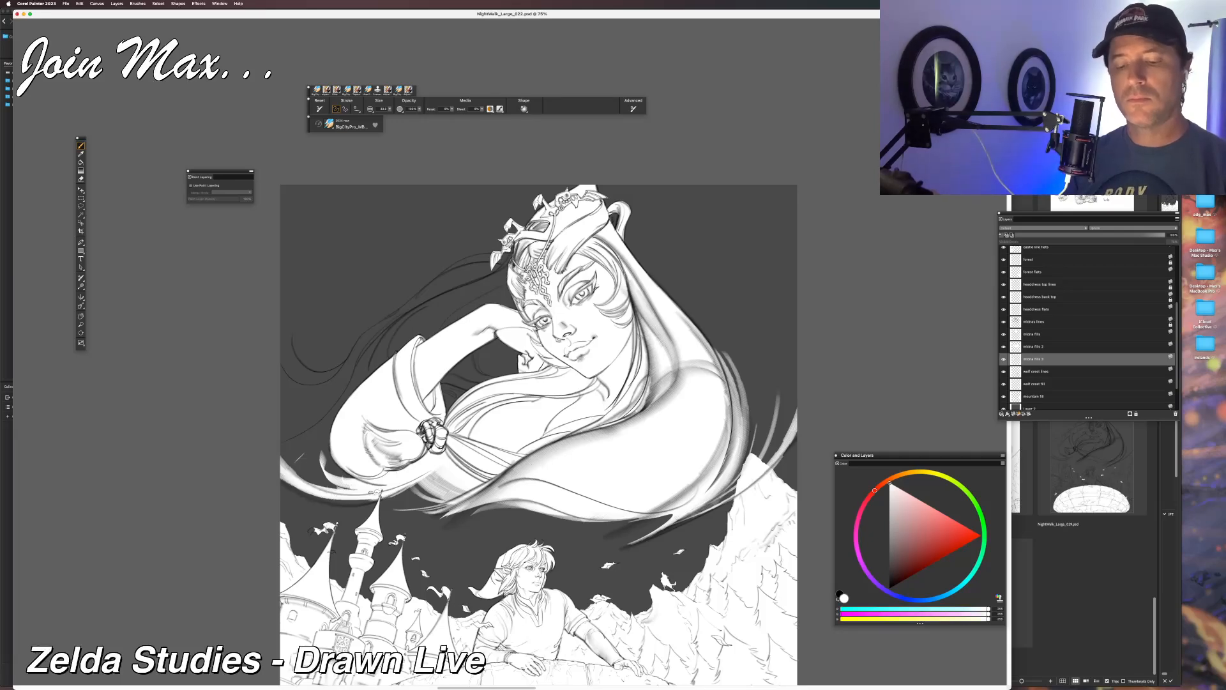
left_click_drag(282, 478, 372, 501)
mouse_move(287, 488)
left_mouse_down()
mouse_move(361, 504)
mouse_move(412, 485)
left_mouse_up()
key("super+z")
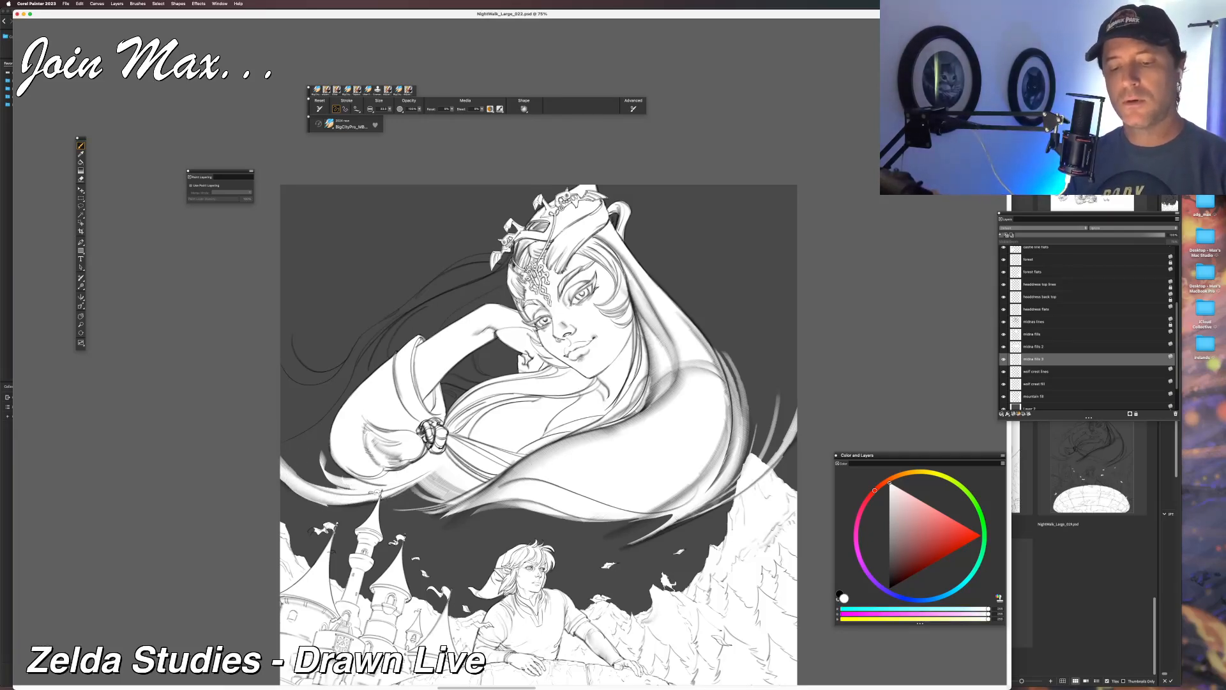
left_click_drag(325, 509, 403, 490)
left_click_drag(304, 478, 341, 473)
left_click_drag(330, 426, 325, 454)
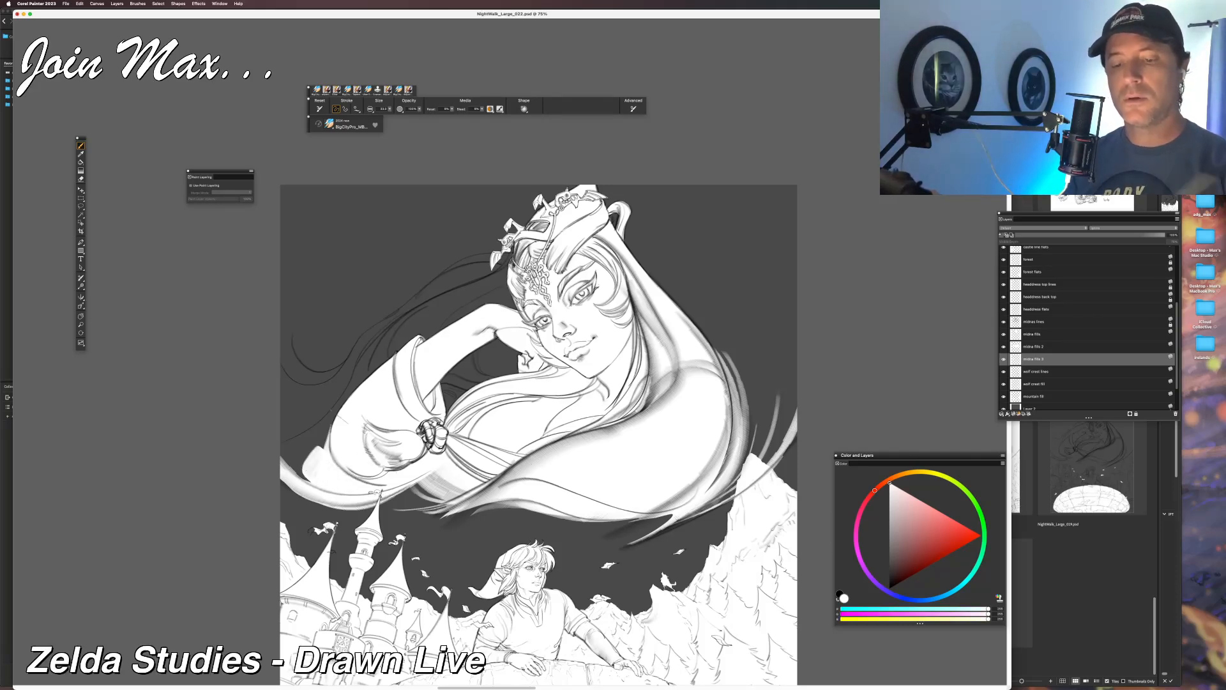
Fill the area between the sleeve's outer edge and the canvas's left border with white, redoing strokes that miss the contour.
left_click_drag(409, 440, 530, 452)
key("super+=")
mouse_move(467, 401)
left_mouse_down()
mouse_move(377, 491)
mouse_move(388, 494)
left_mouse_up()
key("super+z")
left_click_drag(444, 443, 399, 494)
mouse_move(432, 469)
left_mouse_down()
mouse_move(395, 506)
mouse_move(403, 535)
left_mouse_up()
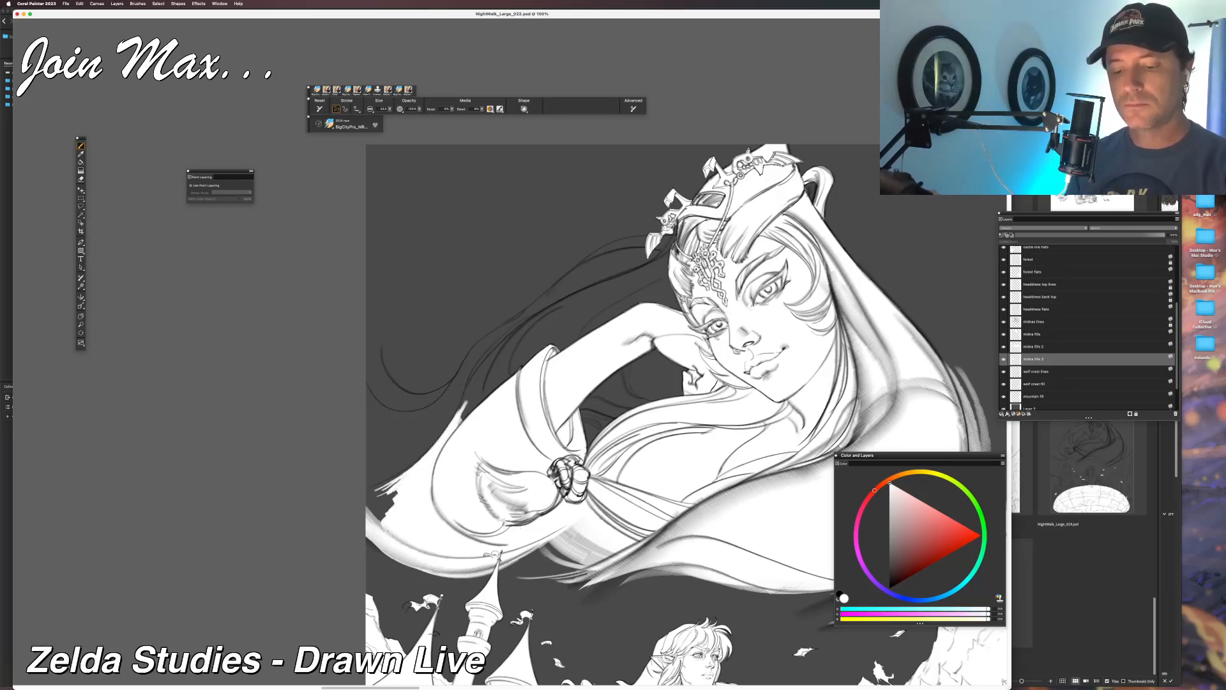
mouse_move(417, 463)
left_mouse_down()
mouse_move(431, 478)
mouse_move(366, 490)
mouse_move(388, 480)
mouse_move(373, 497)
mouse_move(390, 509)
mouse_move(371, 527)
left_mouse_up()
key("super+z")
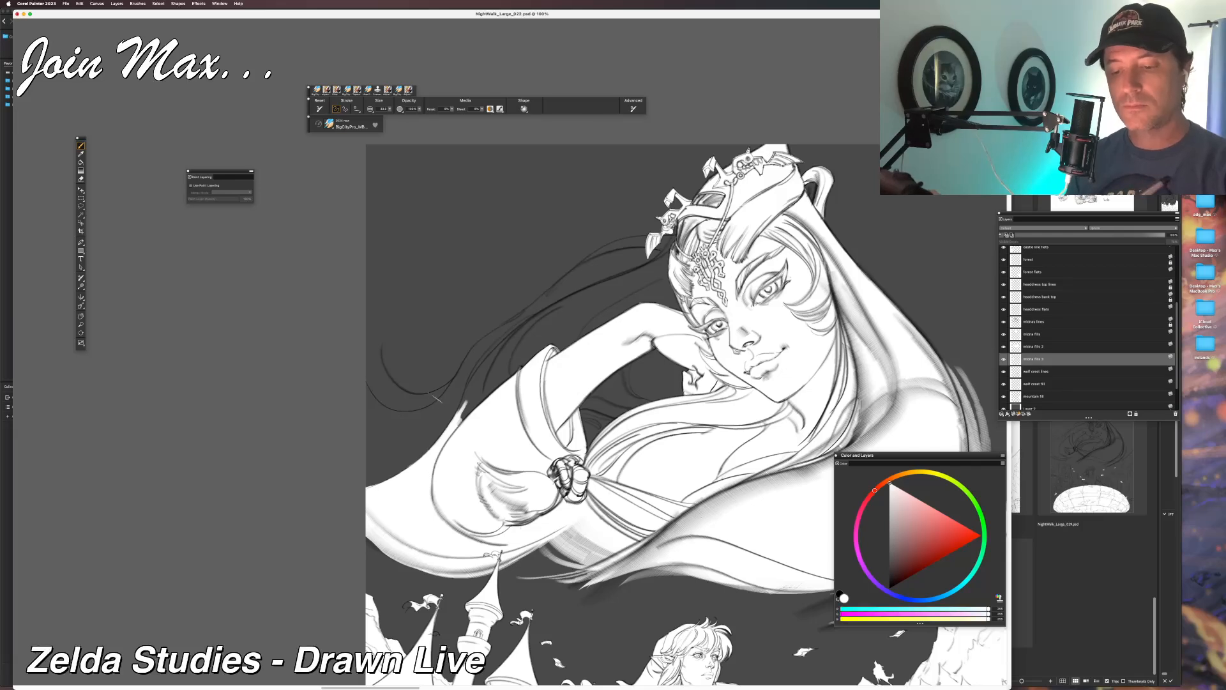
Paint the white edge of the hair rising from the sleeve's upper outer side, undoing and redoing misplaced strokes.
left_click_drag(436, 398, 347, 457)
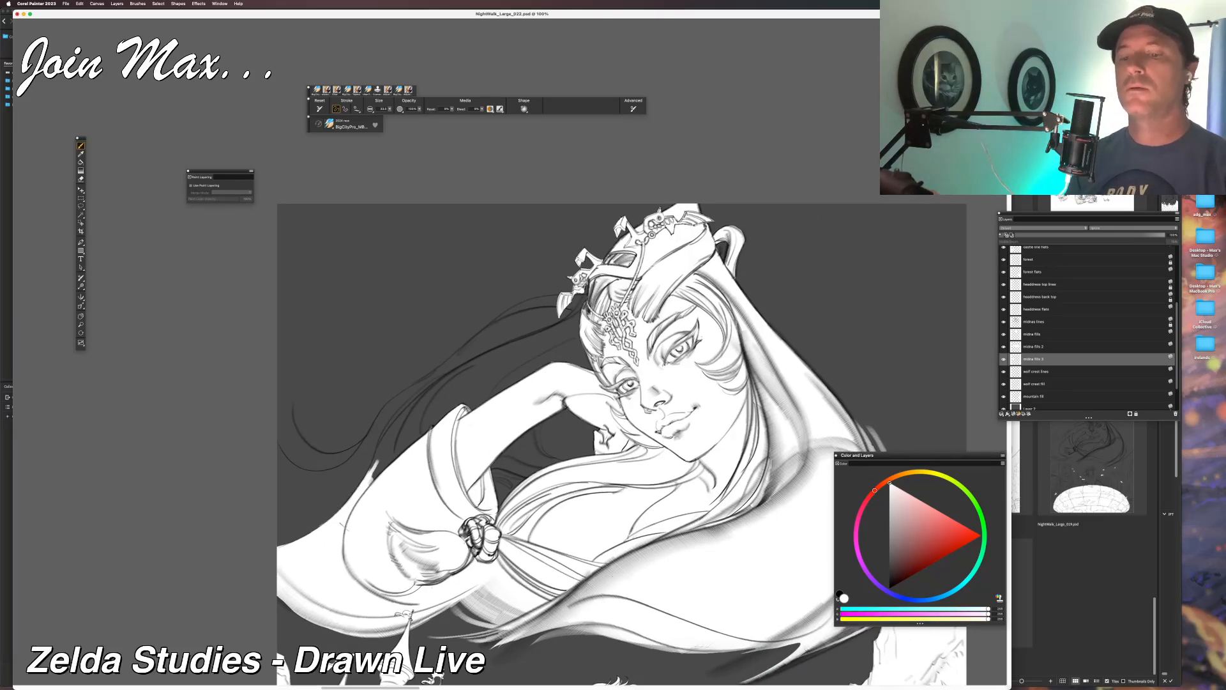
mouse_move(417, 397)
left_mouse_down()
mouse_move(373, 479)
mouse_move(388, 424)
mouse_move(368, 471)
left_mouse_up()
key("super+z")
key("super+z")
key("super+z")
key("super+z")
left_click_drag(406, 405, 362, 483)
key("super+z")
key("super+z")
key("super+z")
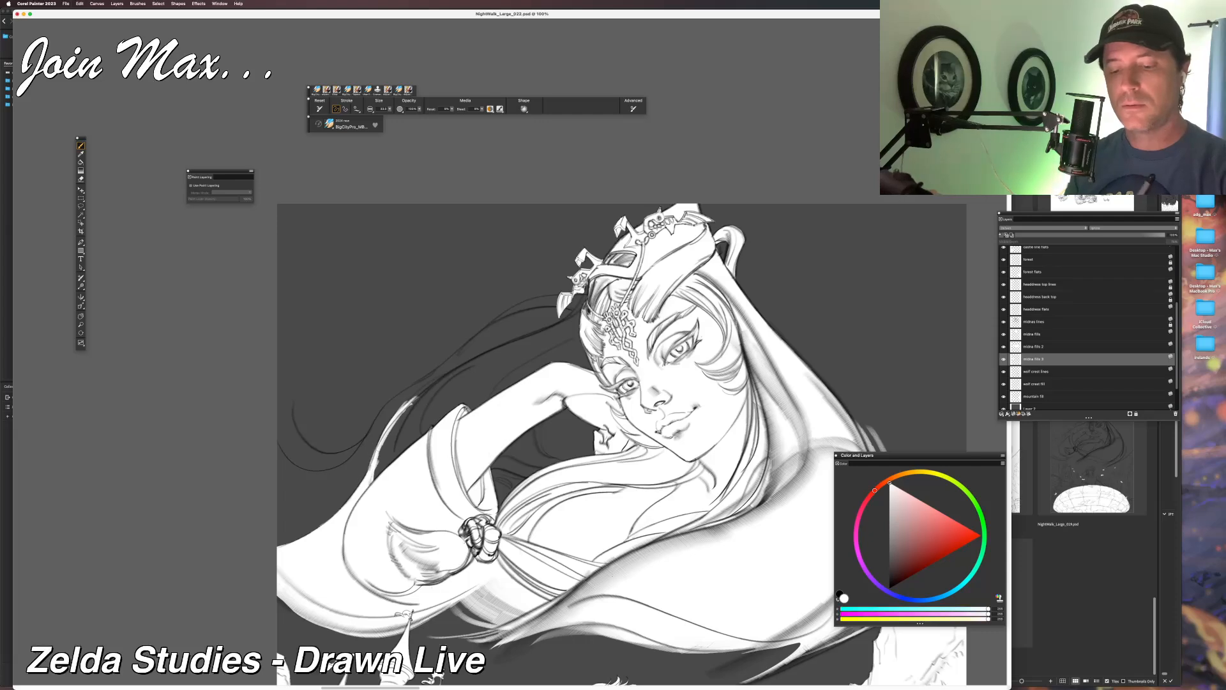
left_click_drag(381, 438, 369, 465)
key("super+z")
left_click_drag(398, 420, 369, 482)
left_click_drag(396, 431, 376, 476)
Fill the hair behind the raised arm with white, including the gap enclosed between the arm and the chest.
mouse_move(403, 424)
left_mouse_down()
mouse_move(382, 472)
mouse_move(392, 461)
left_mouse_up()
mouse_move(424, 415)
left_mouse_down()
mouse_move(403, 453)
mouse_move(419, 437)
left_mouse_up()
mouse_move(449, 404)
left_mouse_down()
mouse_move(430, 422)
mouse_move(444, 410)
left_mouse_up()
mouse_move(494, 387)
left_mouse_down()
mouse_move(469, 406)
mouse_move(467, 394)
left_mouse_up()
mouse_move(429, 393)
left_mouse_down()
mouse_move(394, 428)
mouse_move(415, 417)
left_mouse_up()
mouse_move(417, 400)
left_mouse_down()
mouse_move(393, 427)
mouse_move(429, 410)
left_mouse_up()
mouse_move(455, 390)
left_mouse_down()
mouse_move(437, 406)
mouse_move(453, 402)
left_mouse_up()
mouse_move(492, 370)
left_mouse_down()
mouse_move(470, 390)
mouse_move(487, 394)
left_mouse_up()
mouse_move(525, 359)
left_mouse_down()
mouse_move(475, 468)
mouse_move(508, 517)
left_mouse_up()
mouse_move(454, 485)
left_mouse_down()
mouse_move(503, 519)
mouse_move(440, 527)
mouse_move(409, 546)
mouse_move(410, 570)
left_mouse_up()
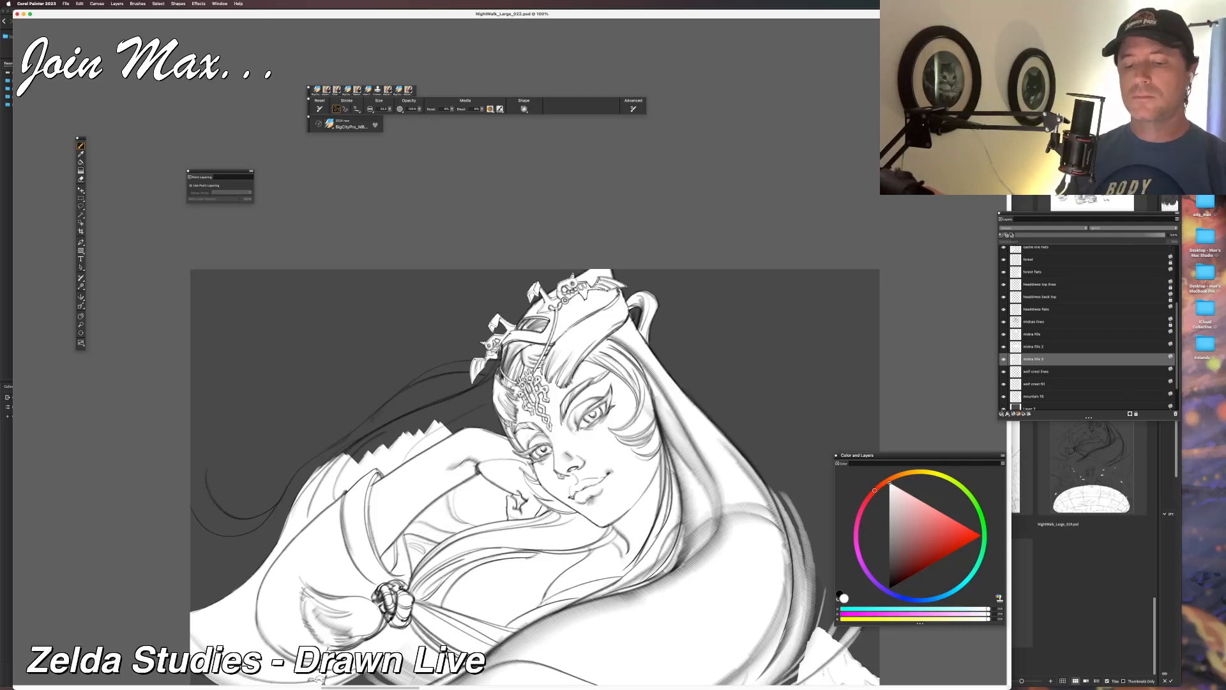
Extend the white hair fill above the raised arm up to the headdress and out towards the hair's outer line.
mouse_move(505, 435)
left_mouse_down()
mouse_move(456, 419)
mouse_move(495, 402)
left_mouse_up()
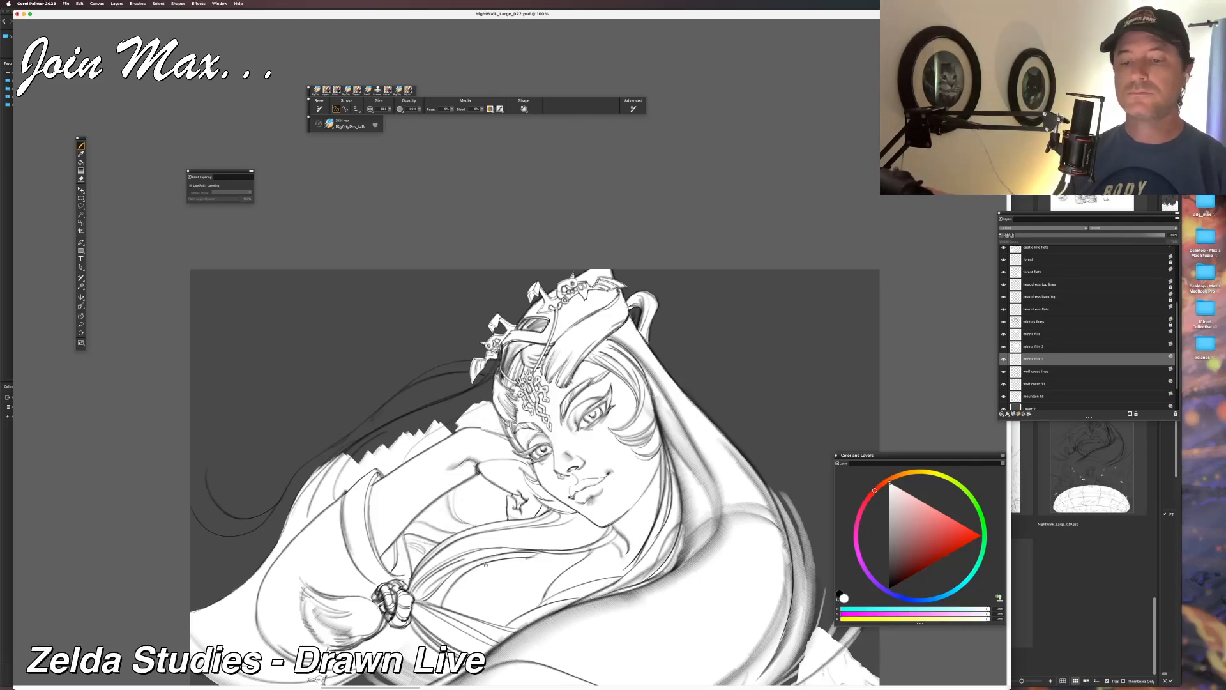
left_click_drag(249, 560, 333, 566)
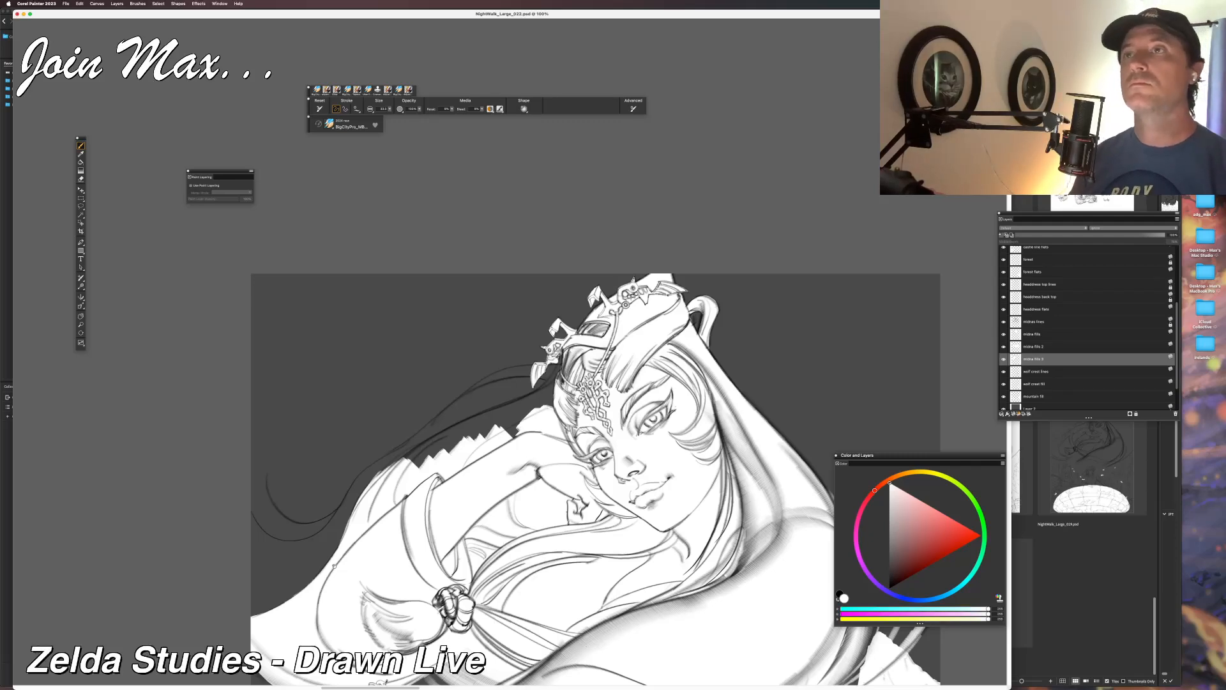
left_click_drag(554, 370, 504, 415)
left_click_drag(543, 399, 499, 423)
mouse_move(552, 393)
left_mouse_down()
mouse_move(505, 436)
mouse_move(440, 457)
left_mouse_up()
mouse_move(492, 407)
left_mouse_down()
mouse_move(412, 465)
mouse_move(393, 465)
mouse_move(349, 511)
left_mouse_up()
mouse_move(409, 447)
left_mouse_down()
mouse_move(346, 515)
mouse_move(339, 547)
left_mouse_up()
Undo the stray edge strokes and refine the white fill along the hair's lower outer contour.
key("super+z")
mouse_move(376, 471)
left_mouse_down()
mouse_move(336, 533)
mouse_move(359, 479)
mouse_move(350, 489)
left_mouse_up()
key("super+z")
key("super+z")
key("super+z")
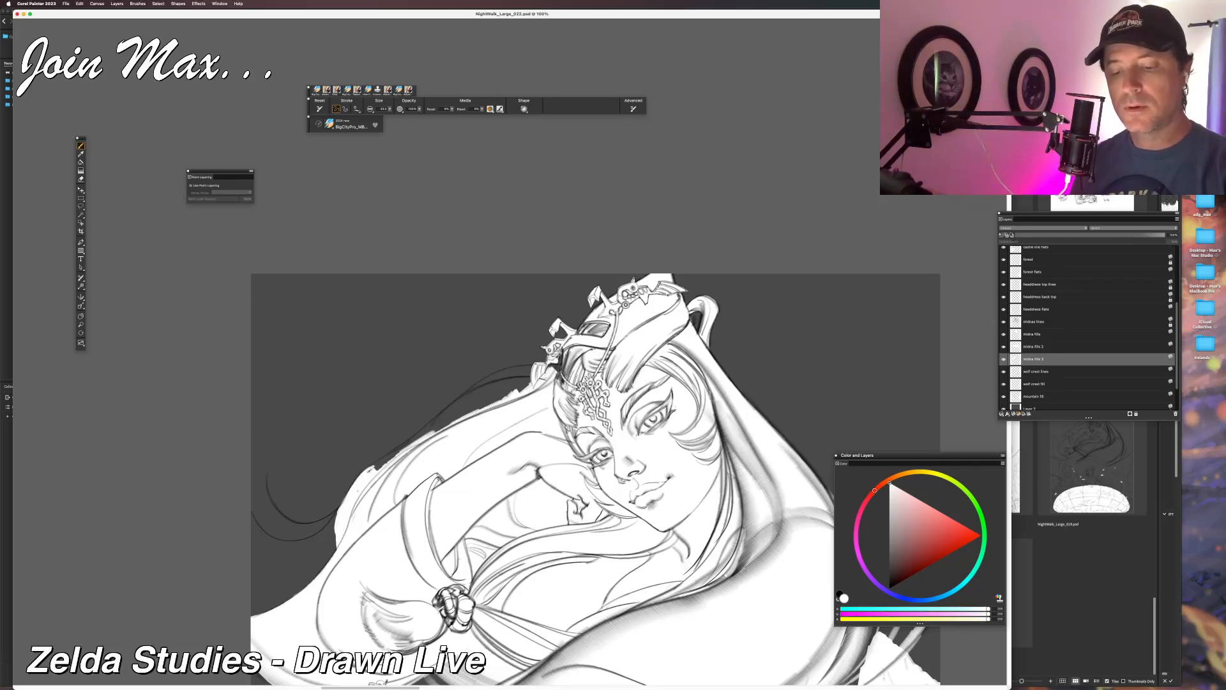
left_click_drag(430, 426, 373, 463)
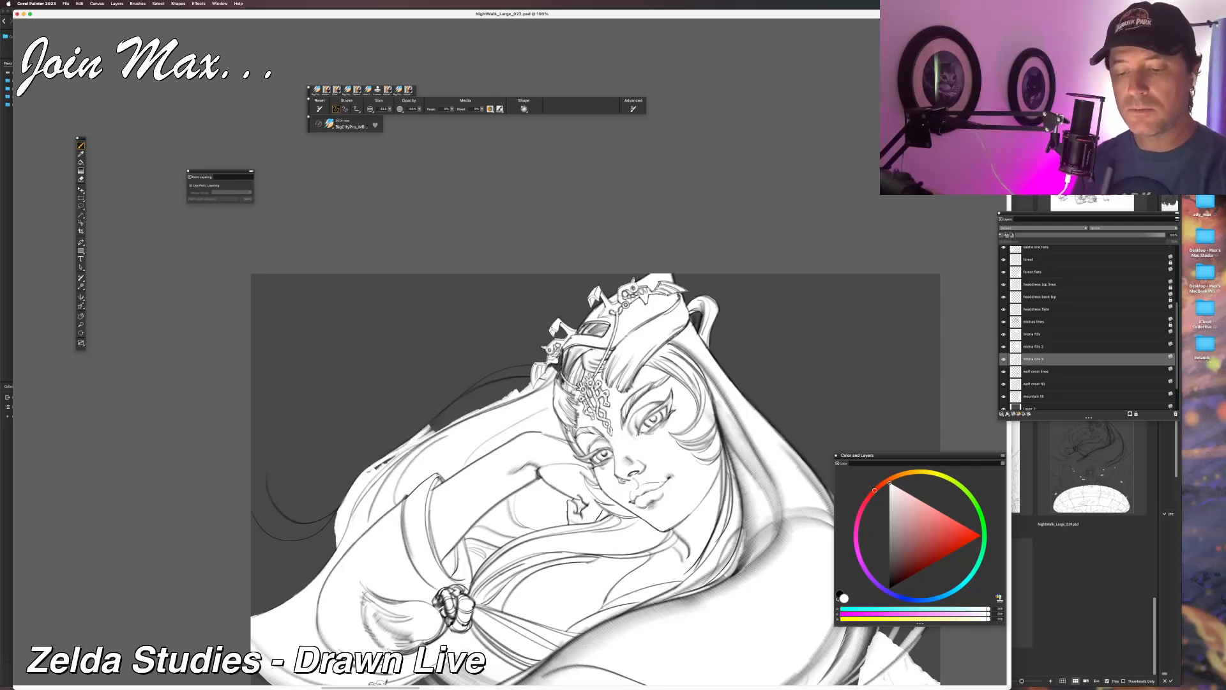
left_click_drag(399, 452, 376, 469)
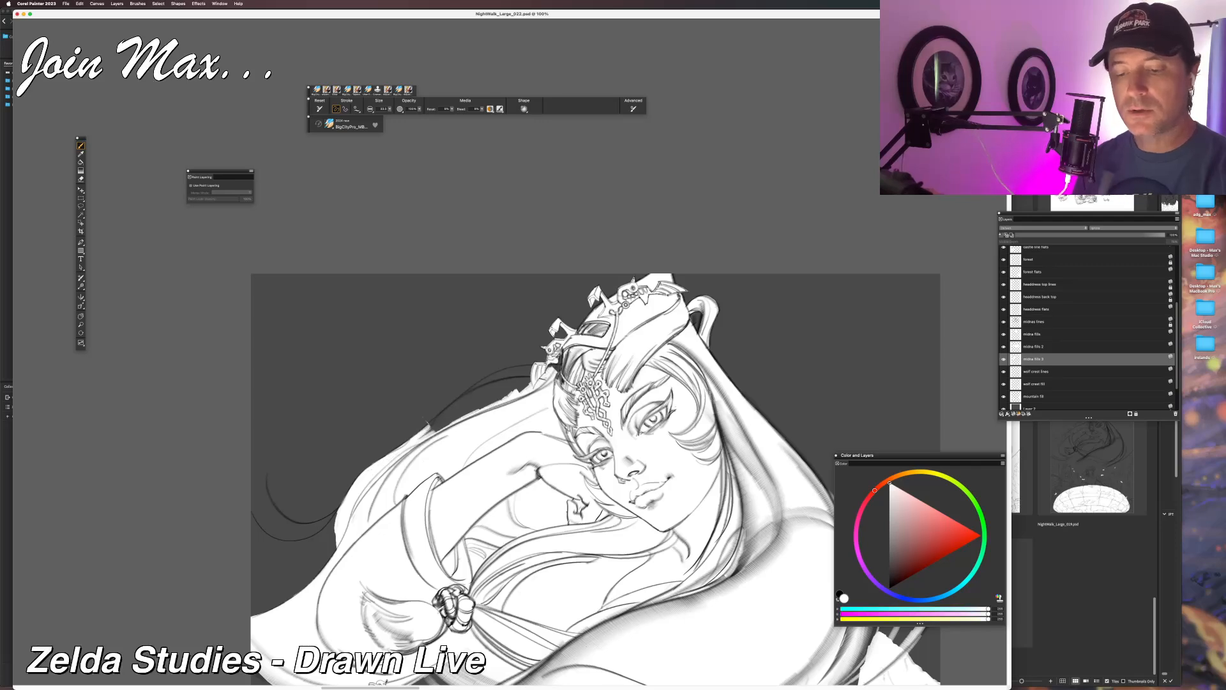
Fill the remaining dark gap along the hair's upper contour with white up to the side of the headdress.
mouse_move(482, 385)
left_mouse_down()
mouse_move(417, 434)
mouse_move(520, 384)
mouse_move(469, 396)
mouse_move(461, 405)
mouse_move(560, 364)
left_mouse_up()
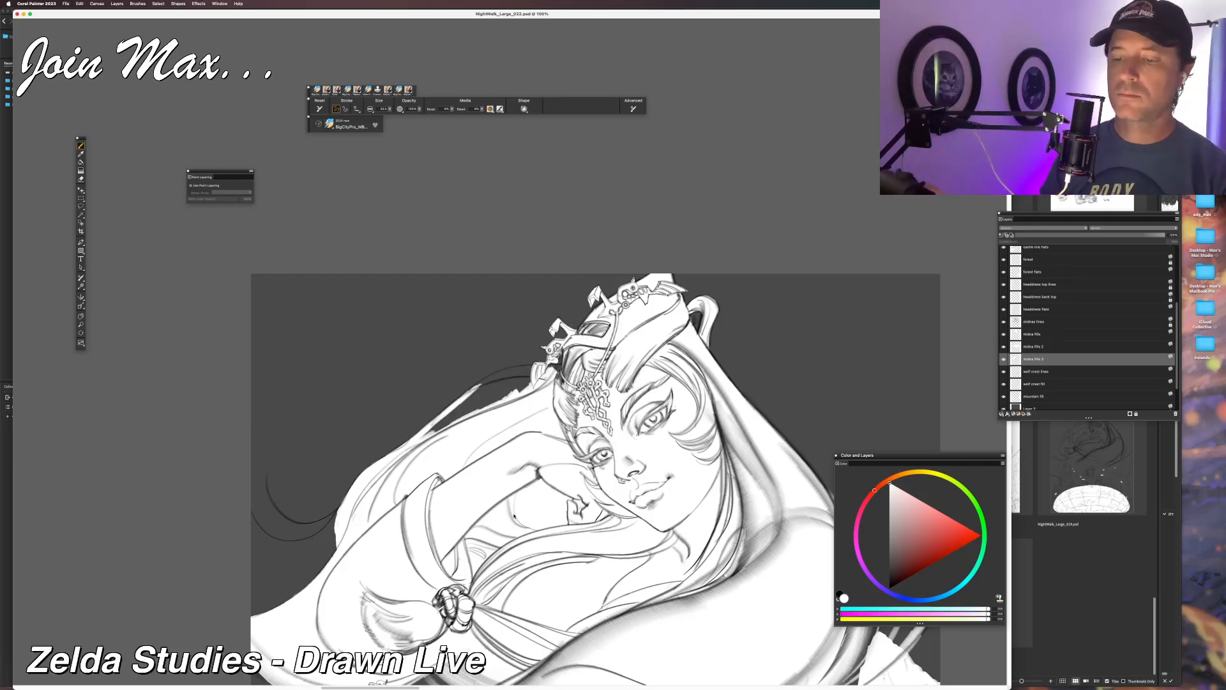
key("super+plus")
left_click_drag(515, 516, 295, 607)
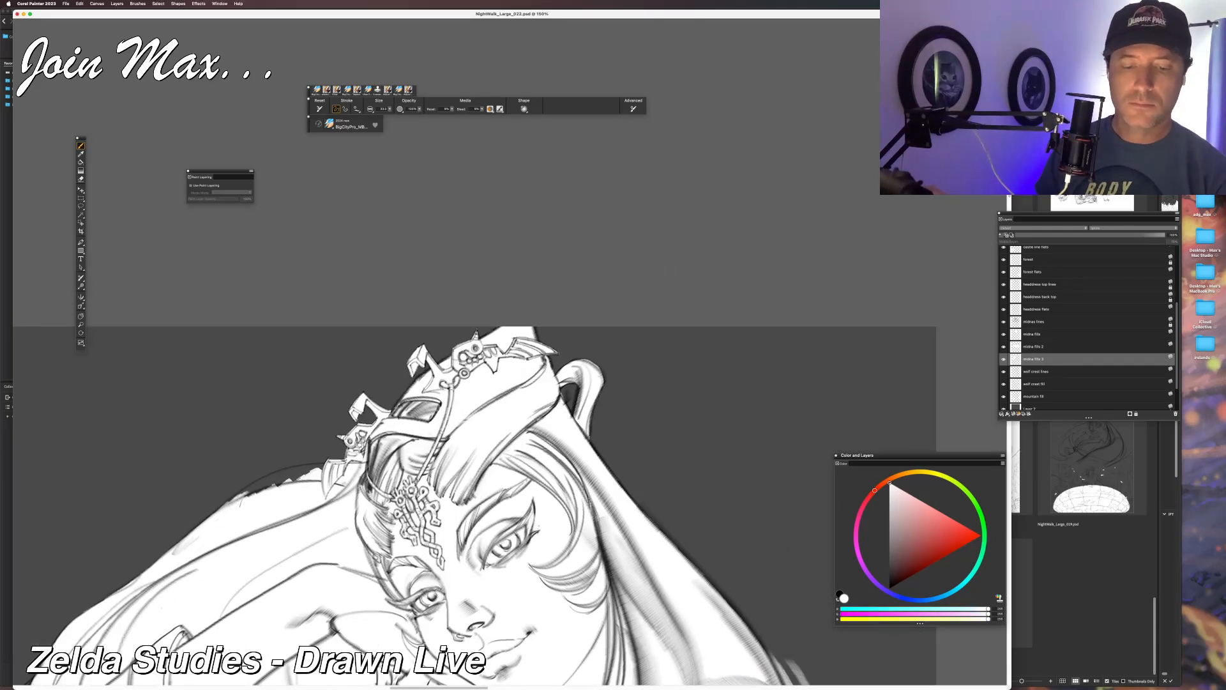
left_click_drag(244, 491, 315, 469)
left_click_drag(246, 489, 322, 463)
left_click_drag(242, 497, 309, 475)
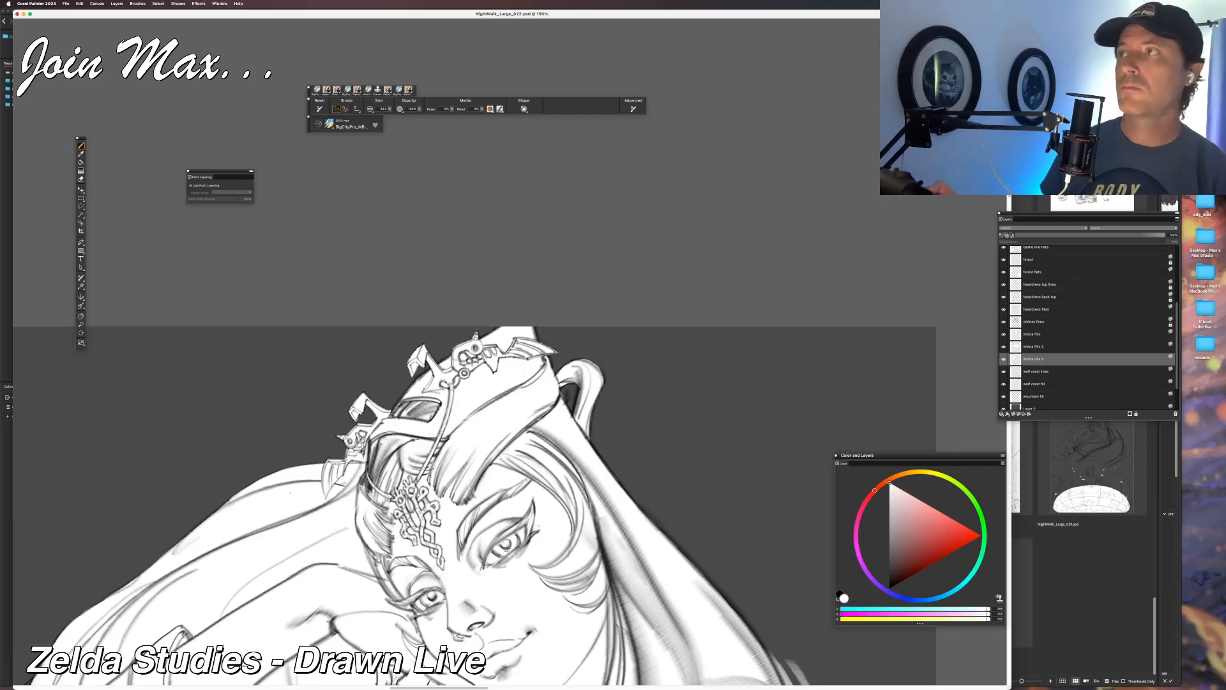
left_click_drag(349, 527, 510, 390)
left_click_drag(361, 596, 412, 498)
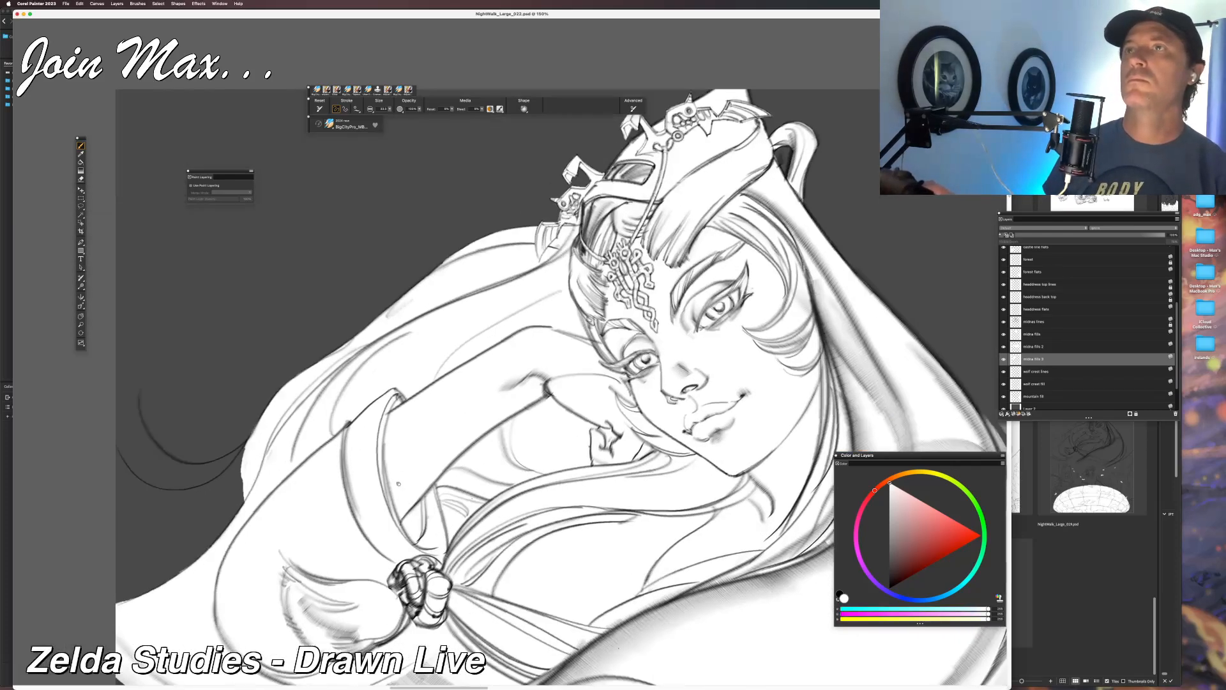
key("super+minus")
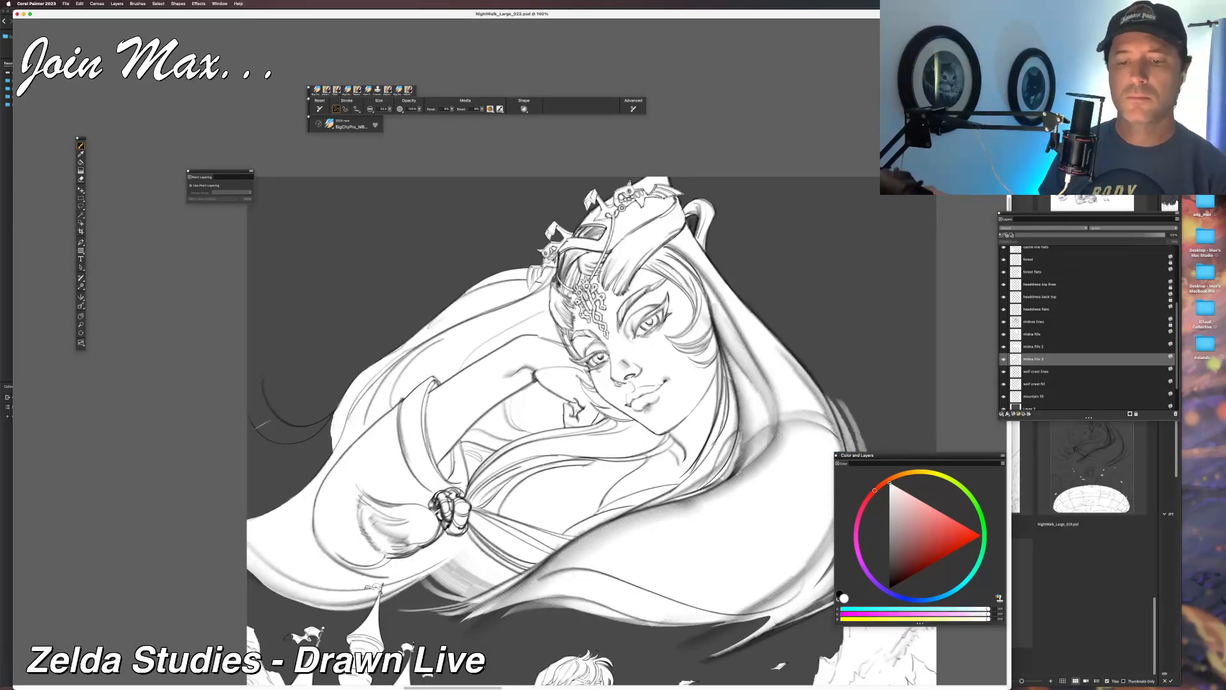
Paint the thin curling hair tips beyond the raised arm's sleeve with white, redoing the first stray strokes.
left_click_drag(259, 397, 332, 425)
key("super+z")
key("super+z")
left_click_drag(264, 385, 332, 428)
left_click_drag(252, 416, 331, 442)
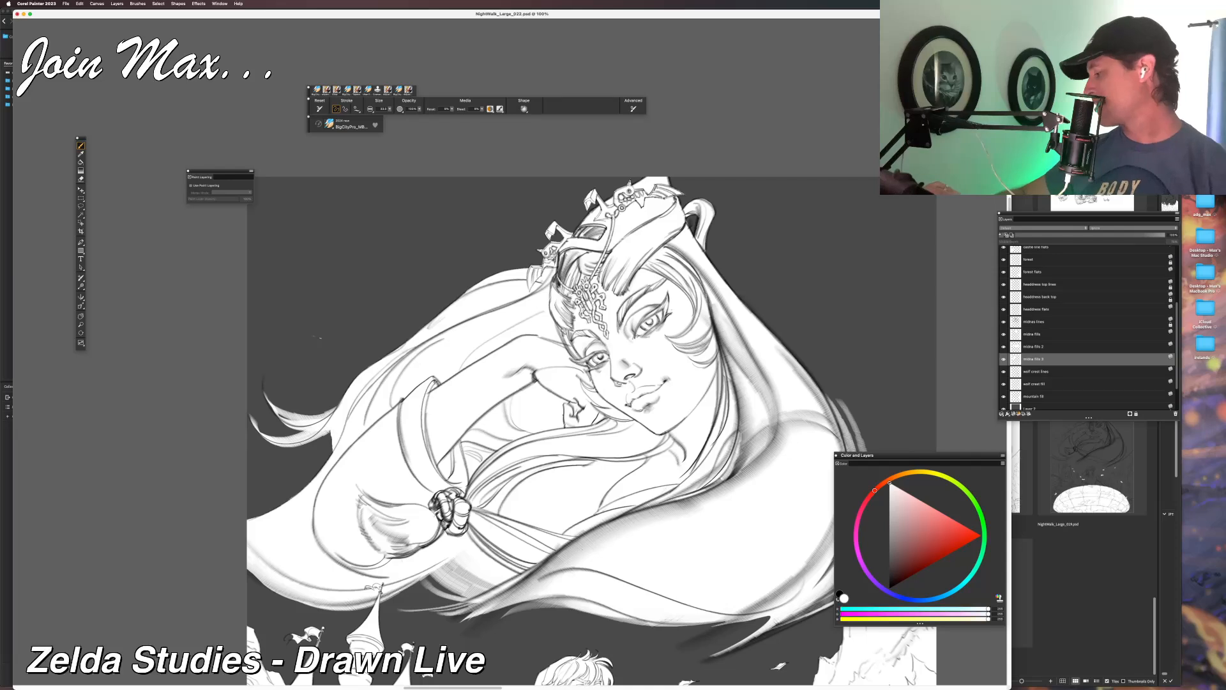
key("super+Tab")
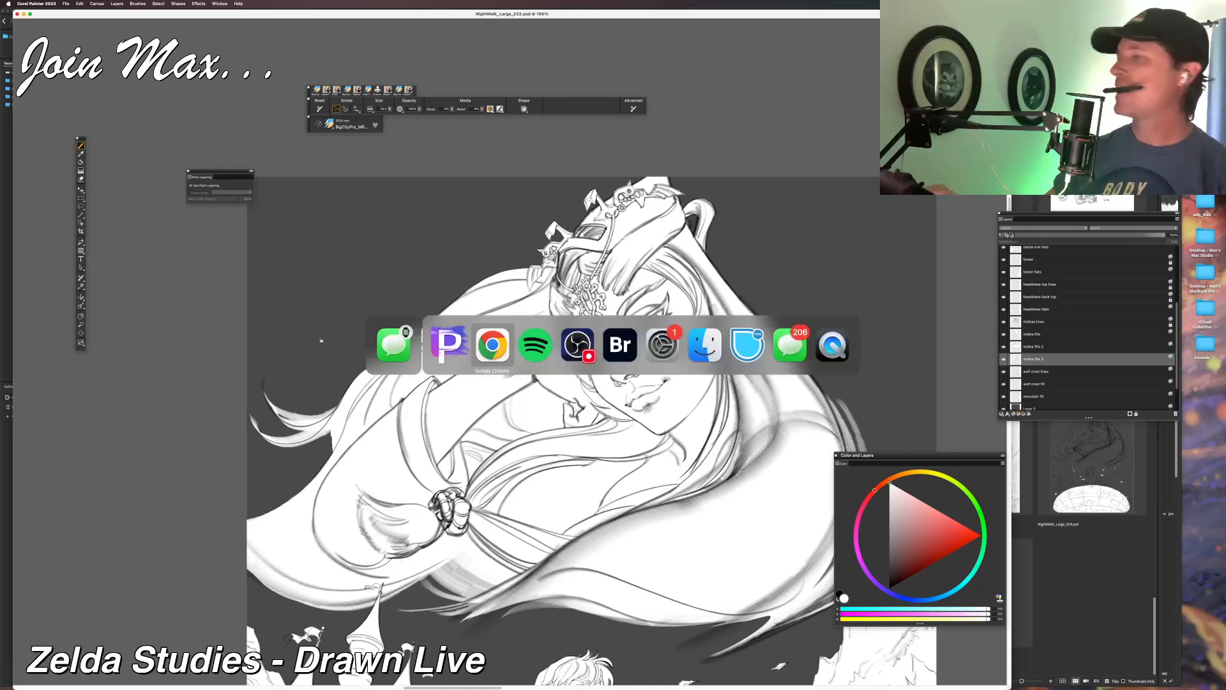
key("super+Tab")
key("super+Tab")
key("super+Tab")
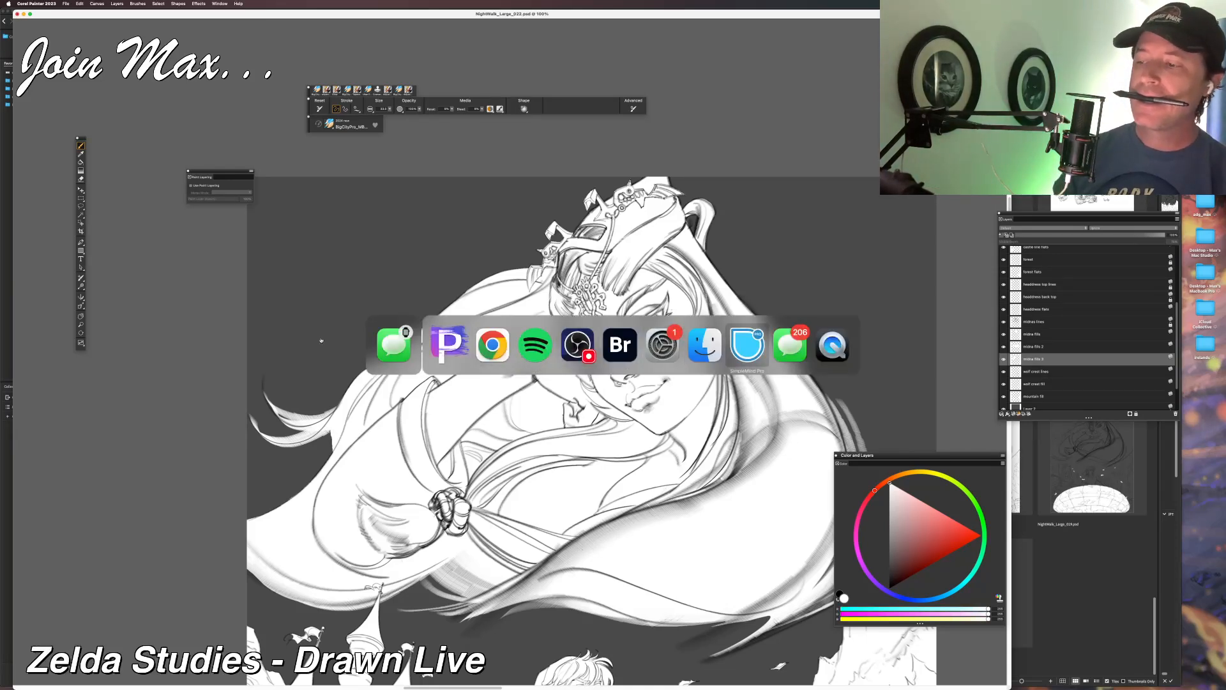
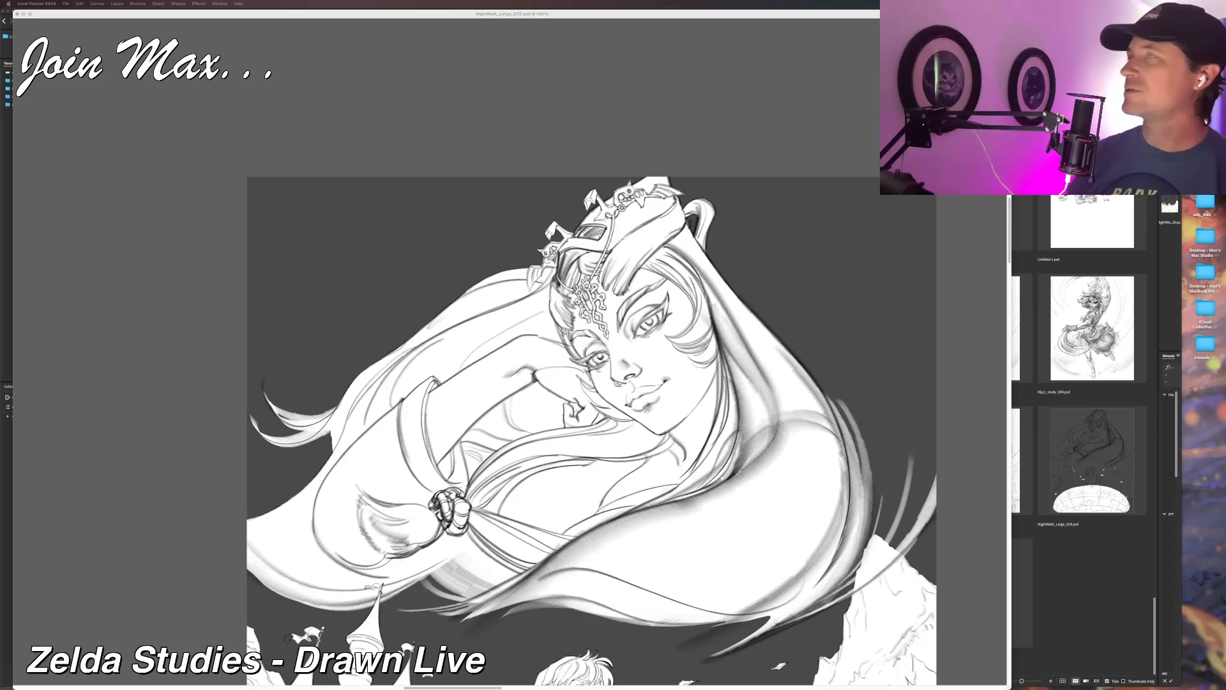
left_click(382, 106)
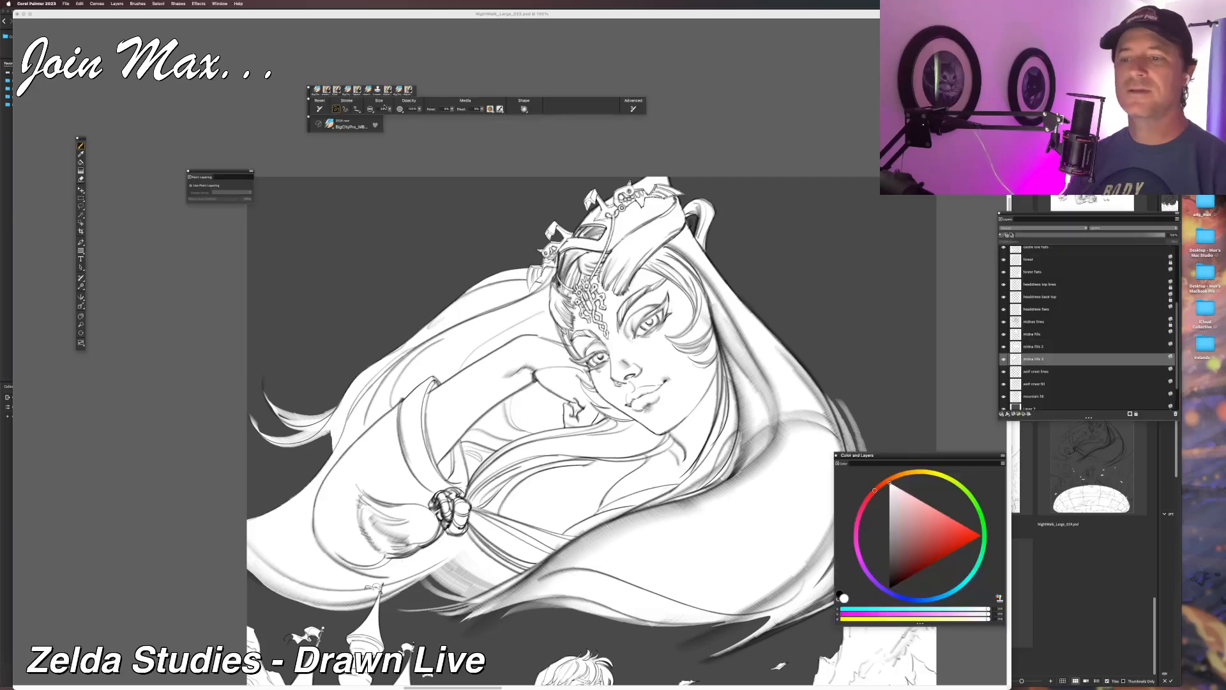
scroll(512, 352, "down", 7)
left_click_drag(550, 417, 512, 352)
scroll(511, 351, "up", 5)
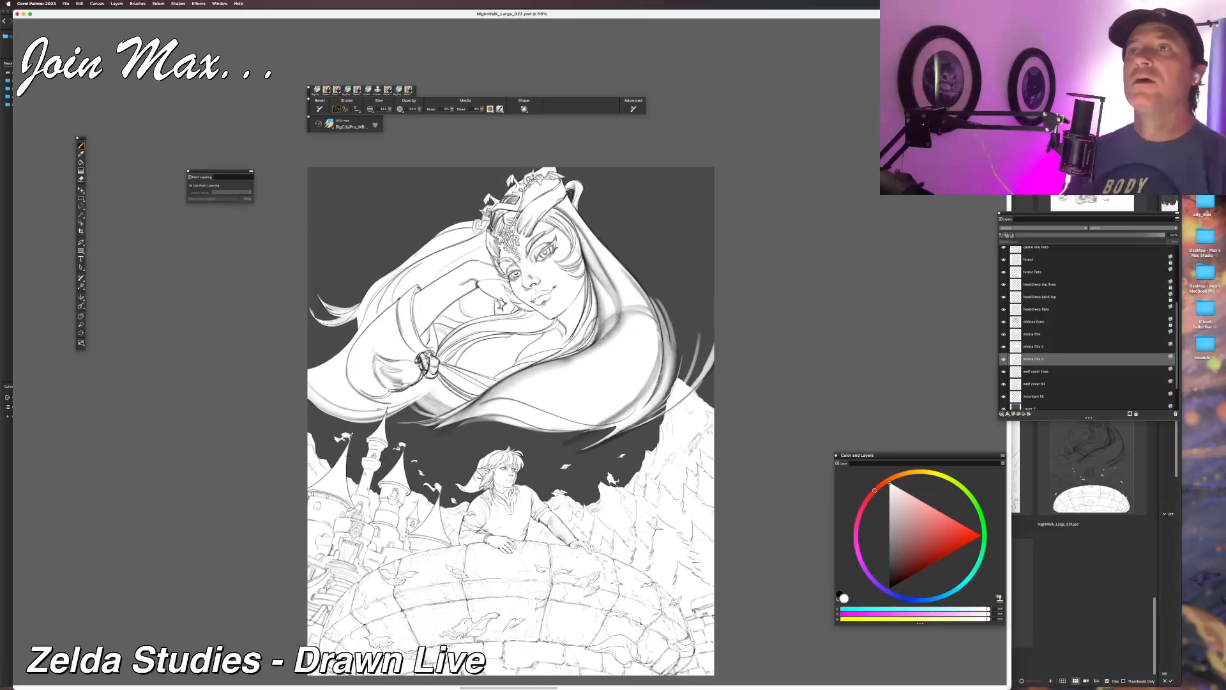
left_click_drag(444, 234, 403, 235)
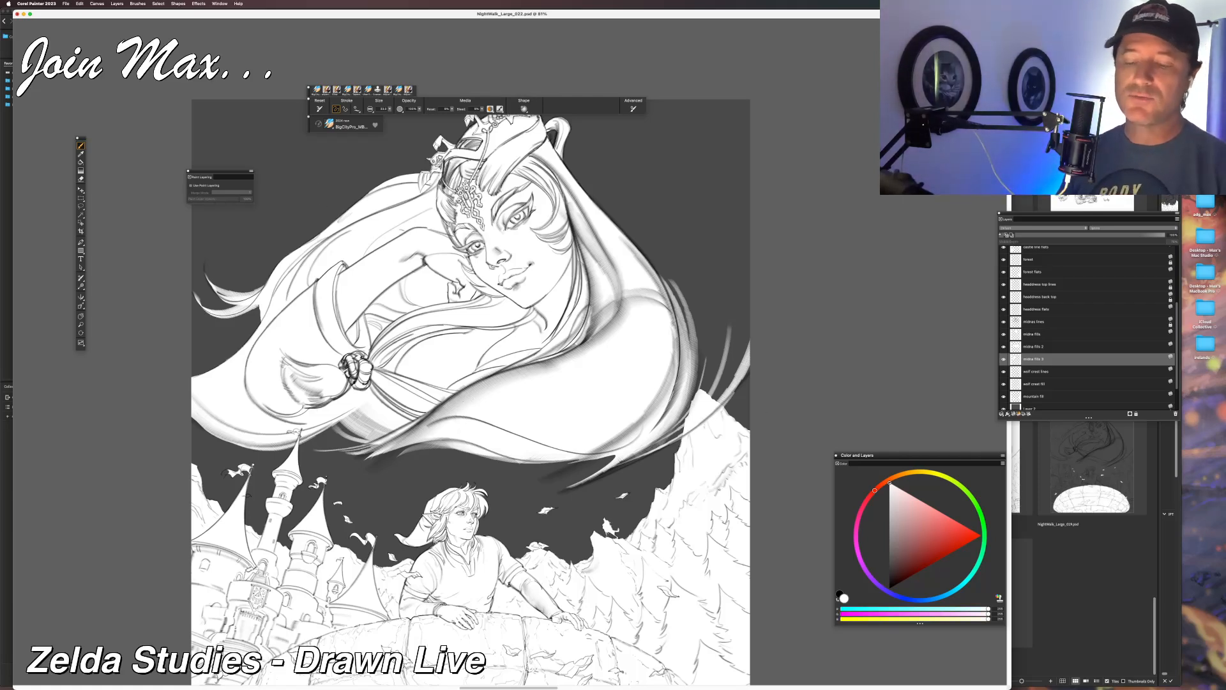
Add a new layer directly above Layer 2 and name it sky fill.
scroll(1059, 370, "down", 3)
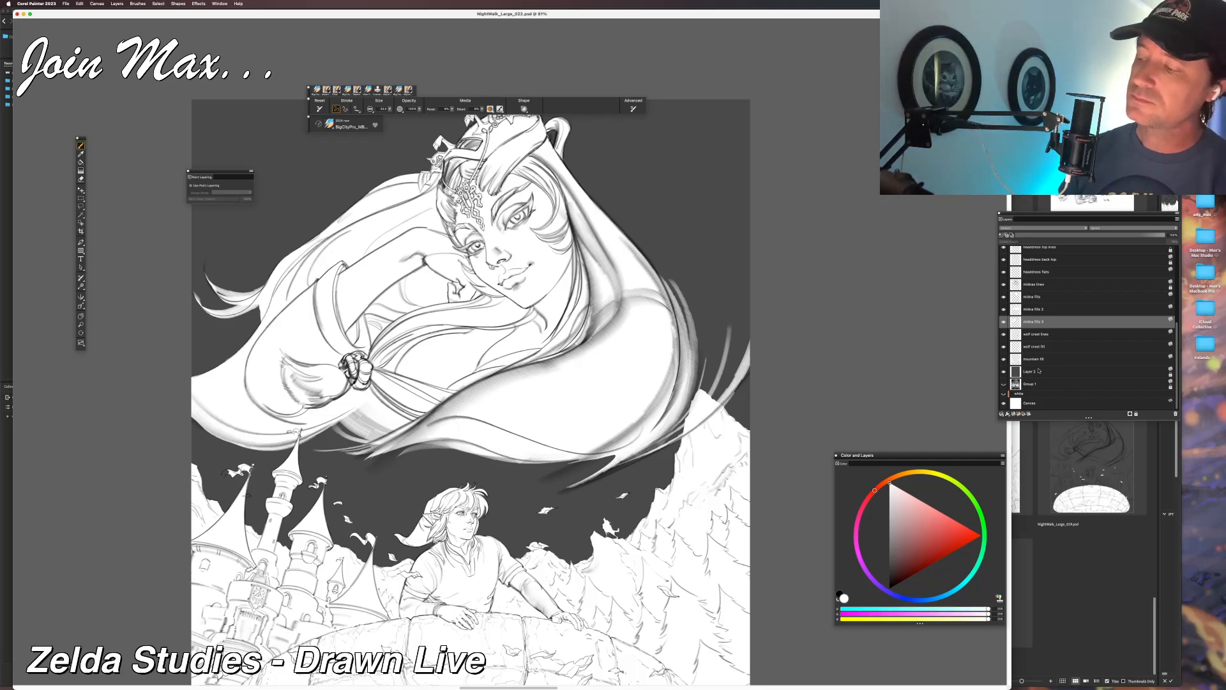
left_click(1057, 370)
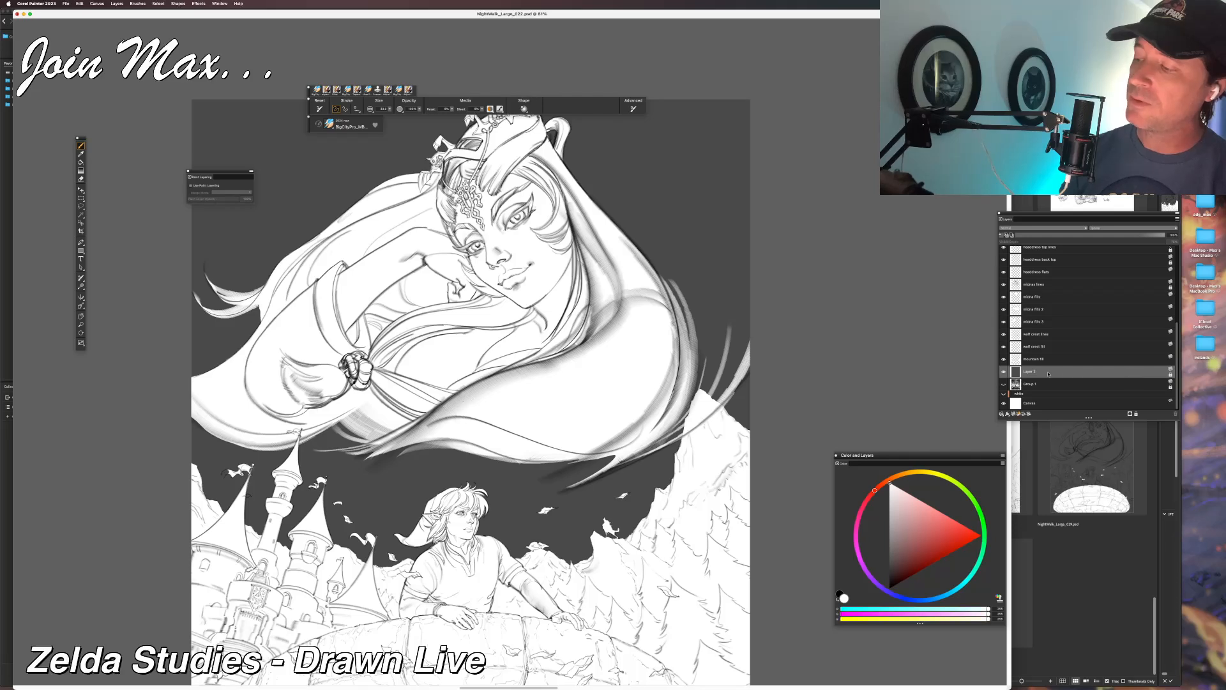
left_click(1013, 414)
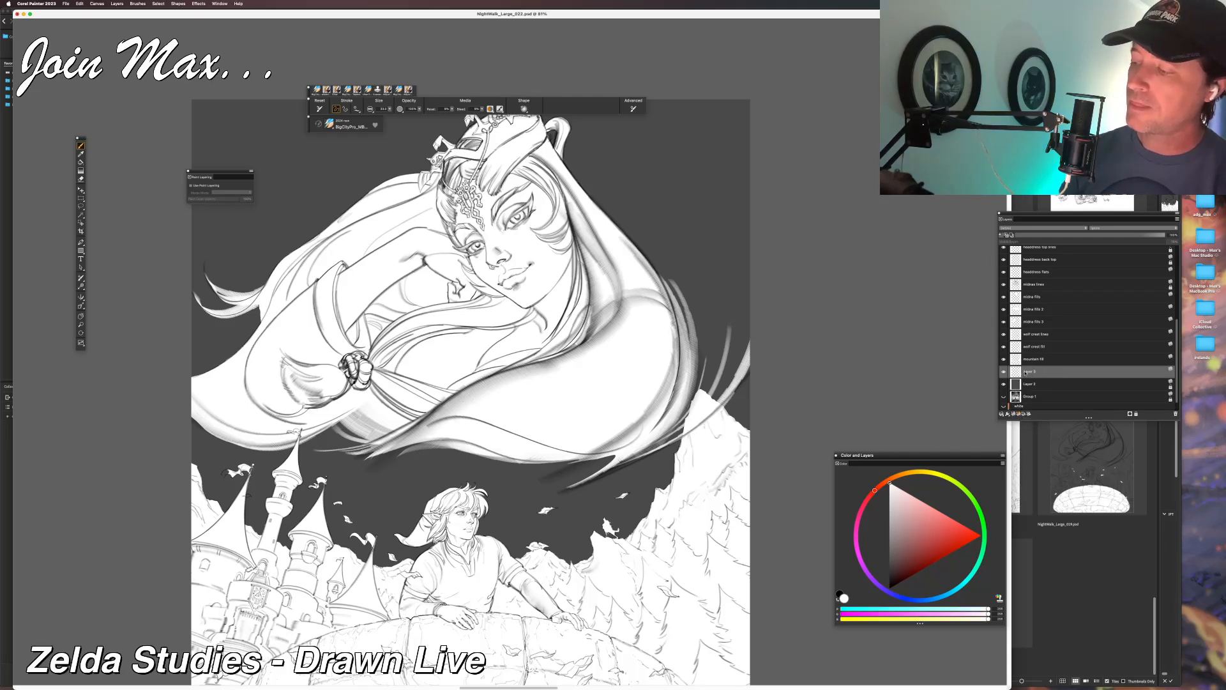
double_click(1026, 372)
type("sky fill")
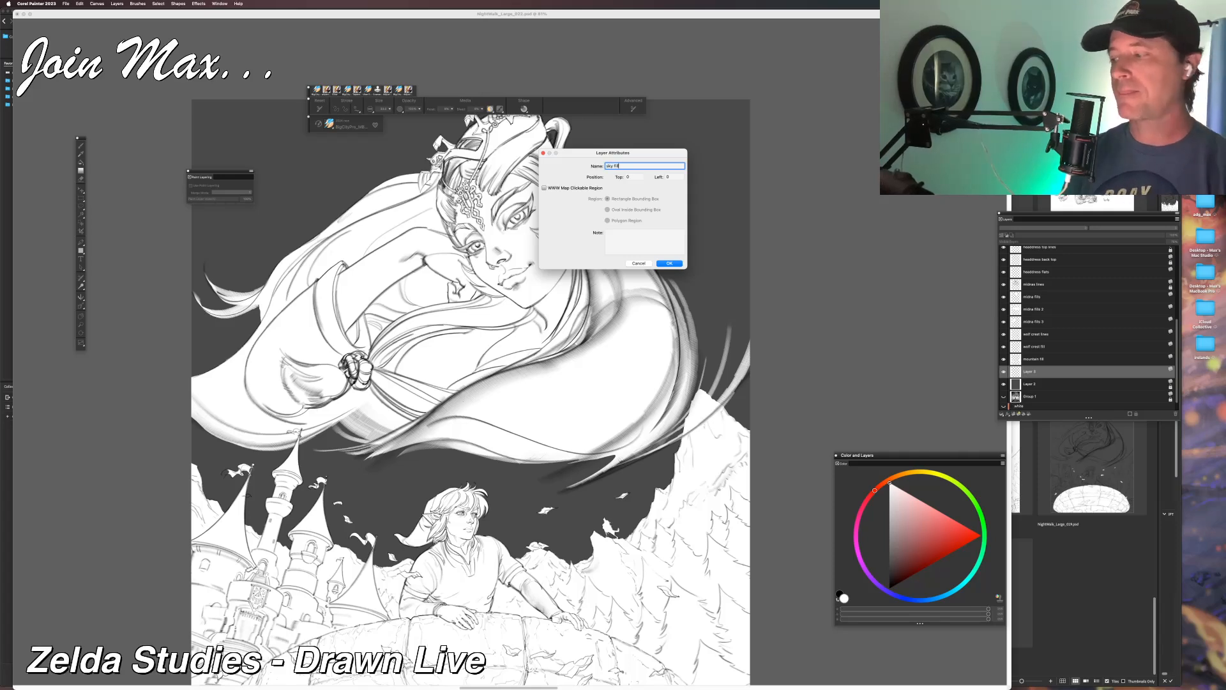
key("Return")
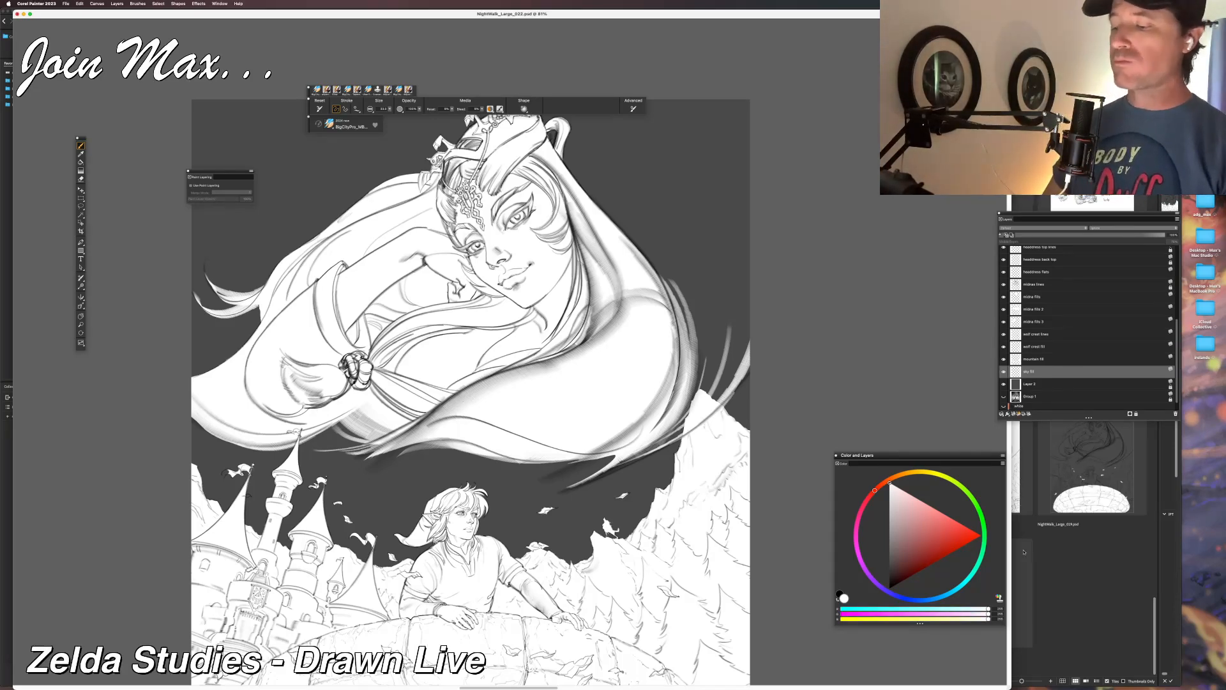
Fill the whole sky fill layer with white and save the painting as a new iteration.
key("super+z")
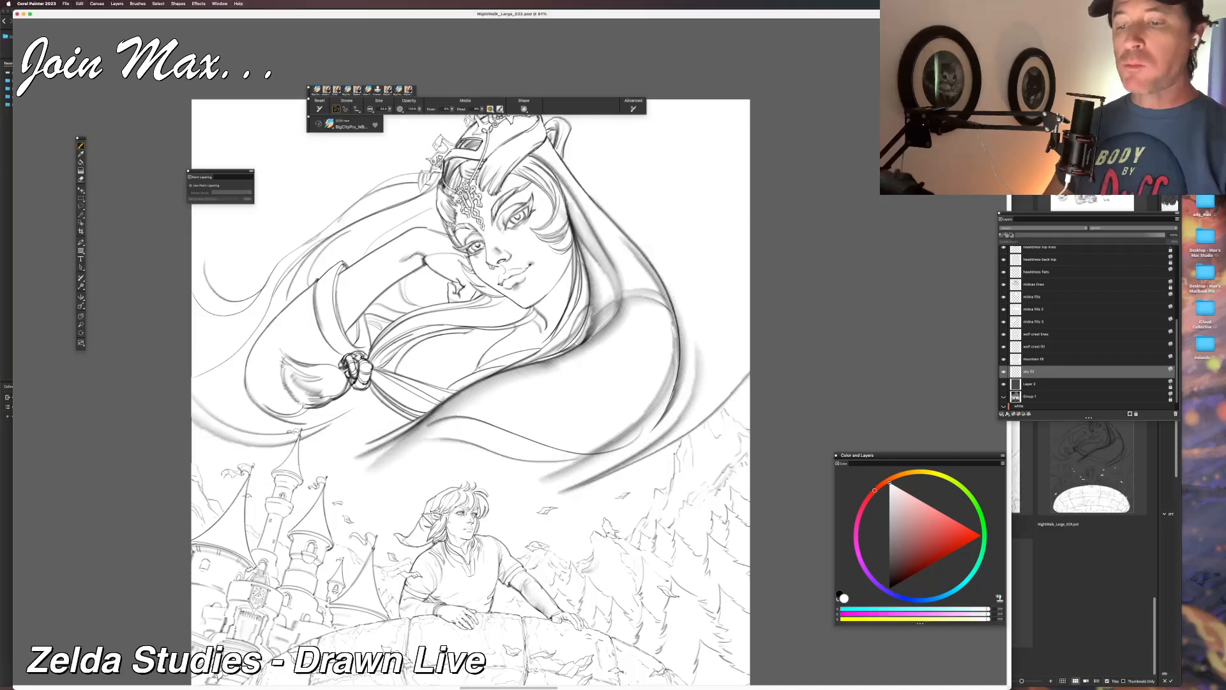
left_click_drag(474, 433, 555, 372)
key("super+plus")
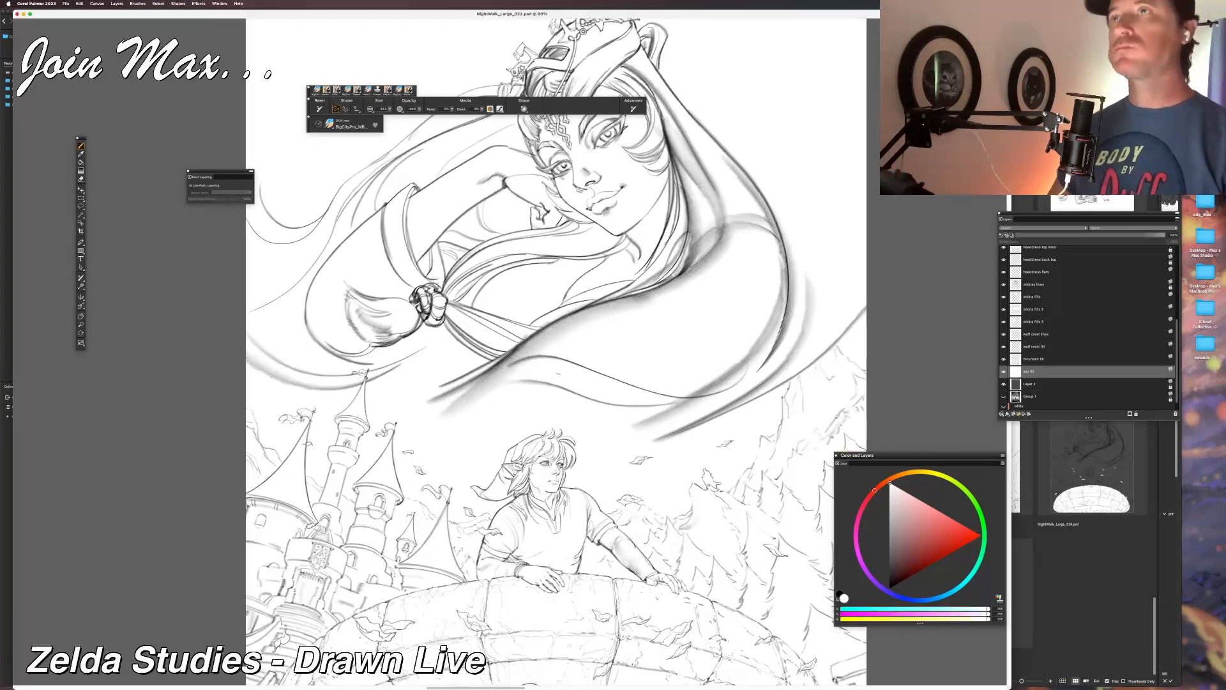
key("super+minus")
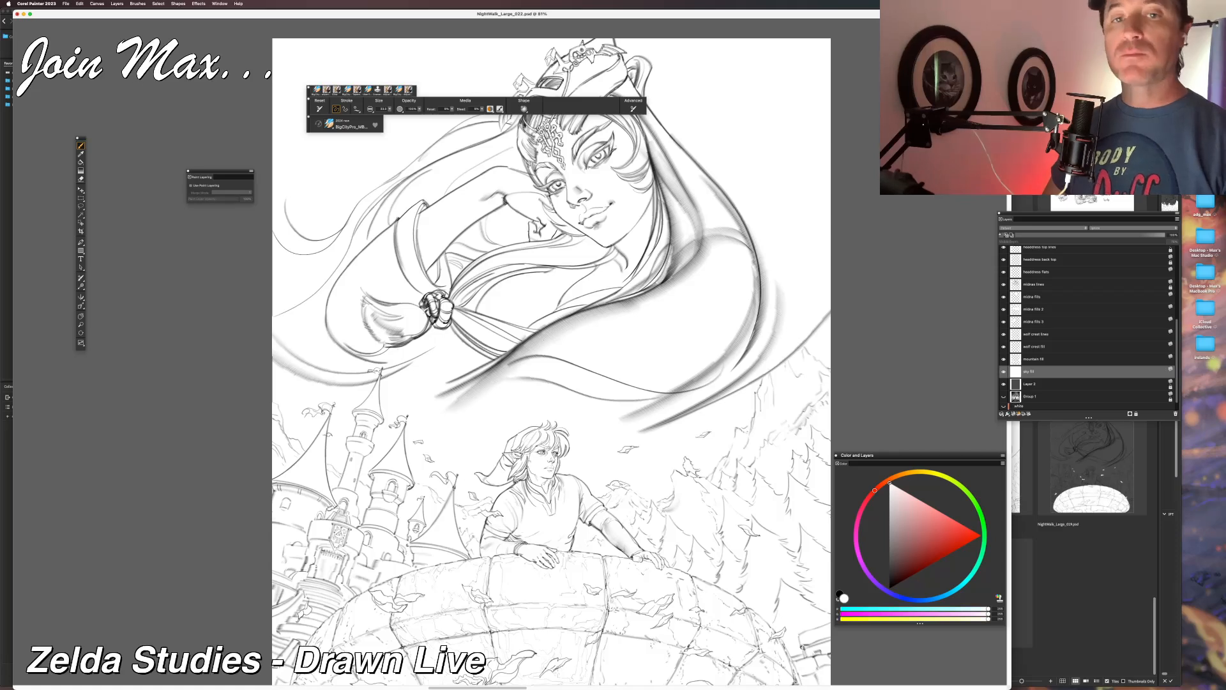
left_click(65, 3)
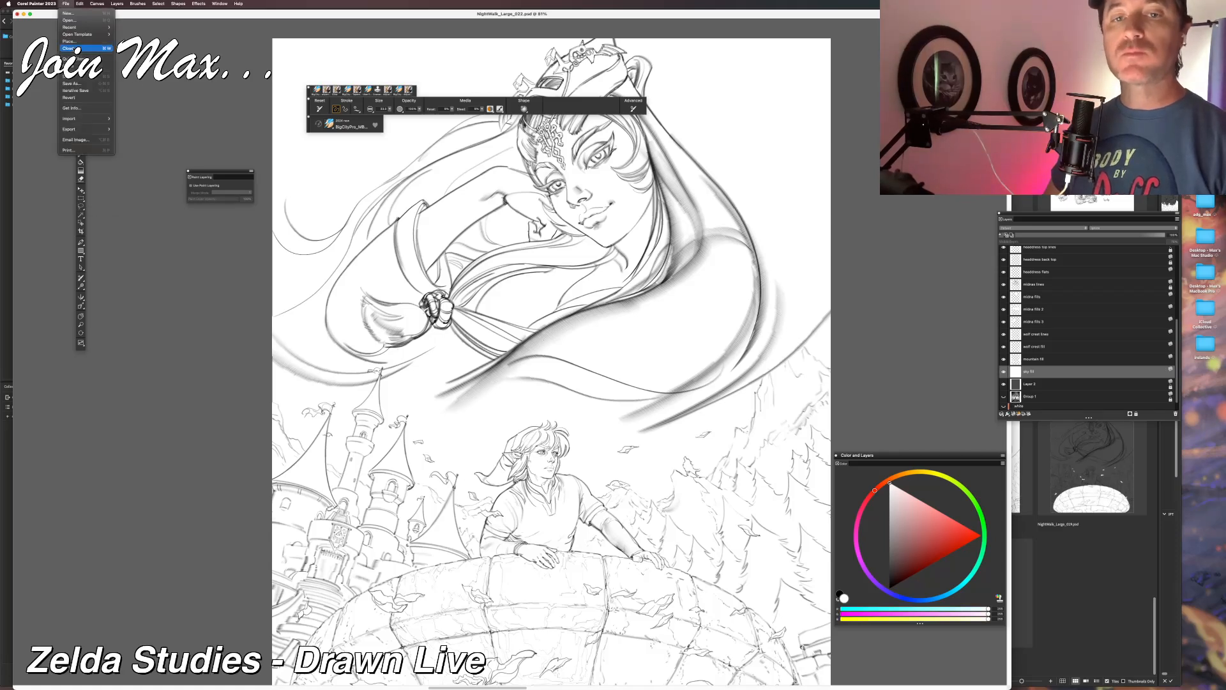
left_click(74, 90)
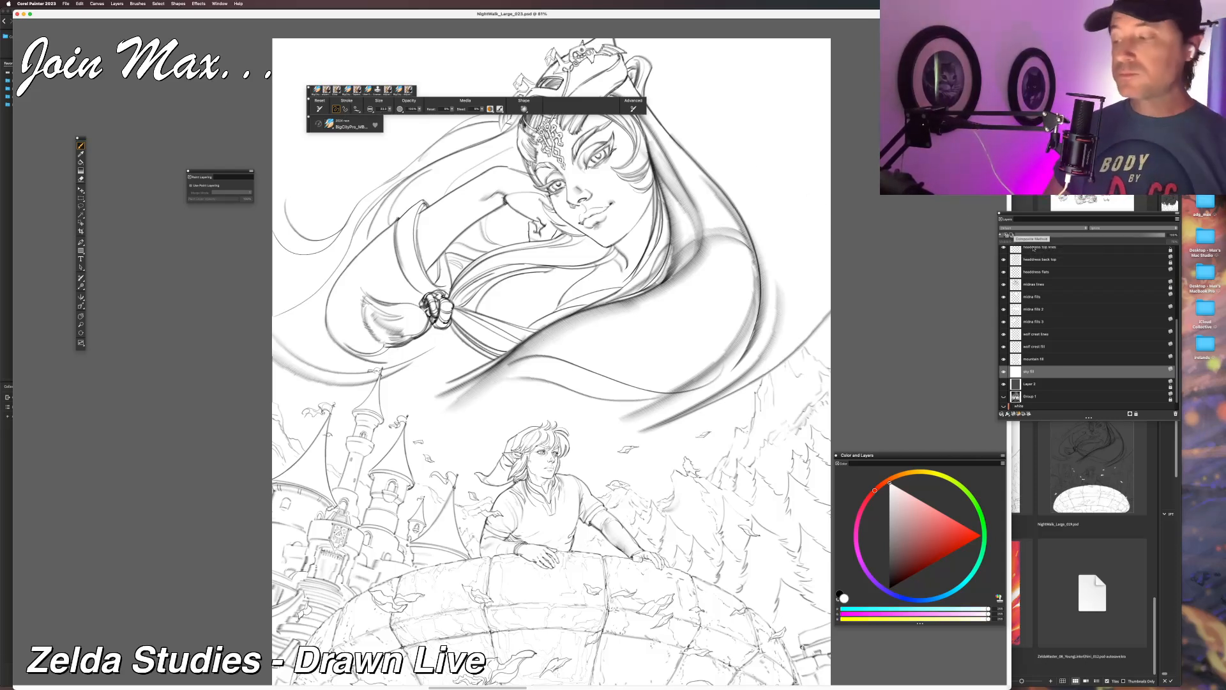
Hide the link lines layer and the balcony line art layer.
scroll(1089, 285, "up", 5)
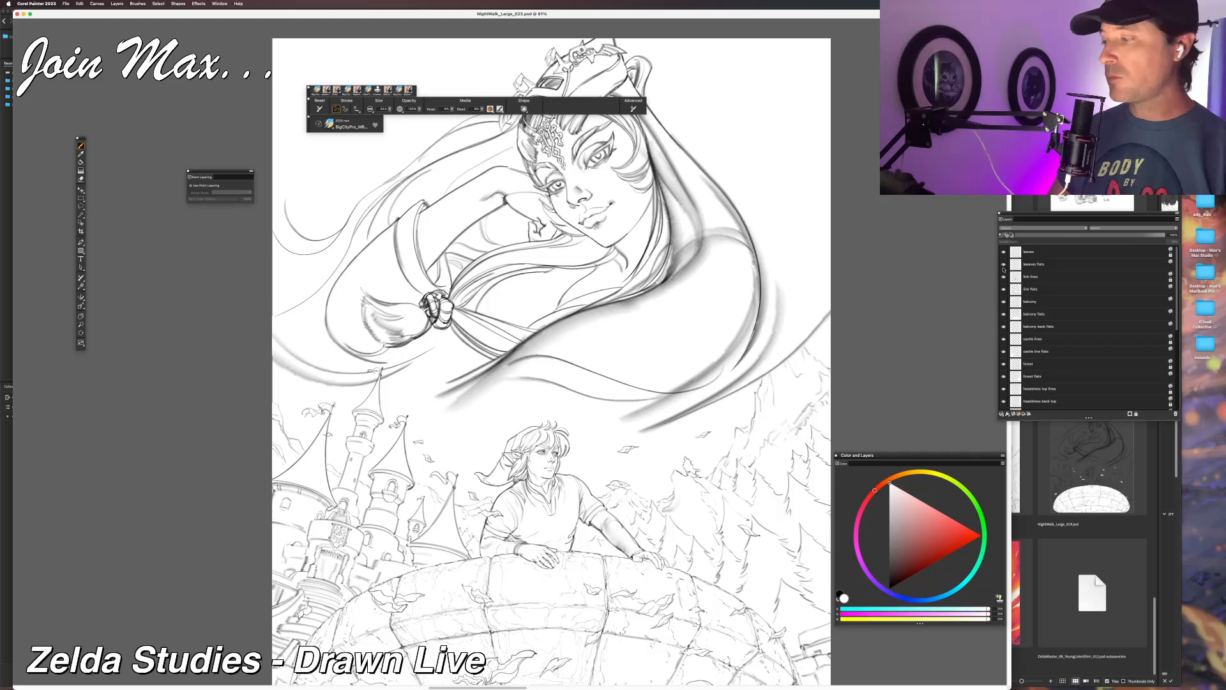
scroll(1039, 373, "down", 5)
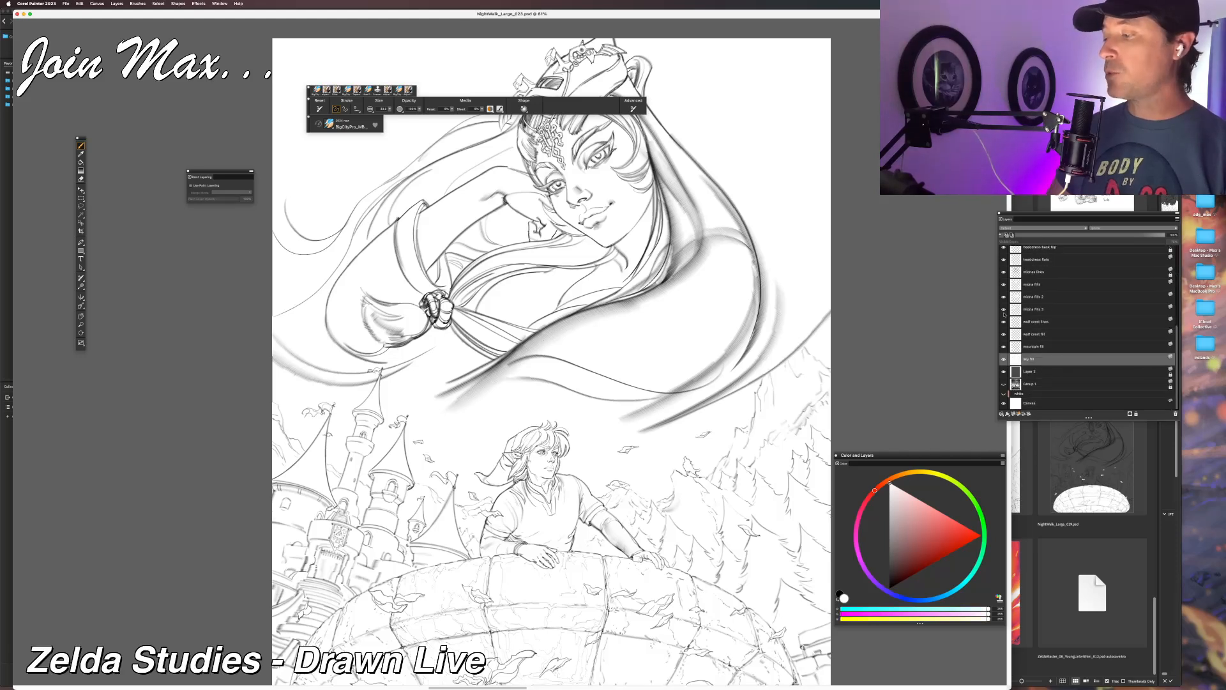
scroll(1076, 313, "up", 3)
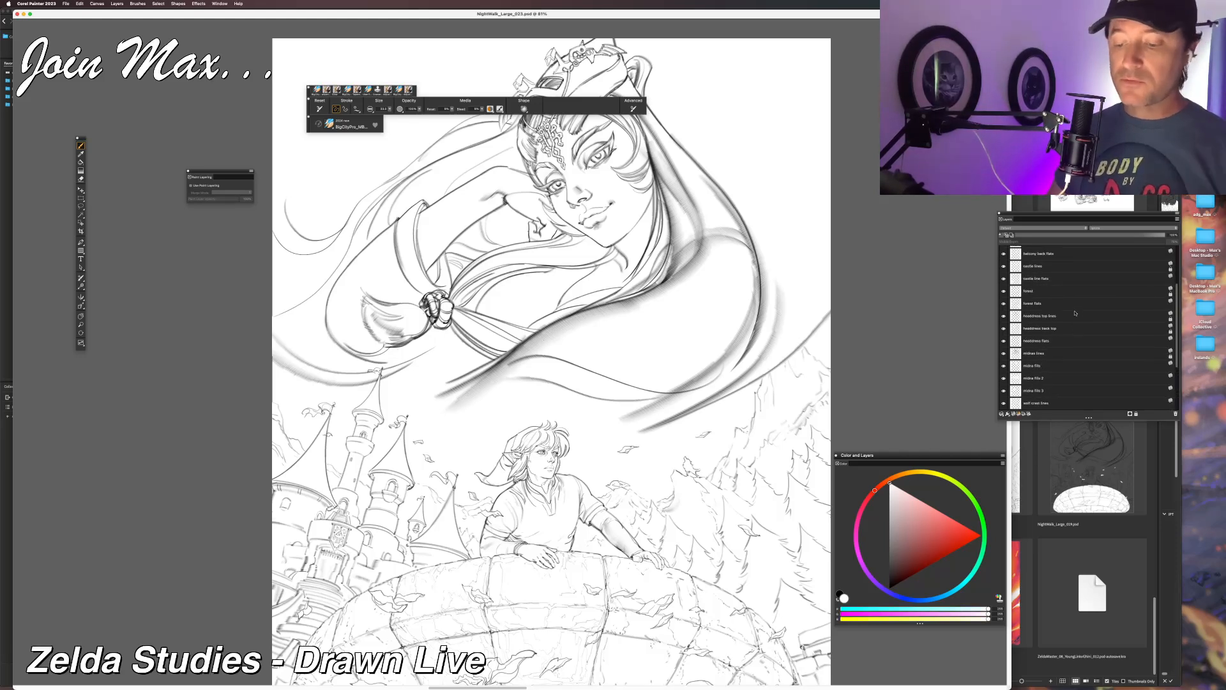
scroll(1064, 297, "up", 3)
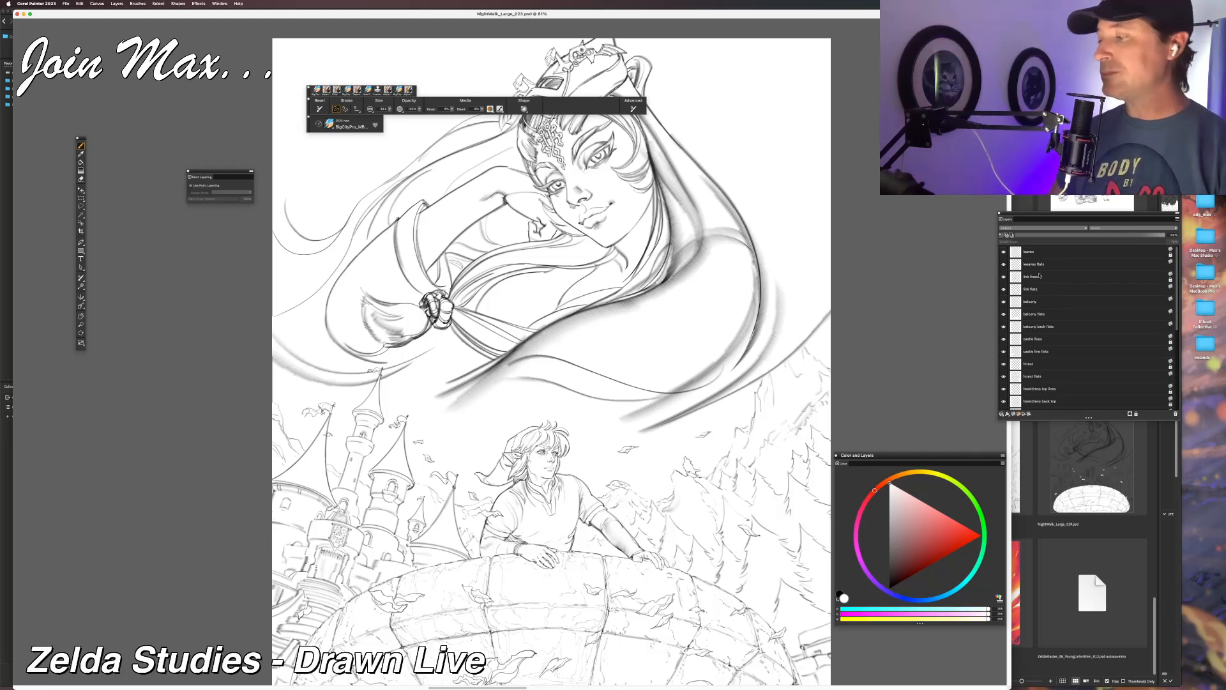
left_click(1004, 277)
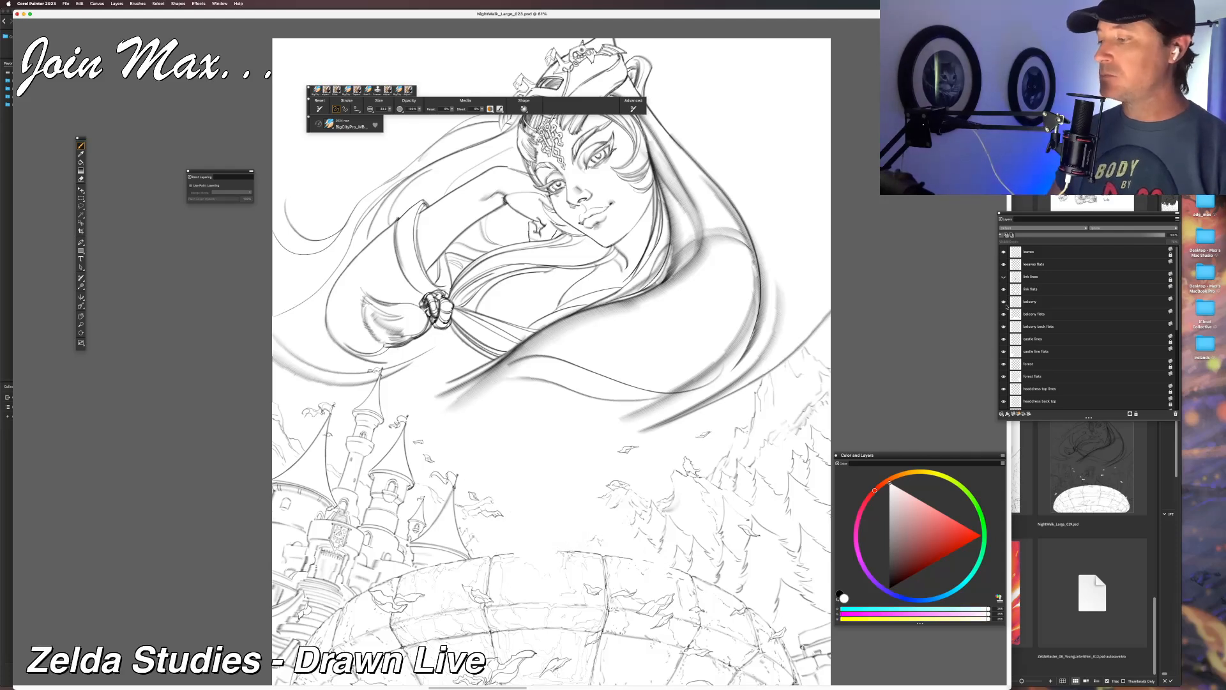
left_click(1005, 302)
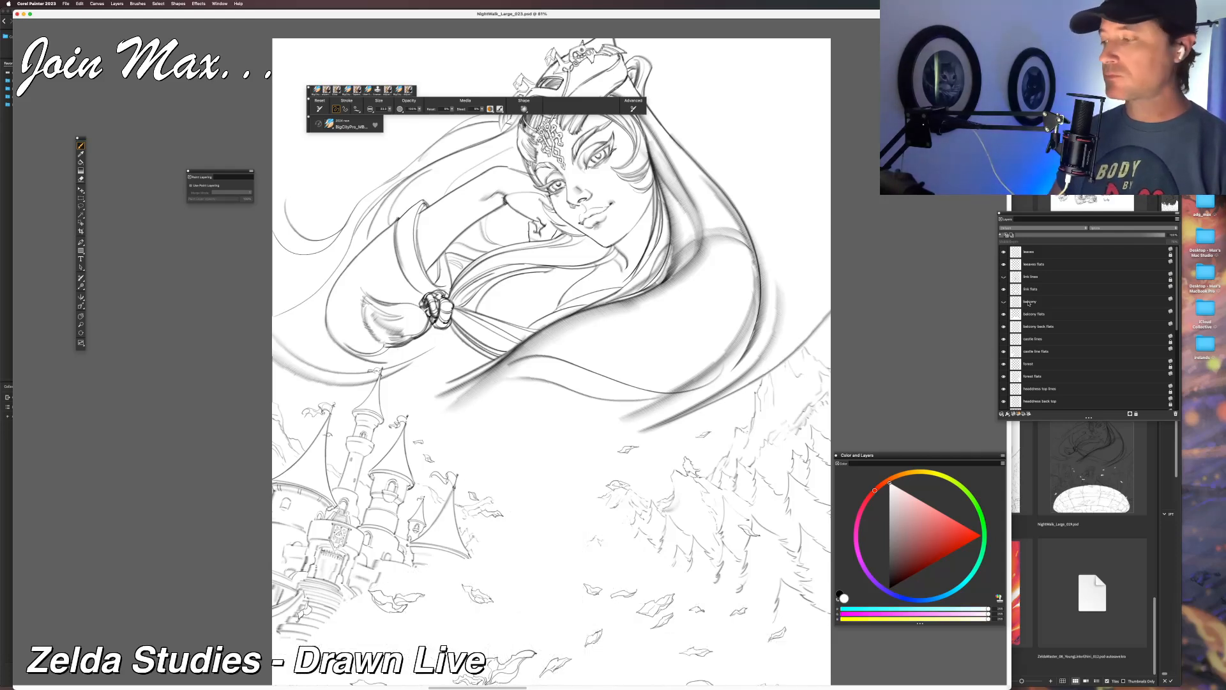
Rename the balcony layer as balcony lines and the forest layer as forest lines.
double_click(1029, 302)
type("lines")
key("Return")
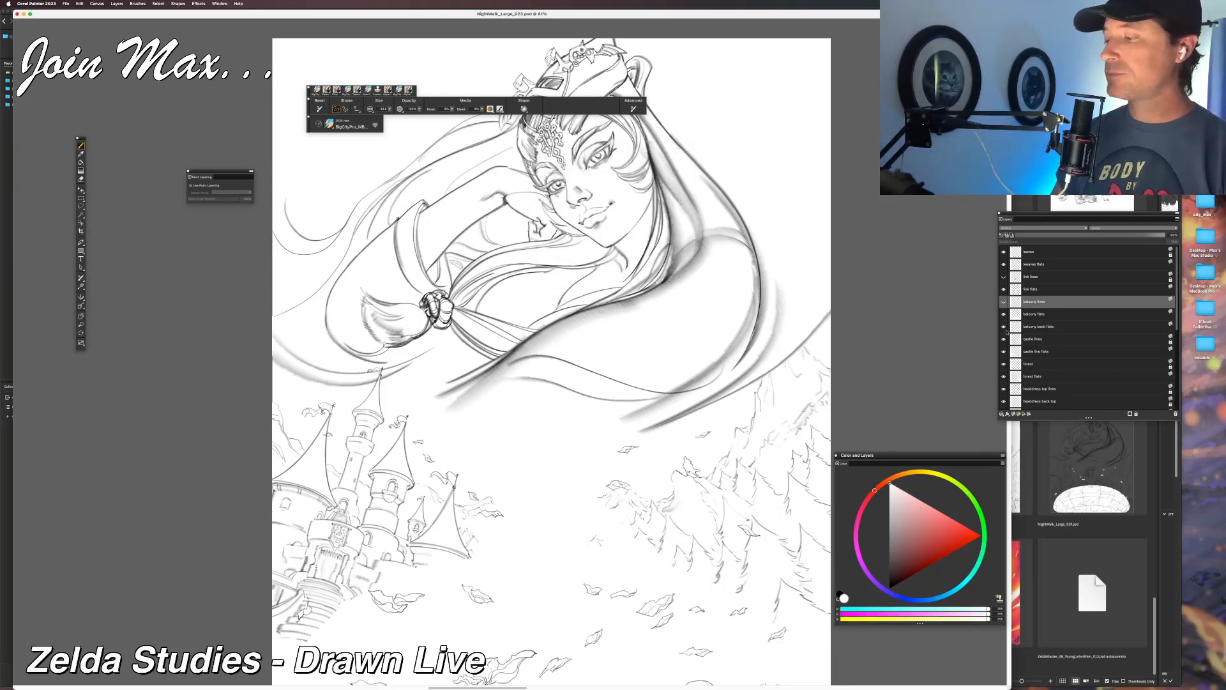
double_click(1027, 364)
type("li")
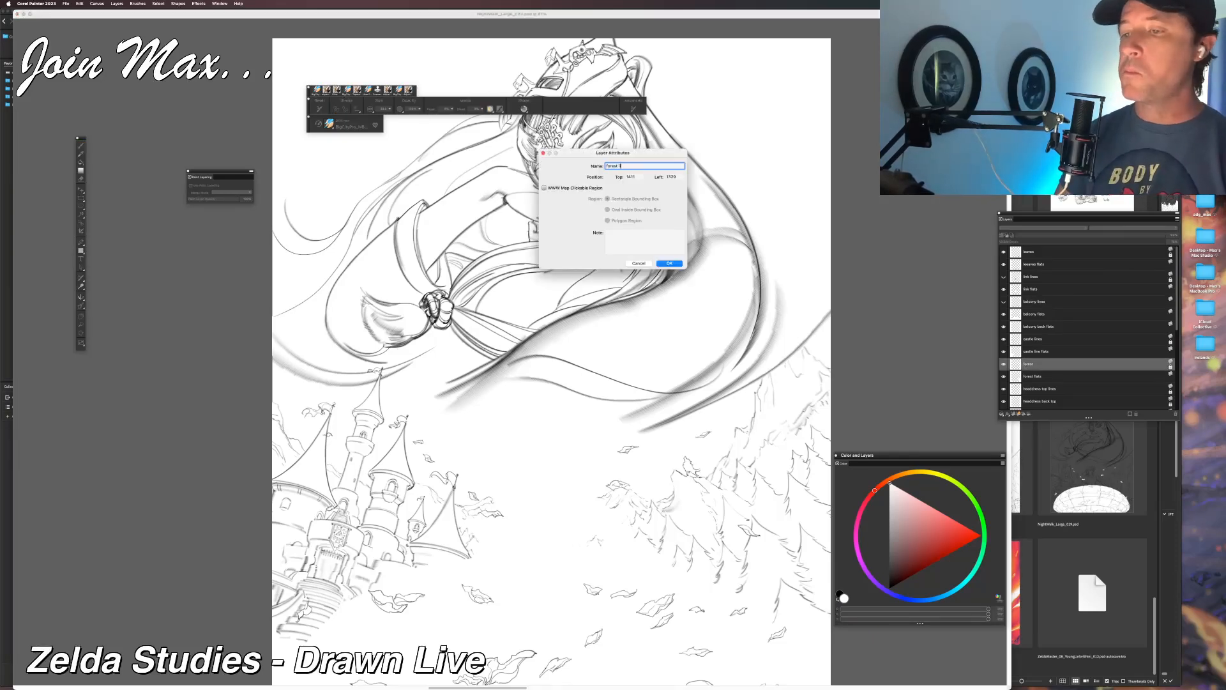
type("nes")
key("Return")
Hide the line art layers for the forest, the castle, the large female character and the wolf crest.
left_click(1003, 364)
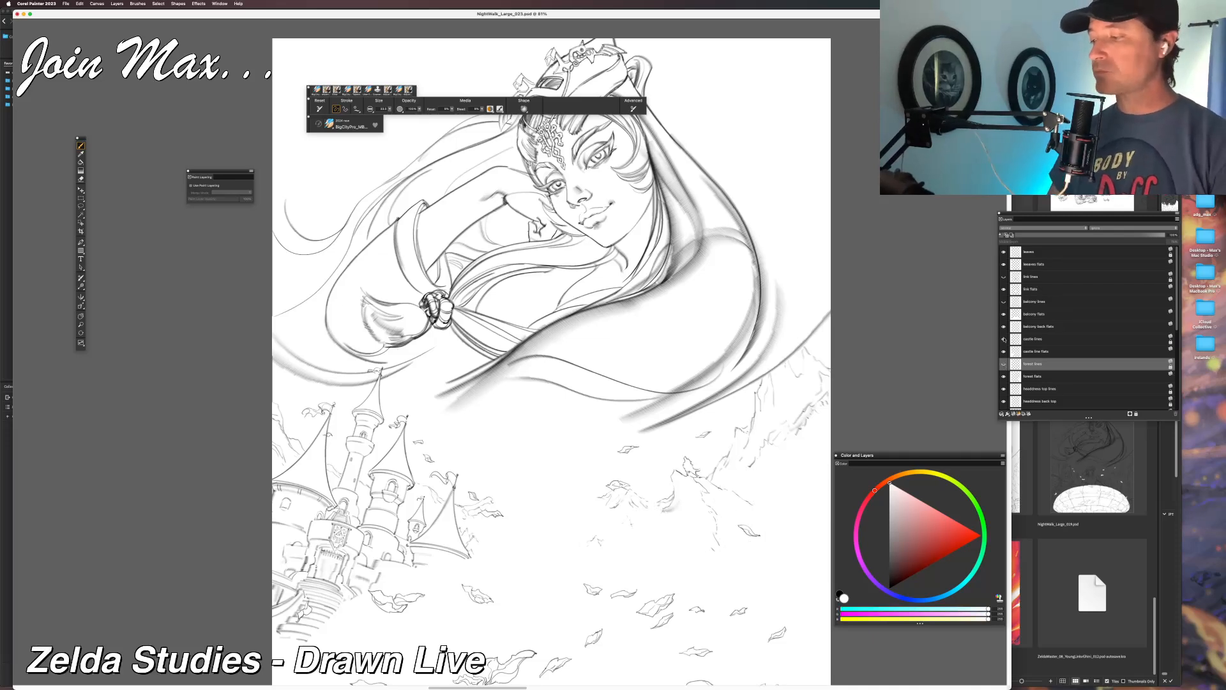
left_click(1004, 339)
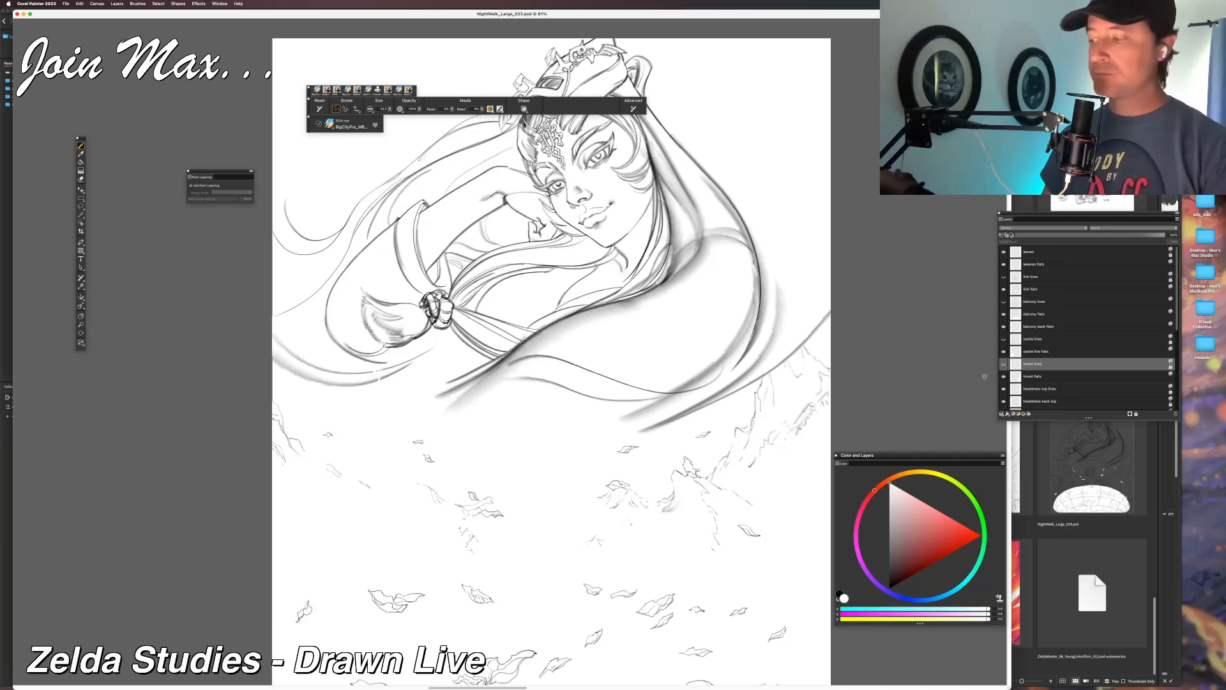
scroll(1016, 371, "down", 3)
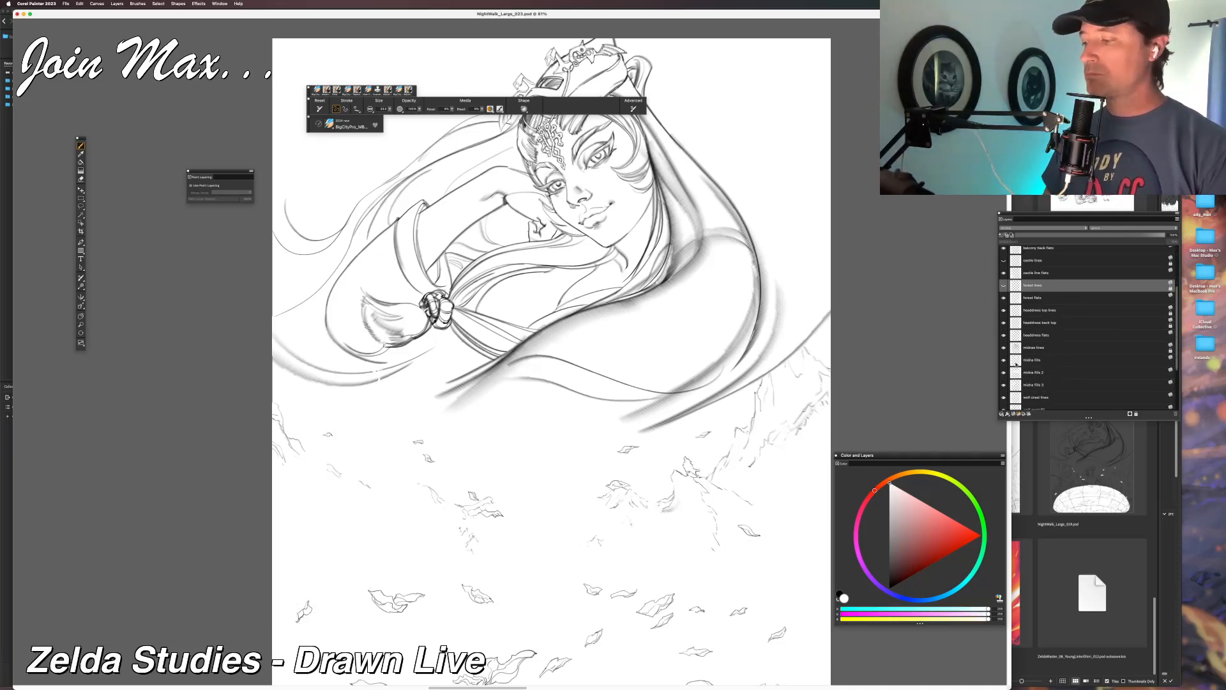
left_click(1003, 348)
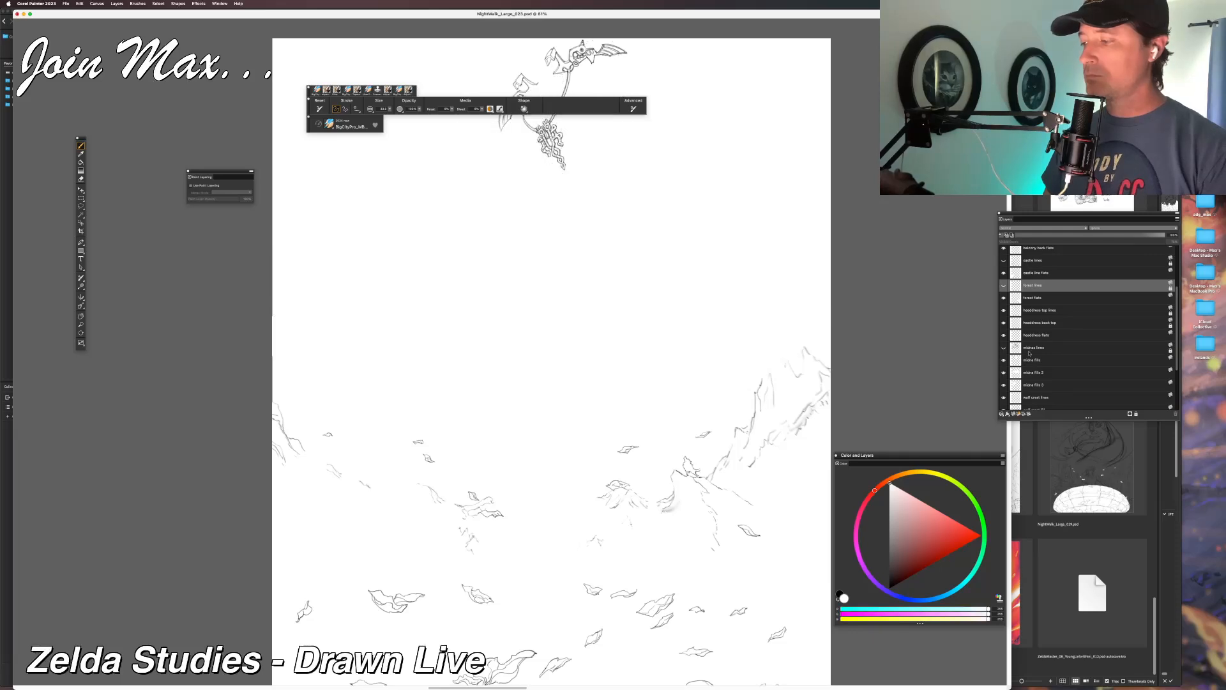
scroll(1029, 353, "down", 3)
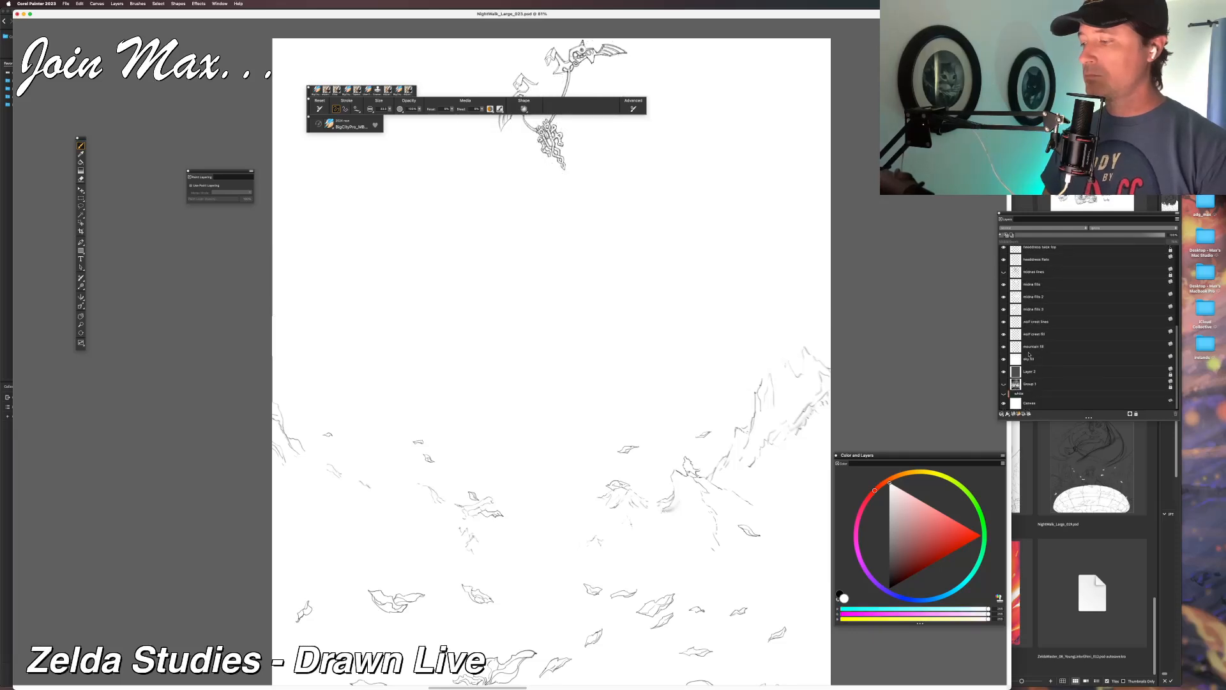
left_click(1003, 322)
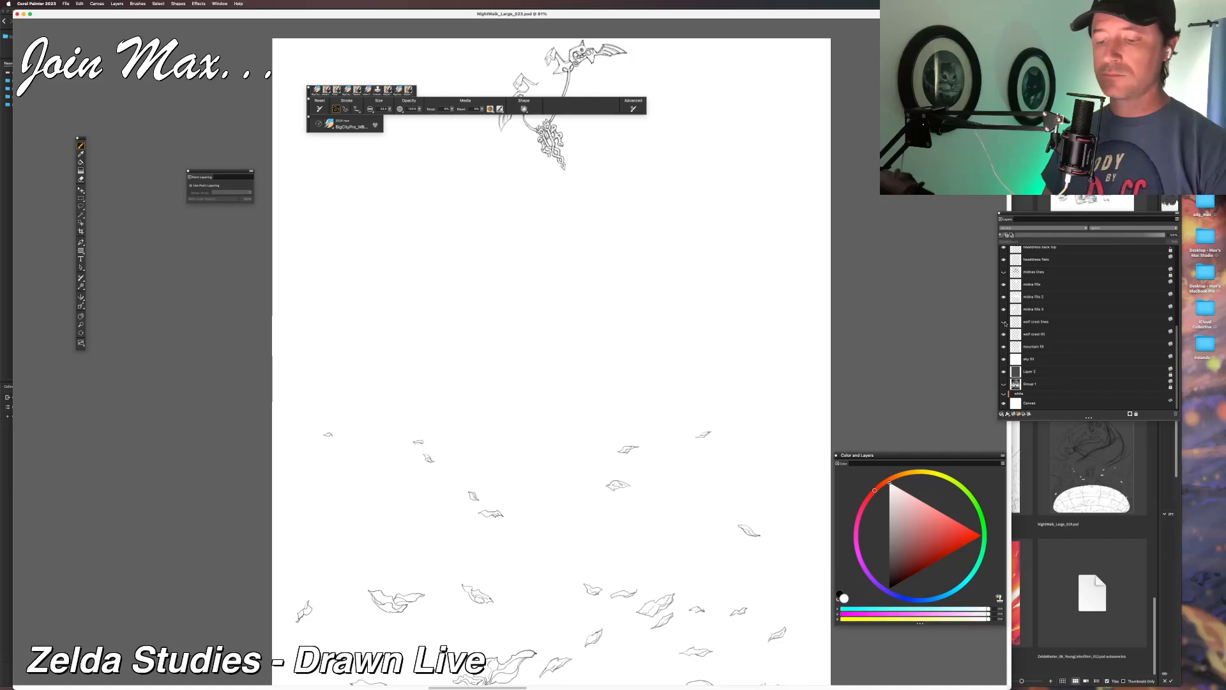
Hide the headdress top lines and headdress back top layers.
scroll(1029, 307, "up", 1)
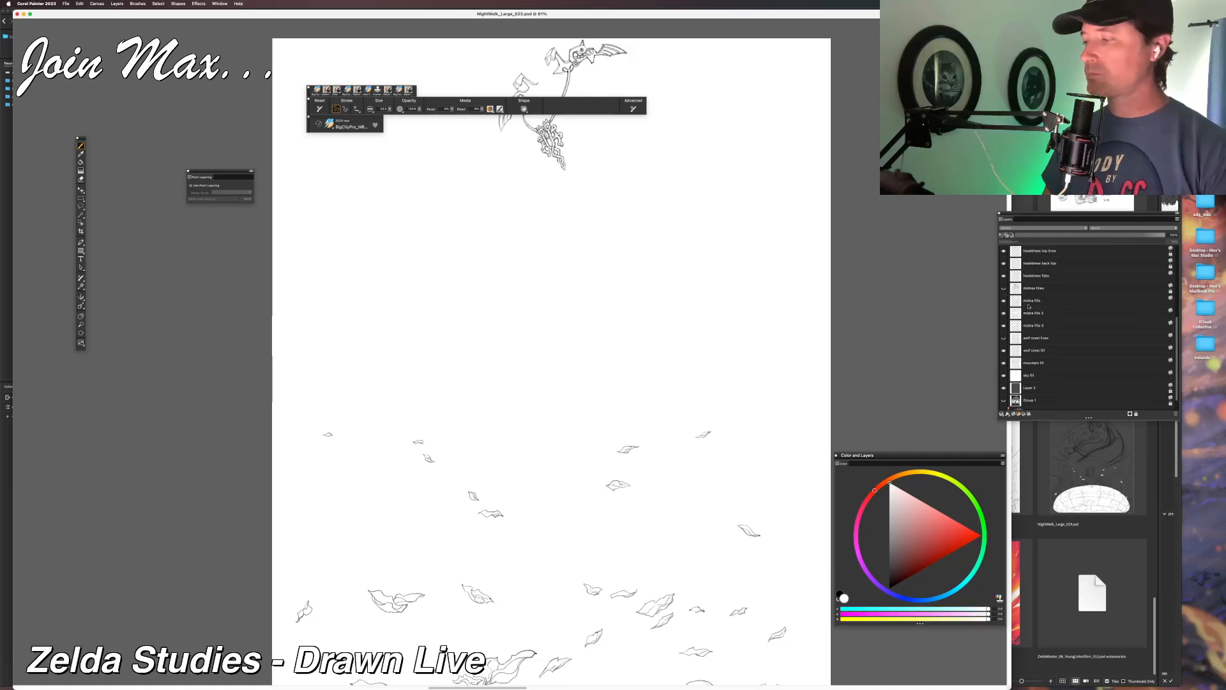
left_click(1004, 252)
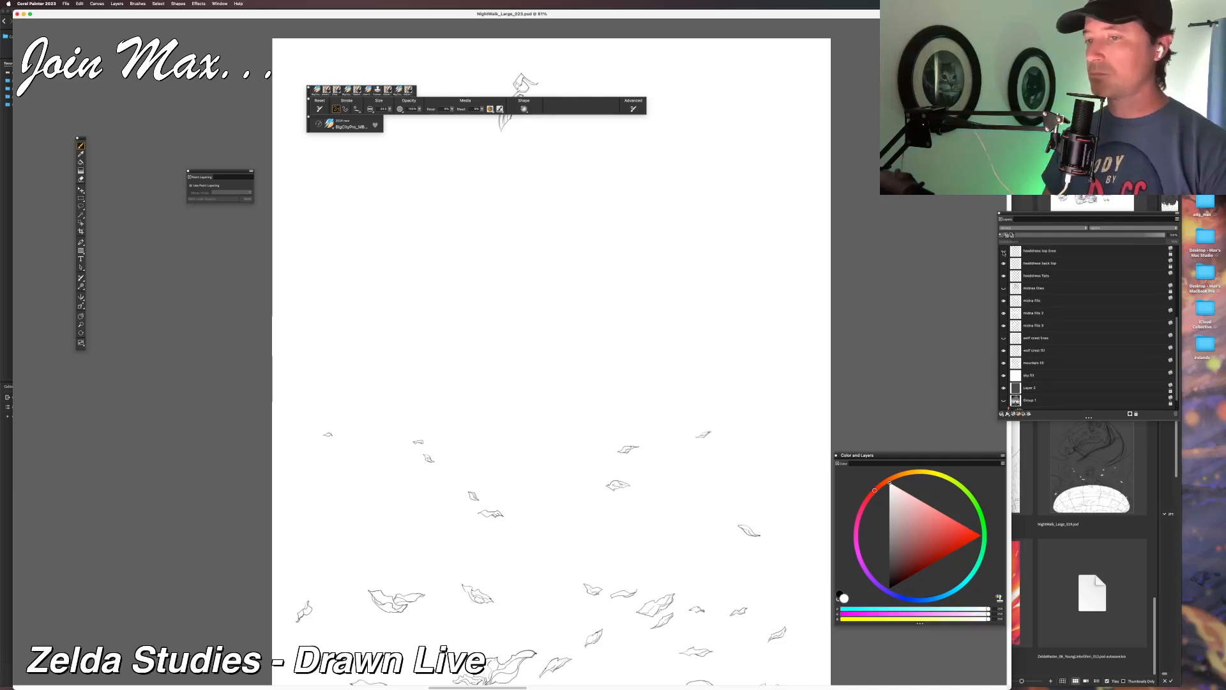
left_click(1004, 264)
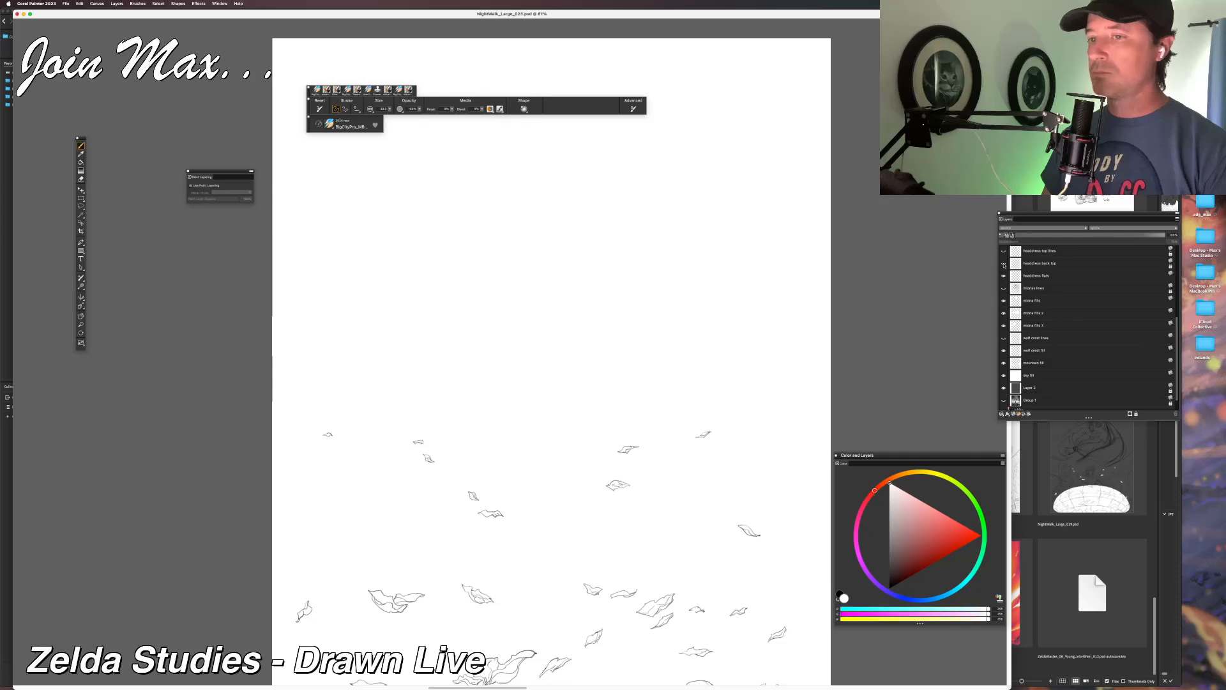
Show the headdress back top layer, rename it as headdress back top lines, and hide it again.
left_click(1004, 265)
double_click(1047, 264)
key("Right")
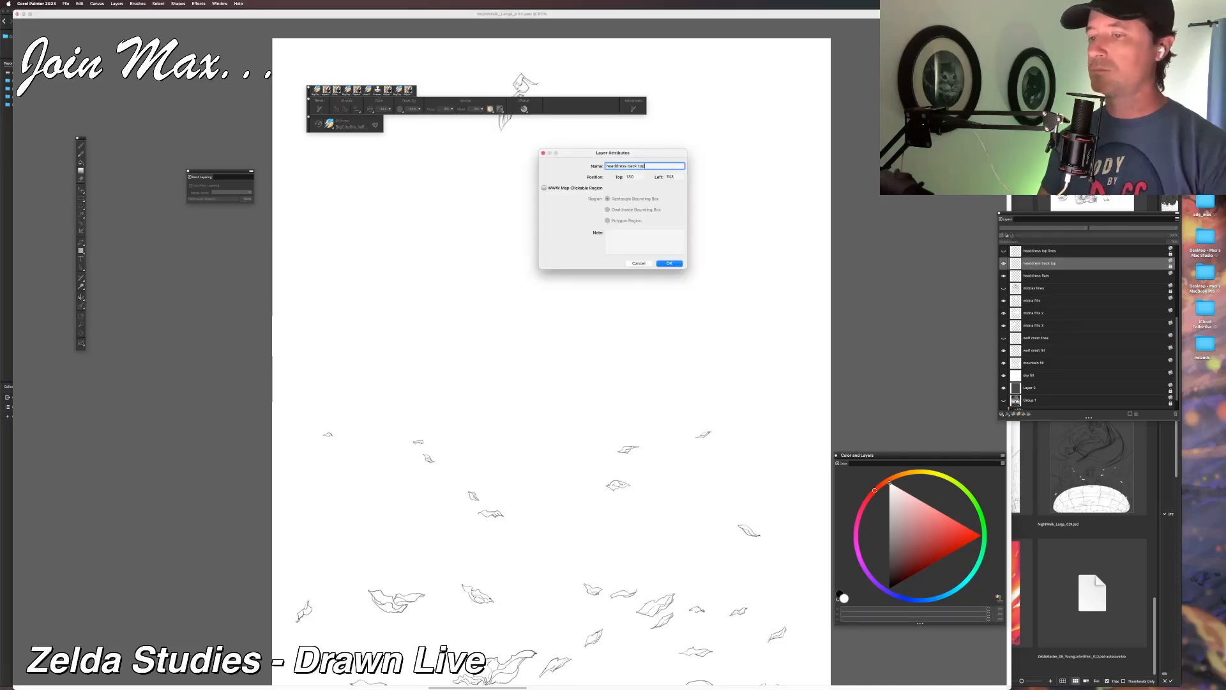
type("lines")
key("Return")
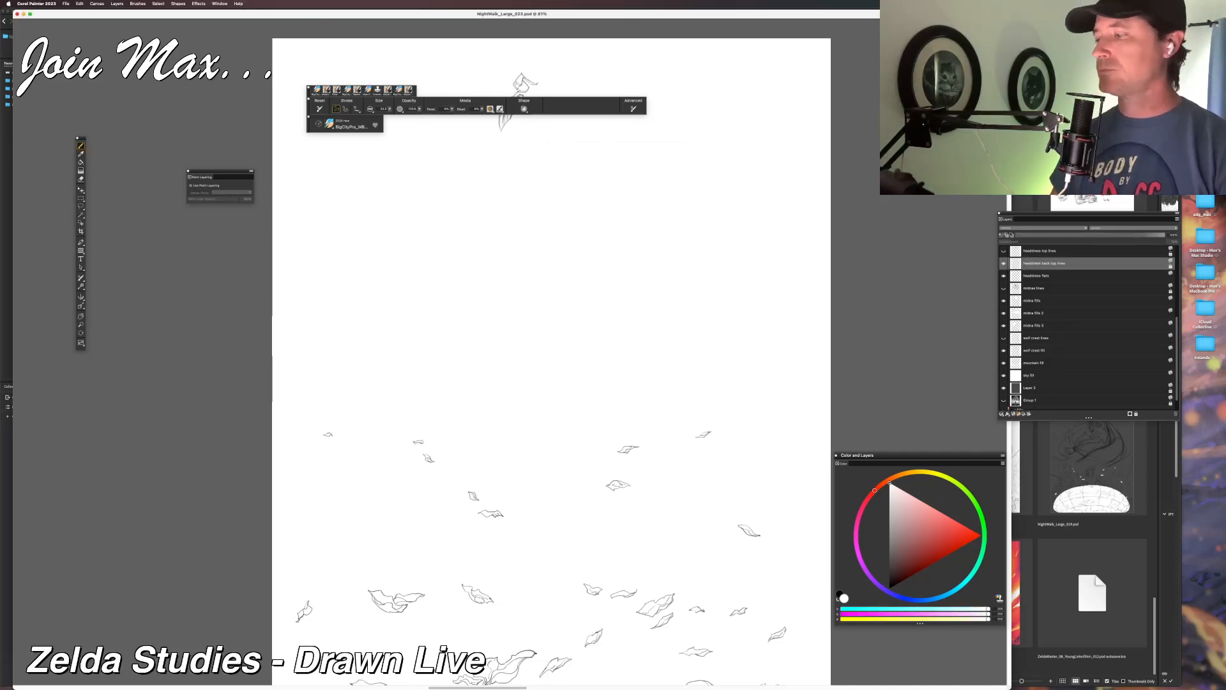
scroll(688, 411, "down", 3)
left_click_drag(688, 410, 680, 530)
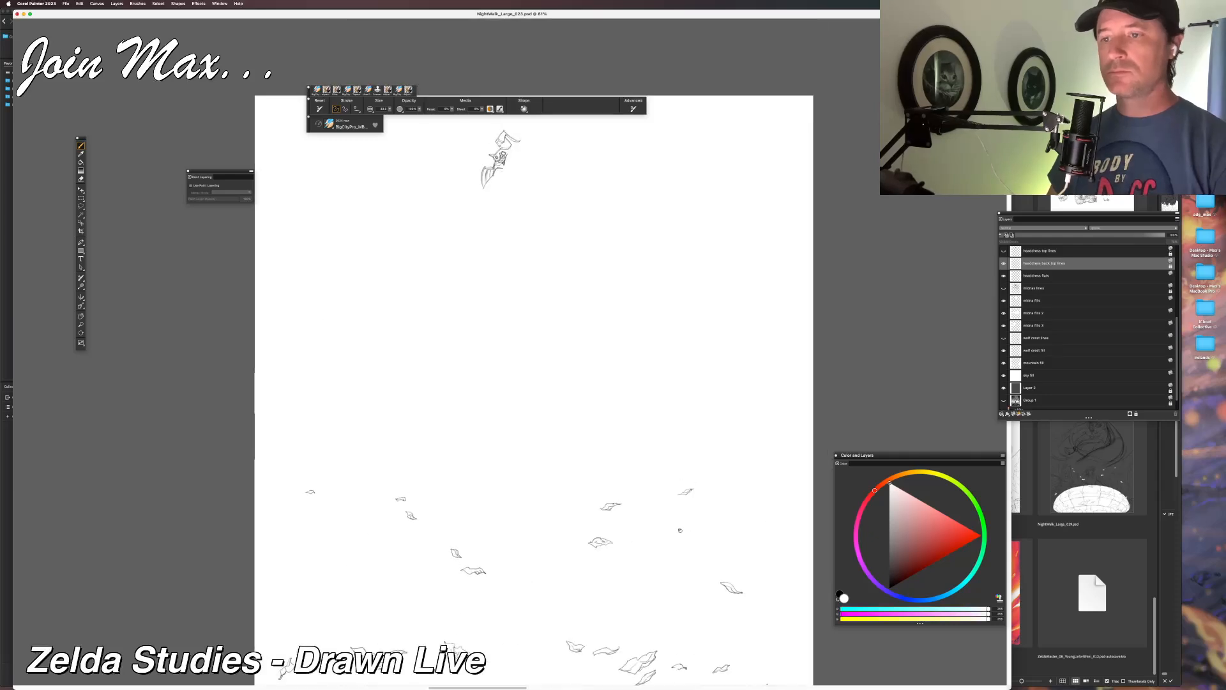
left_click(1004, 264)
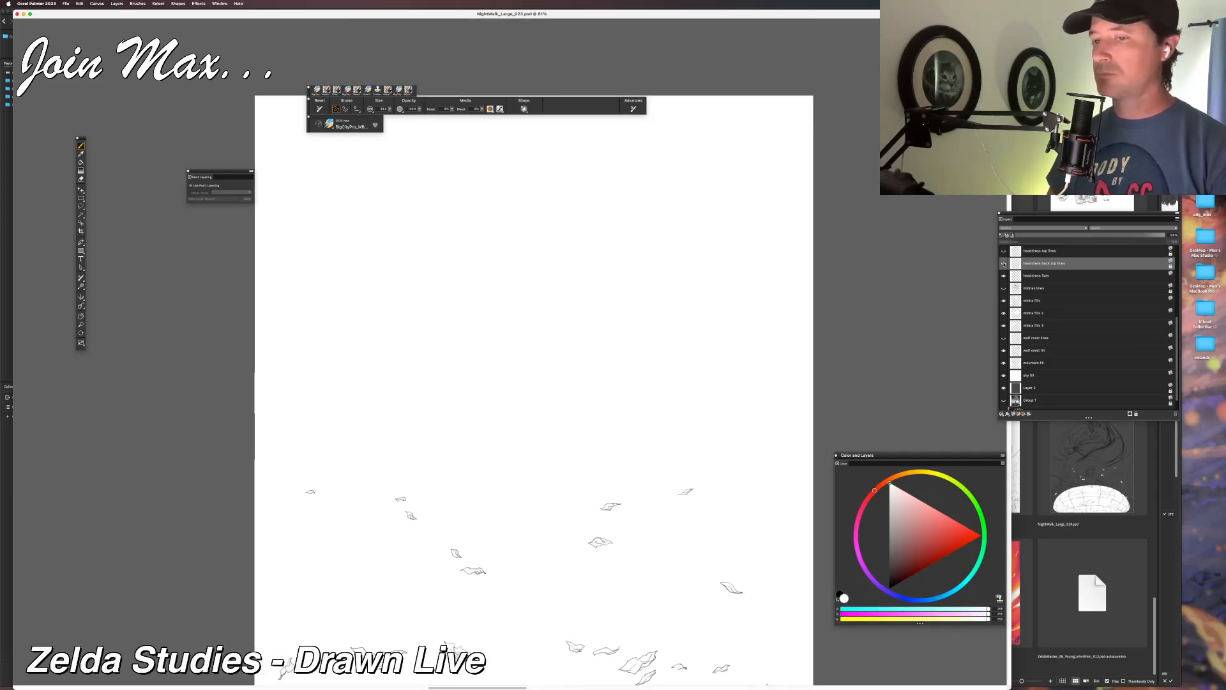
Fill the leaf shapes on the leaves flats layer with dark grey.
scroll(760, 356, "down", 5)
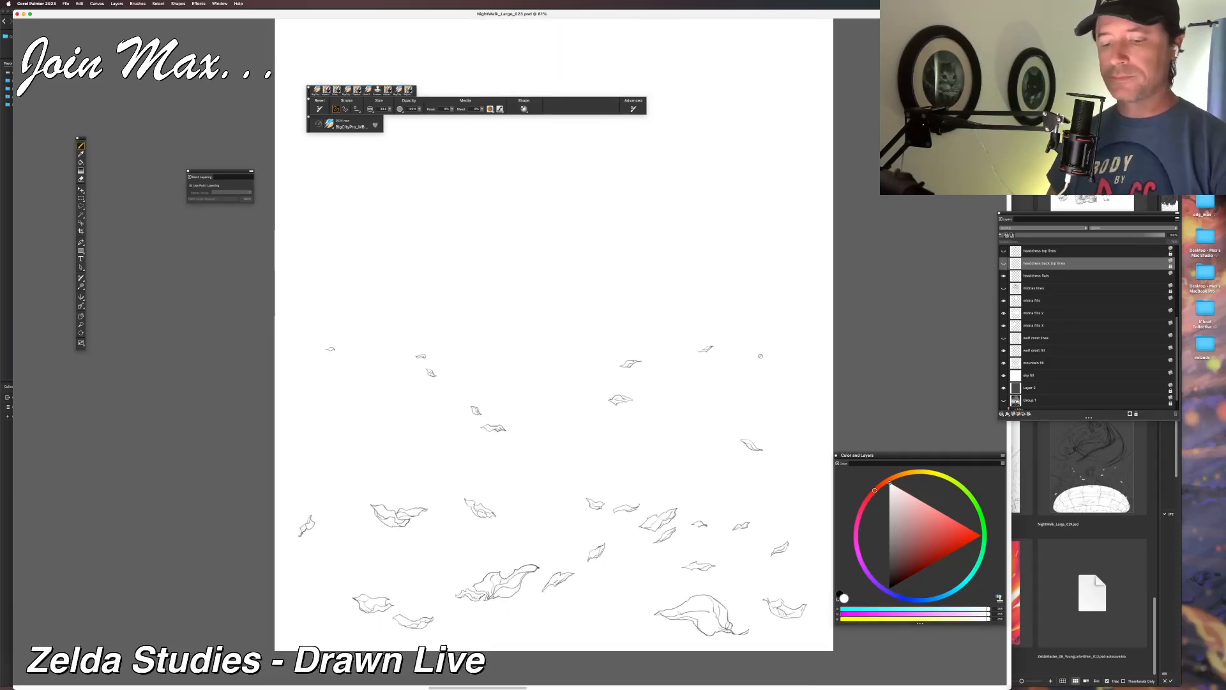
scroll(596, 381, "down", 2)
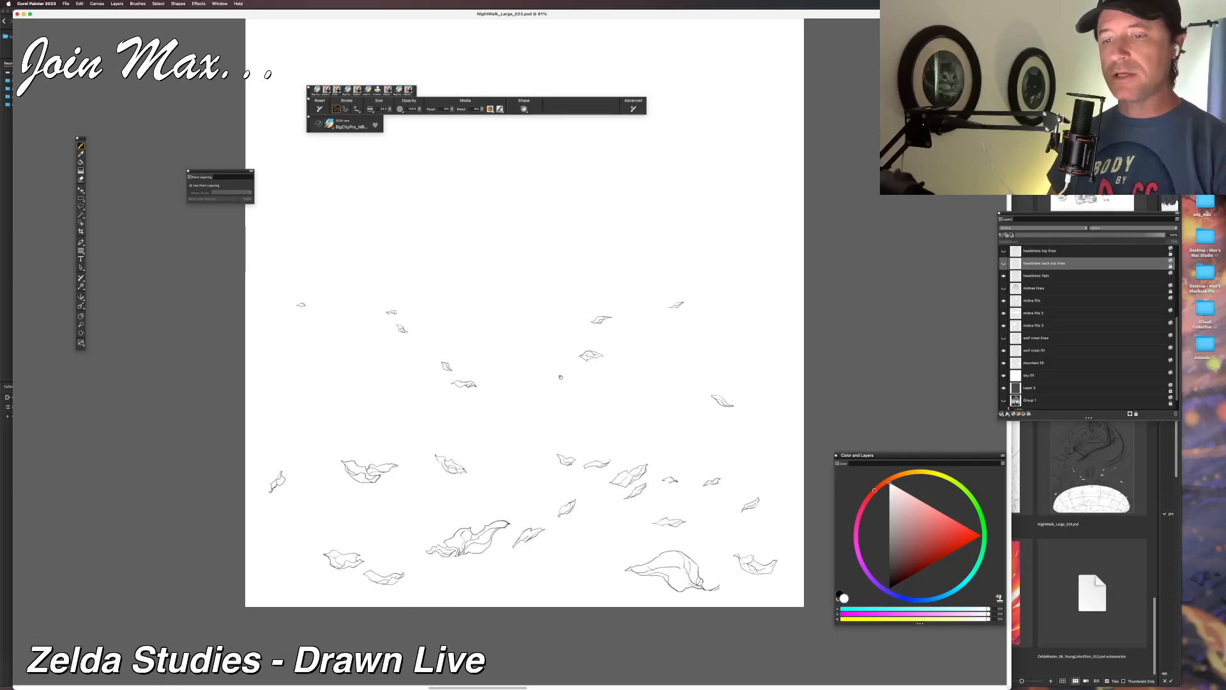
scroll(1101, 311, "up", 5)
left_click(1034, 266)
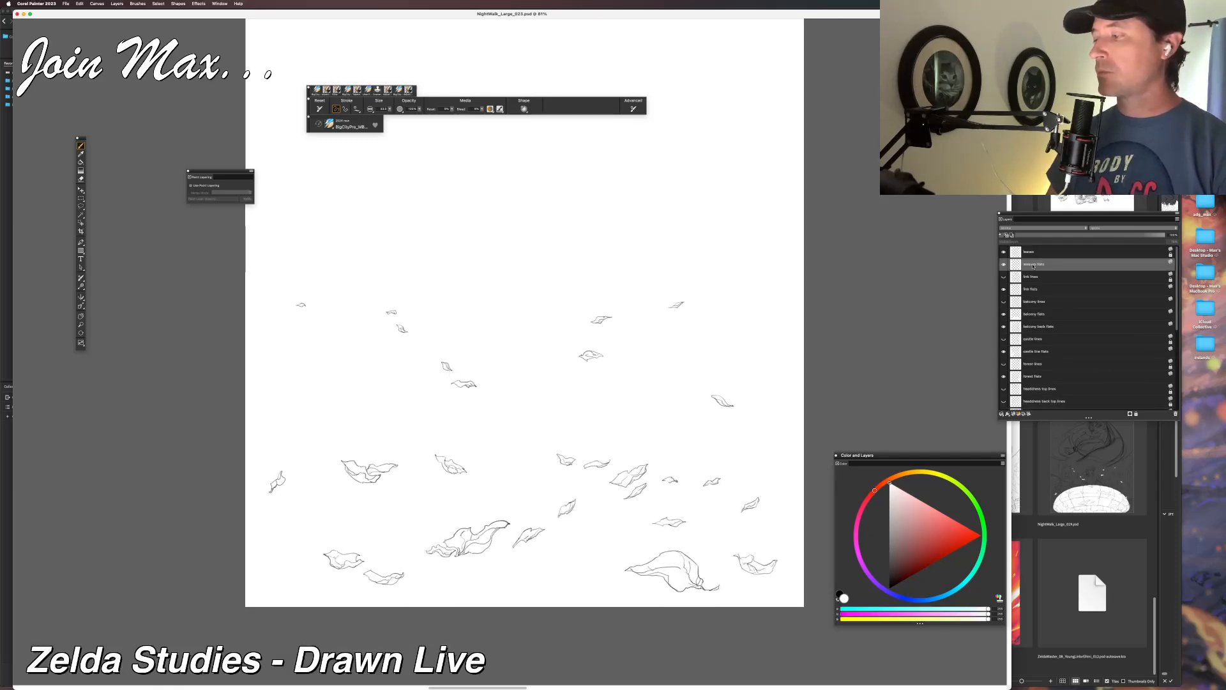
left_click(889, 558)
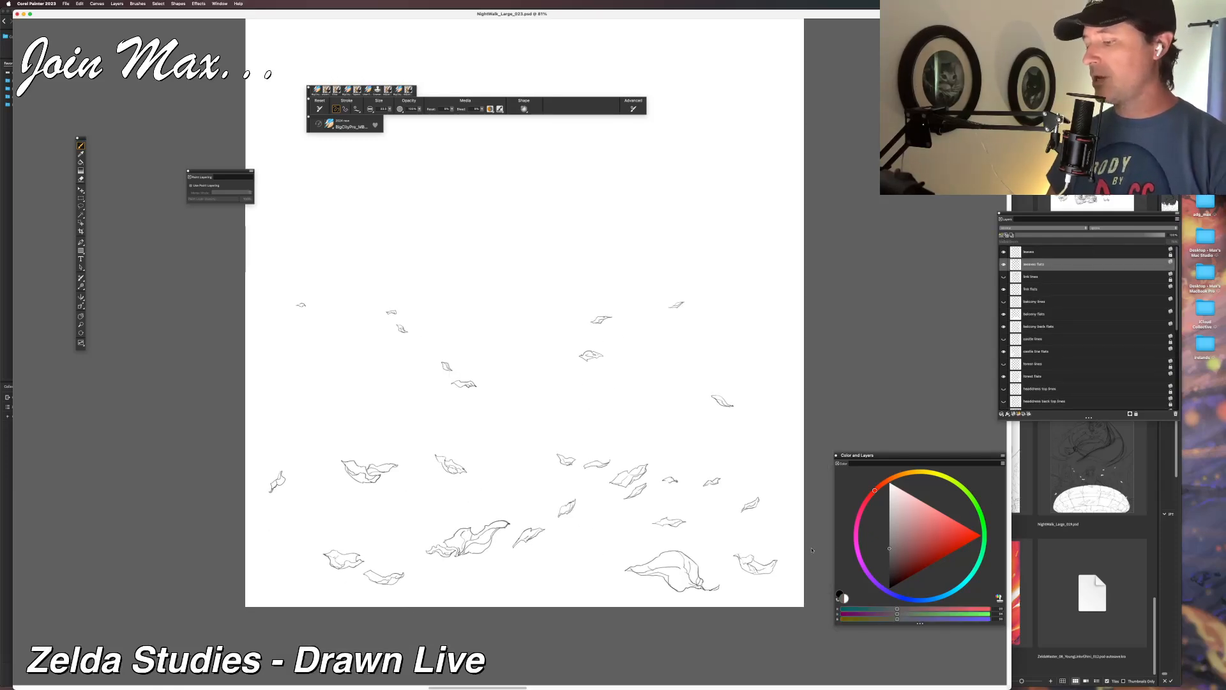
key("super+f")
key("Return")
Examine the edges of the large leaf near the canvas's lower left for gaps between fill and line art.
mouse_move(752, 510)
left_mouse_down()
mouse_move(800, 363)
mouse_move(756, 403)
left_mouse_up()
key("super+equal")
key("super+equal")
key("super+equal")
key("super+equal")
key("super+equal")
key("super+equal")
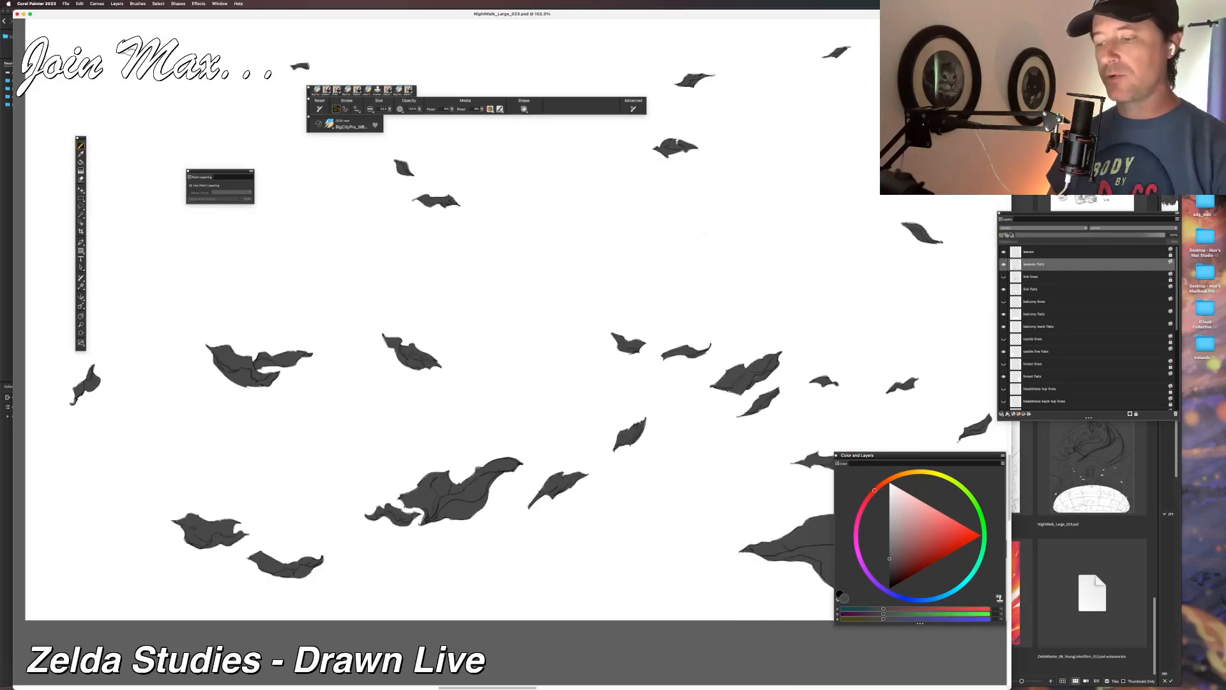
key("super+equal")
key("super+equal")
key("super+equal")
key("super+equal")
key("super+equal")
mouse_move(582, 458)
left_mouse_down()
mouse_move(489, 440)
mouse_move(504, 432)
mouse_move(380, 441)
left_mouse_up()
left_click_drag(391, 500, 666, 403)
left_click_drag(320, 511, 524, 439)
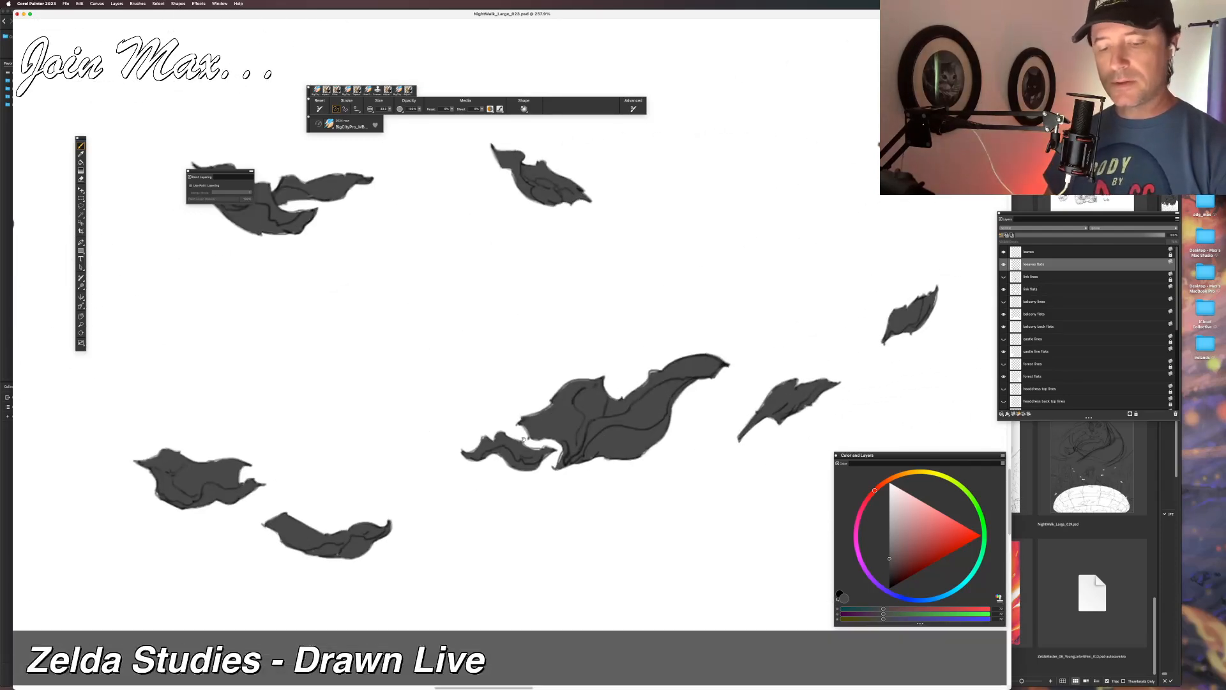
key("super+equal")
key("super+equal")
key("super+equal")
key("super+equal")
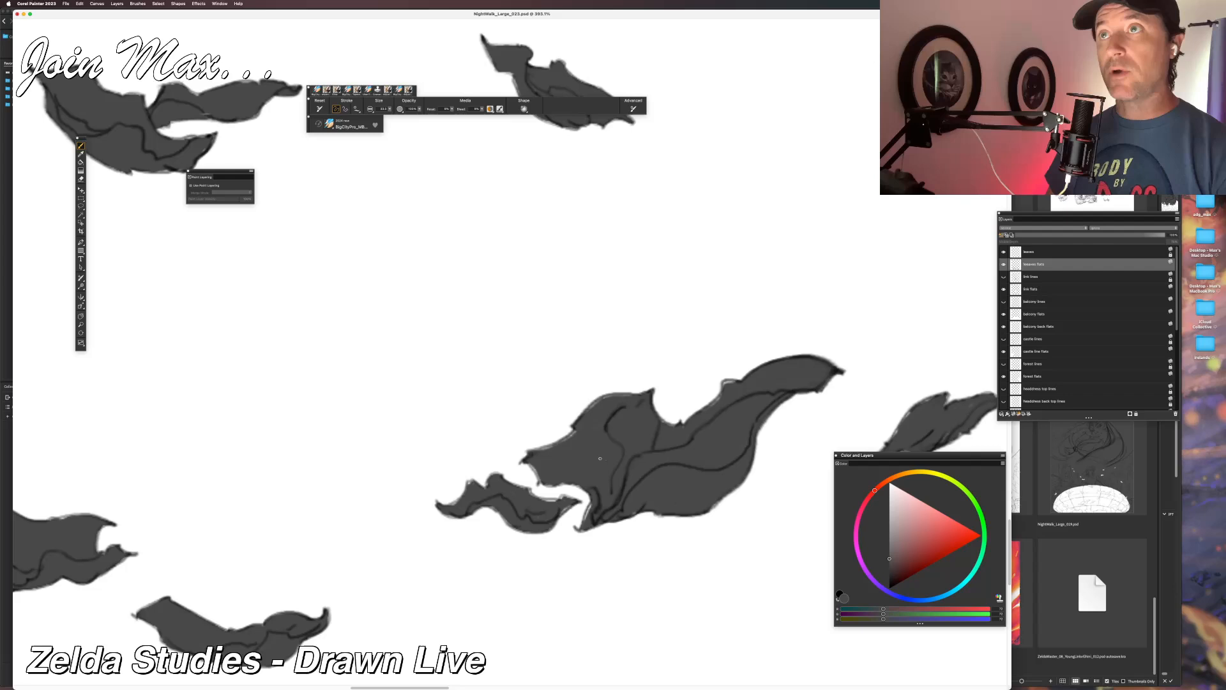
key("super+equal")
key("super+equal")
key("super+equal")
key("super+equal")
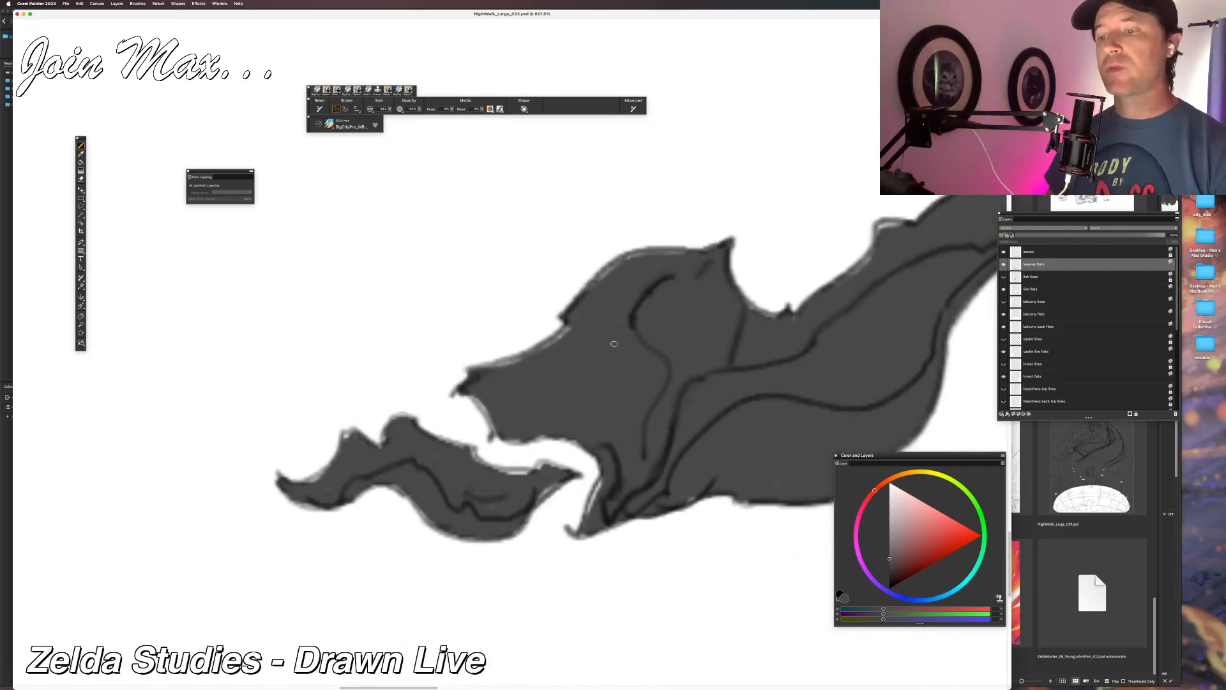
Examine the fill edges of the remaining leaves, and compare them with the leaves flats layer hidden and shown.
left_click_drag(518, 514, 848, 134)
left_click_drag(667, 251, 784, 287)
left_click_drag(597, 327, 574, 647)
left_click_drag(571, 278, 567, 534)
scroll(567, 534, "down", 11)
mouse_move(605, 326)
left_mouse_down()
mouse_move(549, 446)
mouse_move(334, 432)
left_mouse_up()
mouse_move(502, 291)
left_mouse_down()
mouse_move(408, 611)
mouse_move(295, 510)
left_mouse_up()
mouse_move(784, 578)
left_mouse_down()
mouse_move(389, 428)
mouse_move(186, 333)
left_mouse_up()
left_click_drag(526, 431, 689, 274)
left_click_drag(415, 437, 461, 369)
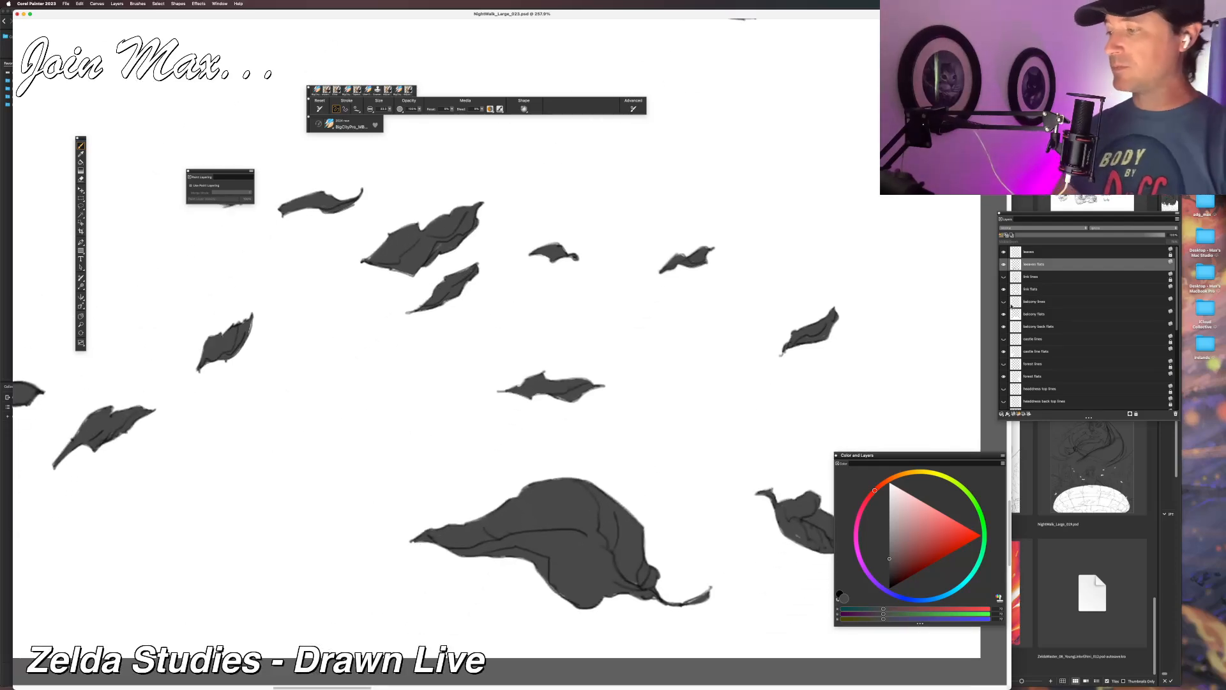
left_click(1004, 265)
left_click(1004, 264)
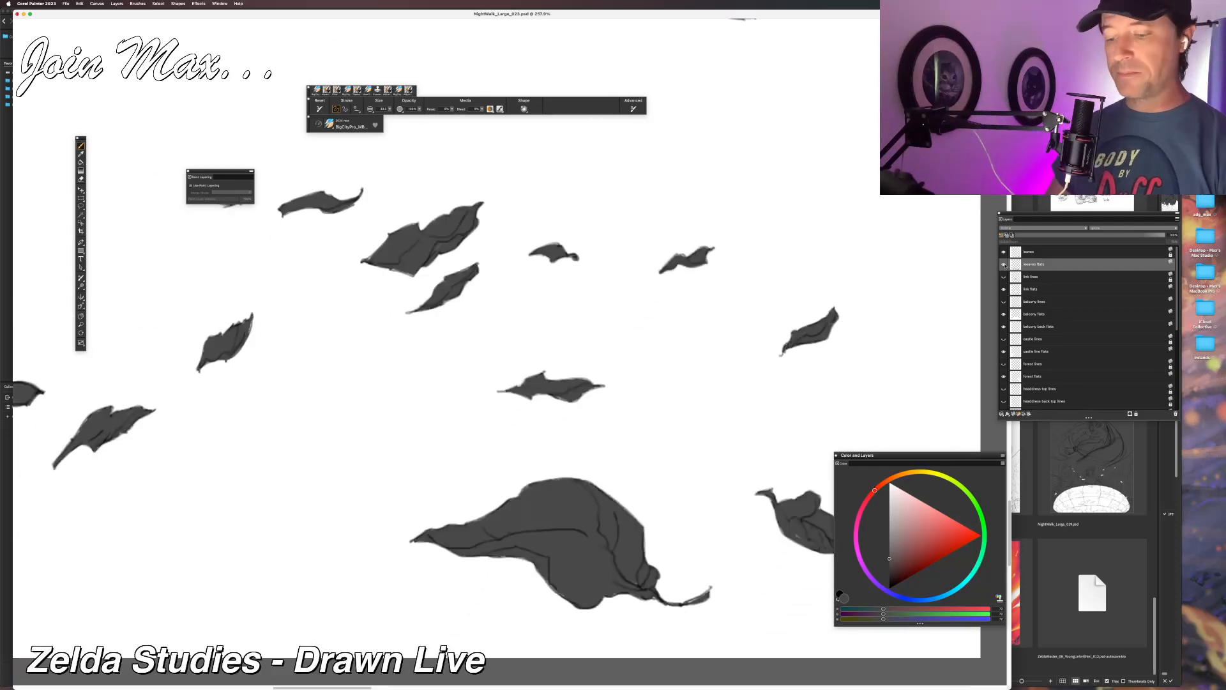
Copy the leaves flats layer and paste four duplicates in place above it.
key("super+c")
key("super+shift+v")
key("super+shift+v")
key("super+shift+v")
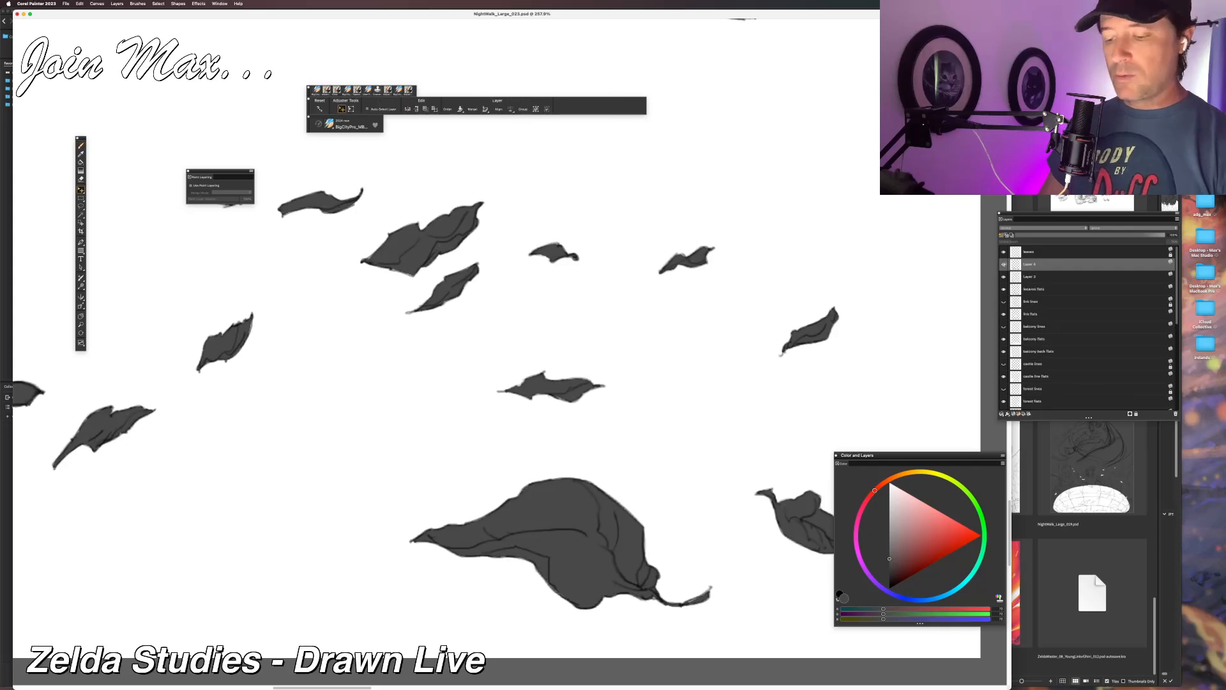
key("super+shift+v")
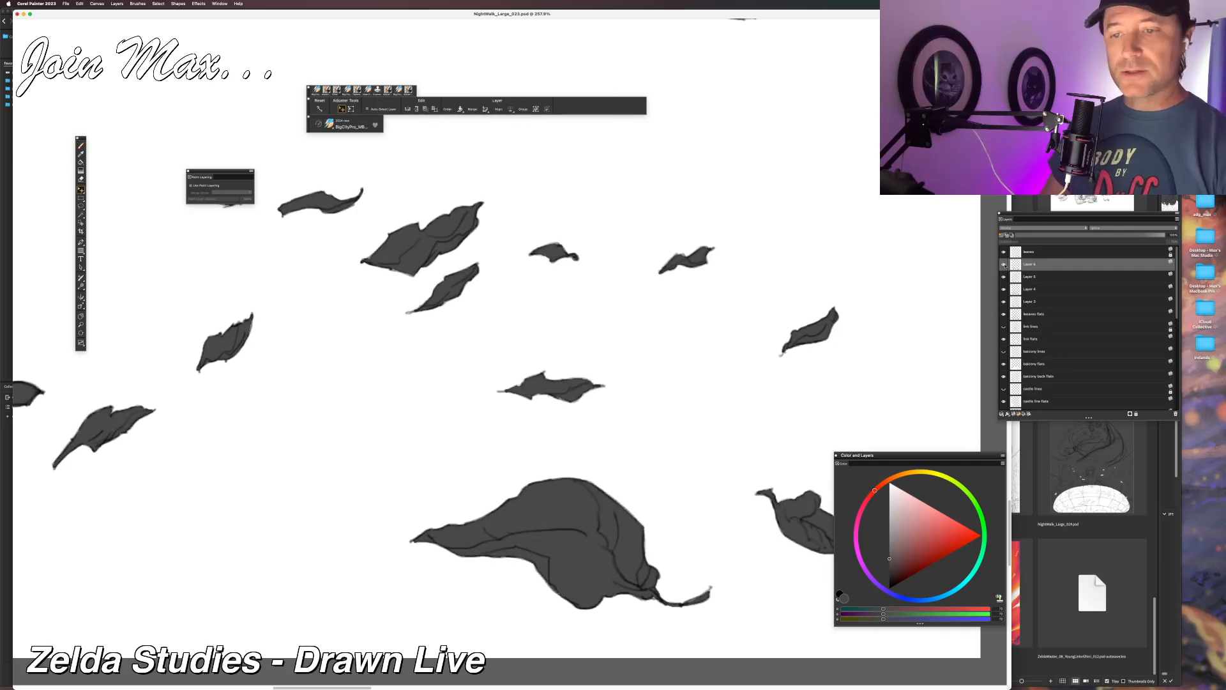
Examine the edges of the stacked leaf fills across the canvas, including the small leaves higher up.
left_click_drag(744, 325, 560, 288)
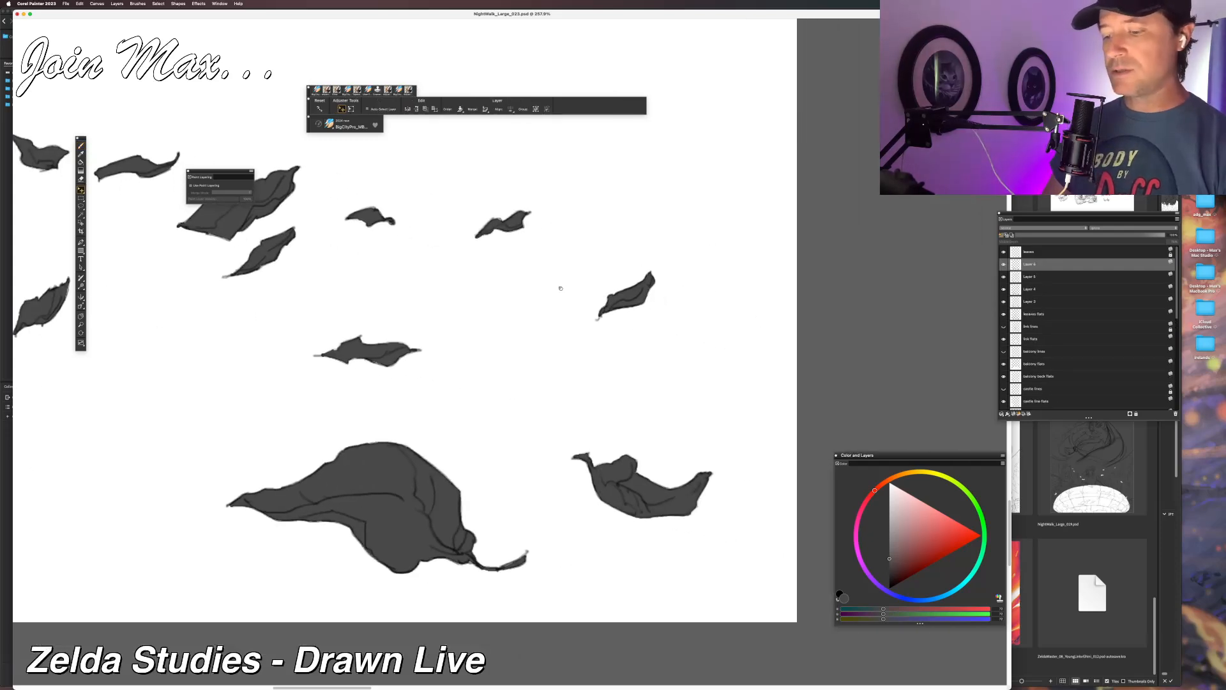
left_click_drag(419, 293, 670, 320)
left_click_drag(583, 311, 813, 276)
mouse_move(578, 331)
left_mouse_down()
mouse_move(694, 317)
mouse_move(679, 318)
left_mouse_up()
left_click_drag(513, 325, 671, 322)
left_click_drag(524, 346, 640, 473)
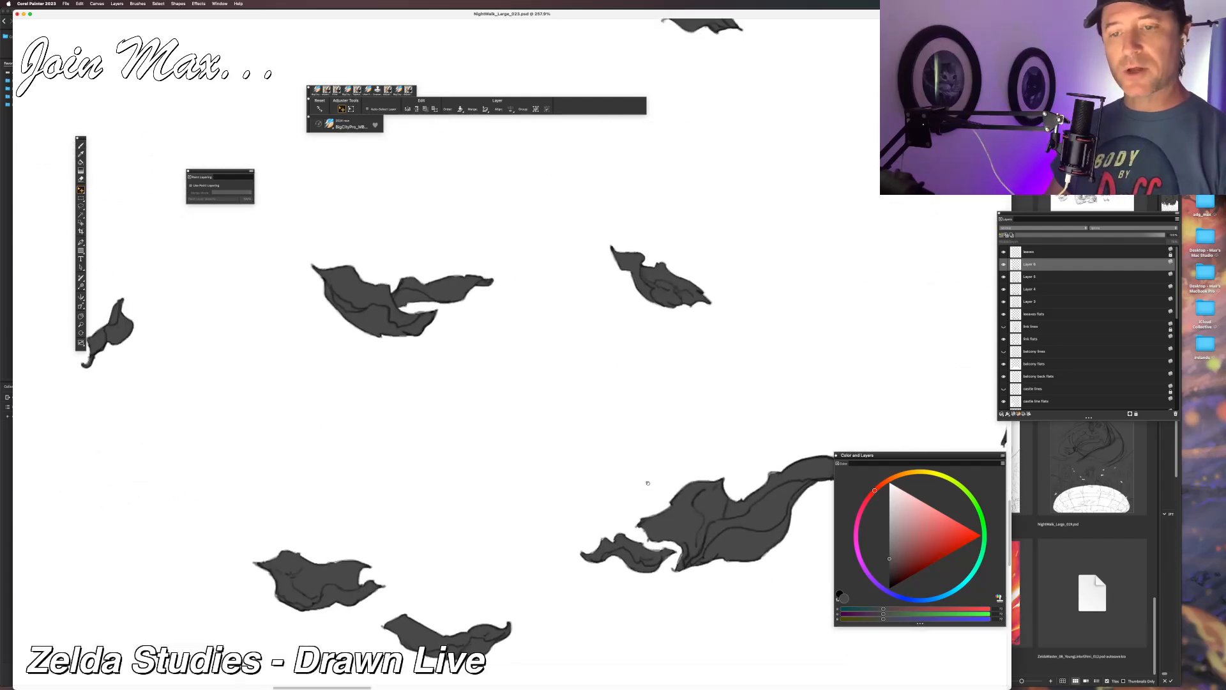
left_click_drag(703, 159, 608, 323)
mouse_move(637, 178)
left_mouse_down()
mouse_move(624, 333)
mouse_move(690, 484)
mouse_move(842, 566)
left_mouse_up()
Merge the four pasted duplicates with the leaves flats layer into a single layer.
left_click(1067, 301, "shift")
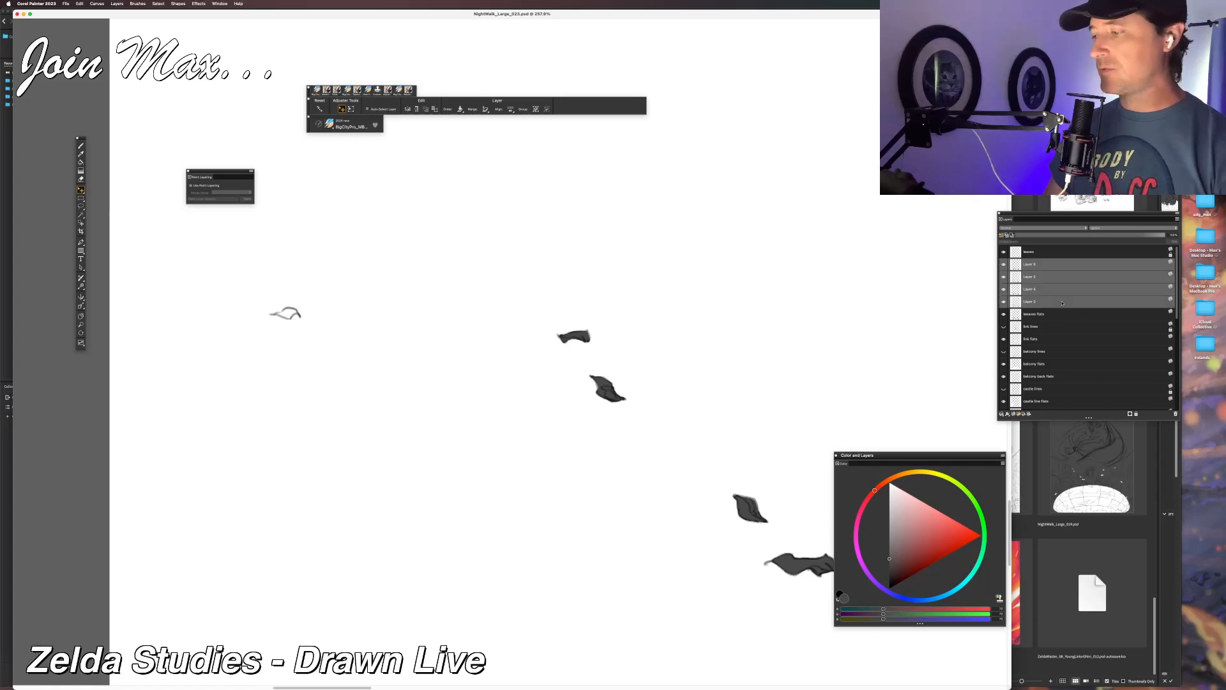
left_click(1057, 313, "shift")
key("super+e")
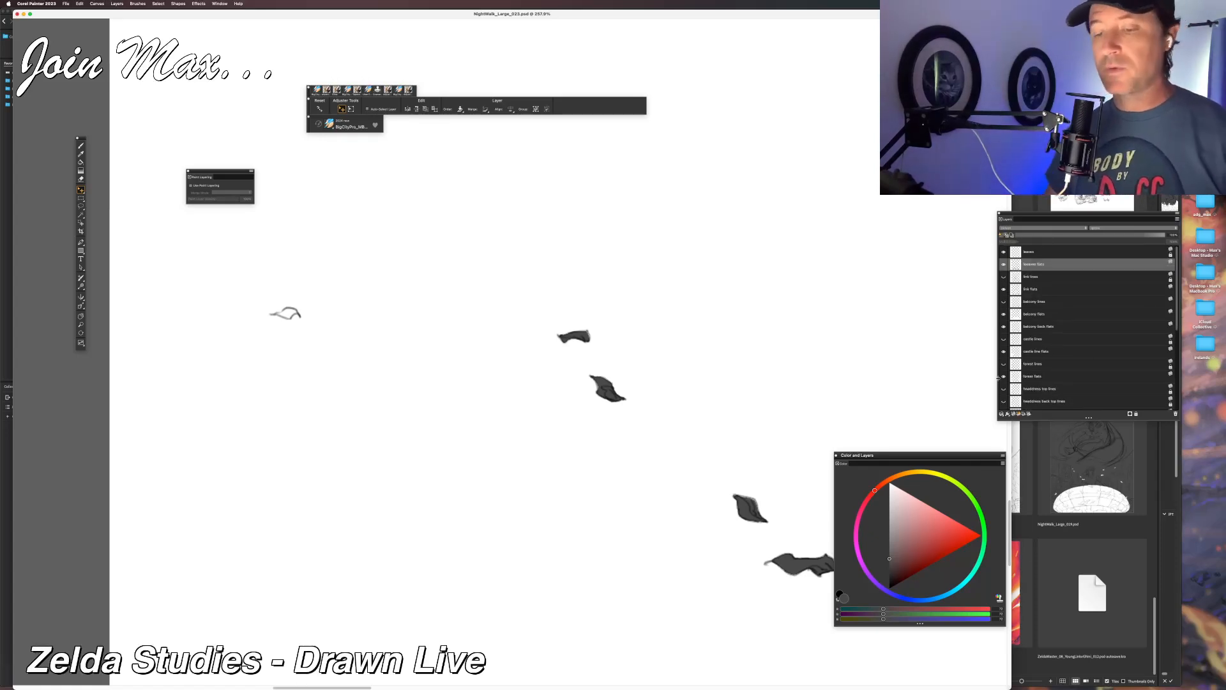
Paint the unfilled small leaf at the far left dark grey and touch up the fills of the other upper leaves.
key("b")
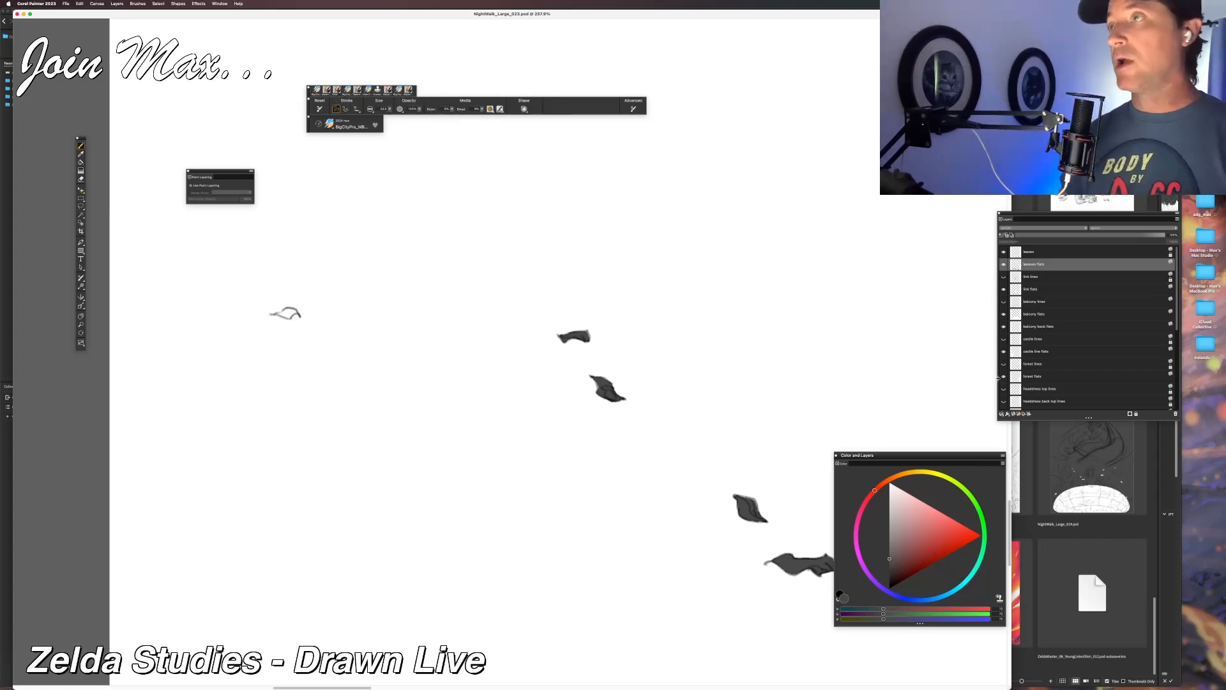
left_click_drag(274, 315, 295, 311)
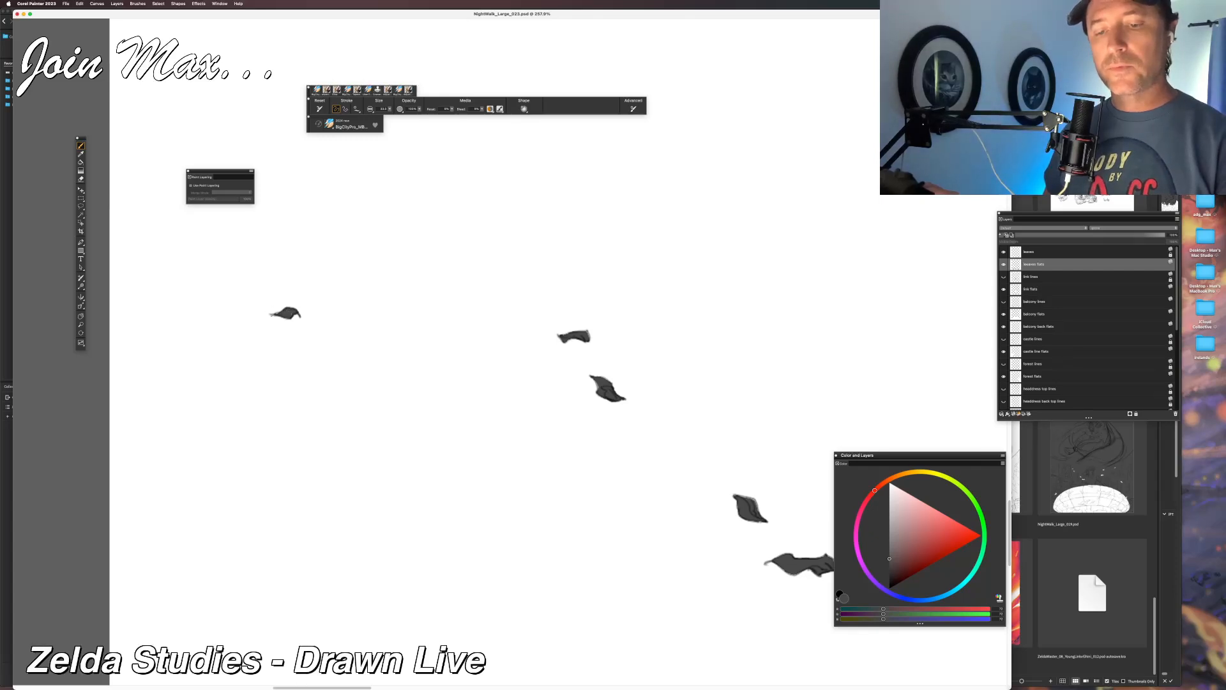
scroll(339, 337, "right", 5)
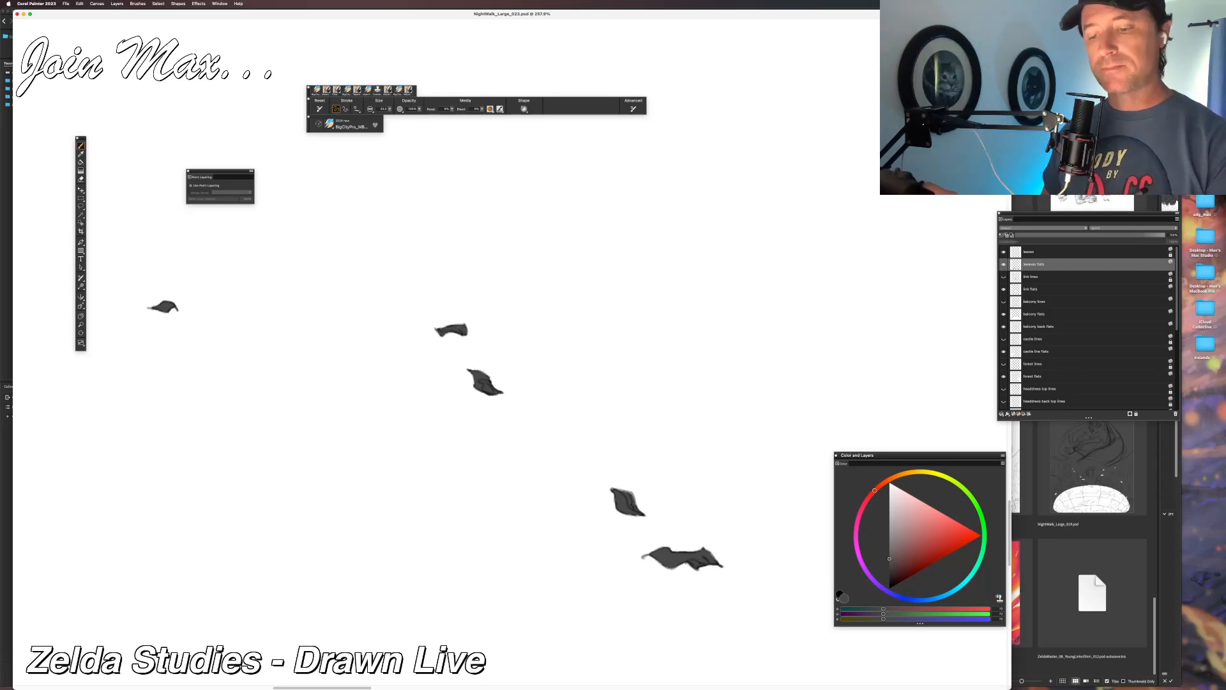
scroll(482, 381, "down", 5)
scroll(482, 380, "right", 6)
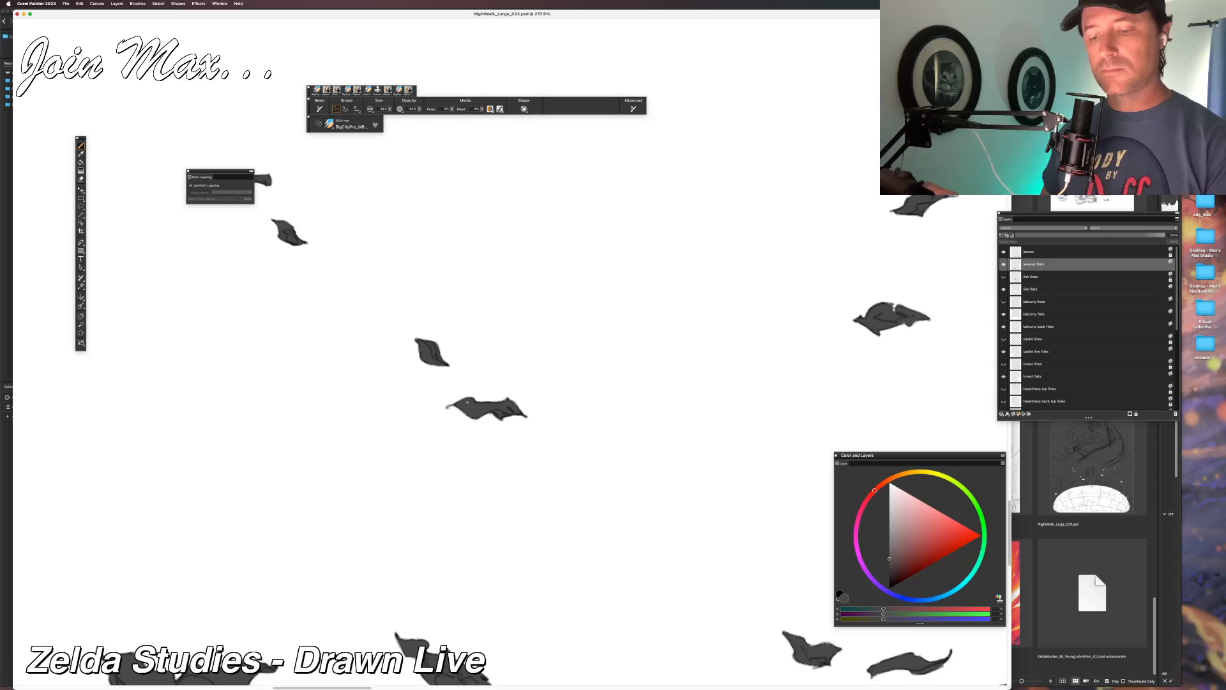
left_click_drag(583, 449, 246, 534)
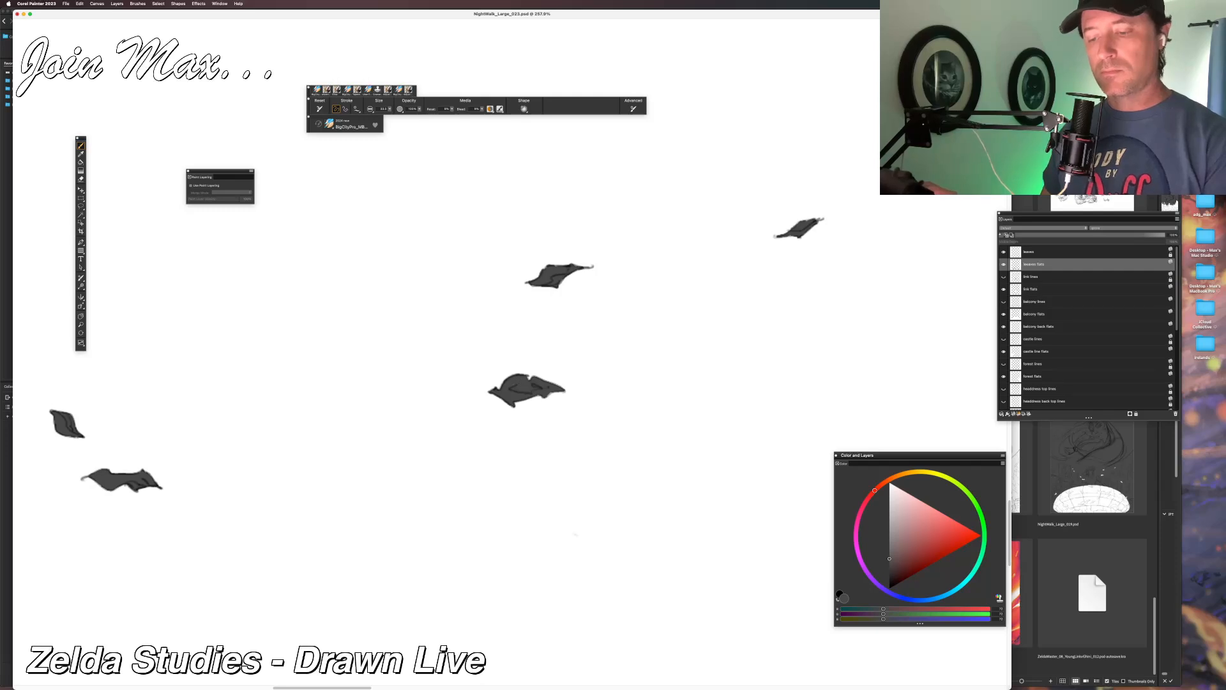
left_click_drag(576, 534, 497, 627)
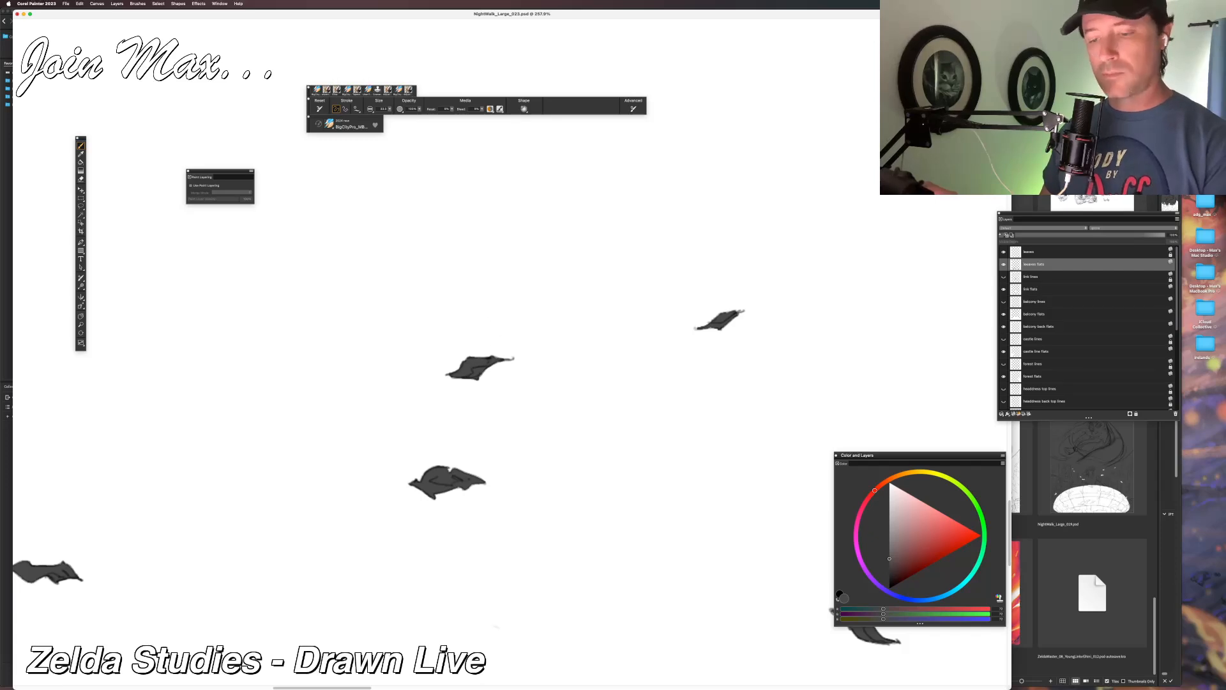
left_click_drag(548, 421, 396, 464)
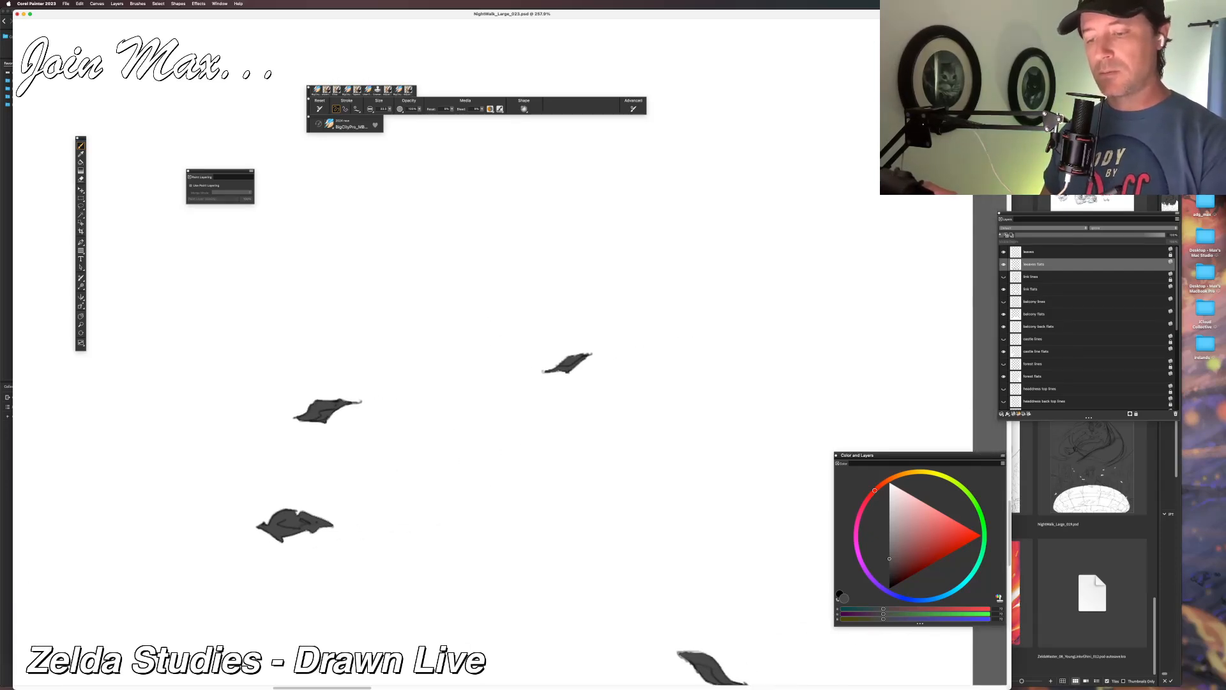
left_click_drag(513, 594, 340, 326)
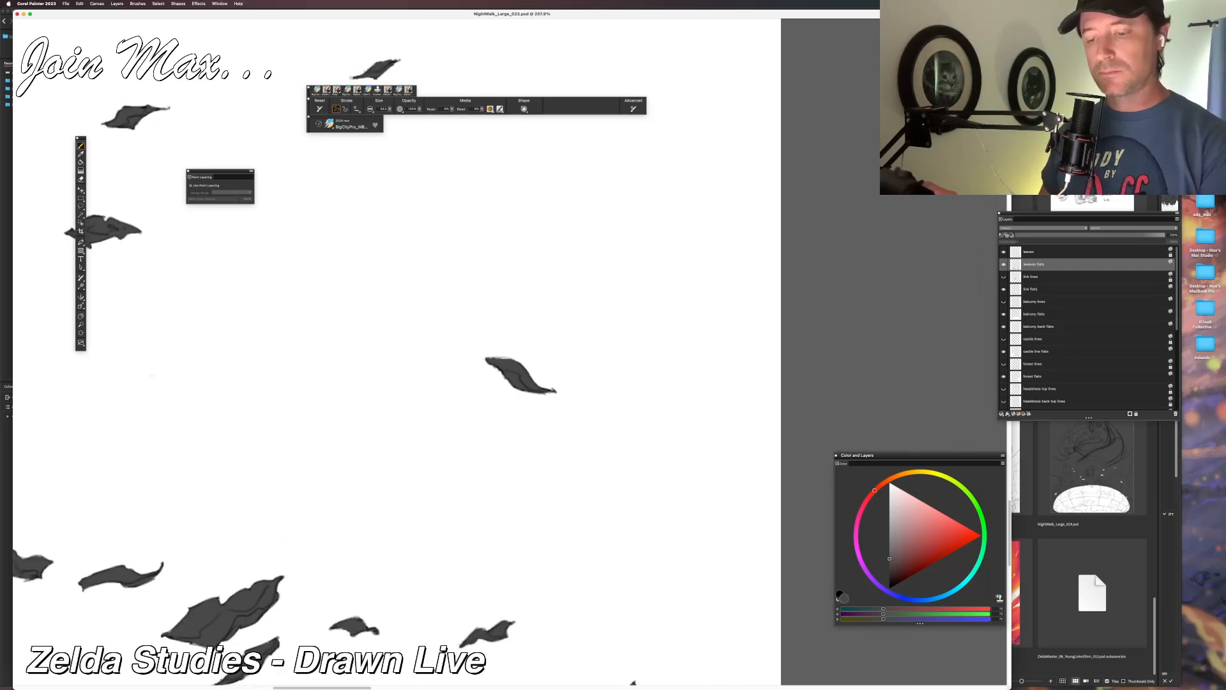
left_click_drag(498, 359, 529, 381)
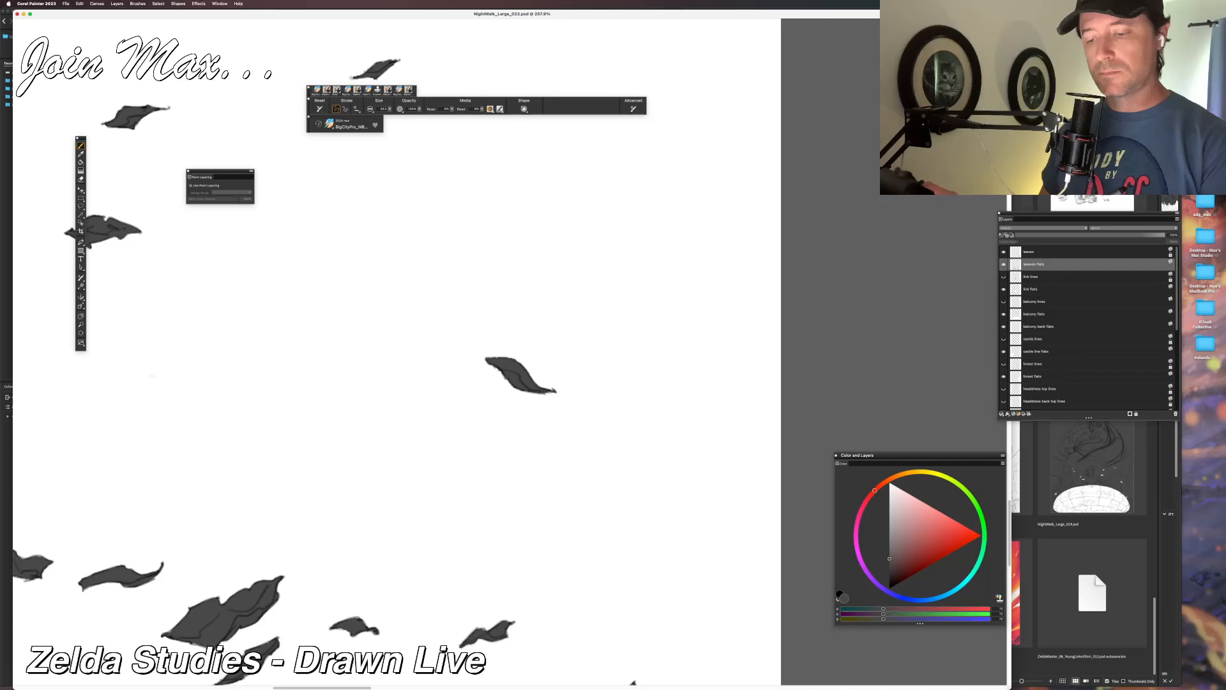
left_click_drag(499, 362, 575, 135)
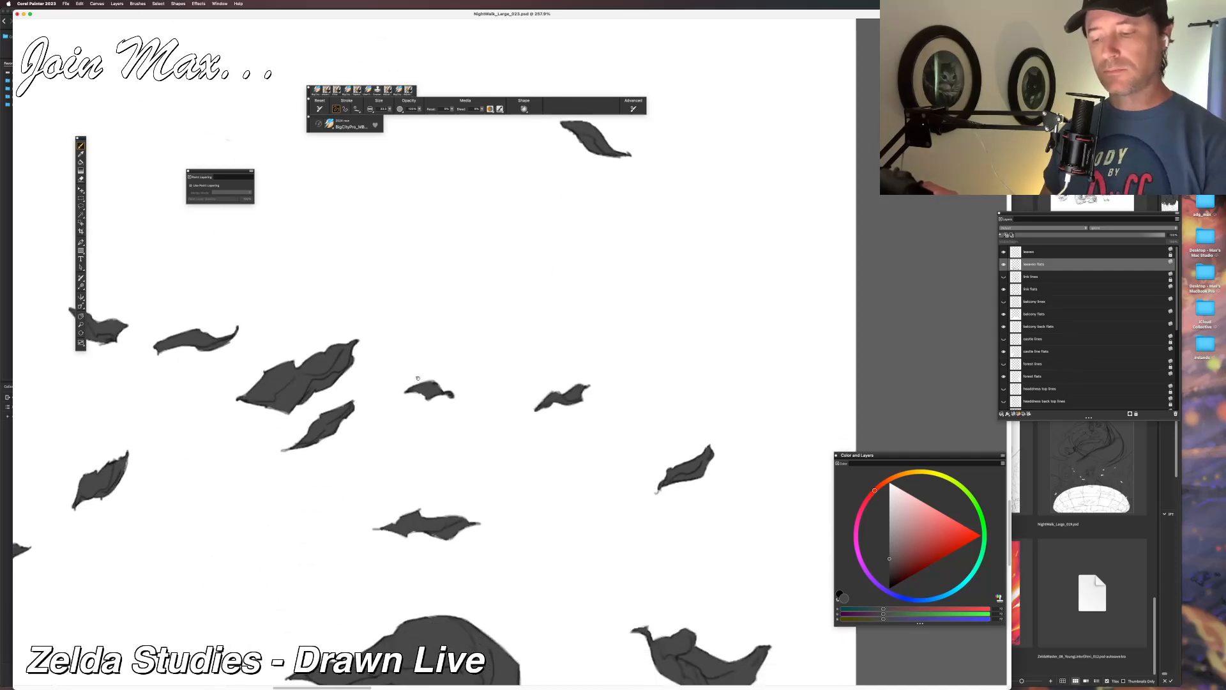
Touch up the dark grey fill on the largest leaf and its stem, and on the leaves around it.
left_click_drag(394, 450, 337, 309)
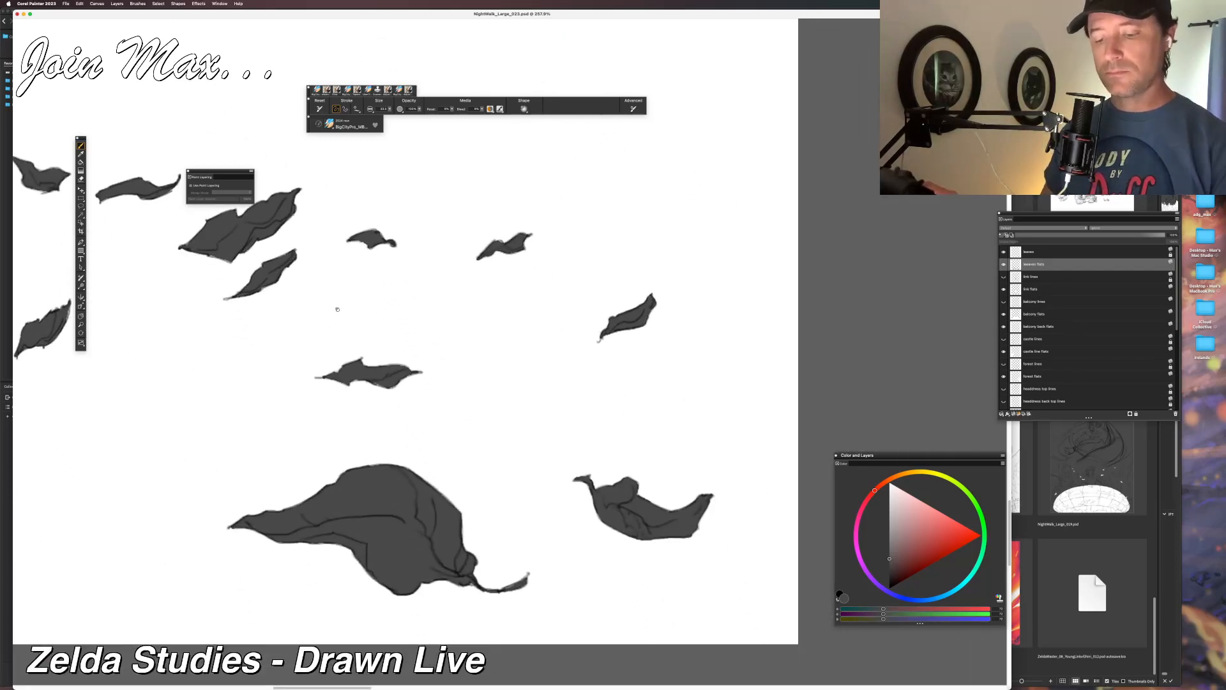
mouse_move(449, 567)
left_mouse_down()
mouse_move(483, 589)
mouse_move(510, 584)
left_mouse_up()
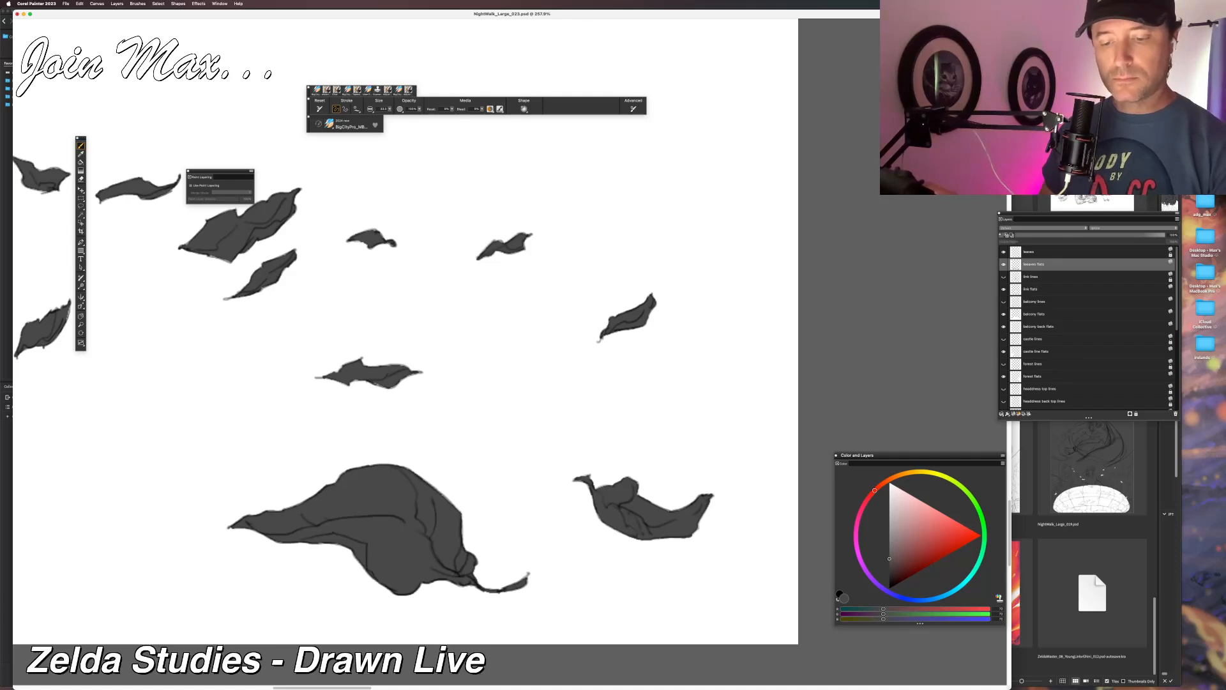
scroll(476, 526, "right", 5)
scroll(475, 527, "down", 2)
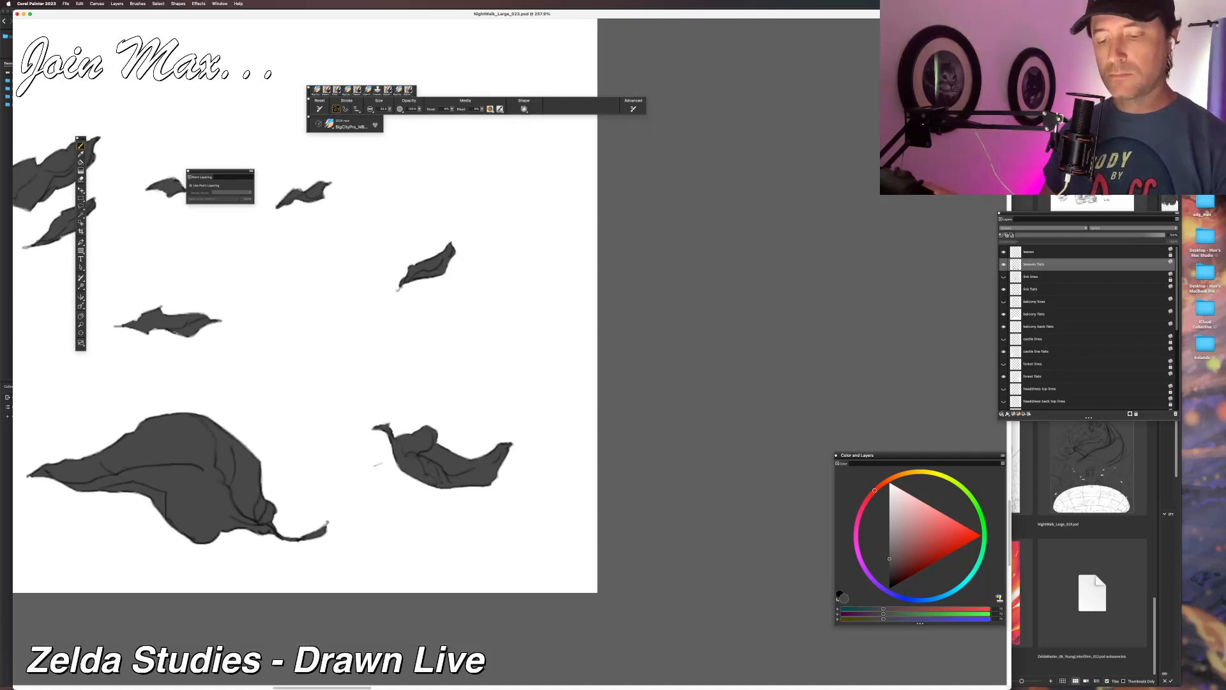
scroll(534, 449, "left", 5)
scroll(534, 450, "up", 3)
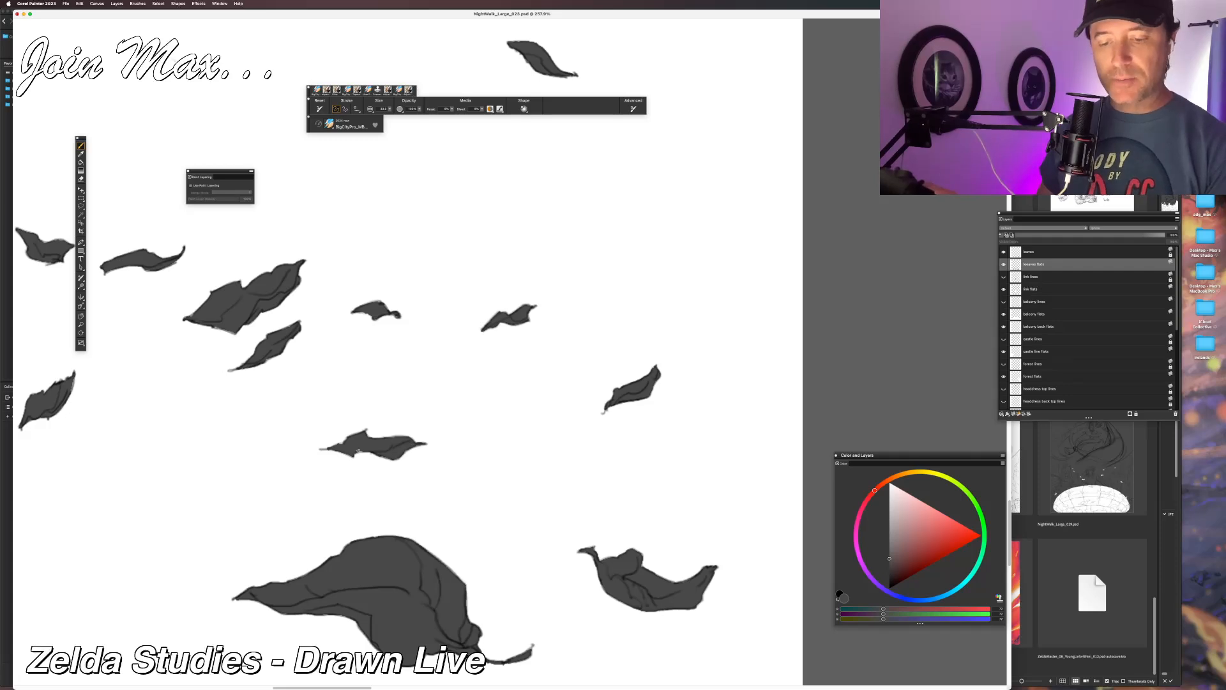
left_click_drag(264, 421, 446, 492)
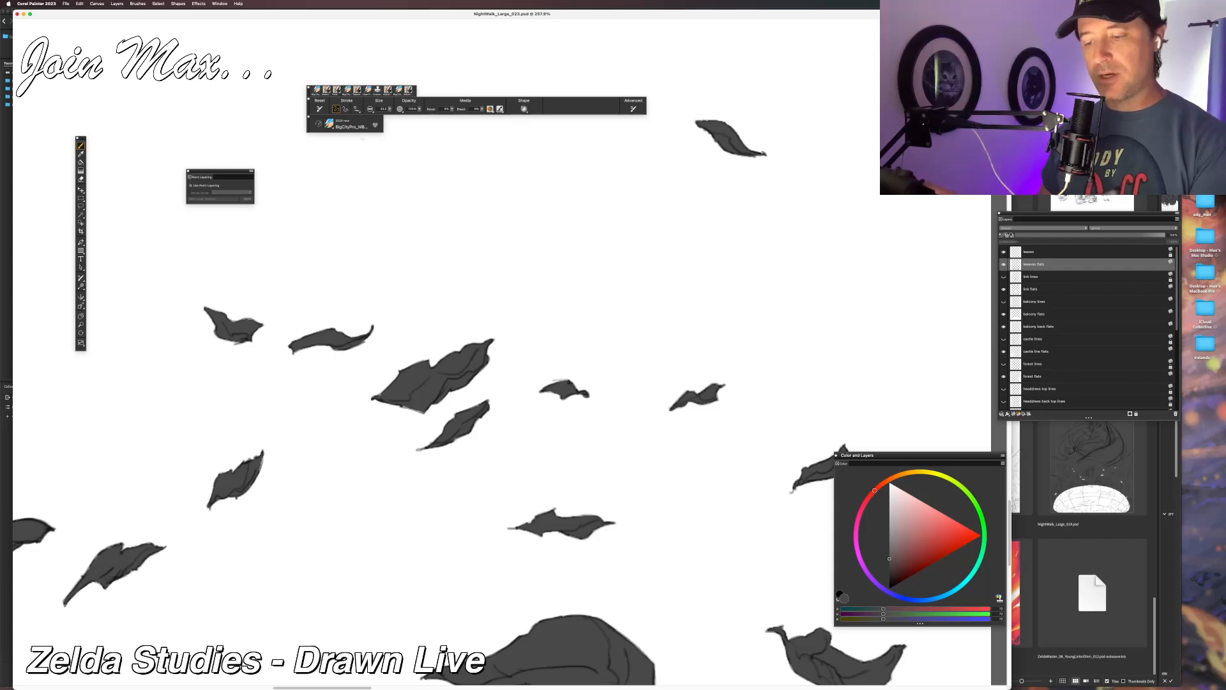
Examine the dark grey leaf fills across the canvas out to its edge for gaps and stray marks.
left_click_drag(489, 400, 584, 377)
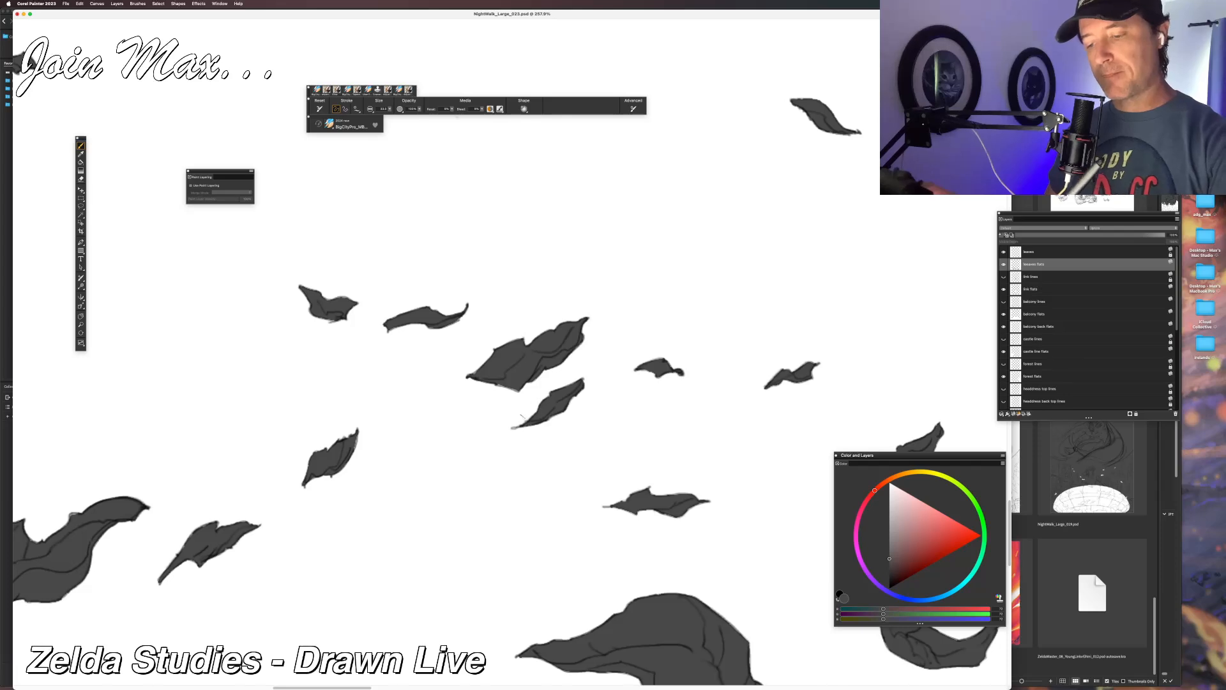
scroll(536, 399, "up", 2)
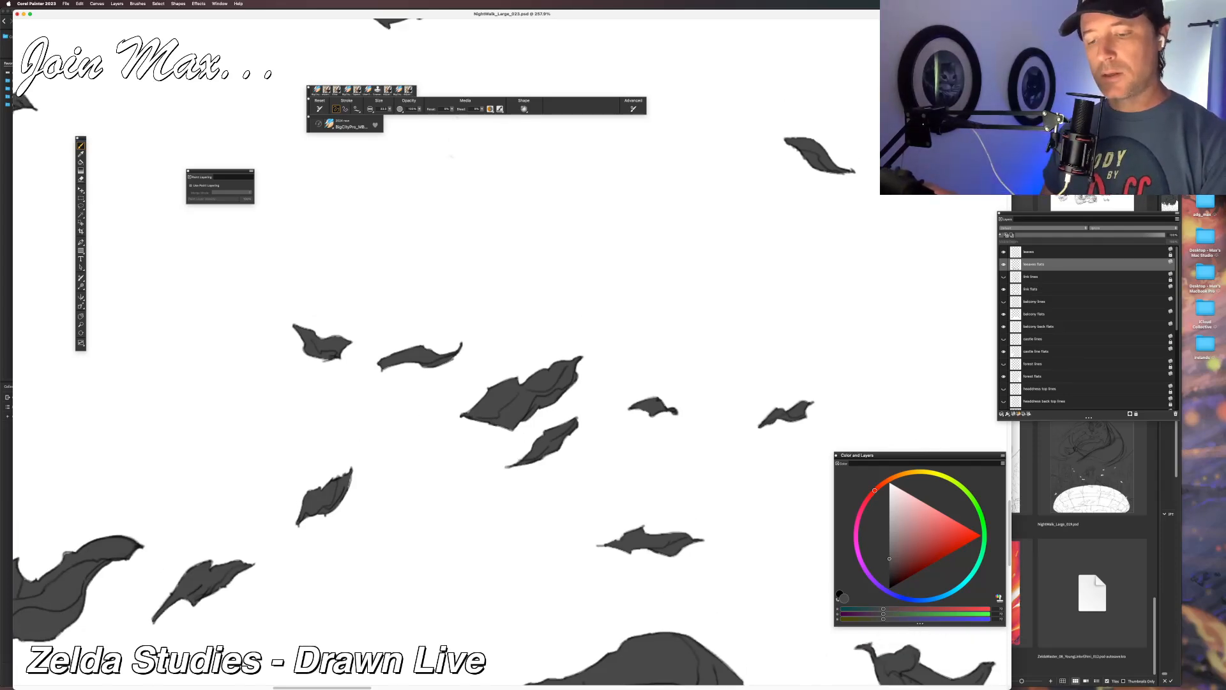
scroll(415, 451, "up", 1)
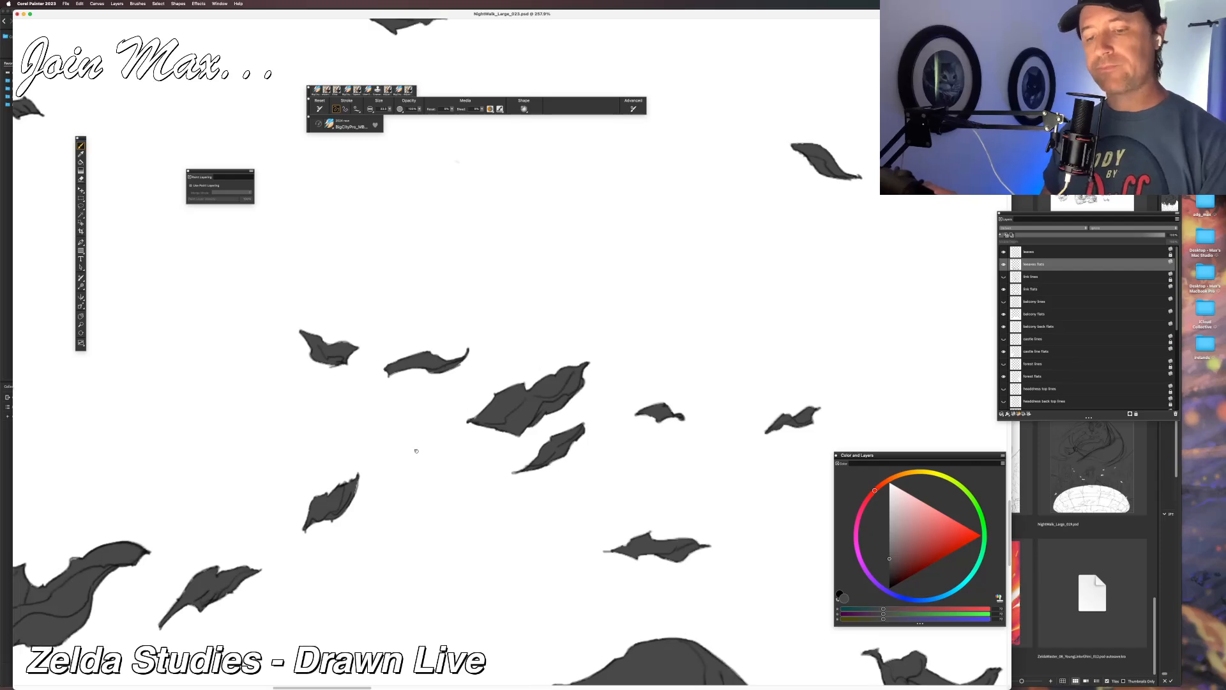
scroll(326, 383, "left", 3)
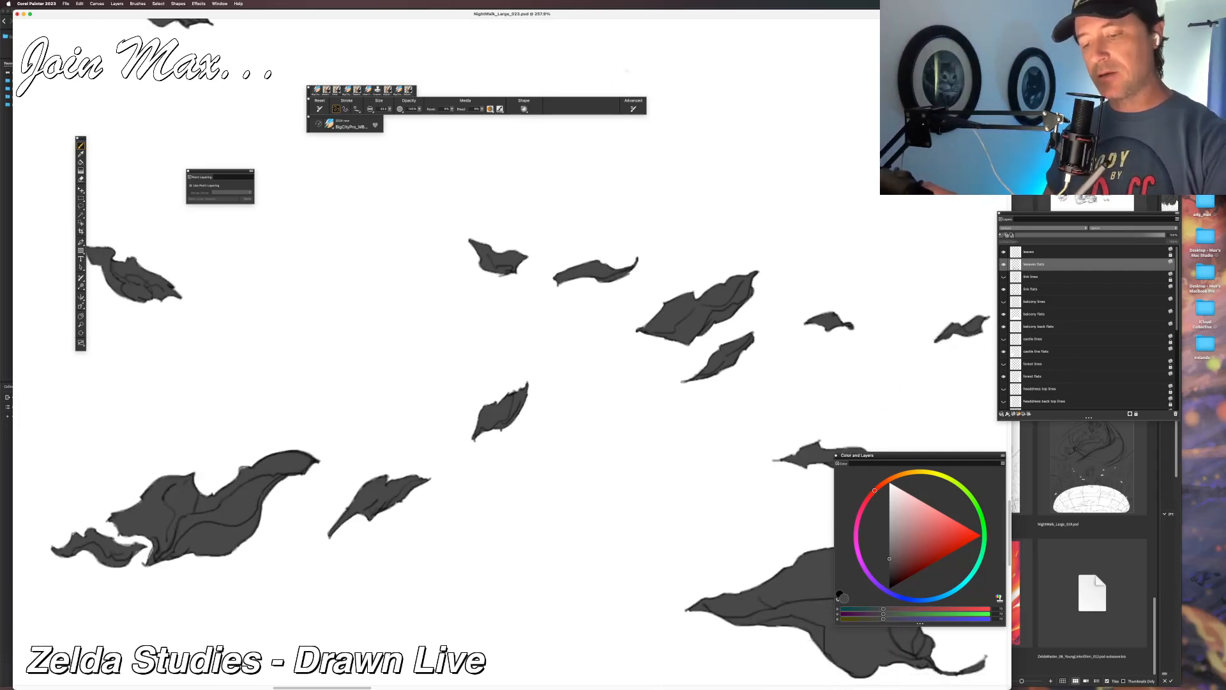
left_click_drag(402, 547, 571, 479)
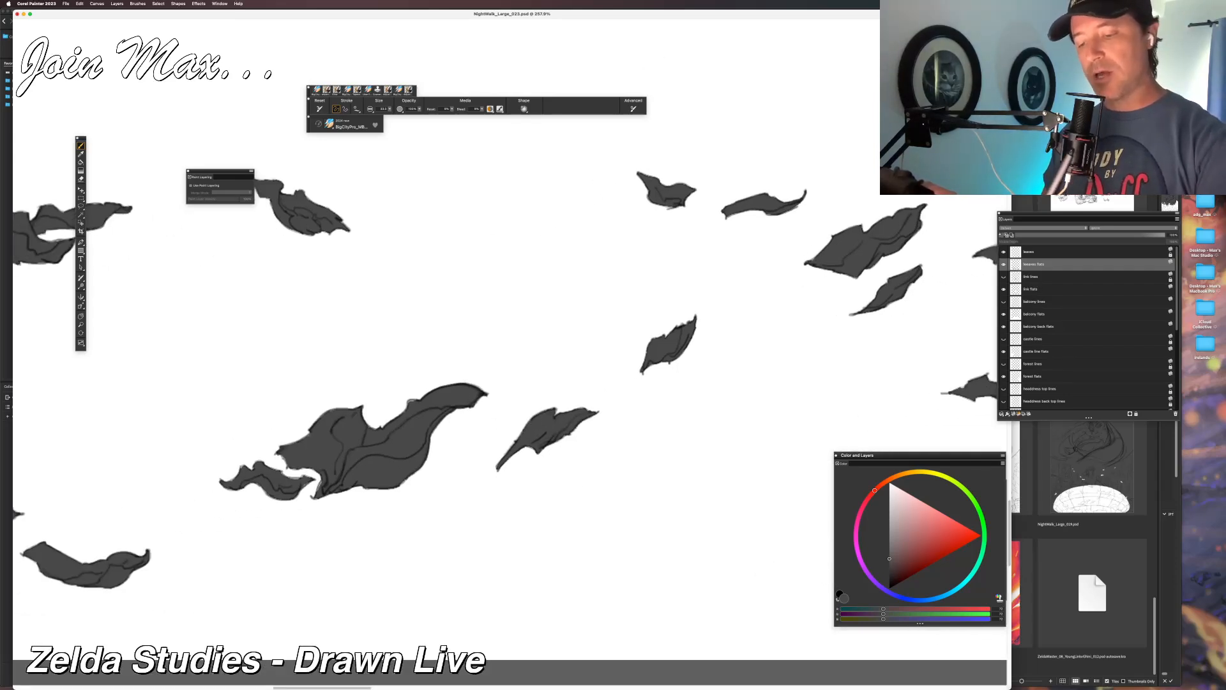
left_click_drag(380, 515, 515, 501)
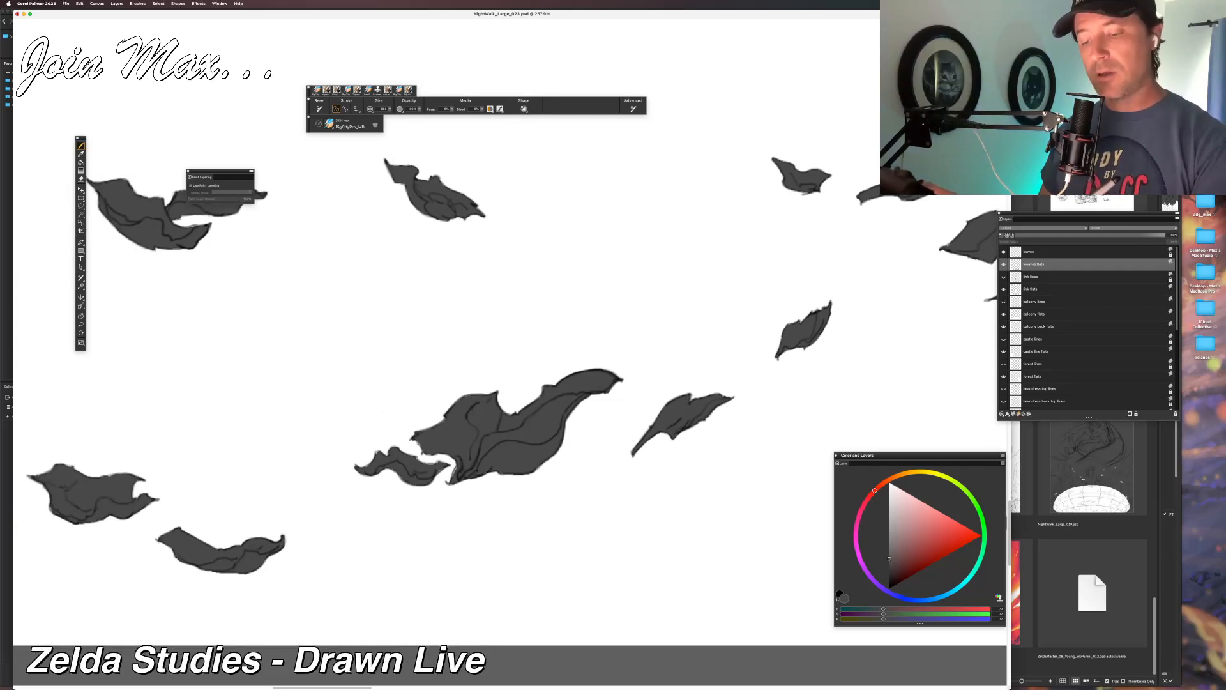
left_click_drag(514, 389, 583, 372)
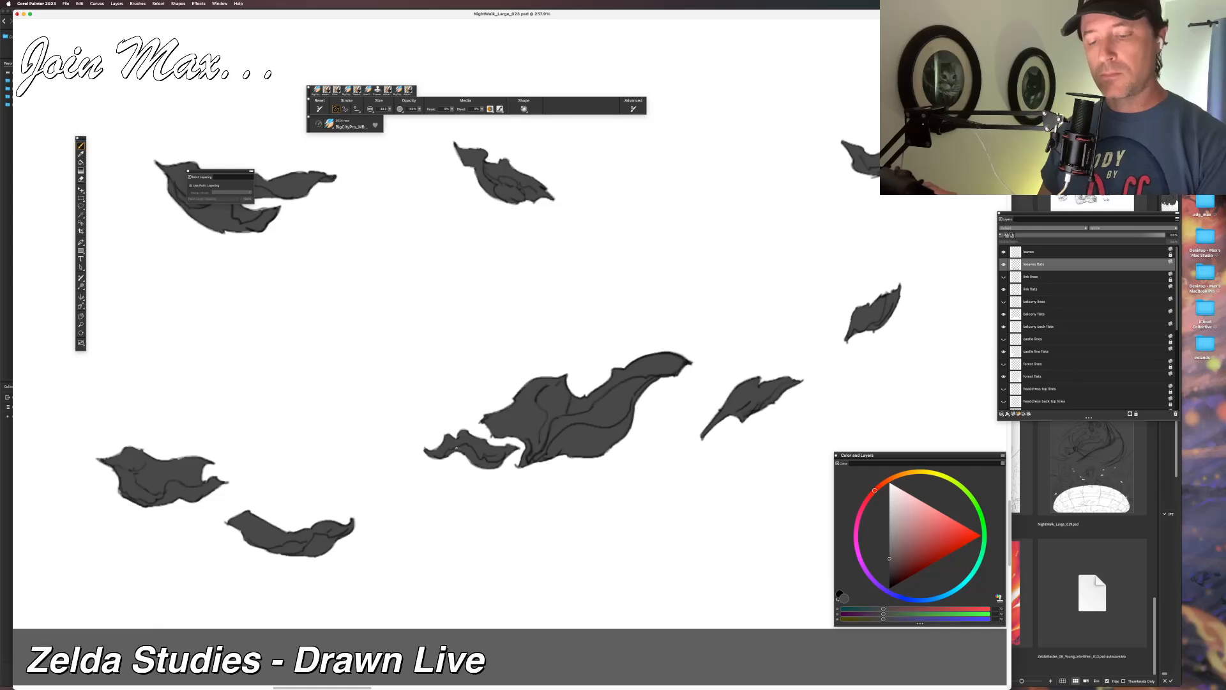
left_click_drag(442, 506, 509, 495)
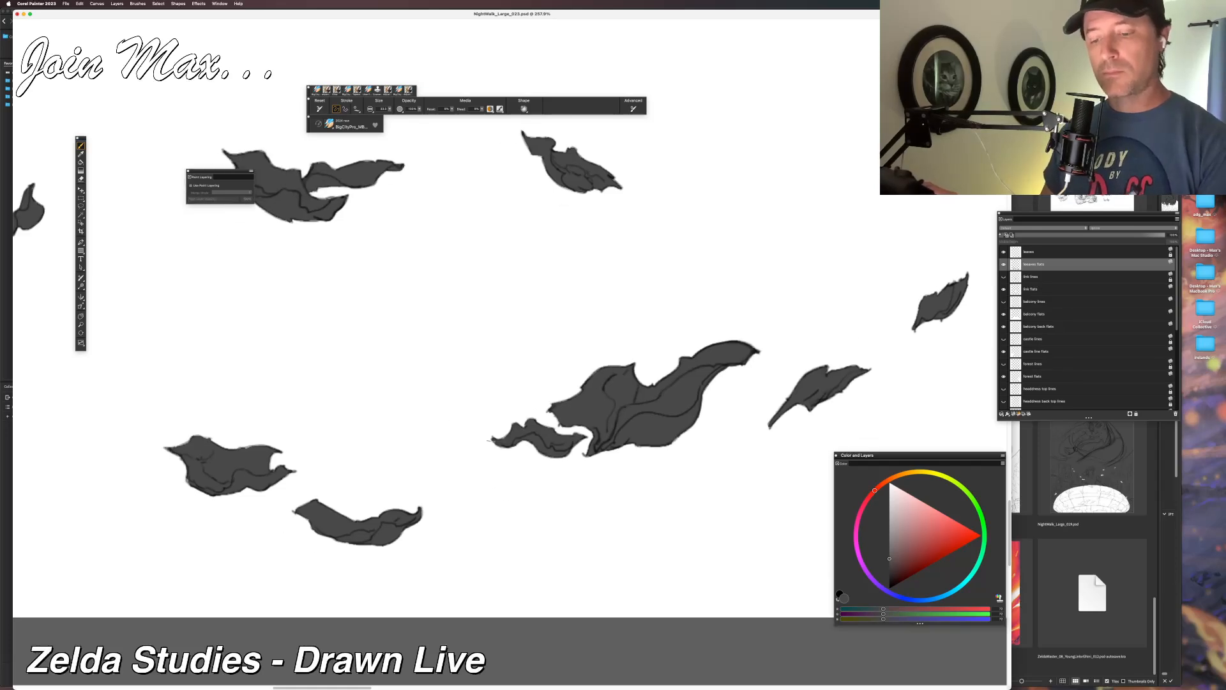
left_click_drag(480, 418, 405, 607)
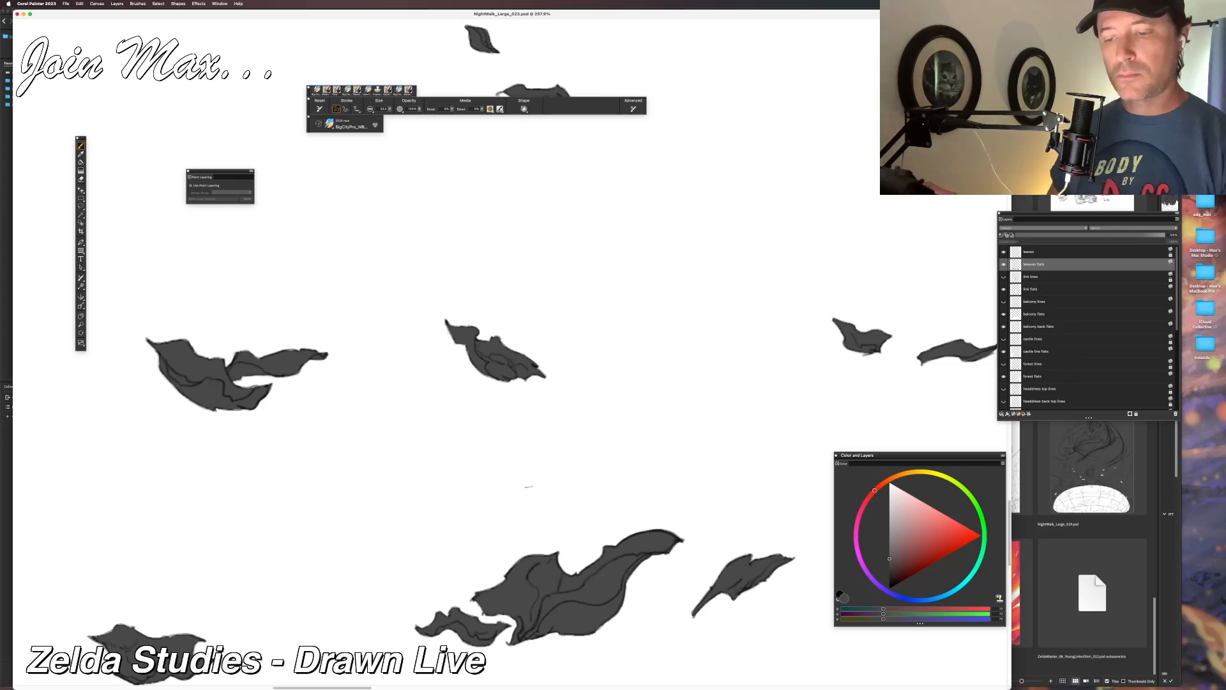
left_click_drag(292, 494, 527, 474)
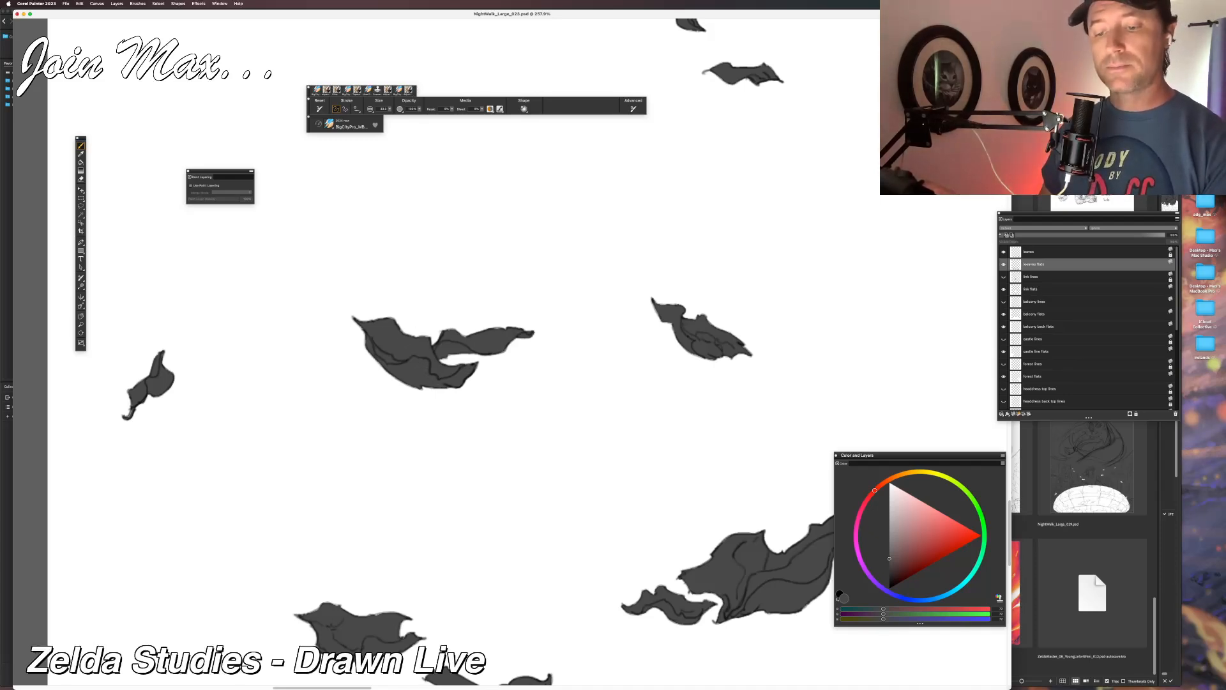
left_click_drag(375, 480, 444, 475)
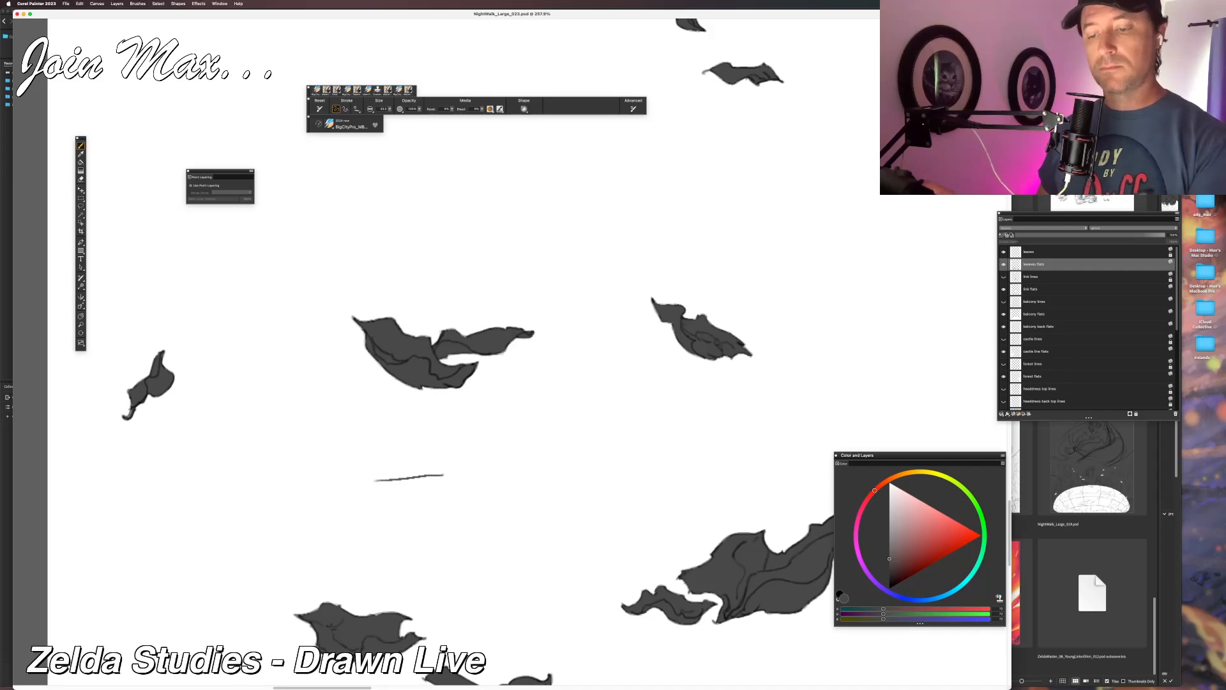
left_click_drag(389, 545, 424, 416)
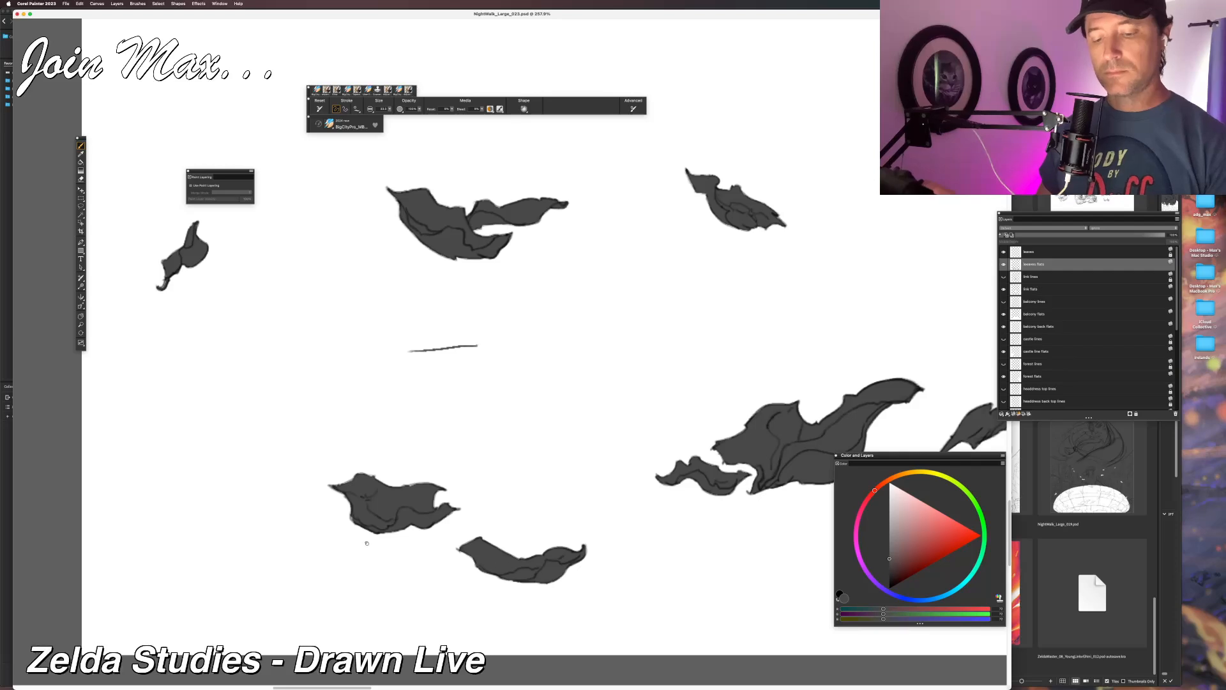
left_click_drag(389, 548, 428, 535)
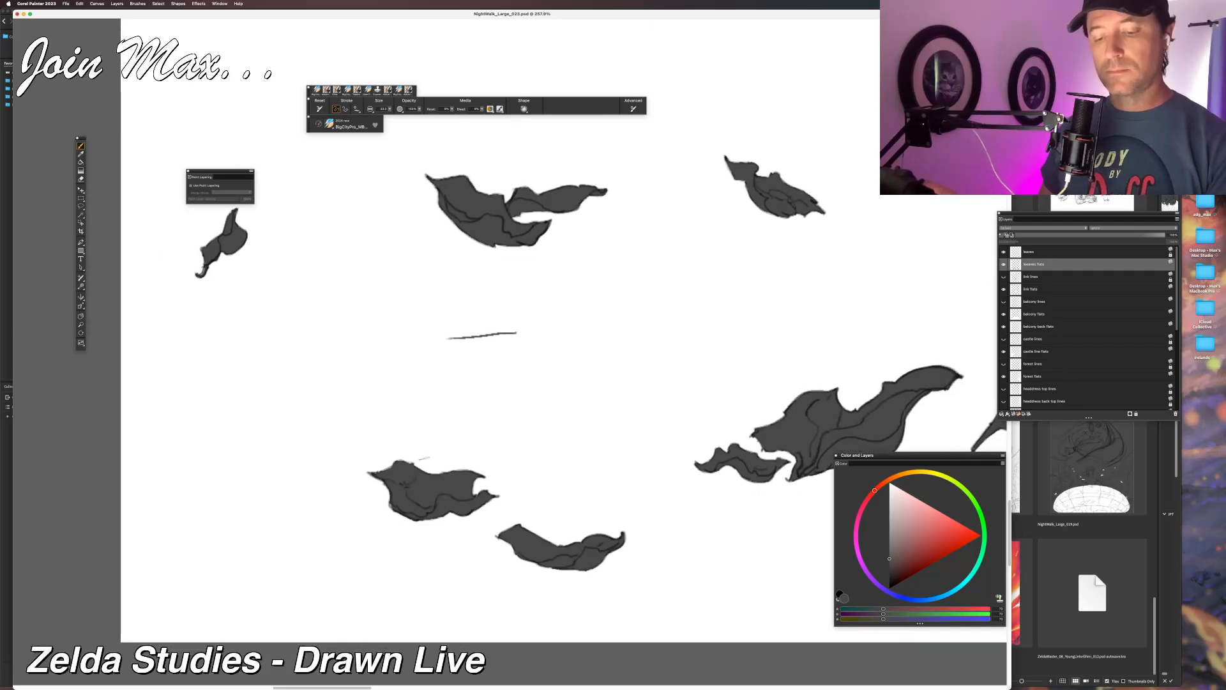
left_click_drag(395, 495, 421, 530)
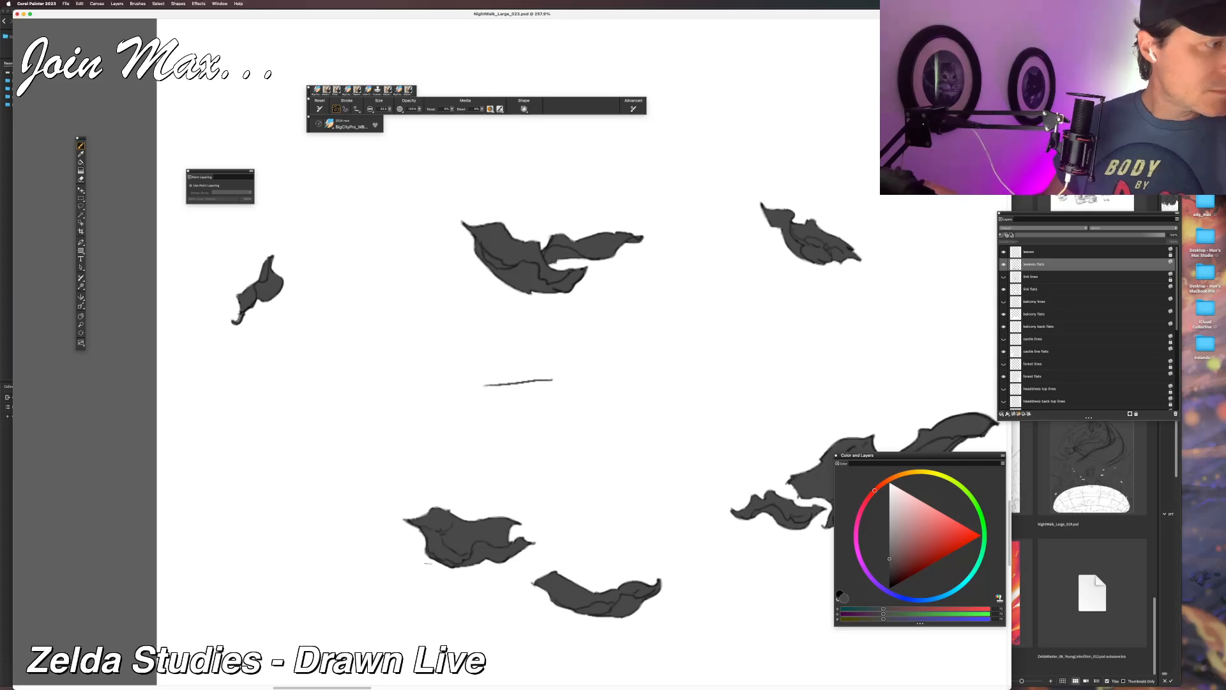
left_click_drag(287, 399, 370, 455)
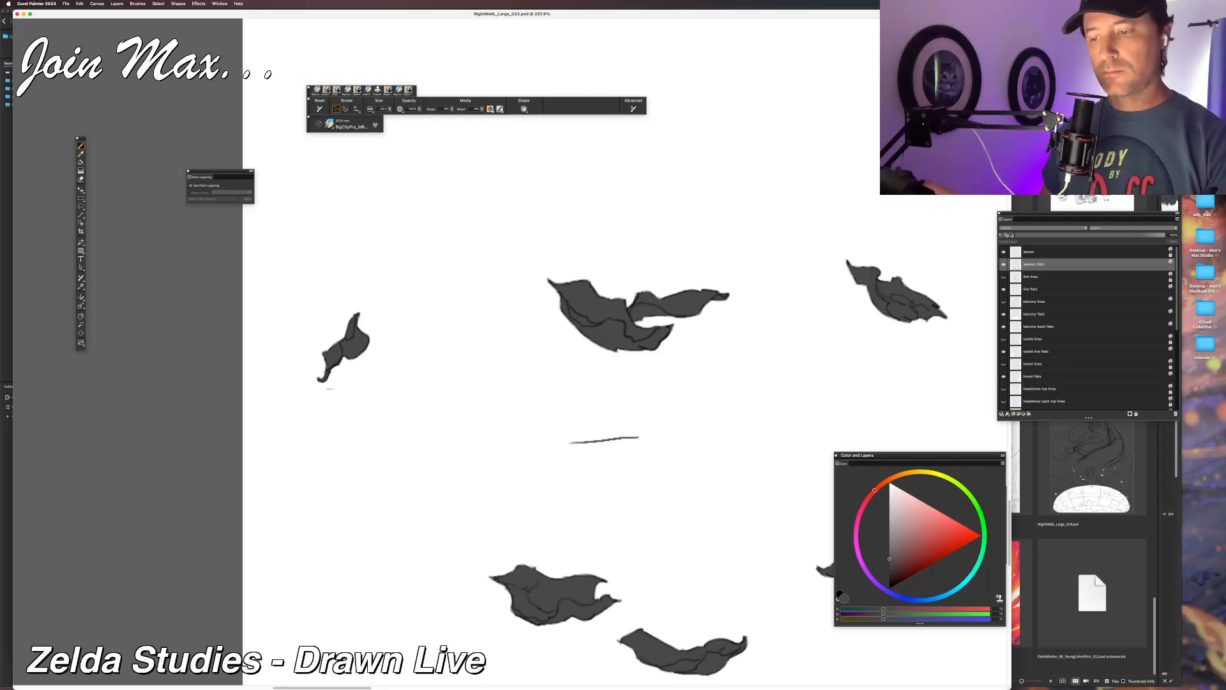
Lasso the stray short line between the leaves and delete it from the leaves flats layer.
key("super+minus")
left_click_drag(543, 415, 407, 349)
key("super+minus")
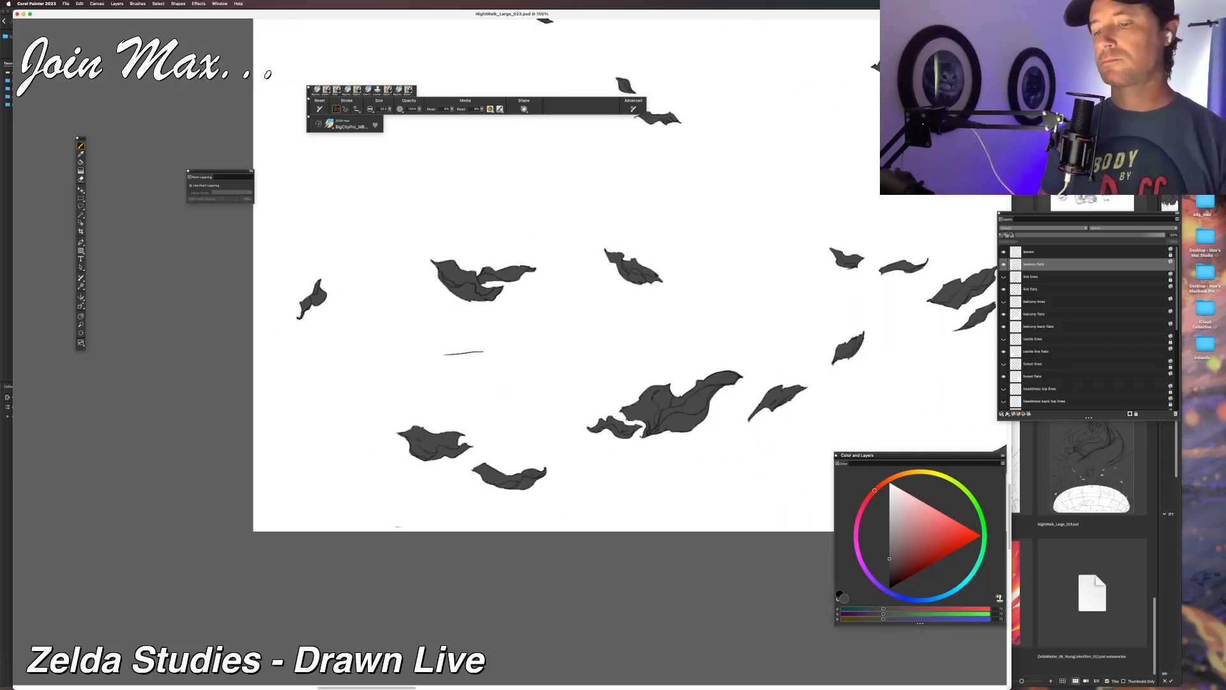
key("l")
left_click_drag(490, 340, 495, 337)
key("Delete")
key("super+d")
mouse_move(526, 471)
left_mouse_down()
mouse_move(410, 517)
mouse_move(393, 571)
left_mouse_up()
key("b")
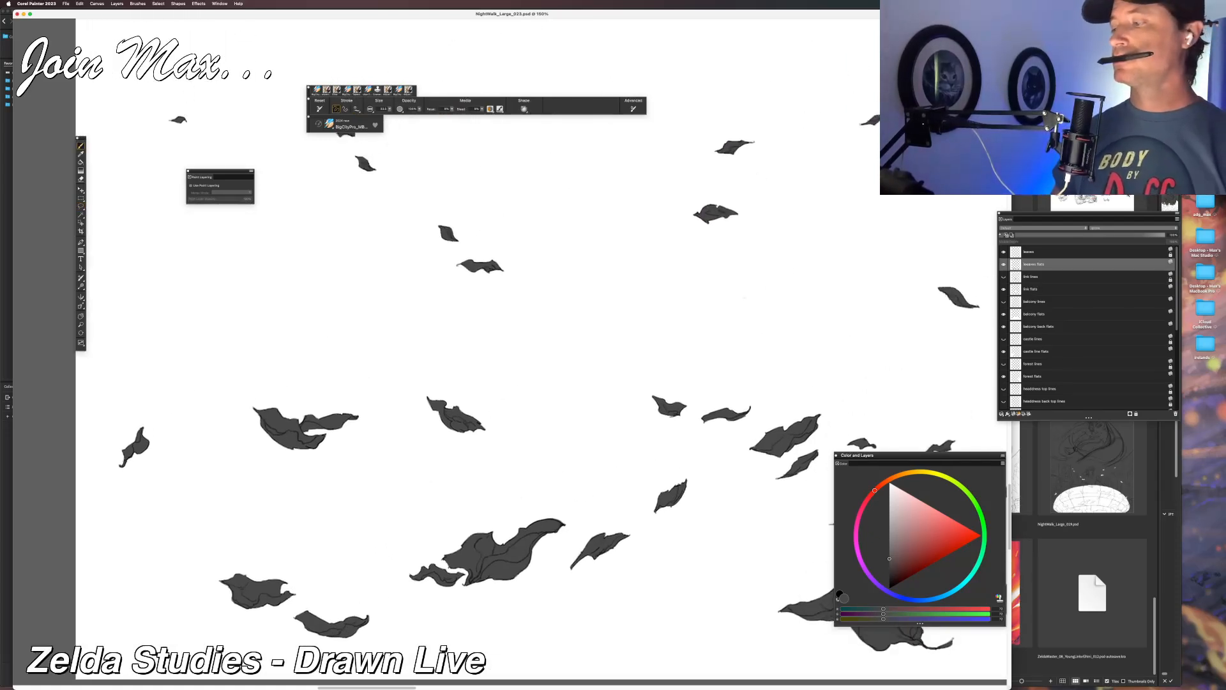
Fill the figure's silhouette on the link flats layer with dark grey and show the link lines layer.
left_click(1031, 289)
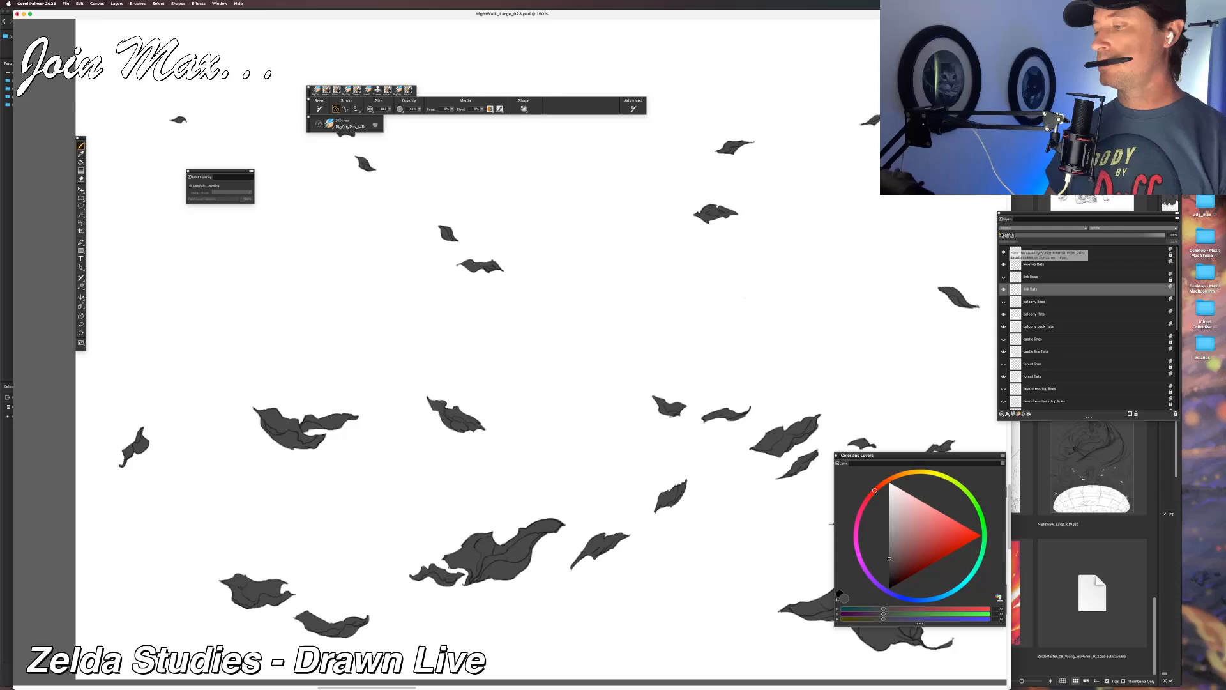
key("super+z")
left_click_drag(637, 230, 596, 320)
left_click(1003, 277)
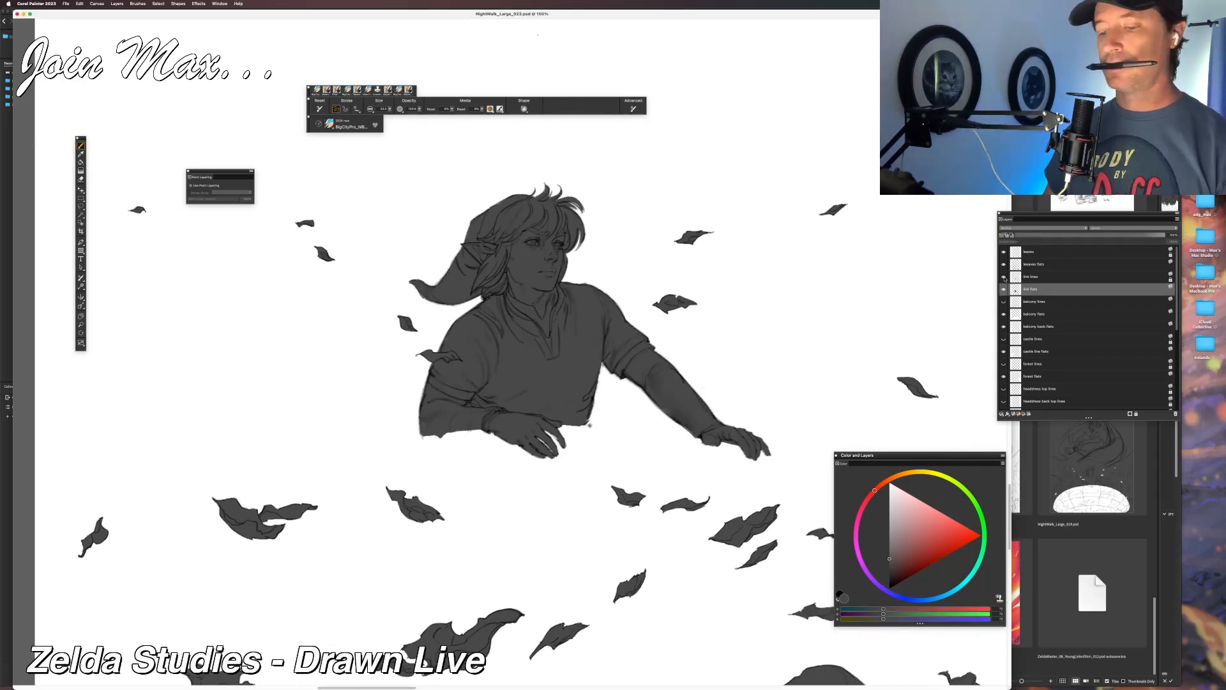
scroll(663, 296, "up", 3)
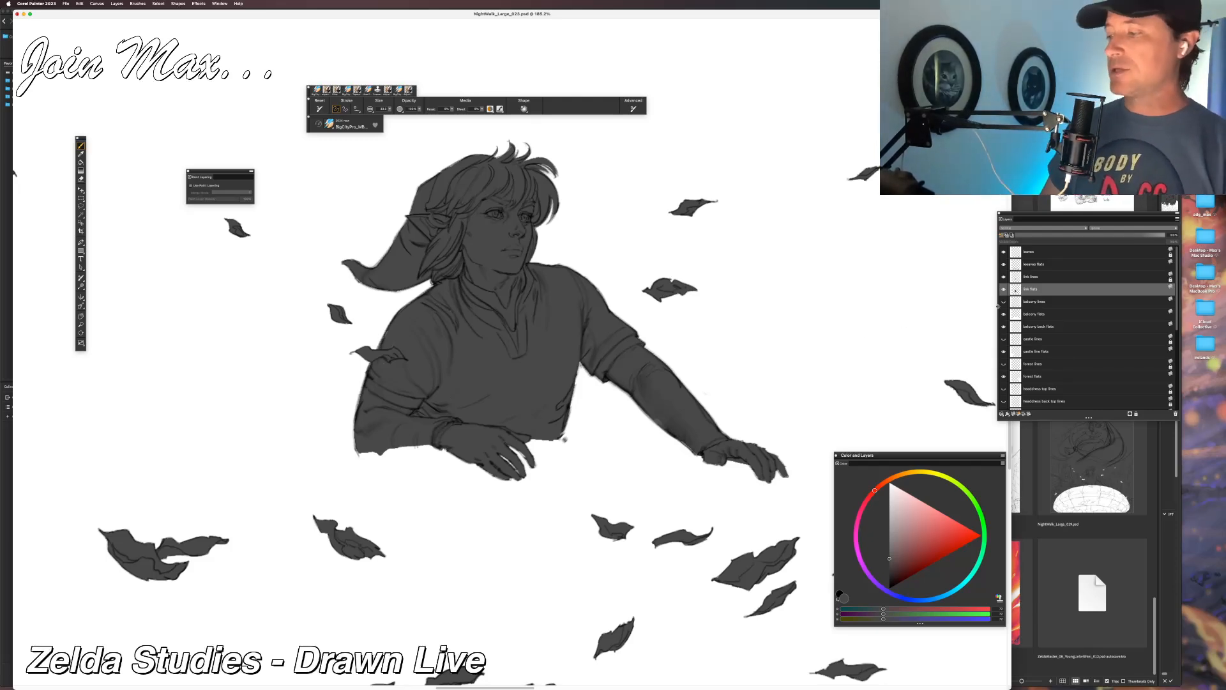
Show the balcony lines layer and check the figure against it by toggling the link flats and link lines layers.
left_click(1004, 303)
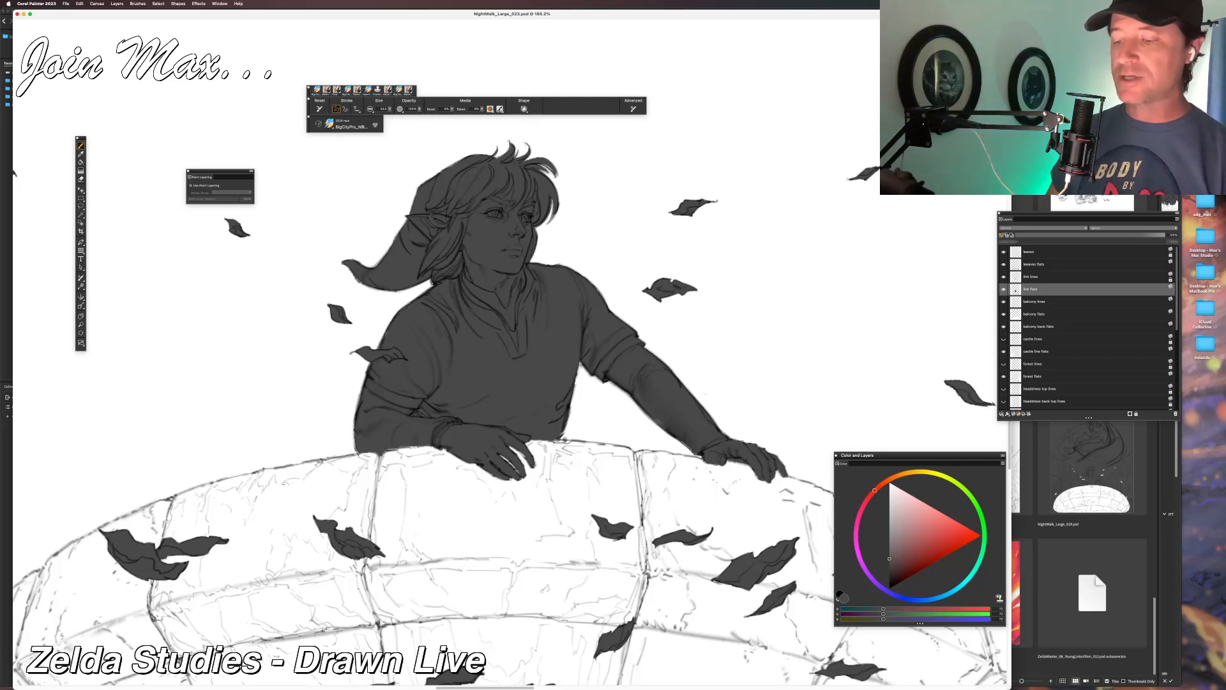
left_click(1004, 290)
left_click(1004, 290)
left_click(1004, 277)
left_click(1004, 276)
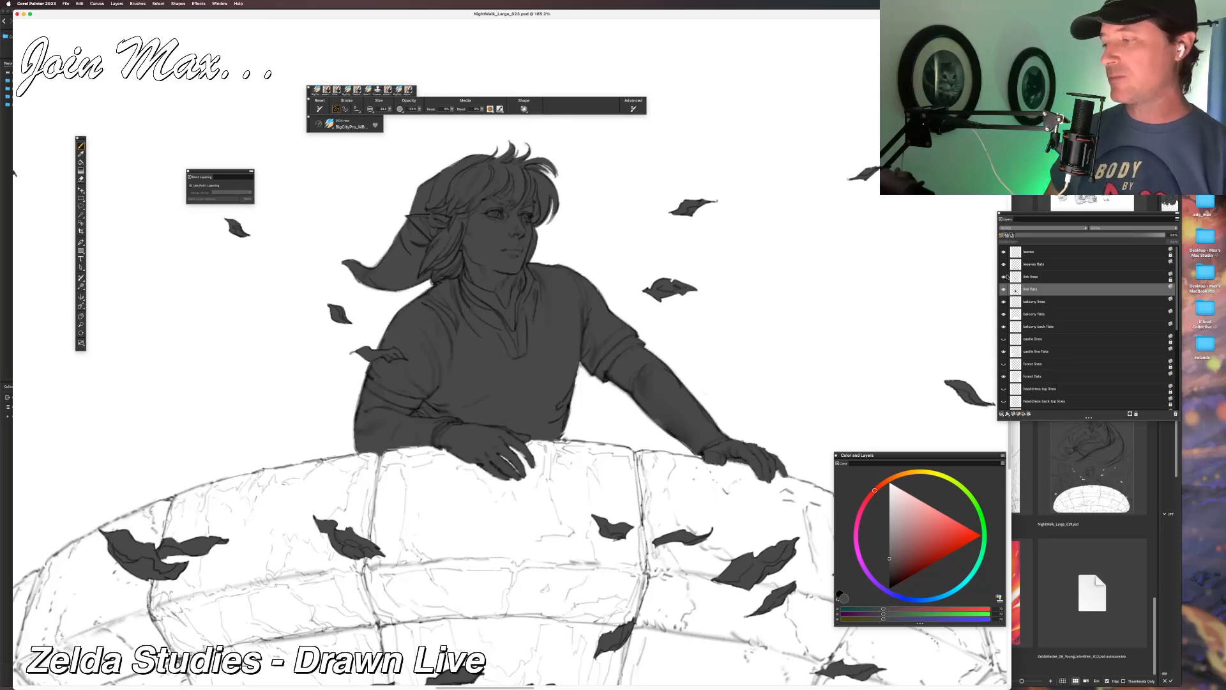
Lasso both of the figure's hands resting on the balcony, working on the link lines layer.
left_click(1022, 278)
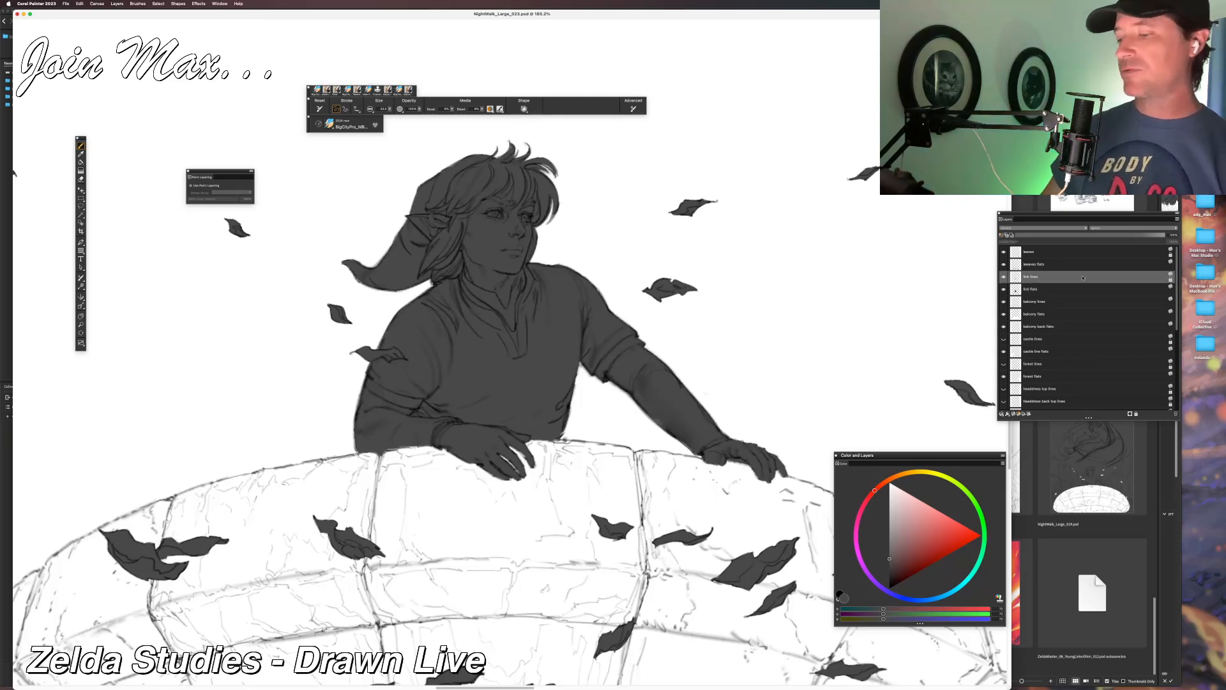
key("l")
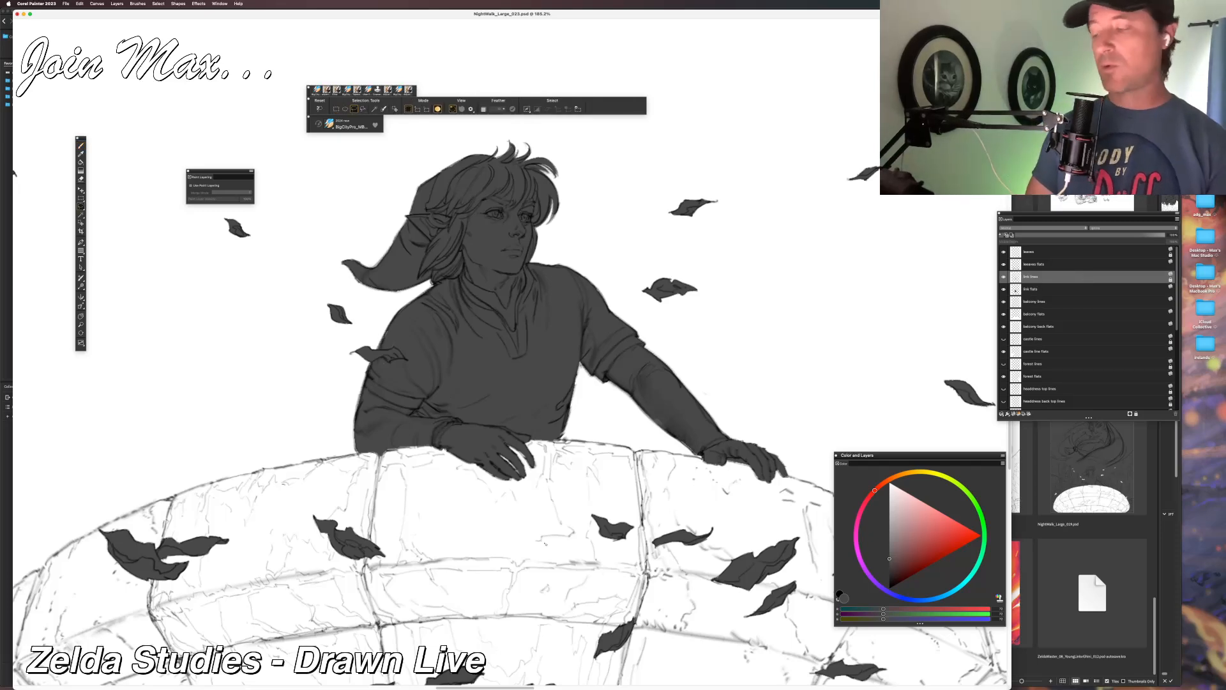
mouse_move(555, 481)
left_mouse_down()
mouse_move(476, 499)
mouse_move(433, 437)
left_mouse_up()
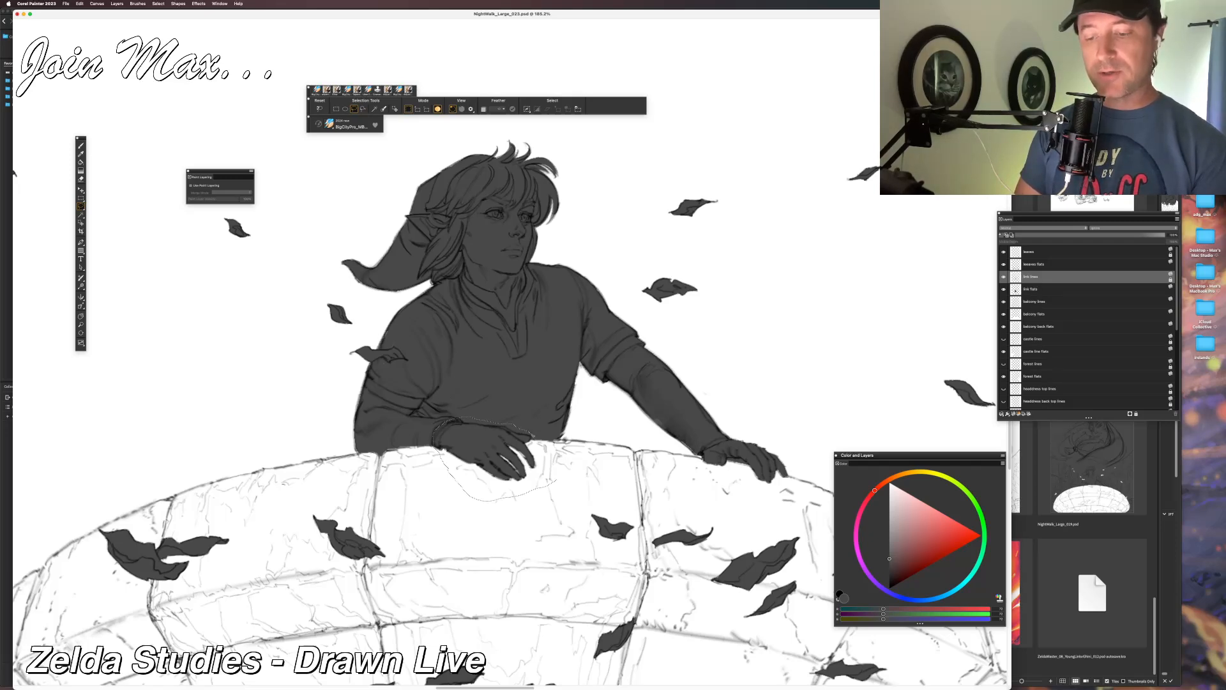
scroll(548, 471, "right", 5)
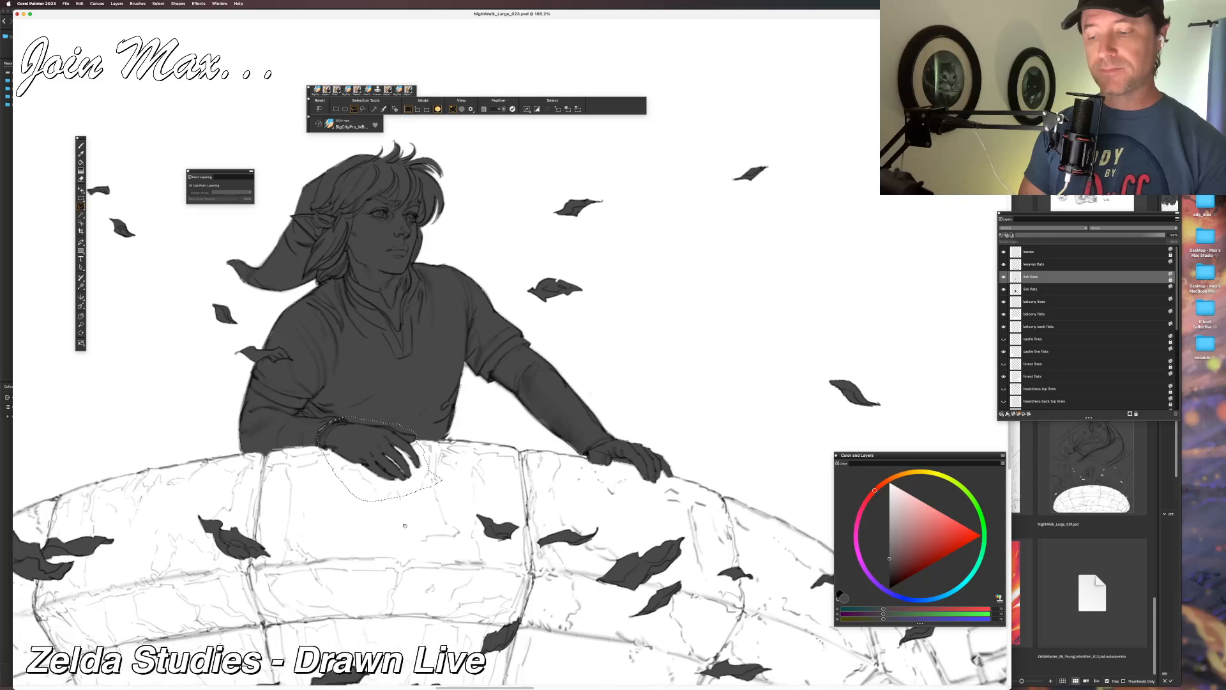
mouse_move(548, 470)
left_mouse_down()
mouse_move(530, 462)
mouse_move(560, 442)
mouse_move(611, 452)
mouse_move(615, 504)
mouse_move(561, 481)
left_mouse_up()
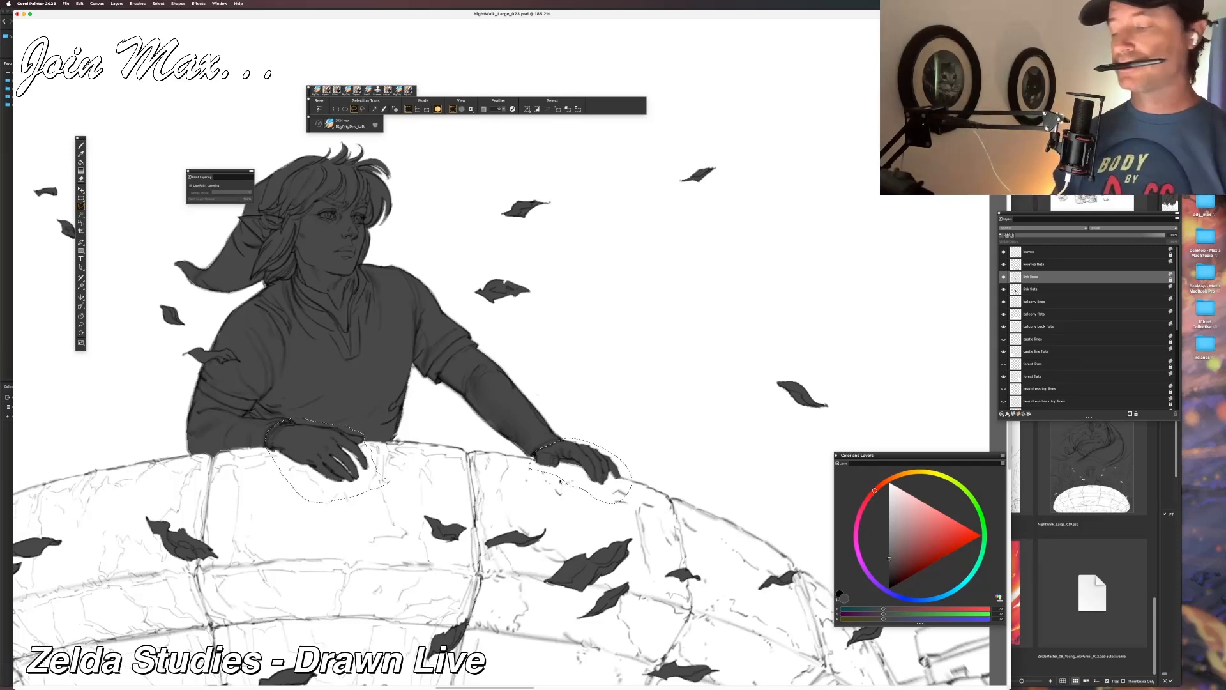
Unlock the link lines layer, then cut the selected hand lines and paste them in place as a new layer.
key("super+x")
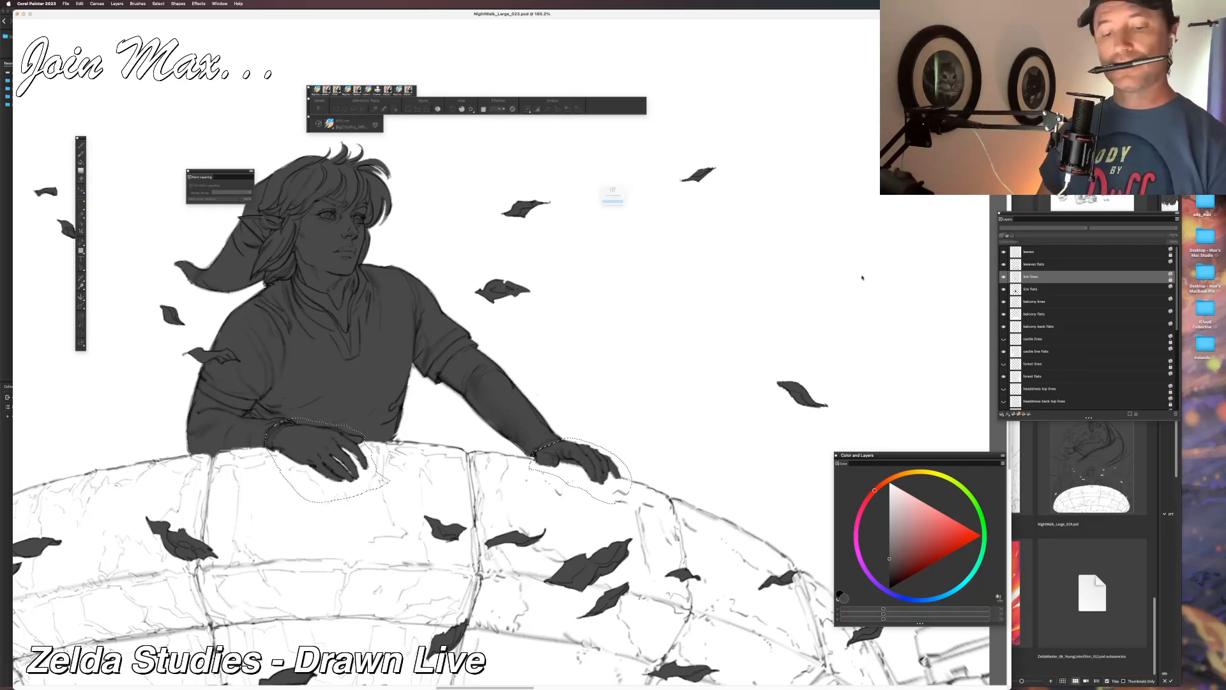
left_click(613, 217)
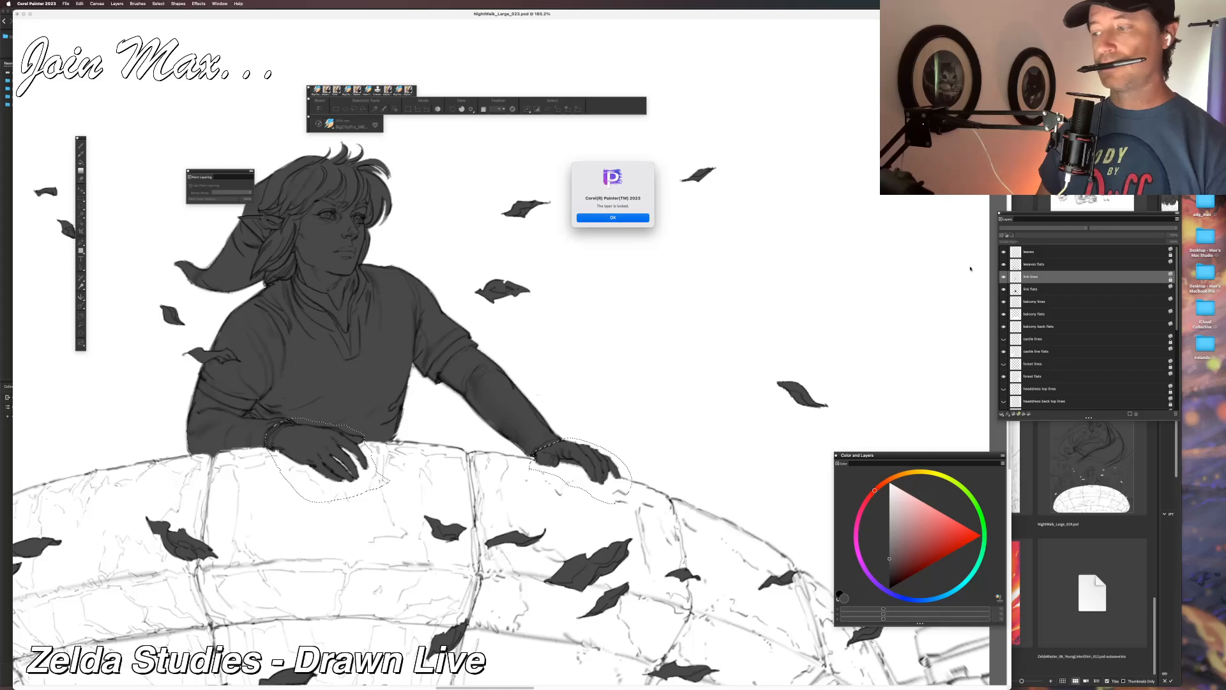
left_click(1038, 264)
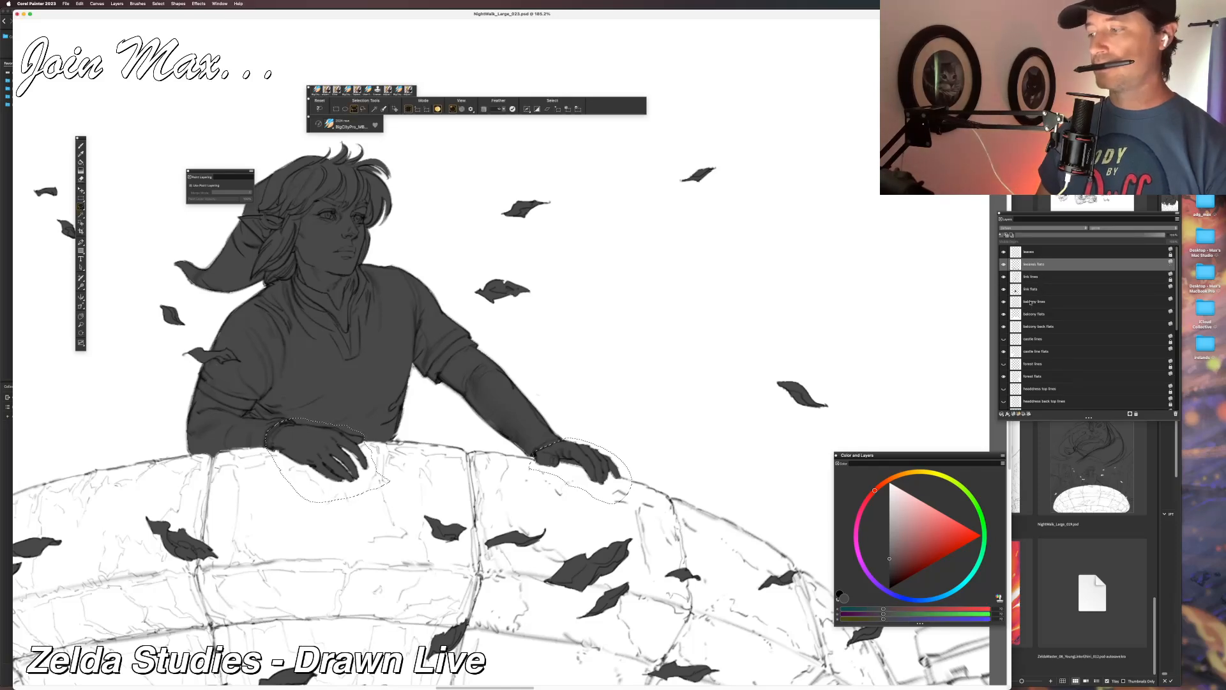
left_click(1139, 273)
key("super+x")
key("super+shift+v")
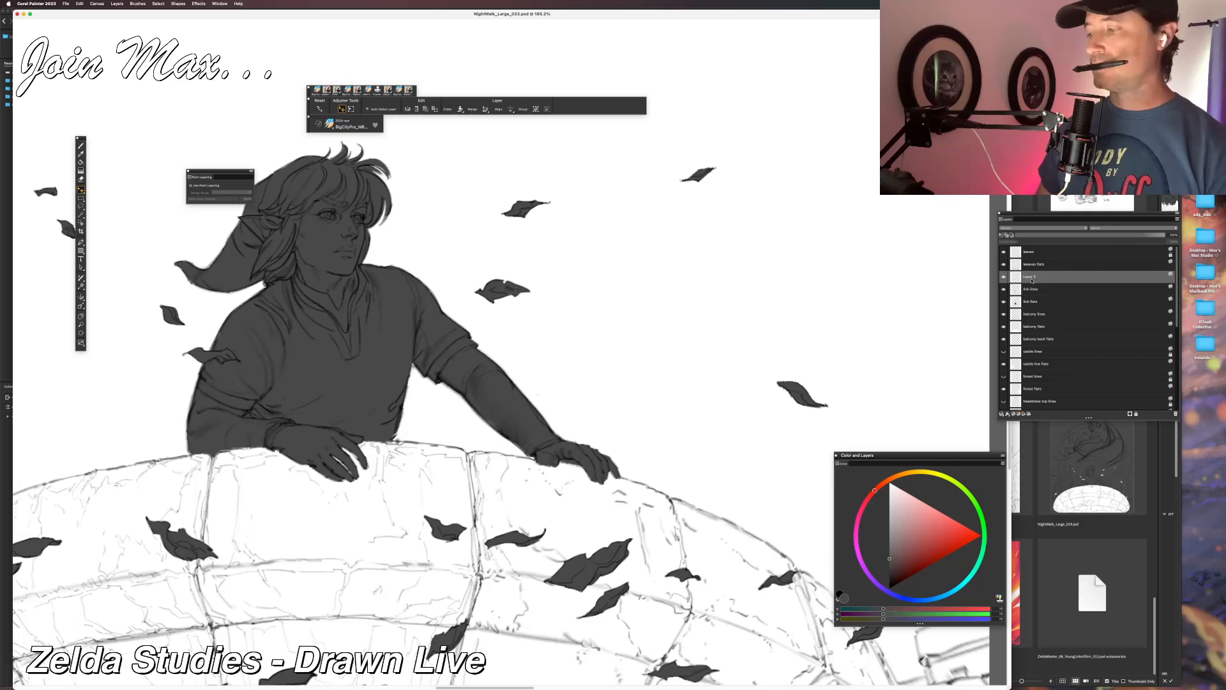
Rename the pasted layer to "link hand lines".
double_click(1032, 277)
type("link hand lines")
key("Return")
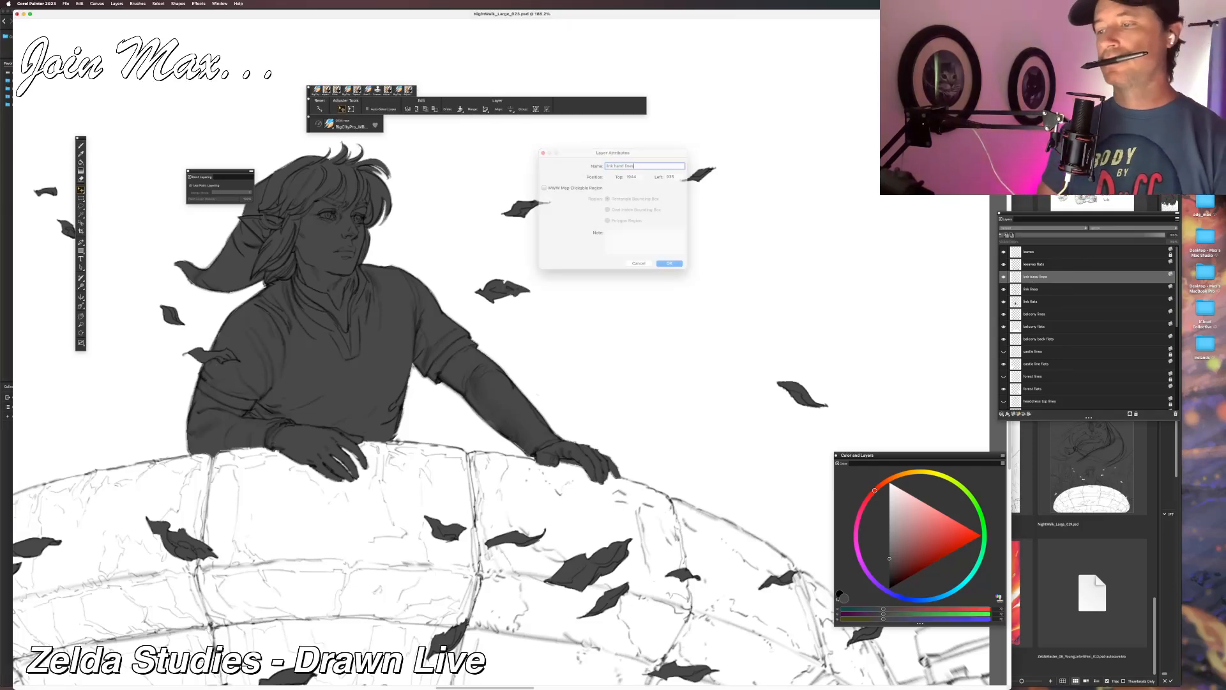
Lasso both of the figure's hands resting on the balcony, working on the link flats layer.
left_click(1054, 299)
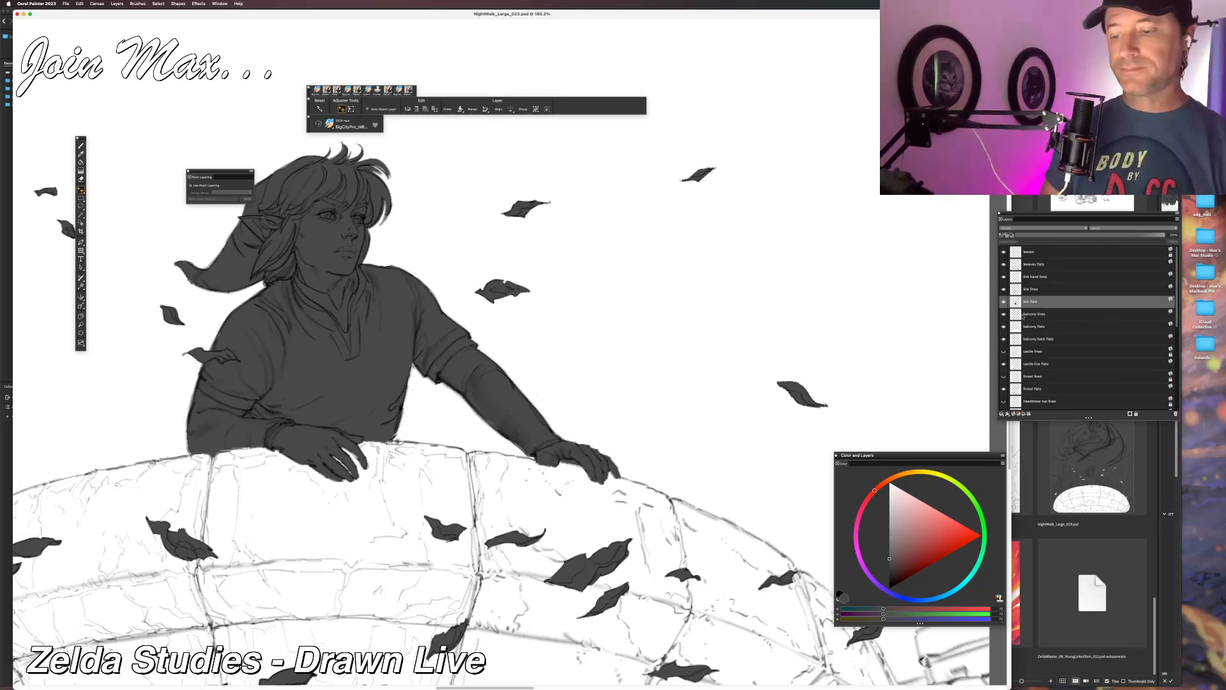
key("l")
left_click_drag(618, 501, 531, 470)
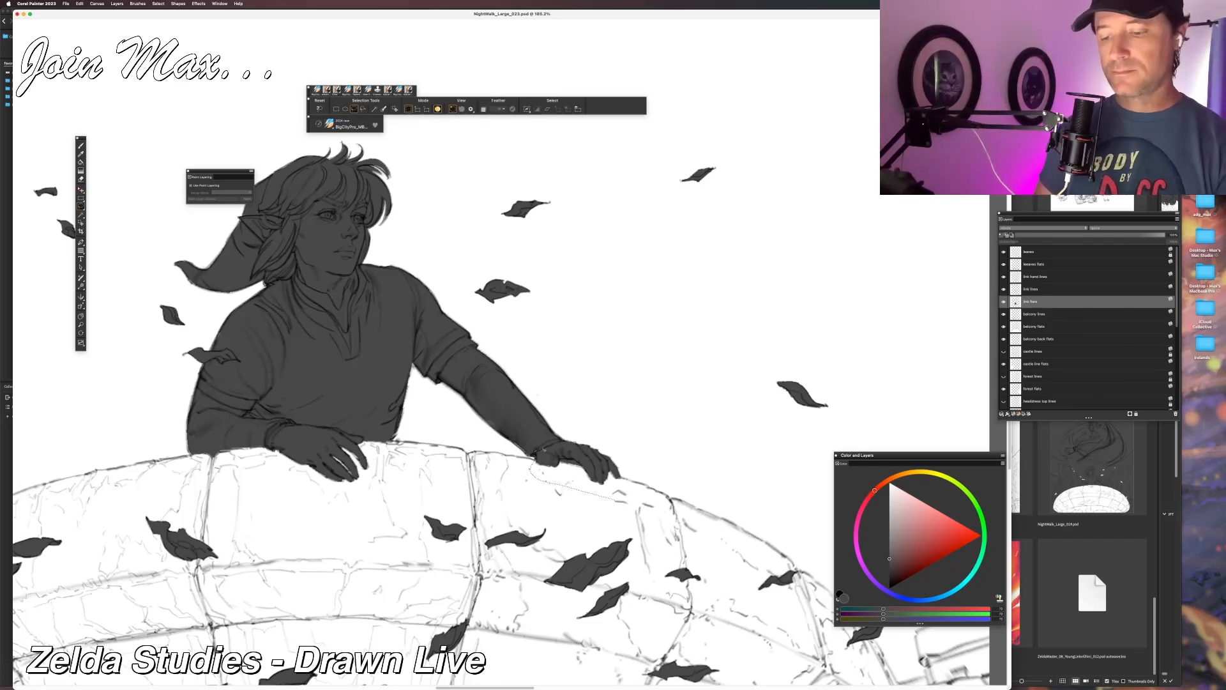
left_click_drag(531, 470, 617, 499)
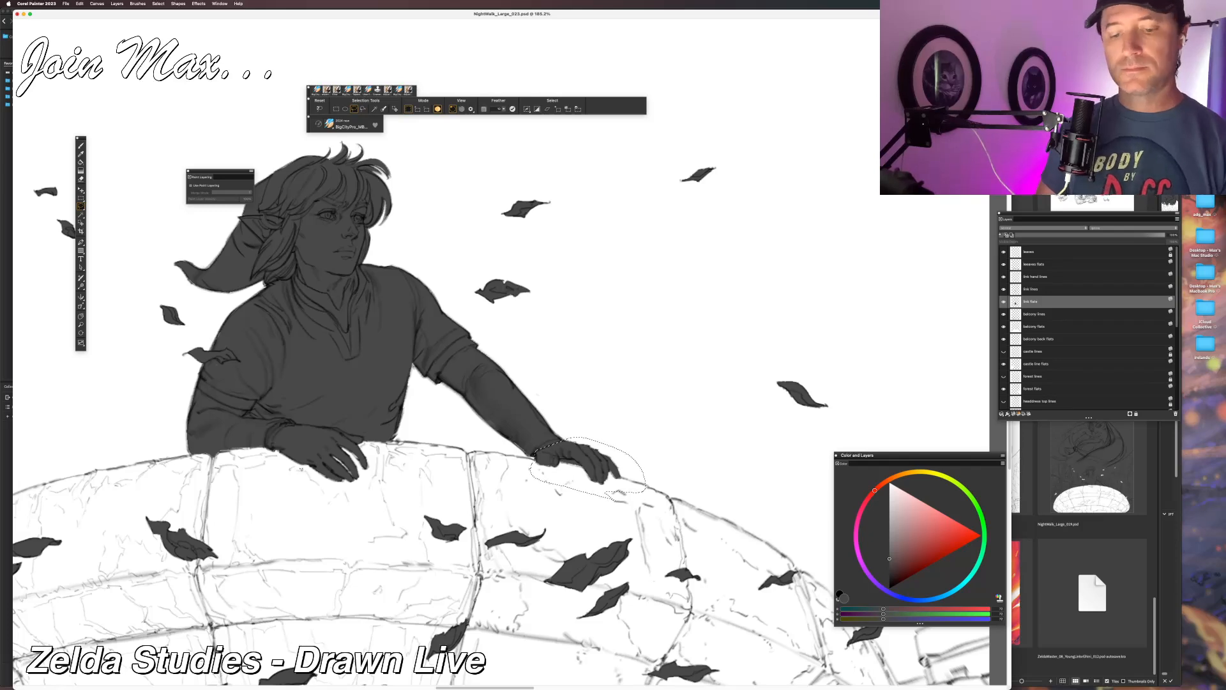
mouse_move(373, 482)
left_mouse_down()
mouse_move(285, 481)
mouse_move(267, 440)
mouse_move(305, 426)
left_mouse_up()
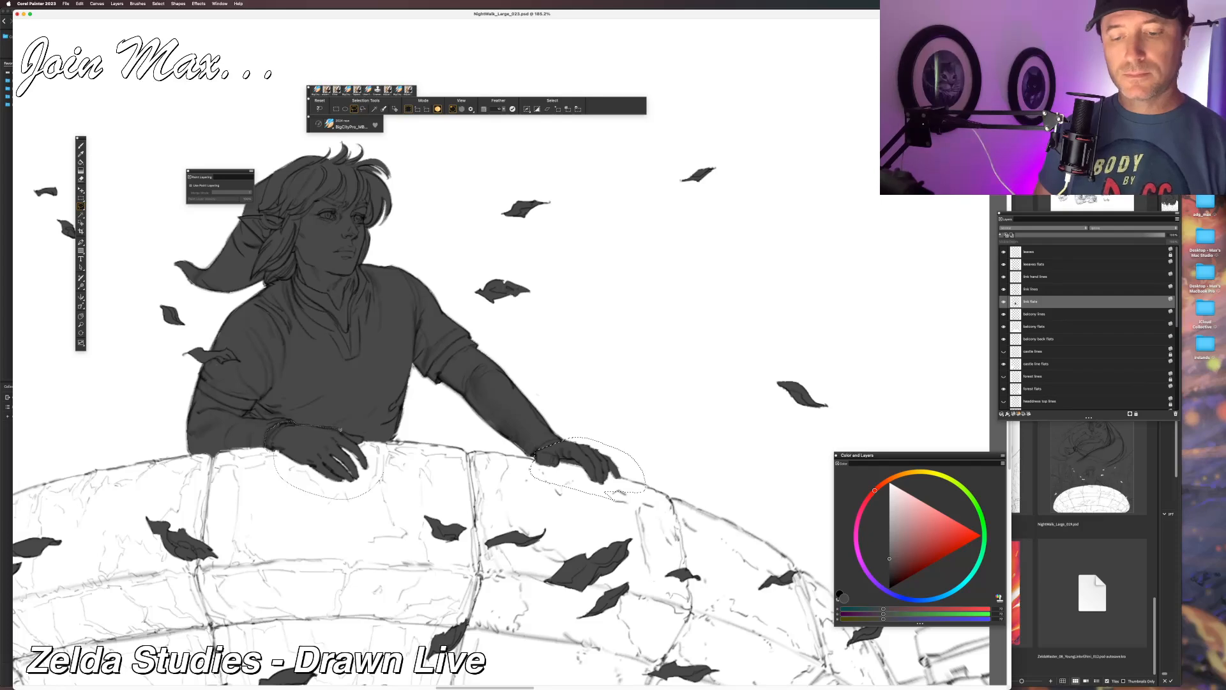
mouse_move(364, 438)
left_mouse_down()
mouse_move(399, 478)
mouse_move(383, 501)
left_mouse_up()
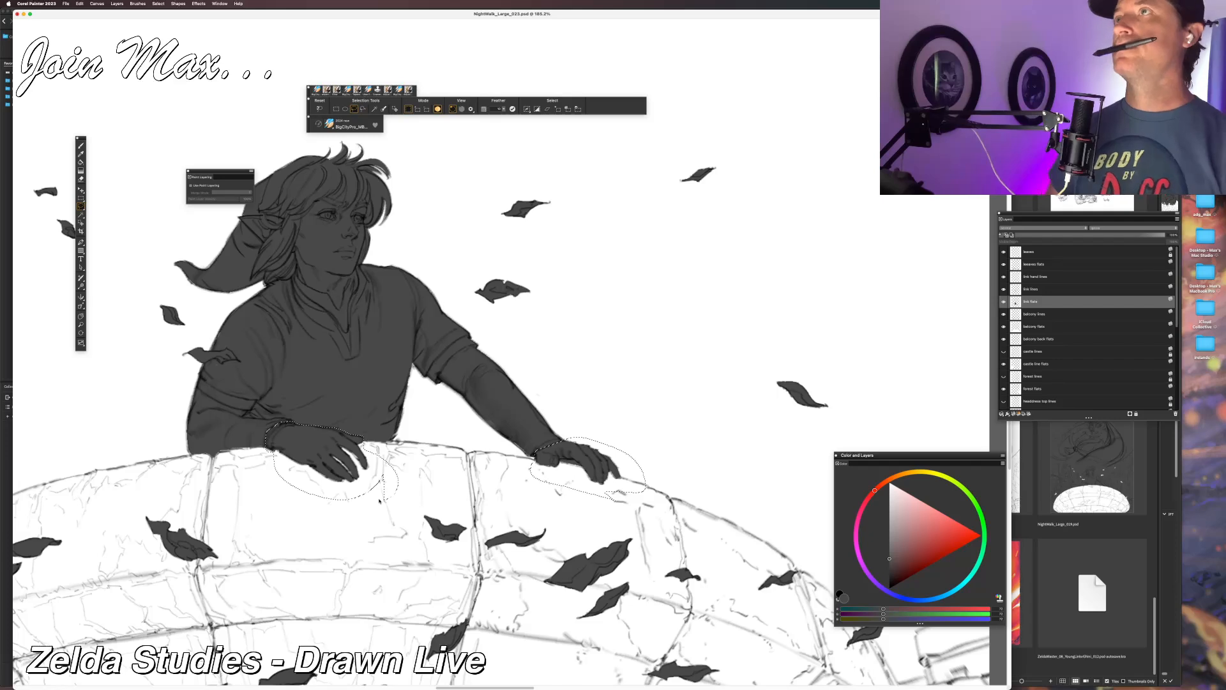
Copy the selected hand flats, paste them in place as a new layer and rename it "link hand fills".
key("super+c")
key("super+v")
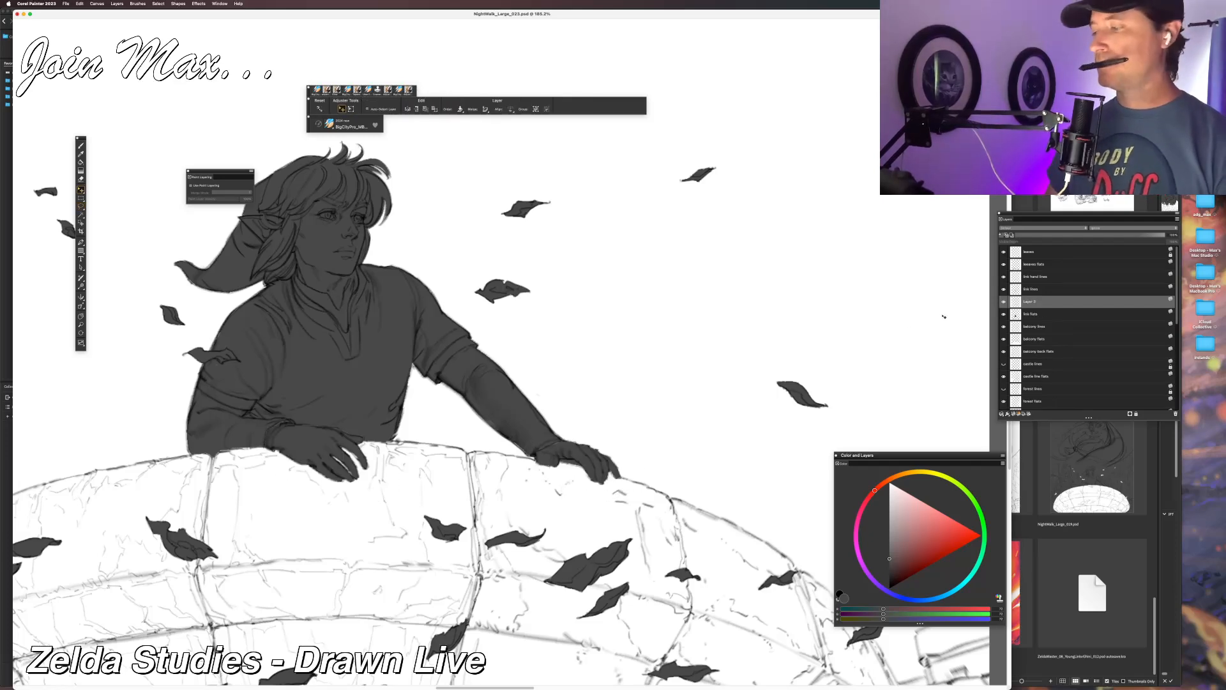
double_click(1031, 304)
type("link hand fill")
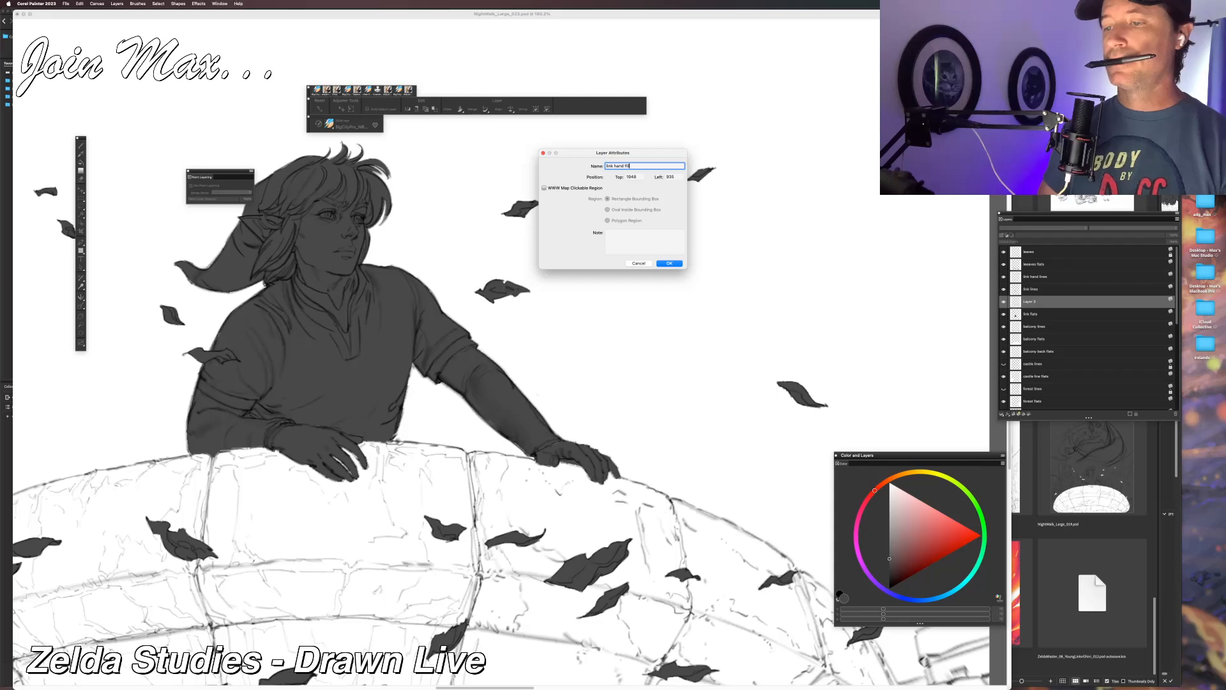
key("Return")
key("b")
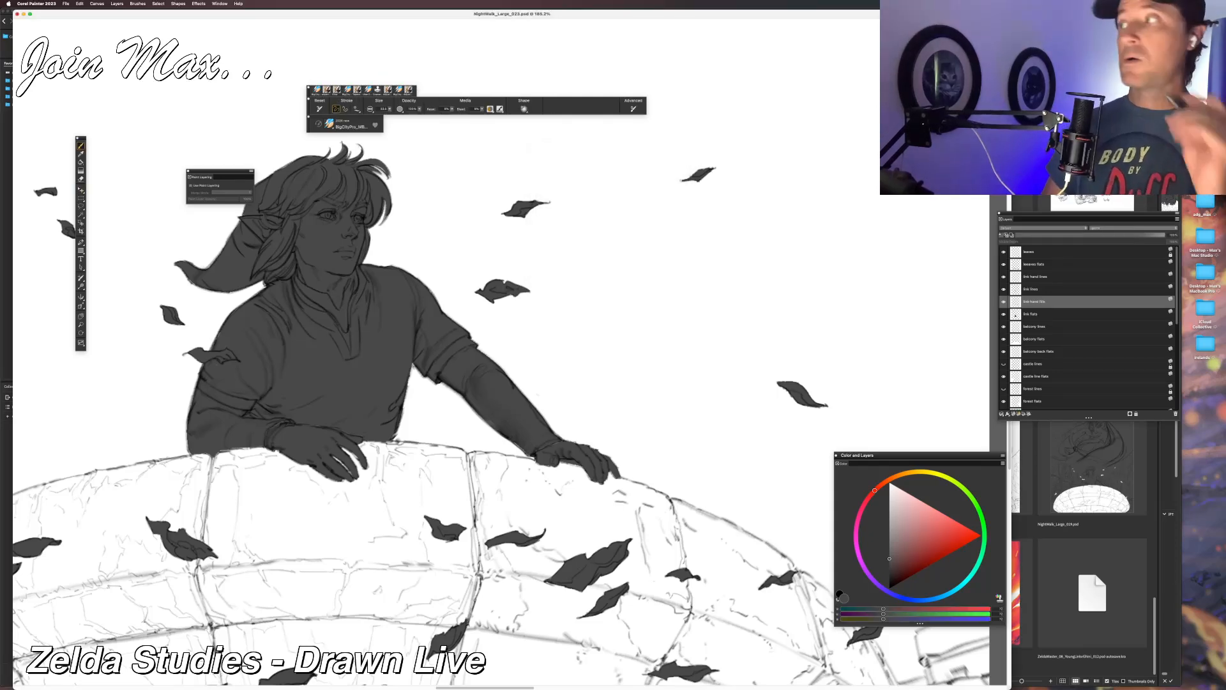
key("super+Tab")
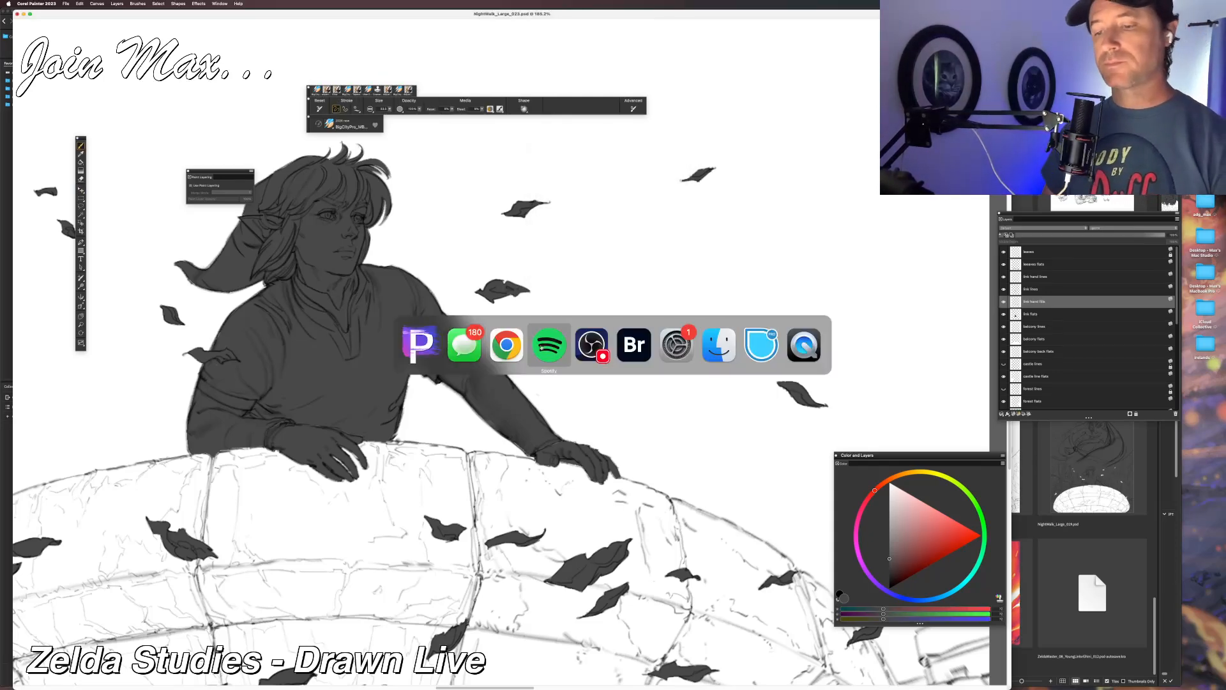
left_click(816, 59)
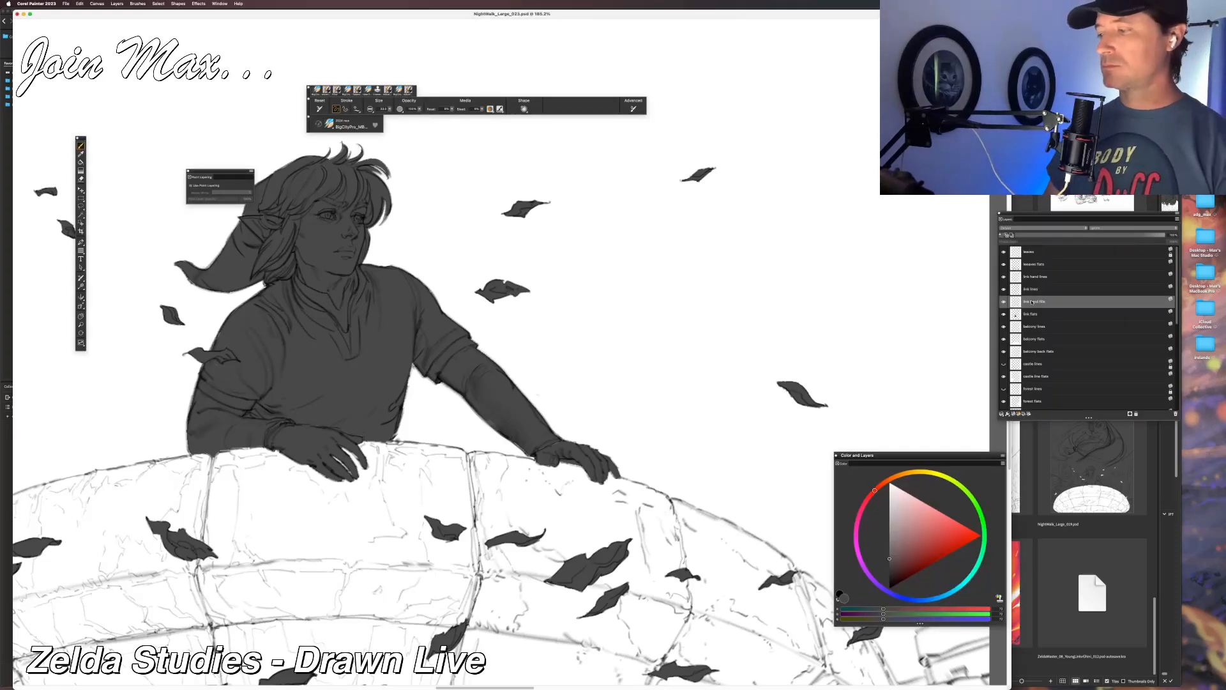
Move the link hand fills layer directly beneath link hand lines, and stack the balcony lines and balcony flats layers above link lines.
left_click_drag(1031, 289, 1028, 285)
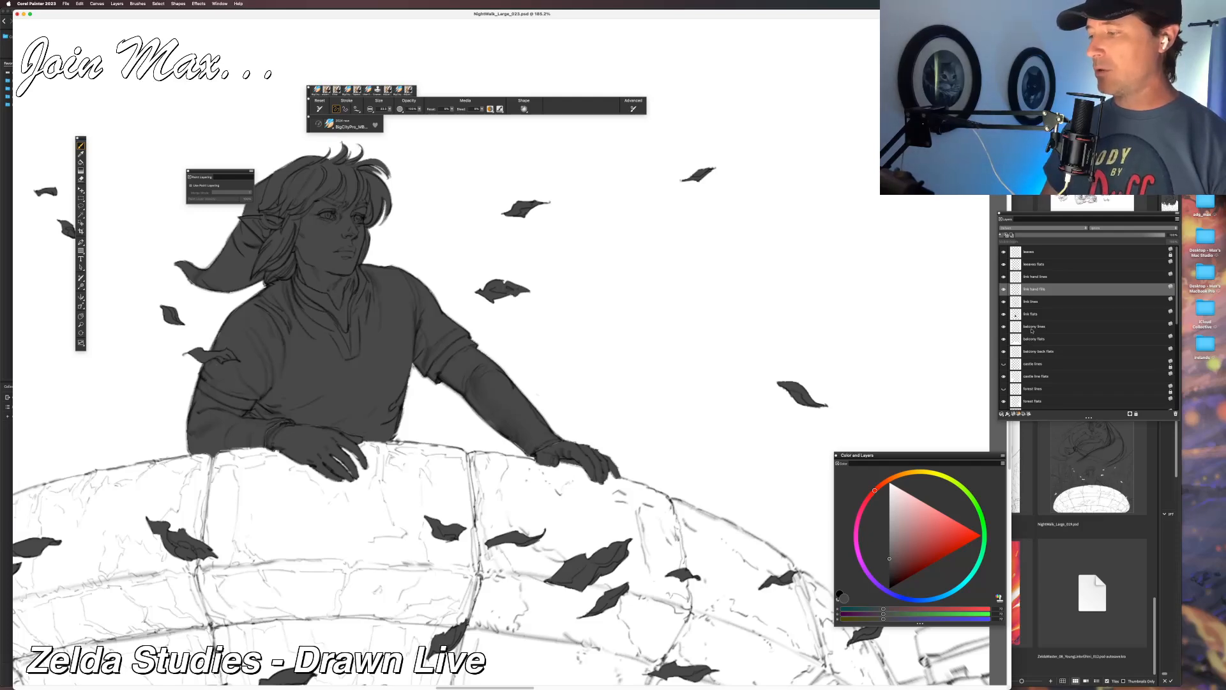
mouse_move(1031, 331)
left_mouse_down()
mouse_move(1028, 304)
mouse_move(1020, 313)
left_mouse_up()
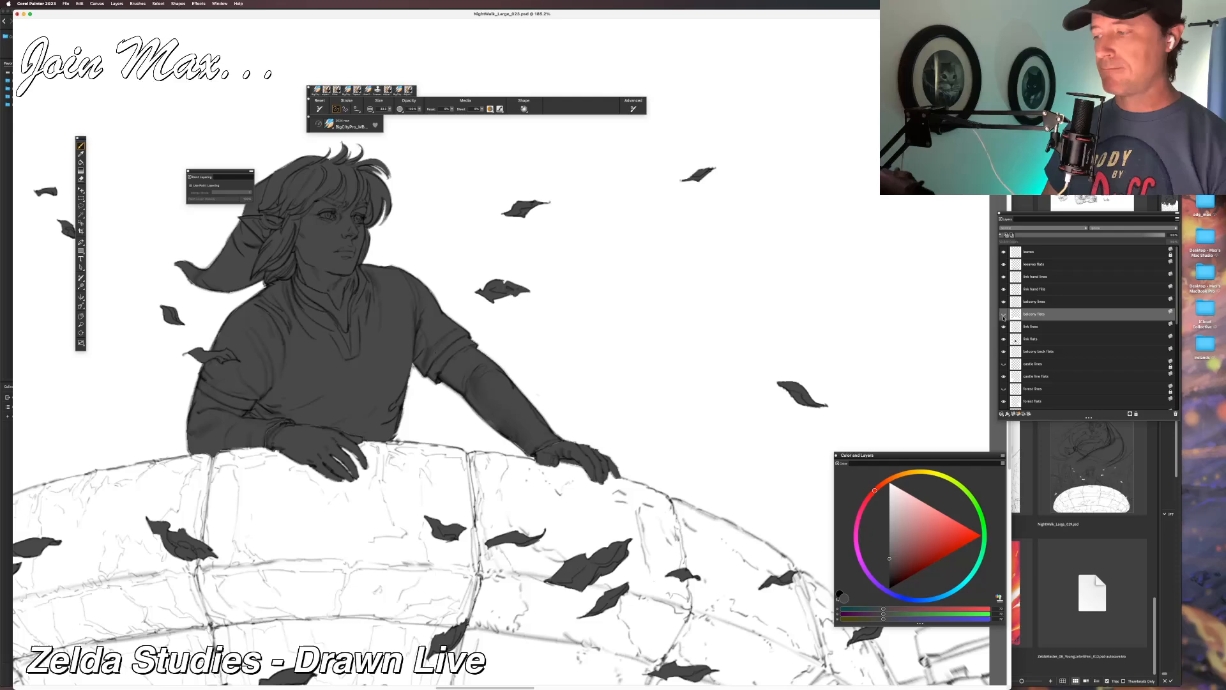
Hide the link flats, link lines and balcony lines layers to inspect the separated hands, with the link hand fills layer selected.
left_click(1004, 339)
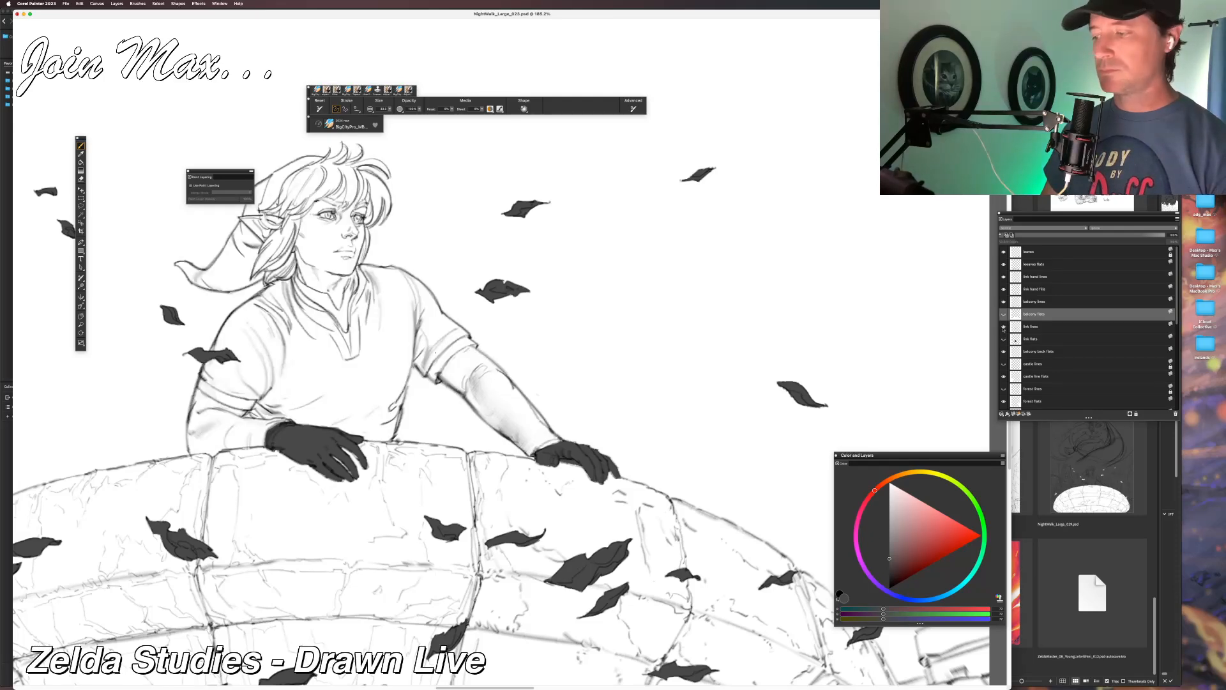
left_click(1003, 327)
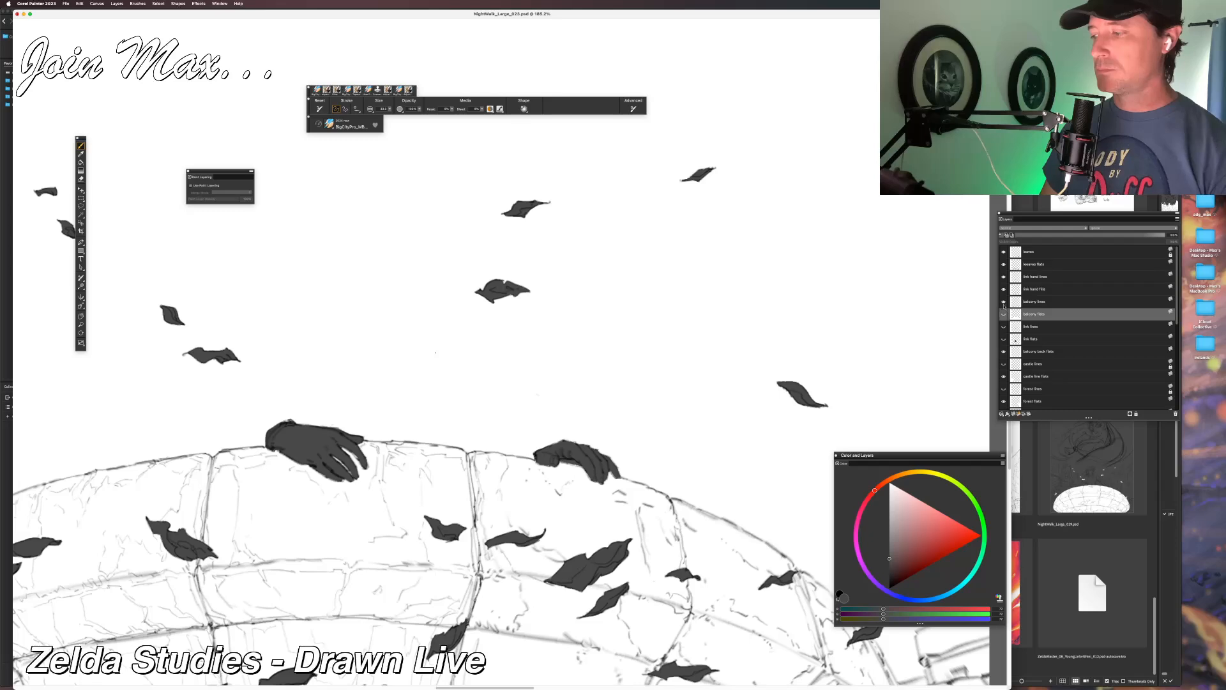
left_click(1003, 302)
left_click(1012, 291)
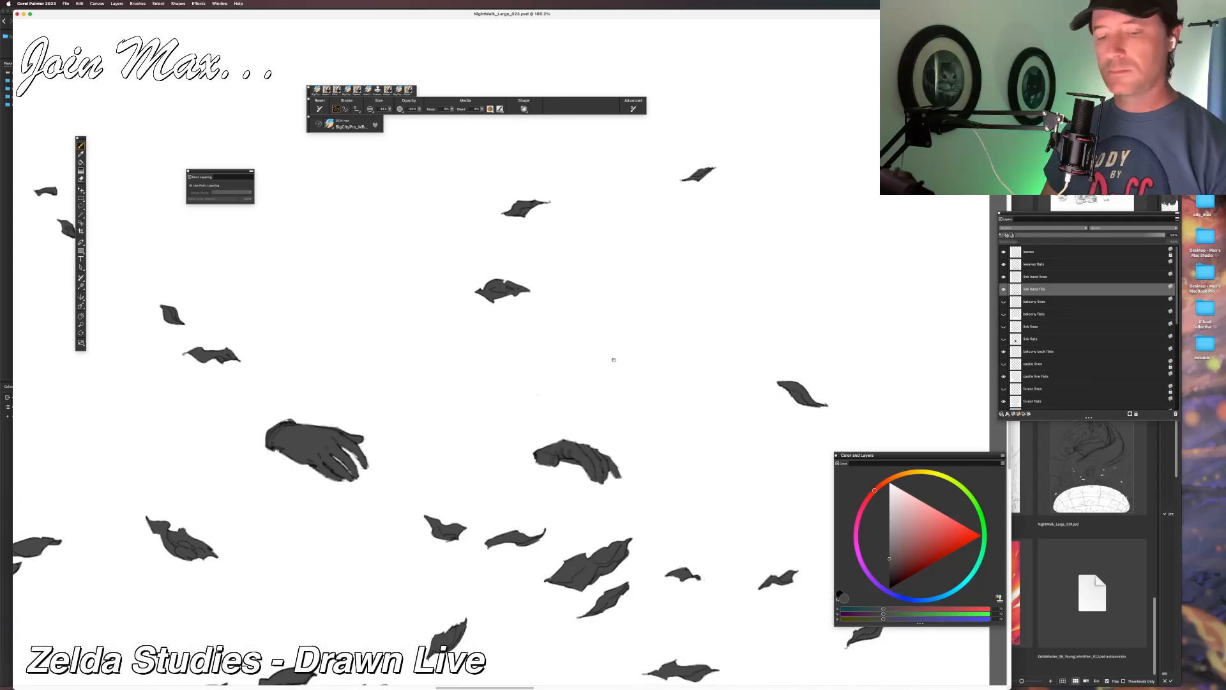
scroll(606, 367, "up", 5)
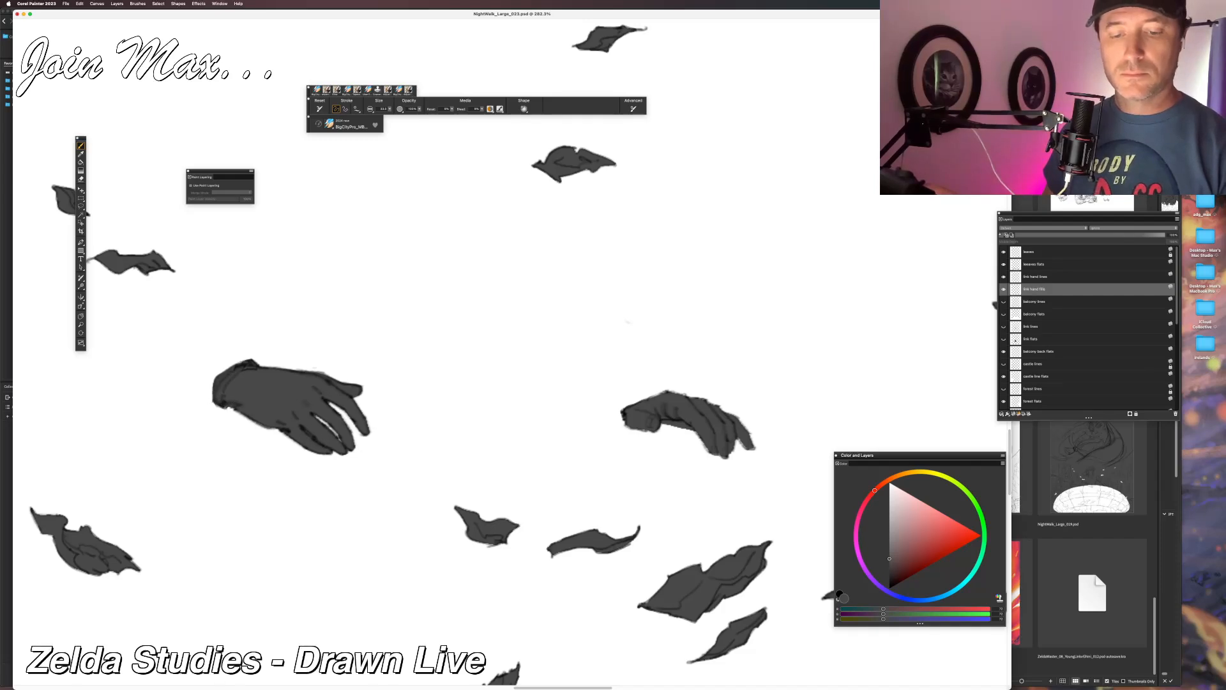
left_click_drag(509, 498, 203, 439)
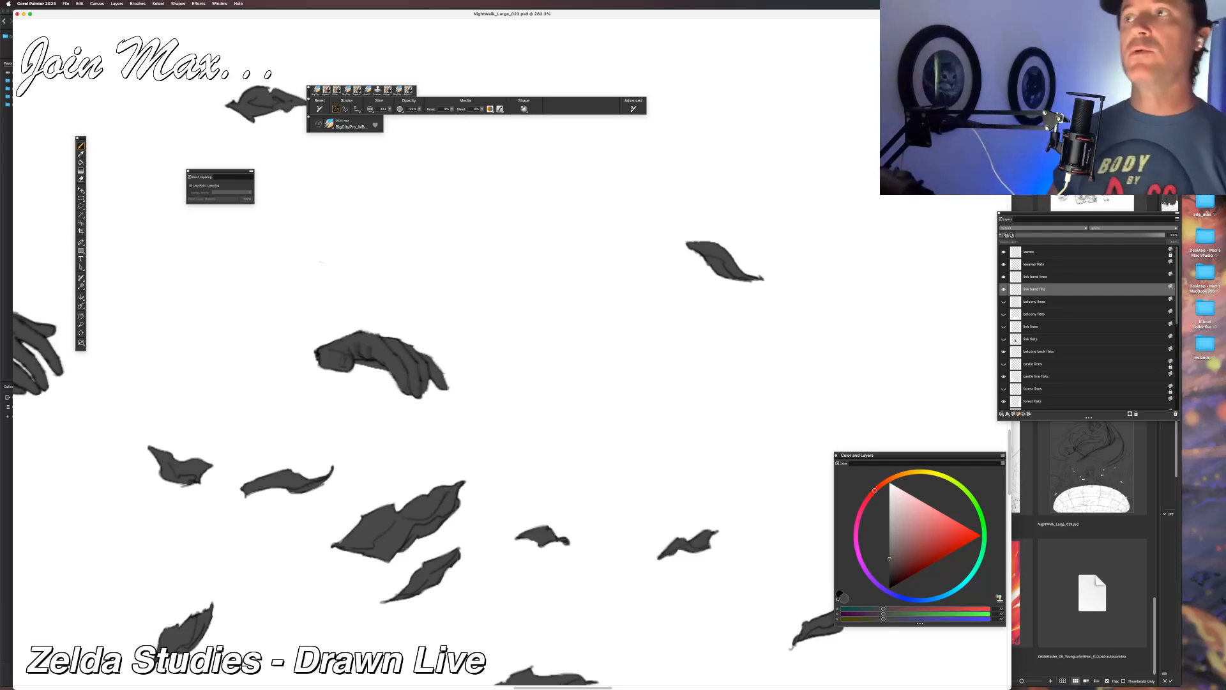
key("super+Tab")
key("super+Tab")
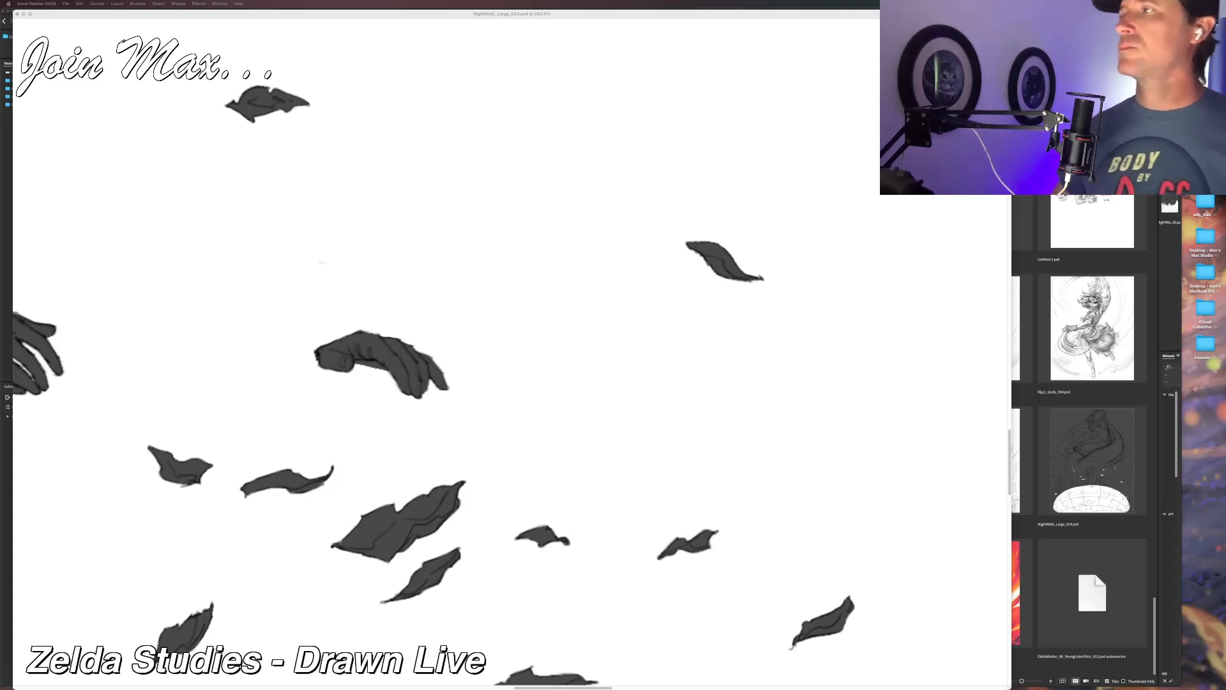
left_click(498, 17)
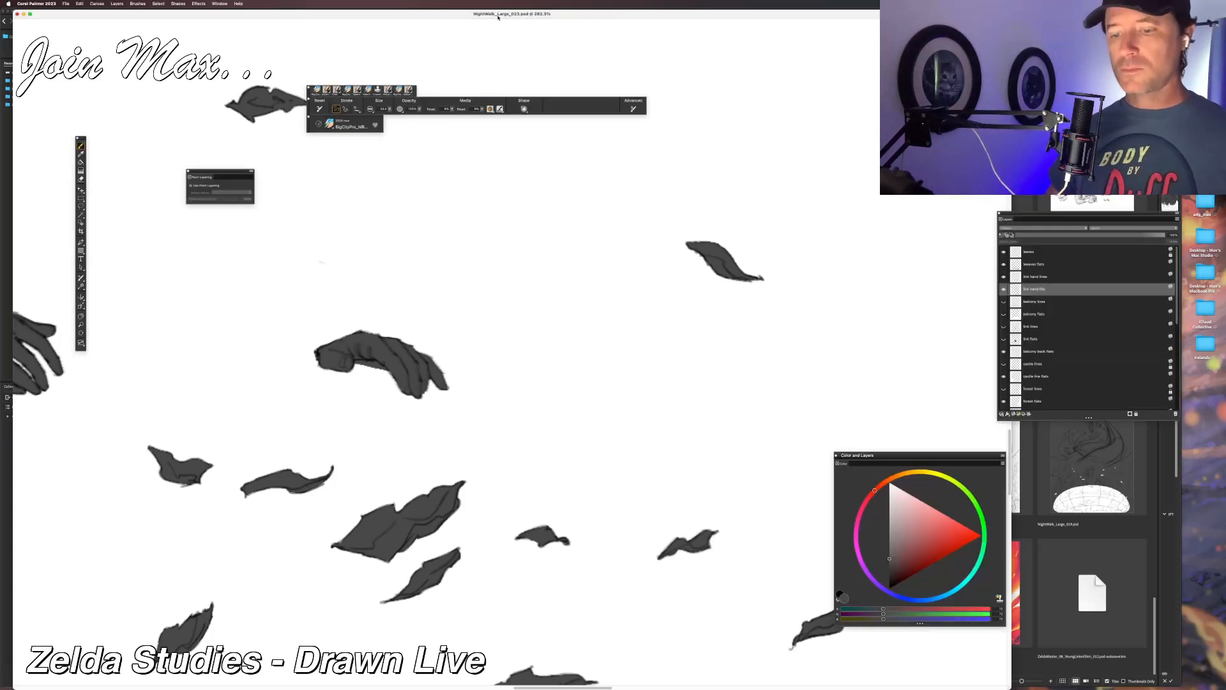
scroll(313, 518, "left", 7)
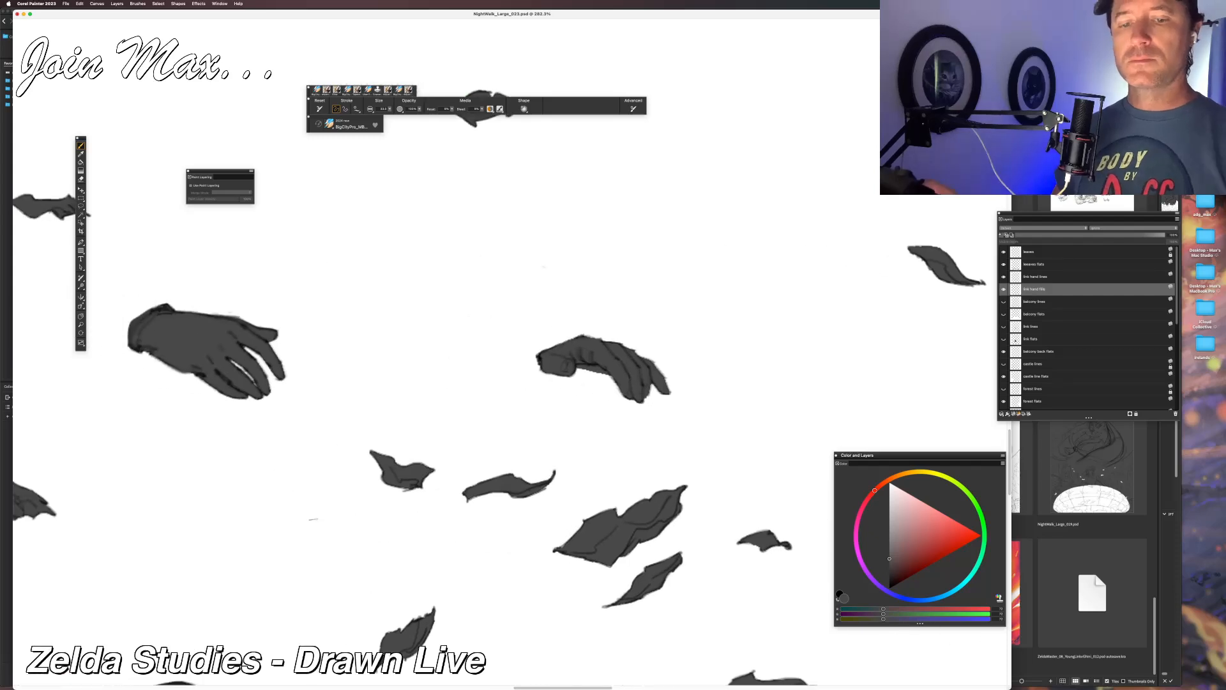
scroll(344, 537, "right", 6)
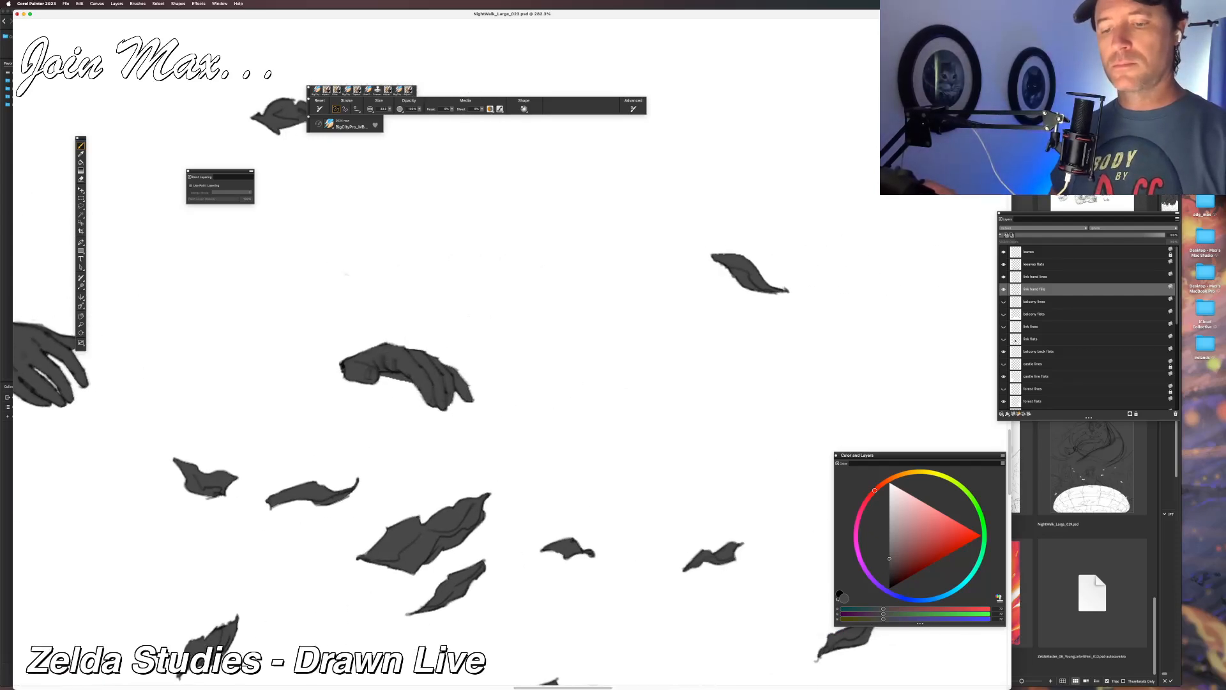
Show the balcony lines and balcony flats layers again and check how the separated hands sit over the balcony.
left_click(1004, 301)
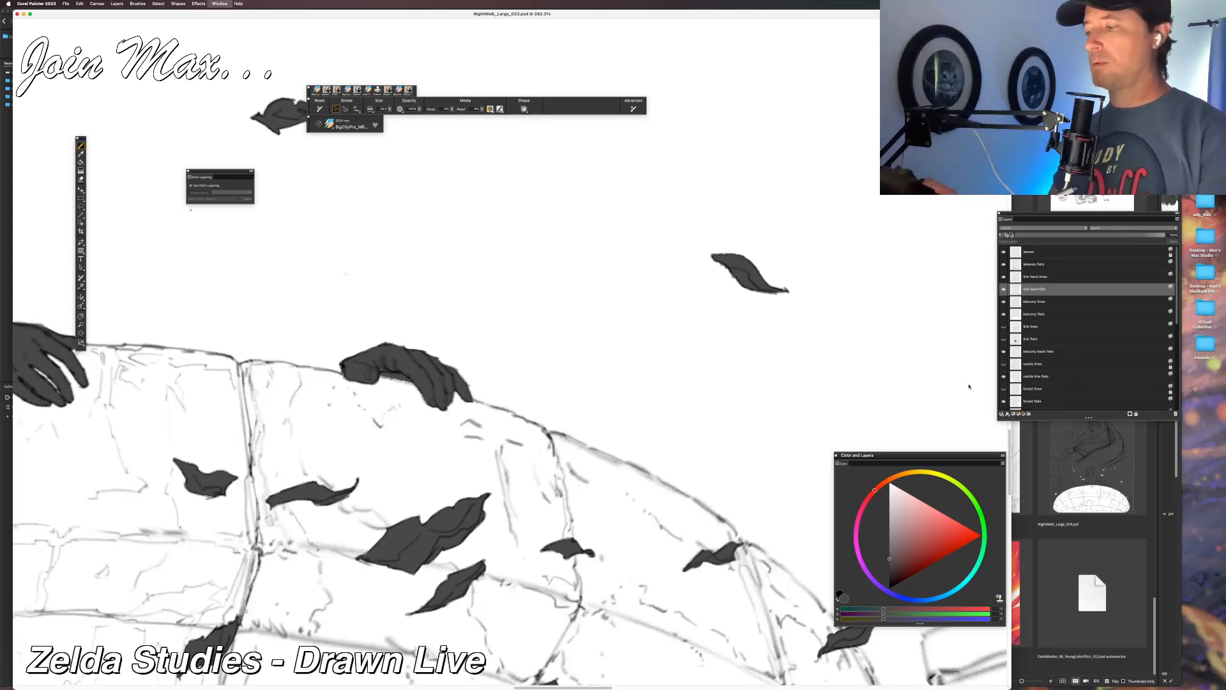
key("super+minus")
scroll(640, 461, "left", 6)
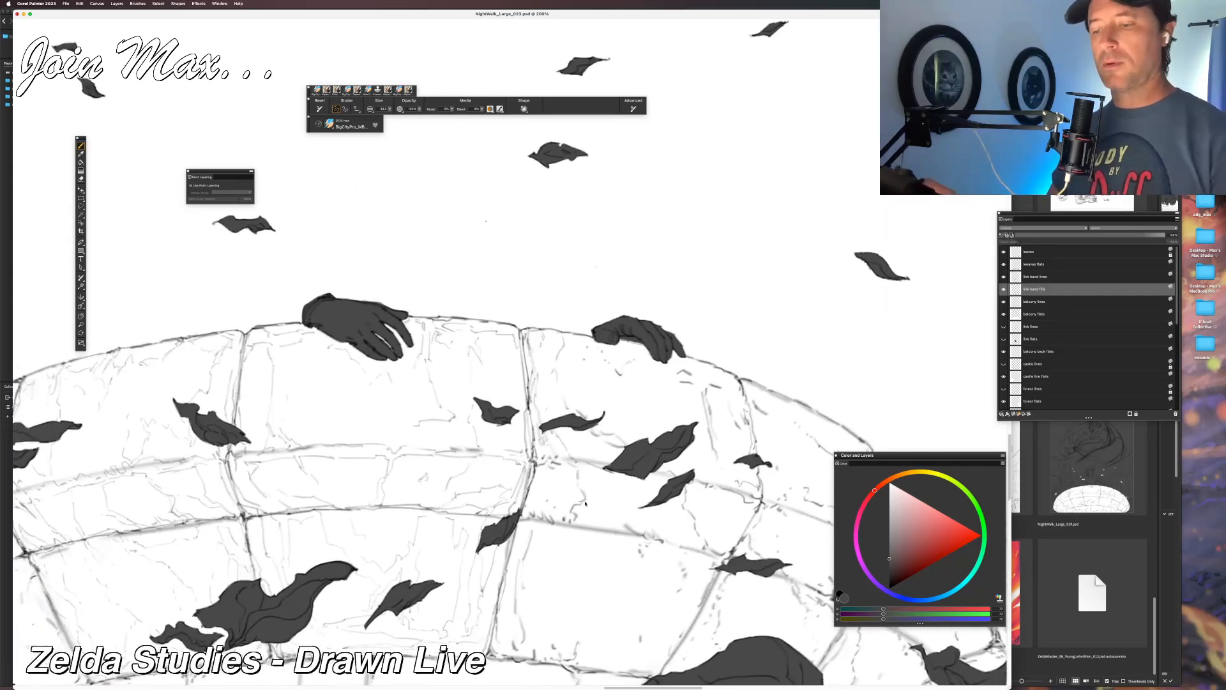
left_click_drag(639, 462, 448, 468)
key("super+plus")
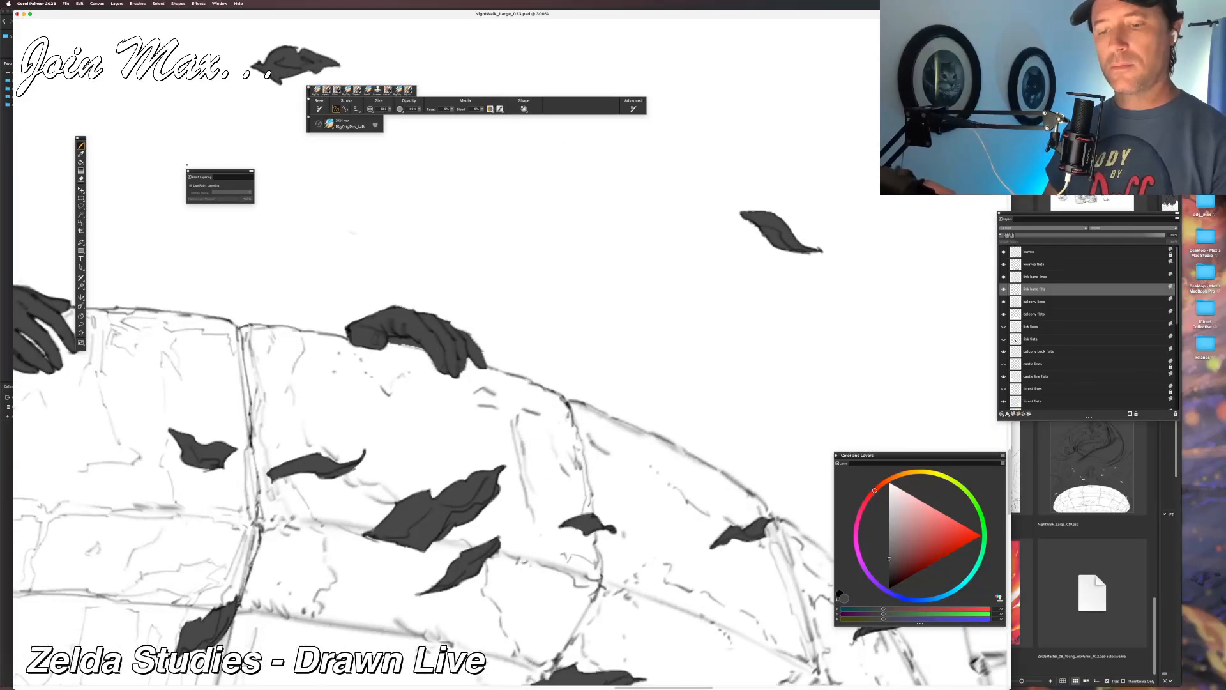
key("super+minus")
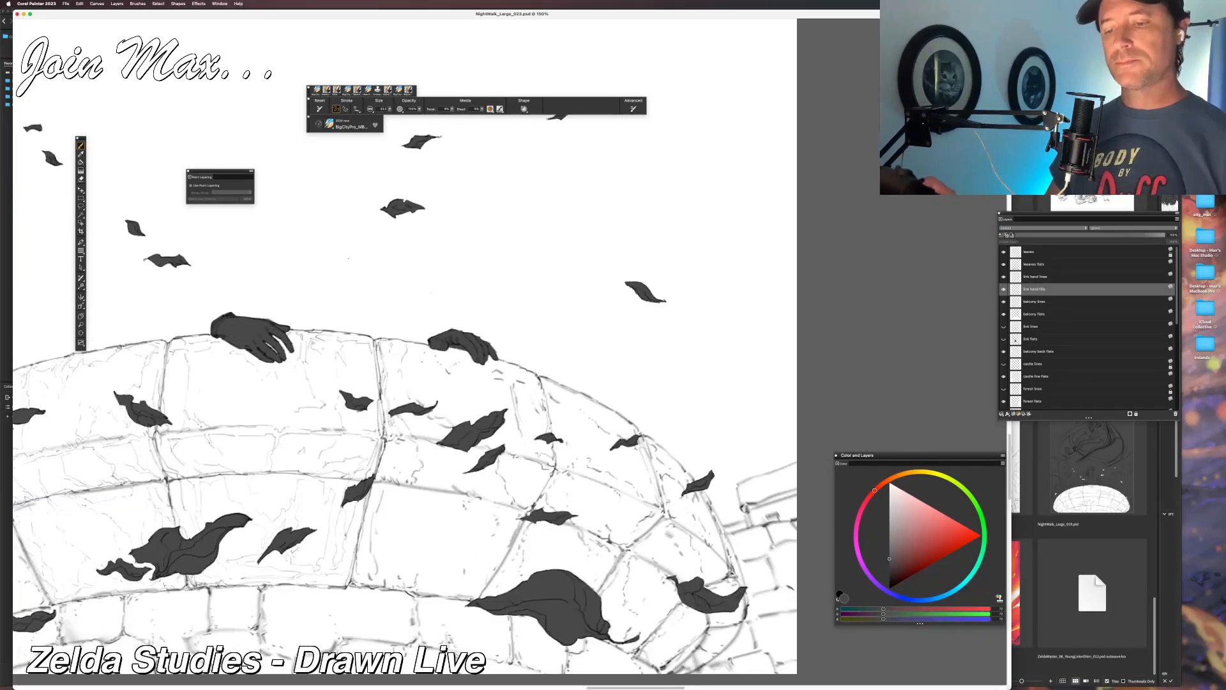
key("super+minus")
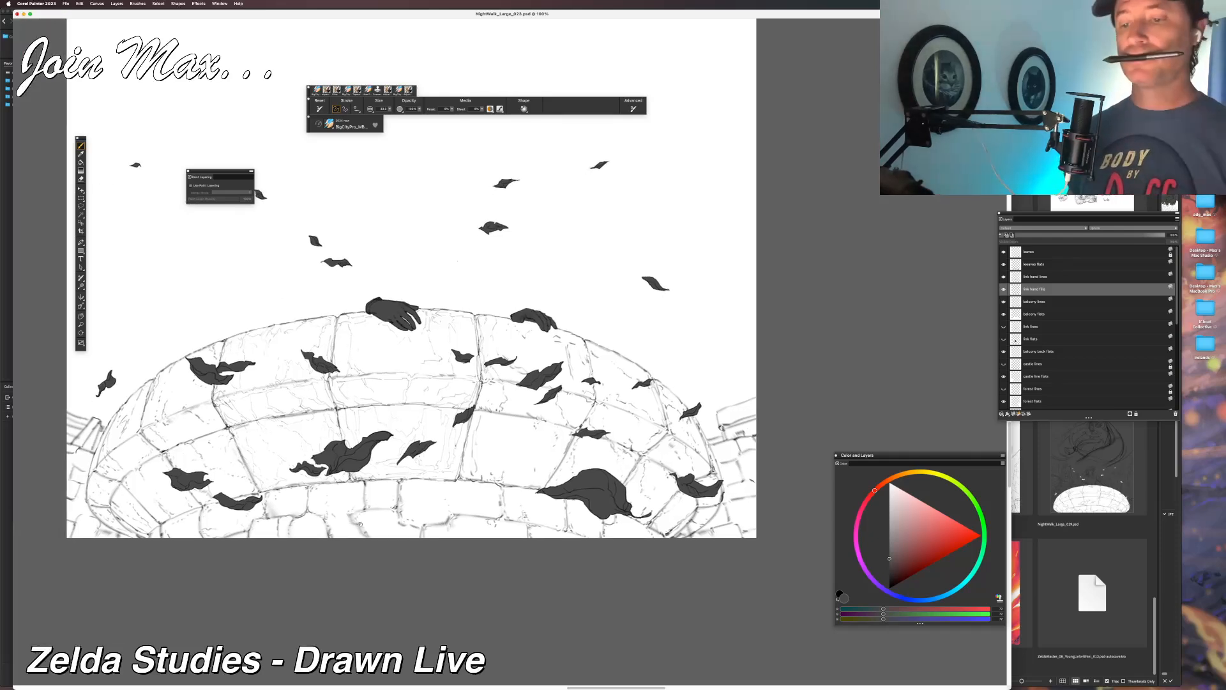
Preserve the transparency of the balcony flats layer and fill its painted area with the current dark grey.
left_click(1035, 314)
left_click(1002, 235)
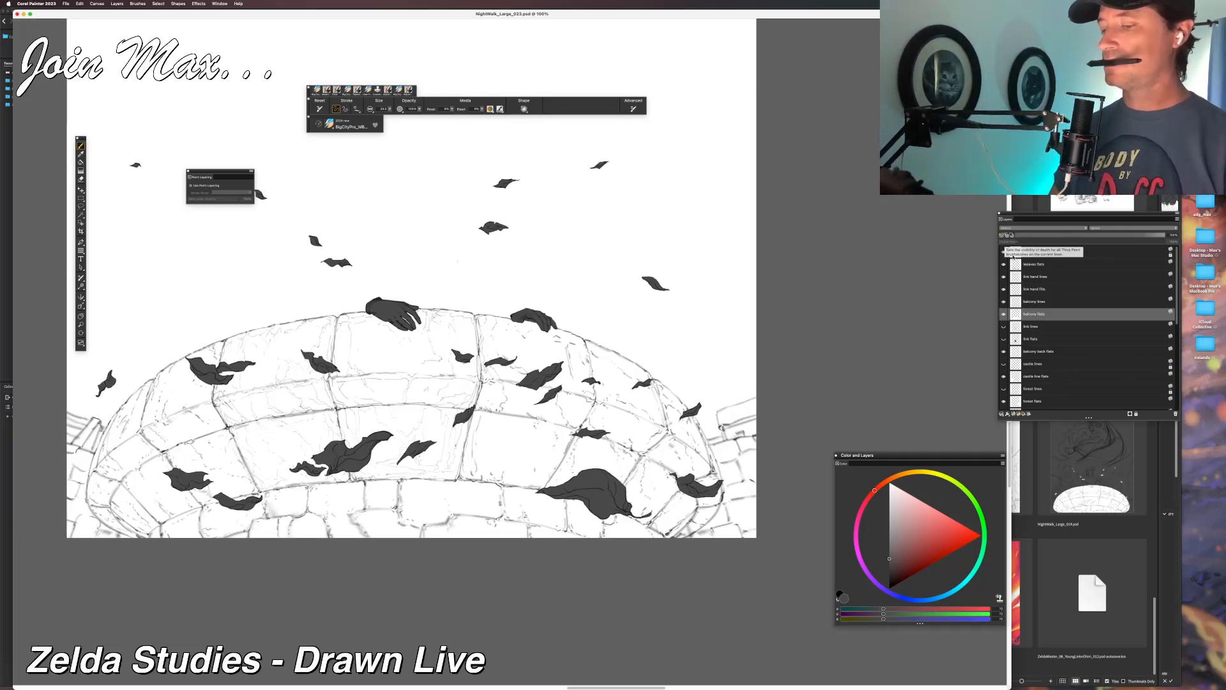
key("super+f")
key("Return")
scroll(528, 435, "up", 5)
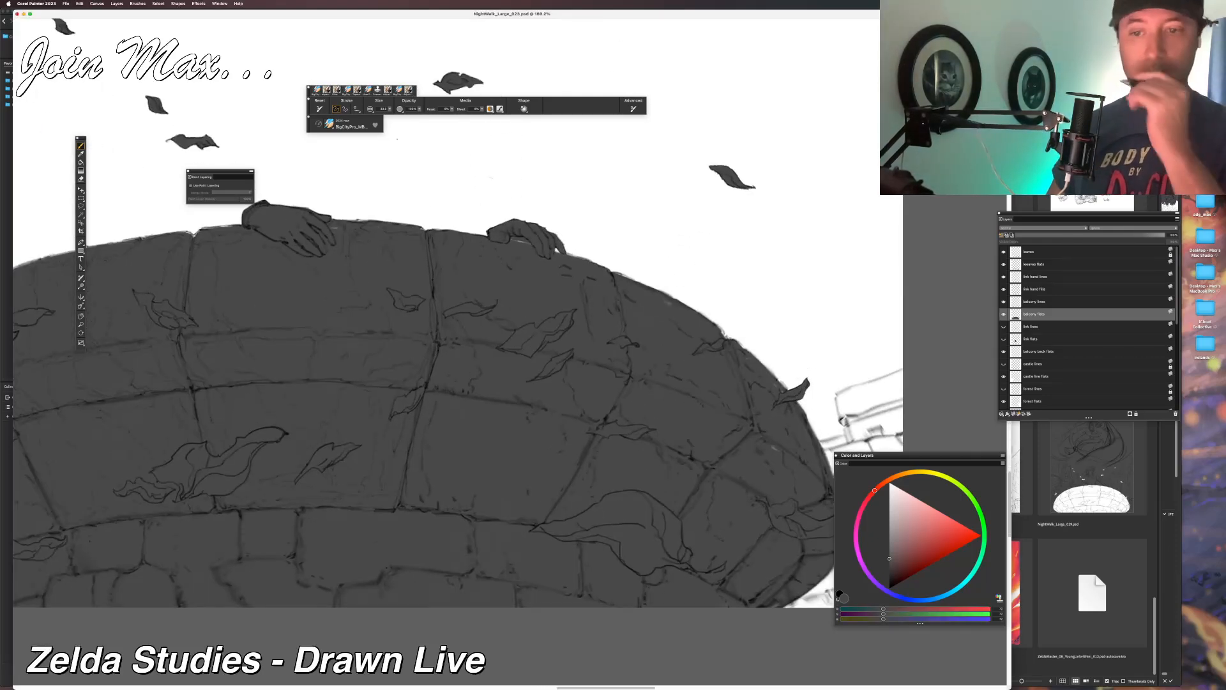
scroll(555, 307, "up", 5)
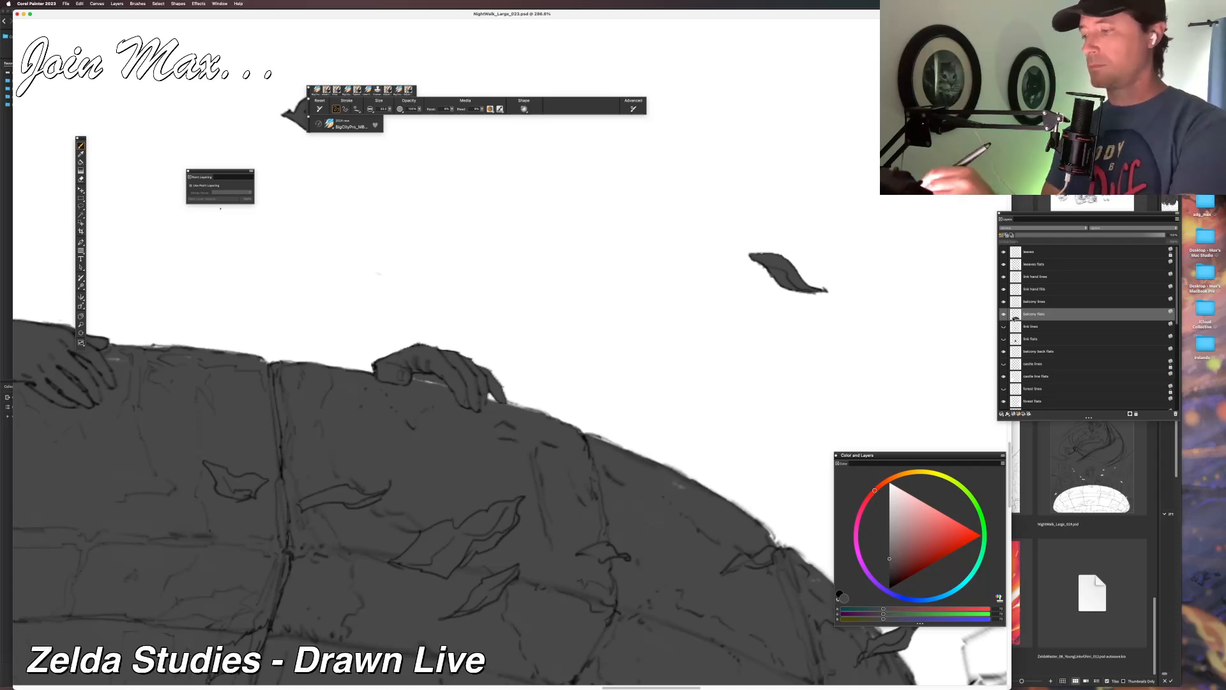
Try to clear the light patch beneath the palm of the extended arm's hand on the link hand lines layer.
left_click(1015, 277)
key("l")
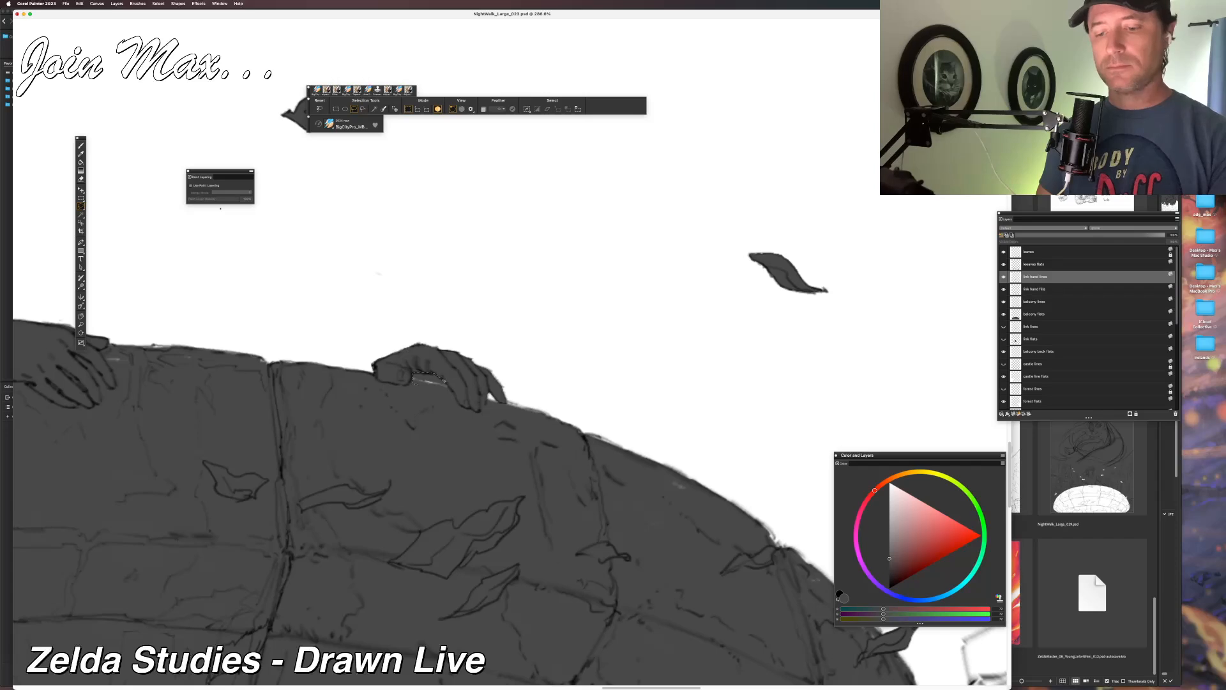
key("BackSpace")
key("super+d")
key("b")
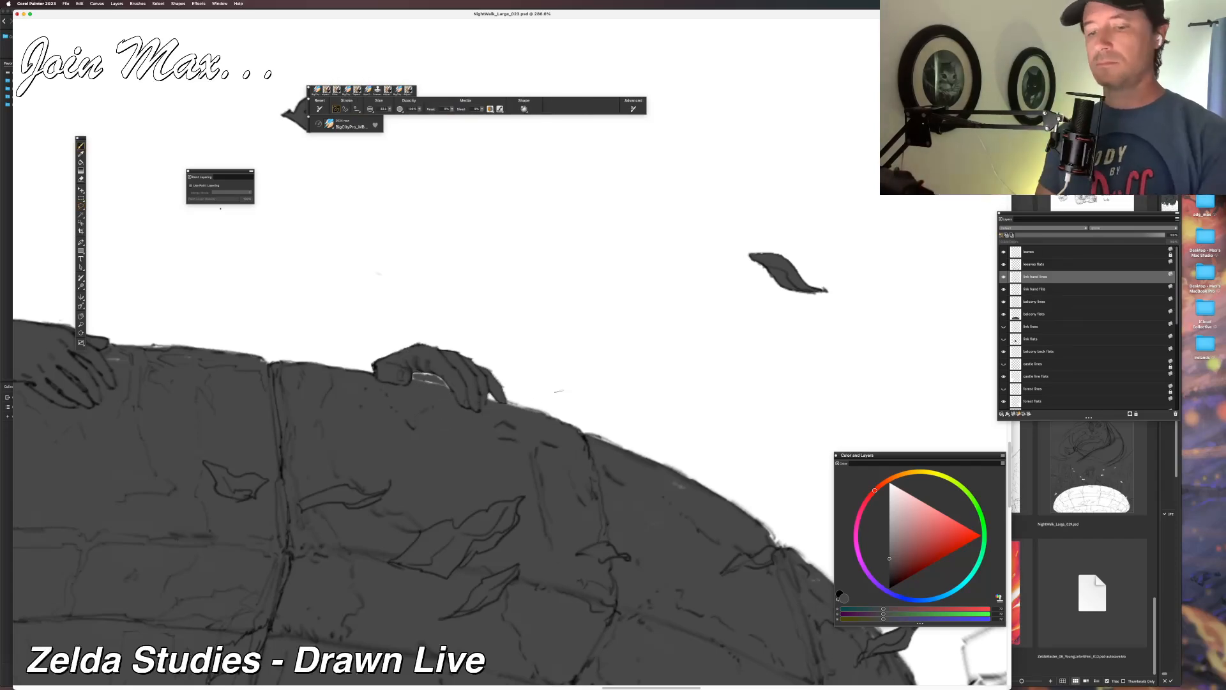
Lasso the light patch beneath the extended arm's palm, delete it from the link hand fills layer and drop the selection.
key("l")
left_click_drag(447, 405, 414, 394)
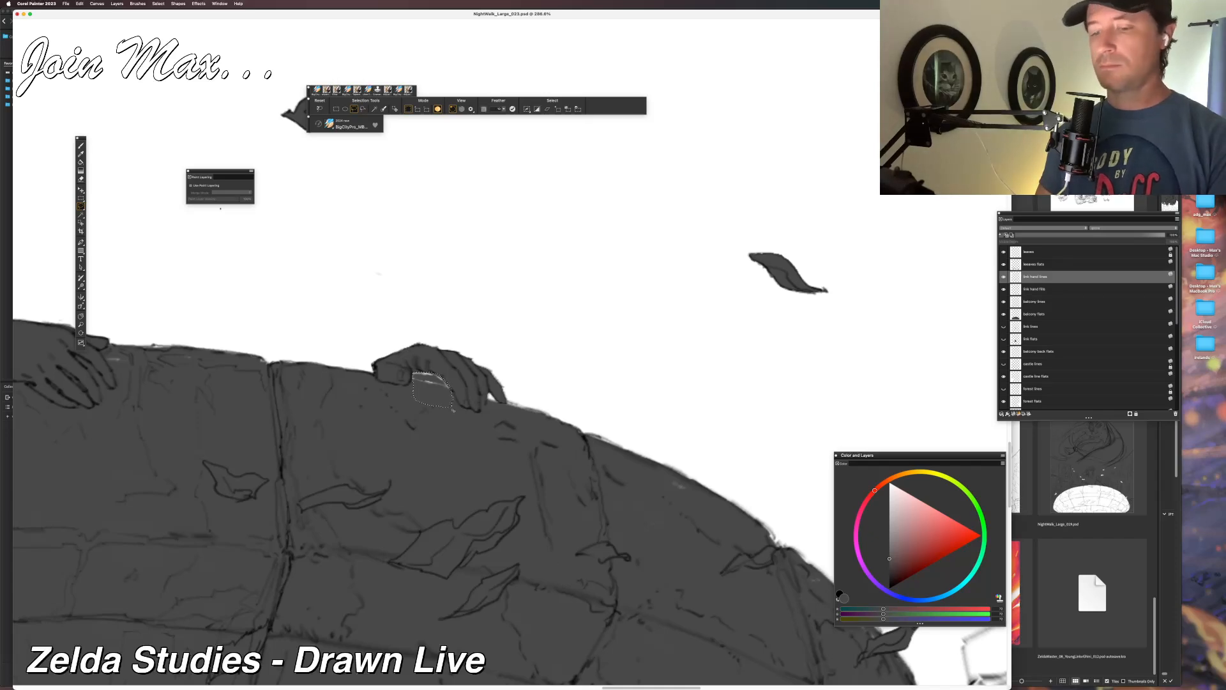
key("BackSpace")
key("super+d")
key("super+z")
left_click(1060, 289)
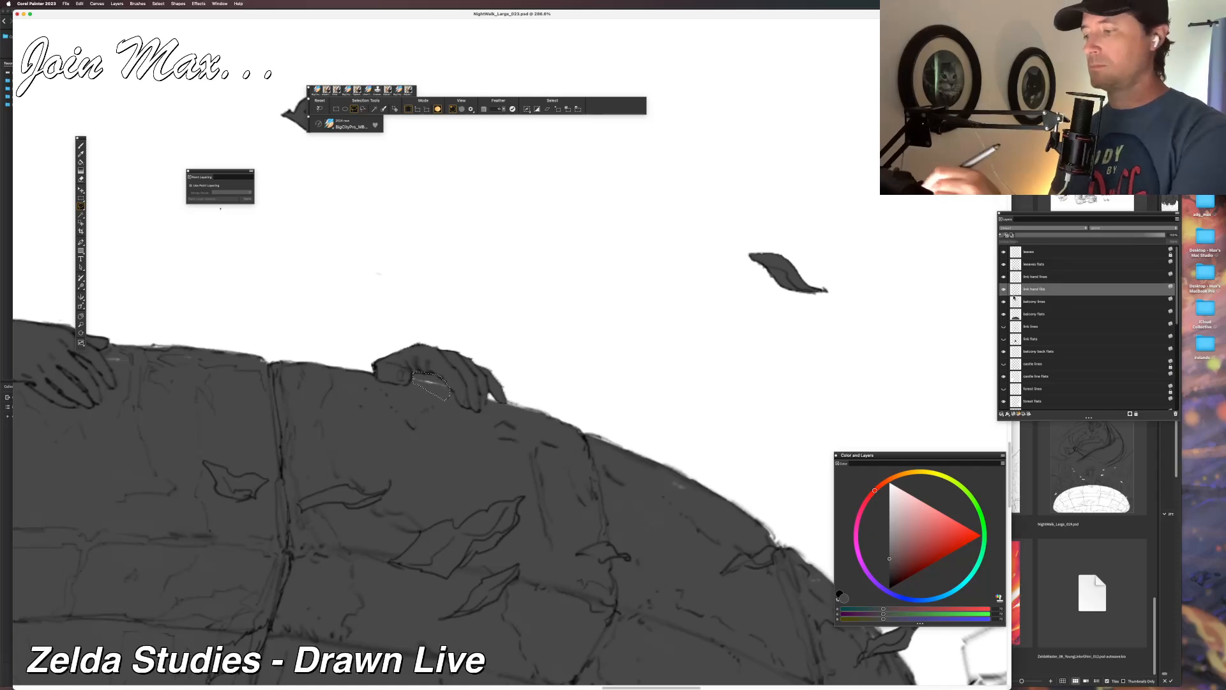
key("BackSpace")
key("super+d")
key("b")
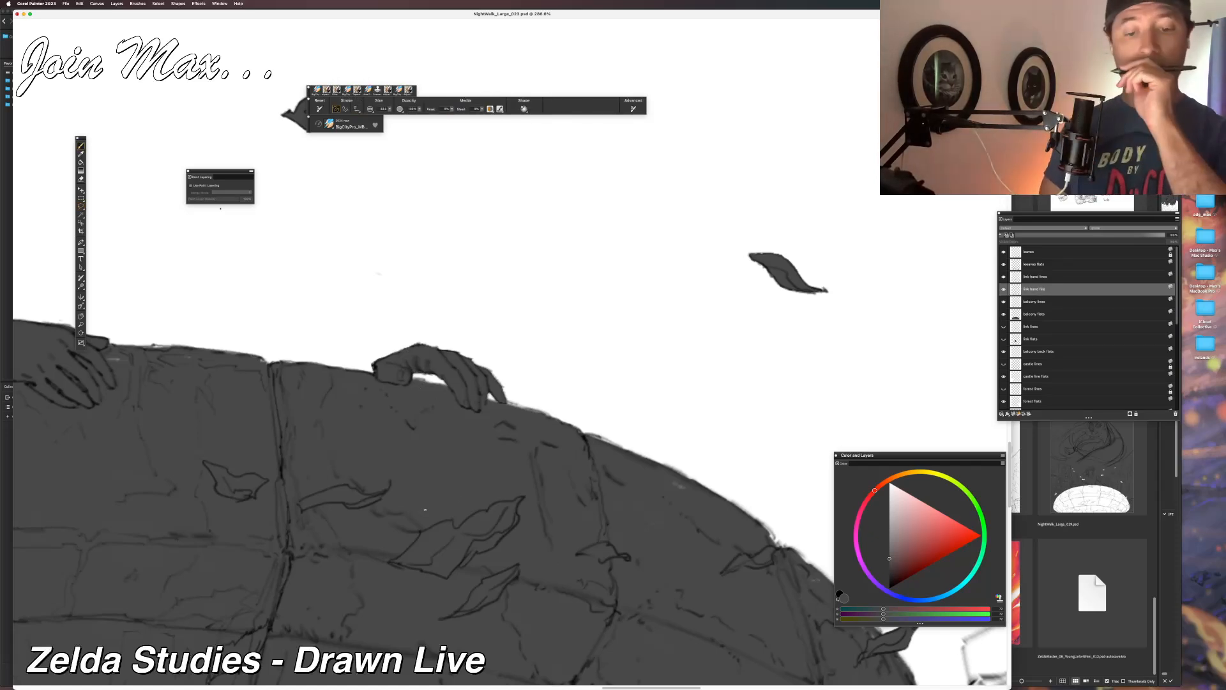
left_click_drag(280, 508, 552, 396)
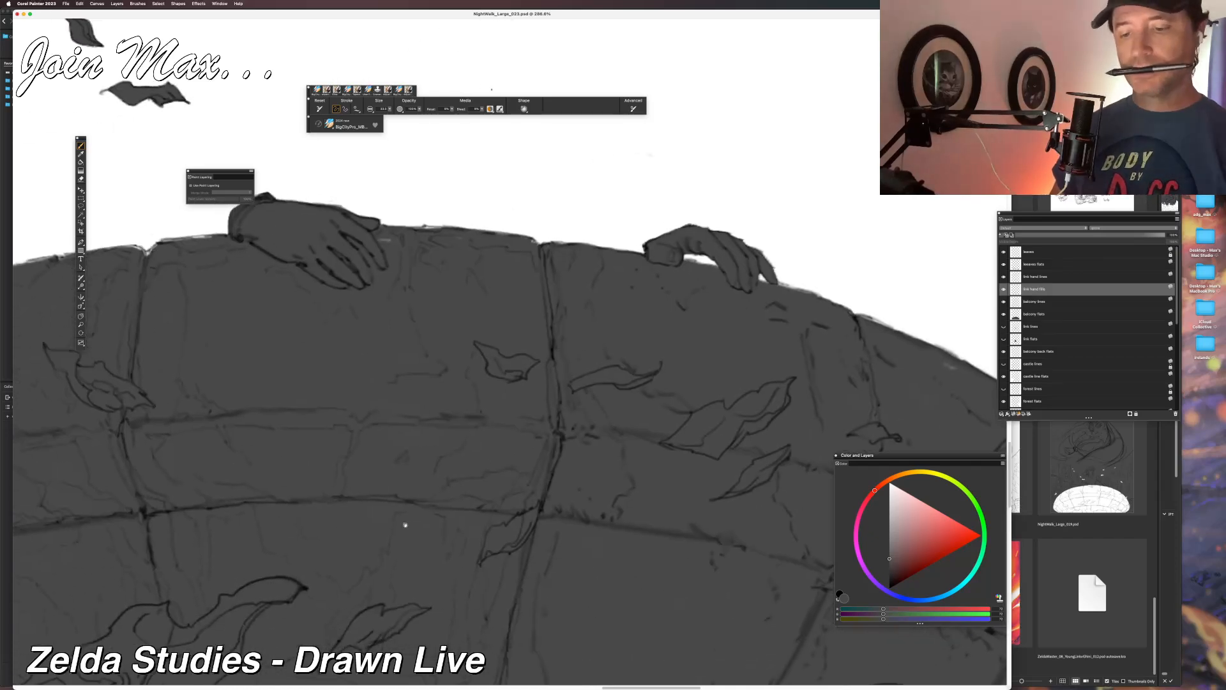
Copy the balcony flats layer and paste seven copies in place to make its faint upper edge more solid.
left_click_drag(407, 526, 512, 590)
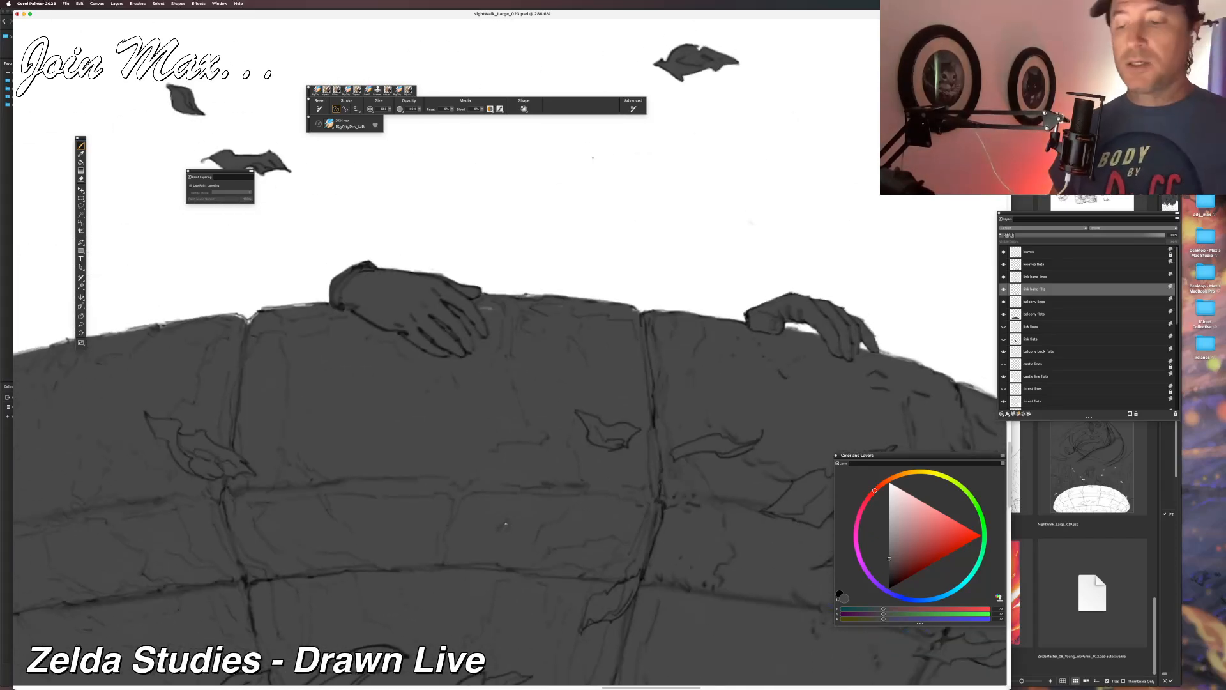
key("super+plus")
key("super+plus")
key("super+plus")
key("super+plus")
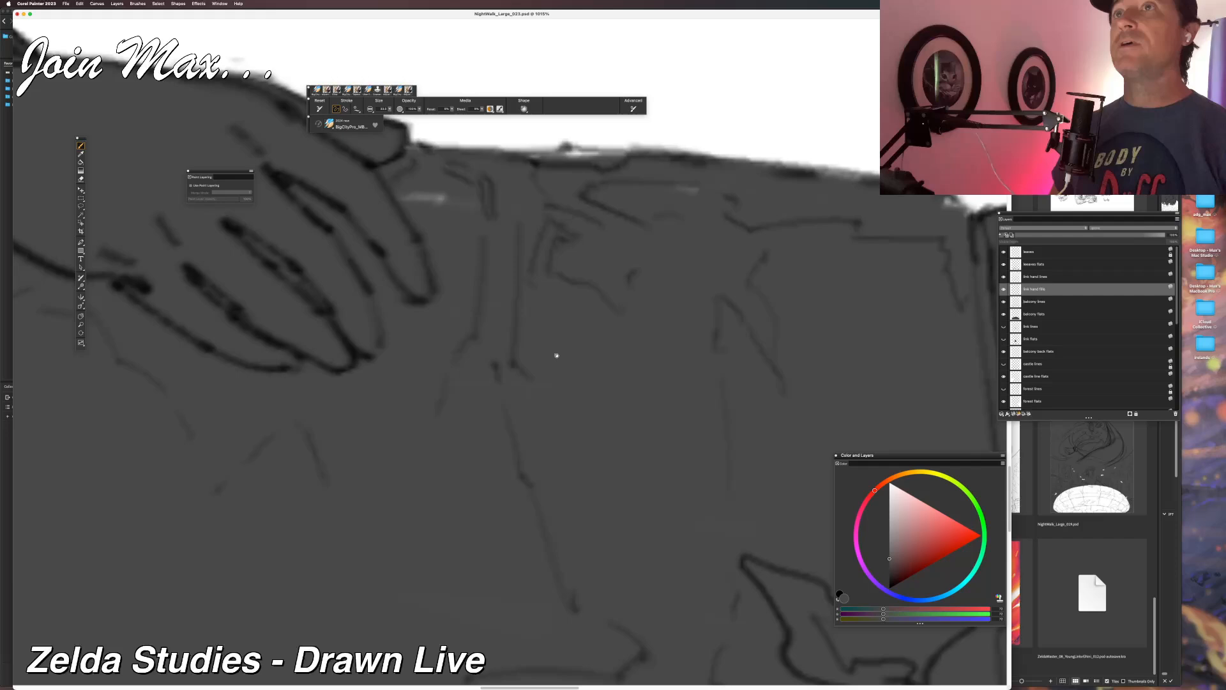
left_click_drag(556, 356, 571, 450)
left_click_drag(419, 361, 911, 240)
left_click_drag(97, 298, 382, 342)
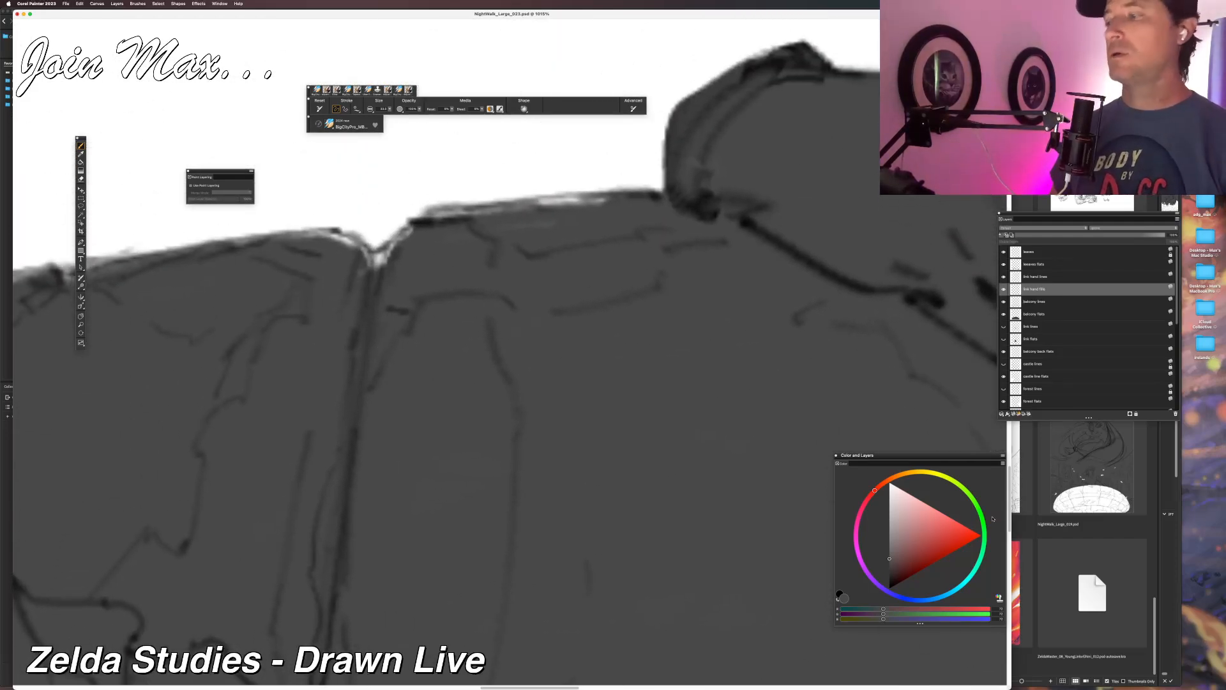
left_click(1036, 314)
key("super+c")
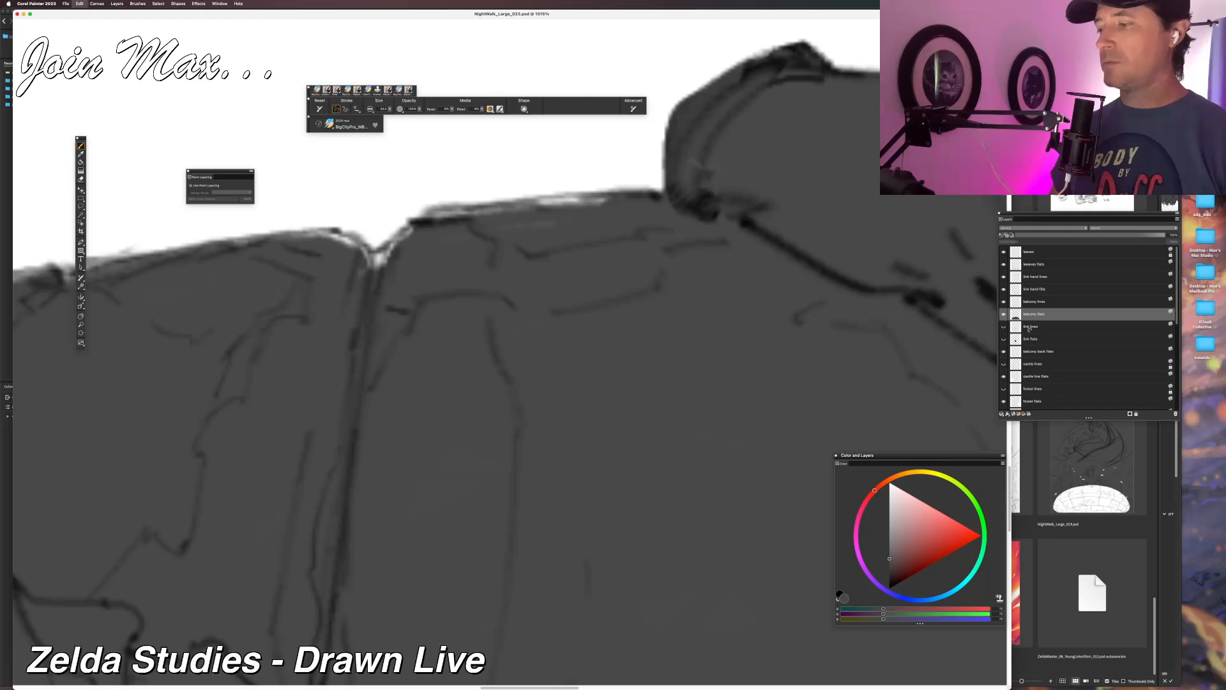
key("super+shift+v")
key("super+shift+v")
key("super+shift+v")
key("super+shift+v")
key("super+shift+v")
key("super+shift+v")
key("super+shift+v")
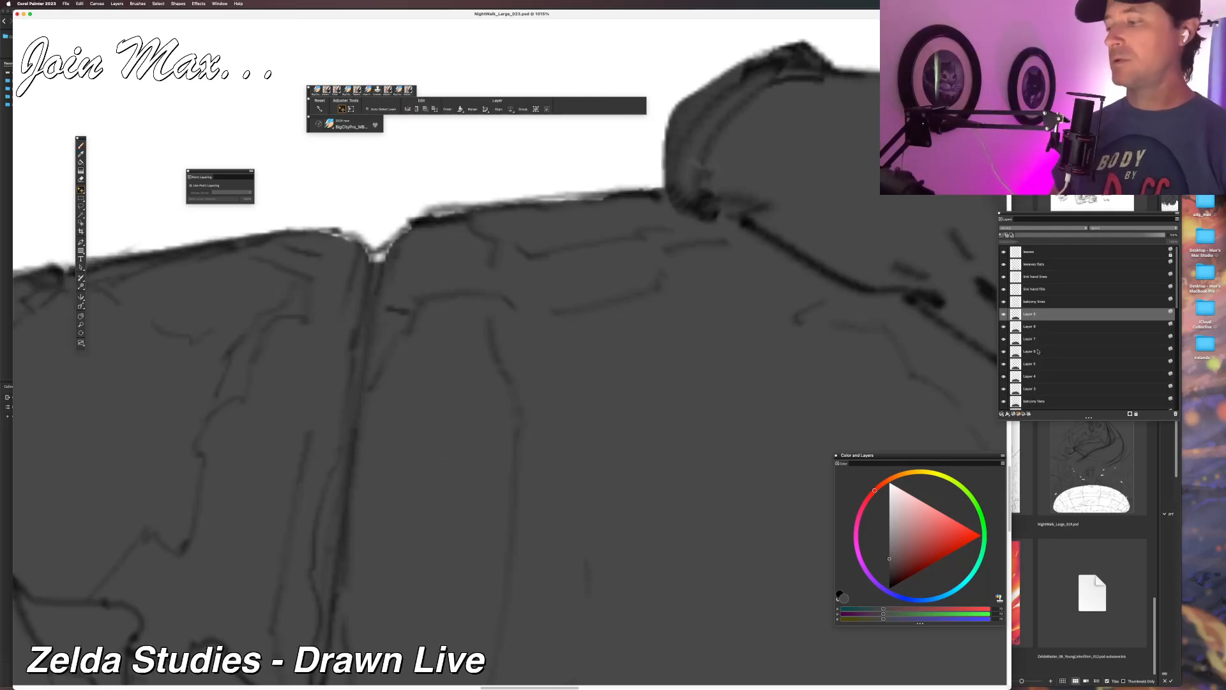
Group the seven pasted copies with the balcony flats layer and collapse them into a single layer.
scroll(1038, 351, "down", 3)
left_click(1050, 361, "shift")
key("super+g")
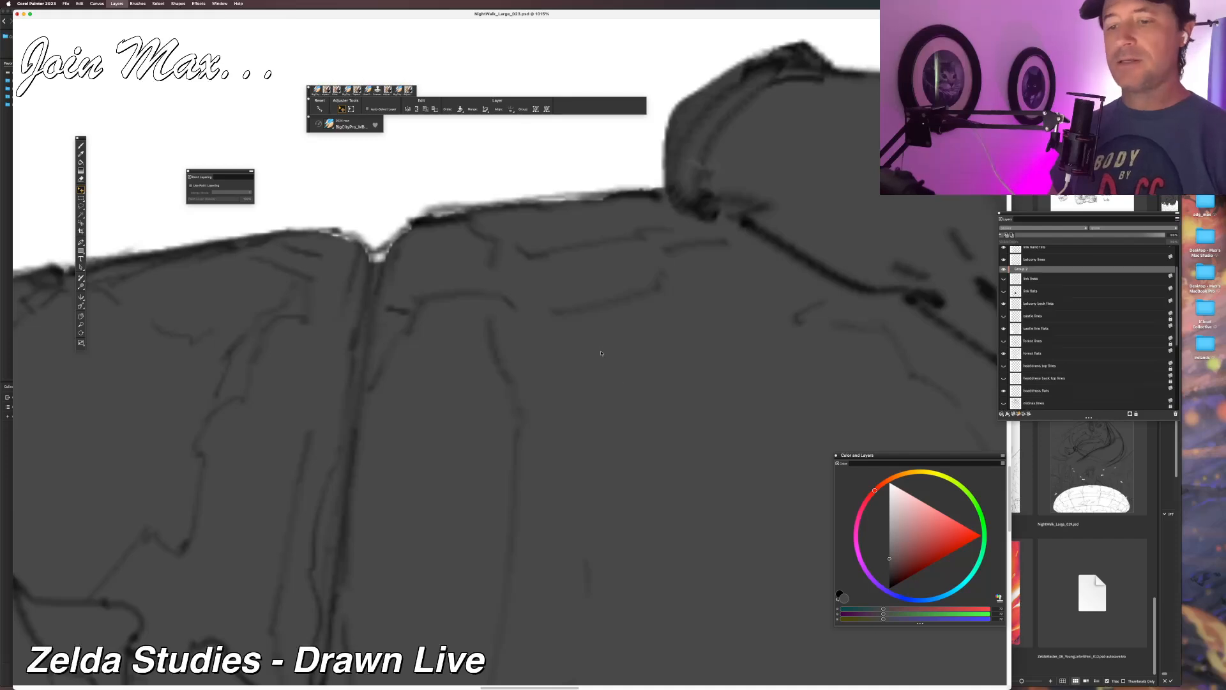
key("super+e")
Brush dark grey along the balcony's upper edge beside the wrist of the resting hand on the balcony flats layer.
scroll(601, 353, "down", 8)
left_click_drag(680, 318, 327, 350)
left_click_drag(375, 454, 441, 298)
scroll(441, 299, "down", 2)
left_click_drag(404, 374, 616, 520)
left_click_drag(138, 397, 550, 279)
left_click_drag(951, 43, 439, 320)
scroll(498, 384, "up", 3)
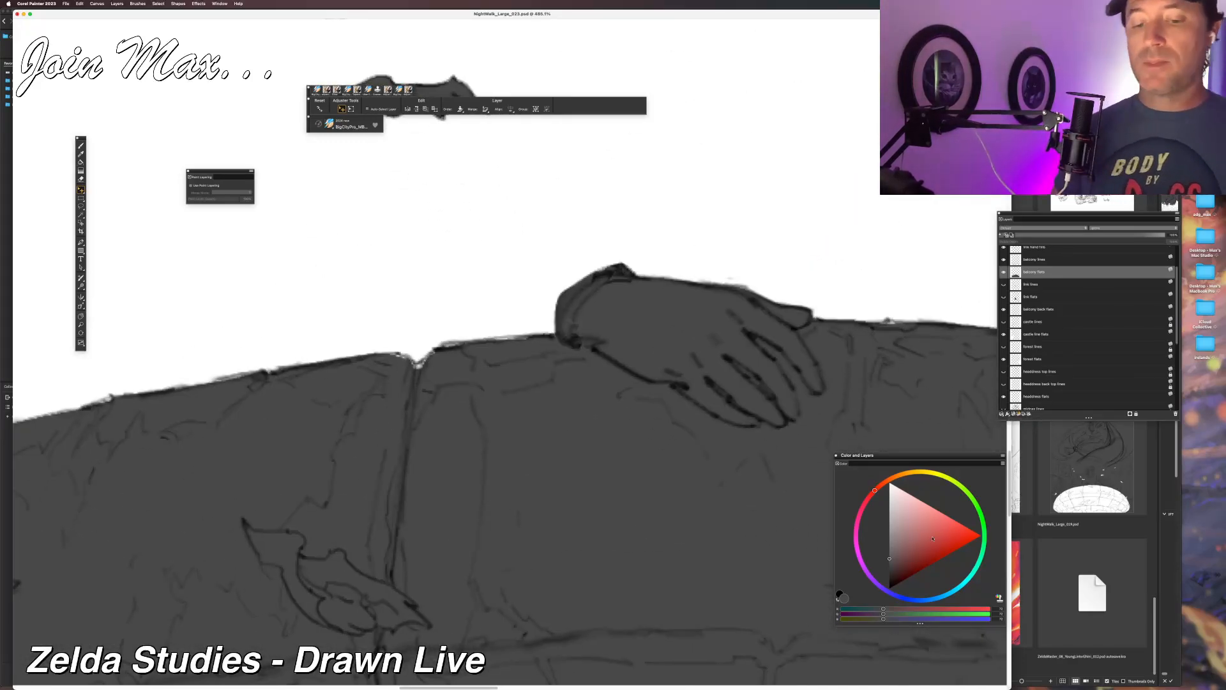
key("b")
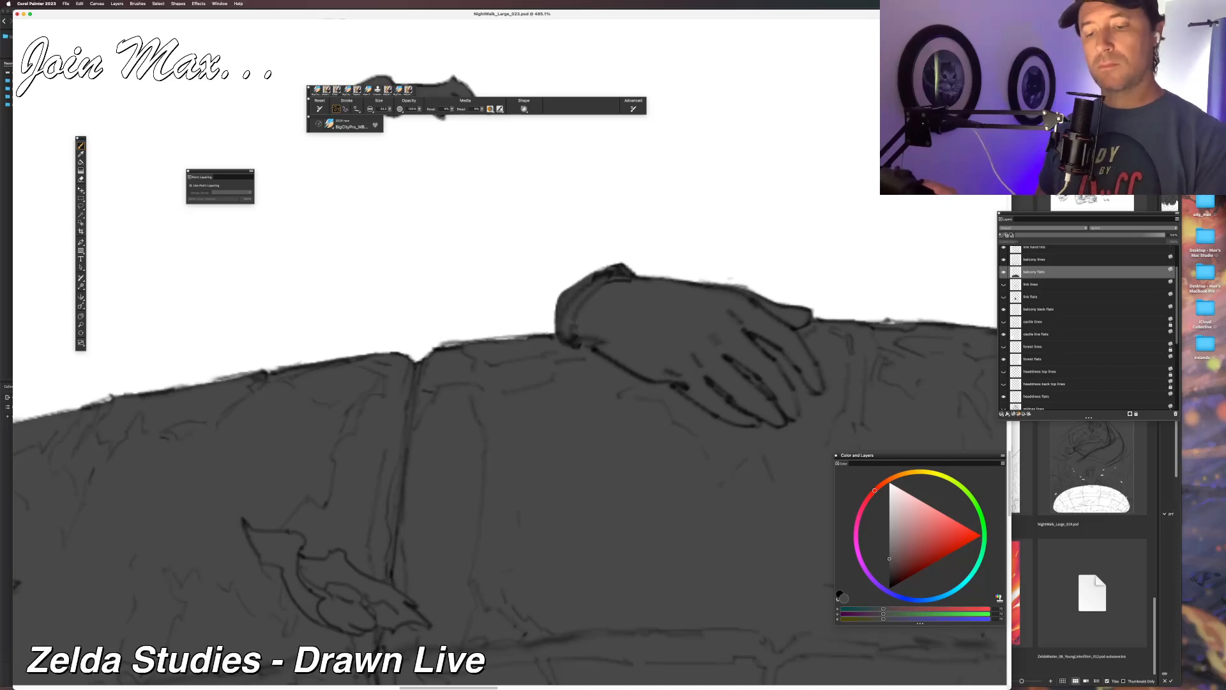
left_click_drag(468, 343, 525, 334)
Try a touch-up stroke on the outer edge at the balcony's far right side and undo it.
left_click_drag(684, 482, 229, 487)
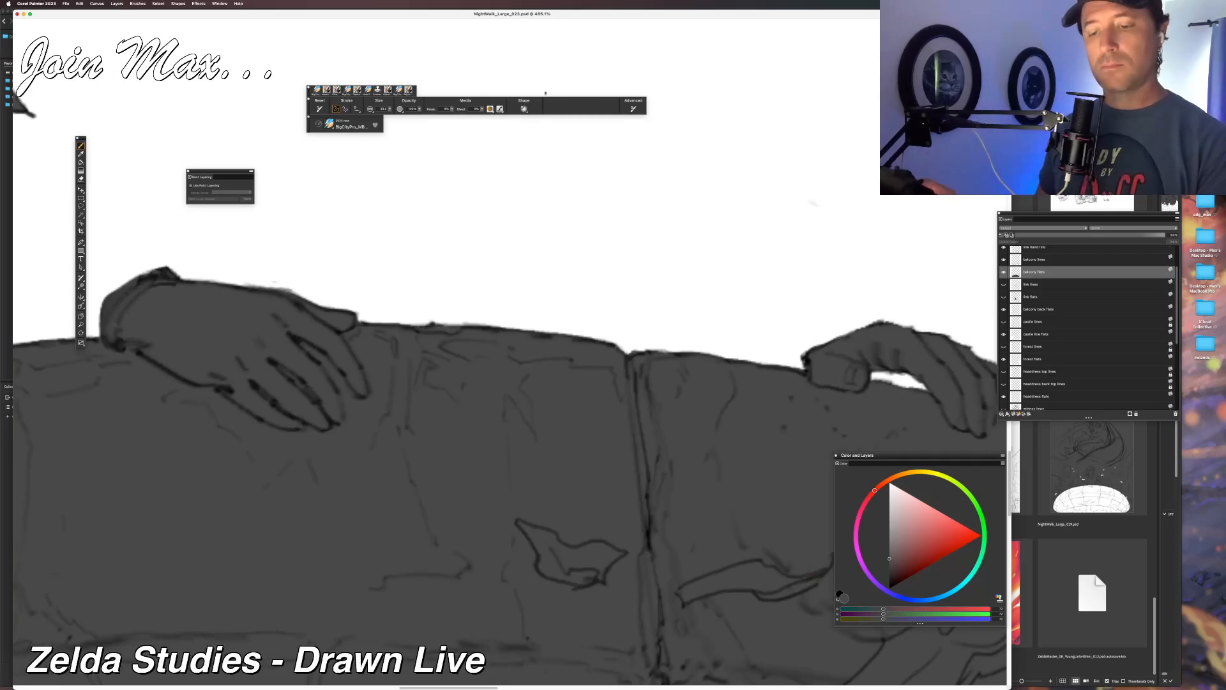
left_click_drag(622, 509, 252, 463)
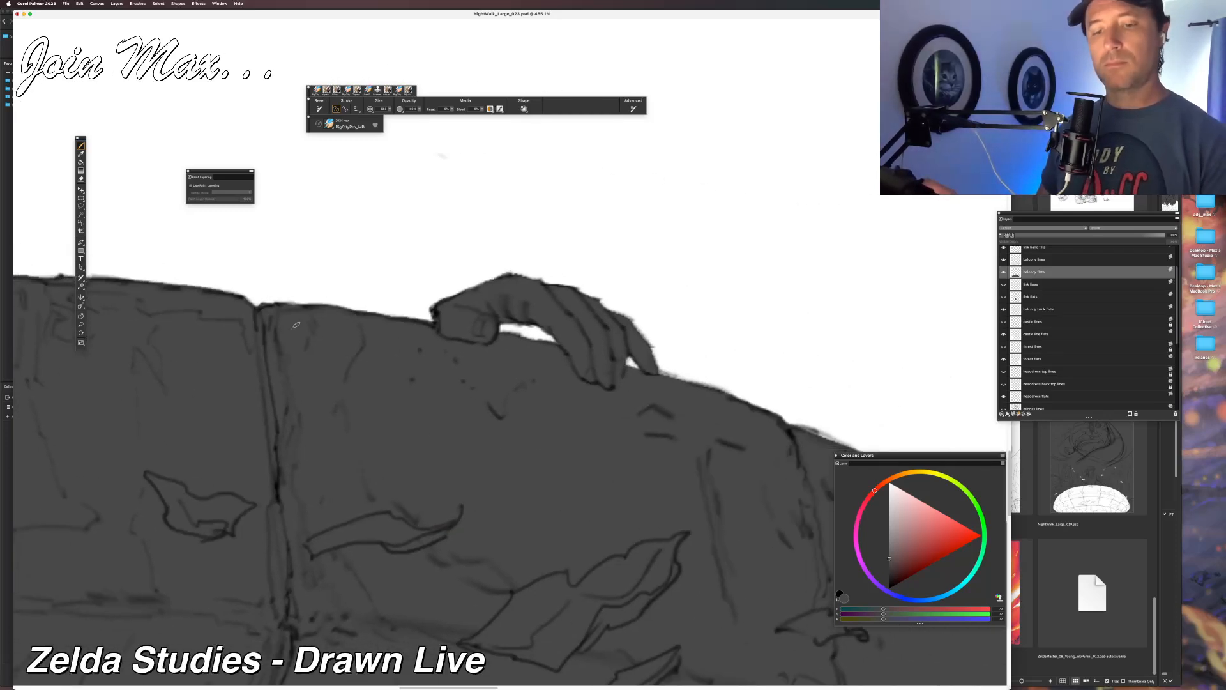
left_click_drag(688, 575, 499, 526)
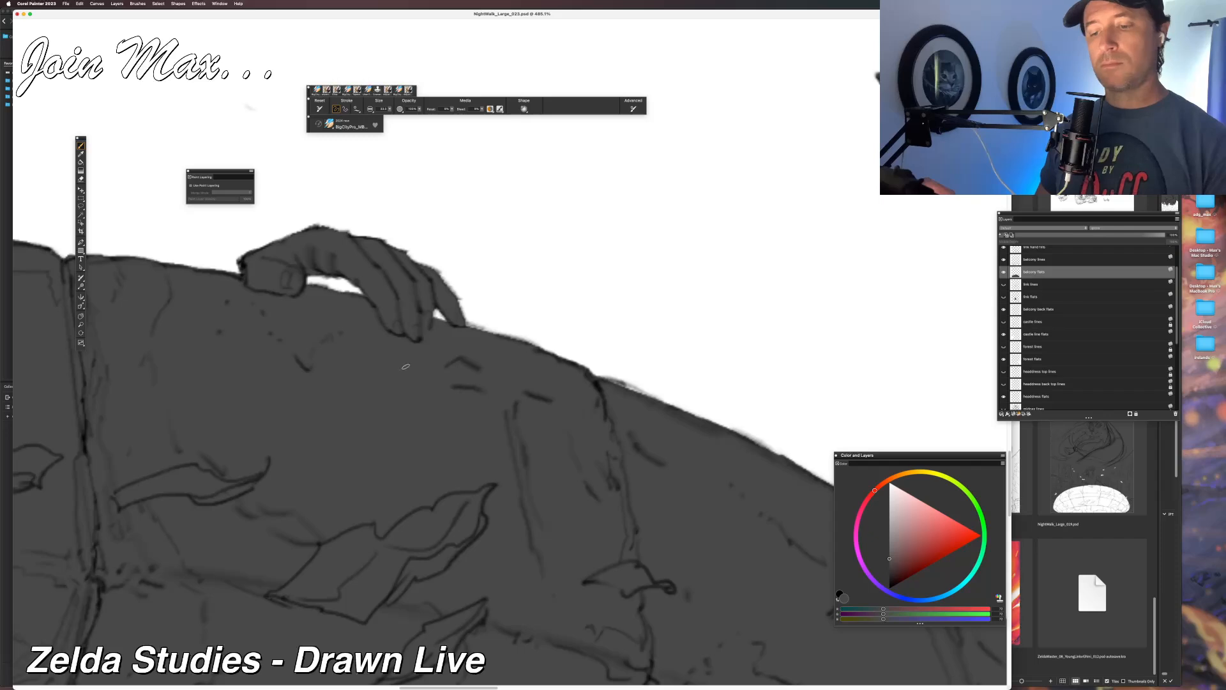
left_click_drag(537, 439, 342, 364)
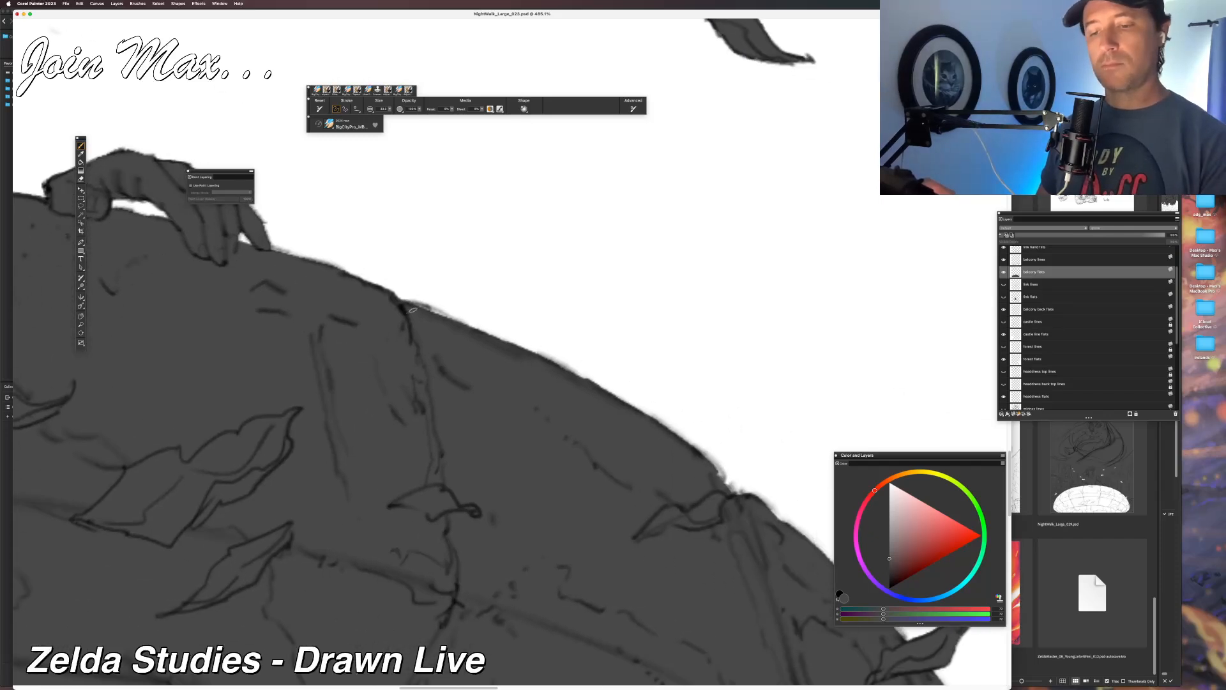
left_click_drag(485, 352, 267, 225)
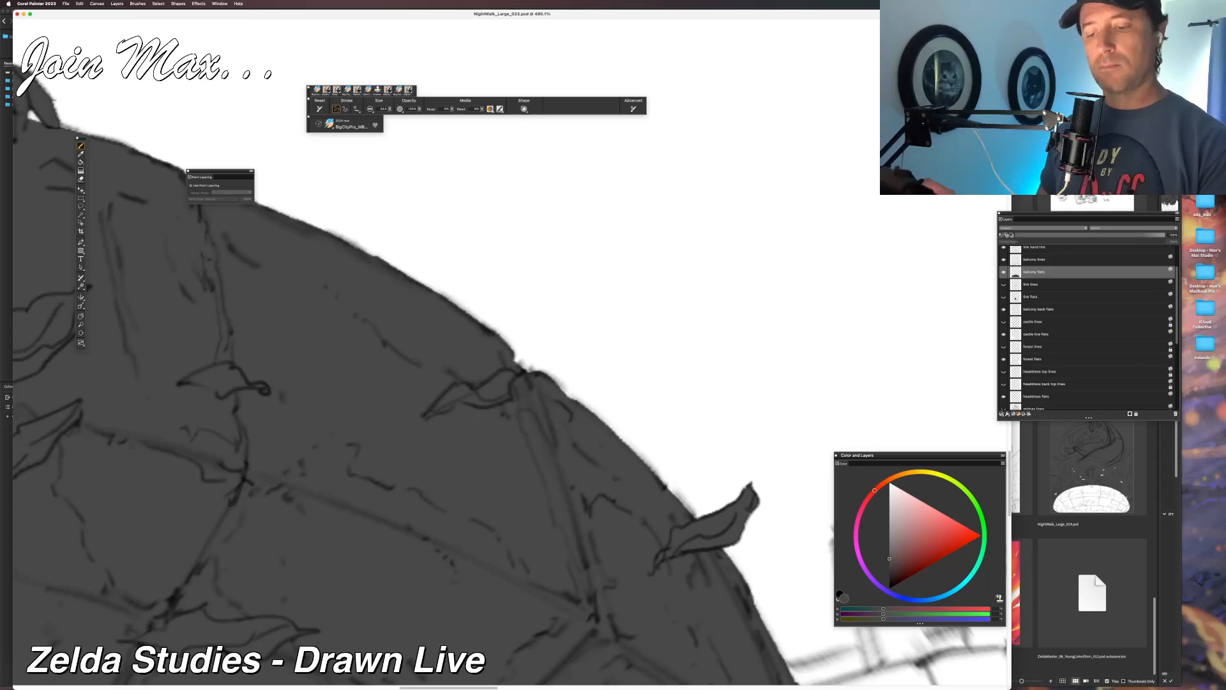
left_click_drag(521, 485, 348, 298)
left_click_drag(519, 328, 492, 299)
left_click_drag(509, 498, 449, 320)
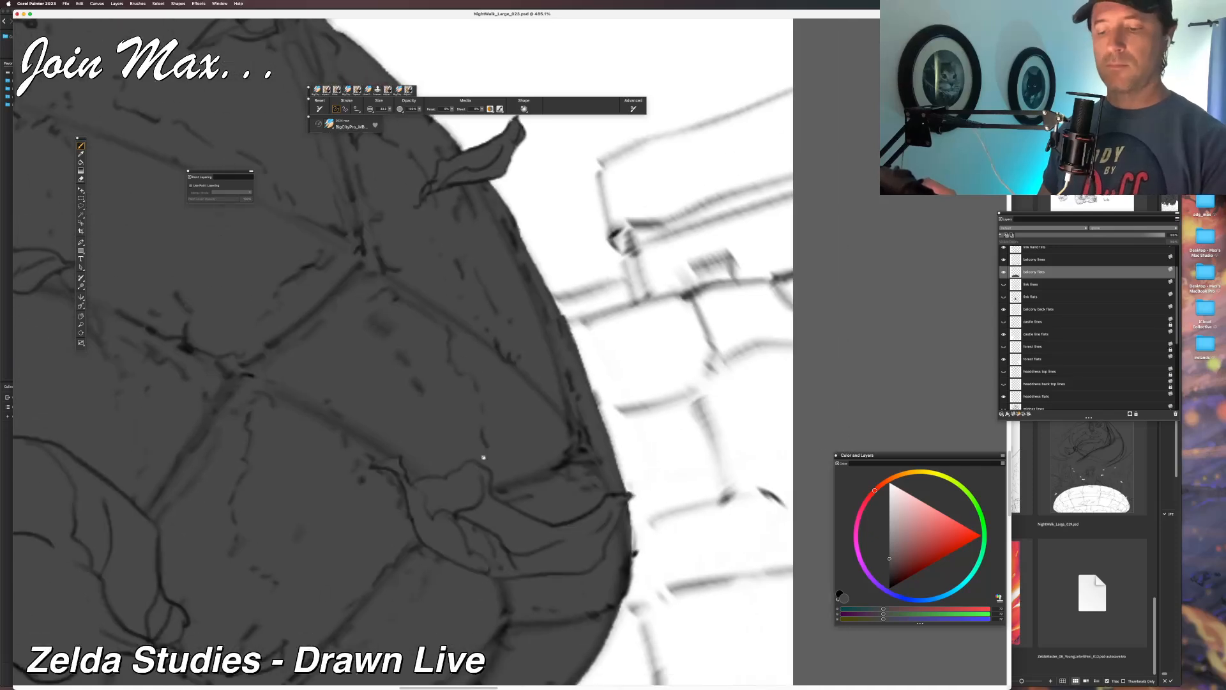
left_click_drag(629, 571, 627, 534)
key("super+z")
Brush dark grey into the light gap on the balcony's upper edge to the left of the resting hand.
left_click_drag(471, 545, 469, 253)
left_click_drag(417, 350, 569, 375)
left_click_drag(252, 438, 568, 543)
left_click_drag(318, 437, 606, 284)
left_click_drag(340, 307, 579, 439)
left_click_drag(255, 314, 498, 549)
left_click_drag(344, 324, 313, 607)
left_click_drag(255, 446, 658, 495)
left_click_drag(366, 540, 629, 503)
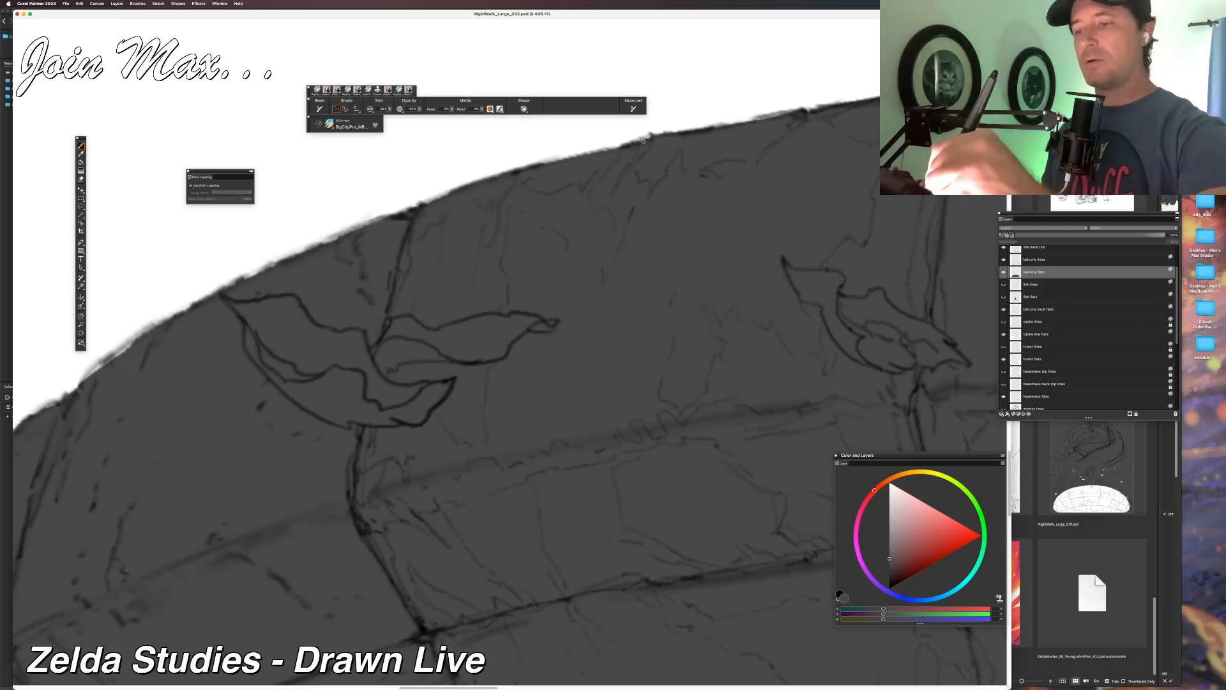
left_click_drag(617, 224, 432, 366)
left_click_drag(606, 257, 562, 268)
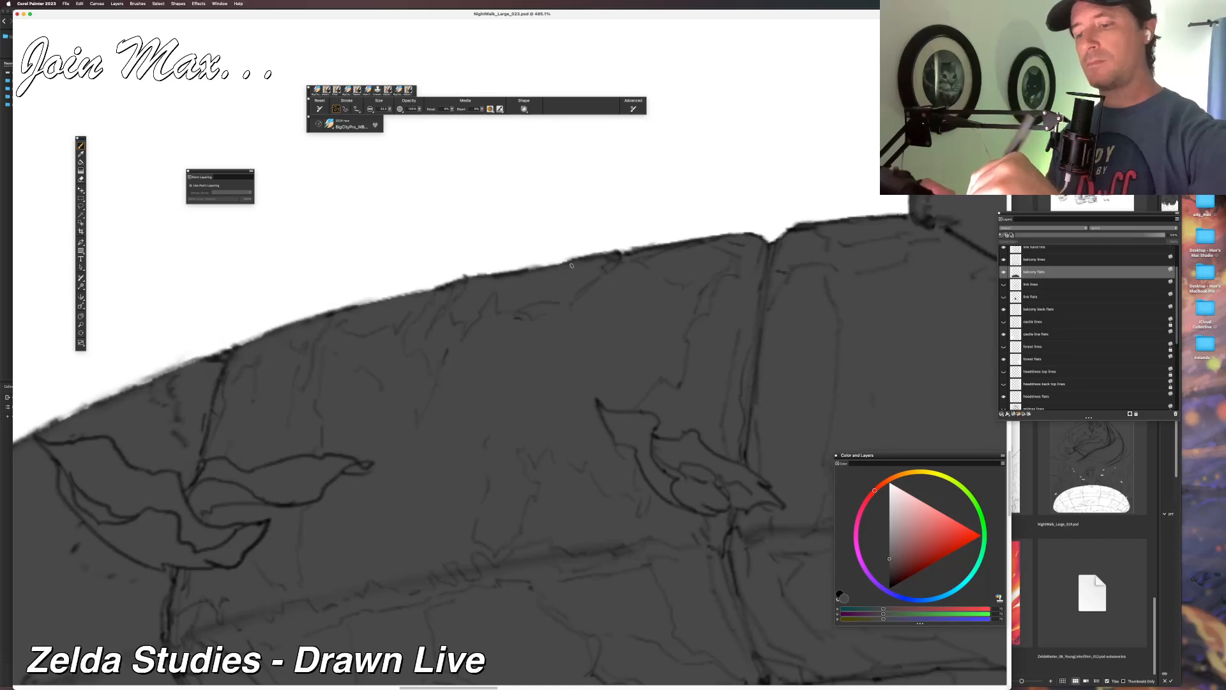
Brush dark grey over the light gaps along the balcony's sloping left rim, from above the large leaves downward.
left_click_drag(281, 547, 751, 488)
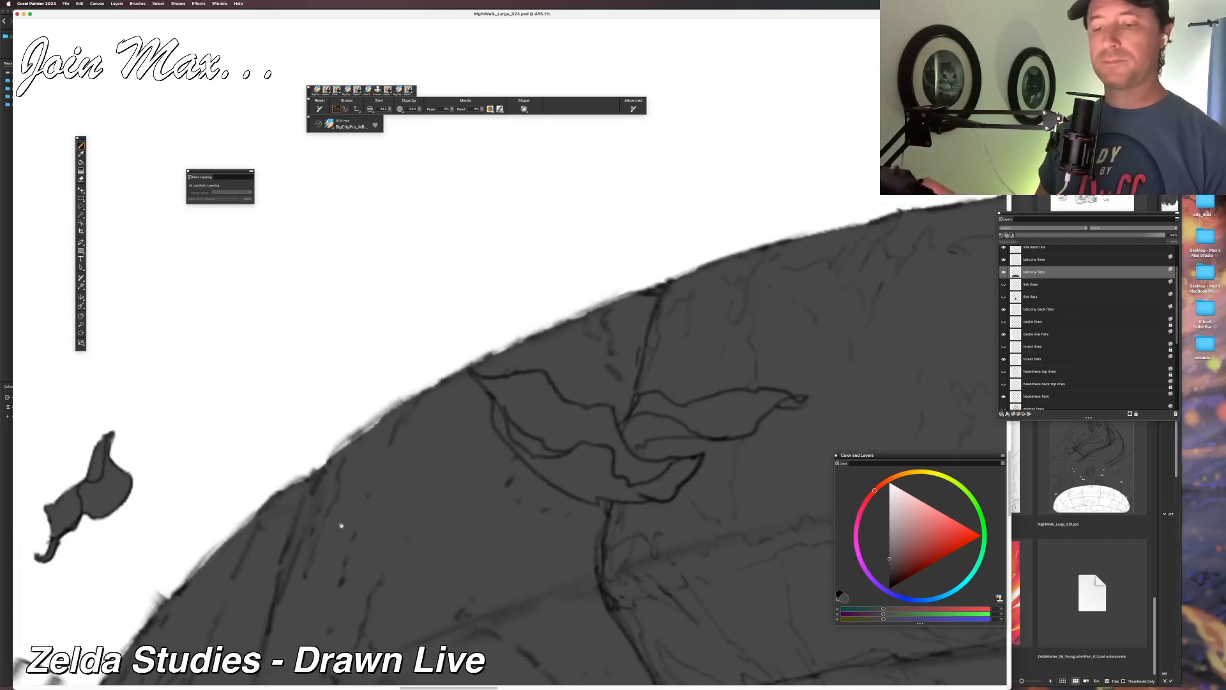
left_click_drag(636, 295, 587, 313)
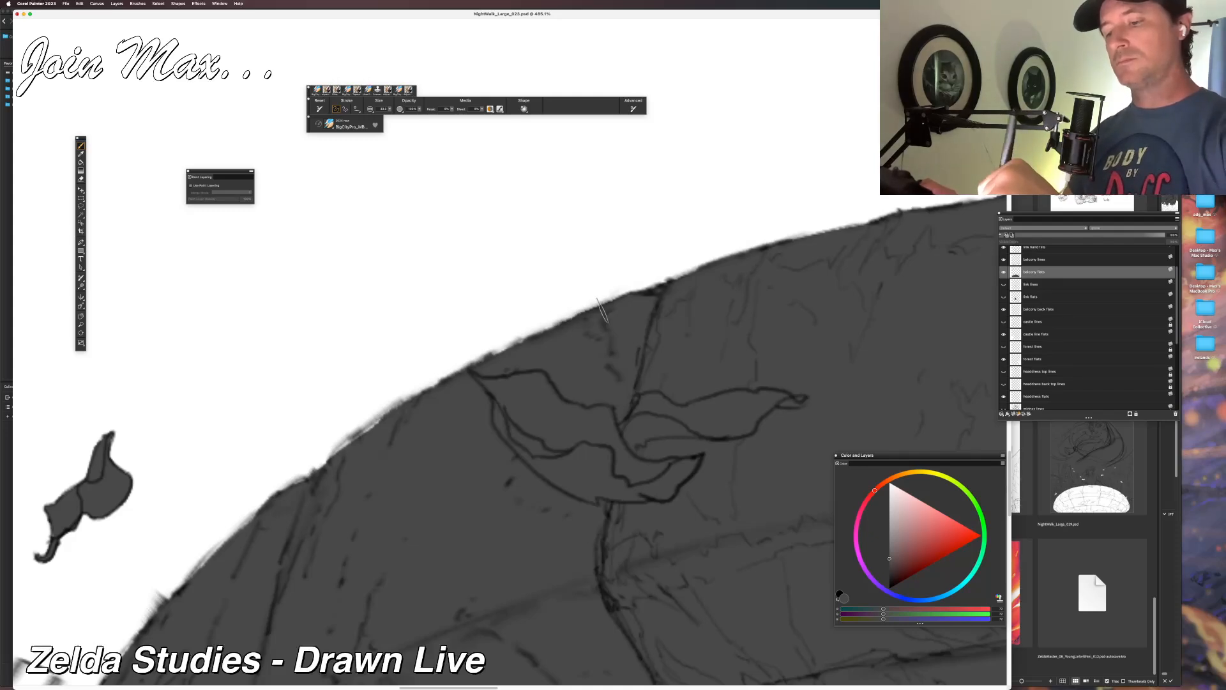
mouse_move(375, 428)
left_mouse_down()
mouse_move(364, 434)
mouse_move(396, 409)
mouse_move(345, 447)
mouse_move(361, 435)
left_mouse_up()
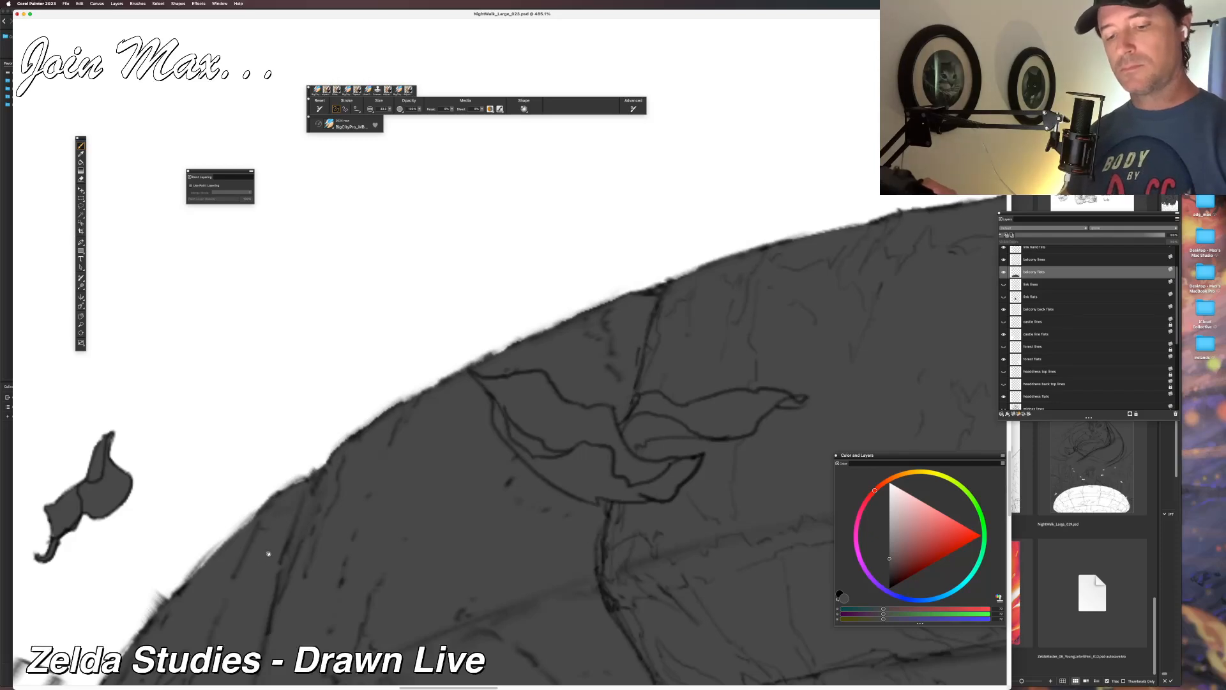
left_click_drag(260, 558, 404, 487)
mouse_move(450, 407)
left_mouse_down()
mouse_move(365, 482)
mouse_move(370, 468)
mouse_move(357, 467)
mouse_move(329, 514)
mouse_move(407, 363)
mouse_move(380, 428)
mouse_move(398, 401)
left_mouse_up()
left_click_drag(339, 496, 325, 525)
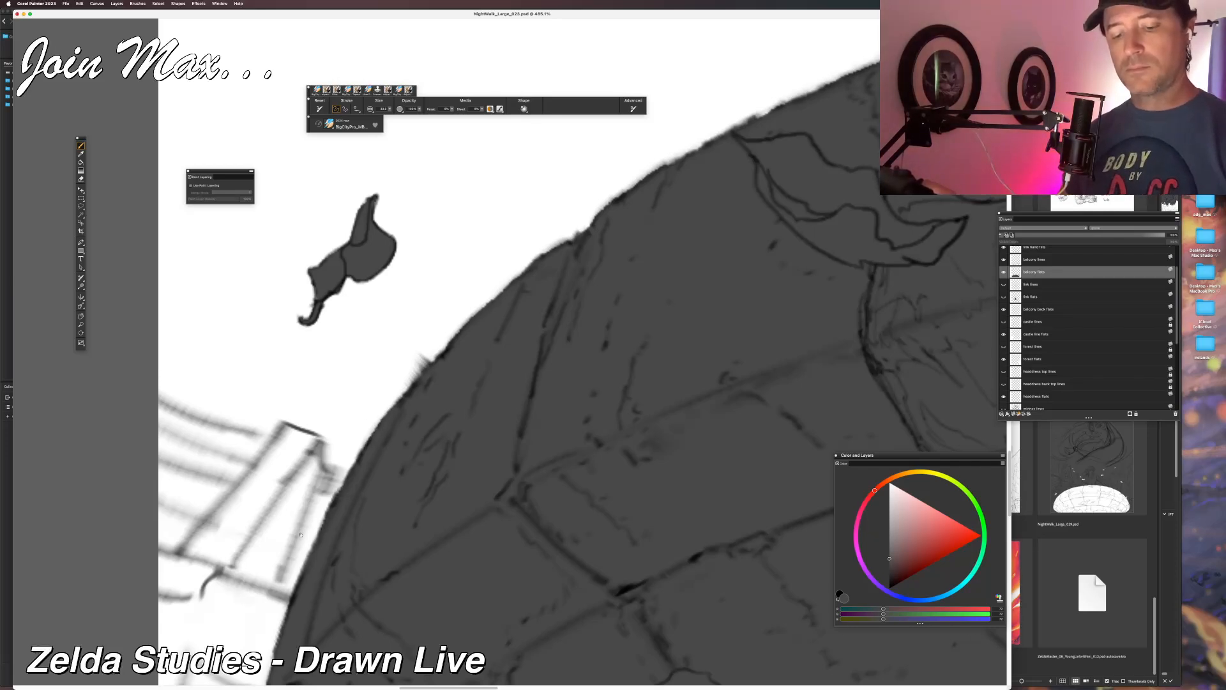
Check the fill along the balcony's lower left edge and along the rim back to the resting hand.
scroll(305, 577, "down", 5)
scroll(313, 486, "down", 5)
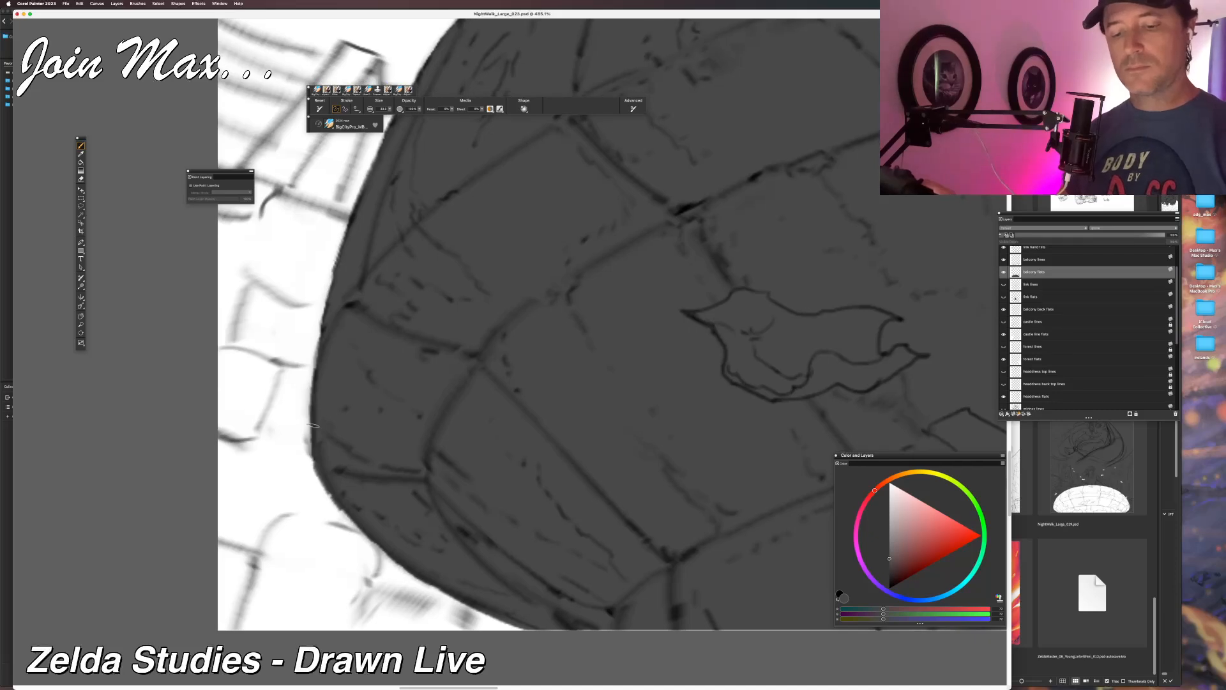
scroll(326, 460, "down", 5)
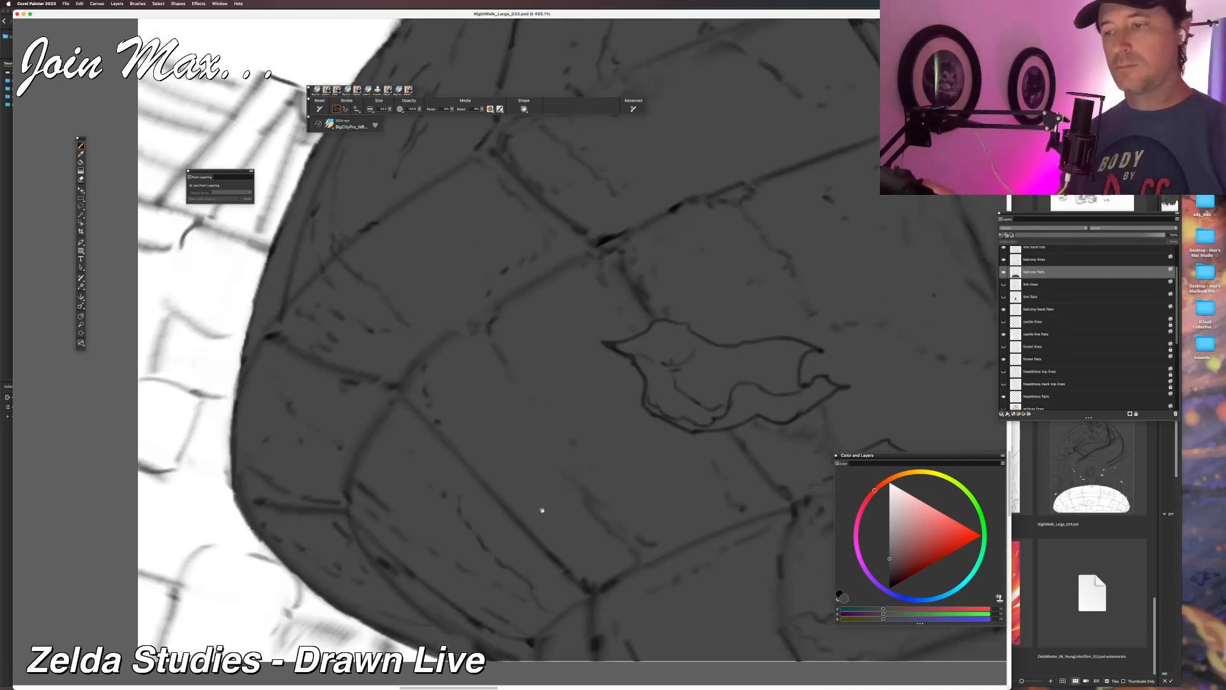
scroll(368, 529, "down", 3)
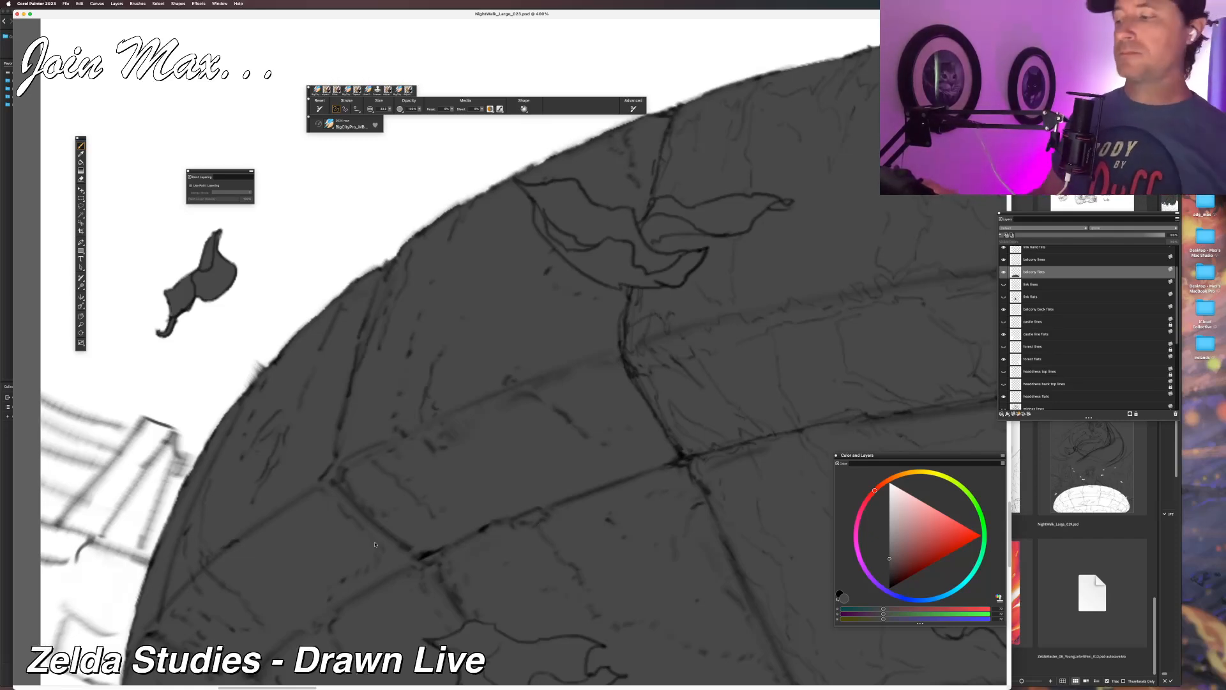
left_click_drag(753, 220, 490, 402)
left_click_drag(753, 339, 504, 426)
left_click_drag(694, 319, 566, 508)
left_click_drag(649, 366, 485, 302)
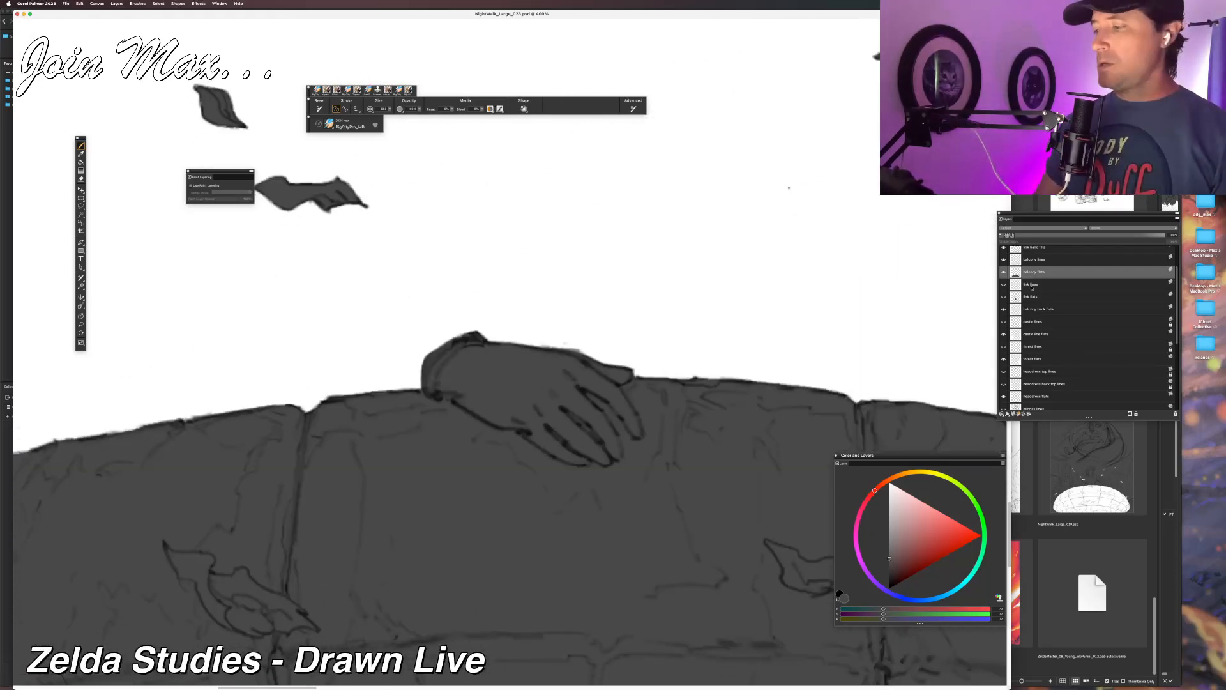
Show the link lines and link flats layers again and check the figure against the balcony.
left_click(1003, 285)
left_click(1004, 298)
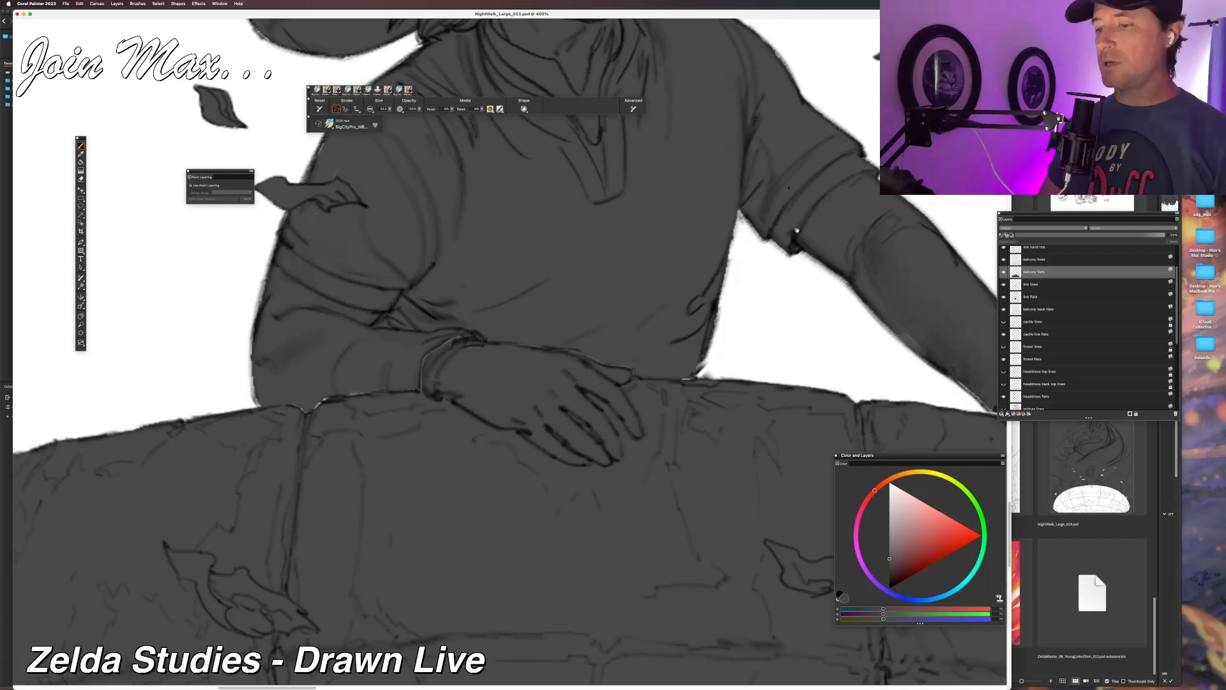
left_click_drag(799, 233, 718, 325)
scroll(714, 306, "down", 1)
left_click_drag(712, 283, 676, 317)
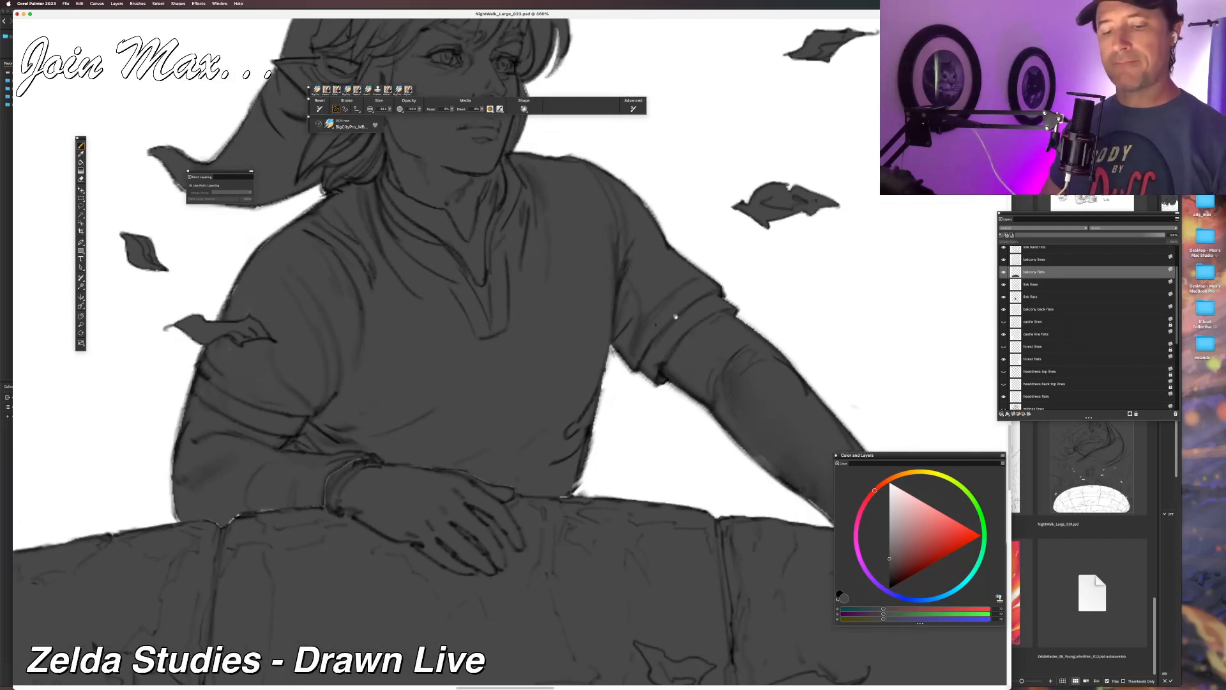
scroll(675, 317, "down", 2)
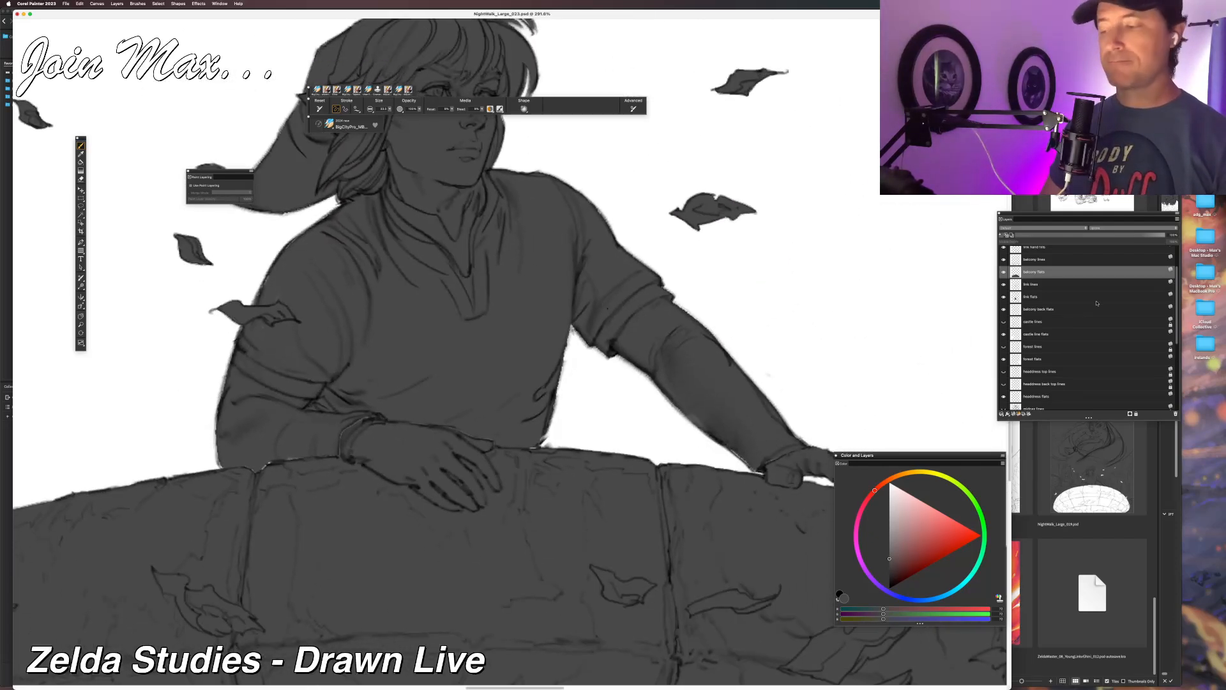
Brush dark grey on the link flats layer along the underside of the extended forearm and the bent arm's outer elbow.
left_click(1030, 297)
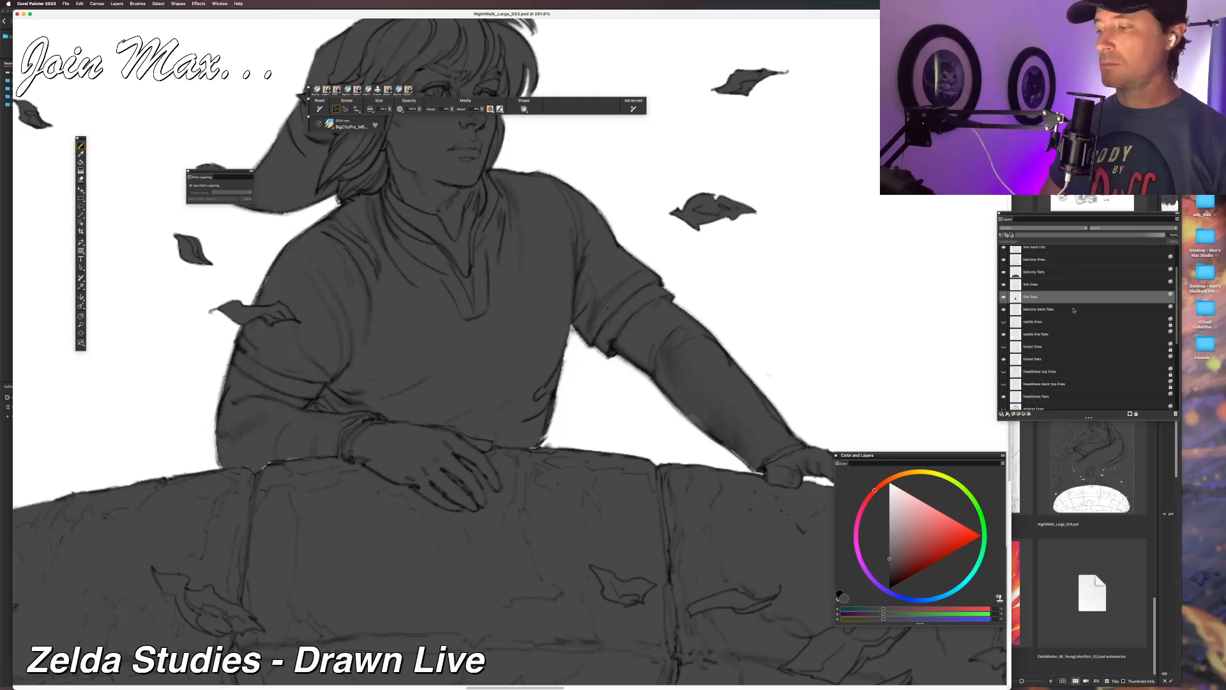
left_click_drag(496, 491, 327, 446)
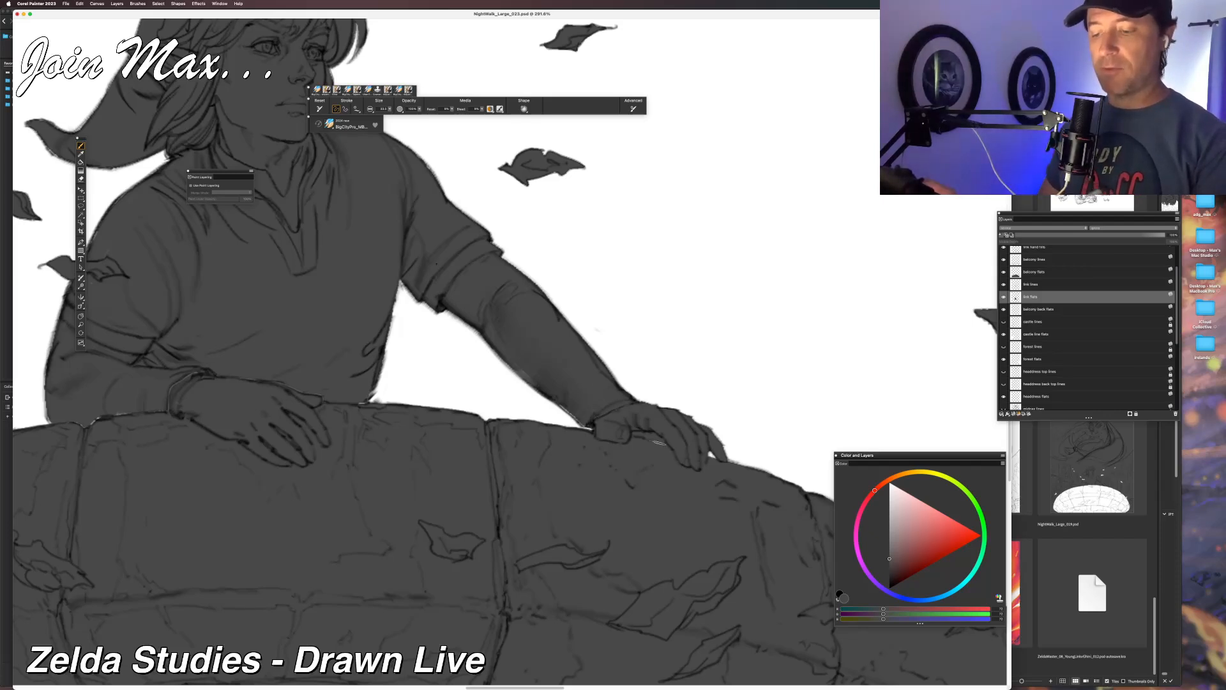
left_click_drag(561, 401, 575, 417)
left_click_drag(405, 518, 607, 530)
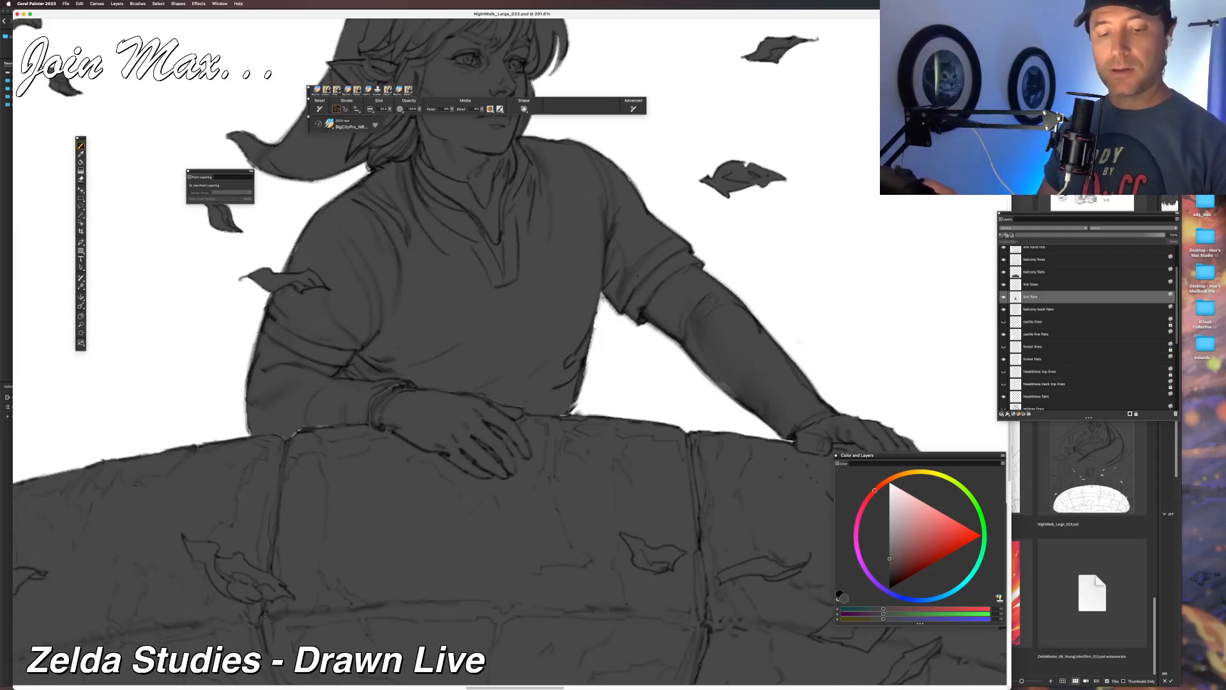
left_click_drag(248, 414, 249, 434)
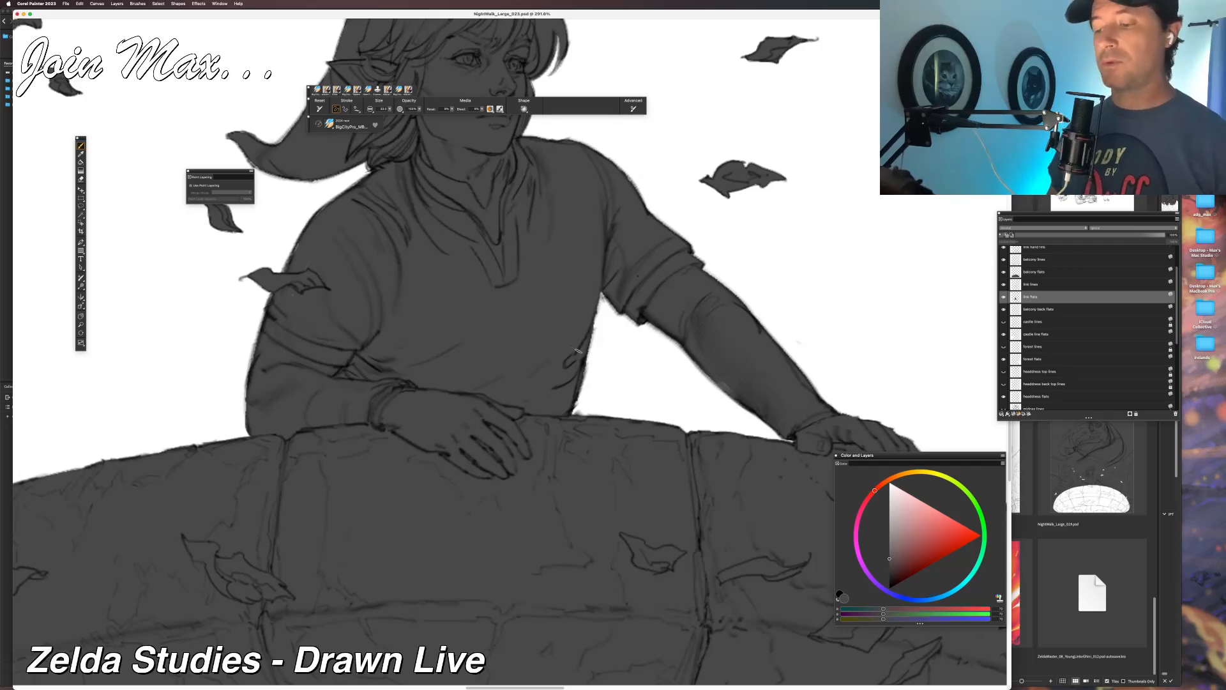
Paste eight copies of the link flats layer in place and collapse them with the original into one layer.
left_click_drag(566, 221, 459, 129)
scroll(626, 295, "up", 5)
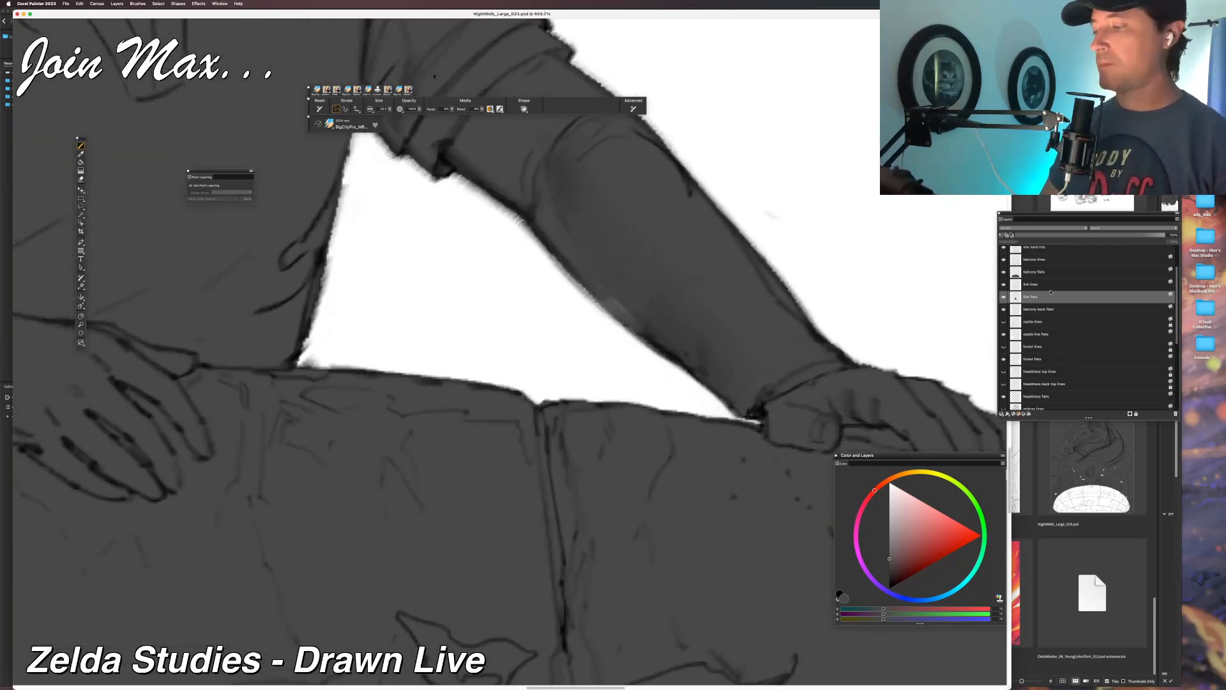
key("super+c")
key("super+shift+v")
key("super+shift+v")
key("super+shift+v")
key("super+shift+v")
key("super+shift+v")
key("super+shift+v")
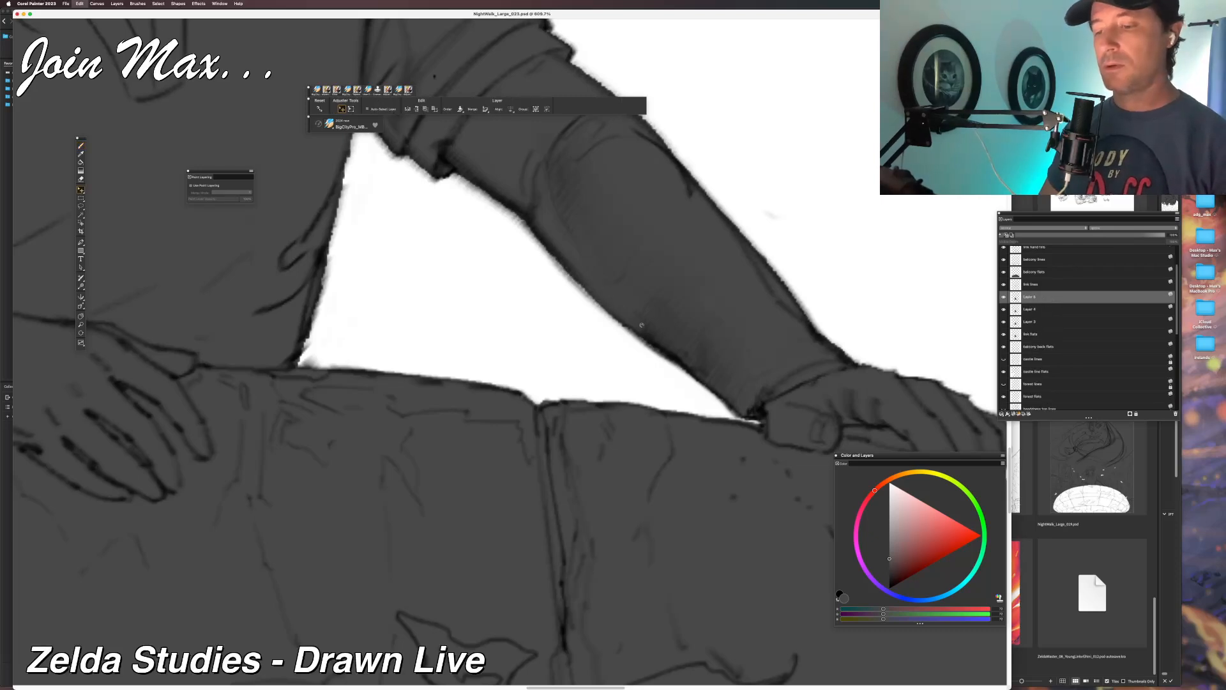
key("super+shift+v")
key("super+shift+v")
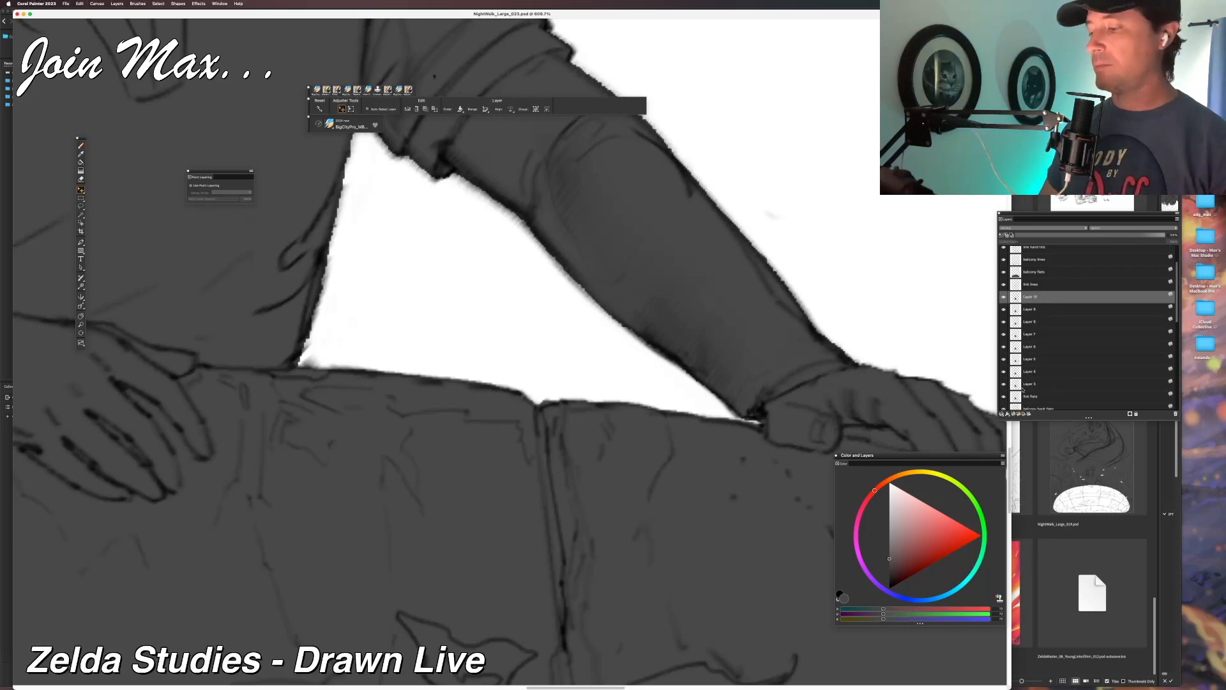
left_click(1024, 395, "shift")
key("super+e")
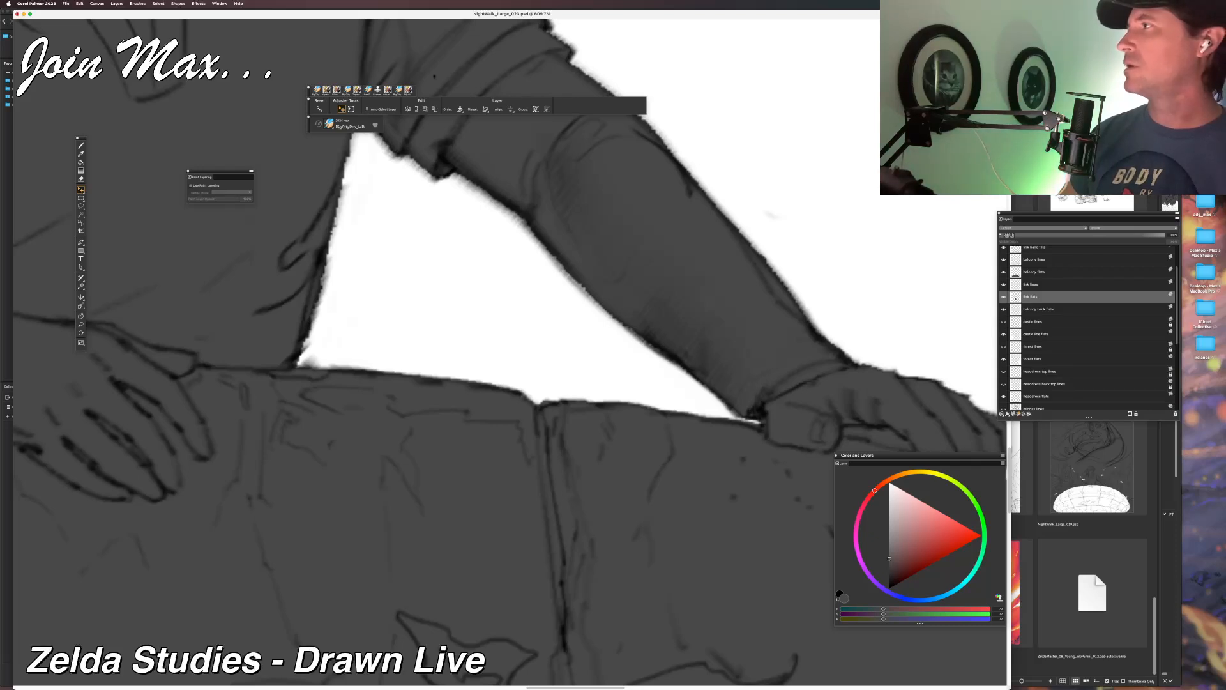
key("super+Tab")
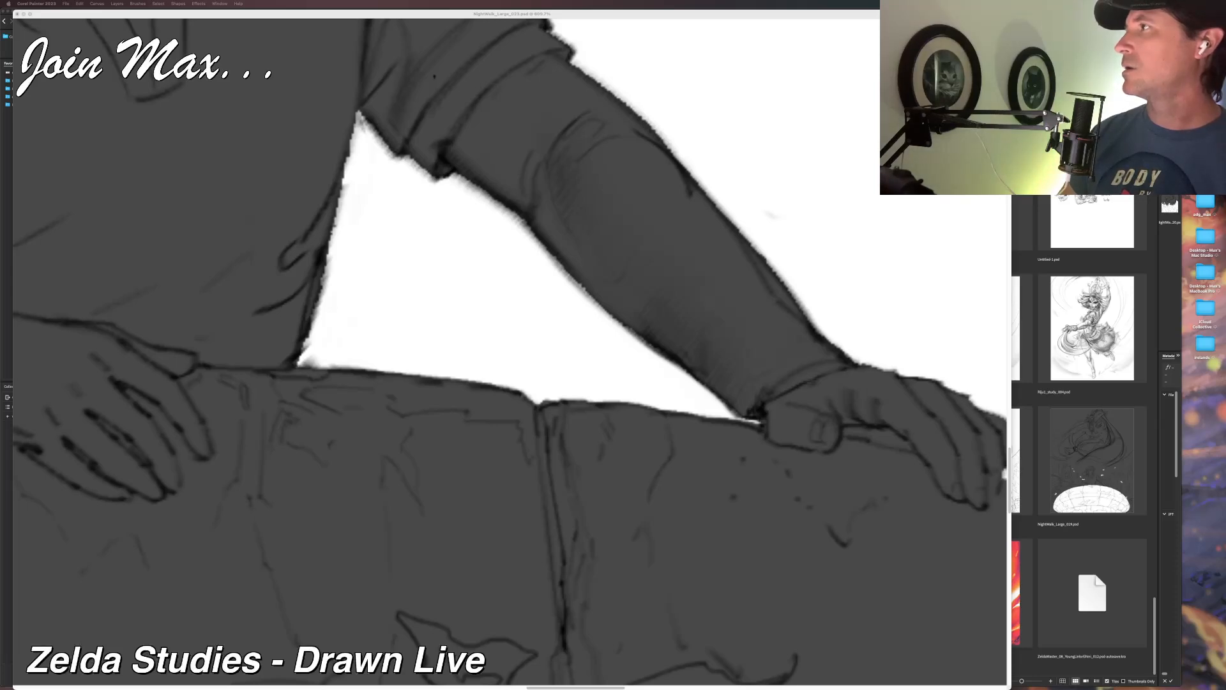
key("super+Tab")
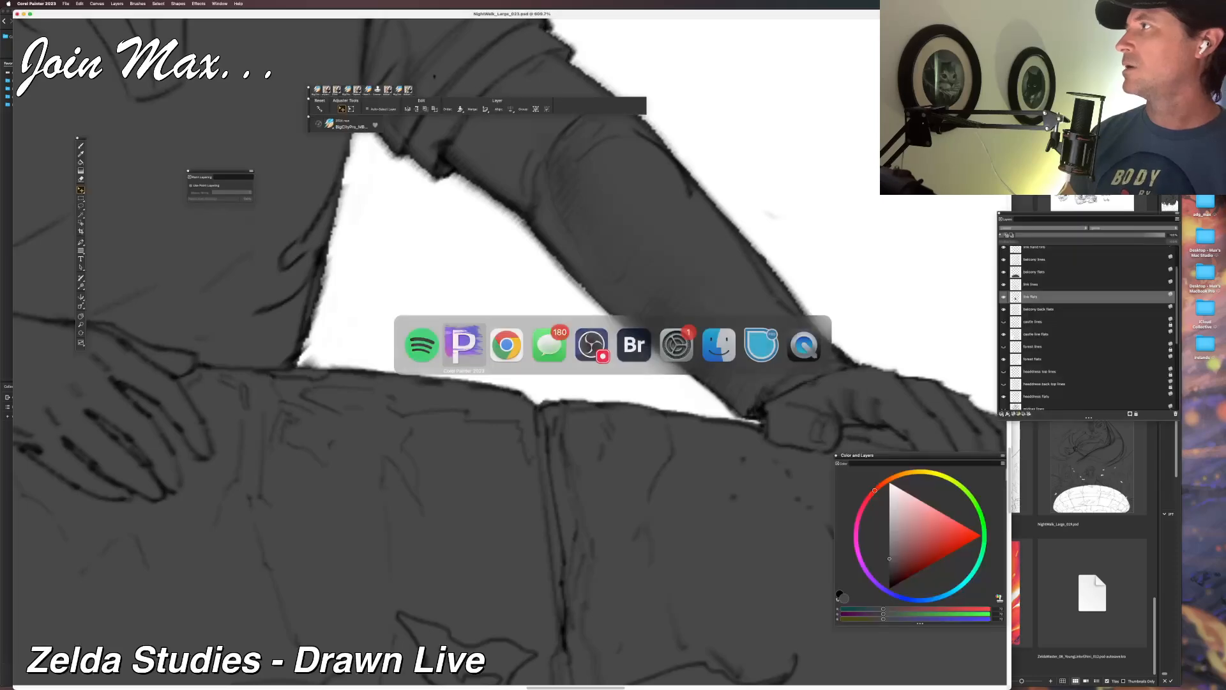
key("super+Tab")
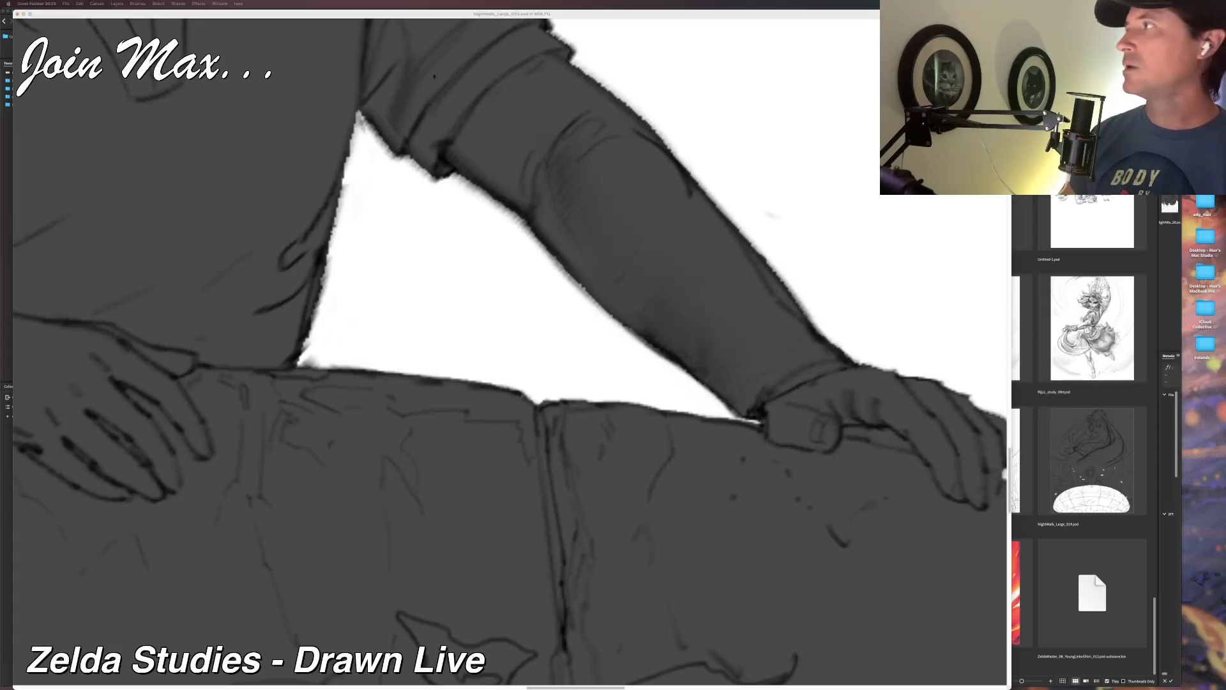
key("super+Tab")
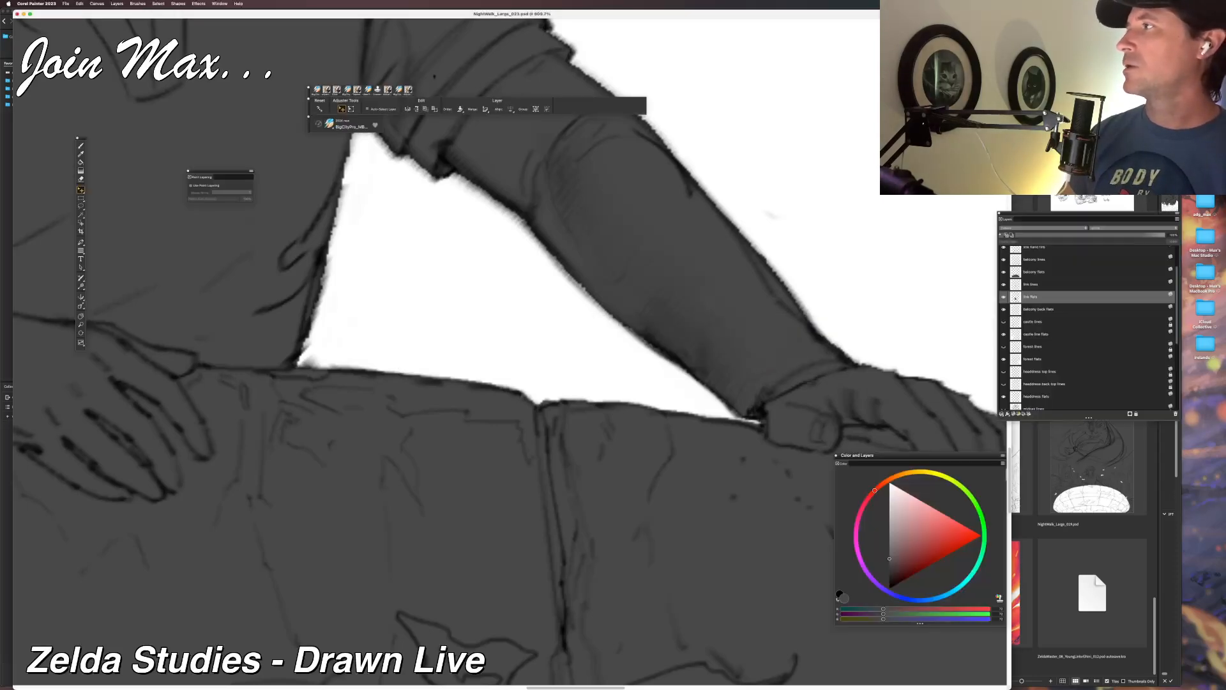
key("super+Tab")
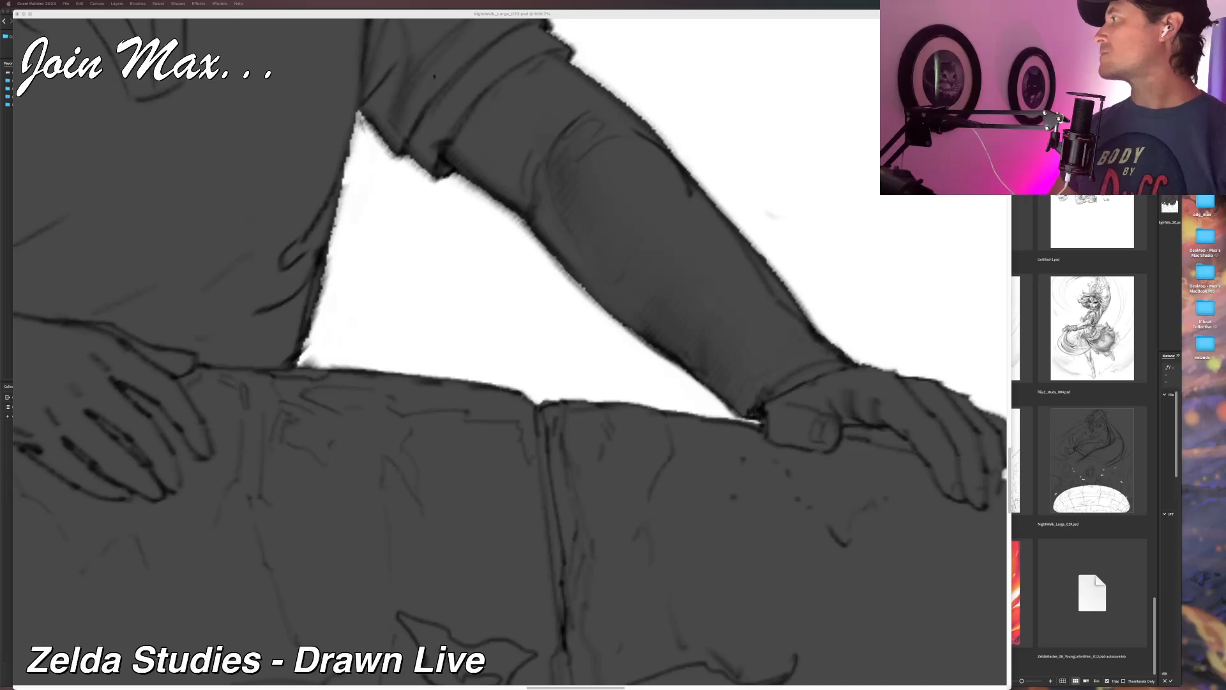
left_click(608, 16)
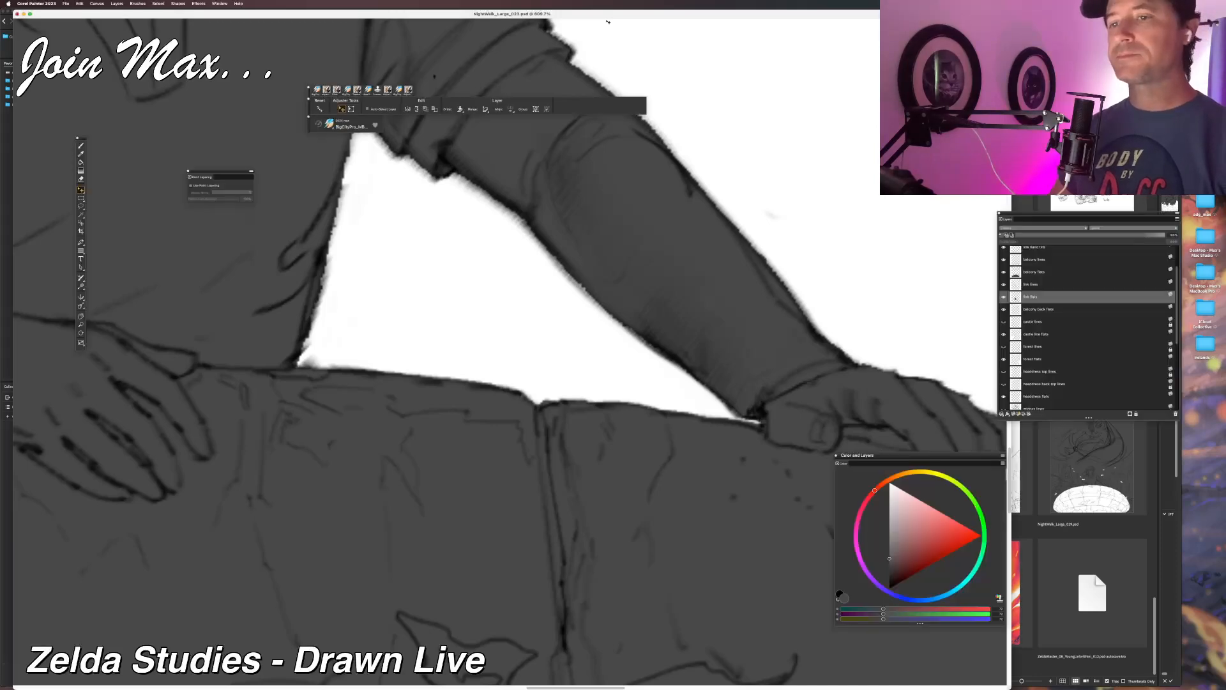
Toggle the link flats layer off and on to check the fill across the whole figure.
scroll(641, 154, "down", 5)
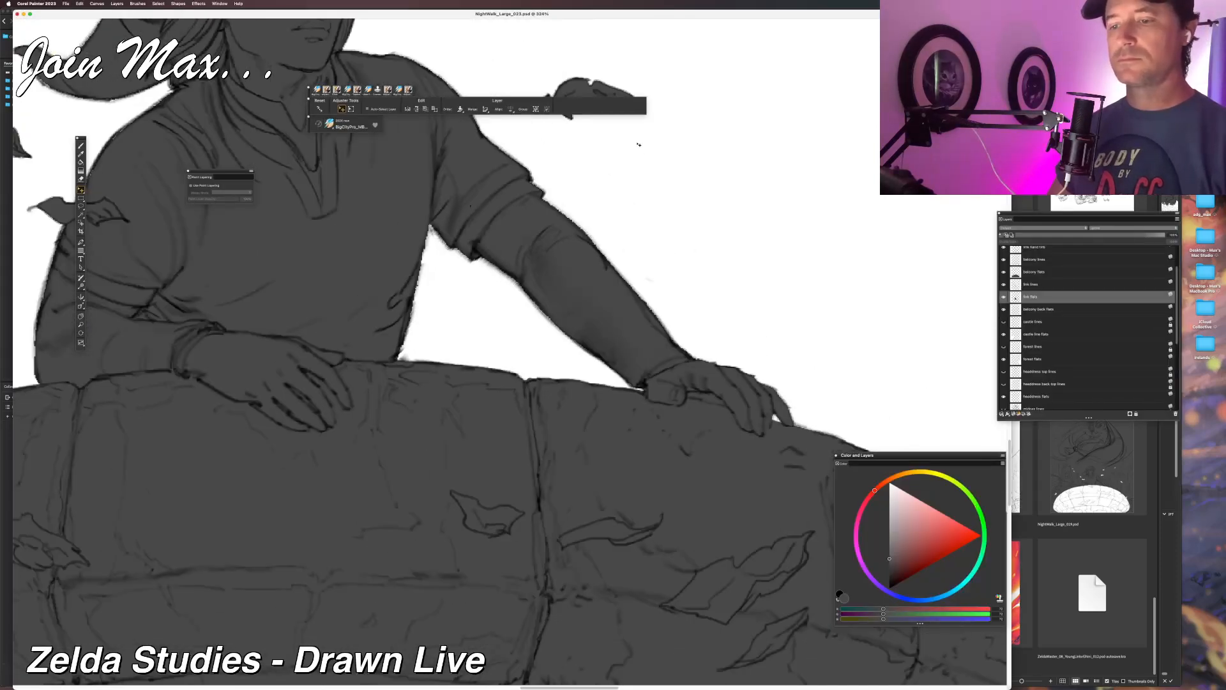
mouse_move(629, 203)
left_mouse_down()
mouse_move(695, 298)
mouse_move(692, 266)
mouse_move(580, 210)
mouse_move(683, 313)
mouse_move(652, 340)
left_mouse_up()
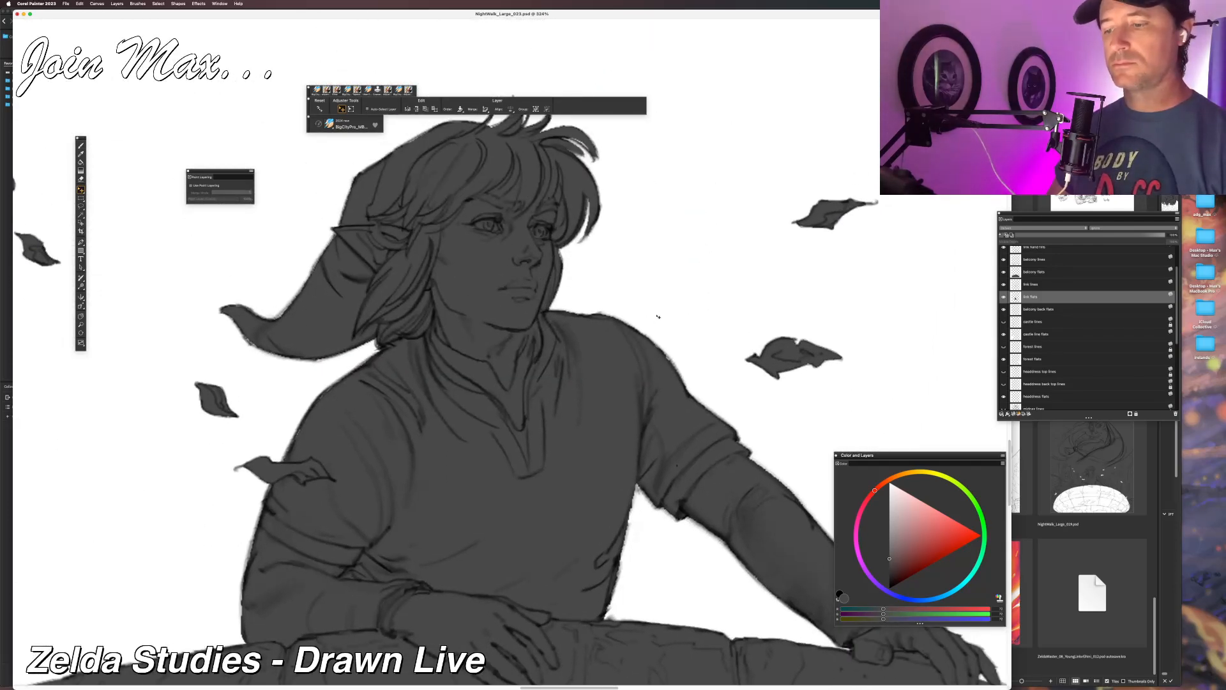
left_click(1004, 297)
left_click(1003, 296)
left_click_drag(763, 300, 690, 292)
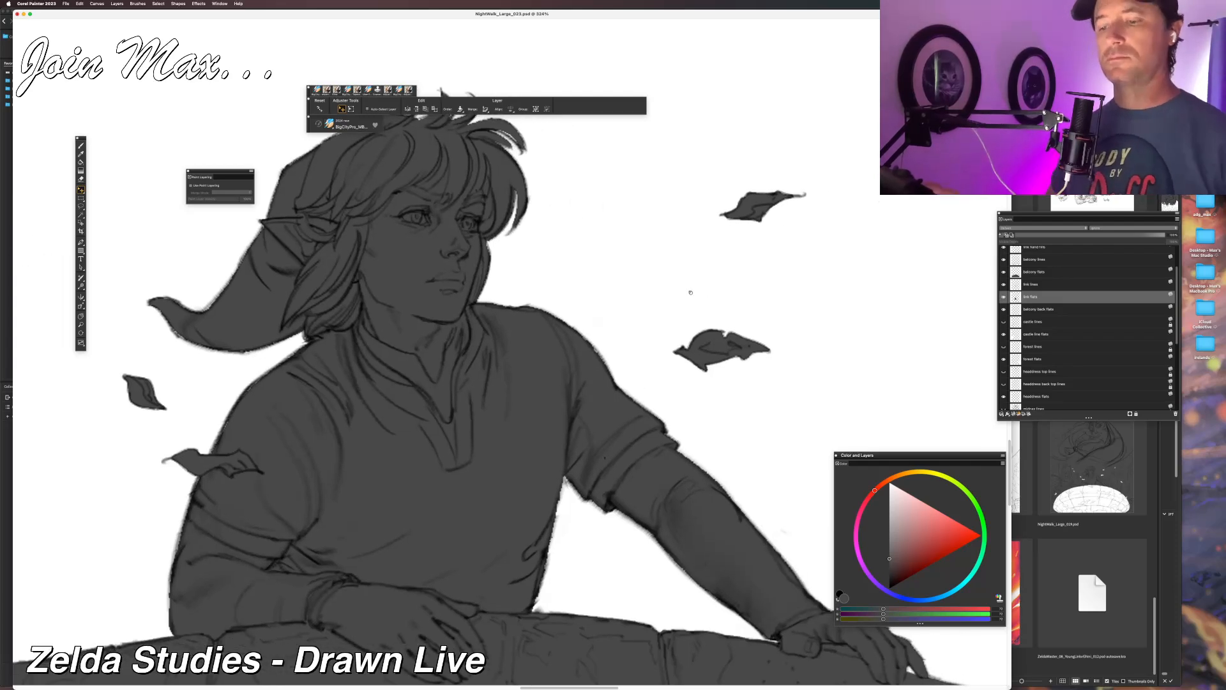
With the brush ready, inspect the link flats edges around the bent arm, shoulders, hair and hat.
left_click(80, 146)
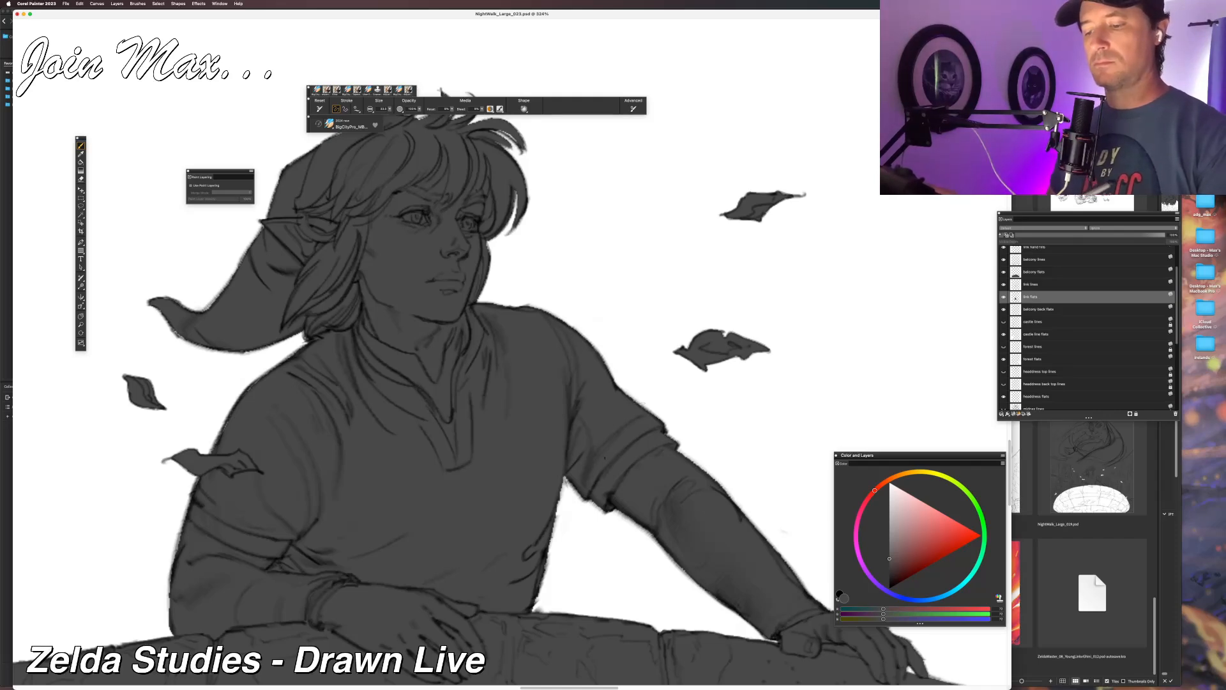
left_click_drag(550, 493, 528, 416)
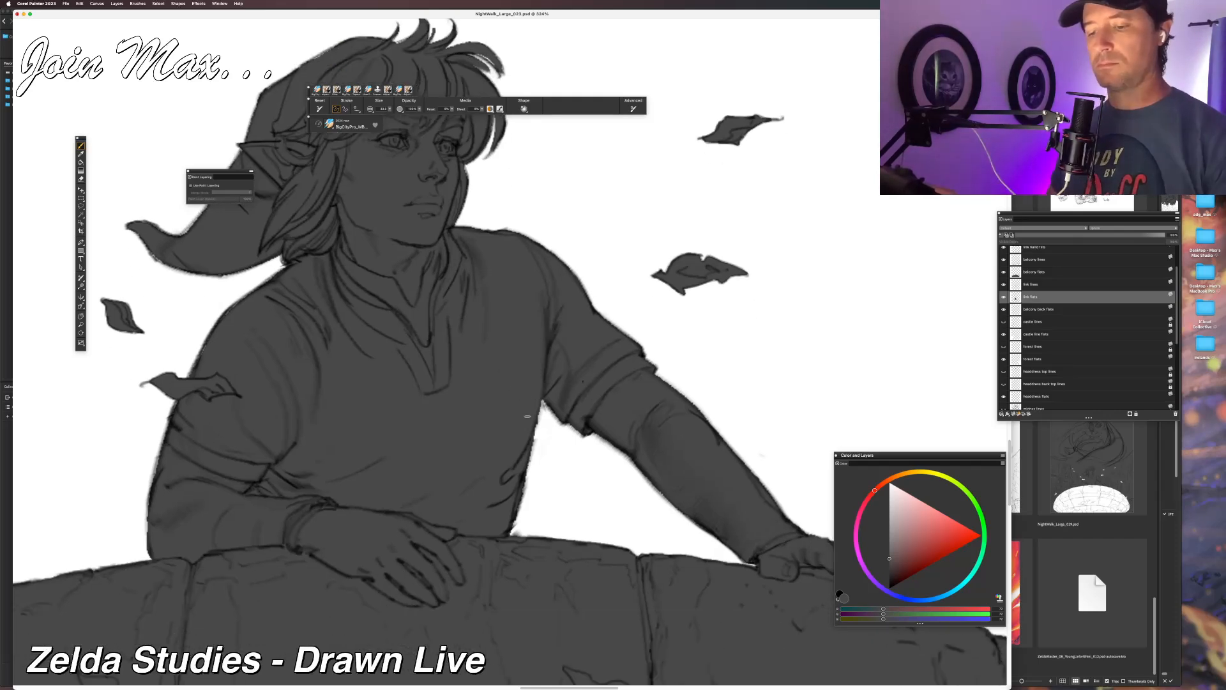
mouse_move(322, 513)
left_mouse_down()
mouse_move(390, 463)
mouse_move(445, 496)
left_mouse_up()
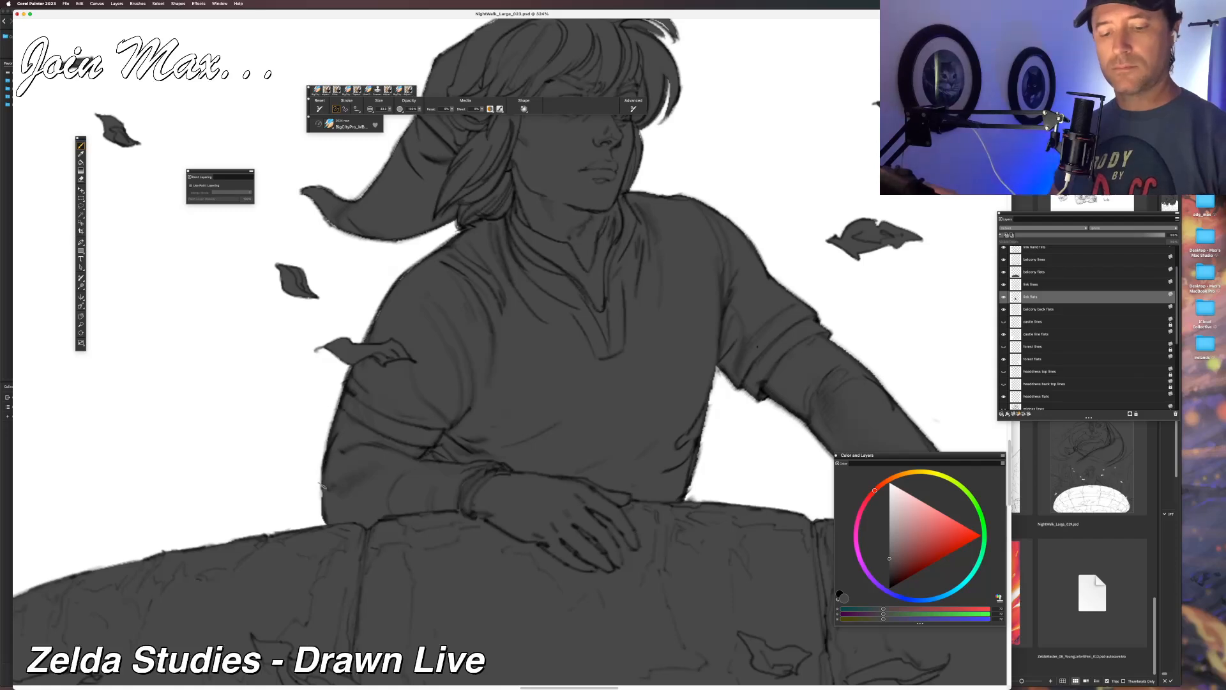
left_click_drag(366, 448, 355, 534)
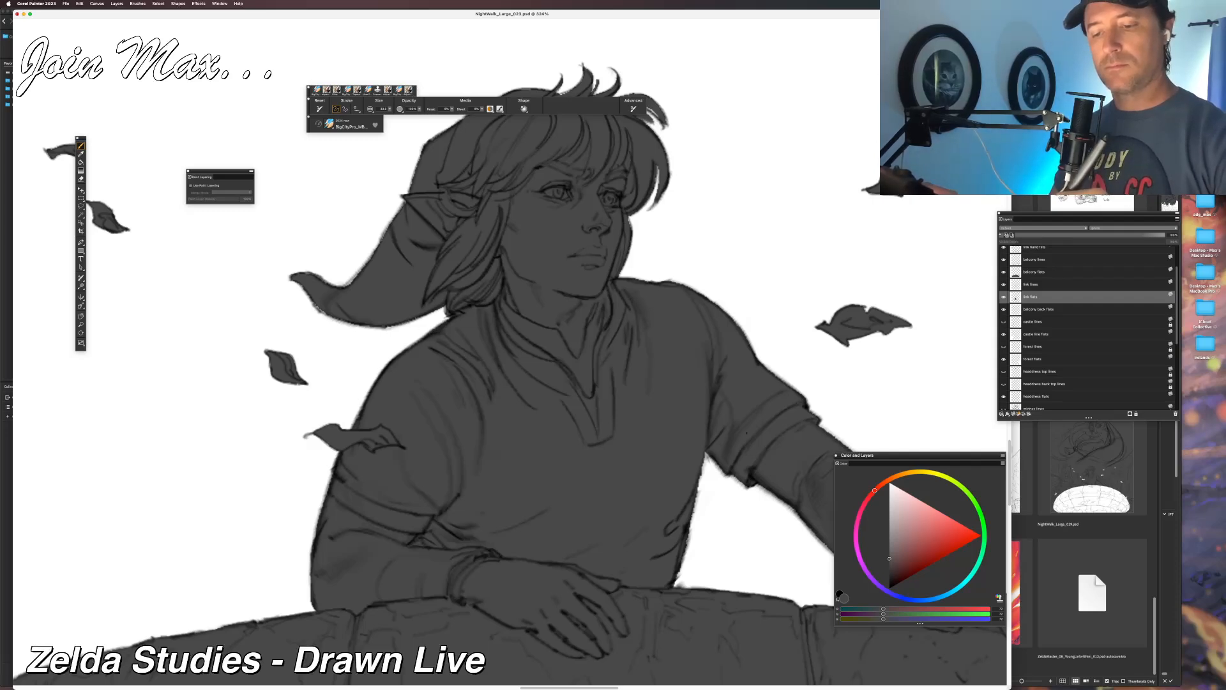
left_click_drag(623, 234, 528, 370)
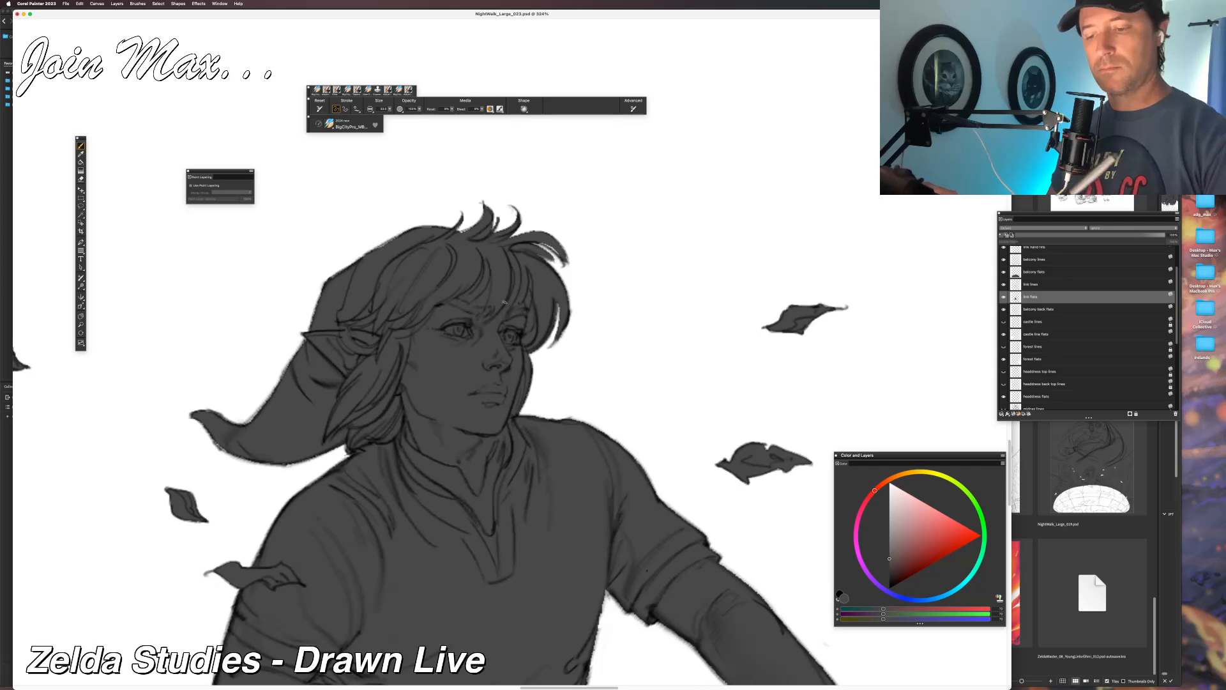
left_click_drag(555, 327, 555, 302)
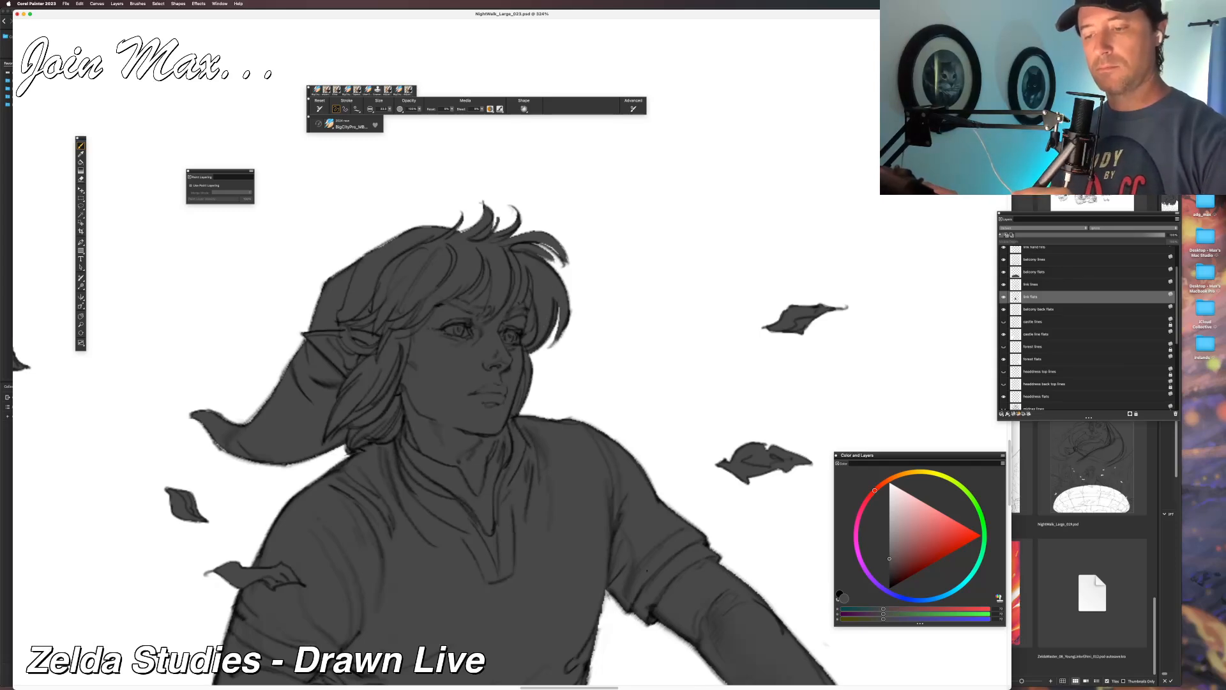
mouse_move(529, 249)
left_mouse_down()
mouse_move(402, 357)
mouse_move(427, 357)
left_mouse_up()
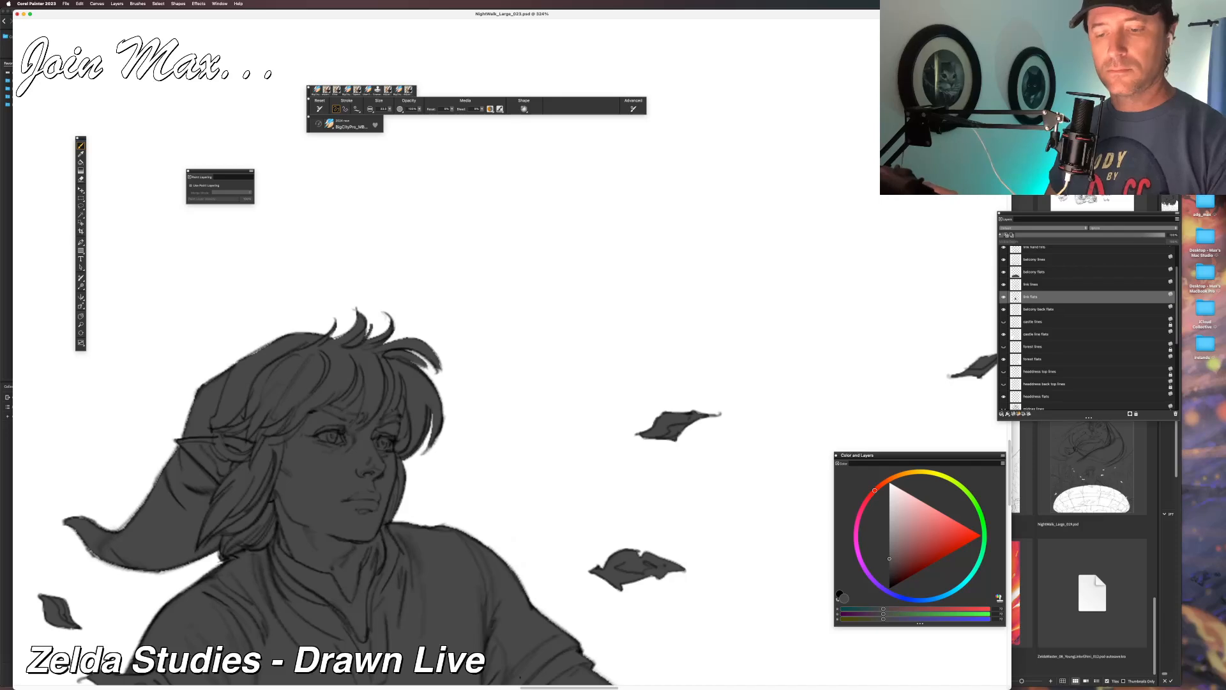
left_click_drag(428, 349, 431, 356)
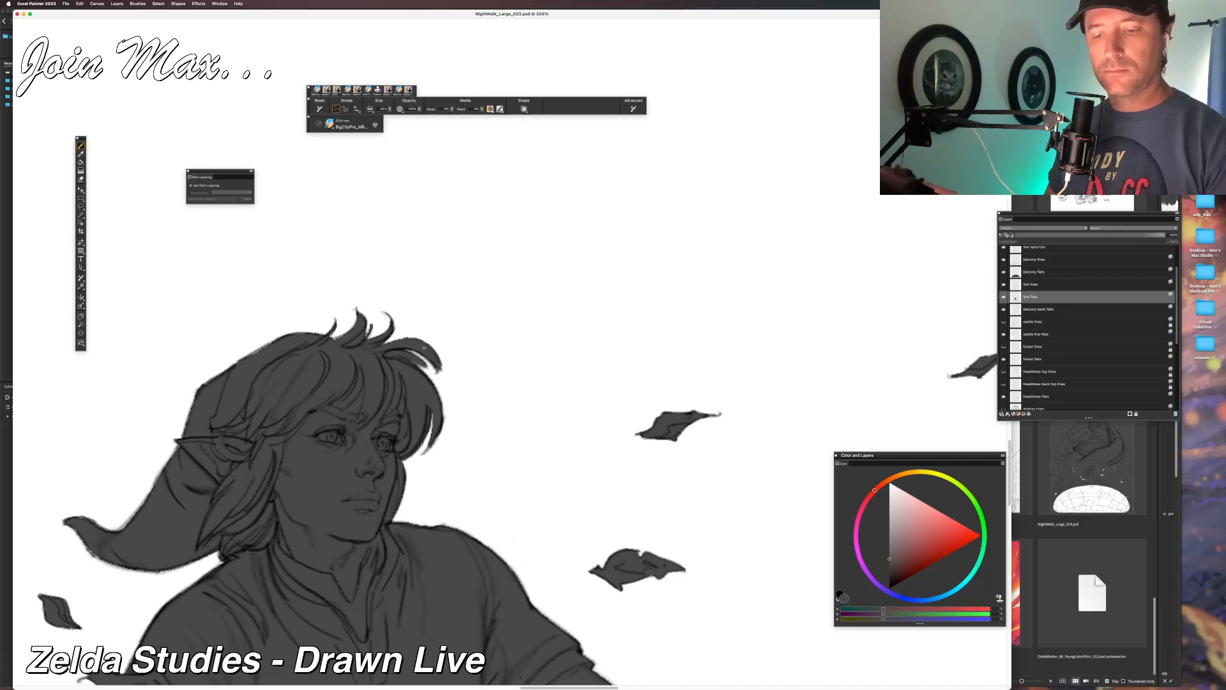
left_click_drag(366, 417, 532, 405)
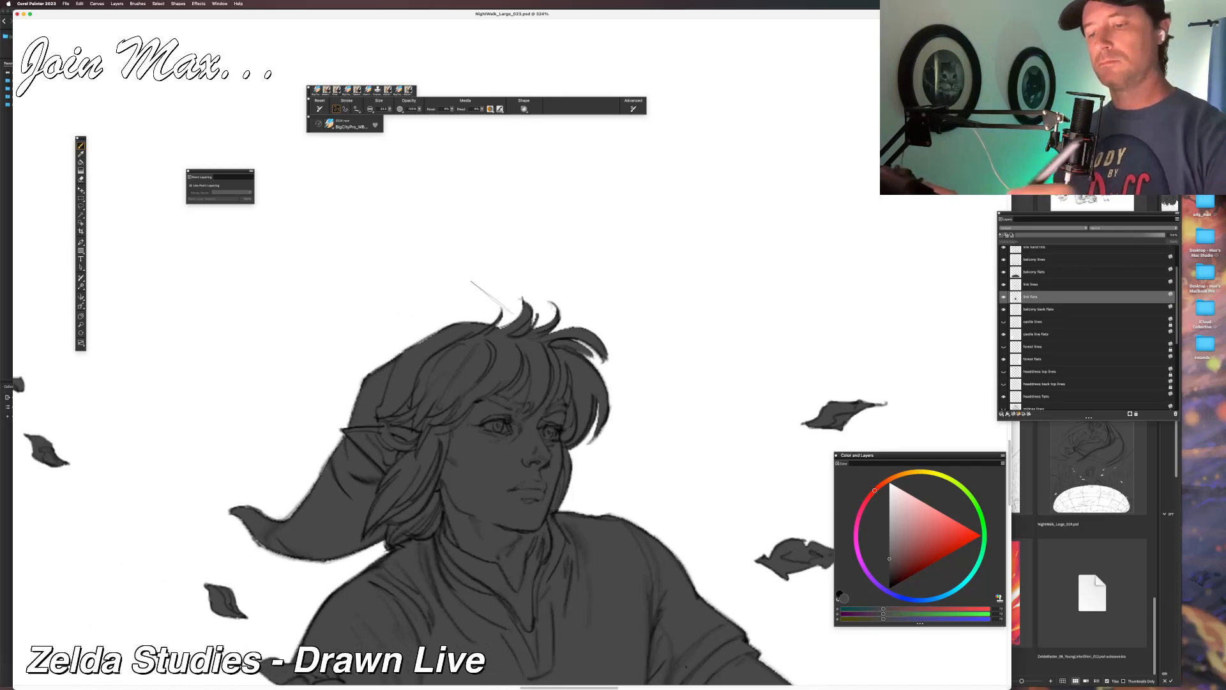
left_click_drag(501, 326, 513, 316)
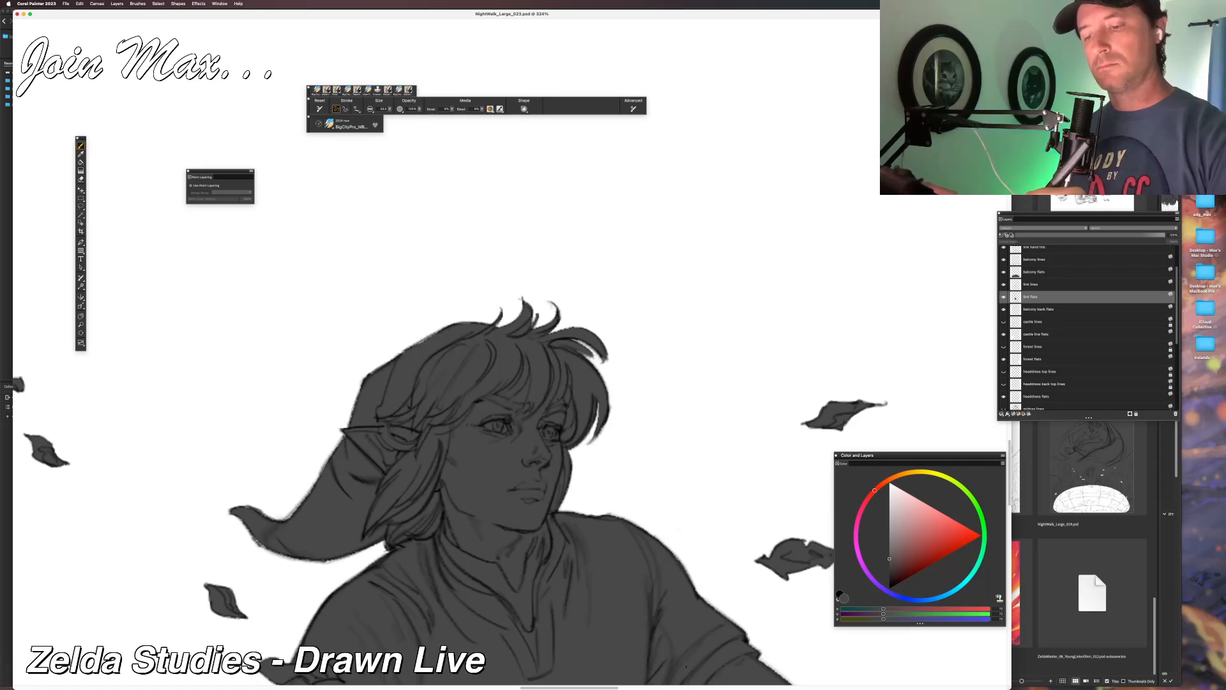
left_click_drag(372, 402, 441, 385)
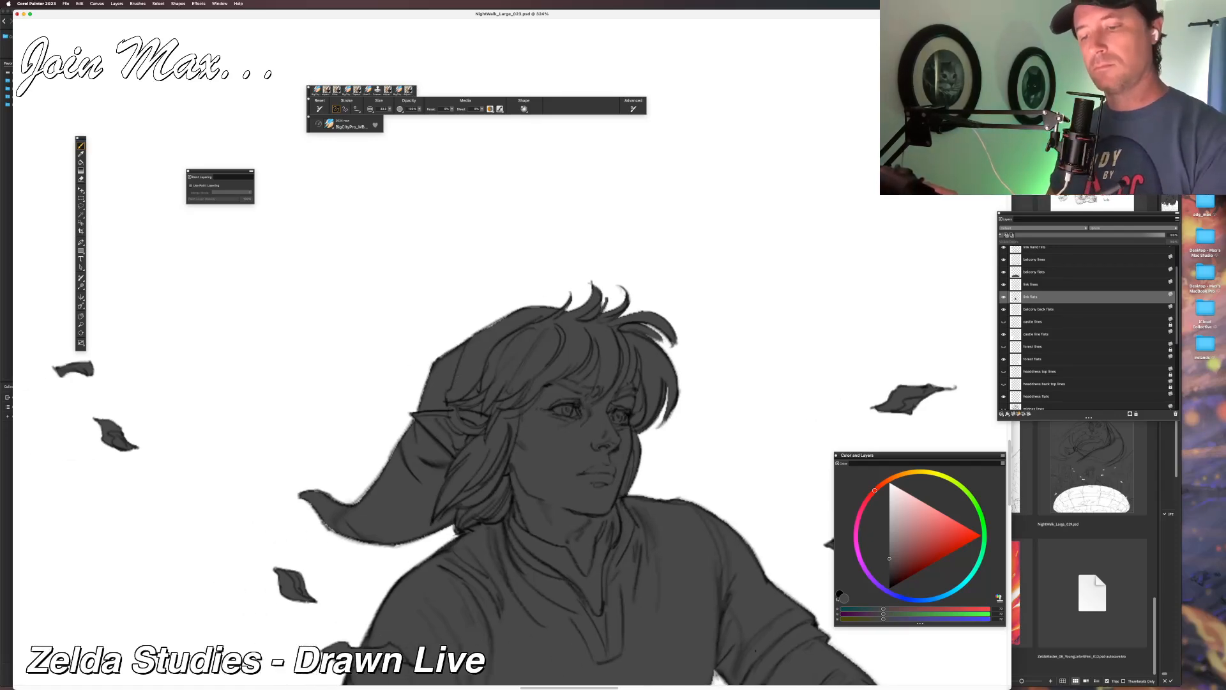
left_click_drag(421, 413, 503, 360)
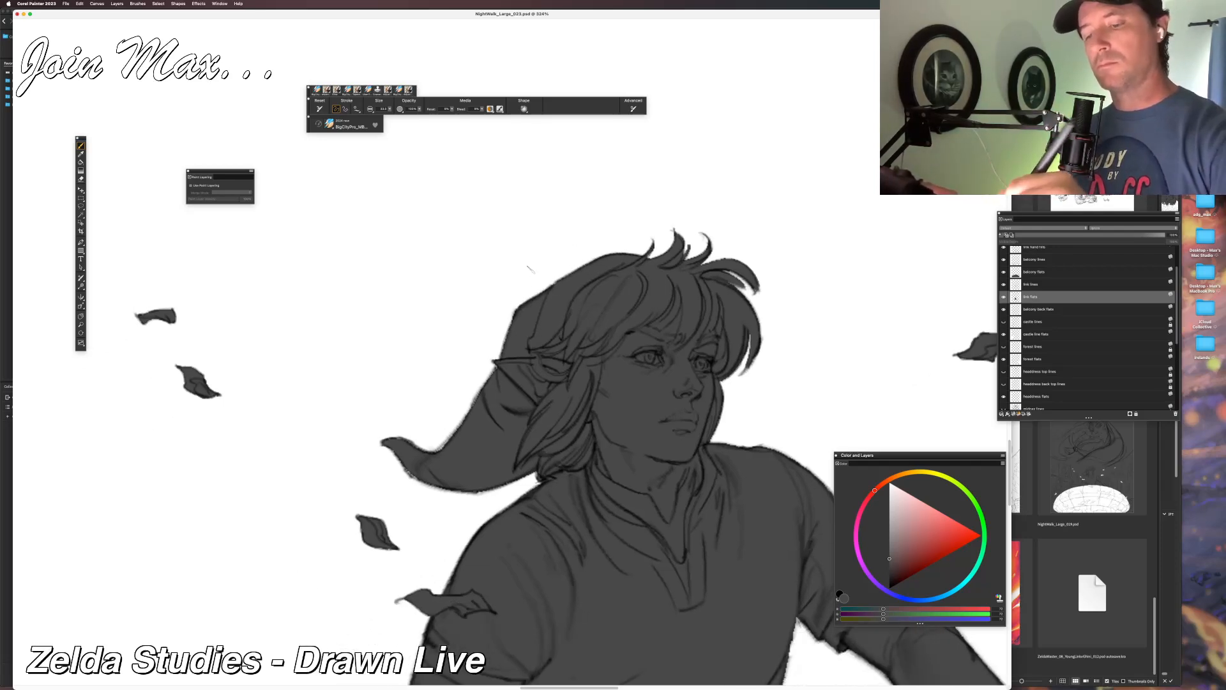
left_click_drag(529, 270, 548, 180)
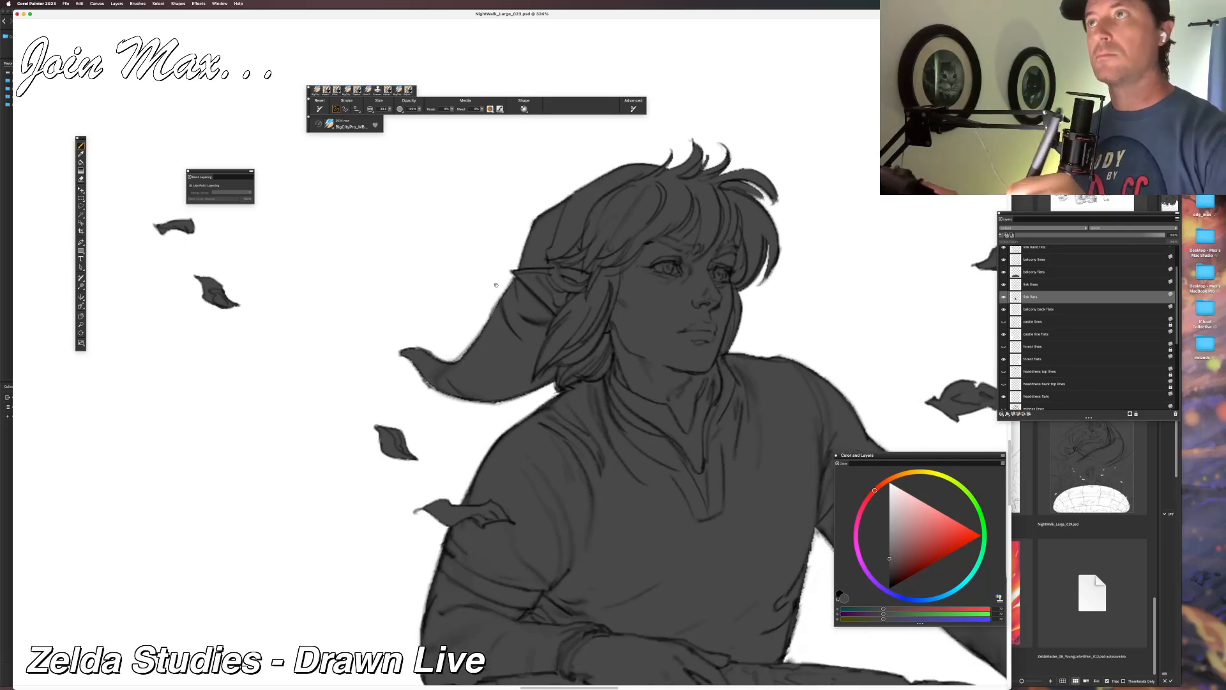
Try a dark grey brush stroke along the back edge of the hat's tail and undo it.
left_click_drag(502, 282, 537, 233)
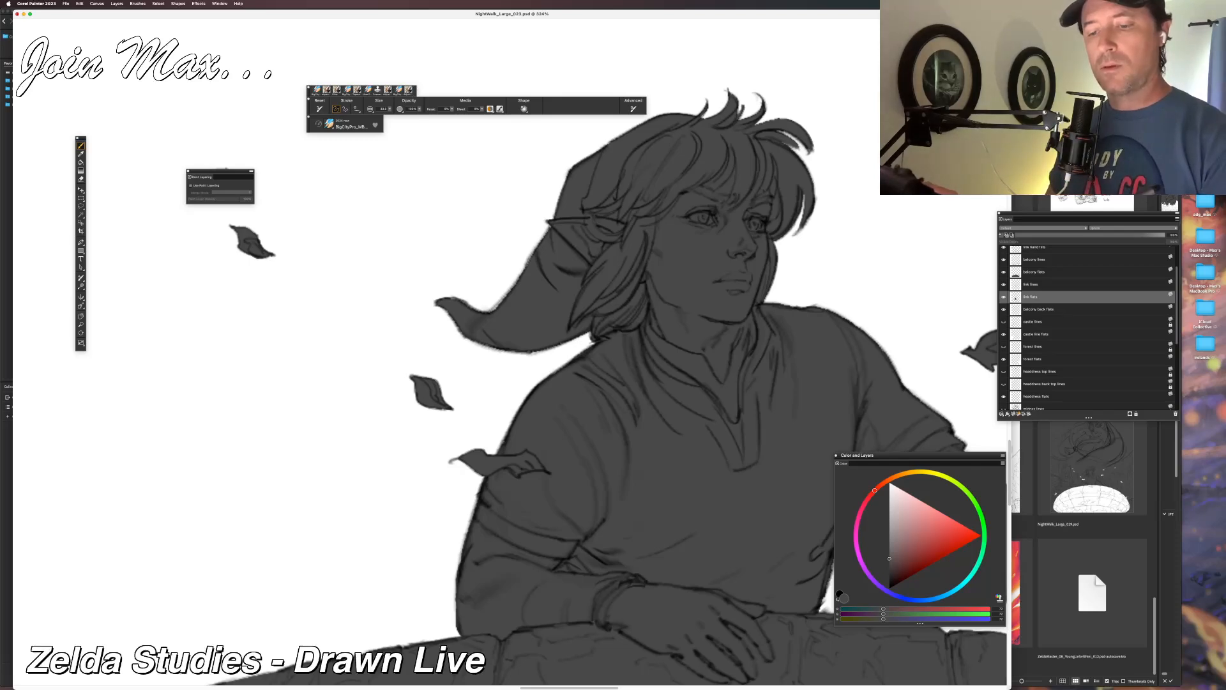
left_click_drag(503, 300, 488, 311)
mouse_move(527, 263)
left_mouse_down()
mouse_move(476, 312)
mouse_move(520, 230)
left_mouse_up()
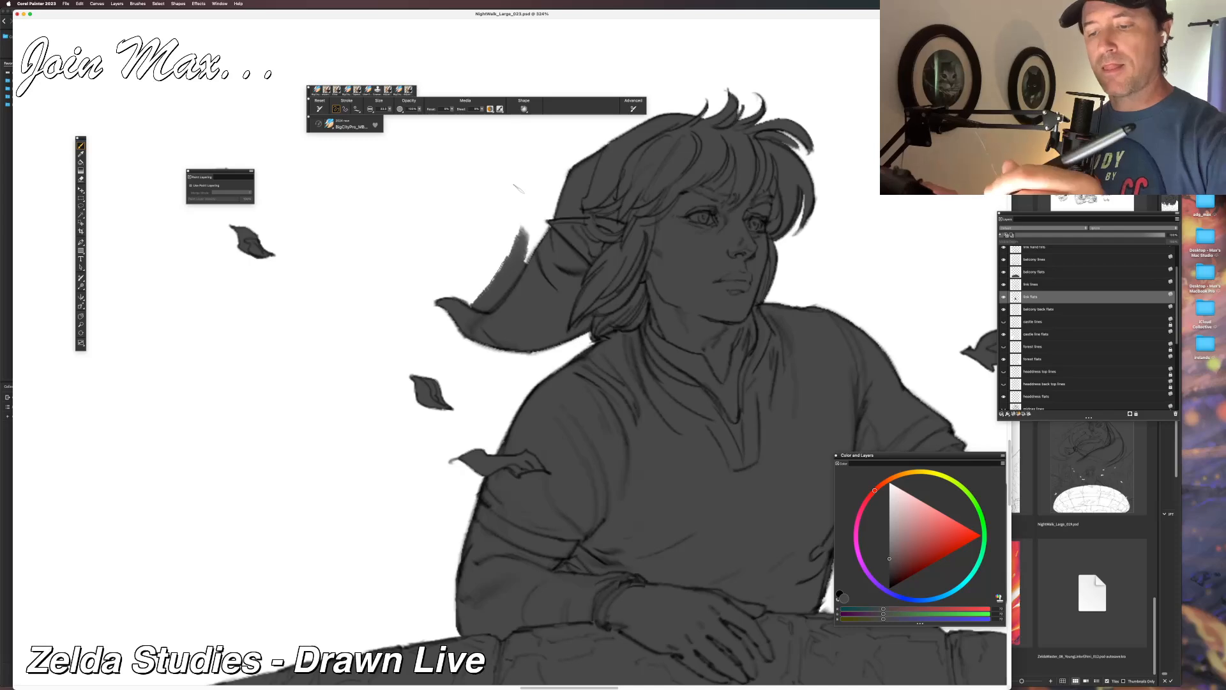
key("super+z")
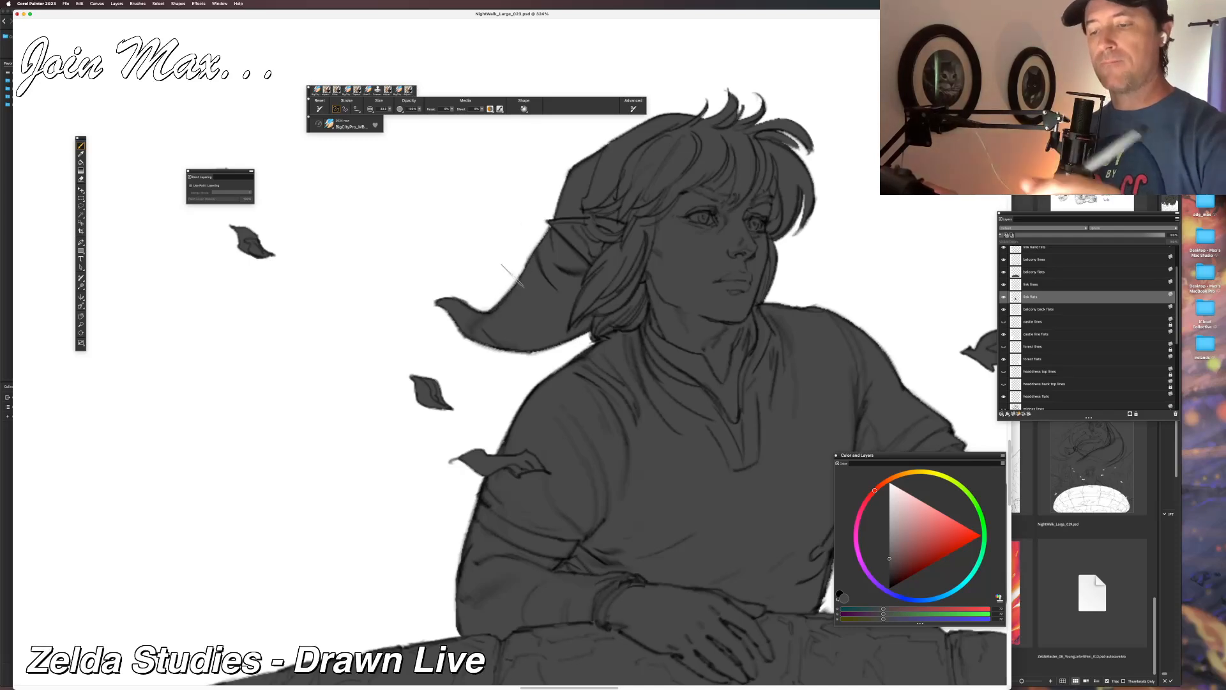
Show the castle lines layer to check it against the figure and balcony, and hide it again.
key("super+minus")
left_click_drag(427, 545, 242, 398)
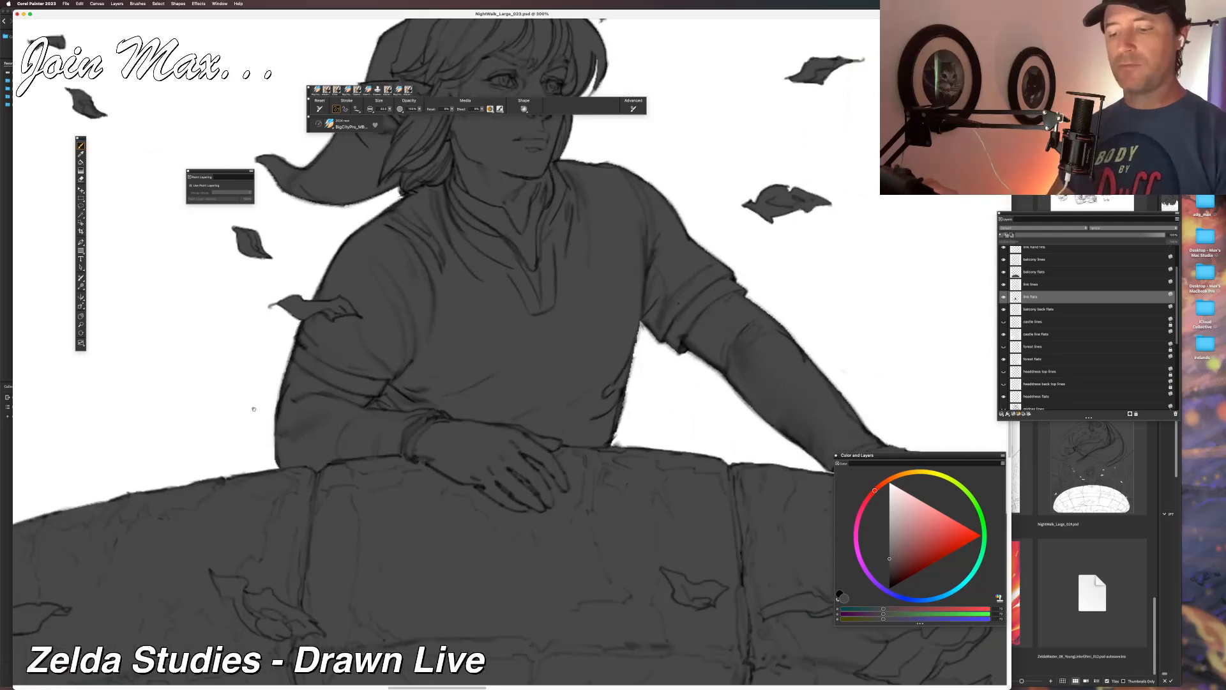
key("super+minus")
key("super+minus")
key("super+minus")
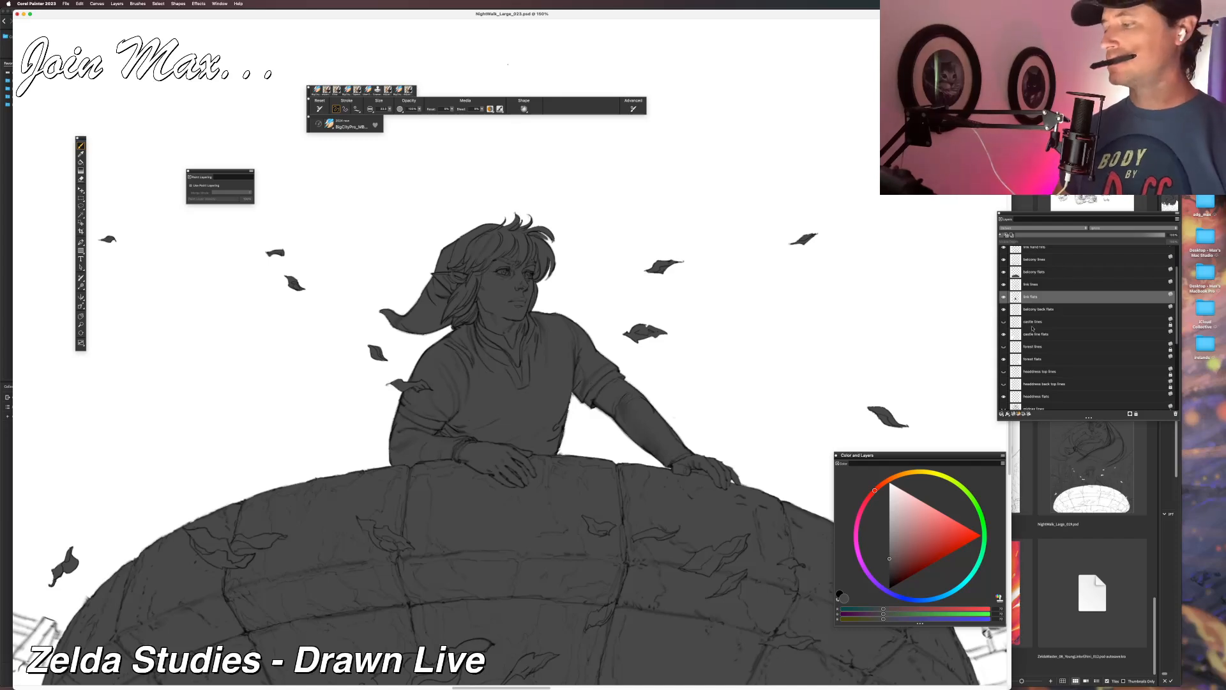
left_click(1004, 322)
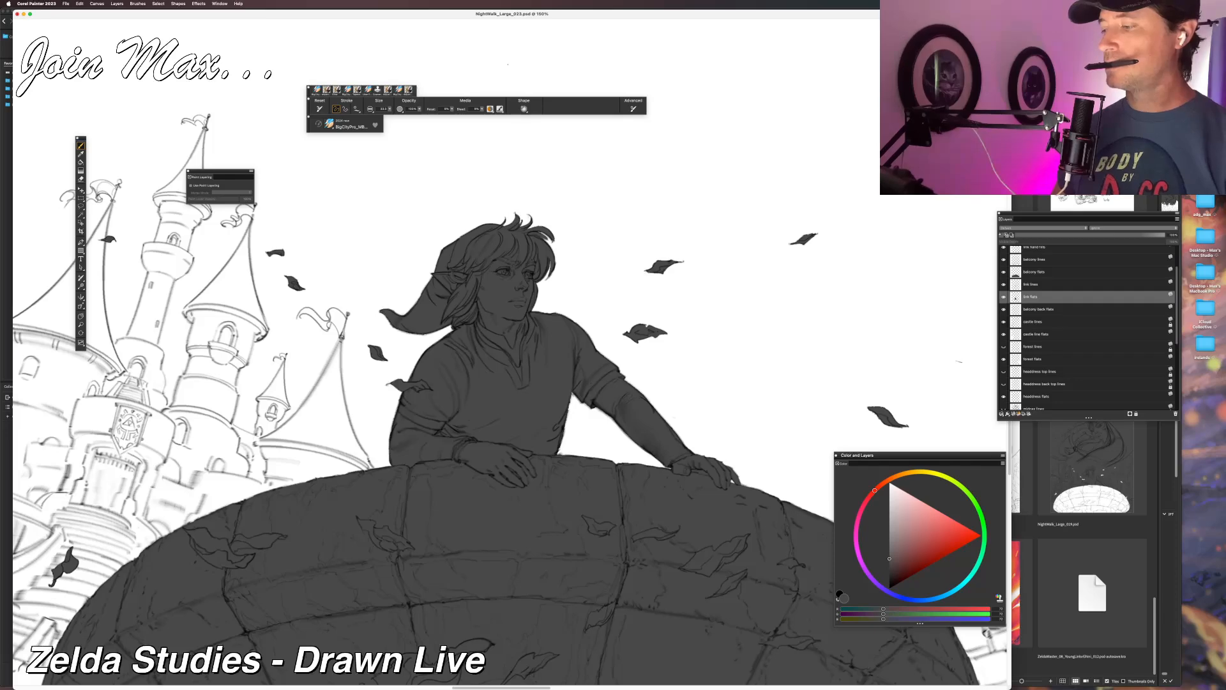
left_click_drag(545, 509, 782, 308)
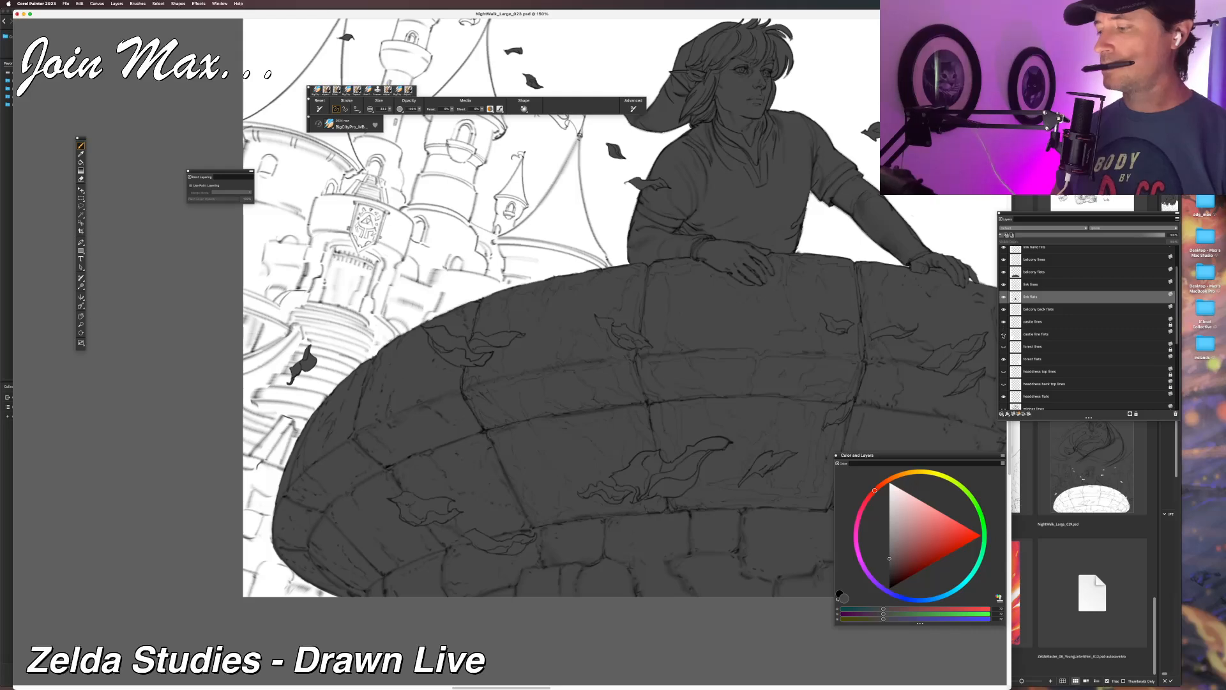
left_click(1003, 322)
Fill the balcony back flats layer with dark grey and check the walls behind the balcony's lower left edge.
left_click(1012, 309)
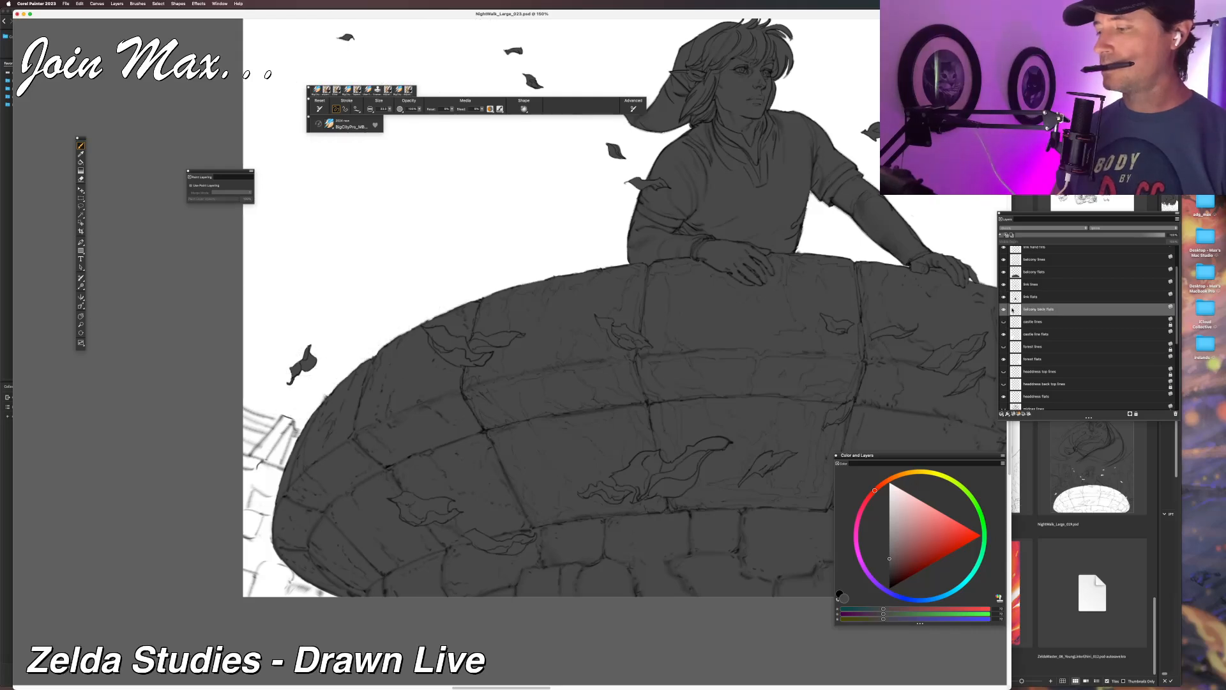
key("super+f")
key("Return")
left_click_drag(891, 432, 345, 422)
left_click_drag(117, 460, 591, 367)
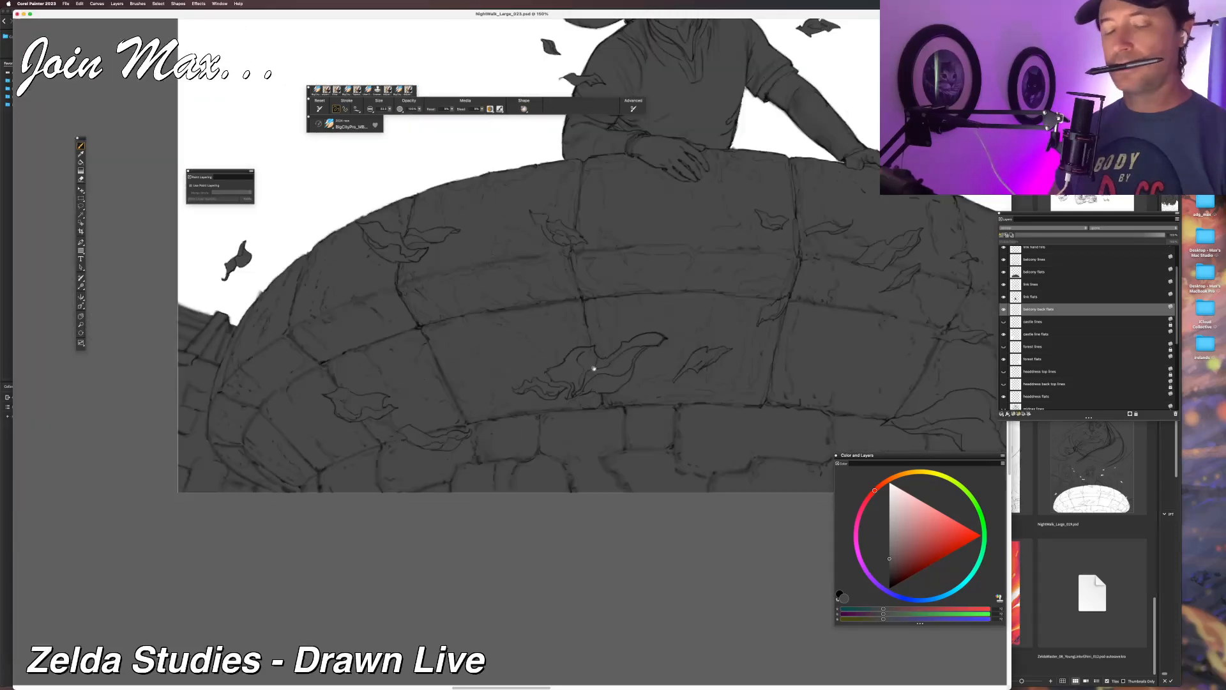
left_click_drag(381, 397, 643, 368)
scroll(502, 357, "up", 5)
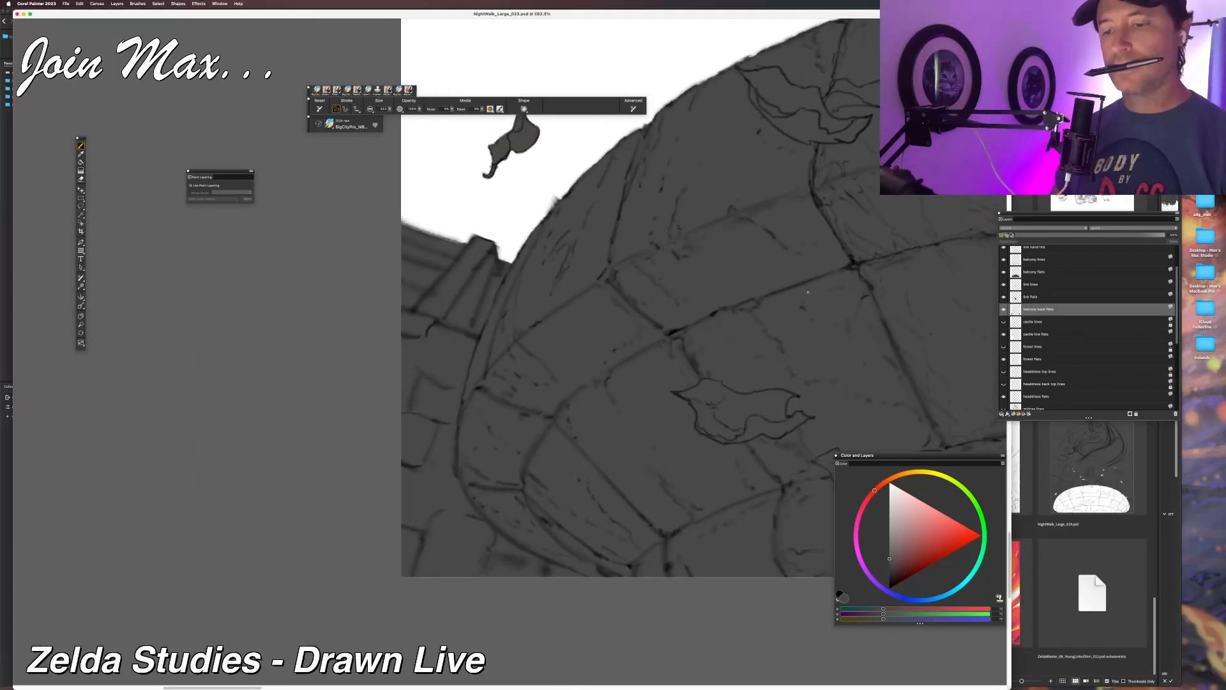
Paste three copies of the balcony back flats layer in place and collapse them with the original into one layer.
key("super+shift+n")
key("super+shift+n")
key("super+shift+n")
key("f")
left_click_drag(764, 313, 284, 376)
left_click_drag(529, 361, 128, 438)
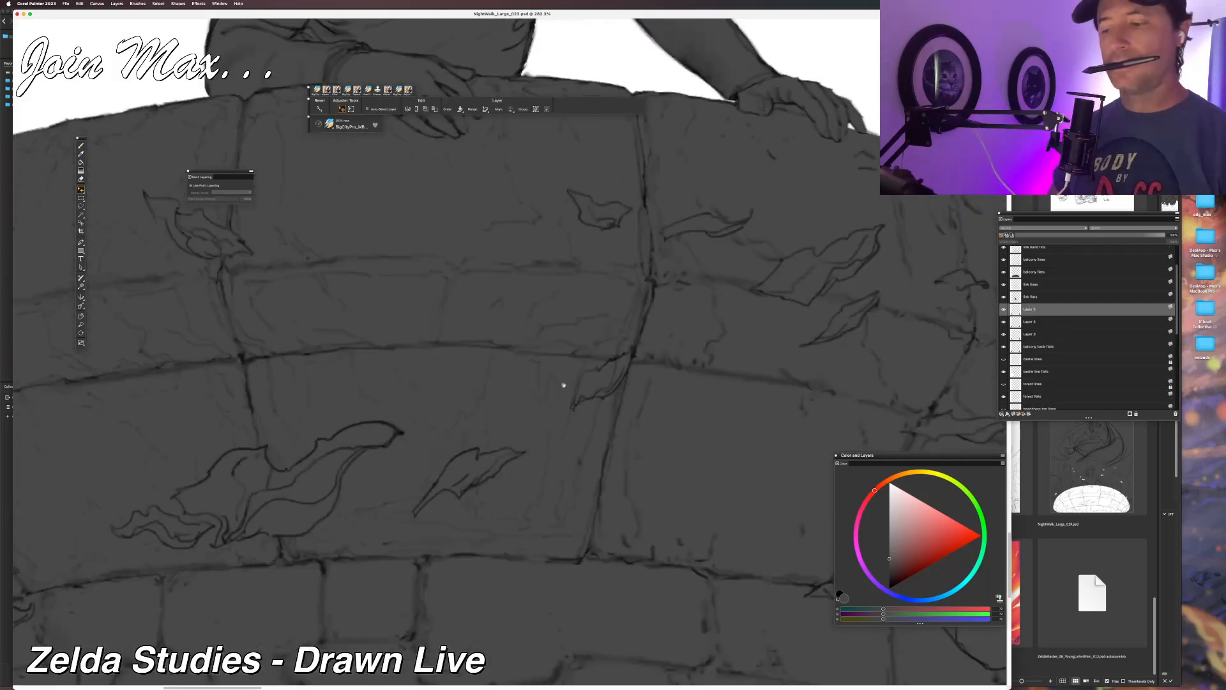
left_click_drag(542, 389, 242, 377)
left_click_drag(736, 372, 430, 328)
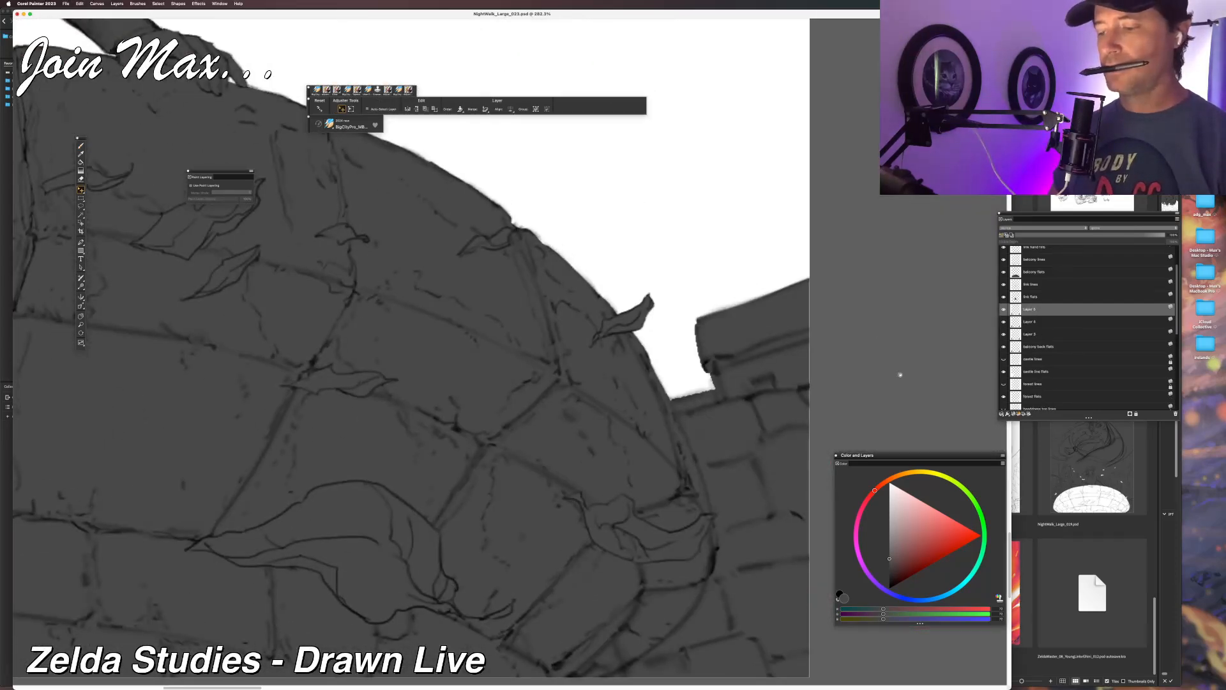
left_click_drag(900, 375, 850, 327)
left_click(1041, 349, "shift")
key("super+e")
Show the castle lines layer and check the drawing from the balcony walls back to the castle.
left_click(1032, 321)
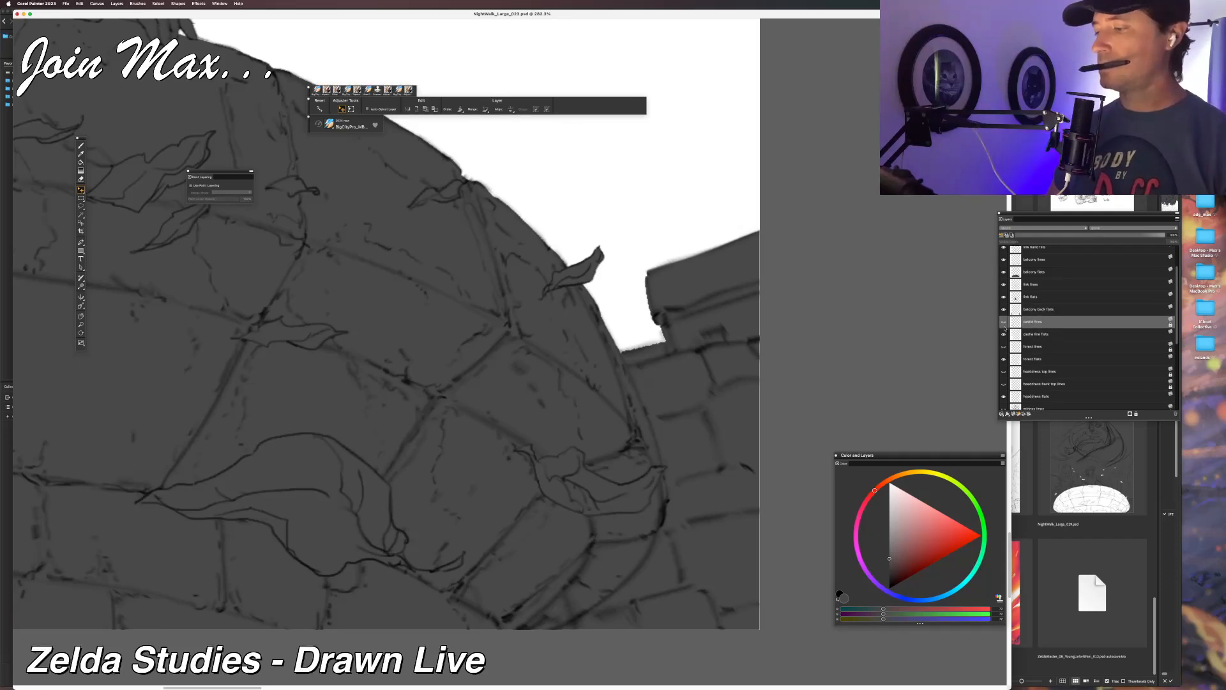
left_click_drag(587, 346, 767, 346)
left_click_drag(607, 345, 779, 306)
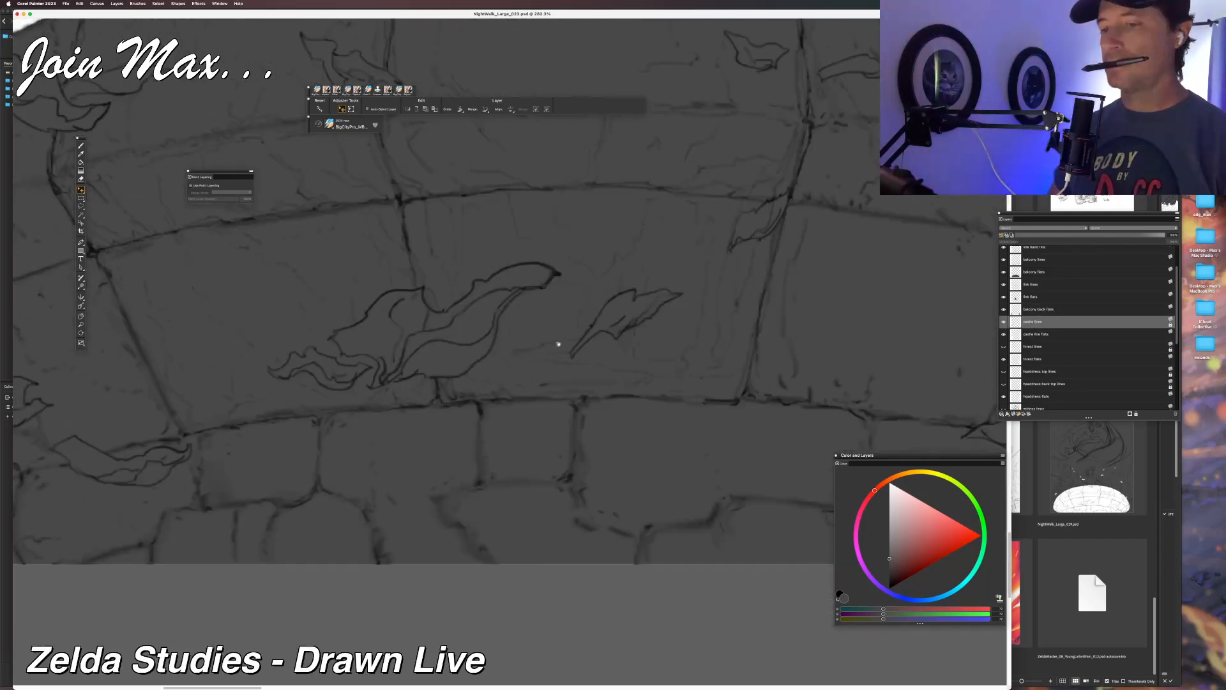
left_click_drag(558, 345, 754, 543)
left_click_drag(588, 432, 766, 529)
scroll(657, 479, "down", 3)
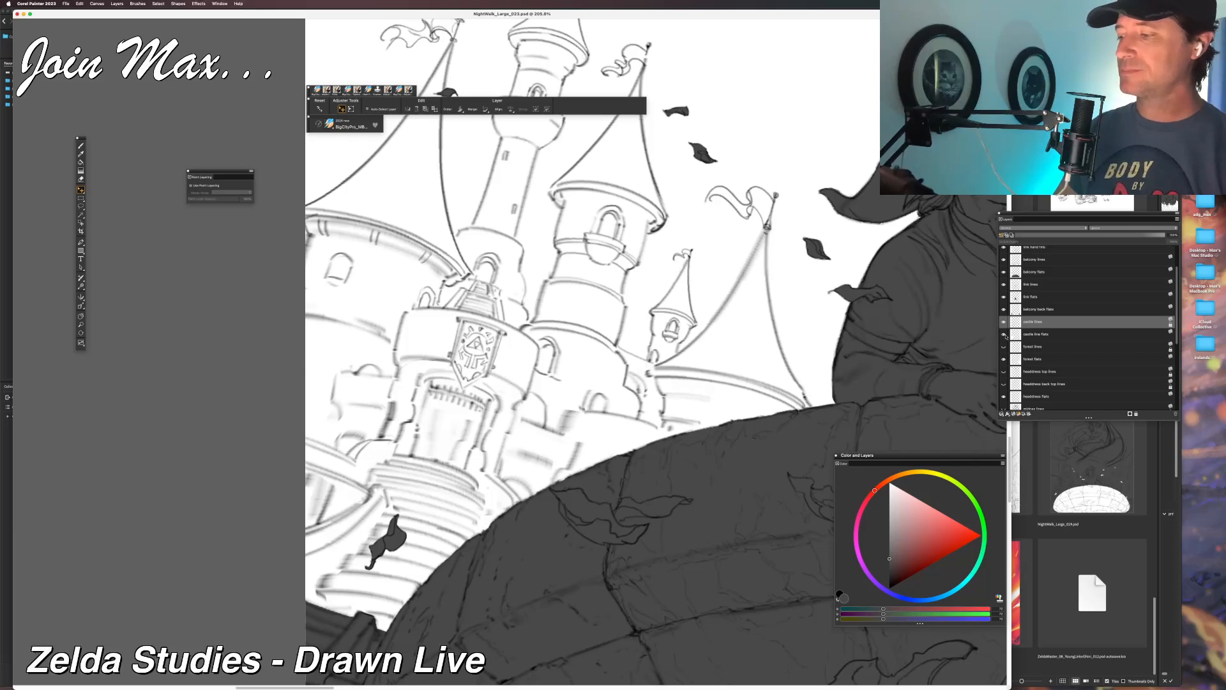
Fill the castle line flats layer with dark grey and check the fill's edges around the castle towers.
left_click(1020, 335)
key("super+f")
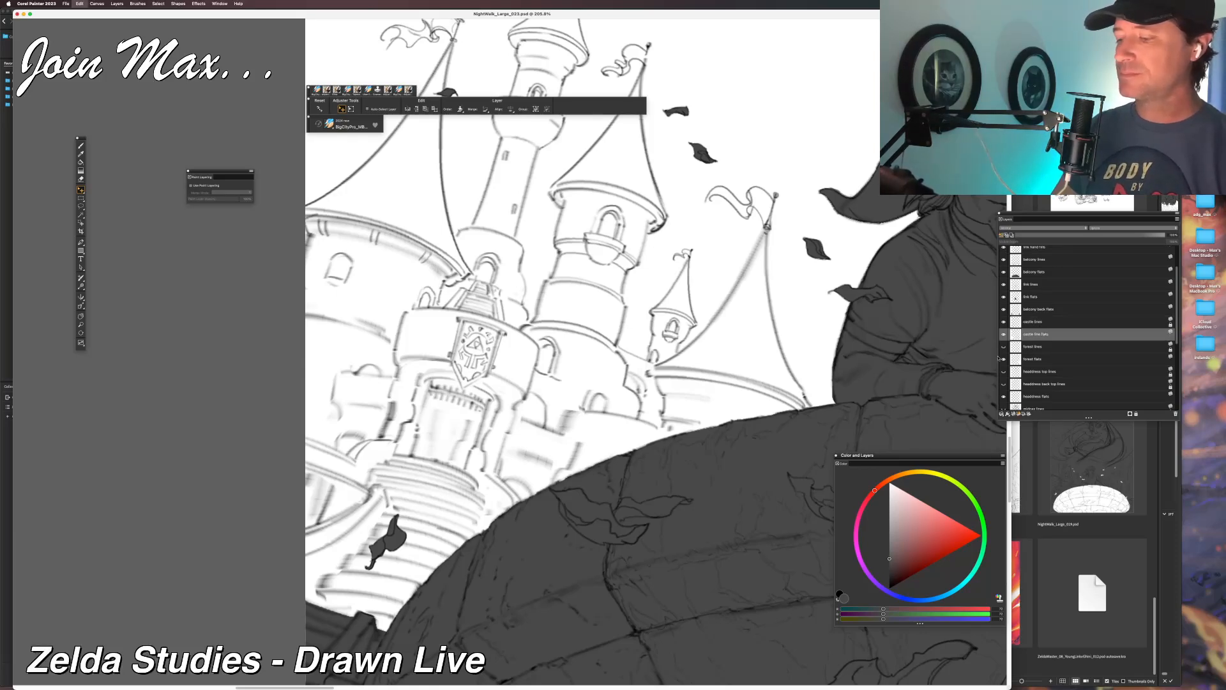
left_click_drag(749, 398, 646, 543)
mouse_move(626, 426)
left_mouse_down()
mouse_move(635, 447)
mouse_move(639, 418)
left_mouse_up()
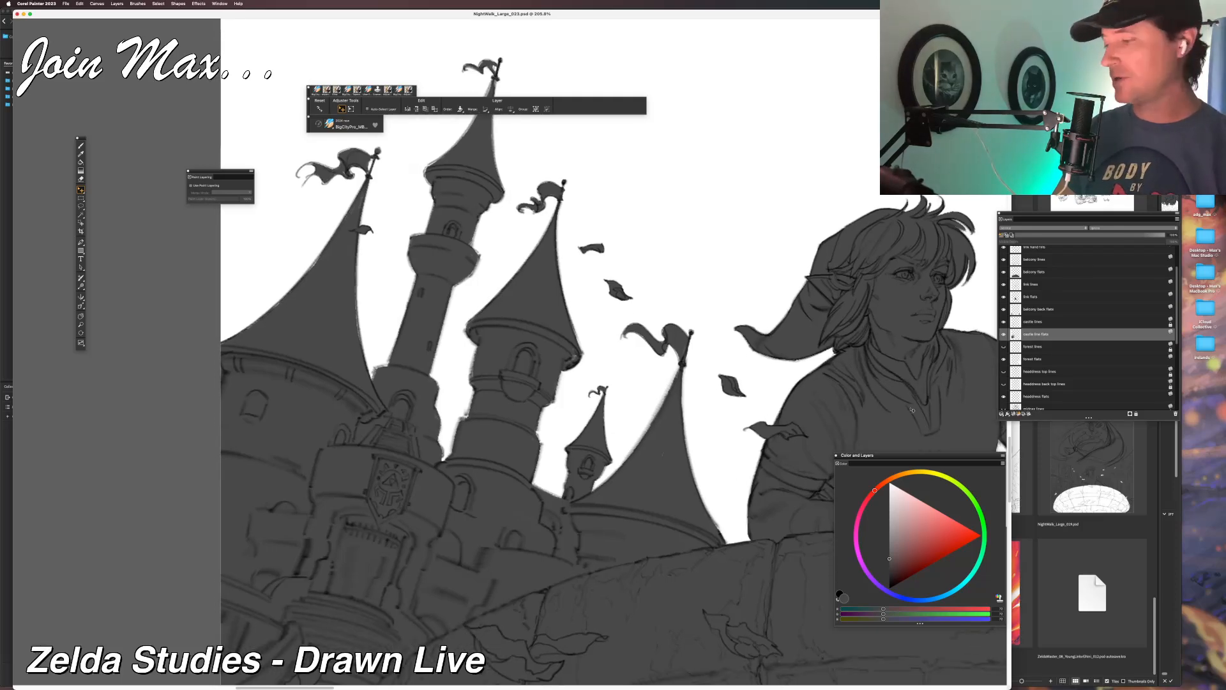
left_click_drag(649, 492, 664, 404)
left_click_drag(562, 415, 633, 486)
left_click_drag(593, 551, 539, 431)
key("super+z")
left_click_drag(597, 517, 505, 396)
scroll(505, 396, "right", 3)
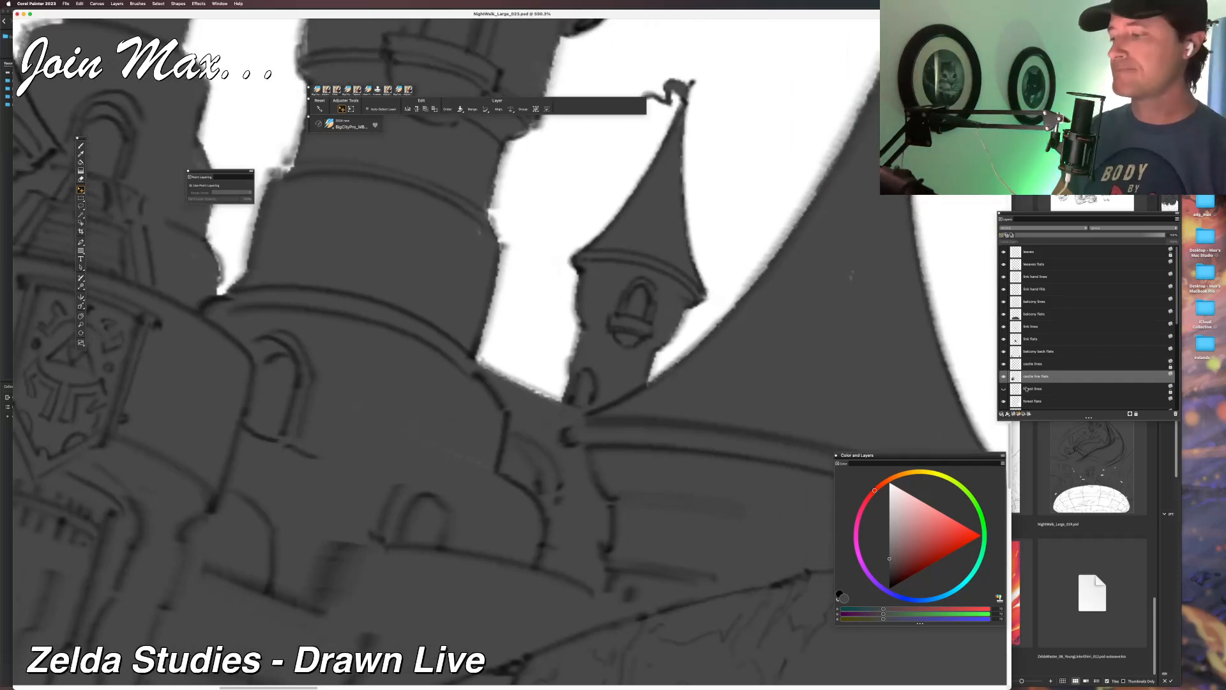
Paste several copies of the castle line flats layer in place and collapse them with the original into one layer.
key("super+c")
key("super+v")
key("super+v")
key("super+v")
key("super+v")
key("super+v")
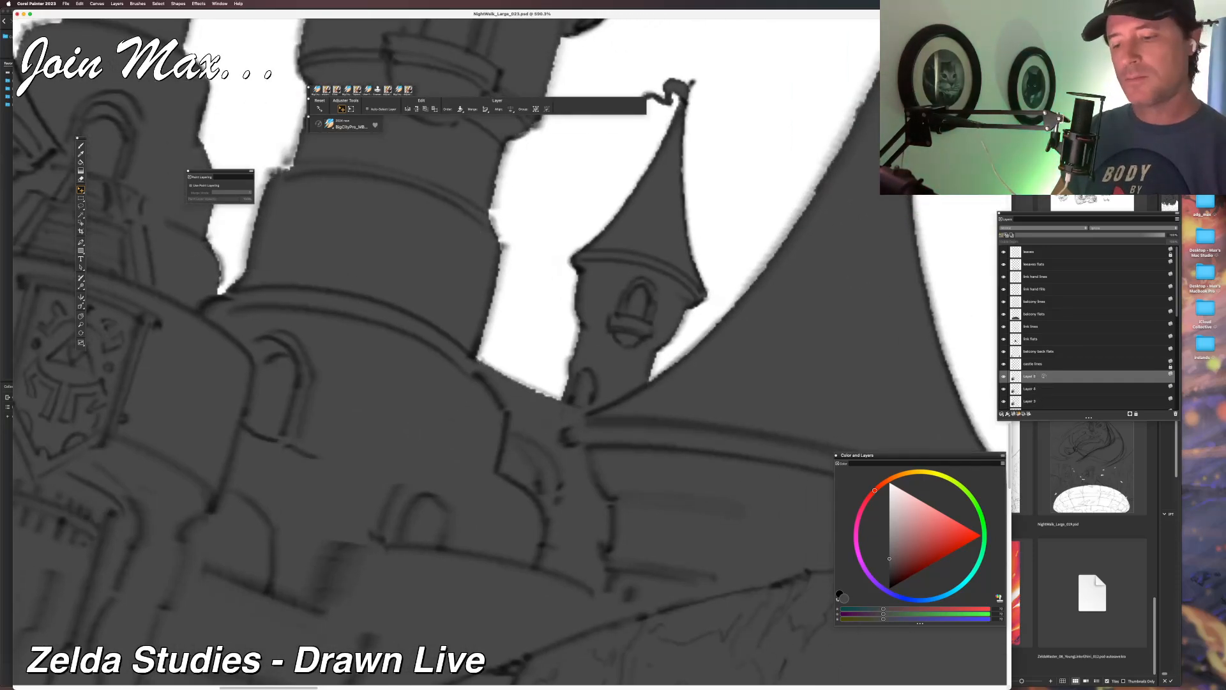
key("super+v")
scroll(1043, 376, "down", 5)
left_click(1044, 338, "shift")
key("super+e")
Touch up the castle flats with a dark grey brush stroke at the tip of the pointed roof nearest Link.
scroll(772, 359, "down", 2)
left_click_drag(772, 359, 585, 411)
scroll(672, 395, "down", 1)
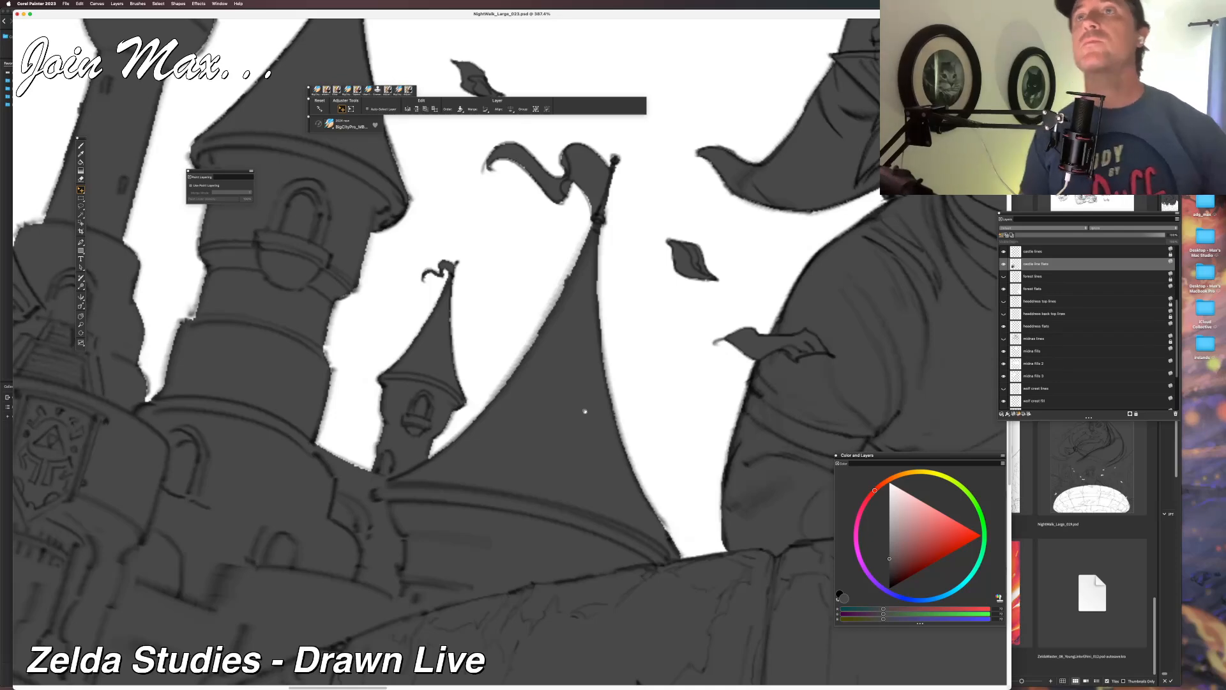
key("b")
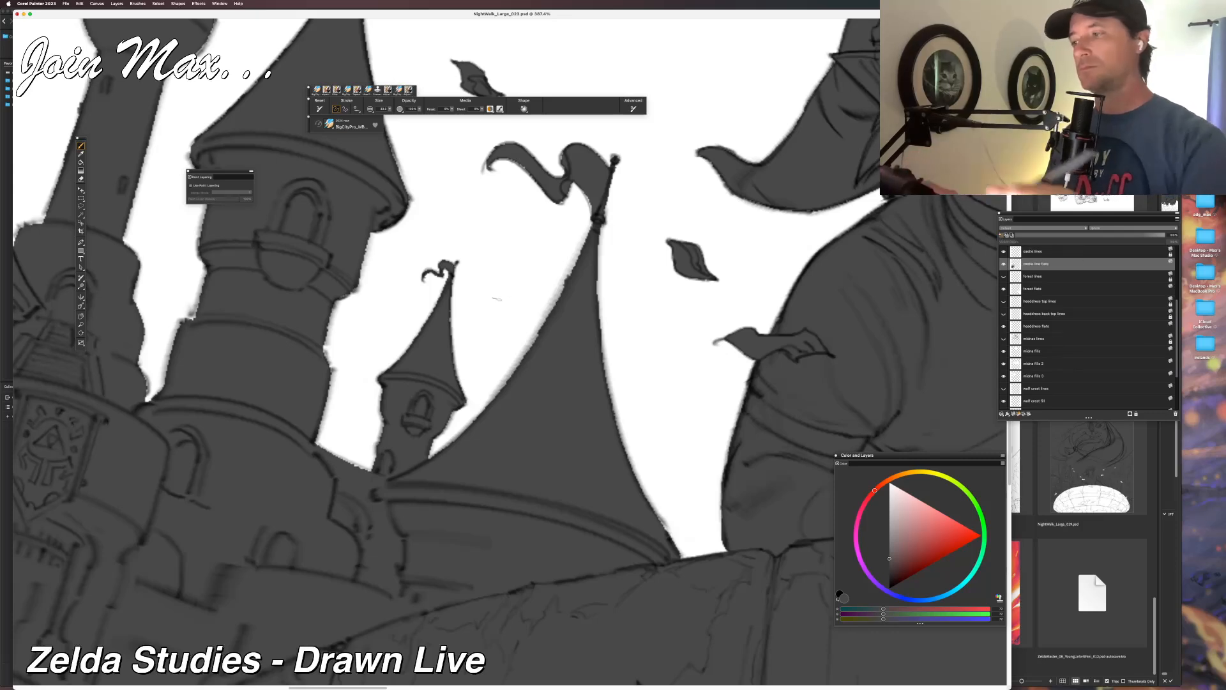
key("super+minus")
left_click_drag(454, 453, 446, 365)
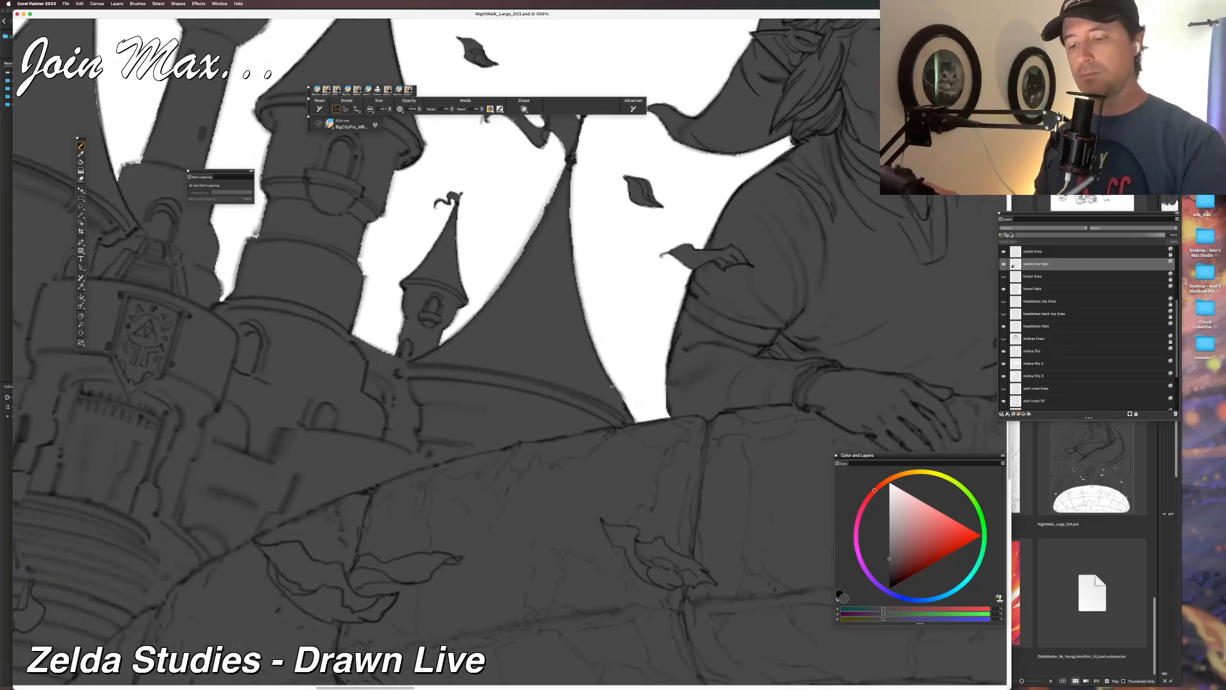
left_click_drag(414, 435, 562, 492)
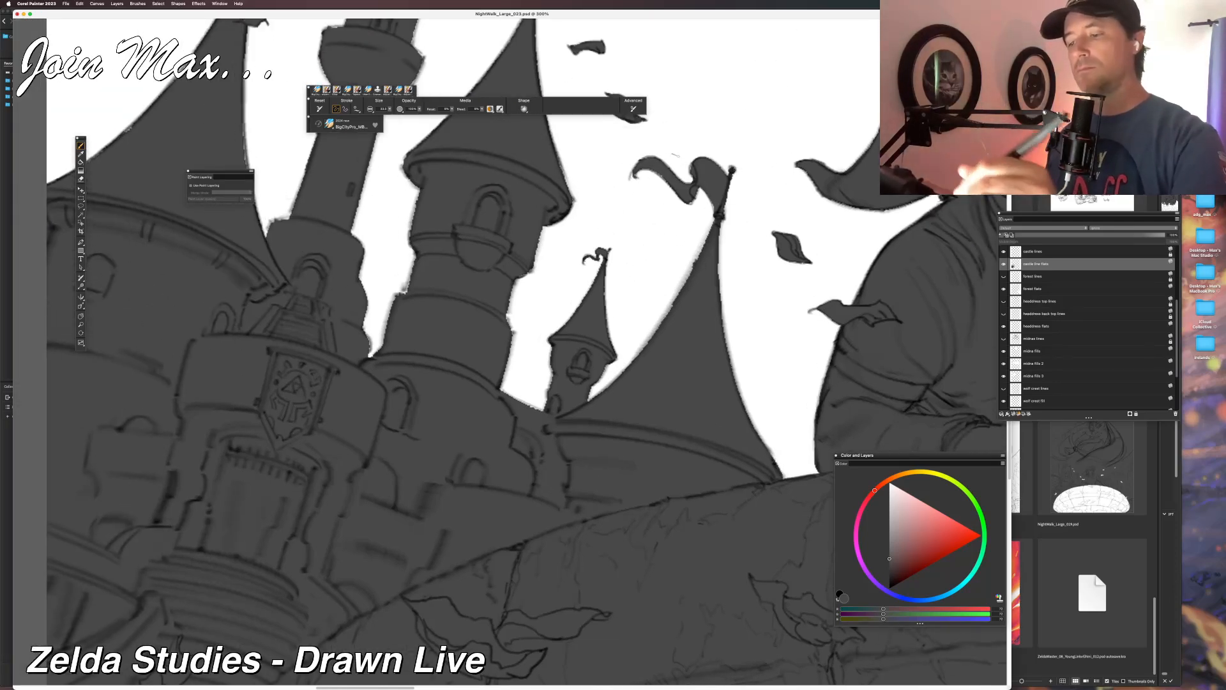
left_click_drag(469, 364, 500, 401)
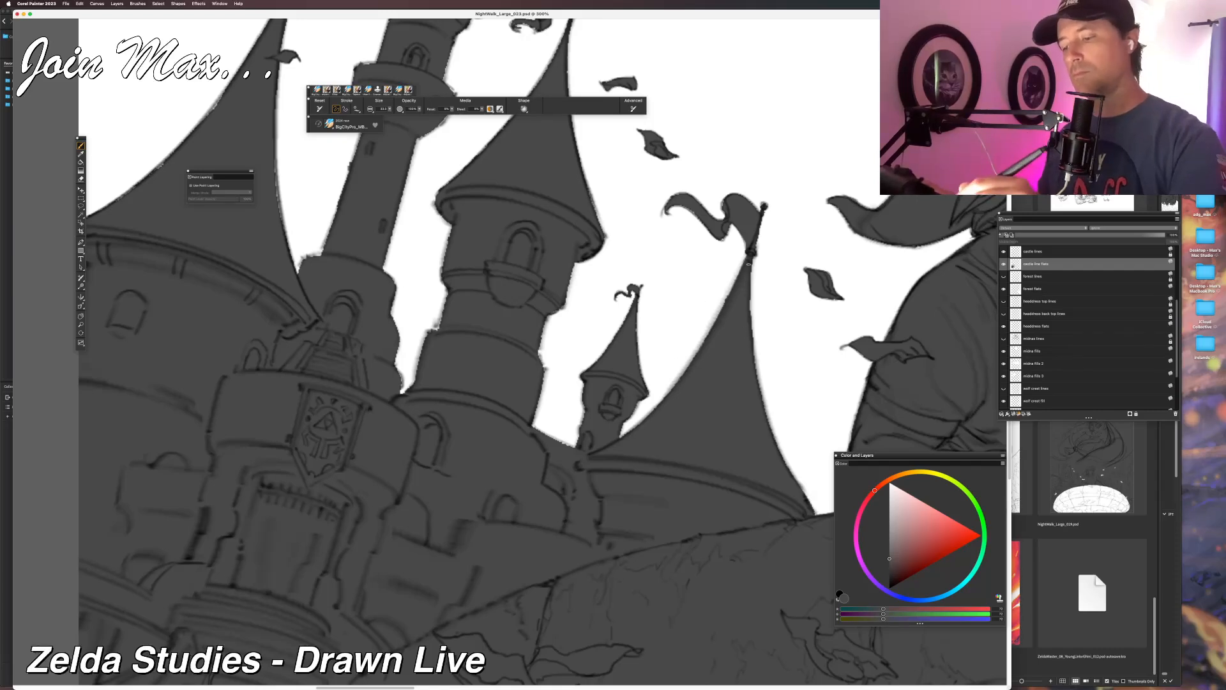
left_click_drag(751, 273, 748, 283)
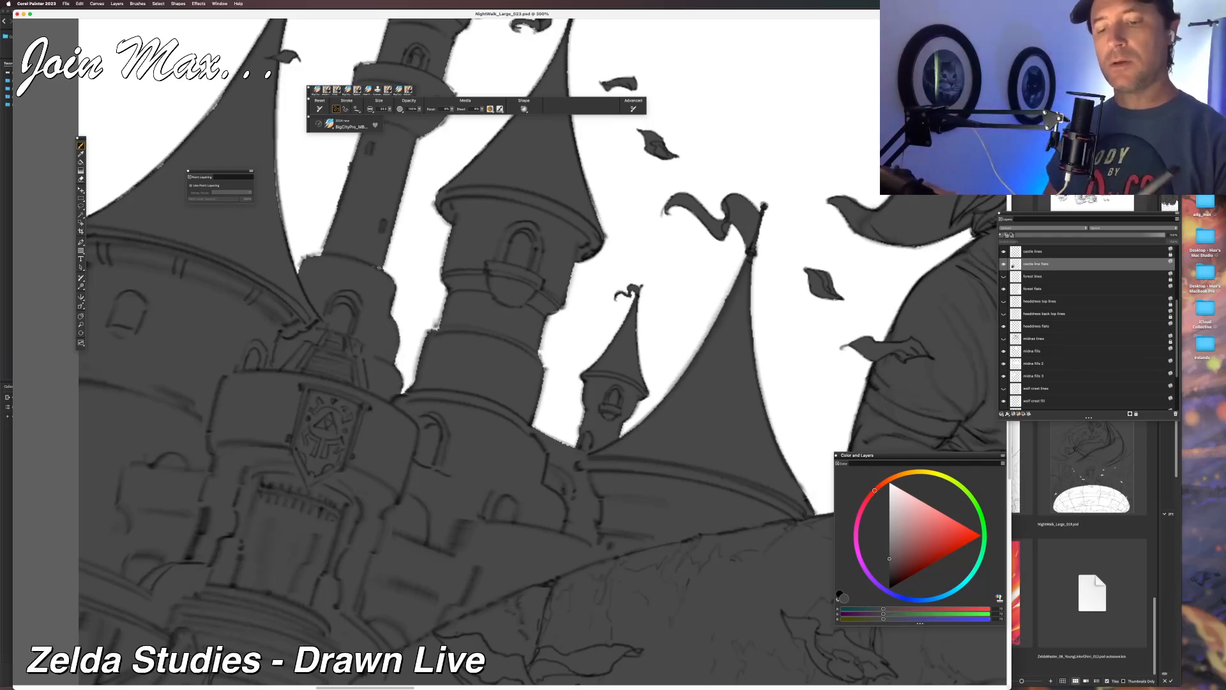
Try dark grey brush strokes along both edges of the tallest tower's shaft and undo them.
left_click_drag(356, 410, 527, 458)
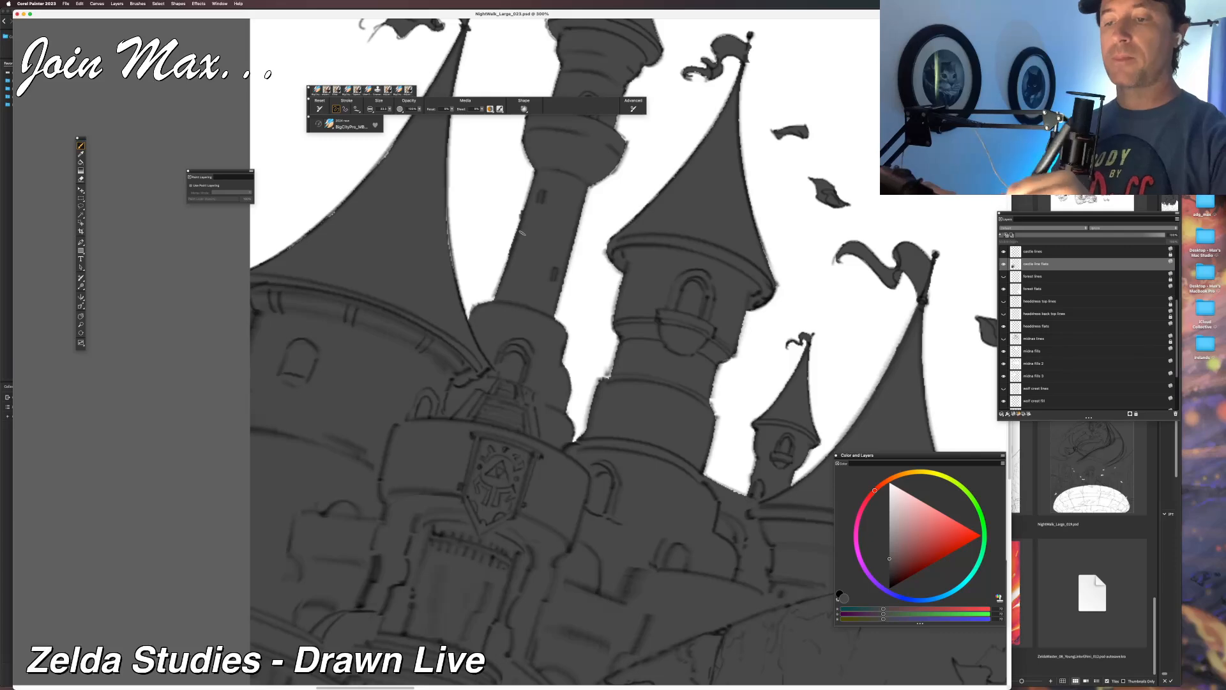
left_click_drag(533, 175, 496, 293)
key("super+z")
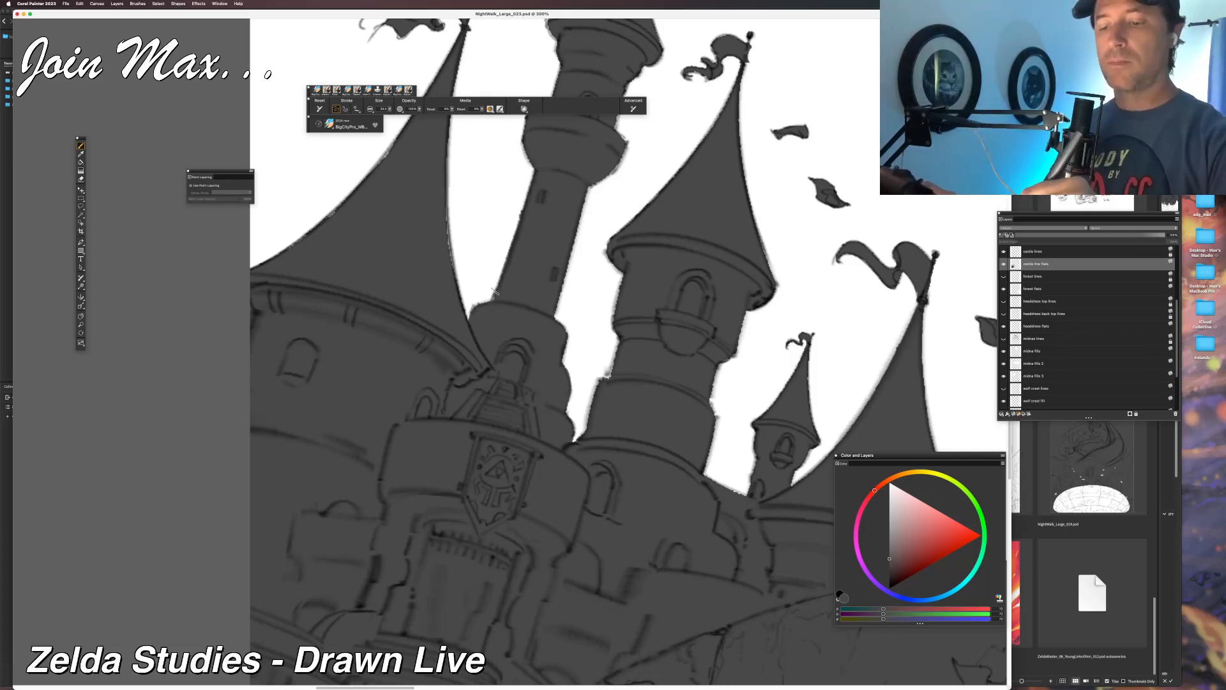
left_click_drag(585, 196, 555, 306)
key("super+z")
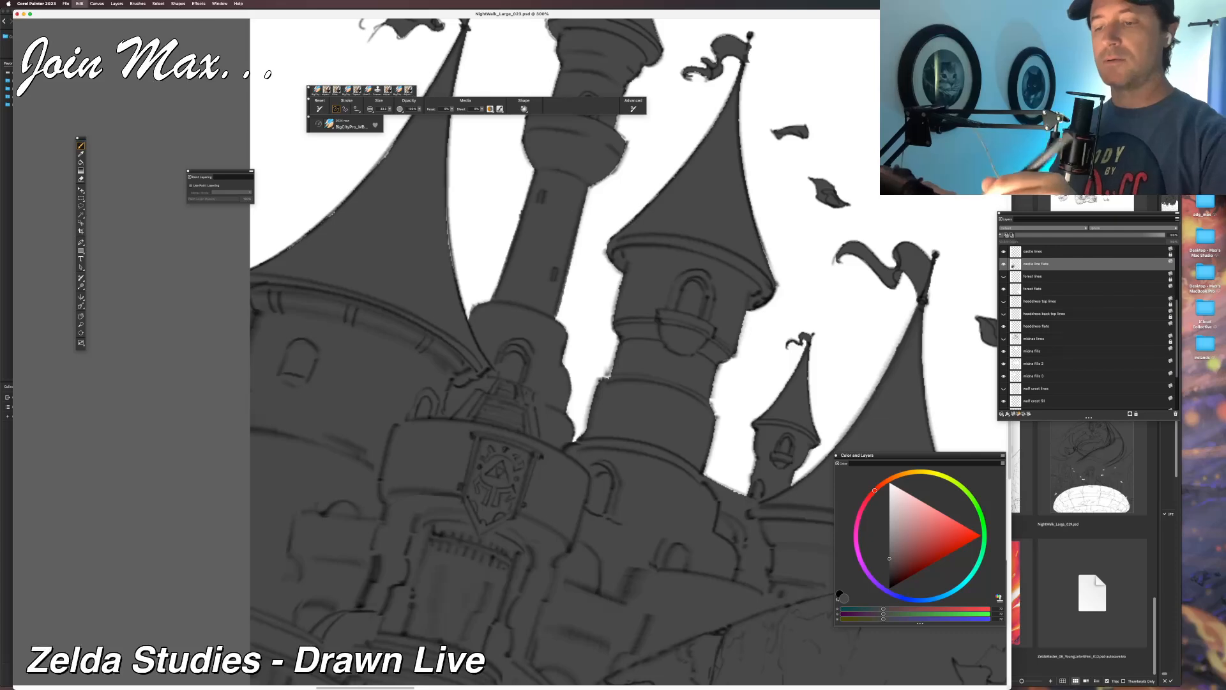
Paint a dark grey stroke down the right-hand edge of the tallest tower's shaft.
left_click_drag(623, 128, 557, 305)
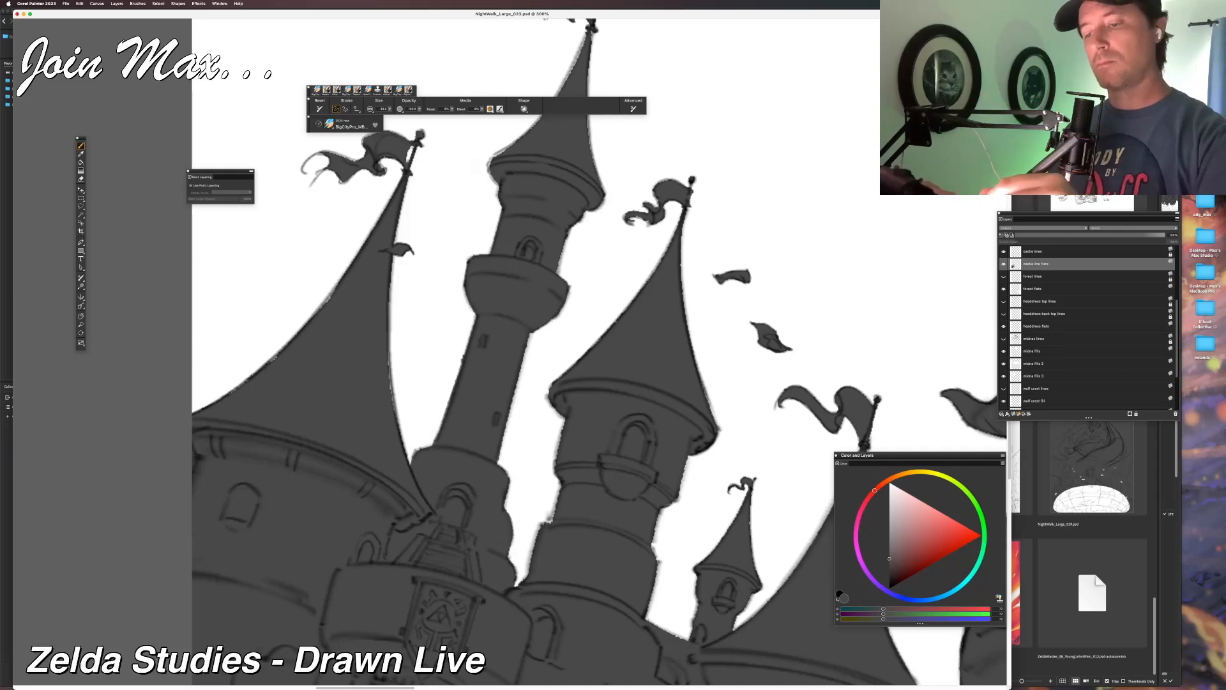
left_click_drag(512, 225, 467, 330)
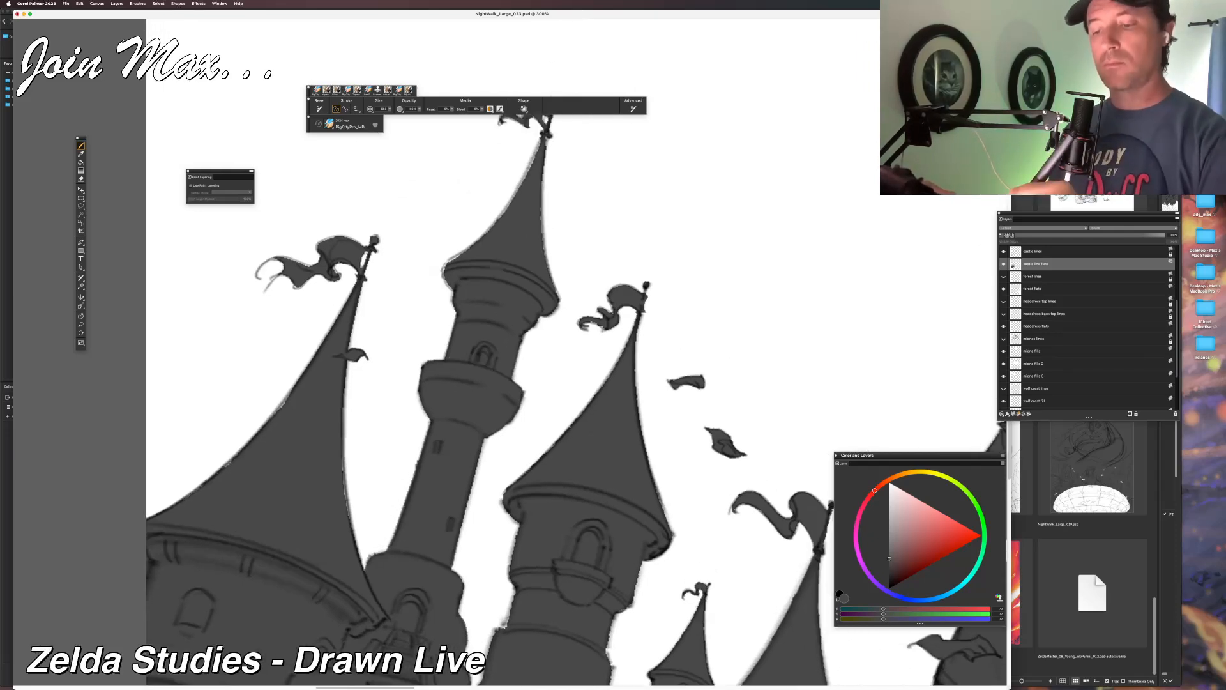
Paint dark grey fill along the edges of the tallest tower's cone roof on the castle flats layer, undoing stray strokes.
mouse_move(556, 301)
left_mouse_down()
mouse_move(554, 313)
mouse_move(539, 211)
left_mouse_up()
key("super+z")
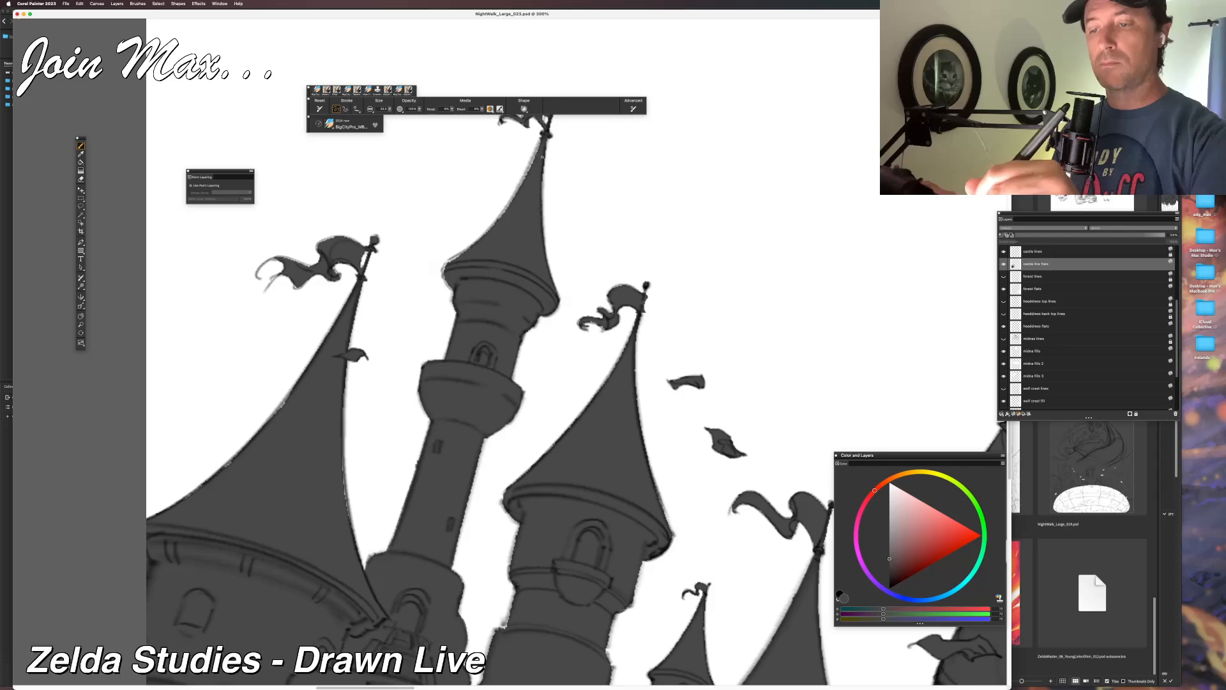
left_click_drag(525, 149, 598, 192)
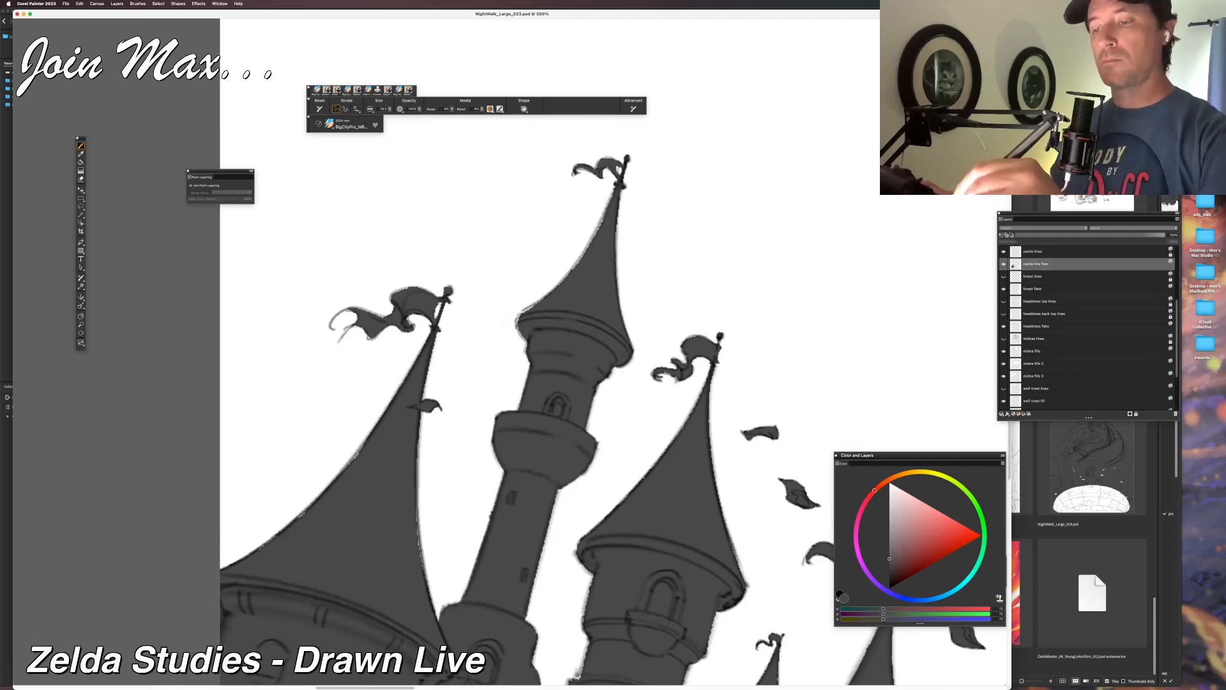
mouse_move(572, 271)
left_mouse_down()
mouse_move(605, 221)
mouse_move(575, 265)
left_mouse_up()
key("super+z")
key("super+z")
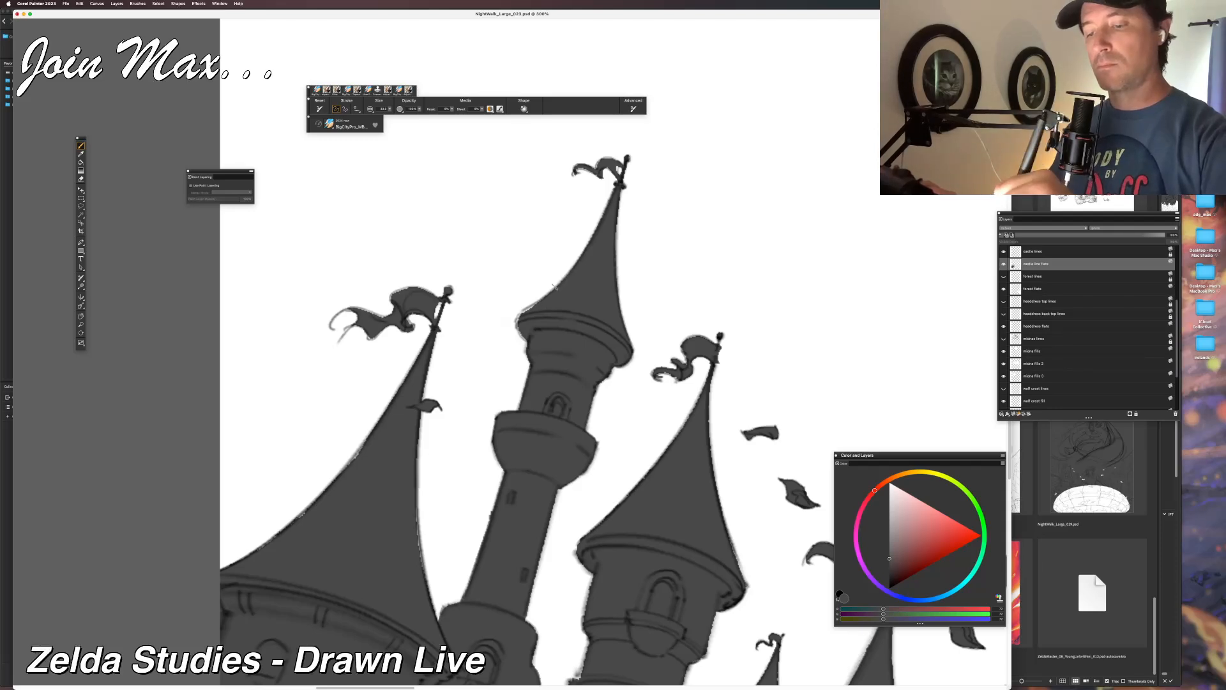
left_click_drag(521, 316, 543, 299)
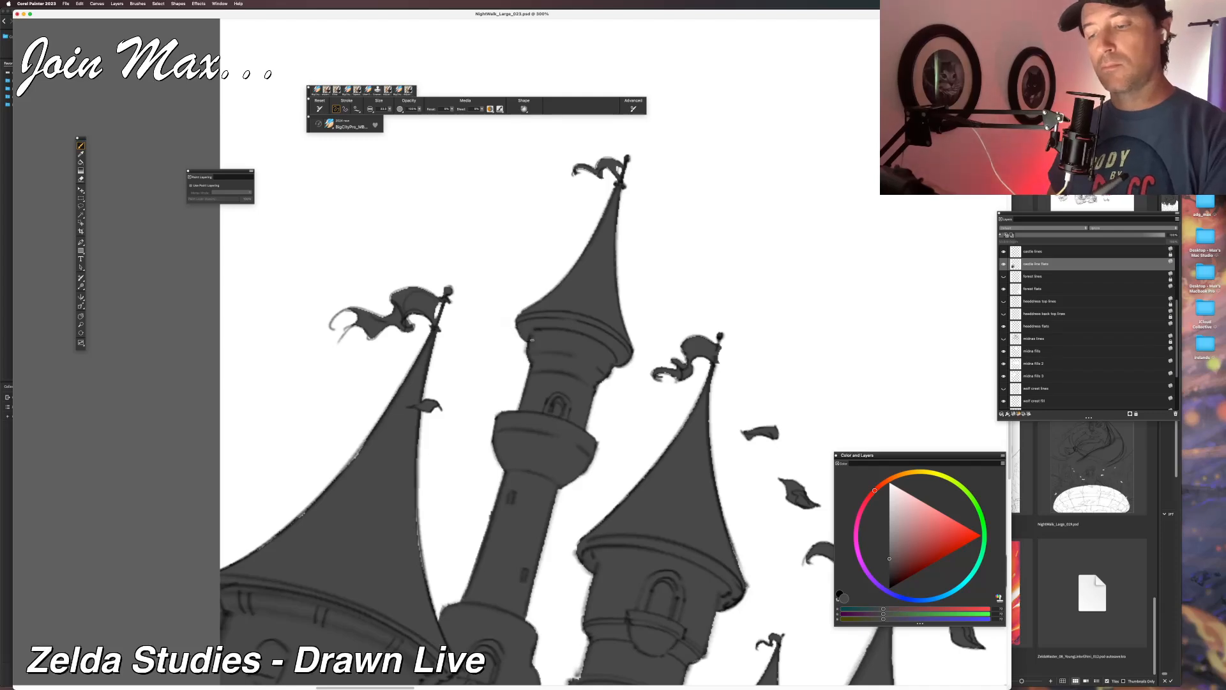
Examine the castle towers up close and within the whole picture for gaps between the grey fill and the line art.
scroll(532, 377, "up", 5)
scroll(531, 377, "right", 3)
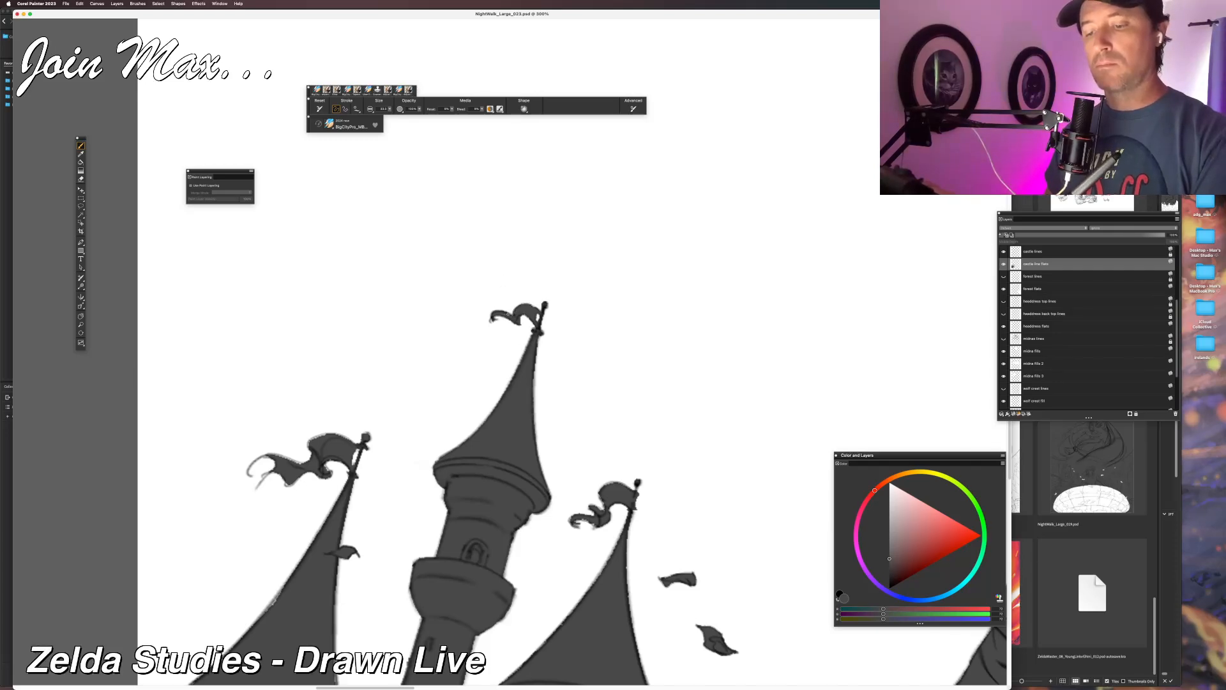
scroll(417, 485, "down", 5)
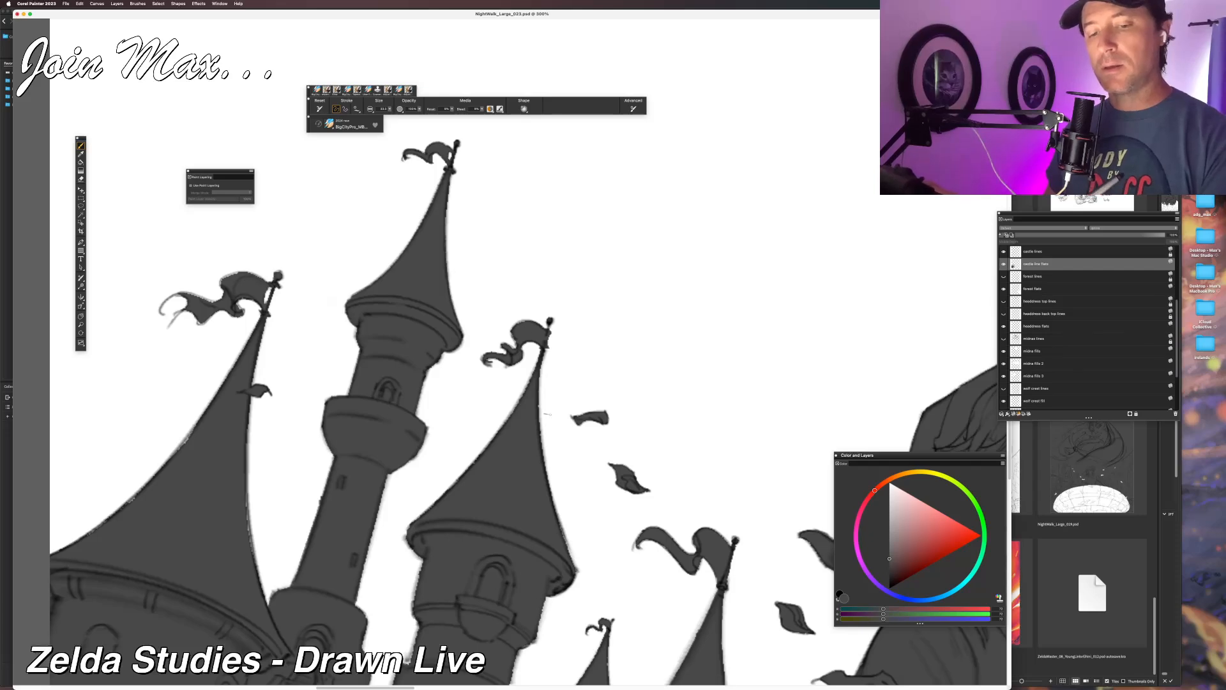
key("super+minus")
key("super+minus")
key("super+minus")
key("super+minus")
key("super+minus")
key("super+minus")
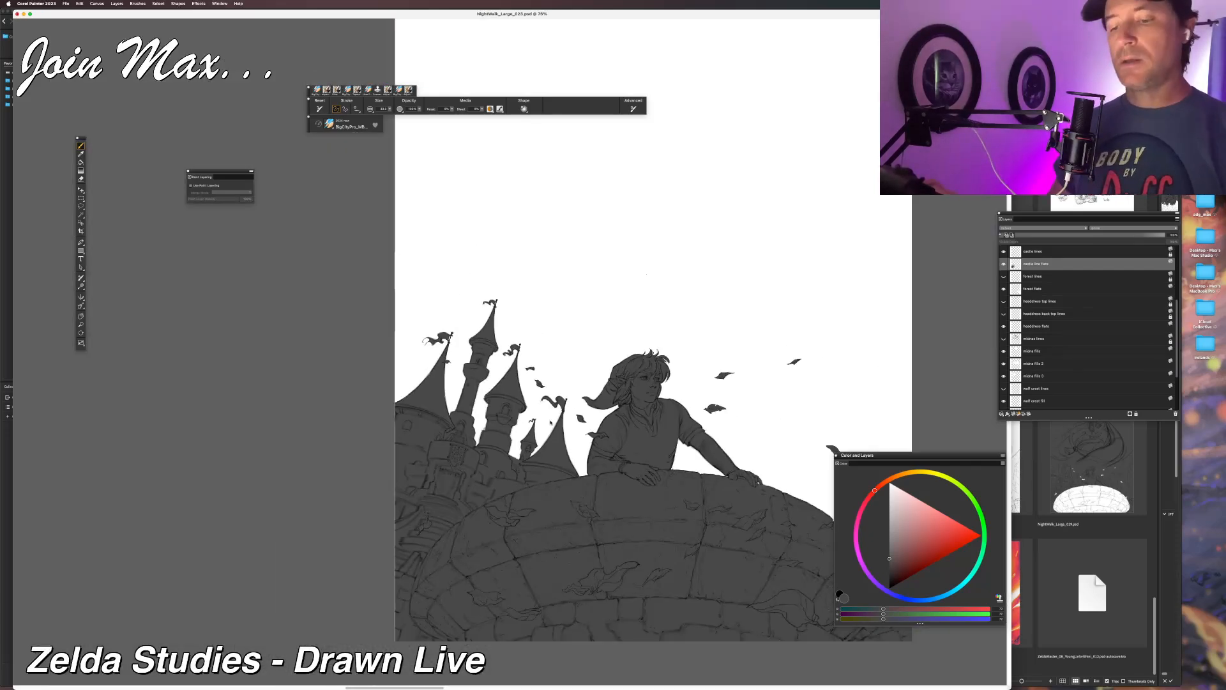
key("super+plus")
key("super+plus")
key("super+plus")
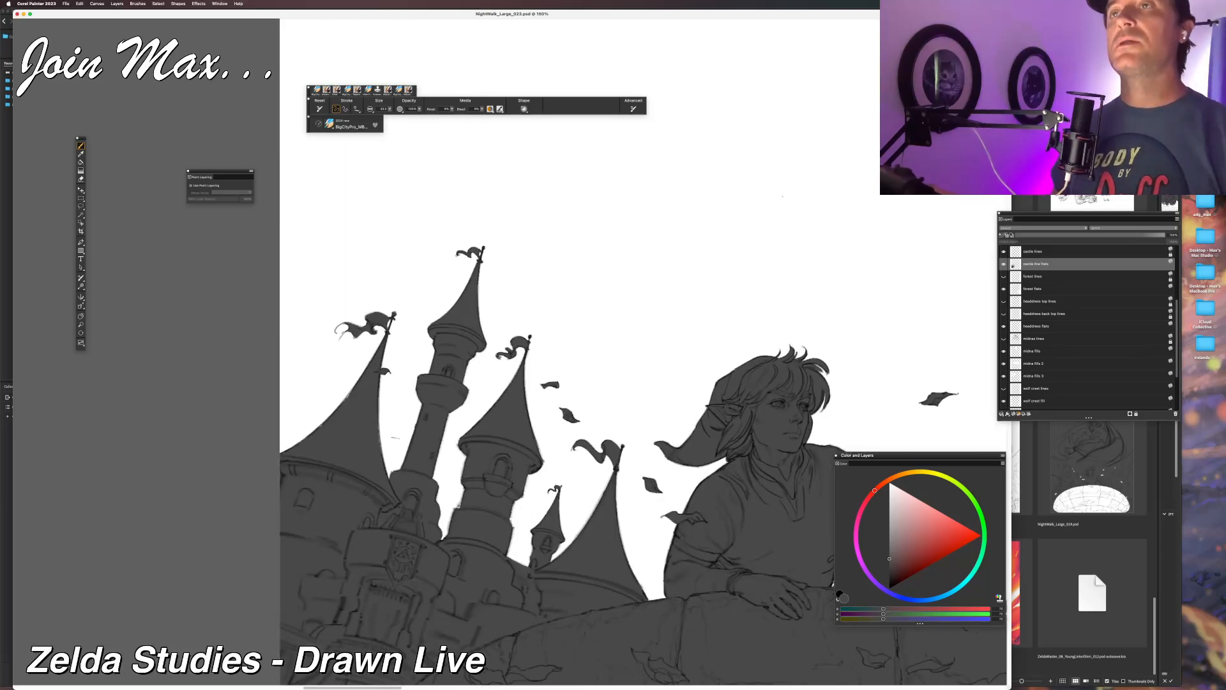
Clean up the grey fill along the left tower's sloping cone roof so it meets the line art.
key("super+plus")
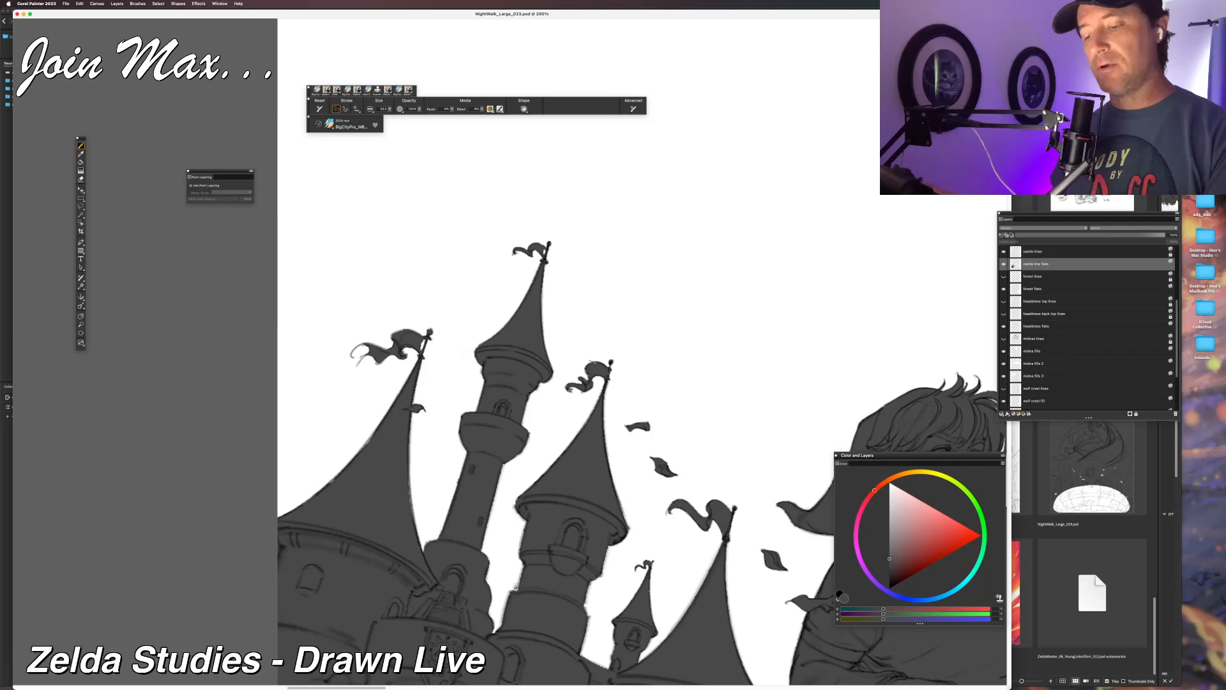
key("super+plus")
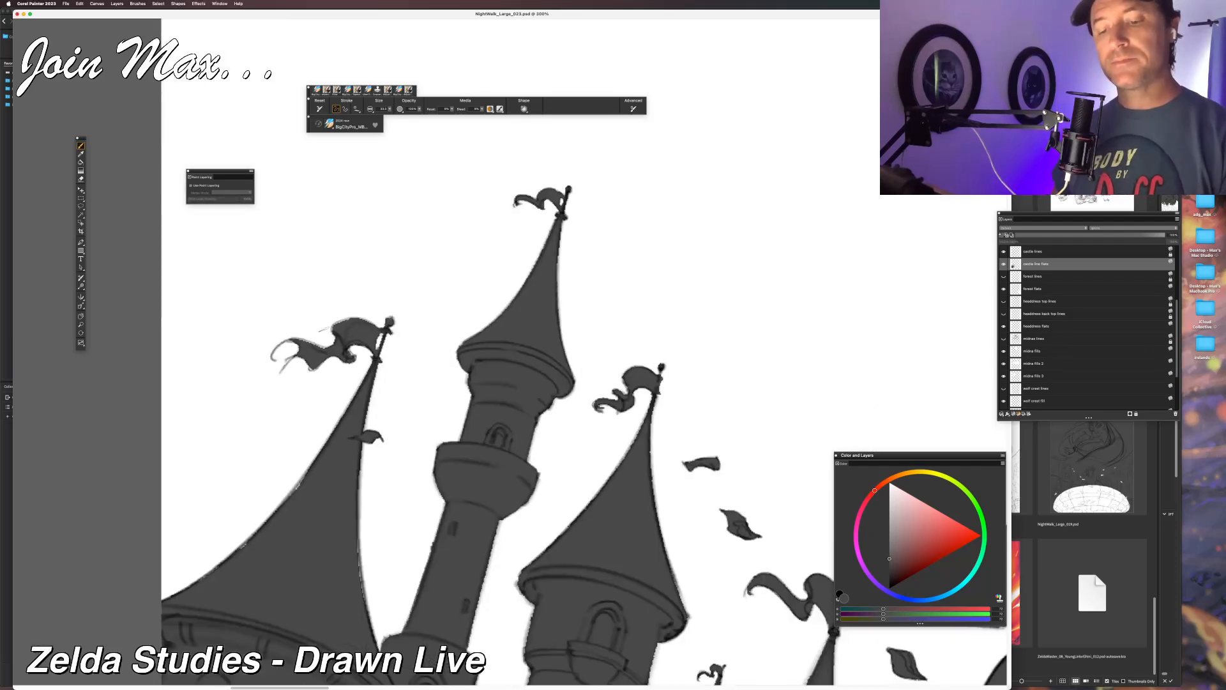
left_click_drag(339, 323, 372, 325)
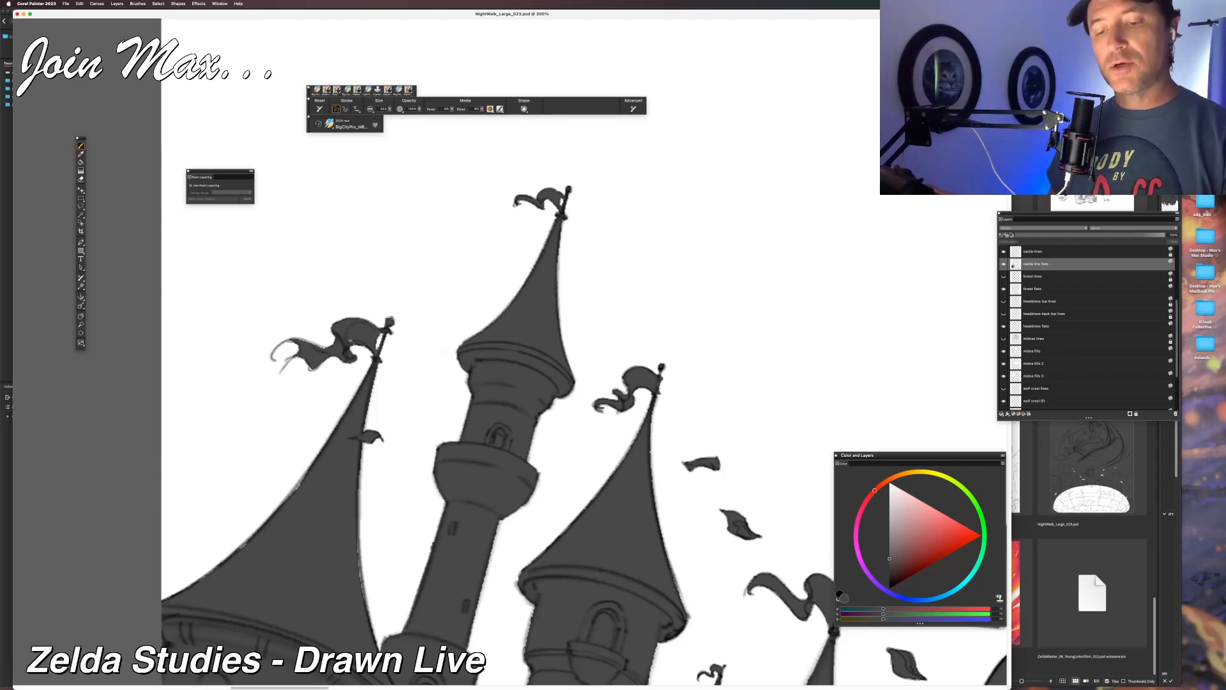
left_click_drag(354, 486, 423, 476)
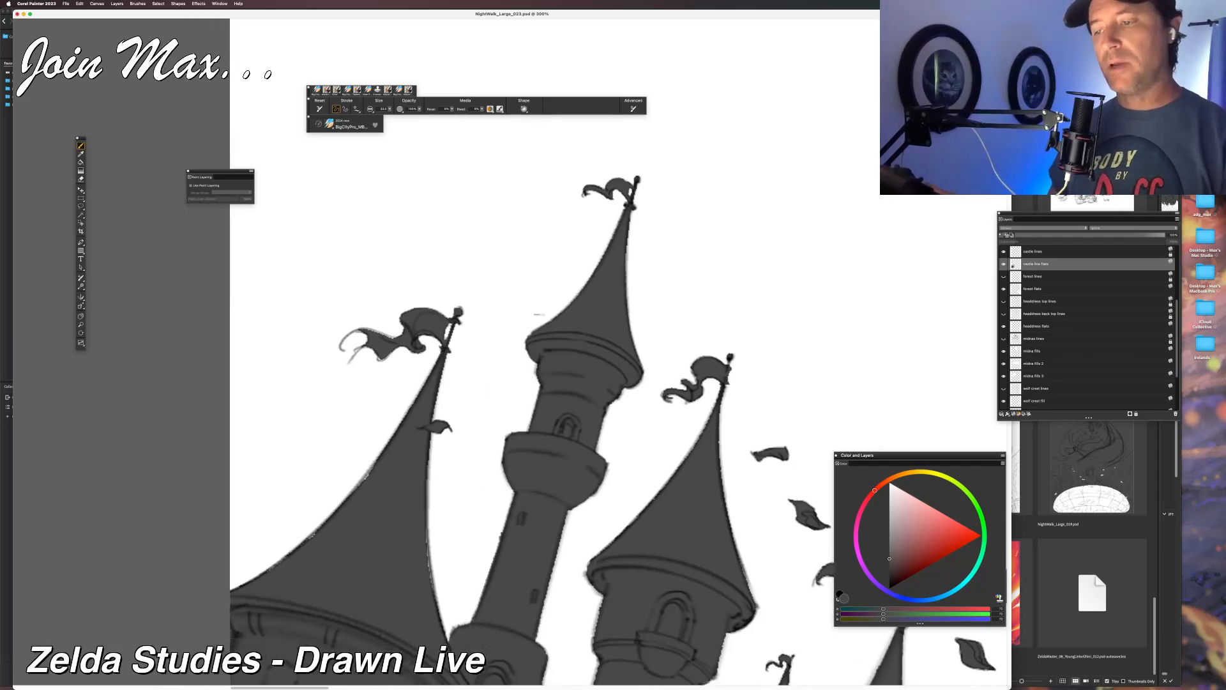
left_click_drag(571, 291, 684, 285)
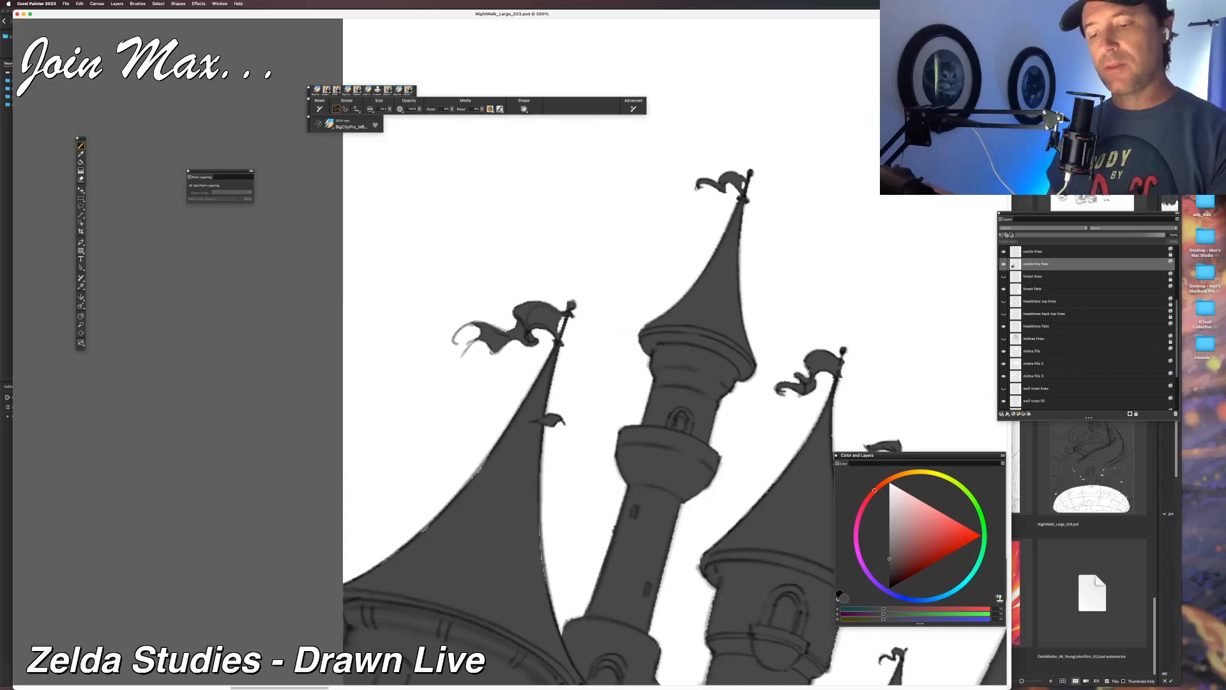
key("super+z")
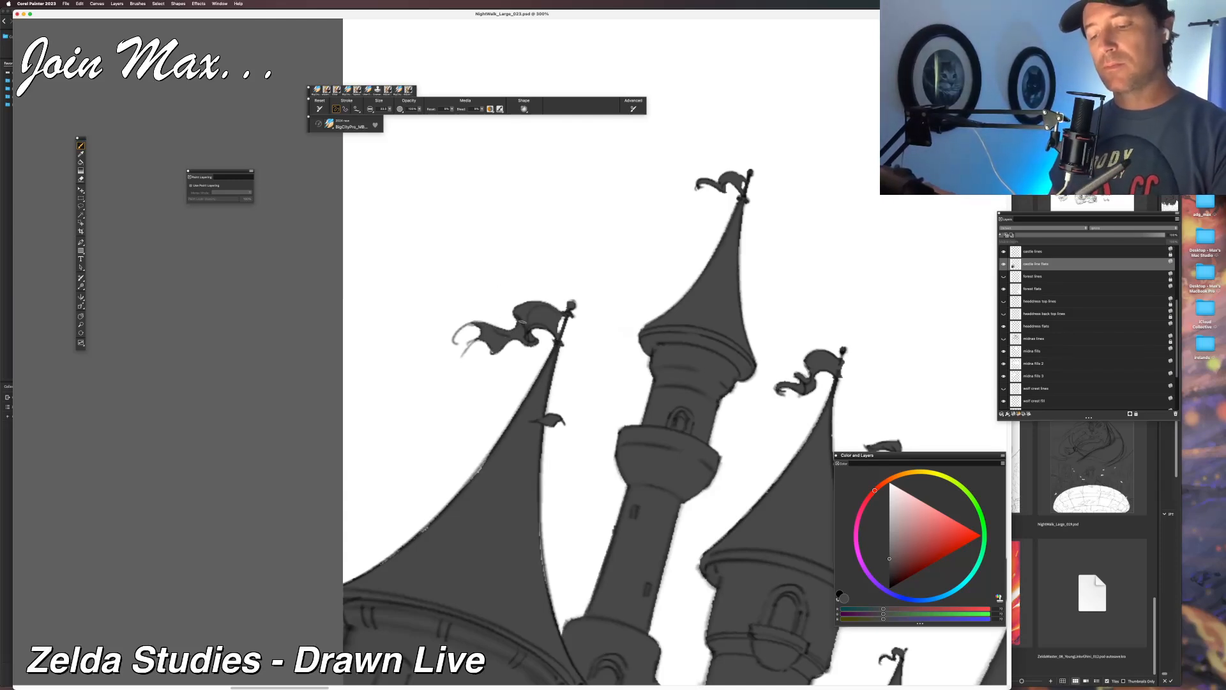
scroll(531, 383, "down", 5)
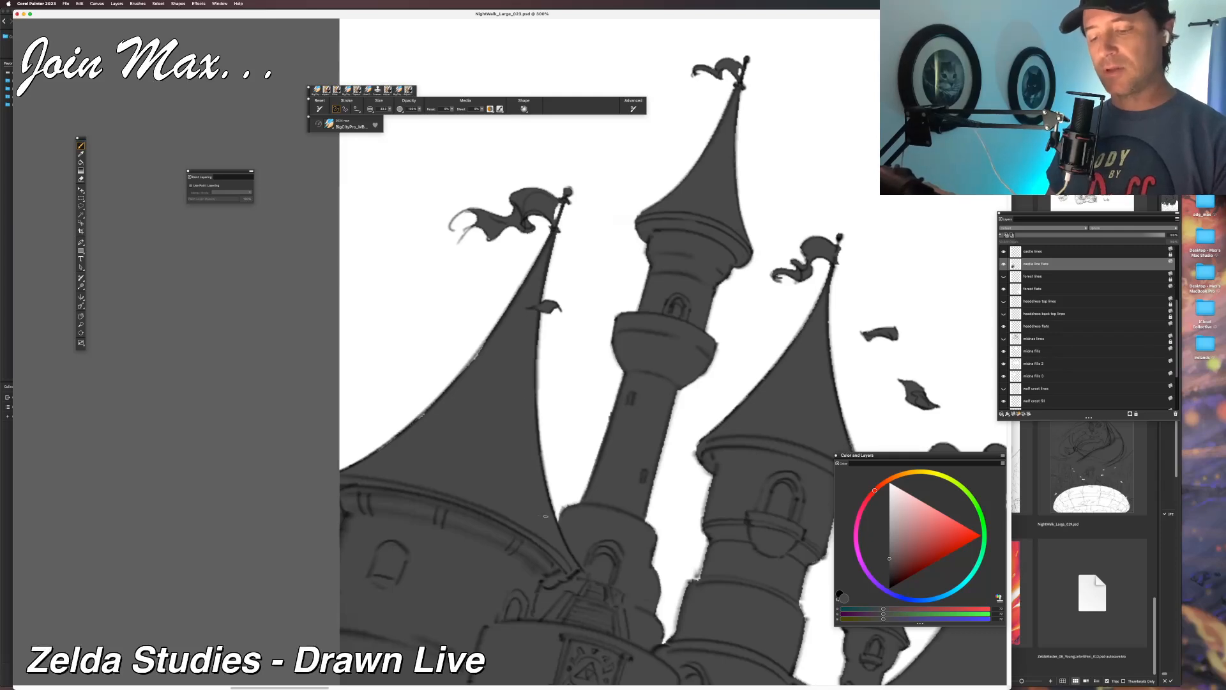
scroll(406, 522, "left", 3)
scroll(407, 521, "up", 1)
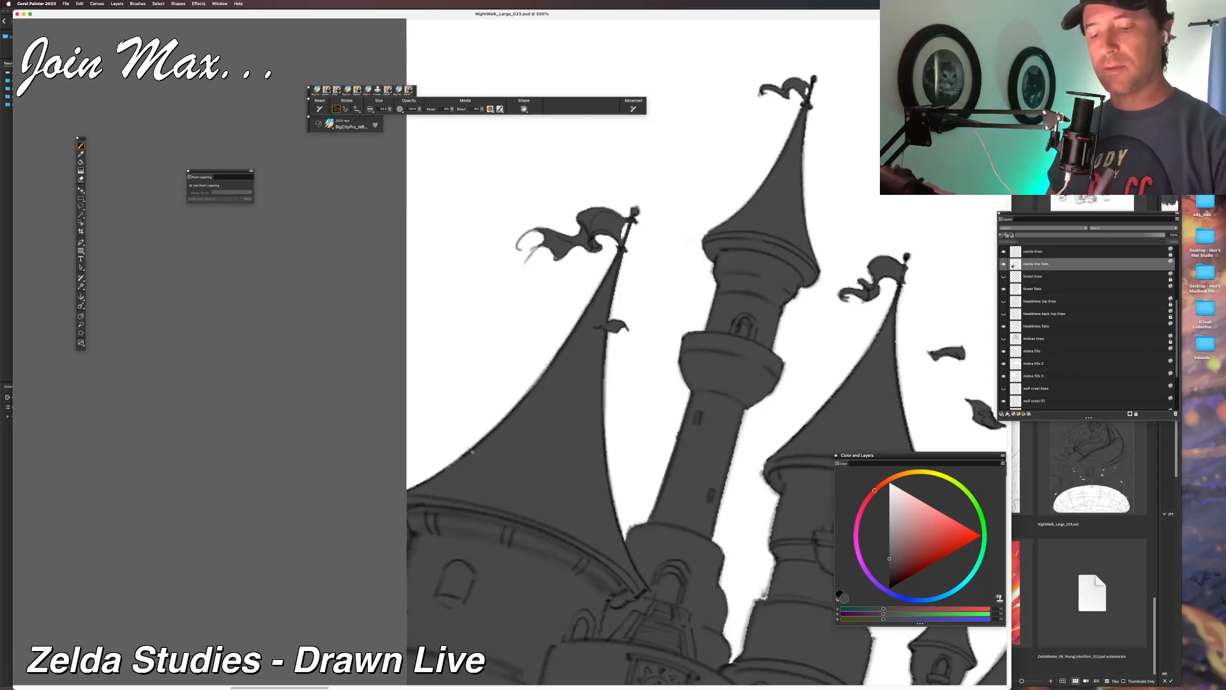
key("super+minus")
key("super+equal")
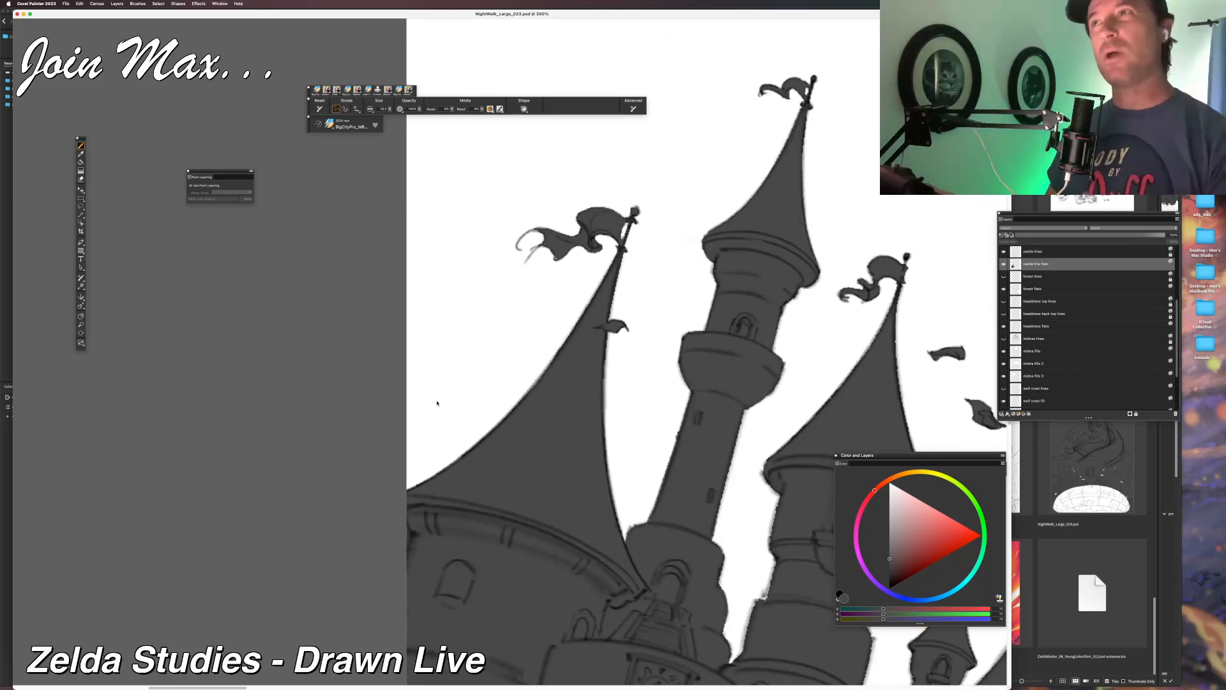
Paint the grey fill up to the outline along the middle tower's lower left wall, undoing strokes that miss the edge.
key("super+minus")
key("super+minus")
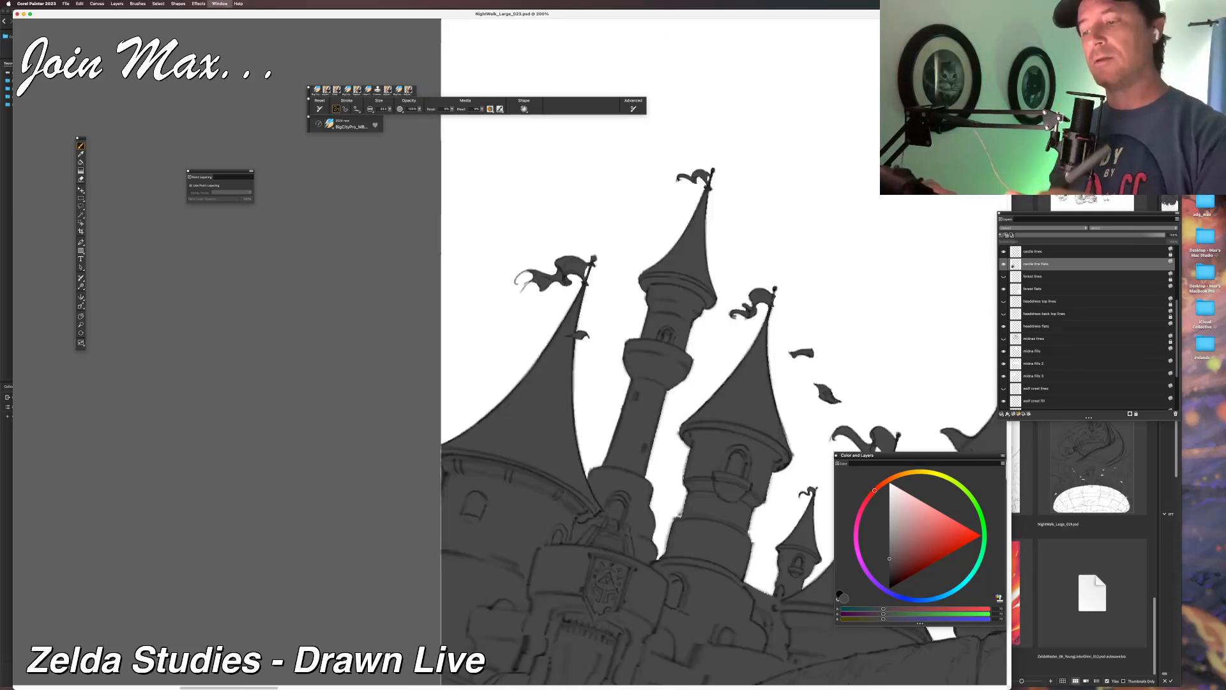
key("super+equal")
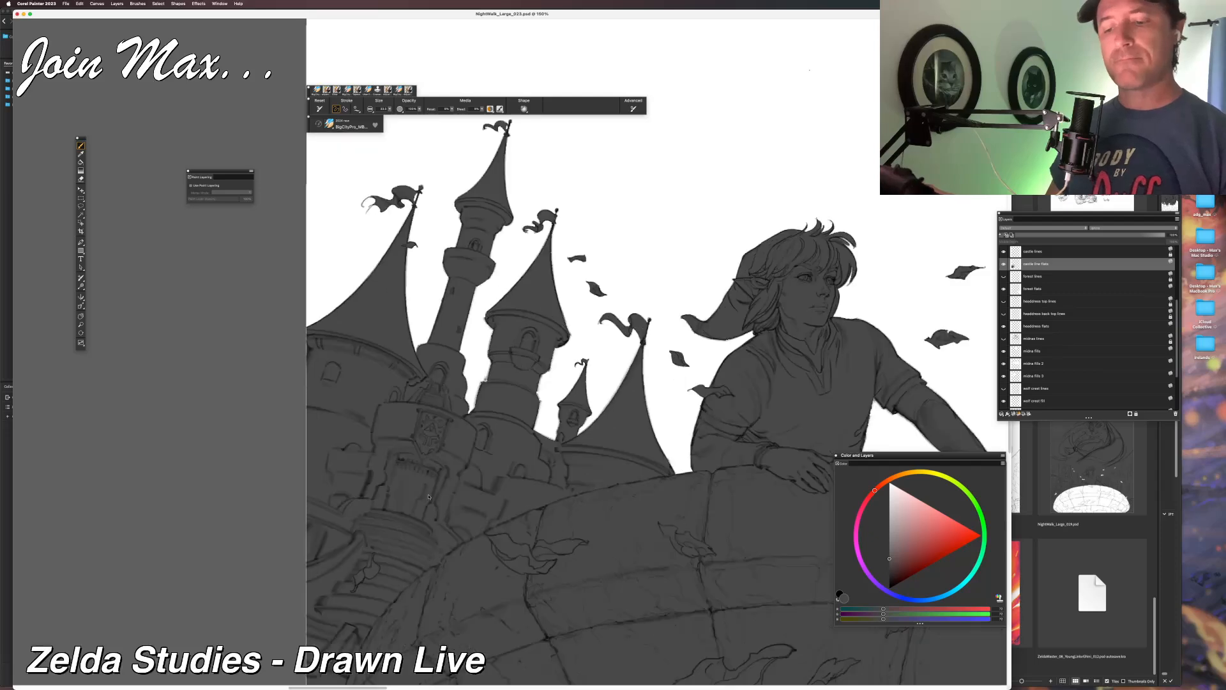
key("super+equal")
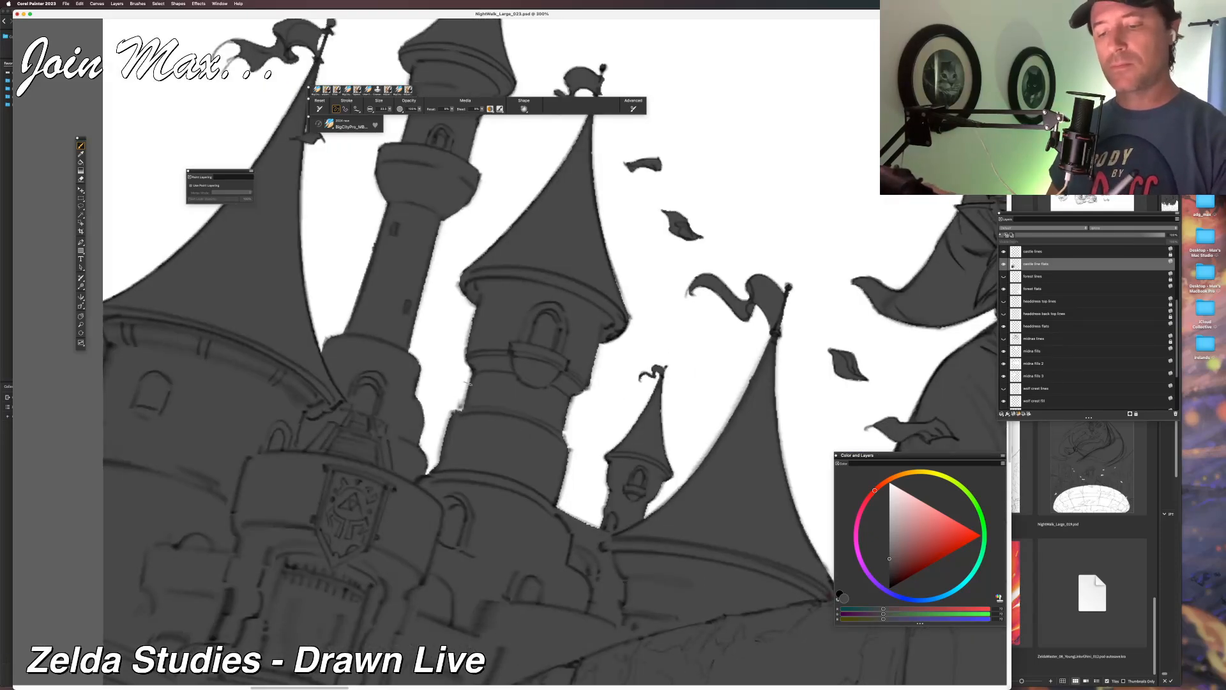
mouse_move(474, 378)
left_mouse_down()
mouse_move(461, 406)
mouse_move(458, 379)
mouse_move(436, 466)
left_mouse_up()
key("super+z")
left_click_drag(448, 418, 439, 460)
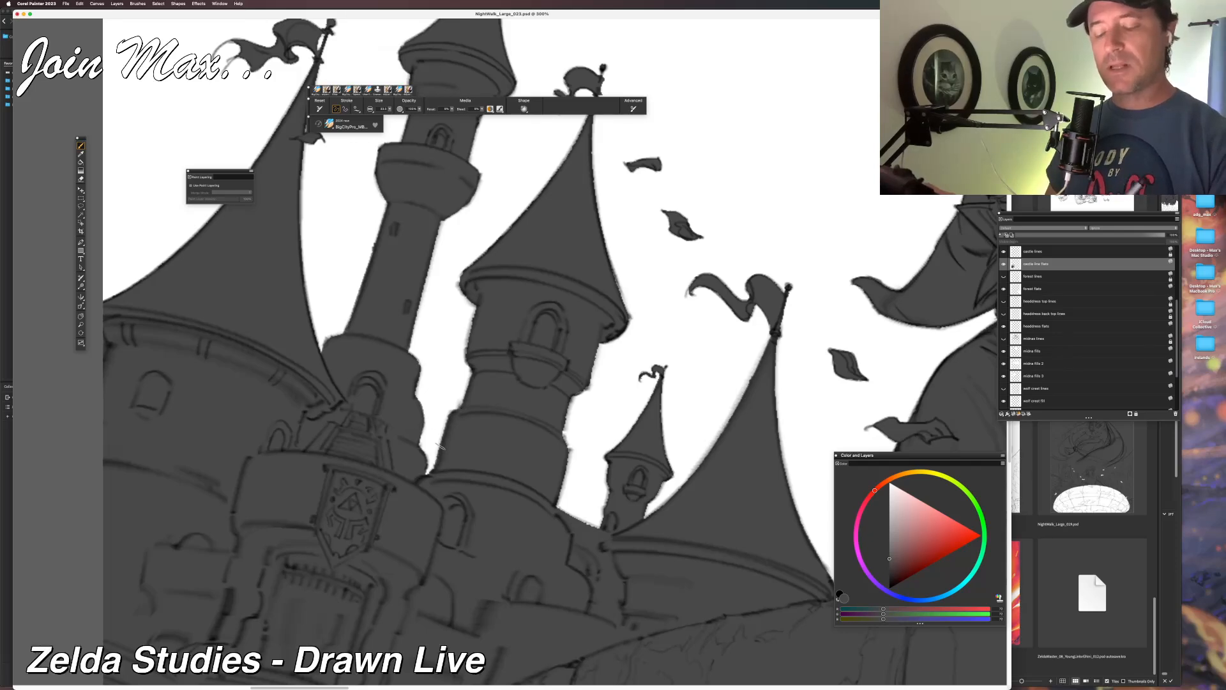
key("super+z")
key("super+z")
key("super+z")
left_click_drag(464, 404, 449, 418)
key("super+z")
mouse_move(437, 466)
left_mouse_down()
mouse_move(449, 428)
mouse_move(438, 465)
left_mouse_up()
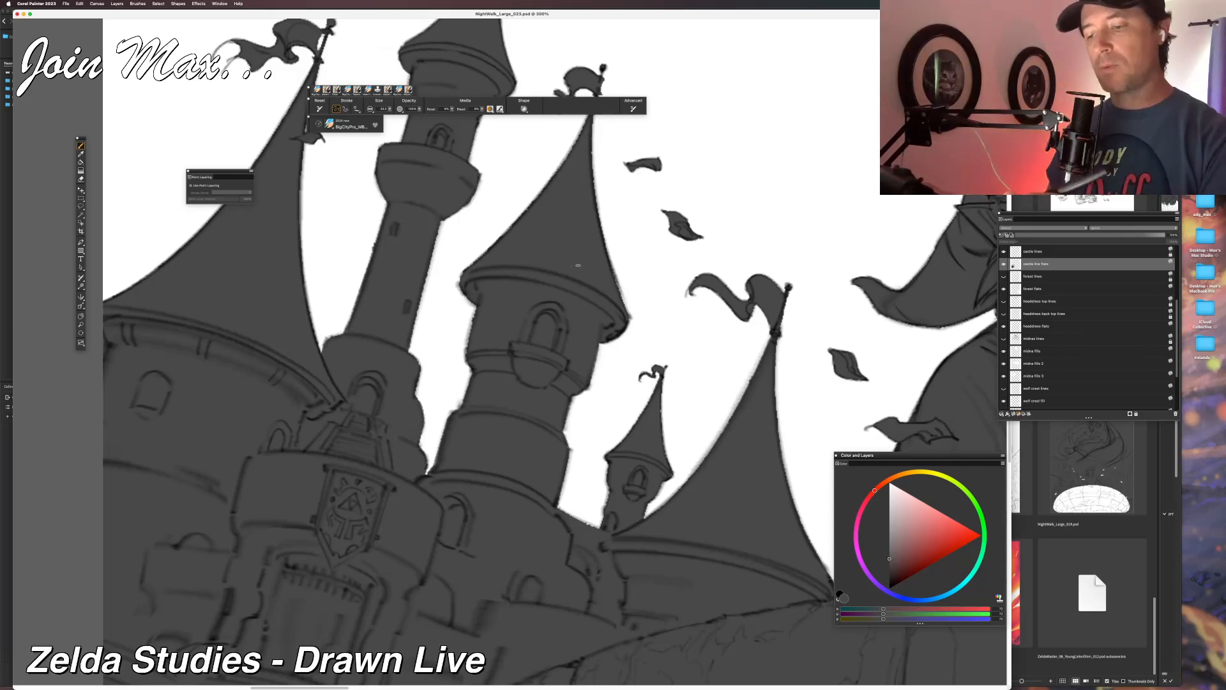
Touch up the grey fill along the middle tower's roof edge and neighbouring walls, undoing a stray stroke.
left_click_drag(627, 309, 613, 272)
key("super+z")
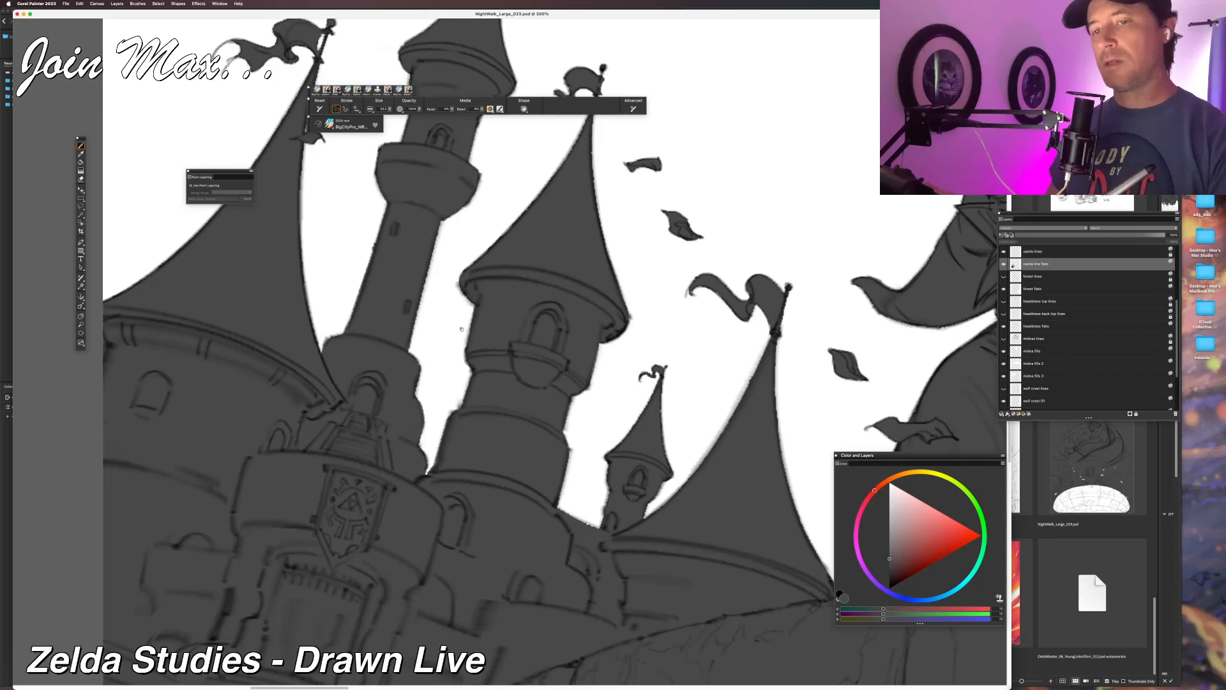
scroll(457, 323, "up", 5)
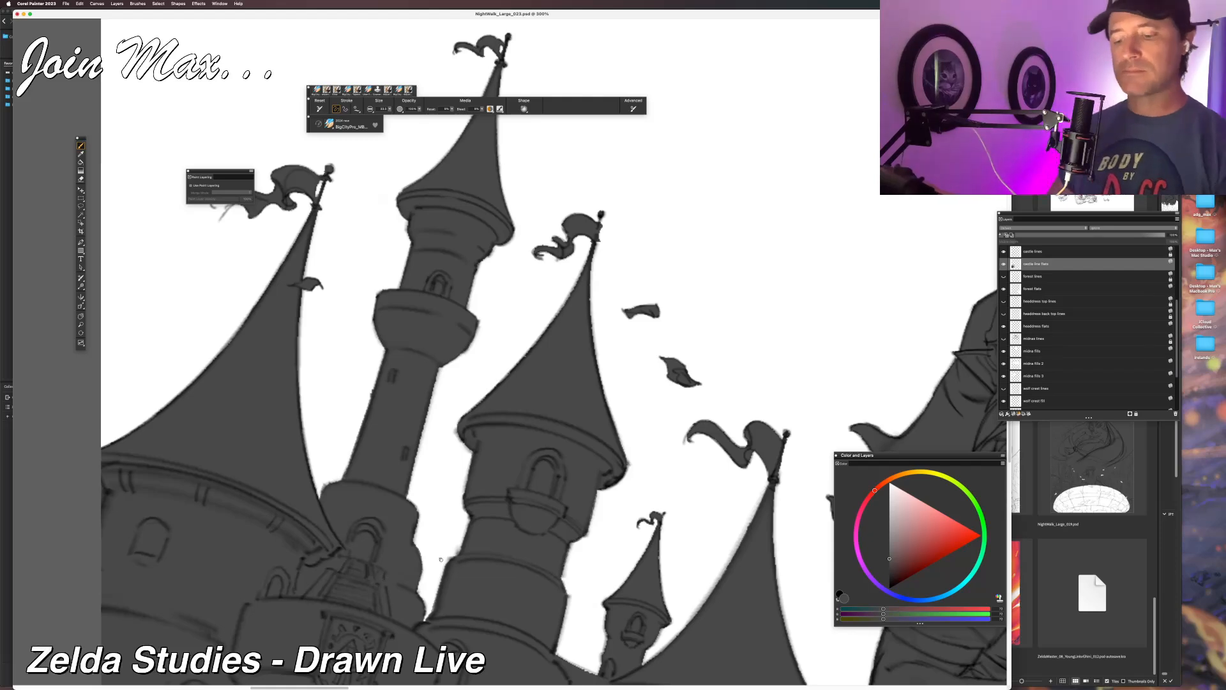
scroll(446, 544, "down", 3)
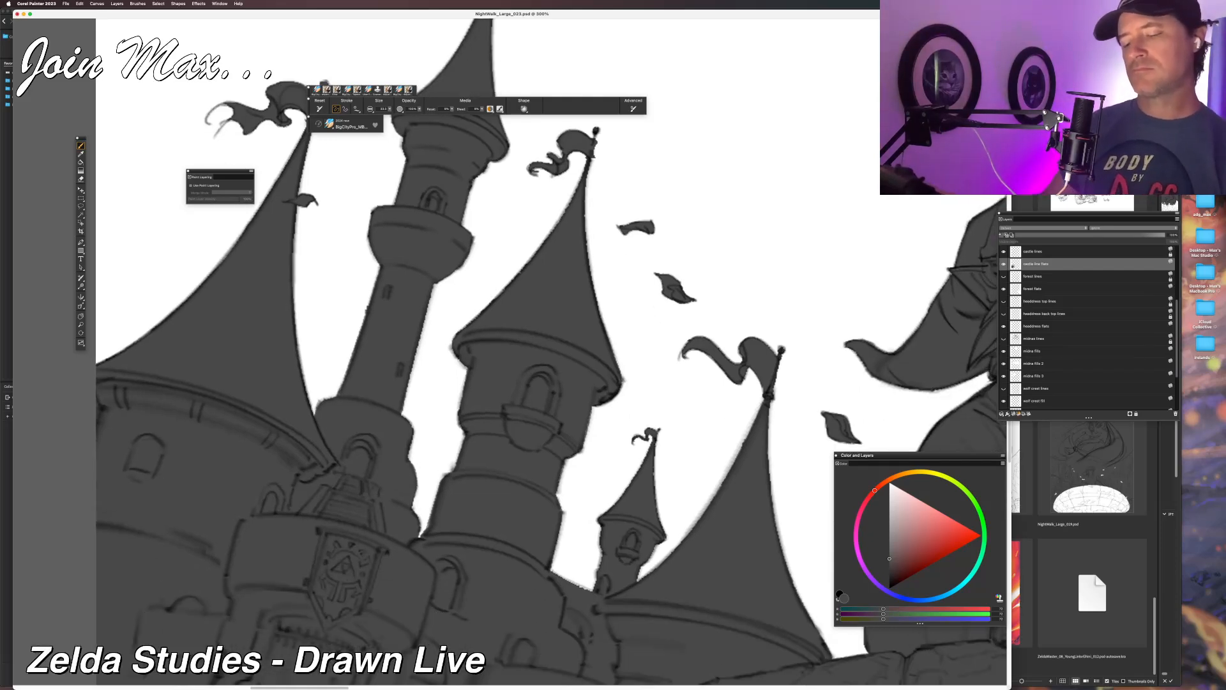
scroll(486, 352, "down", 3)
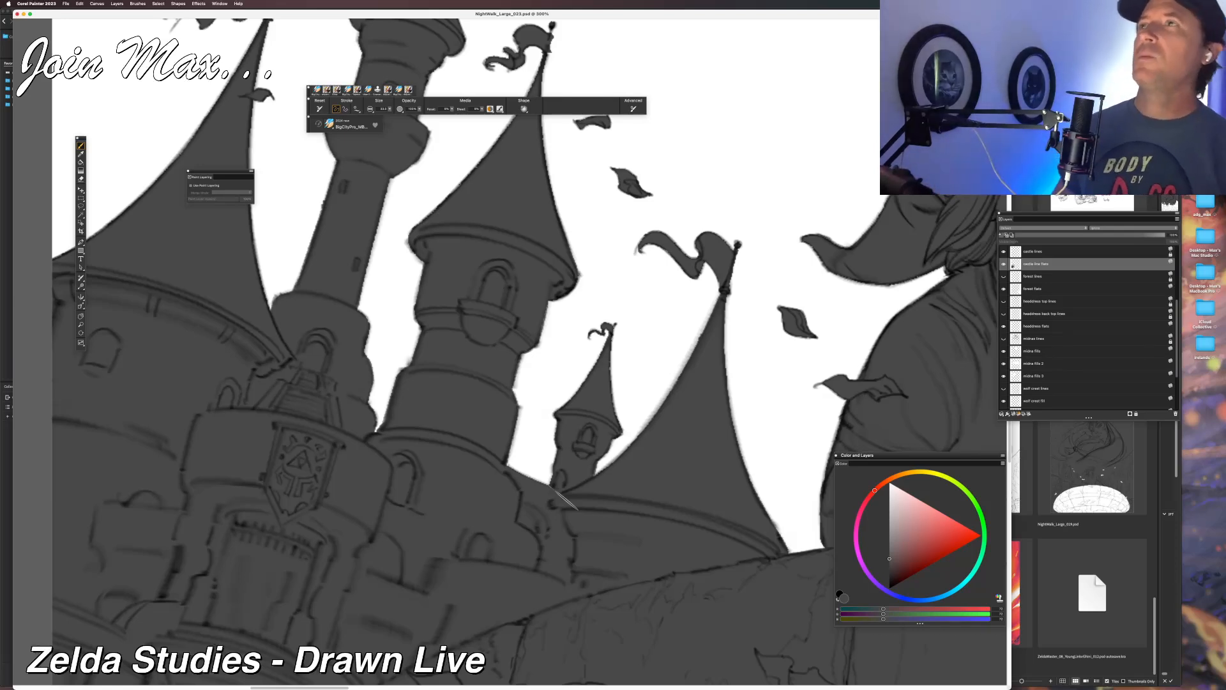
Return to the painting window and examine the full composition of castle, figure and stone wall at several magnifications.
key("super+Tab")
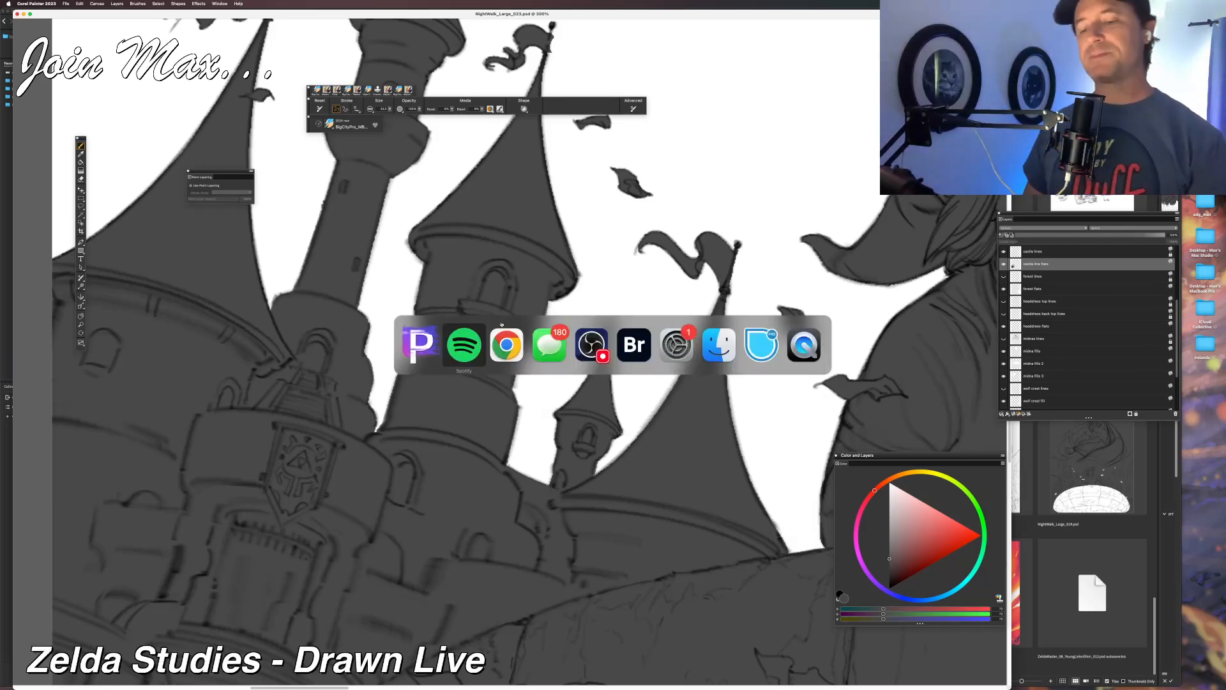
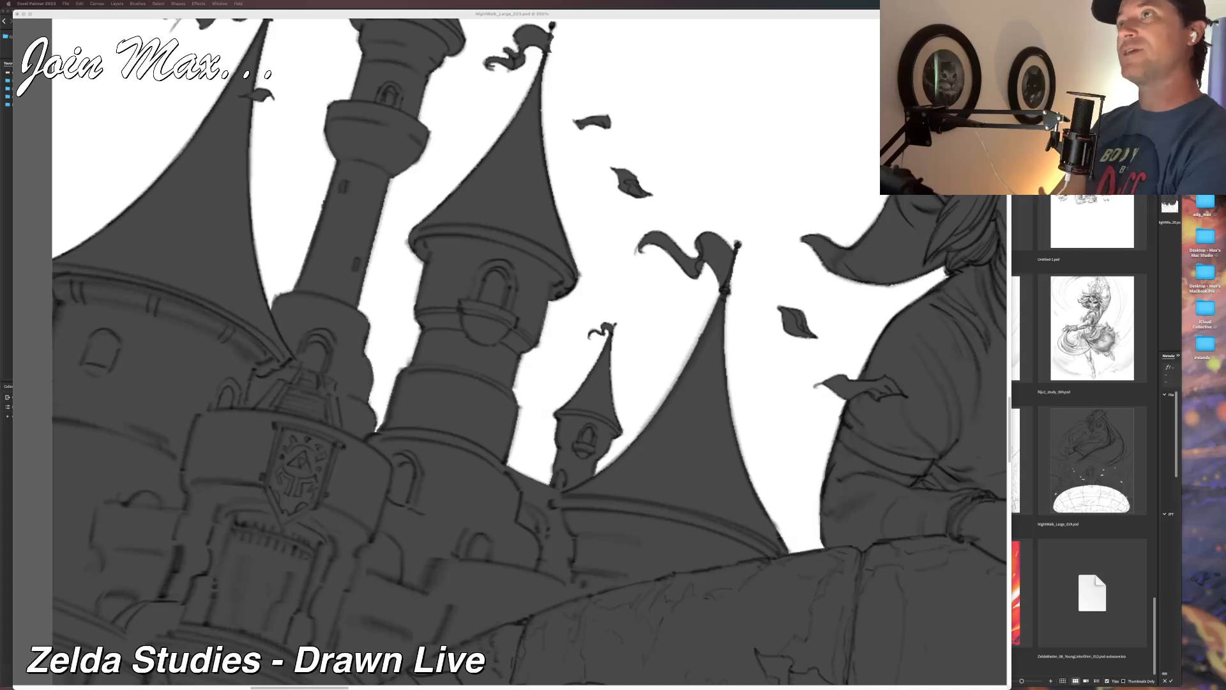
left_click(630, 12)
scroll(614, 186, "down", 6)
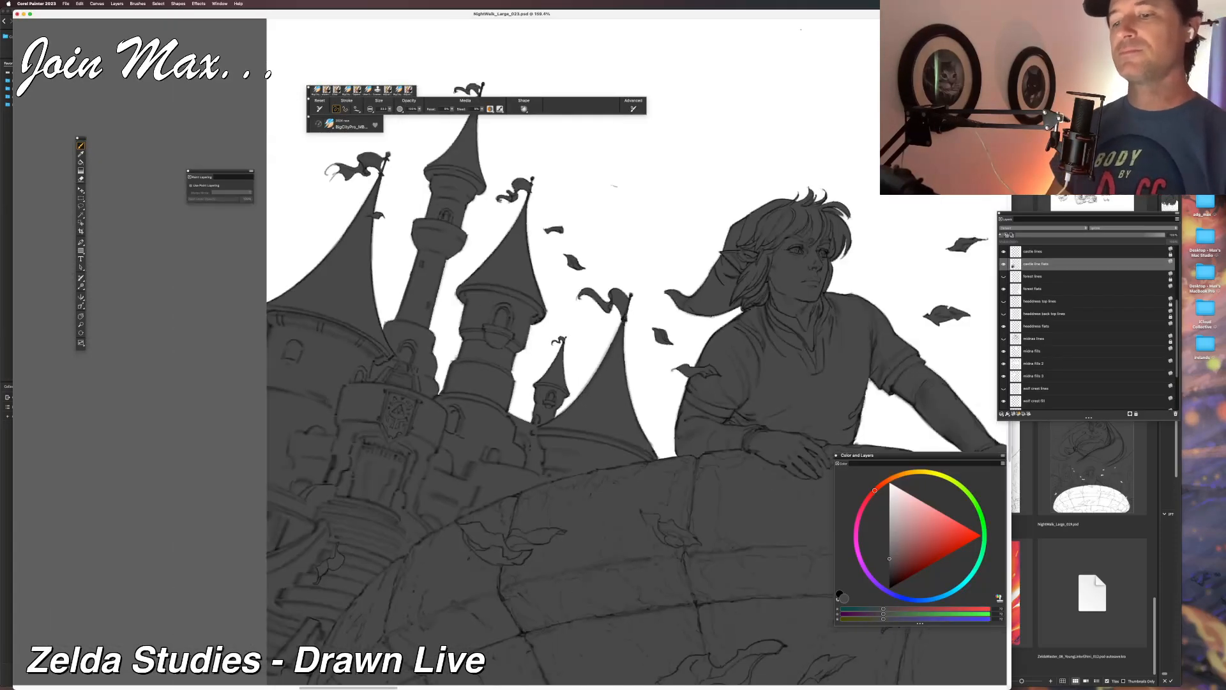
scroll(614, 186, "down", 3)
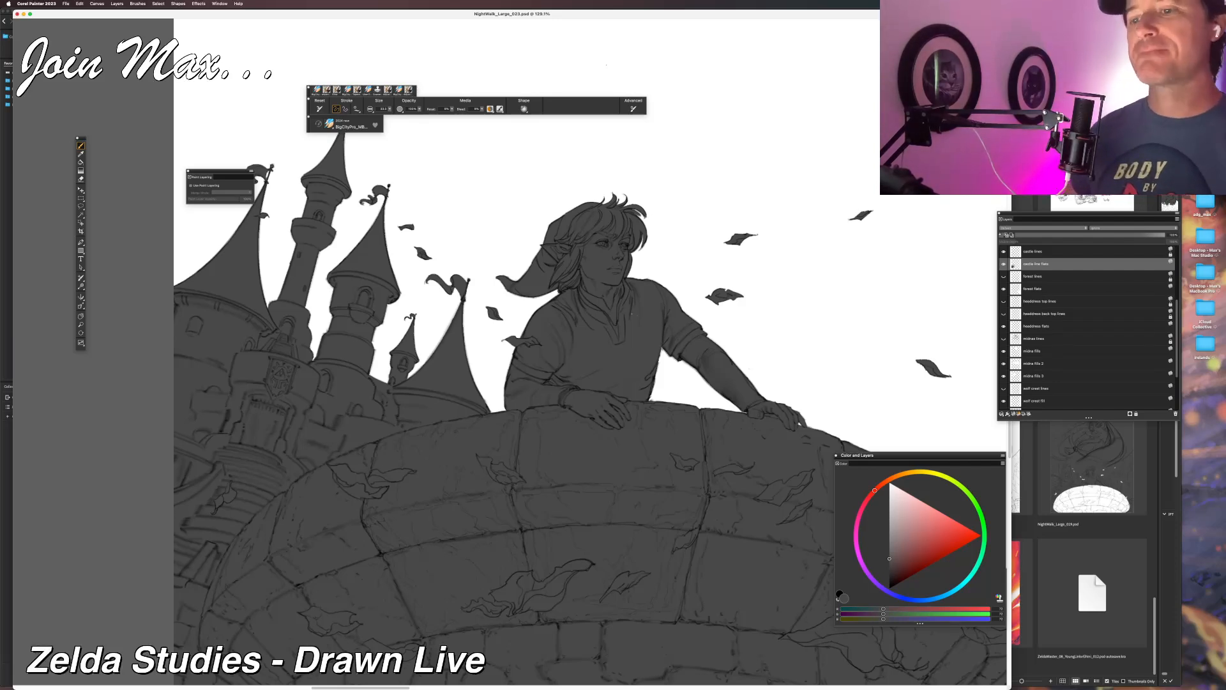
left_click_drag(593, 283, 637, 351)
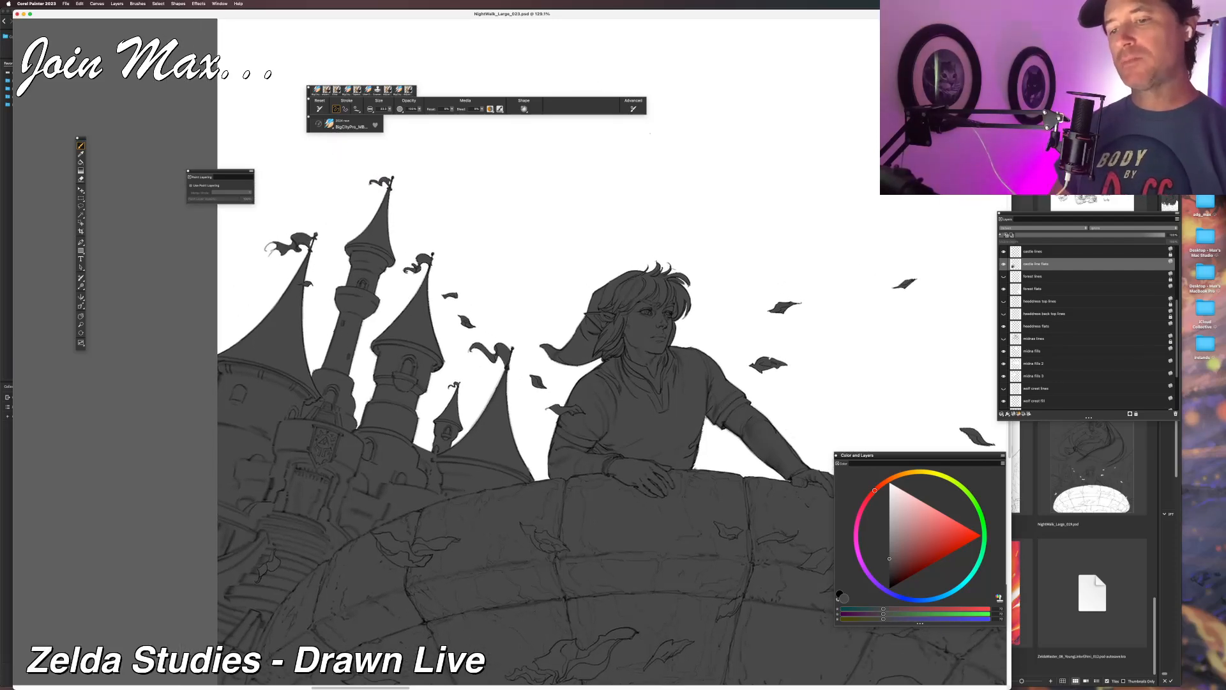
scroll(511, 352, "down", 10)
scroll(511, 352, "up", 8)
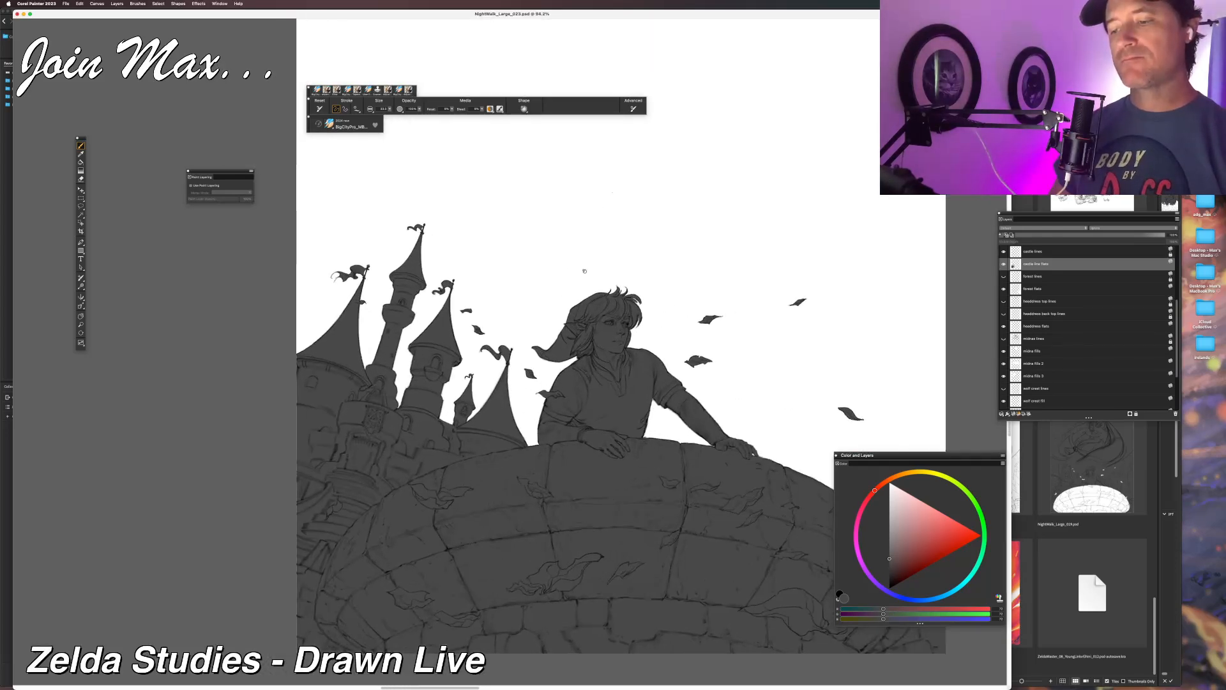
scroll(584, 271, "down", 3)
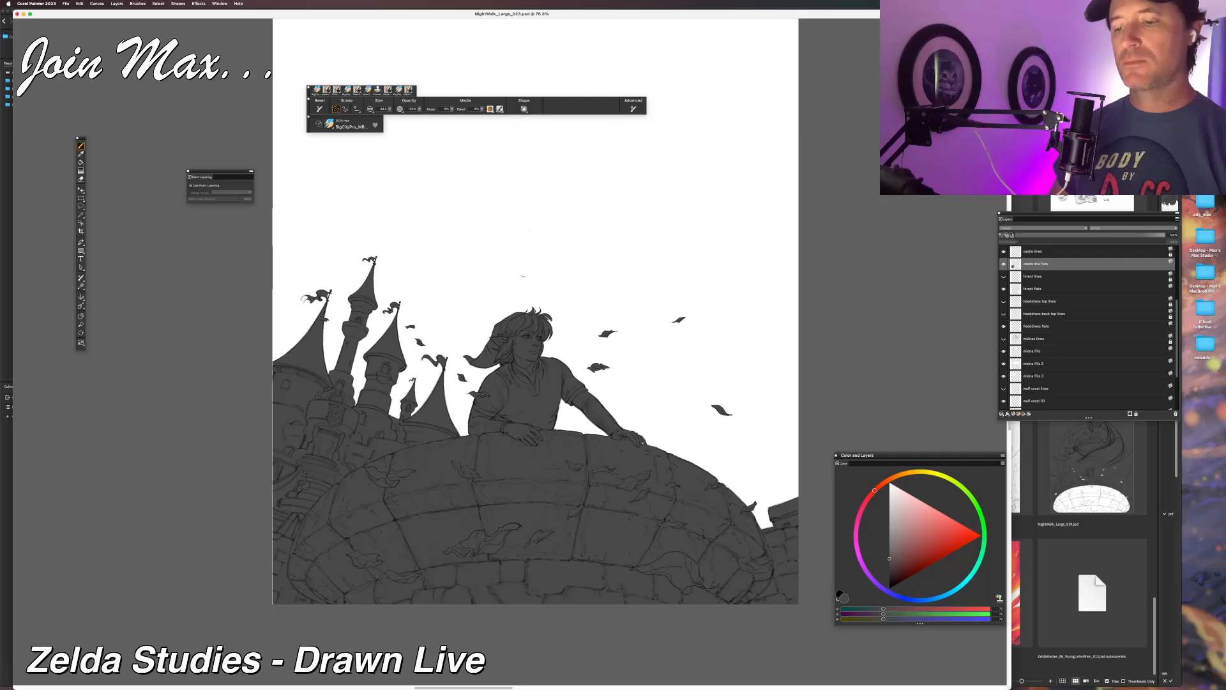
scroll(494, 347, "up", 4)
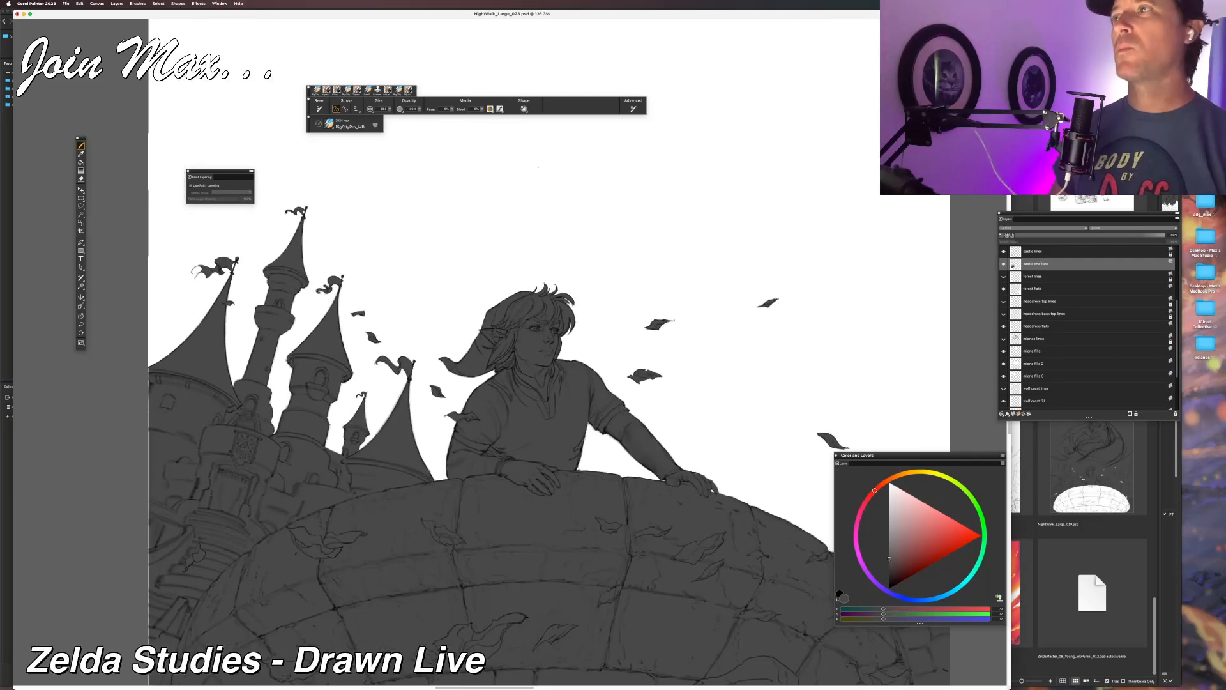
left_click_drag(542, 352, 709, 276)
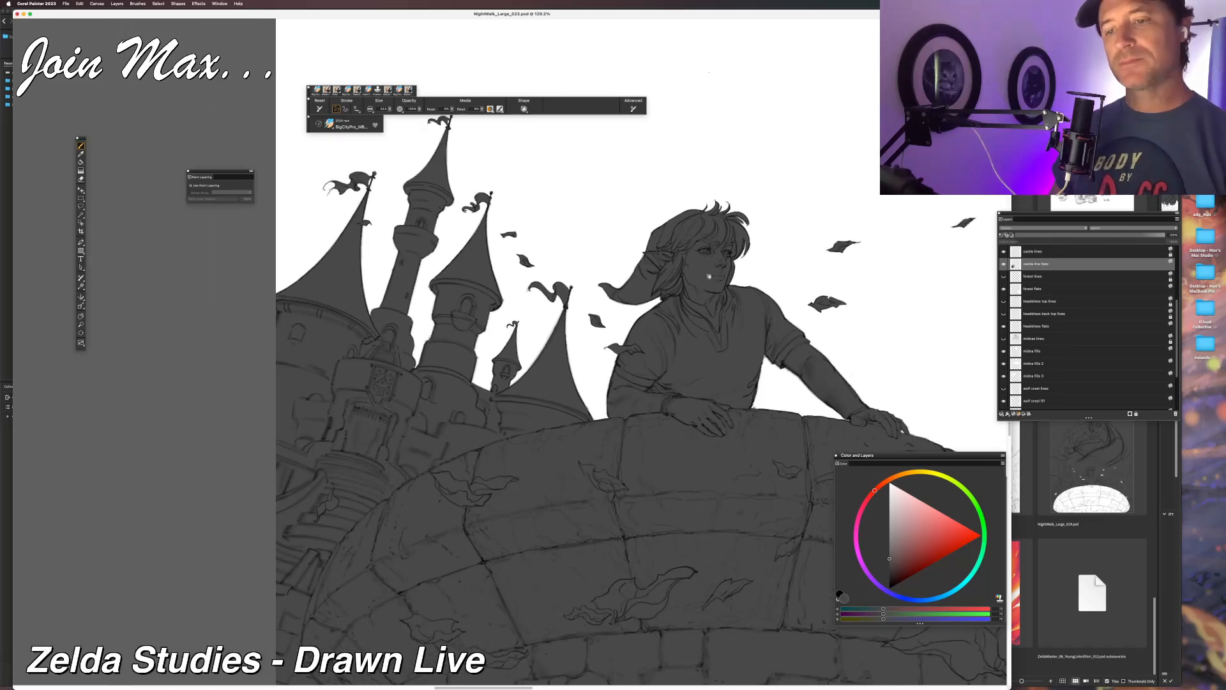
Show the forest lines layer and fill the tree shapes on the forest flats layer with the flat dark grey.
left_click_drag(709, 277, 589, 289)
scroll(511, 345, "down", 1)
left_click_drag(511, 344, 410, 348)
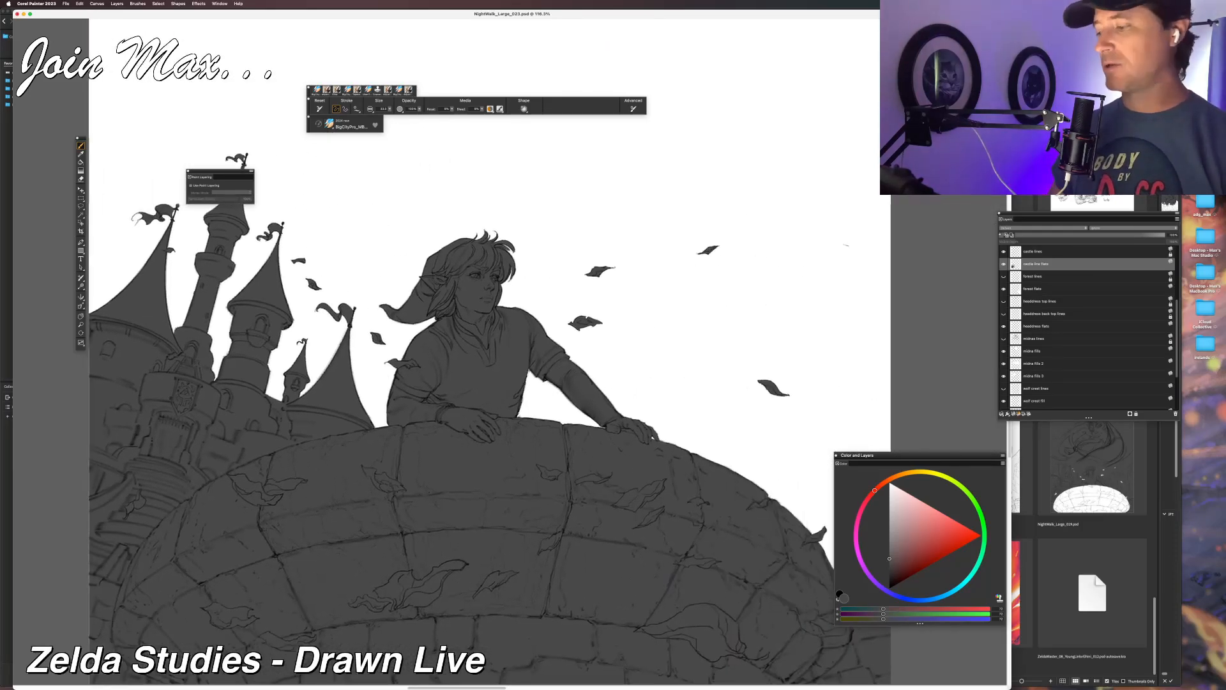
left_click(1005, 277)
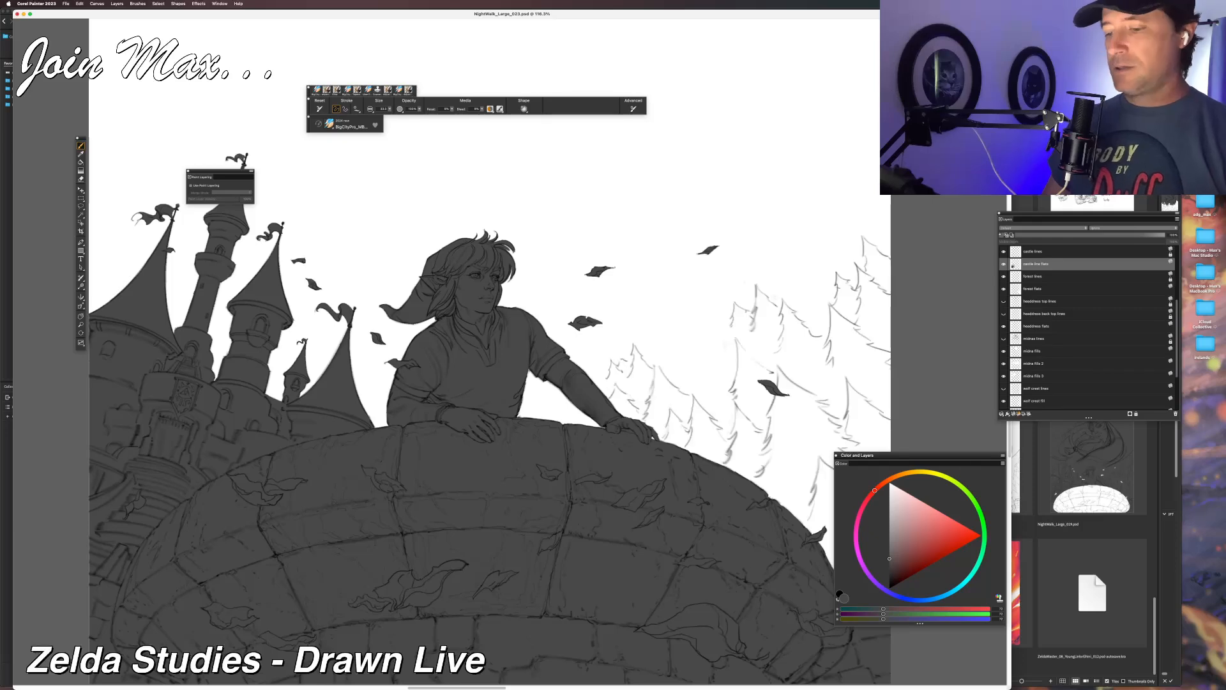
scroll(485, 352, "right", 3)
left_click(1031, 287)
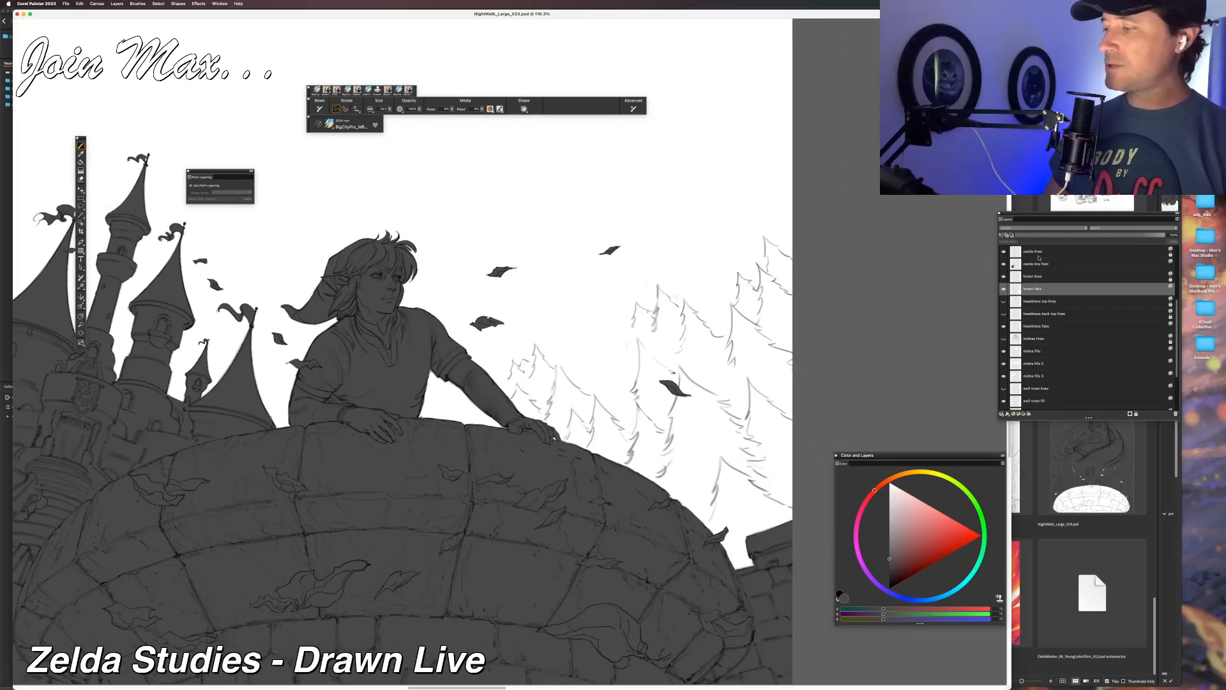
left_click(1001, 235)
key("super+f")
key("Return")
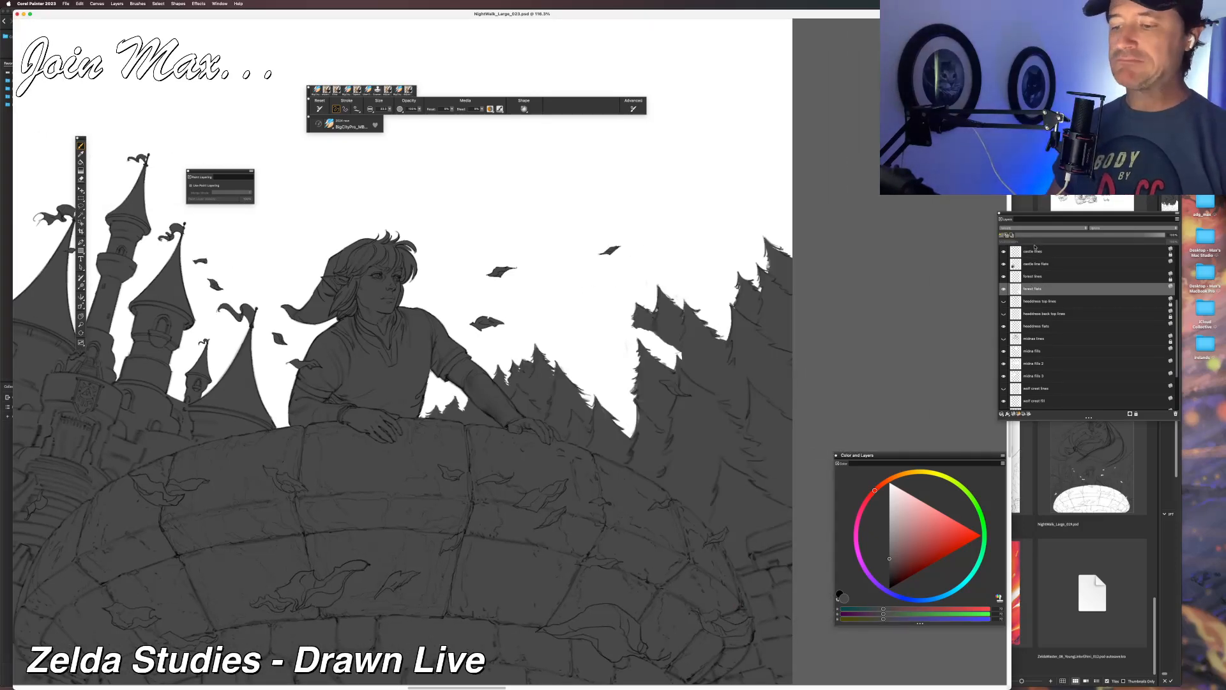
left_click_drag(752, 267, 700, 256)
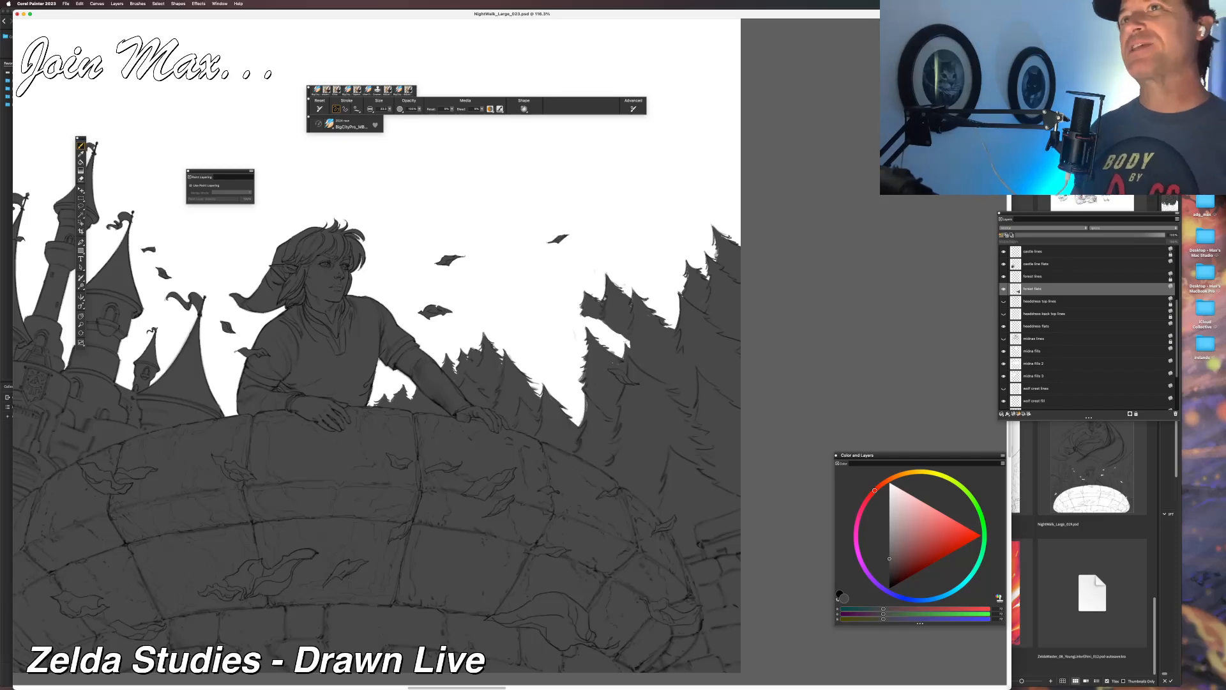
left_click_drag(383, 471, 624, 515)
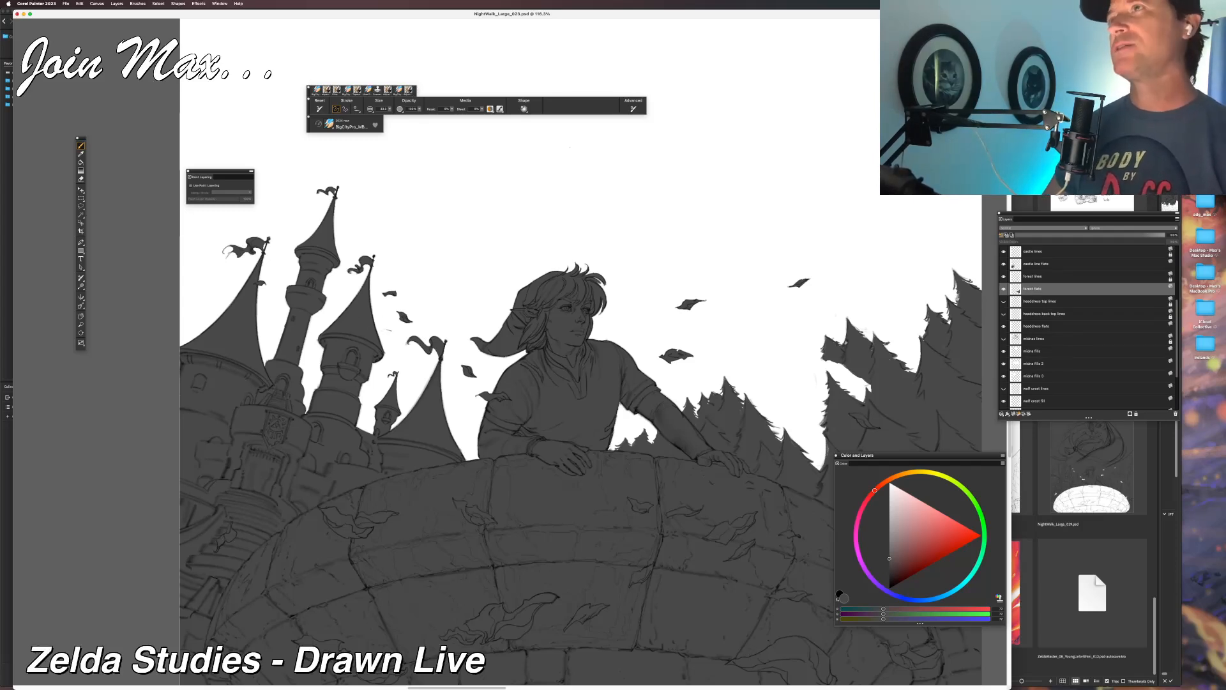
Switch to Chrome and examine the image results for the Two Towers scene where the flag rips off the pole, then clear the browser away.
key("super+Tab")
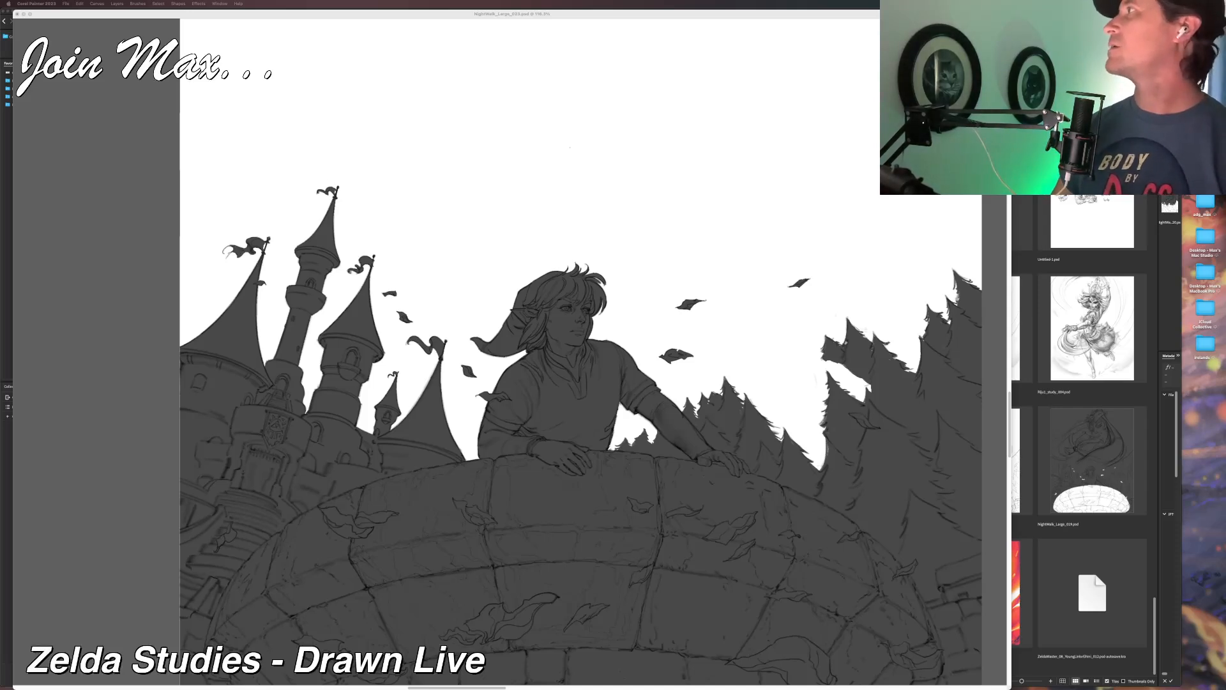
left_click_drag(897, 3, 669, 100)
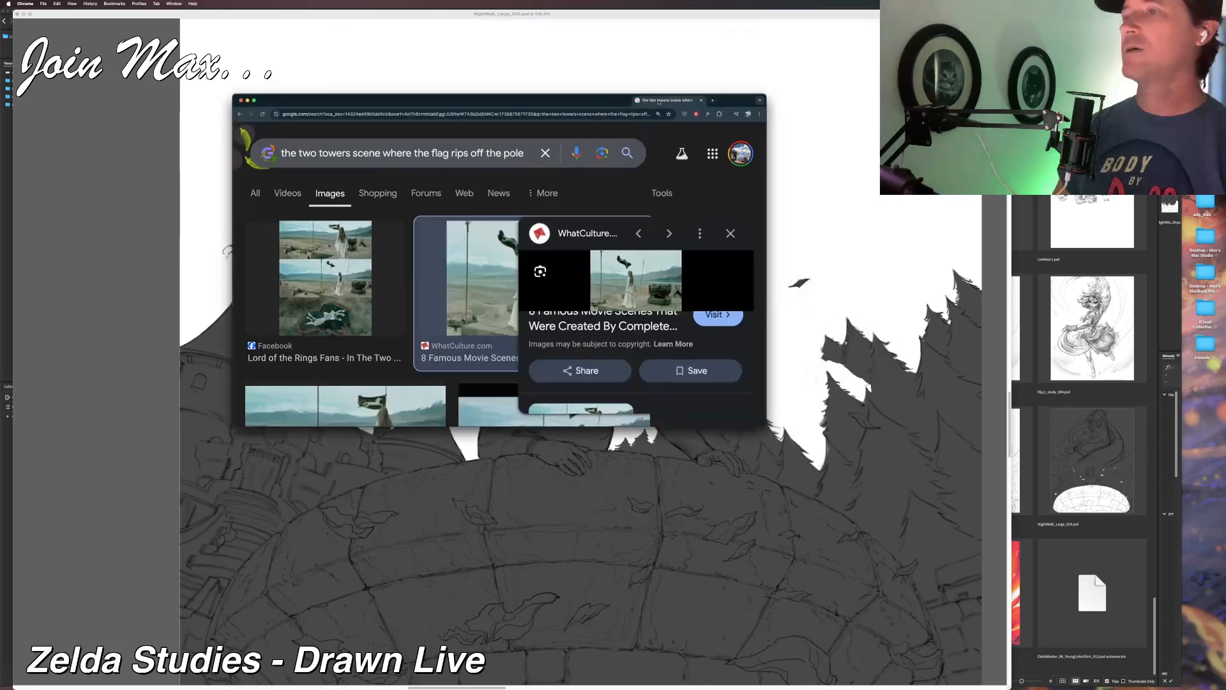
left_click_drag(767, 426, 1162, 630)
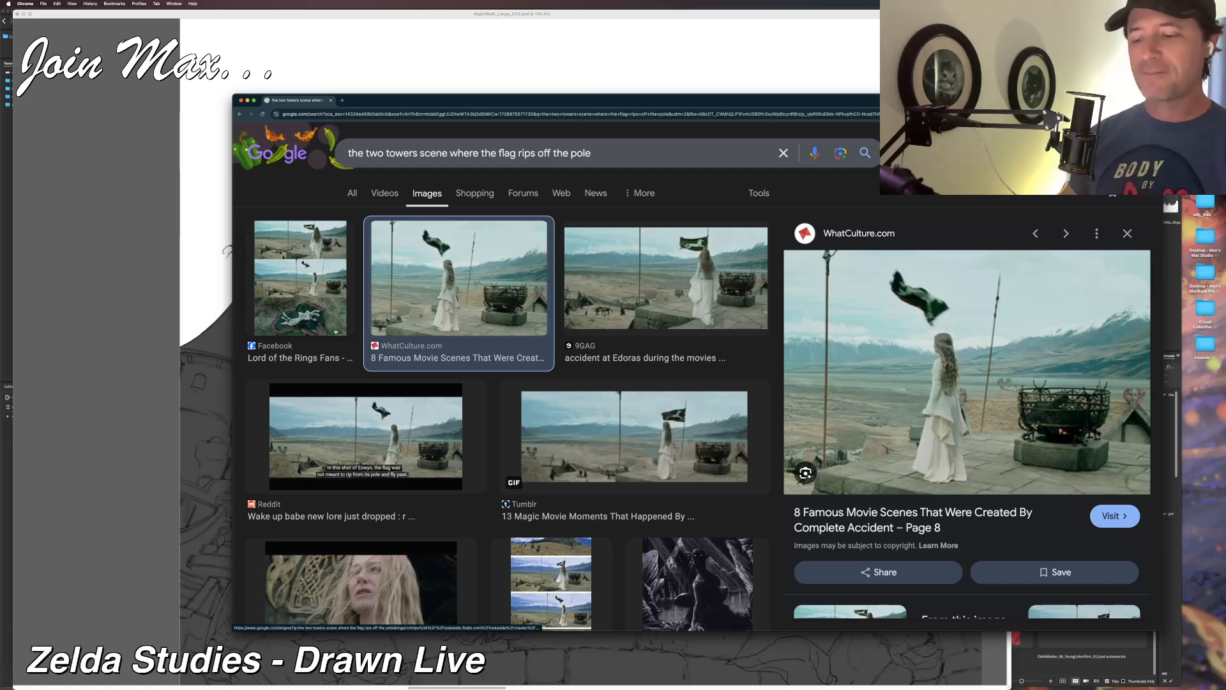
scroll(335, 331, "down", 1)
scroll(336, 331, "down", 1)
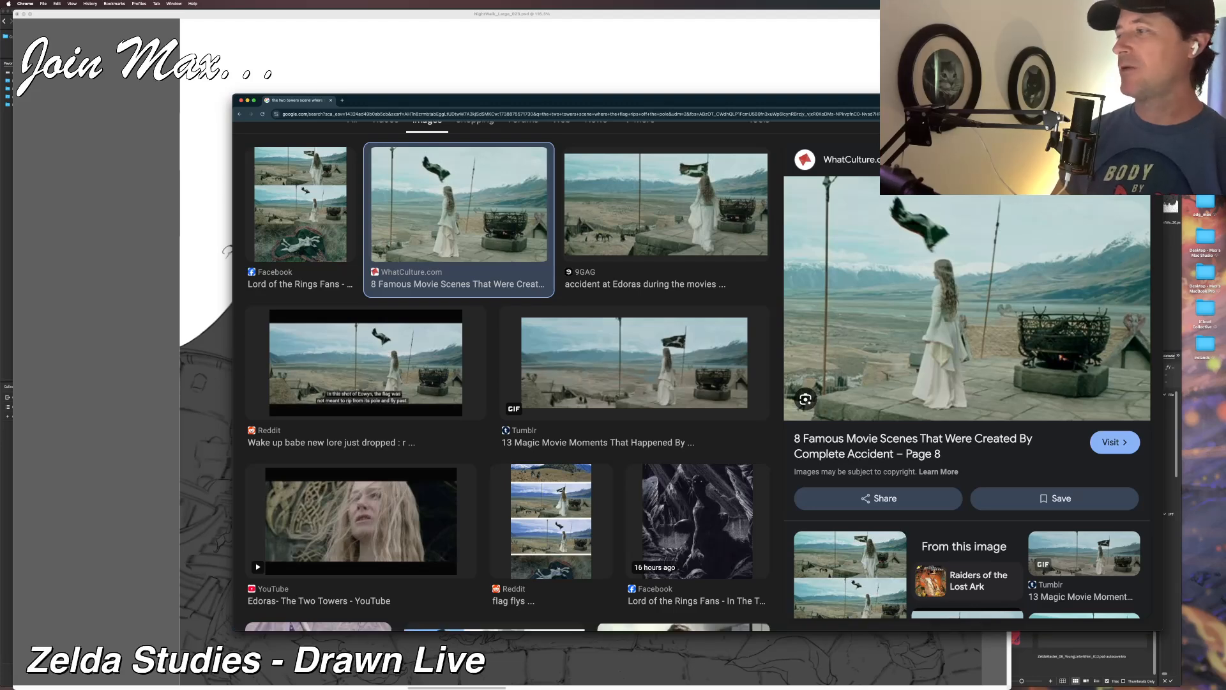
left_click_drag(1163, 94, 853, 326)
left_click_drag(777, 334, 1225, 0)
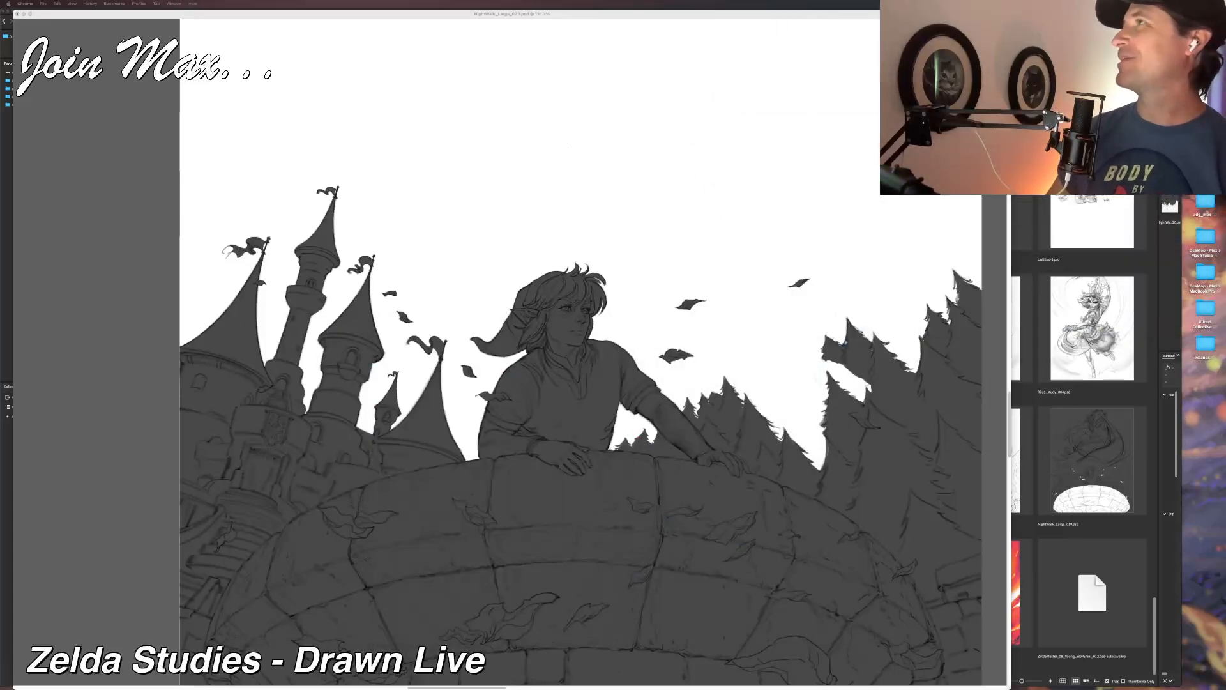
Bring the browser back and look through the video results for the Two Towers flag scene.
left_click_drag(996, 0, 407, 154)
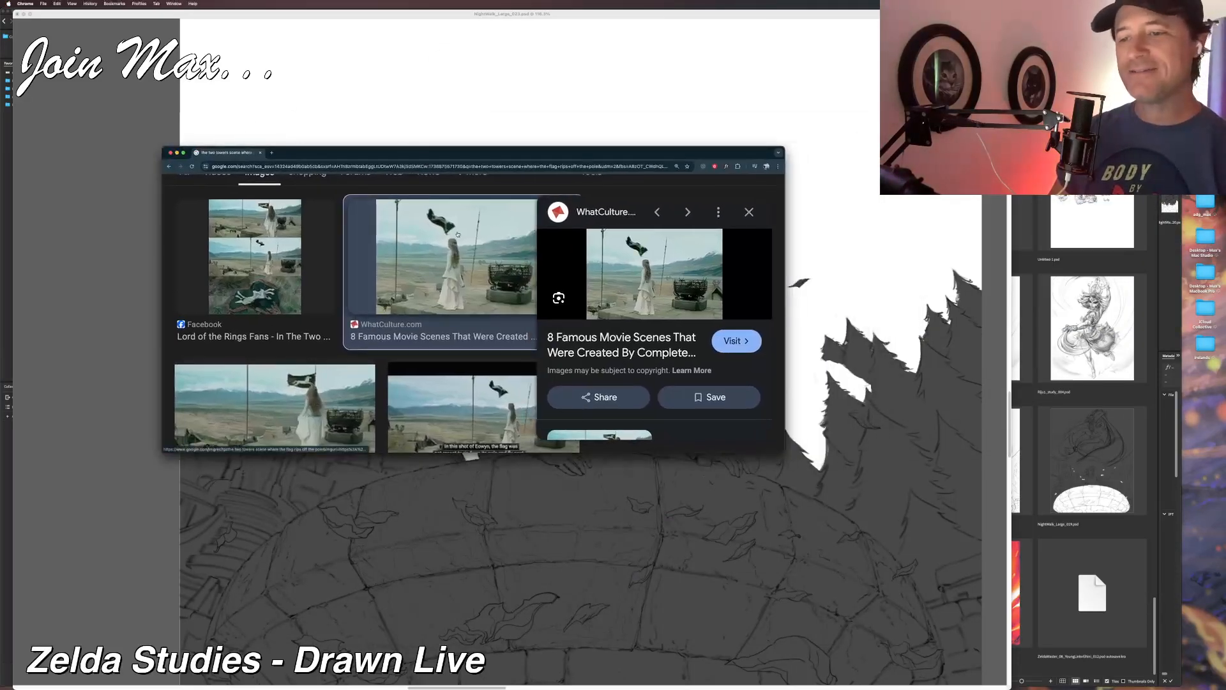
scroll(457, 235, "up", 3)
left_click(217, 246)
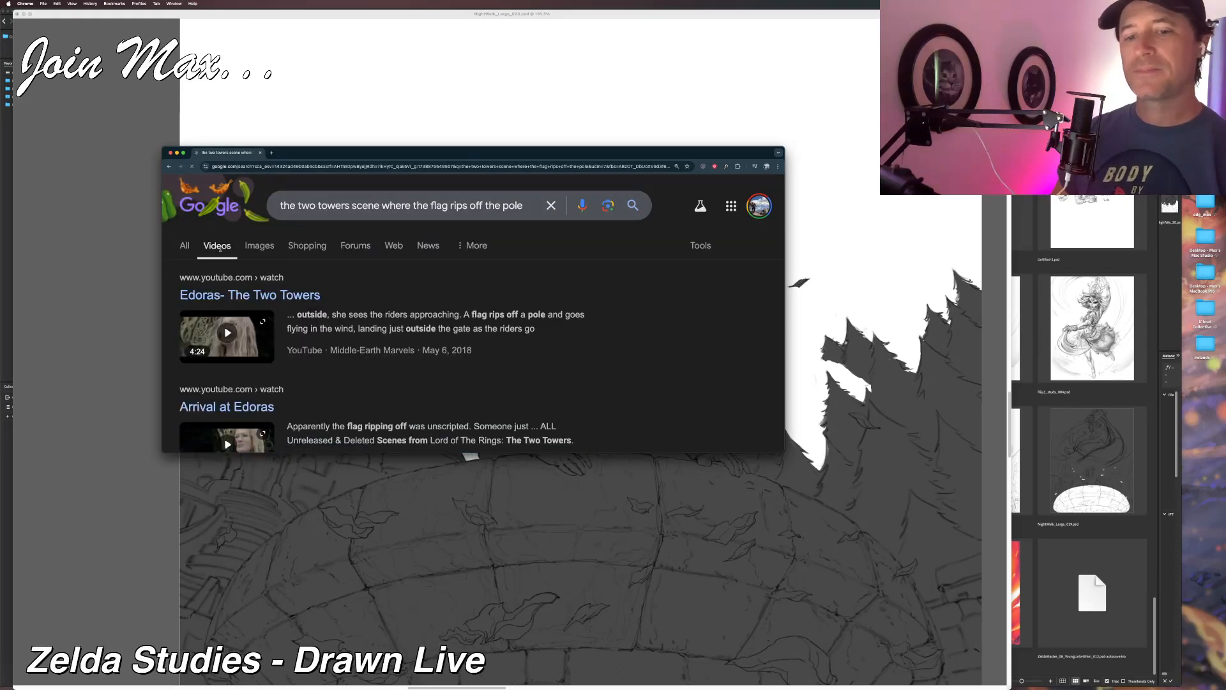
key("super+w")
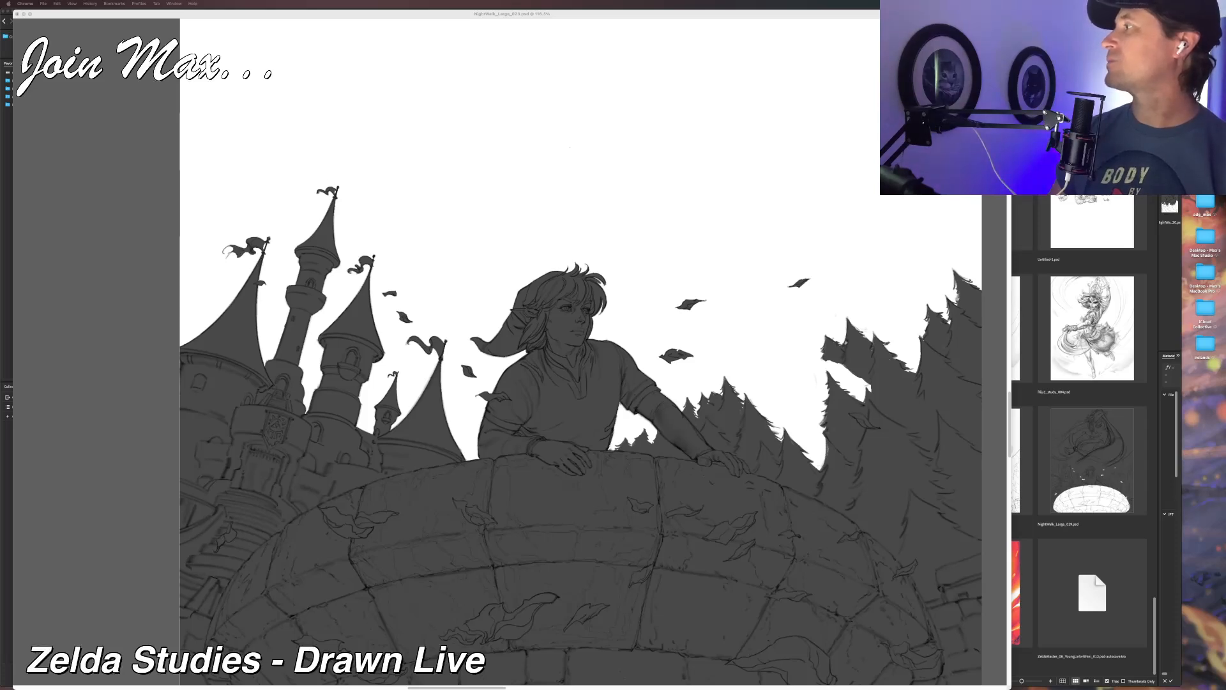
Play the "Edoras- The Two Towers" video up to the woman beside the flagpole, pause it and hide the browser.
mouse_move(1156, 0)
left_mouse_down()
mouse_move(1047, 0)
mouse_move(570, 190)
mouse_move(589, 178)
left_mouse_up()
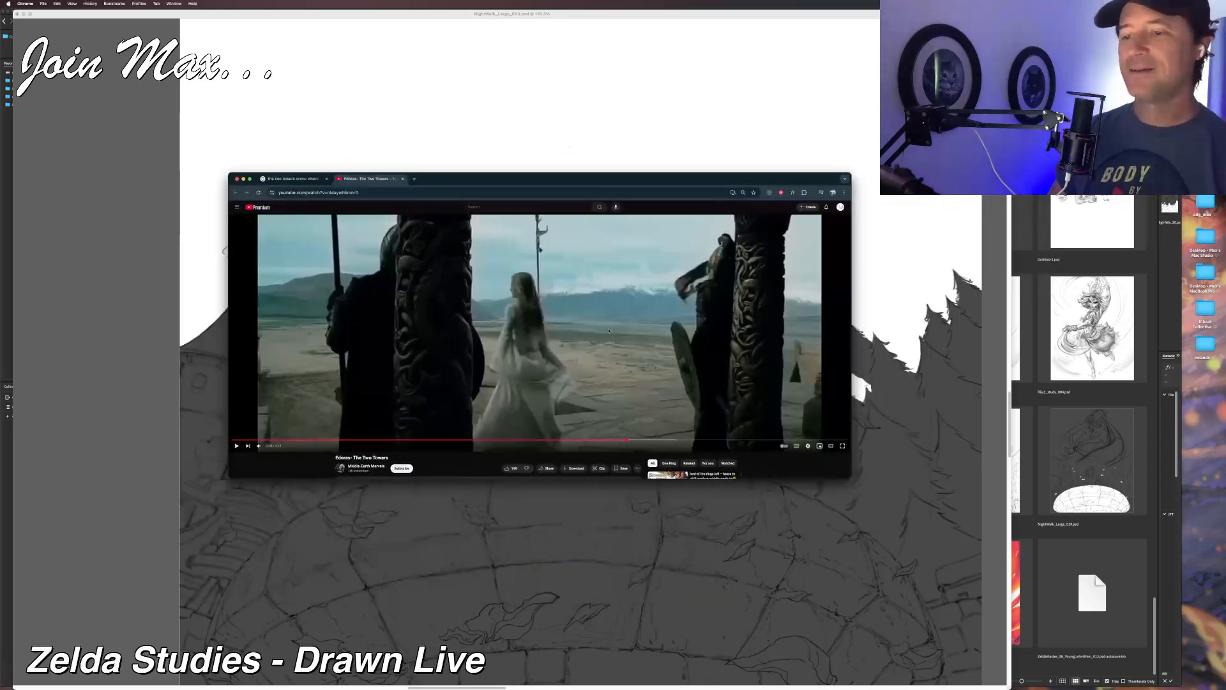
left_click(236, 446)
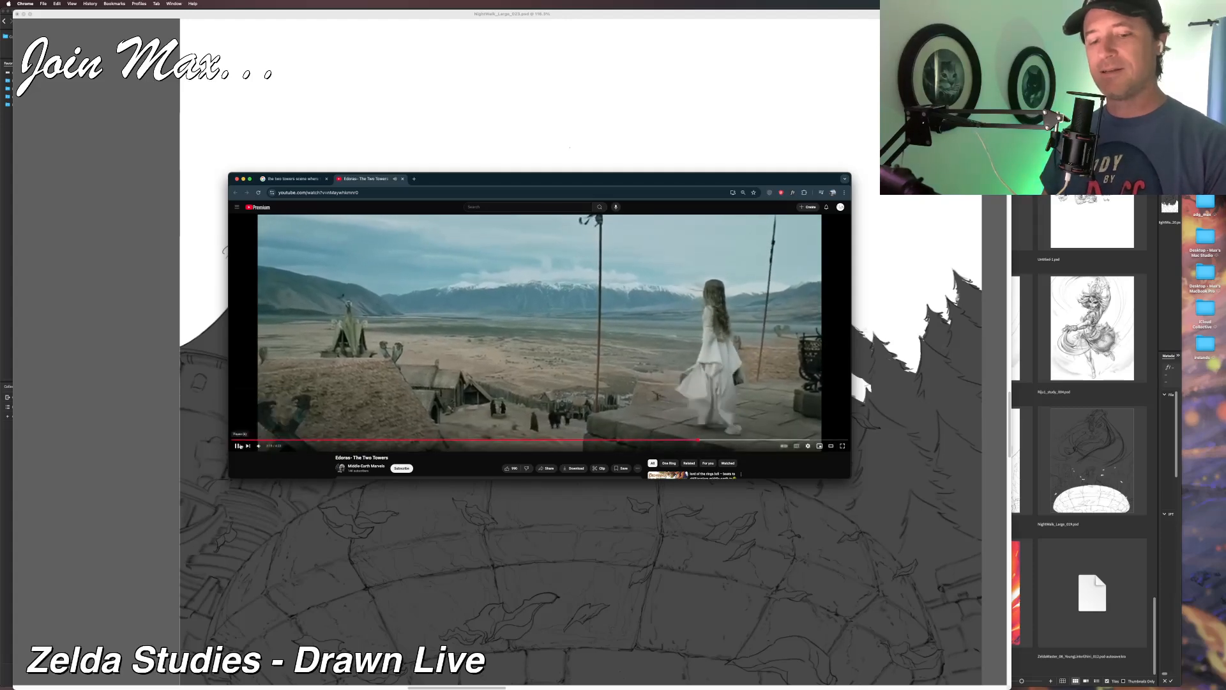
left_click(241, 446)
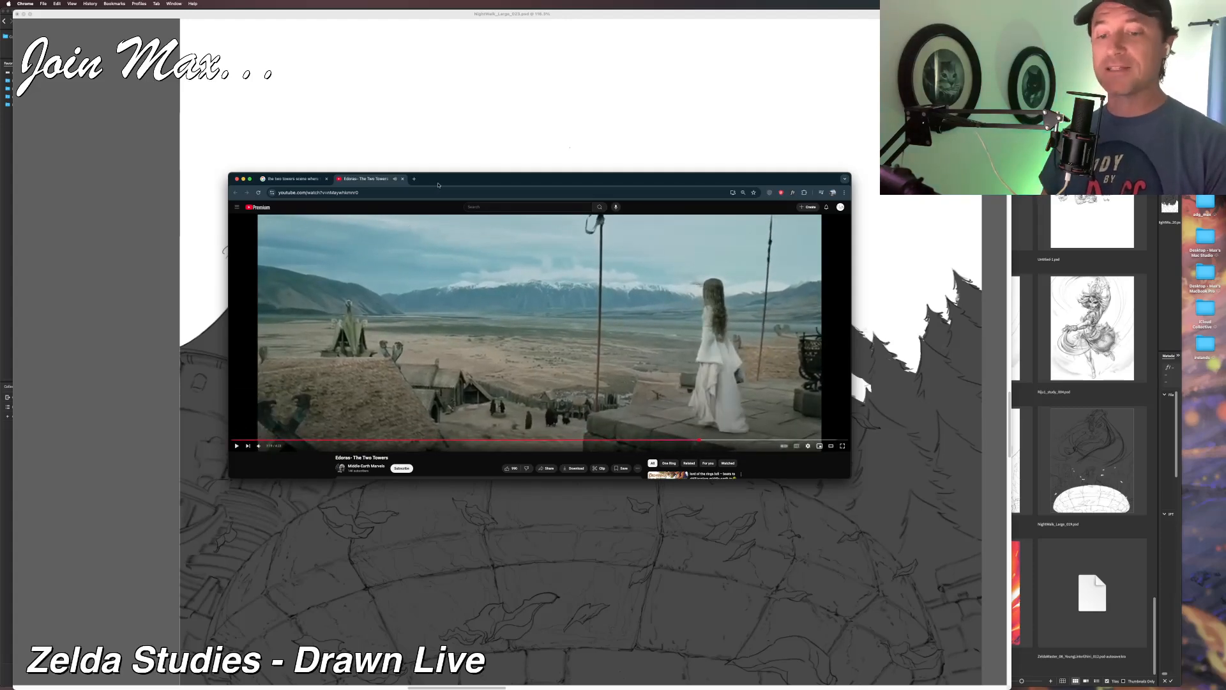
key("super+h")
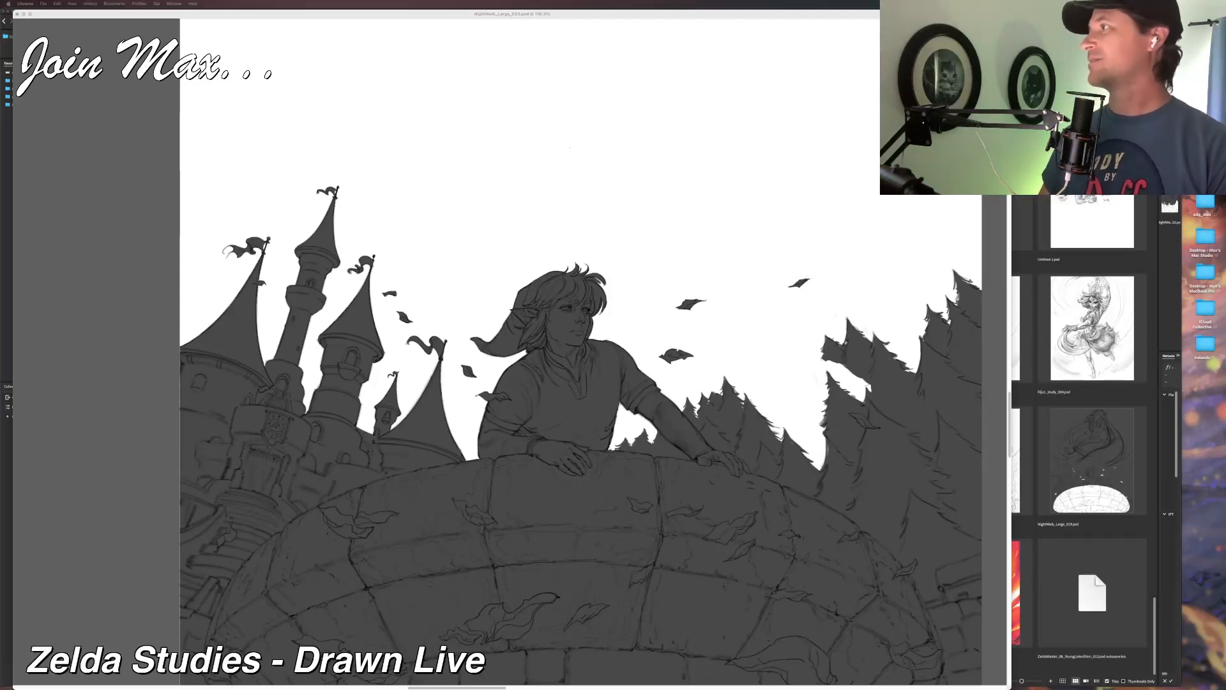
Return to Corel Painter, lasso a small spot beside the tall trees on the forest lines layer, deselect it, and check the forest flats by toggling their visibility.
left_click(500, 13)
mouse_move(661, 235)
left_mouse_down()
mouse_move(578, 247)
mouse_move(651, 233)
mouse_move(633, 241)
left_mouse_up()
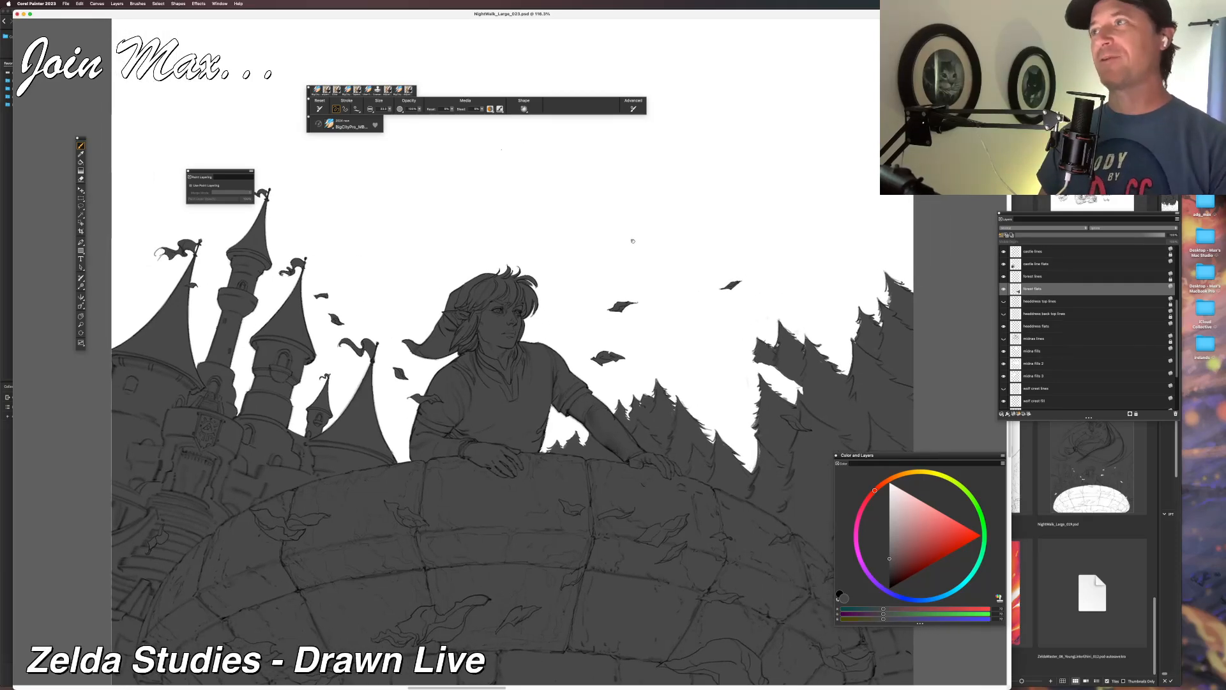
left_click_drag(658, 283, 617, 296)
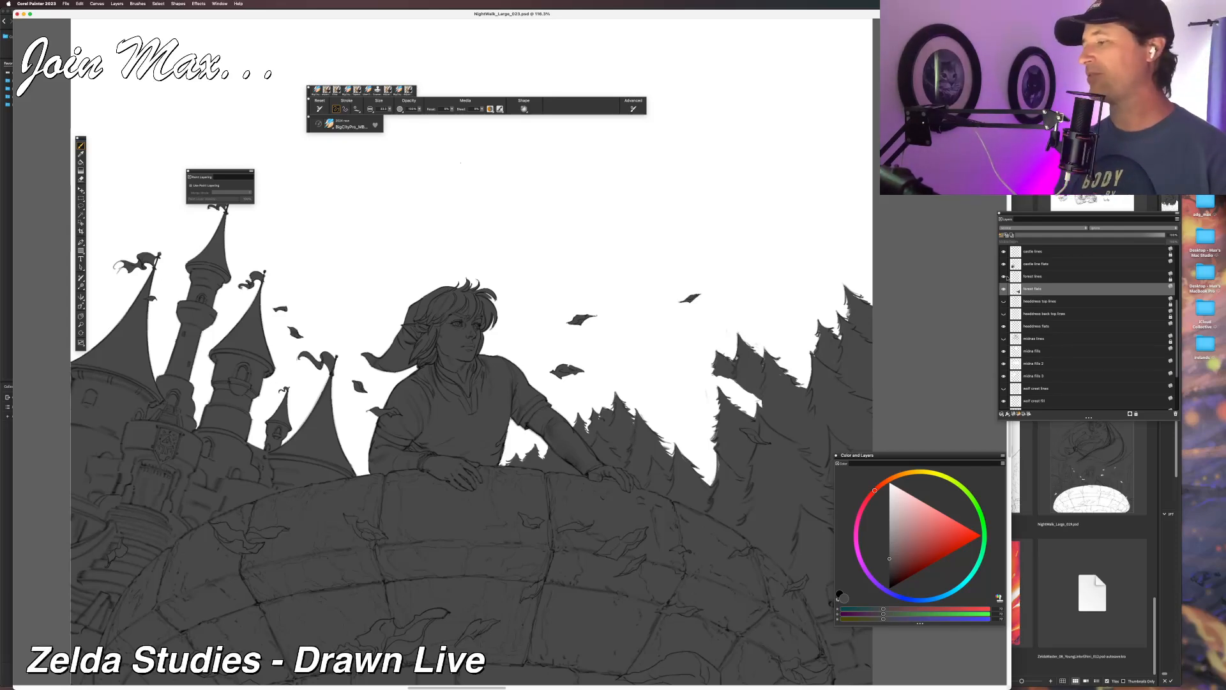
left_click(1018, 276)
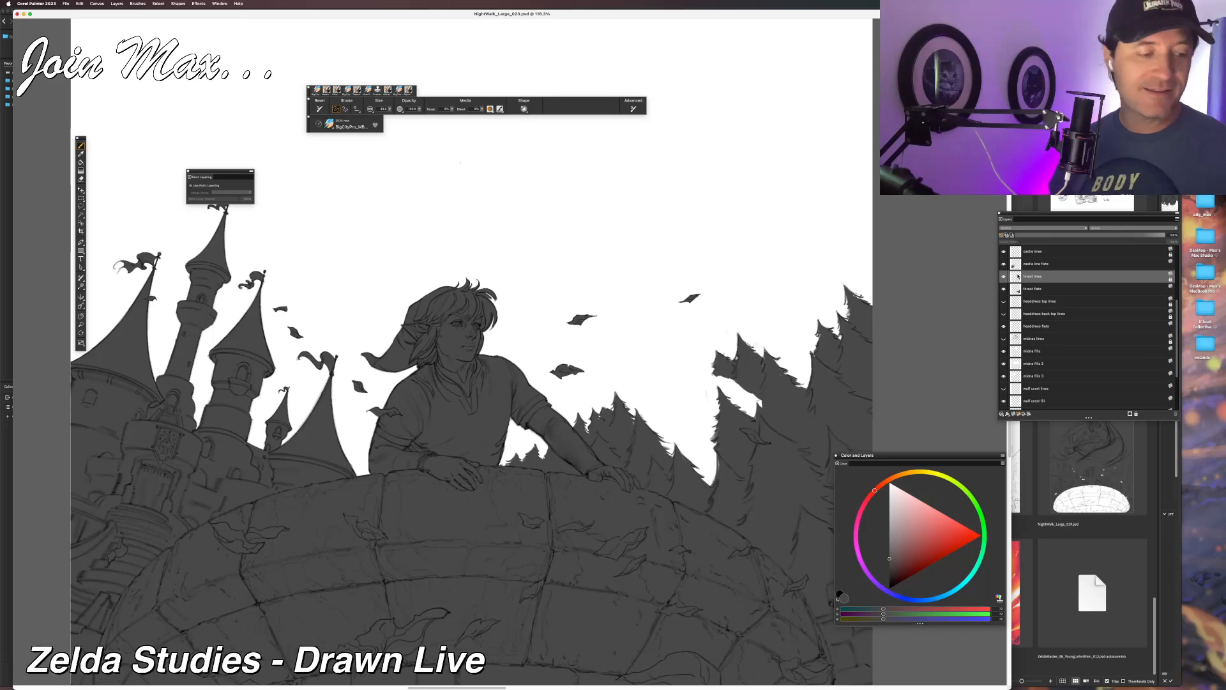
key("l")
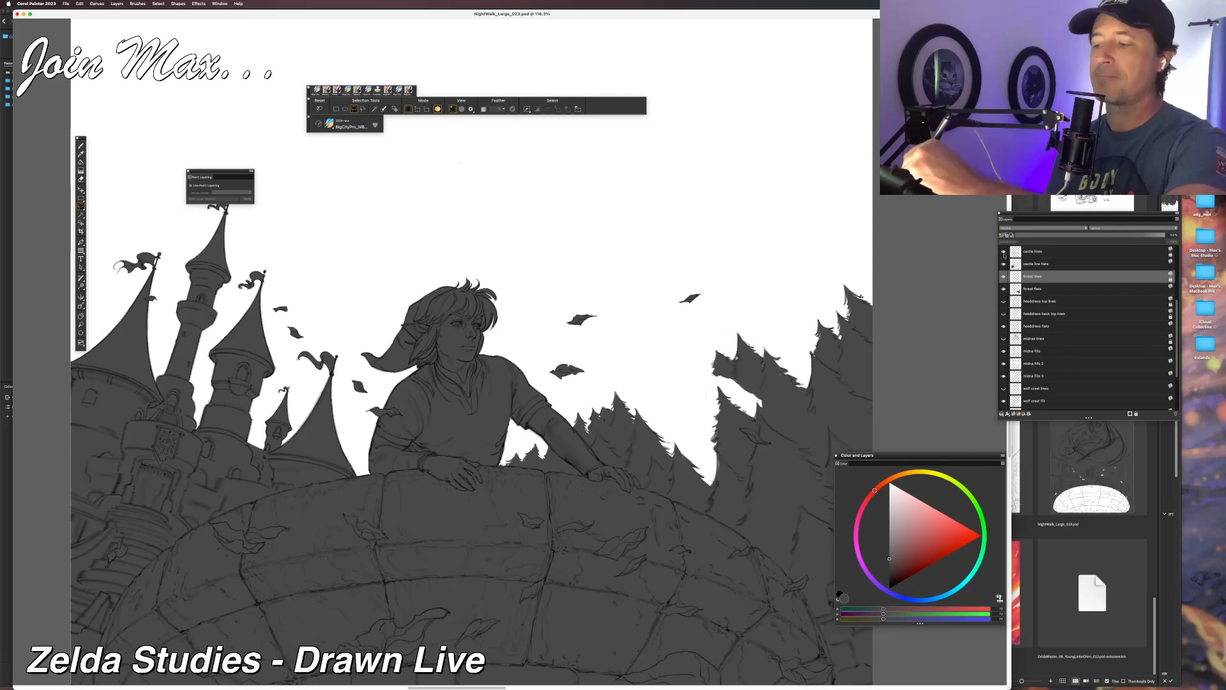
mouse_move(700, 376)
left_mouse_down()
mouse_move(700, 422)
mouse_move(708, 380)
left_mouse_up()
key("super+d")
left_click(1004, 288)
left_click(1004, 289)
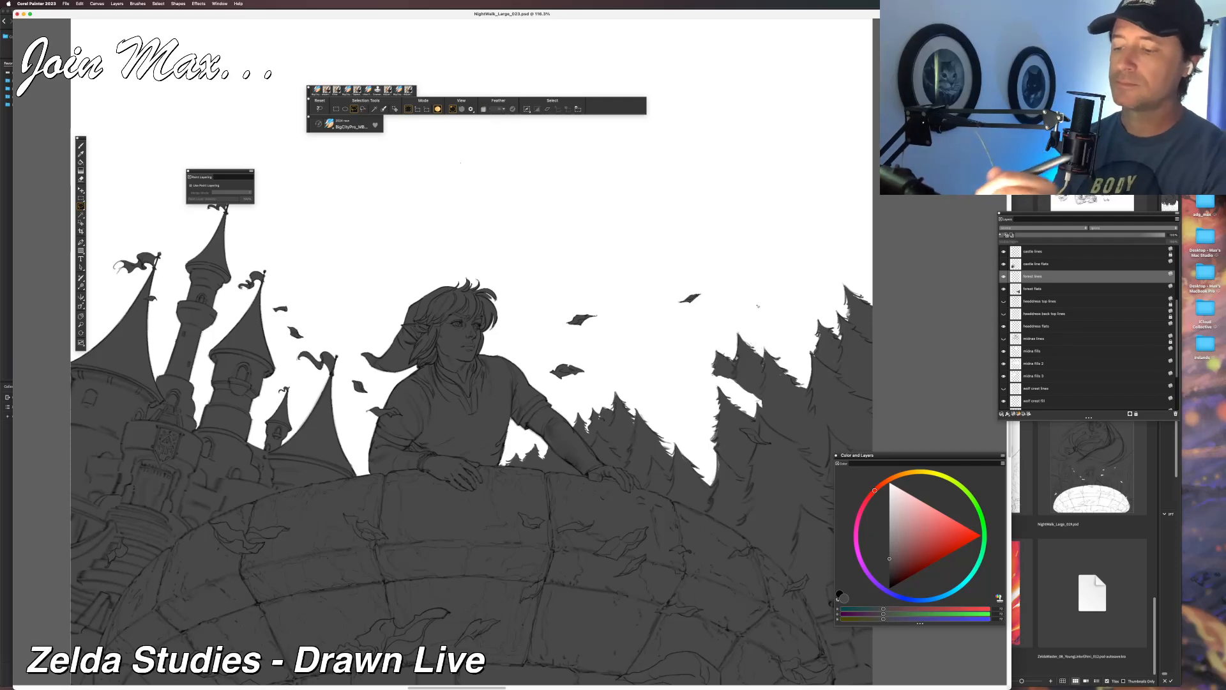
Examine the whole illustration with the forest flats hidden and shown to compare the tree silhouettes with their lines.
key("b")
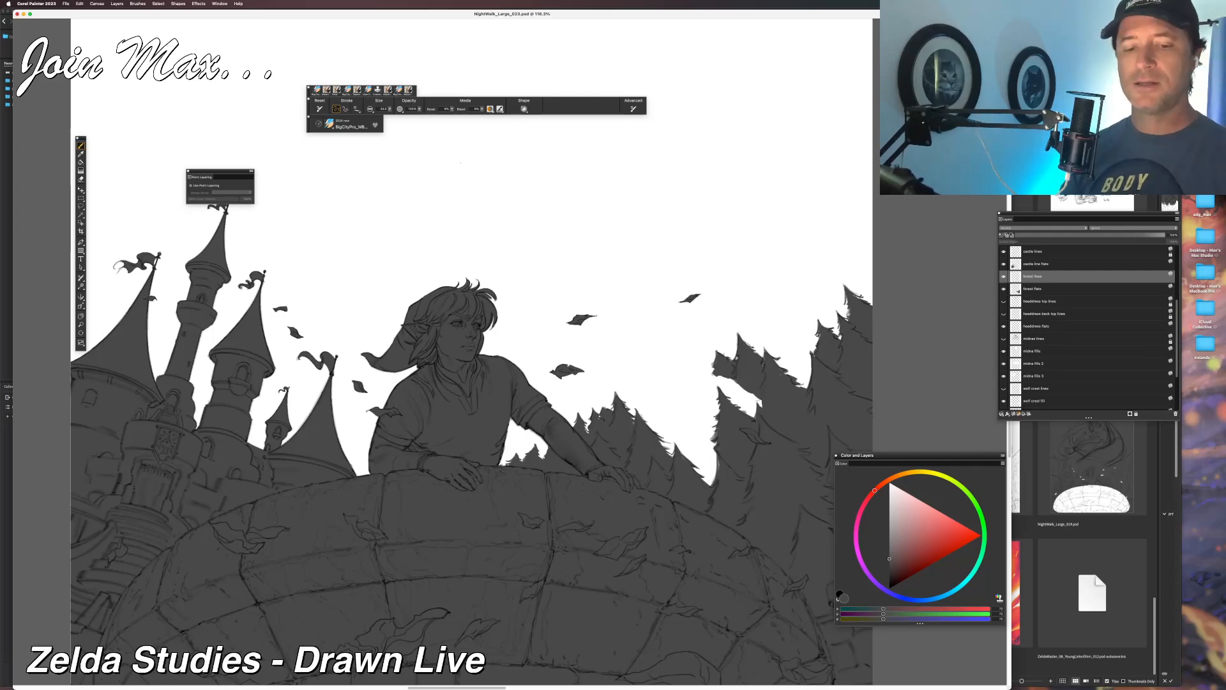
scroll(463, 347, "down", 11)
scroll(463, 348, "up", 9)
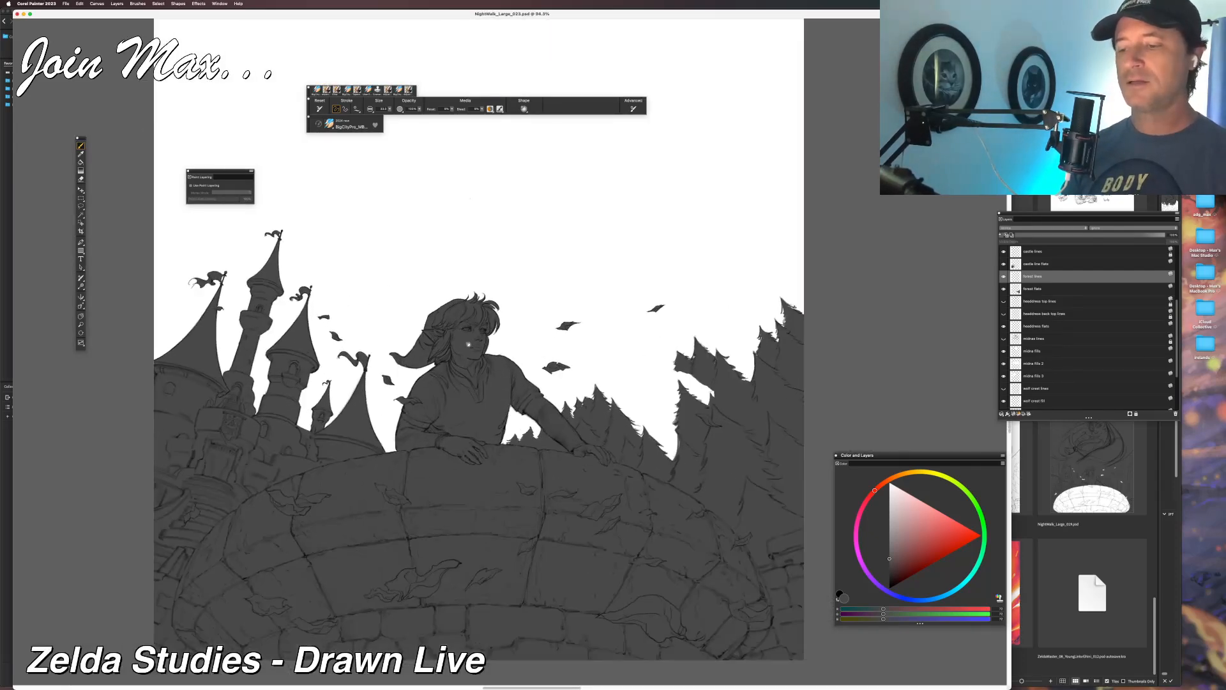
left_click_drag(463, 347, 342, 371)
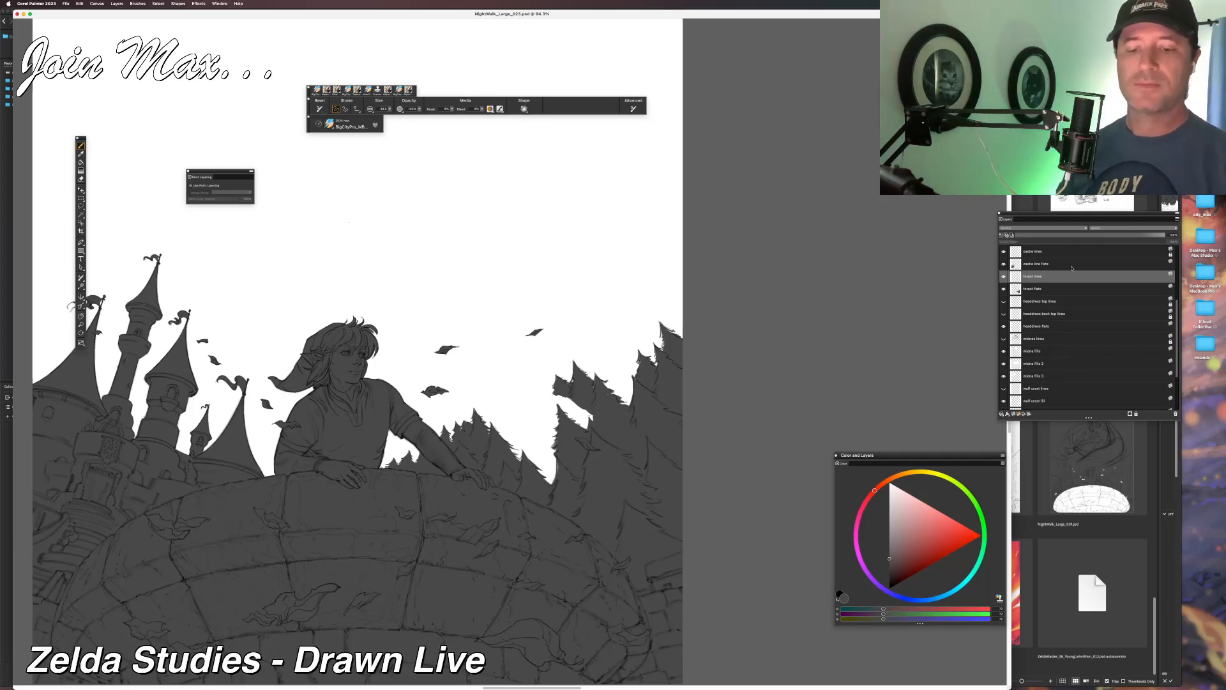
left_click(1003, 290)
left_click(1003, 290)
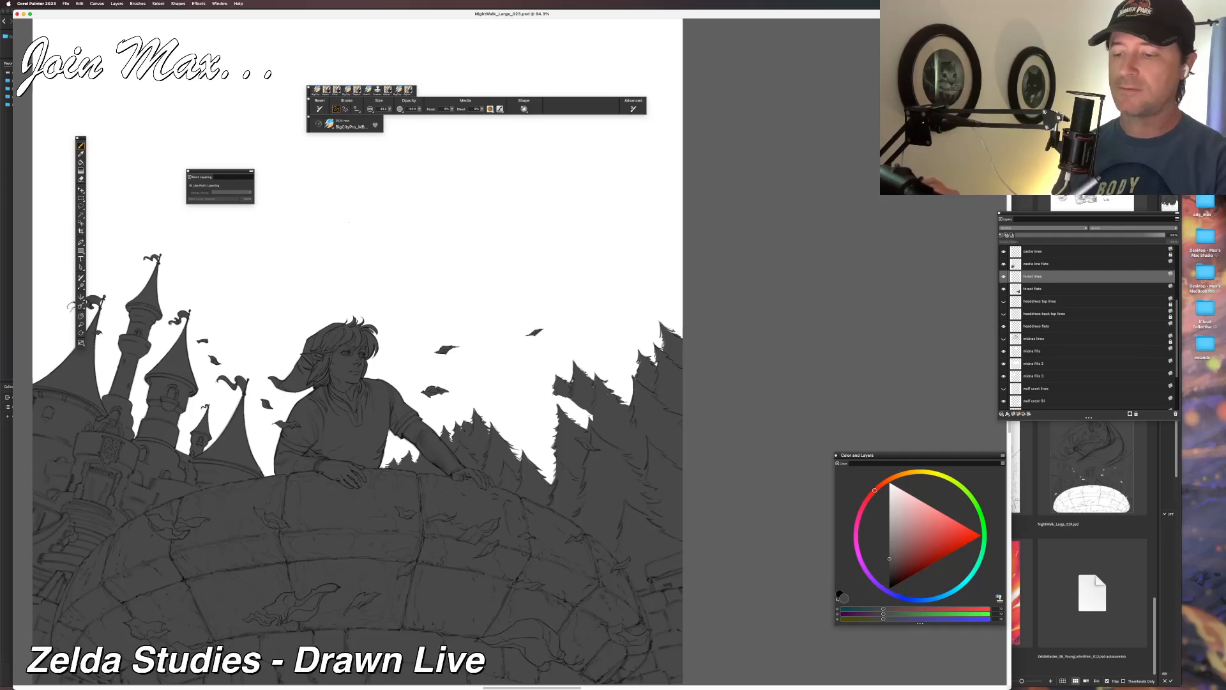
key("super+z")
key("super+z")
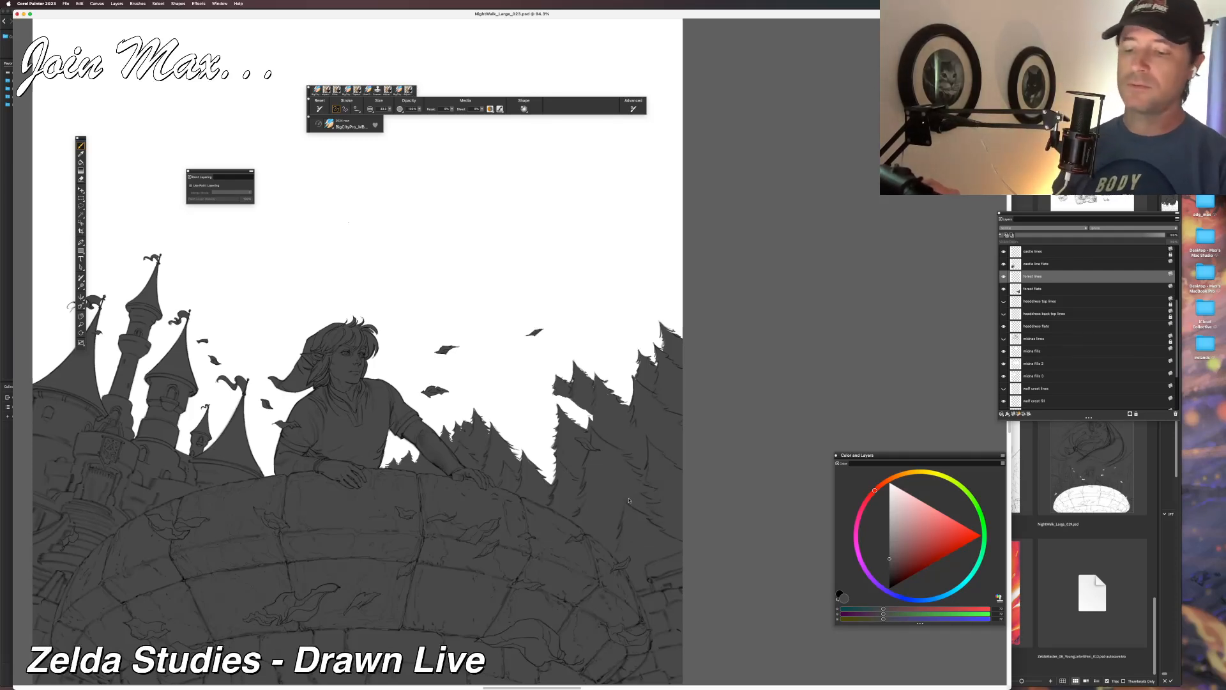
key("super+z")
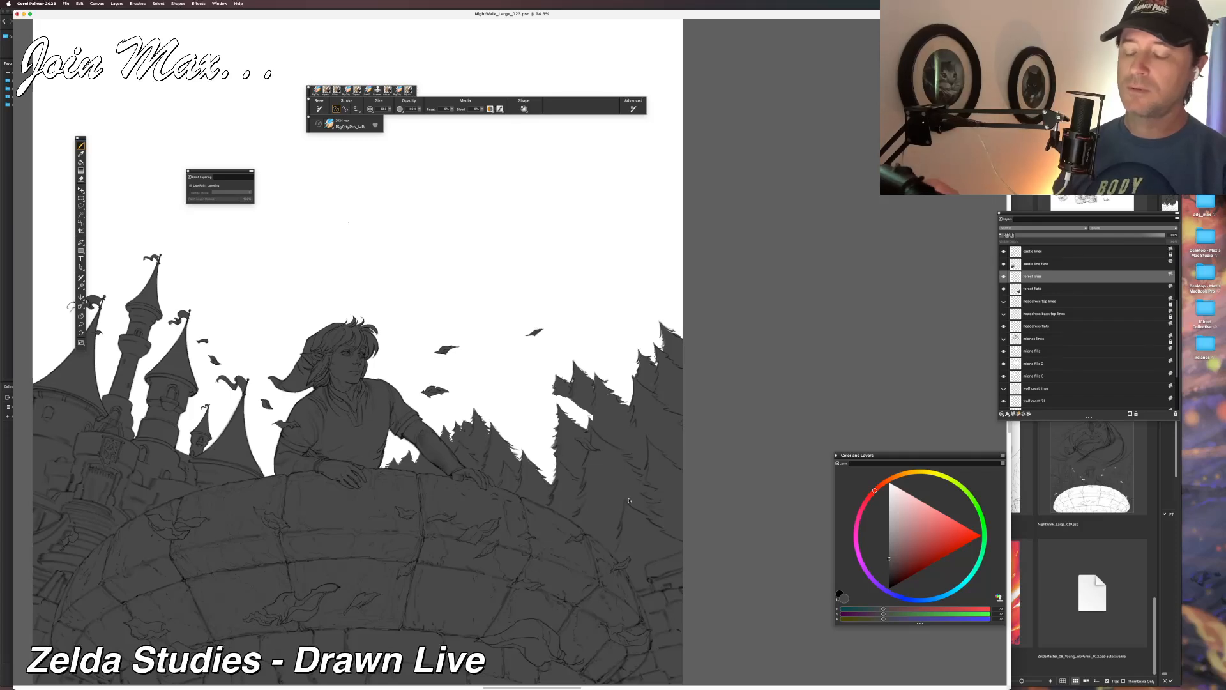
key("super+z")
key("super+z")
key("super+z")
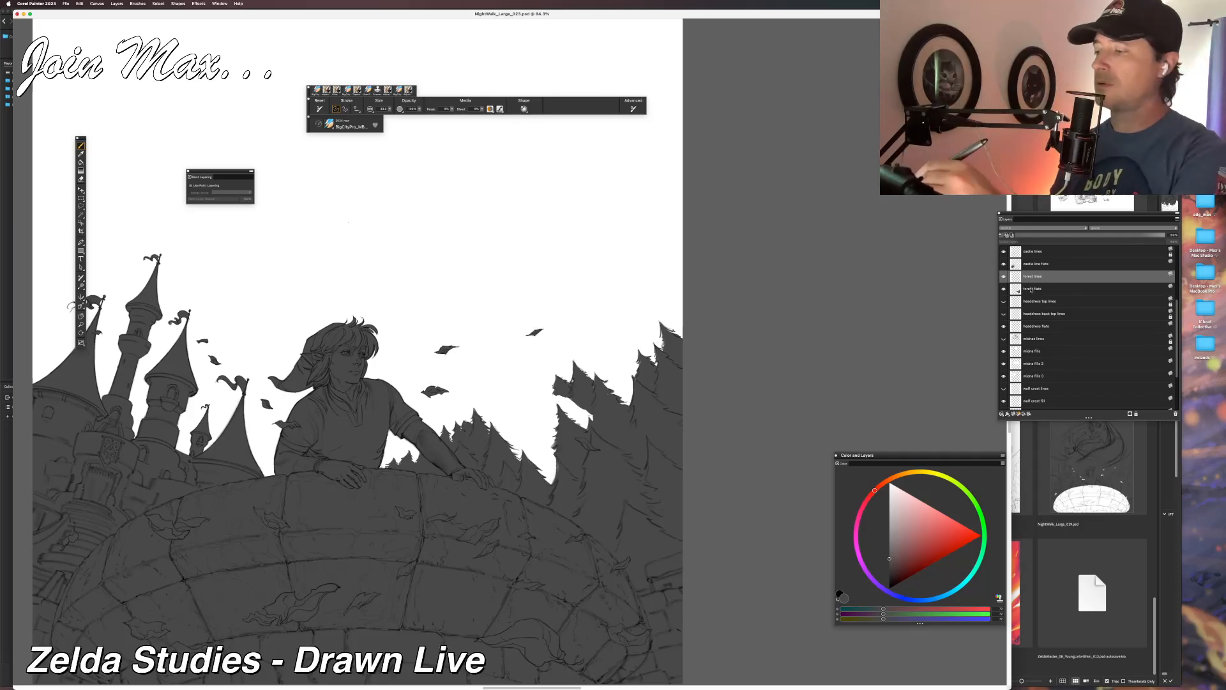
Select the forest flats layer, check which shapes it holds, and move it below the midna fills layers, directly above wolf crest lines.
left_click(1031, 290)
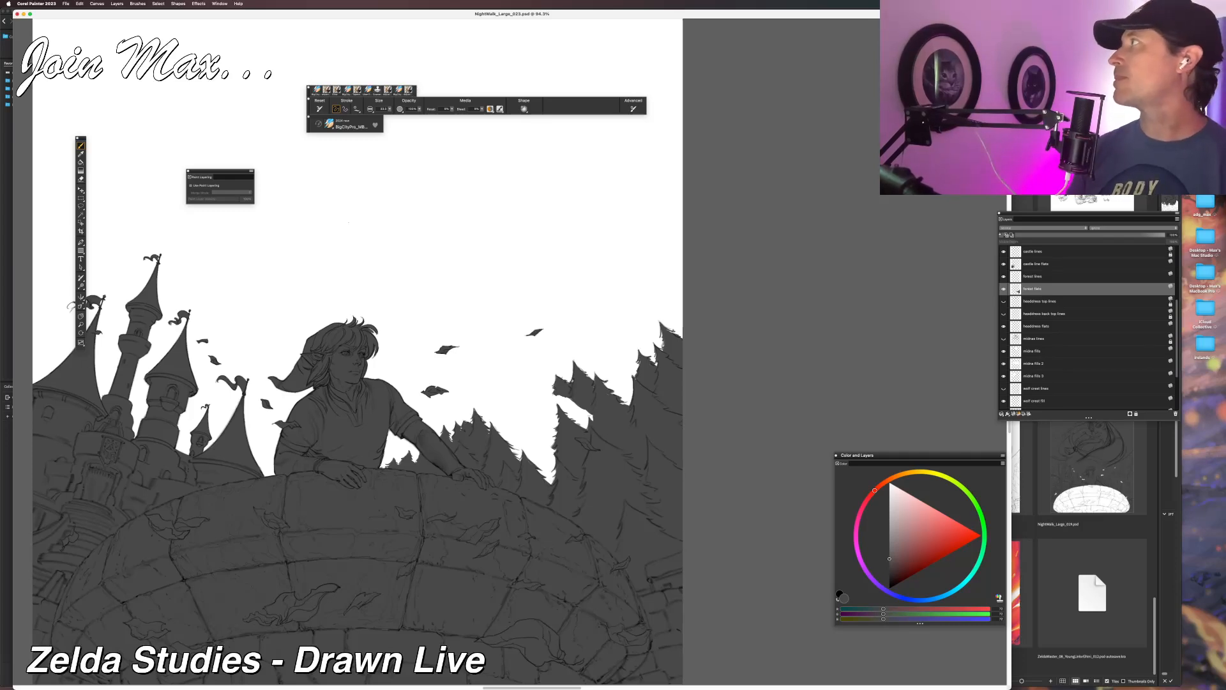
key("super+Tab")
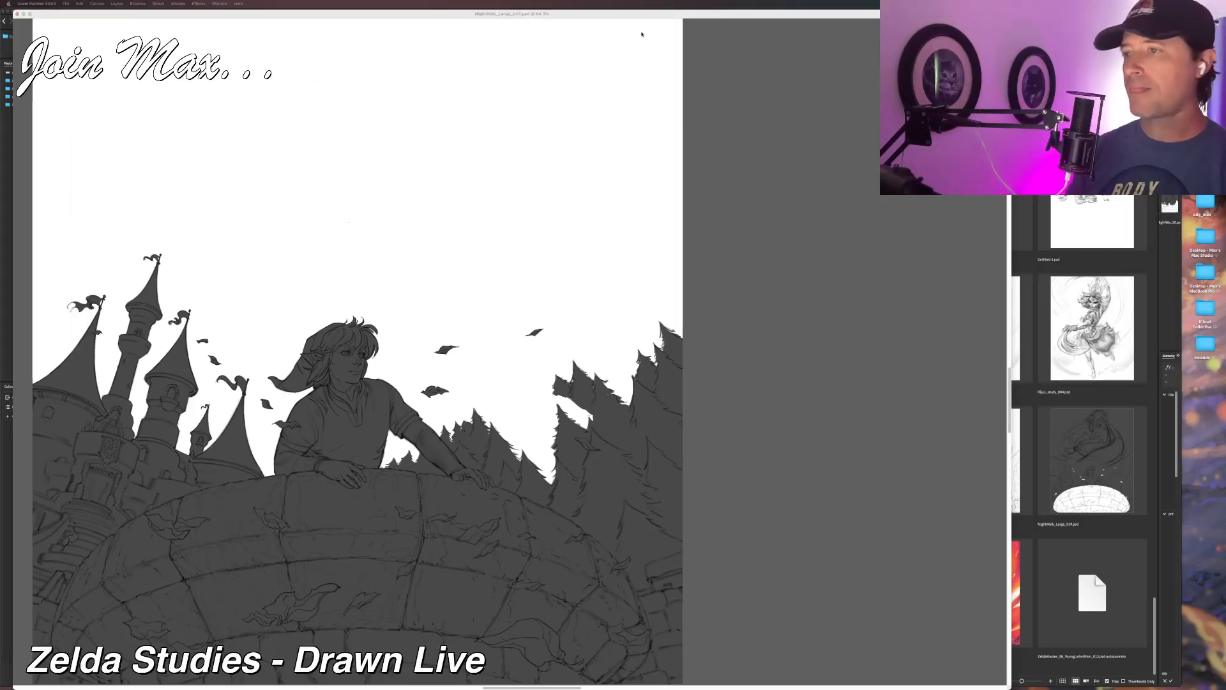
left_click(638, 15)
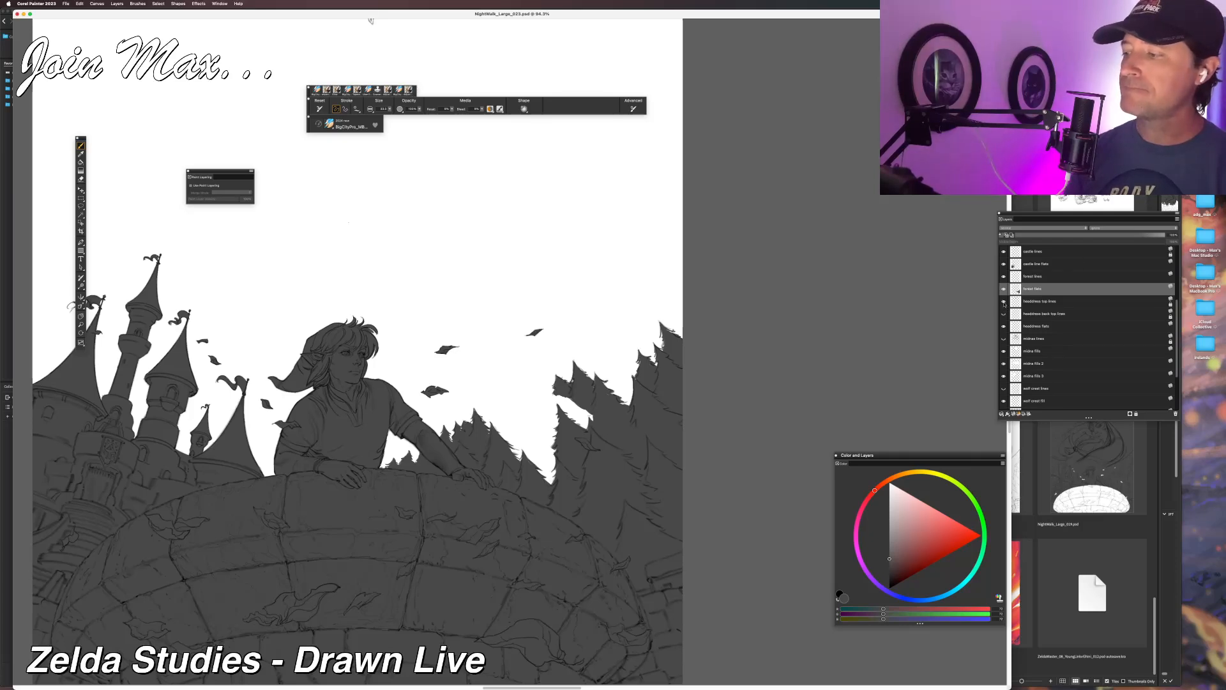
left_click(1004, 289)
left_click(1003, 289)
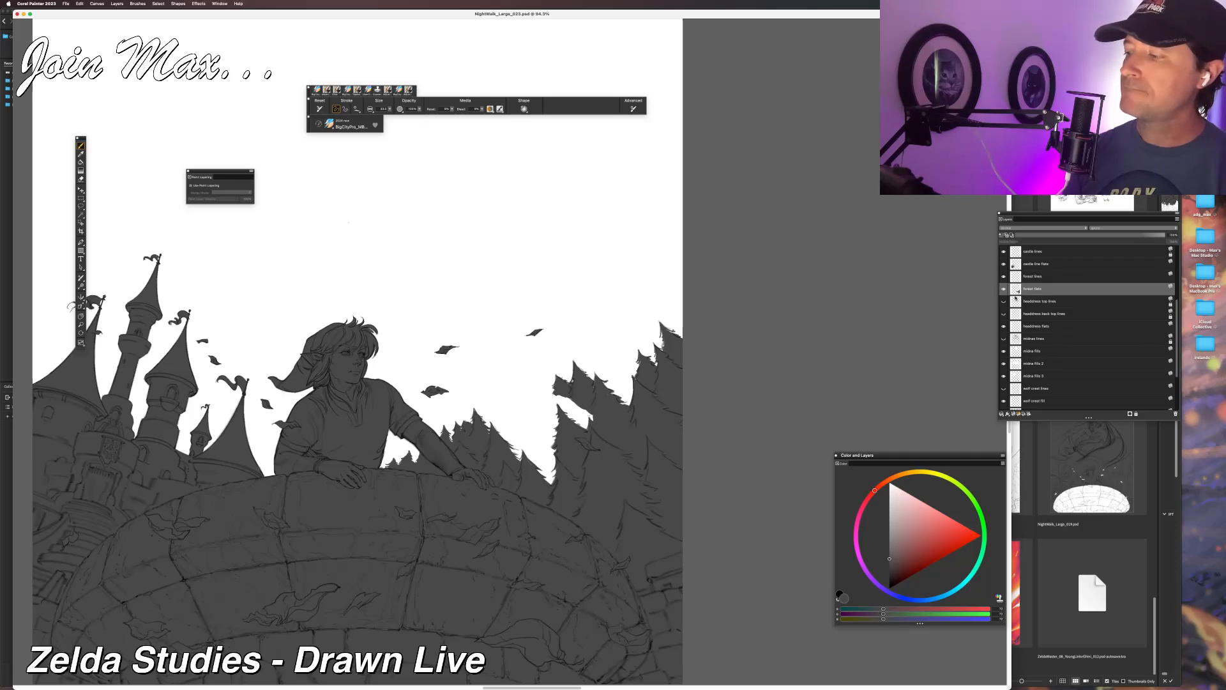
scroll(1032, 329, "down", 1)
left_click_drag(1032, 295, 1026, 374)
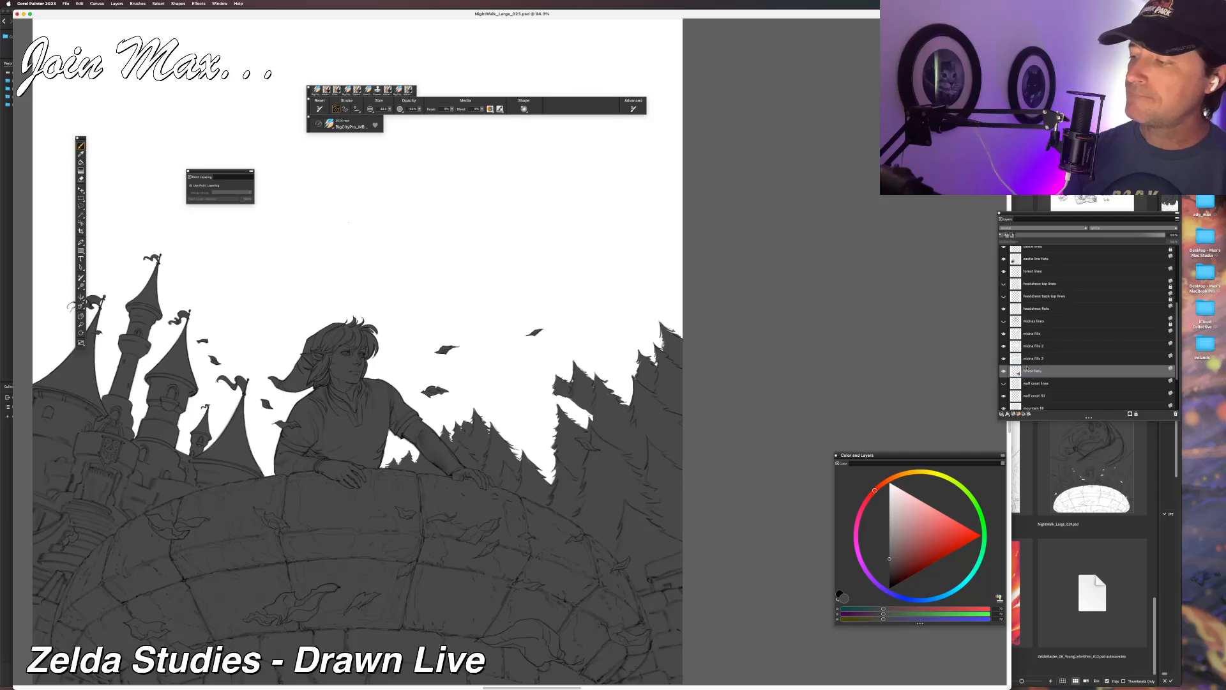
Move the forest lines layer directly above forest flats and show the wolf crest lines layer.
left_click_drag(1028, 274, 1025, 380)
left_click(1004, 383)
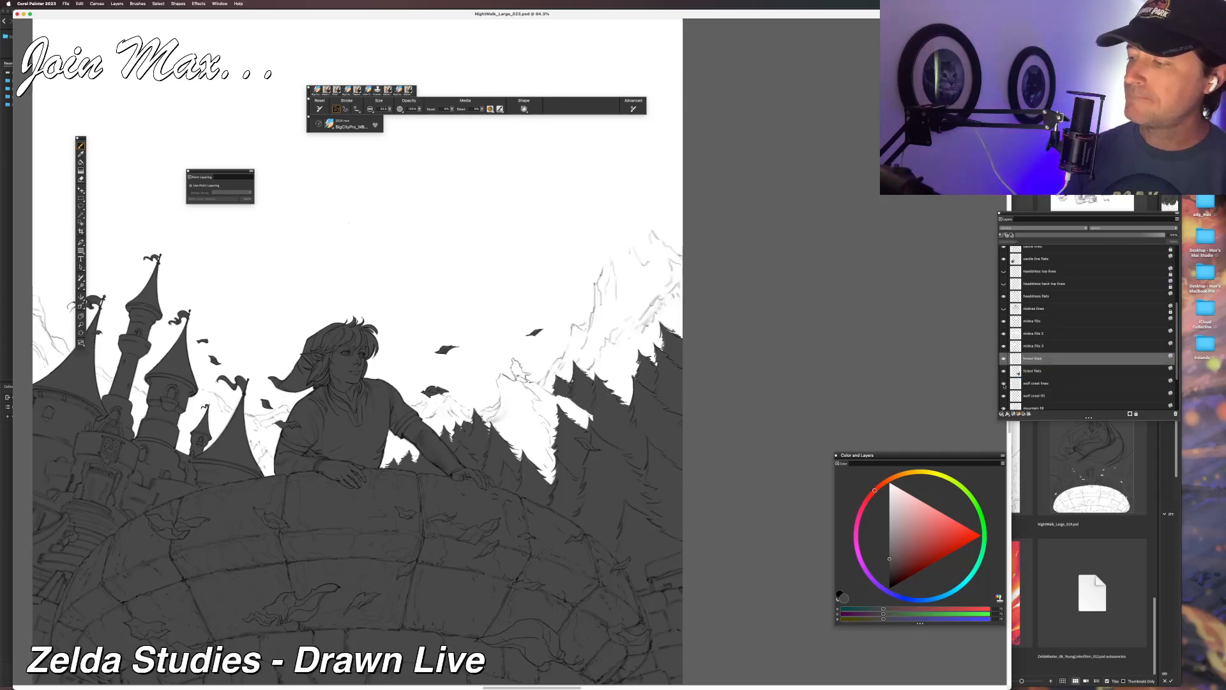
Fill the ridge and howling wolf silhouette on the wolf crest fill layer with the current dark grey.
left_click(1011, 384)
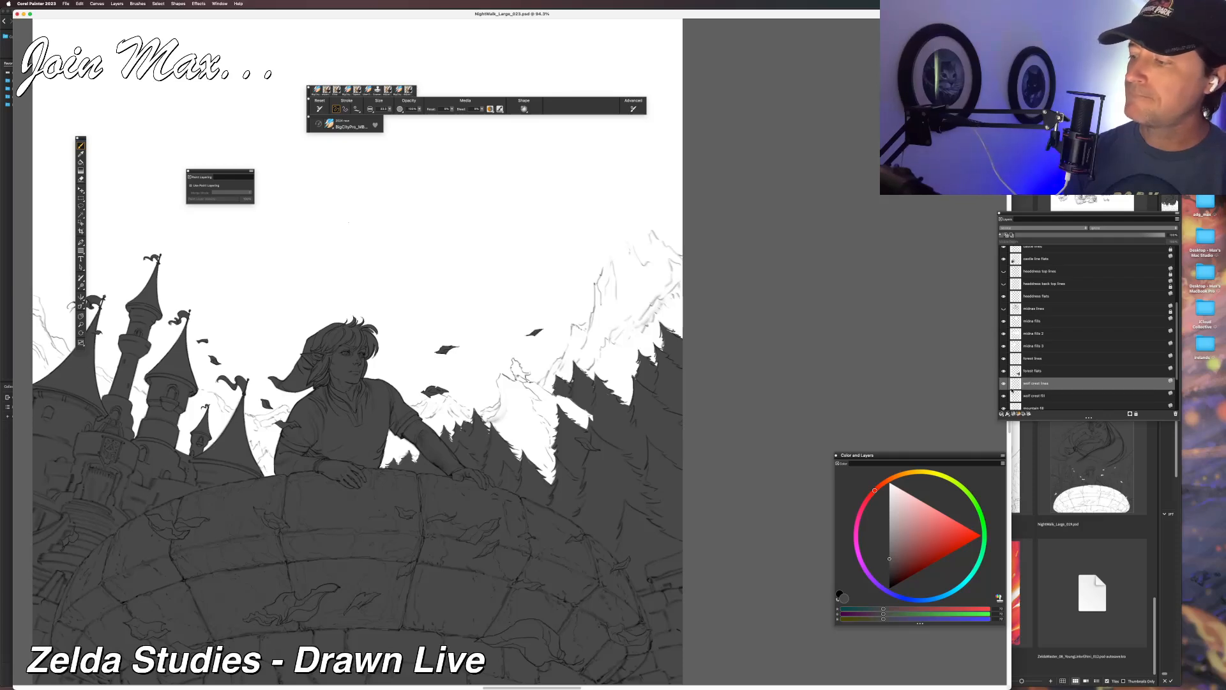
left_click(1012, 395)
key("super+f")
key("Return")
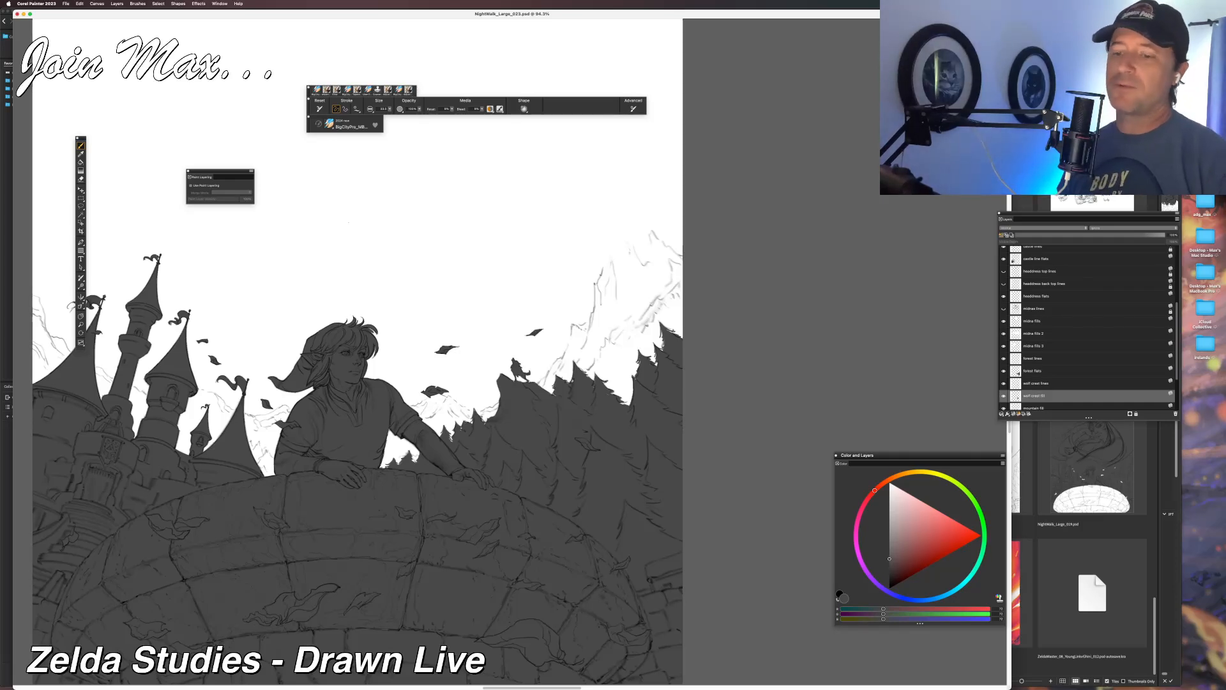
Examine the wolf crest fill up close along the ridge, the wolf and the neighbouring trees.
key("super+equal")
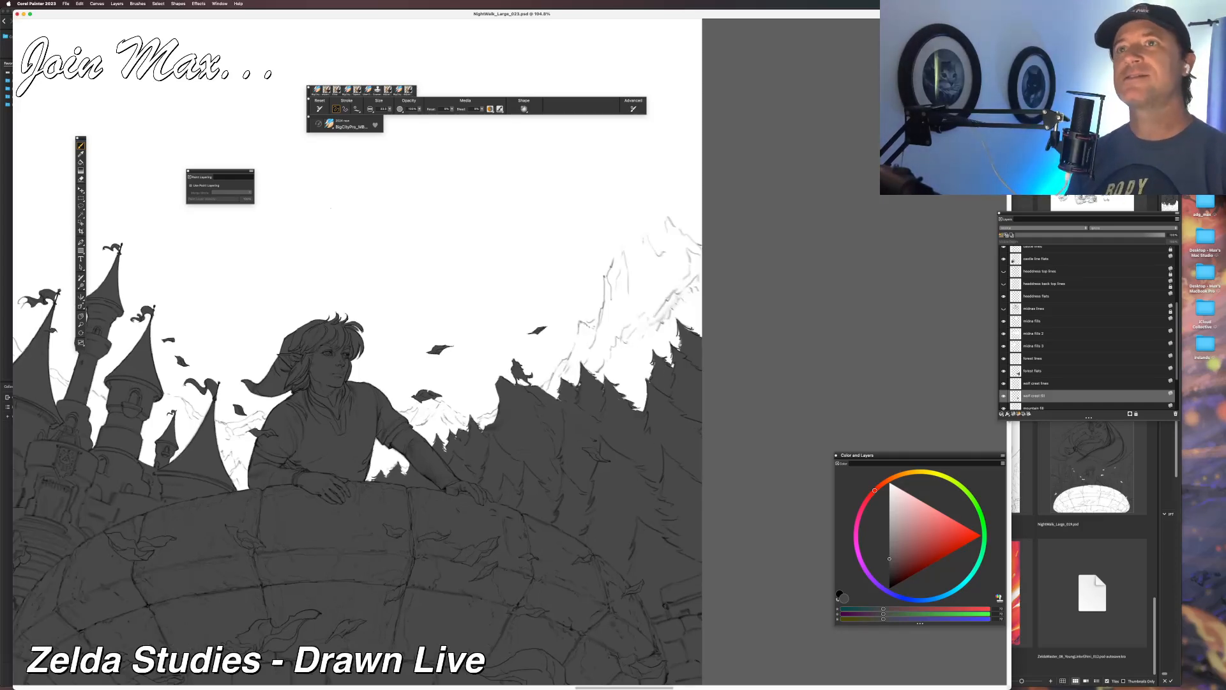
key("super+equal")
key("super+equal")
key("super+equal")
key("super+minus")
key("super+minus")
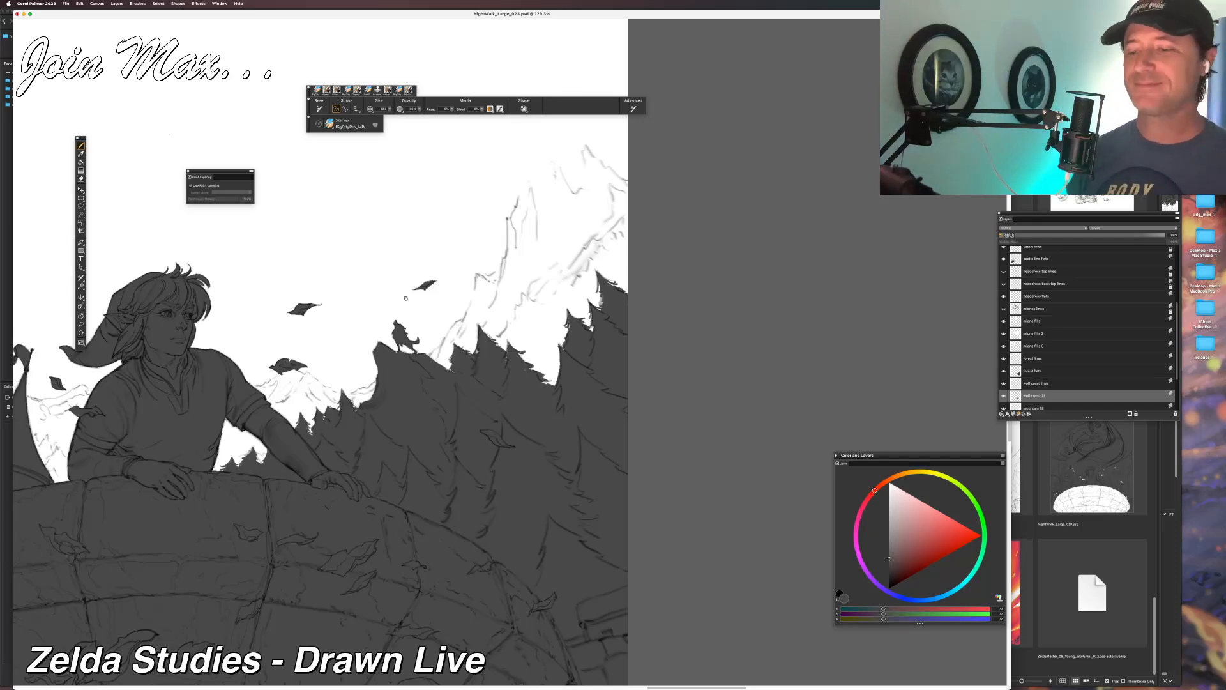
scroll(406, 299, "down", 1)
scroll(405, 299, "up", 2)
left_click_drag(406, 299, 375, 277)
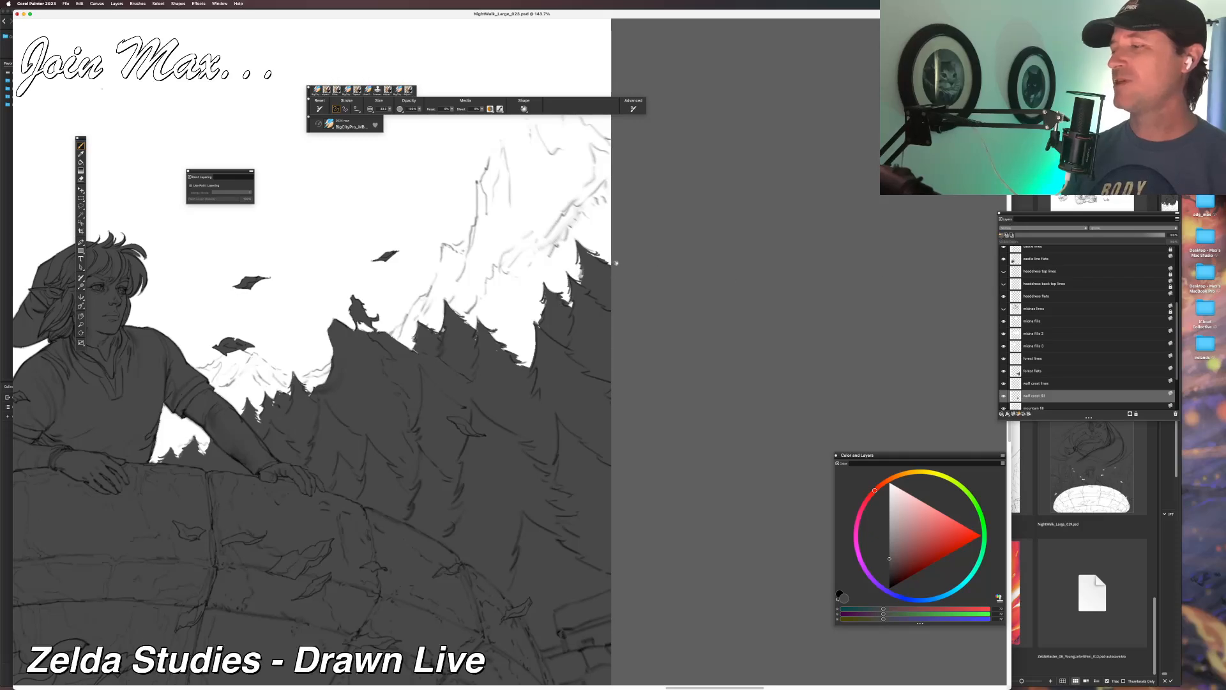
left_click_drag(617, 262, 630, 271)
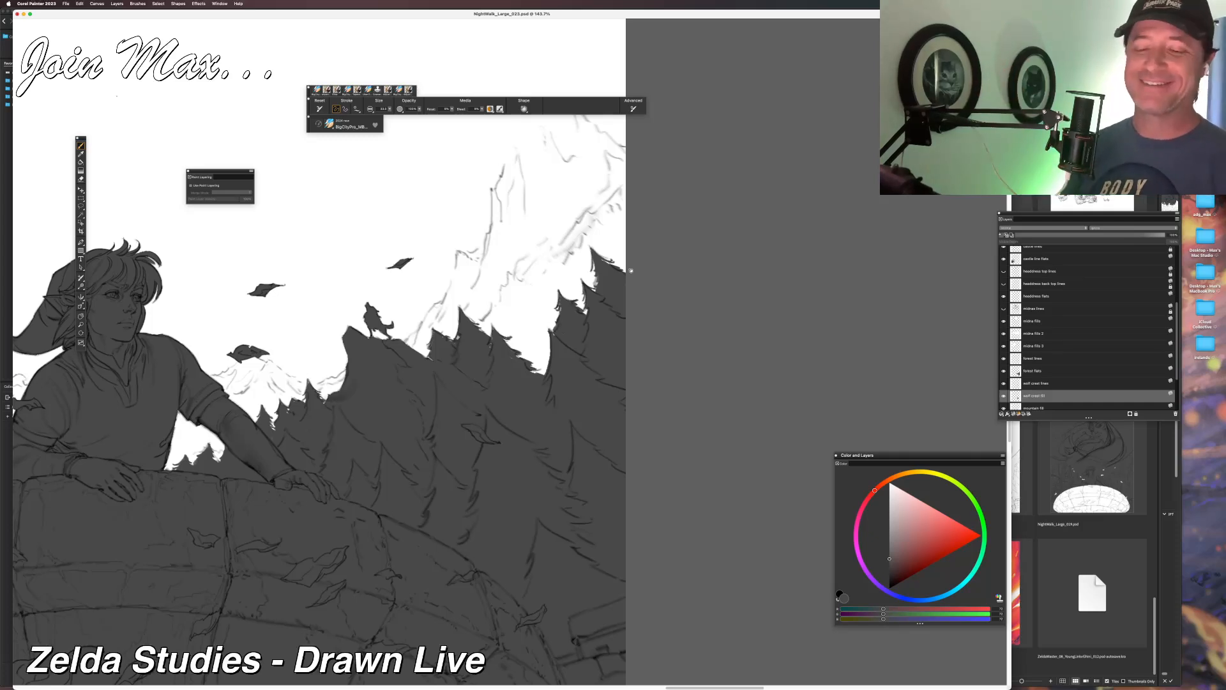
scroll(631, 270, "up", 3)
mouse_move(654, 233)
left_mouse_down()
mouse_move(608, 150)
mouse_move(604, 255)
mouse_move(628, 291)
left_mouse_up()
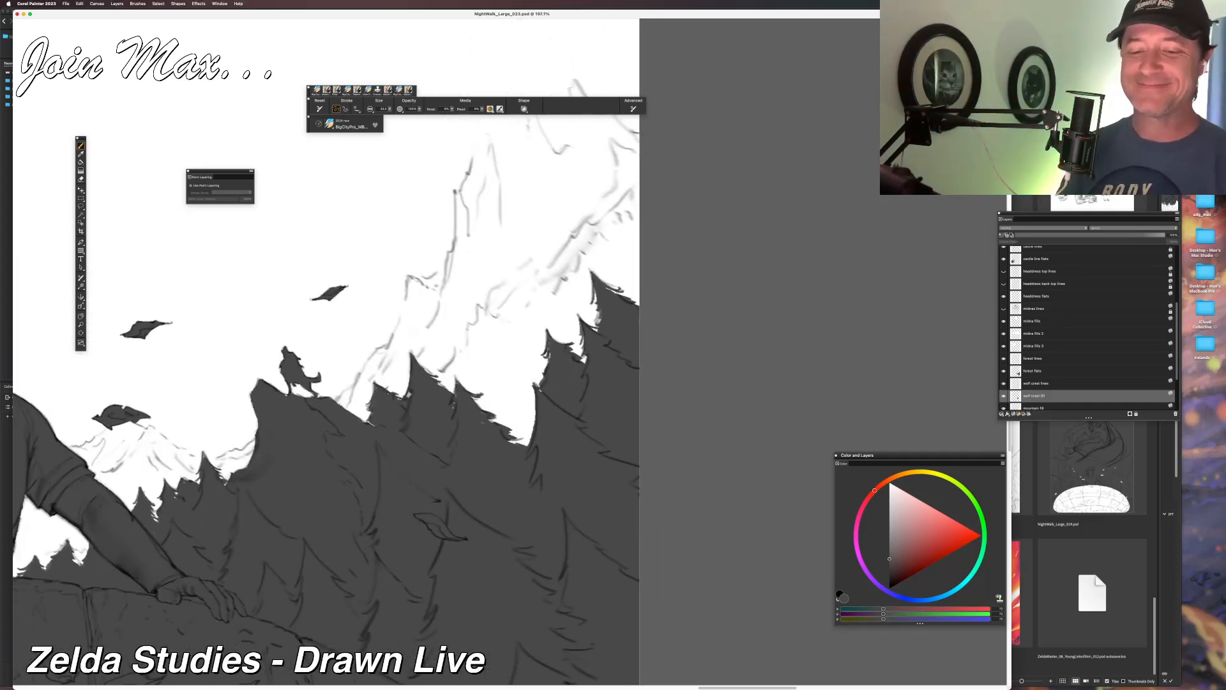
left_click_drag(627, 291, 751, 289)
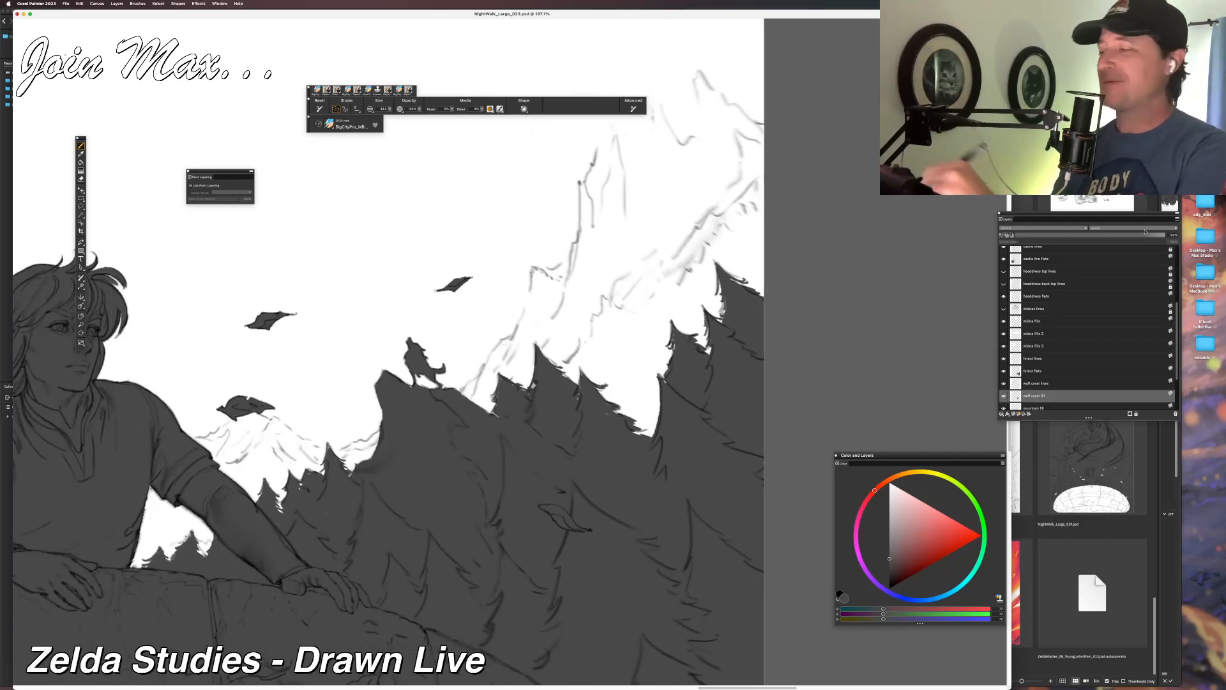
Reposition the layer list and lengthen it until the layers down to the canvas are shown.
left_click_drag(1080, 214, 1007, 145)
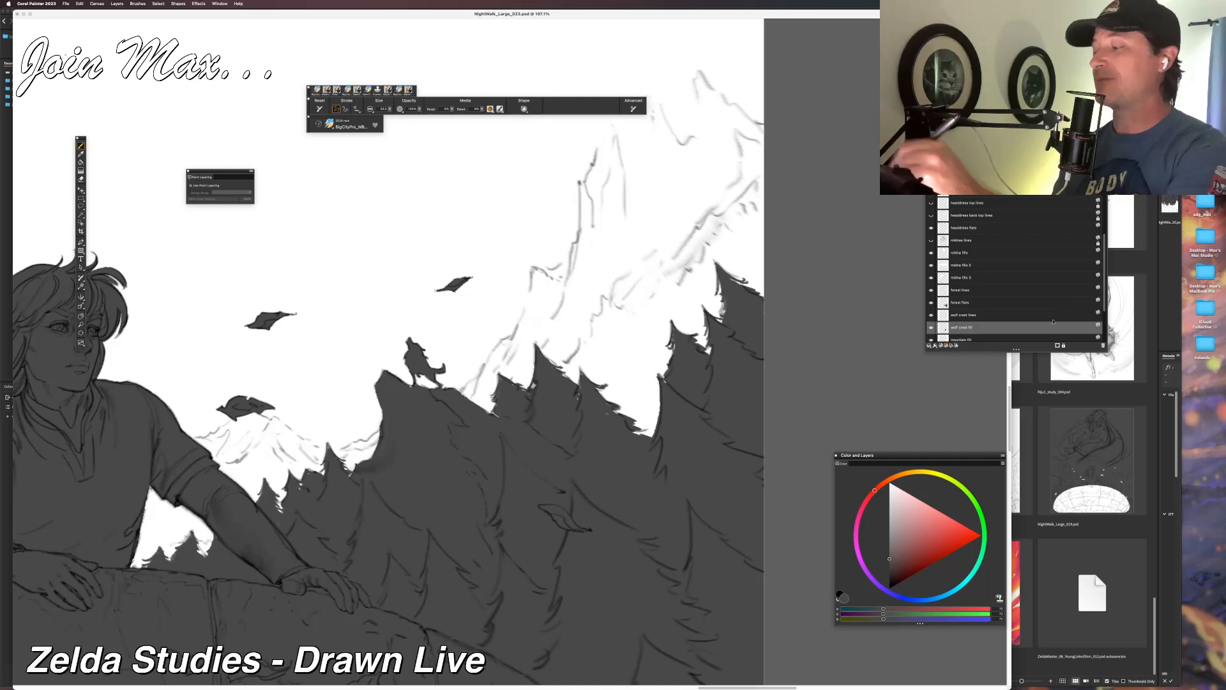
left_click_drag(1016, 350, 1016, 448)
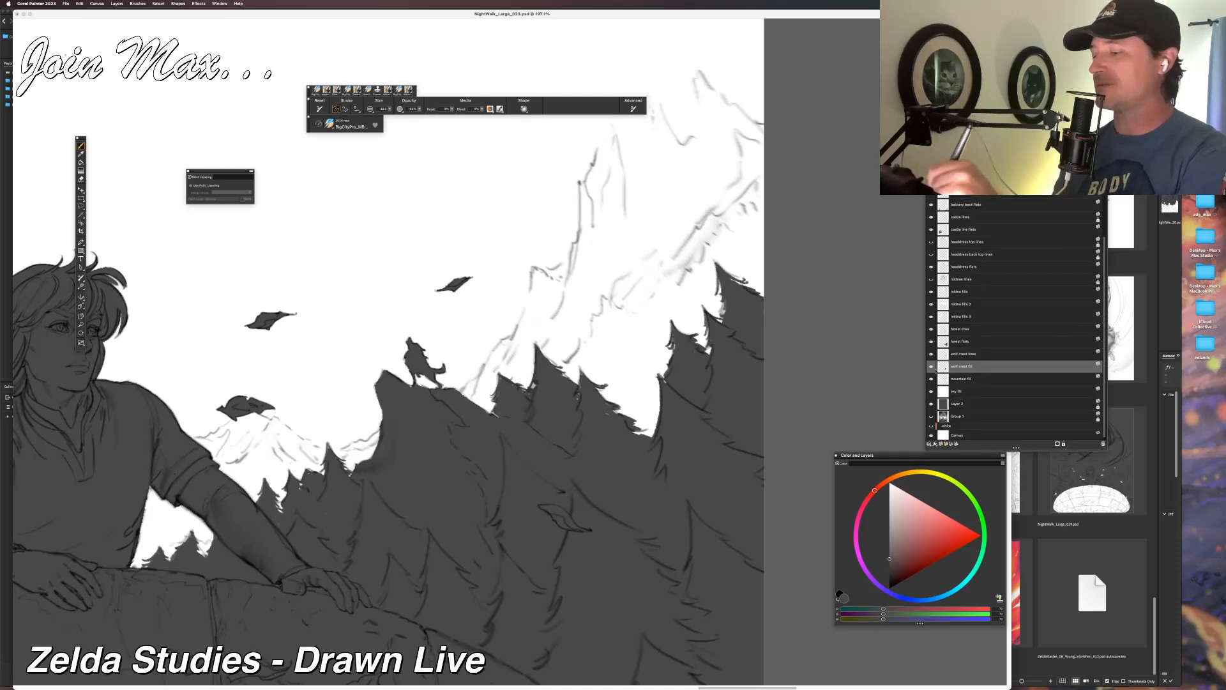
left_click_drag(389, 534, 341, 542)
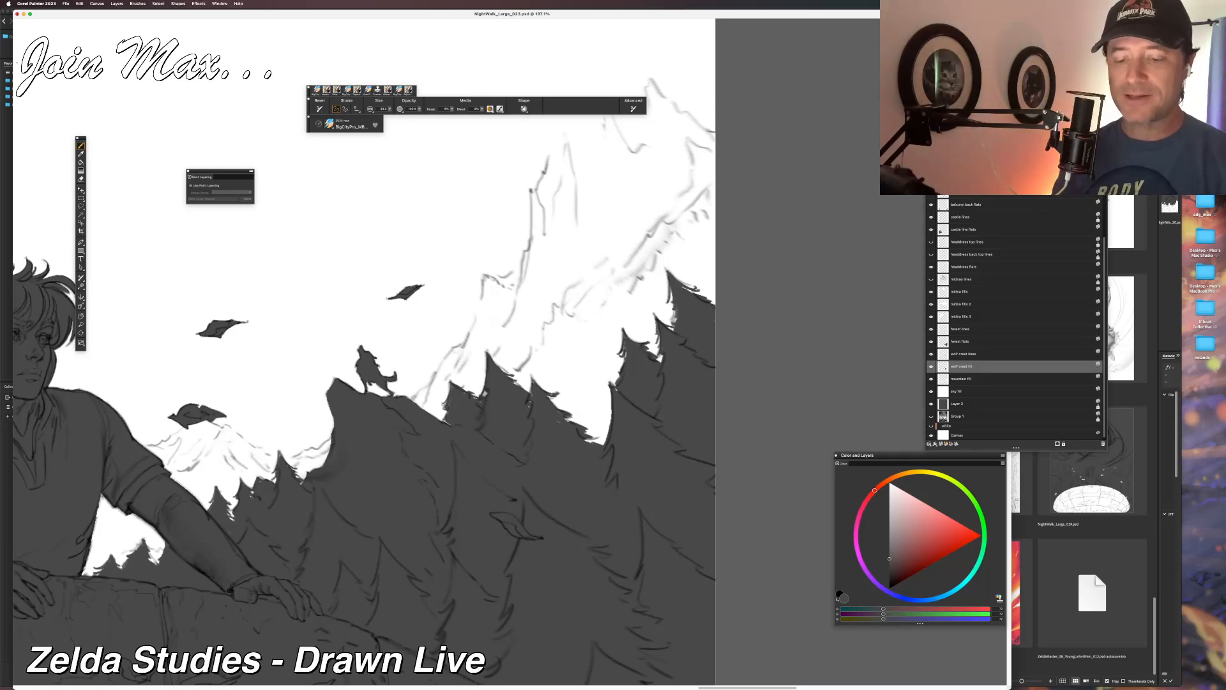
left_click_drag(295, 542, 313, 580)
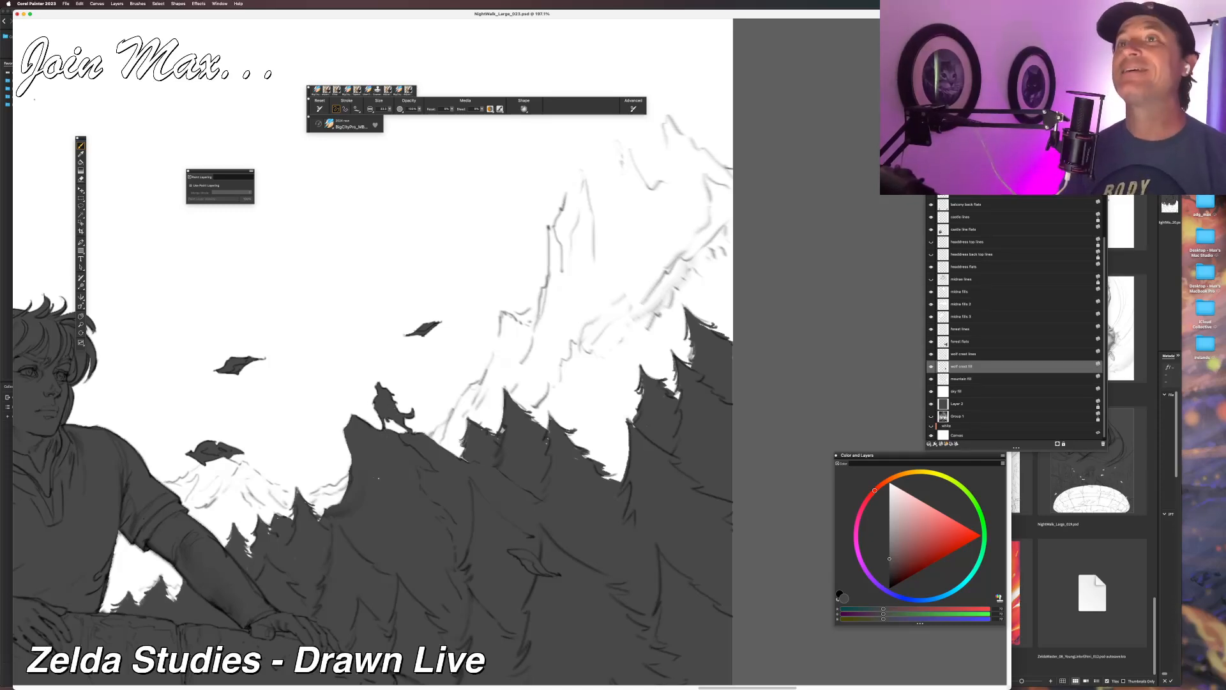
left_click_drag(402, 415, 576, 428)
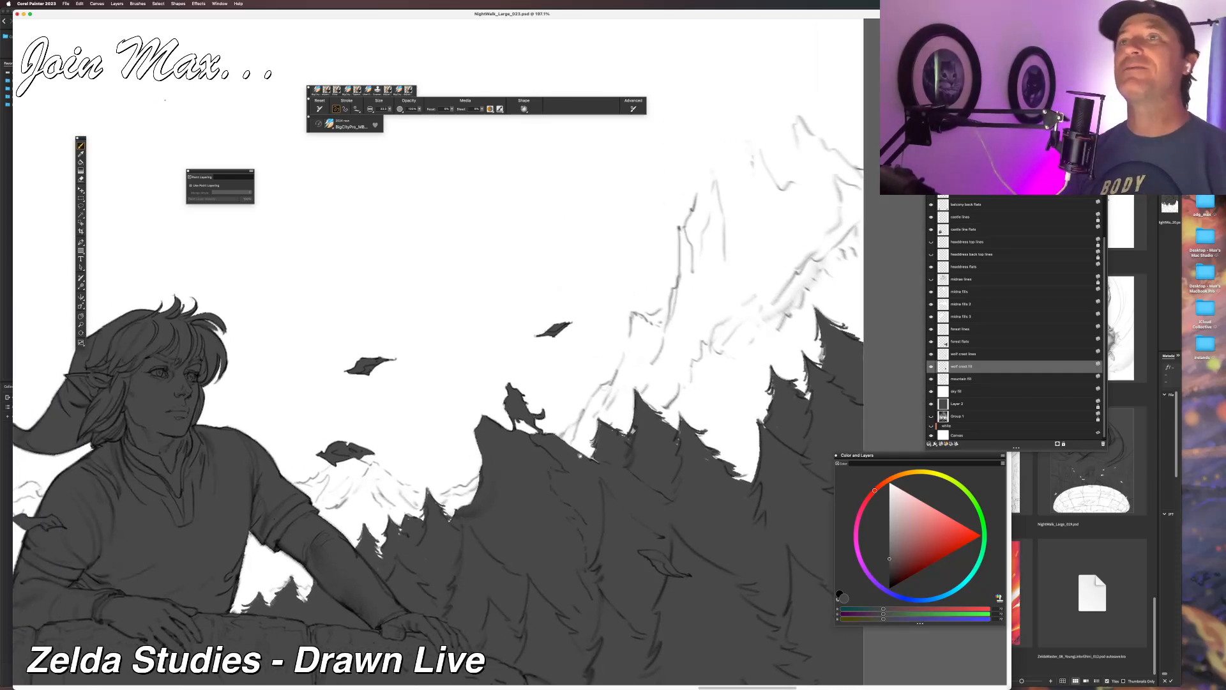
left_click_drag(567, 476, 530, 495)
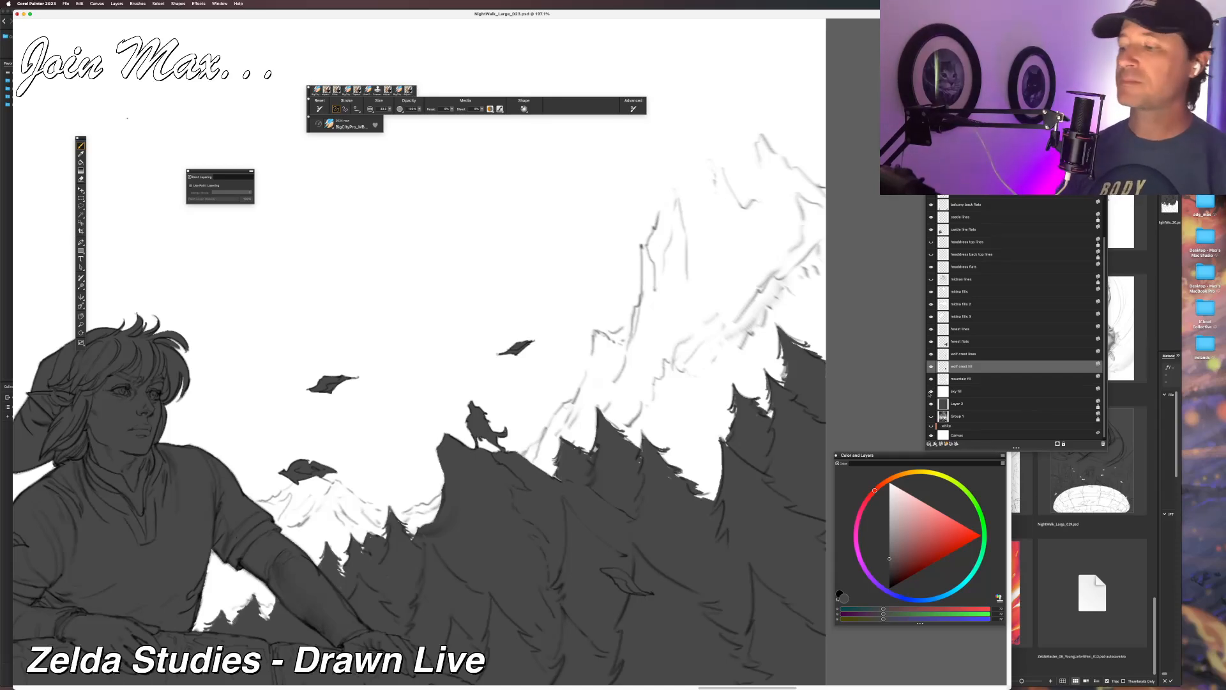
Fill the mountain shapes on the mountain fill layer with the same dark grey.
key("super+minus")
key("super+minus")
key("super+minus")
left_click_drag(743, 362, 736, 385)
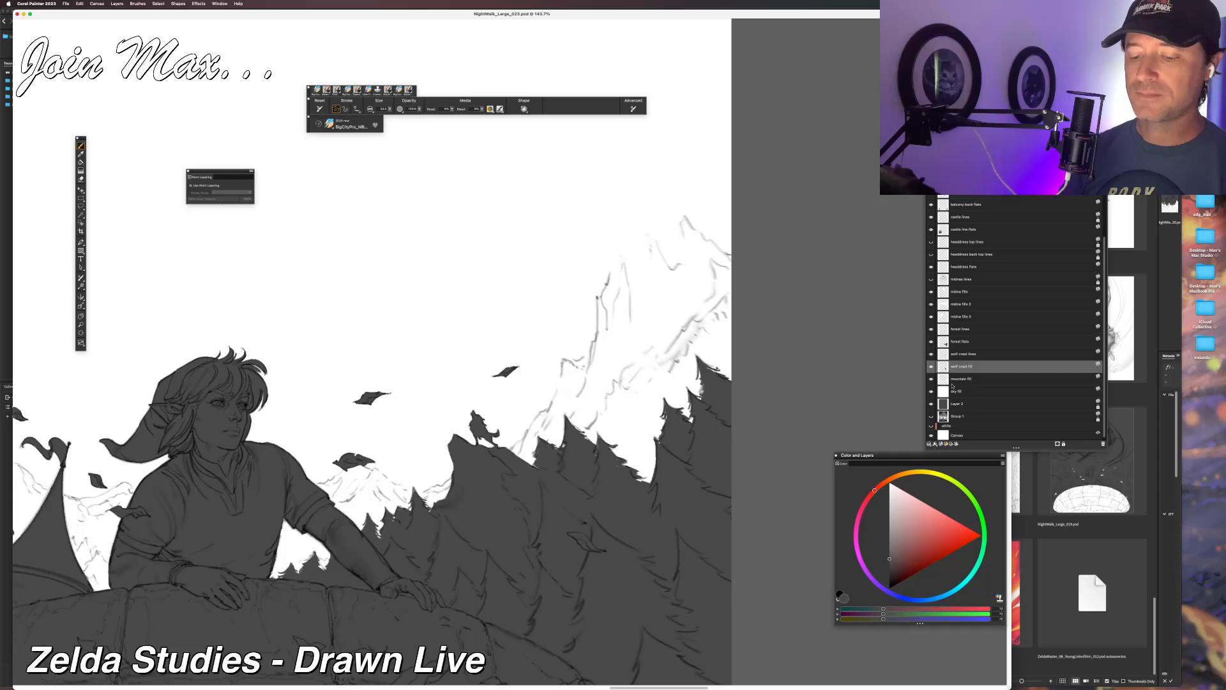
scroll(952, 385, "down", 1)
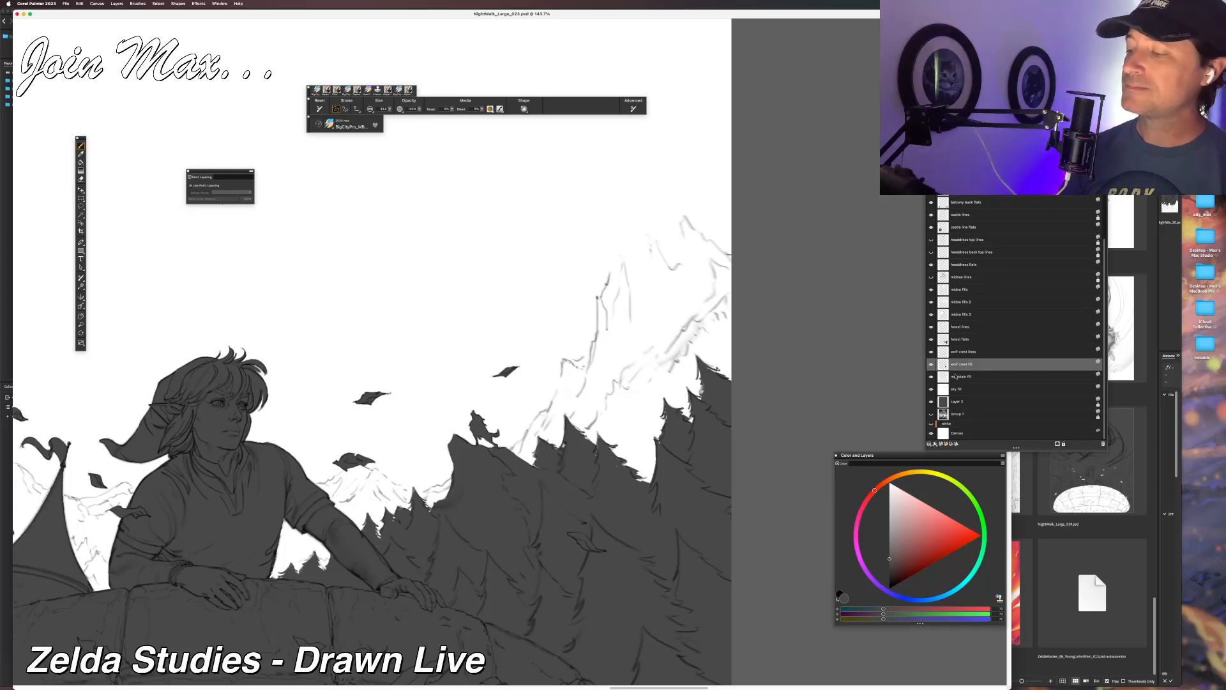
left_click(956, 377)
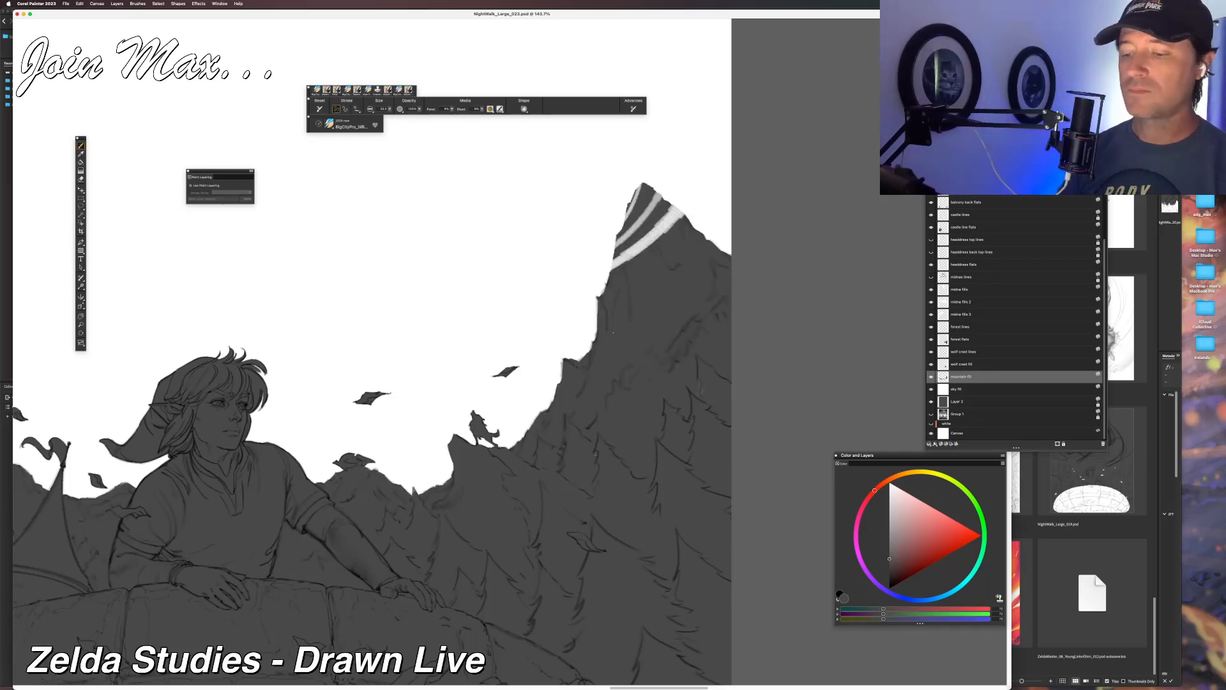
Examine the mountain fill from the castle towers to the tall peak, from afar and up close.
key("super+minus")
key("super+minus")
left_click_drag(508, 393, 612, 365)
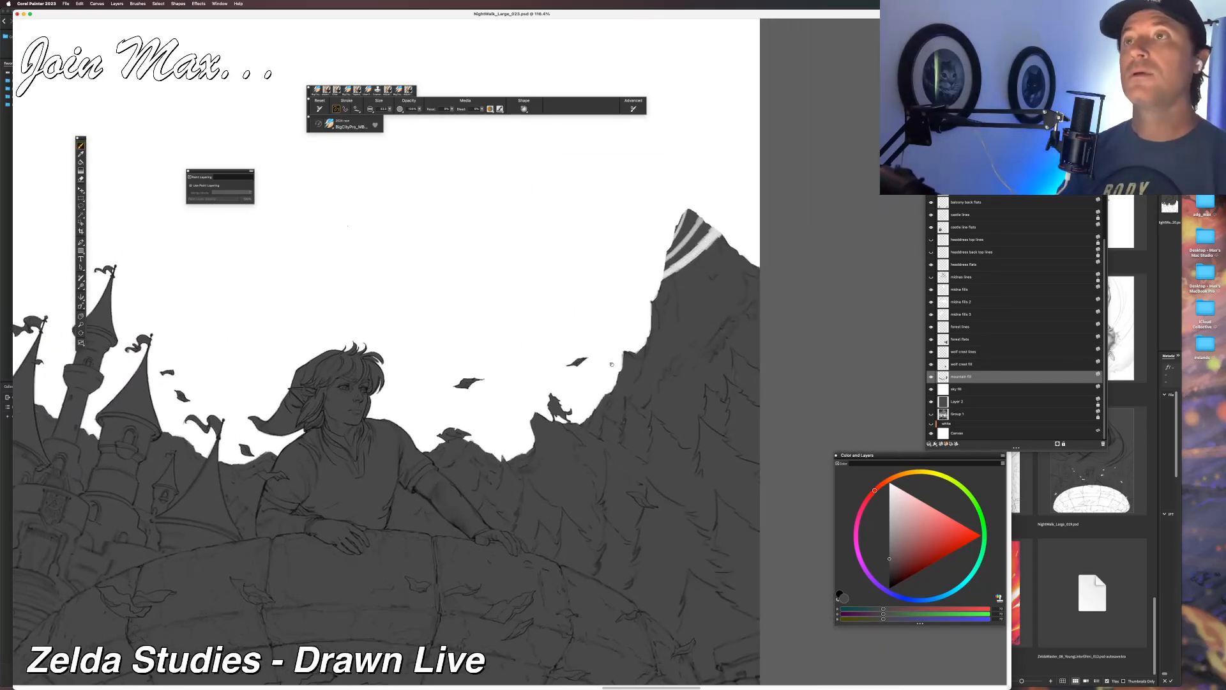
key("super+plus")
key("super+plus")
key("super+plus")
key("super+plus")
key("super+plus")
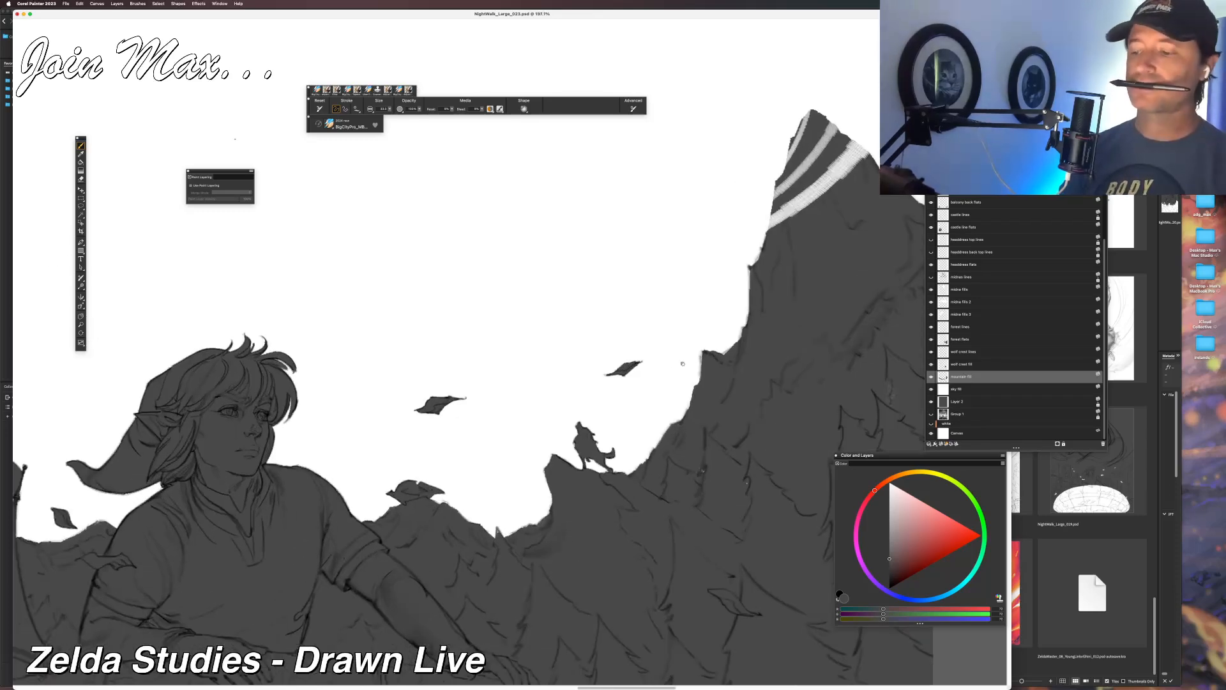
Copy the mountain fill and paste four duplicates in place above it.
left_click_drag(834, 334, 601, 334)
key("super+c")
key("super+shift+v")
key("super+shift+v")
key("super+shift+v")
key("super+shift+v")
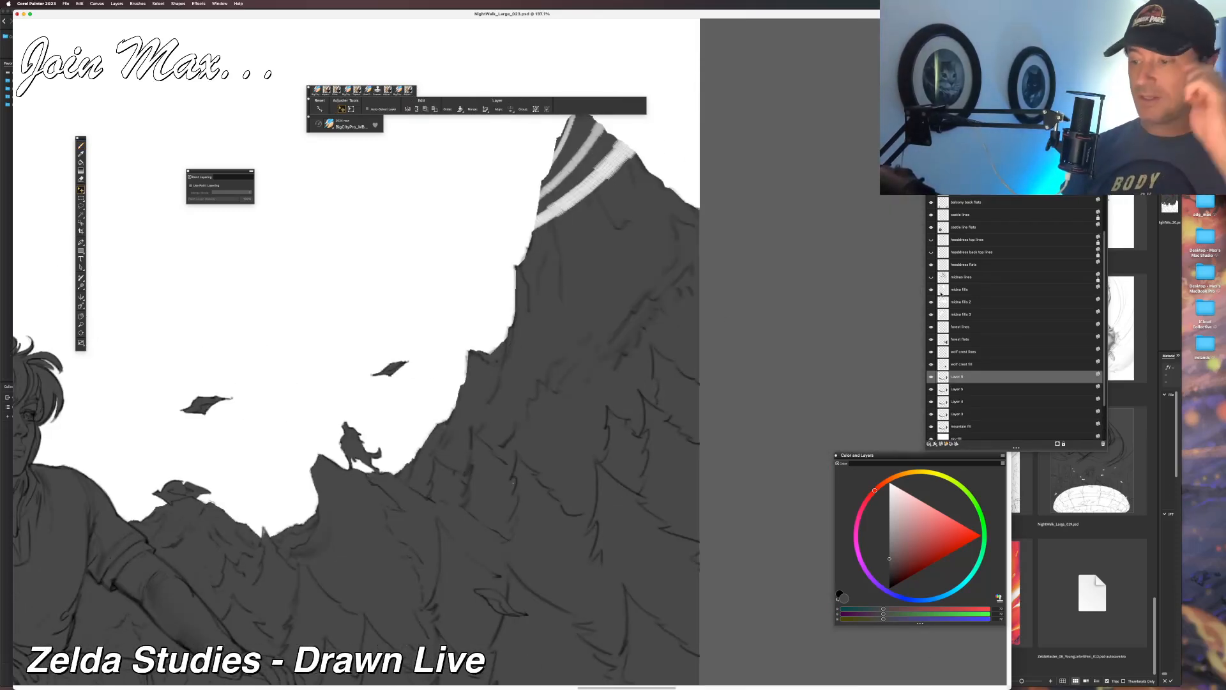
Merge the four duplicates with the mountain fill layer into one layer and return to the Brush tool.
key("super+minus")
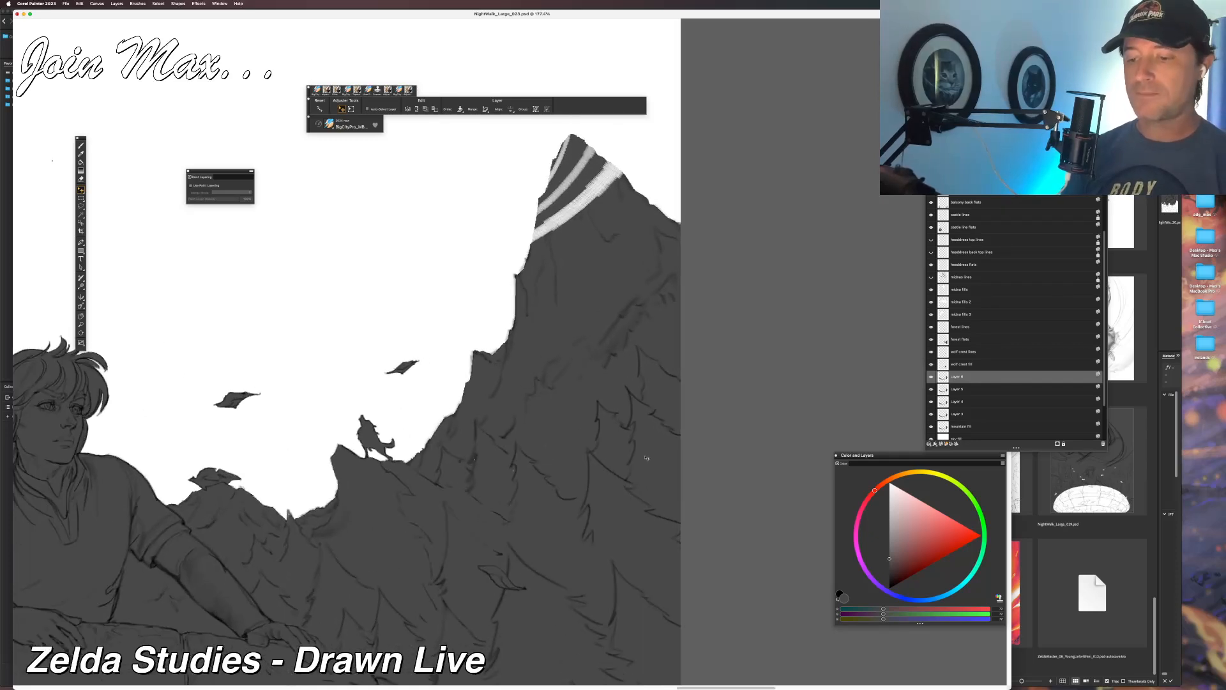
scroll(761, 317, "down", 3)
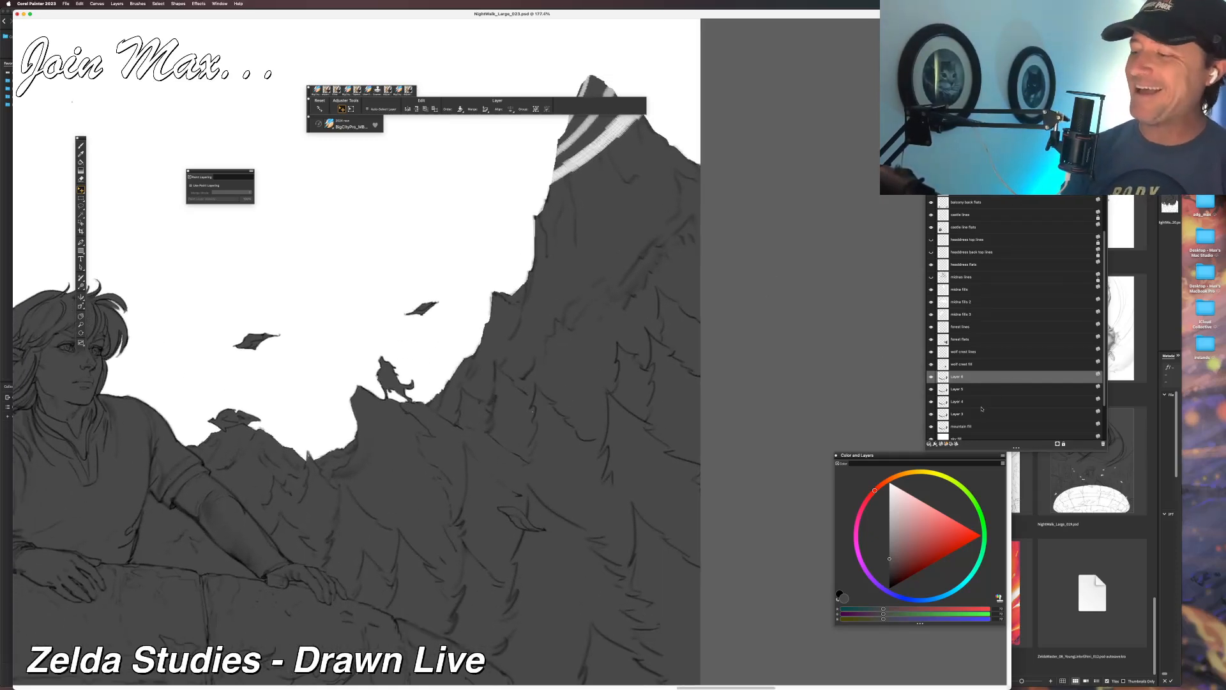
left_click(973, 424, "shift")
key("super+e")
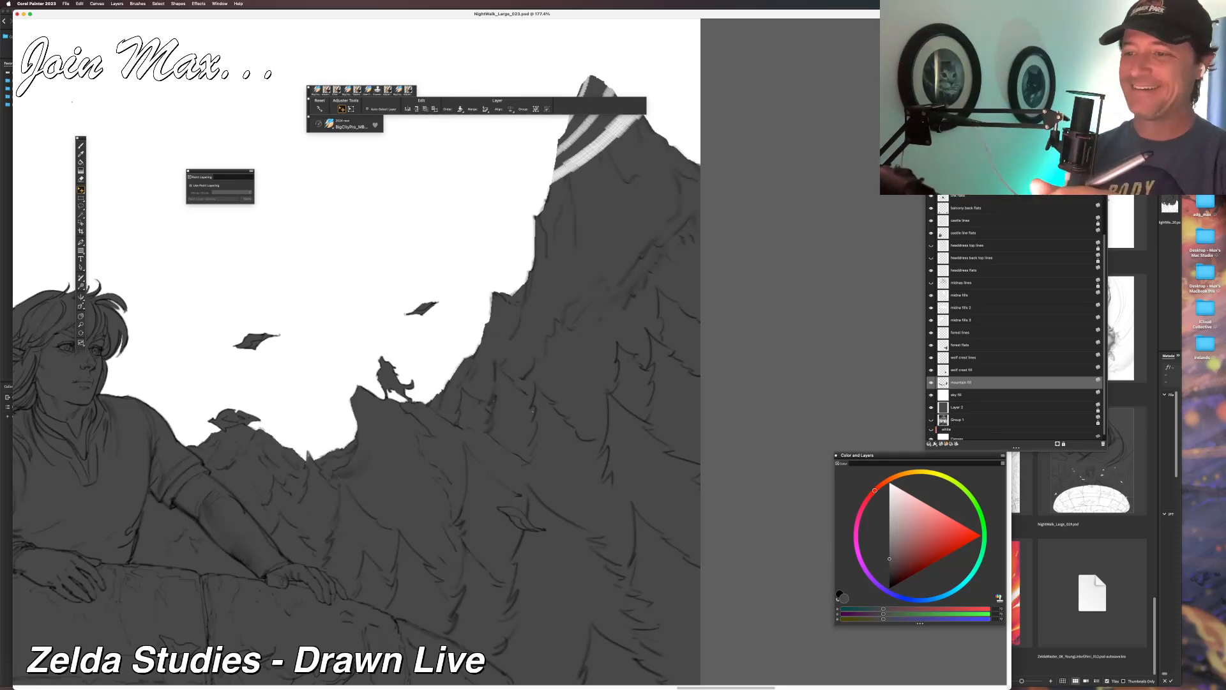
key("b")
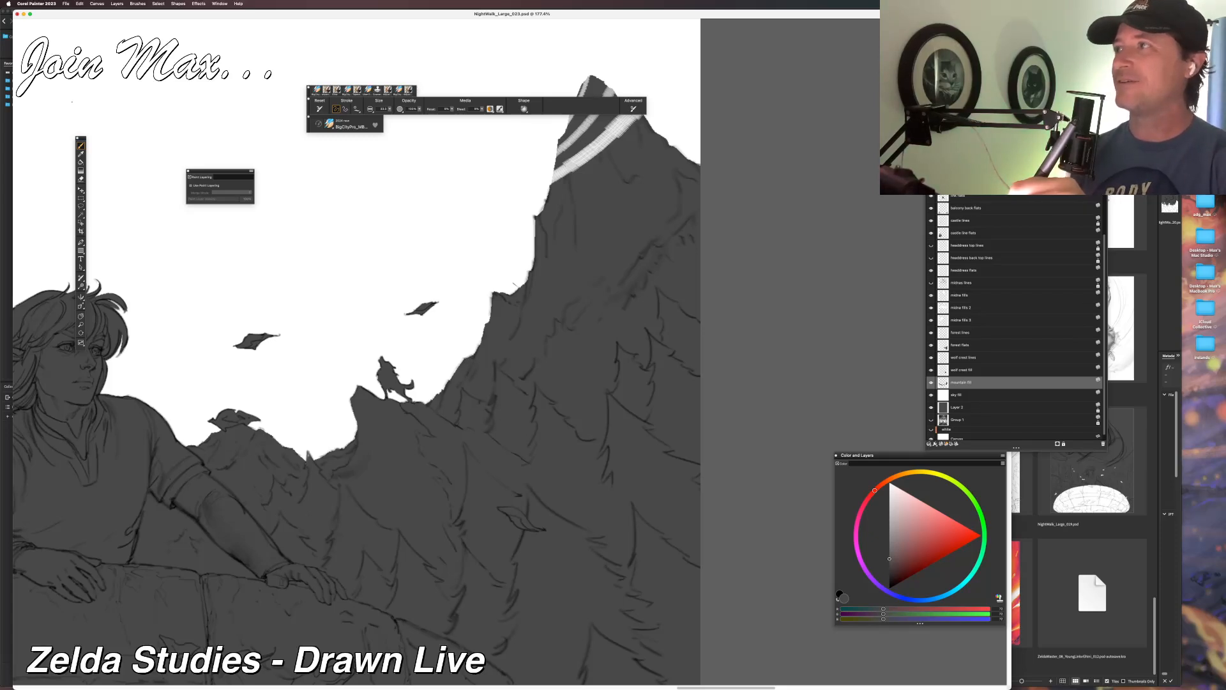
Examine the merged mountain fill across the illustration, from the wolf crest past Link to the castle towers.
scroll(519, 242, "up", 3)
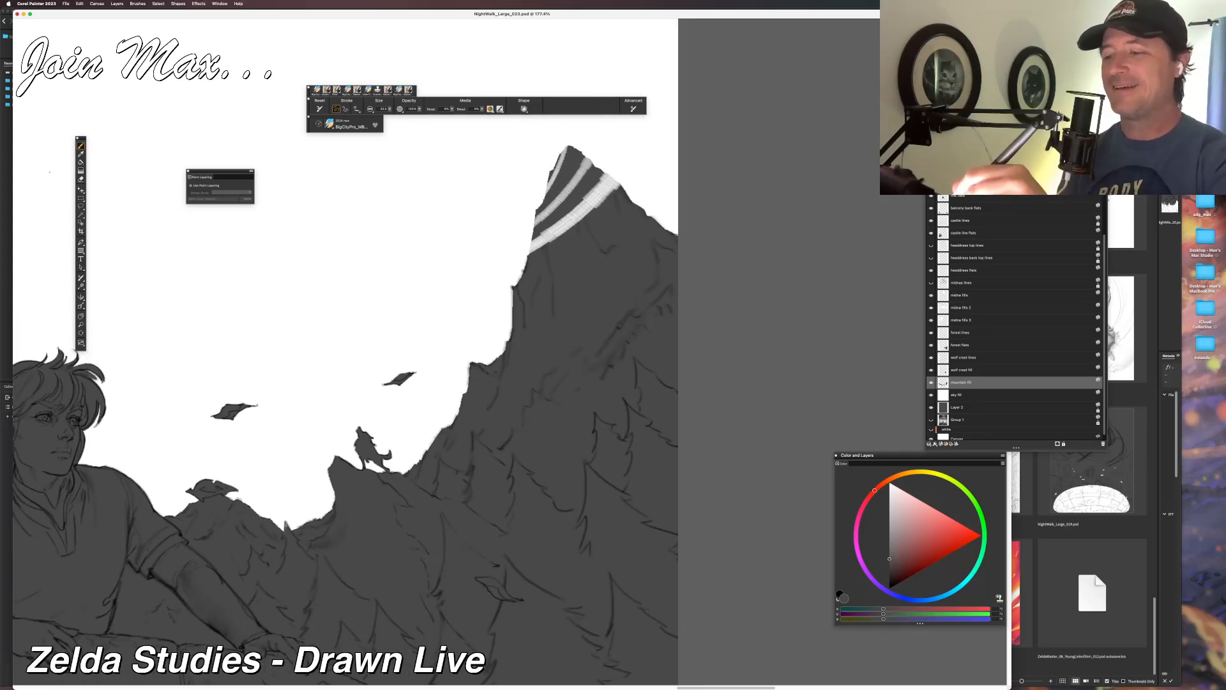
left_click_drag(347, 535, 410, 514)
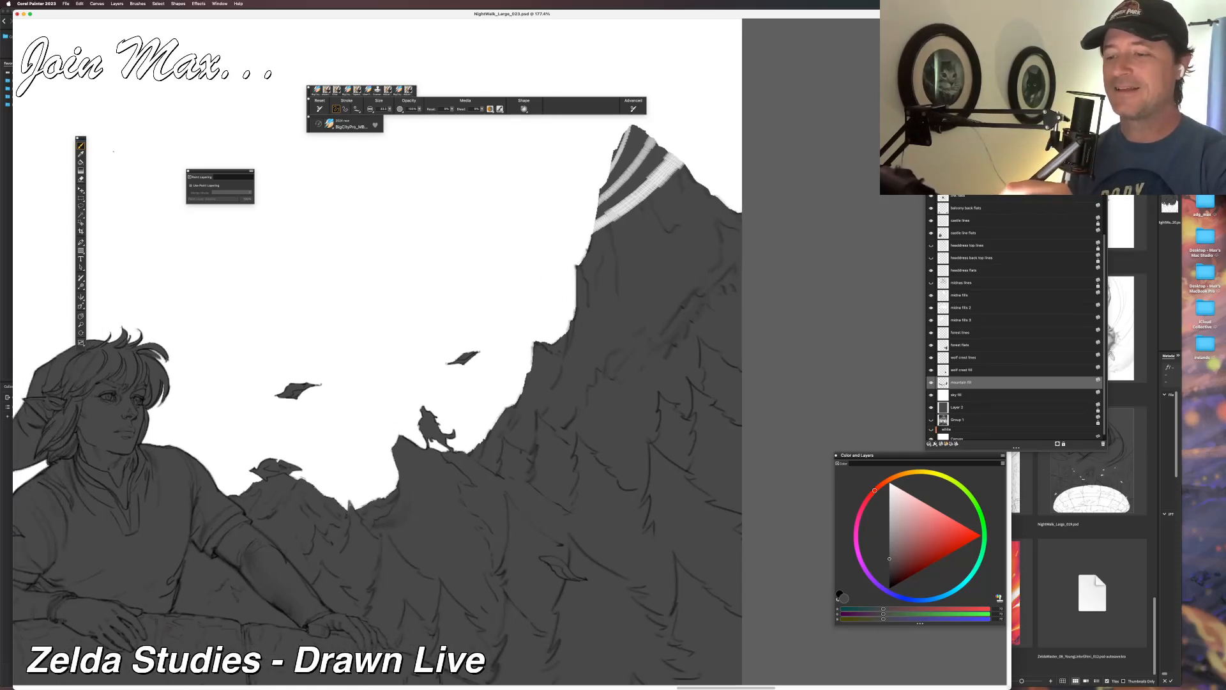
left_click_drag(362, 553, 465, 528)
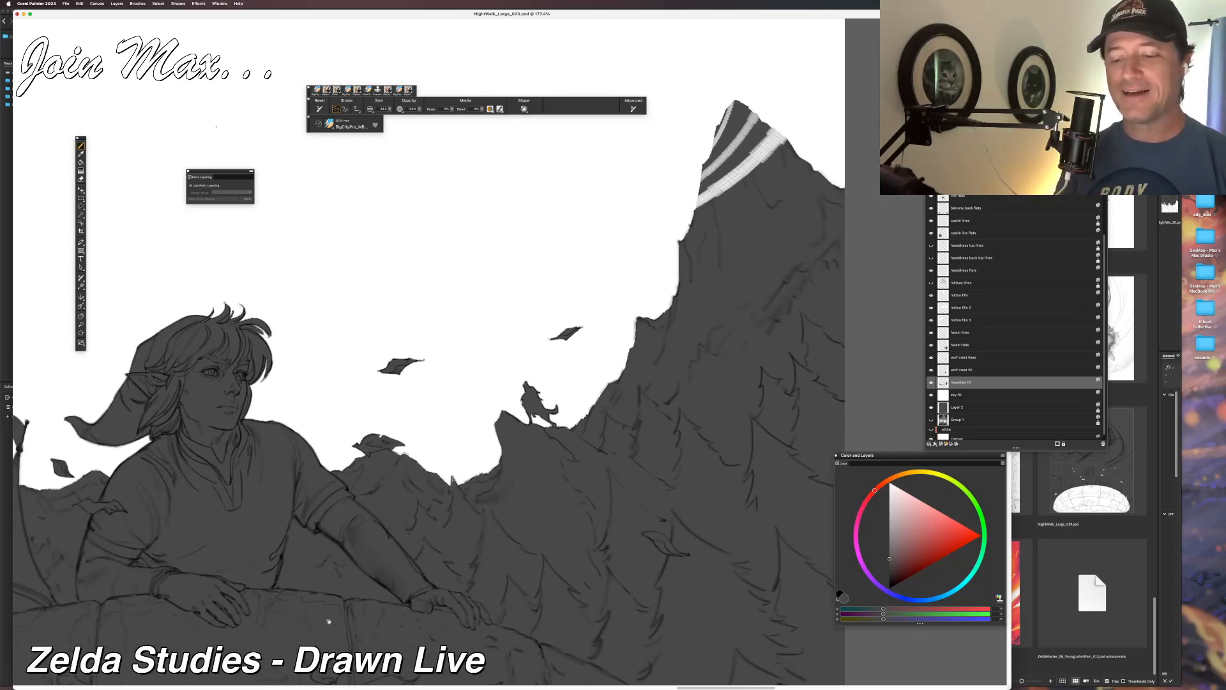
left_click_drag(409, 596, 611, 562)
left_click_drag(452, 584, 597, 573)
left_click_drag(402, 565, 487, 593)
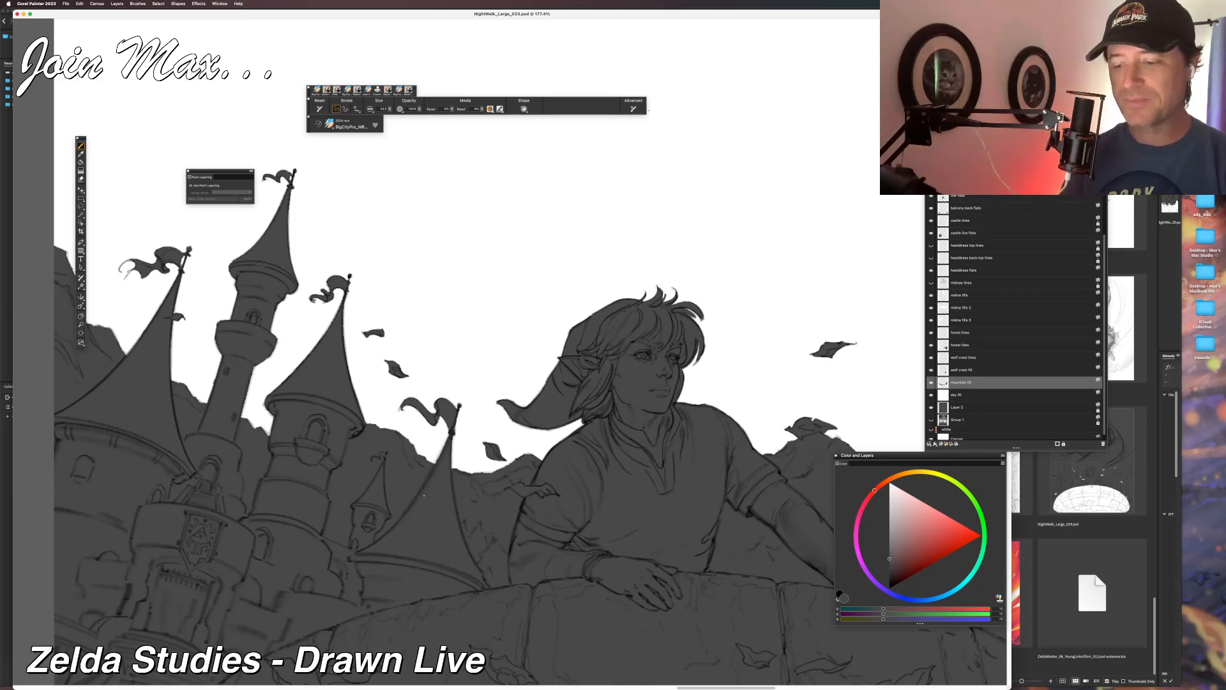
left_click_drag(433, 499, 507, 534)
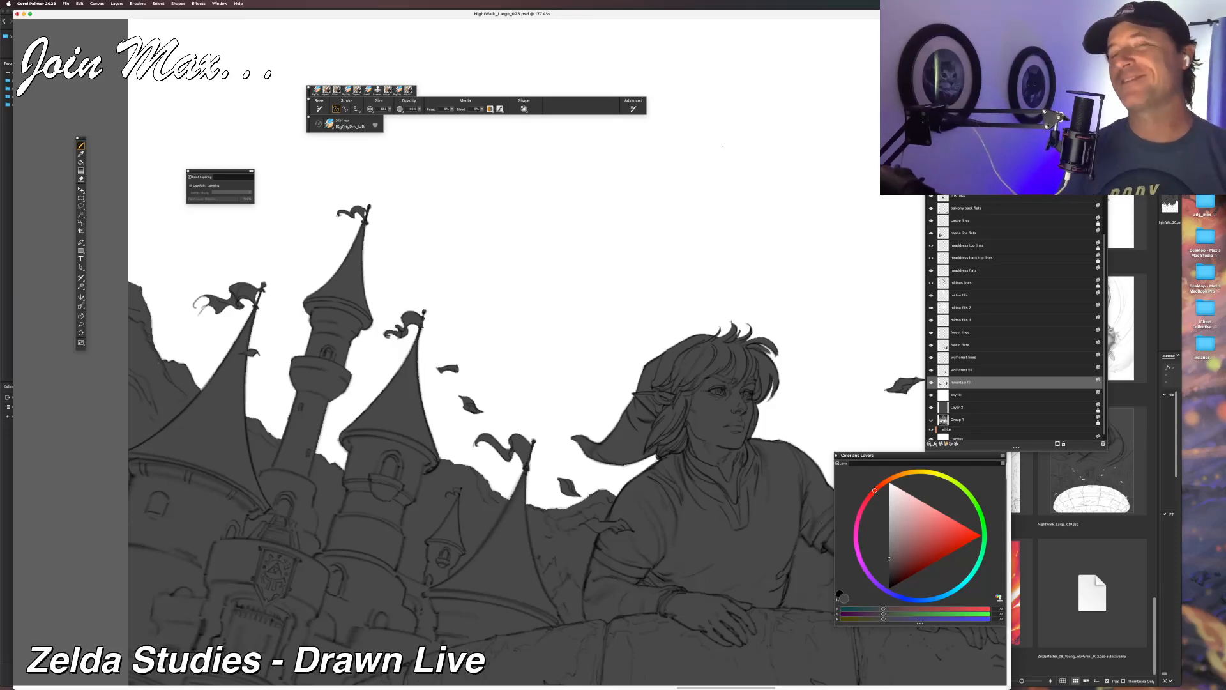
key("super+minus")
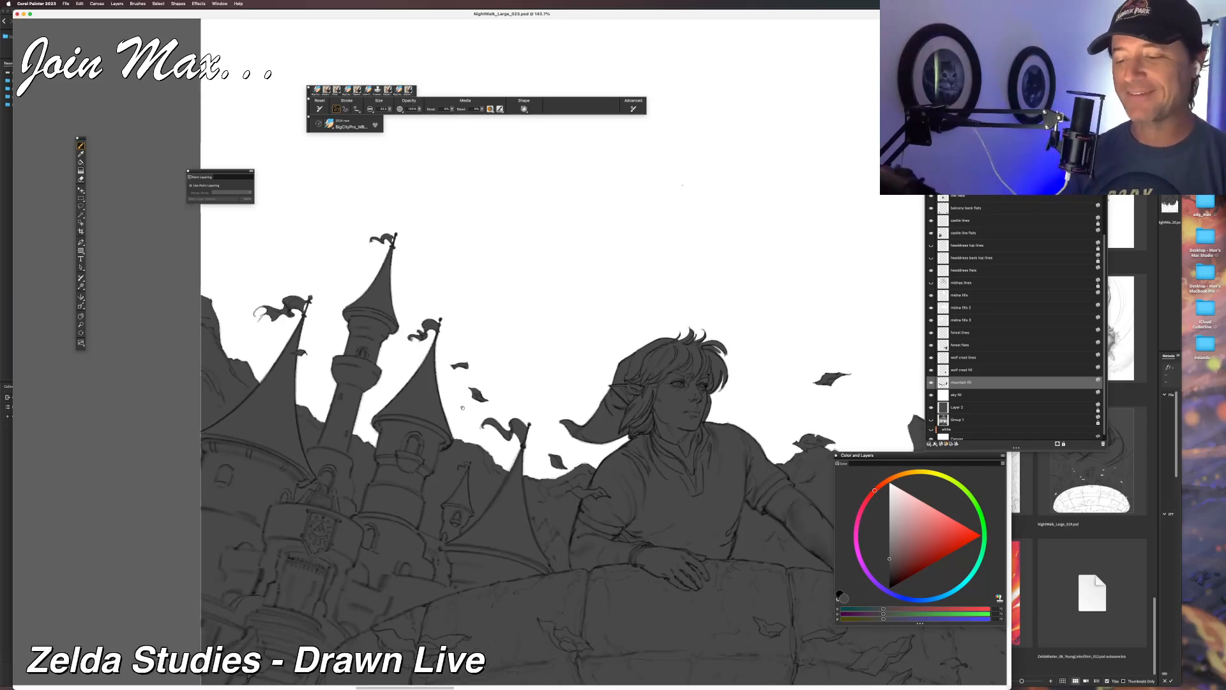
left_click_drag(462, 408, 291, 354)
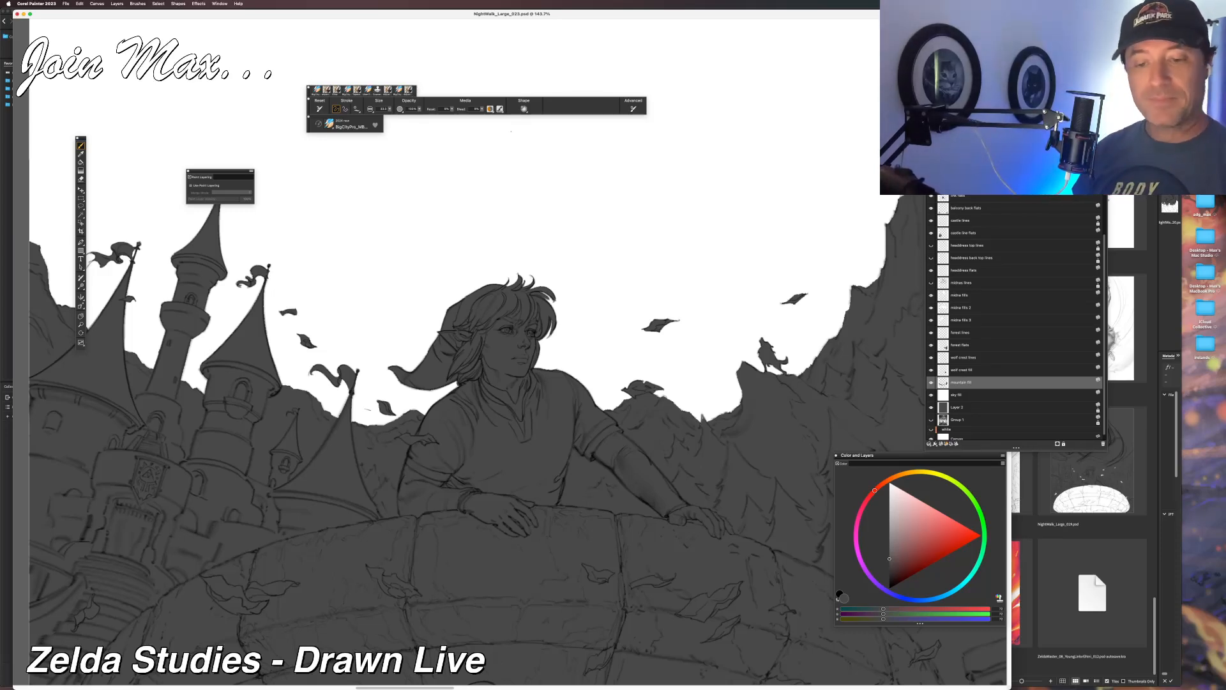
scroll(246, 492, "down", 3)
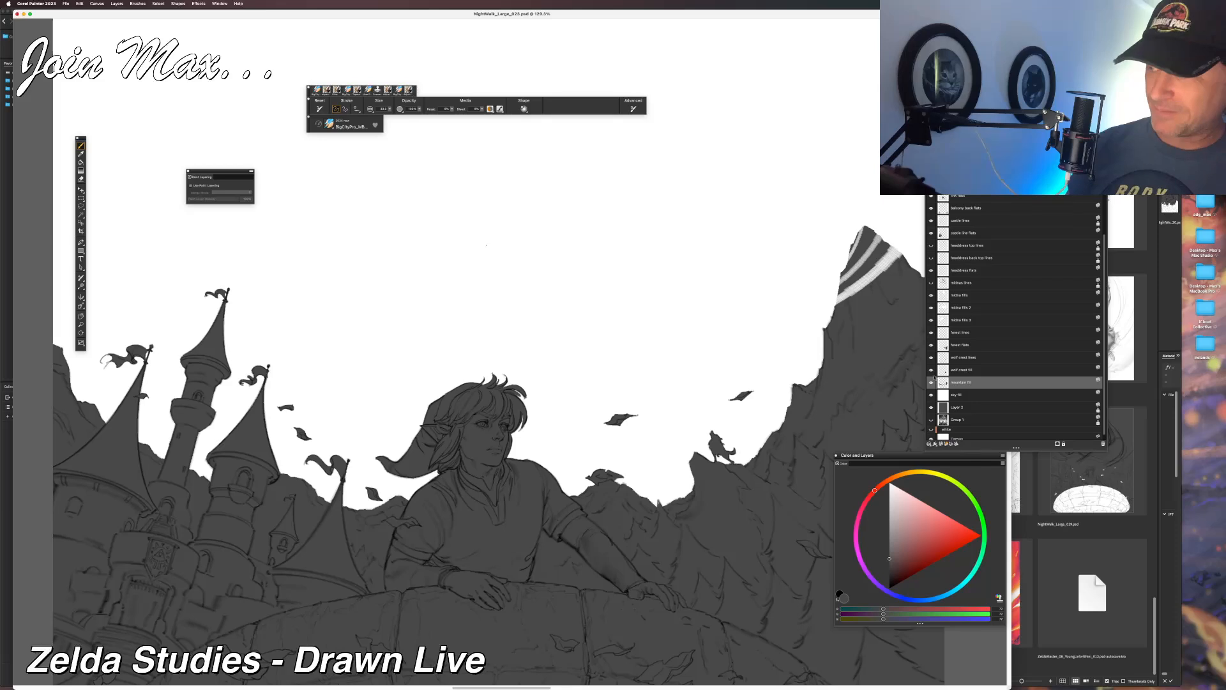
Select the sky fill layer and show the headdress top lines layer.
left_click(939, 396)
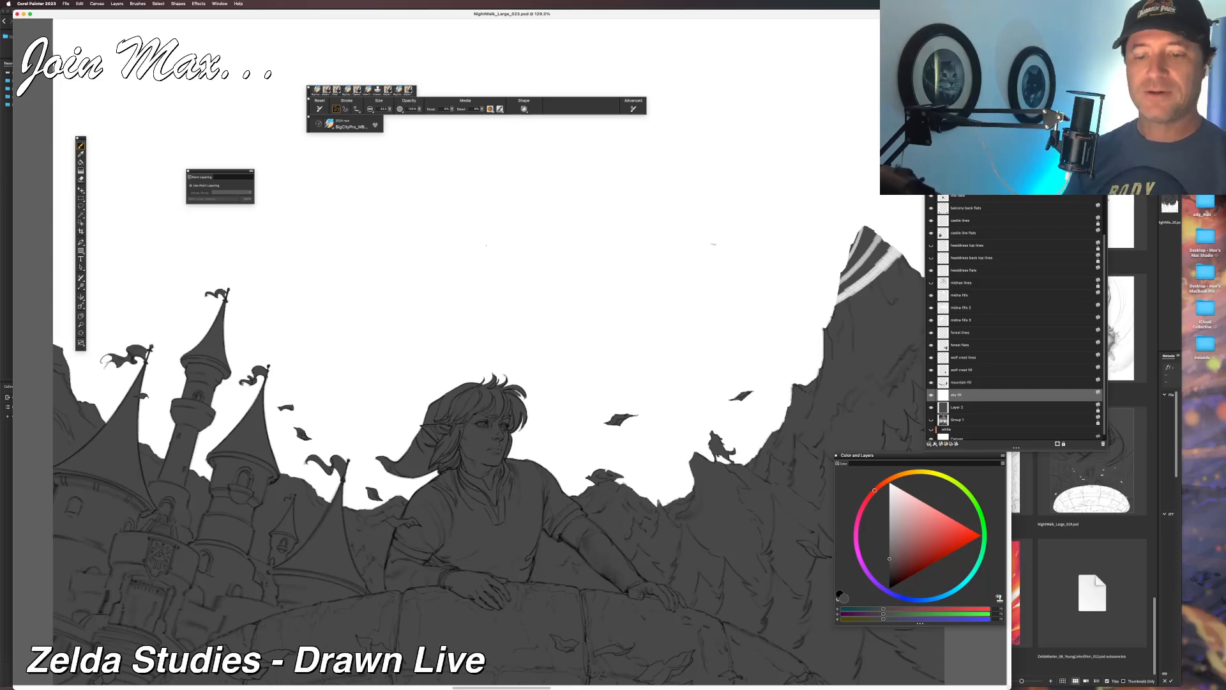
scroll(447, 383, "up", 6)
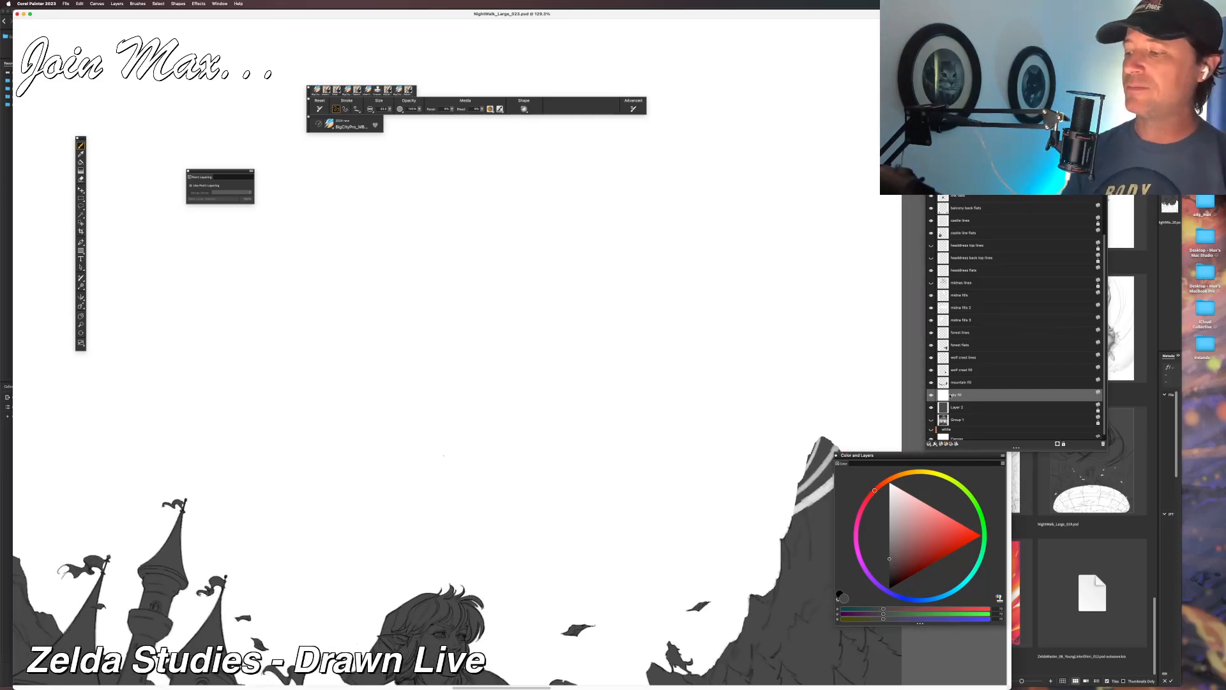
left_click(931, 246)
left_click_drag(835, 238, 775, 374)
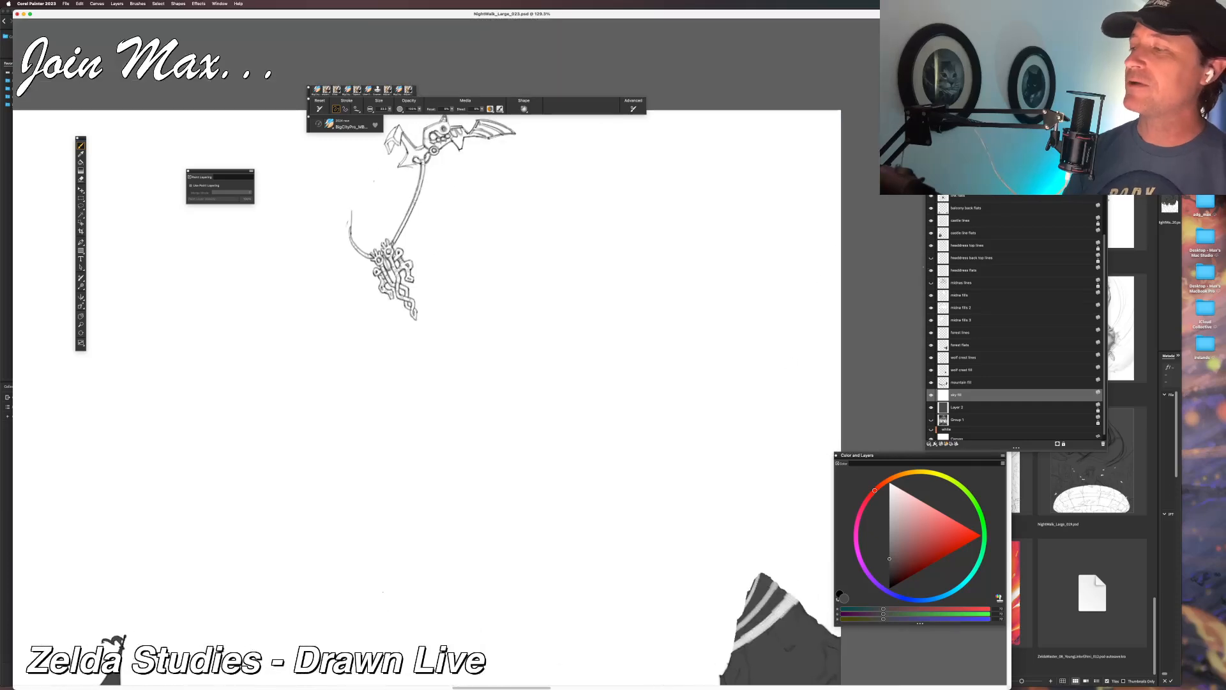
Fill the headdress flats layer with the current dark grey under the bat ornaments and band.
left_click(946, 258)
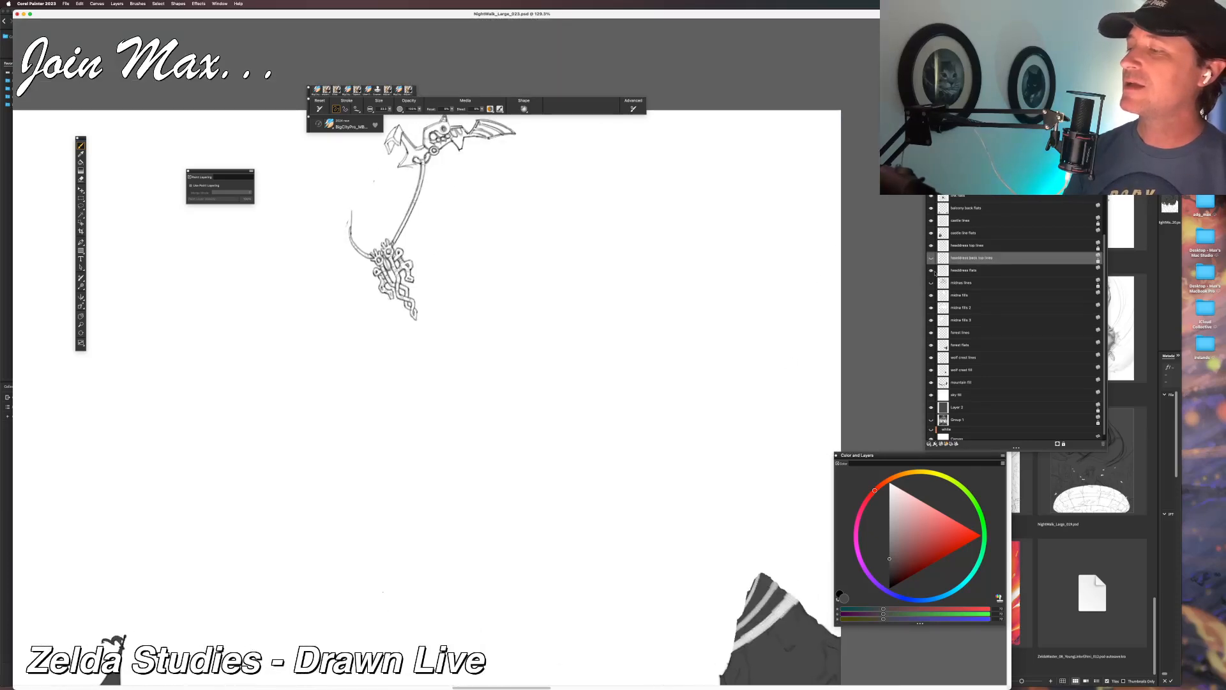
left_click(939, 272)
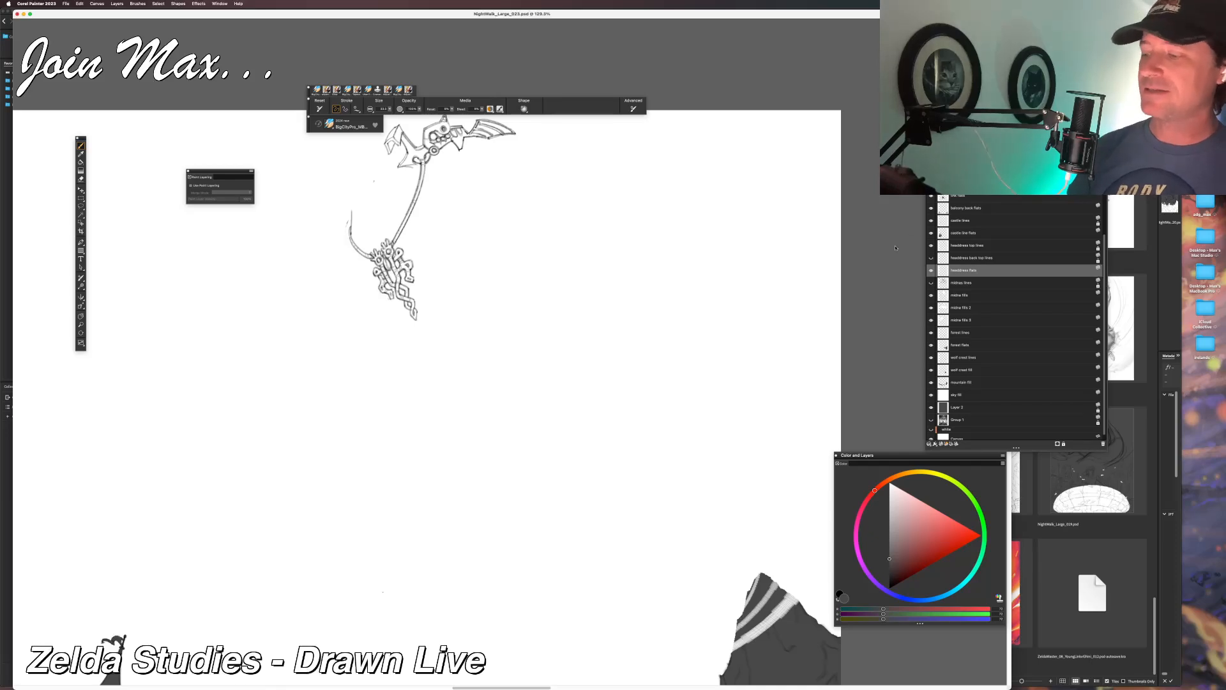
key("super+f")
key("Return")
left_click_drag(411, 302, 410, 446)
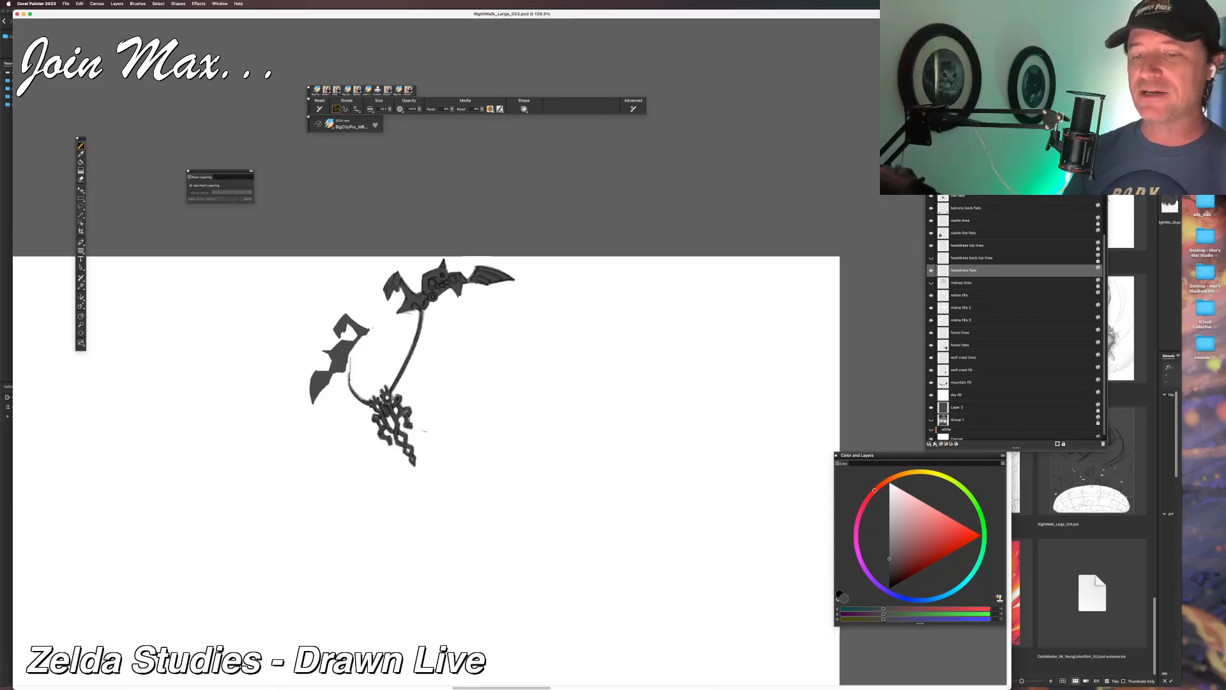
Show the headdress back top lines layer over the dark grey headdress fill.
scroll(427, 419, "up", 4)
left_click_drag(449, 358, 447, 414)
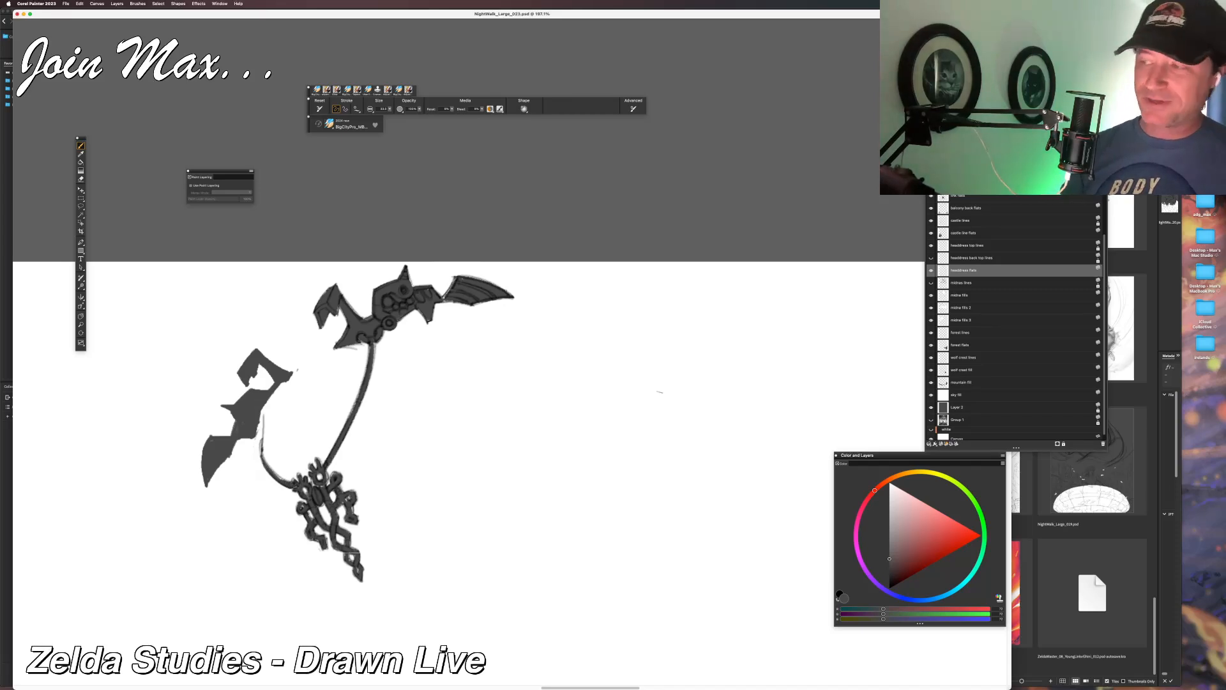
left_click(931, 258)
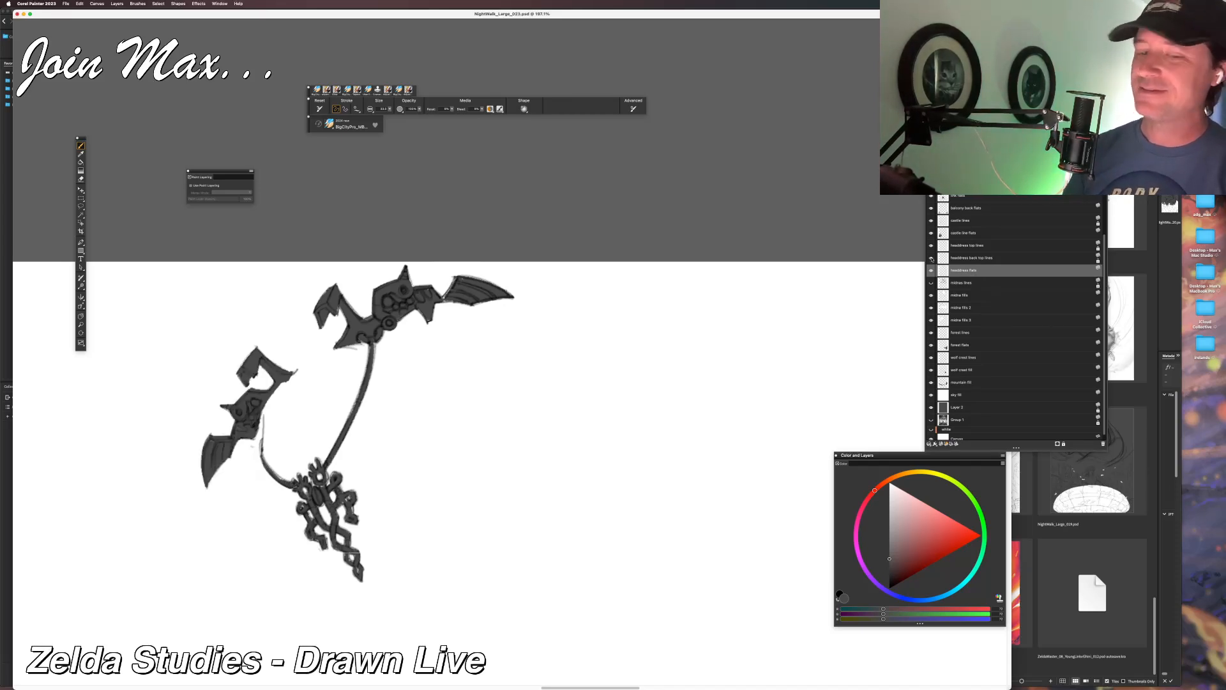
left_click(991, 282)
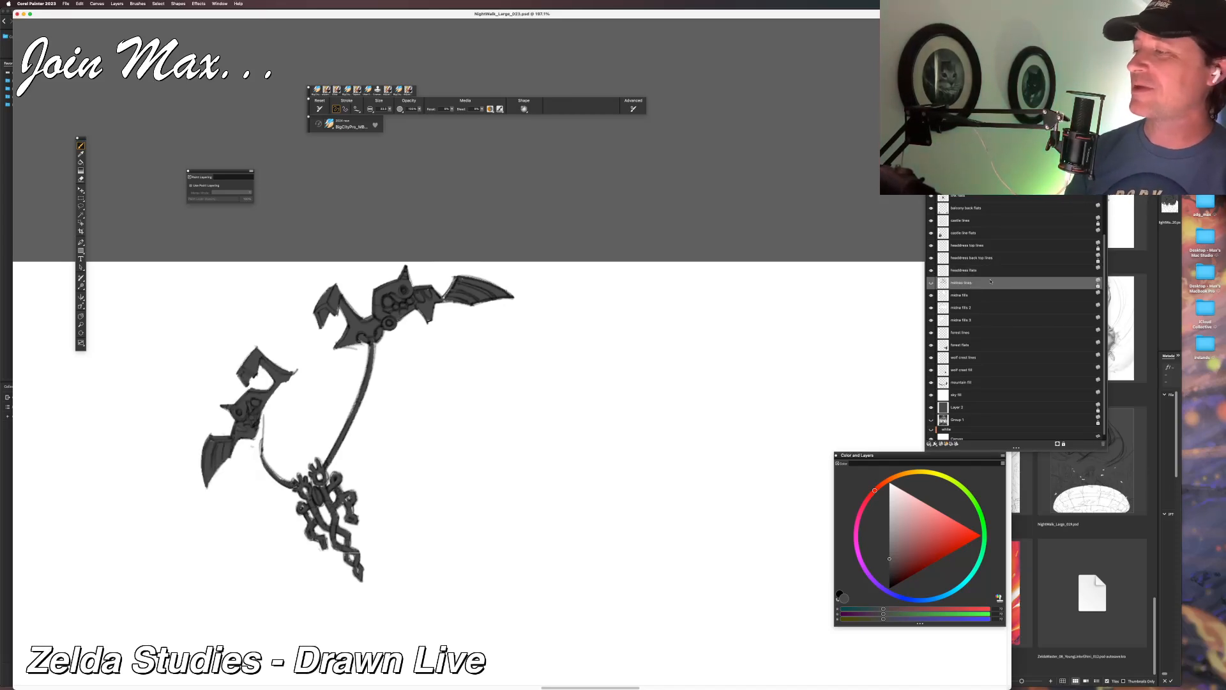
left_click(958, 296)
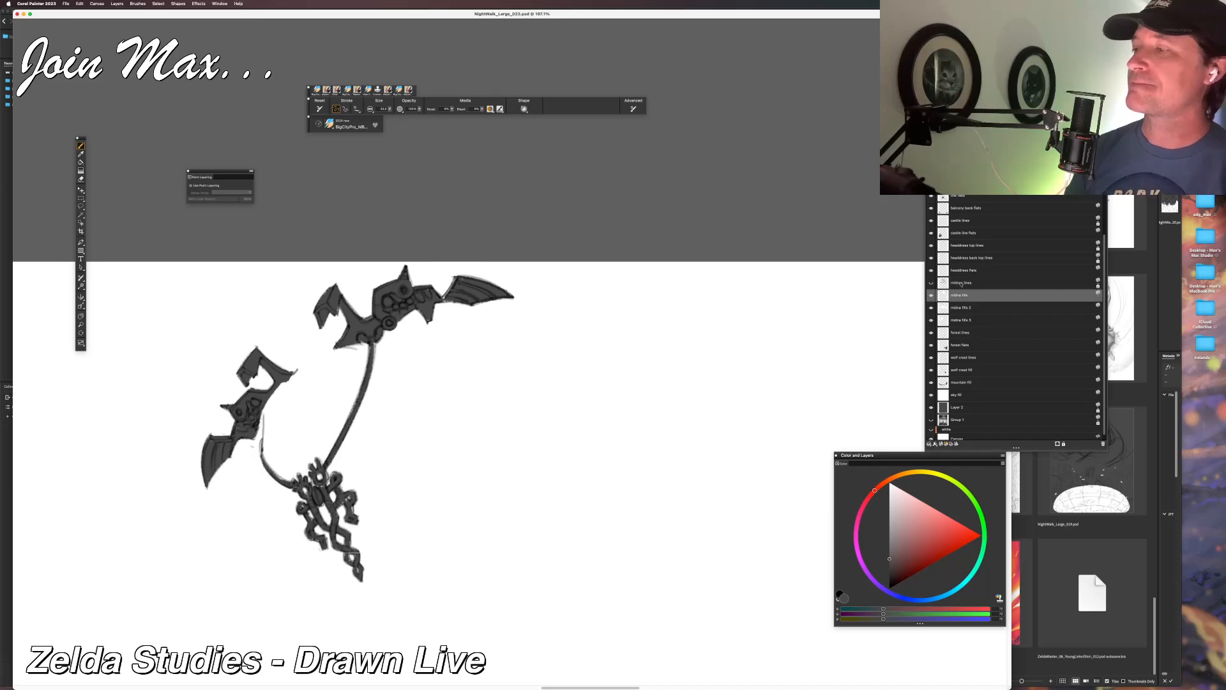
left_click(965, 271)
key("super+v")
key("super+v")
key("super+z")
key("super+z")
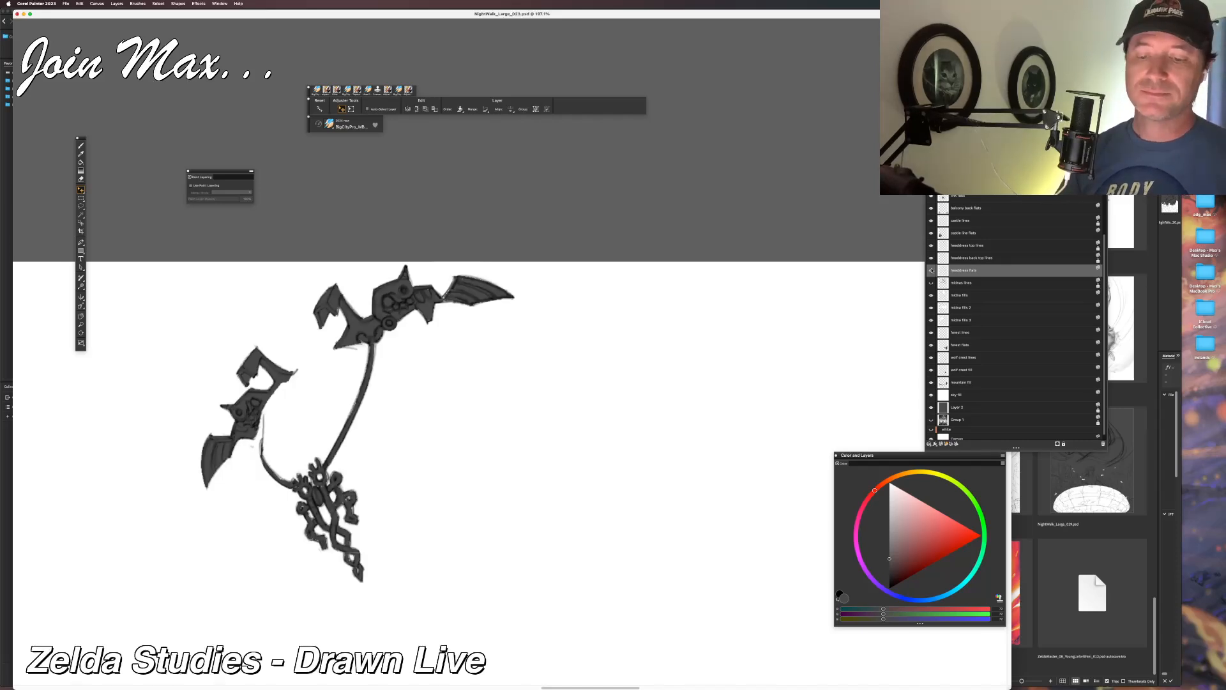
key("b")
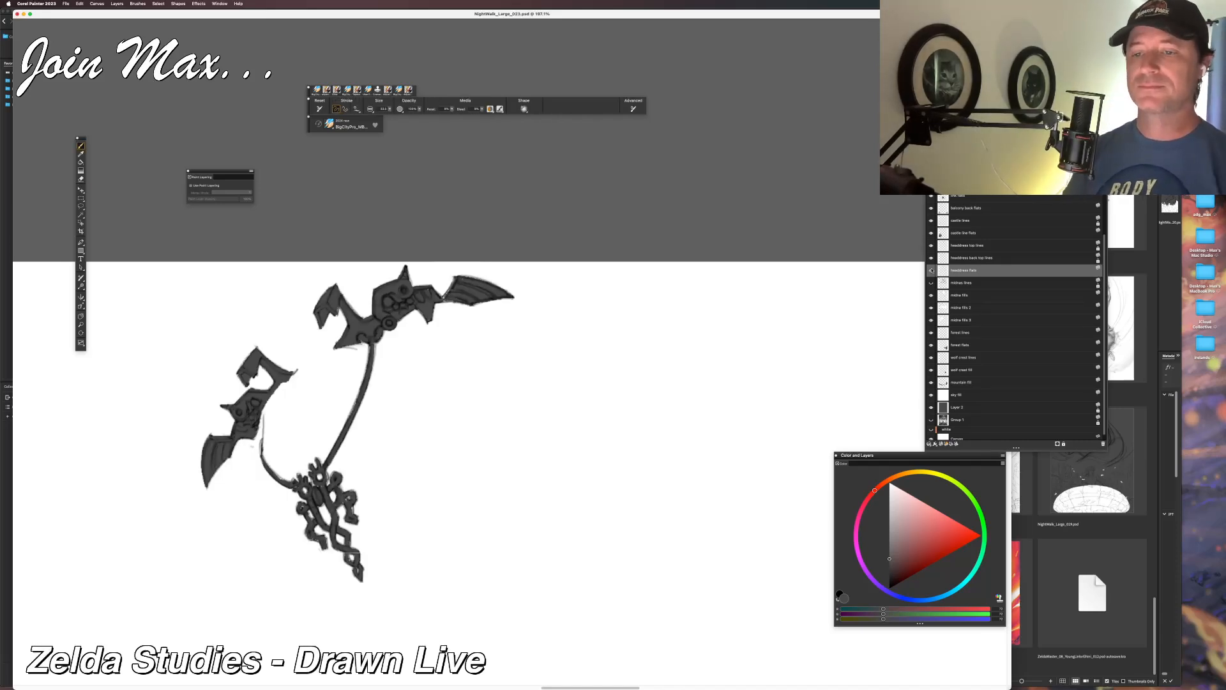
Touch up the dark grey fill with the brush along the headdress's long right band, undoing one stray stroke.
left_click_drag(566, 444, 608, 379)
scroll(572, 416, "up", 2)
left_click_drag(572, 415, 588, 394)
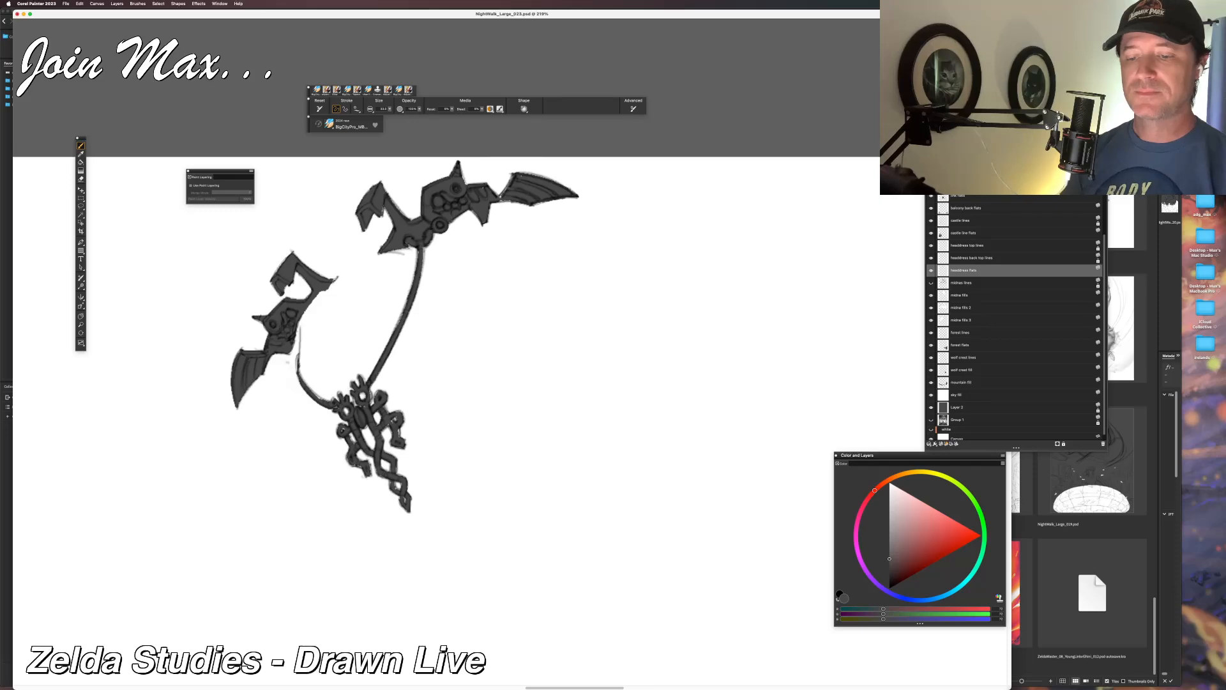
scroll(567, 412, "up", 4)
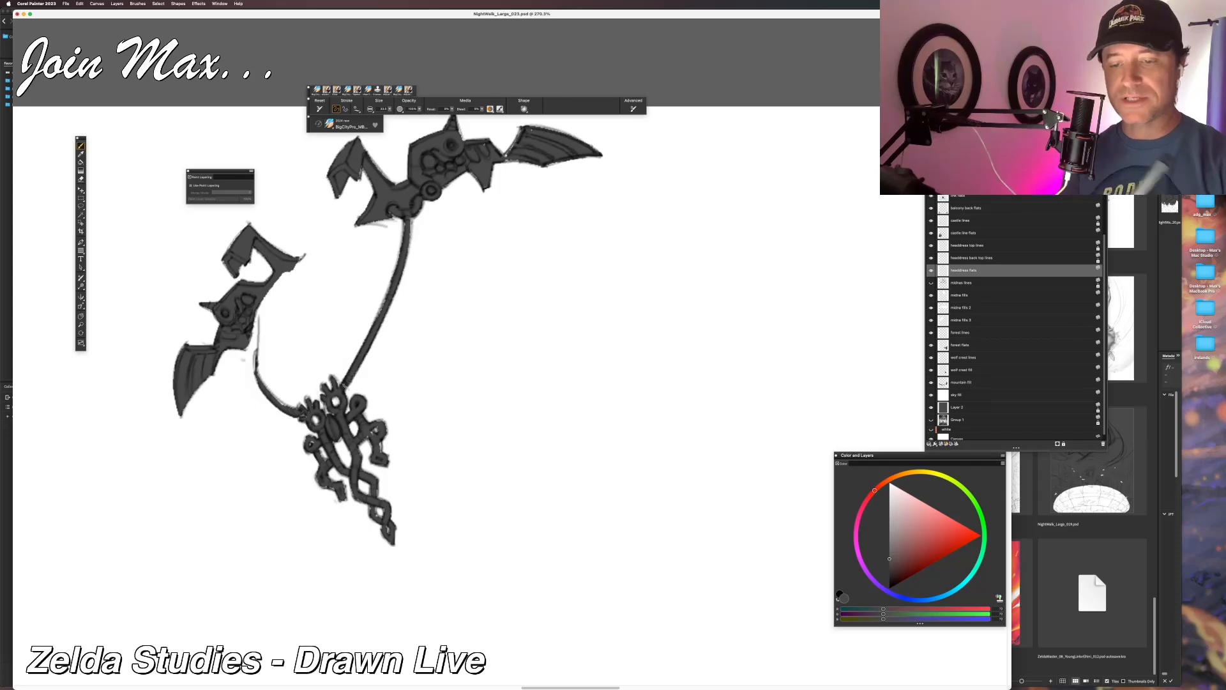
left_click_drag(346, 383, 355, 372)
left_click_drag(378, 330, 385, 301)
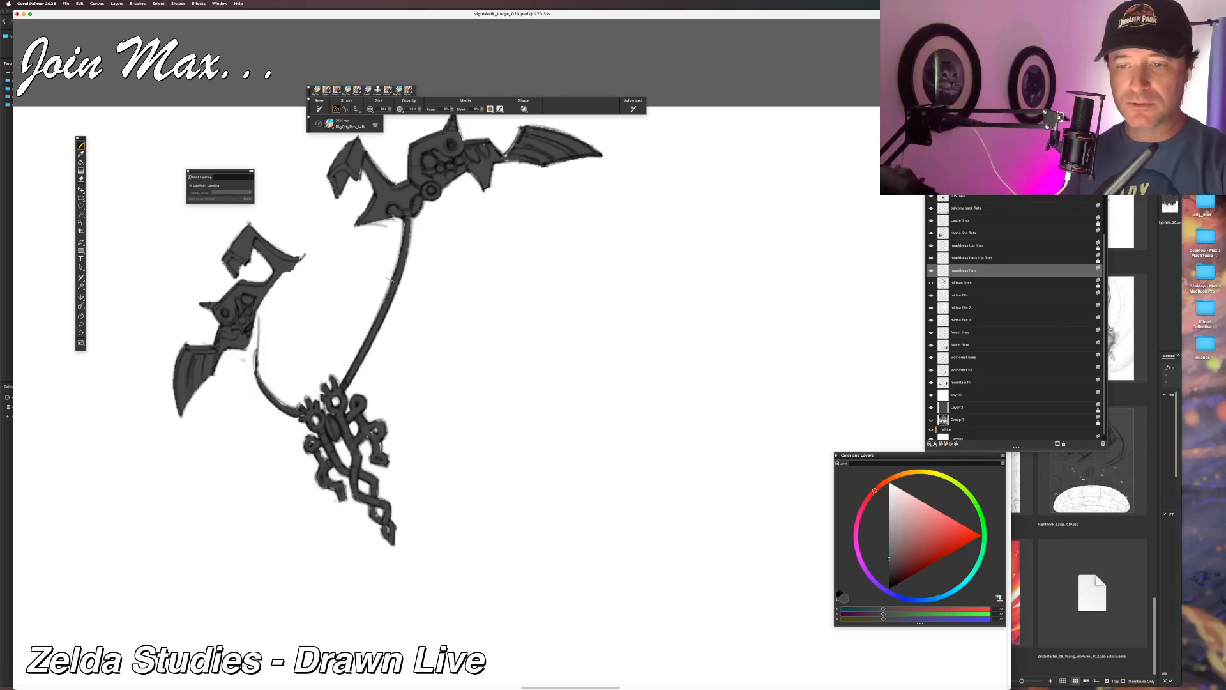
scroll(372, 320, "up", 5)
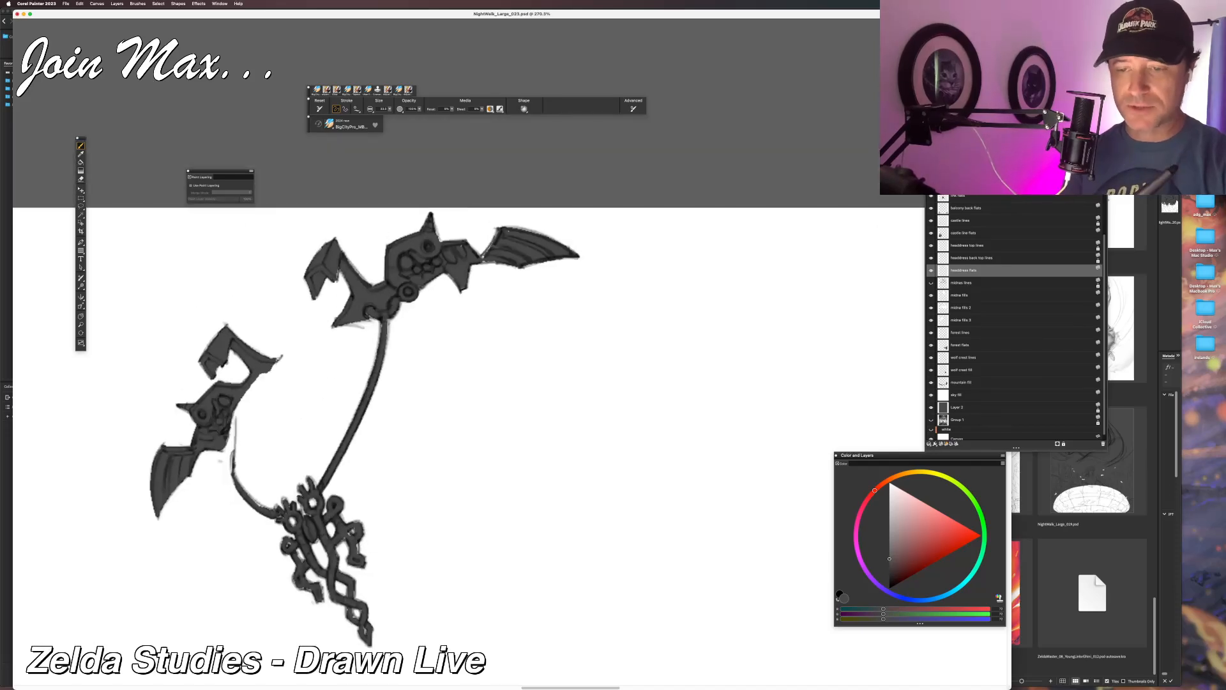
left_click_drag(382, 325, 371, 374)
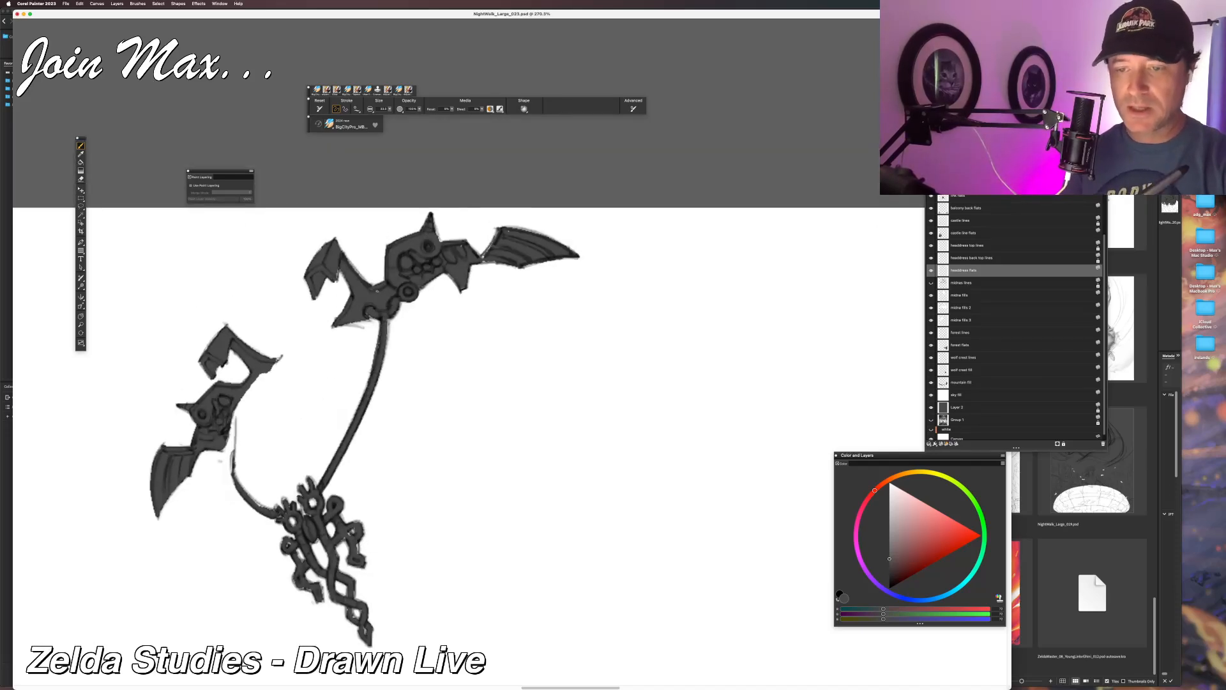
key("super+z")
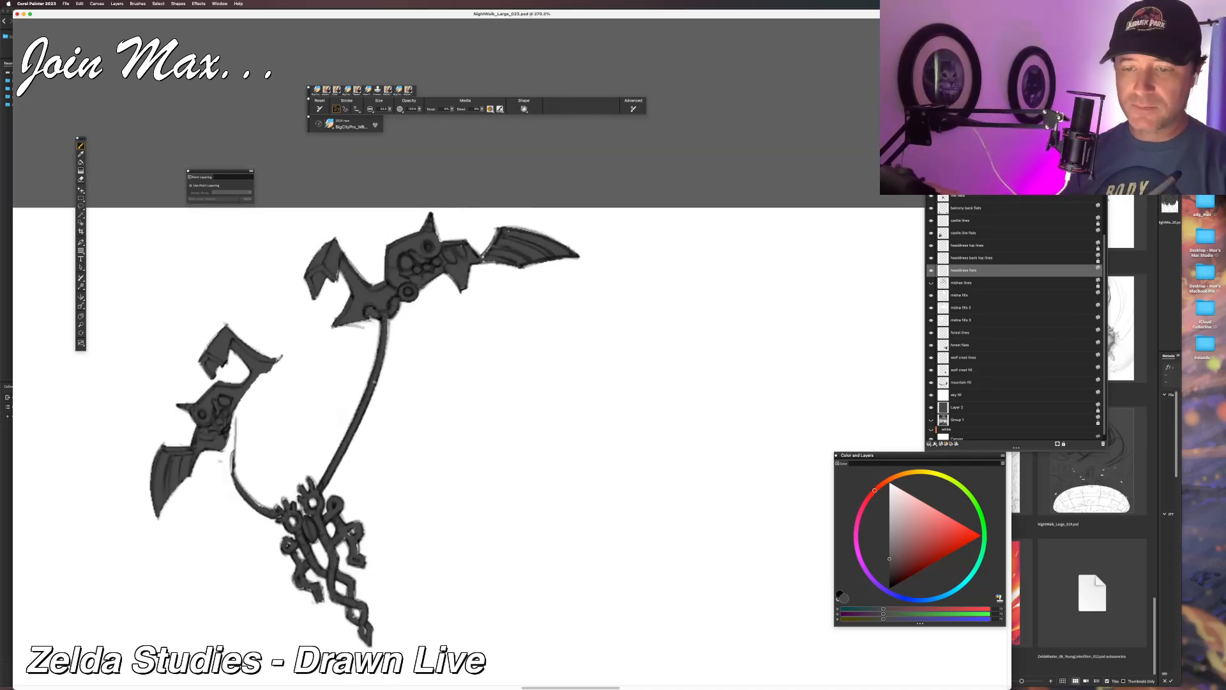
left_click_drag(388, 319, 382, 372)
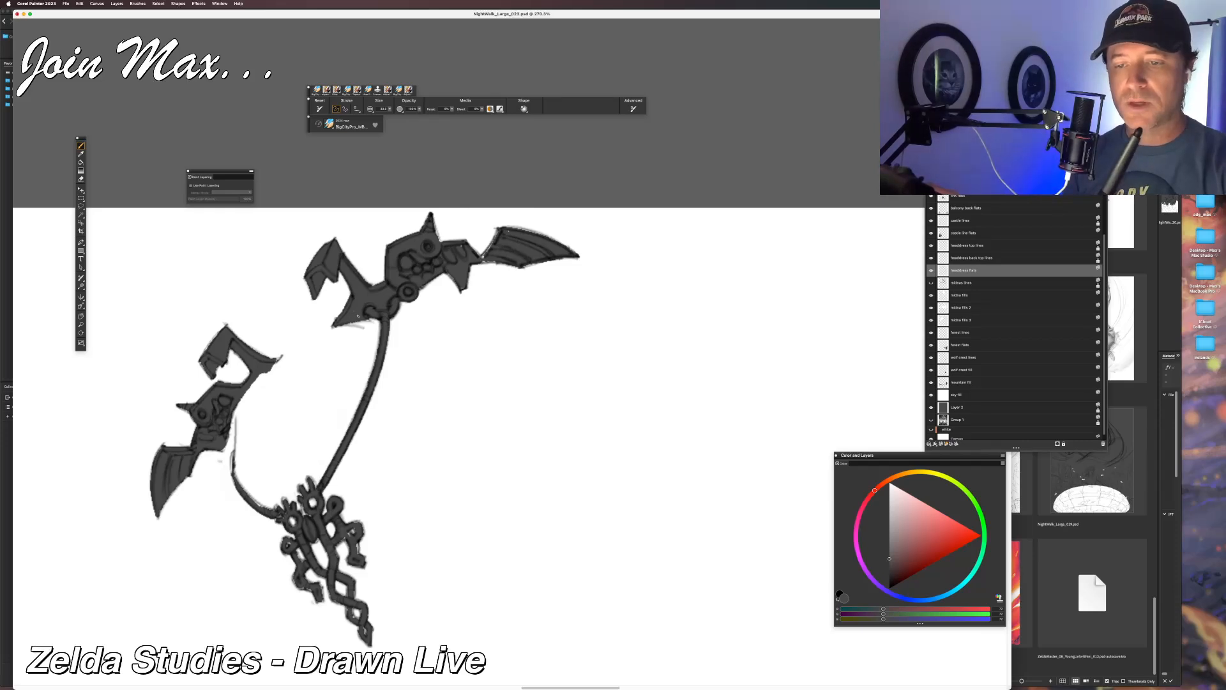
Paint dark grey into the gap where the upper bat's outer wing joins its body, undoing the extra stroke along the wing.
left_click_drag(370, 292, 305, 345)
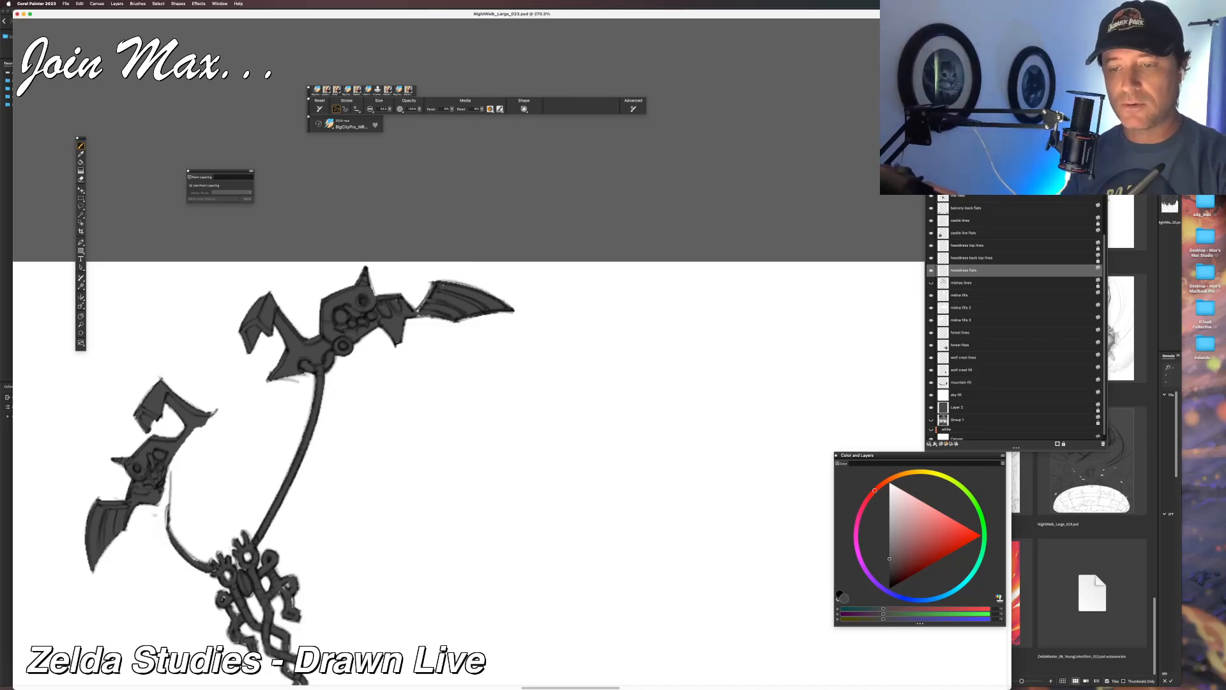
scroll(382, 343, "up", 3)
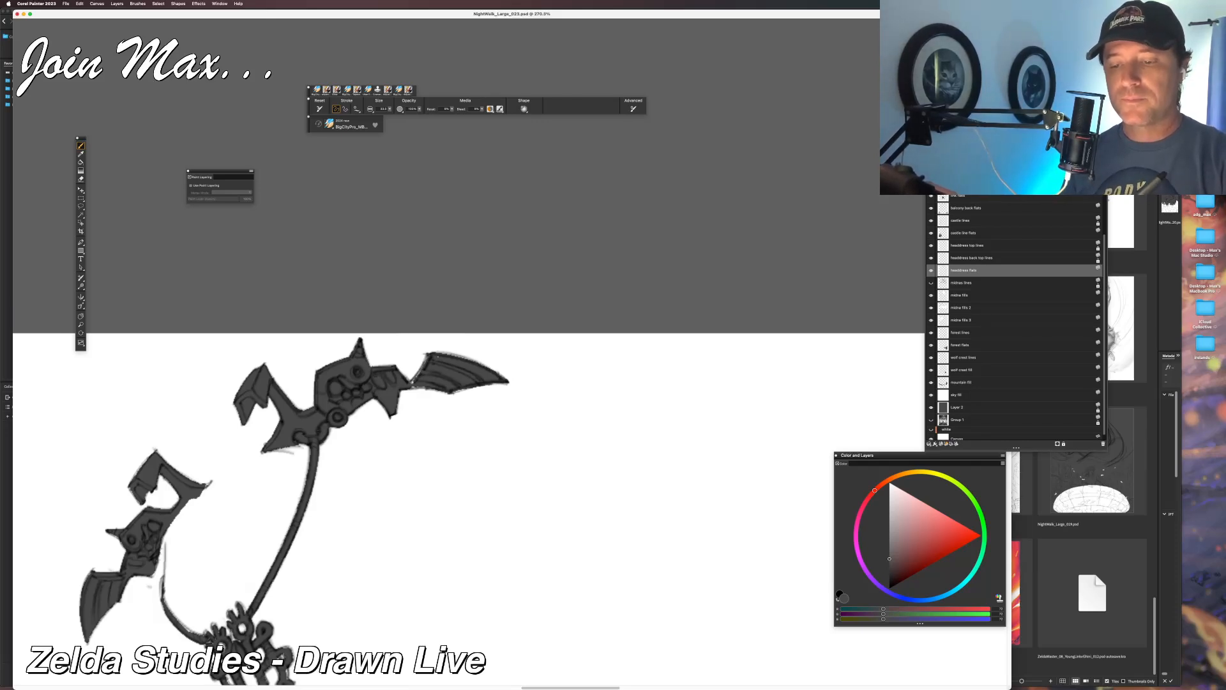
mouse_move(412, 386)
left_mouse_down()
mouse_move(423, 388)
mouse_move(412, 382)
left_mouse_up()
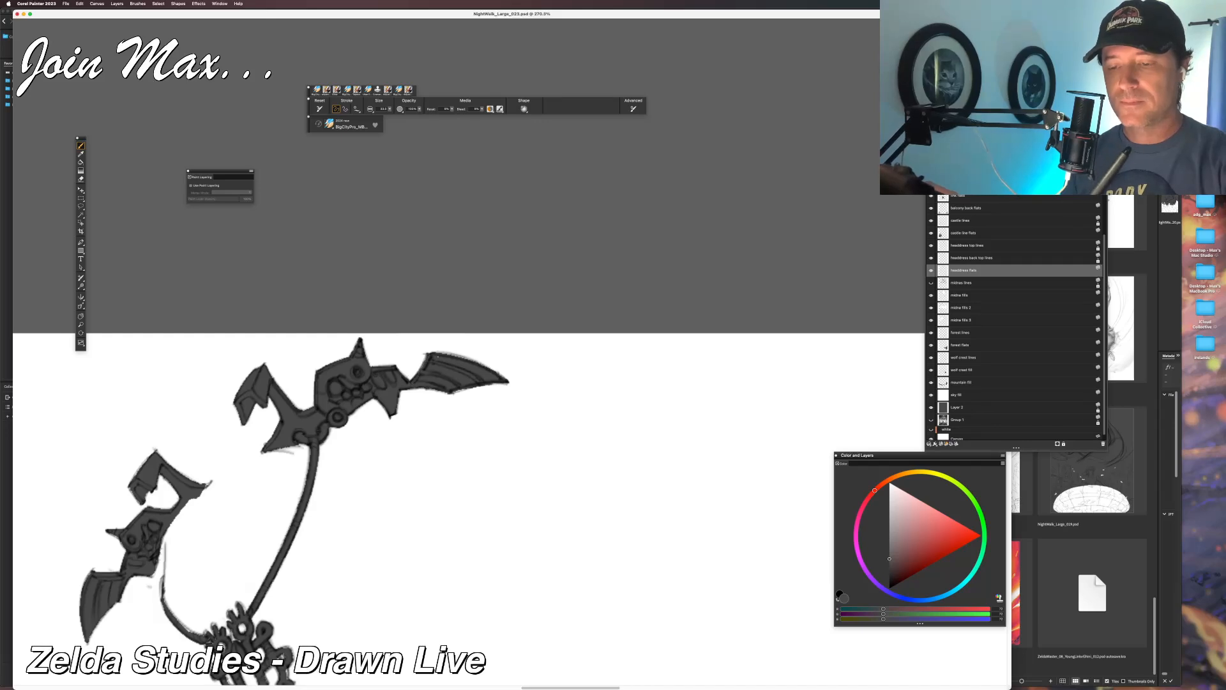
left_click_drag(403, 490, 279, 564)
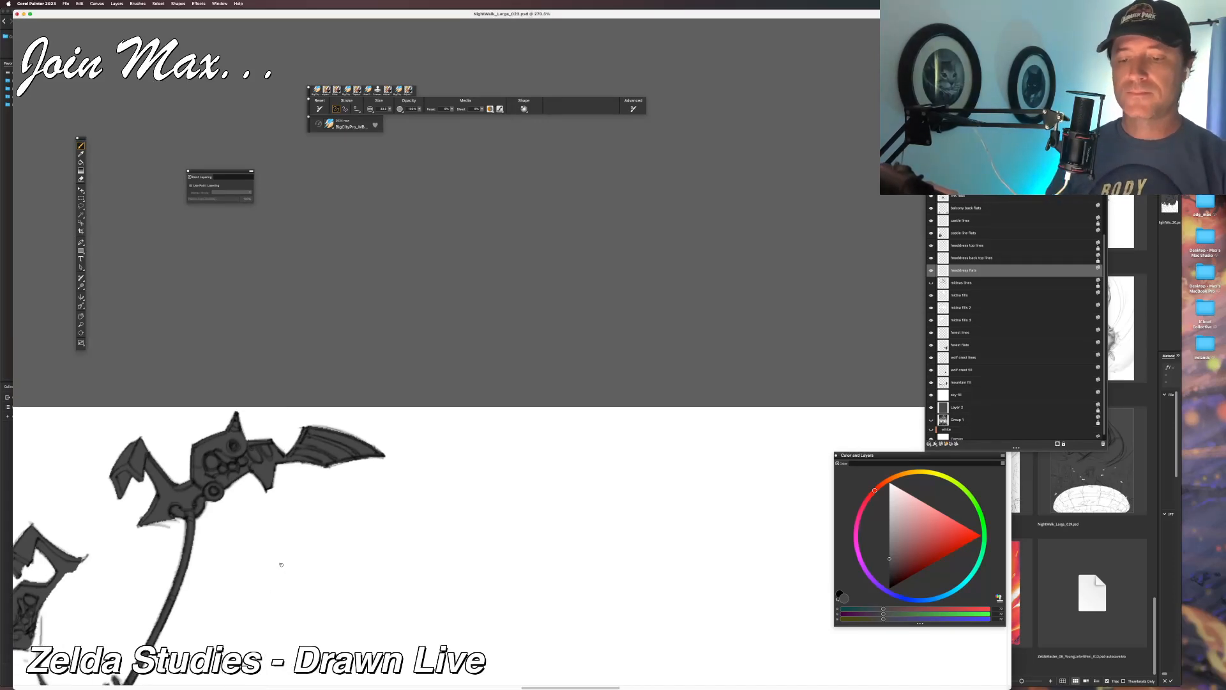
left_click_drag(308, 426, 348, 435)
key("super+z")
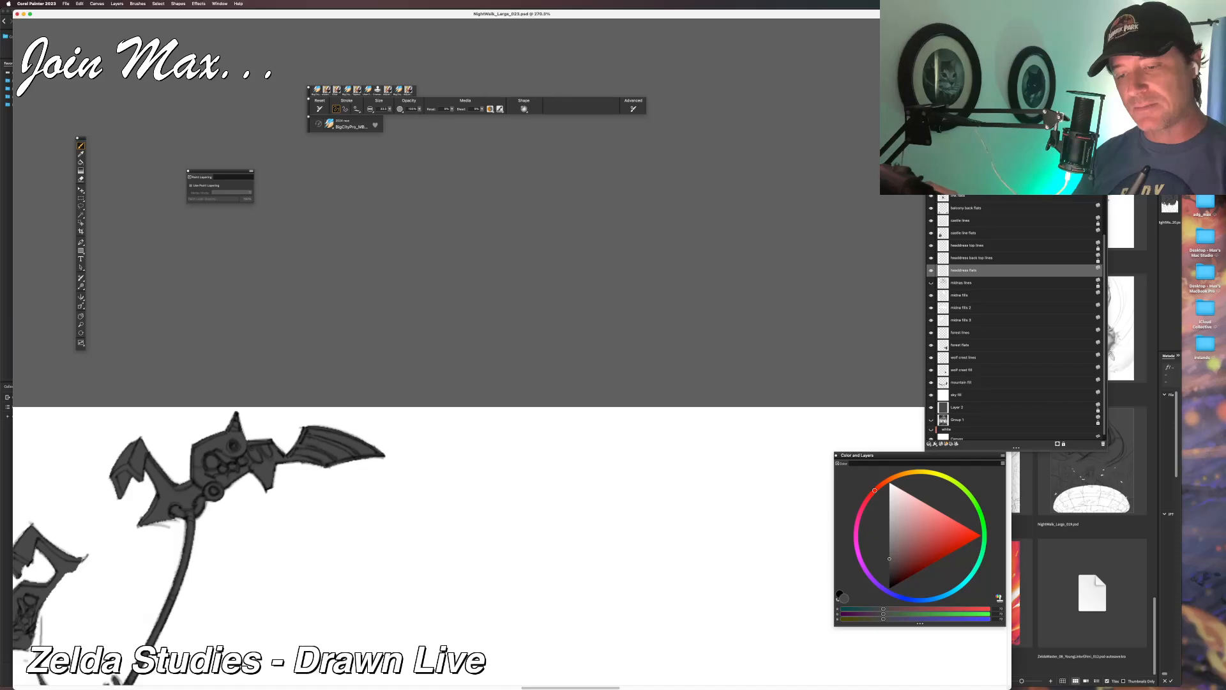
mouse_move(23, 650)
left_mouse_down()
mouse_move(227, 580)
mouse_move(273, 516)
mouse_move(256, 426)
left_mouse_up()
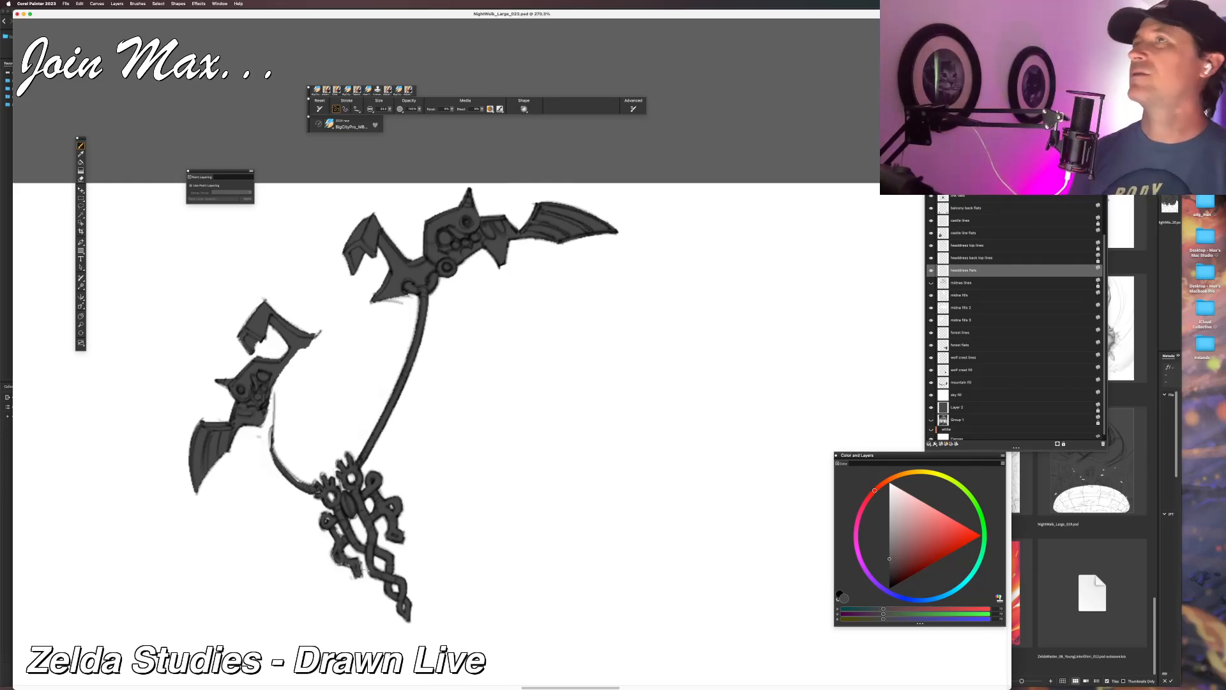
key("super+Tab")
key("super+Tab")
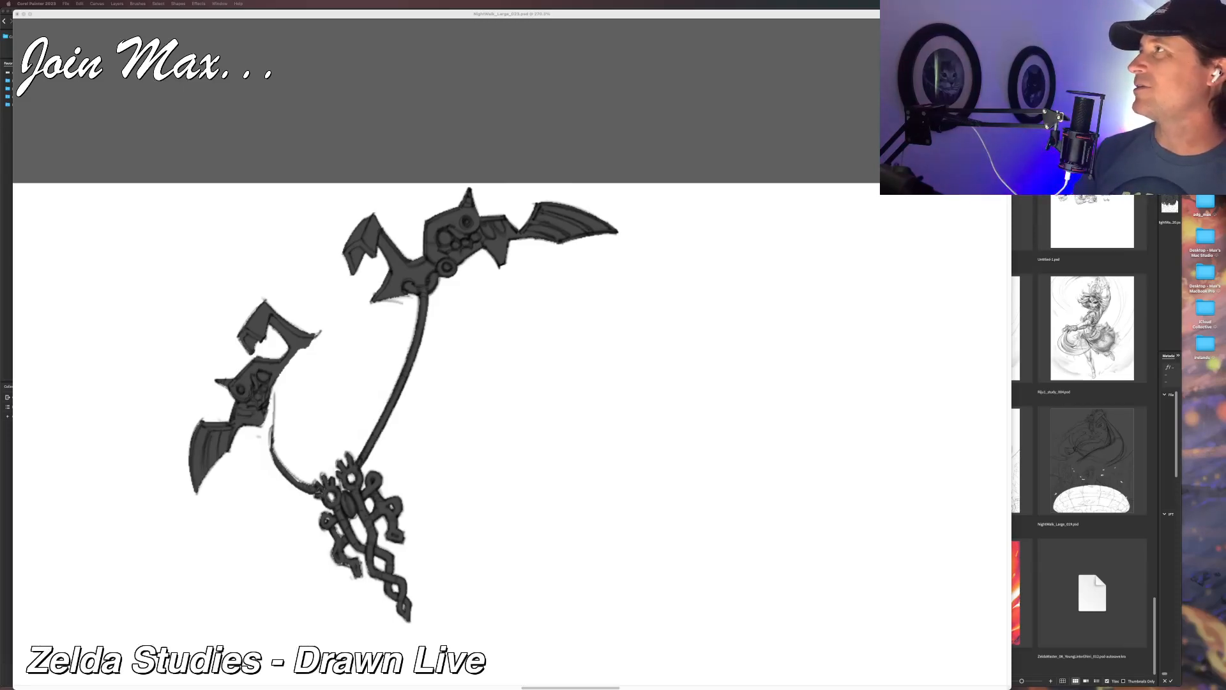
mouse_move(675, 0)
left_mouse_down()
mouse_move(434, 185)
mouse_move(432, 216)
mouse_move(457, 151)
mouse_move(680, 2)
left_mouse_up()
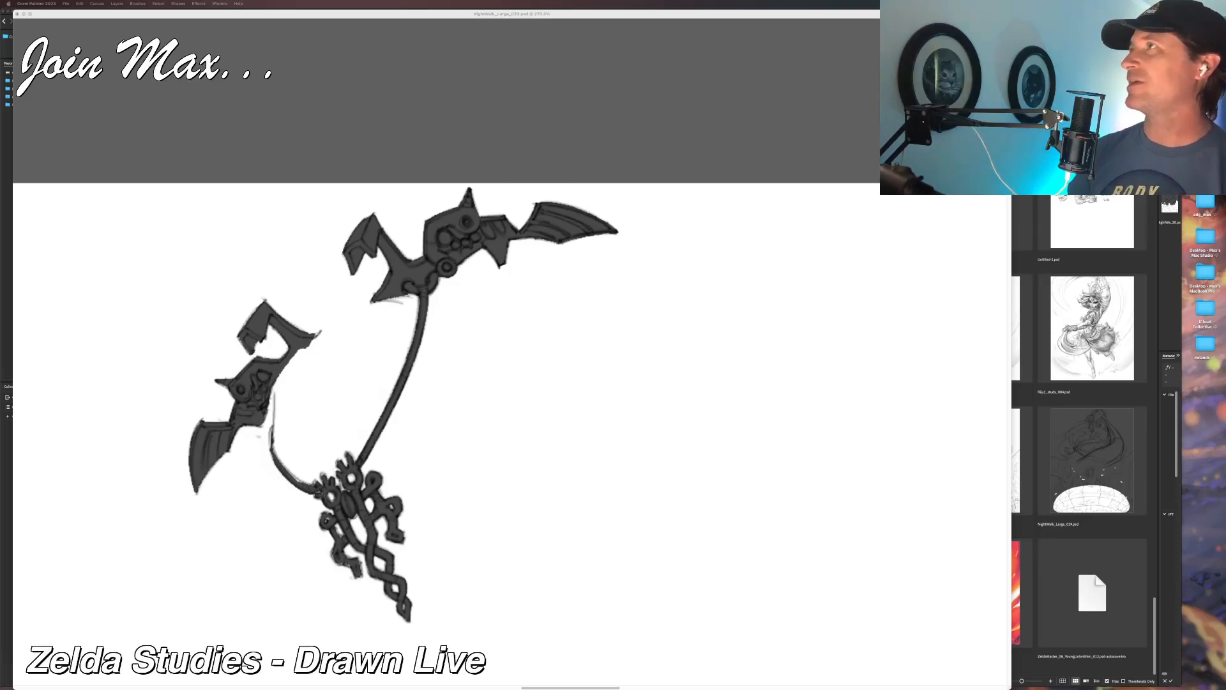
left_click(595, 165)
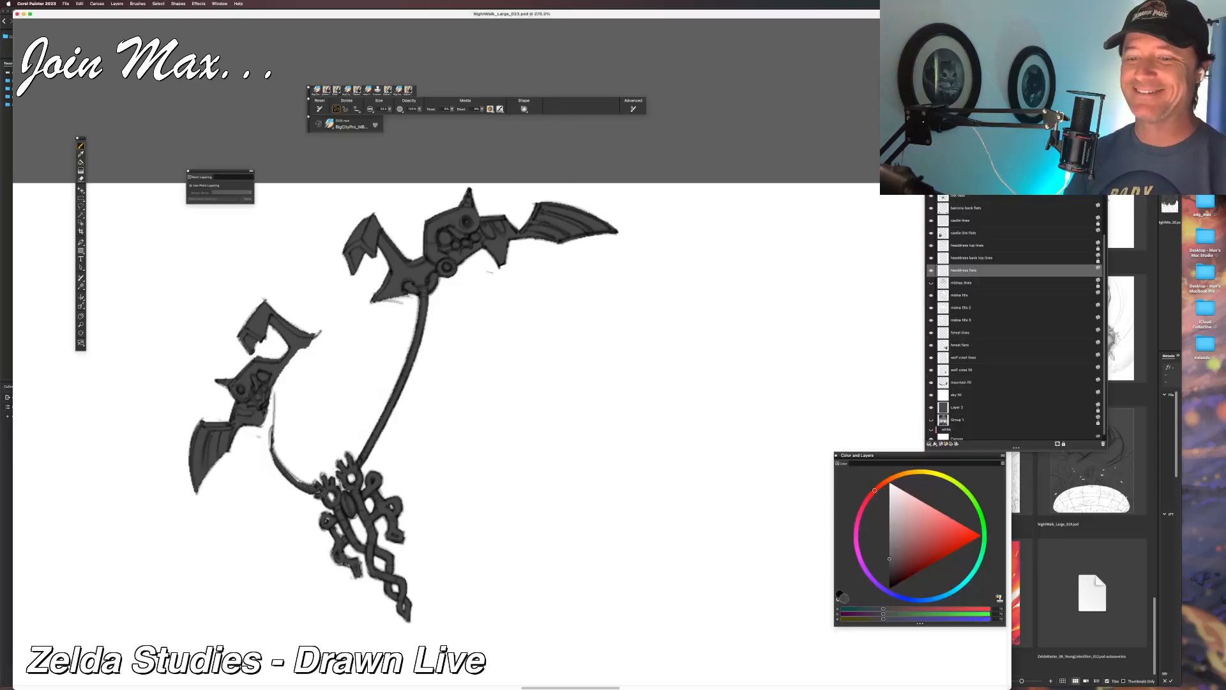
Paint dark grey along the thin left band of the headdress between the lower bat and the forehead ornament.
scroll(512, 255, "down", 3)
left_click_drag(467, 279, 440, 320)
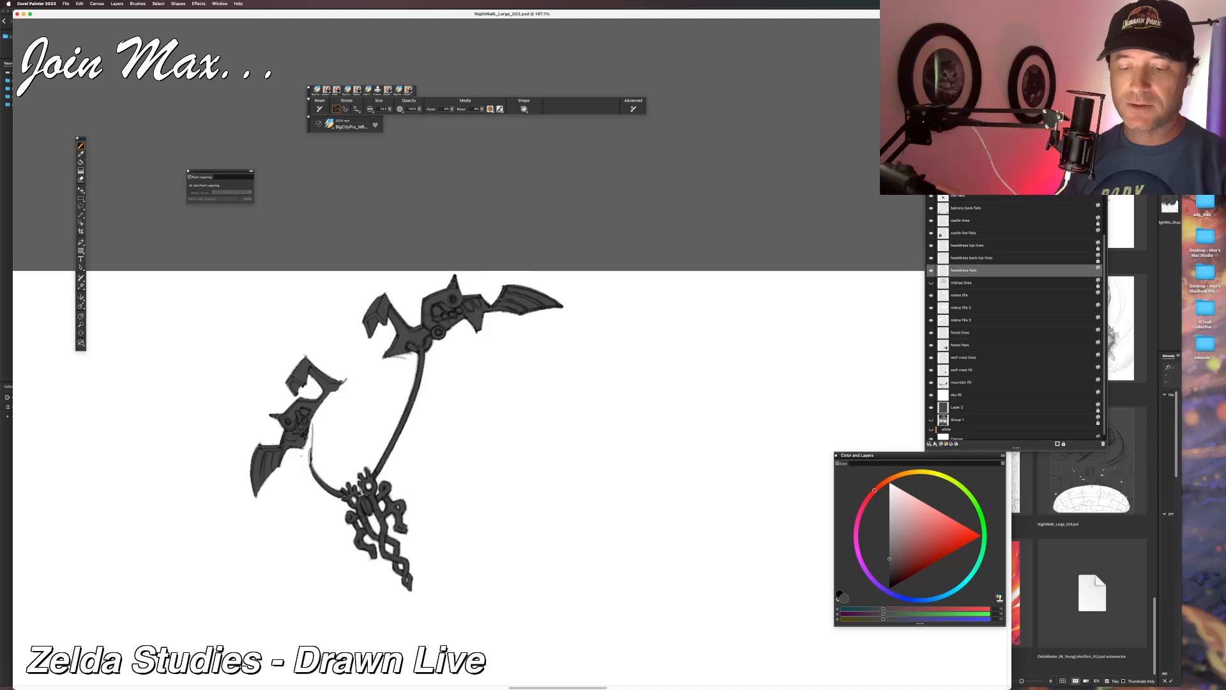
left_click_drag(396, 434, 421, 462)
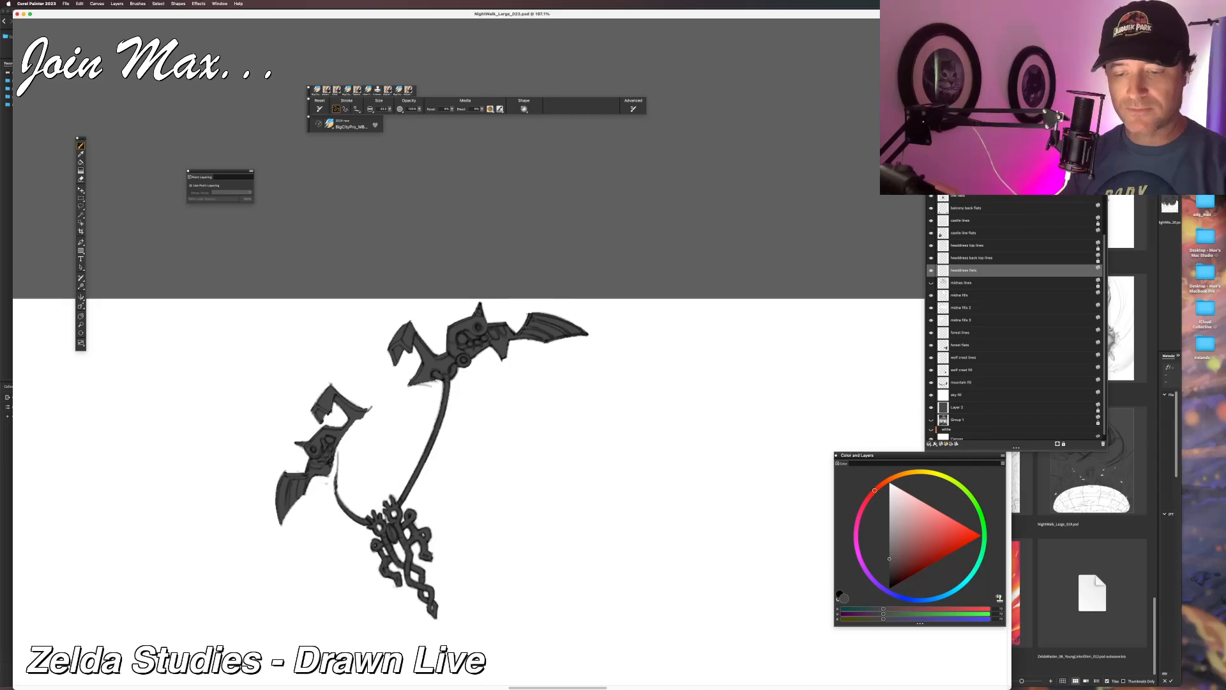
left_click_drag(335, 481, 339, 499)
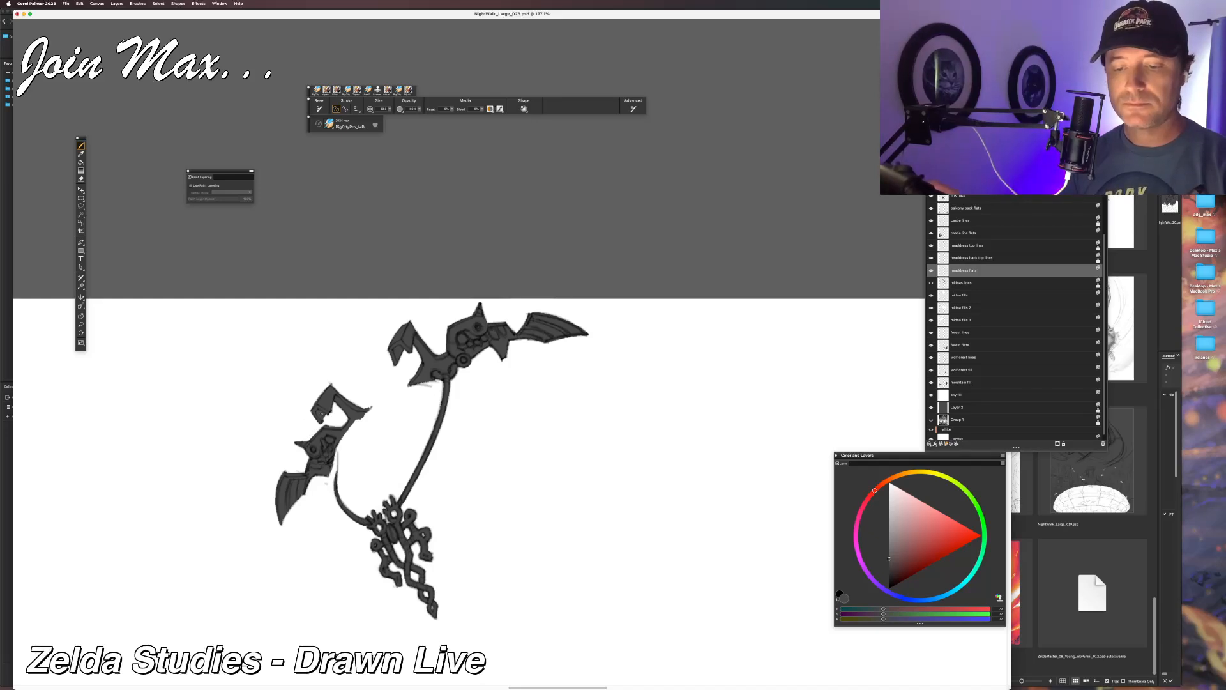
key("super+minus")
key("super+minus")
left_click_drag(339, 534, 301, 523)
key("super+equal")
key("super+equal")
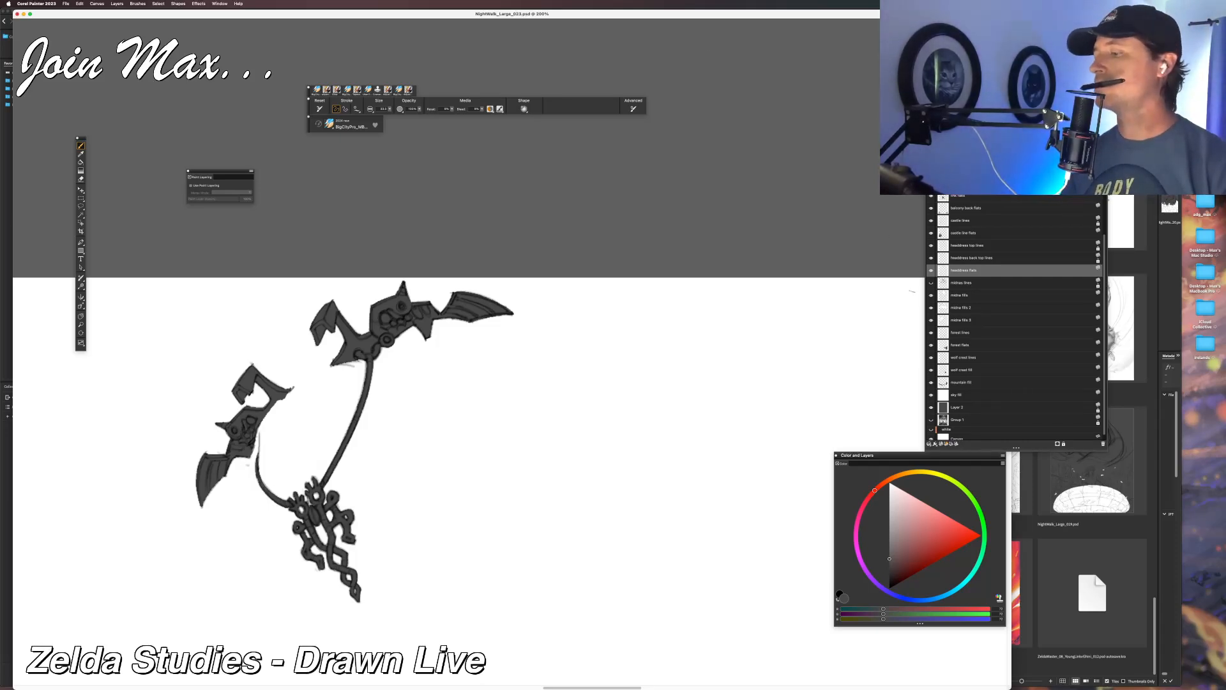
Show the female figure's line art layer directly beneath the headdress flats and bring her head and shoulders into view.
left_click(932, 284)
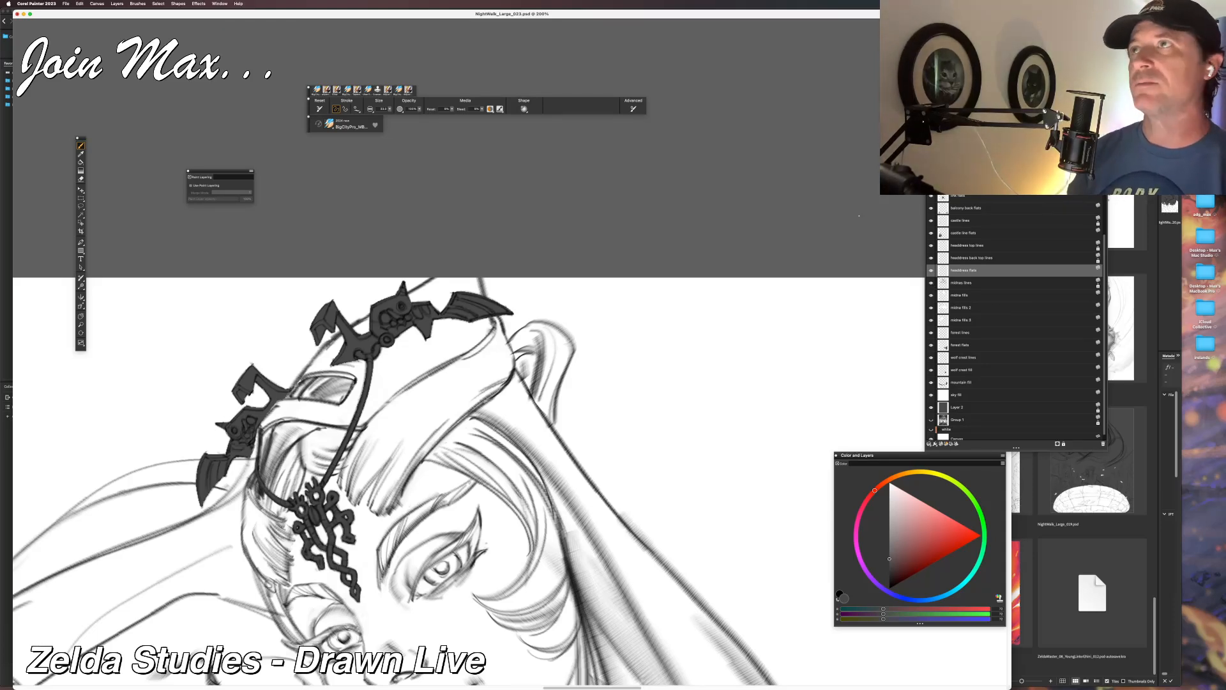
scroll(579, 289, "down", 5)
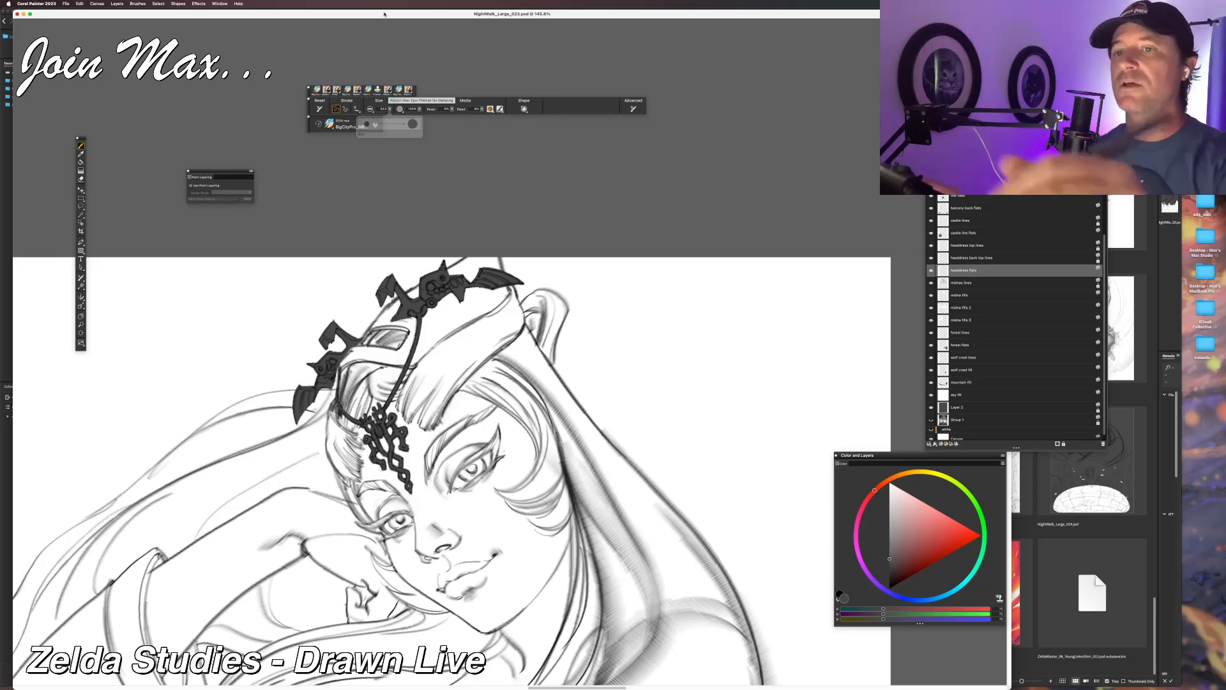
left_click_drag(378, 338, 370, 281)
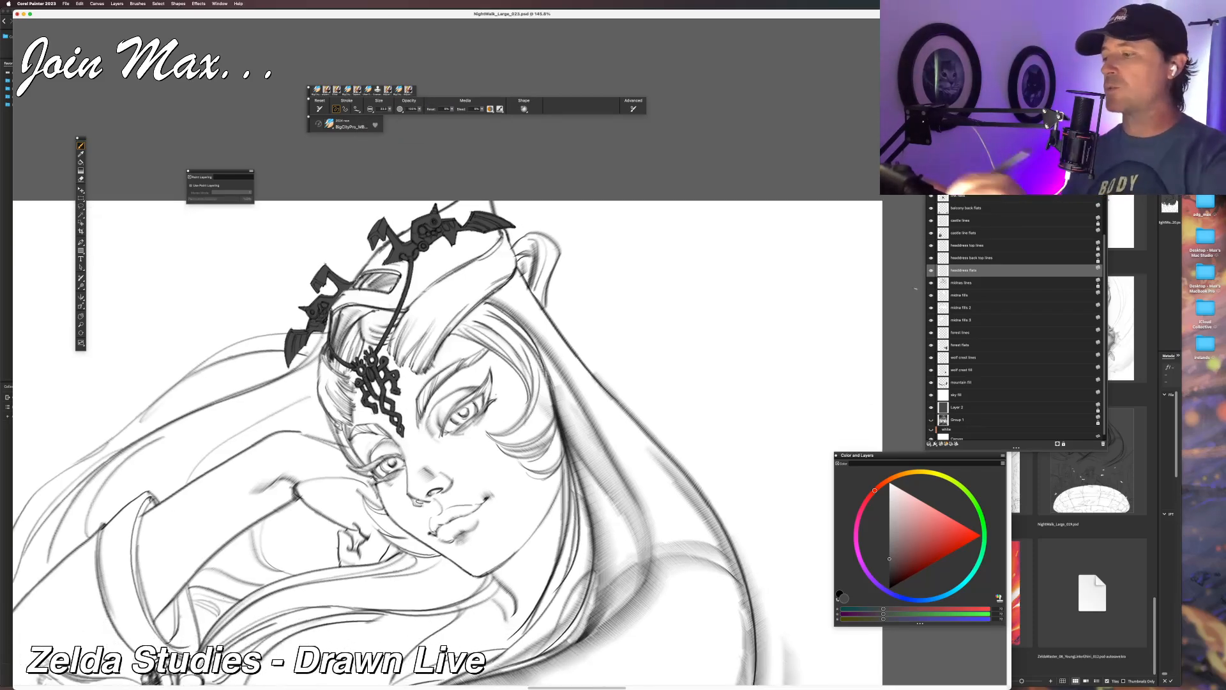
Select the female figure's line art layer and toggle its visibility to check which lines it holds.
left_click(931, 283)
left_click(931, 283)
left_click(934, 285)
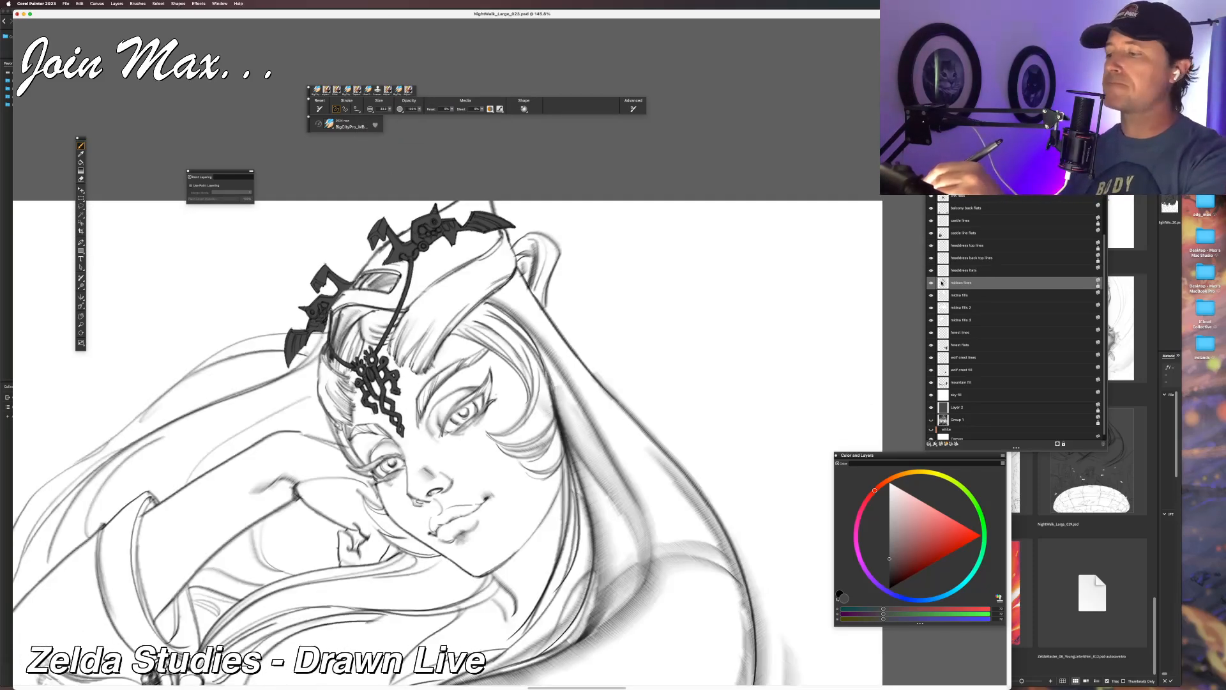
left_click(932, 284)
left_click(931, 284)
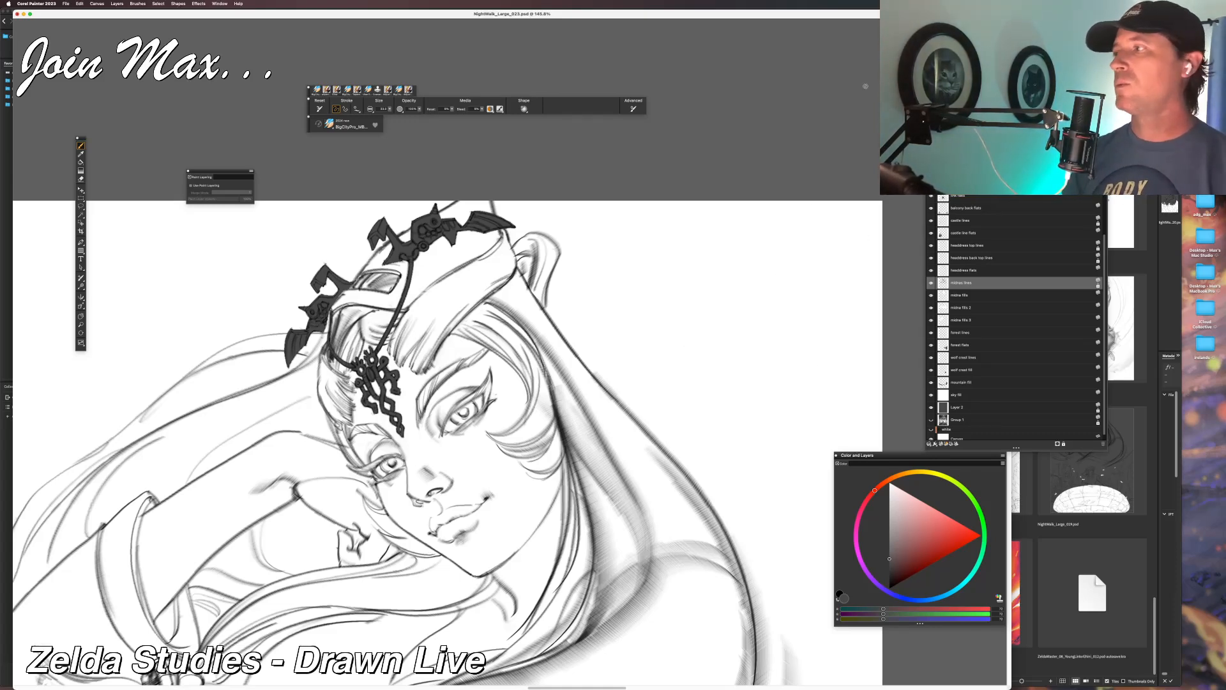
left_click(1203, 4)
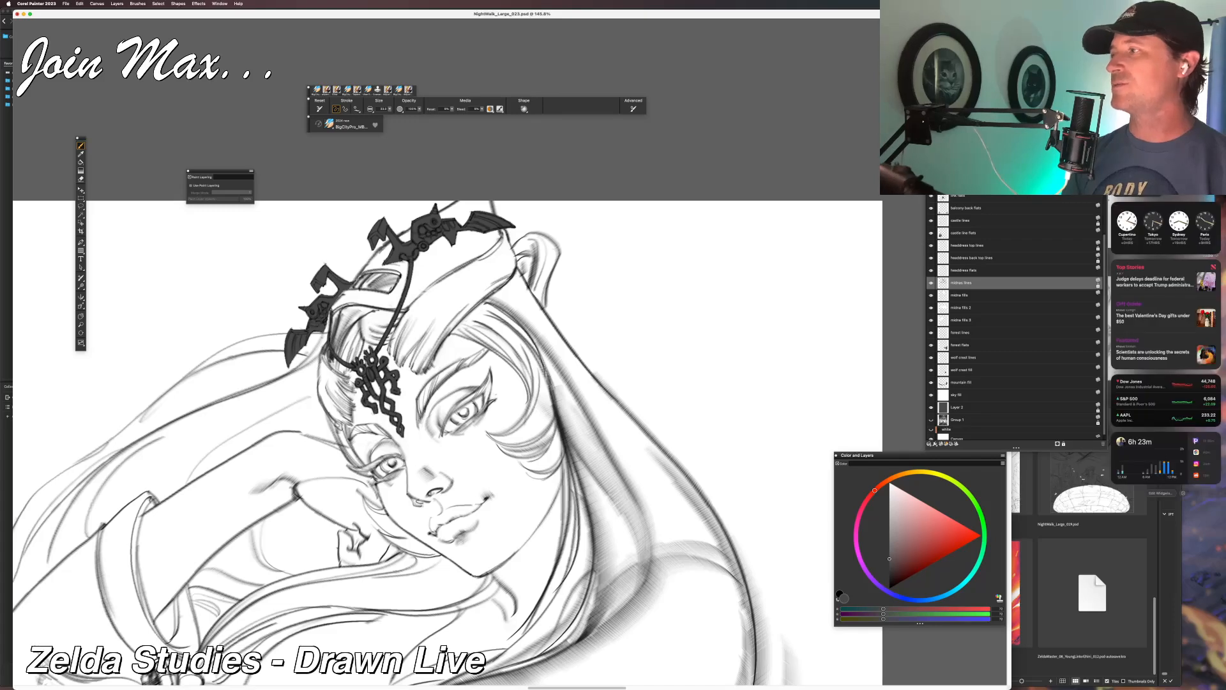
left_click(1203, 4)
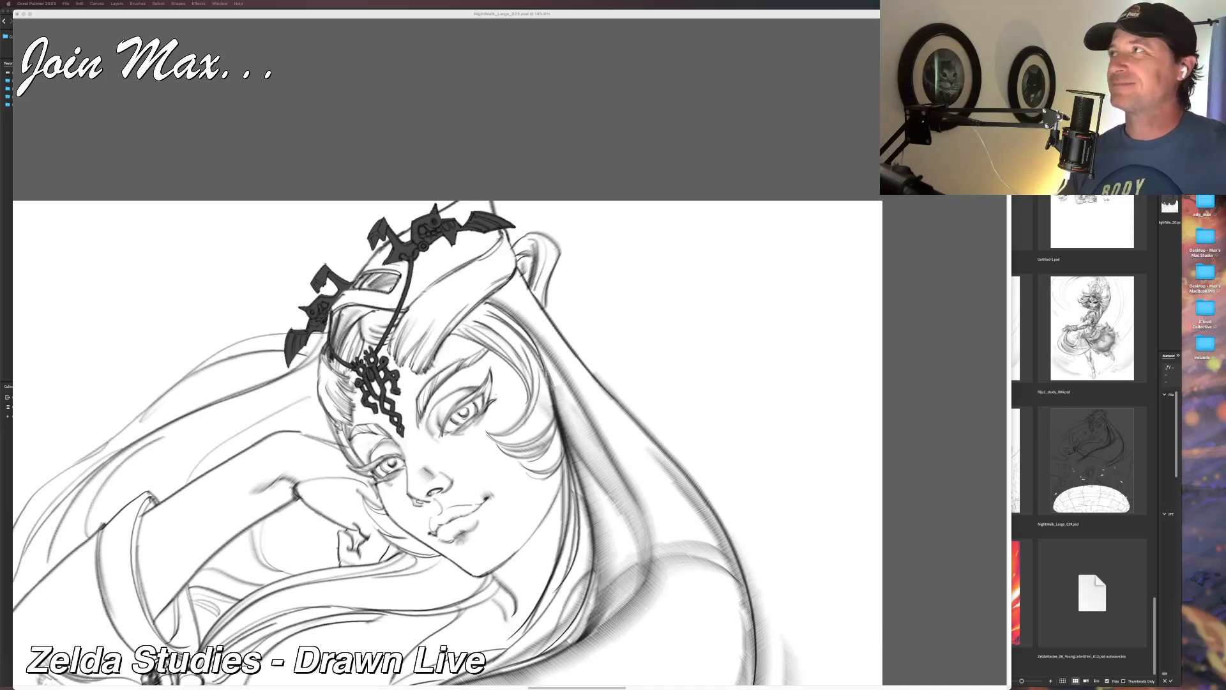
left_click(533, 22)
scroll(570, 276, "down", 1)
left_click_drag(577, 317, 604, 266)
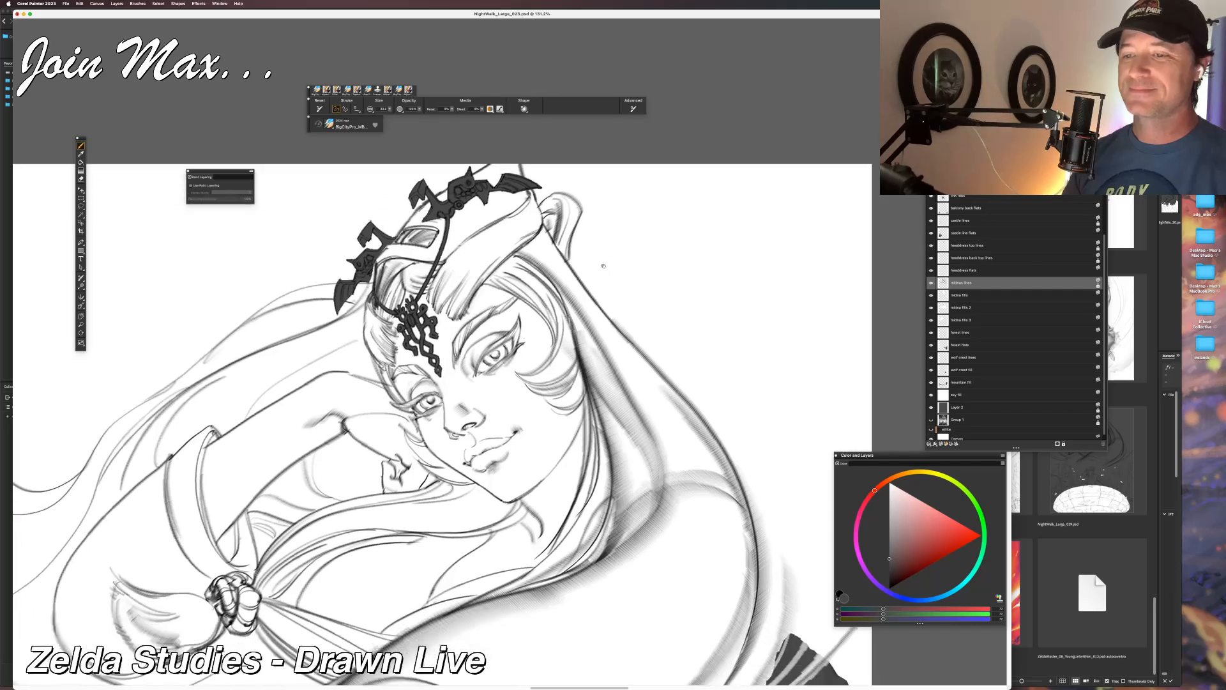
scroll(603, 266, "up", 2)
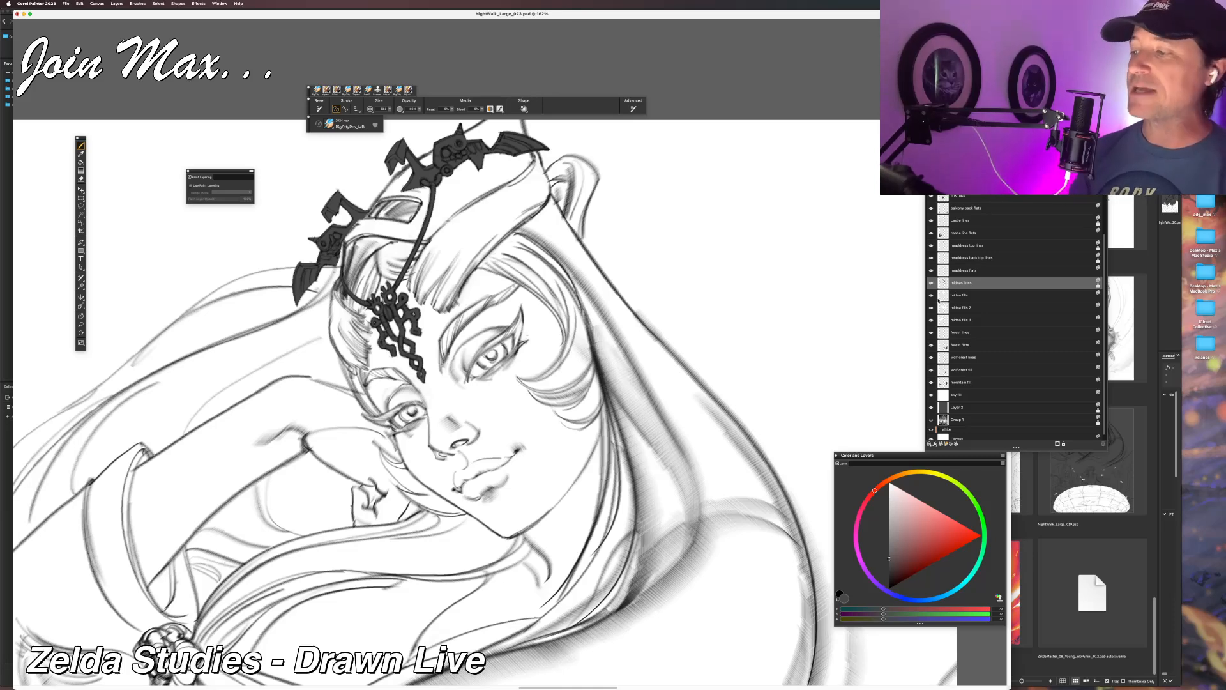
Fill the figure's face, front hair and neck with dark grey on the first fill layer beneath her line art.
left_click(967, 298)
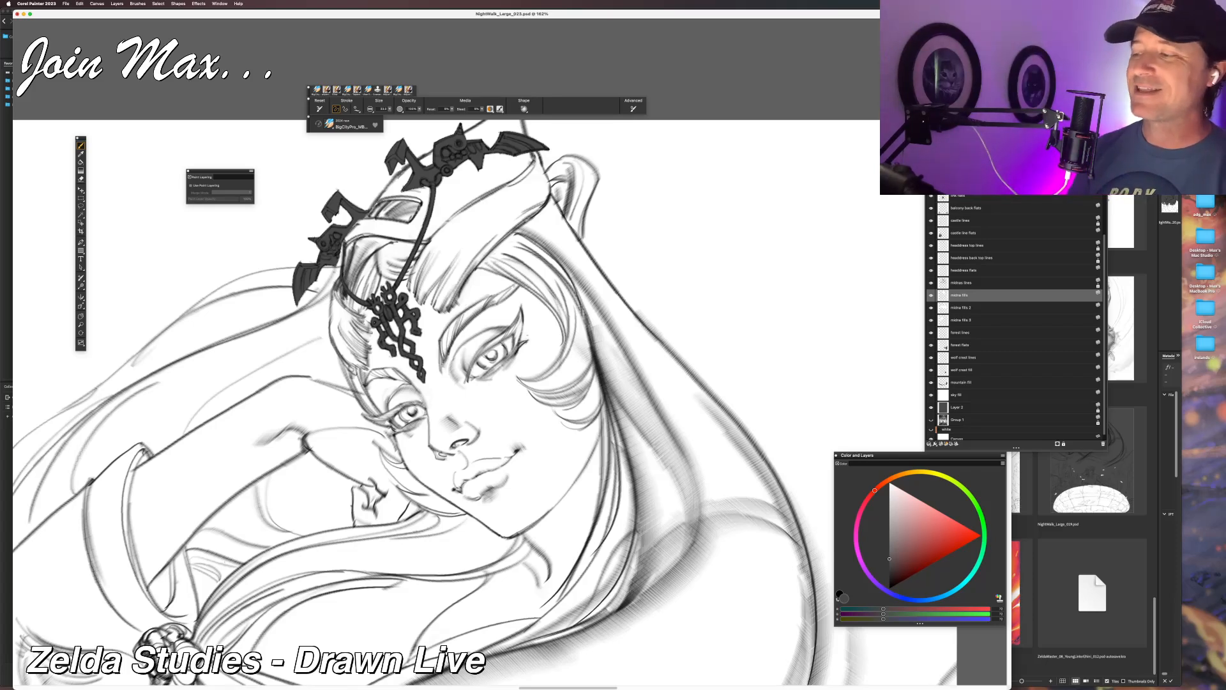
key("super+z")
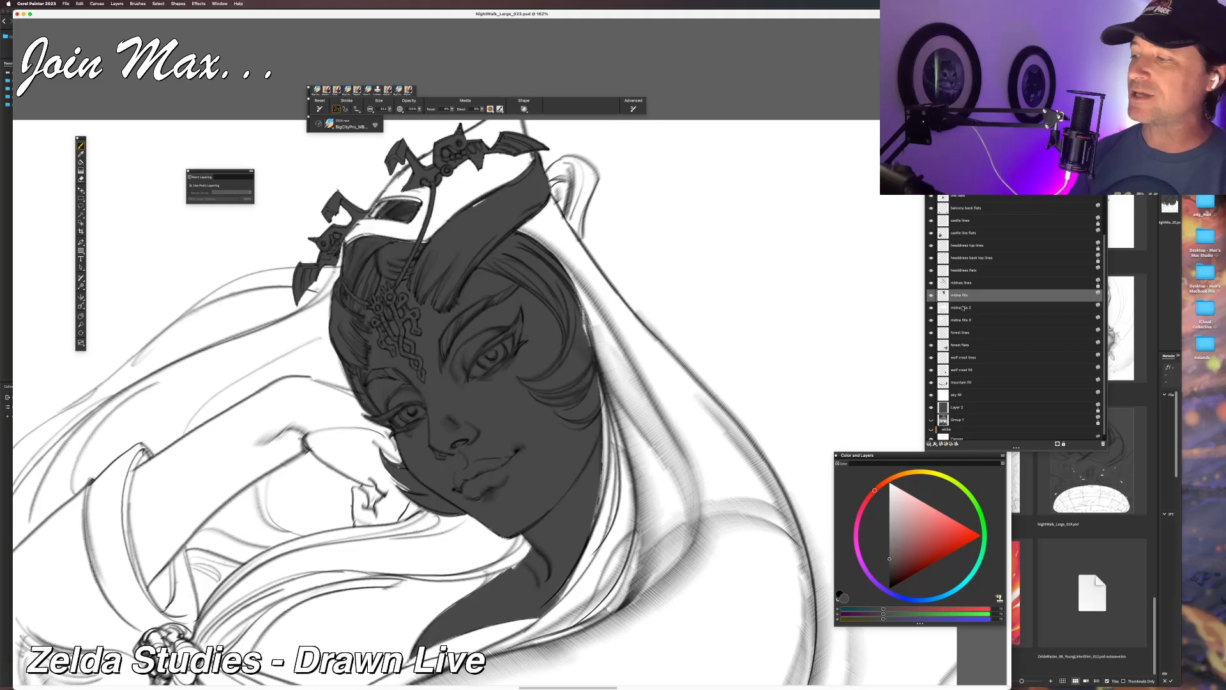
Duplicate the face and neck fill layer repeatedly and merge all the copies back into it, checking it by toggling its visibility.
key("super+z")
key("super+z")
key("super+z")
key("super+z")
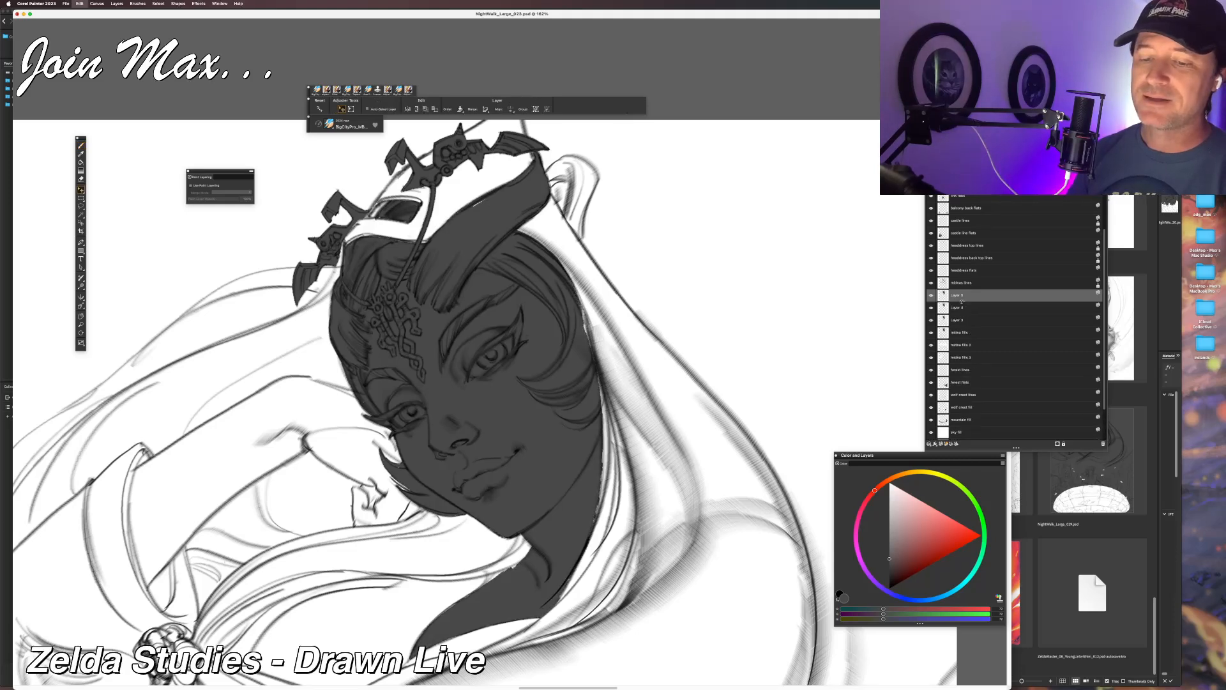
key("super+z")
key("super+z")
key("super+z")
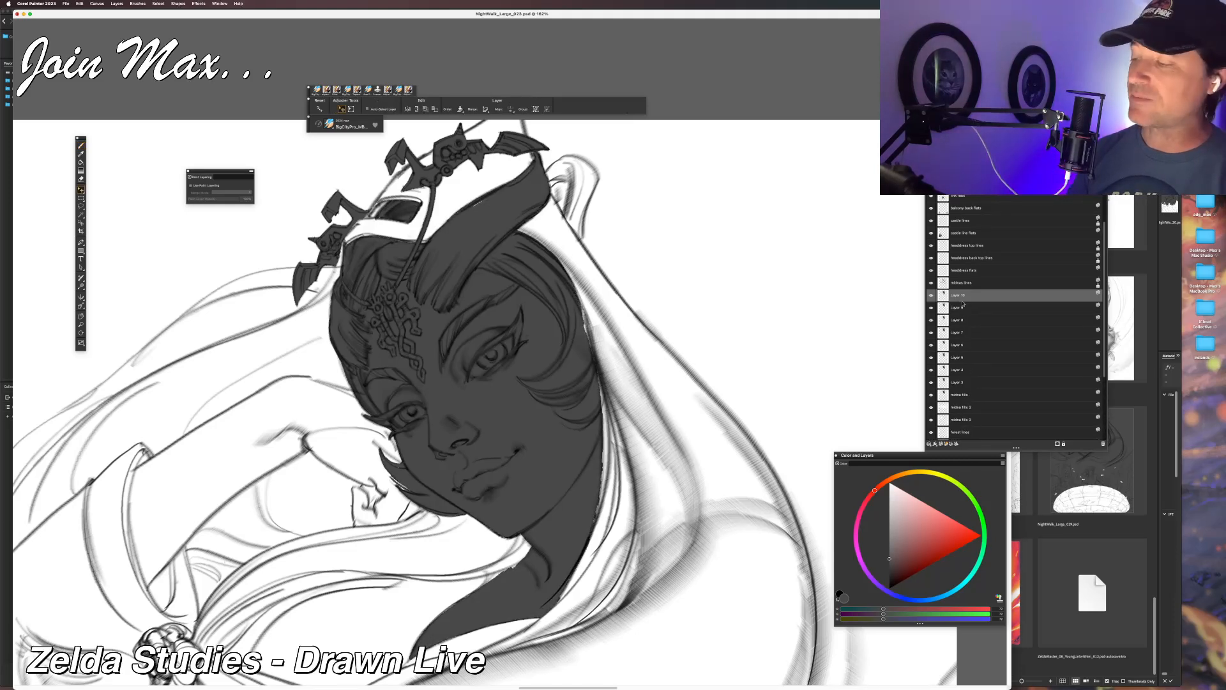
left_click(964, 396, "shift")
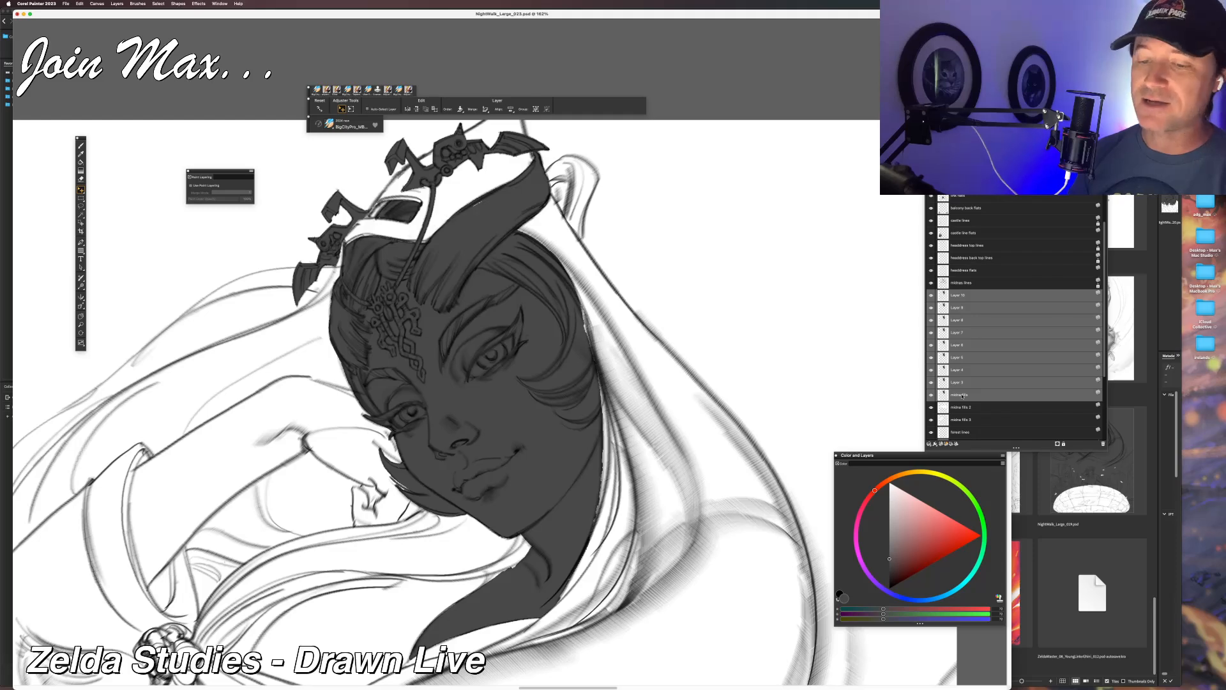
key("super+e")
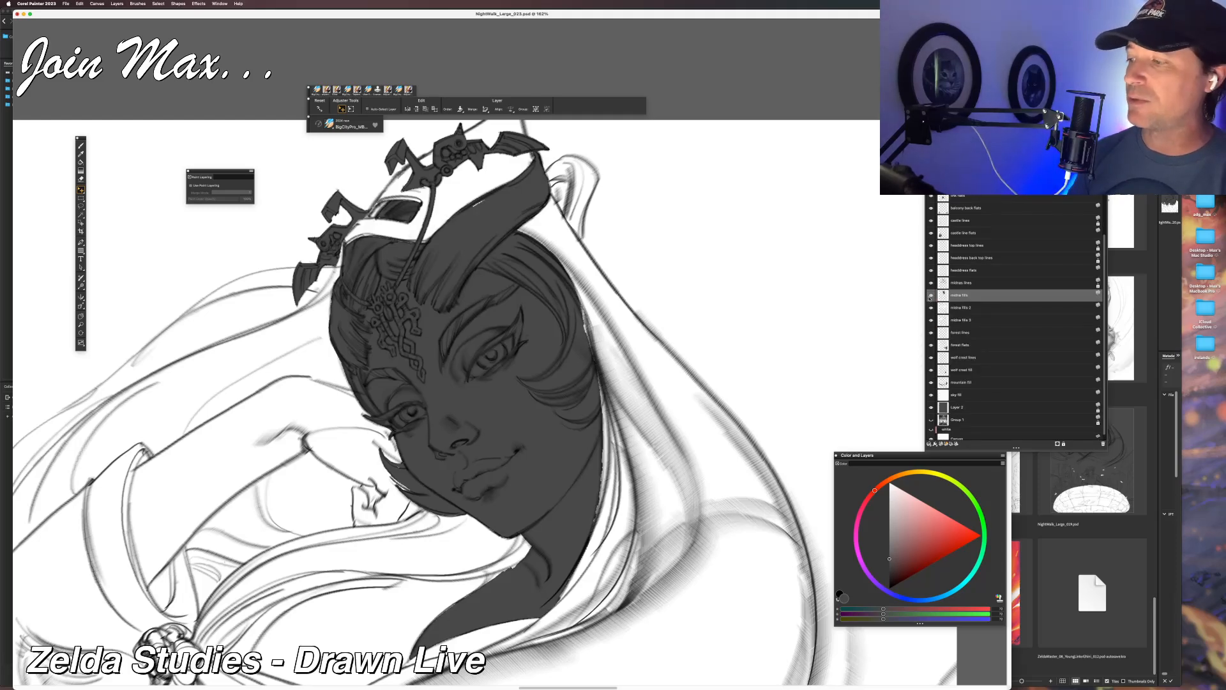
left_click(930, 296)
left_click(931, 296)
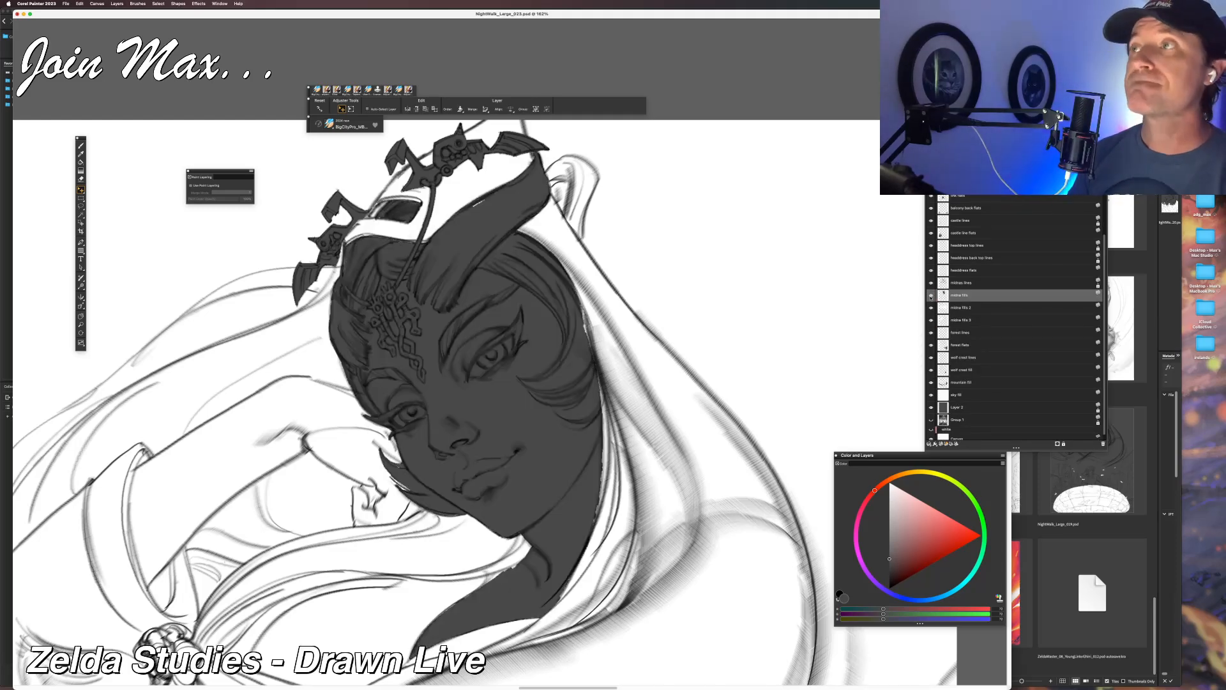
Touch up the dark grey fill with the brush along the hair tips between cheek and hand, undoing one stroke near the neckline.
left_click_drag(733, 318, 683, 351)
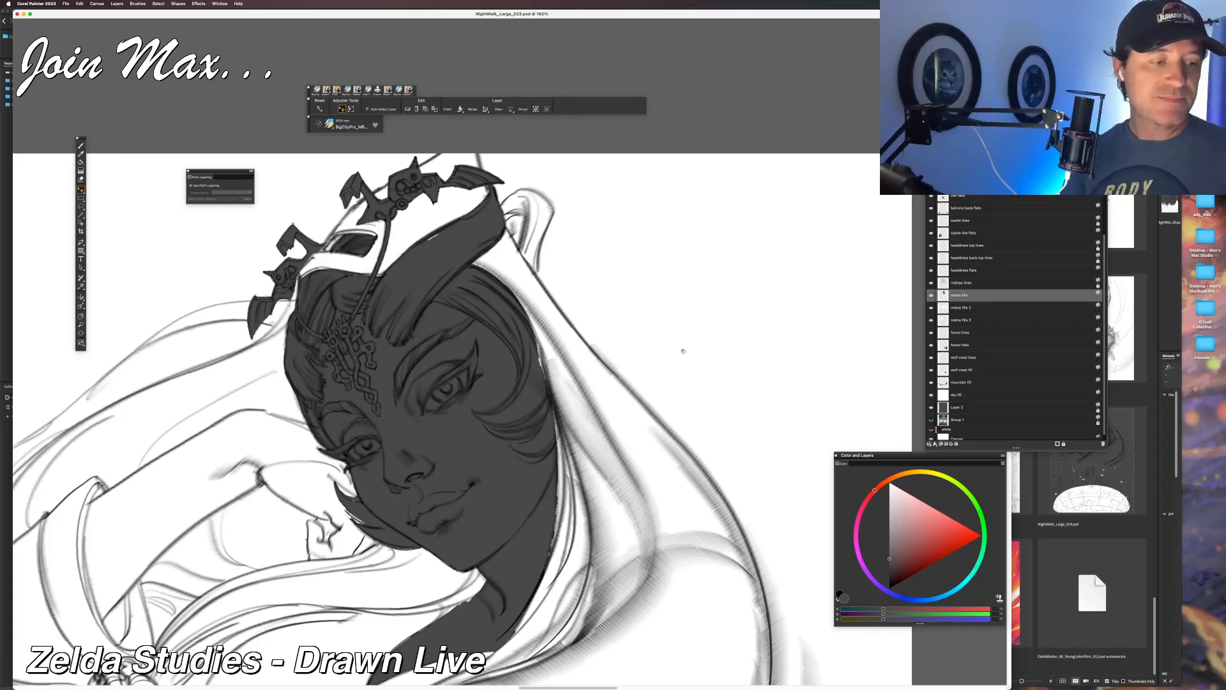
key("b")
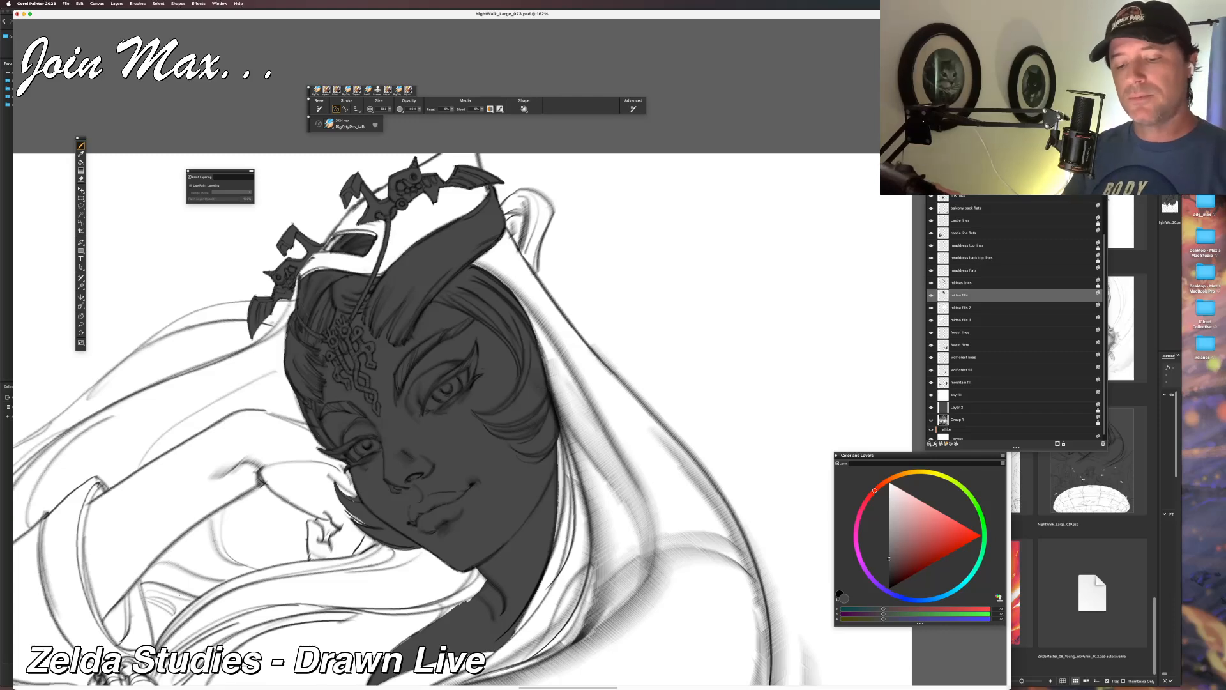
left_click_drag(340, 507, 359, 524)
left_click_drag(336, 484, 345, 495)
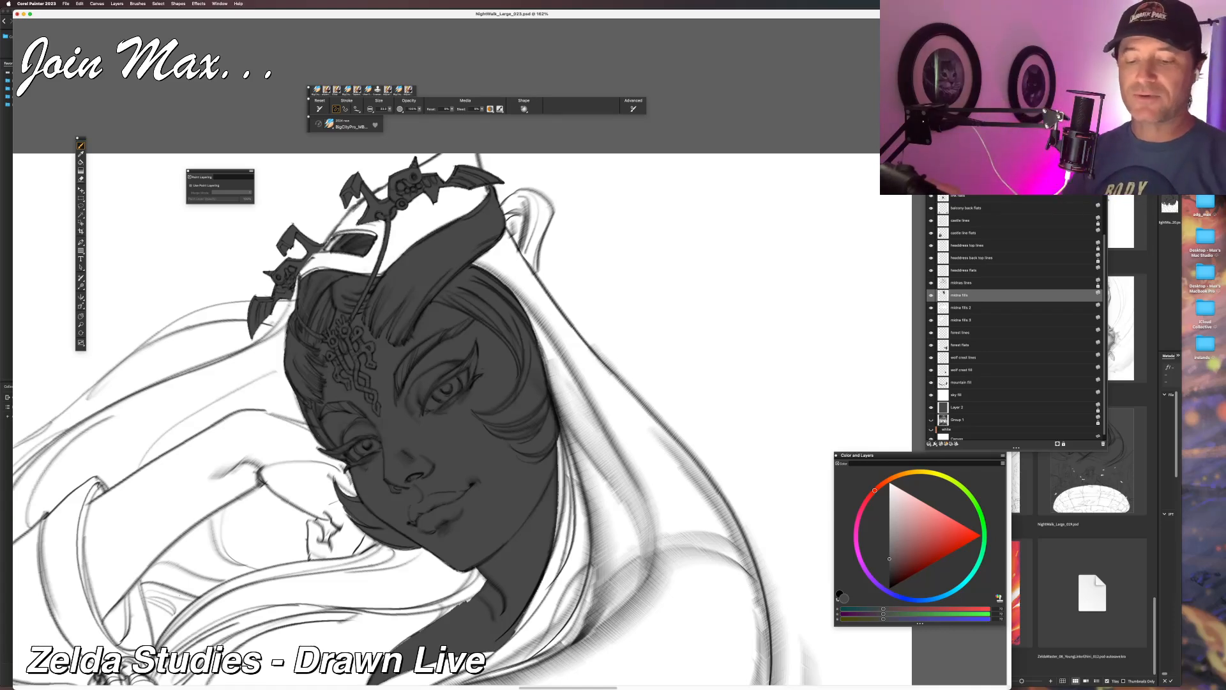
left_click_drag(402, 545, 346, 509)
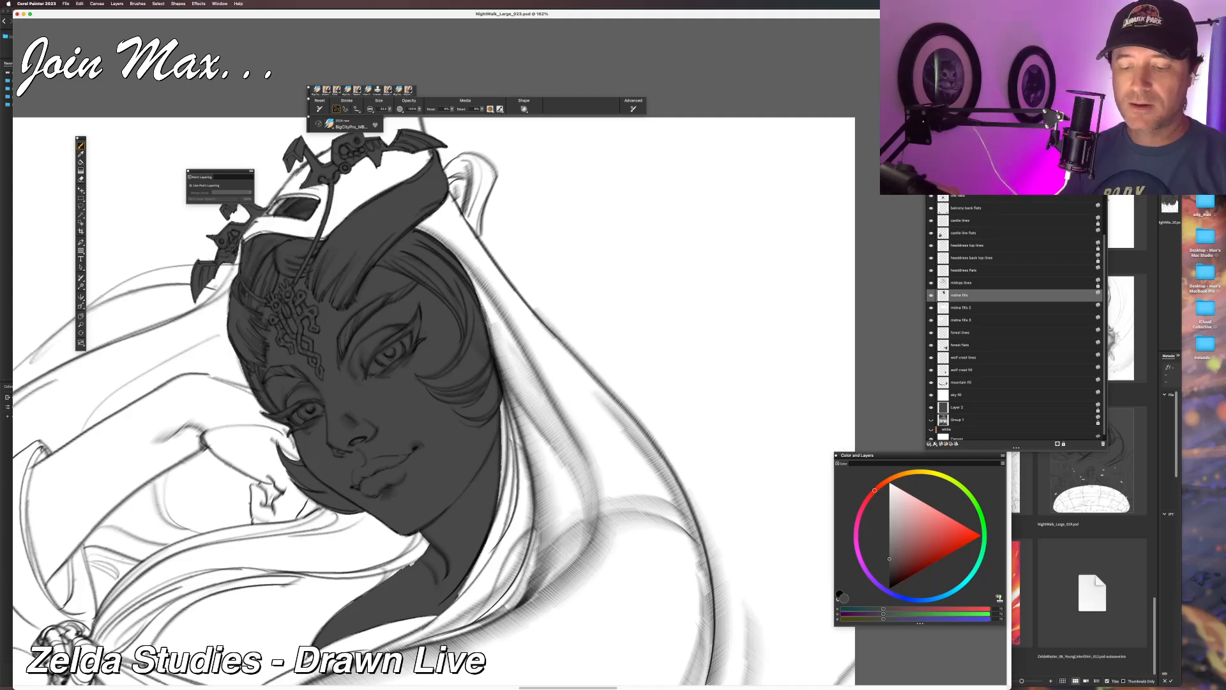
left_click_drag(389, 499, 455, 456)
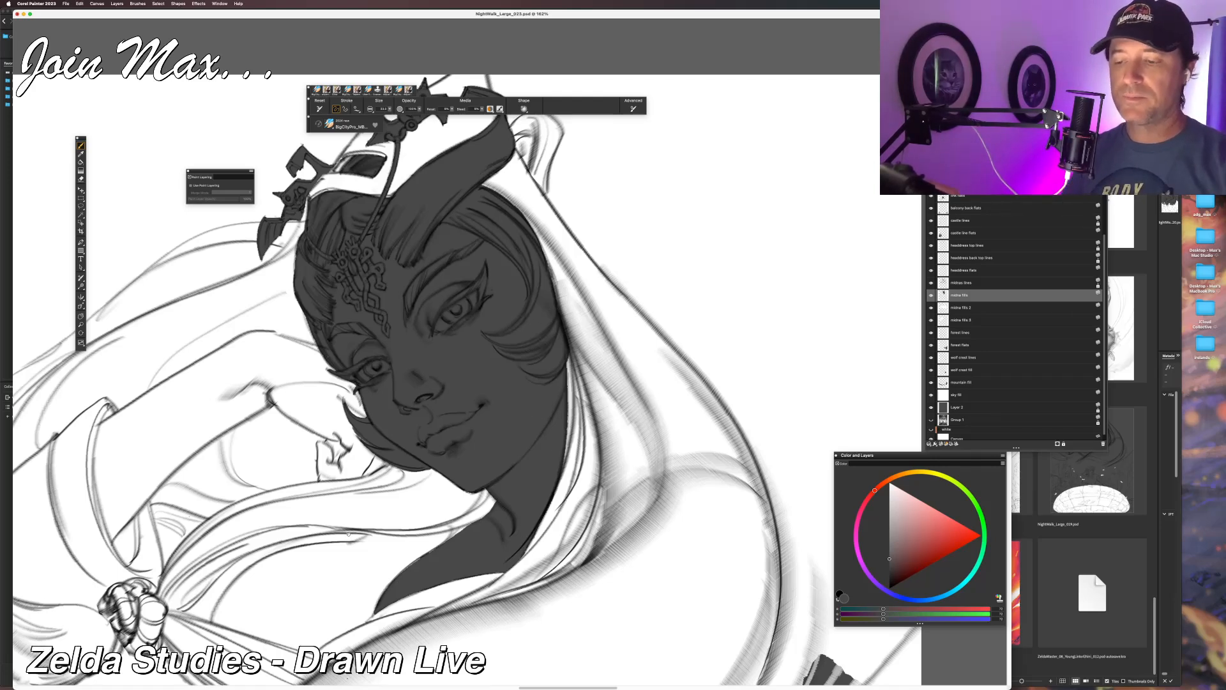
left_click_drag(350, 508, 331, 542)
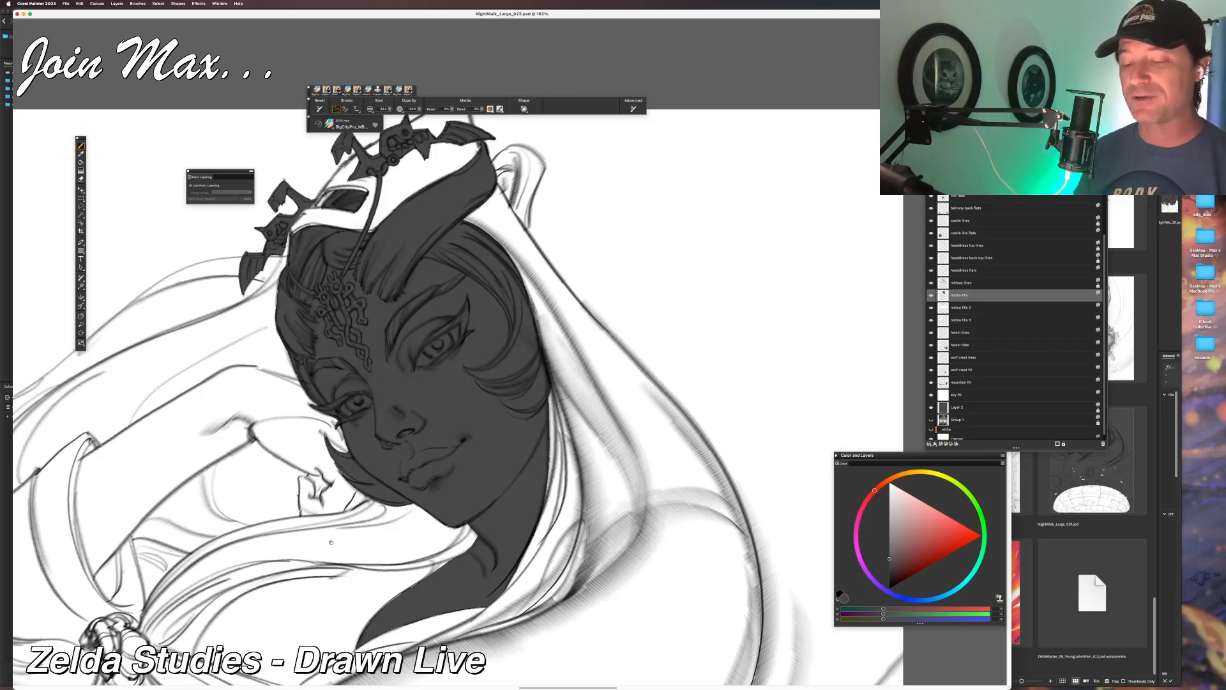
left_click_drag(345, 550, 369, 468)
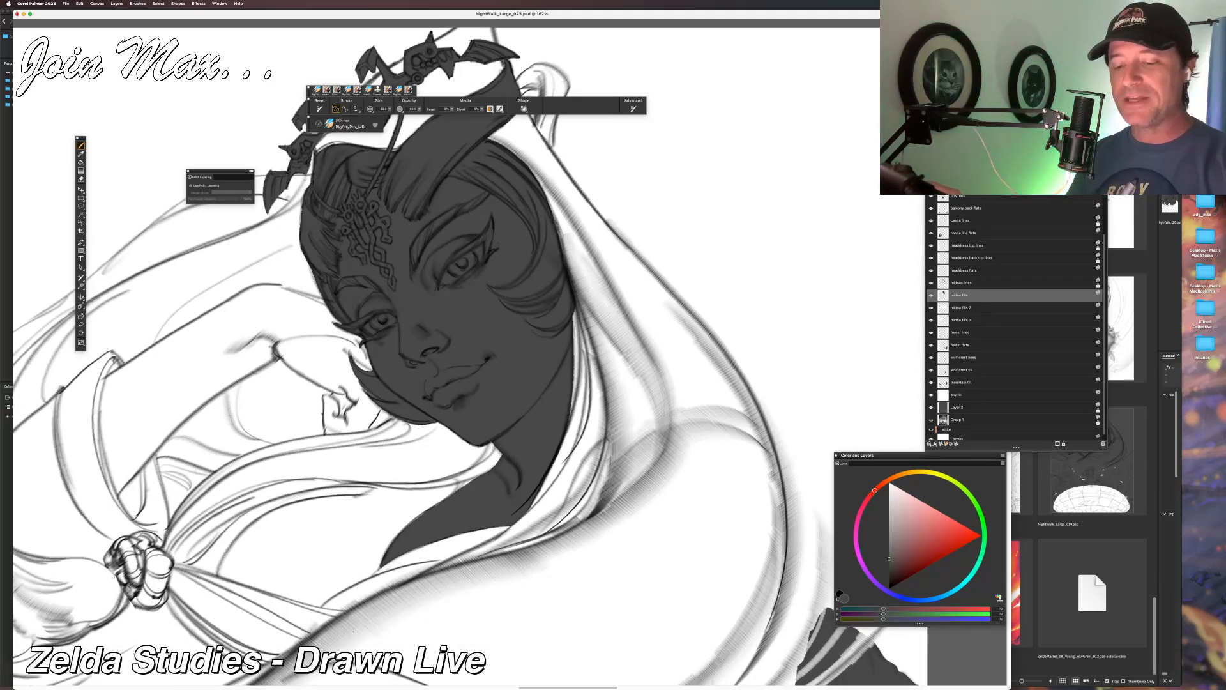
left_click_drag(406, 527, 423, 514)
key("super+z")
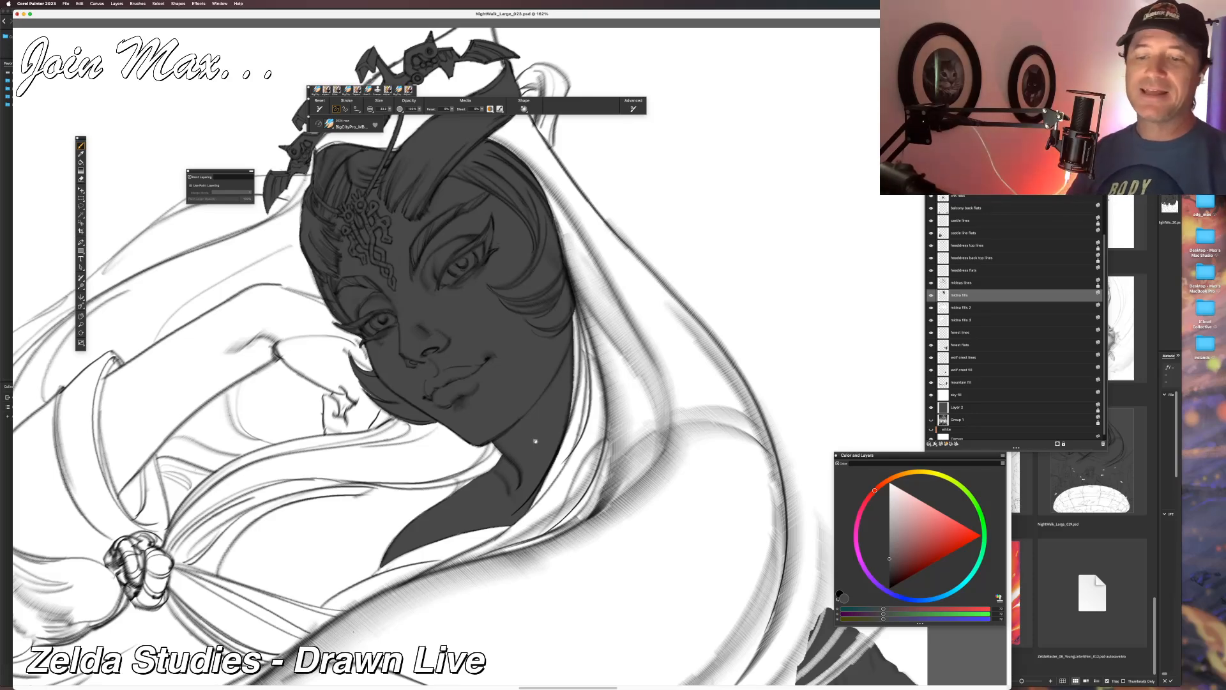
Examine the edges of the face, hair and neck fill from the headdress down to the shoulders.
left_click_drag(281, 498, 258, 633)
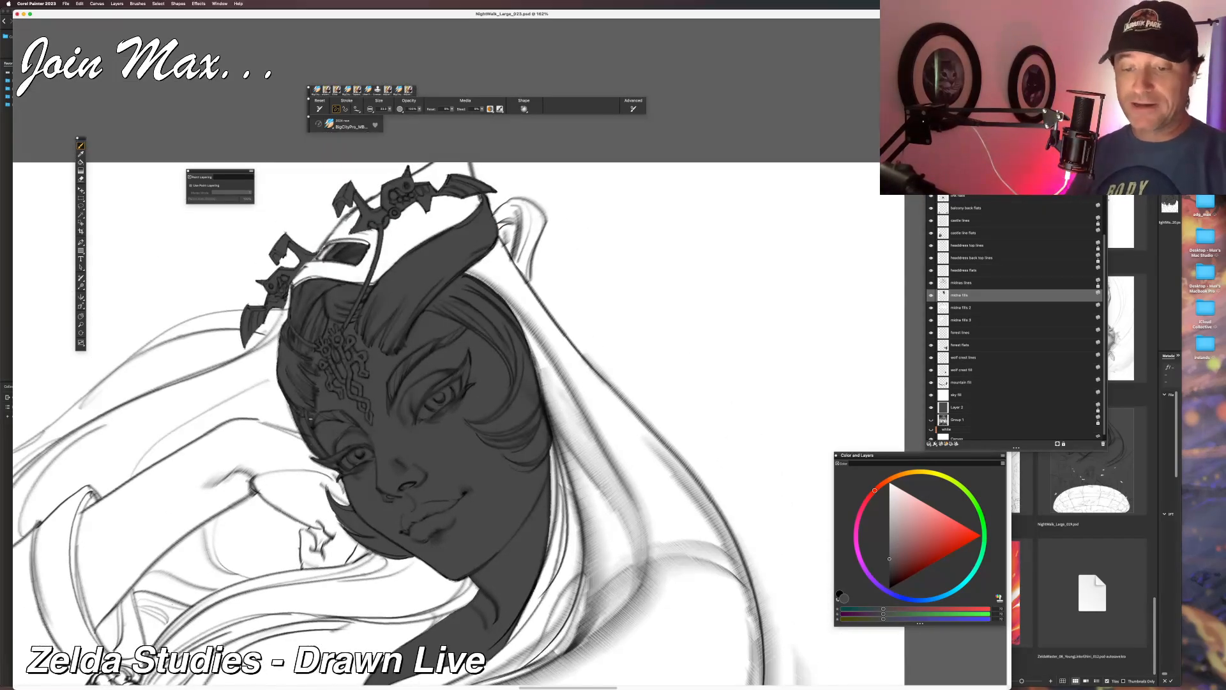
mouse_move(327, 398)
left_mouse_down()
mouse_move(380, 504)
mouse_move(361, 545)
left_mouse_up()
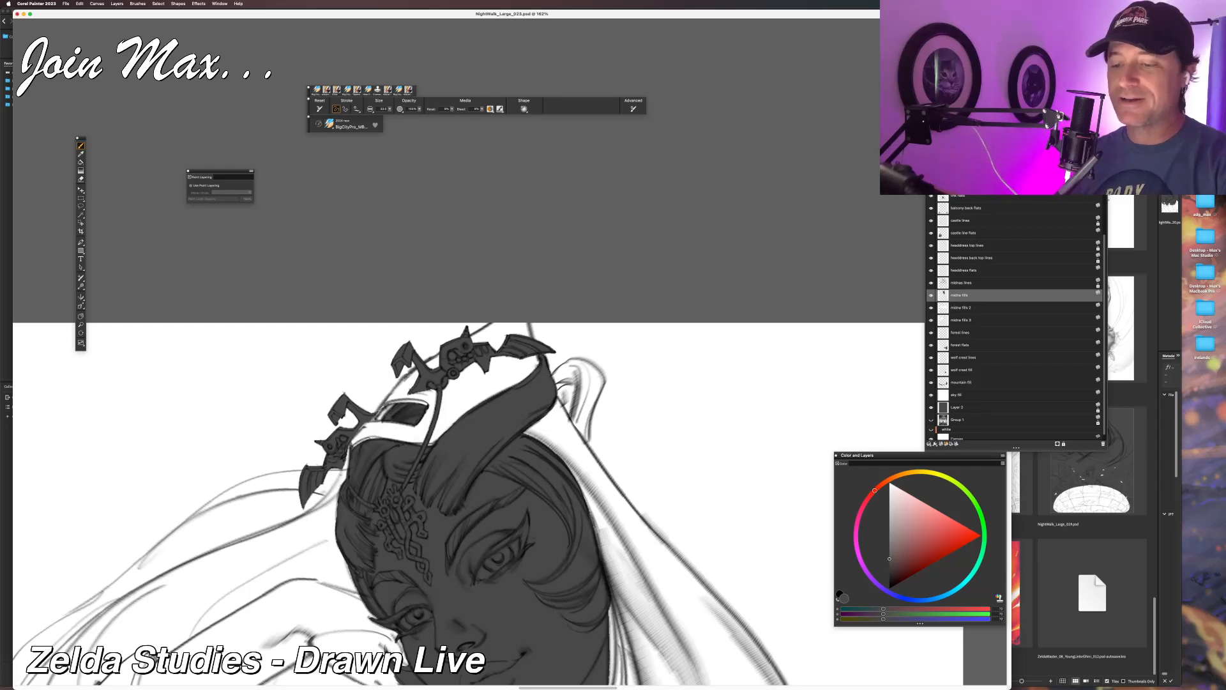
left_click_drag(257, 502, 276, 373)
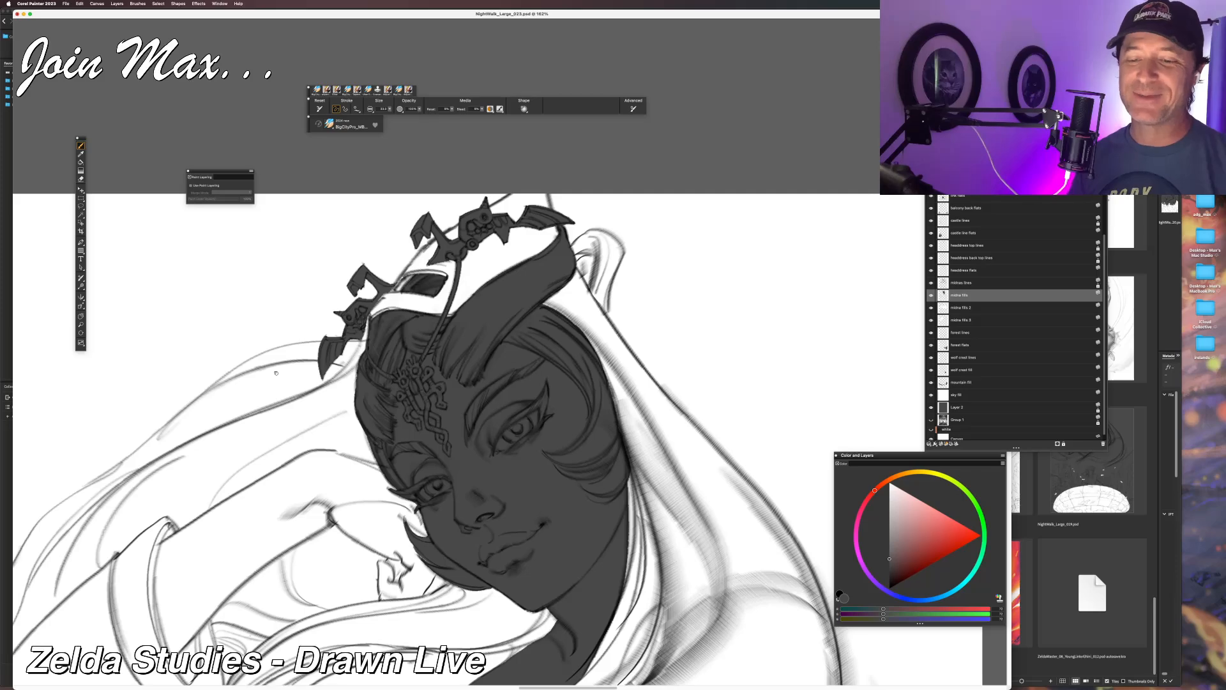
scroll(368, 373, "down", 3)
left_click_drag(395, 485, 456, 389)
scroll(473, 439, "down", 1)
left_click_drag(473, 438, 377, 452)
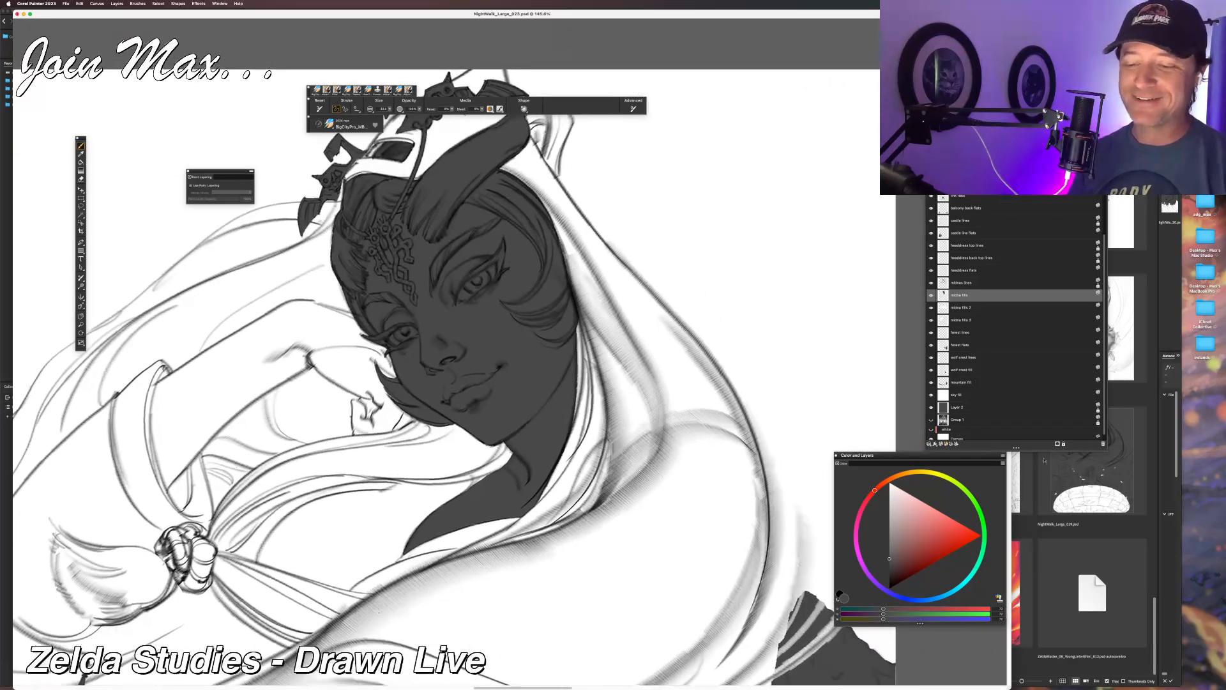
Fill the figure's remaining hair, arms and body with dark grey on the second fill layer, toggling its visibility to check coverage.
left_click(932, 308)
left_click(932, 309)
left_click_drag(789, 355, 738, 359)
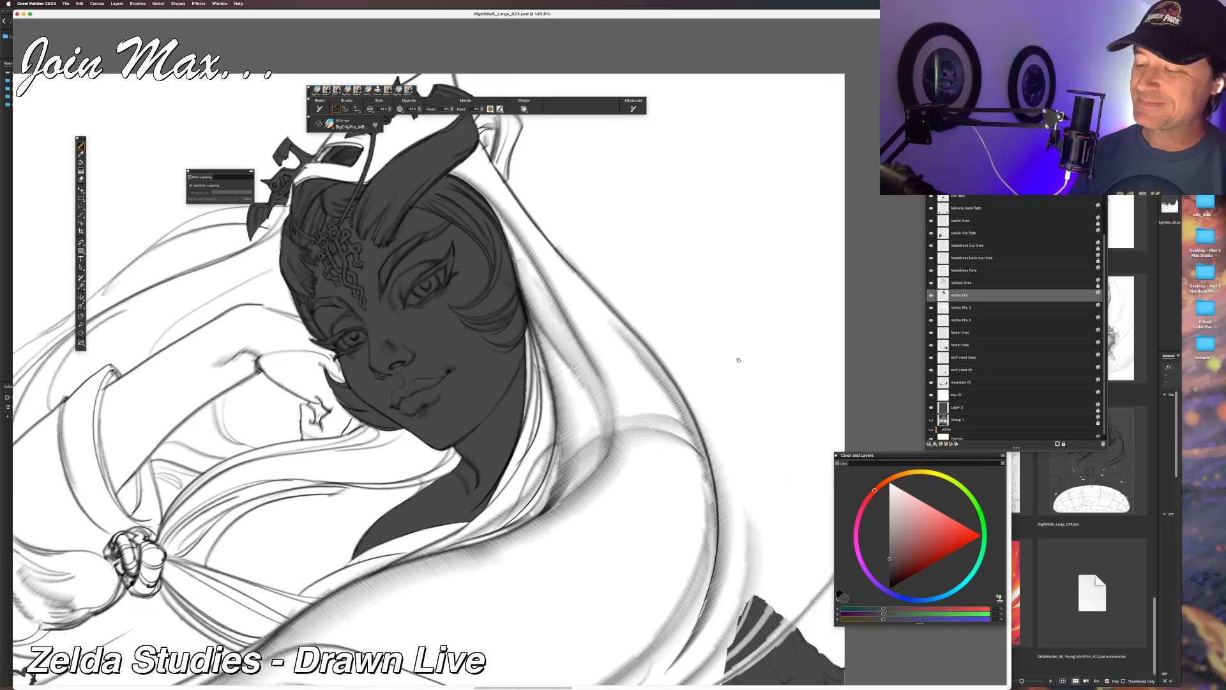
left_click(968, 308)
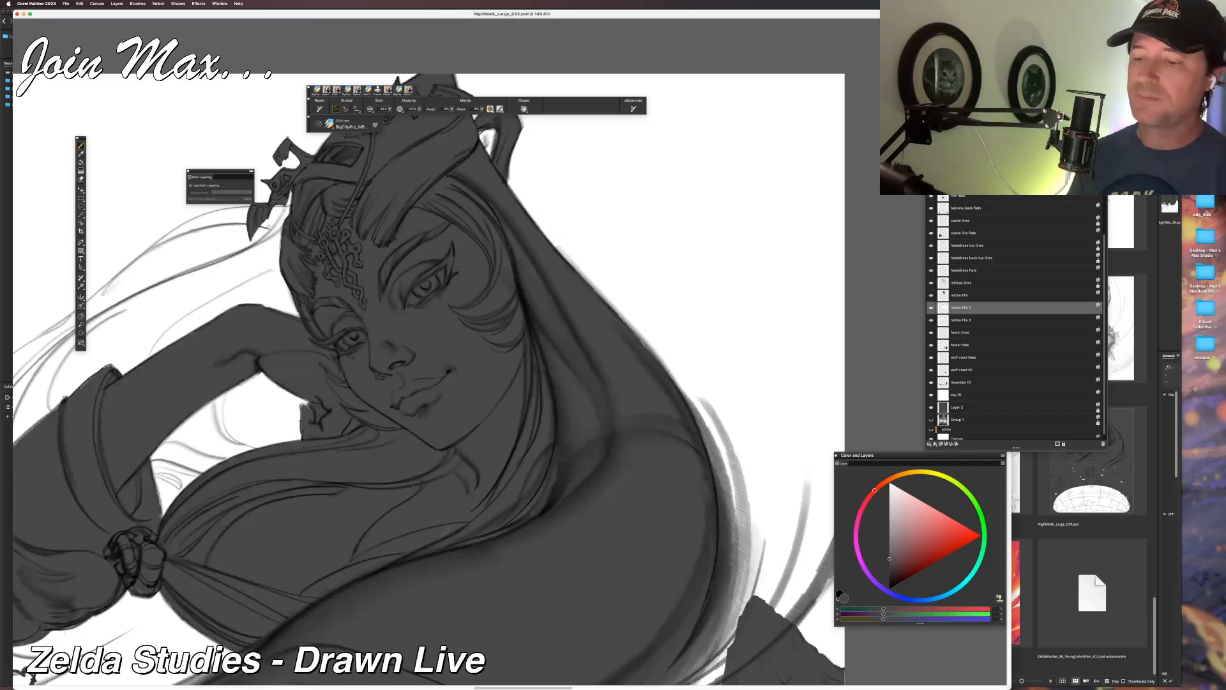
scroll(508, 353, "down", 3)
scroll(541, 545, "down", 2)
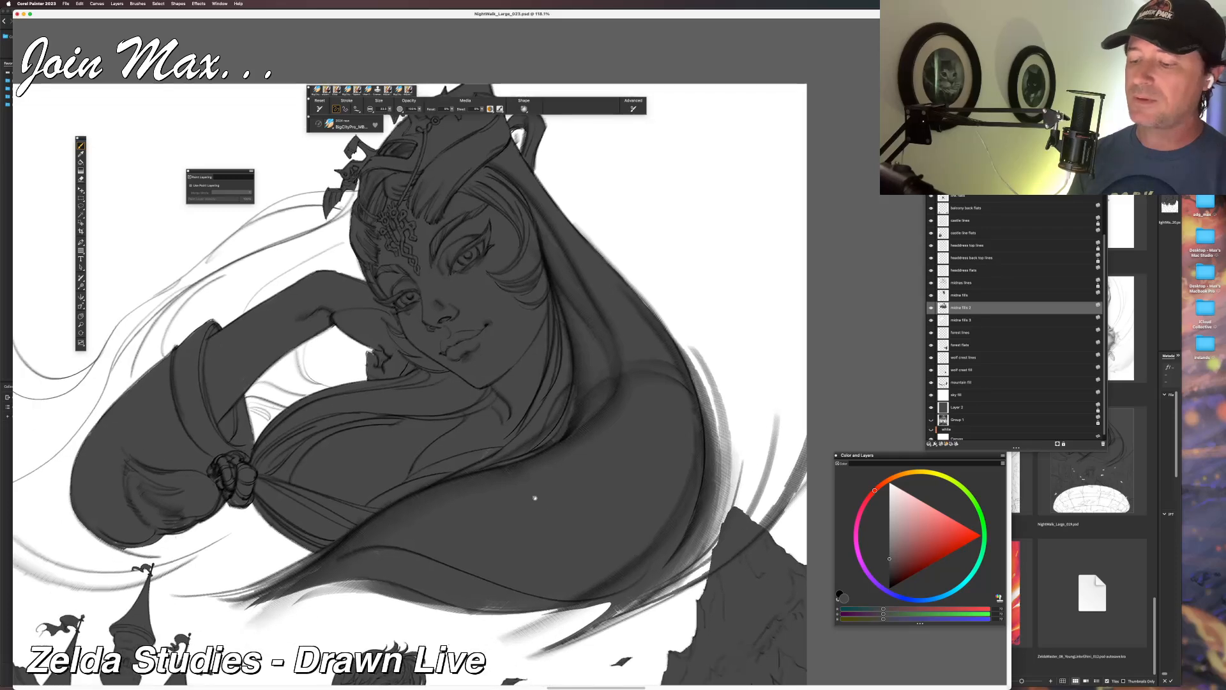
scroll(503, 517, "up", 2)
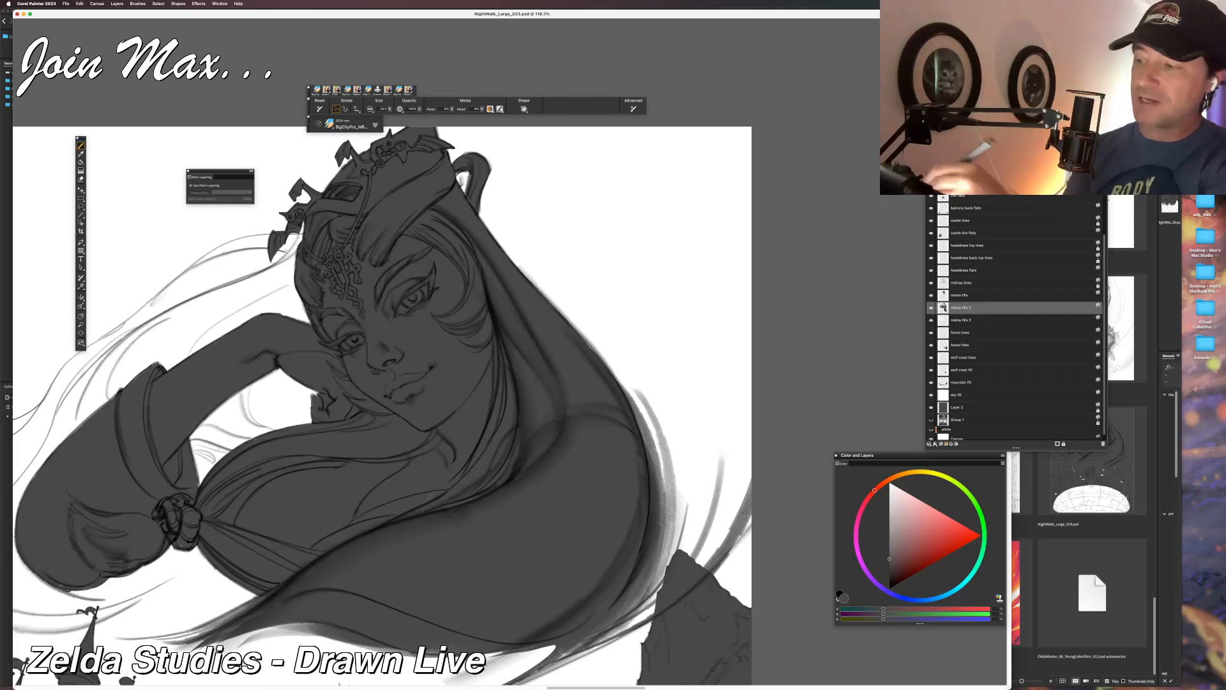
left_click(932, 307)
left_click(931, 308)
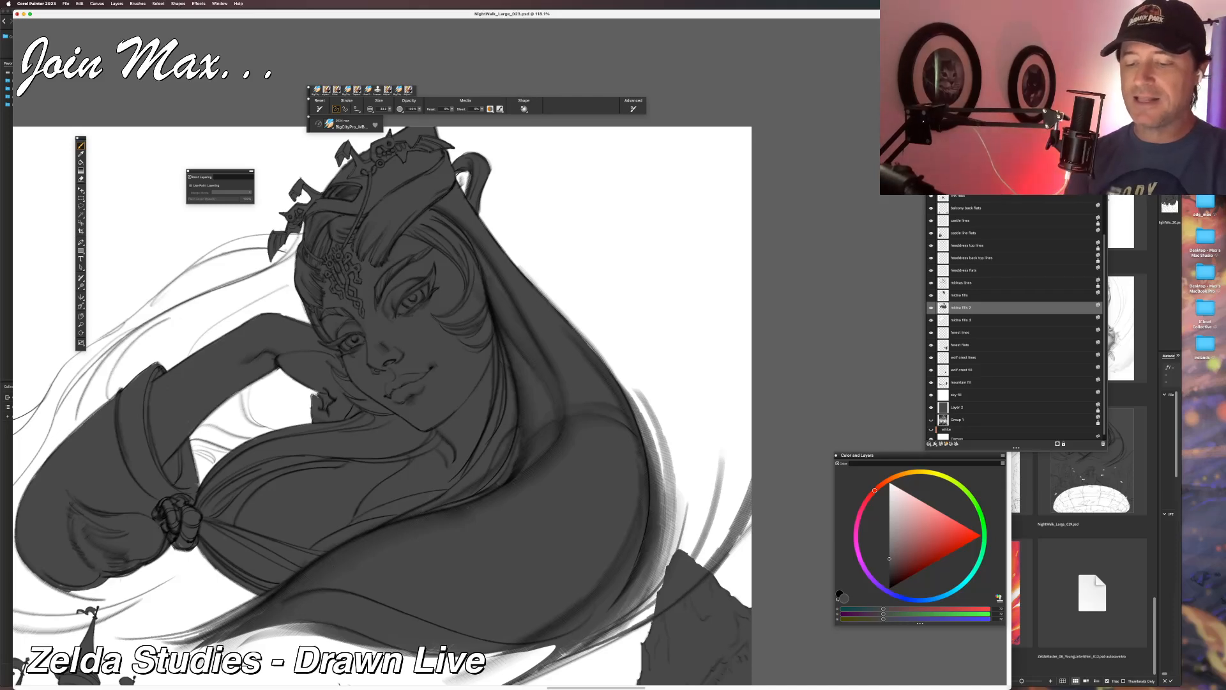
Inspect the new body and hair fill around the headdress, its back loop and the raised arm for gaps.
left_click_drag(446, 437, 384, 571)
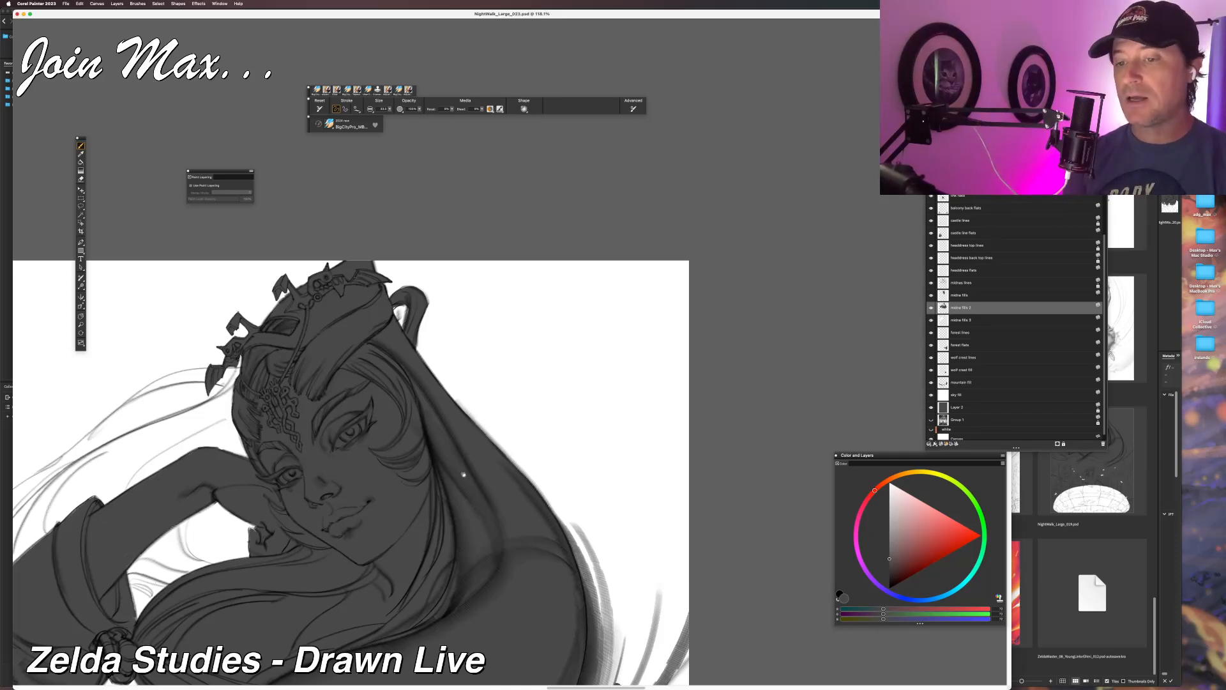
left_click_drag(482, 518, 555, 594)
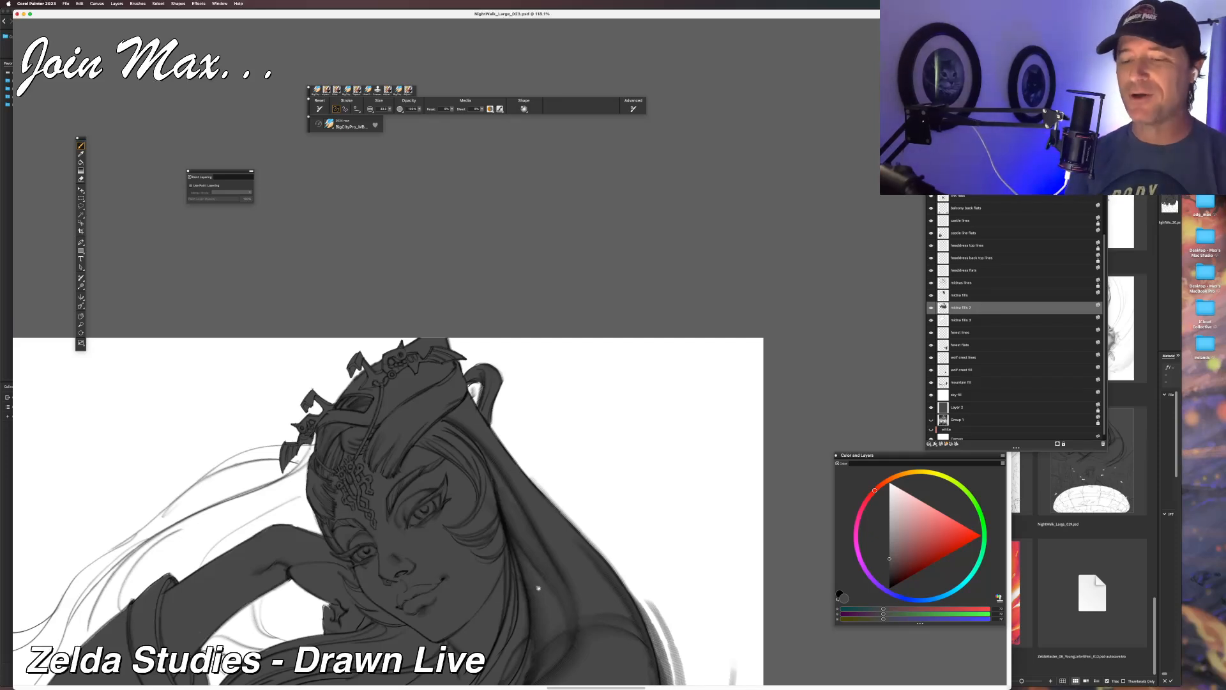
left_click_drag(352, 535, 390, 545)
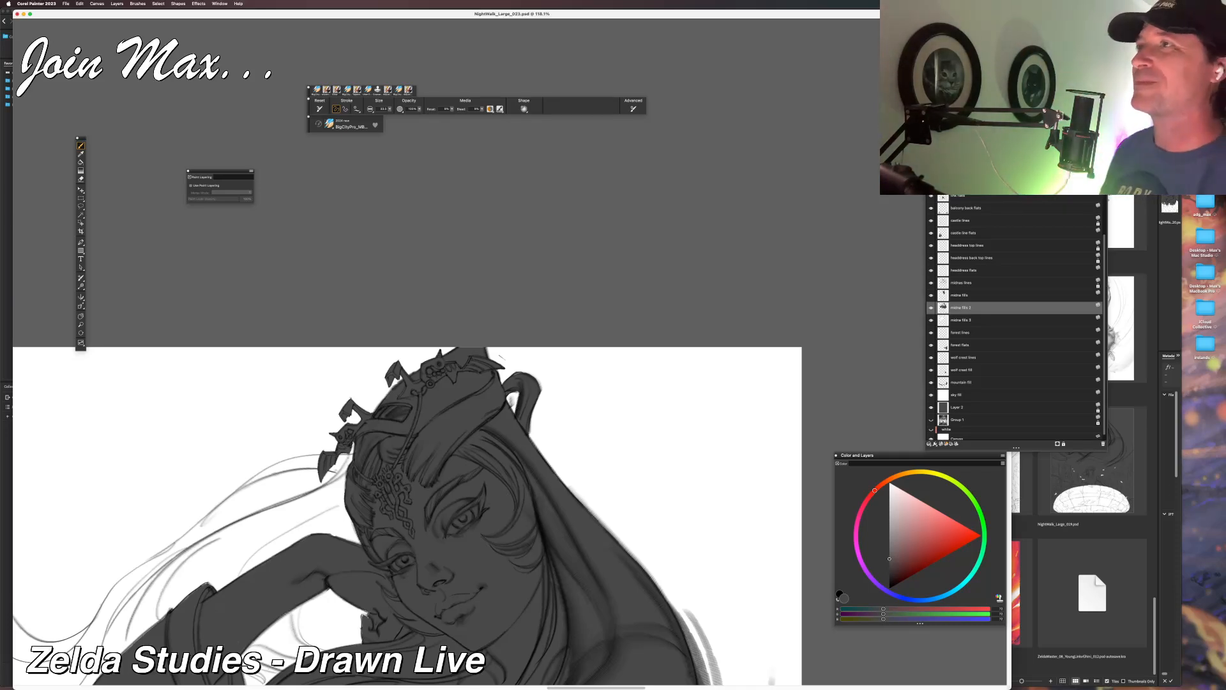
scroll(511, 352, "down", 3)
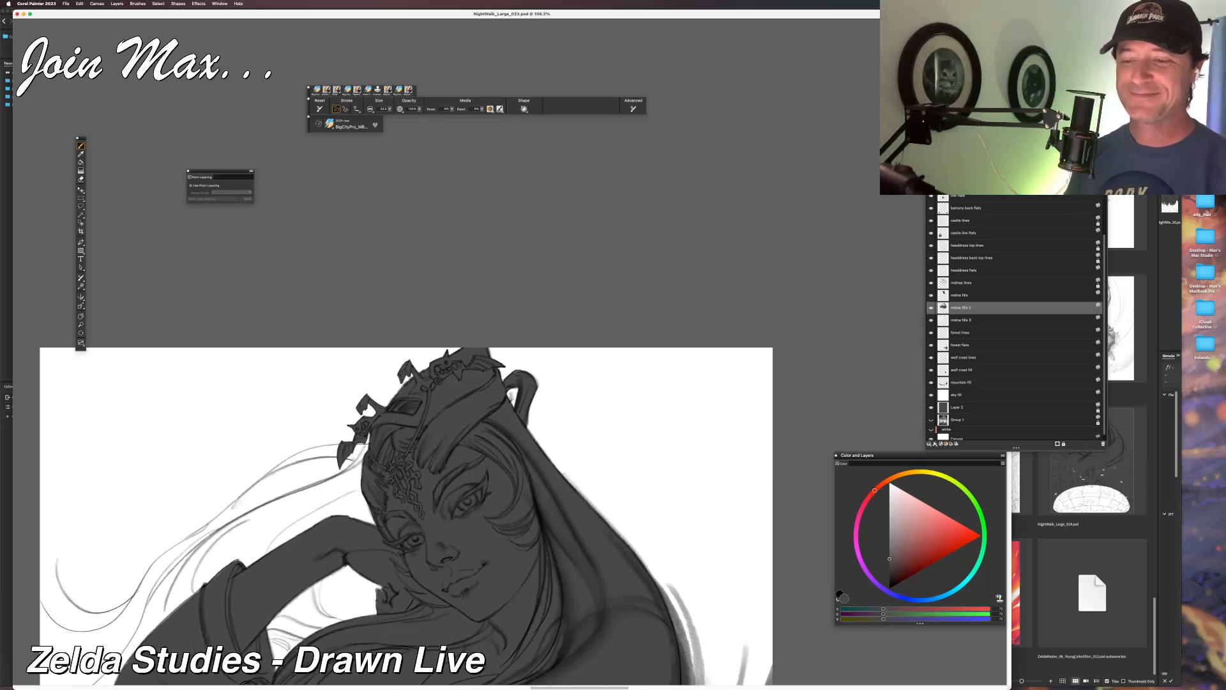
left_click_drag(492, 434, 524, 352)
scroll(511, 352, "up", 4)
scroll(510, 352, "up", 5)
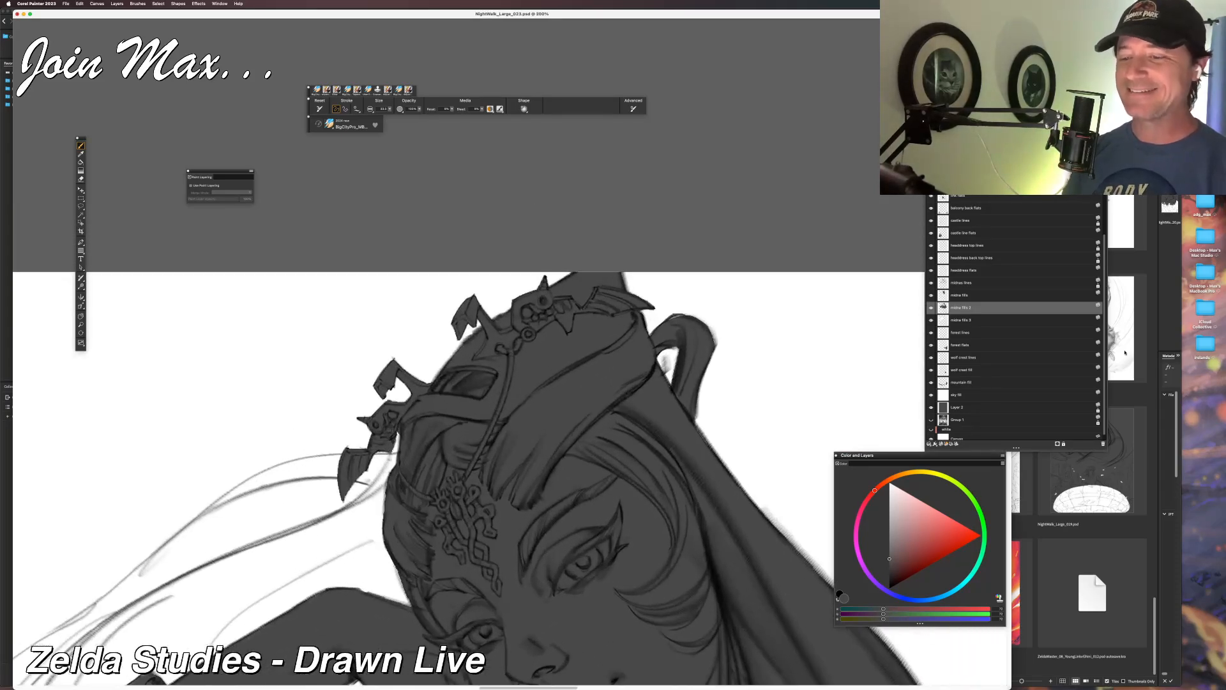
Toggle the second fill layer's visibility to check its coverage of the headdress, face and hair.
left_click(931, 307)
left_click(931, 308)
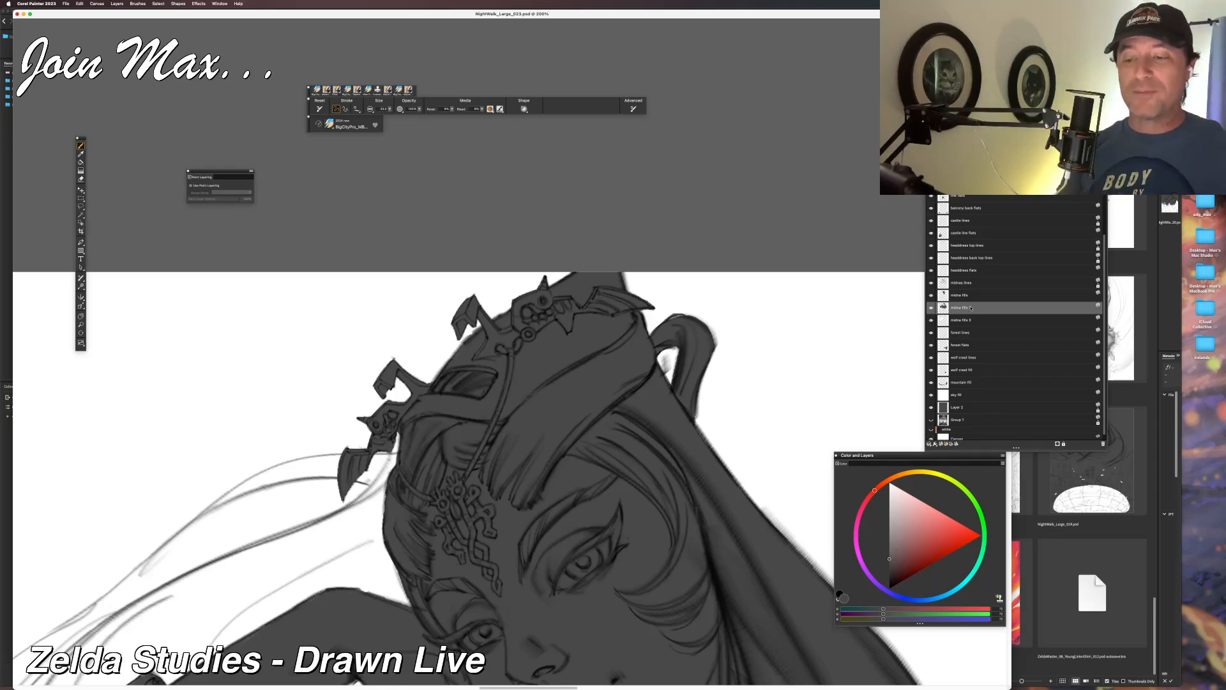
left_click(931, 307)
left_click(931, 308)
left_click(931, 307)
left_click(932, 308)
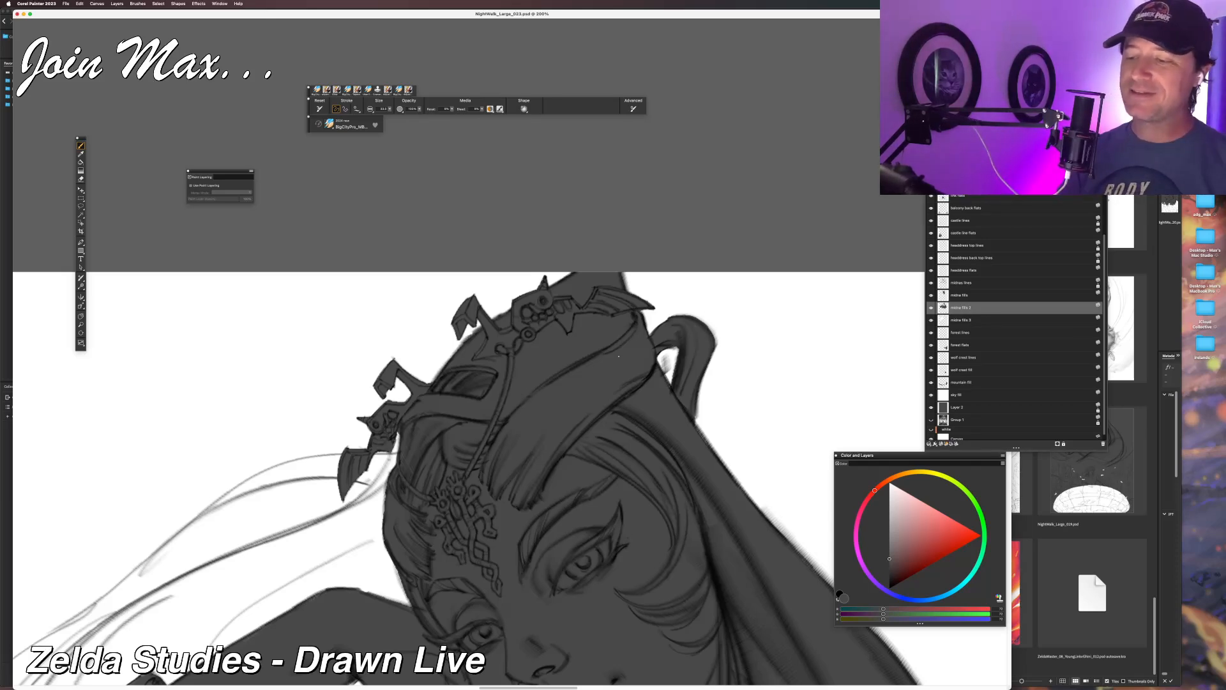
Inspect the dark grey body and hair fill across the raised arm, sleeve, chest and sweeping front hair for gaps and untidy edges.
scroll(619, 357, "down", 5)
left_click_drag(537, 450, 534, 397)
scroll(514, 399, "up", 3)
left_click_drag(469, 421, 703, 335)
scroll(492, 412, "up", 2)
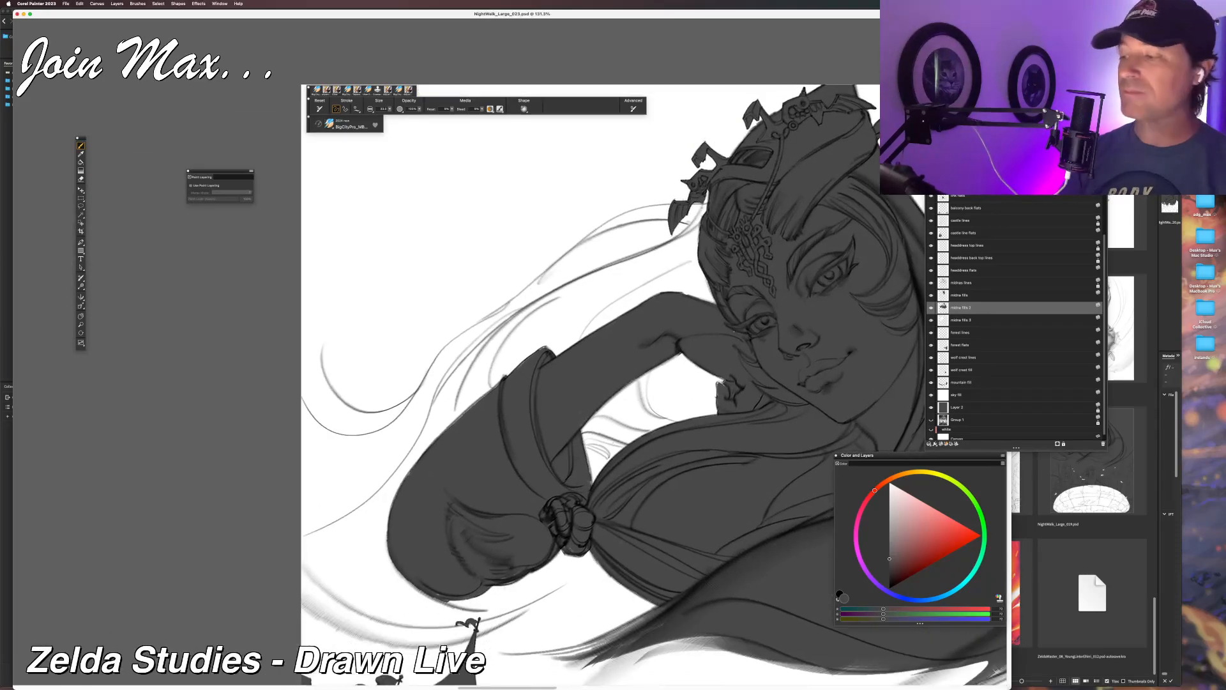
left_click_drag(629, 395, 563, 423)
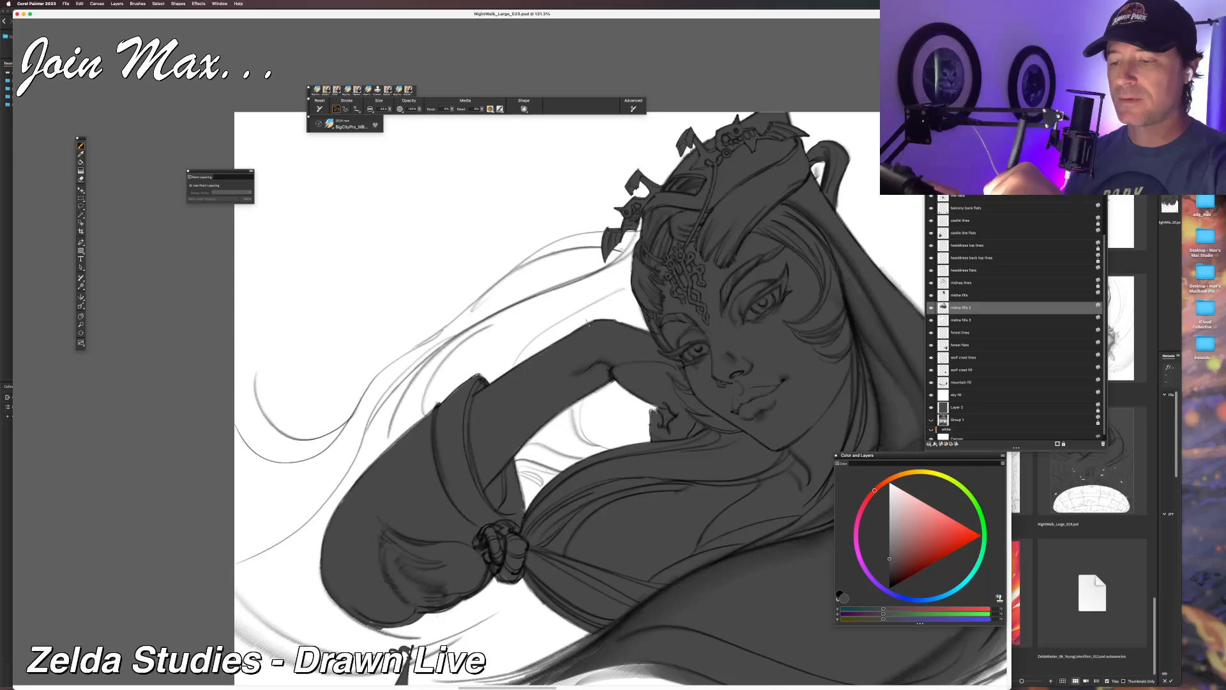
left_click_drag(476, 406, 336, 459)
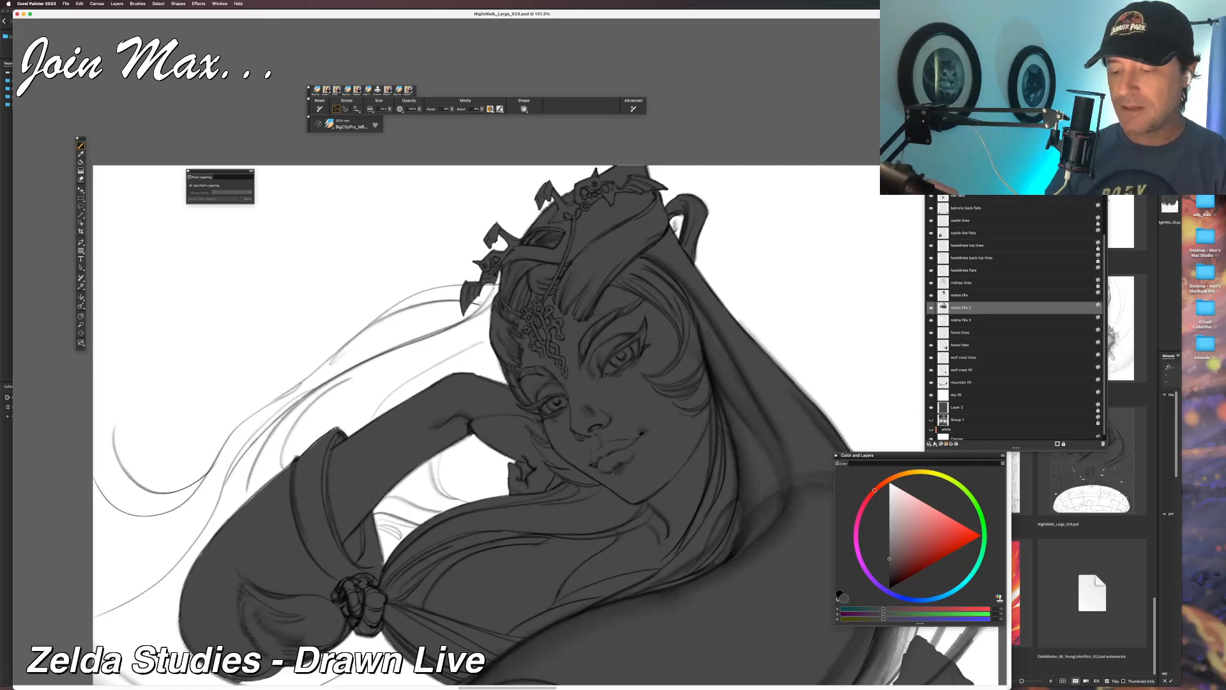
left_click_drag(402, 574, 473, 580)
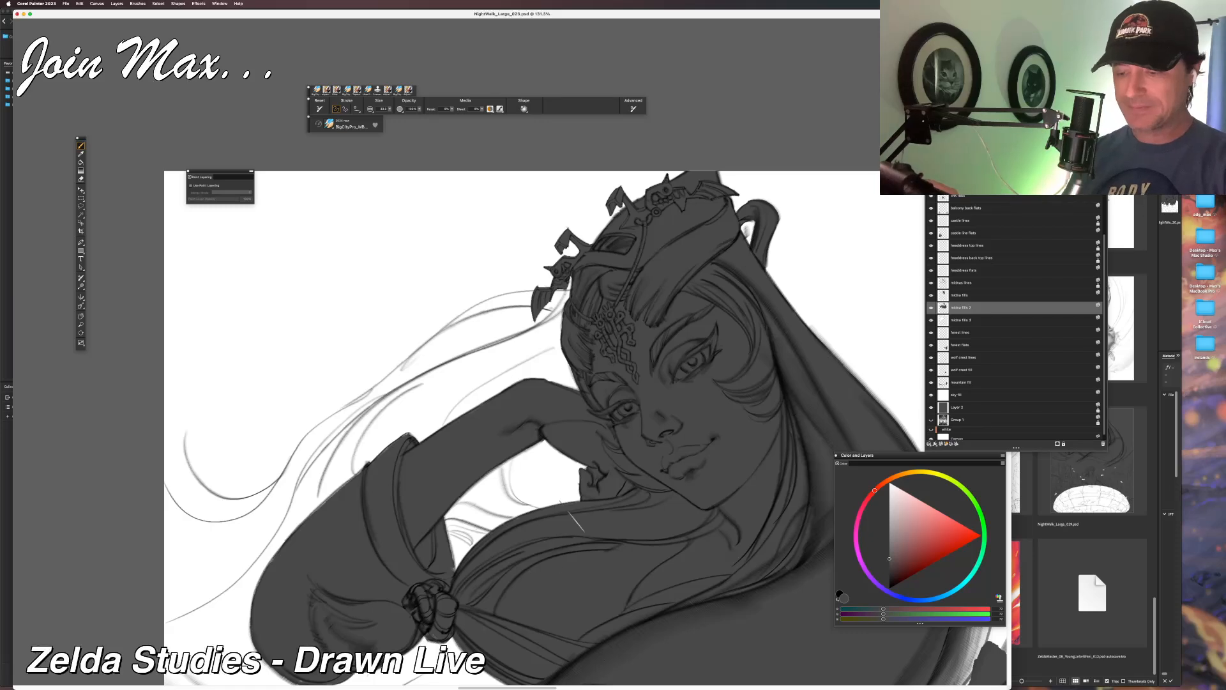
left_click_drag(404, 514, 368, 484)
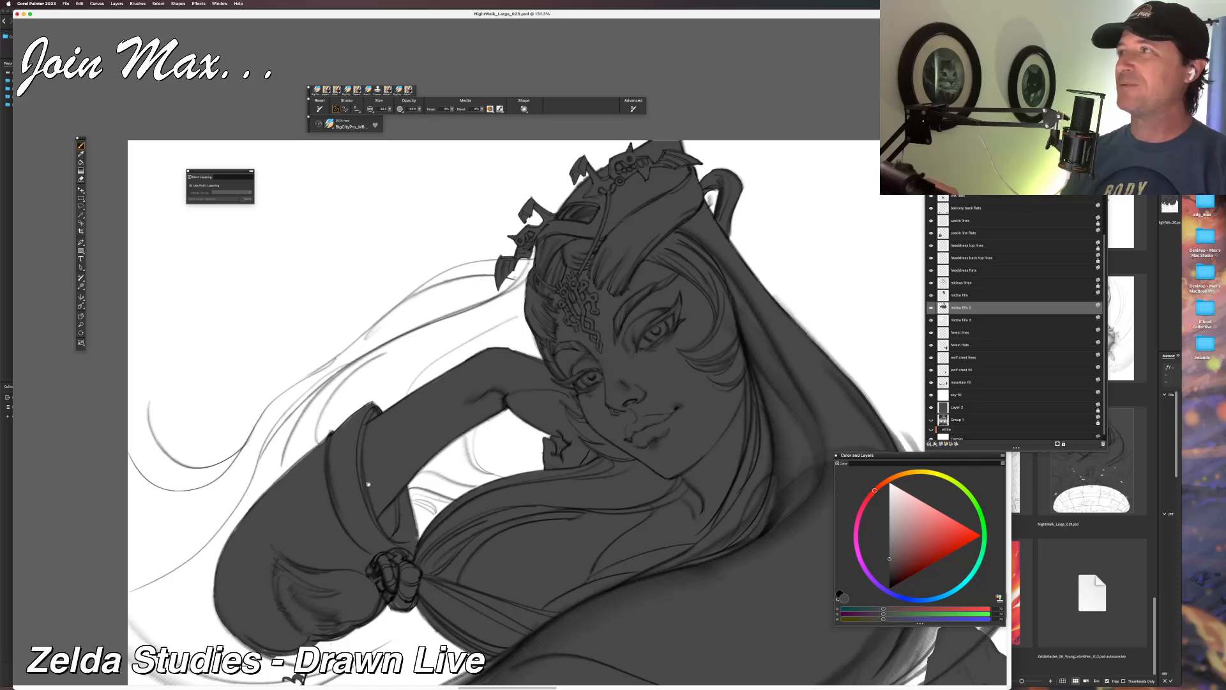
scroll(368, 484, "down", 3)
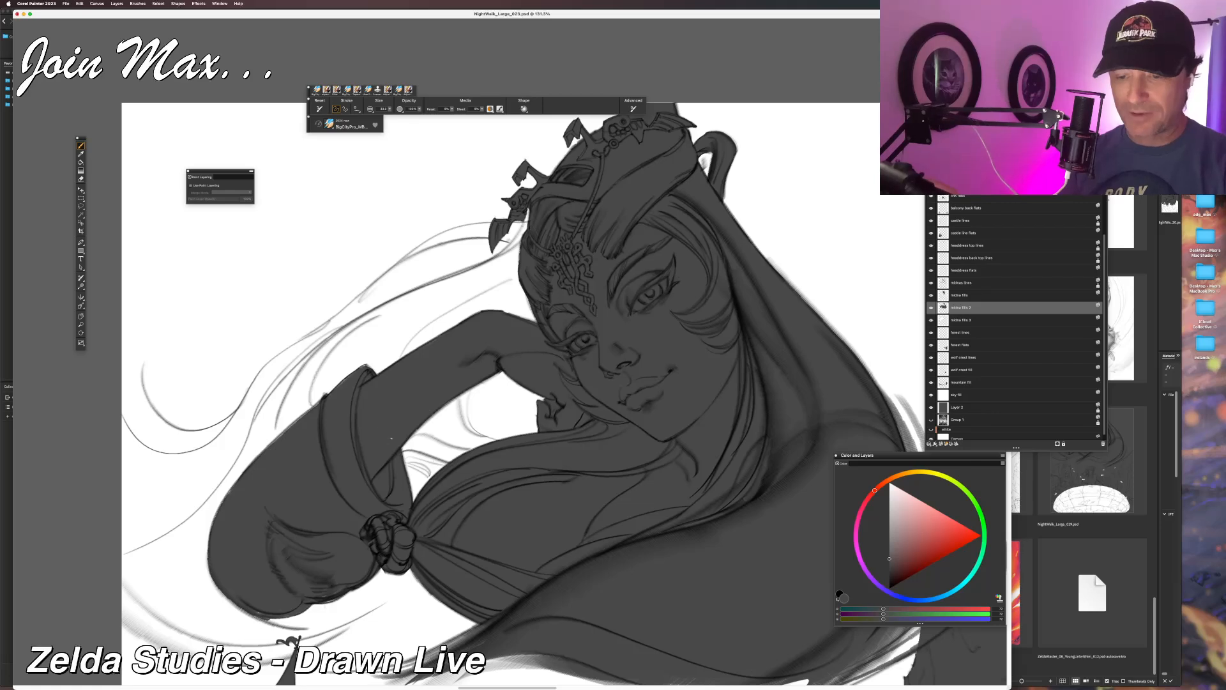
left_click_drag(333, 532, 430, 575)
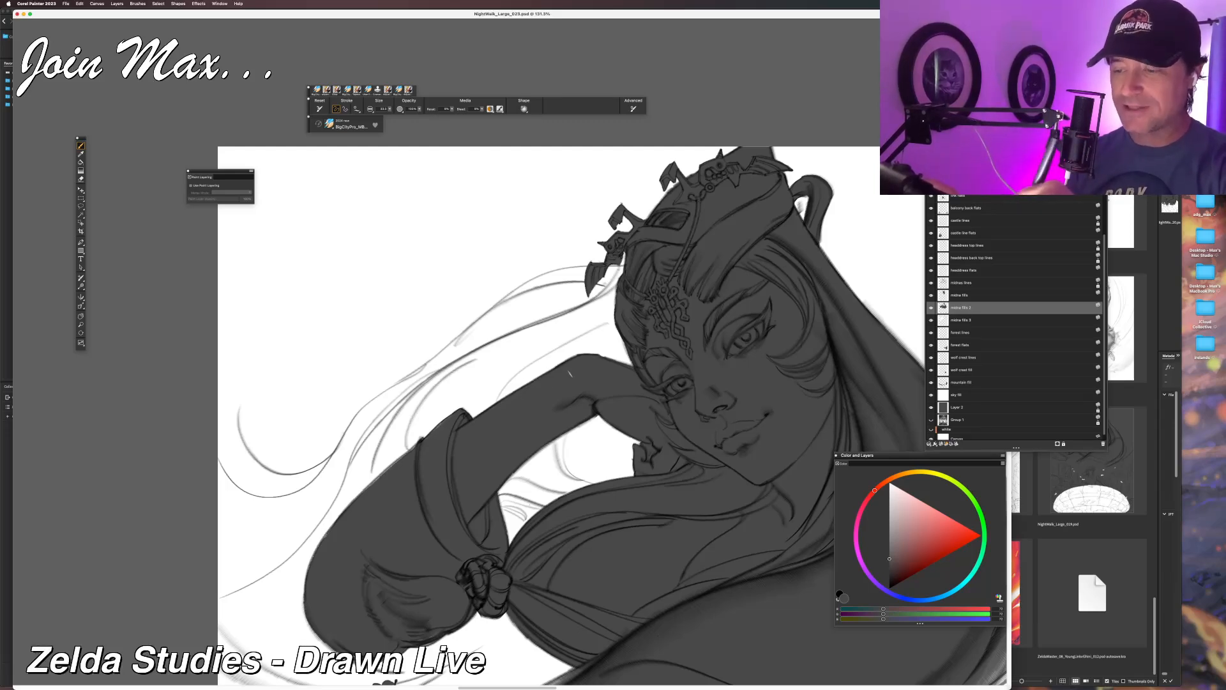
scroll(537, 362, "right", 3)
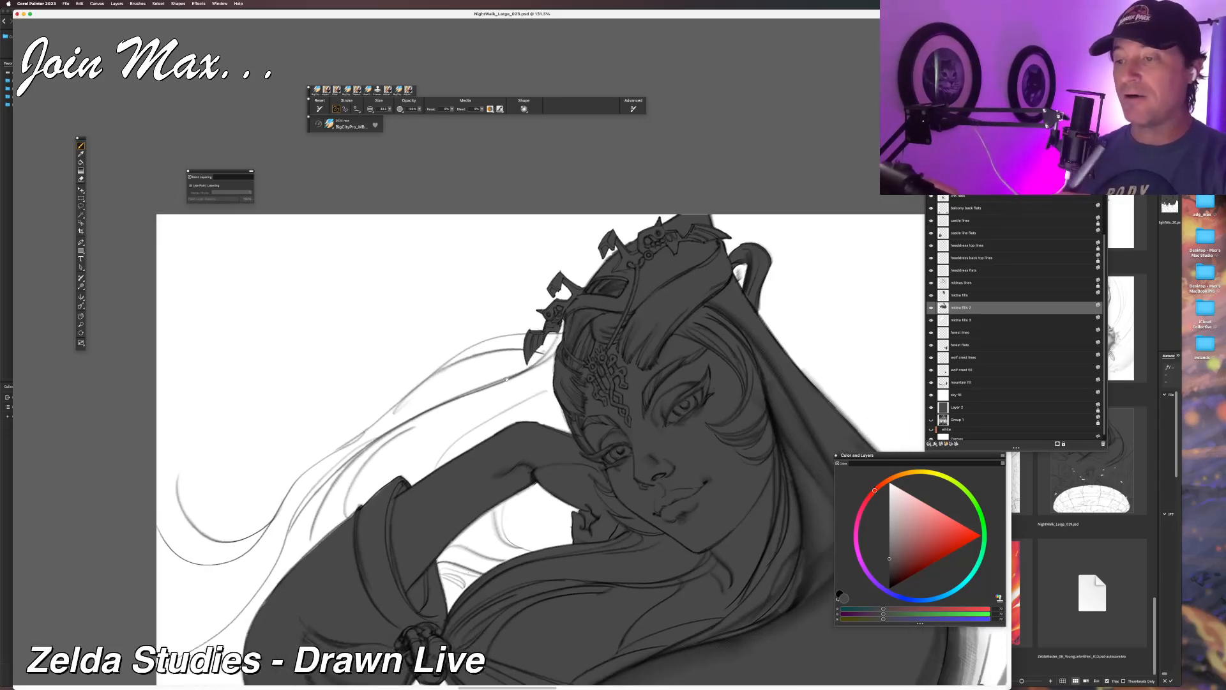
scroll(379, 470, "left", 3)
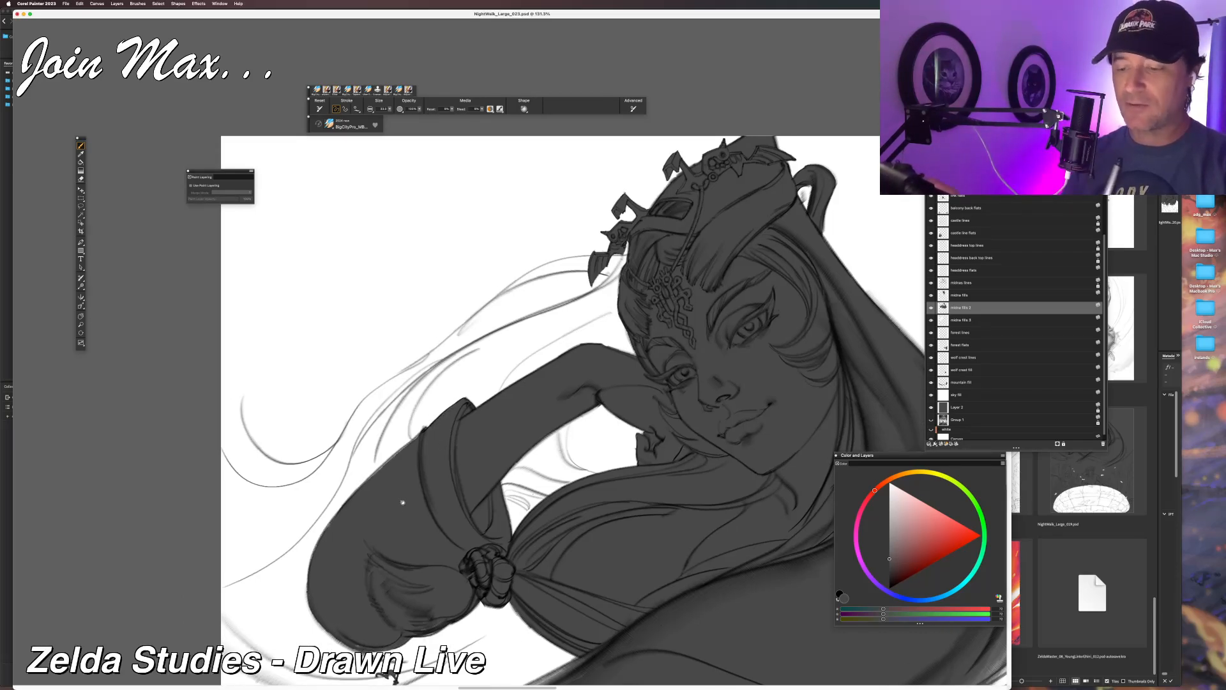
scroll(403, 502, "down", 3)
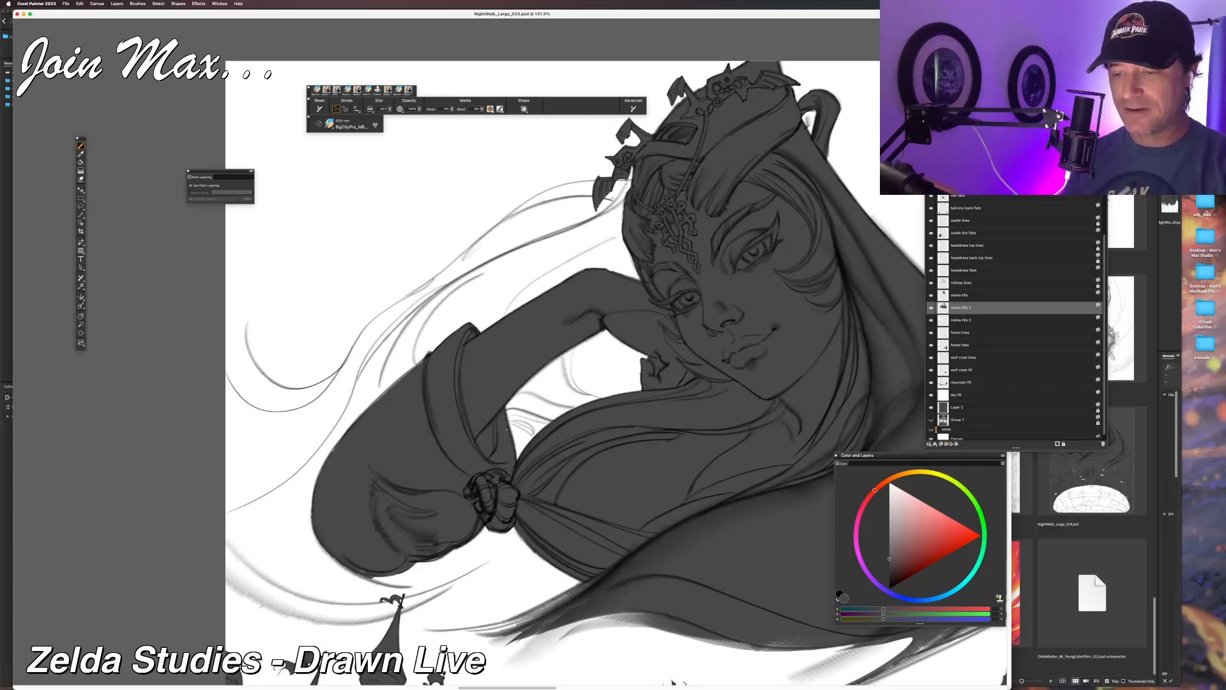
scroll(509, 435, "left", 3)
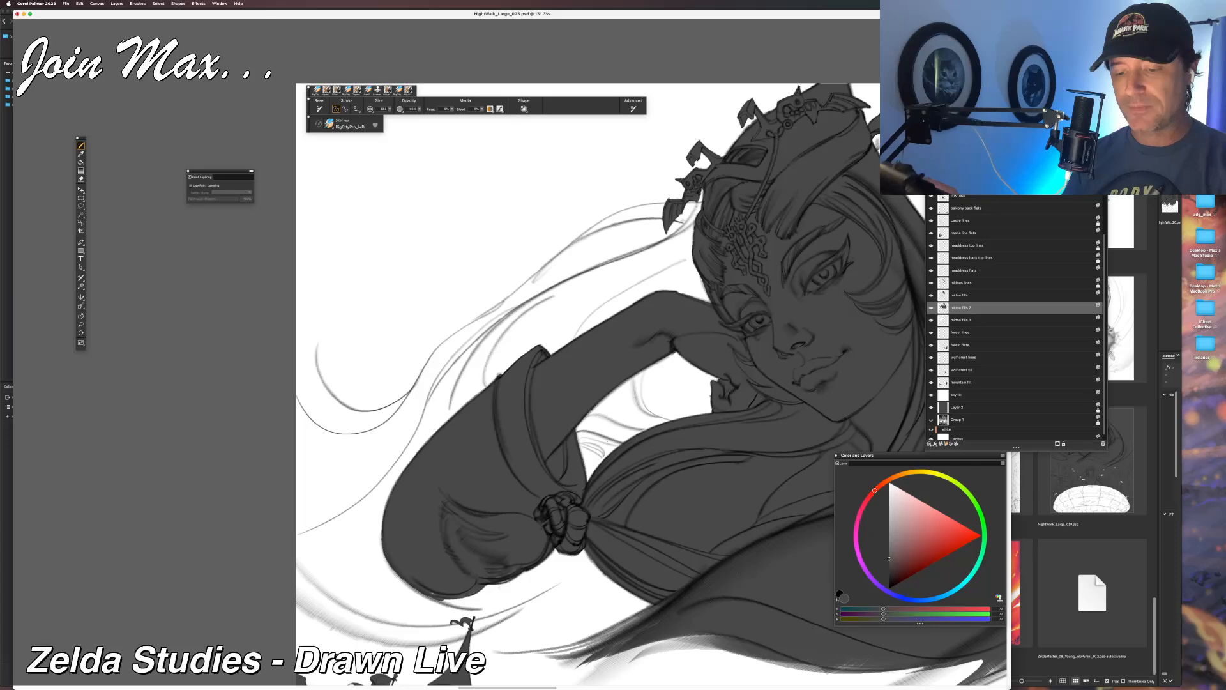
left_click_drag(417, 558, 340, 489)
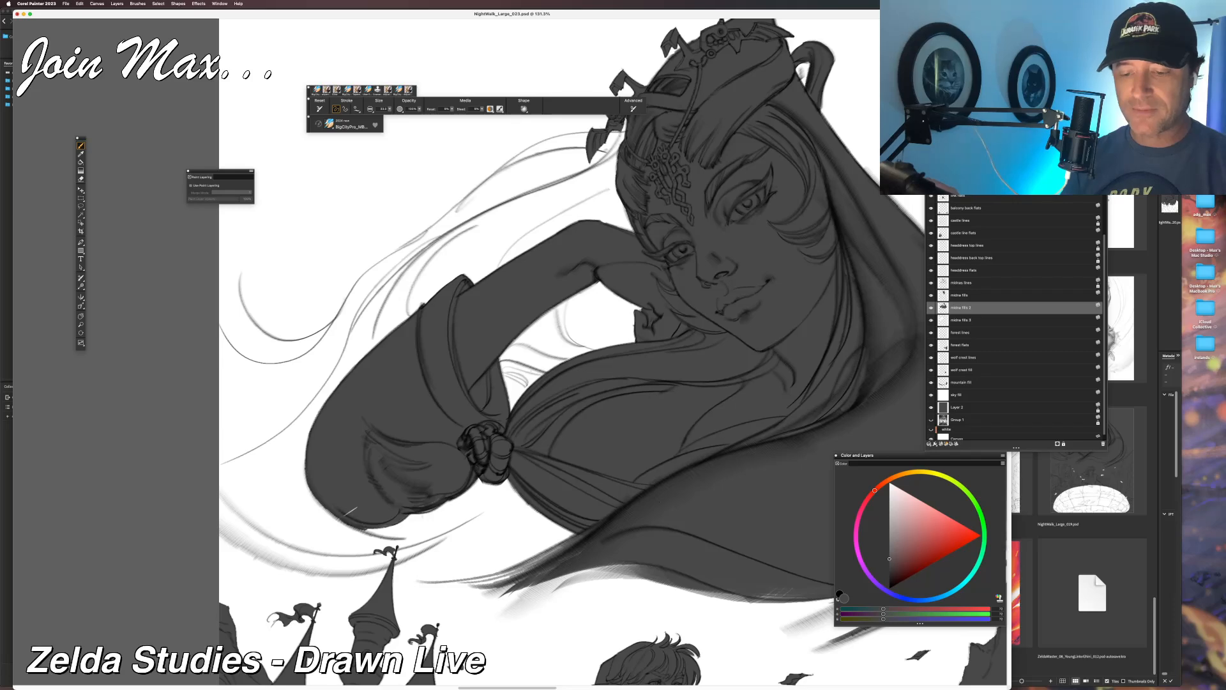
left_click_drag(353, 512, 395, 542)
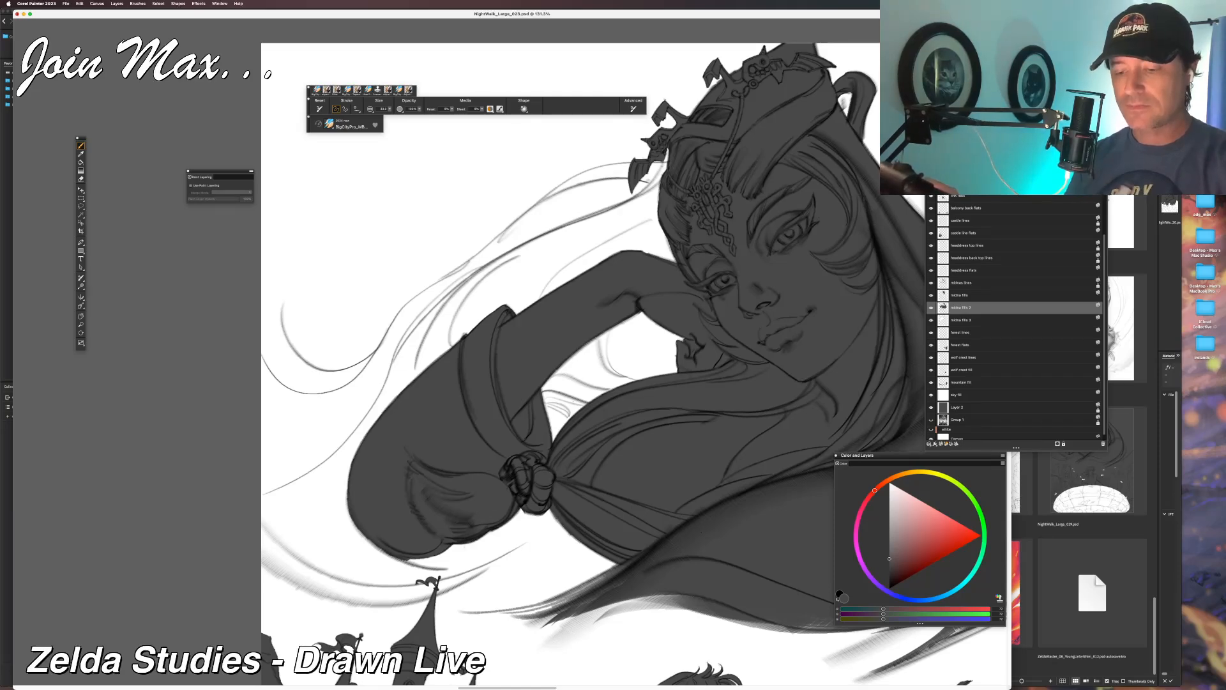
mouse_move(435, 557)
left_mouse_down()
mouse_move(345, 556)
mouse_move(313, 569)
left_mouse_up()
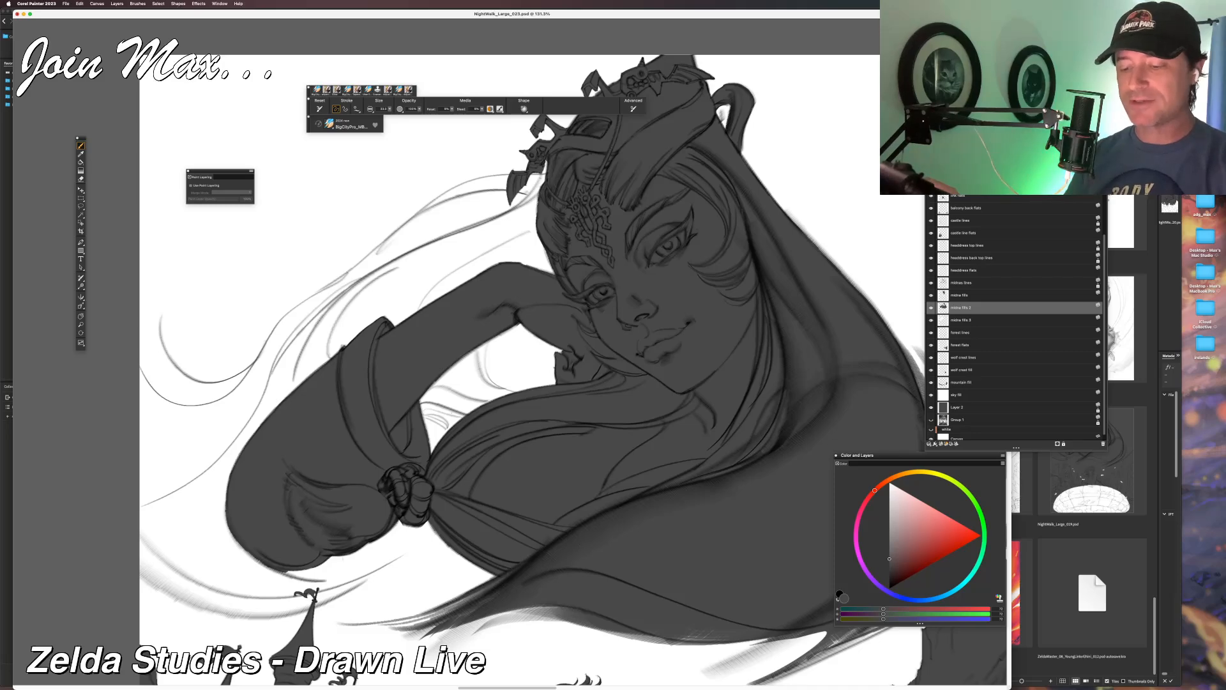
left_click_drag(457, 506, 284, 485)
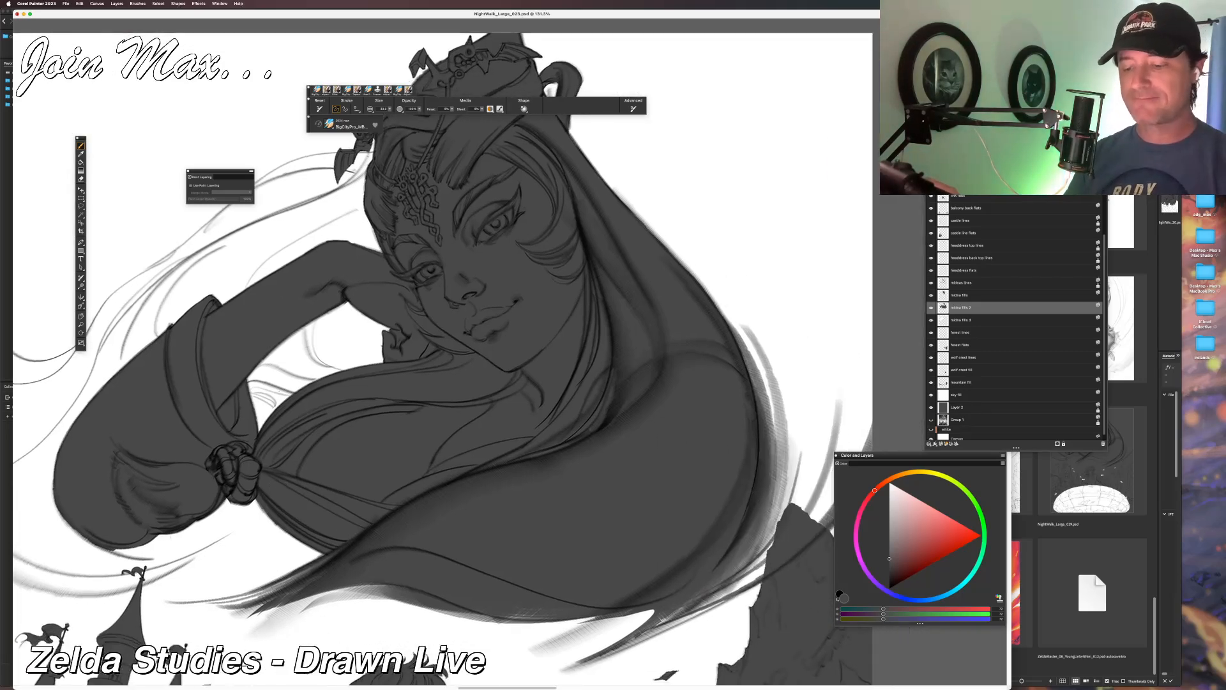
left_click_drag(341, 534, 292, 504)
left_click_drag(359, 453, 442, 509)
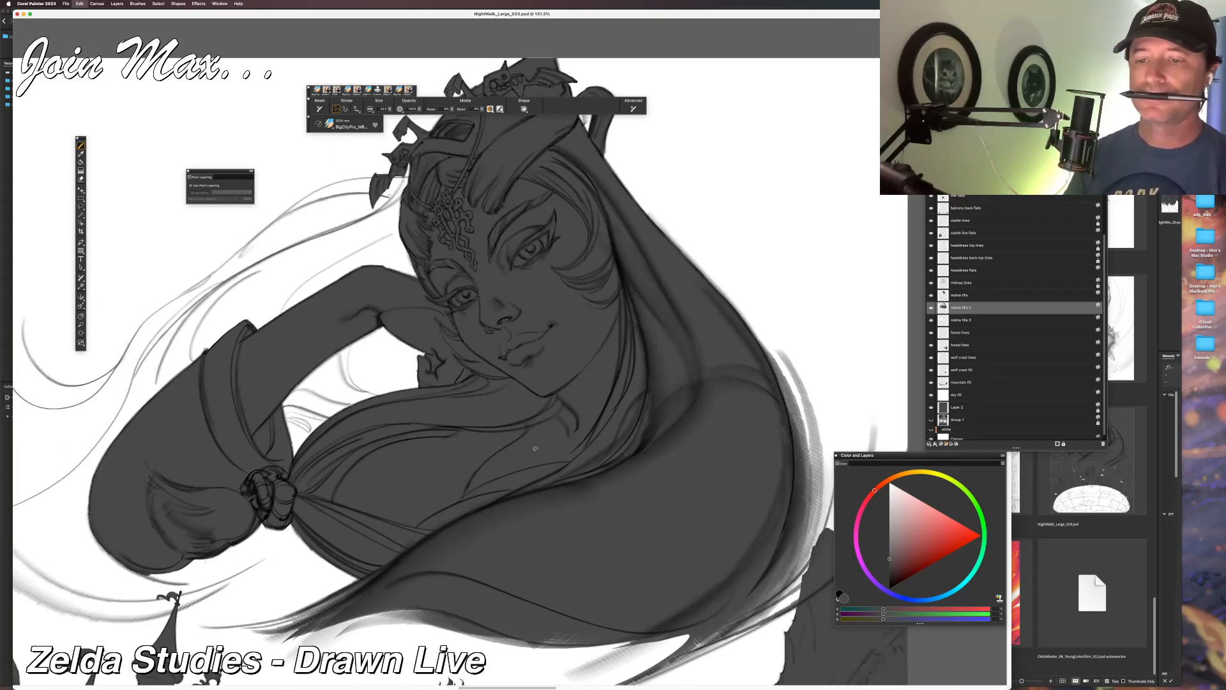
key("ctrl+v")
scroll(505, 351, "down", 3)
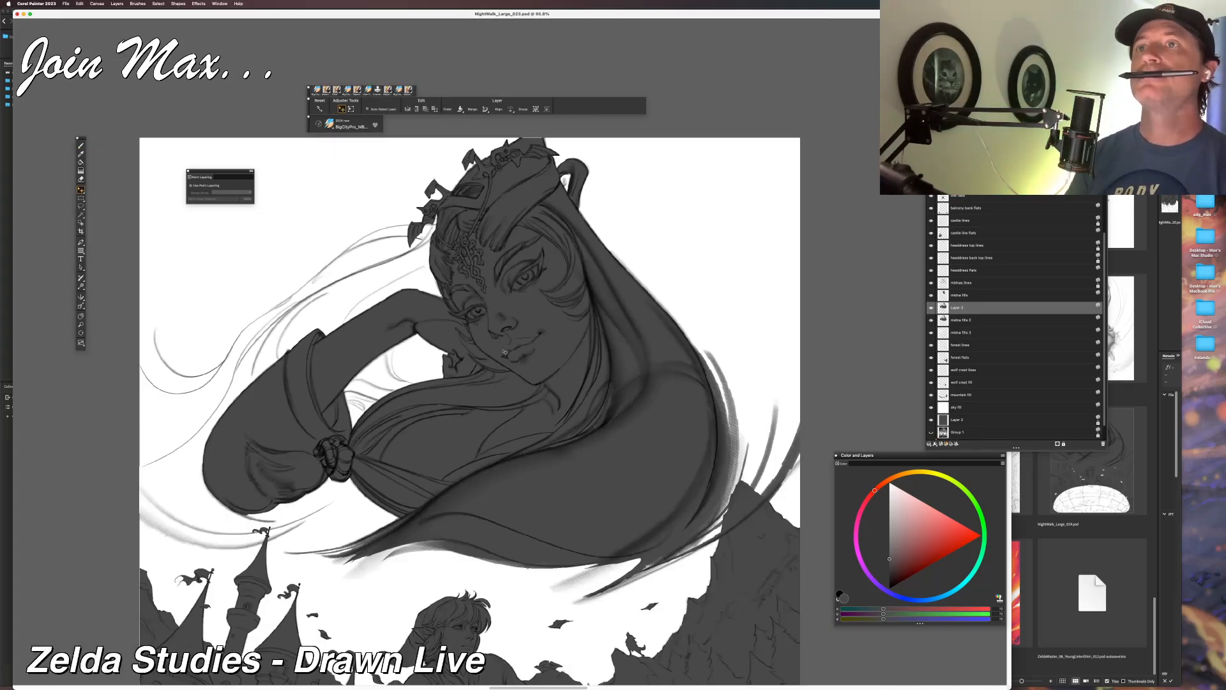
key("super+z")
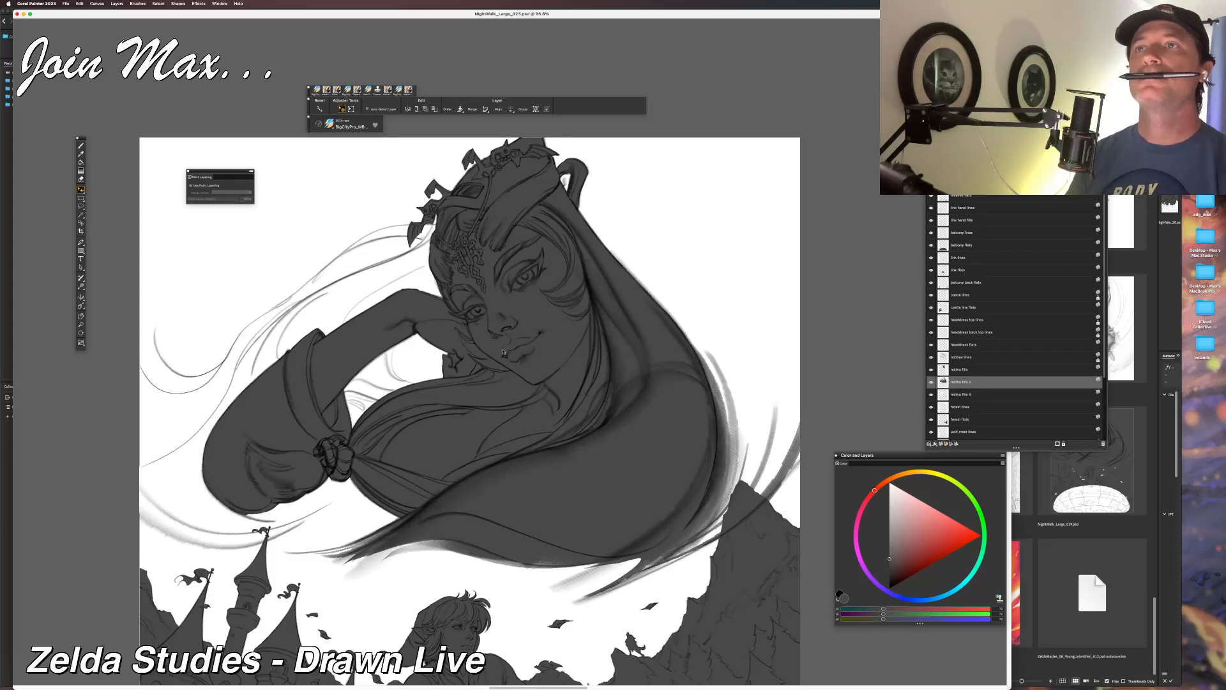
Fill the flowing hair behind the figure's raised arm and sleeve with dark grey on the third fill layer.
left_click(971, 396, "shift")
left_click(961, 409)
left_click(961, 381)
left_click(958, 394)
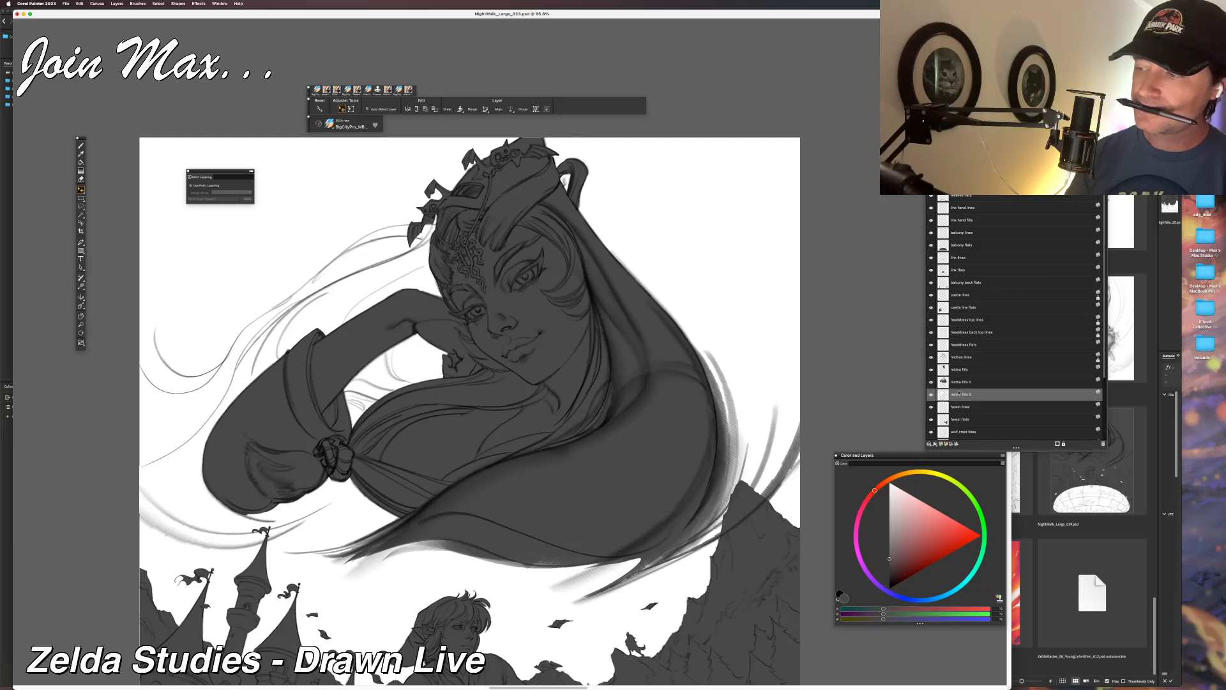
key("super+z")
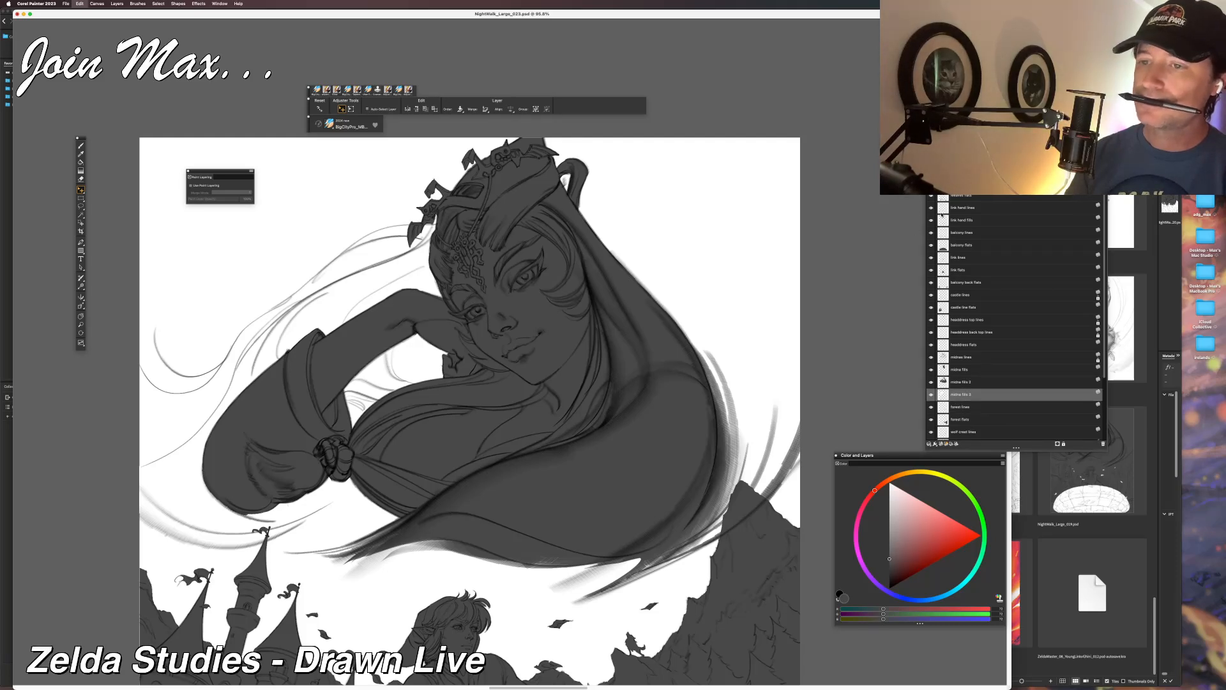
left_click_drag(473, 317, 516, 287)
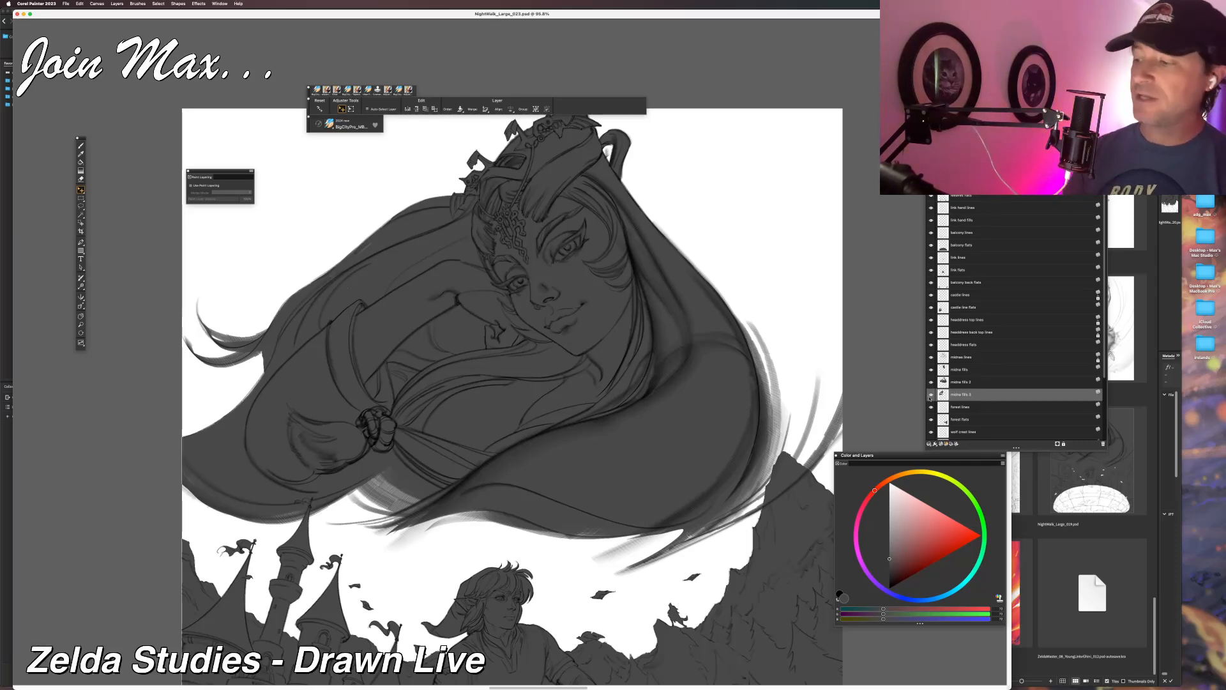
Check the back hair fill's coverage around the headdress, arm and sleeve, toggling the third fill layer's visibility to compare.
left_click(931, 395)
left_click(931, 395)
scroll(705, 427, "up", 3)
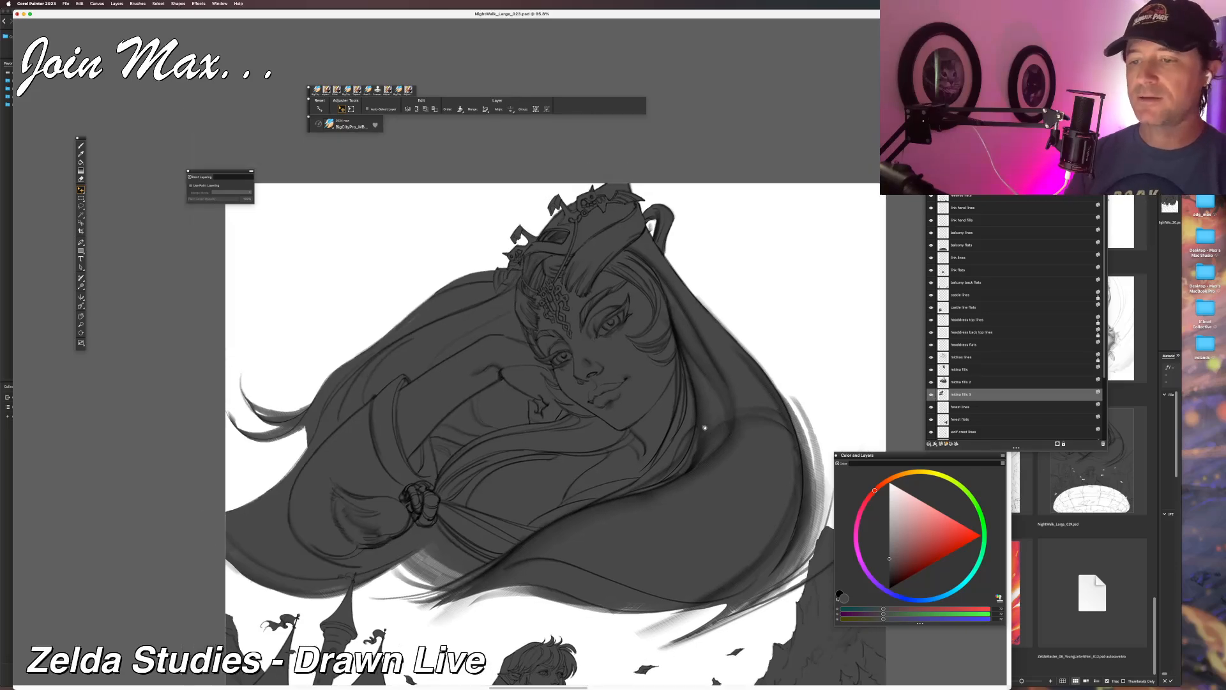
scroll(704, 428, "up", 2)
mouse_move(705, 428)
left_mouse_down()
mouse_move(555, 122)
mouse_move(646, 175)
mouse_move(680, 408)
left_mouse_up()
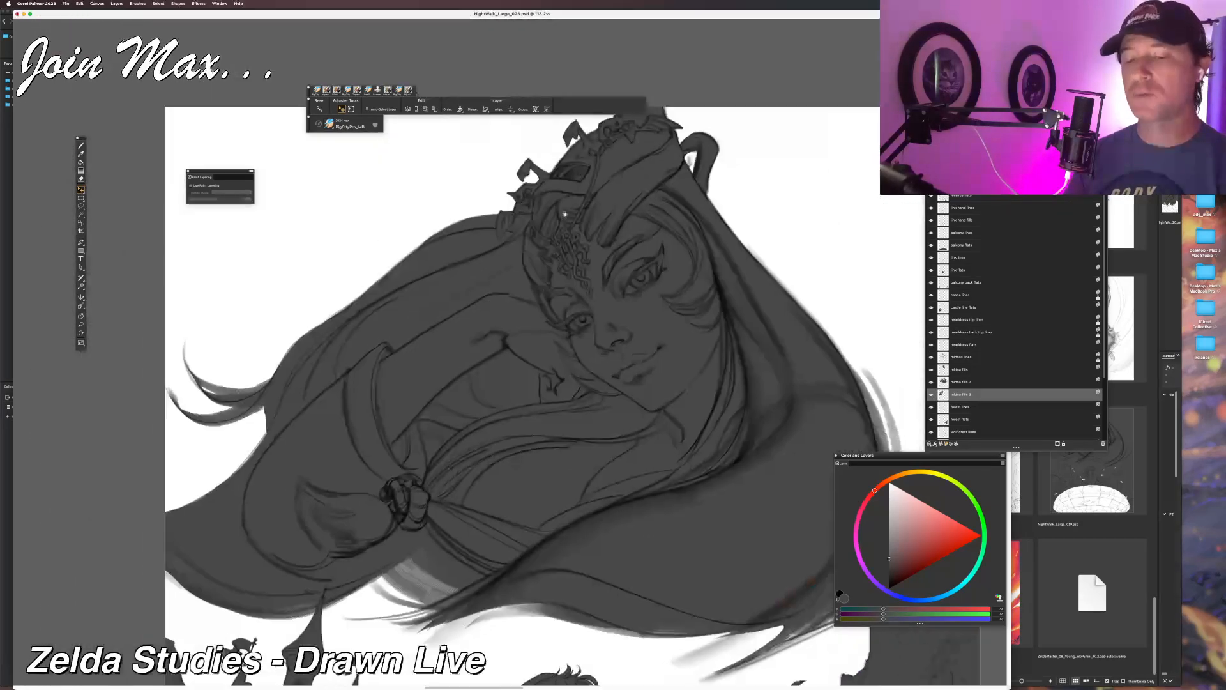
left_click_drag(564, 214, 518, 249)
left_click(932, 395)
left_click(932, 395)
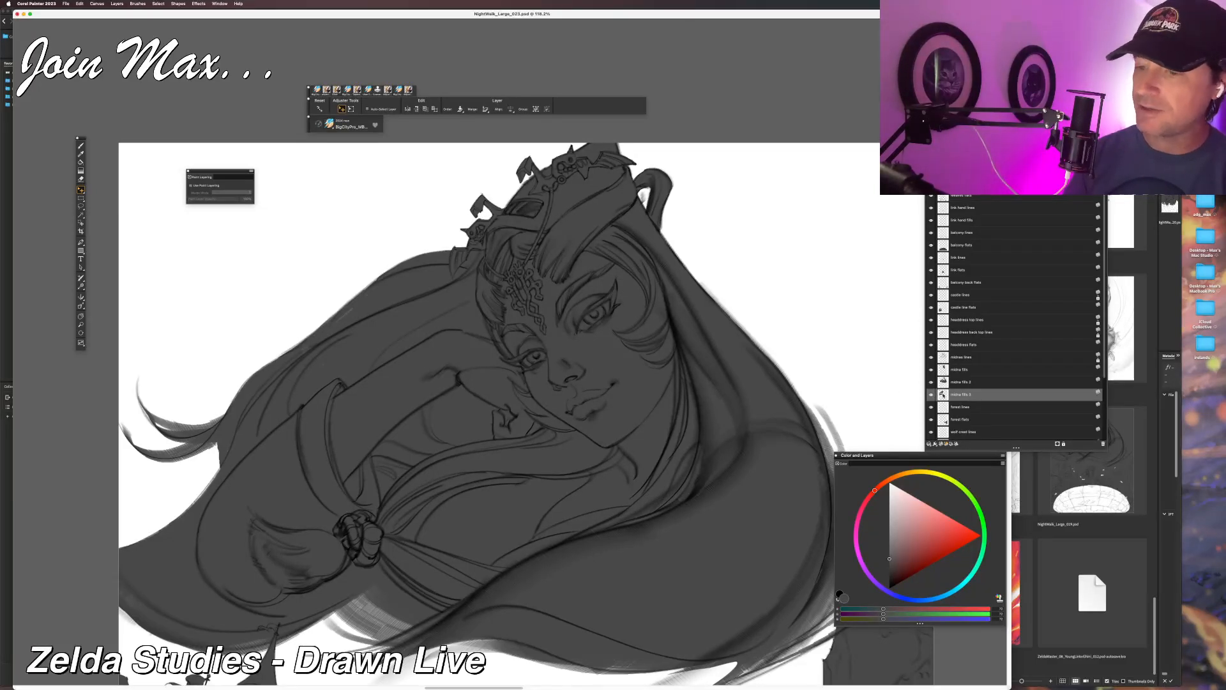
left_click_drag(536, 342, 697, 309)
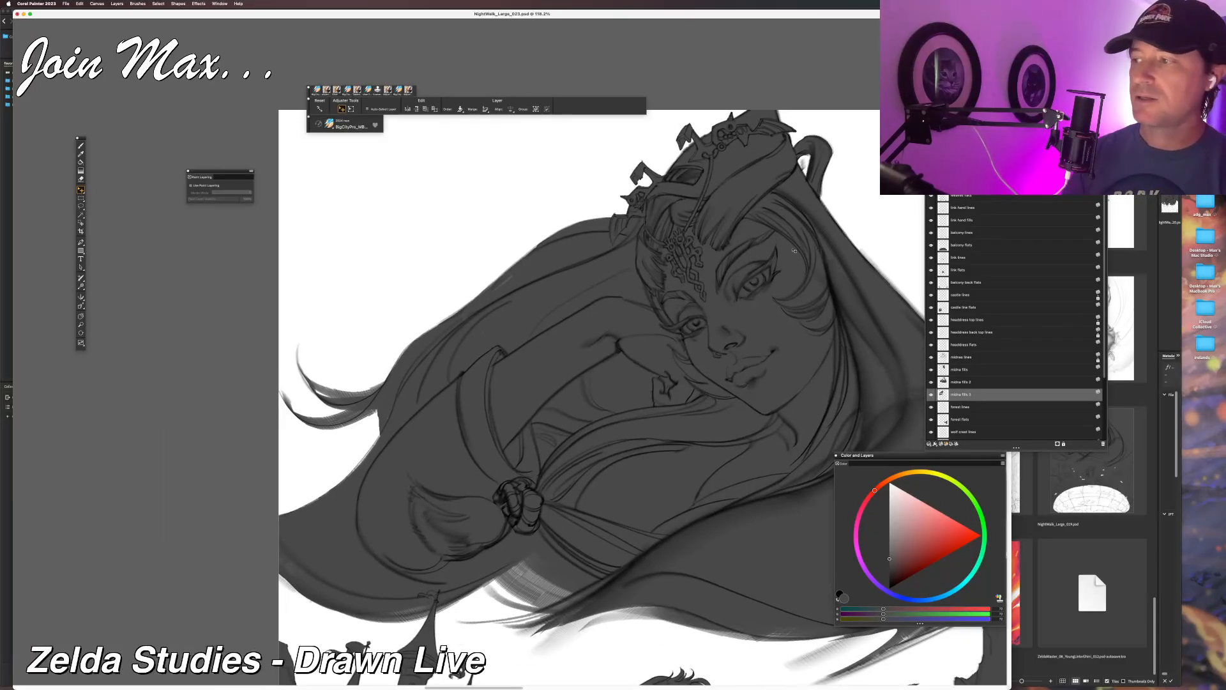
left_click_drag(633, 232, 622, 317)
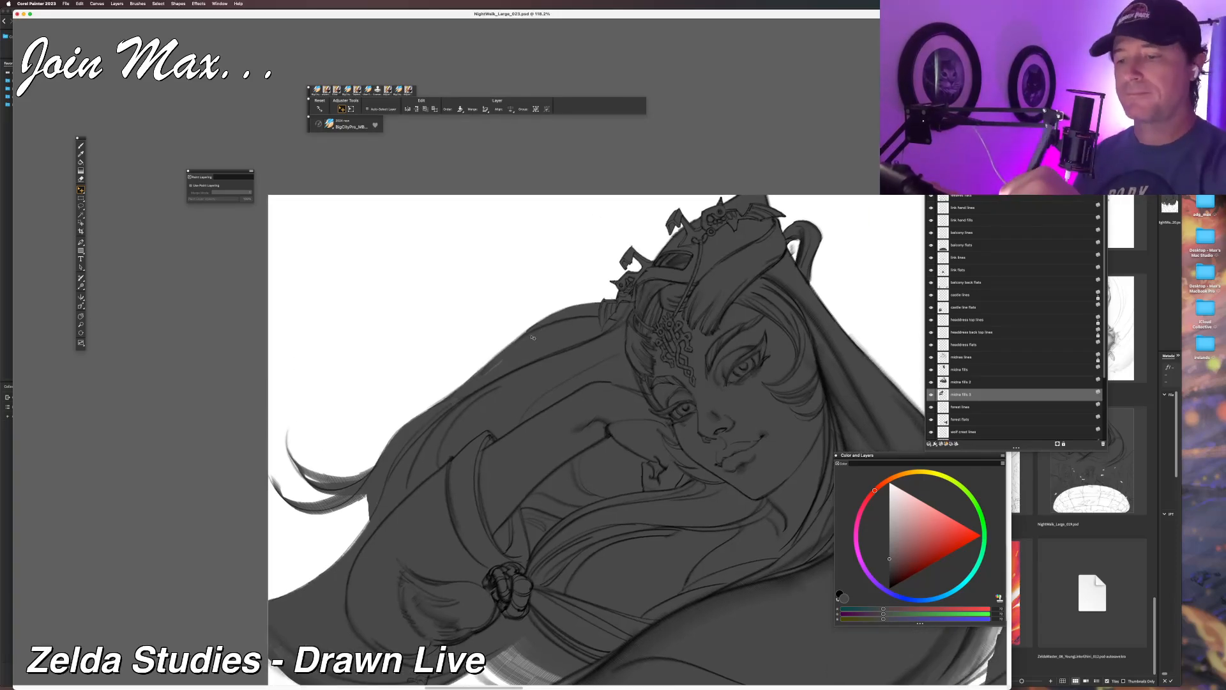
Touch up the outer edge of the back hair fill with the Brush tool and review the fill around the whole figure.
left_click(81, 146)
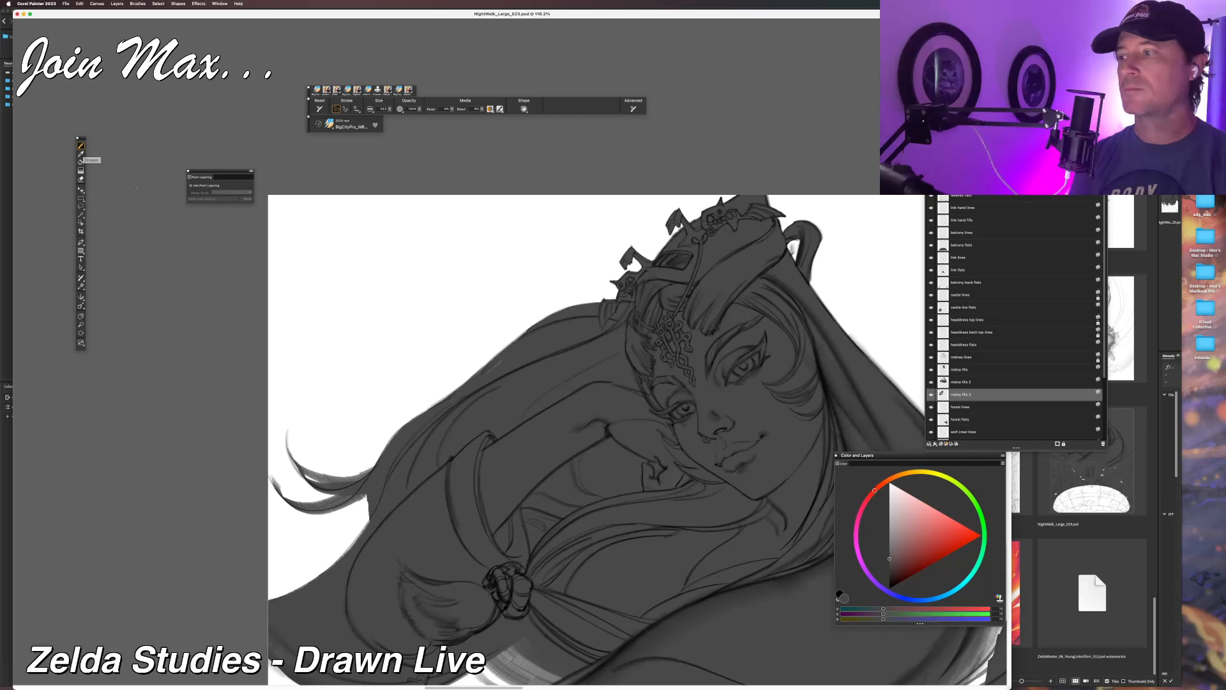
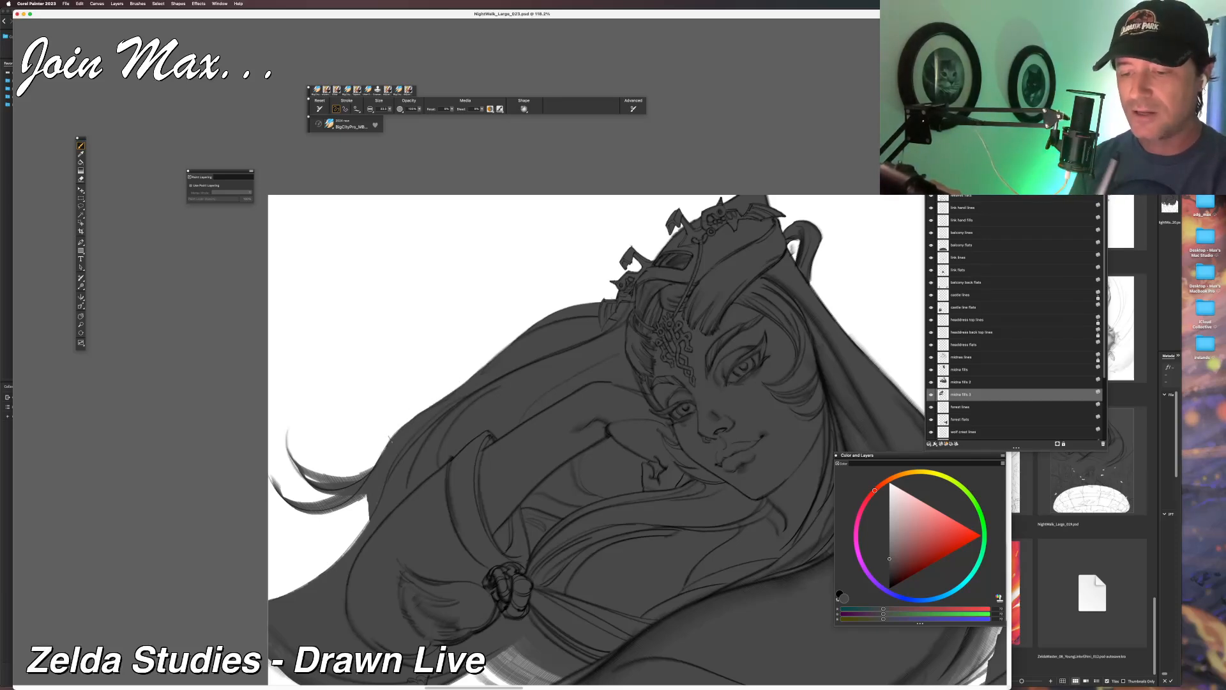
left_click_drag(382, 454, 411, 423)
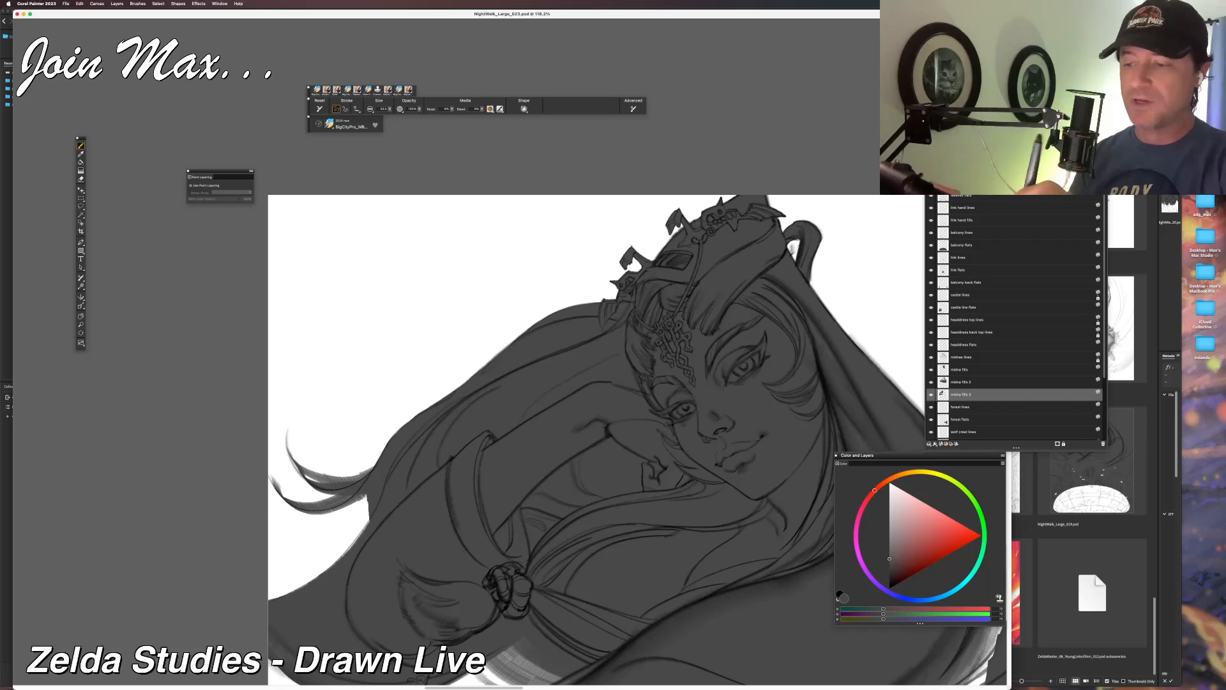
left_click_drag(532, 474, 528, 407)
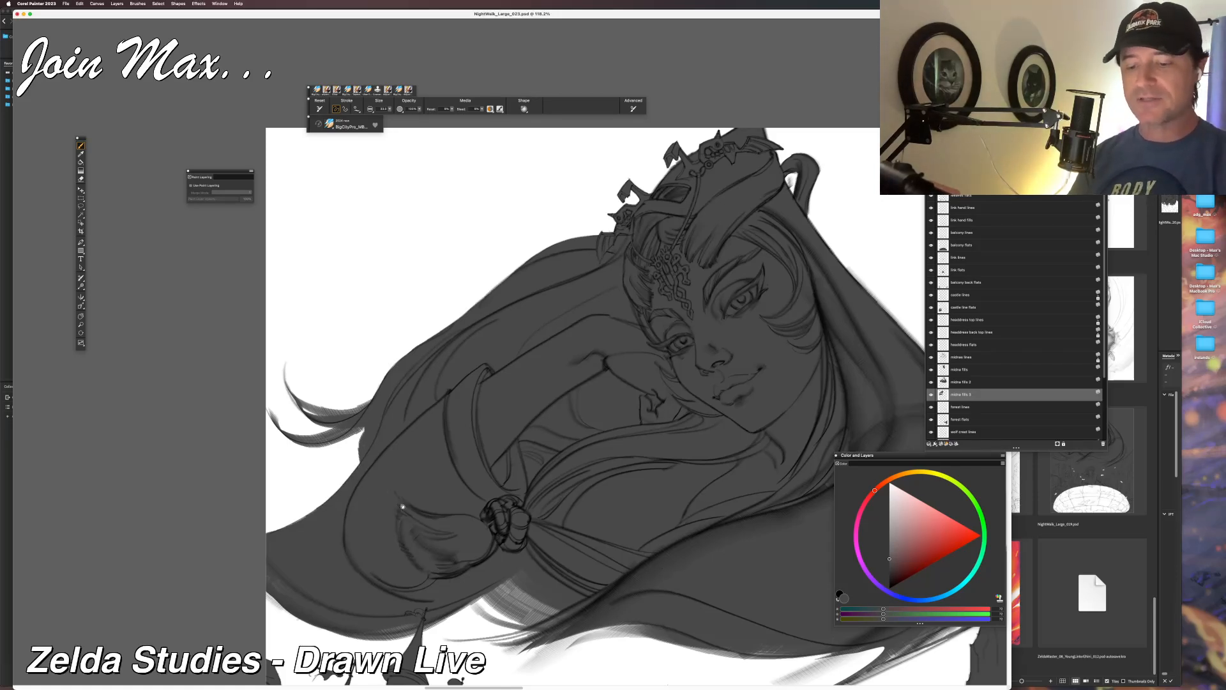
left_click_drag(368, 504, 295, 496)
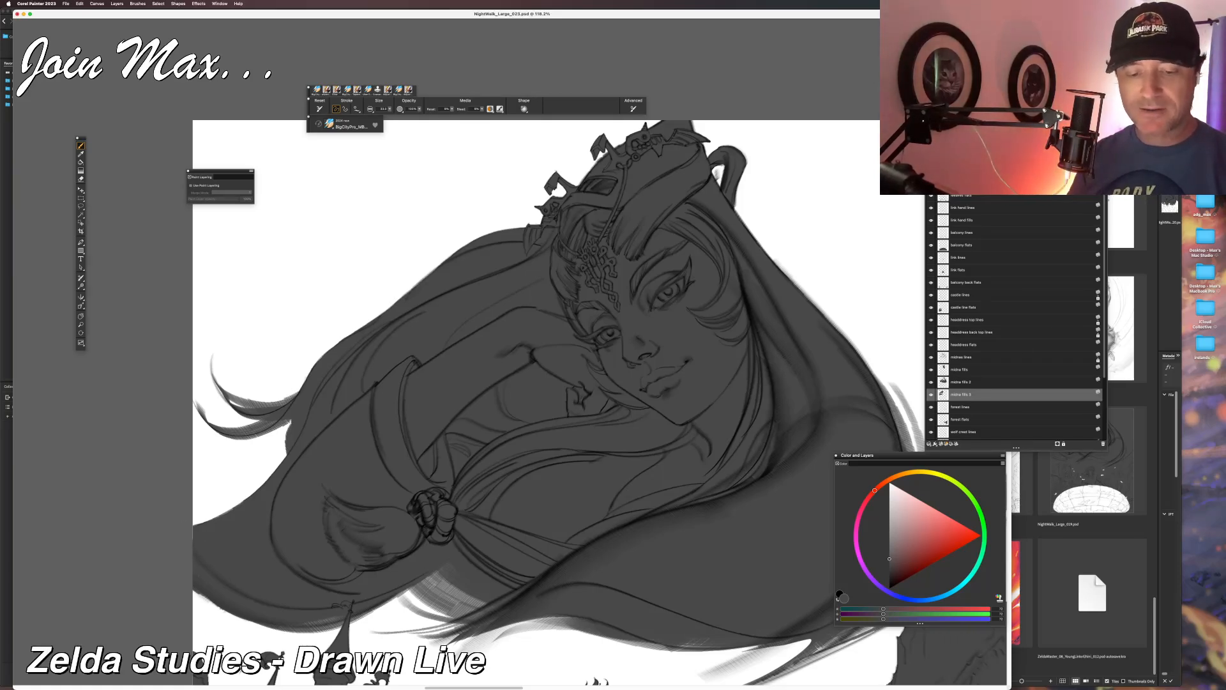
key("super+minus")
left_click_drag(290, 572, 195, 599)
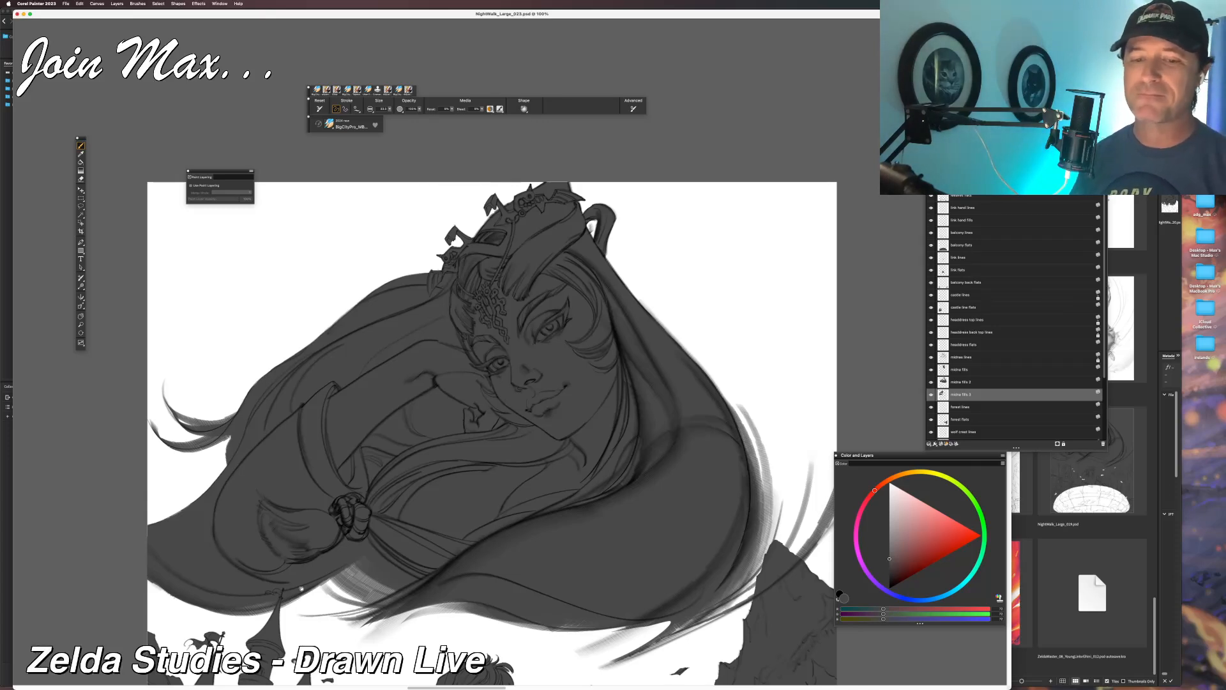
key("super+minus")
key("super+minus")
key("super+equal")
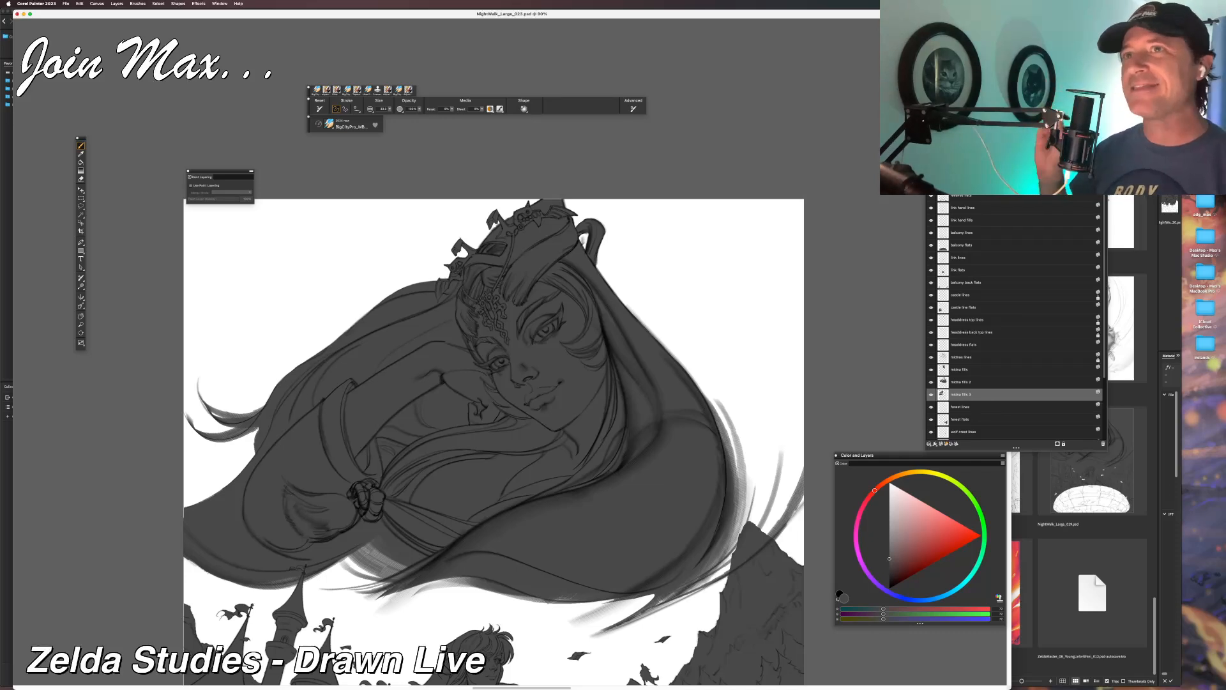
Review the dark grey fills across the figure, flowing hair, castle, hero, balcony and mountains in the whole illustration.
key("super+minus")
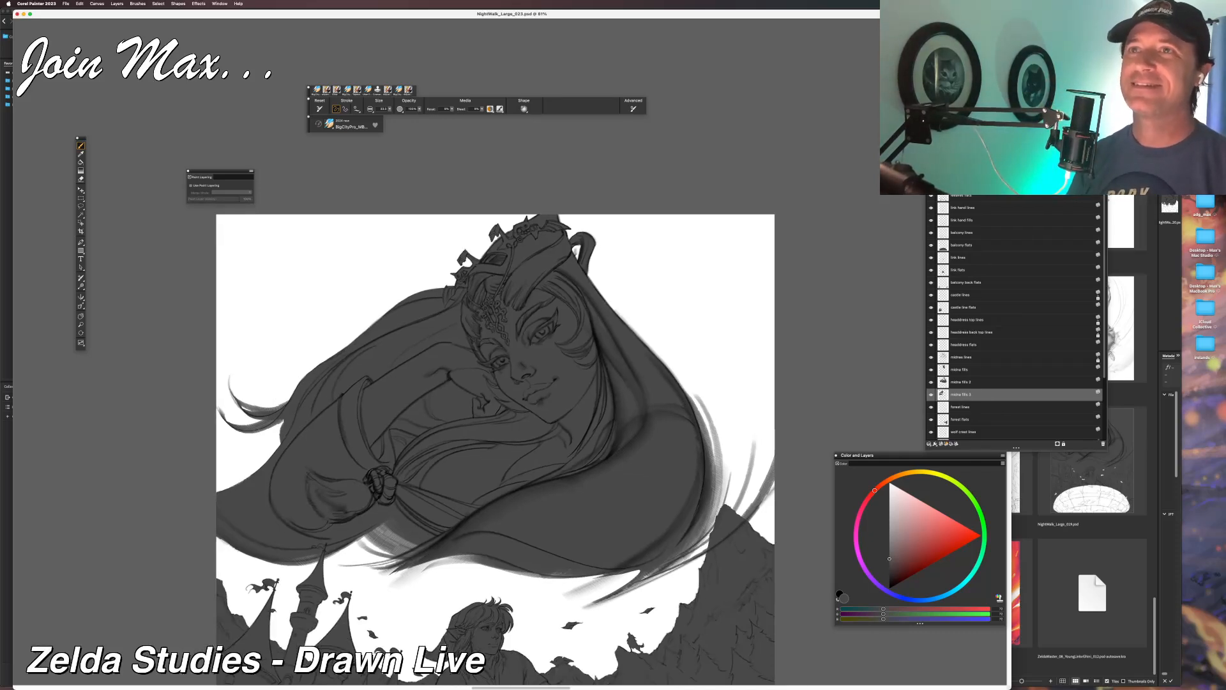
key("super+equal")
mouse_move(298, 599)
left_mouse_down()
mouse_move(308, 548)
mouse_move(260, 561)
left_mouse_up()
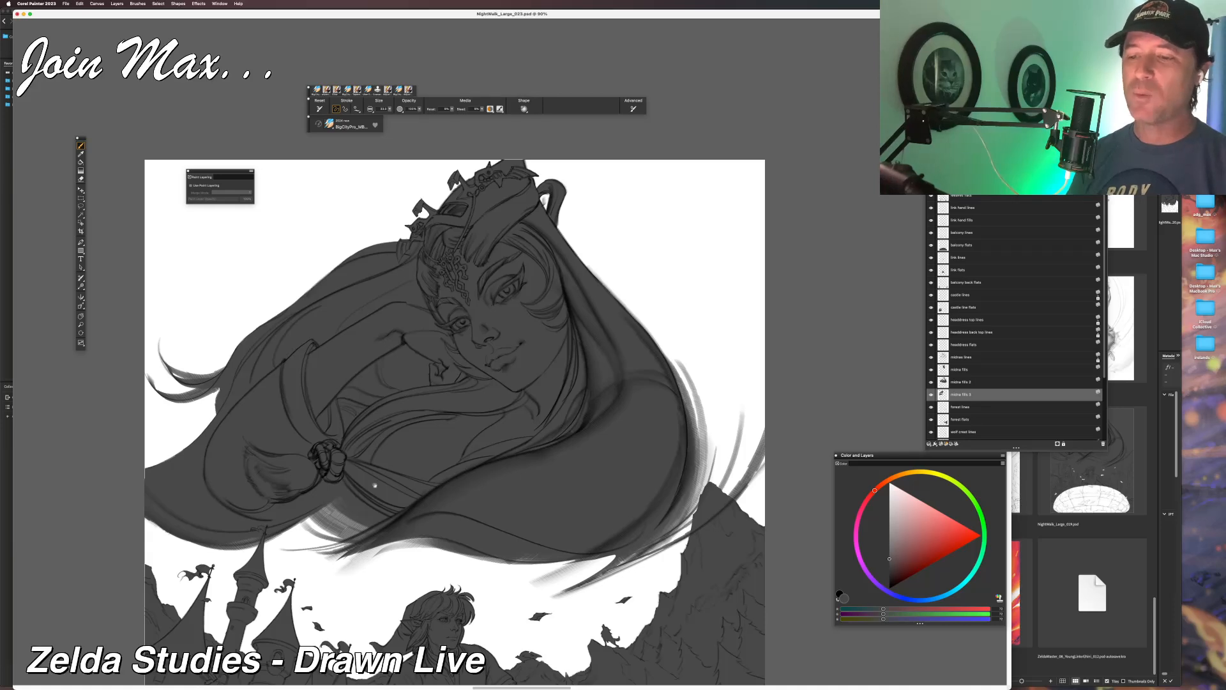
scroll(364, 499, "up", 3)
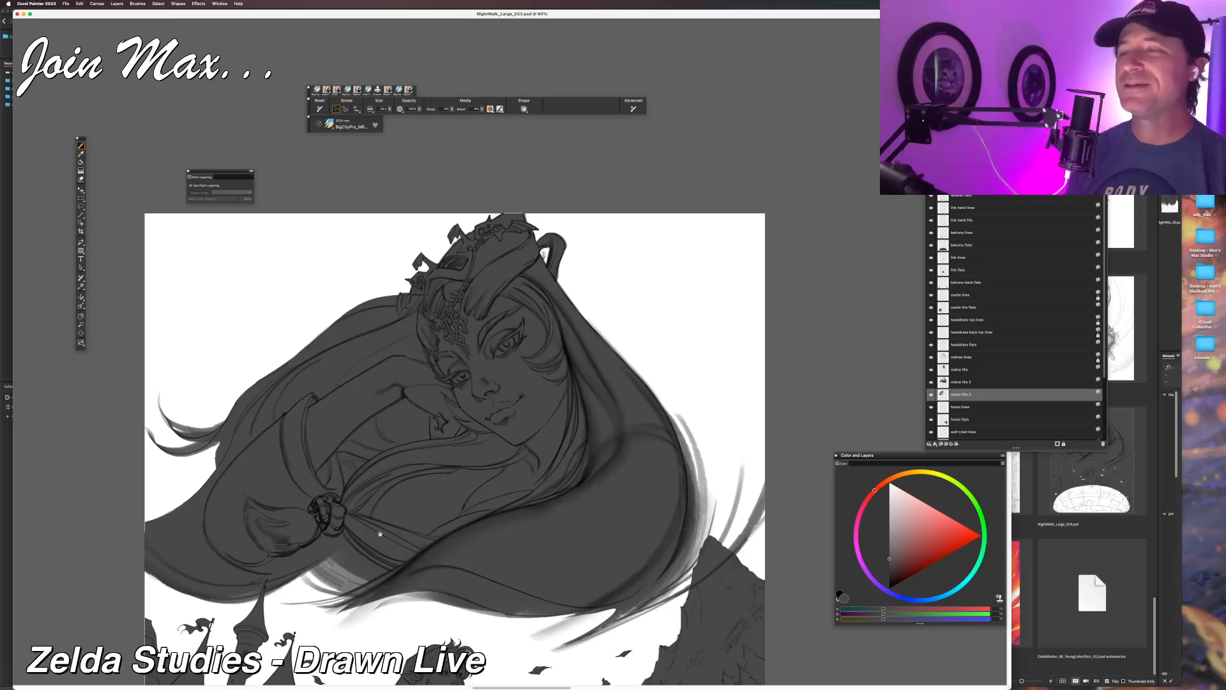
key("super+minus")
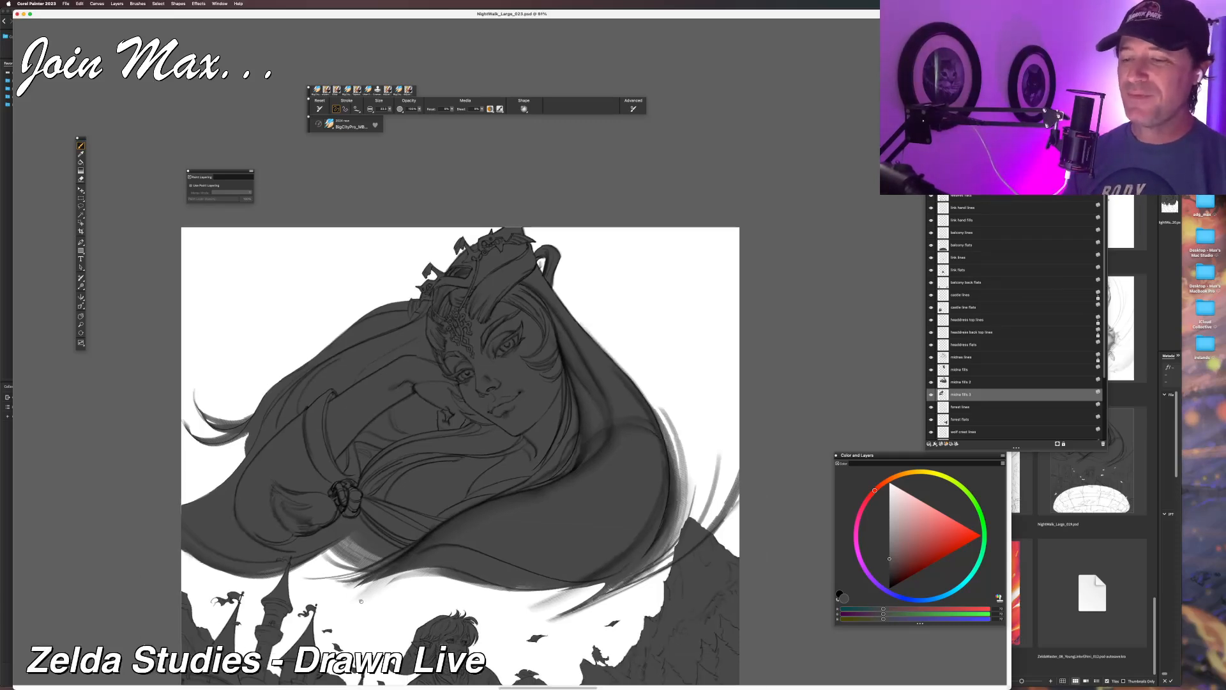
left_click_drag(475, 549, 421, 564)
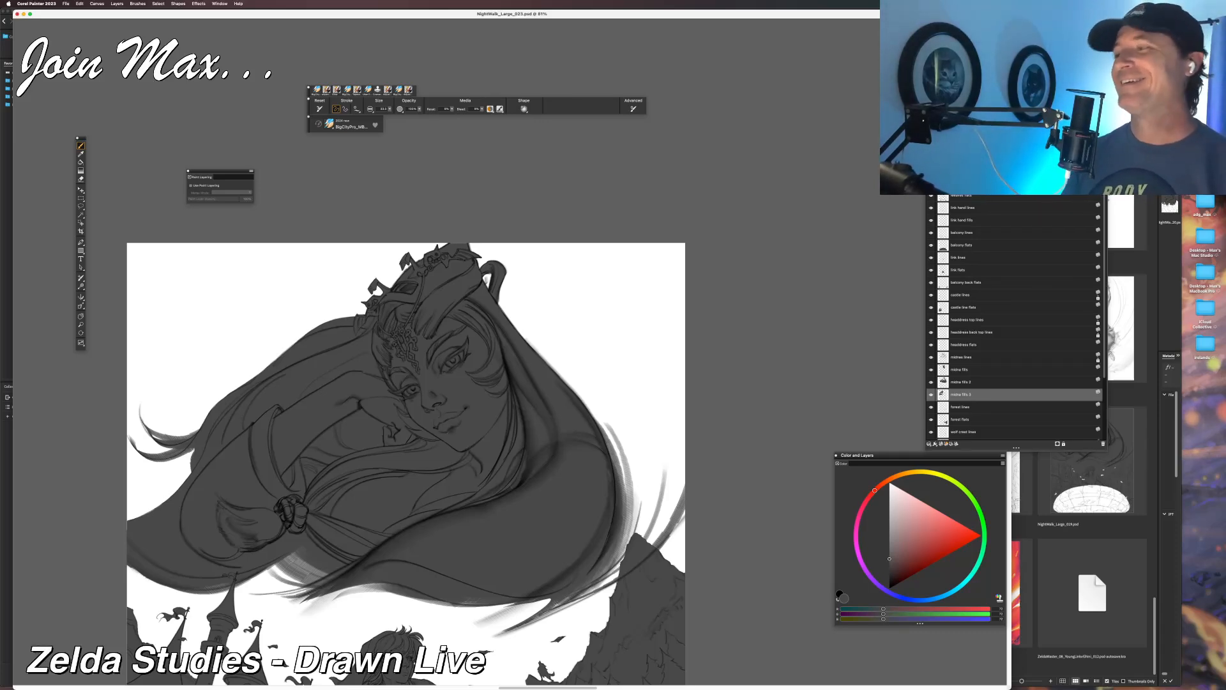
key("super+minus")
key("super+minus")
key("super+minus")
key("super+equal")
key("super+equal")
key("super+equal")
key("super+equal")
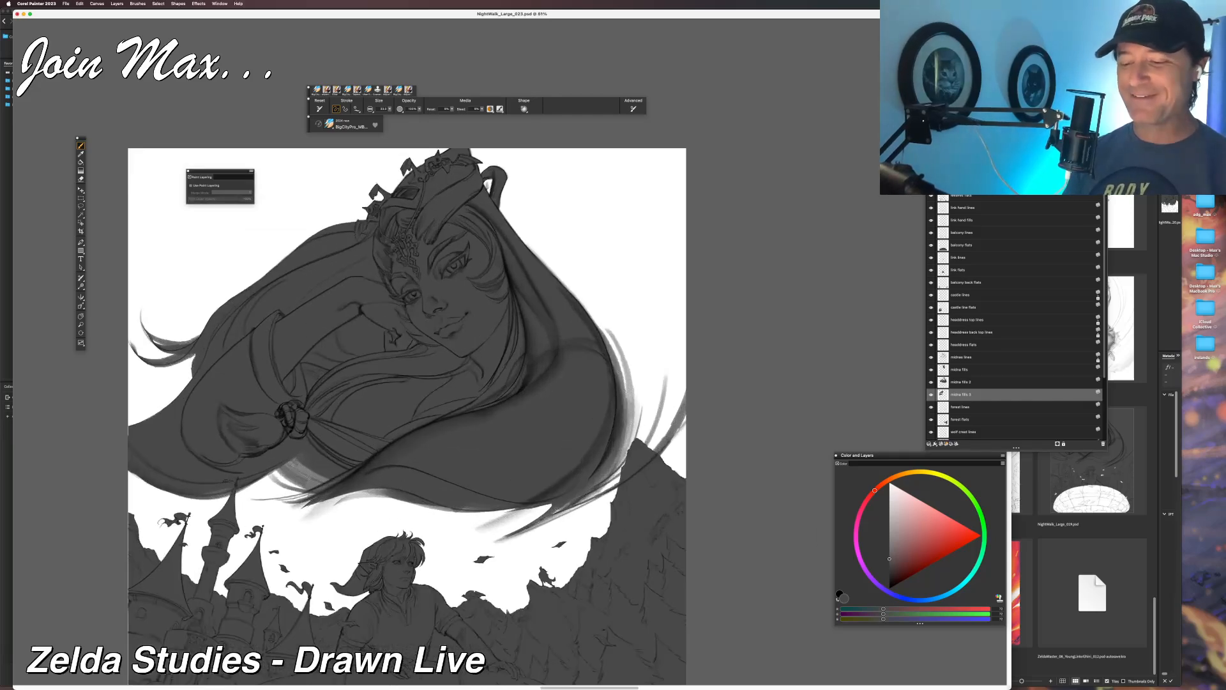
left_click_drag(390, 465, 432, 452)
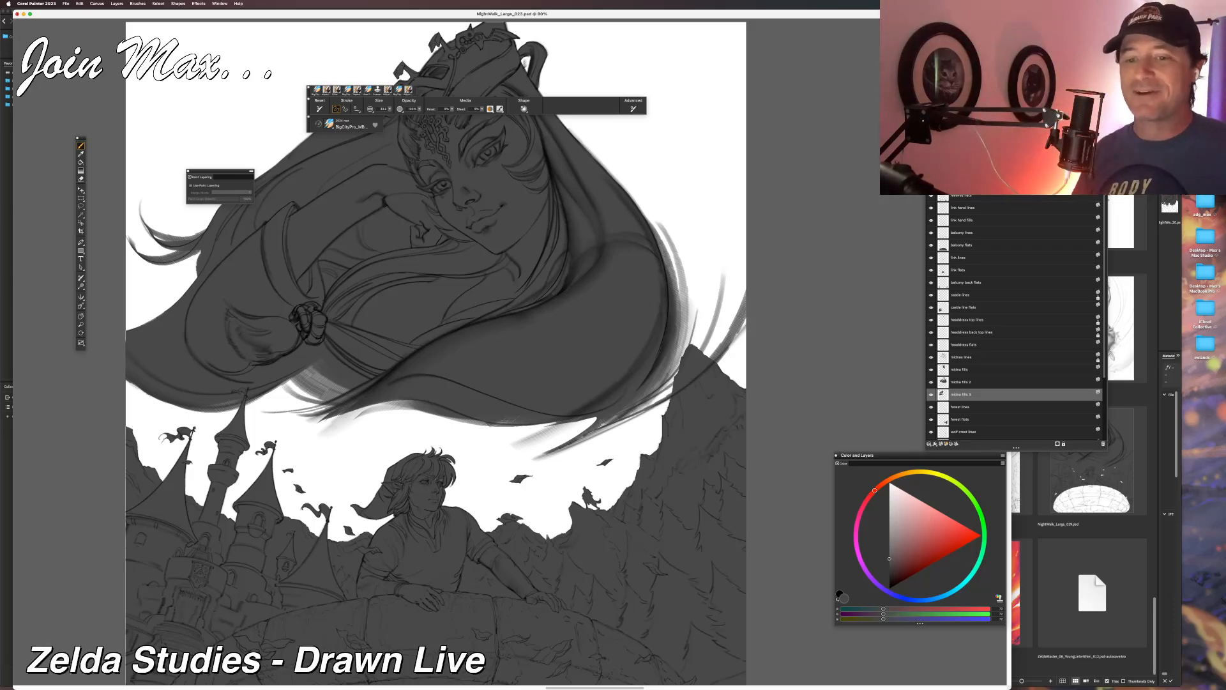
scroll(511, 352, "down", 1)
mouse_move(485, 418)
left_mouse_down()
mouse_move(479, 474)
mouse_move(511, 484)
left_mouse_up()
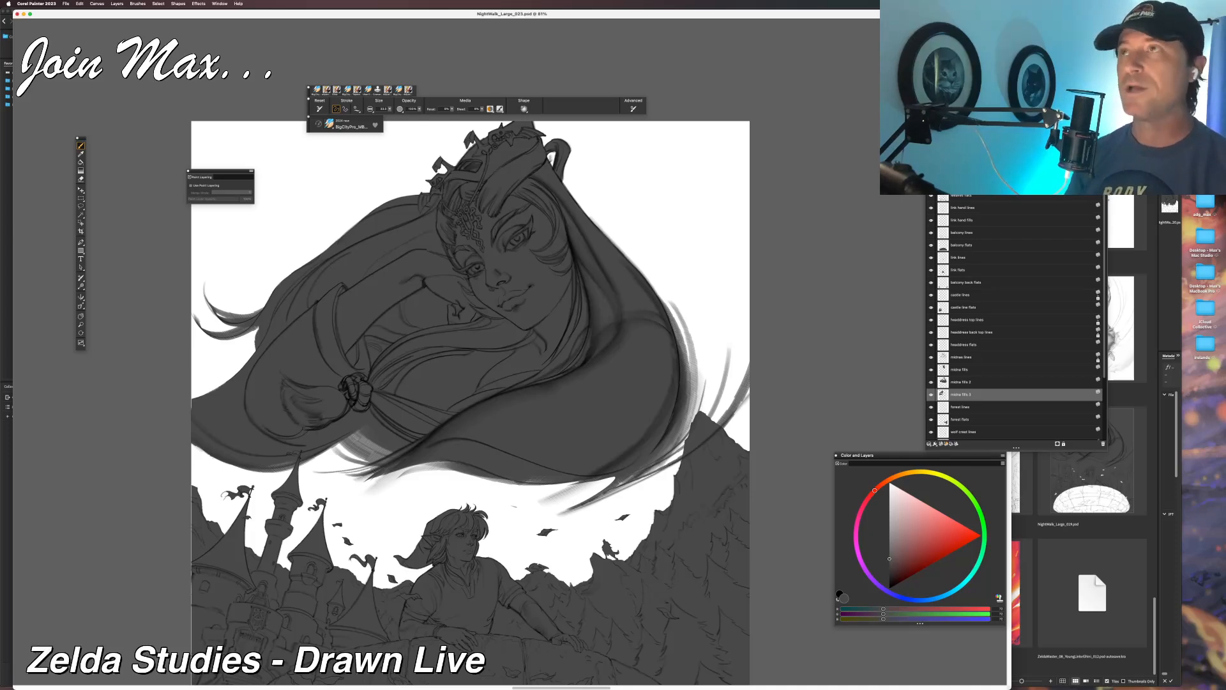
left_click_drag(510, 521, 492, 486)
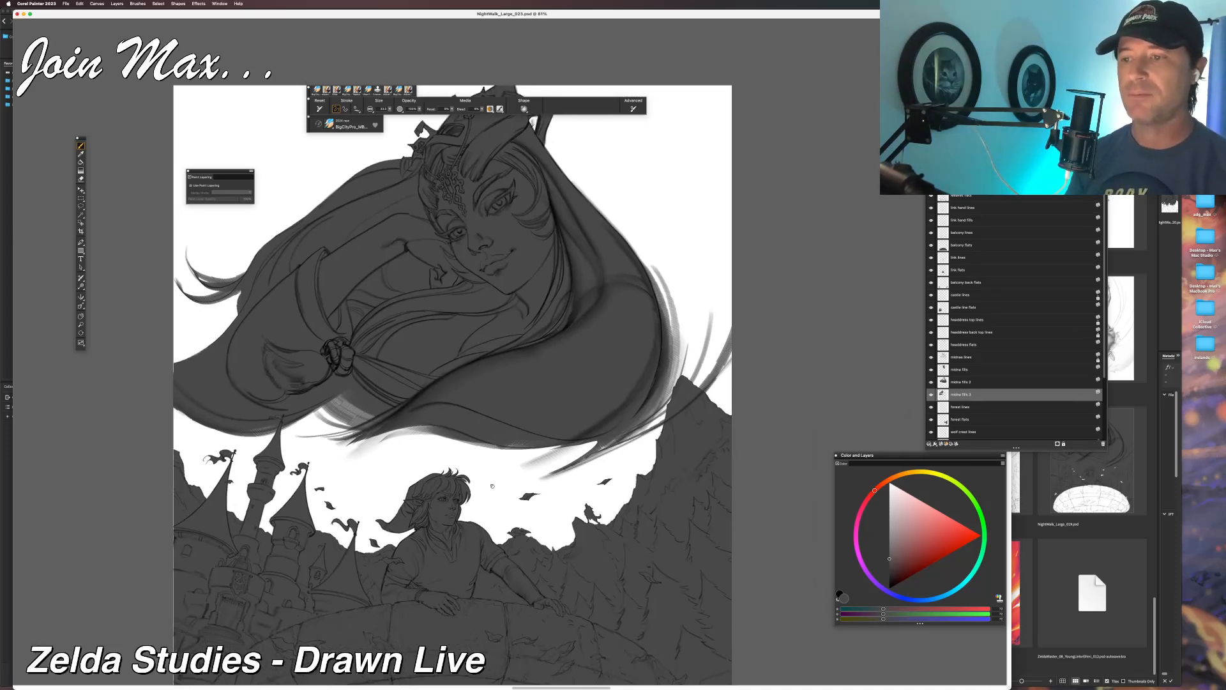
Fill the sky fill layer with the current dark grey and save the file.
scroll(962, 388, "down", 4)
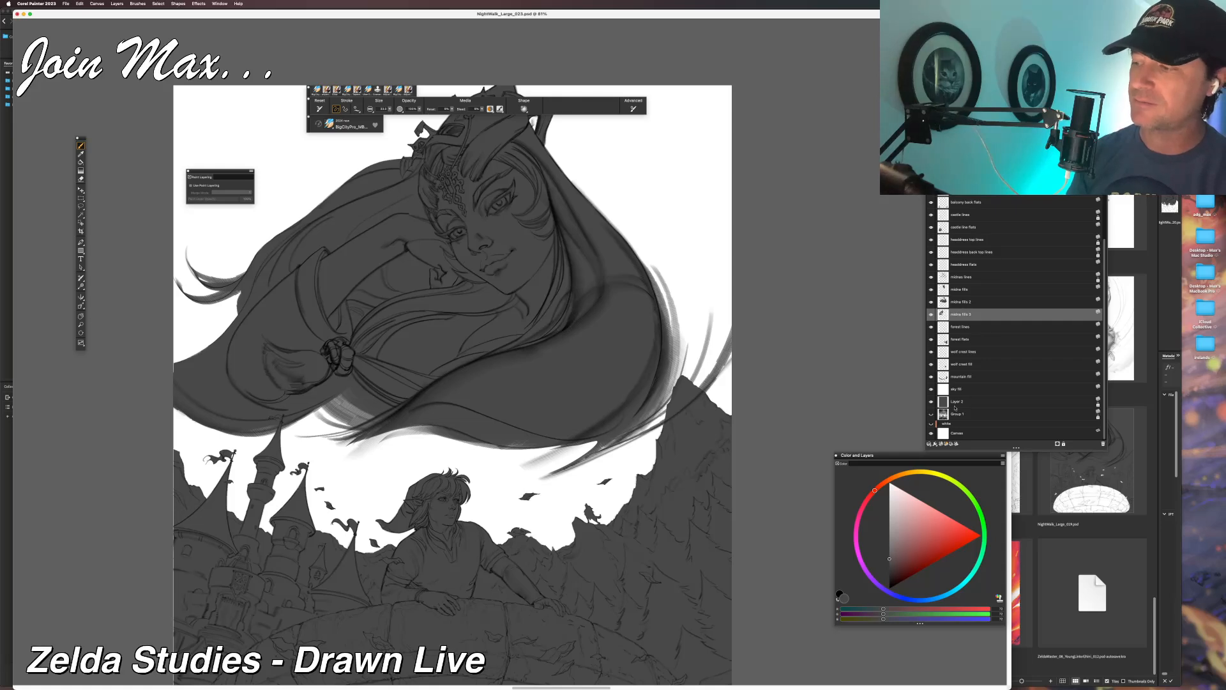
left_click(955, 402)
left_click(1022, 389)
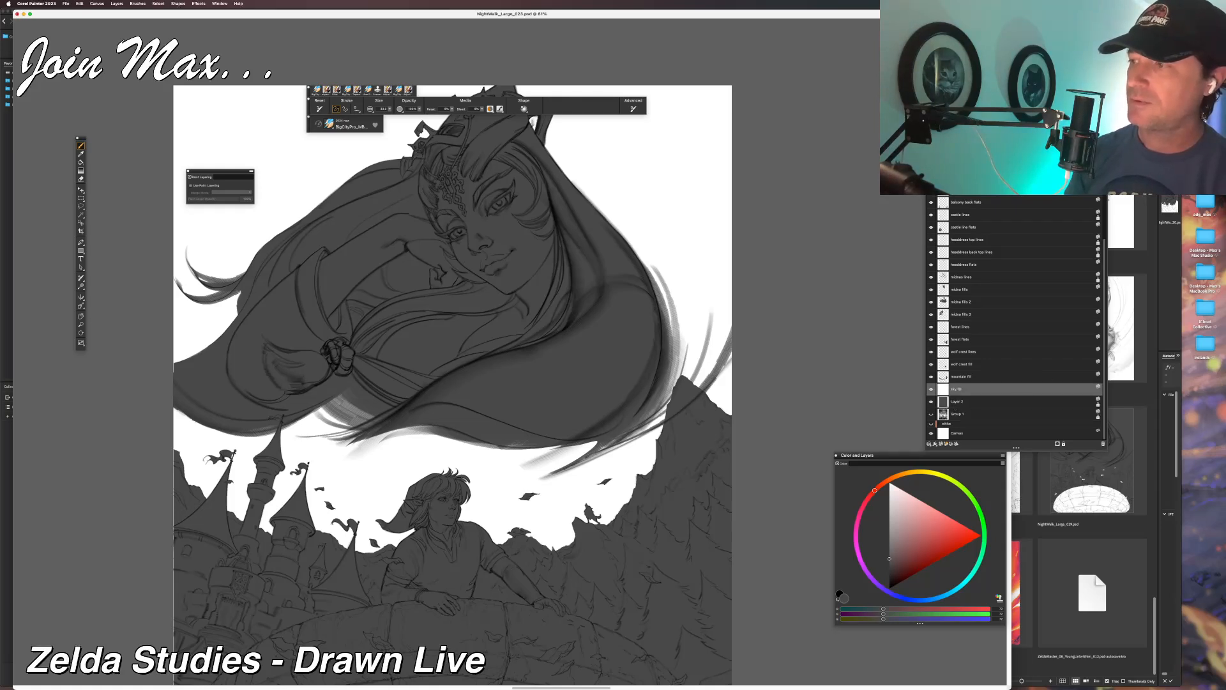
key("super+f")
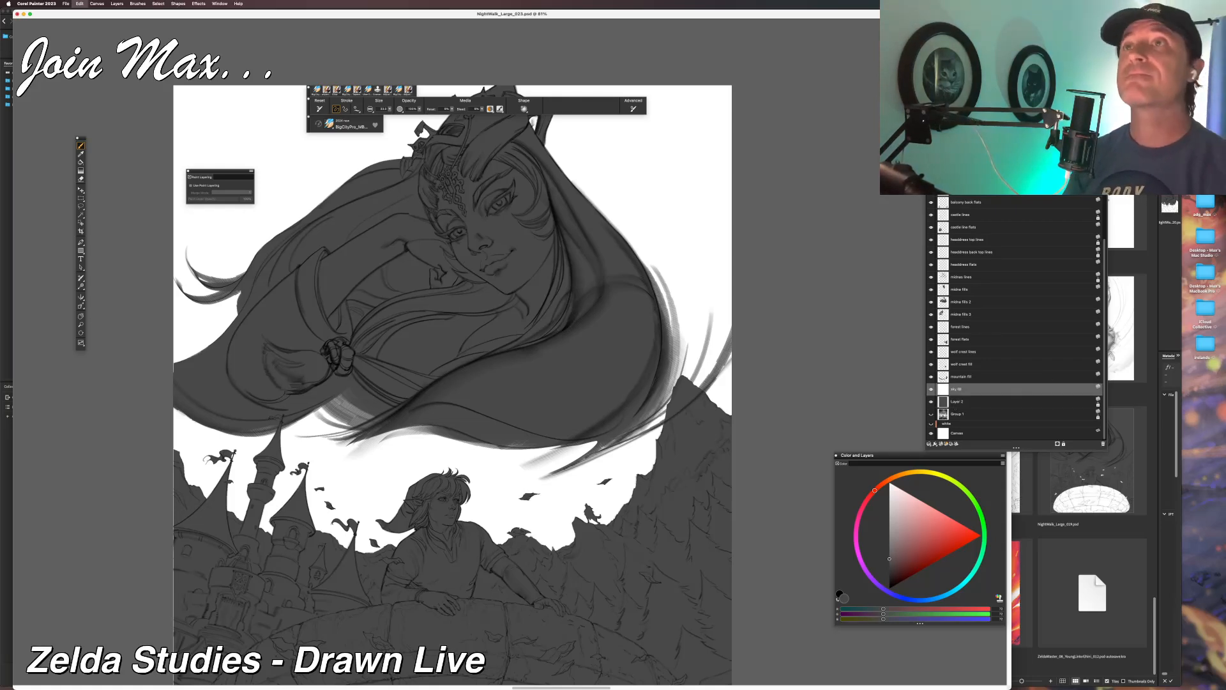
key("Return")
key("super+minus")
key("super+minus")
key("super+equal")
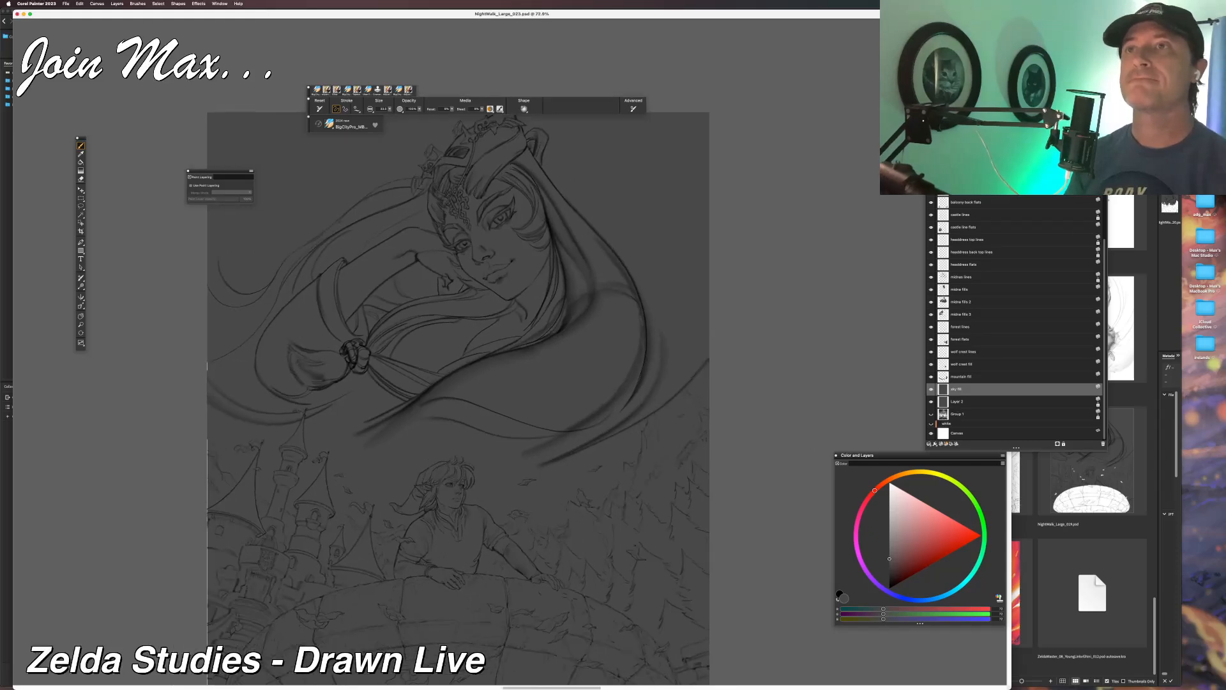
key("super+equal")
key("super+equal")
key("super+equal")
left_click_drag(696, 345, 741, 299)
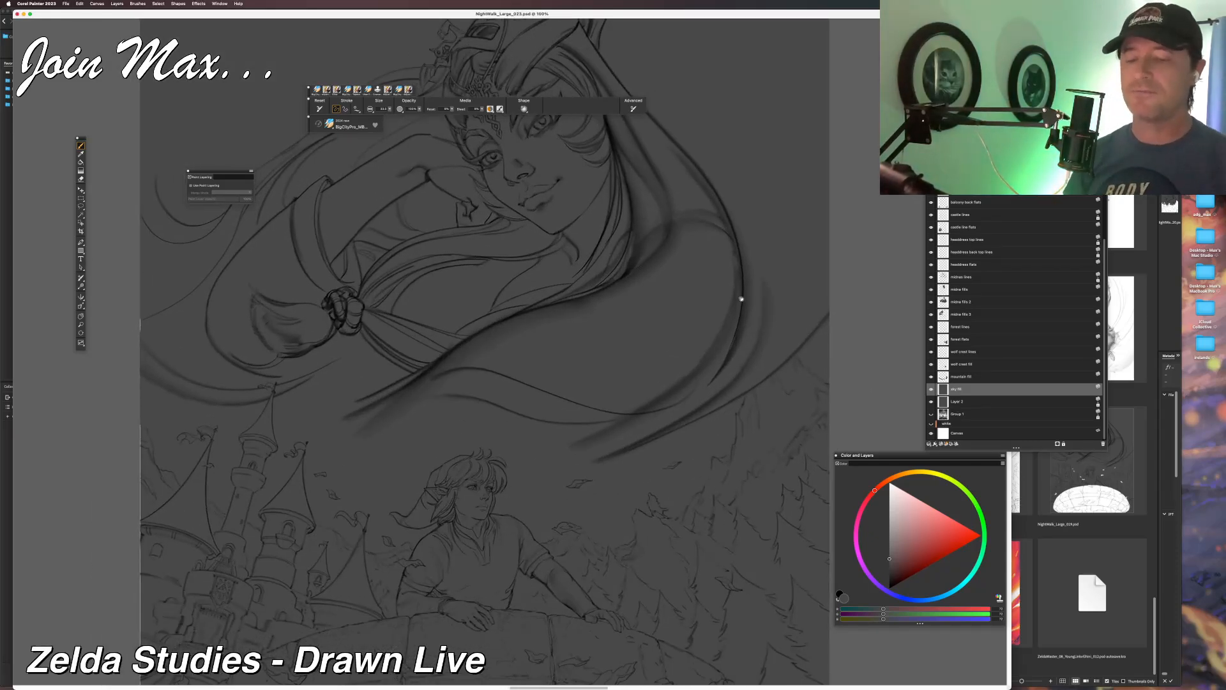
key("super+s")
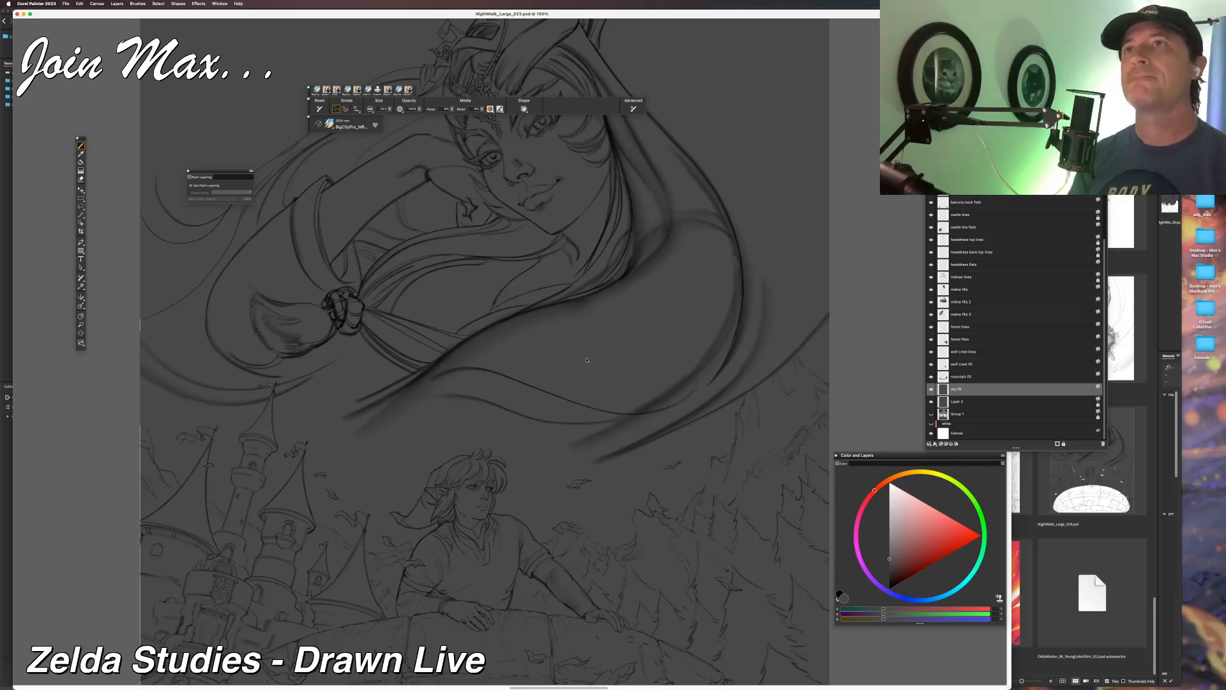
Set the current colour to white and refill the sky fill layer with it.
key("super+minus")
key("super+minus")
key("super+minus")
key("super+minus")
left_click_drag(596, 331, 558, 363)
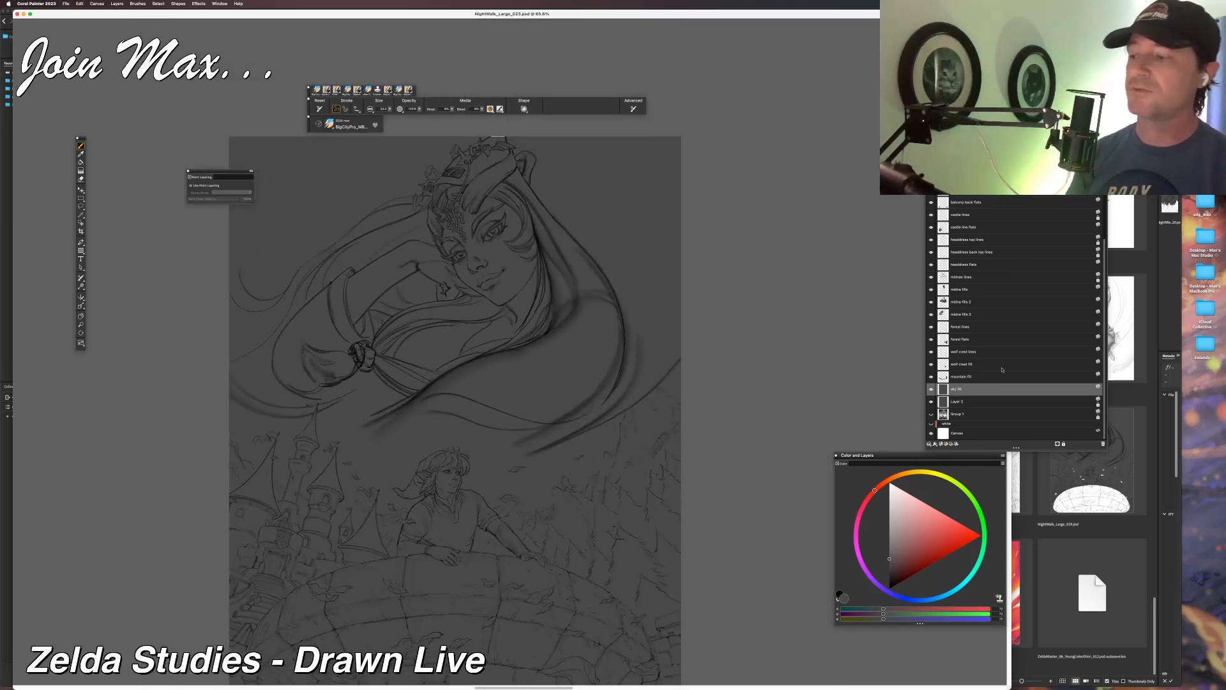
left_click_drag(893, 506, 888, 480)
key("super+f")
key("Return")
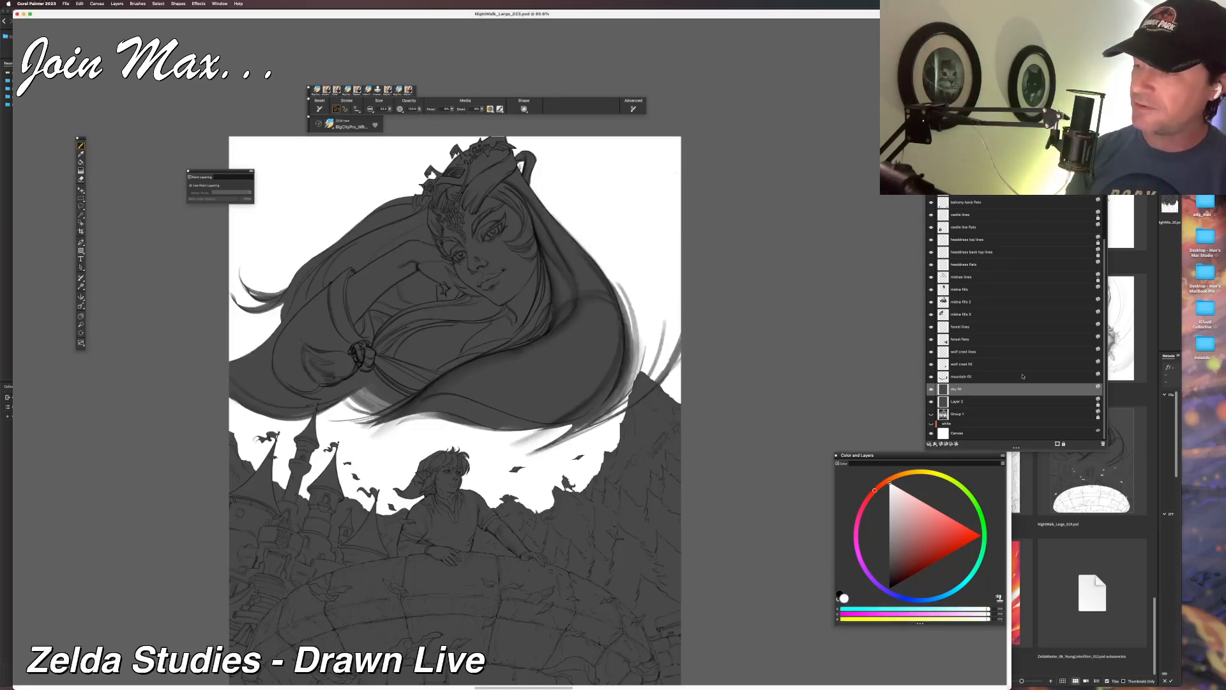
Fill the mountain, wolf crest and forest flats layers with white.
left_click(966, 376)
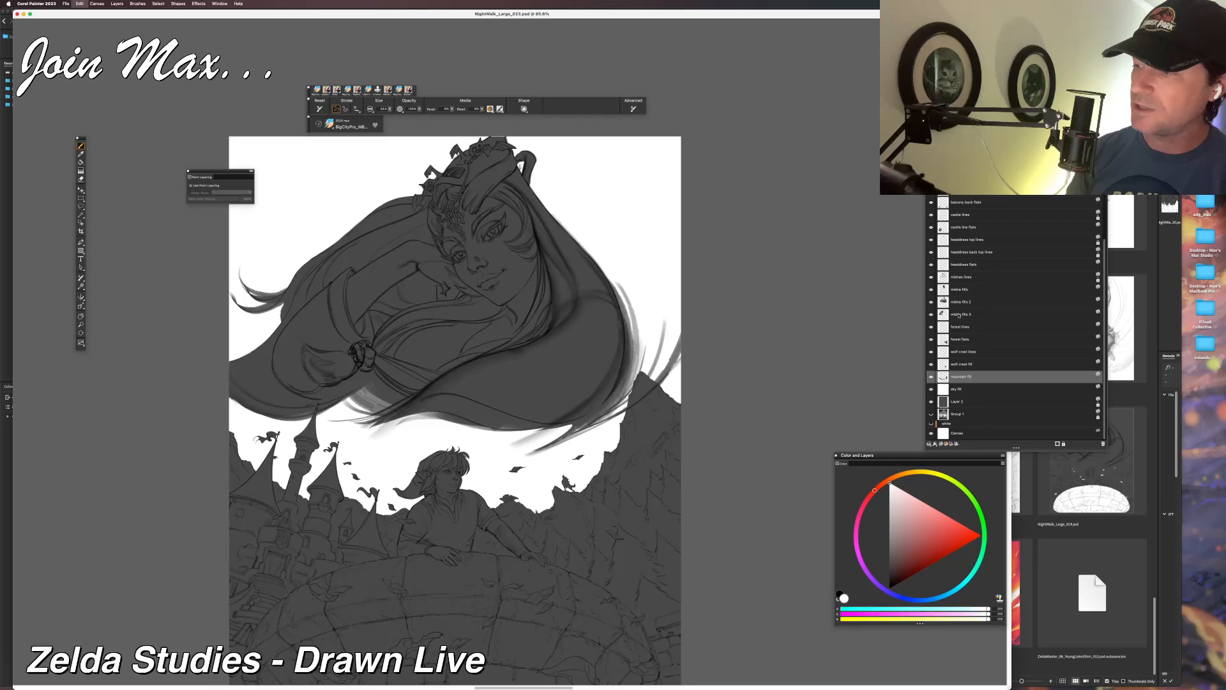
key("super+f")
key("Return")
left_click(970, 365)
key("super+f")
key("Return")
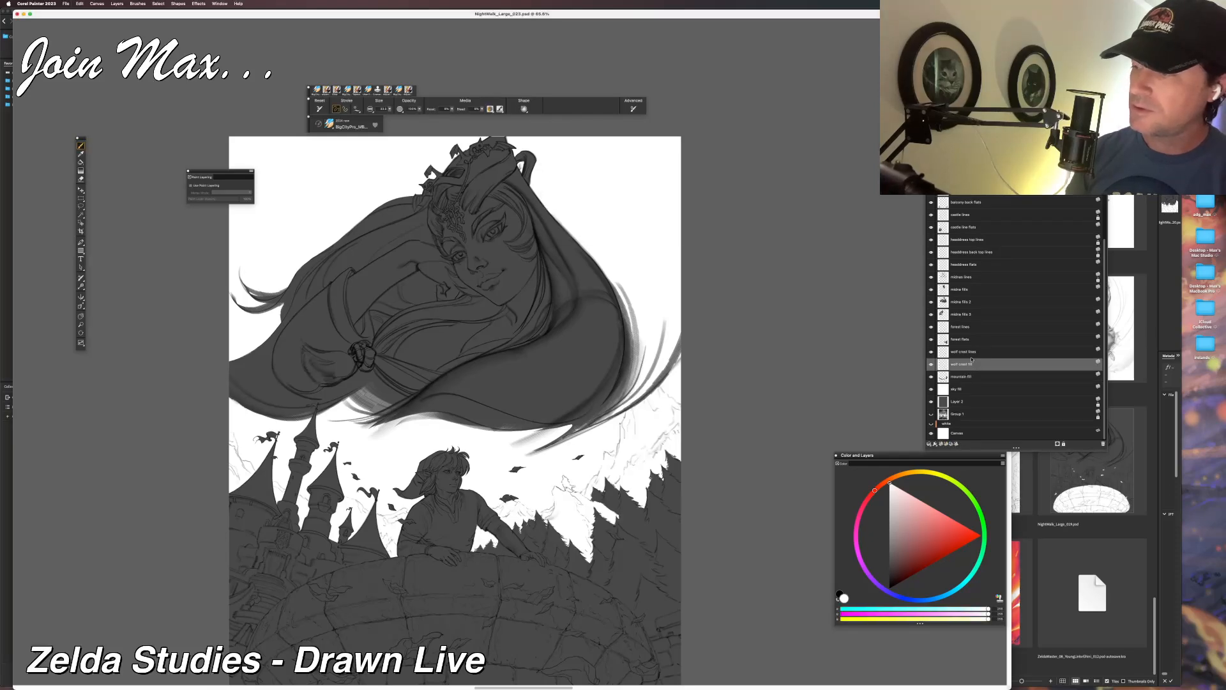
left_click(970, 340)
key("super+f")
key("Return")
Fill all three of the female figure's fill layers with white, reapplying white to the forest flats as well.
left_click(969, 315)
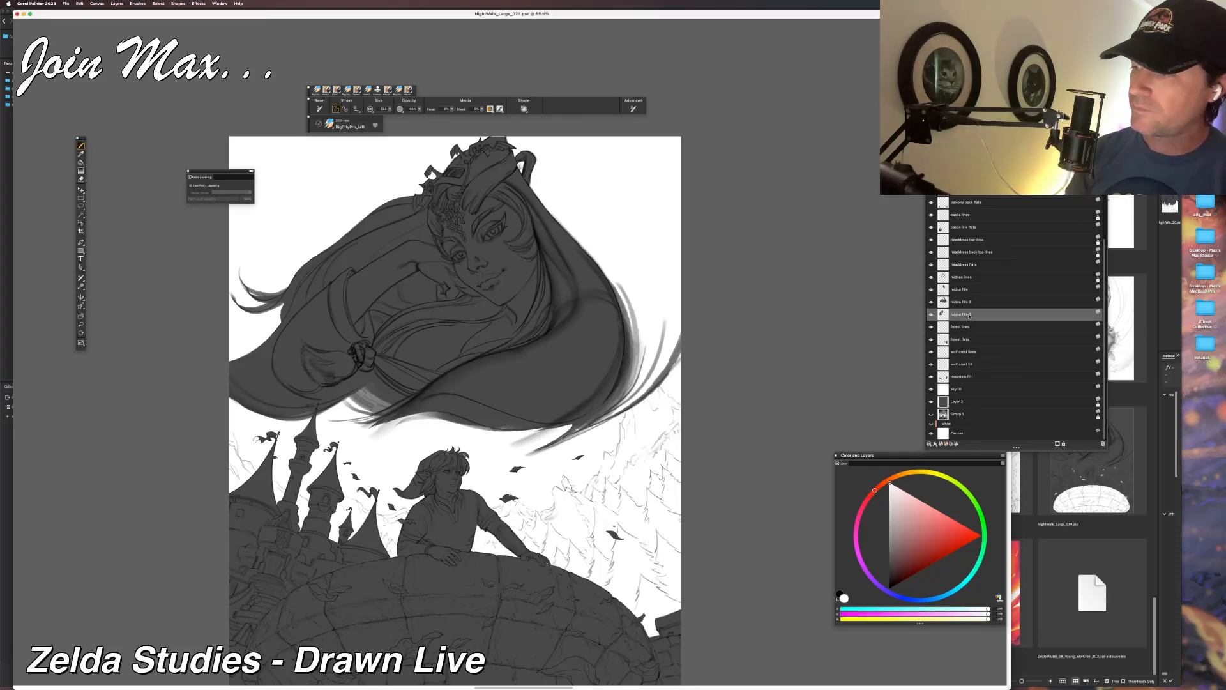
key("super+f")
key("Return")
left_click(968, 302)
key("super+f")
key("Return")
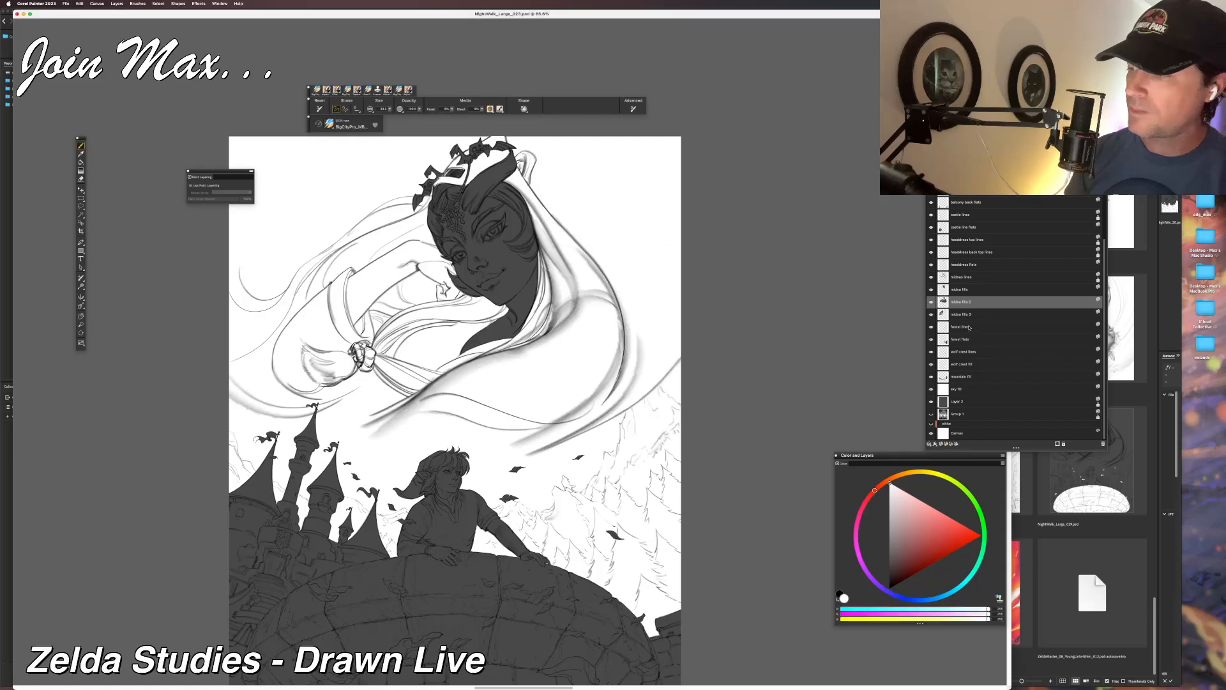
key("super+f")
key("Return")
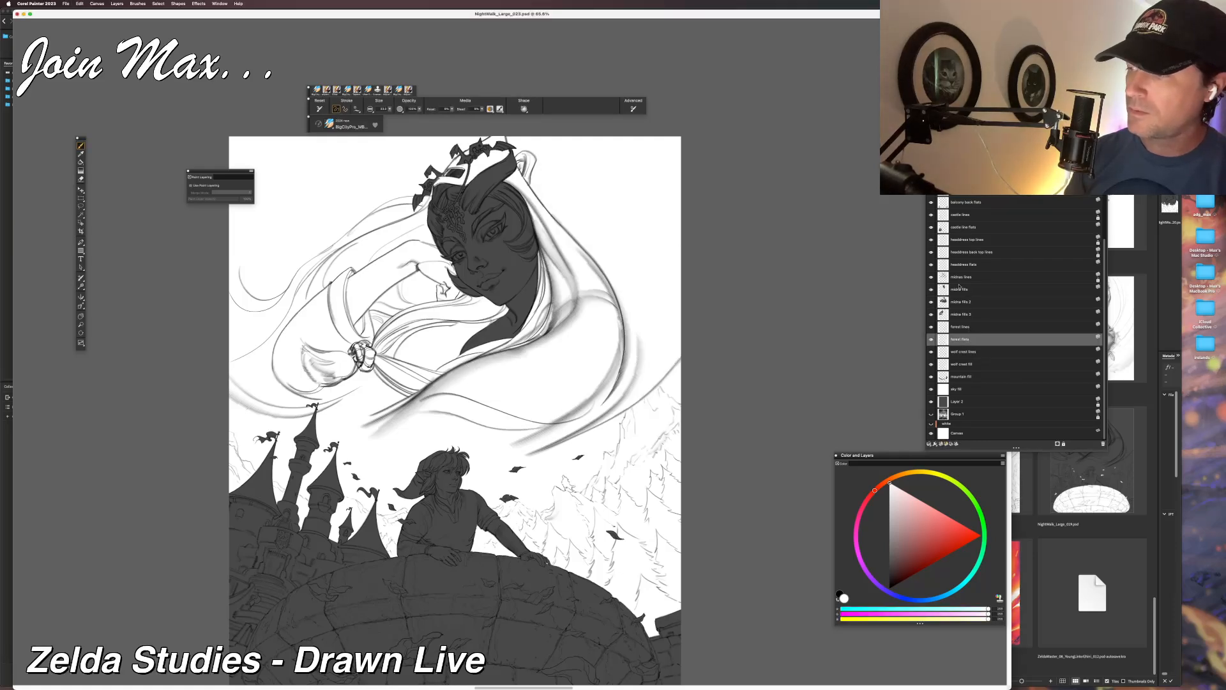
left_click(959, 290)
key("super+f")
key("Return")
Fill the headdress flats and castle flats layers with white.
scroll(971, 268, "up", 2)
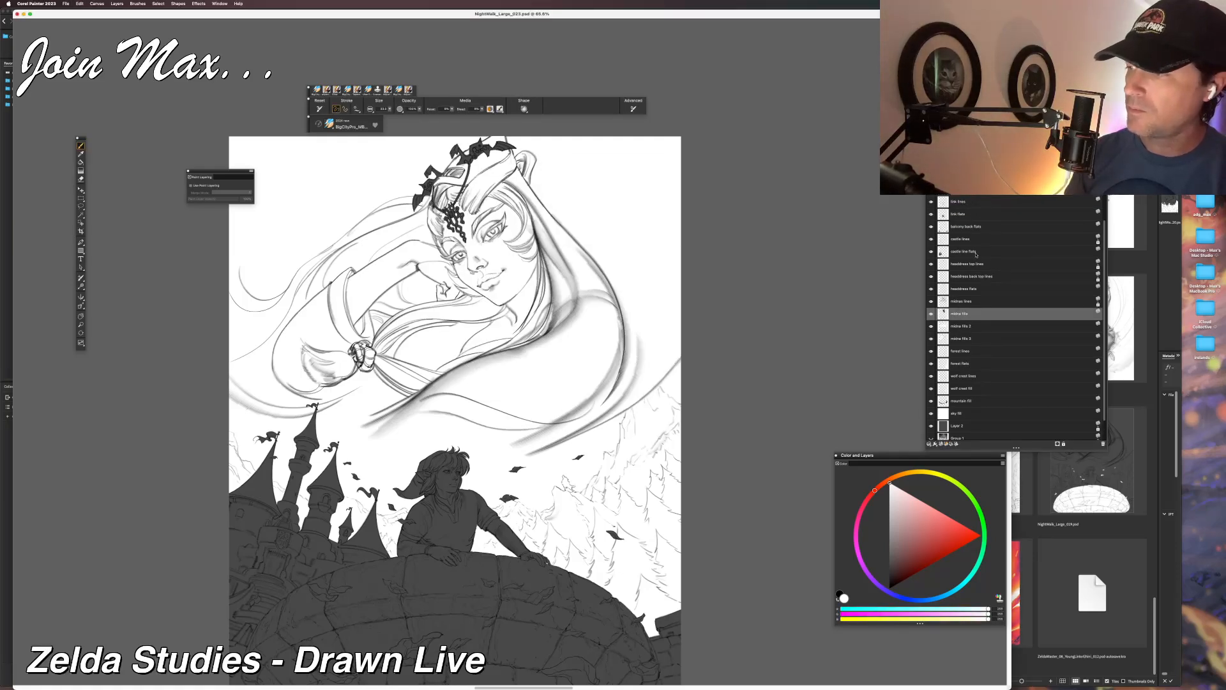
left_click(970, 253)
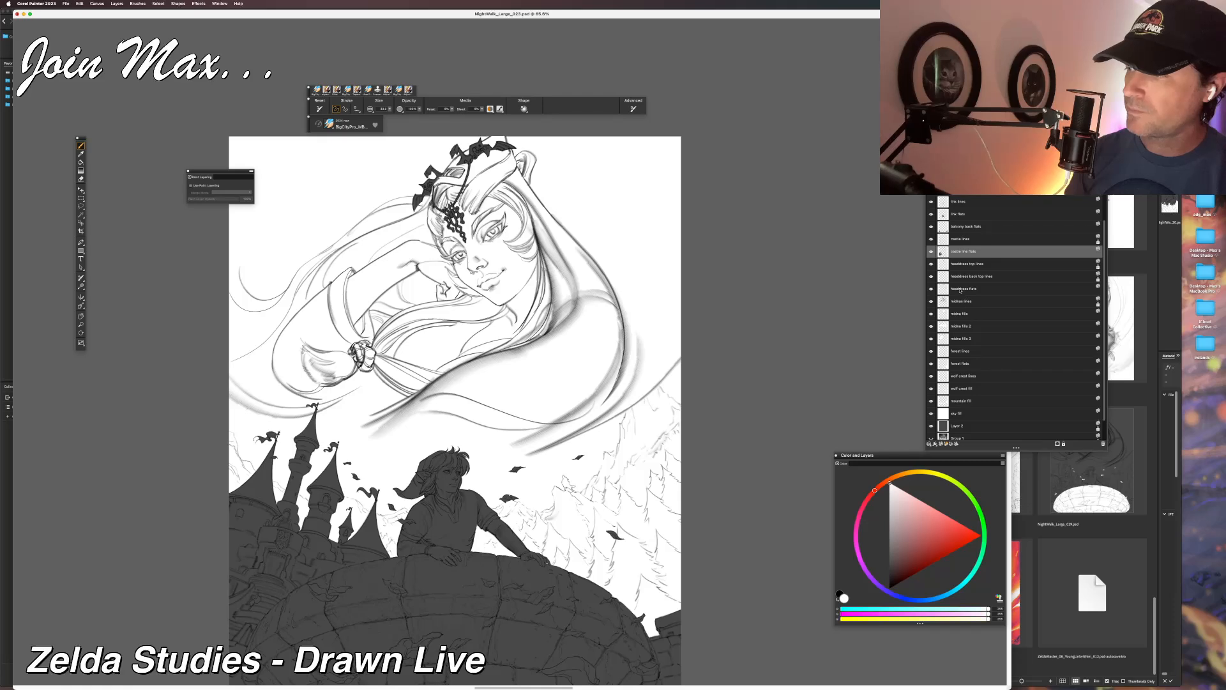
left_click(960, 291)
key("super+f")
key("Return")
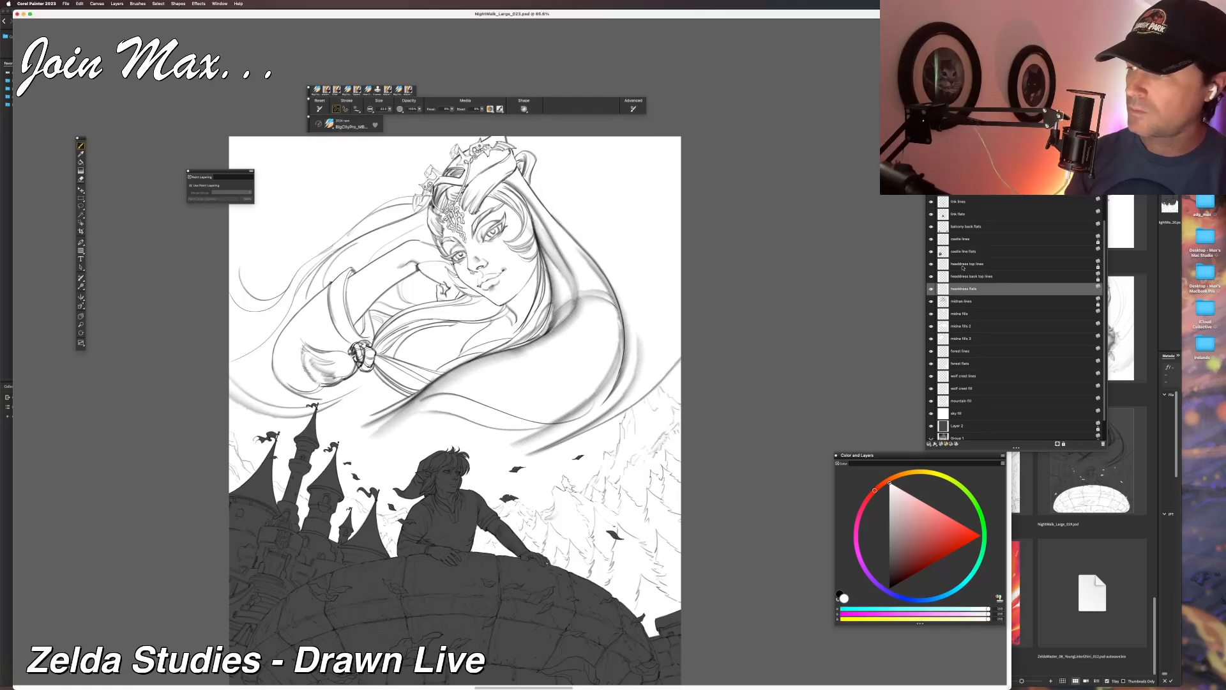
left_click(963, 251)
key("super+f")
key("Return")
Fill the Link flats and front balcony flats layers with white.
scroll(968, 238, "up", 3)
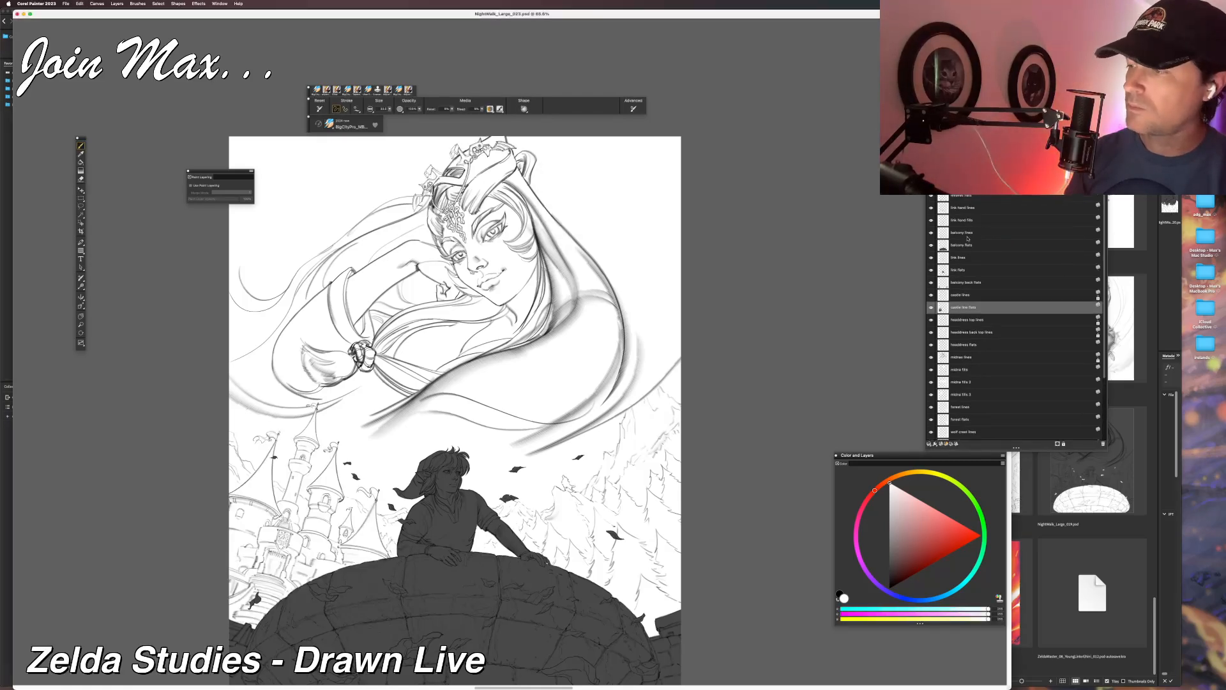
left_click(960, 252)
key("super+f")
key("Return")
left_click(960, 246)
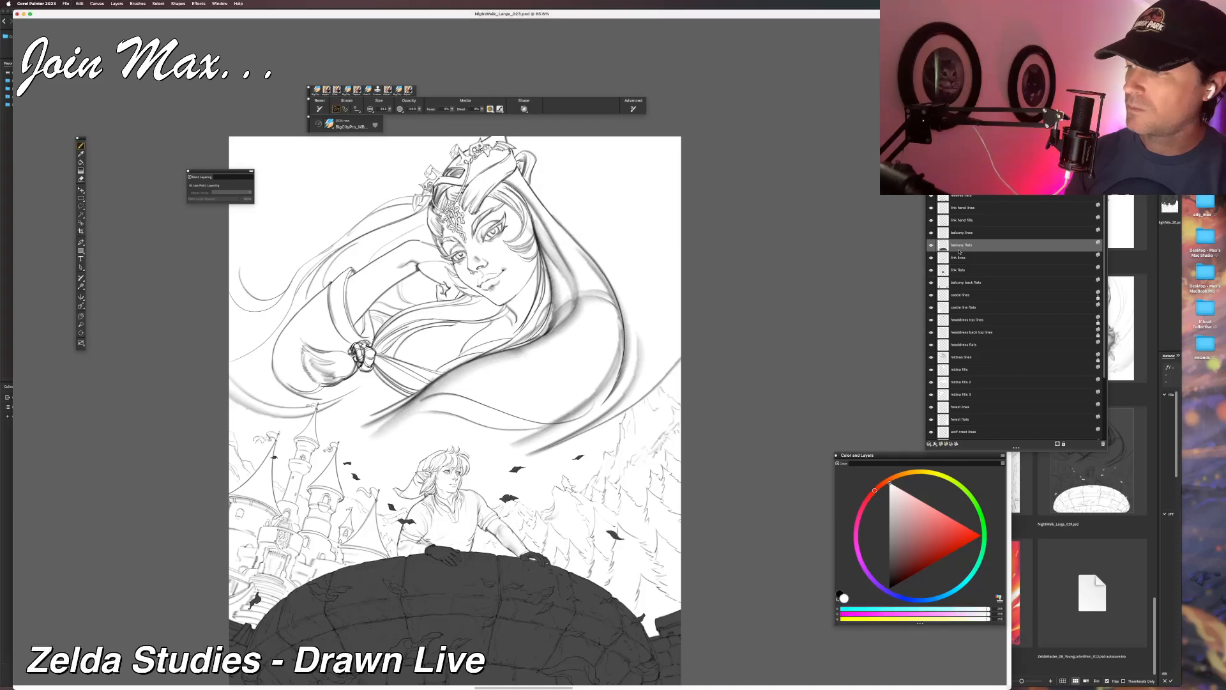
key("super+f")
key("Return")
Fill the Link hand, flying leaves and balcony back flats layers with white.
left_click(962, 220)
key("super+f")
key("Return")
left_click(967, 196)
key("super+f")
key("Return")
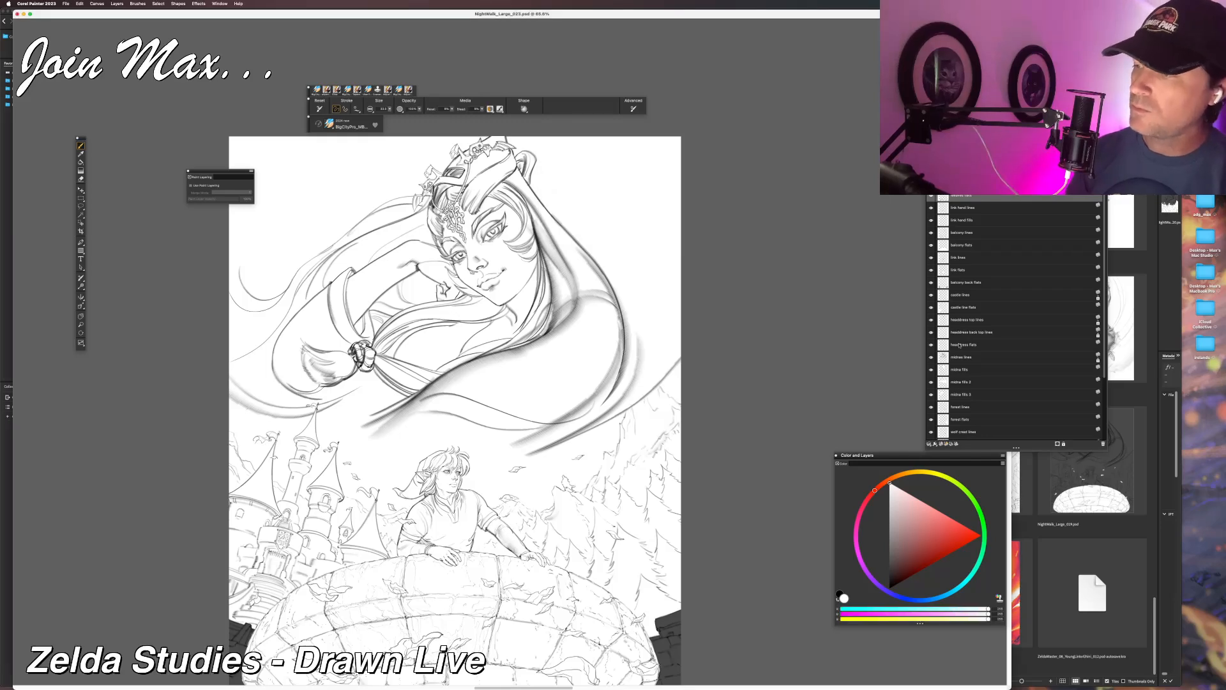
left_click(950, 284)
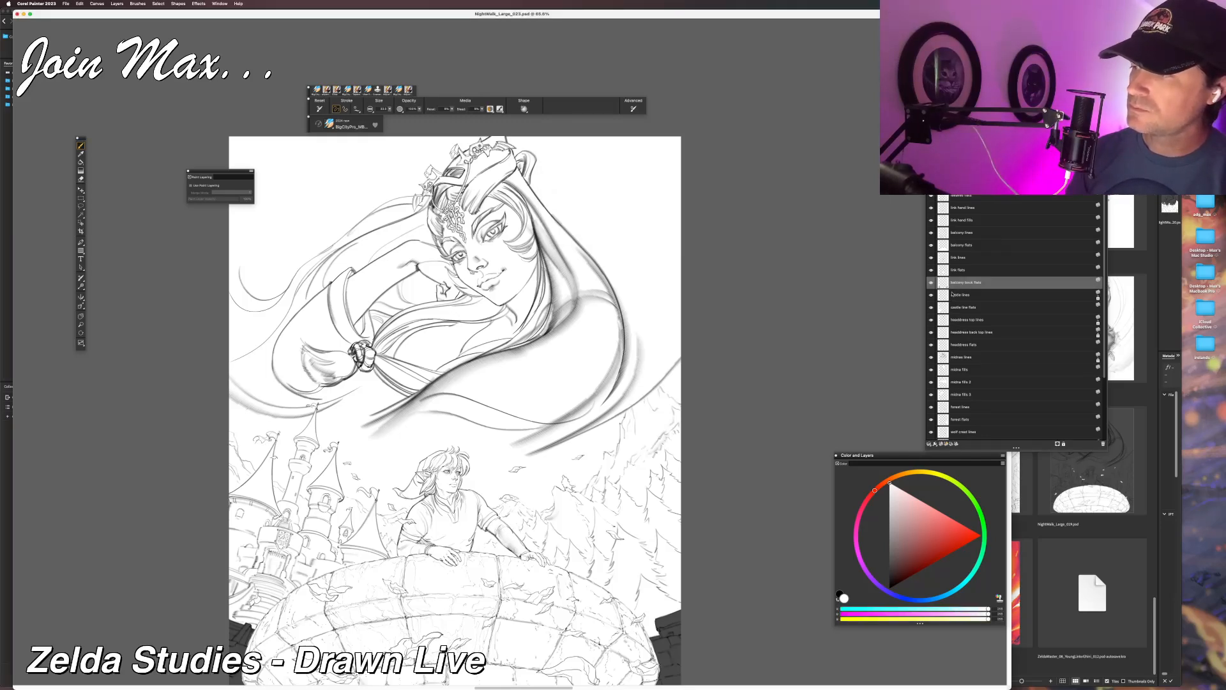
Save the white-filled version as a new file iteration with Iterative Save.
scroll(541, 336, "down", 5)
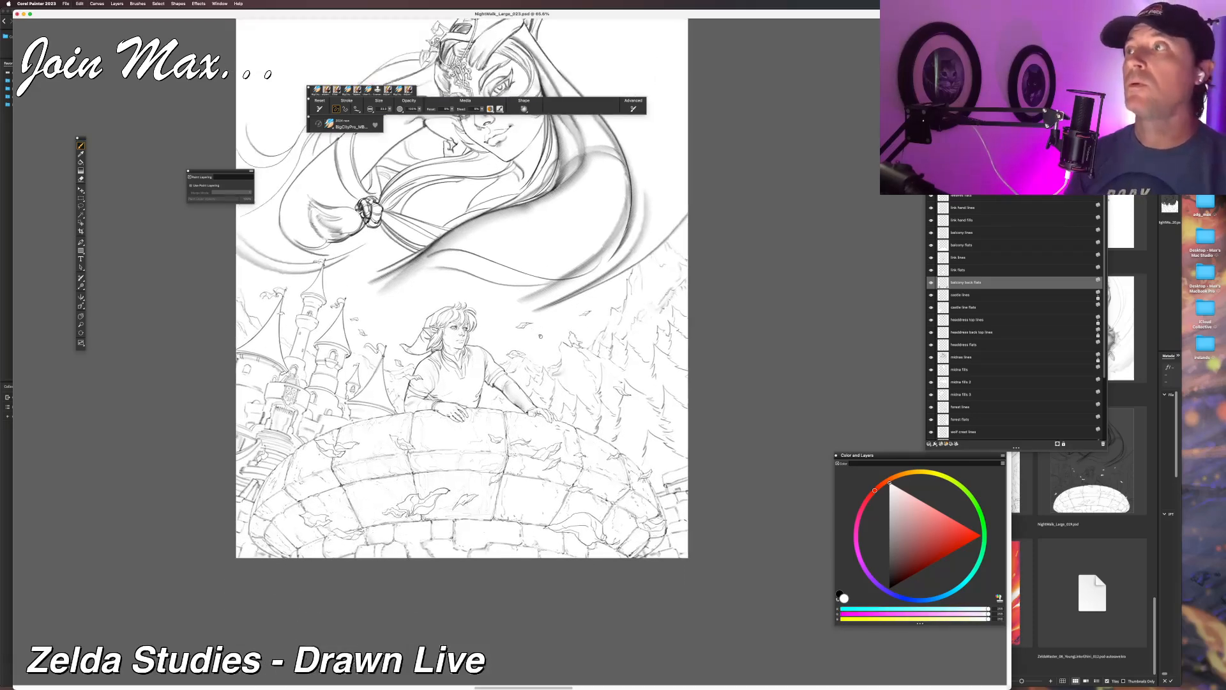
left_click(66, 4)
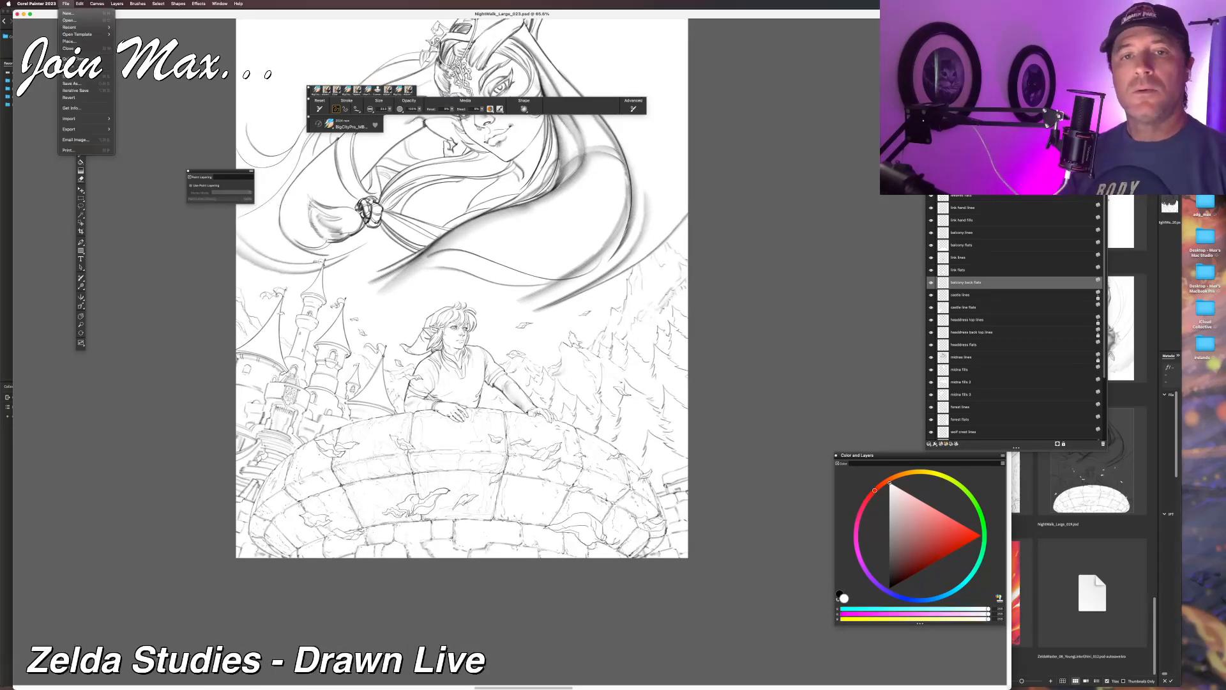
left_click(75, 90)
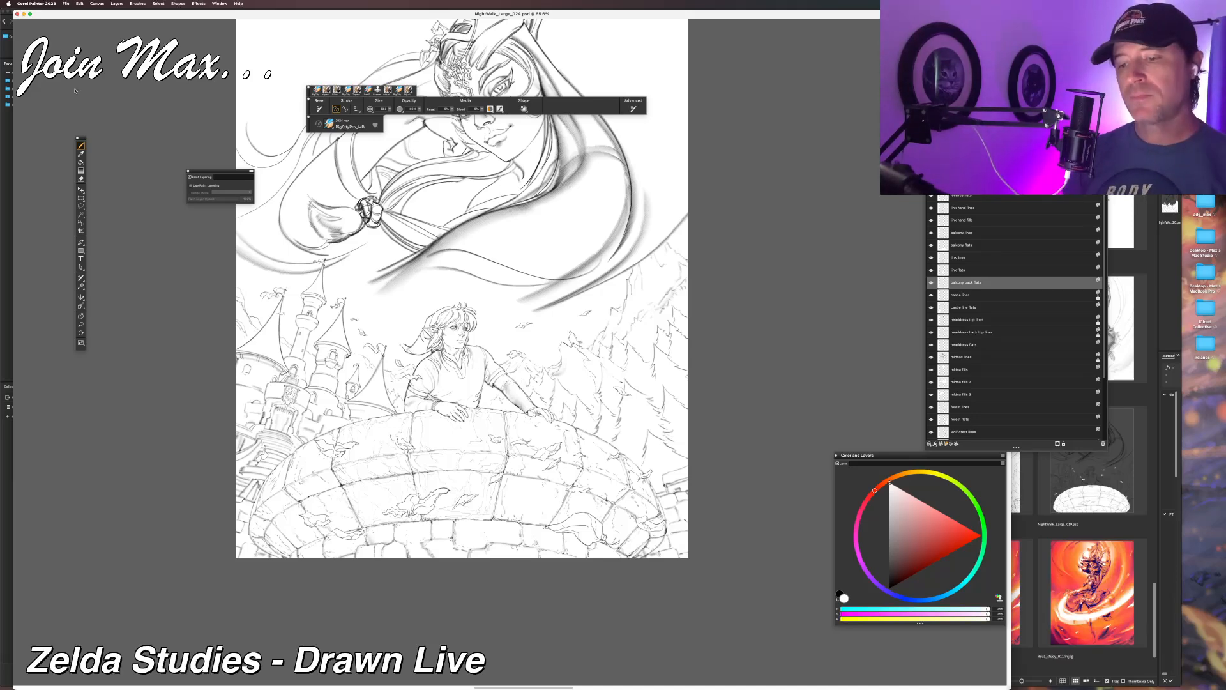
scroll(509, 353, "up", 6)
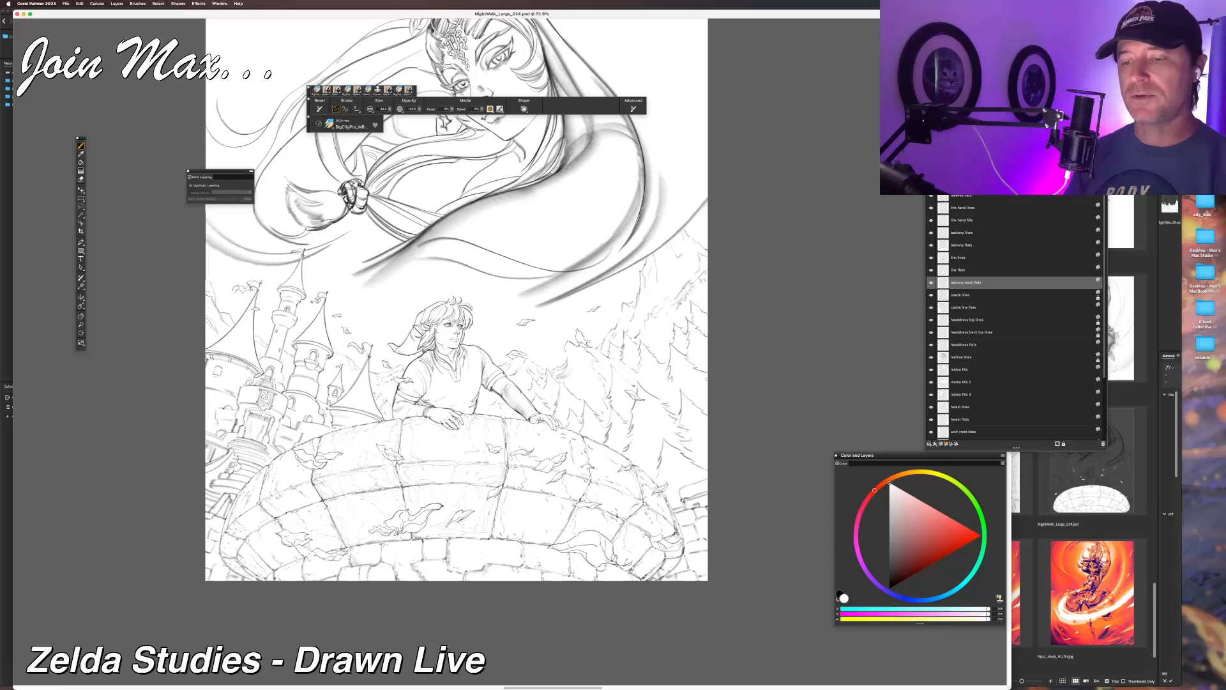
scroll(509, 352, "down", 3)
scroll(530, 347, "up", 2)
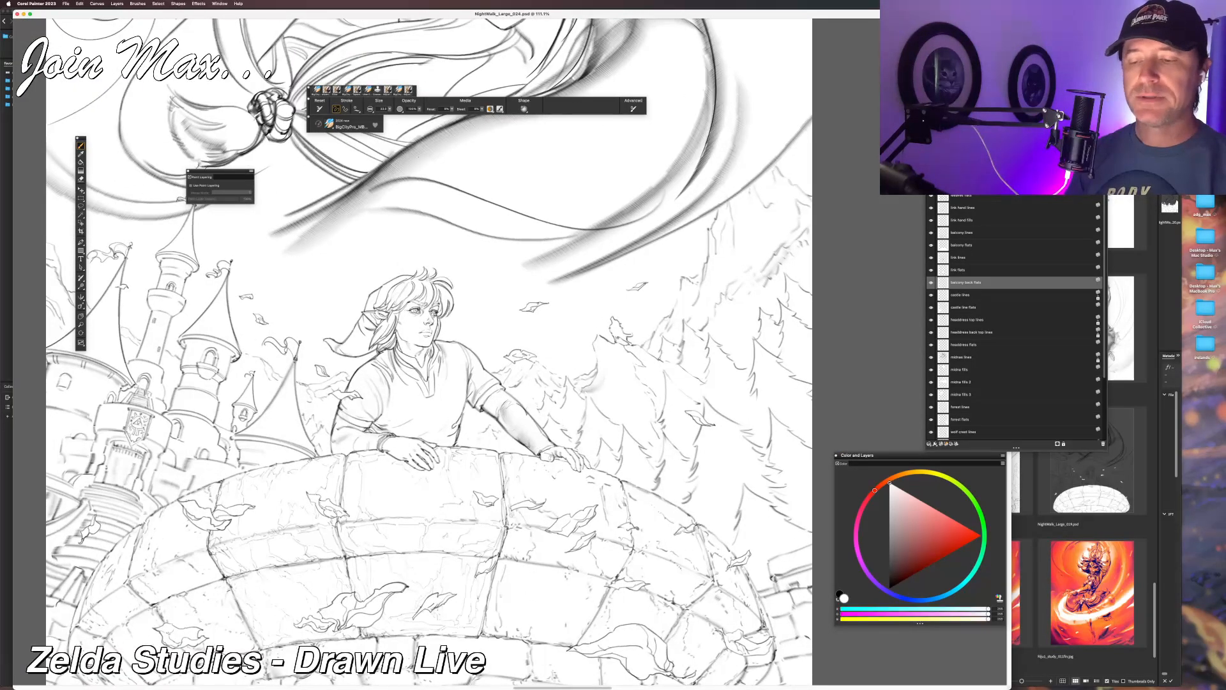
left_click_drag(367, 269, 375, 307)
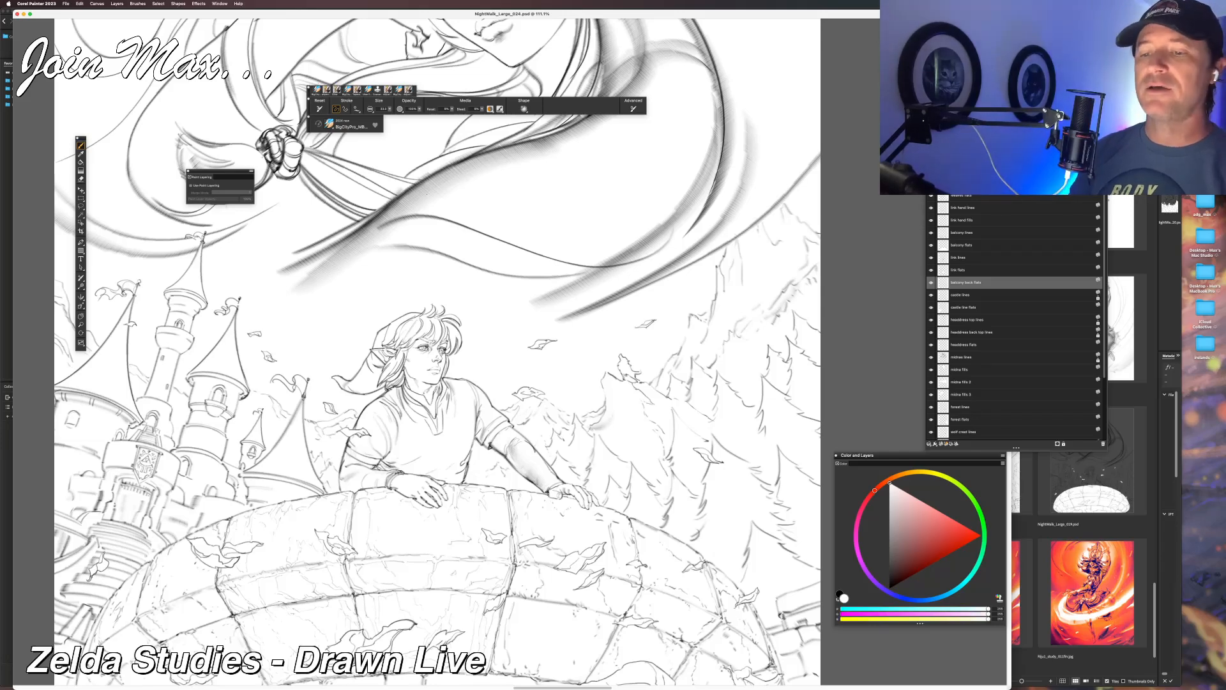
Open the screenshot of the orange-haired, teal-skinned character from the desktop in Preview and enlarge it over the drawing.
scroll(509, 352, "up", 2)
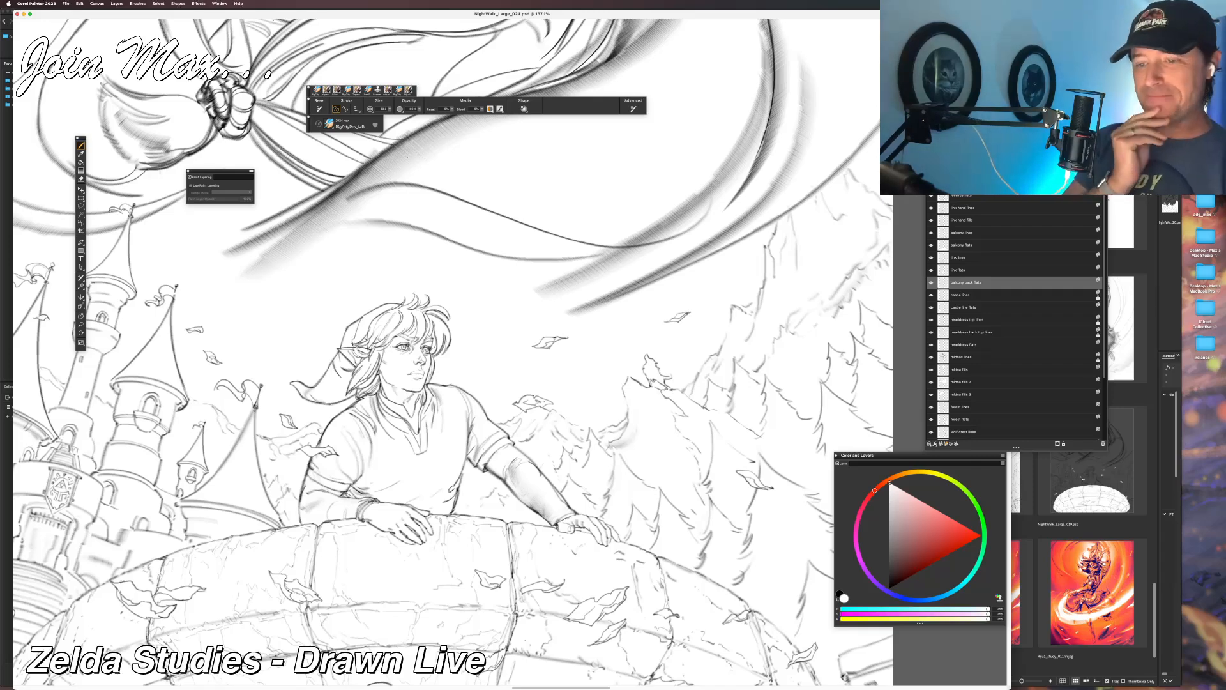
left_click_drag(530, 176, 535, 507)
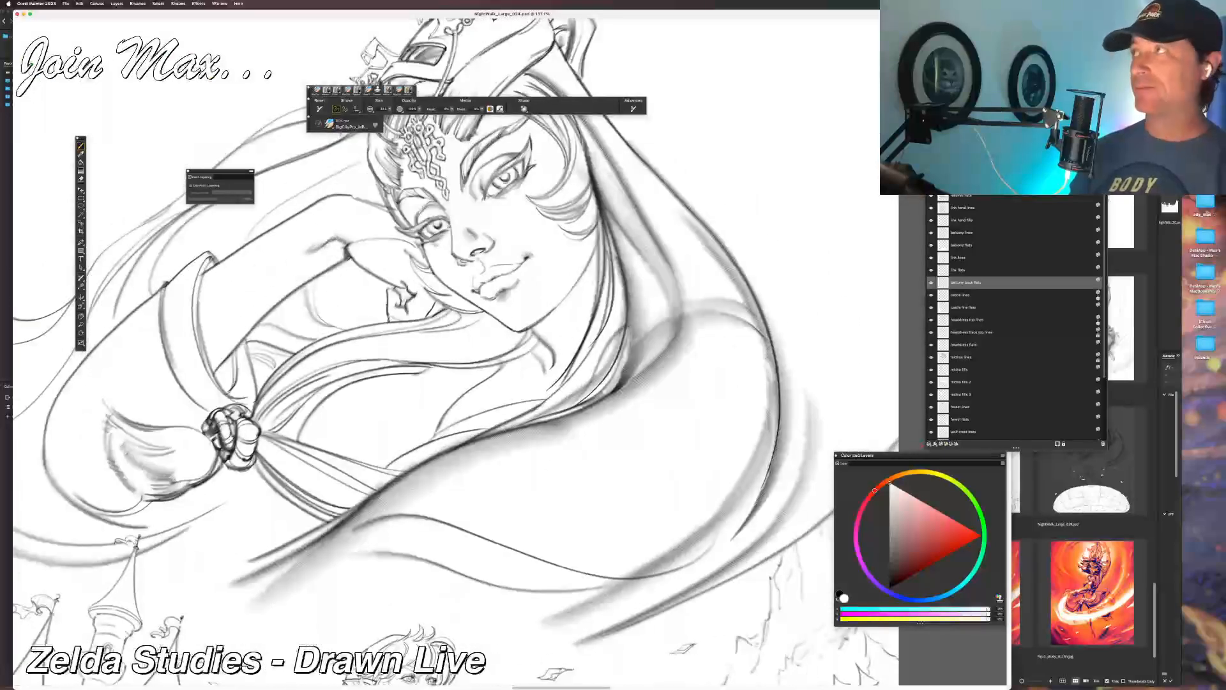
key("super+Tab")
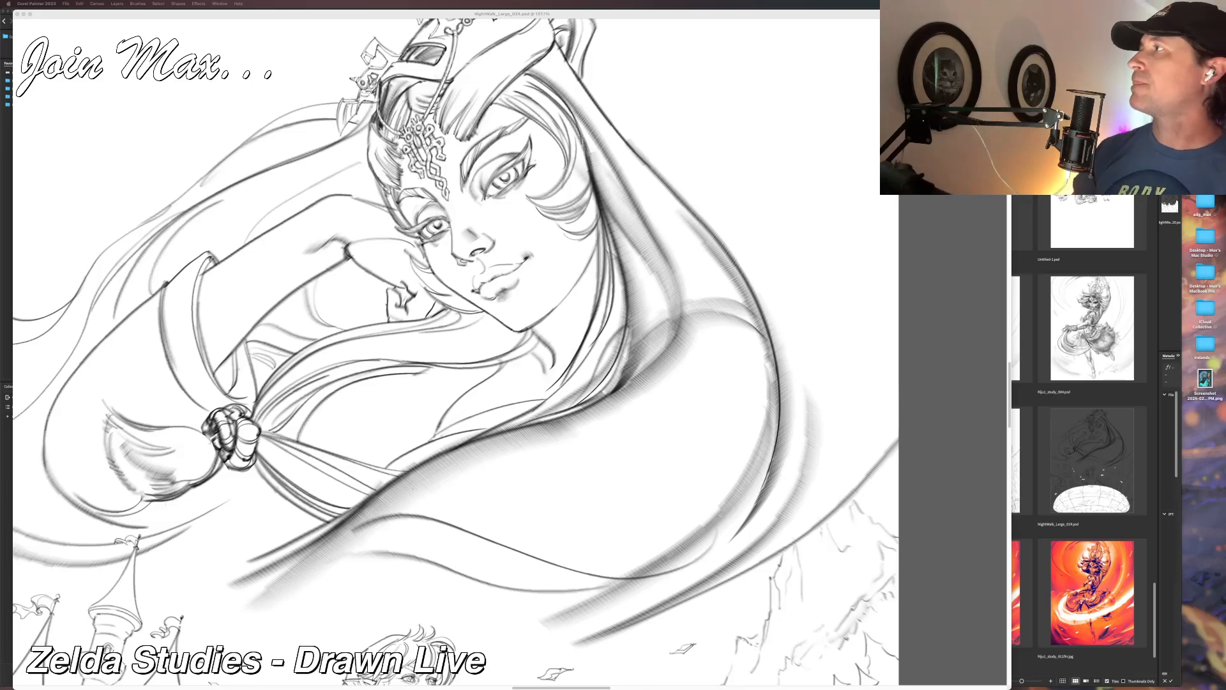
key("F11")
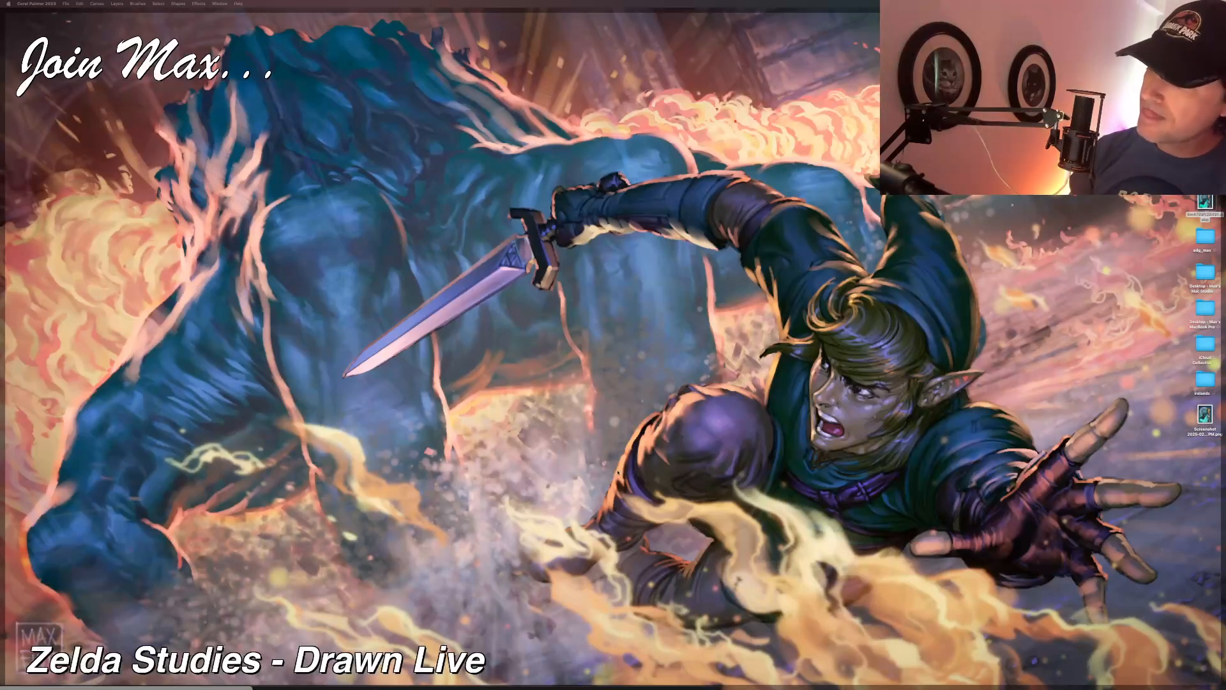
double_click(1204, 414)
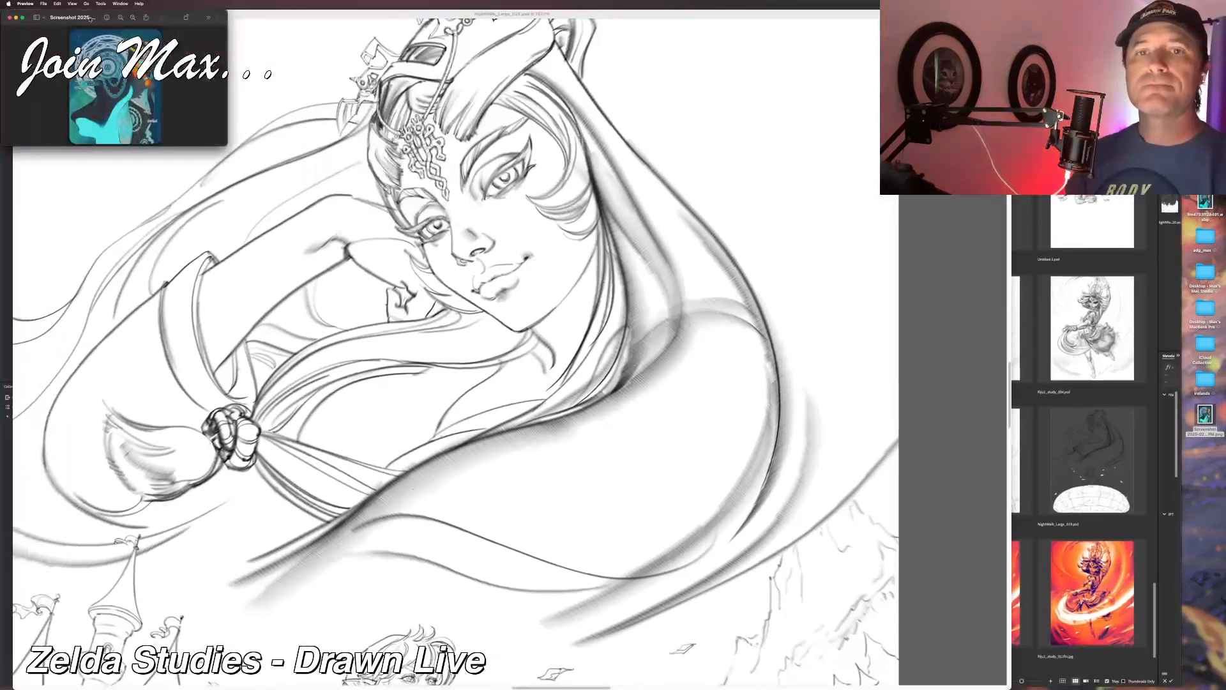
left_click_drag(92, 19, 516, 254)
left_click_drag(650, 379, 815, 644)
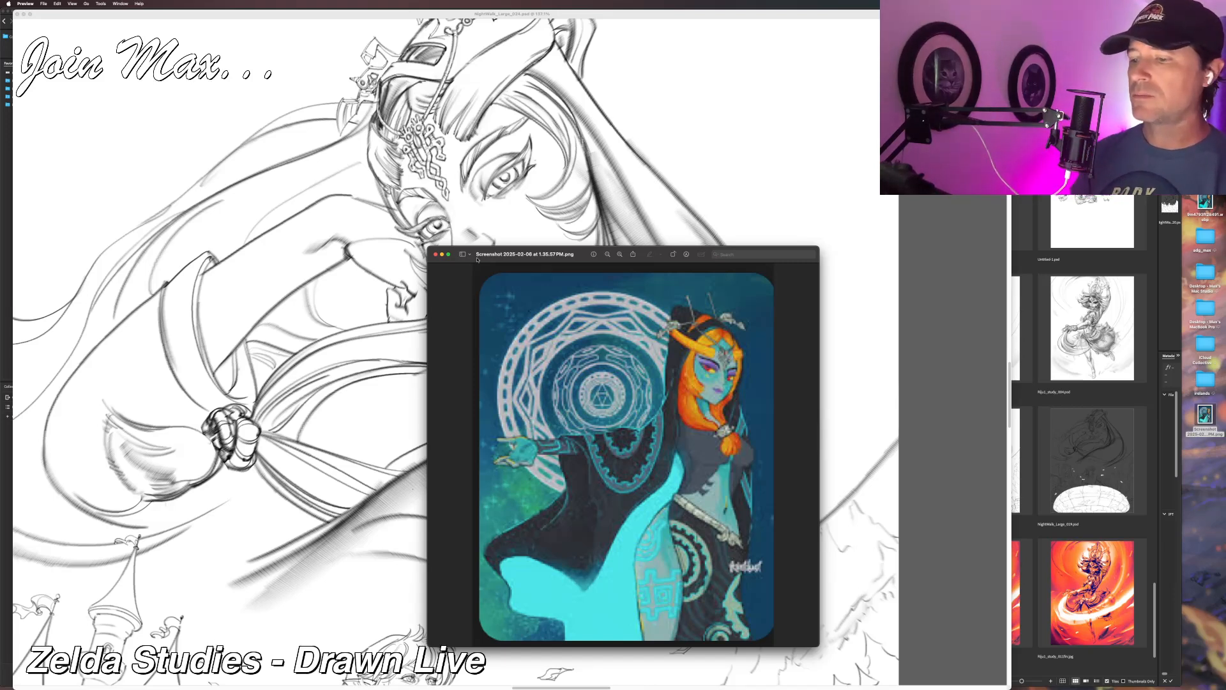
left_click_drag(530, 266, 378, 230)
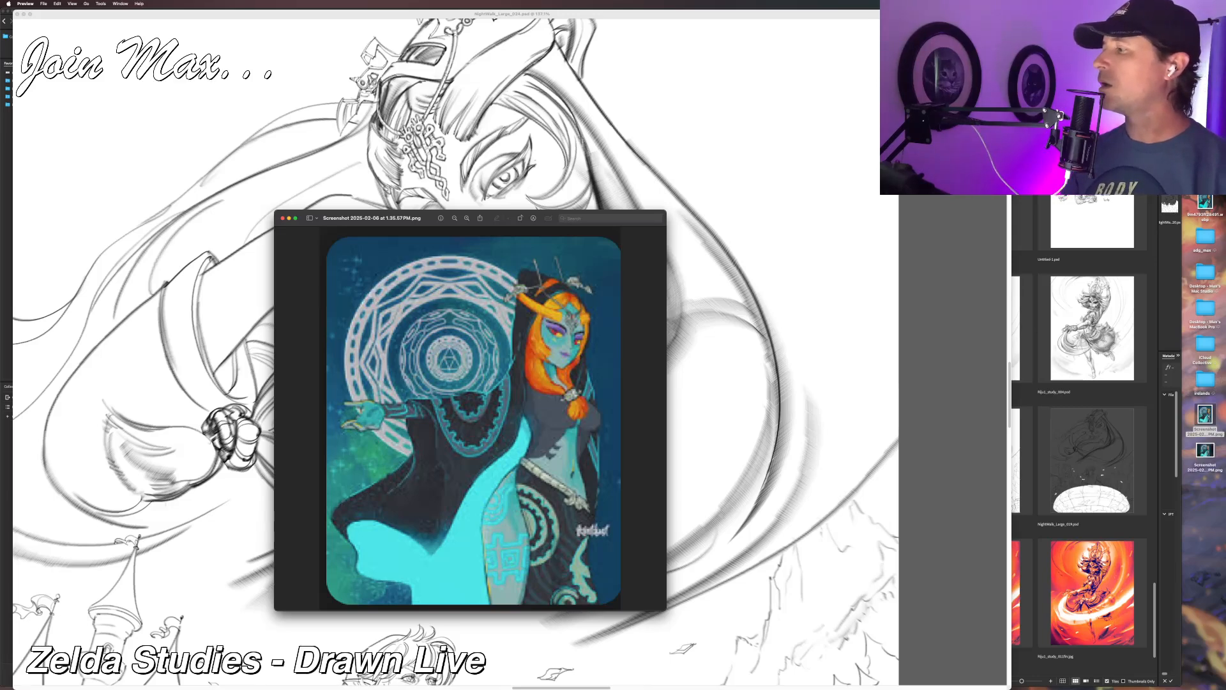
Open the WebP version of the character reference in Preview and place it beside the screenshot for comparison.
double_click(1204, 201)
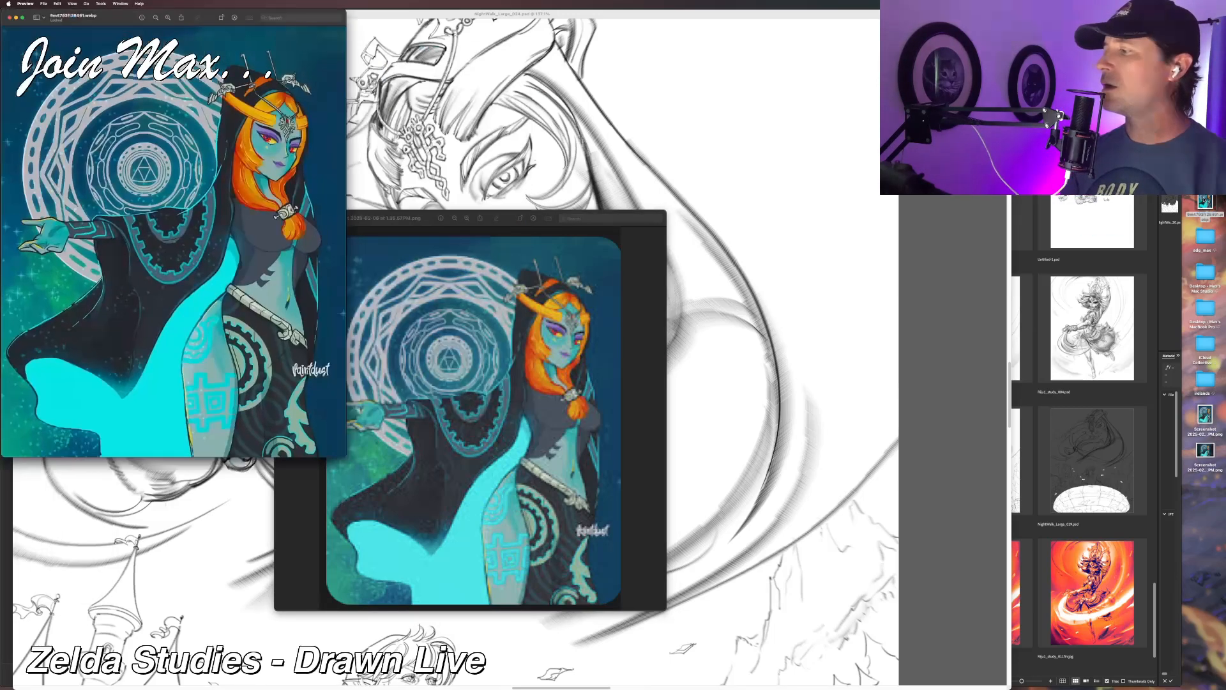
left_click_drag(101, 19, 577, 184)
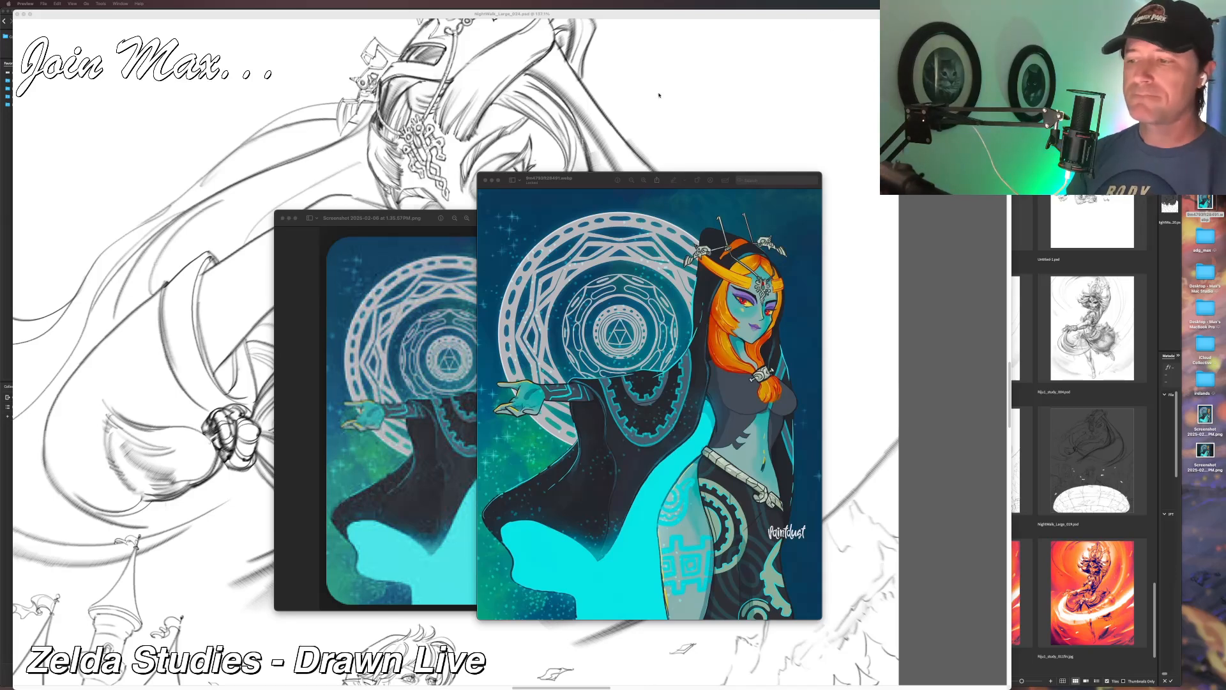
left_click_drag(598, 182, 709, 228)
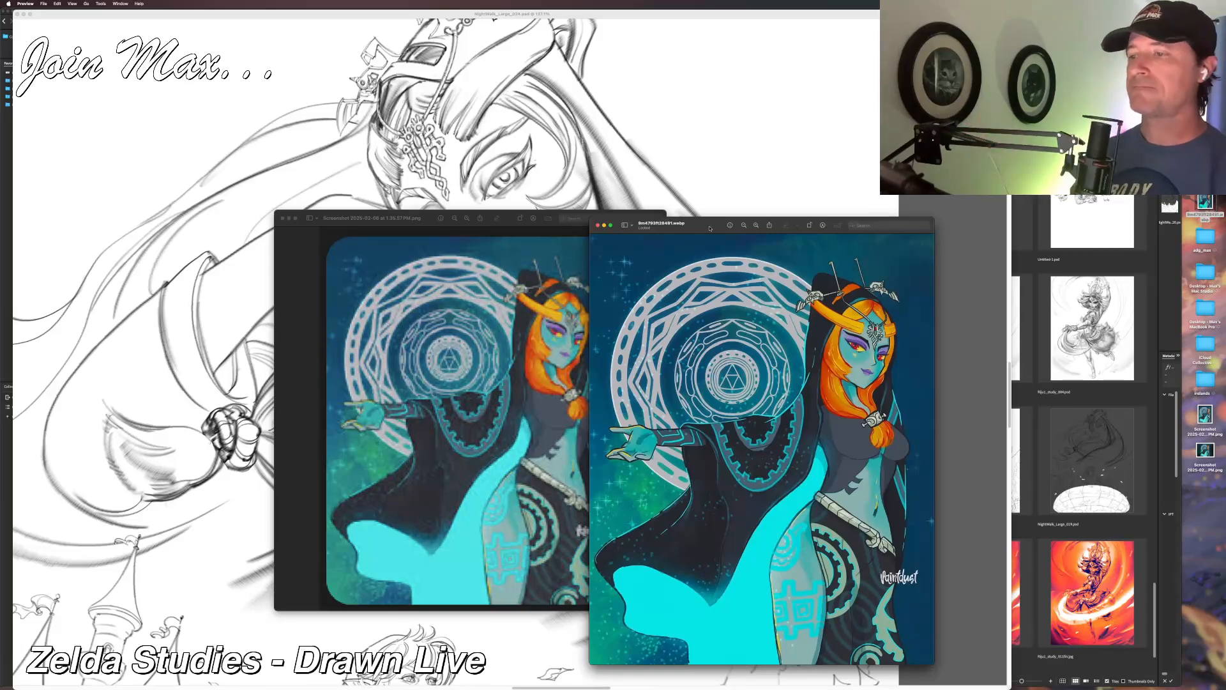
left_click_drag(710, 228, 883, 228)
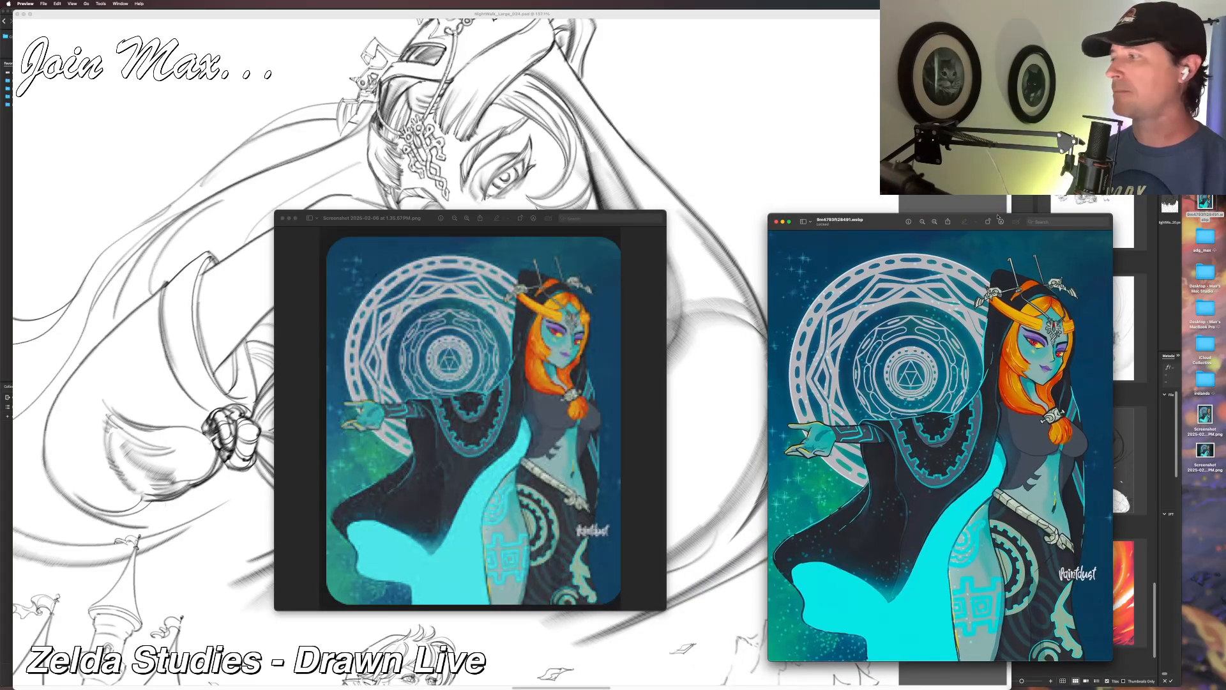
Open the newest reference screenshot, bring it into Corel Painter and park its window beside the color wheel.
double_click(1216, 455)
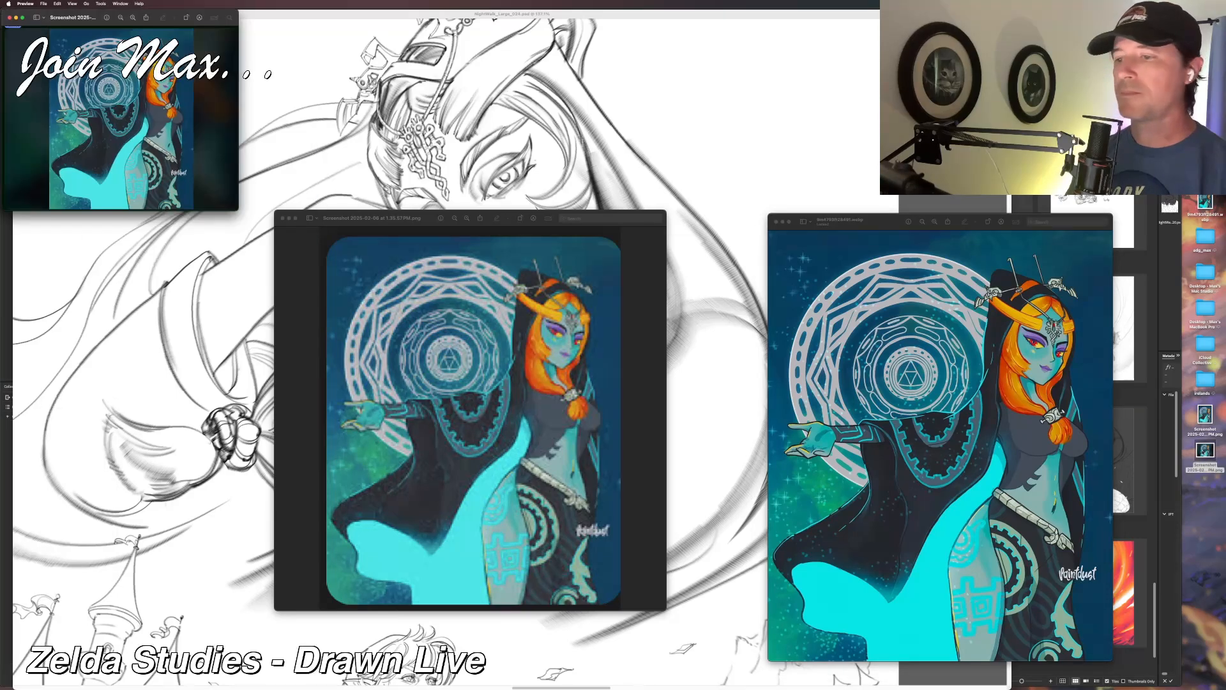
left_click_drag(58, 19, 760, 208)
mouse_move(514, 683)
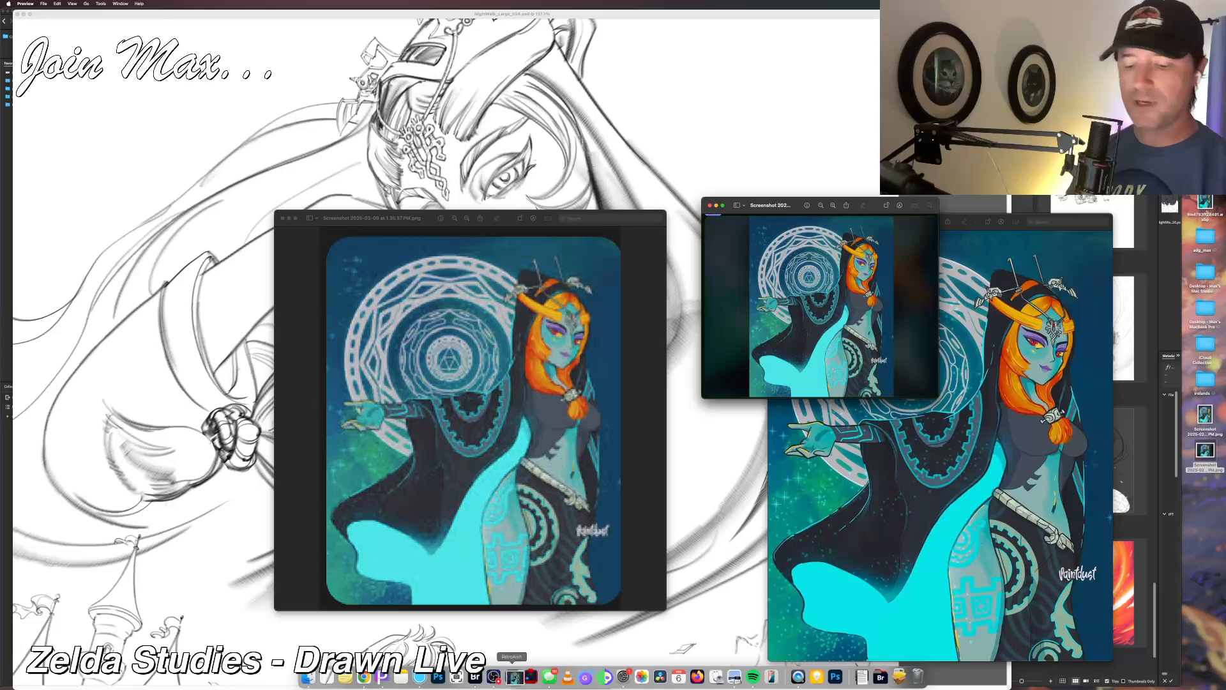
left_click(384, 677)
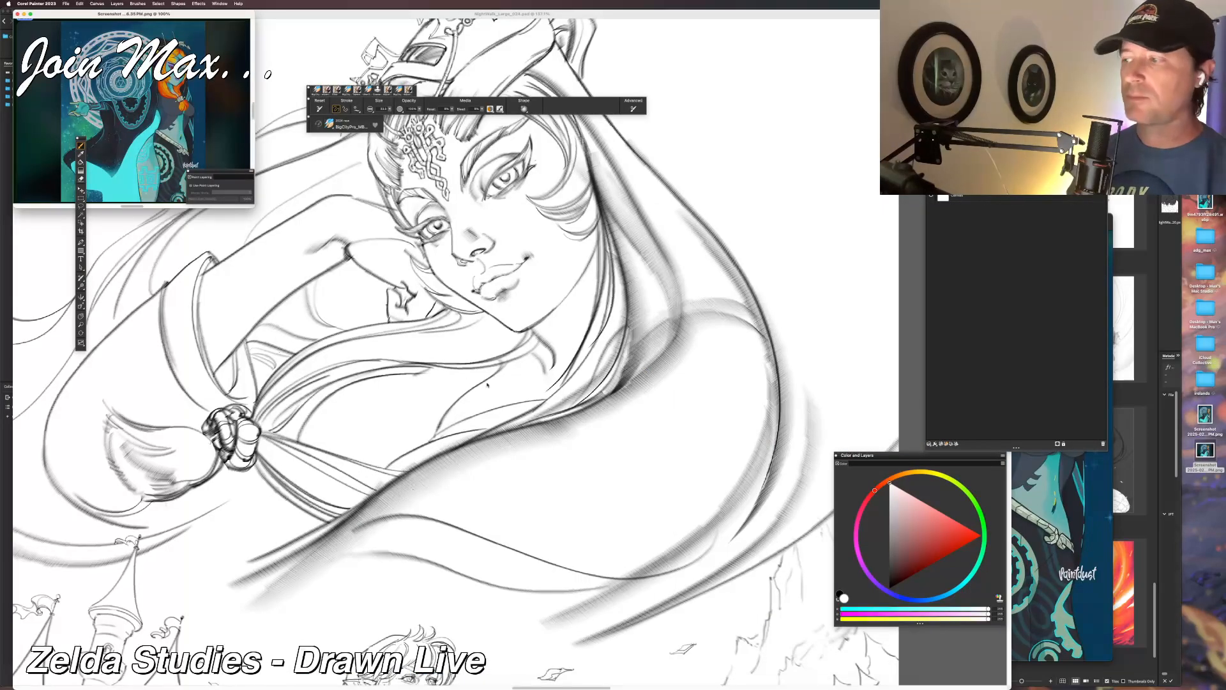
left_click_drag(138, 13, 1108, 454)
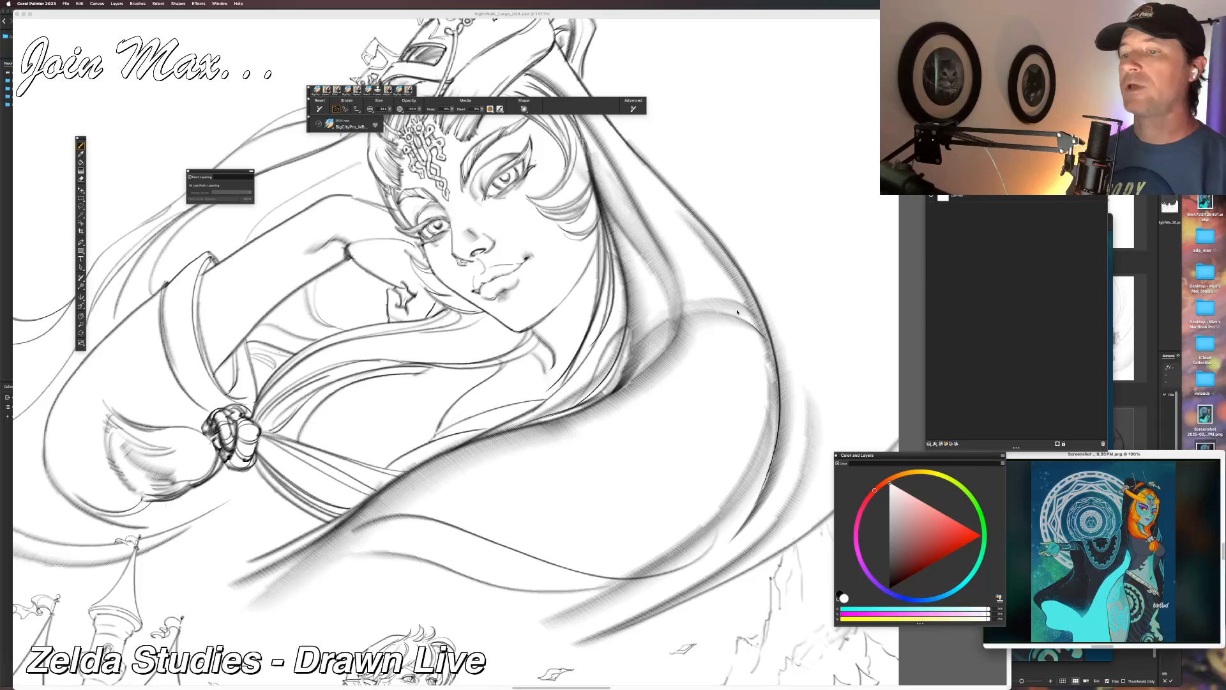
Sample the teal skin color from the reference and fill the midna fills layer with it.
left_click(80, 154)
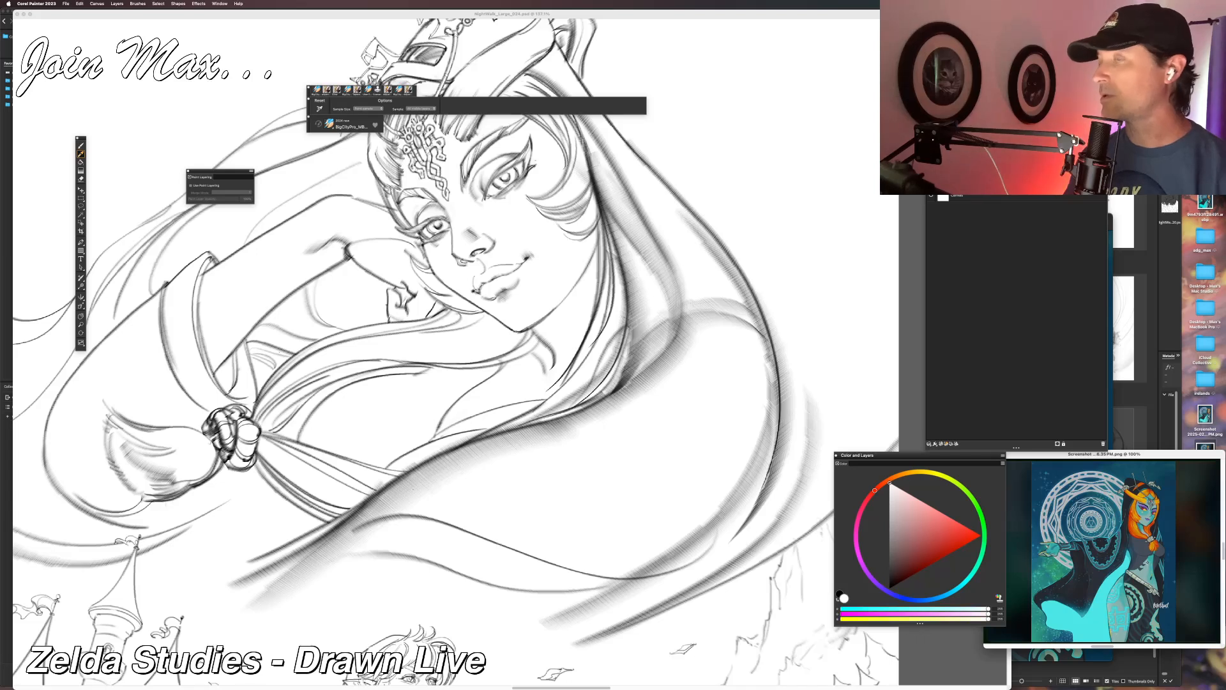
left_click(1148, 562)
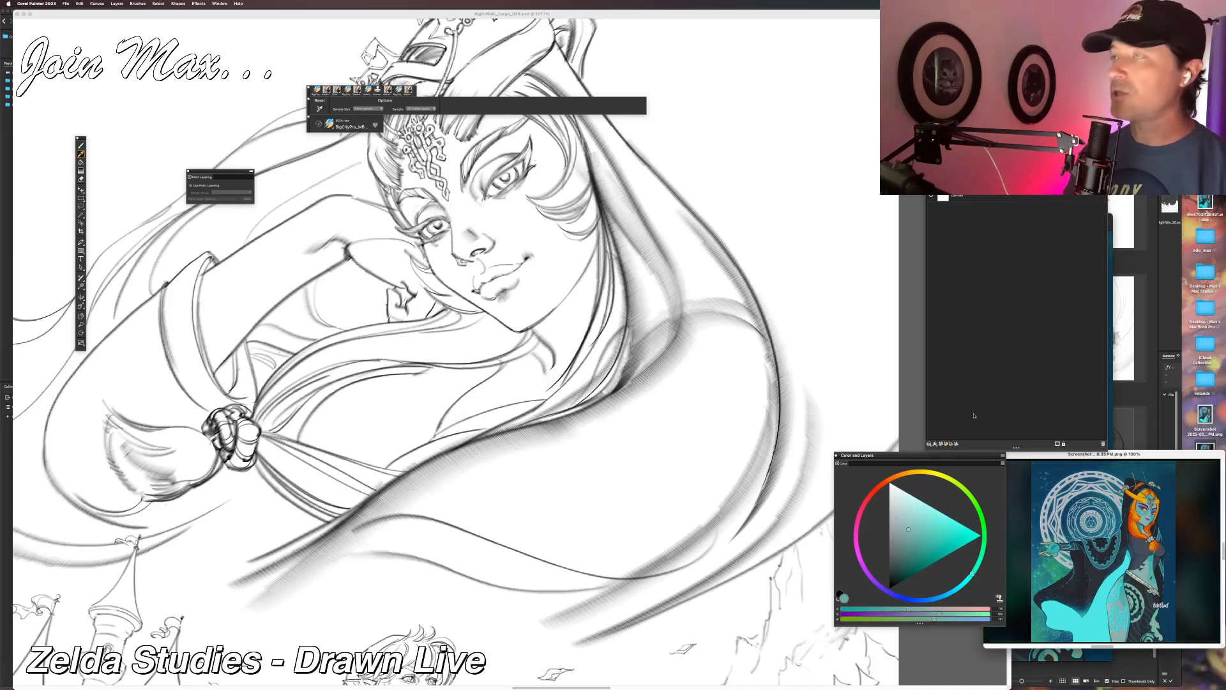
left_click(801, 18)
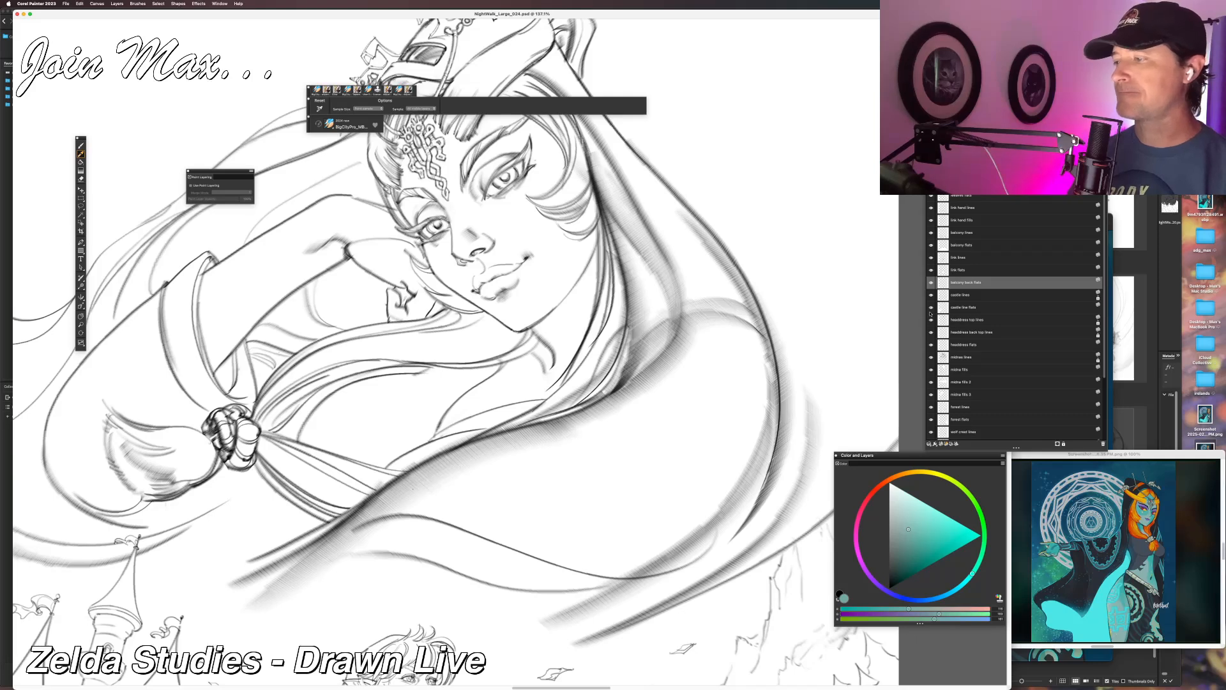
scroll(952, 315, "down", 1)
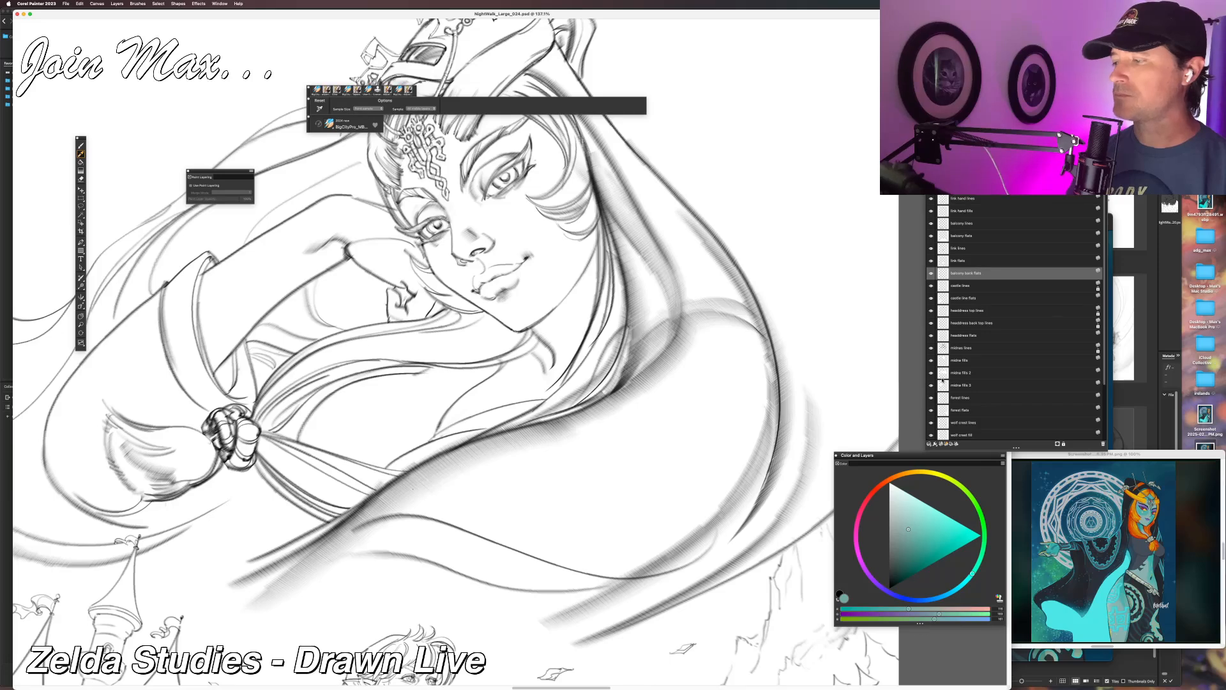
scroll(942, 380, "down", 5)
left_click(953, 291)
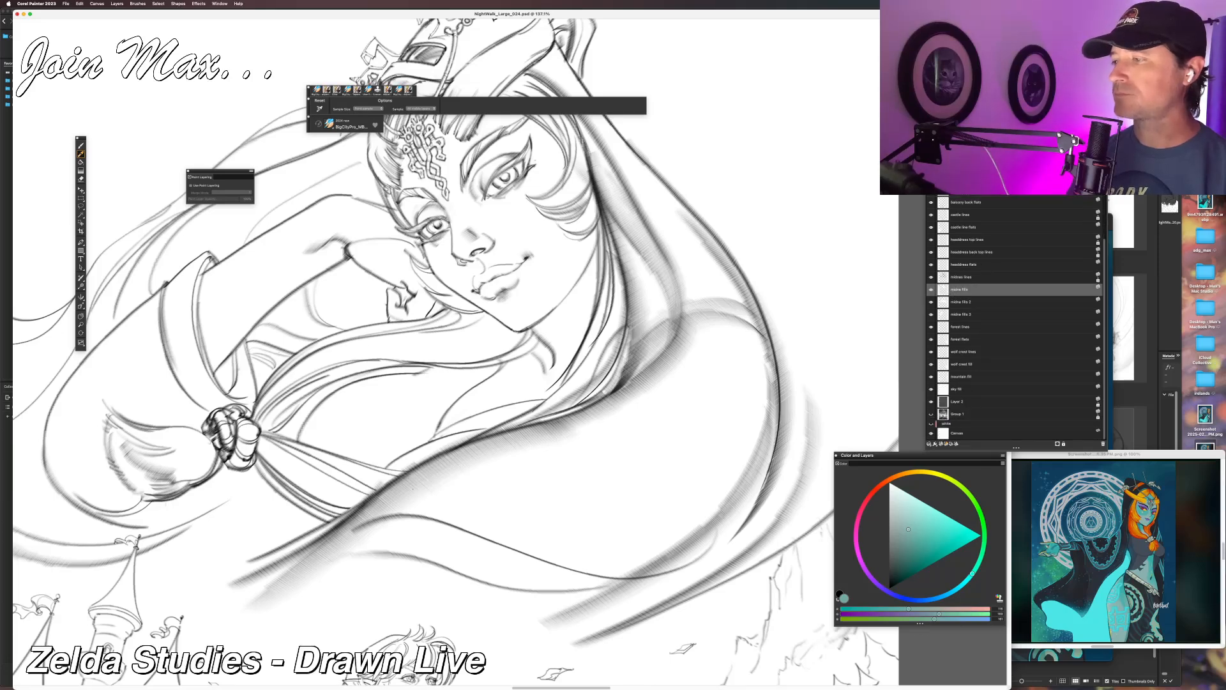
key("super+z")
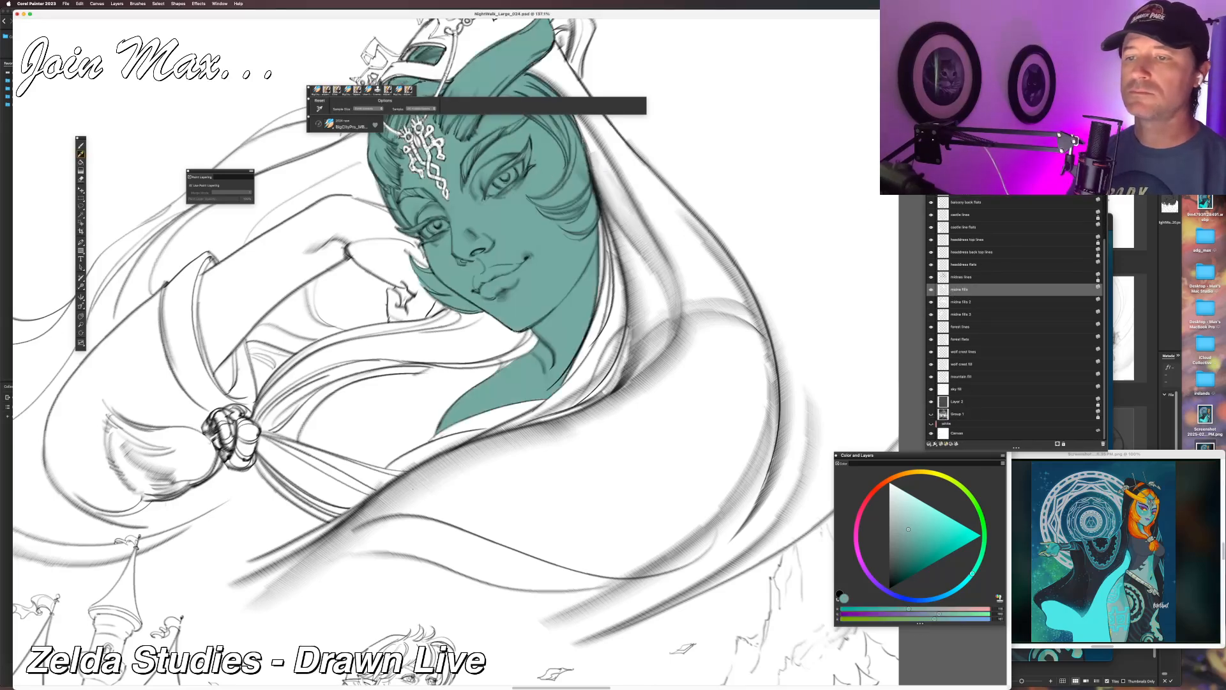
Sample the orange hair color from the reference and brush it over the side lock and swept fringe on the midna fills layer.
left_click_drag(612, 181, 667, 238)
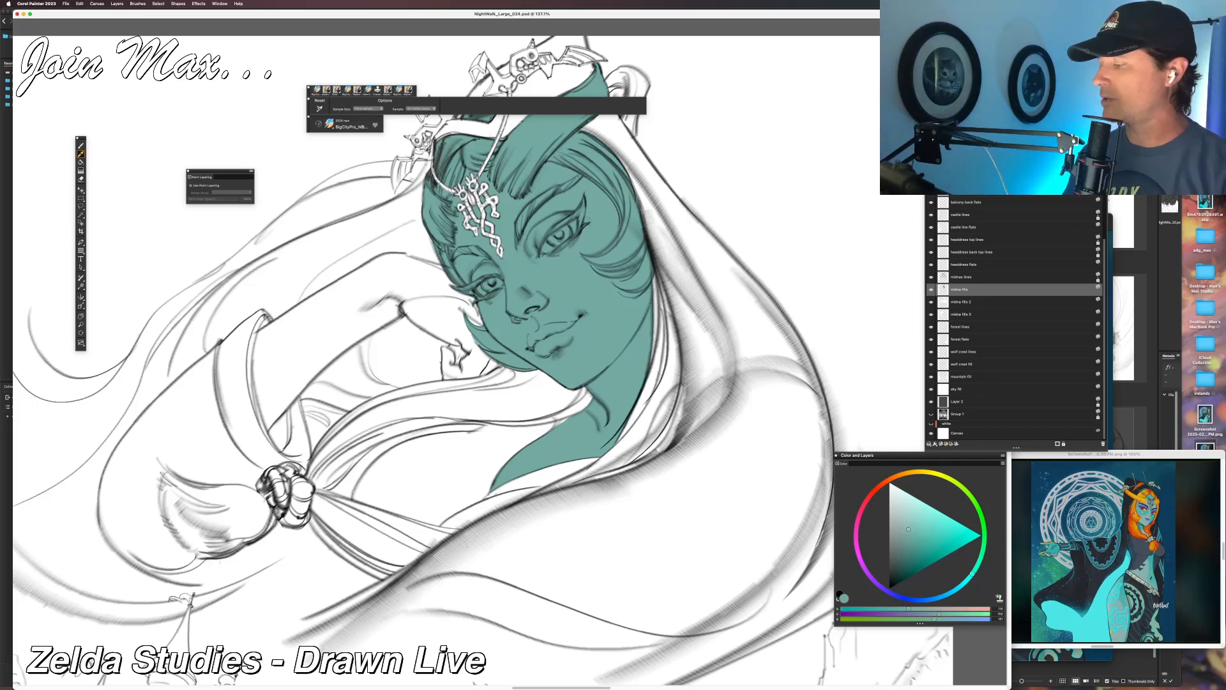
left_click(1135, 495)
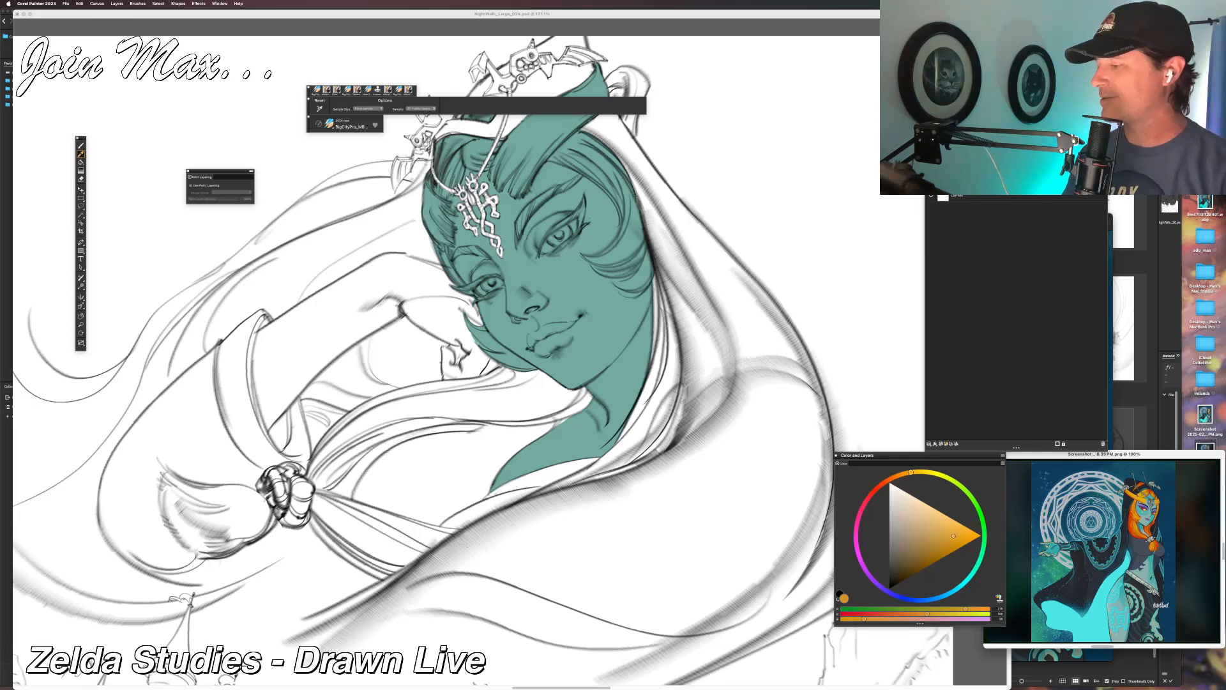
left_click(582, 13)
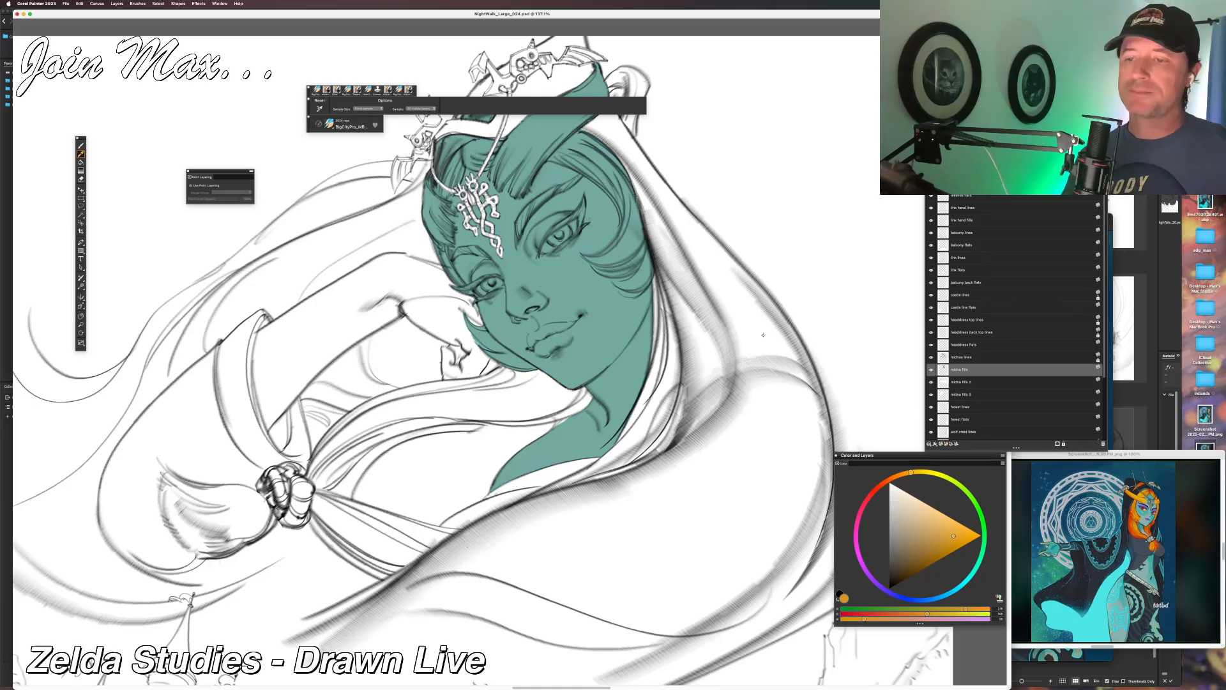
left_click_drag(722, 249, 612, 373)
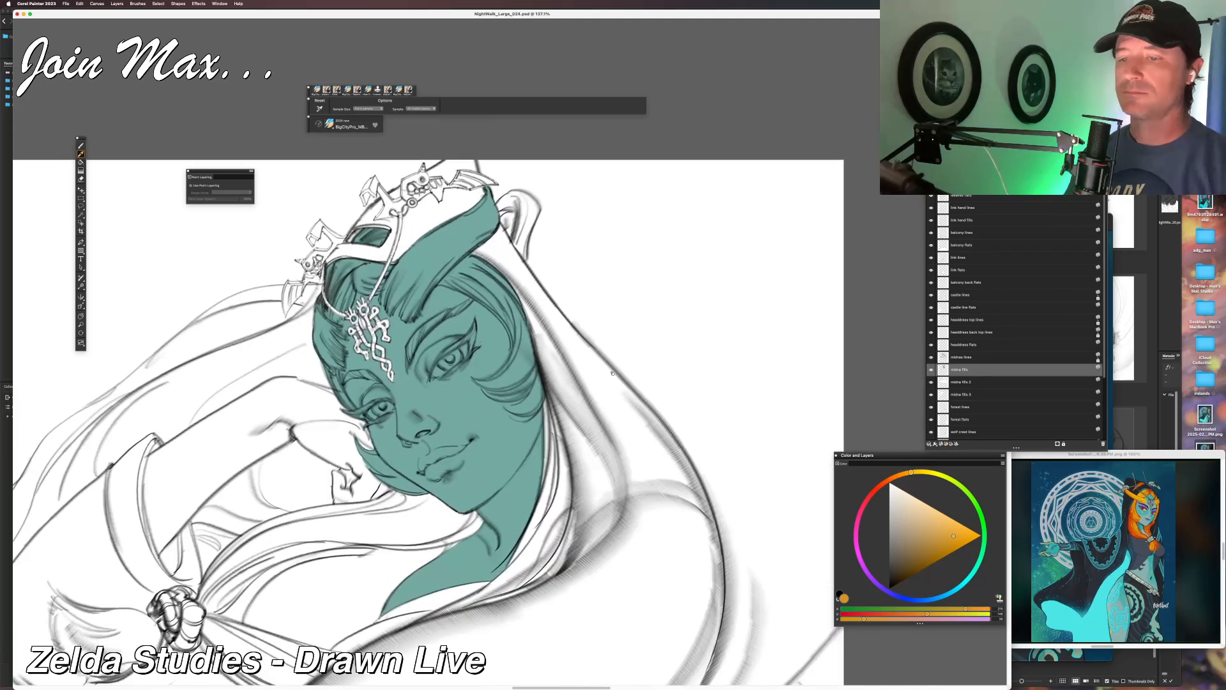
key("b")
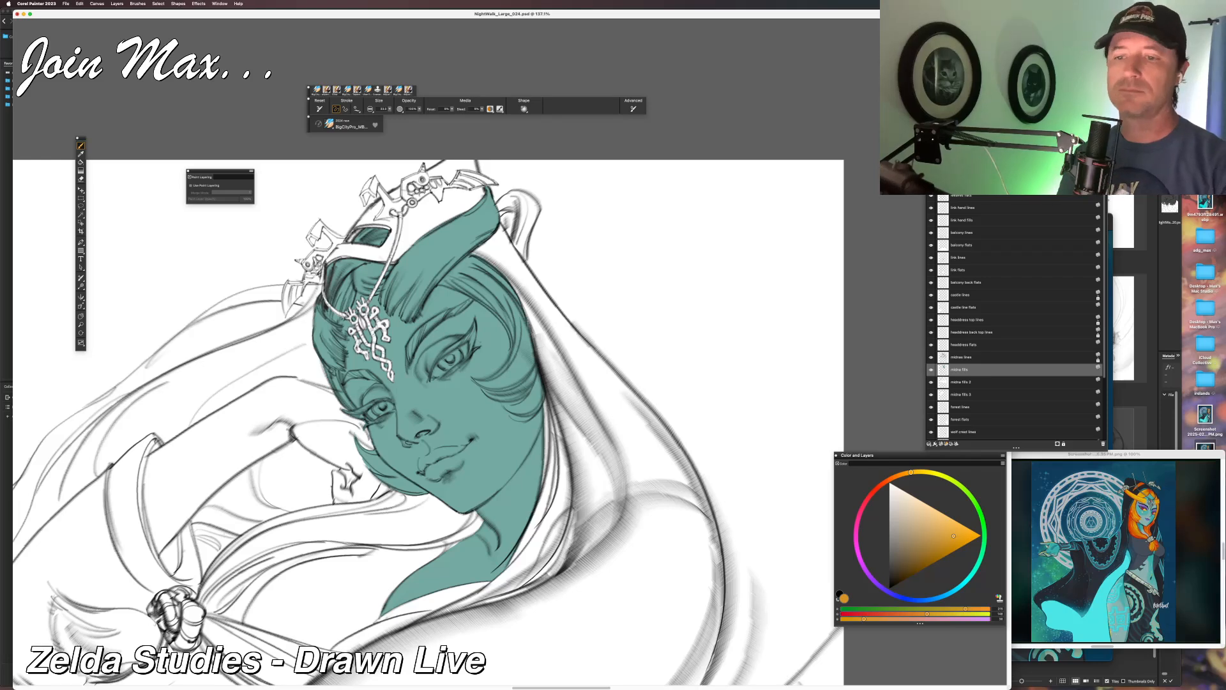
left_click_drag(522, 361, 515, 384)
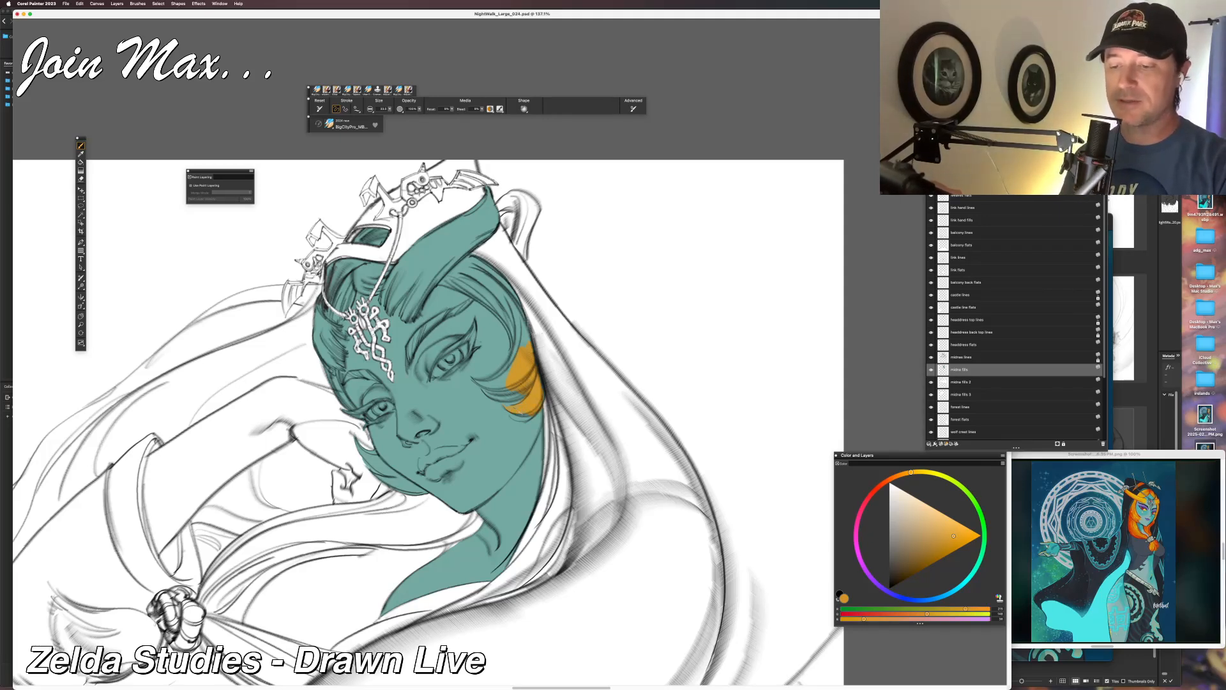
left_click_drag(491, 392, 519, 400)
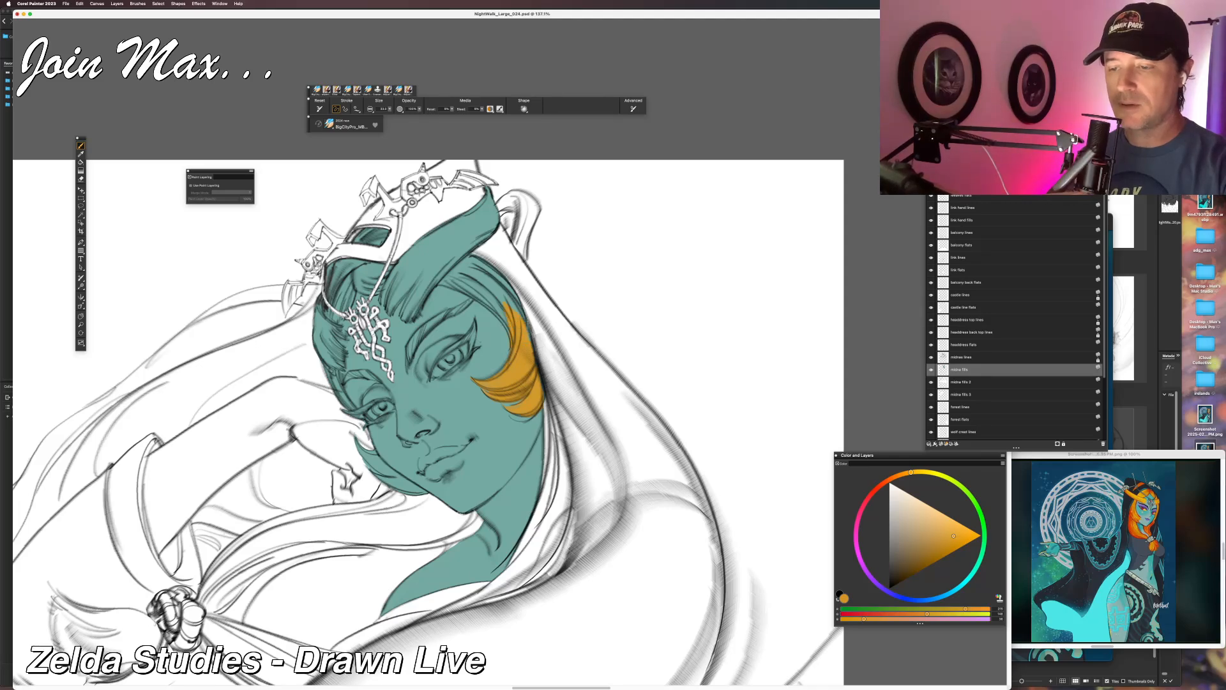
left_click_drag(497, 280, 478, 344)
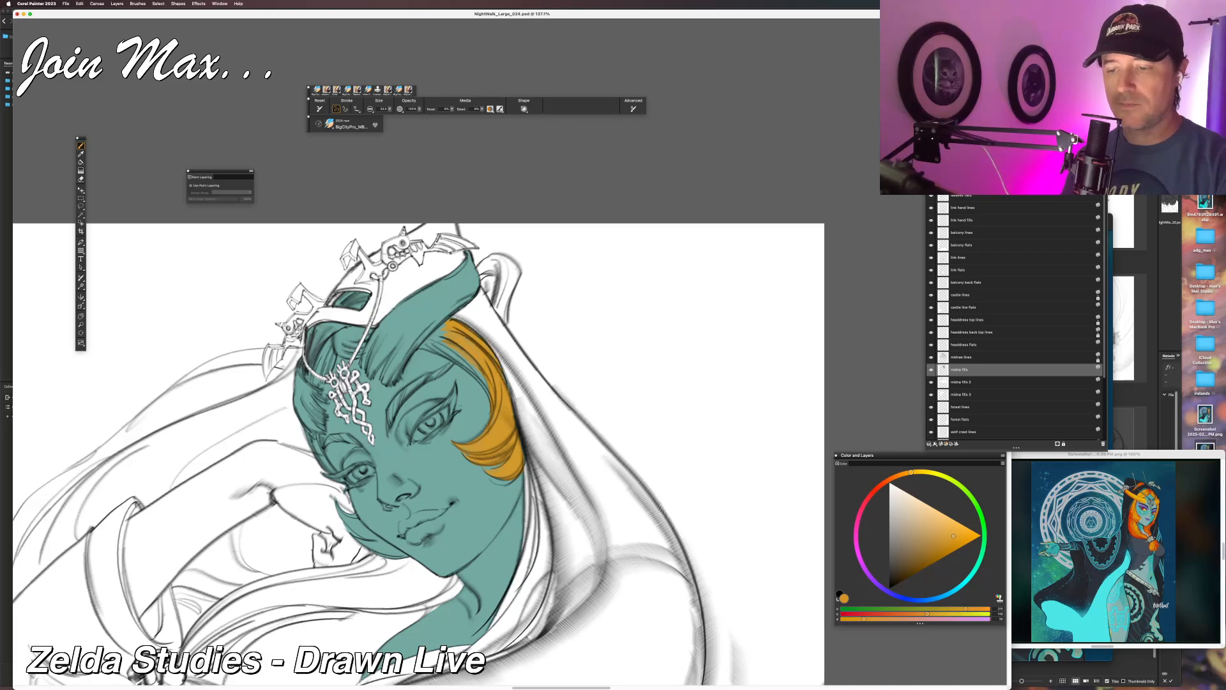
mouse_move(443, 322)
left_mouse_down()
mouse_move(430, 342)
mouse_move(428, 325)
mouse_move(471, 261)
mouse_move(383, 335)
left_mouse_up()
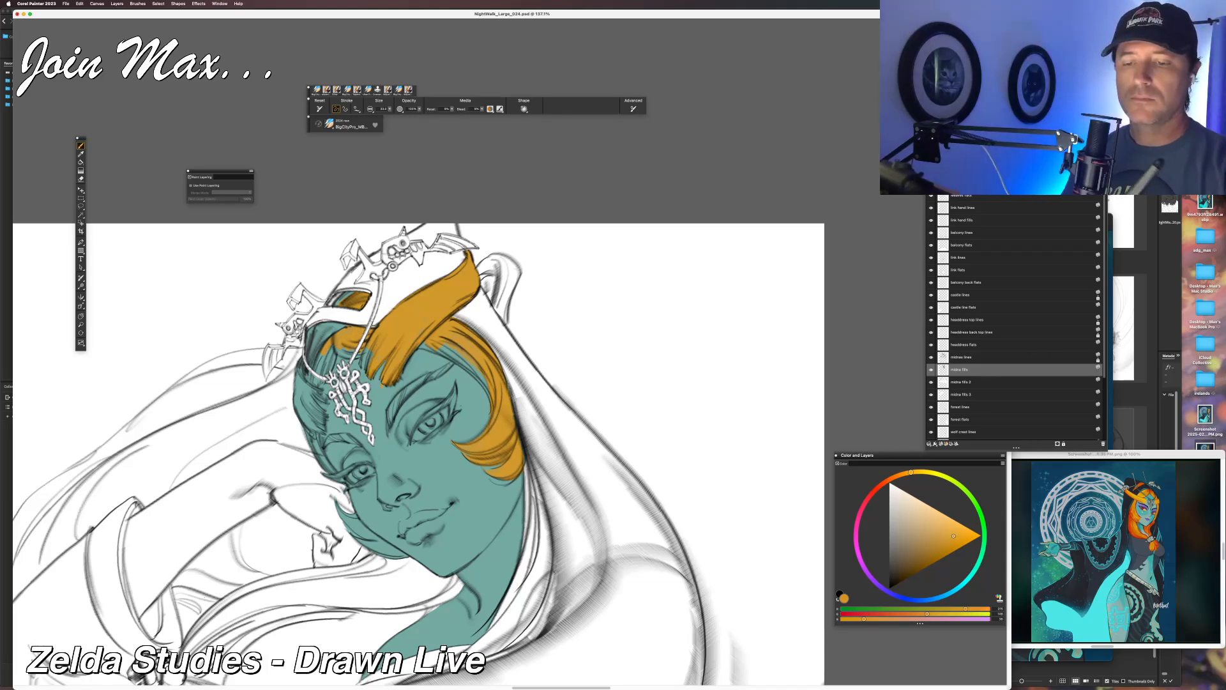
Touch up the face edge with sampled teal, and brush the sampled orange hair color over the hair left of the forehead ornament.
left_click(478, 408, "alt")
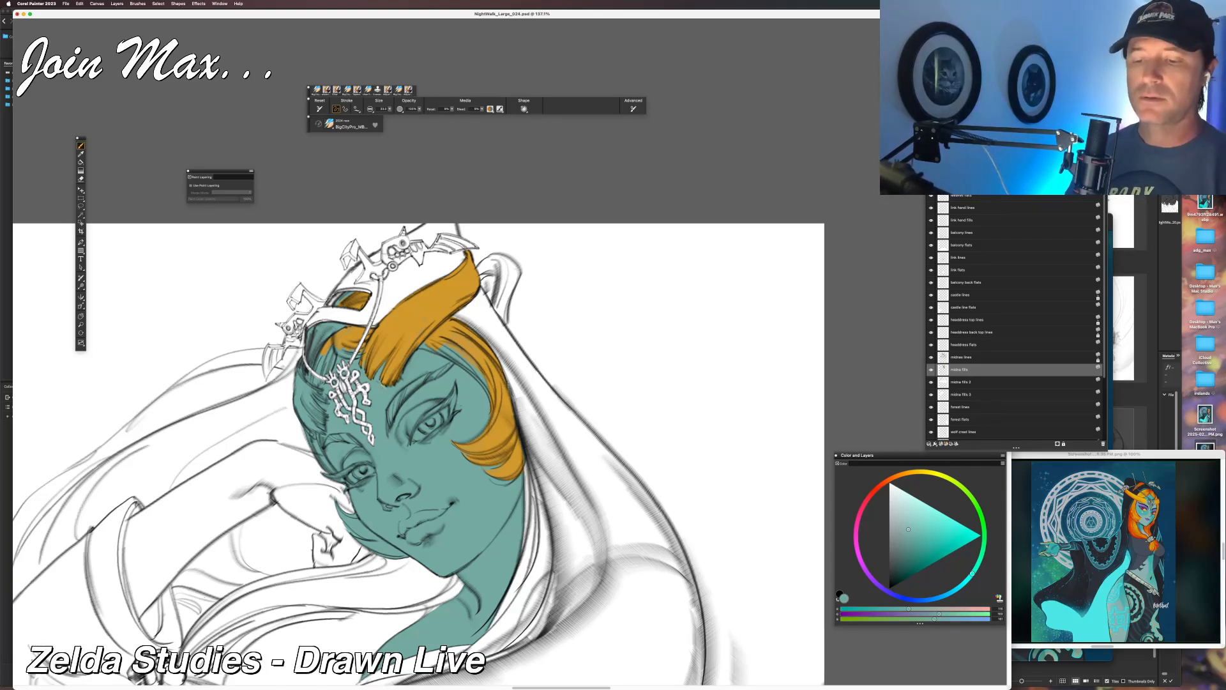
key("super+Tab")
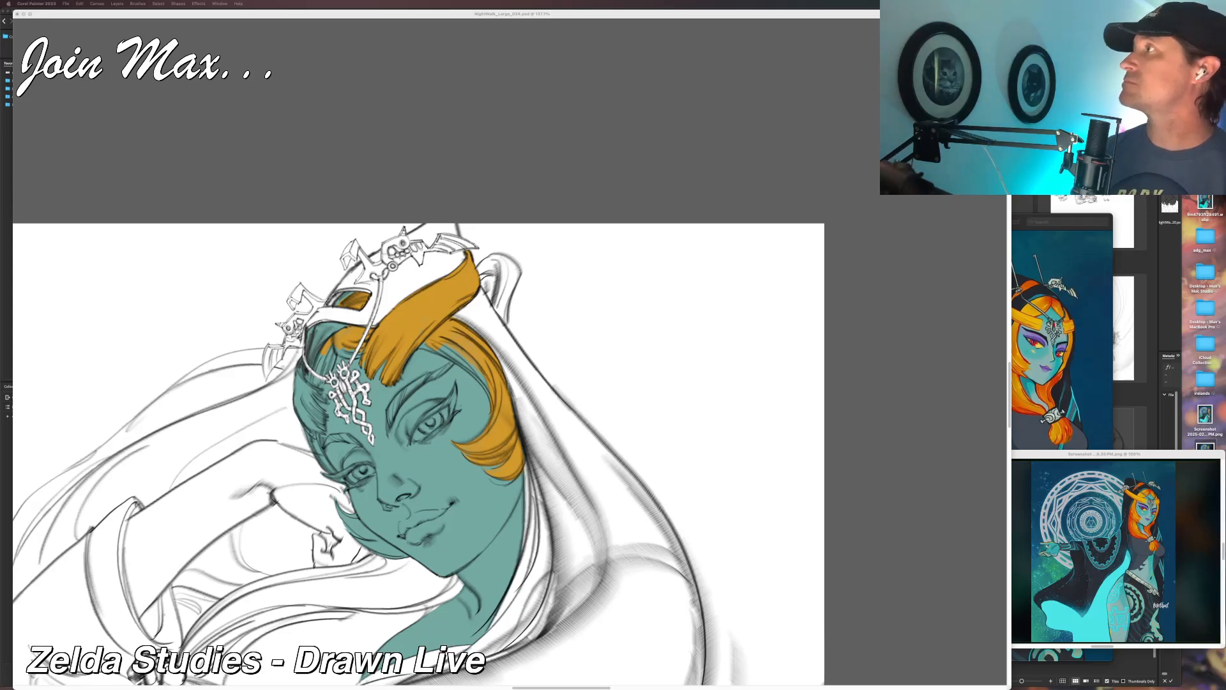
left_click(605, 16)
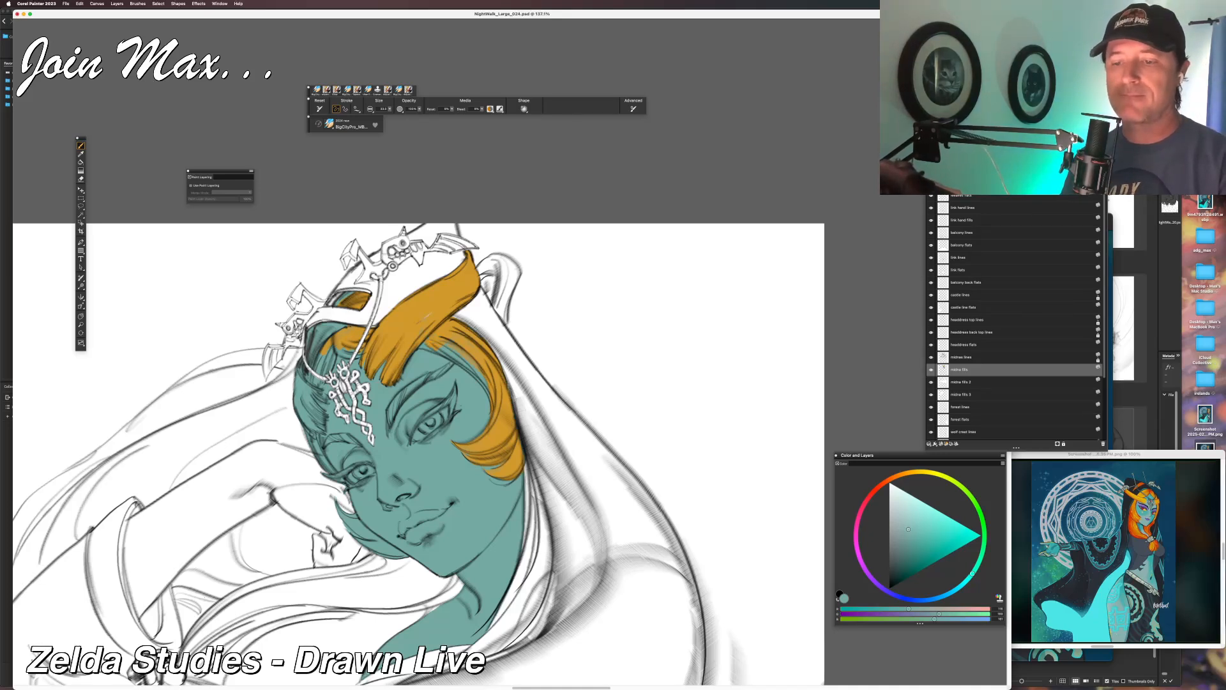
left_click(428, 317, "alt")
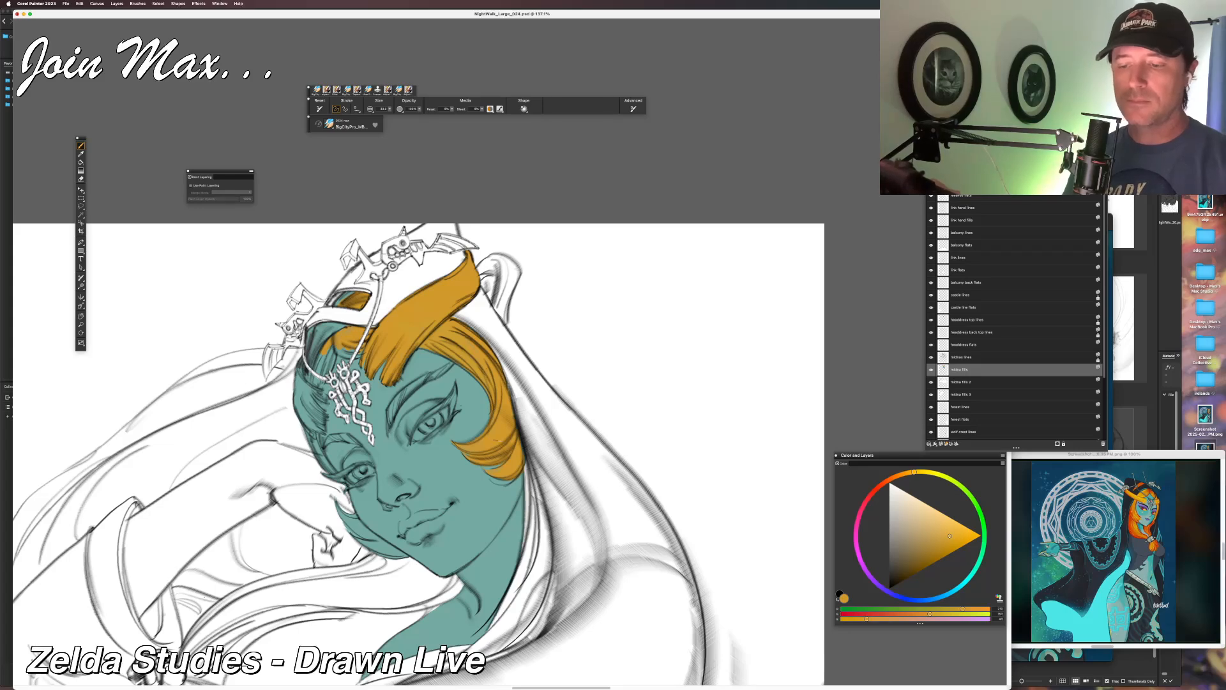
scroll(478, 566, "down", 3)
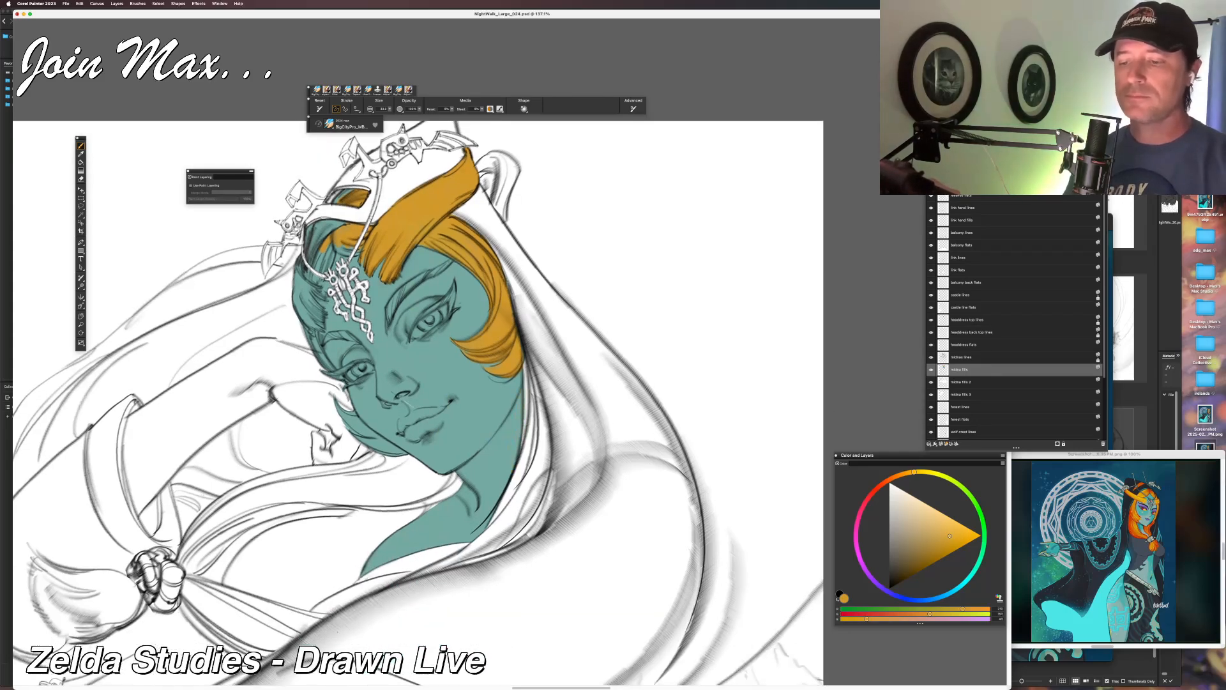
scroll(518, 504, "up", 2)
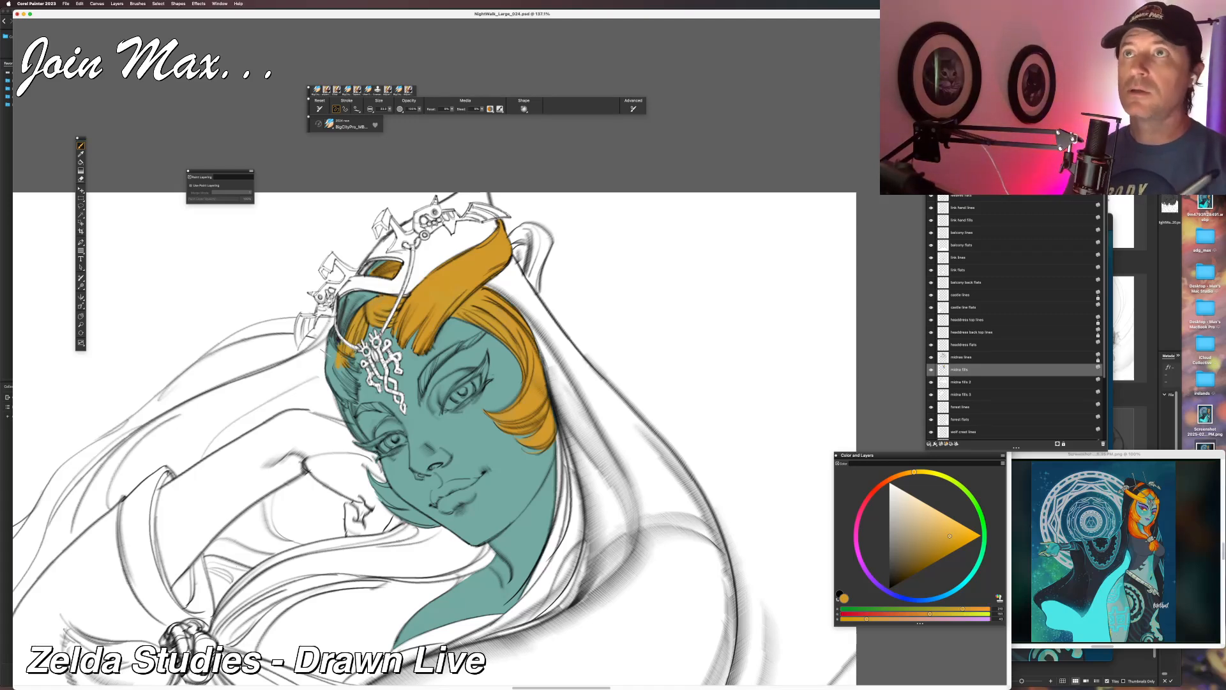
key("super+Tab")
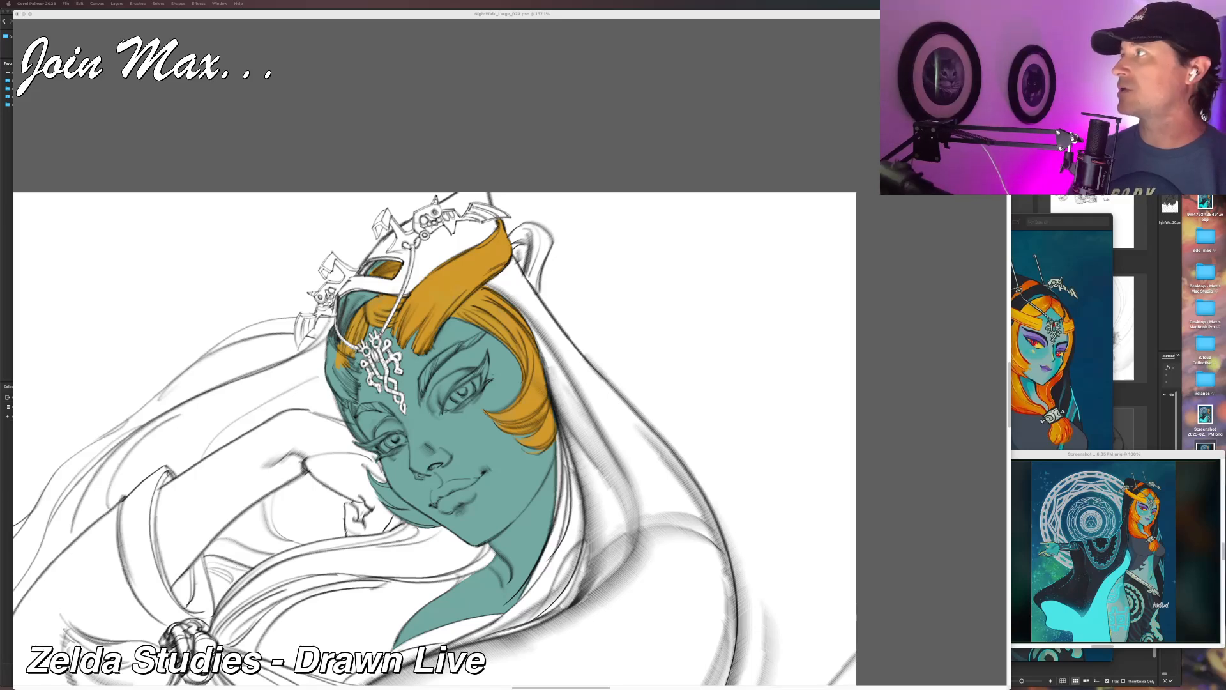
left_click(507, 14)
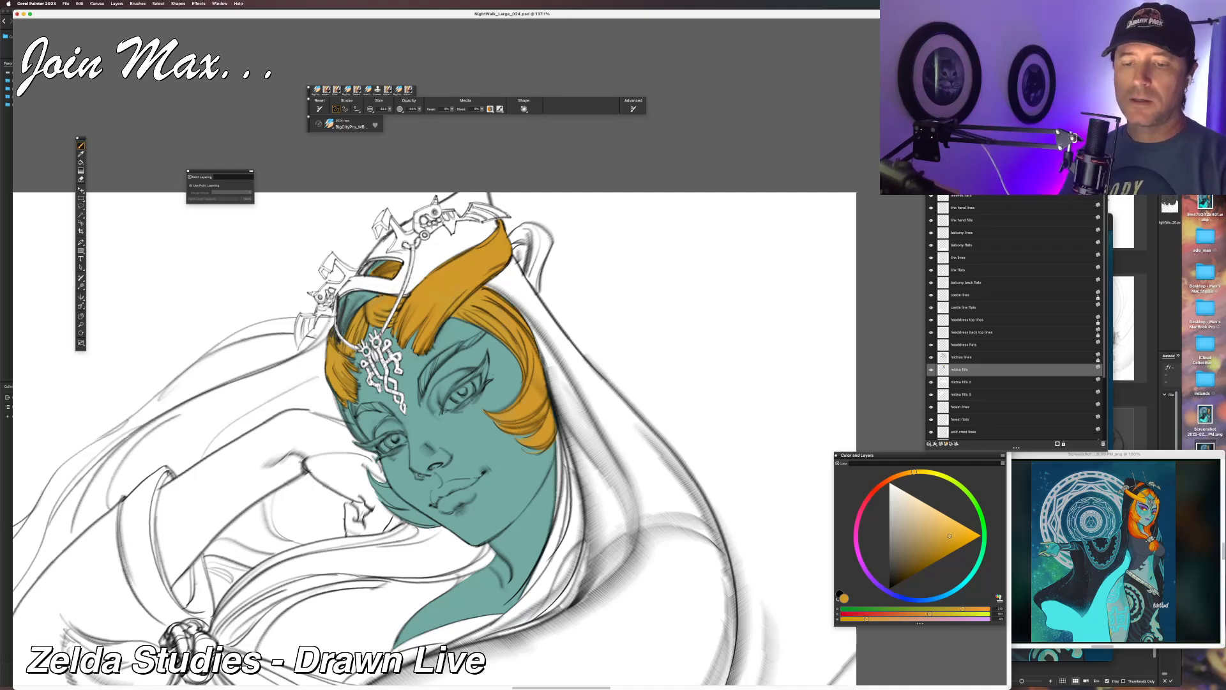
Paint the eyebrow under the swept fringe black on the midna fills layer and resample the teal skin color beside it.
left_click_drag(898, 563, 885, 585)
left_click_drag(422, 393, 432, 371)
left_click_drag(423, 380, 441, 360)
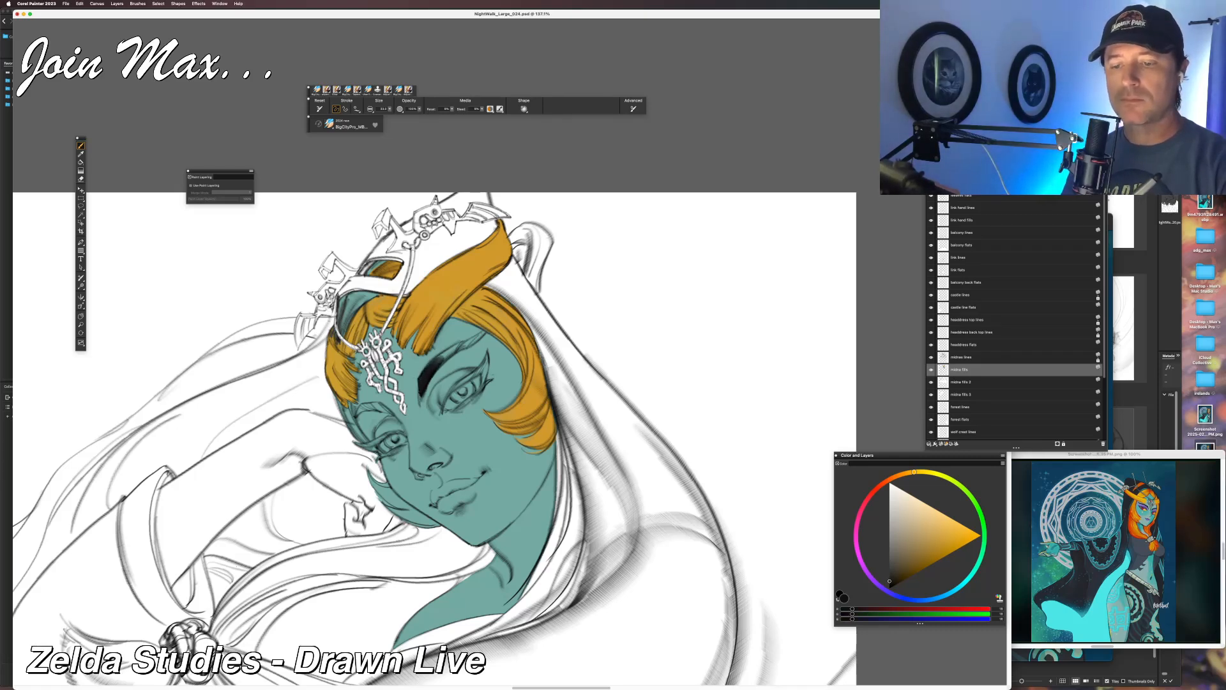
left_click_drag(420, 404, 419, 381)
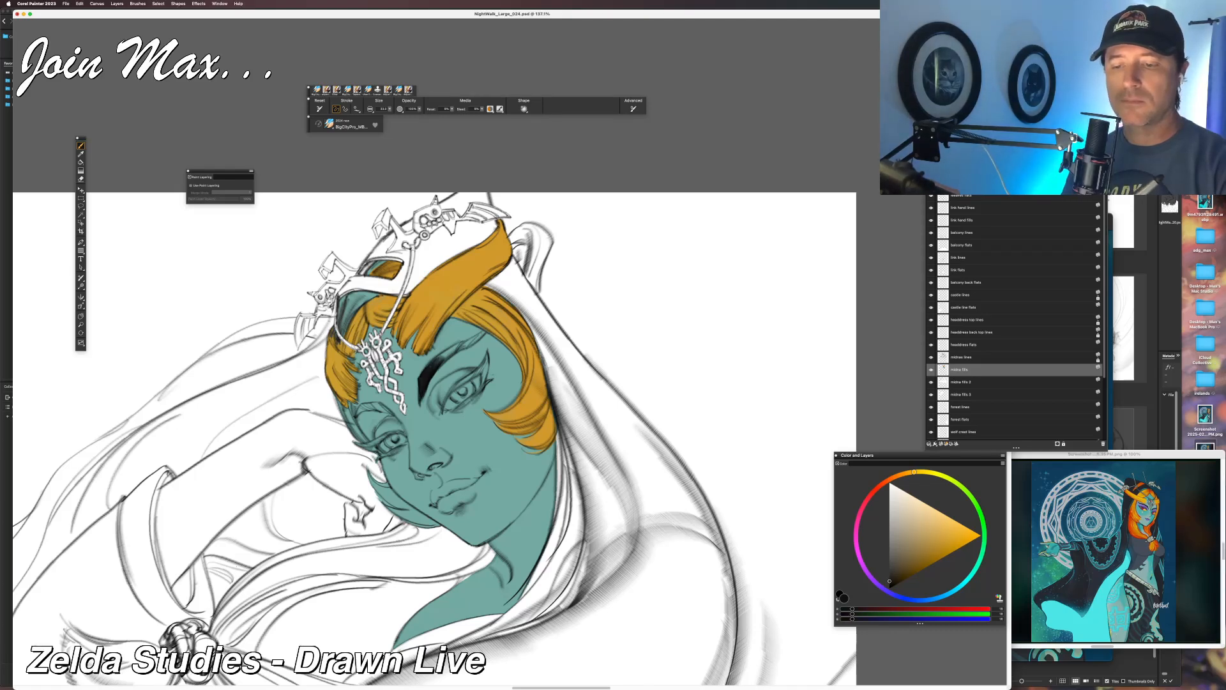
left_click_drag(440, 365, 456, 348)
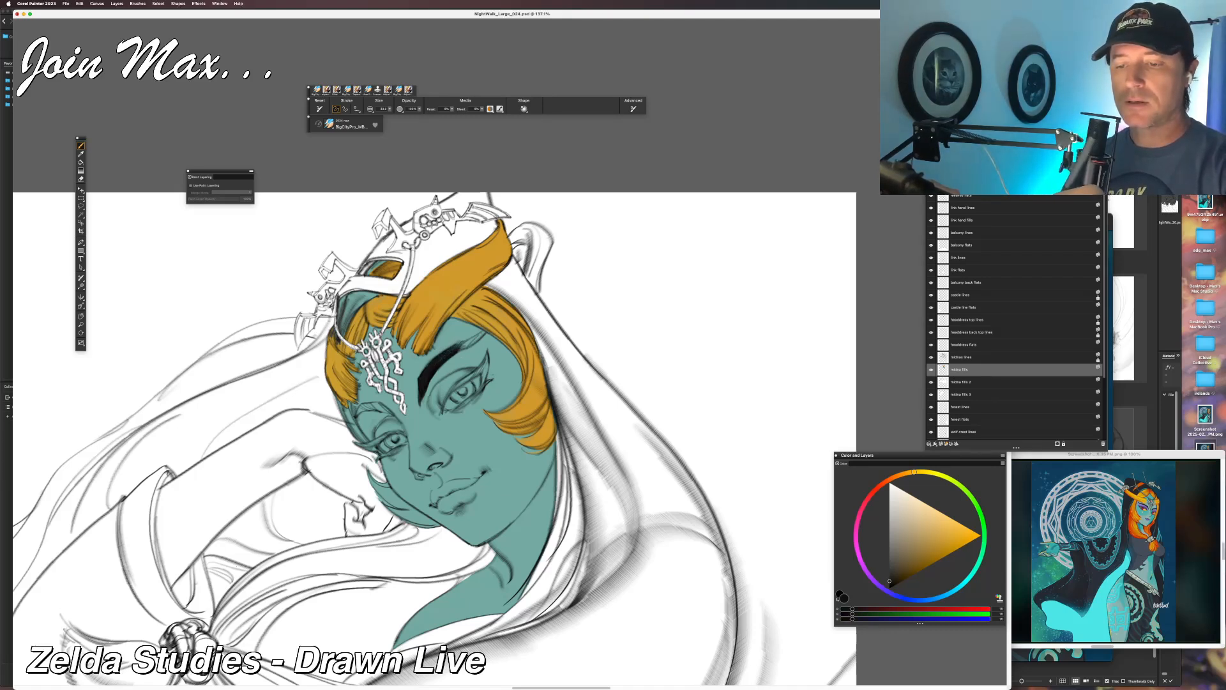
mouse_move(453, 347)
left_mouse_down()
mouse_move(484, 330)
mouse_move(474, 341)
left_mouse_up()
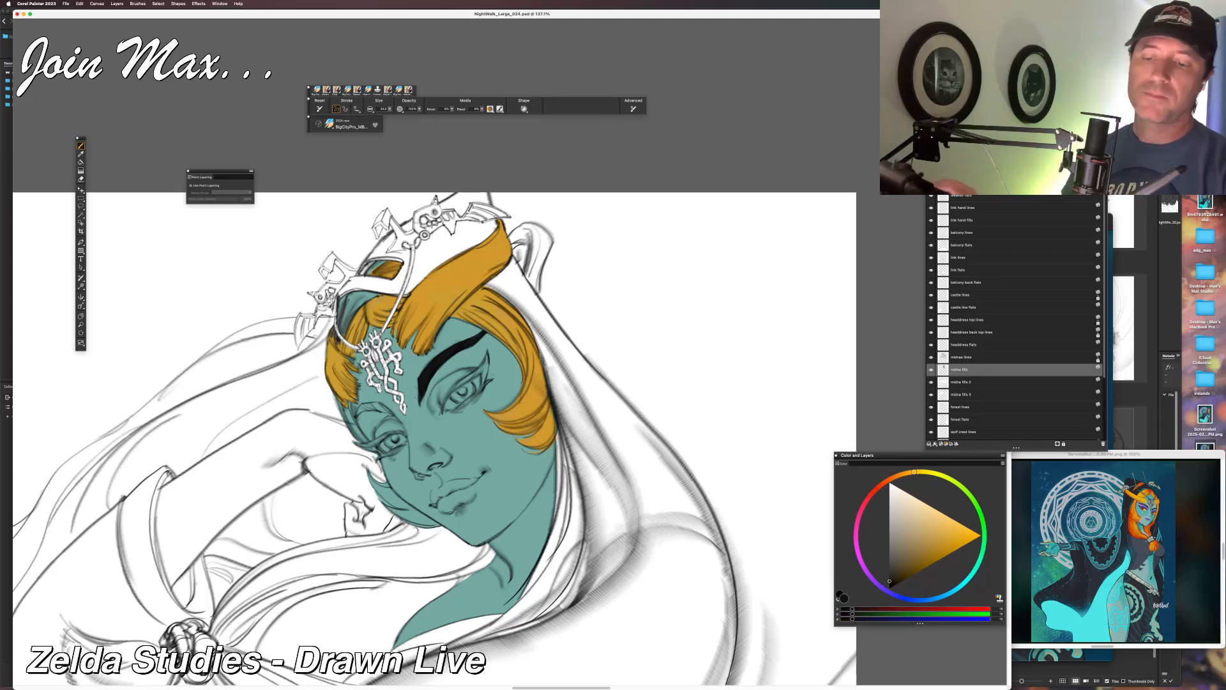
key("n")
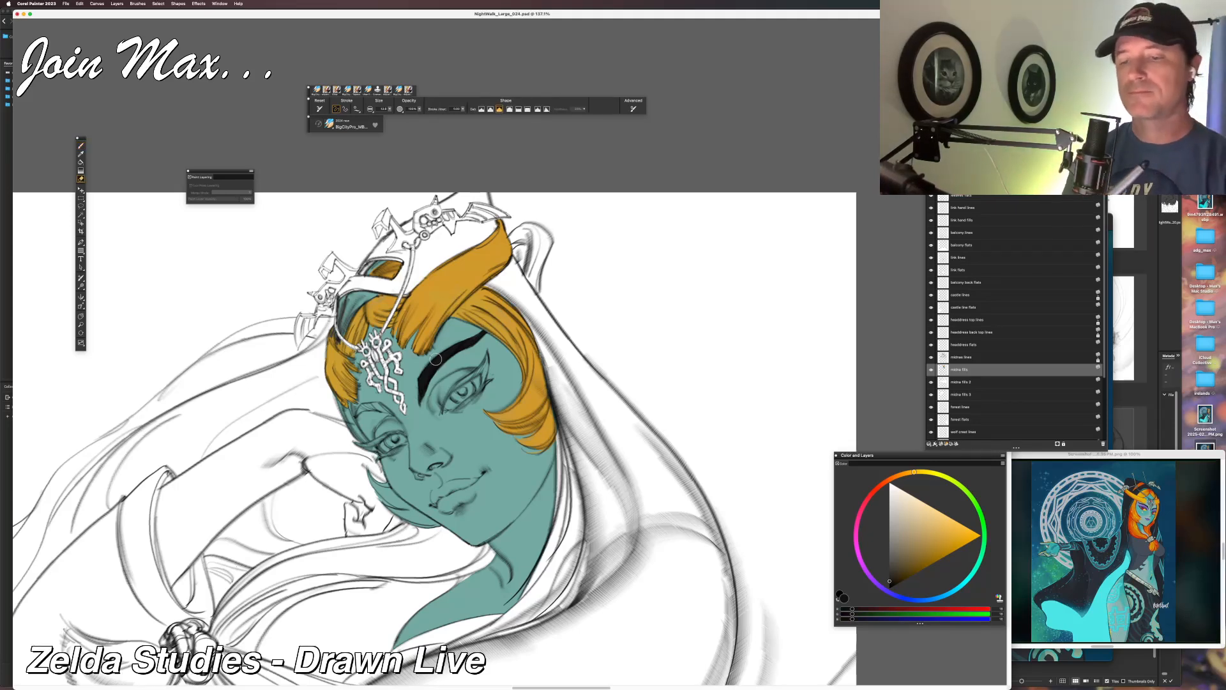
key("b")
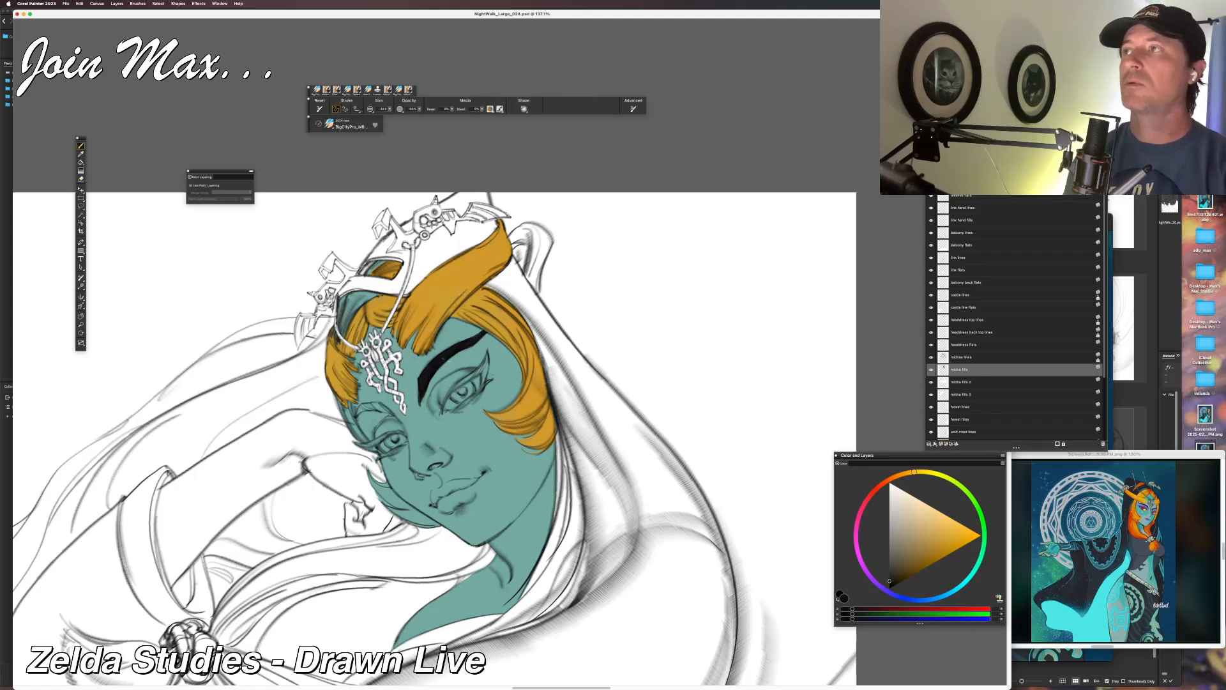
left_click(445, 364, "alt")
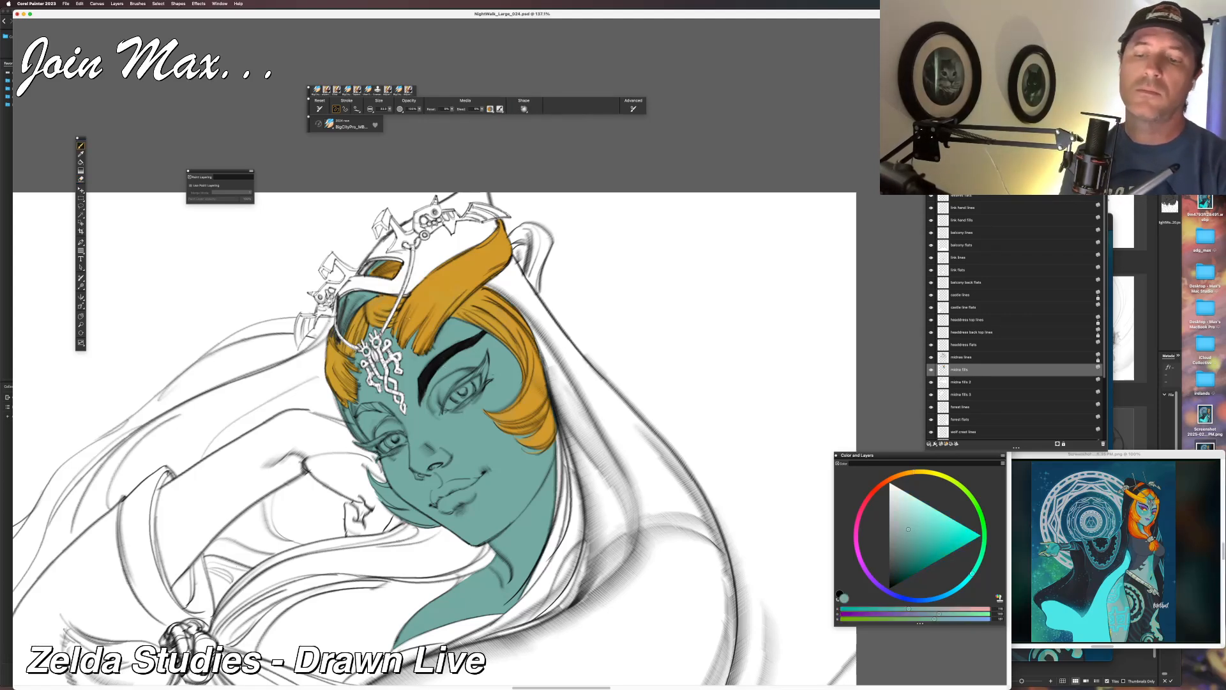
Paint the other eyebrow with the sampled black and compare the midna fills layer hidden and shown.
left_click(428, 369, "alt")
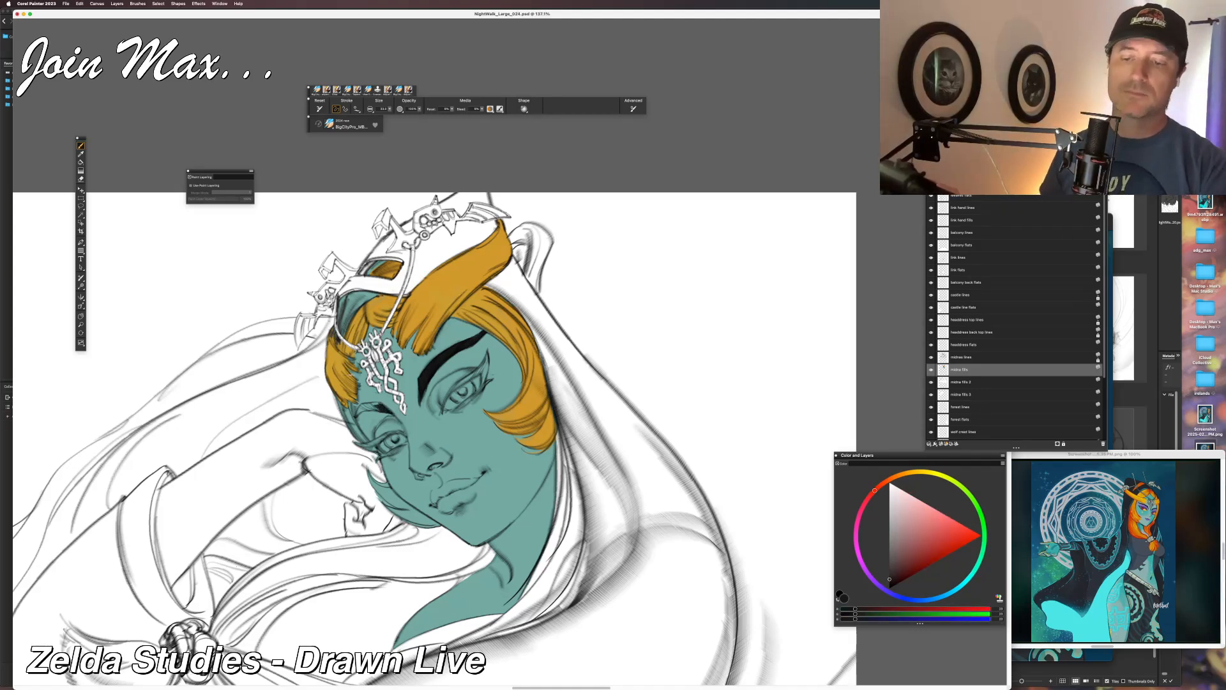
left_click_drag(363, 409, 378, 403)
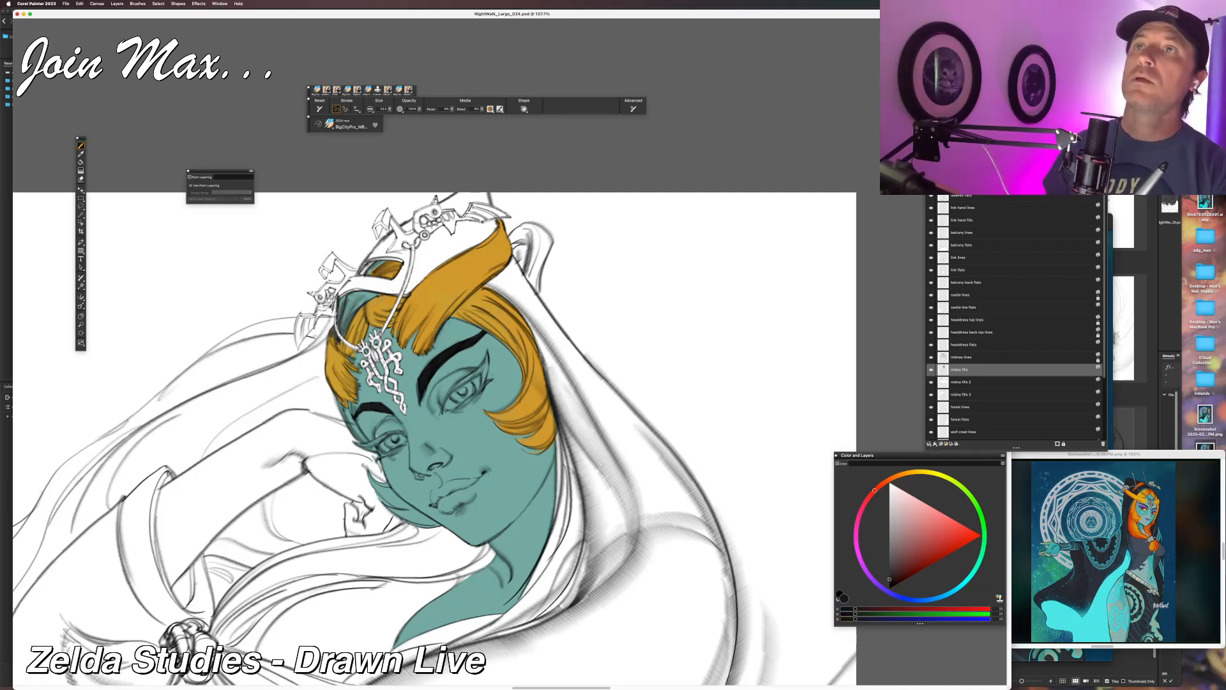
left_click(931, 369)
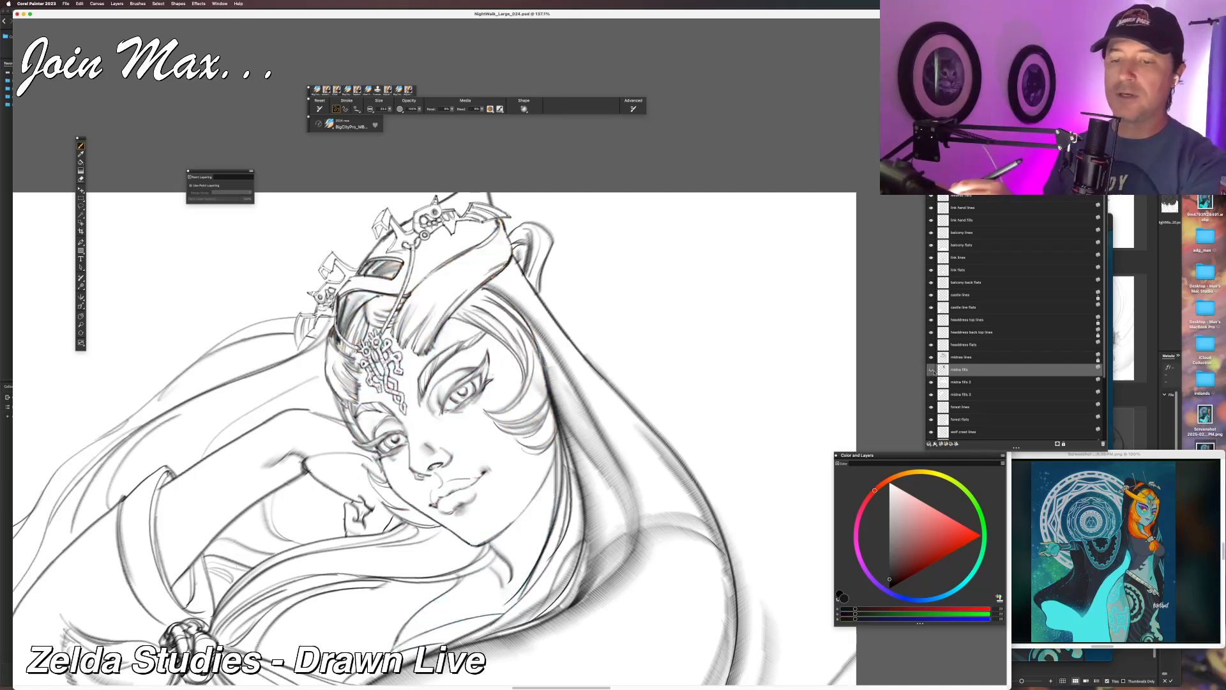
left_click(931, 369)
left_click(931, 369)
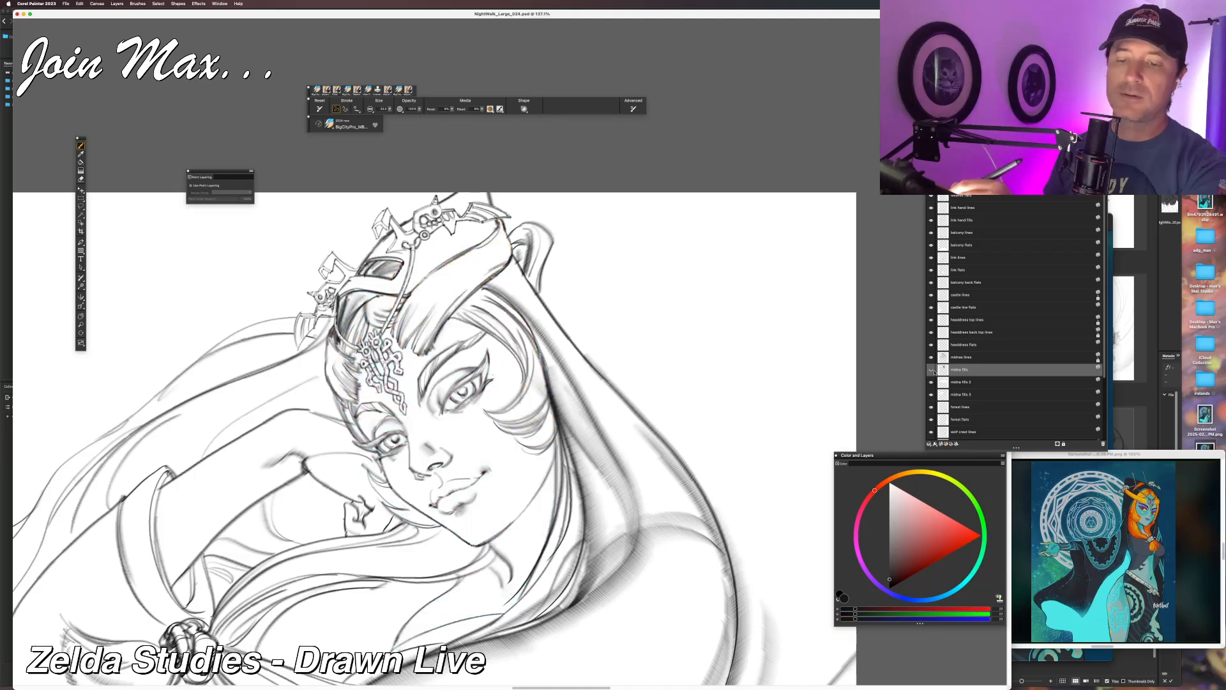
left_click(931, 369)
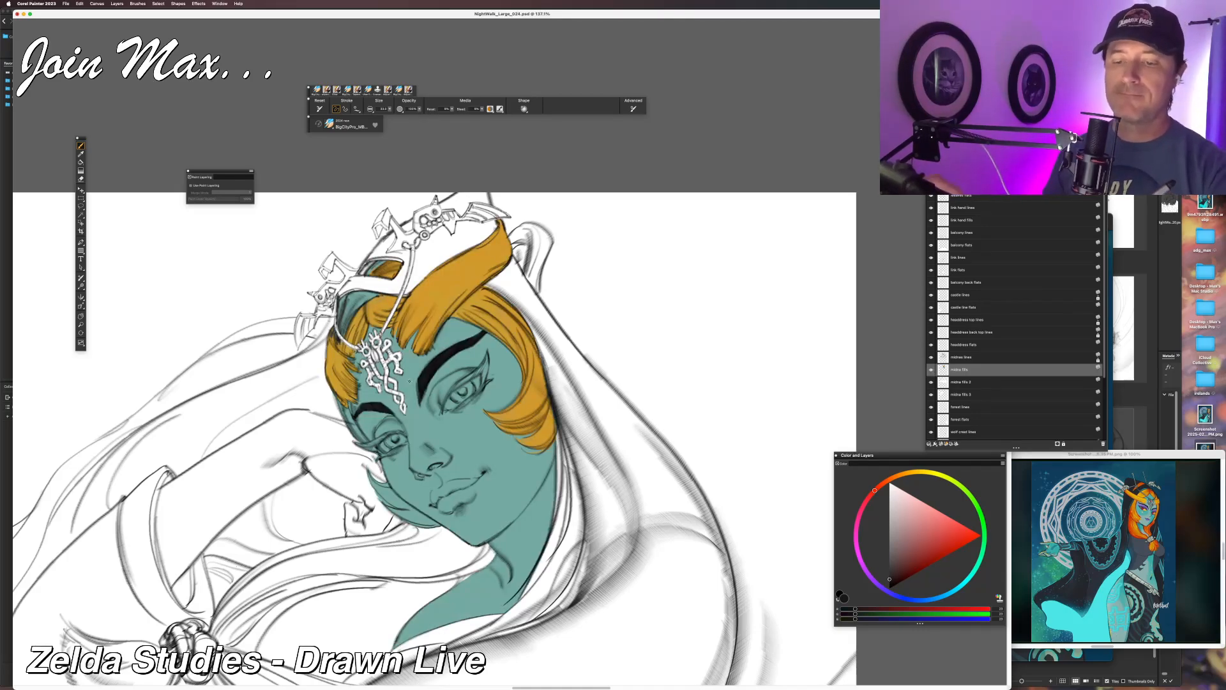
Resample the teal skin color, and brush the sampled orange over the remaining hair along the face's left side and cheek.
left_click(416, 395, "alt")
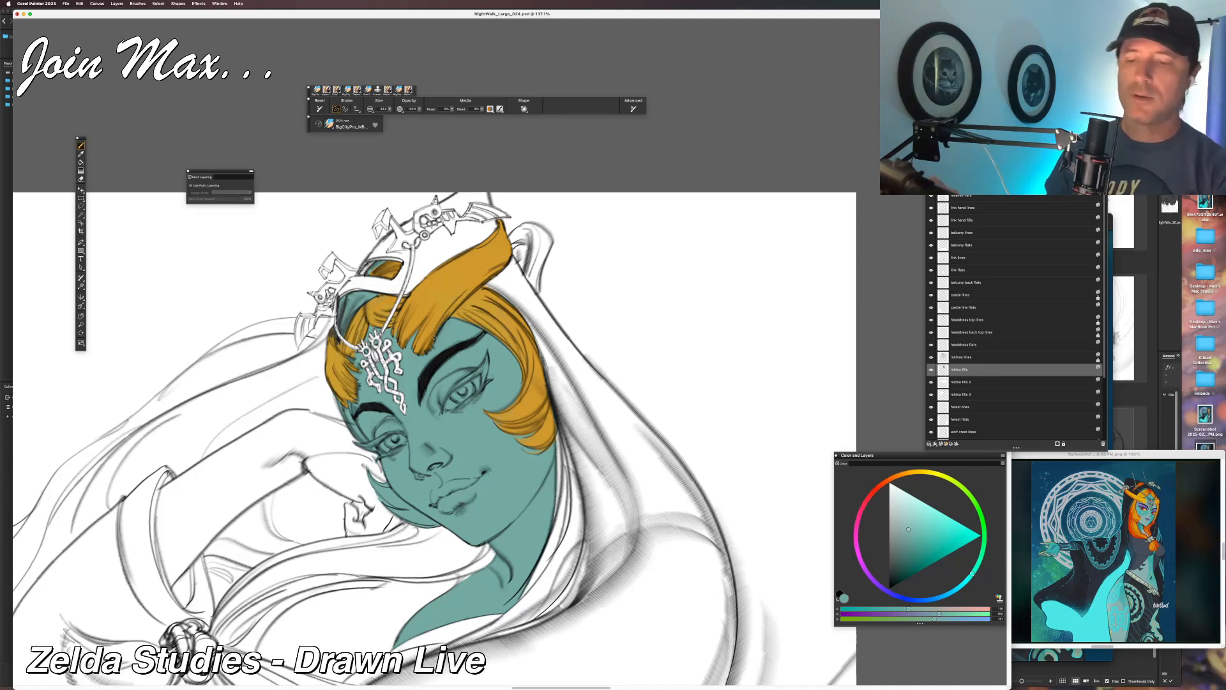
left_click(345, 381, "alt")
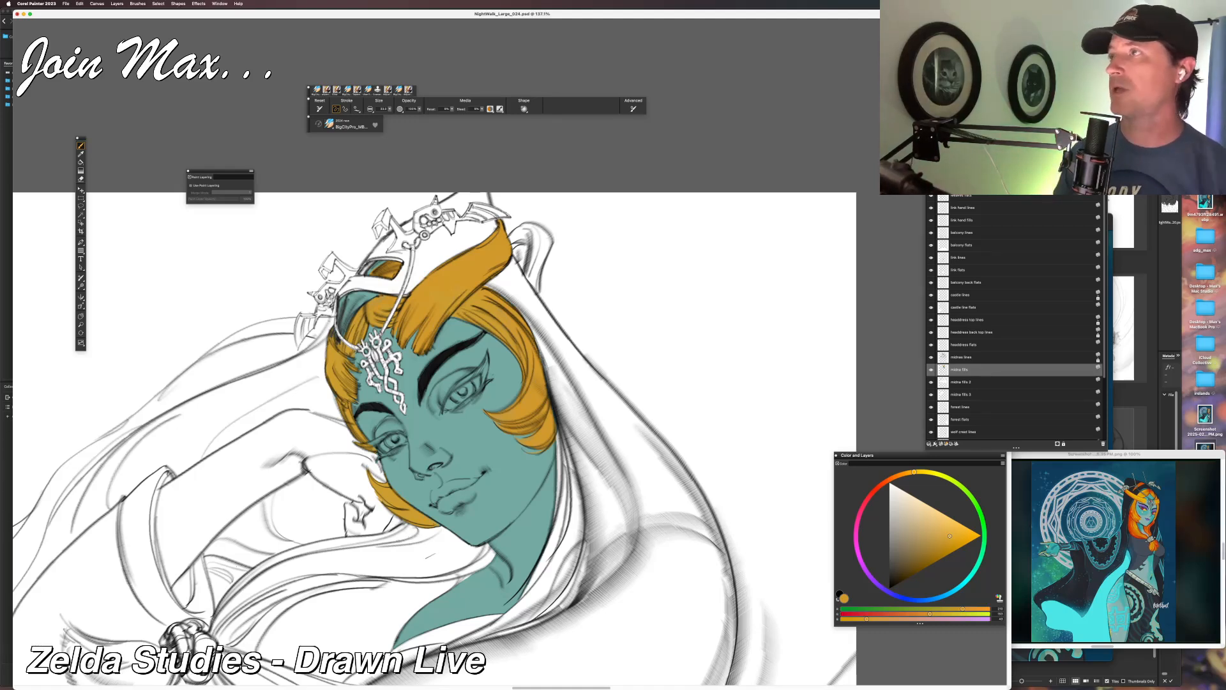
Move the character reference window behind the color and layer panels and return to the NightWalk illustration.
left_click(1104, 454)
left_click_drag(1095, 454, 601, 301)
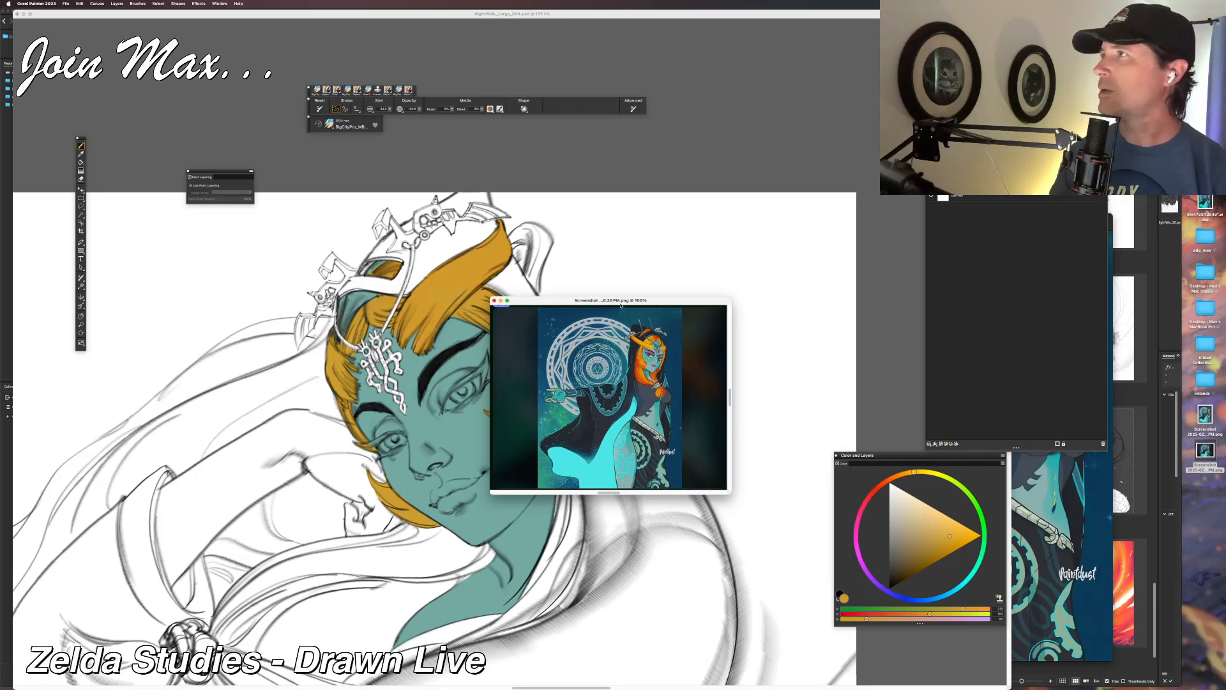
left_click_drag(621, 306, 967, 410)
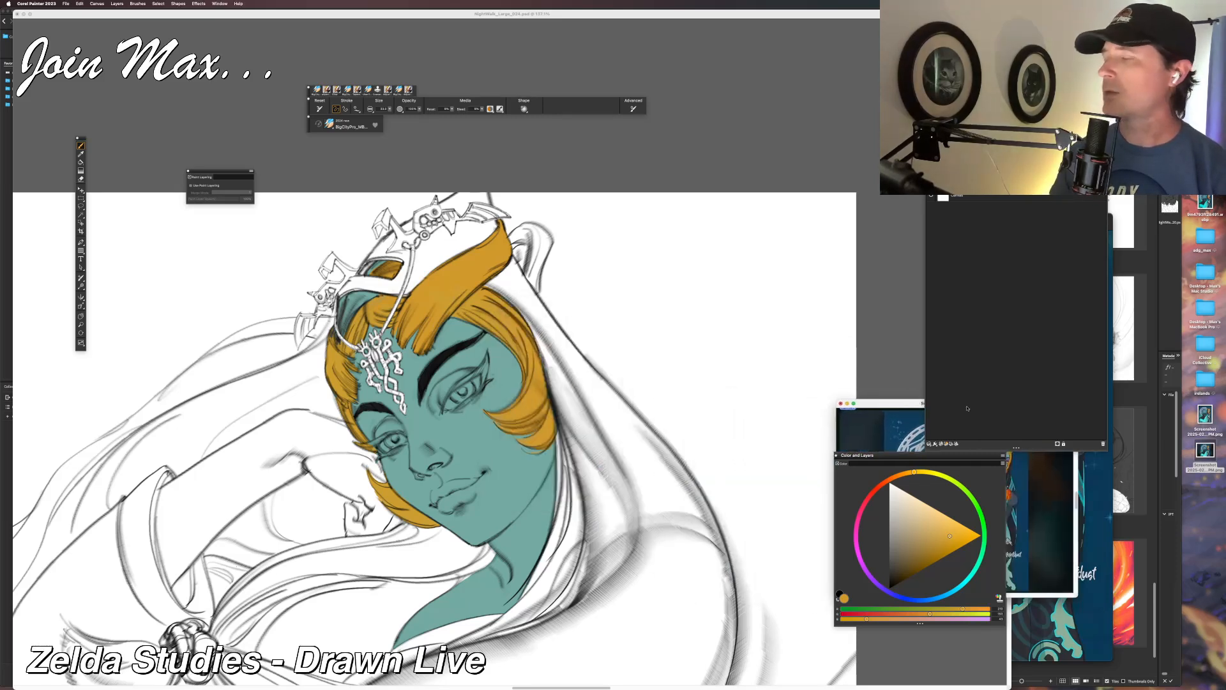
left_click(411, 14)
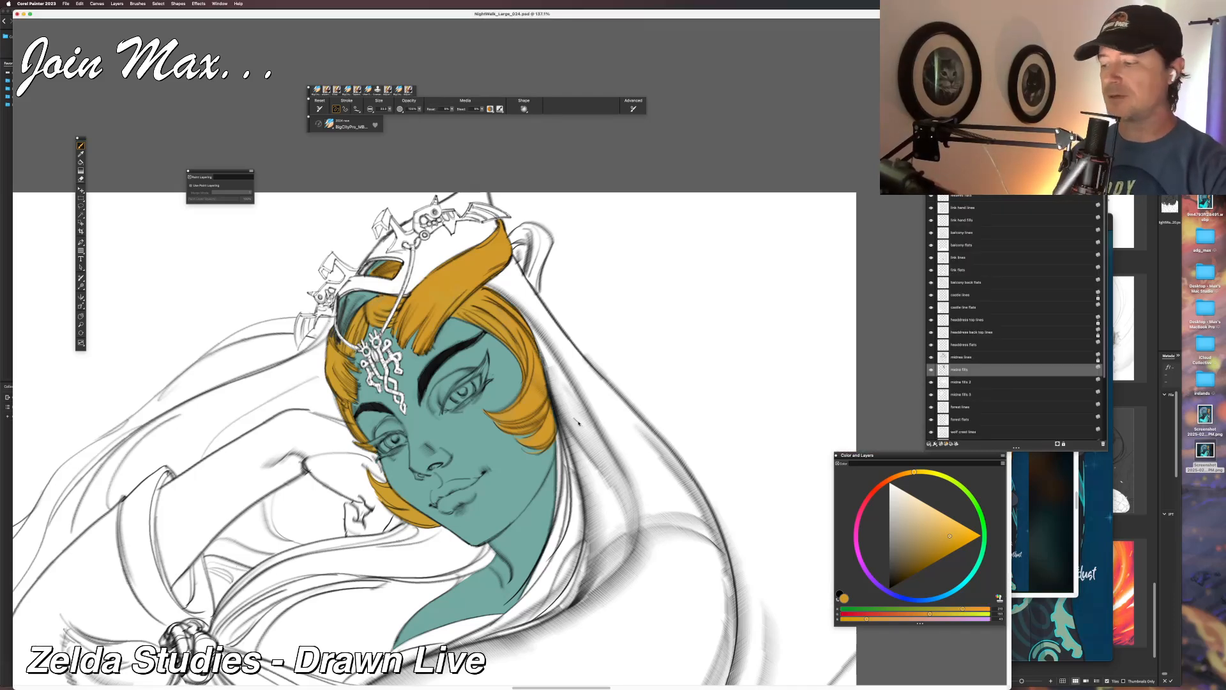
Paint black winged eyeliner around the eye nearest the side lock, redoing the stroke across the upper lid.
left_click(888, 582)
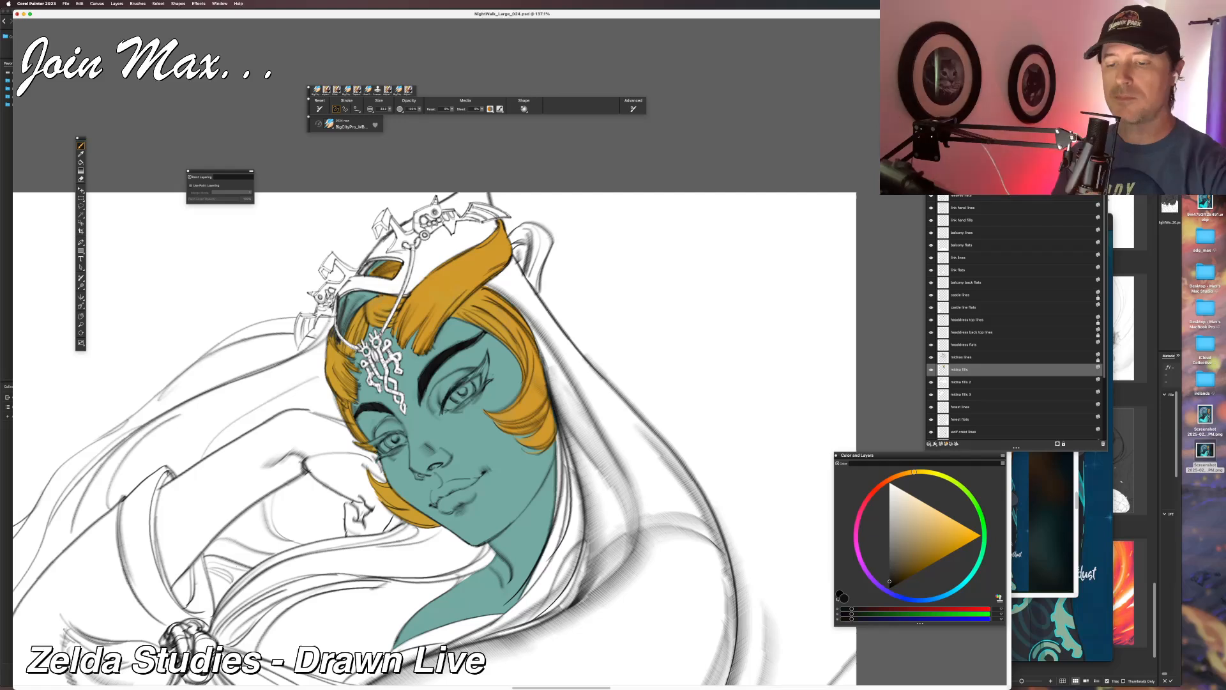
left_click_drag(451, 391, 484, 367)
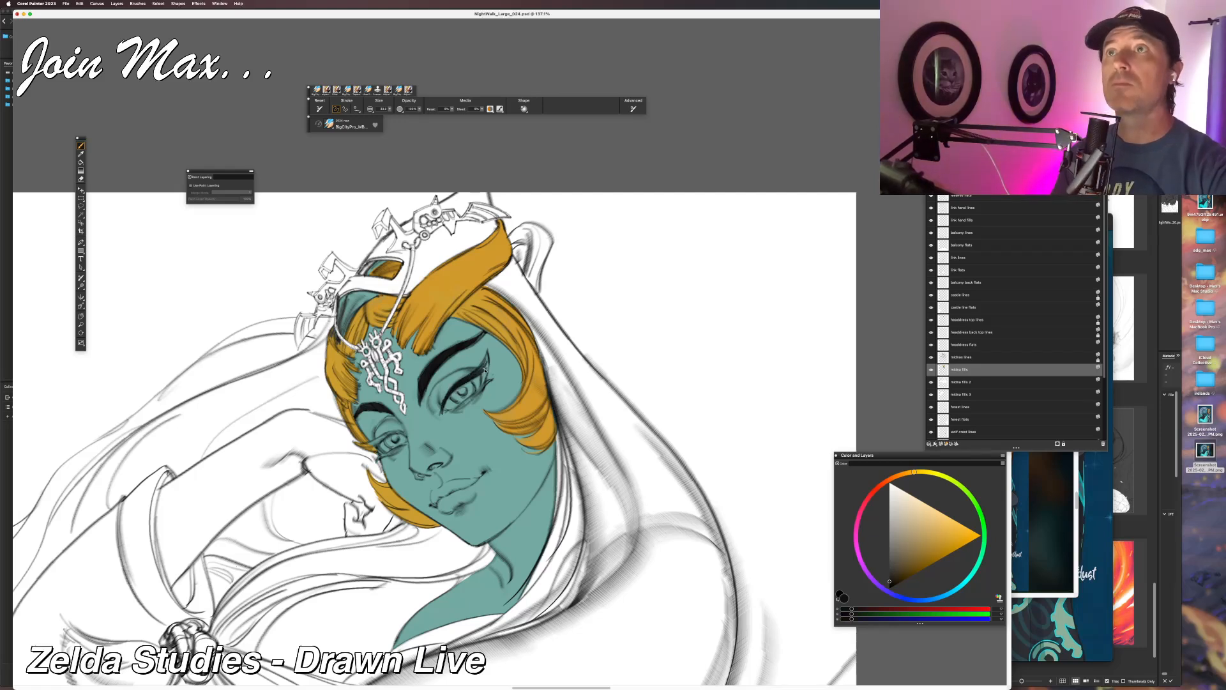
left_click_drag(487, 360, 483, 376)
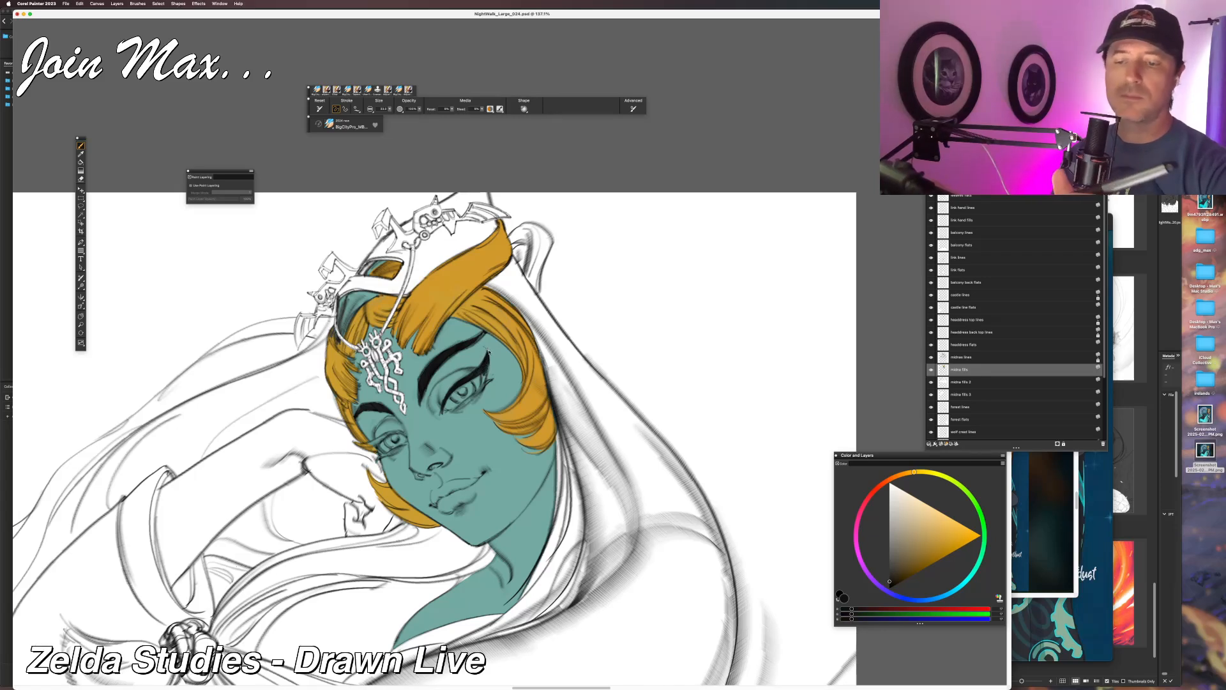
left_click_drag(486, 369, 486, 382)
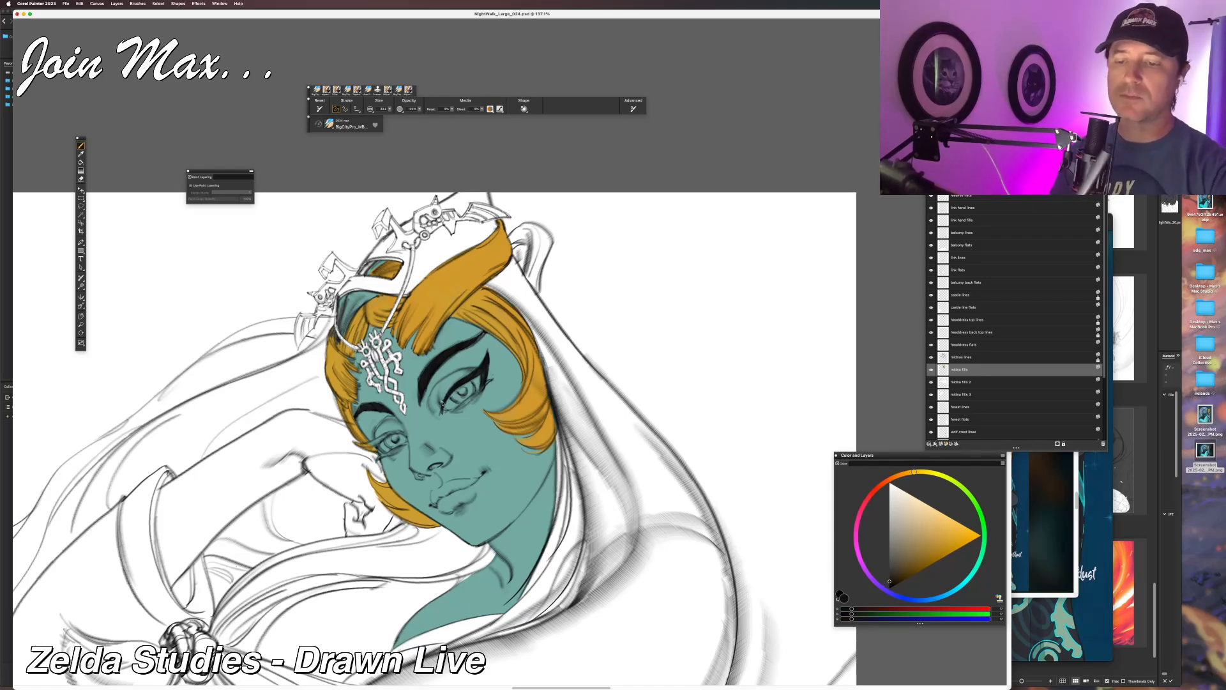
mouse_move(456, 384)
left_mouse_down()
mouse_move(446, 392)
mouse_move(472, 401)
left_mouse_up()
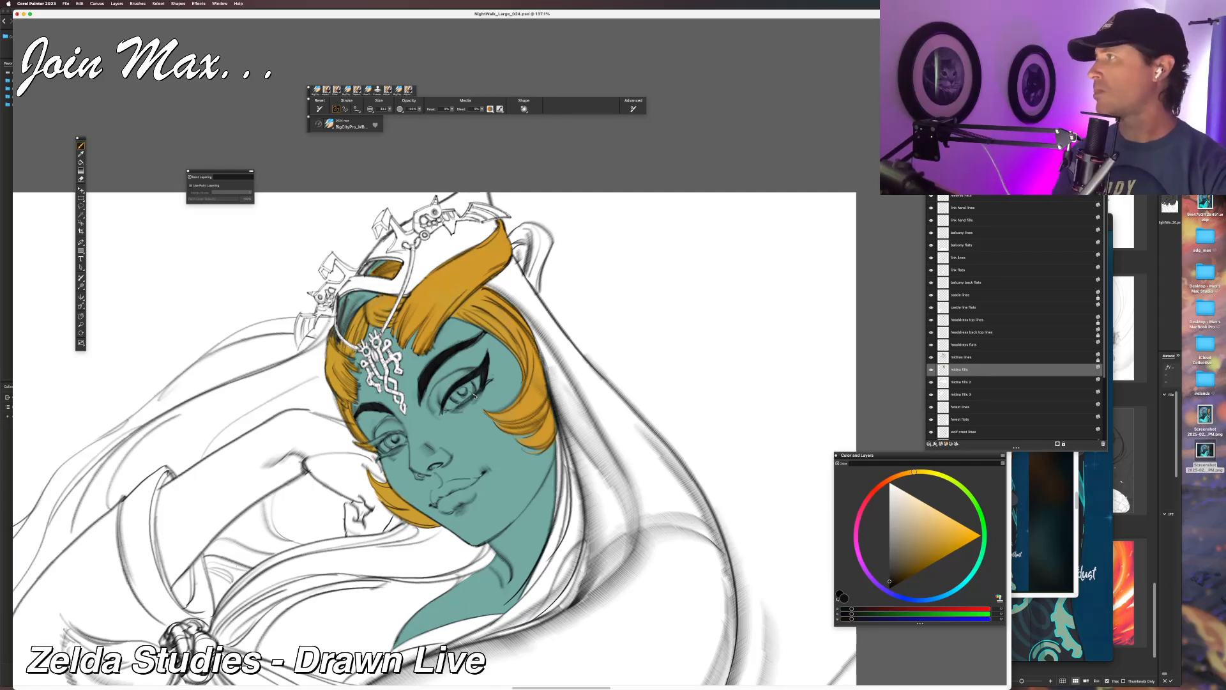
key("super+z")
left_click_drag(458, 409, 480, 379)
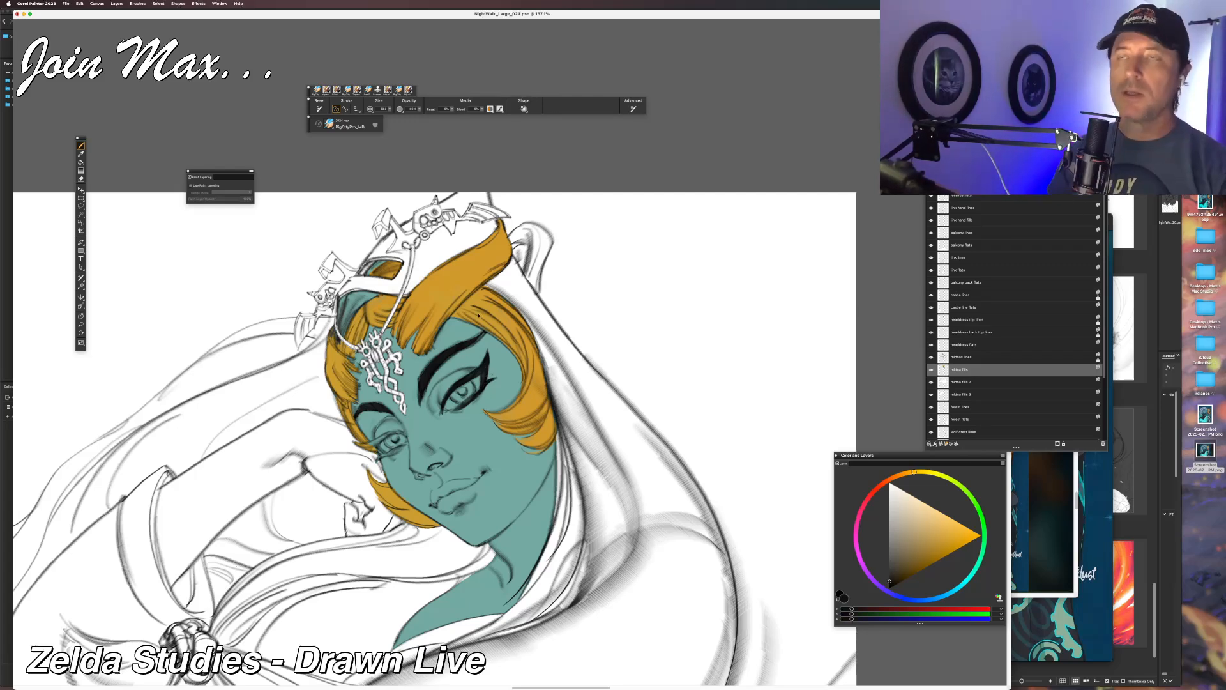
Paint black winged eyeliner and lashes around the eye farther from the side lock, undoing the stray strokes.
key("super+plus")
scroll(357, 498, "up", 2)
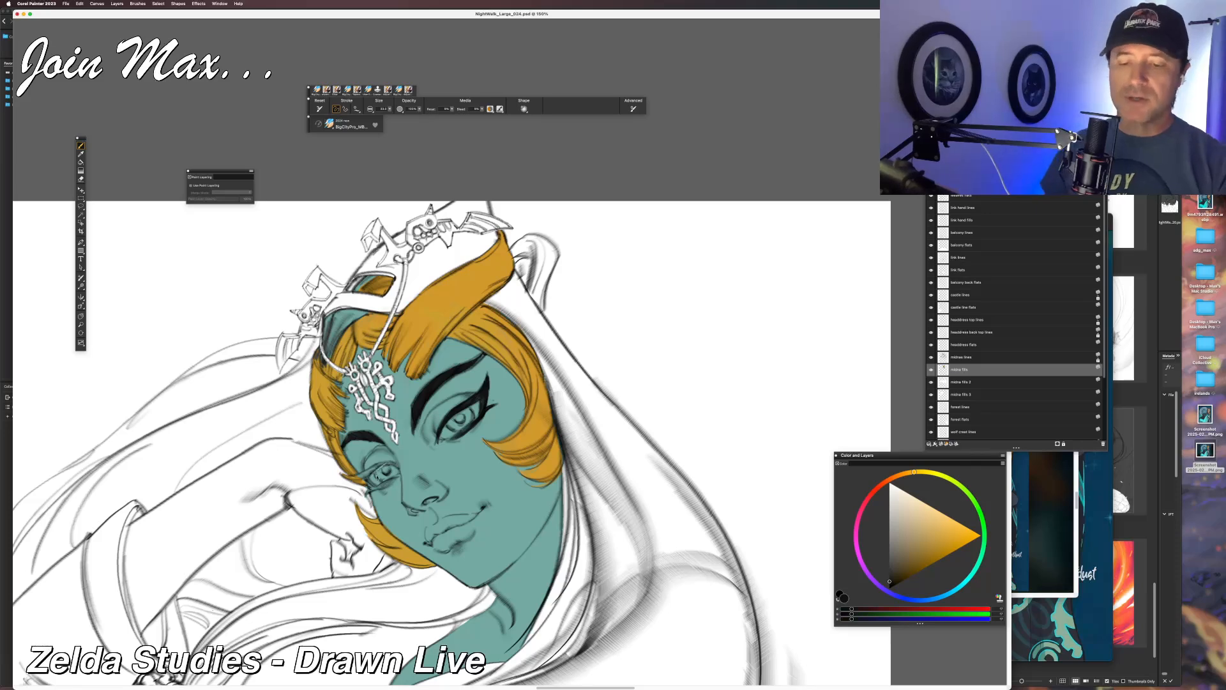
left_click_drag(339, 479, 361, 477)
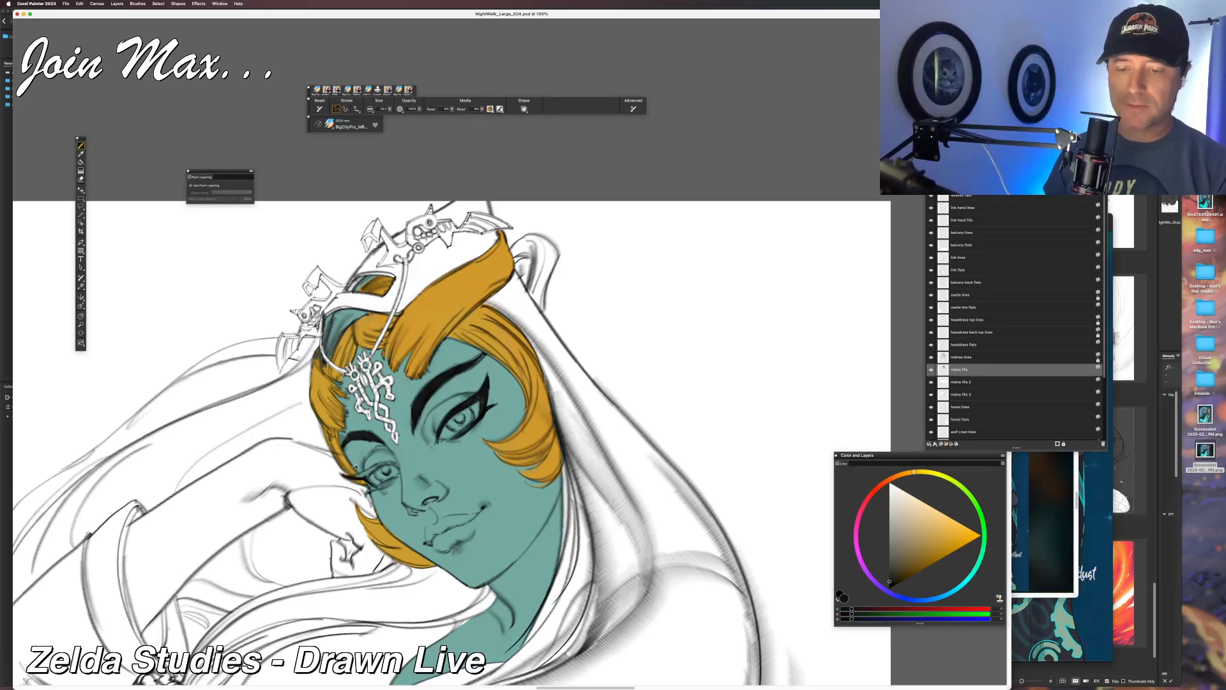
left_click_drag(360, 476, 375, 465)
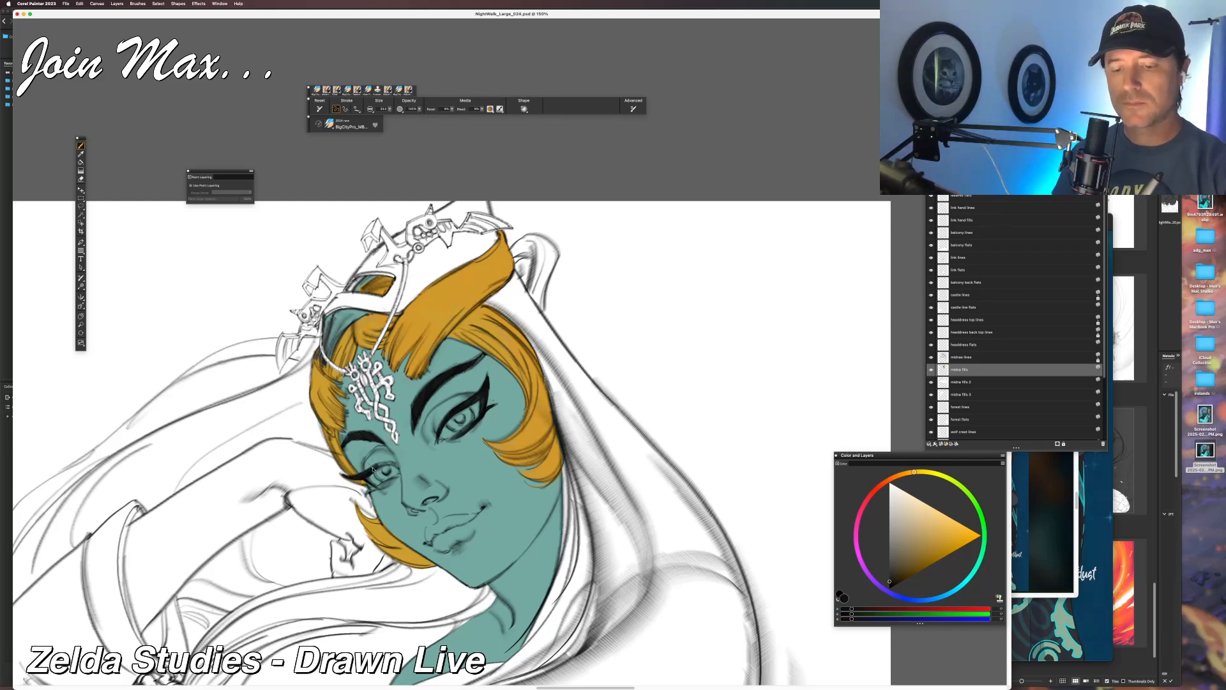
key("super+z")
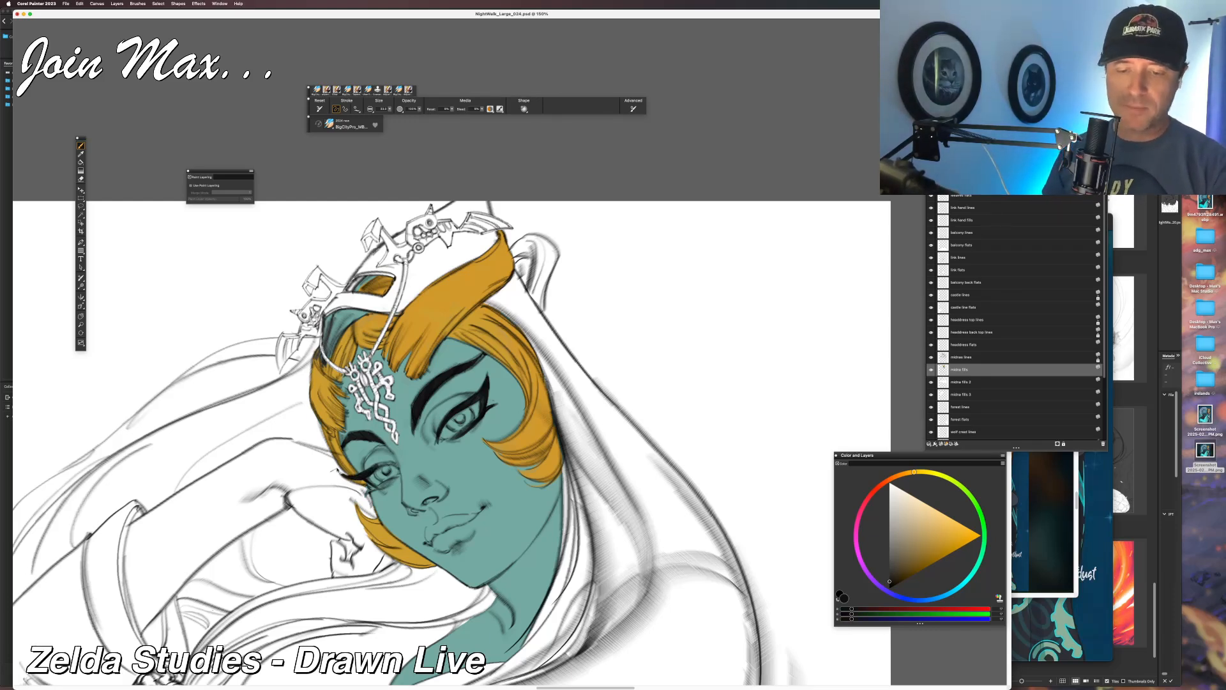
key("super+z")
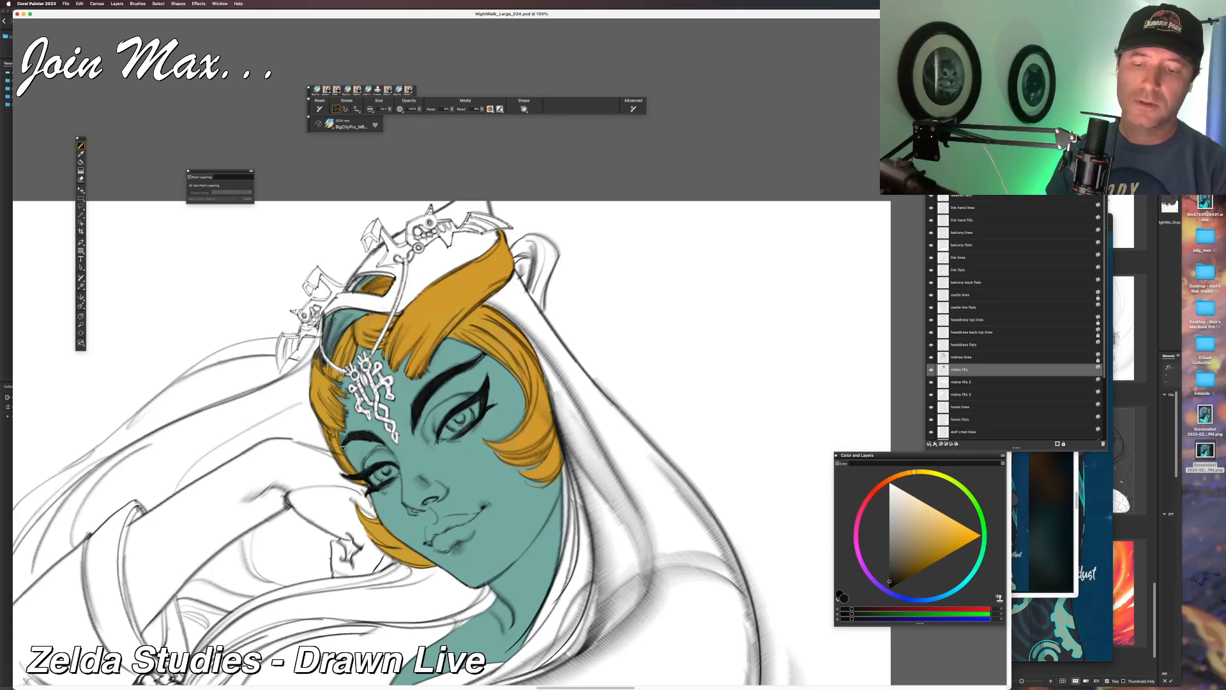
Move the color panel lower, bring the character reference beside the face and enlarge its view.
key("super+minus")
key("super+equal")
key("super+equal")
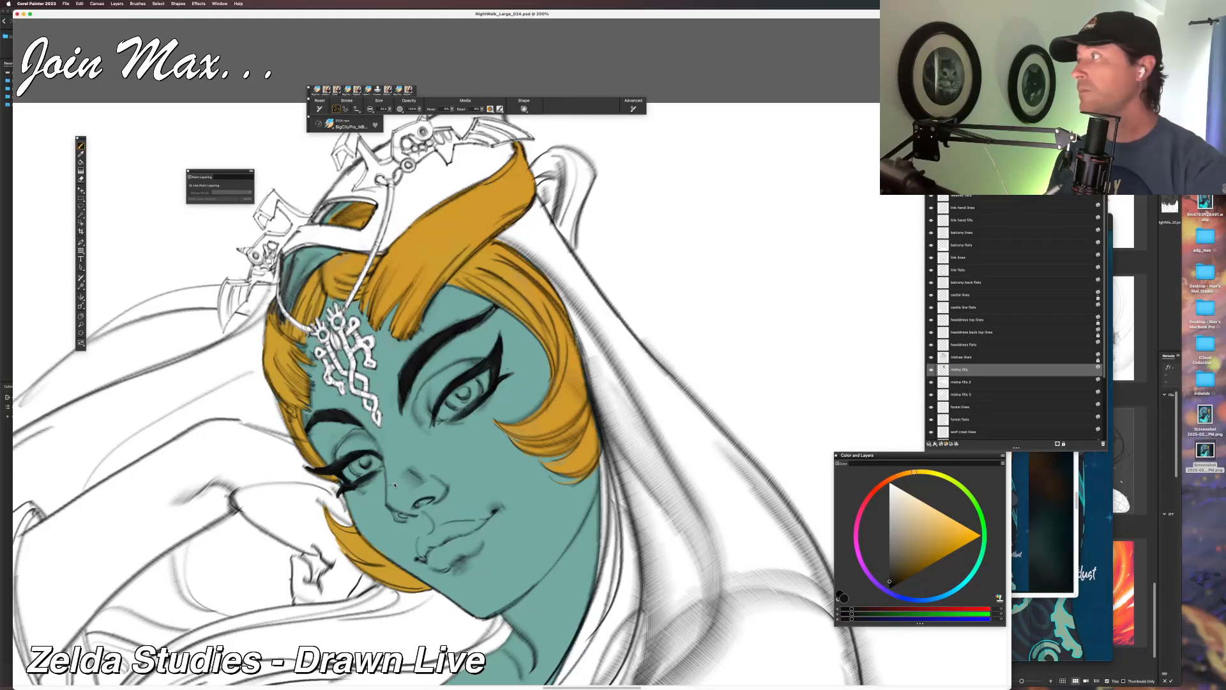
left_click_drag(862, 456, 857, 497)
left_click(1048, 524)
left_click_drag(894, 403, 560, 393)
key("super+equal")
key("super+equal")
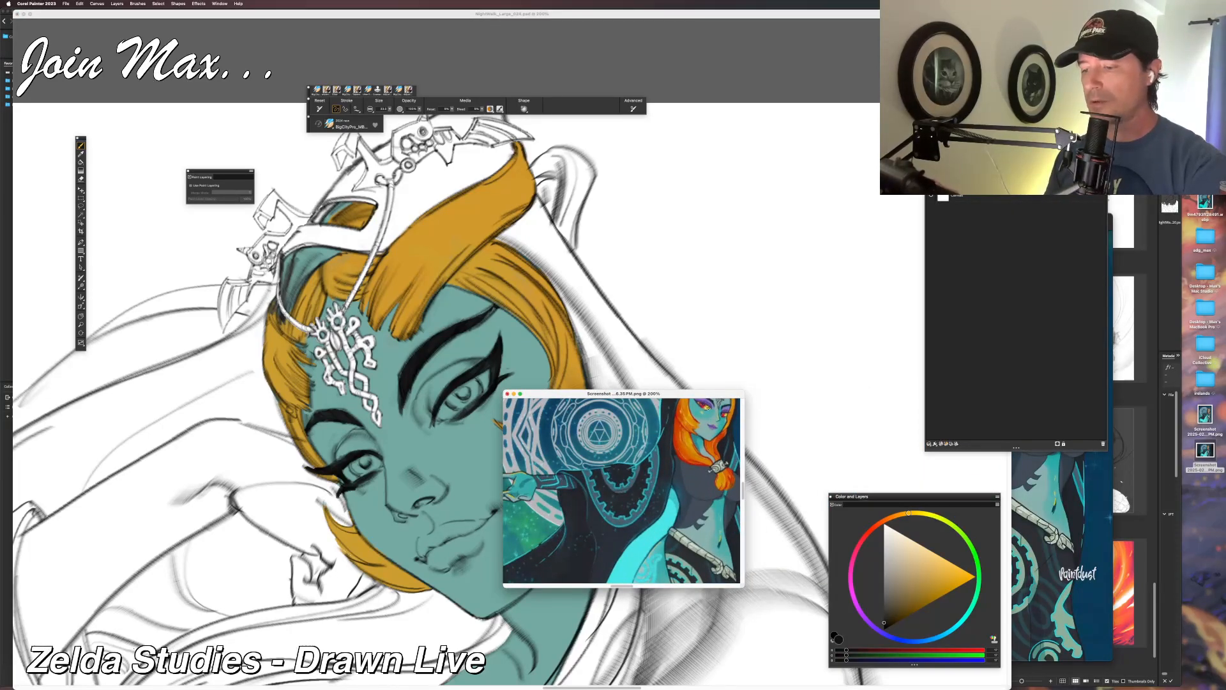
Pick a pale yellow for the eye whites, move the character reference beside the color panel and return to the NightWalk illustration.
left_click(921, 567)
left_click(921, 566)
left_click_drag(625, 395, 813, 441)
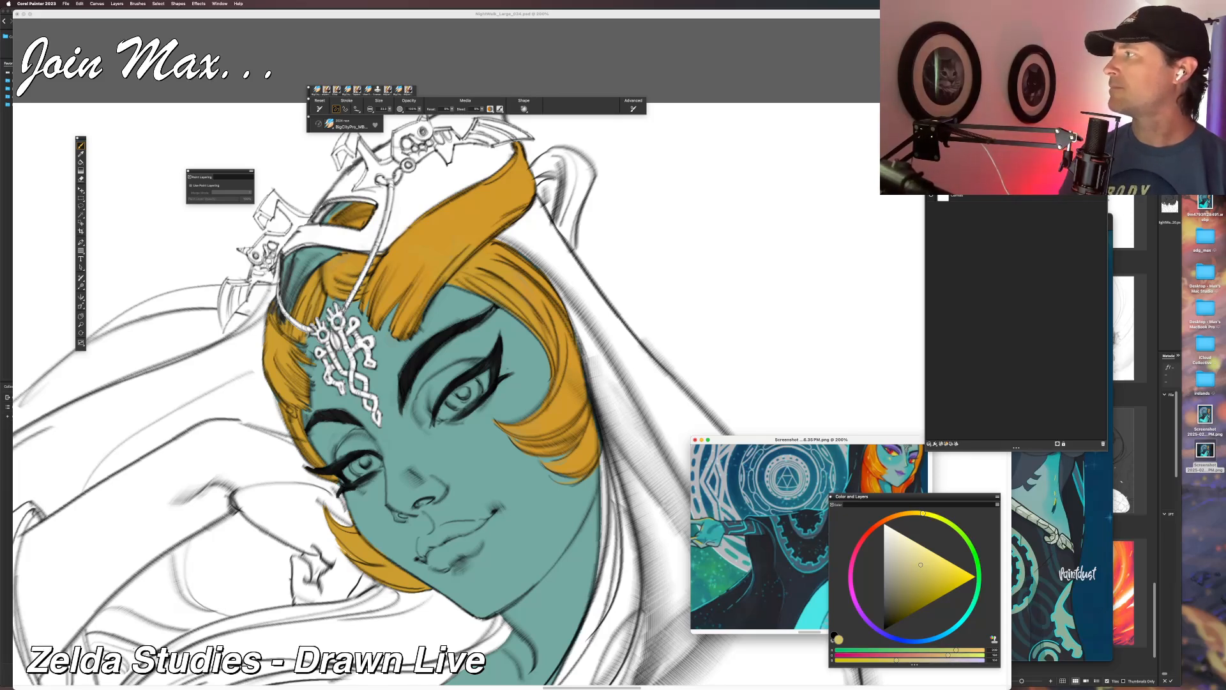
key("super+Tab")
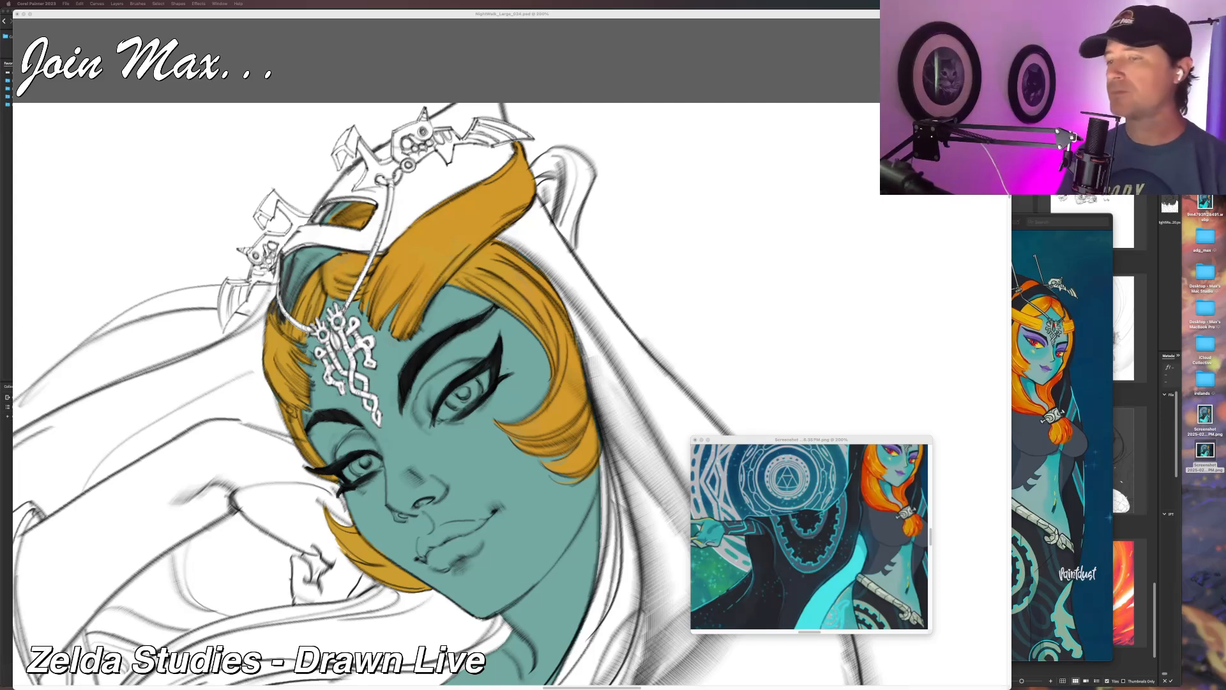
left_click(757, 30)
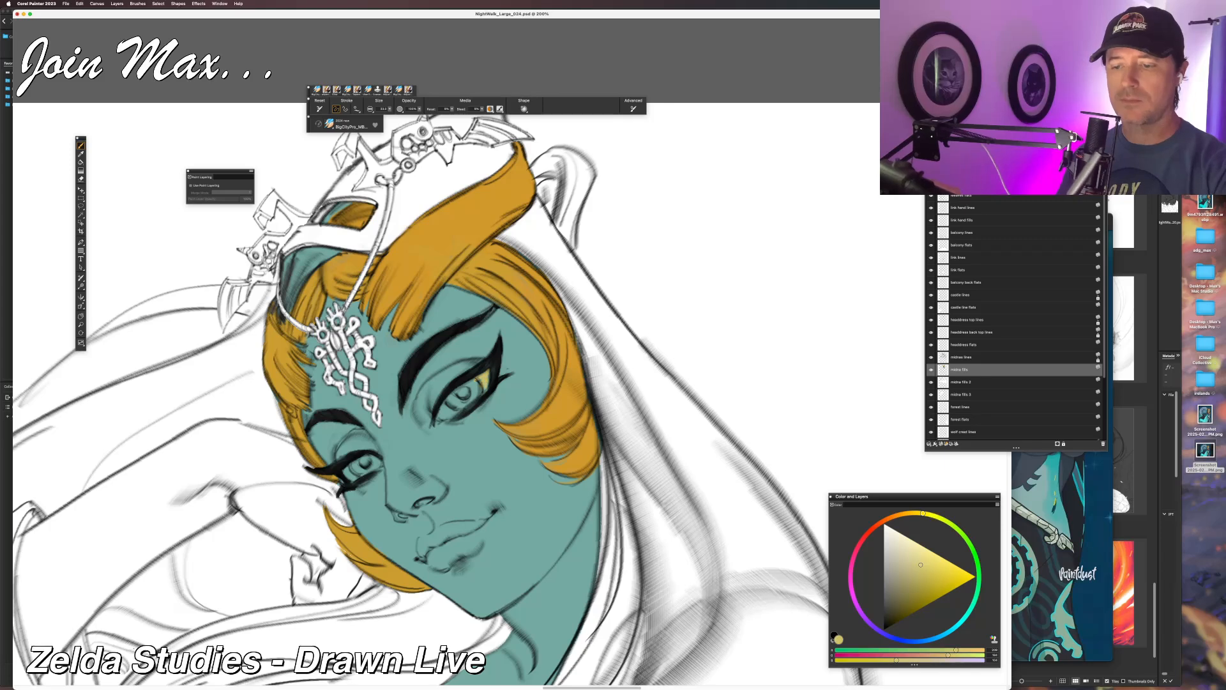
Paint the whites of both eyes pale yellow around the irises, undoing the last stray stroke.
left_click_drag(483, 378, 479, 387)
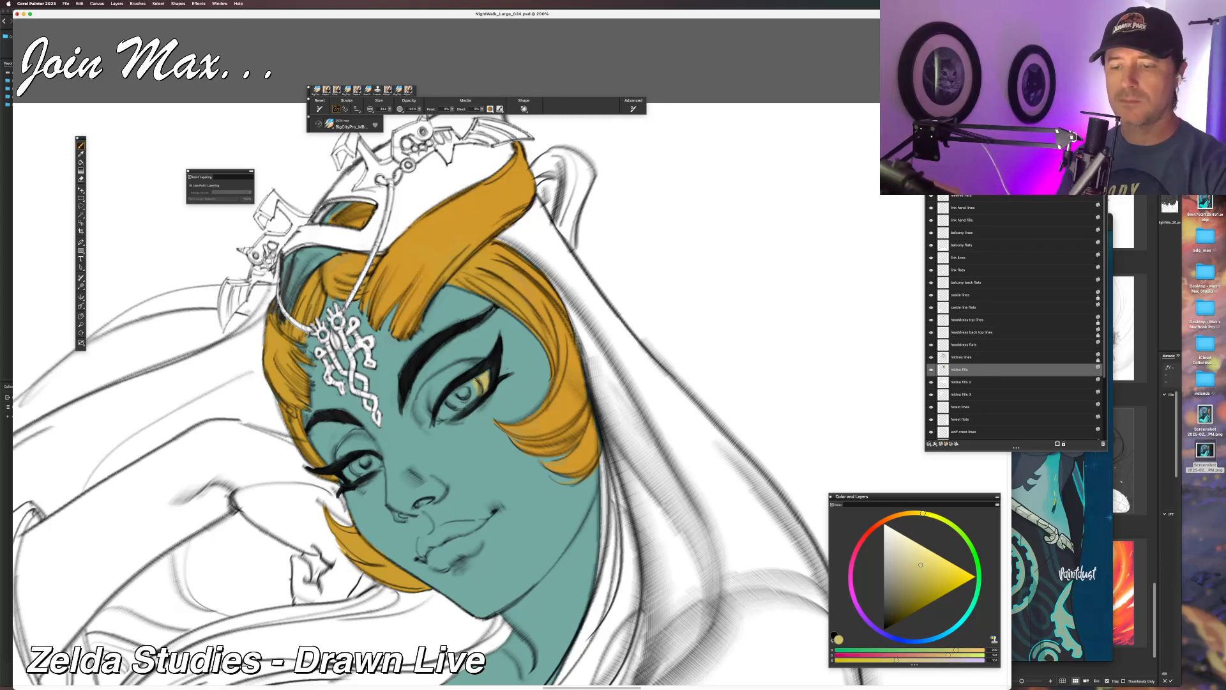
left_click_drag(442, 404, 440, 414)
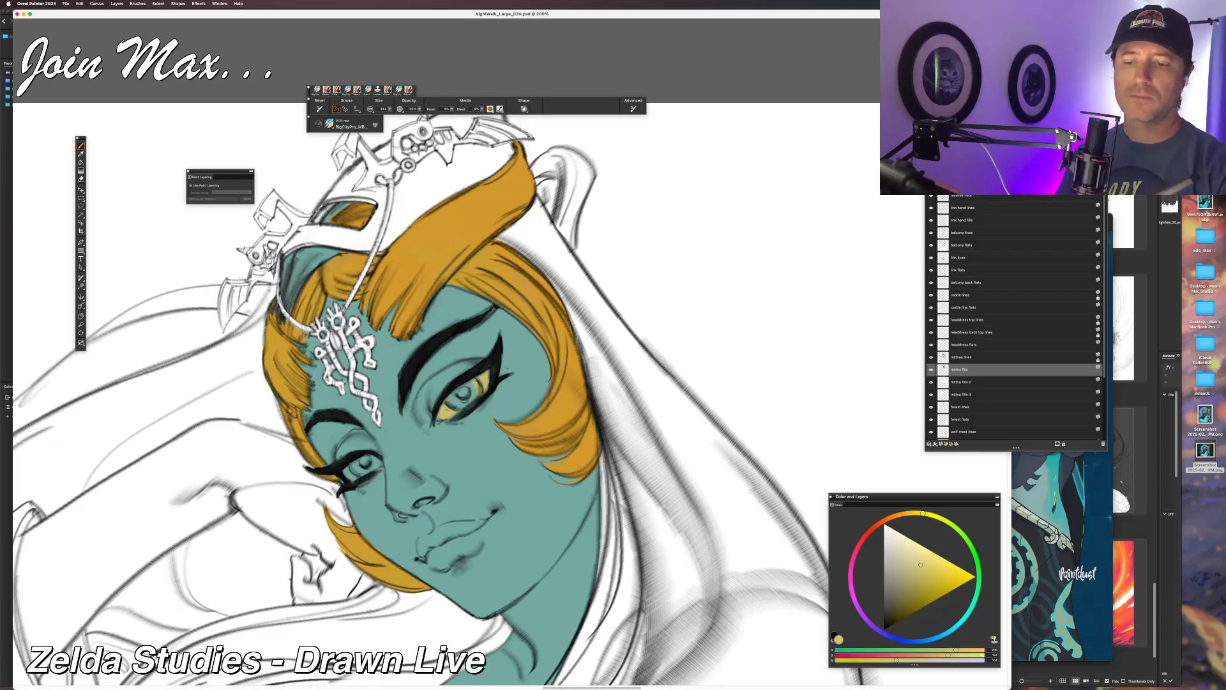
left_click_drag(343, 463, 349, 471)
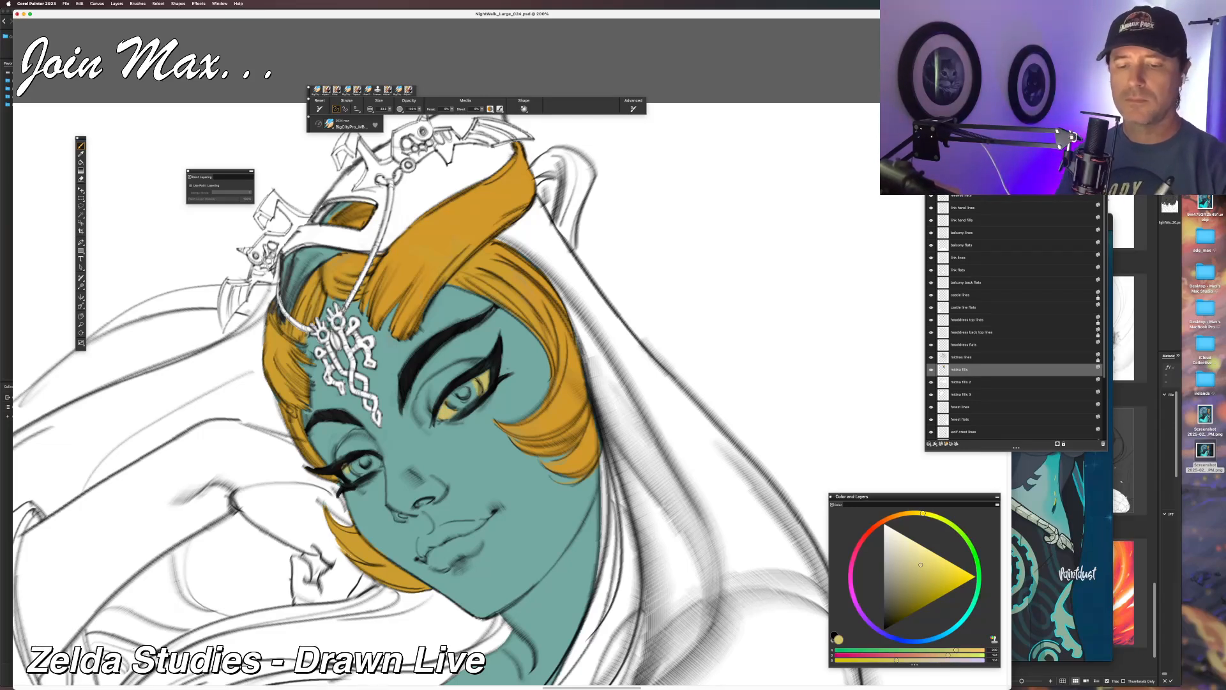
key("super+z")
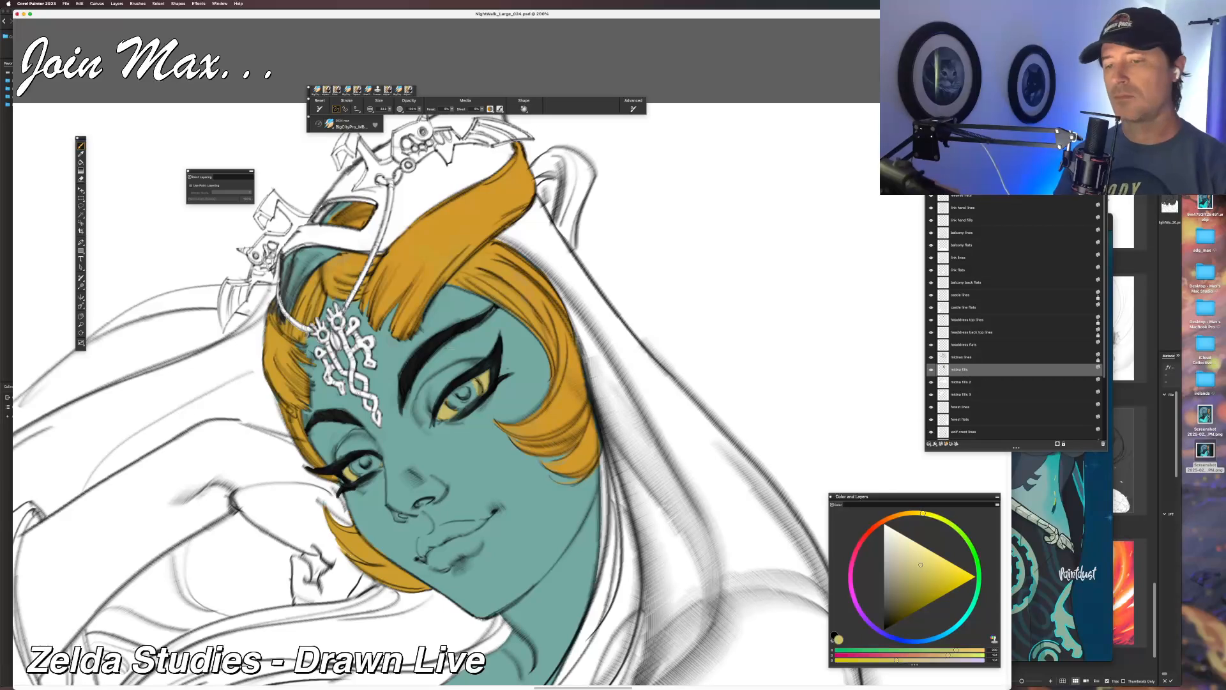
Sample the hair's orange, brush it over the iris nearest the side lock and glance at the character reference.
left_click(529, 432, "alt")
left_click_drag(456, 396, 470, 387)
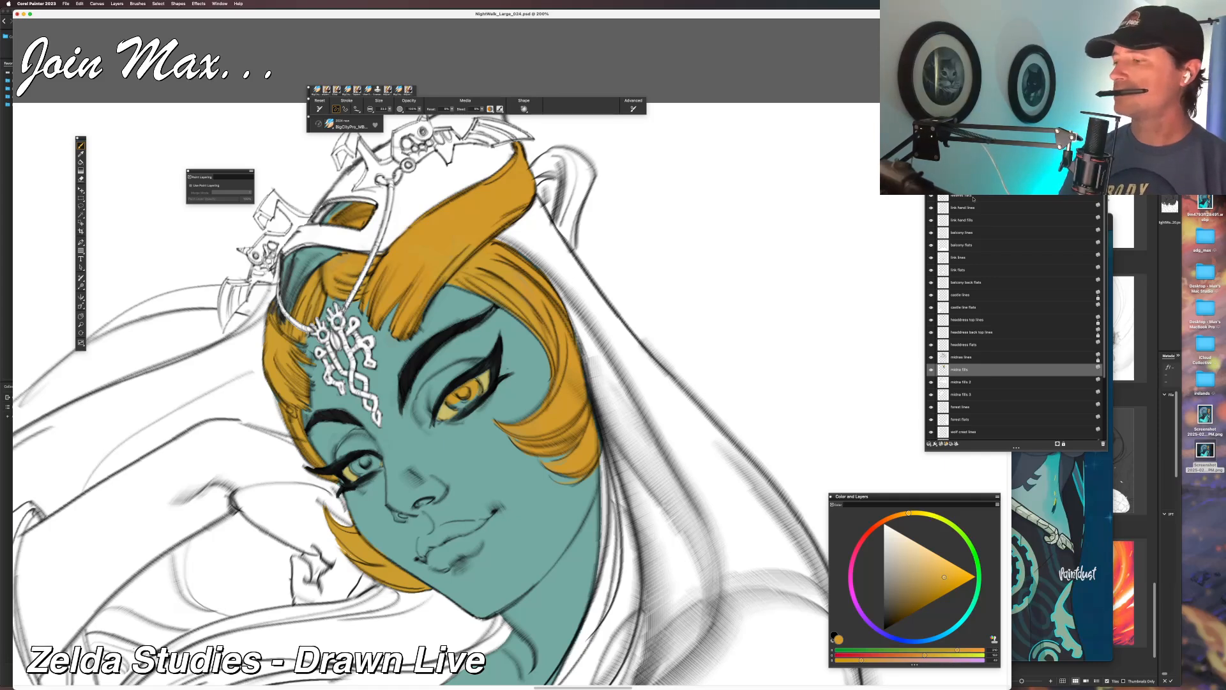
key("super+grave")
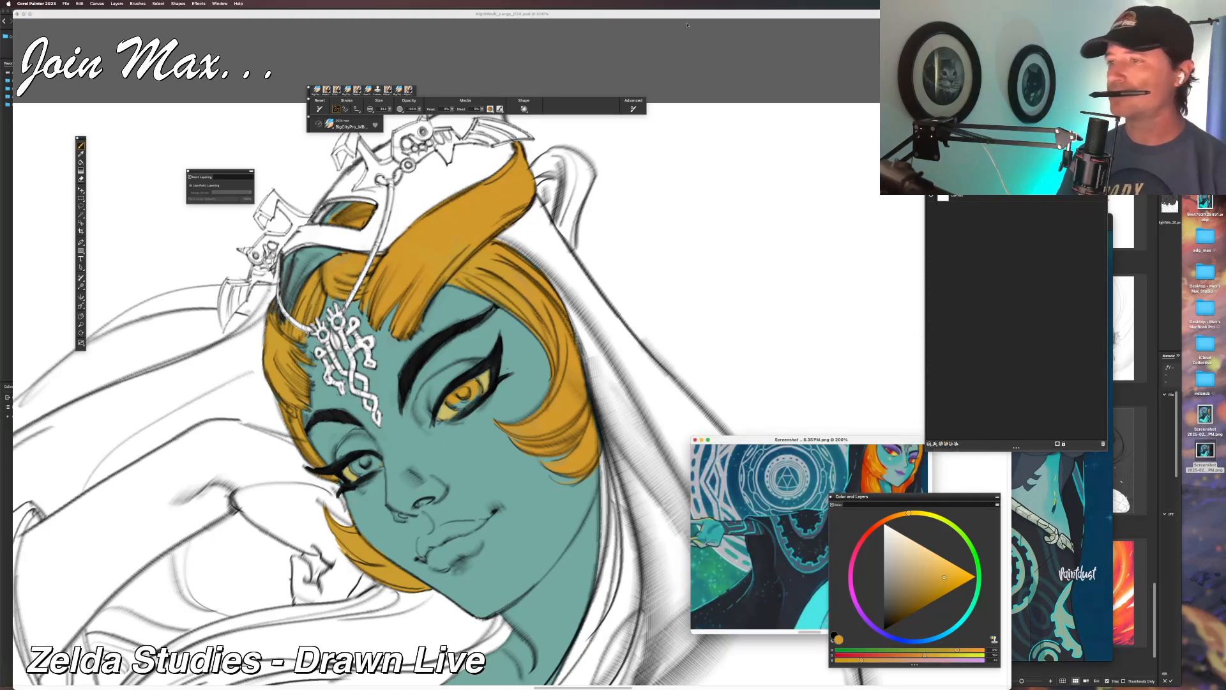
left_click(691, 17)
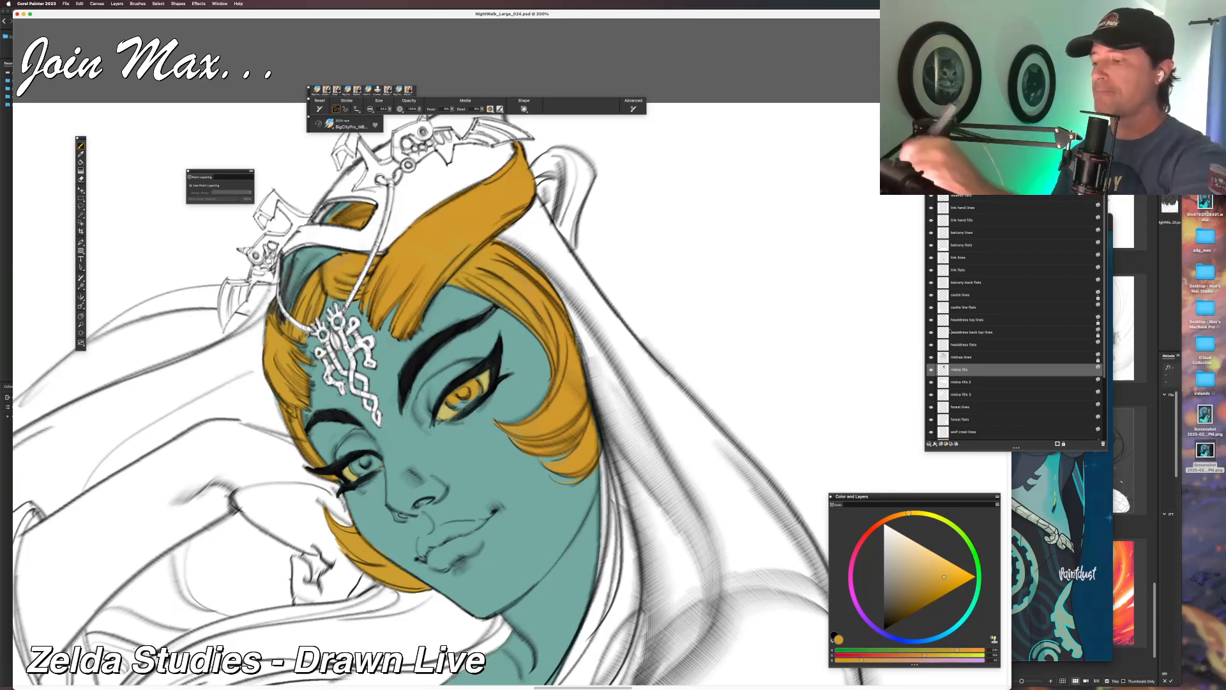
Check the full character artwork, sample red from the reference figure's eye and return to the illustration with the brush active.
left_click(1062, 537)
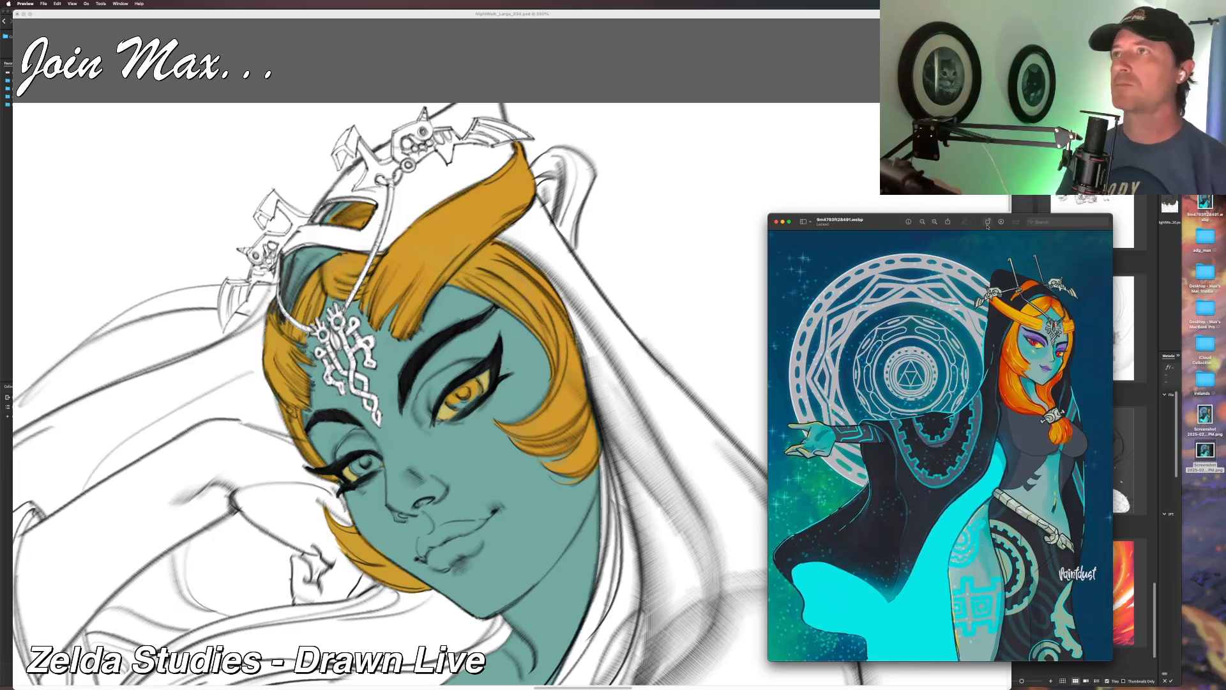
key("super+Tab")
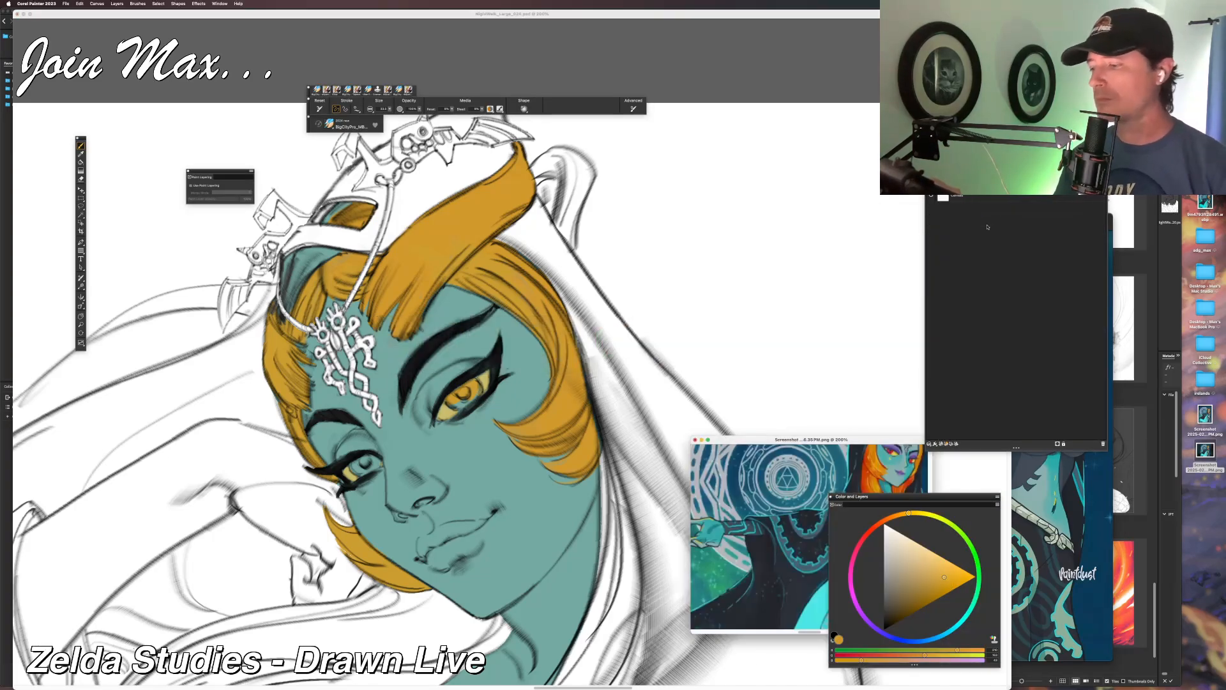
key("d")
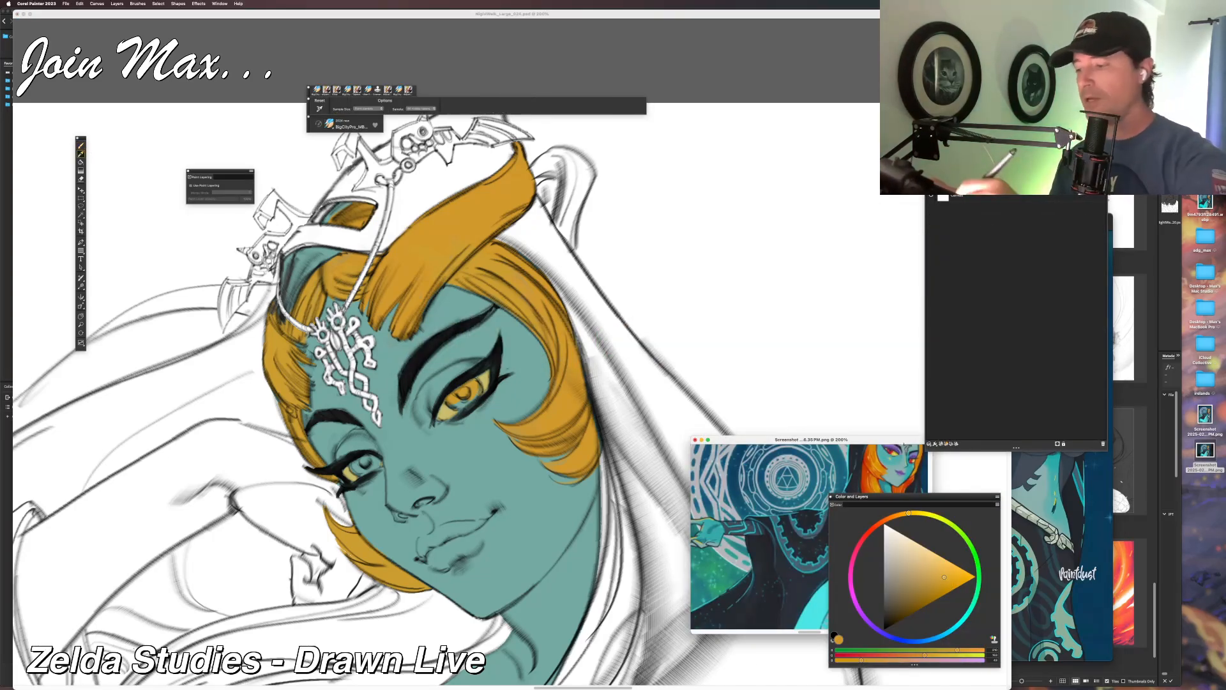
left_click(892, 452)
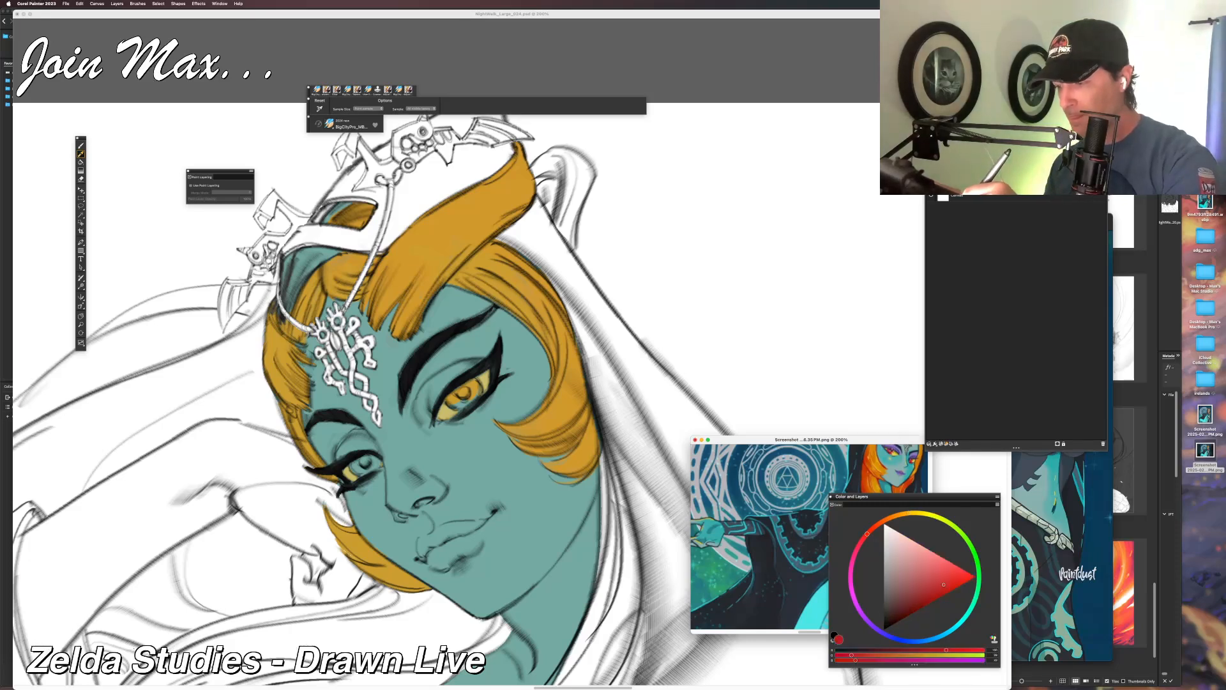
left_click(645, 357)
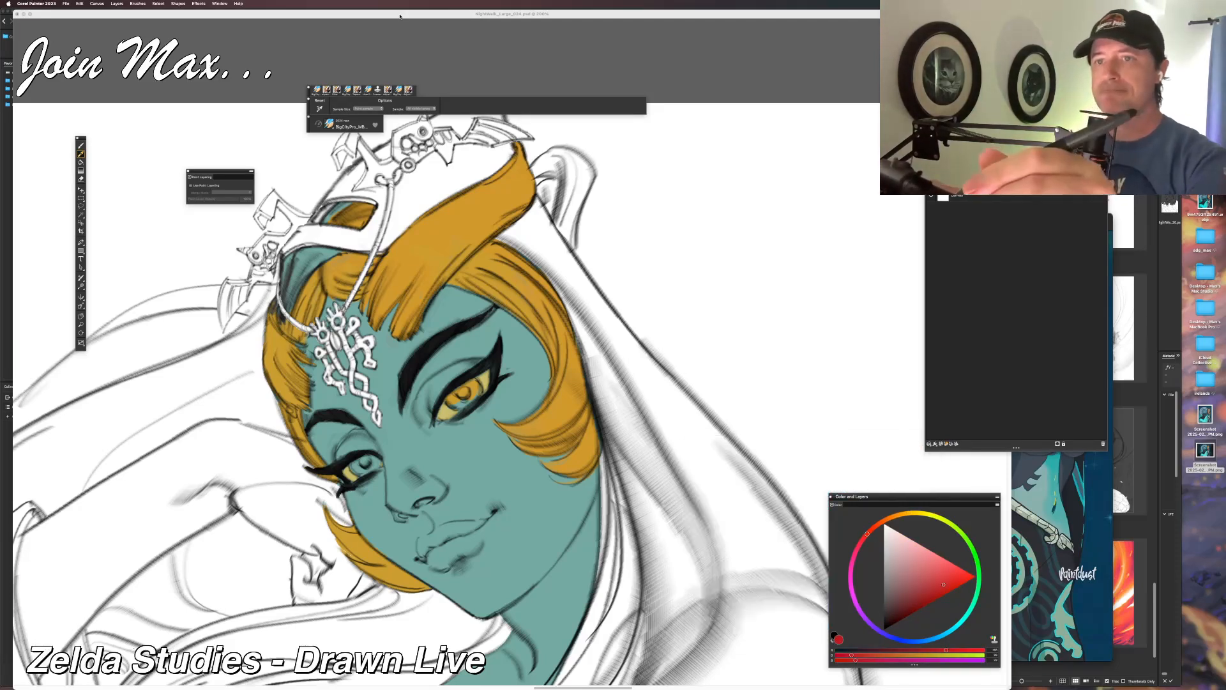
left_click(81, 151)
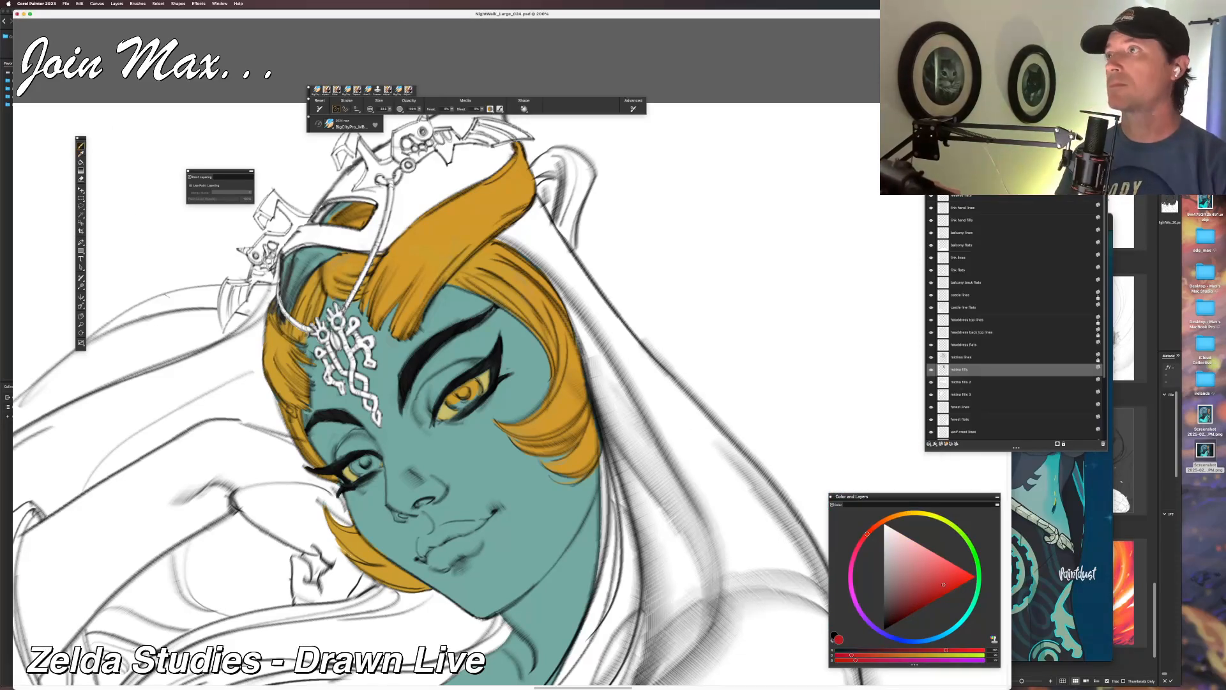
Paint the irises of both eyes with the sampled red.
mouse_move(463, 402)
left_mouse_down()
mouse_move(425, 449)
mouse_move(439, 430)
left_mouse_up()
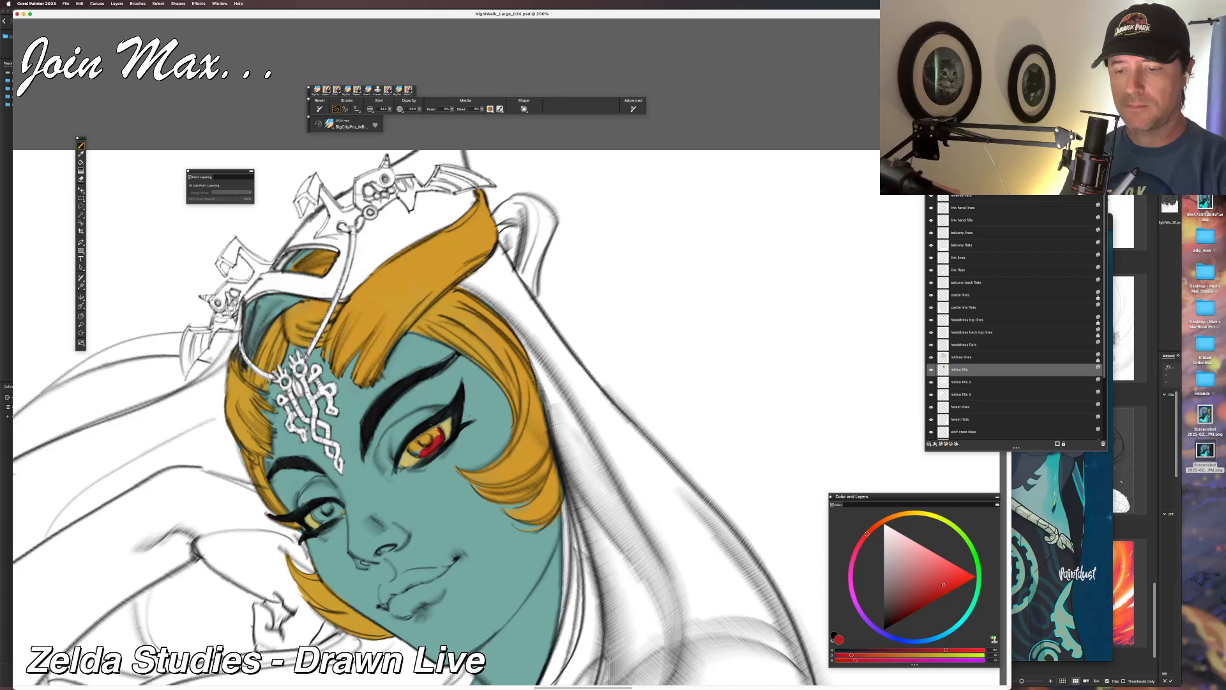
mouse_move(433, 431)
left_mouse_down()
mouse_move(408, 451)
mouse_move(435, 433)
left_mouse_up()
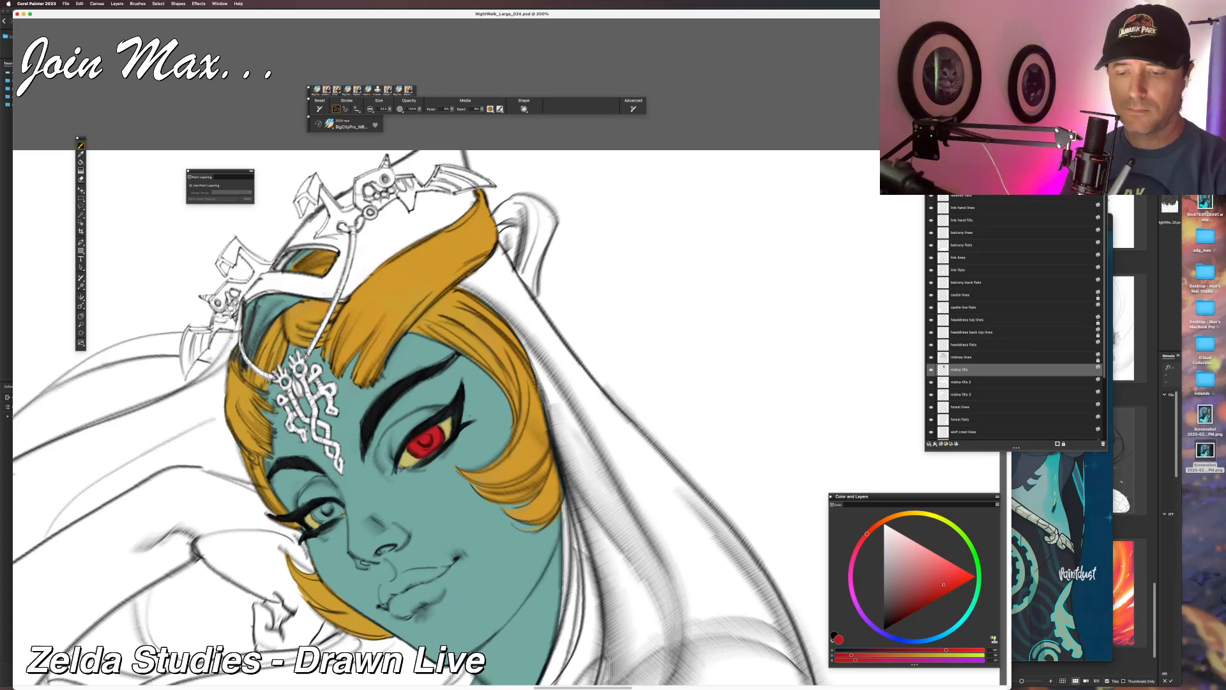
mouse_move(290, 602)
left_mouse_down()
mouse_move(348, 573)
mouse_move(375, 538)
left_mouse_up()
left_click_drag(402, 450, 415, 442)
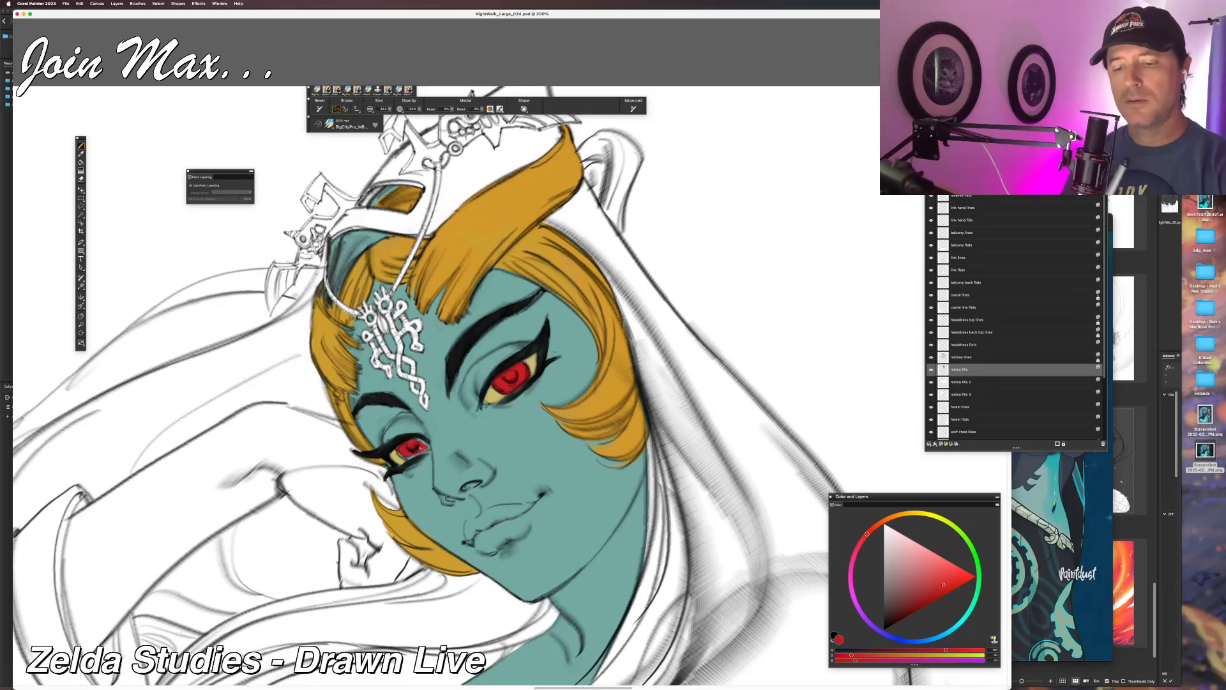
left_click_drag(400, 453, 396, 455)
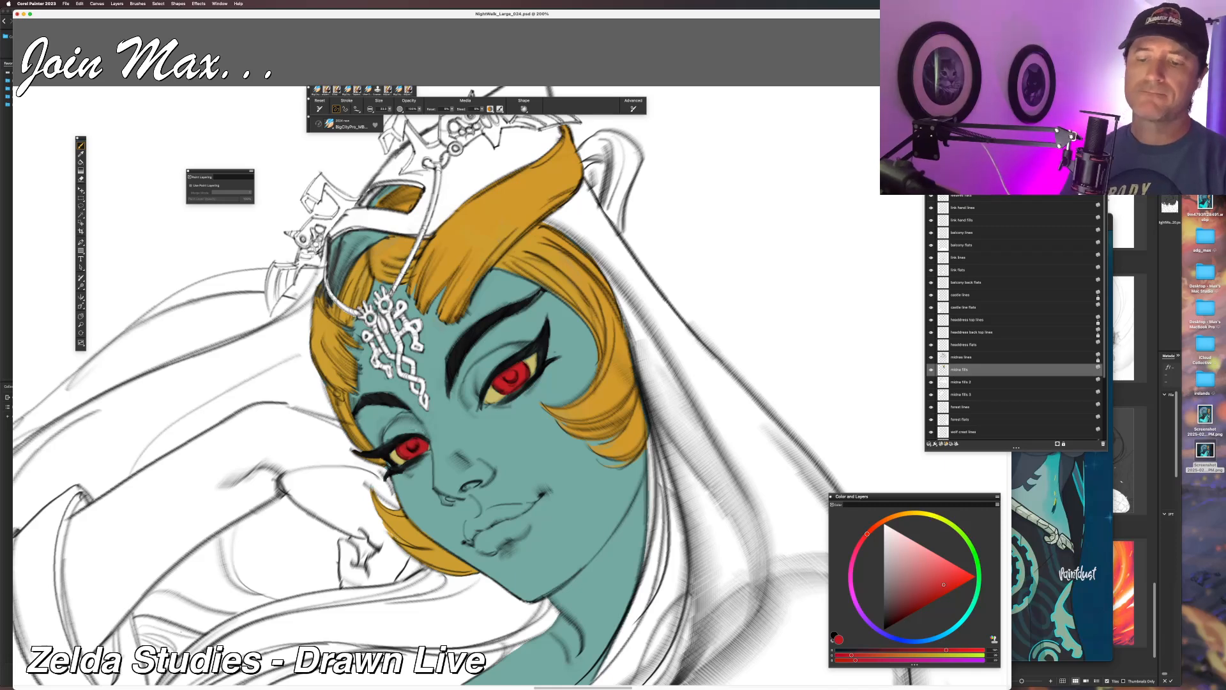
Set the color to black and paint a round pupil in the center of each red iris.
left_click_drag(892, 607, 884, 686)
left_click_drag(410, 444, 413, 447)
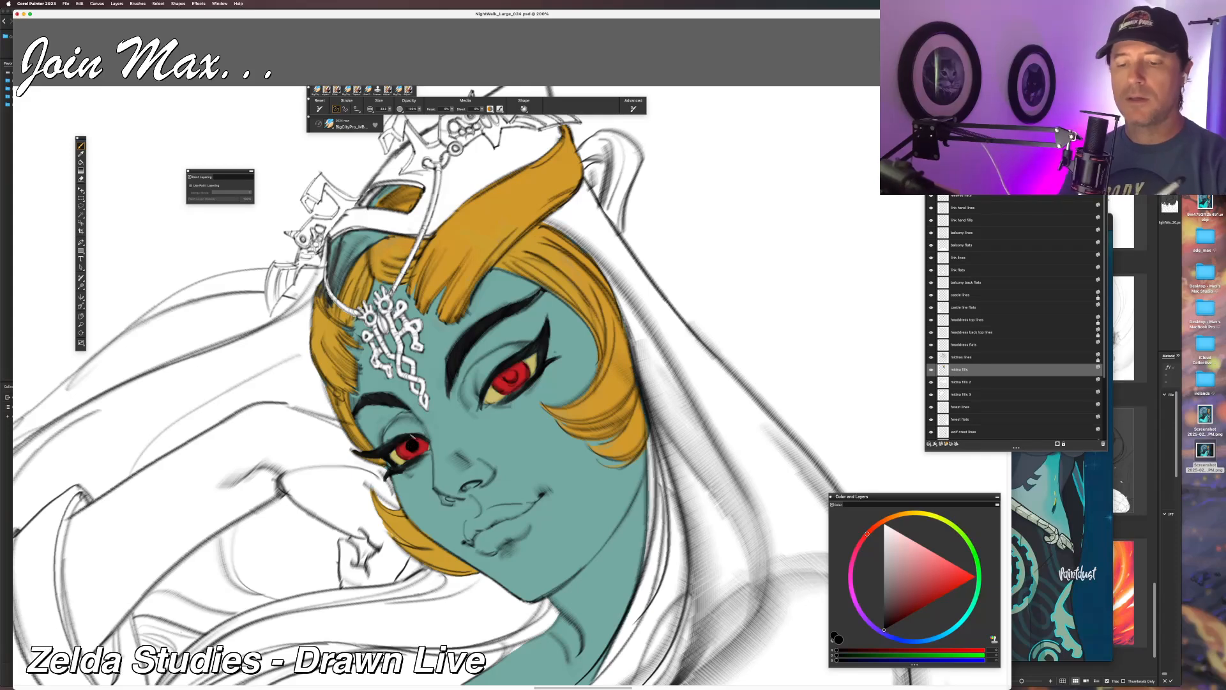
left_click_drag(512, 375, 510, 376)
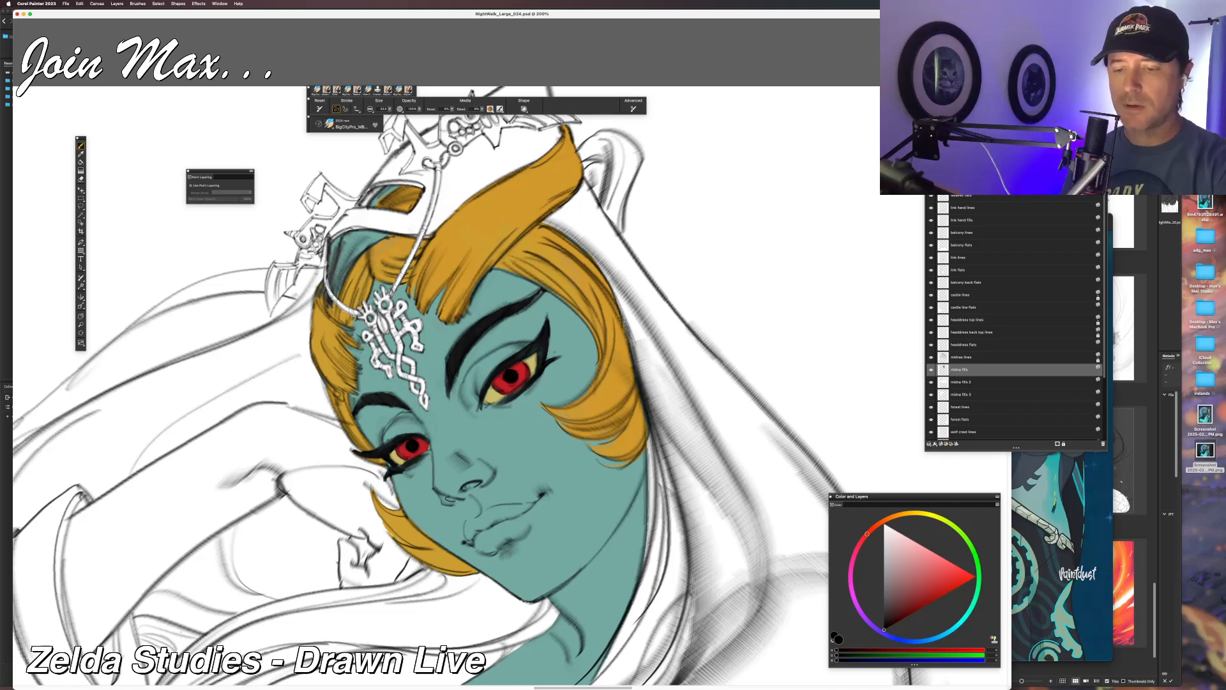
Examine the colored eyes and the whole face from close up and from farther away.
key("super+minus")
key("super+minus")
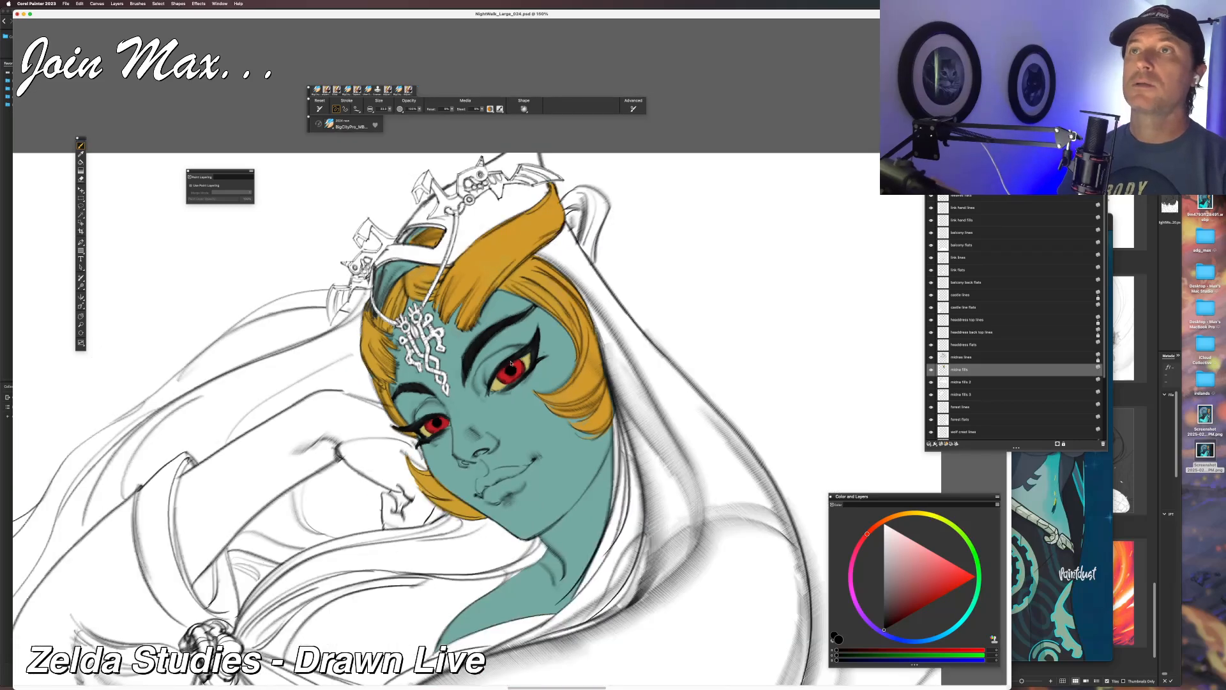
key("super+equal")
key("super+equal")
key("super+equal")
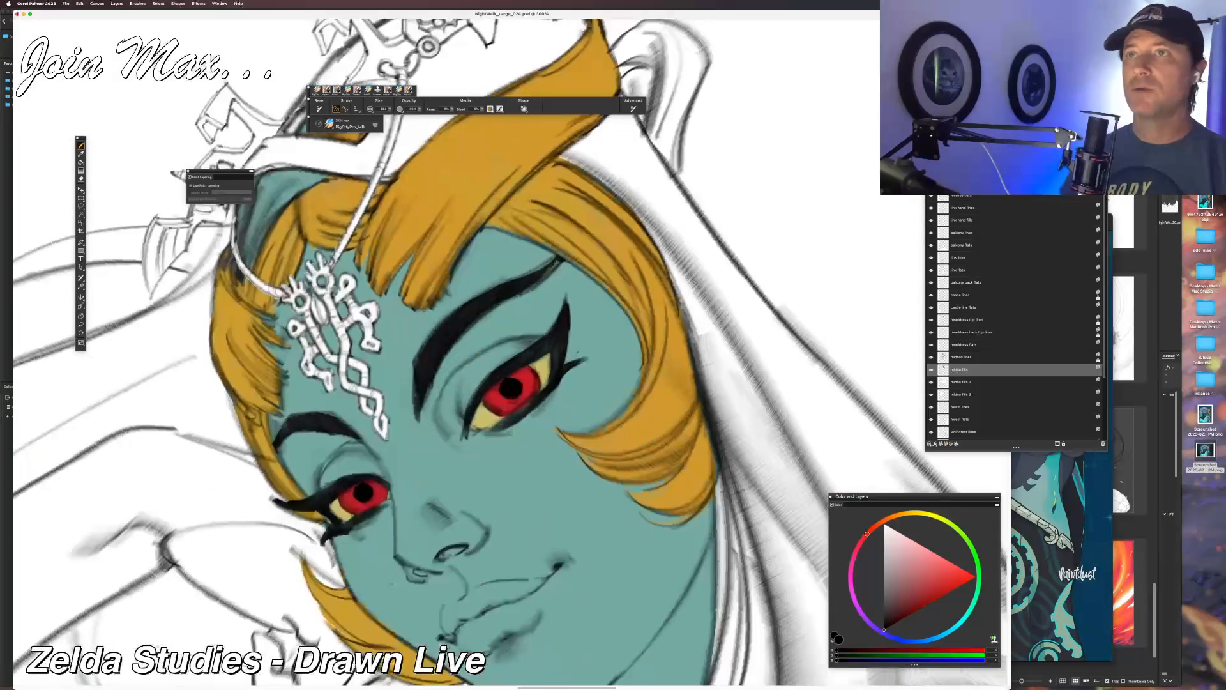
key("super+minus")
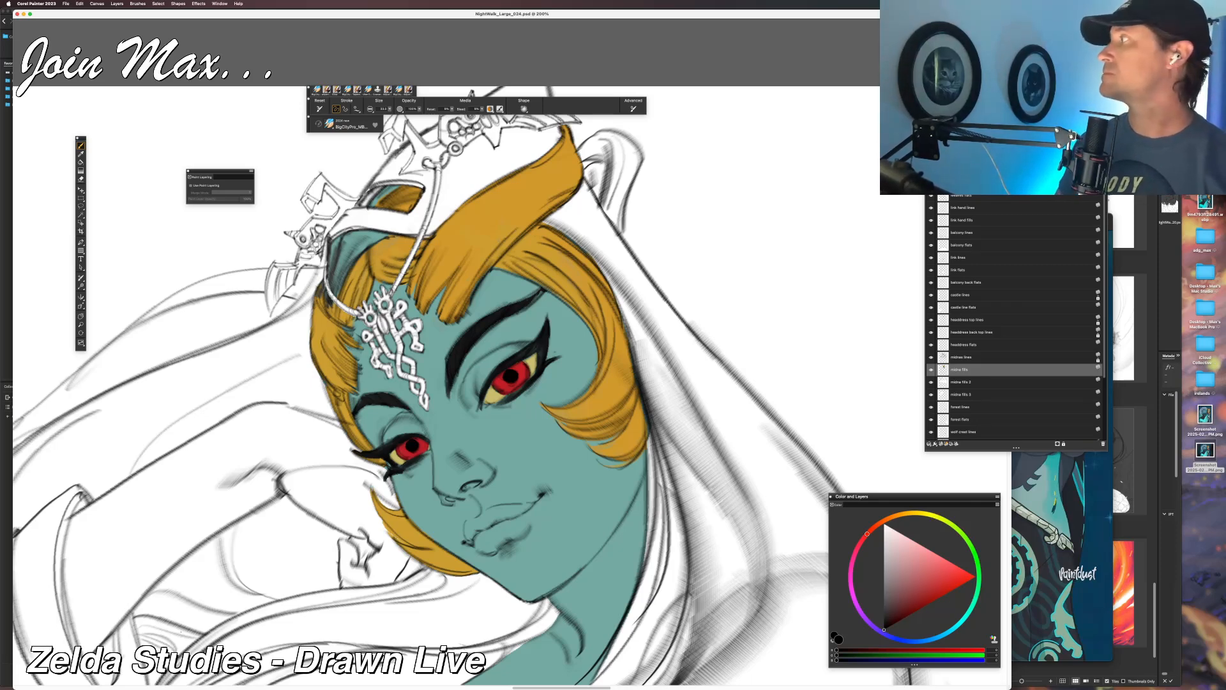
scroll(181, 631, "down", 3)
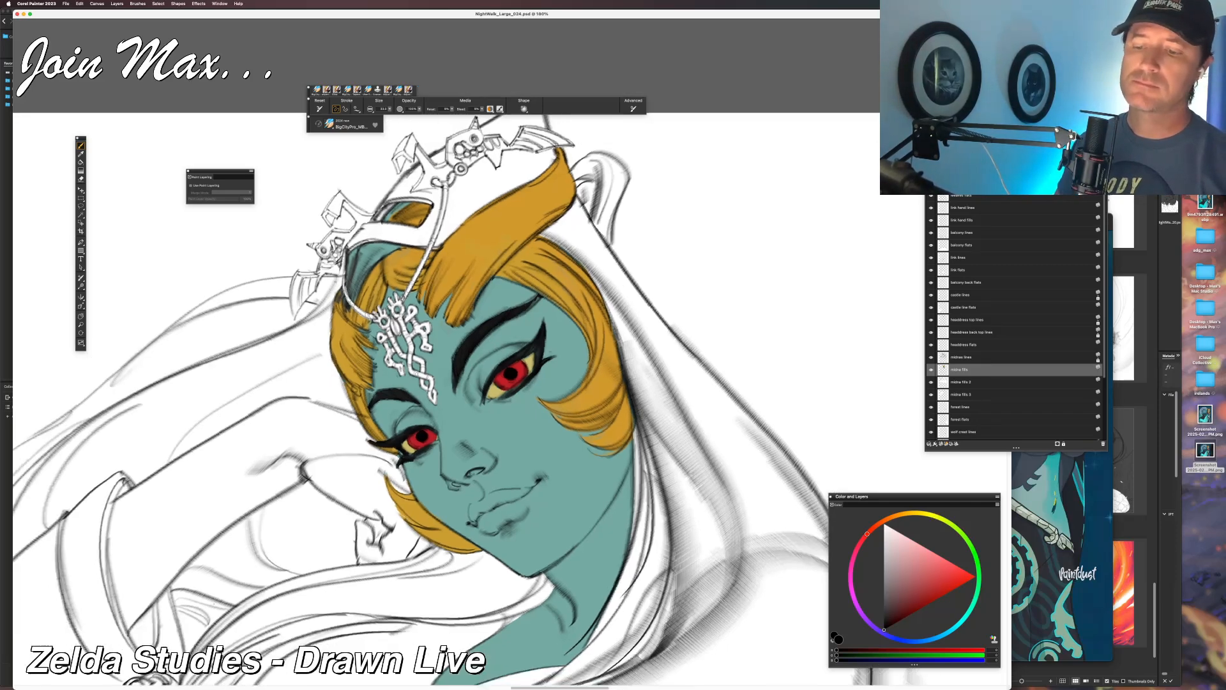
left_click_drag(572, 519, 547, 514)
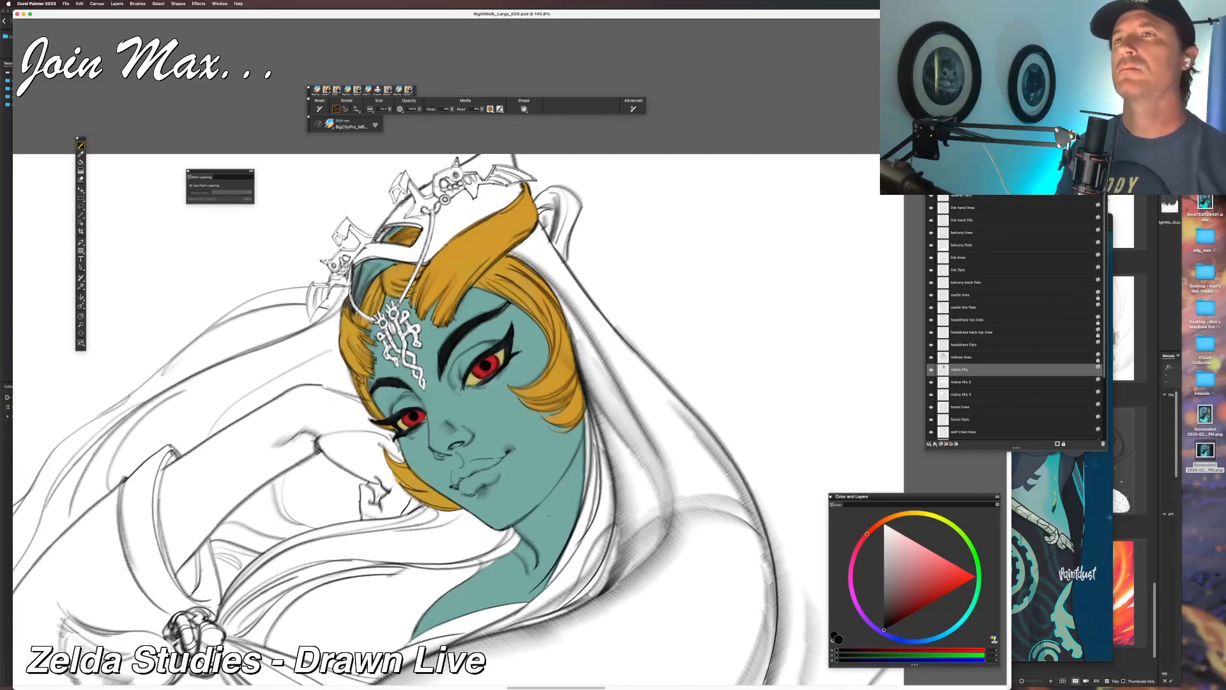
scroll(546, 514, "up", 3)
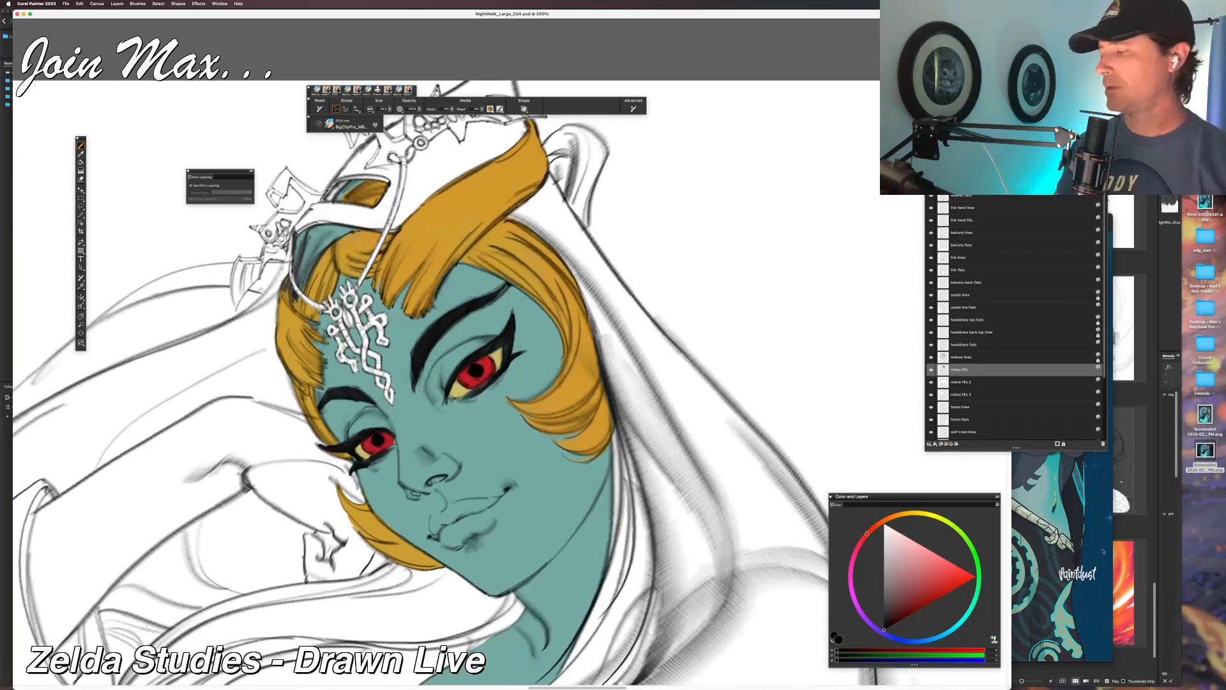
Check the full character artwork, sample purple from the reference figure's eyeshadow and return to the illustration with the brush active.
left_click(1103, 550)
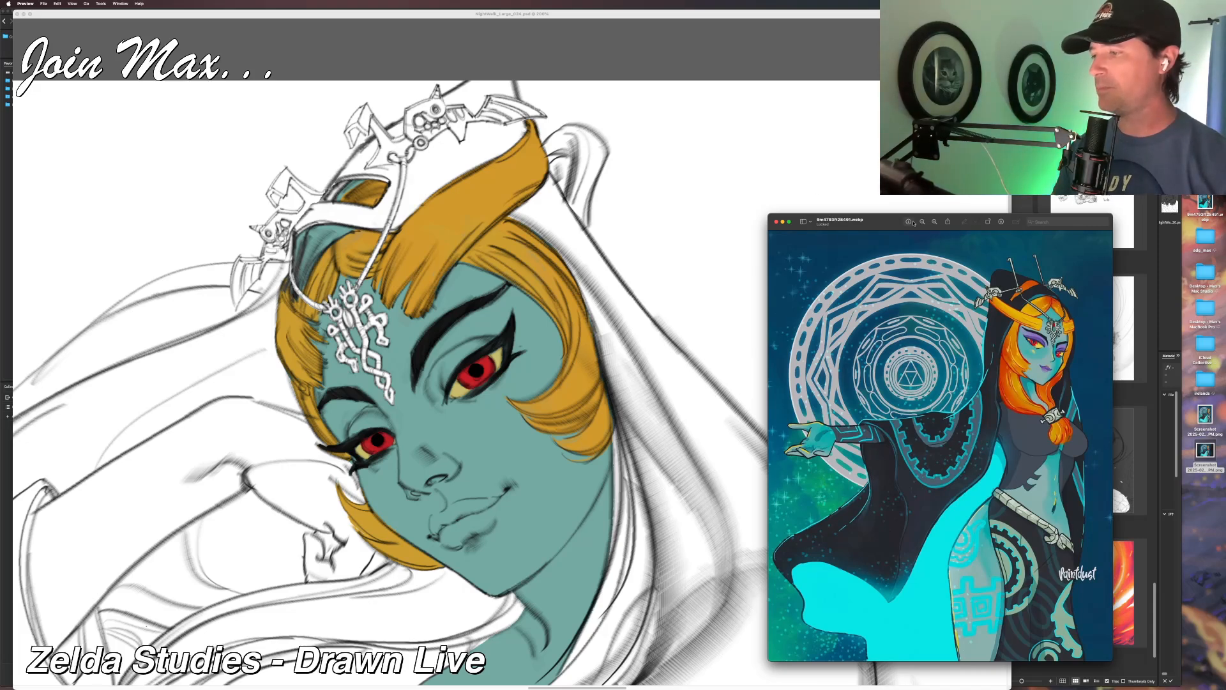
key("super+grave")
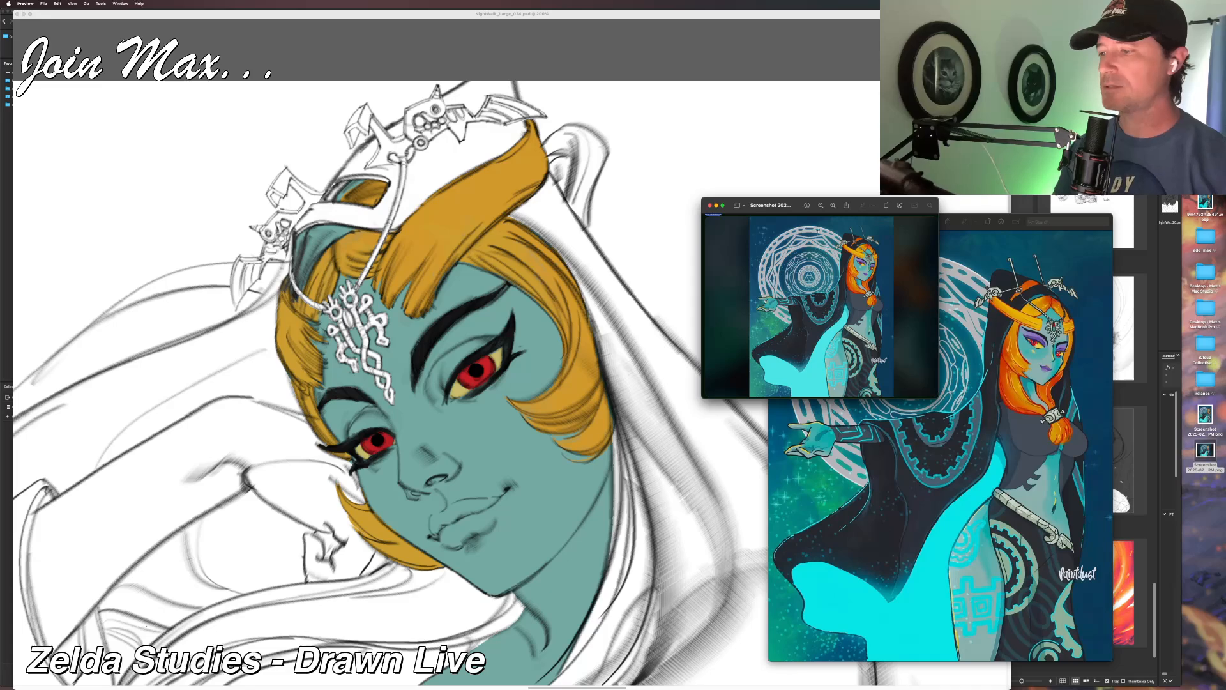
left_click(766, 25)
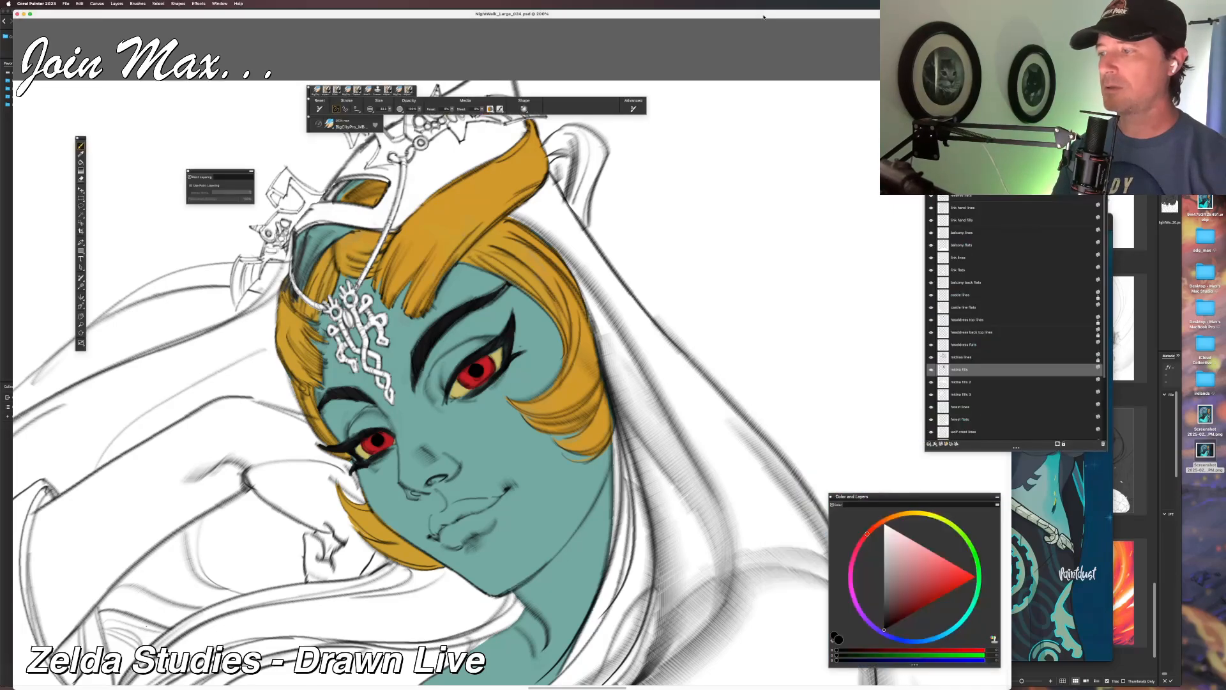
key("super+grave")
left_click_drag(886, 443, 725, 412)
left_click_drag(771, 601, 822, 654)
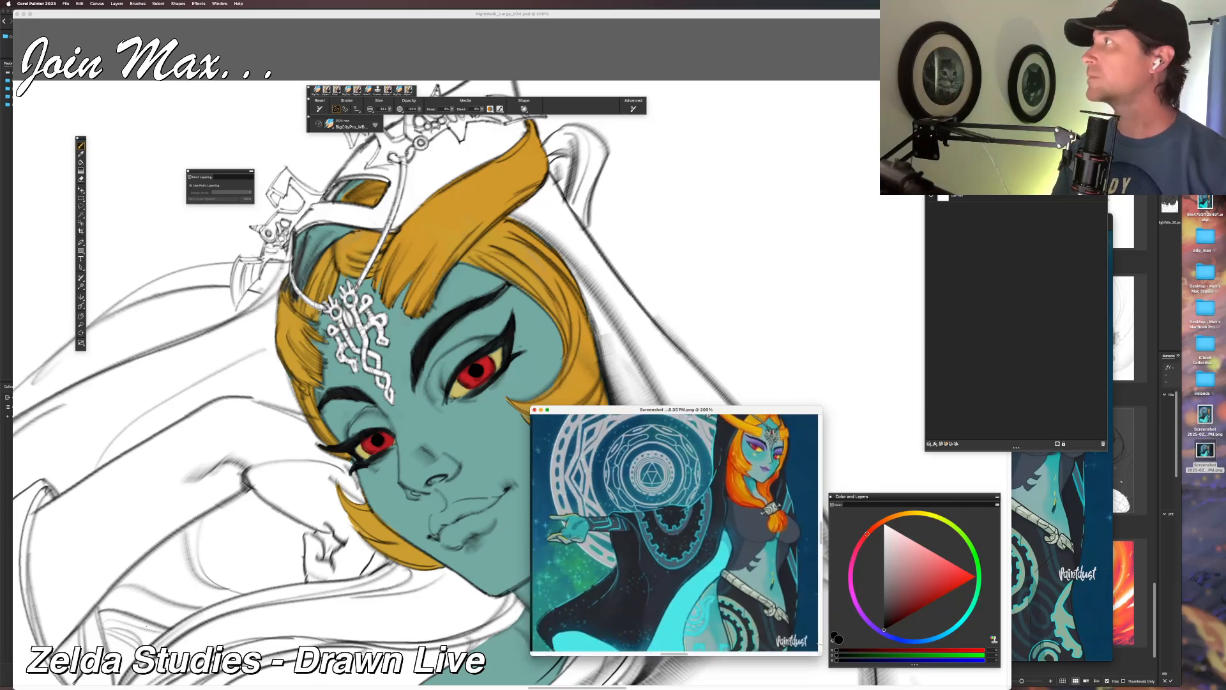
key("d")
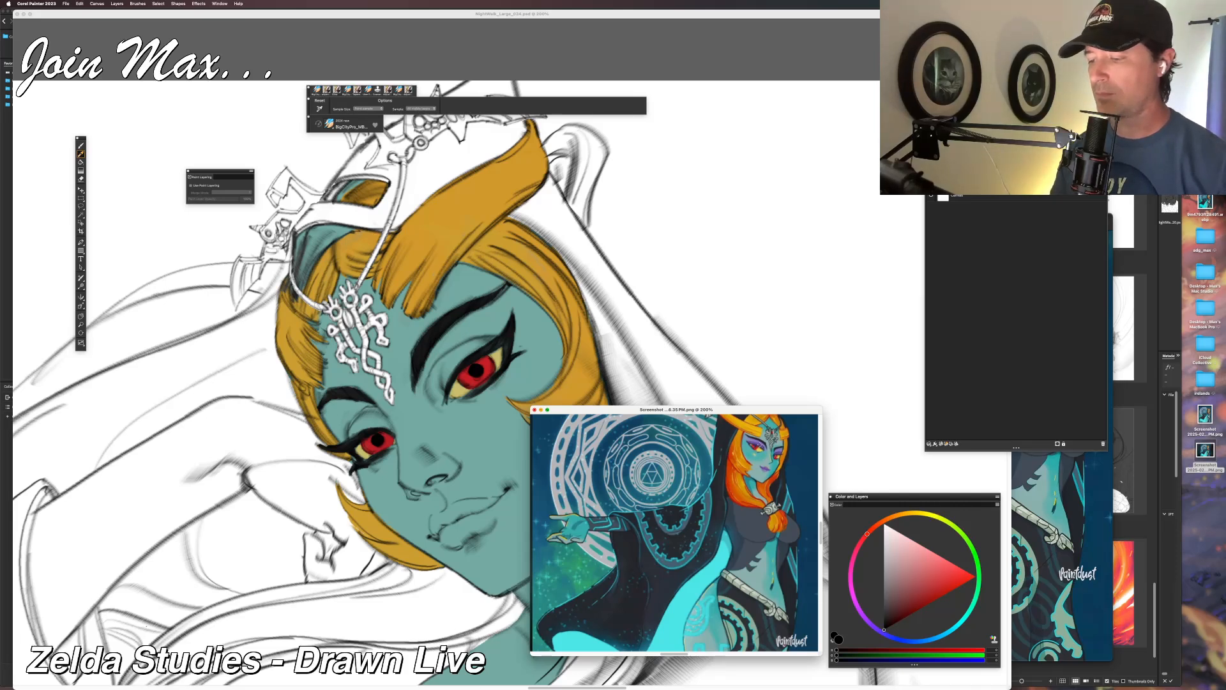
left_click(779, 451)
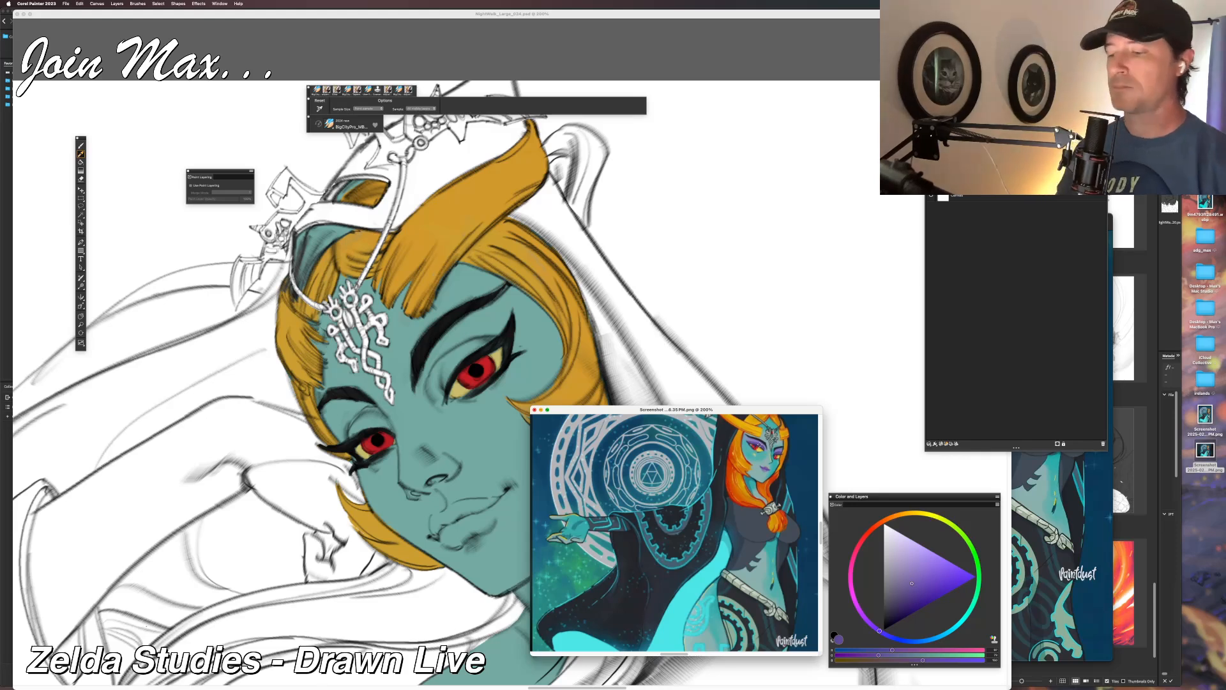
left_click(680, 47)
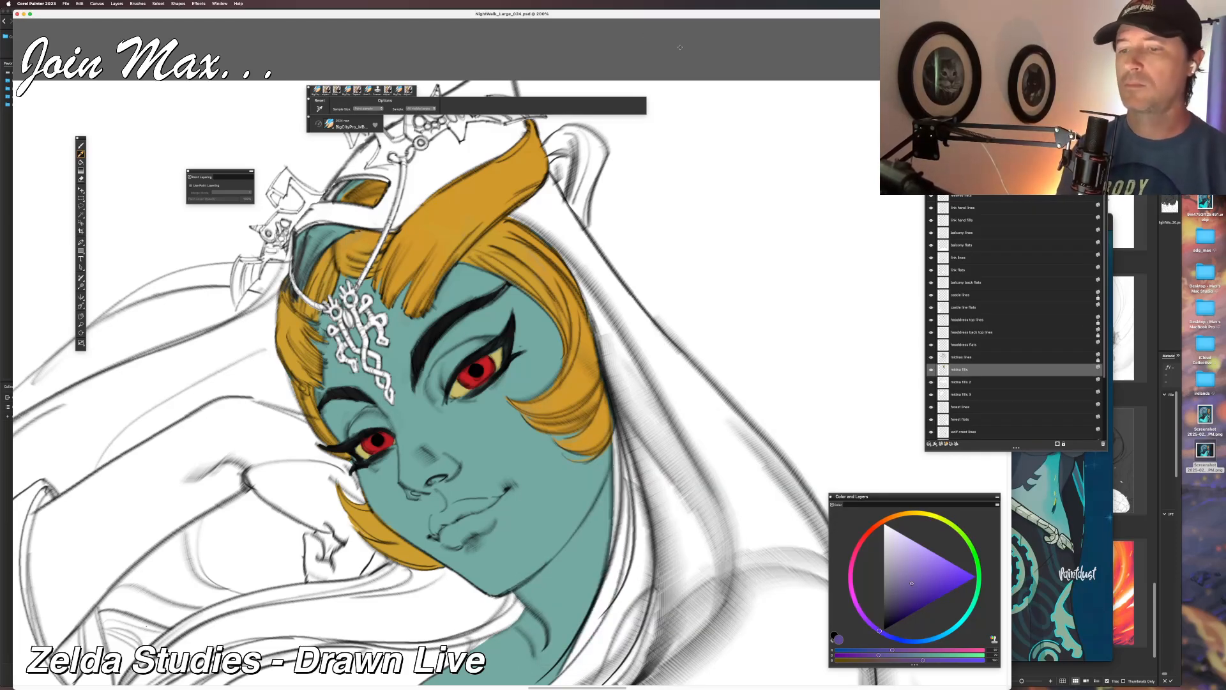
key("b")
Paint the main figure's upper and lower lips with the sampled purple, filling out to the corners of the mouth.
mouse_move(446, 522)
left_mouse_down()
mouse_move(457, 514)
mouse_move(472, 534)
mouse_move(456, 544)
left_mouse_up()
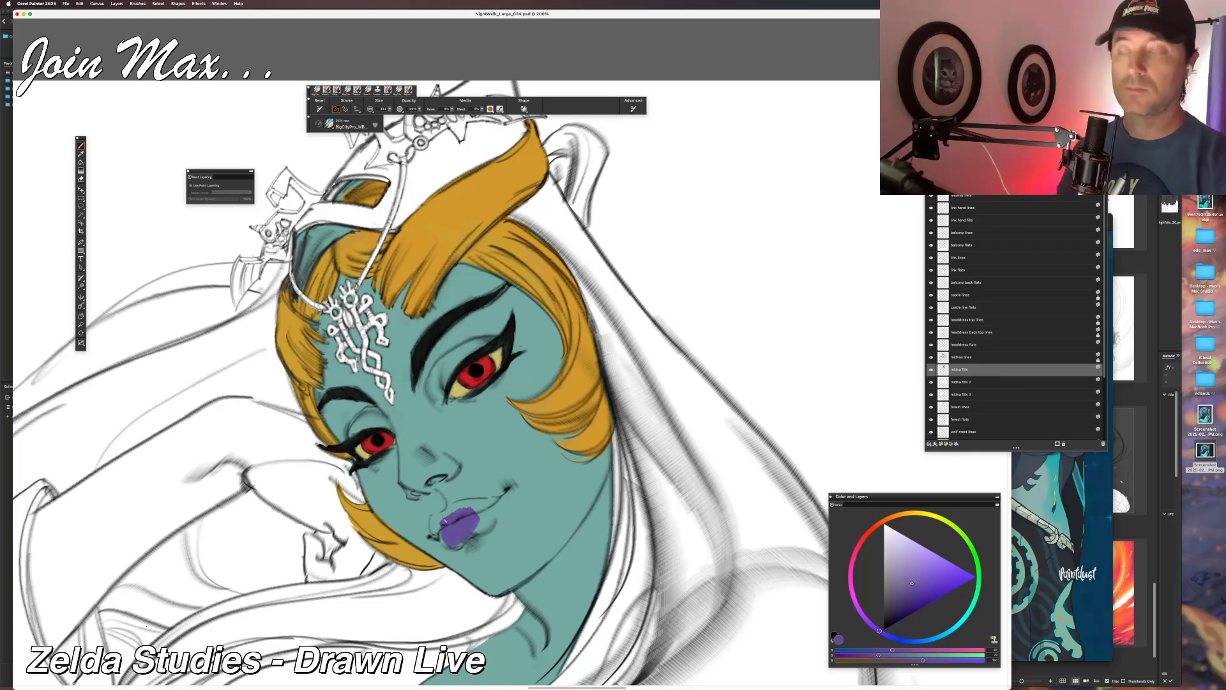
mouse_move(476, 506)
left_mouse_down()
mouse_move(484, 525)
mouse_move(490, 511)
mouse_move(463, 506)
mouse_move(495, 520)
mouse_move(474, 534)
mouse_move(487, 519)
mouse_move(446, 516)
left_mouse_up()
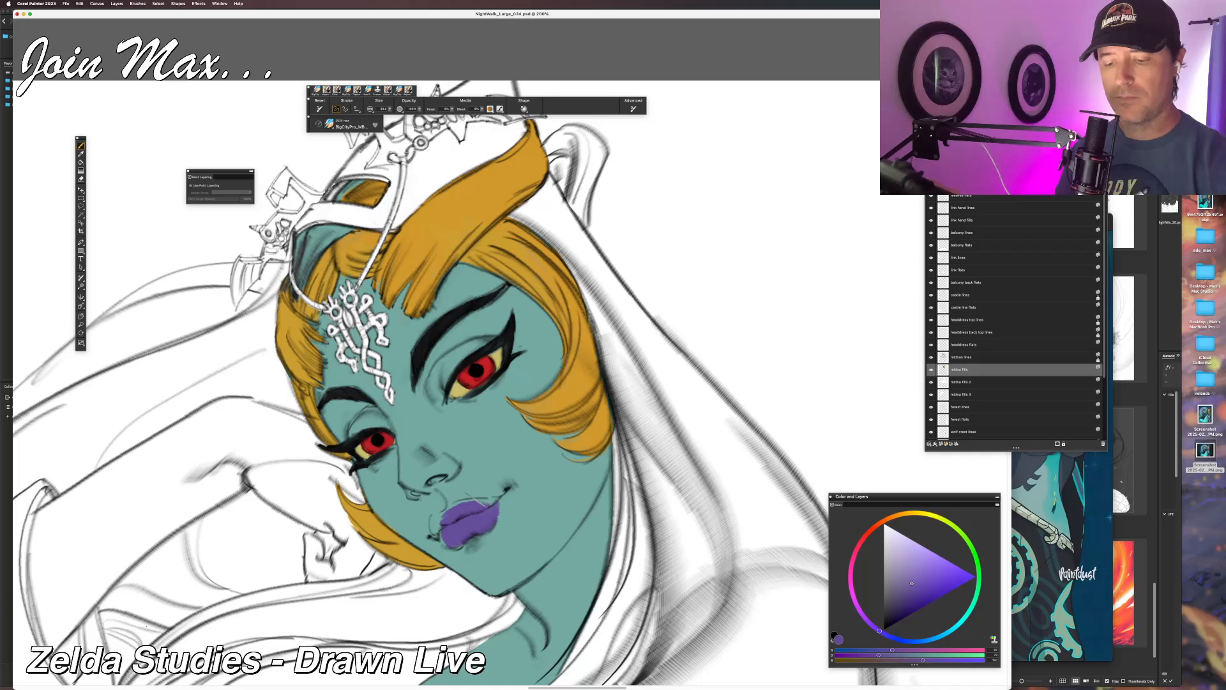
mouse_move(463, 548)
left_mouse_down()
mouse_move(428, 533)
mouse_move(441, 512)
left_mouse_up()
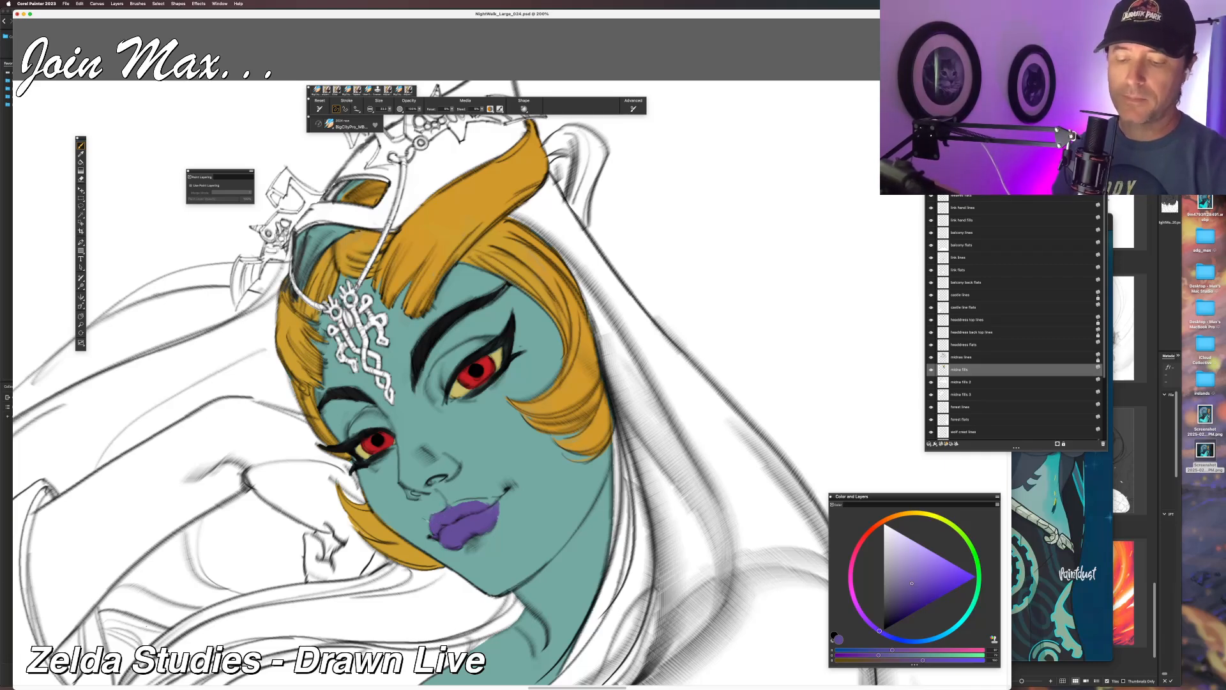
left_click_drag(490, 504, 500, 498)
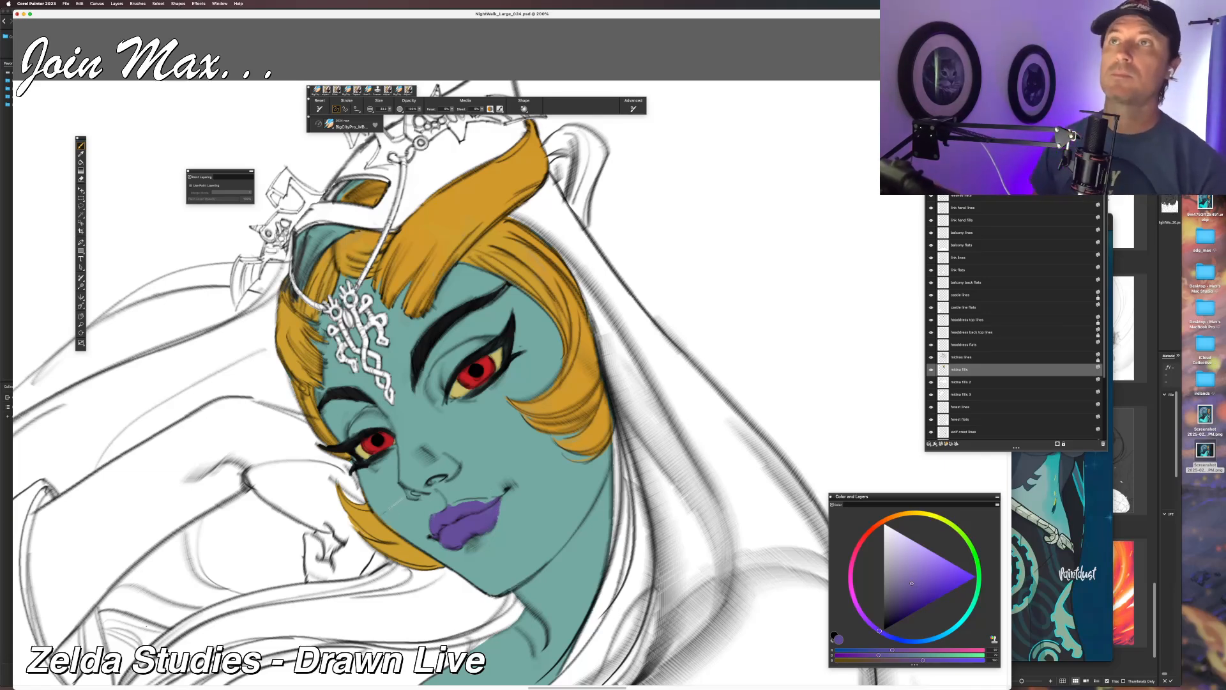
left_click_drag(453, 506, 496, 498)
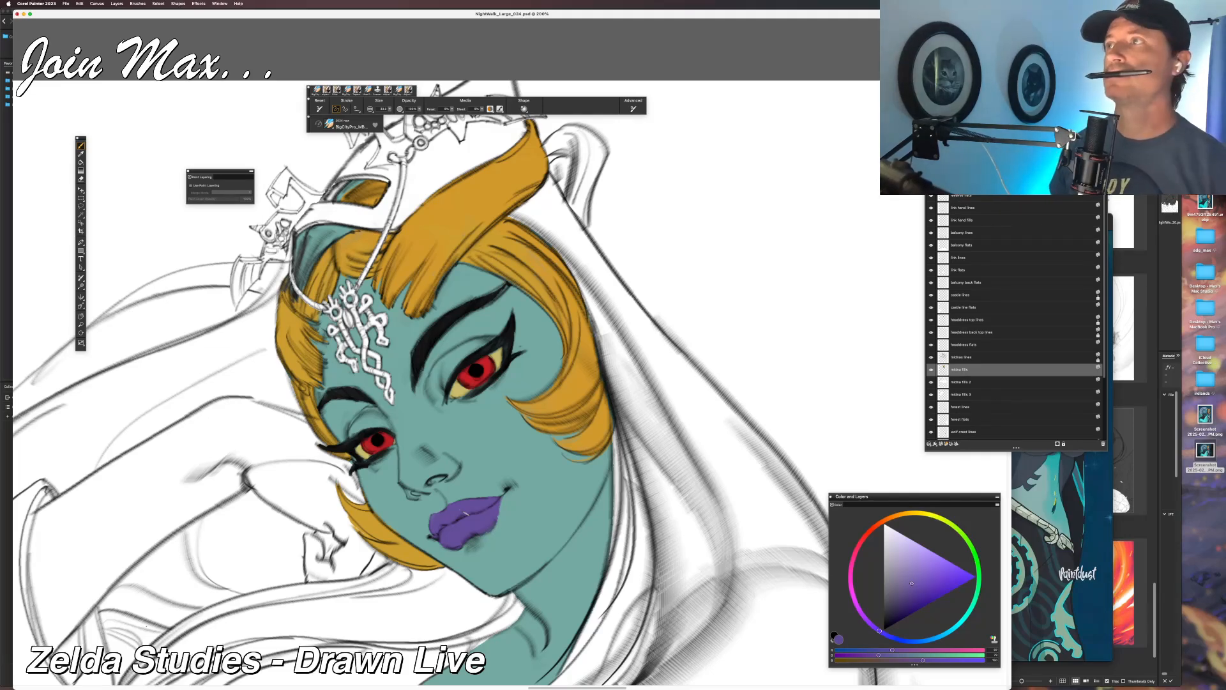
Sample a lighter purple from the reference figure's other eye, close the reference and paint it over the lower lip.
key("super+grave")
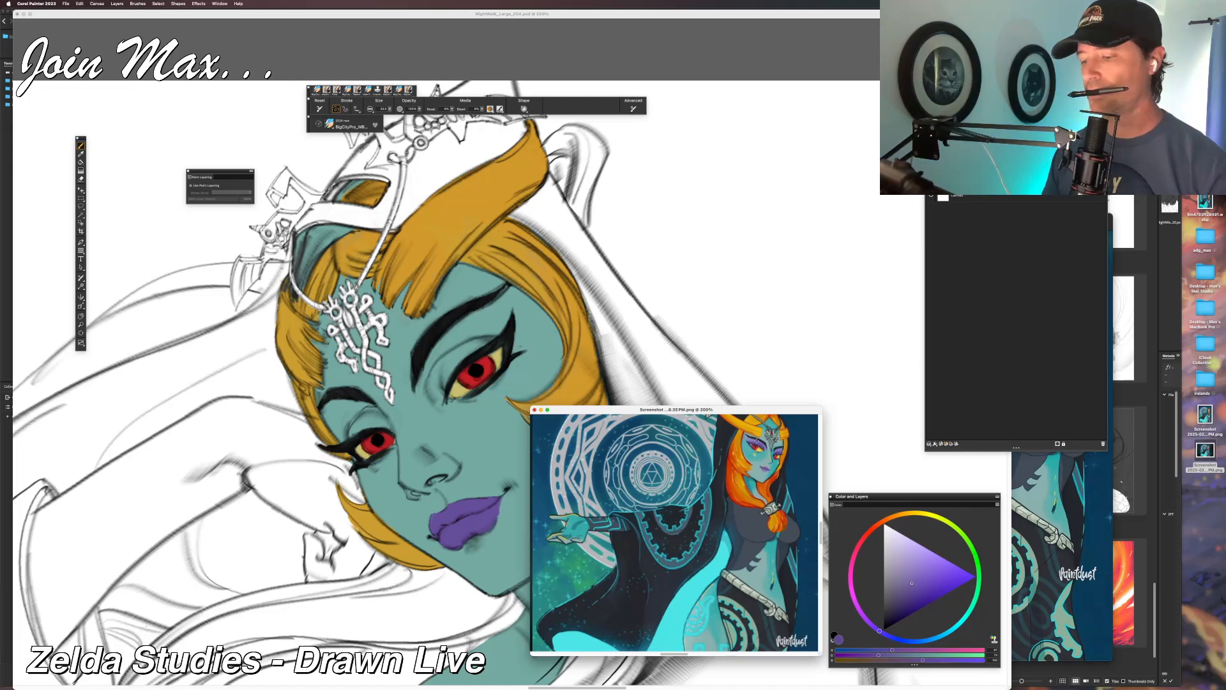
left_click(756, 441, "alt")
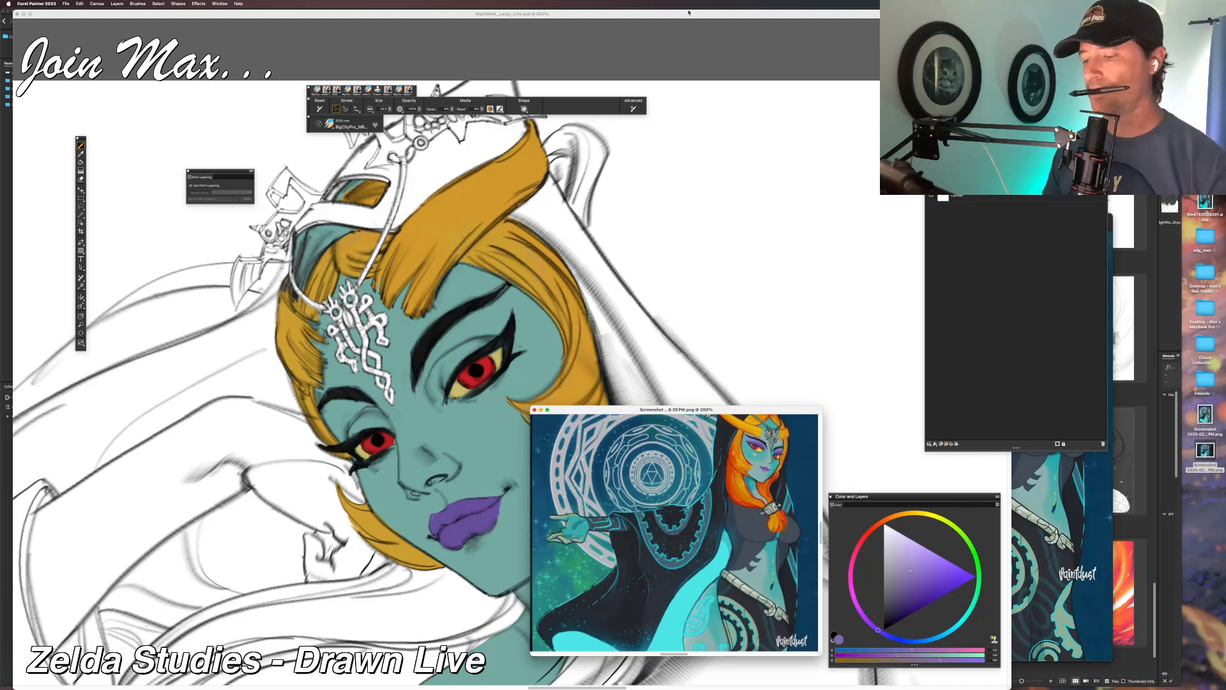
key("super+w")
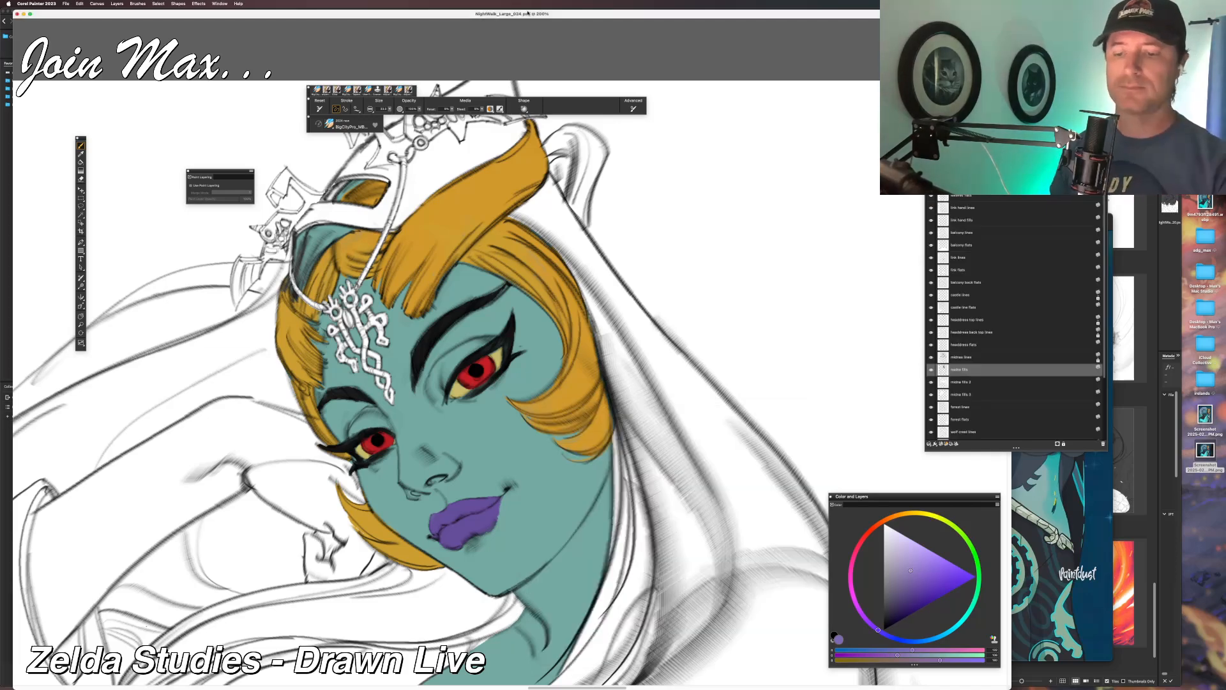
mouse_move(471, 524)
left_mouse_down()
mouse_move(454, 538)
mouse_move(470, 519)
mouse_move(449, 526)
left_mouse_up()
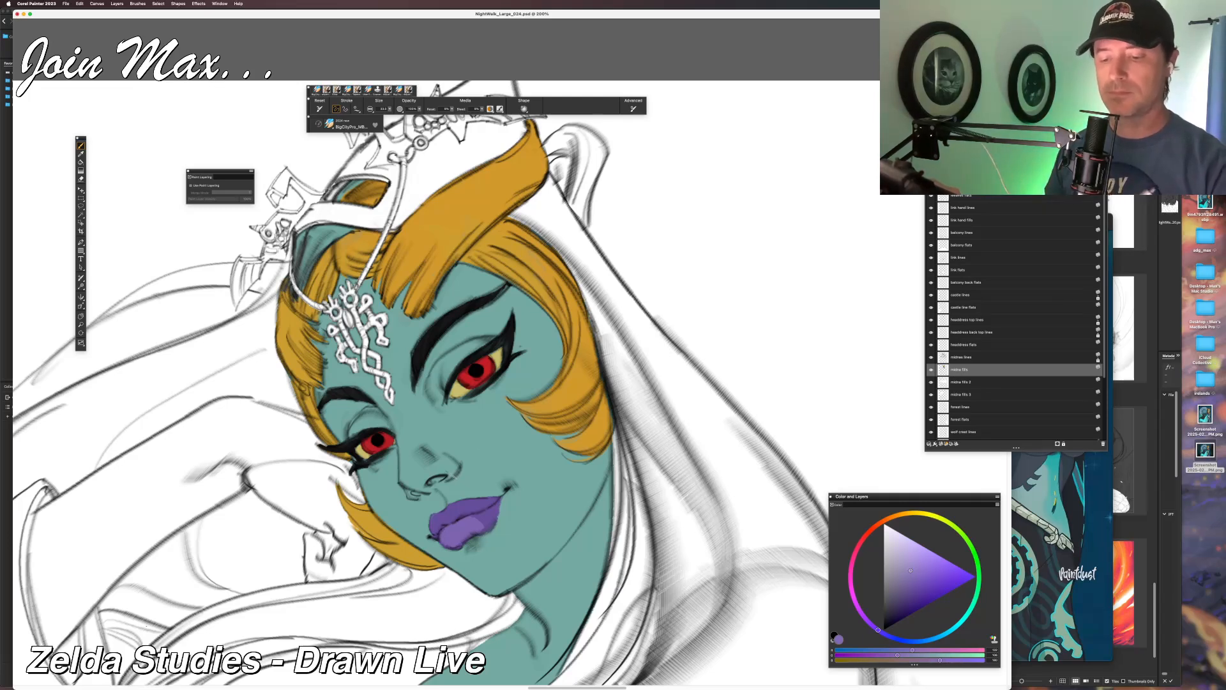
left_click_drag(473, 518, 489, 516)
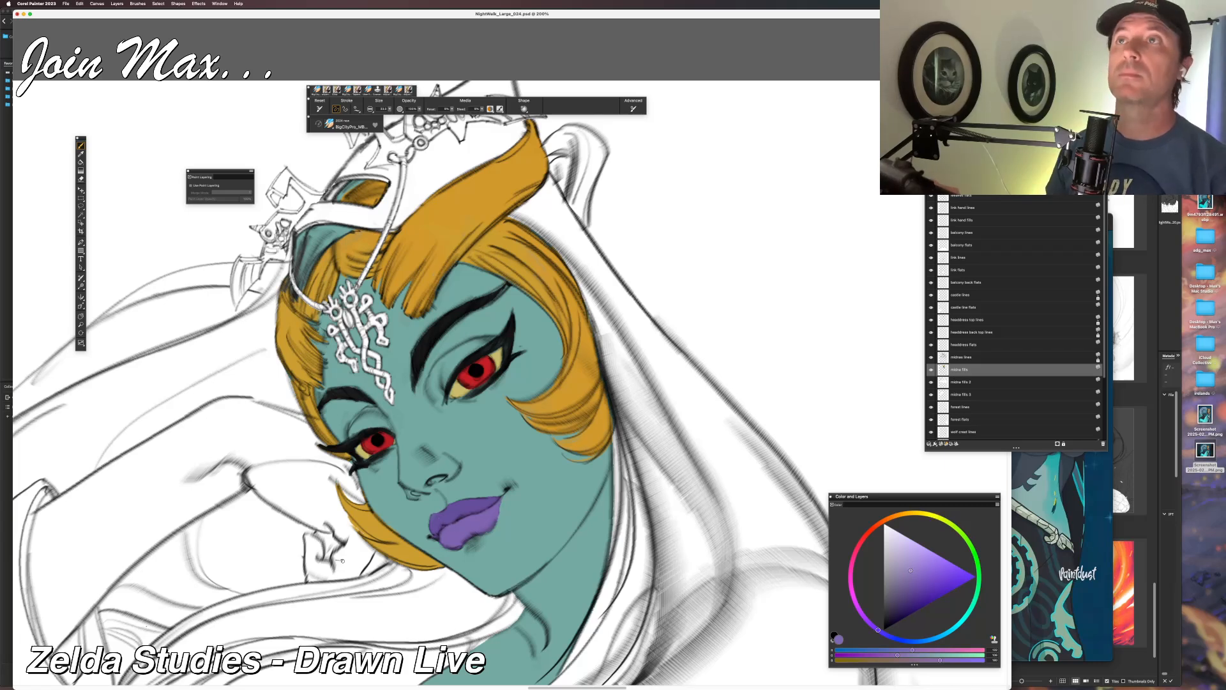
Sample the darker purple from the upper lip and paint the upper eyelid of the eye nearer the large hair curl.
scroll(453, 514, "left", 3)
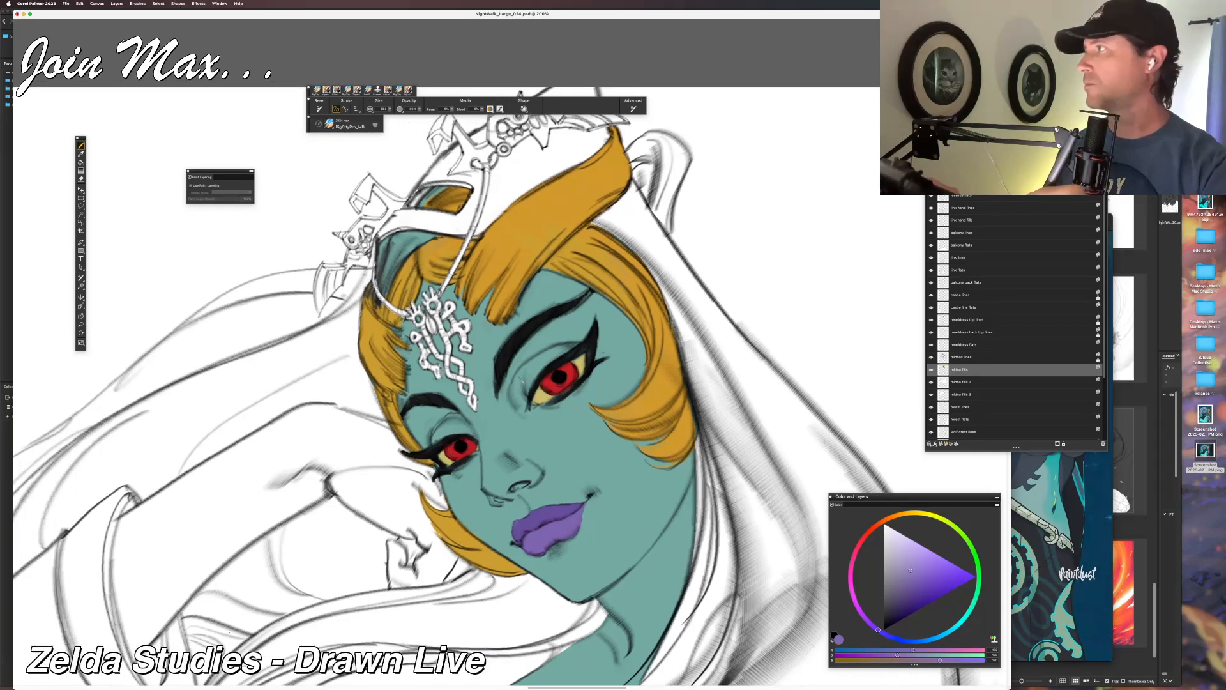
left_click(549, 514, "alt")
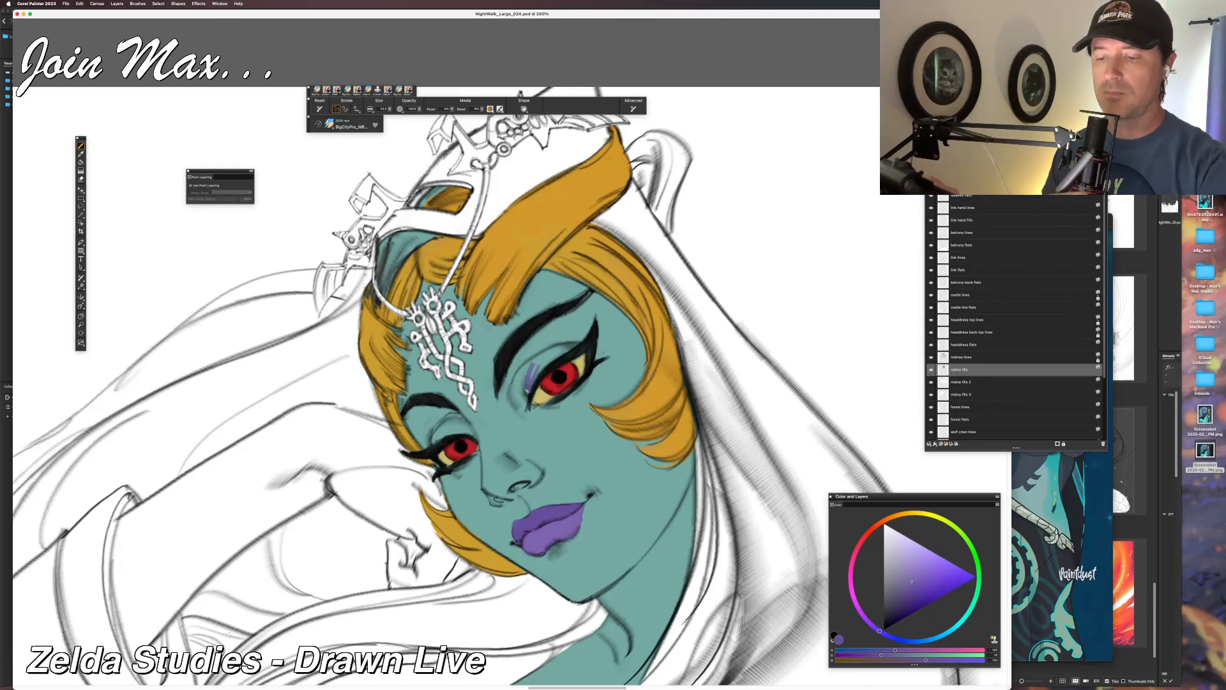
mouse_move(529, 391)
left_mouse_down()
mouse_move(540, 371)
mouse_move(524, 364)
mouse_move(573, 347)
mouse_move(531, 362)
left_mouse_up()
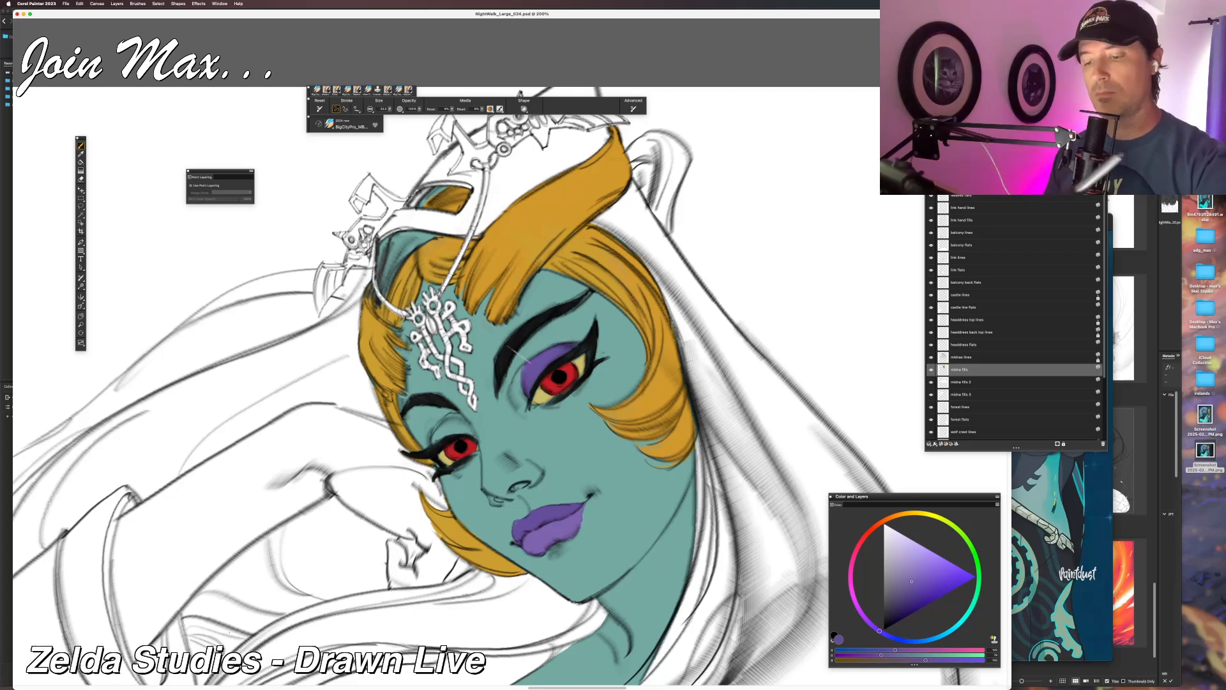
Check the face from farther away and paint the upper eyelid of the other eye in the same purple.
key("super+minus")
key("super+minus")
key("super+minus")
key("super+minus")
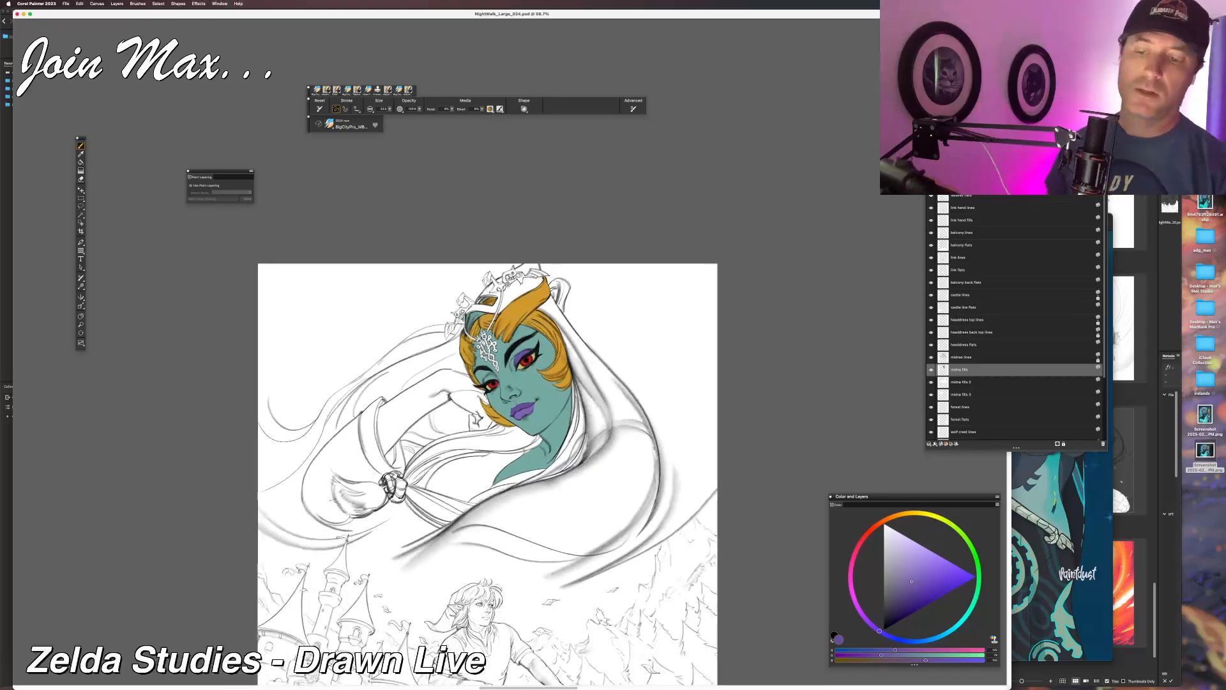
key("super+plus")
key("super+plus")
key("super+plus")
key("super+plus")
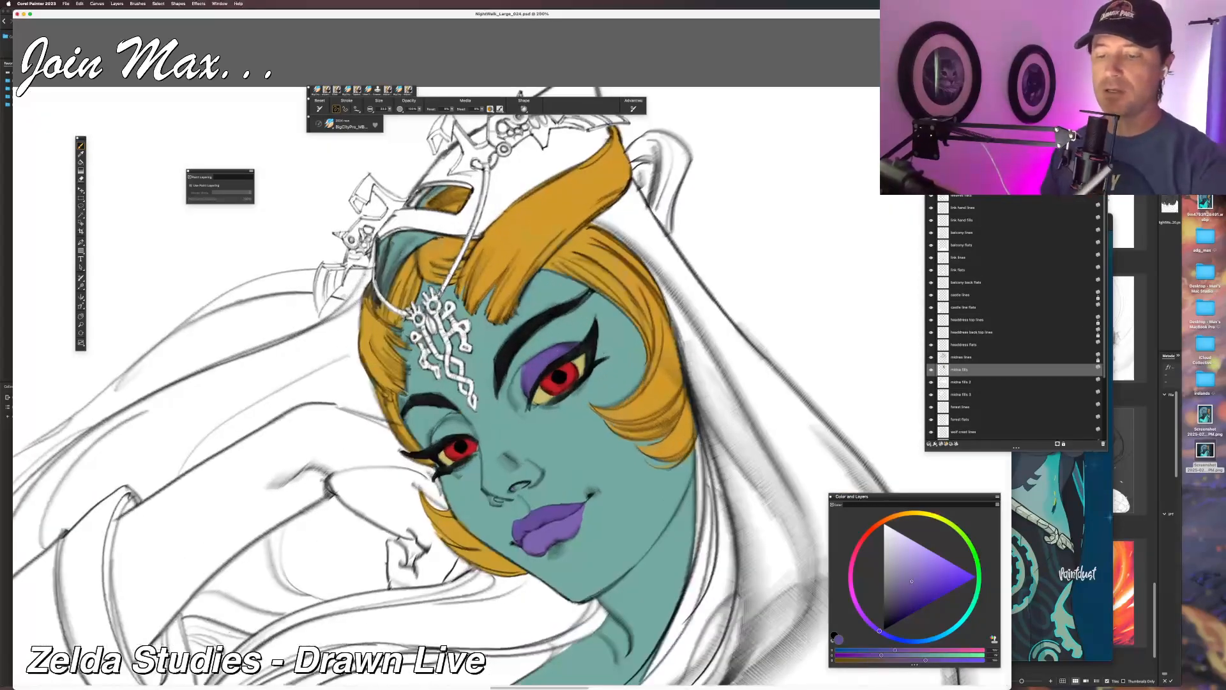
mouse_move(461, 422)
left_mouse_down()
mouse_move(472, 435)
mouse_move(463, 421)
mouse_move(442, 434)
mouse_move(461, 429)
mouse_move(441, 427)
mouse_move(453, 418)
mouse_move(437, 428)
left_mouse_up()
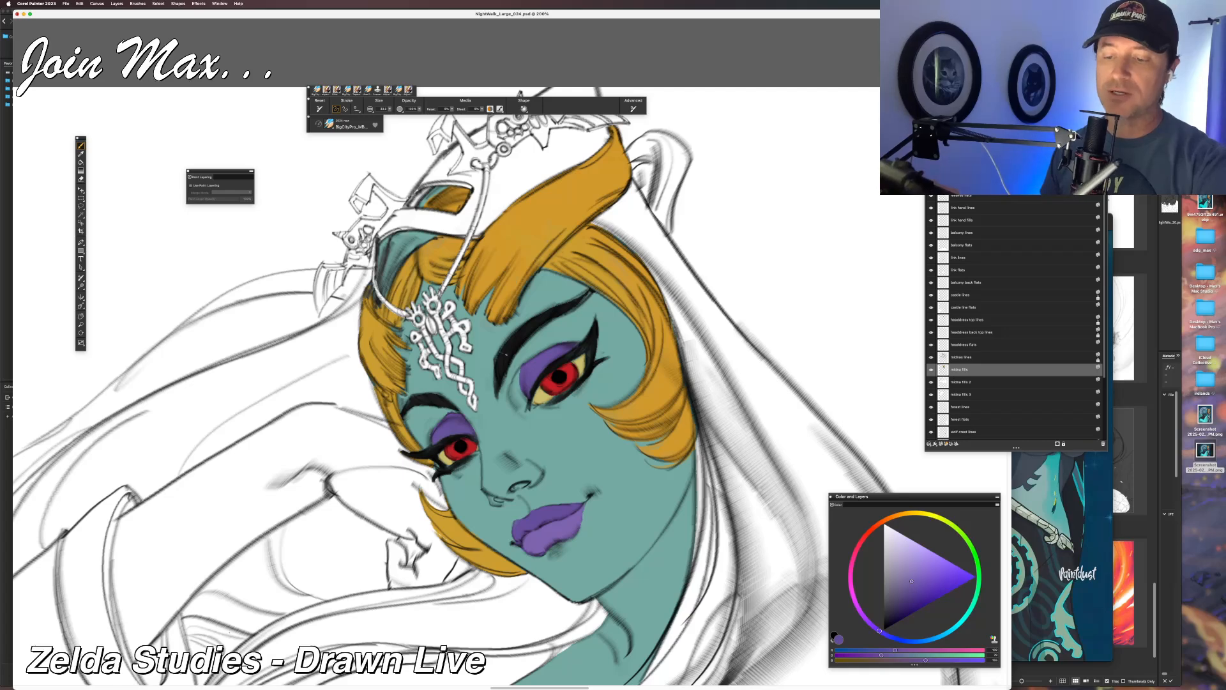
key("super+minus")
key("super+equal")
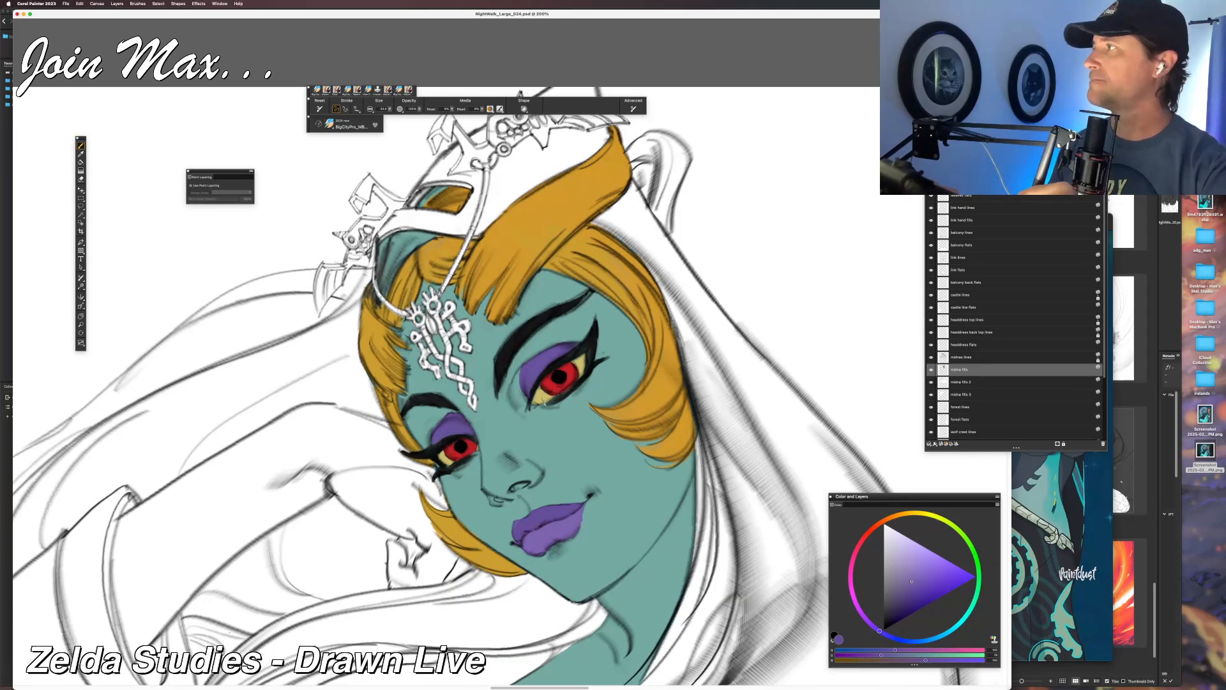
Try purple eyeshadow along the underside of the eye nearer the large hair curl and undo it.
left_click_drag(592, 375, 565, 402)
key("super+z")
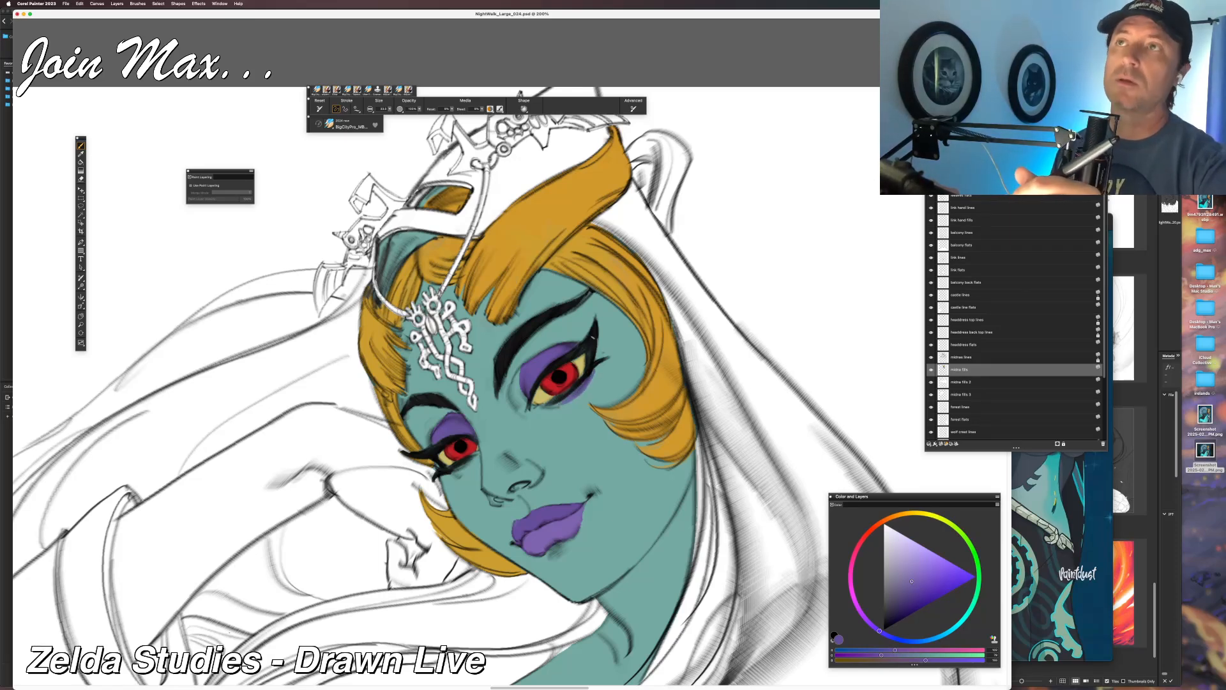
key("super+z")
key("super+z")
key("super+z")
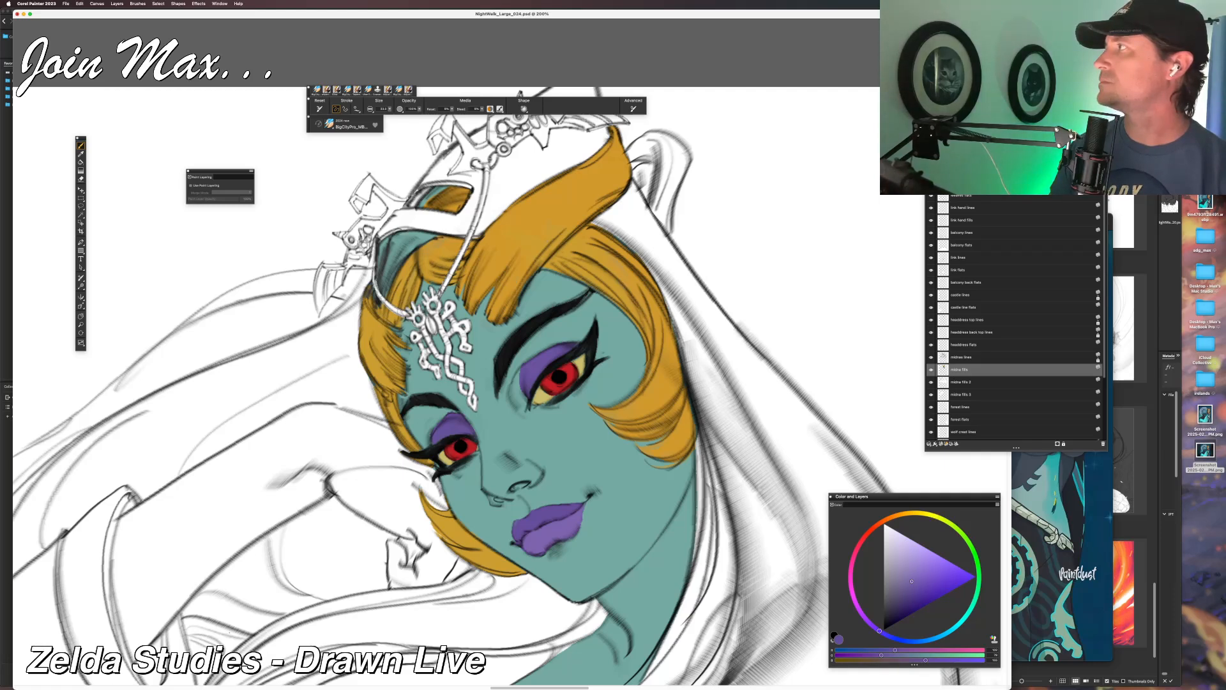
Consult the character artwork, sample a lighter purple and paint eyeshadow between the far eye's lid and its brow.
key("super+Tab")
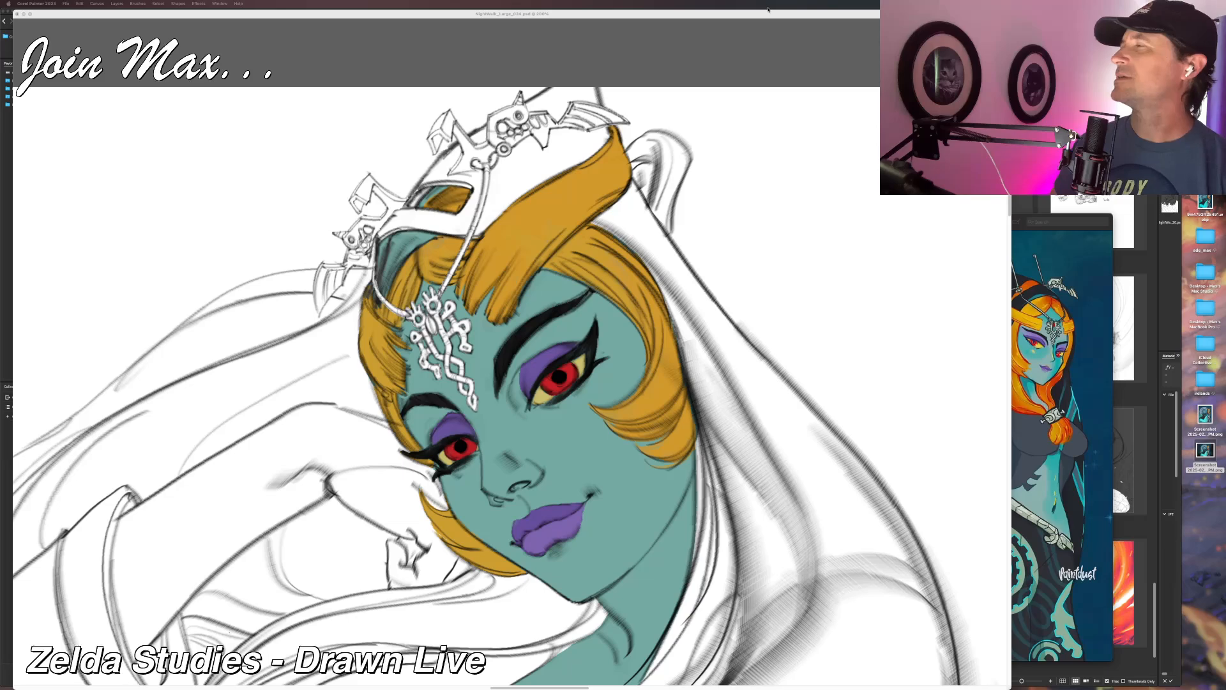
left_click(523, 17)
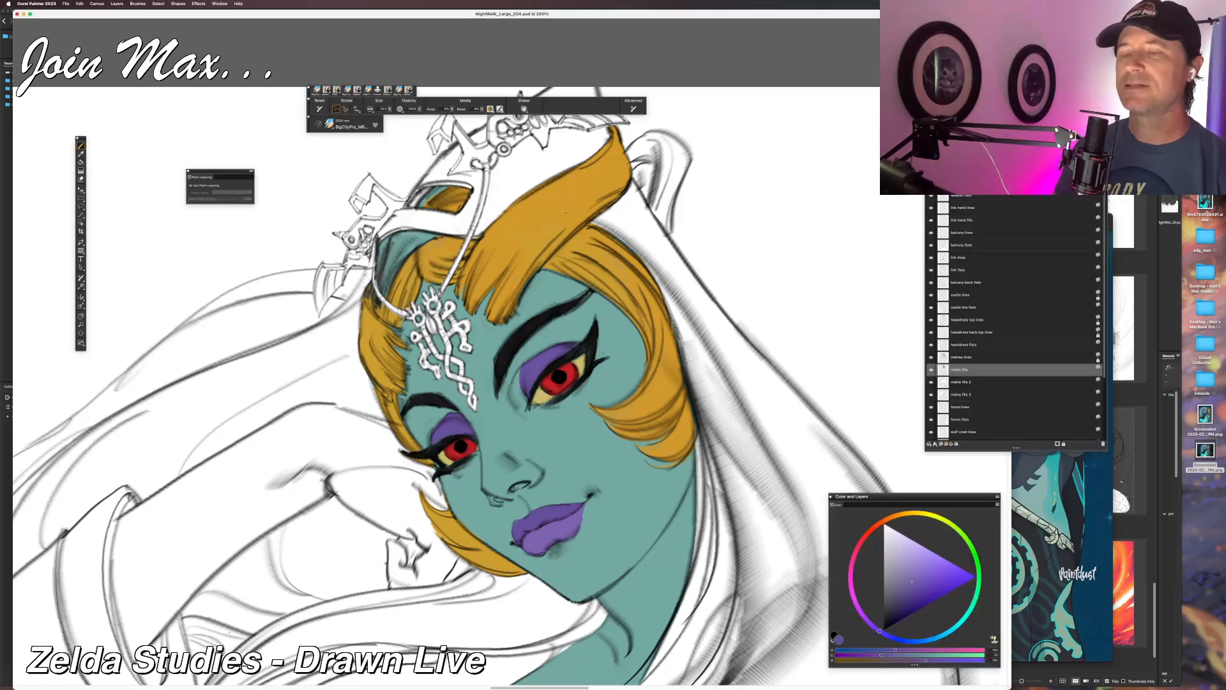
key("super+0")
scroll(511, 352, "up", 5)
scroll(515, 335, "up", 4)
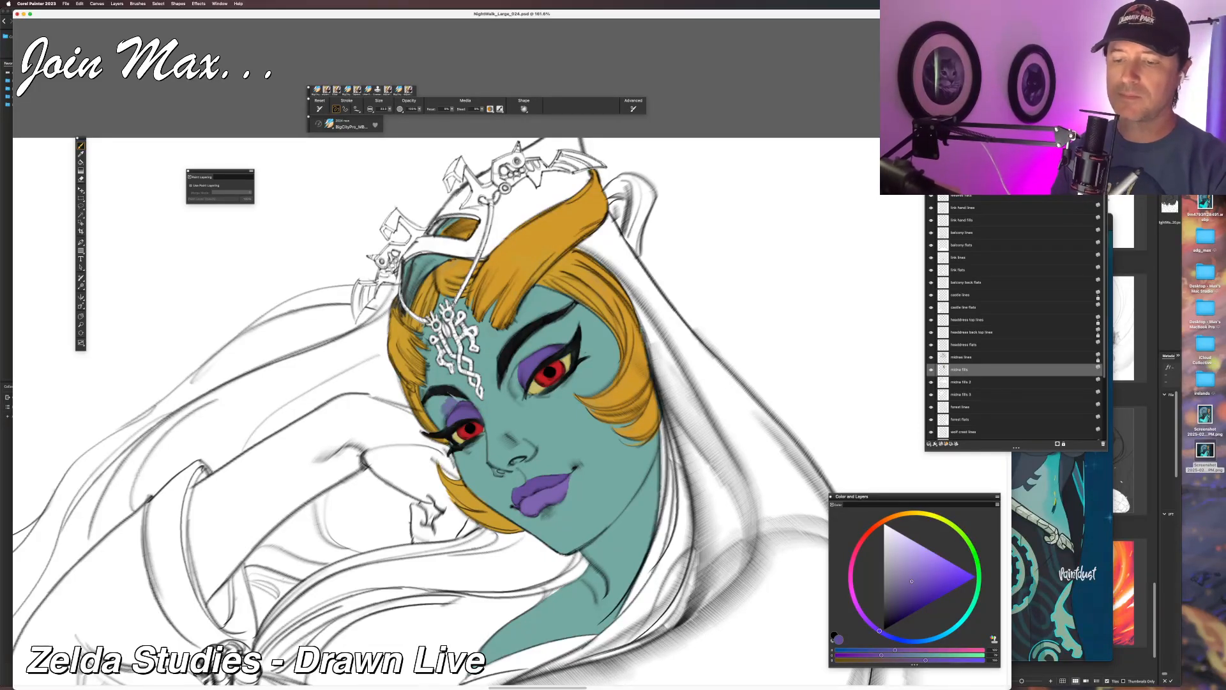
left_click(462, 412, "alt")
left_click_drag(456, 401, 437, 418)
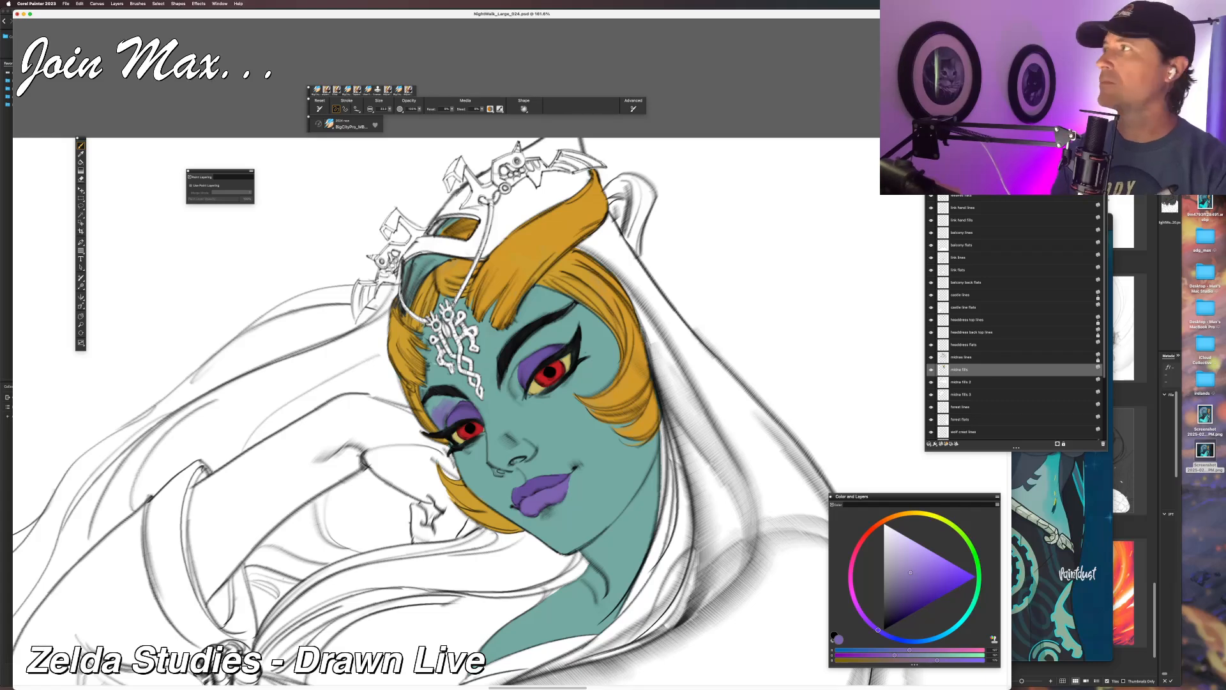
left_click_drag(445, 398, 427, 406)
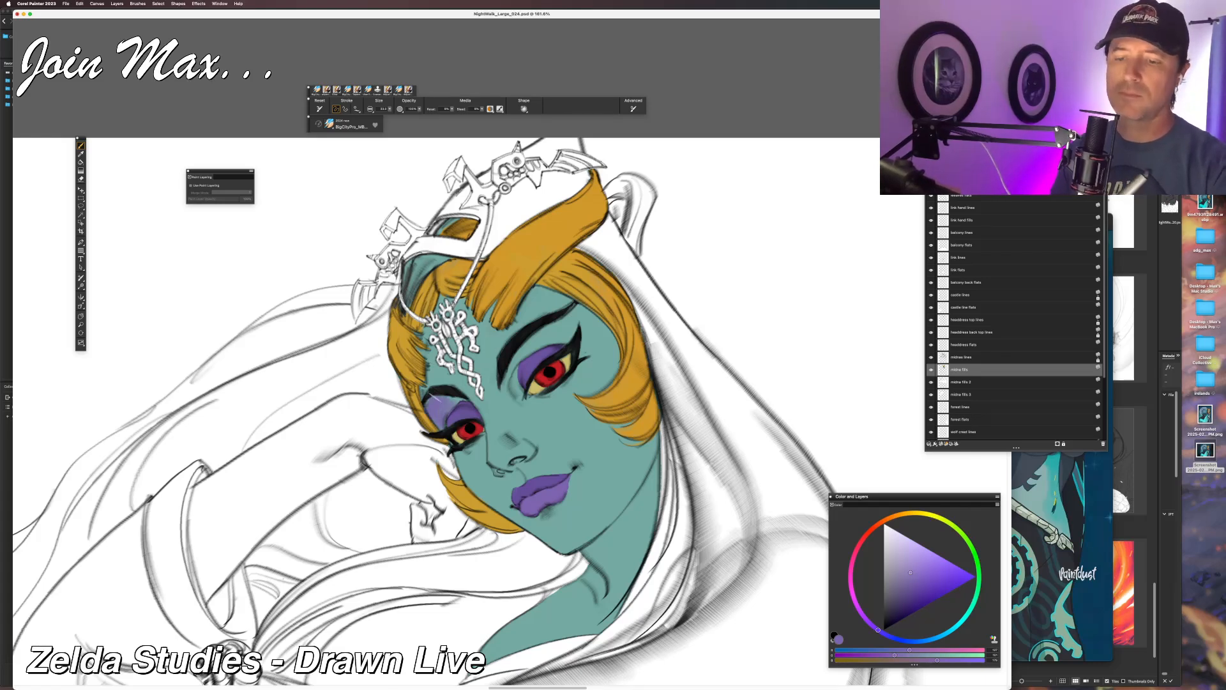
Undo the wide lighter eyeshadow strokes and repaint only a small area just above the far eye's lid.
key("super+z")
key("super+z")
key("super+z")
key("super+z")
key("super+z")
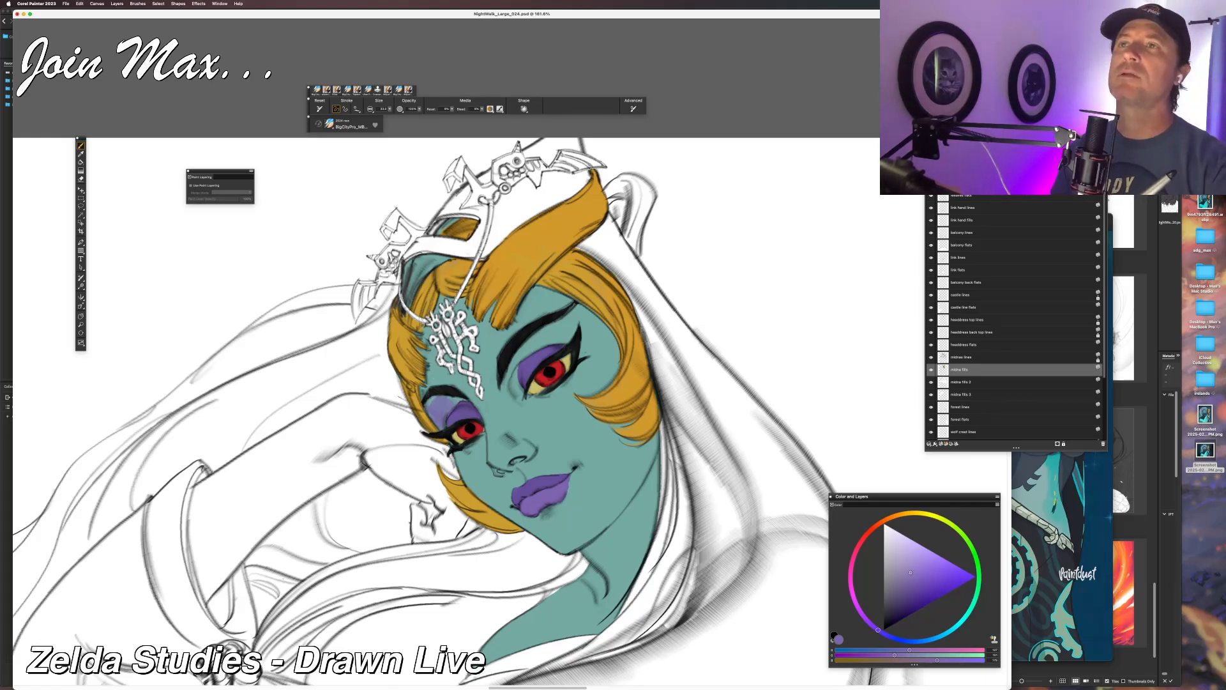
key("super+z")
key("super+z")
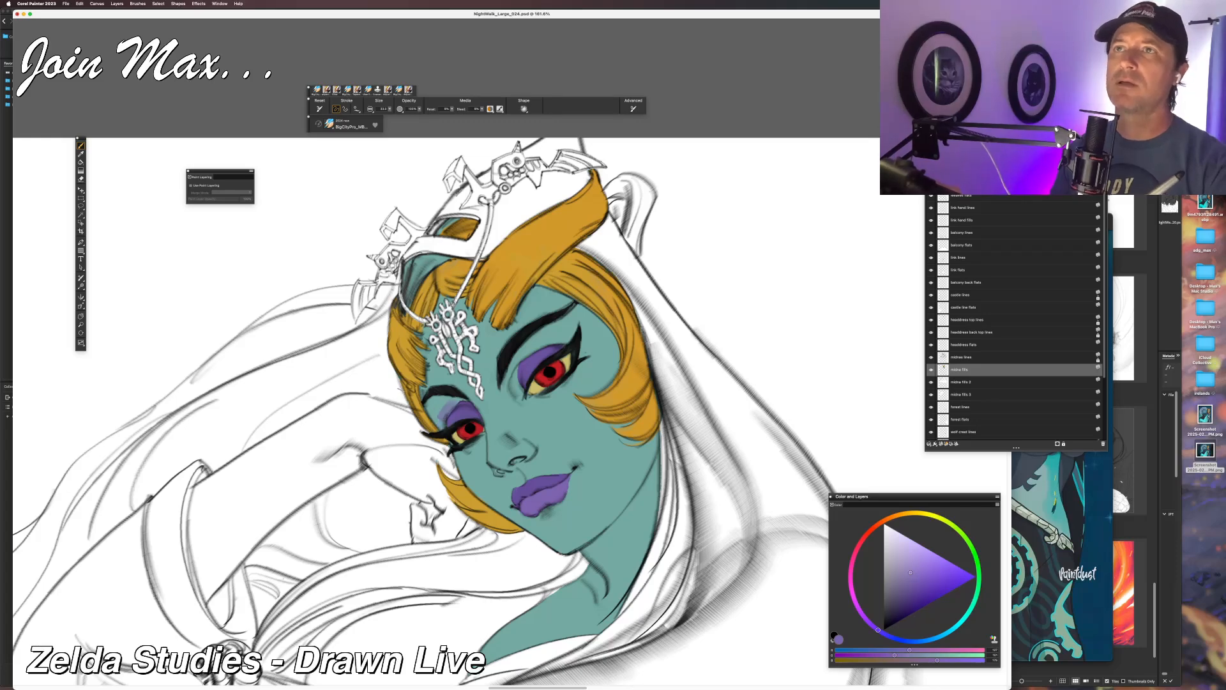
left_click_drag(456, 402, 445, 421)
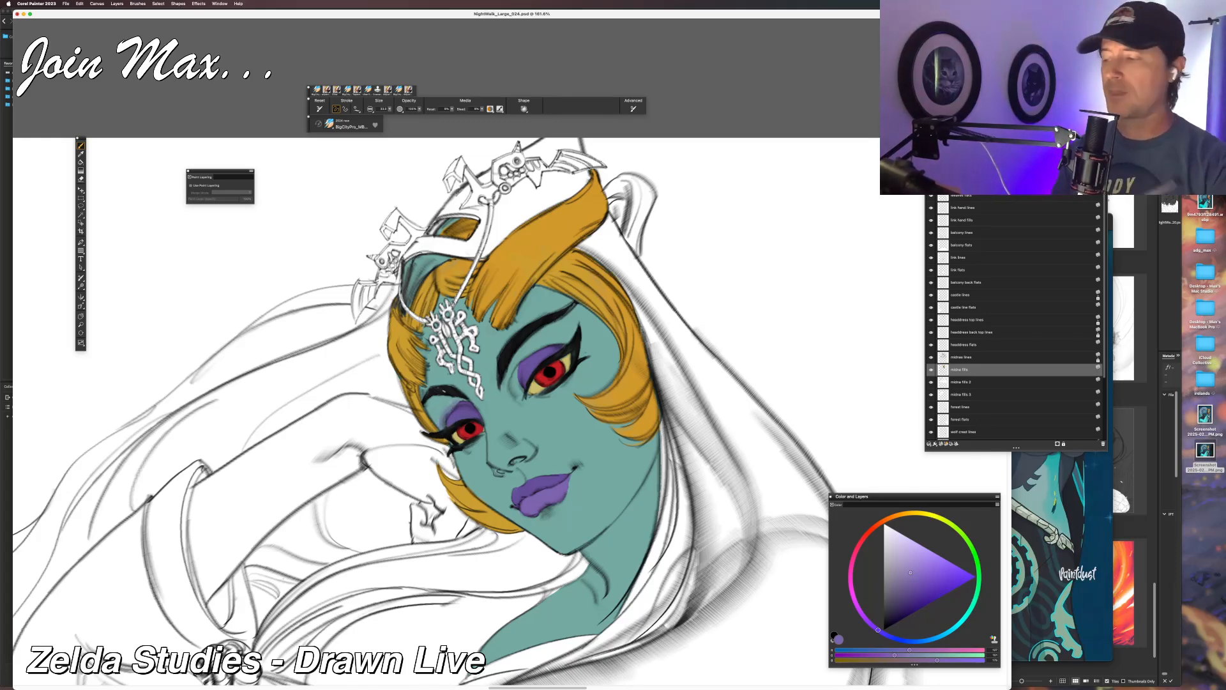
Consult the character artwork and extend the lighter purple eyeshadow from the far eye's lid up to the brow.
left_click(1028, 484)
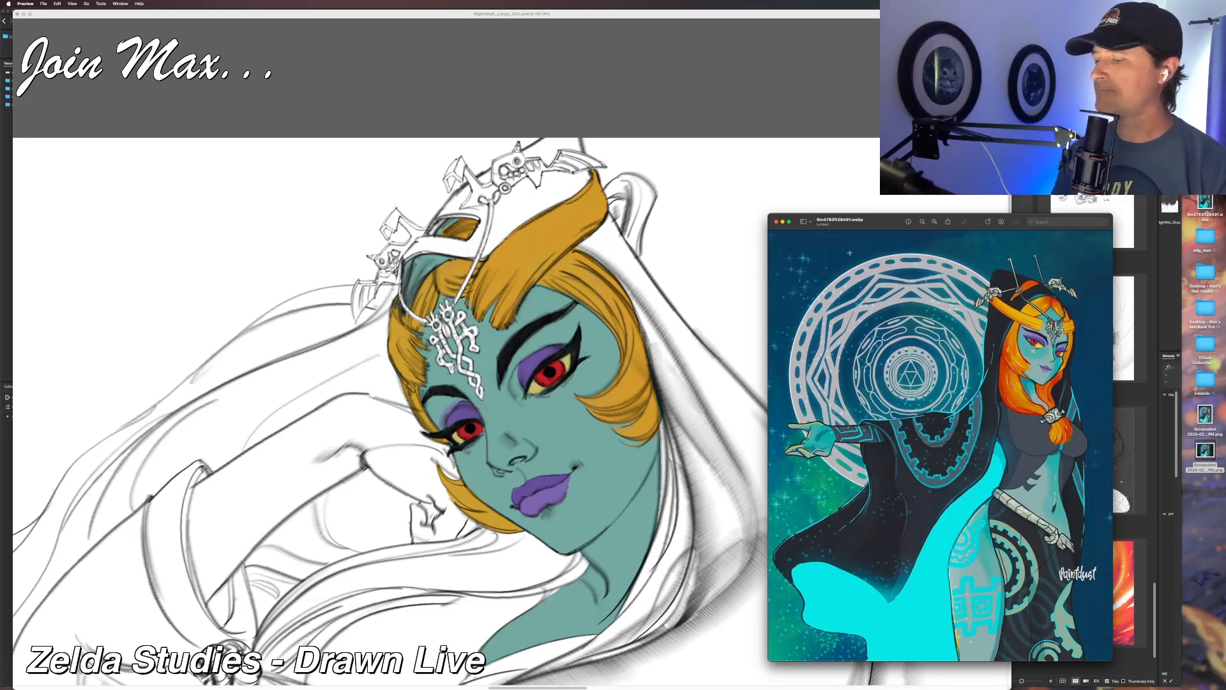
left_click(614, 36)
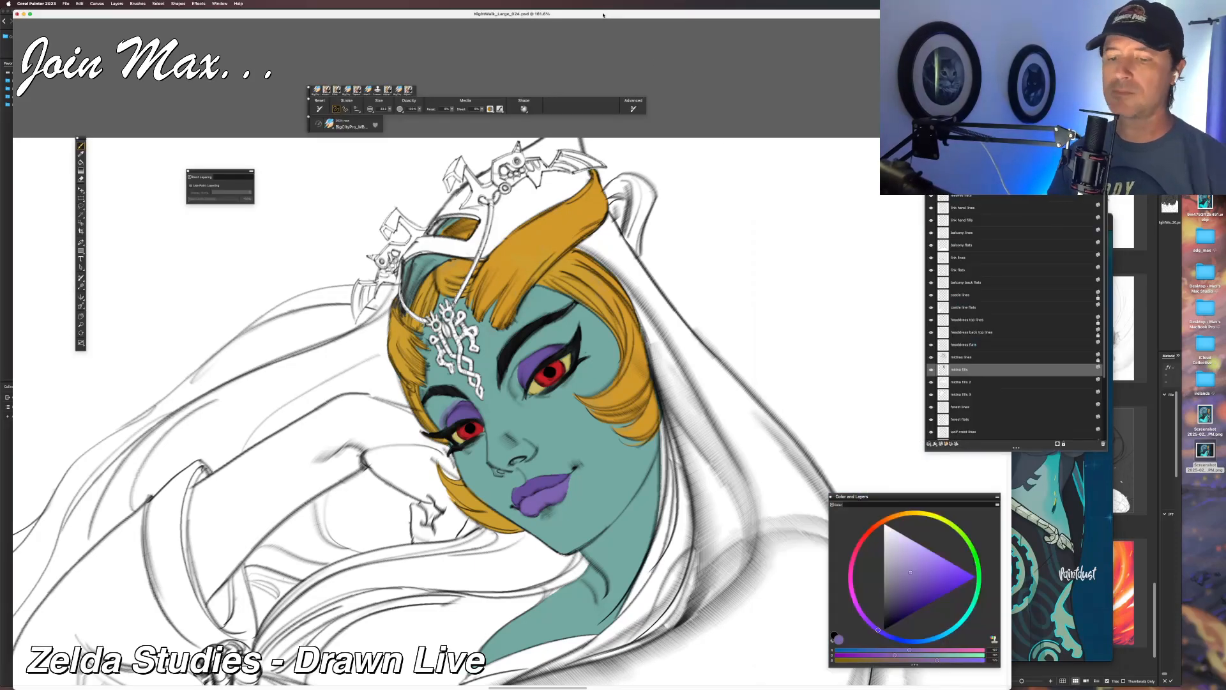
mouse_move(446, 405)
left_mouse_down()
mouse_move(439, 416)
mouse_move(448, 402)
mouse_move(435, 397)
left_mouse_up()
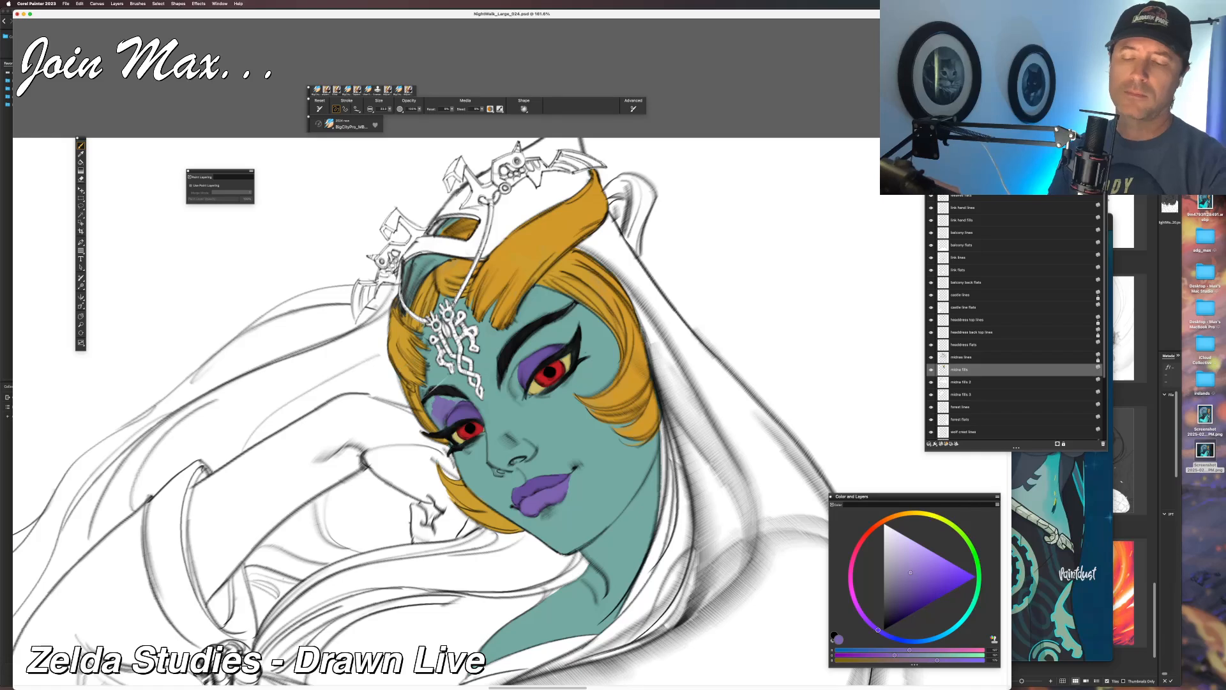
left_click_drag(440, 399, 455, 397)
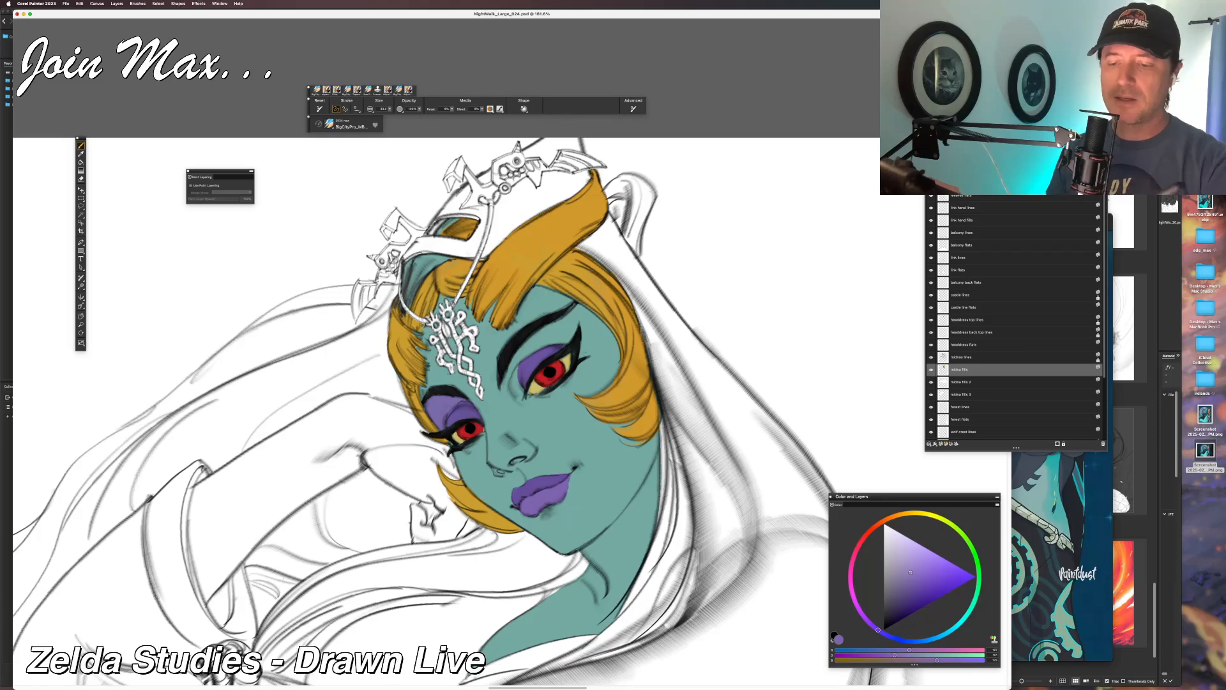
Paint the same lighter purple eyeshadow between the lid and brow of the eye nearer the large hair curl.
left_click_drag(407, 468, 334, 519)
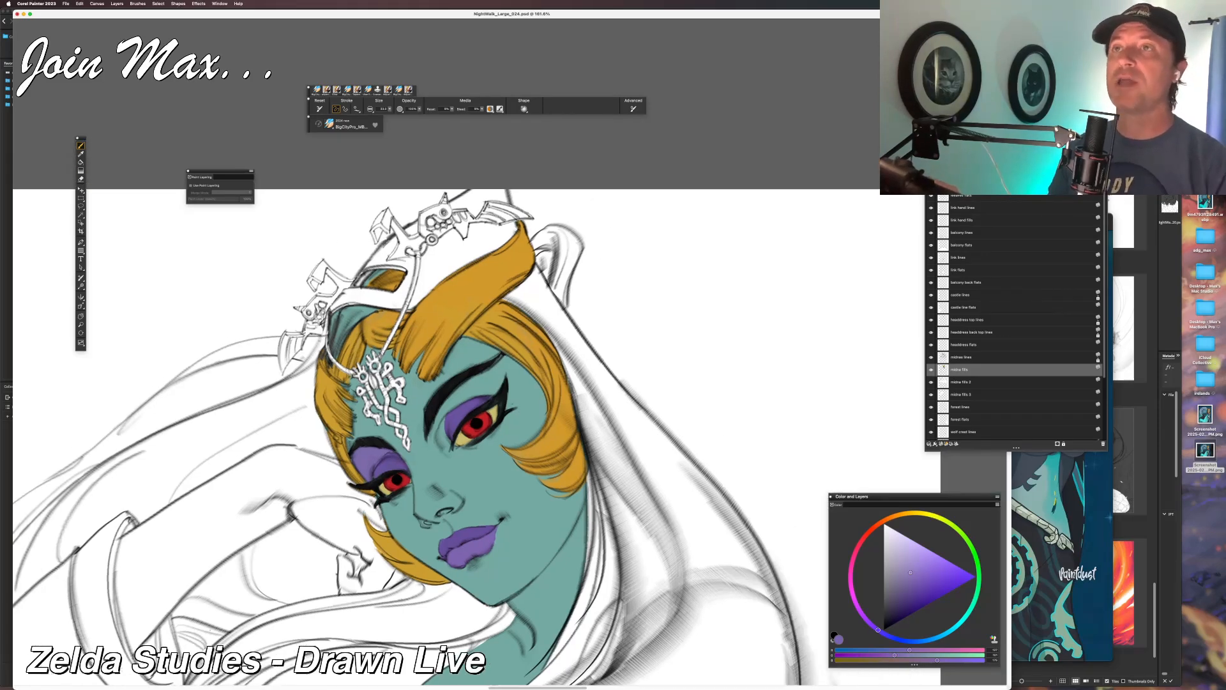
mouse_move(505, 359)
left_mouse_down()
mouse_move(506, 378)
mouse_move(474, 384)
mouse_move(490, 394)
mouse_move(457, 397)
mouse_move(462, 387)
left_mouse_up()
left_click_drag(460, 388, 462, 398)
left_click_drag(487, 390, 470, 397)
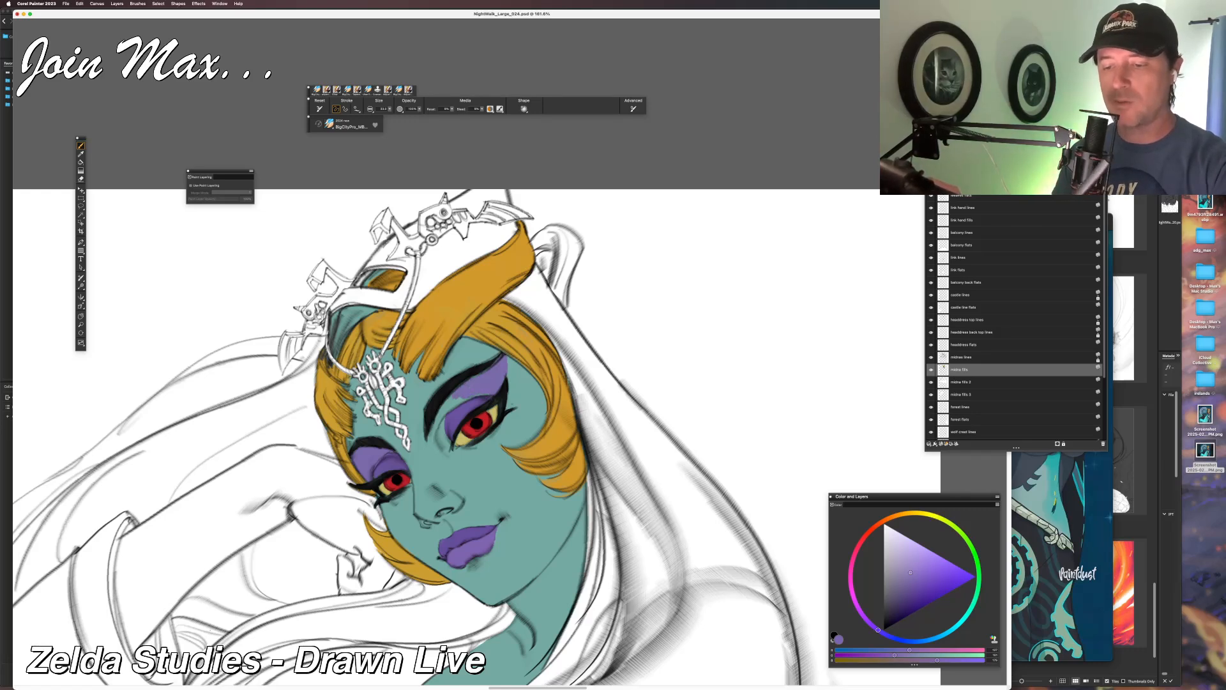
left_click_drag(453, 395, 441, 411)
left_click_drag(461, 397, 451, 407)
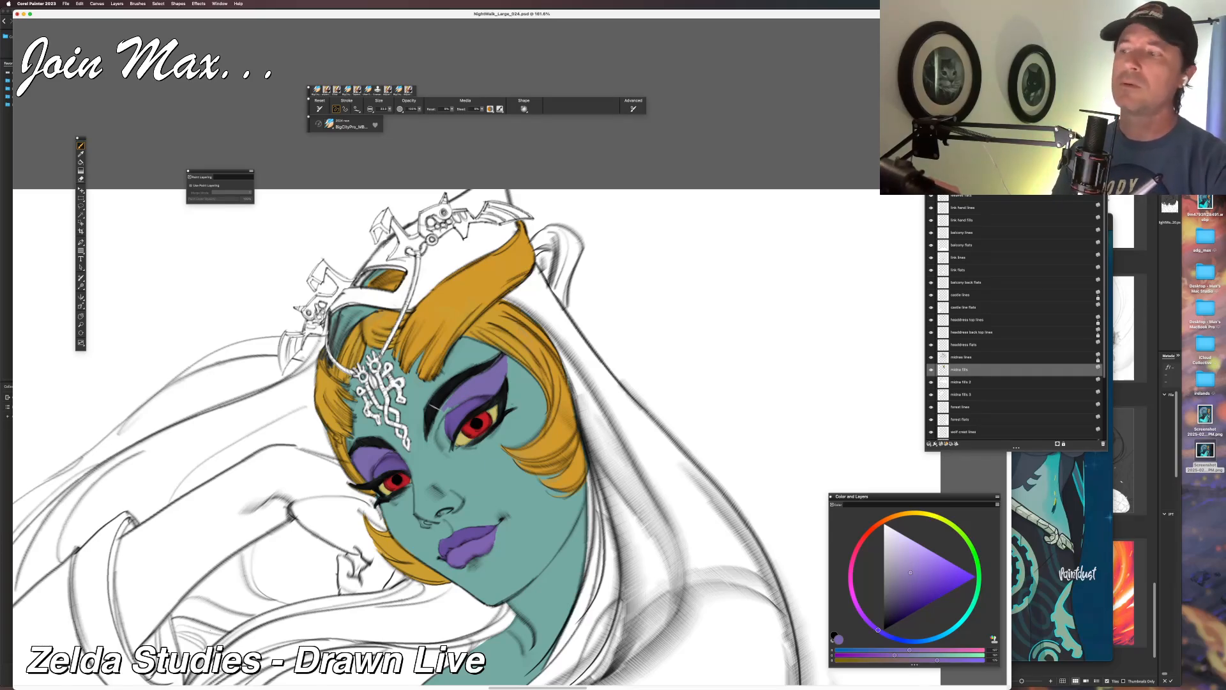
Compare with the character artwork, extend the near eye's shadow toward the nose at its inner corner and sample the teal skin color.
left_click(1057, 530)
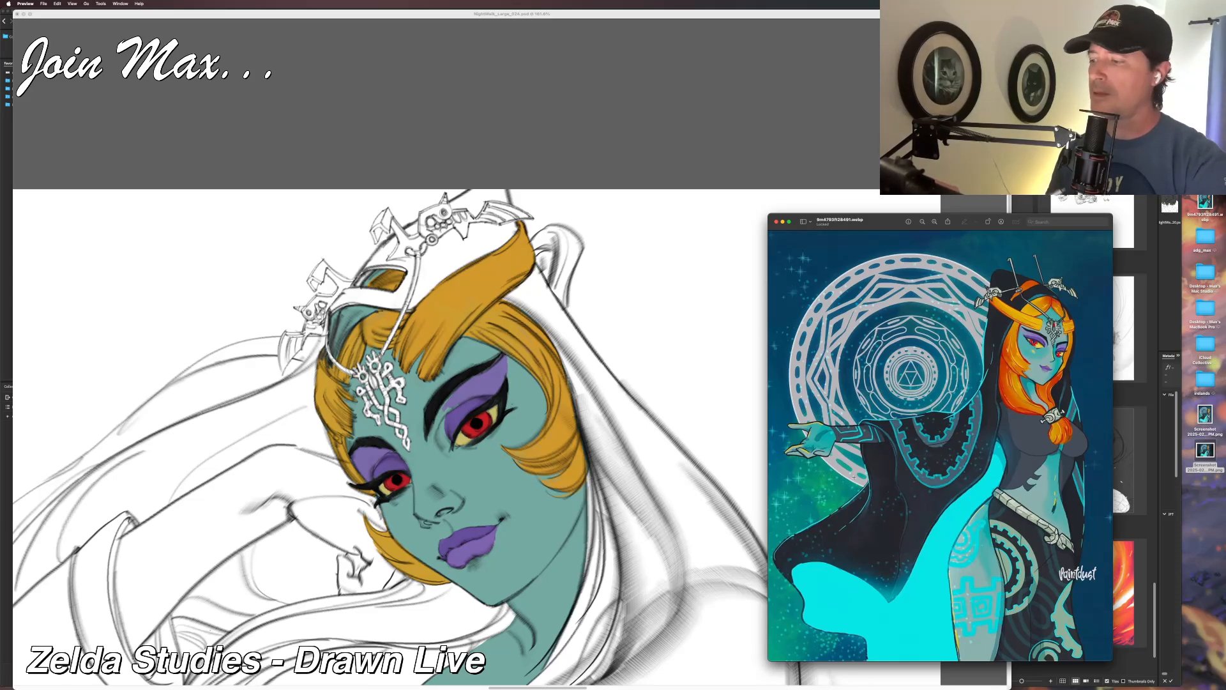
left_click(441, 415)
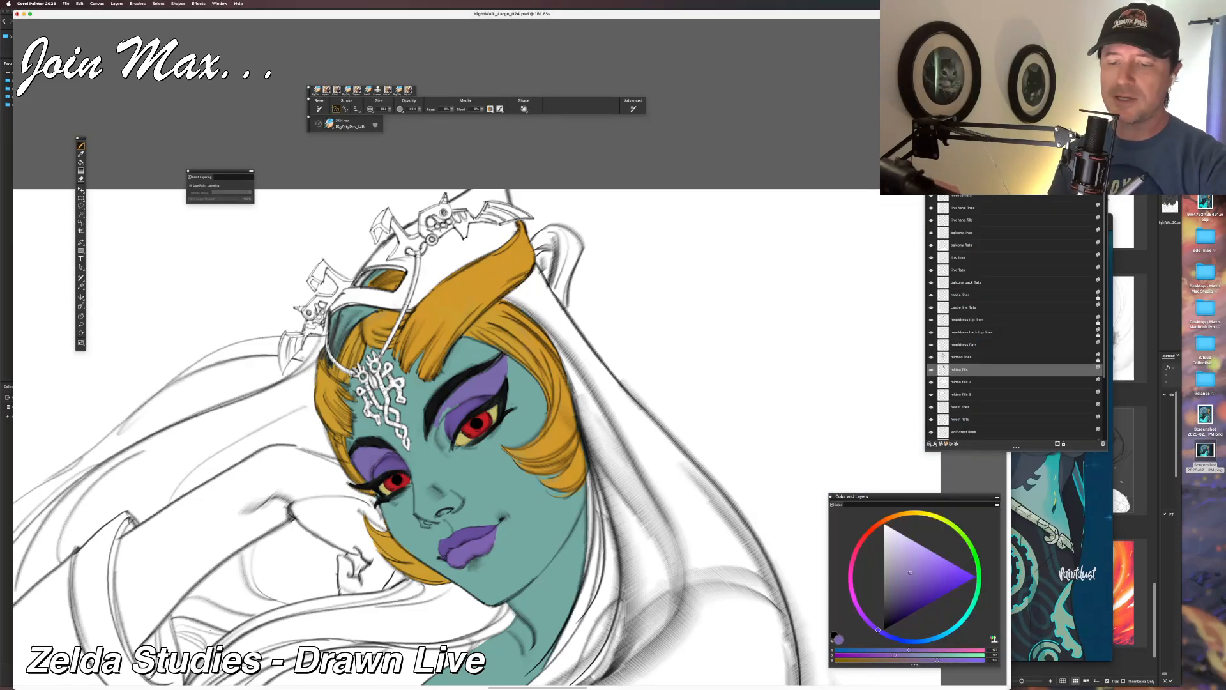
left_click_drag(441, 416, 442, 443)
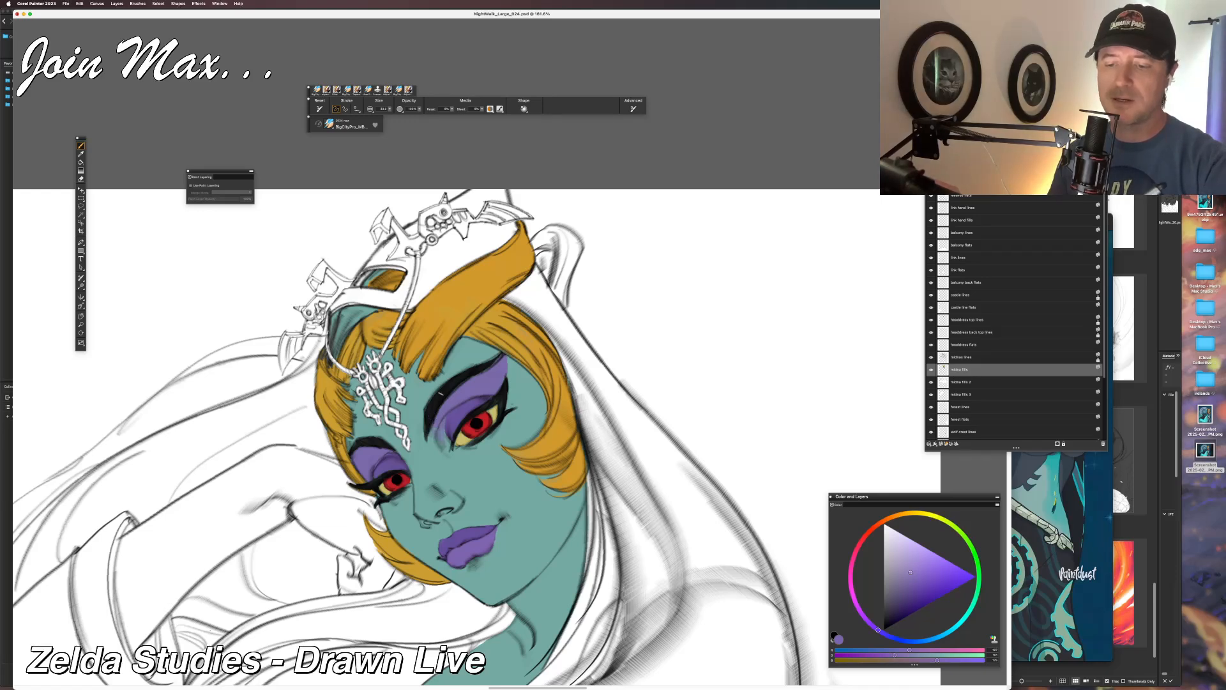
left_click(496, 381, "alt")
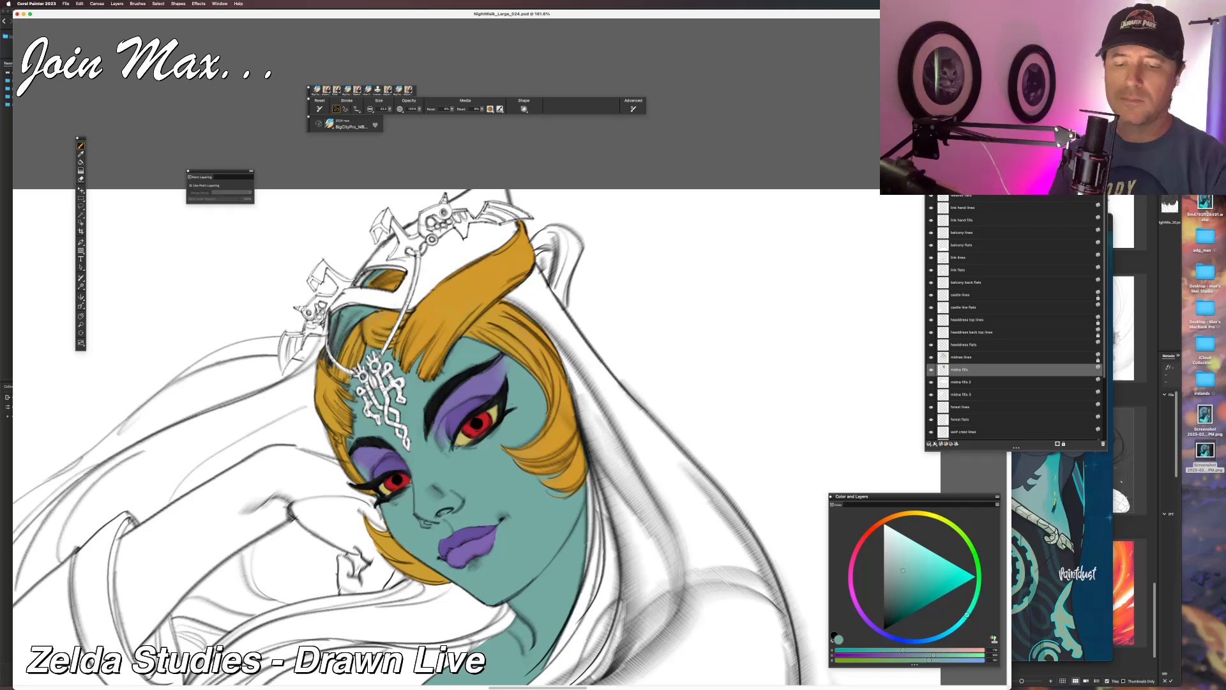
key("super+minus")
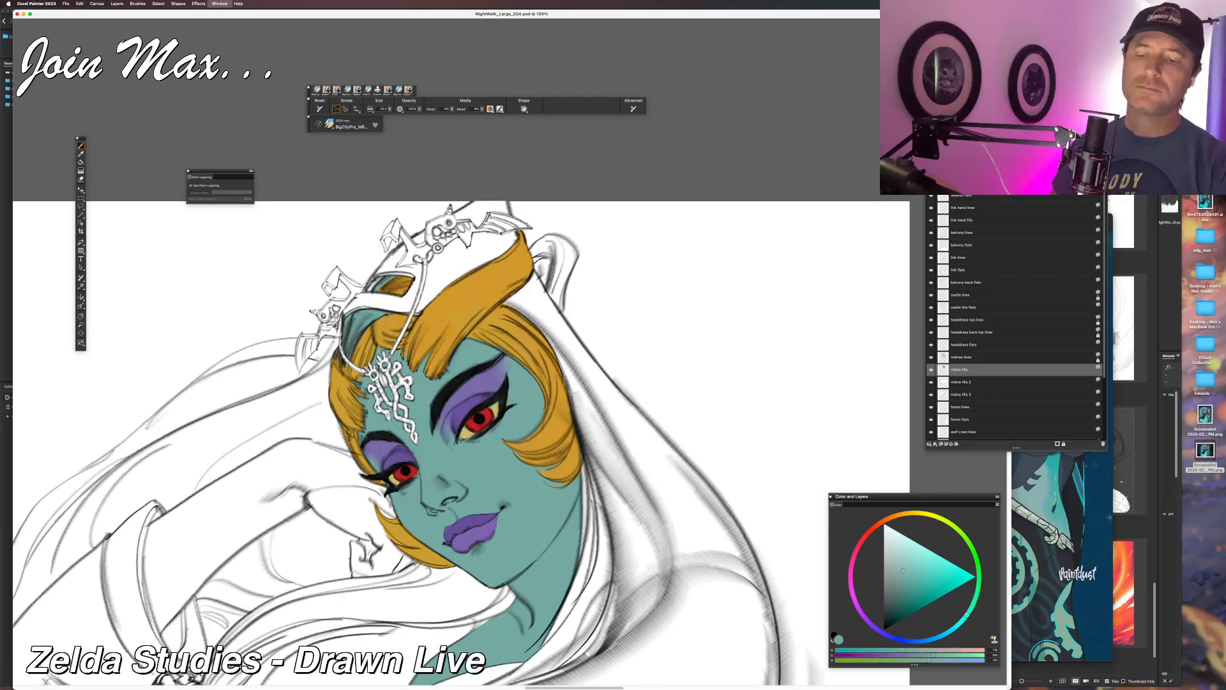
key("super+plus")
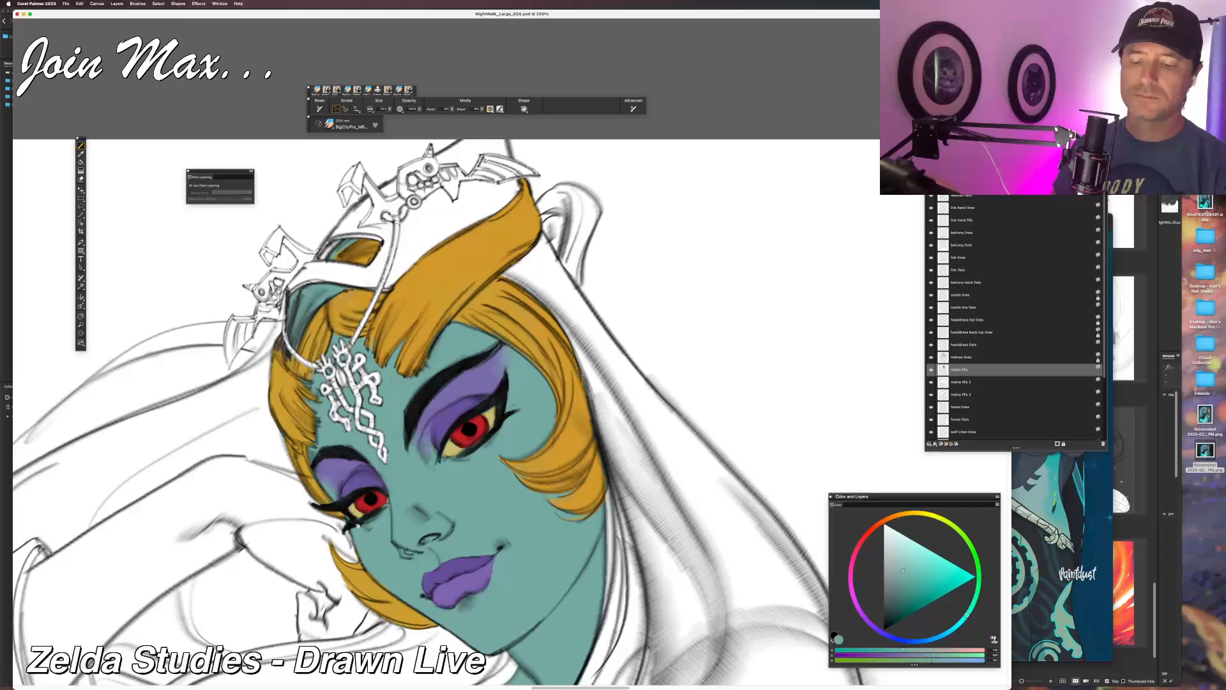
Make the midna lines layer active, glance at the character artwork and move the layer list closer to the face.
left_click(956, 358)
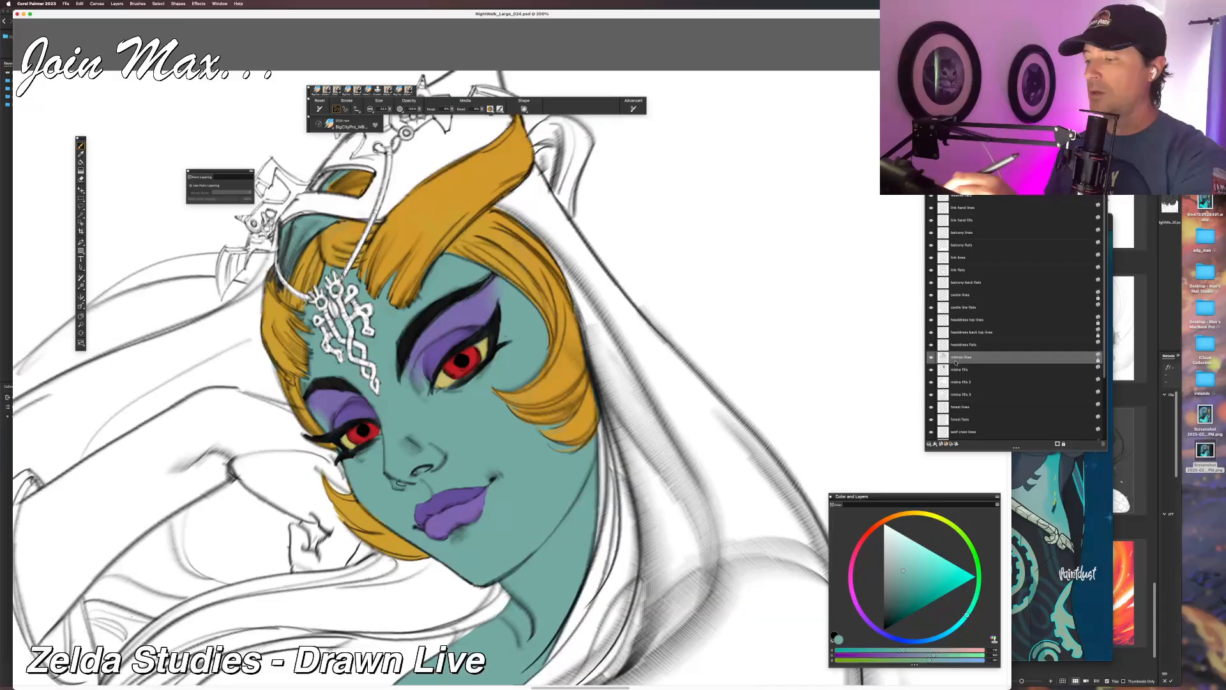
left_click(1110, 354)
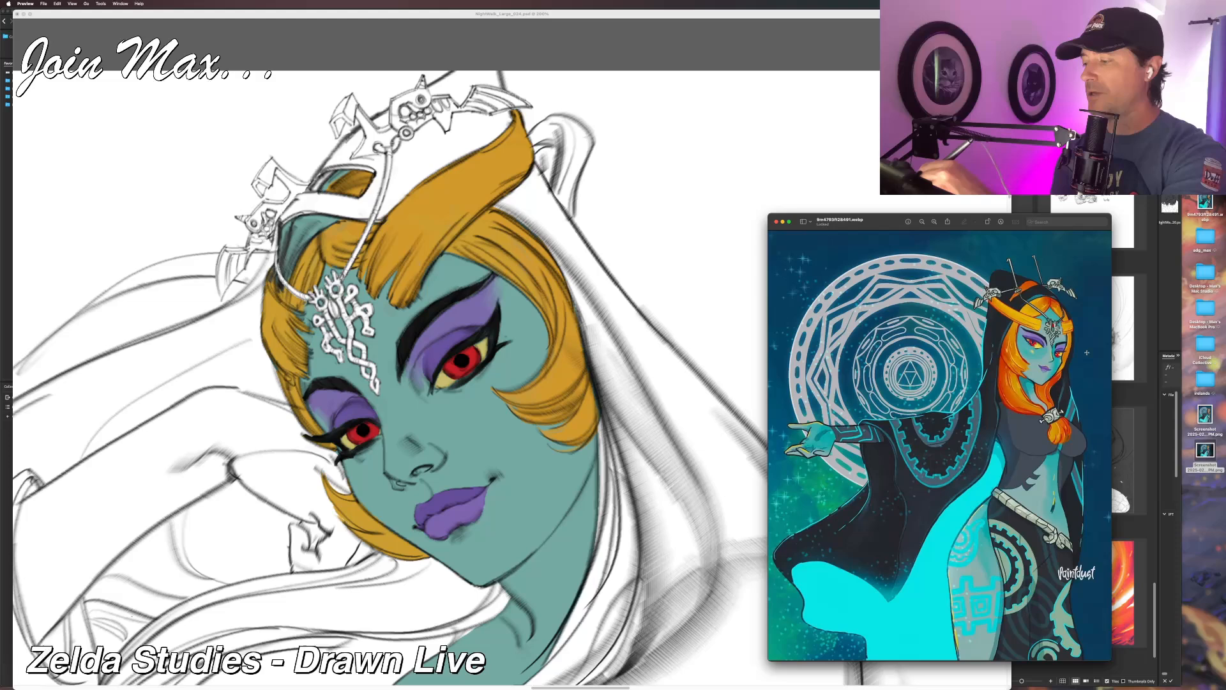
left_click(752, 180)
key("Return")
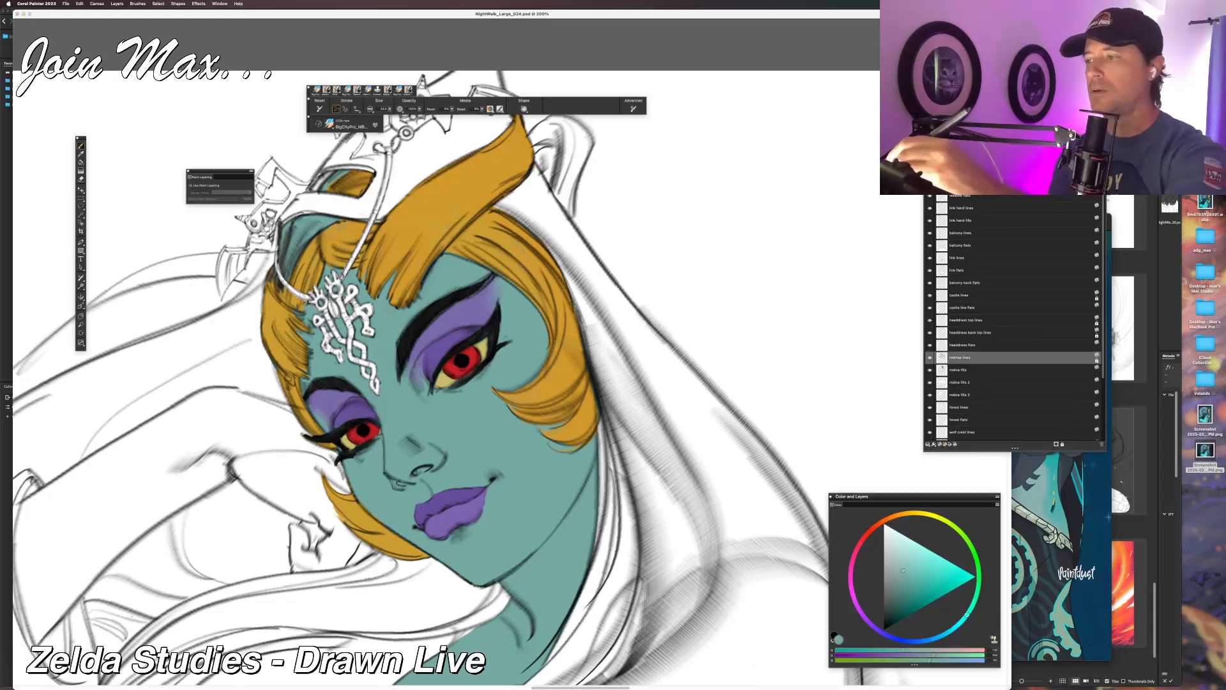
left_click_drag(1016, 145, 792, 211)
left_click(839, 510)
Try erasing the line shading at the edge of the lower lip, compare before and after, and undo the erasing.
key("n")
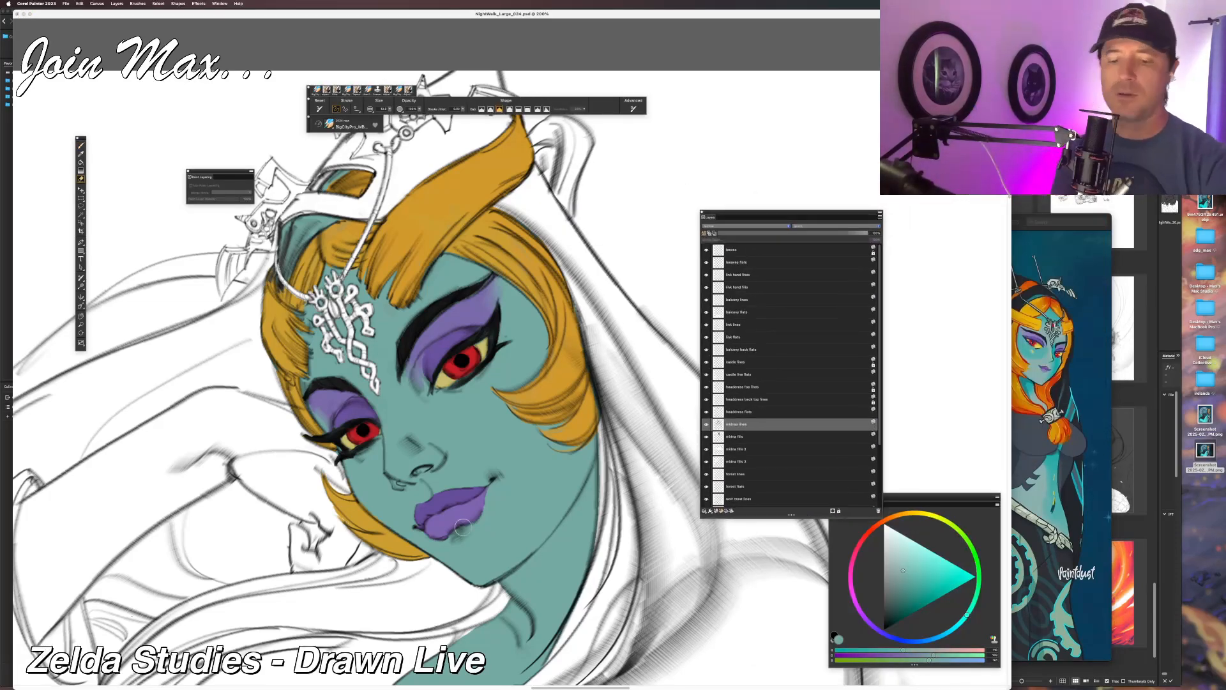
left_click_drag(446, 533, 467, 526)
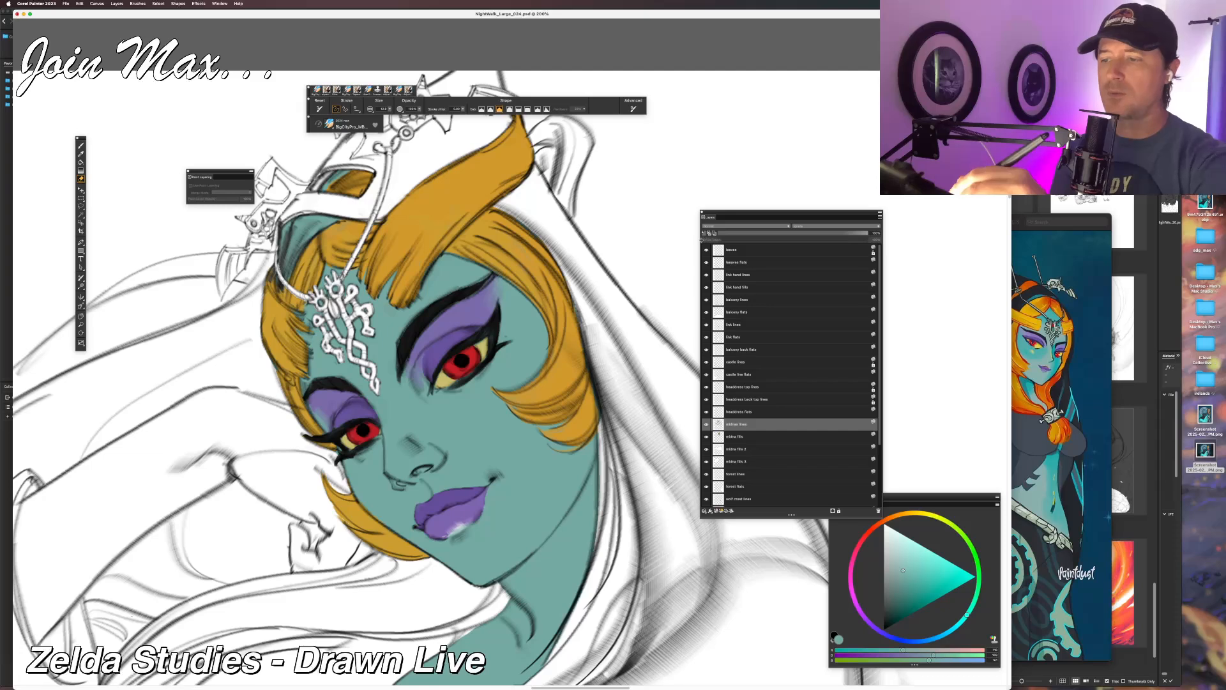
key("ctrl+z")
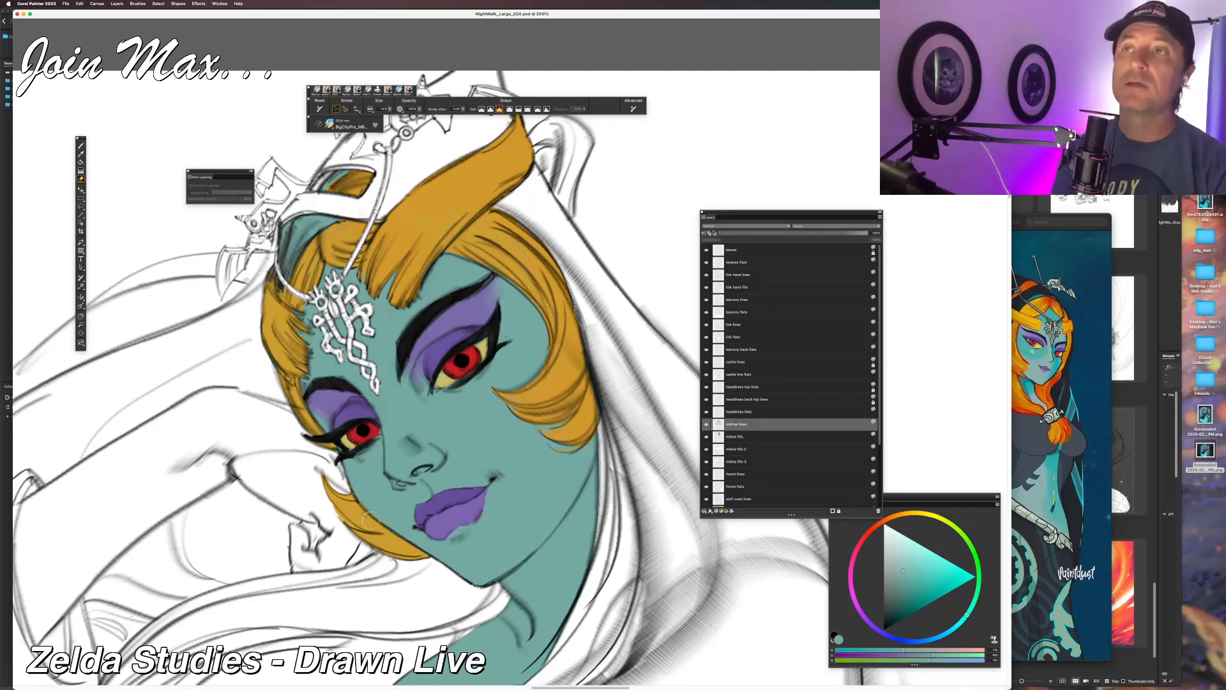
key("super+y")
key("super+z")
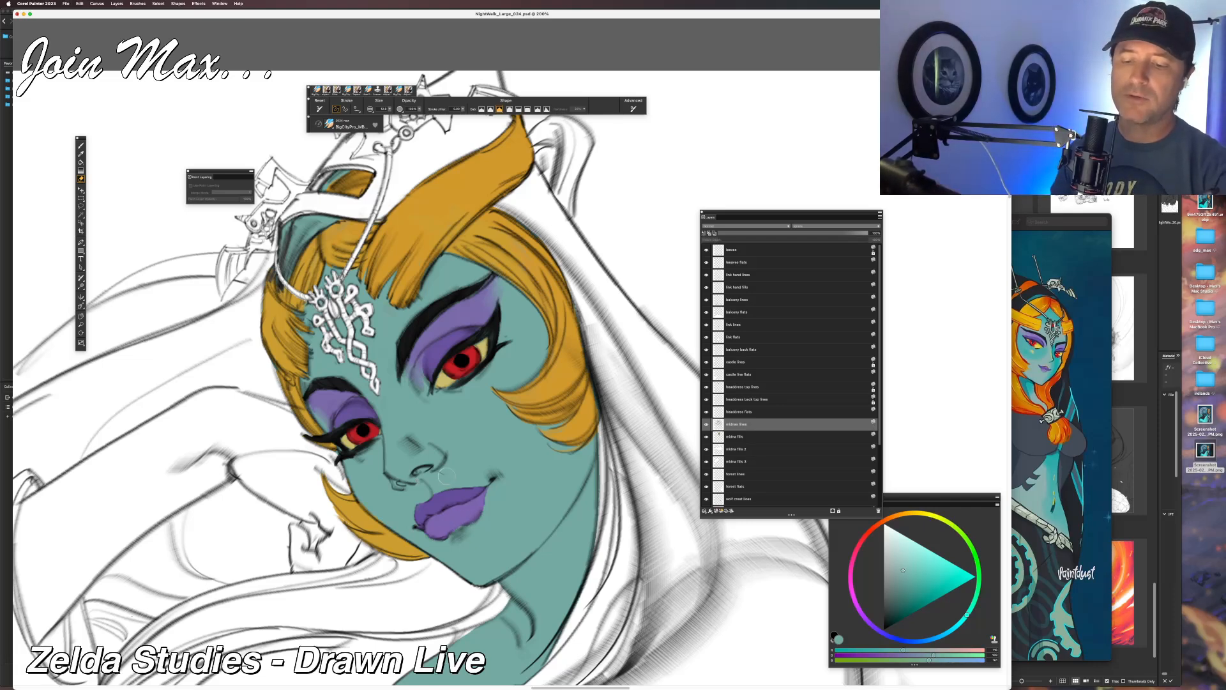
key("super+minus")
key("super+minus")
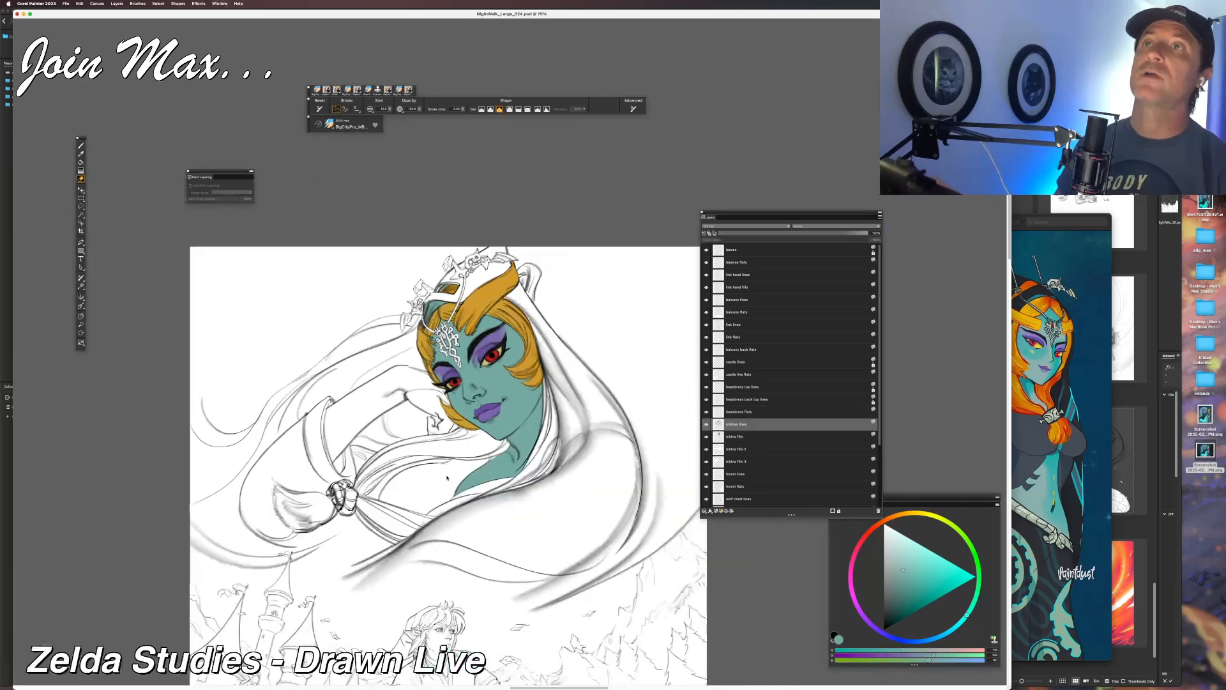
key("super+equal")
key("super+equal")
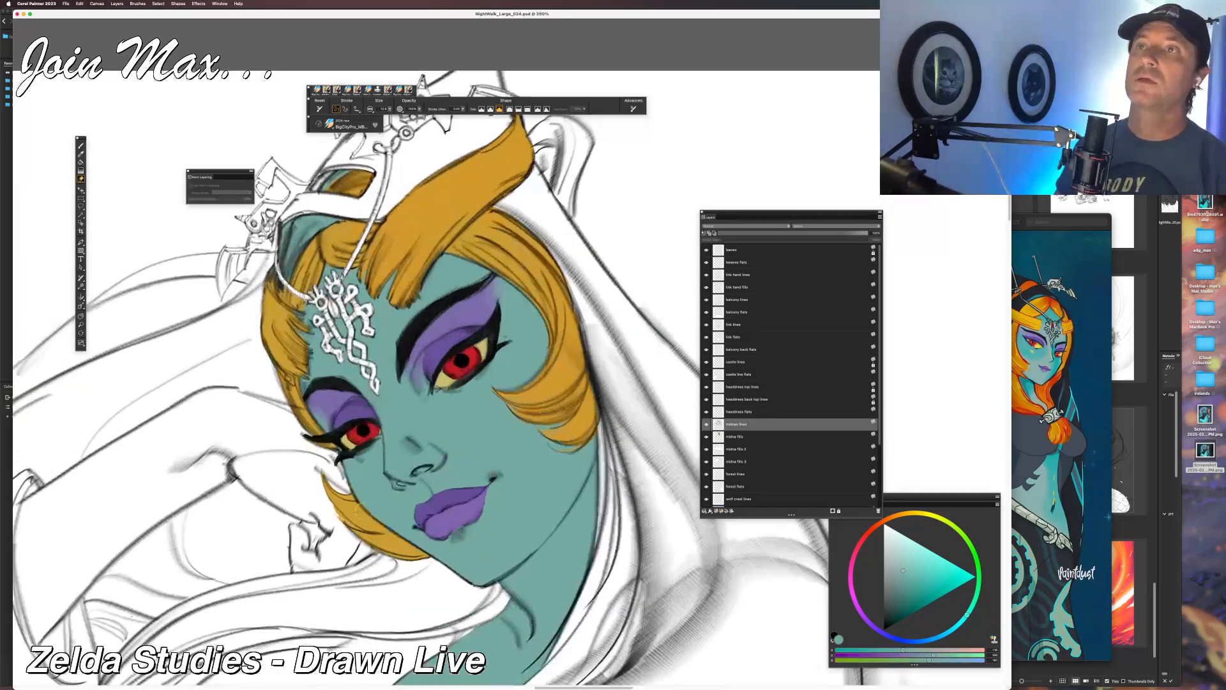
Switch back to the brush, sample the lower lip's purple and make the midna fills layer active.
left_click(736, 437)
type("bbb")
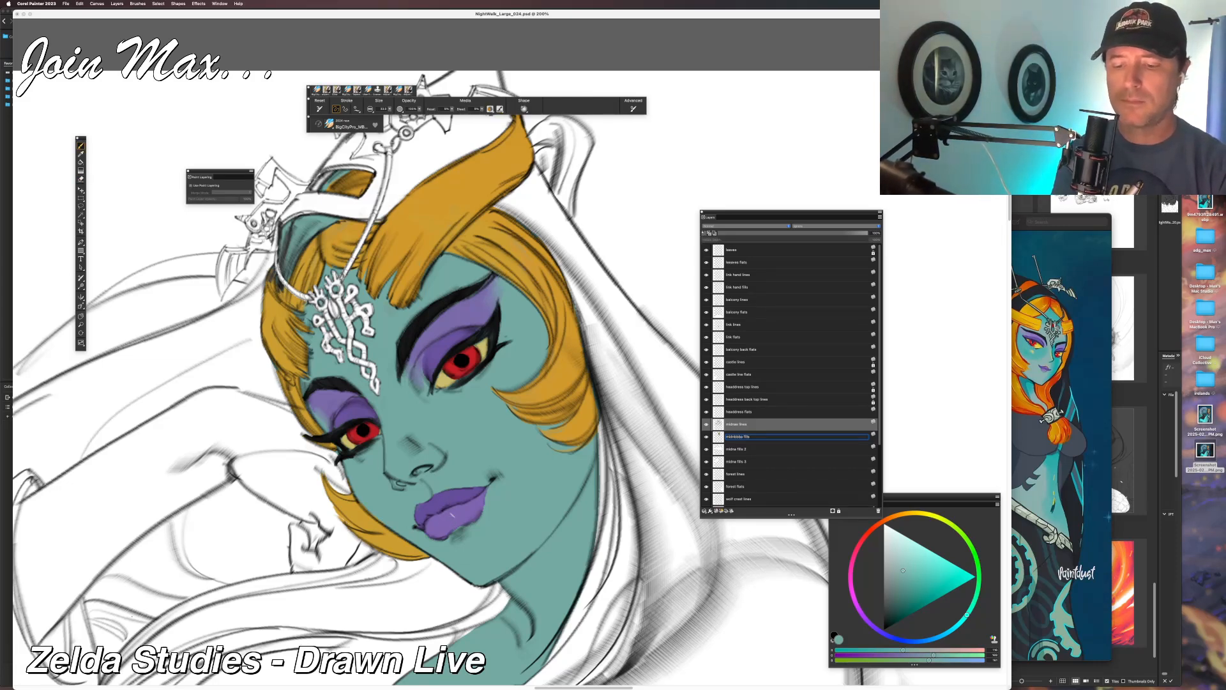
left_click(449, 529, "alt")
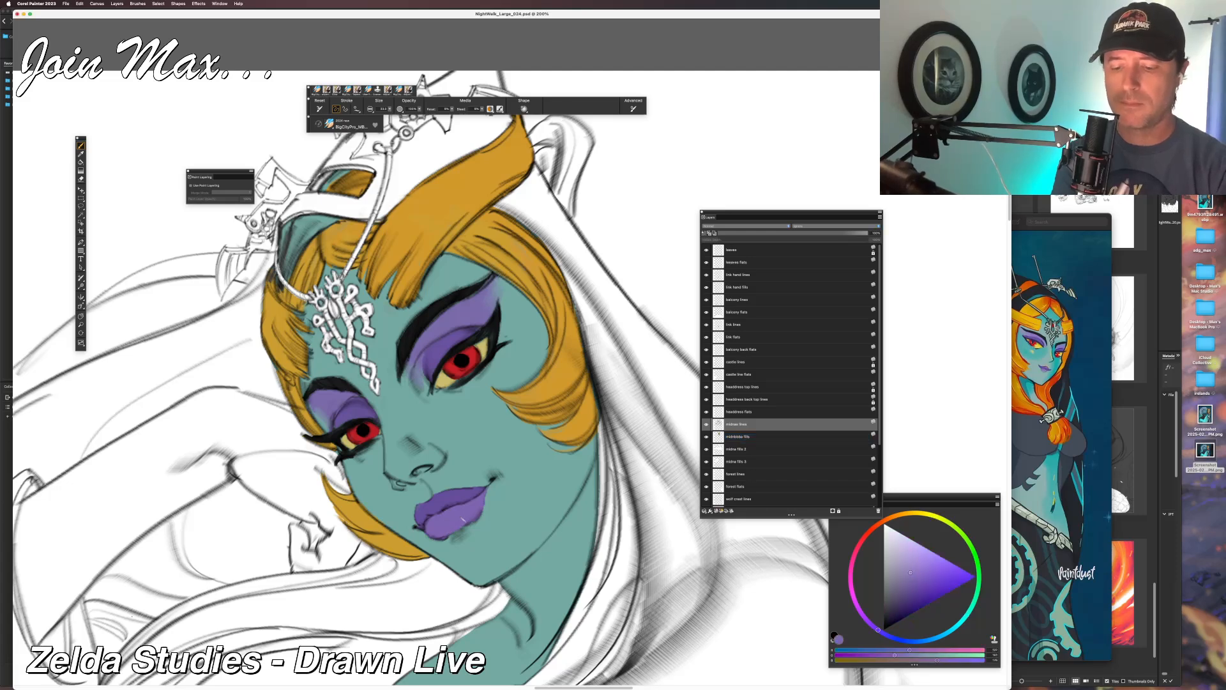
left_click(735, 437)
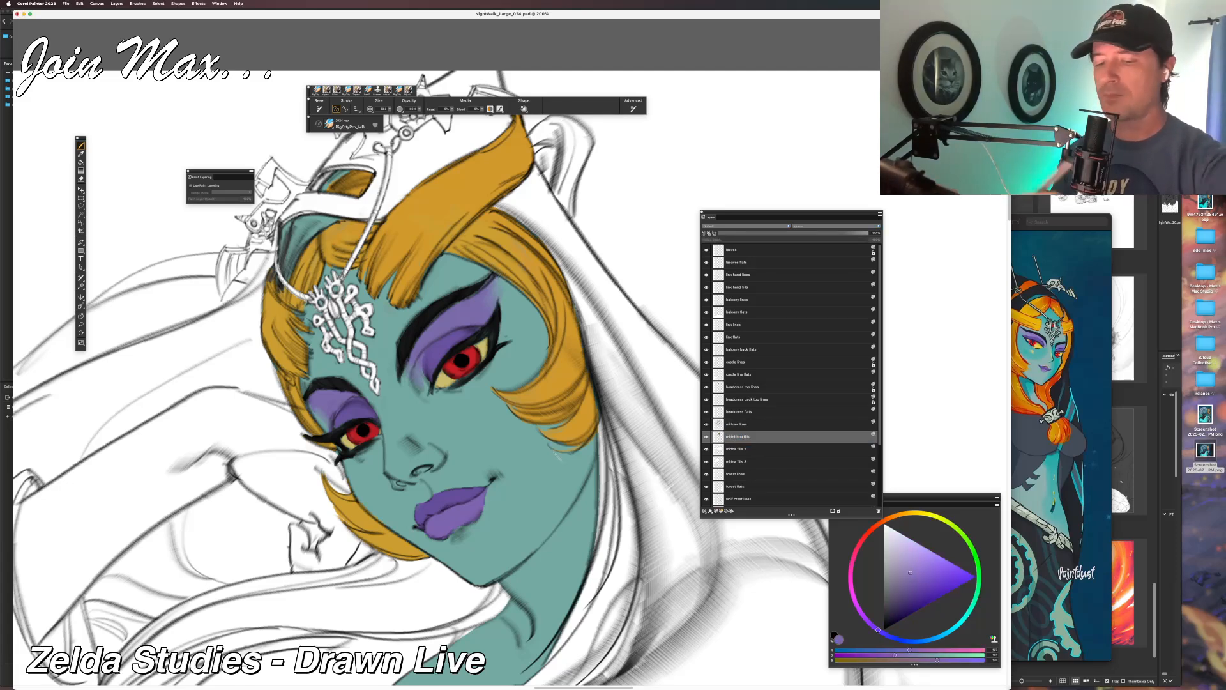